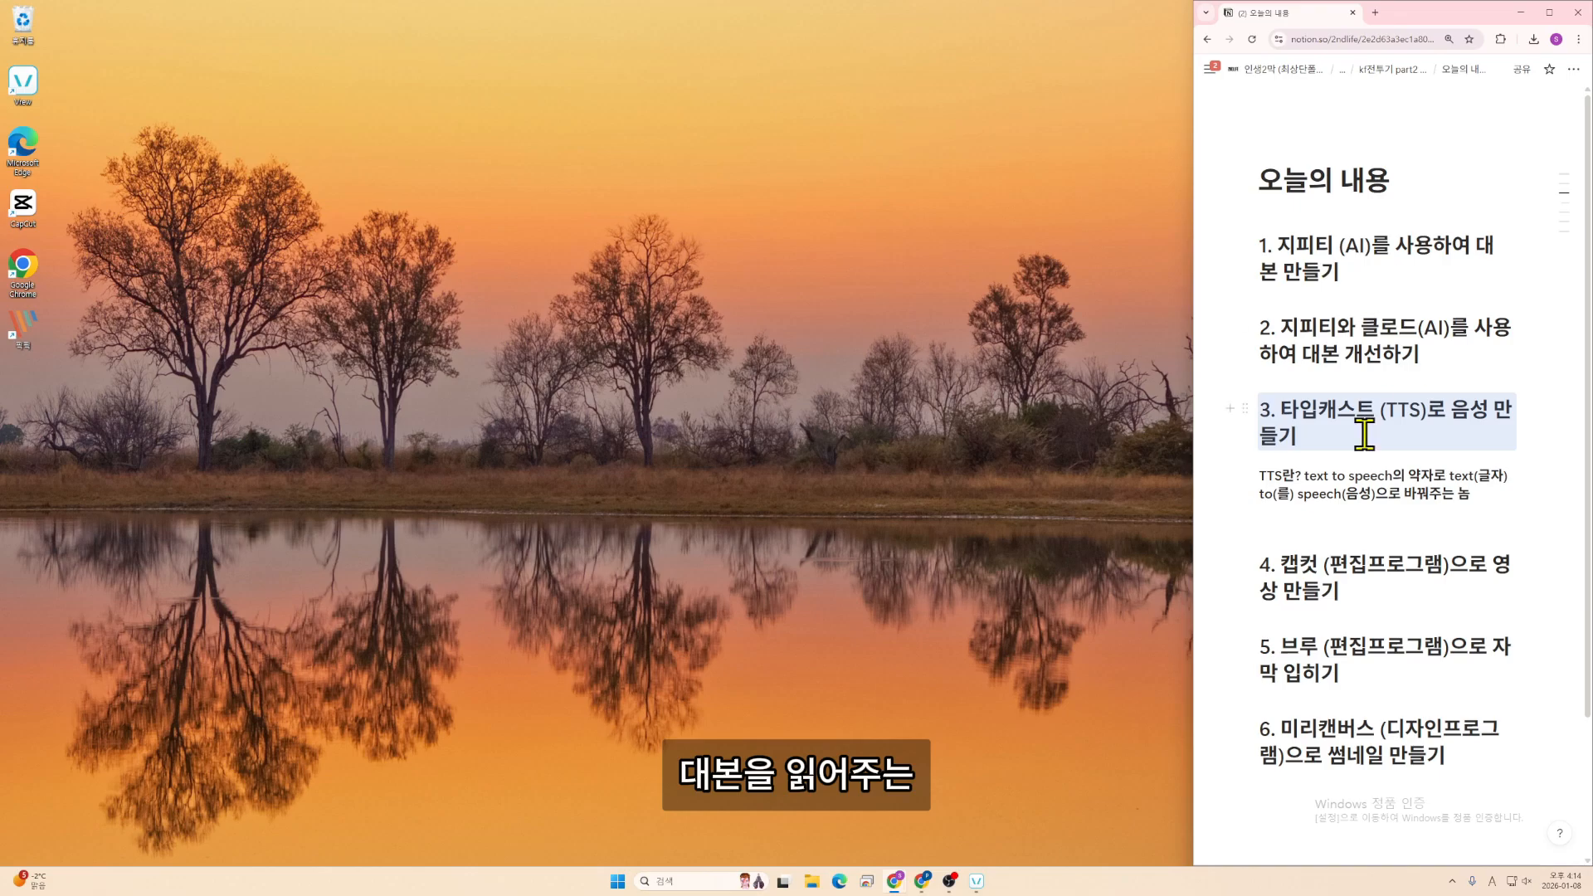
- Review the outline items from Typecast TTS voice creation through CapCut, Vrew and MiriCanvas thumbnail making
left_click_drag(1311, 435, 1258, 407)
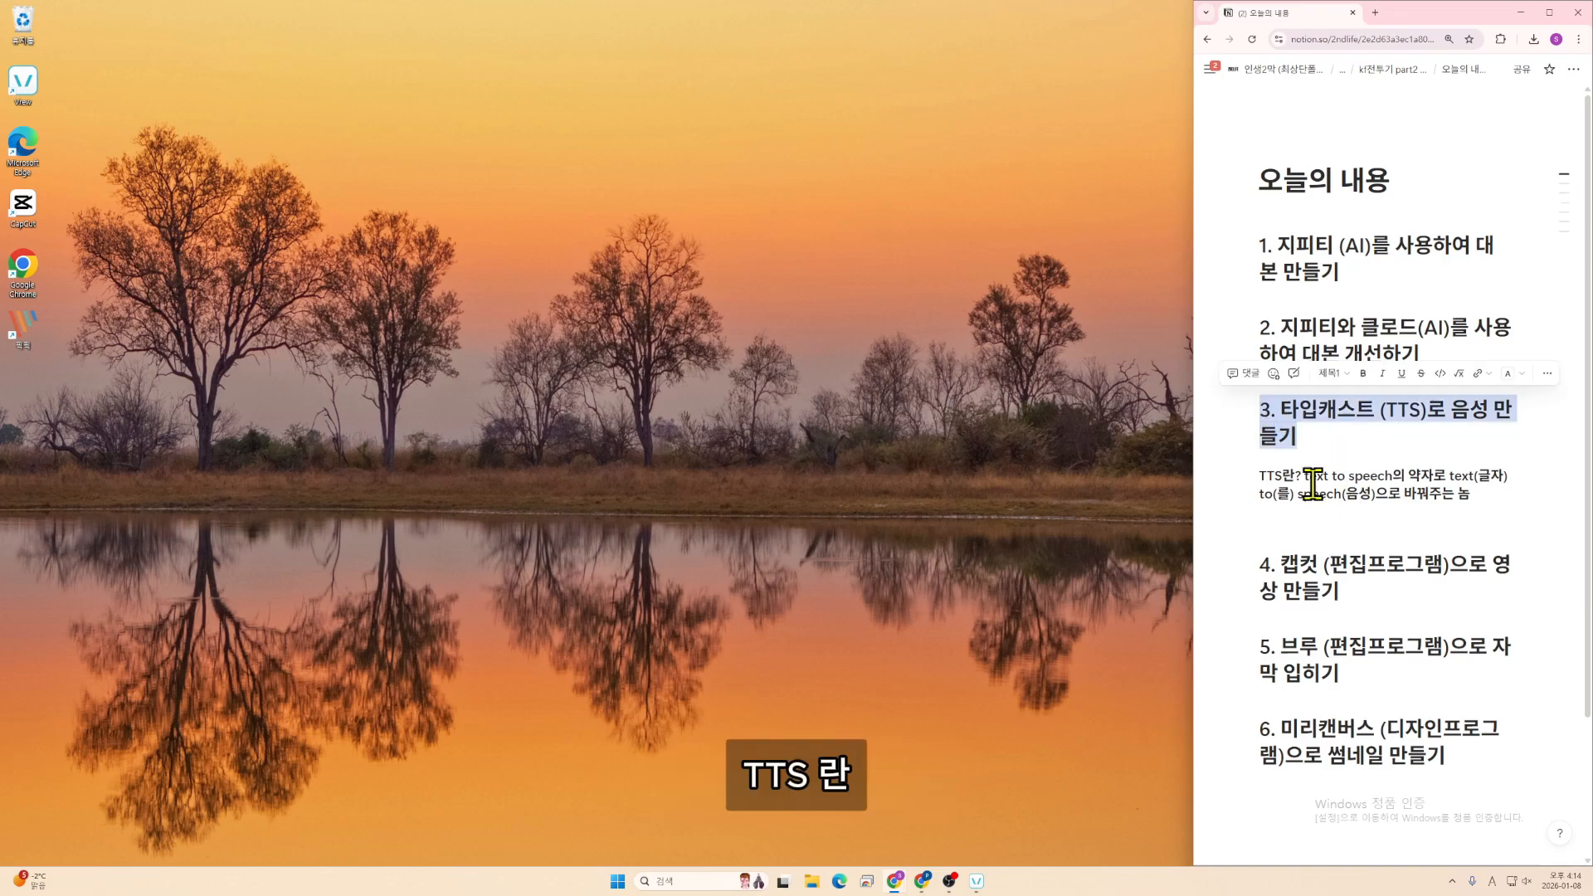
left_click_drag(1305, 477, 1373, 502)
left_click(1420, 513)
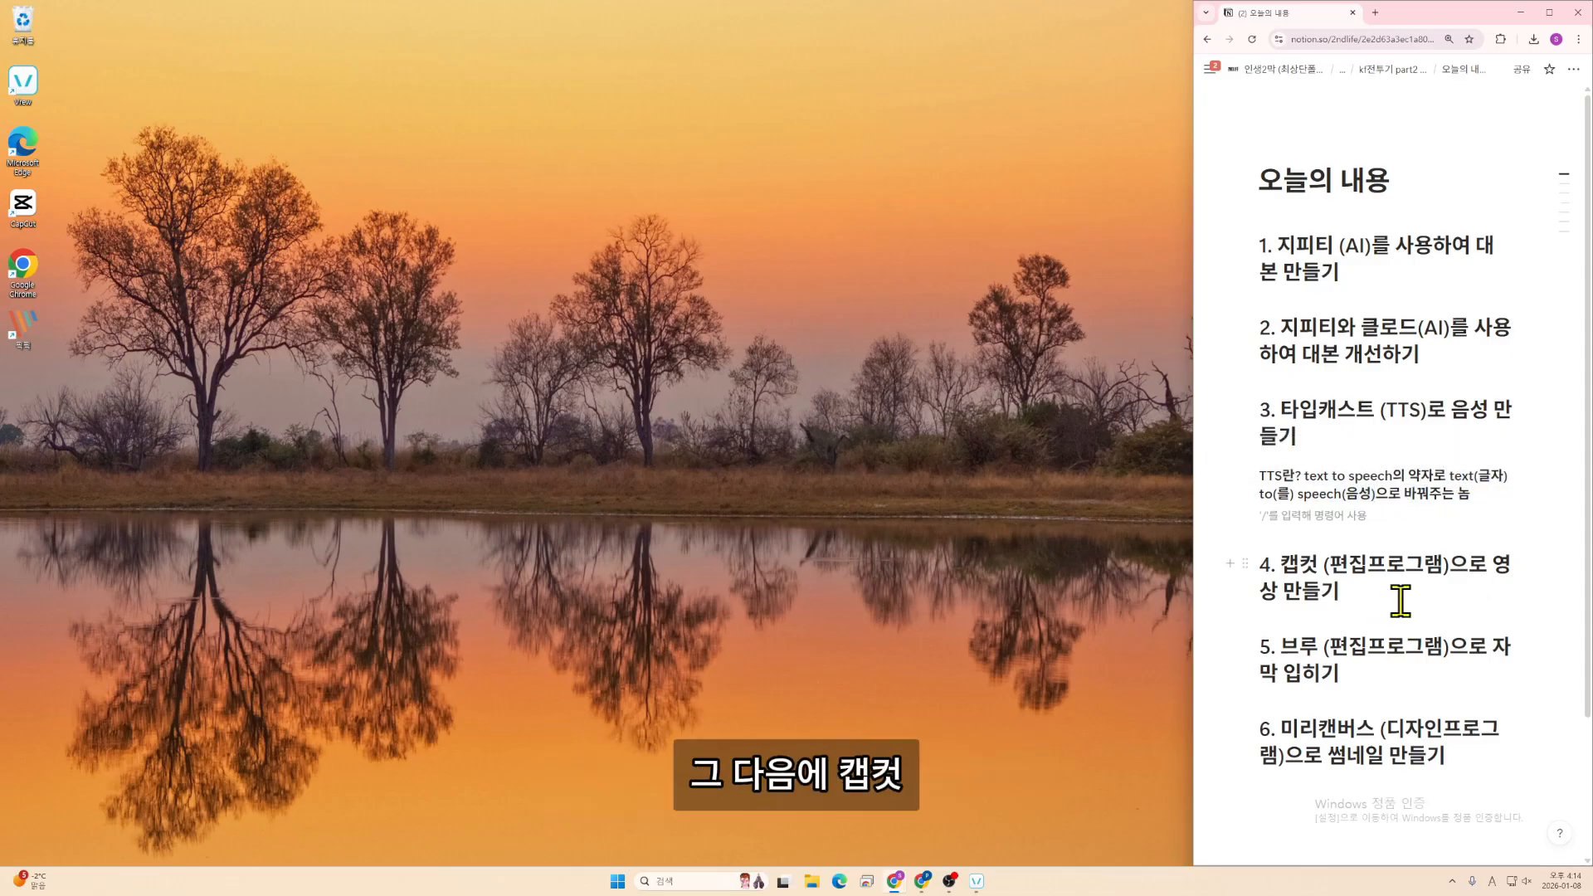
triple_click(1400, 599)
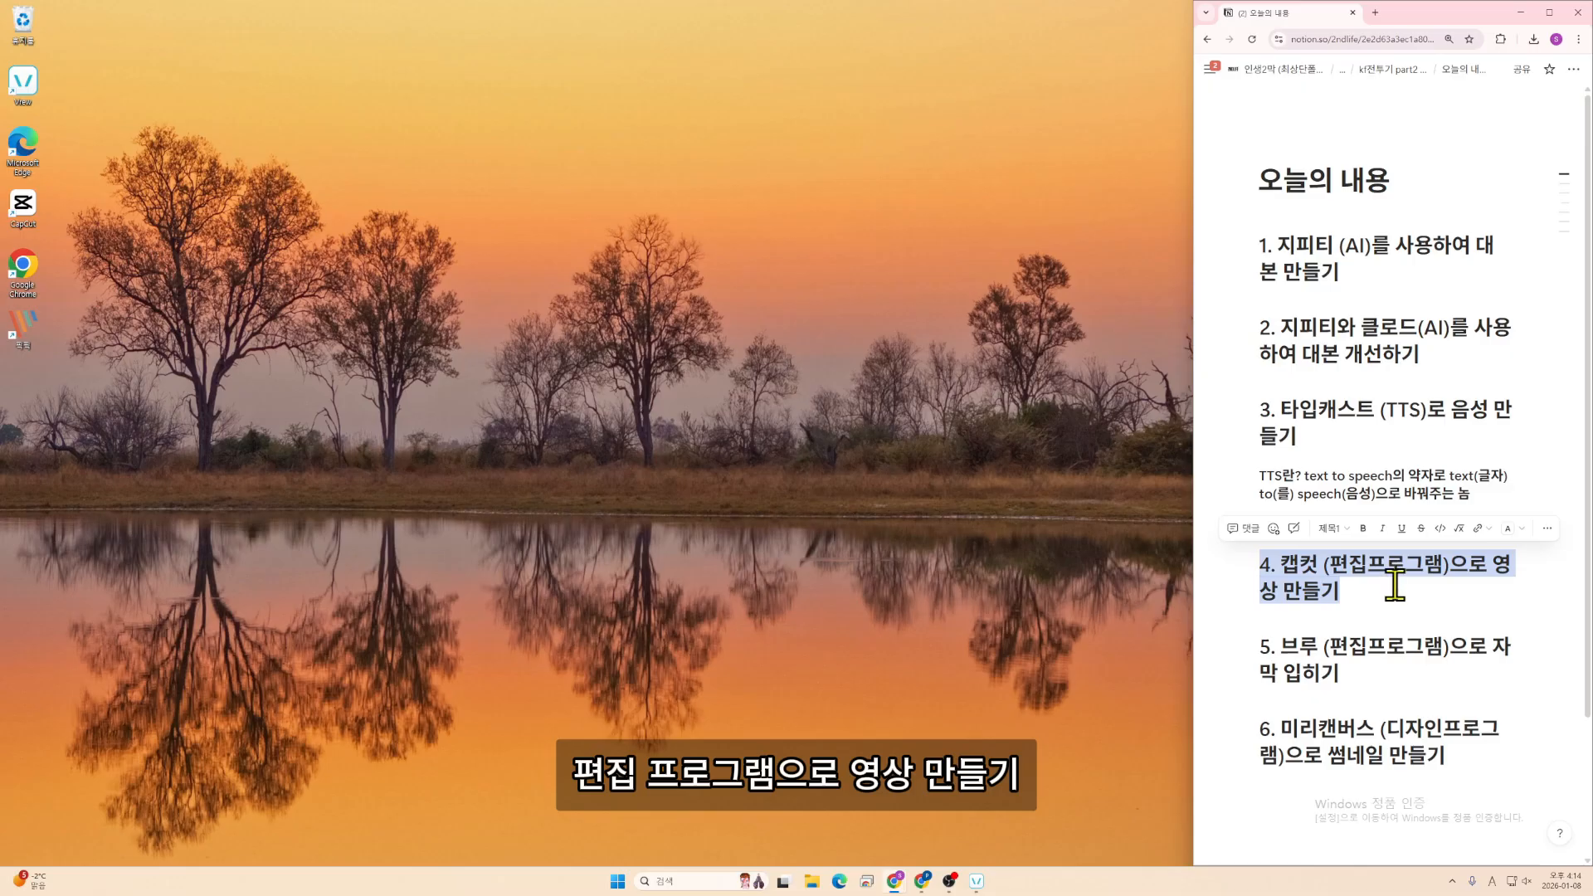
left_click(1395, 585)
scroll(1383, 612, "down", 1)
triple_click(1394, 614)
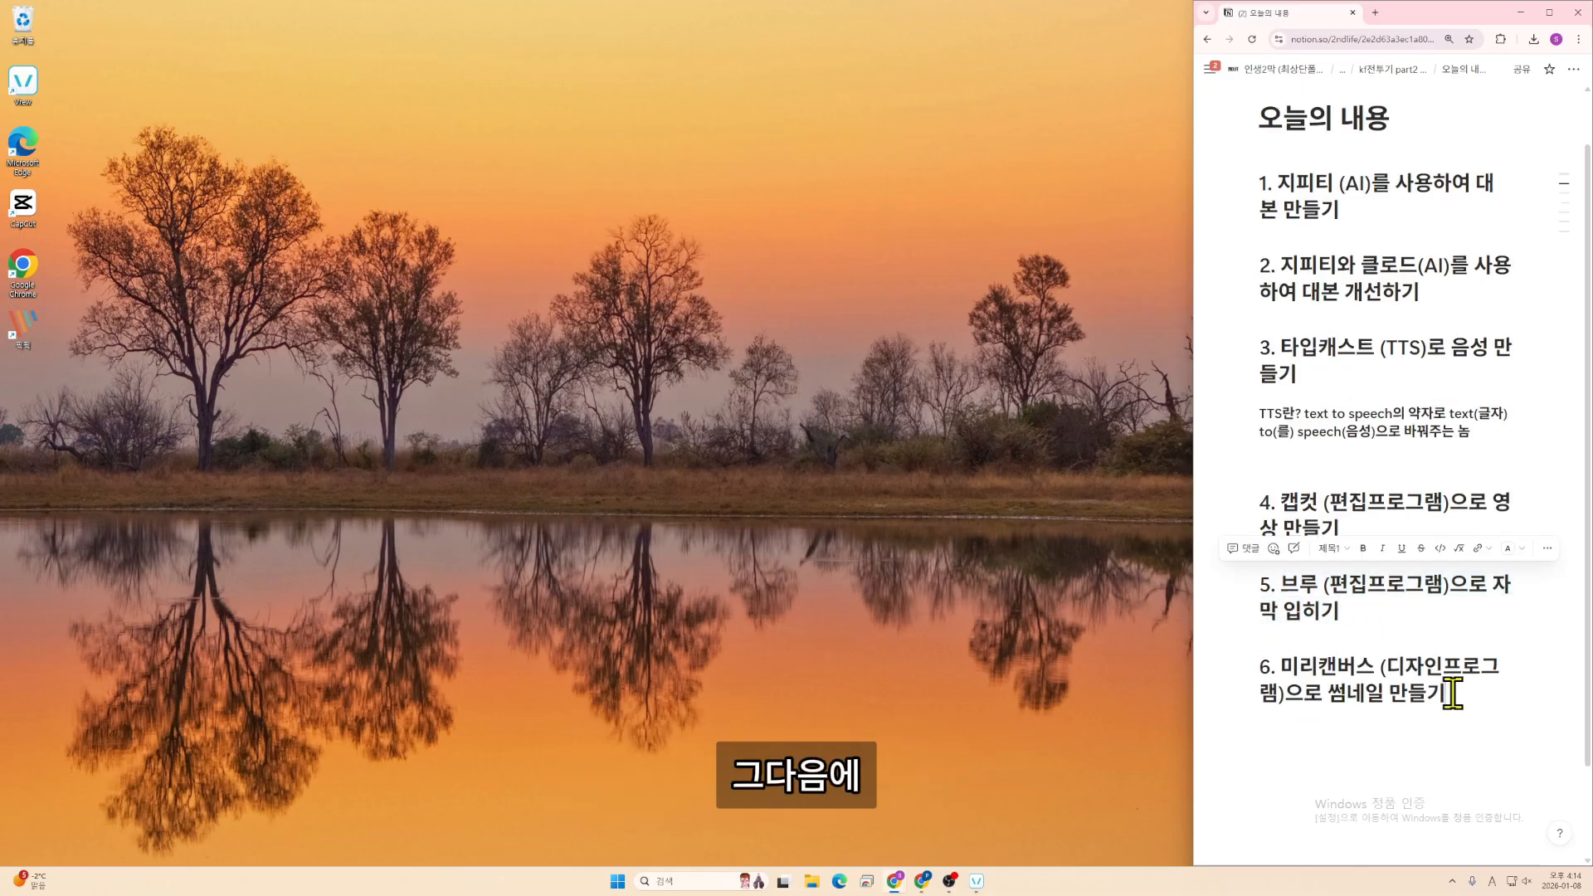
left_click_drag(1451, 692, 1273, 667)
left_click(1402, 726)
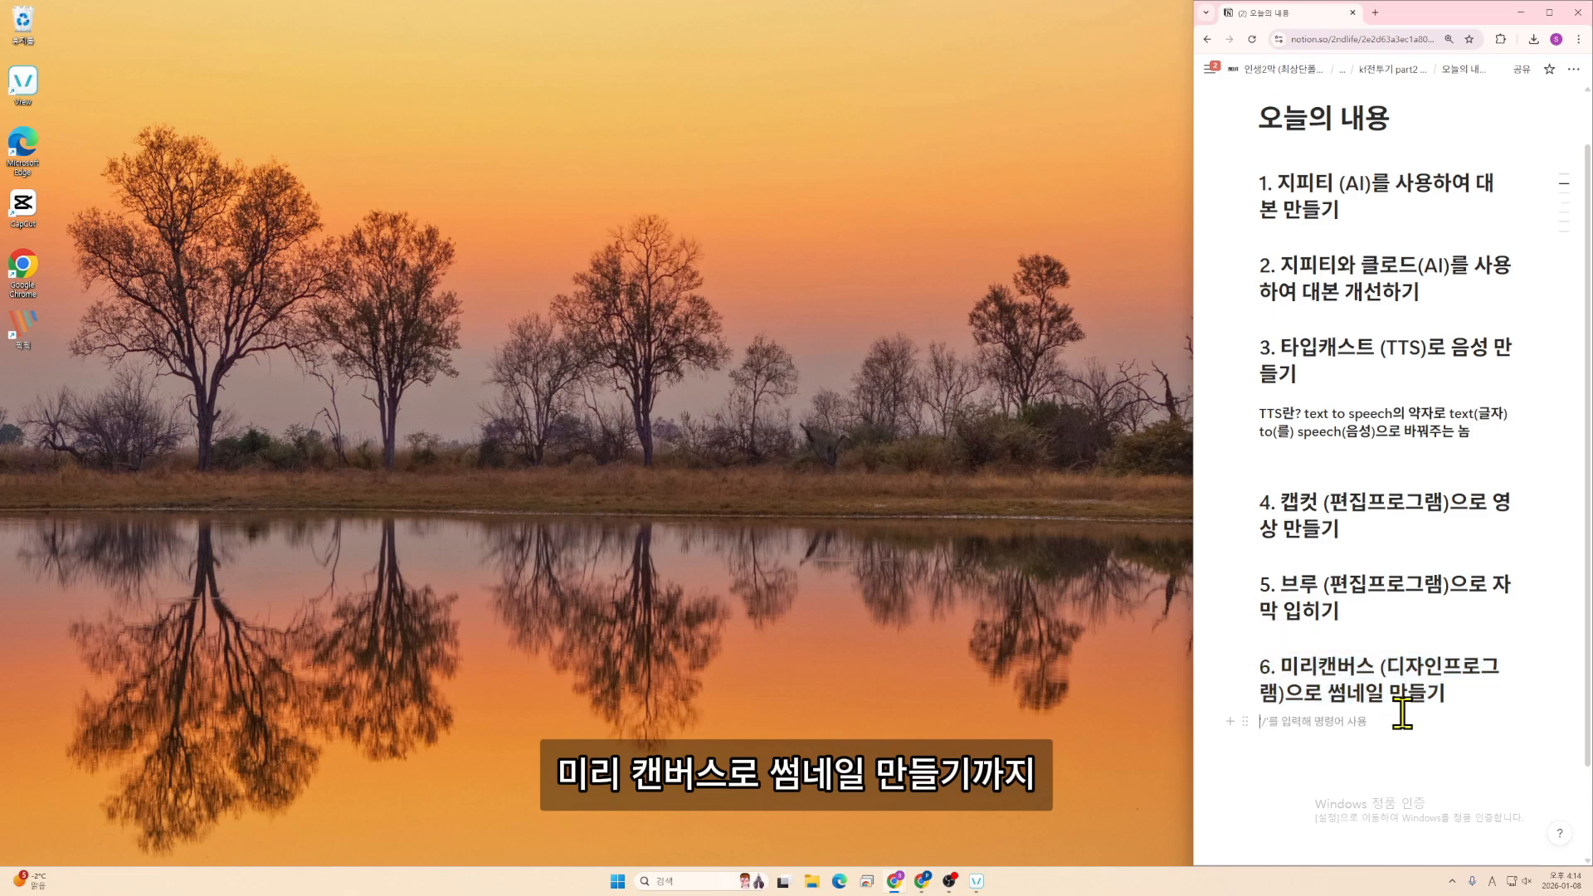
- Correct the sixth outline heading to read "6. 미리캔버스 (디자인프로그램)로 썸네일 만들기"
left_click(1304, 697)
key("BackSpace")
left_click(1309, 729)
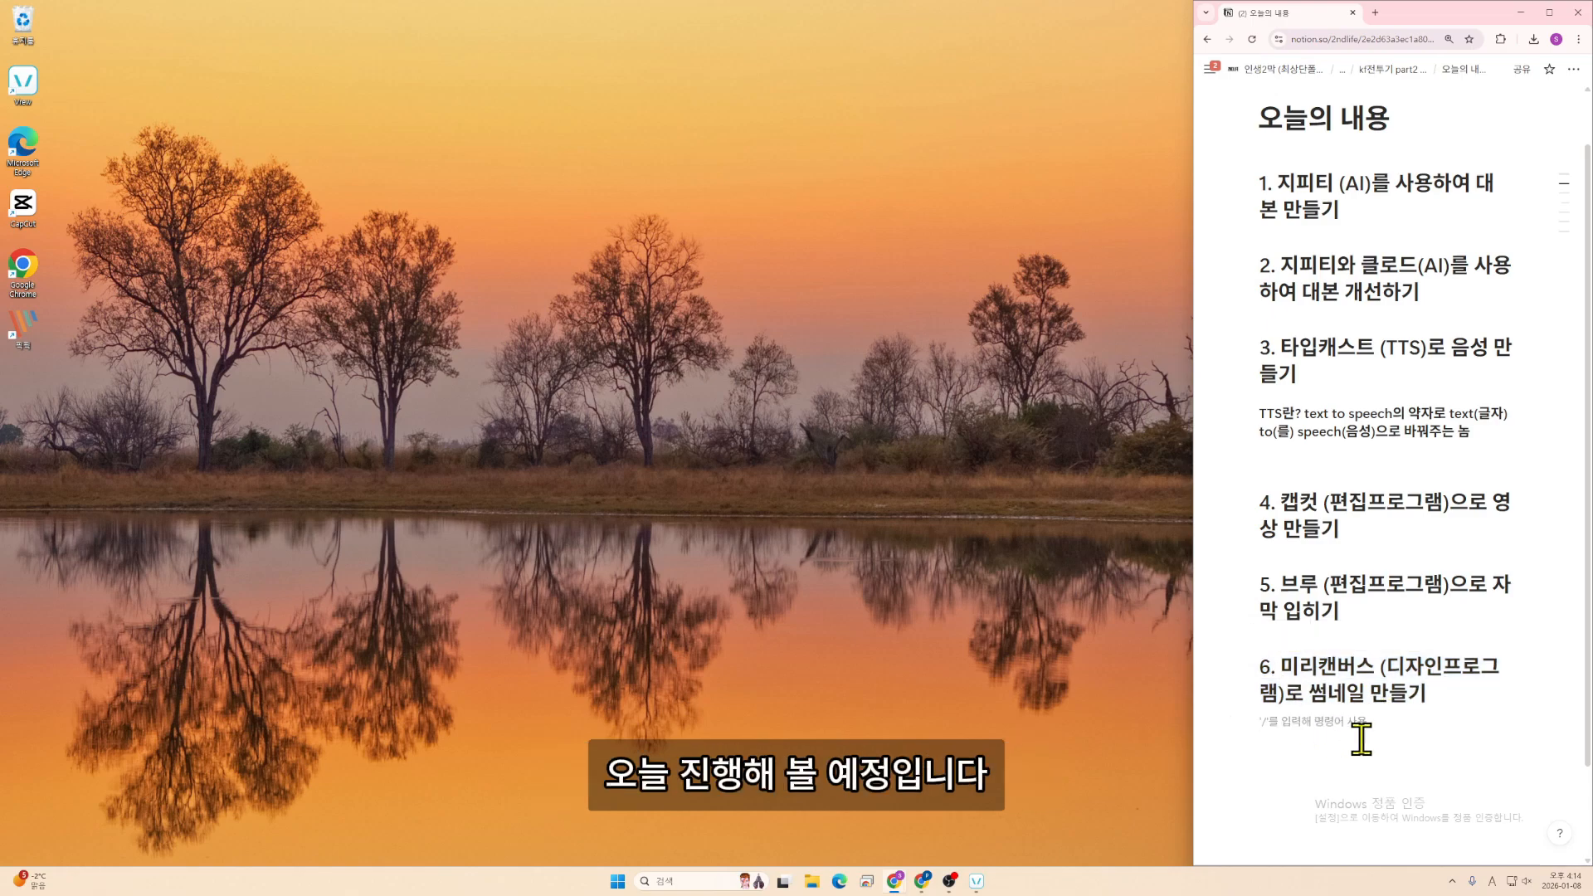
left_click_drag(1418, 732, 1259, 207)
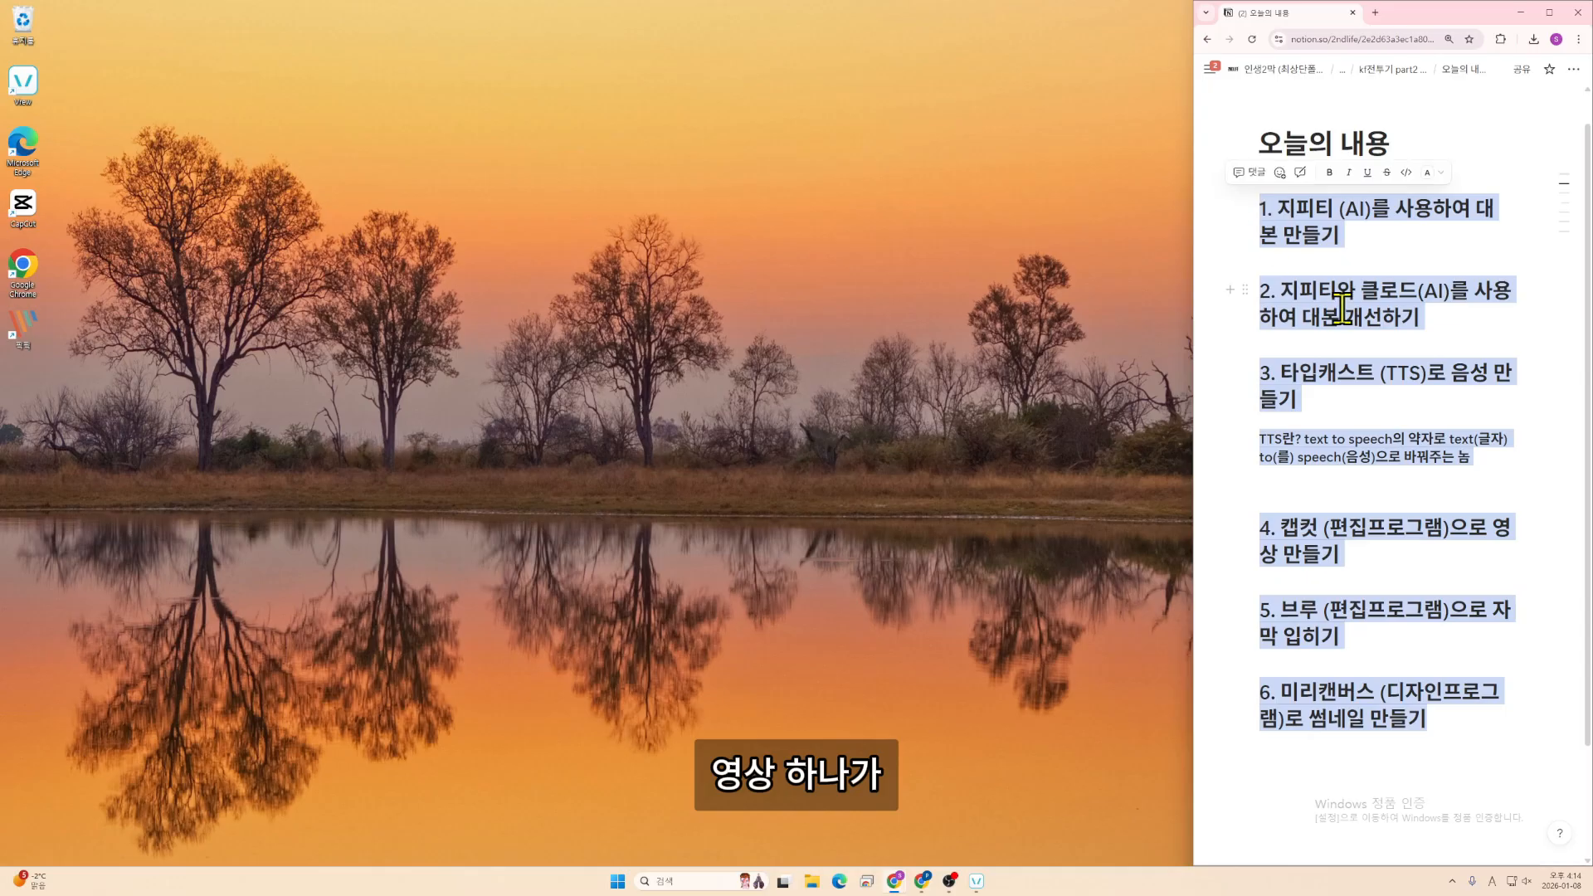
left_click(1456, 408)
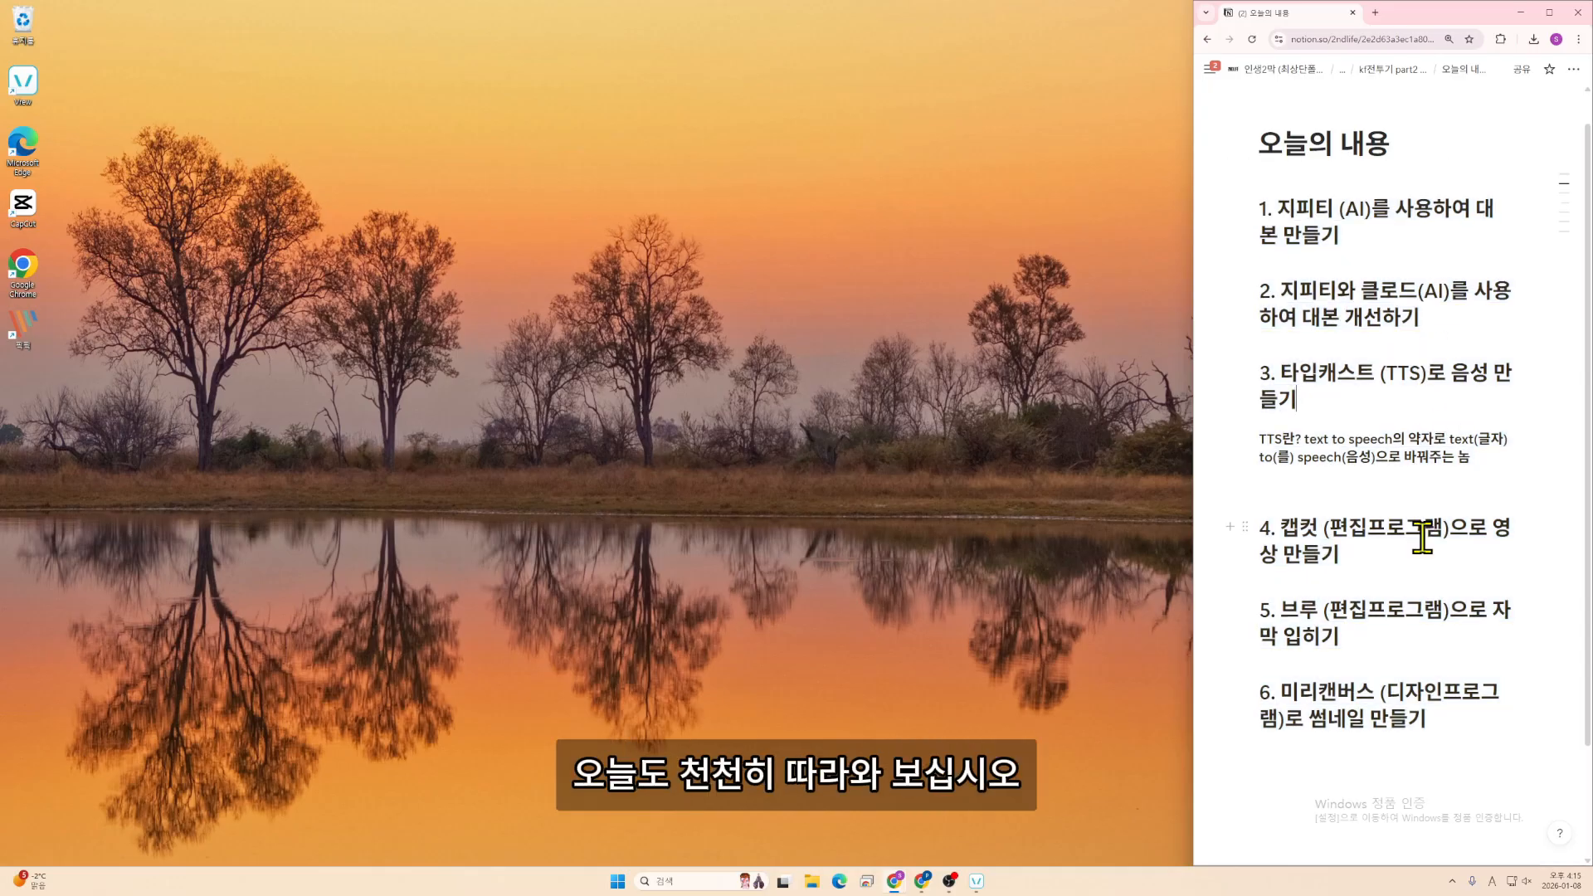
- Switch to the ChatGPT conversation and review the YouTube transcript message together with its Korean translation request
left_click_drag(951, 168, 926, 139)
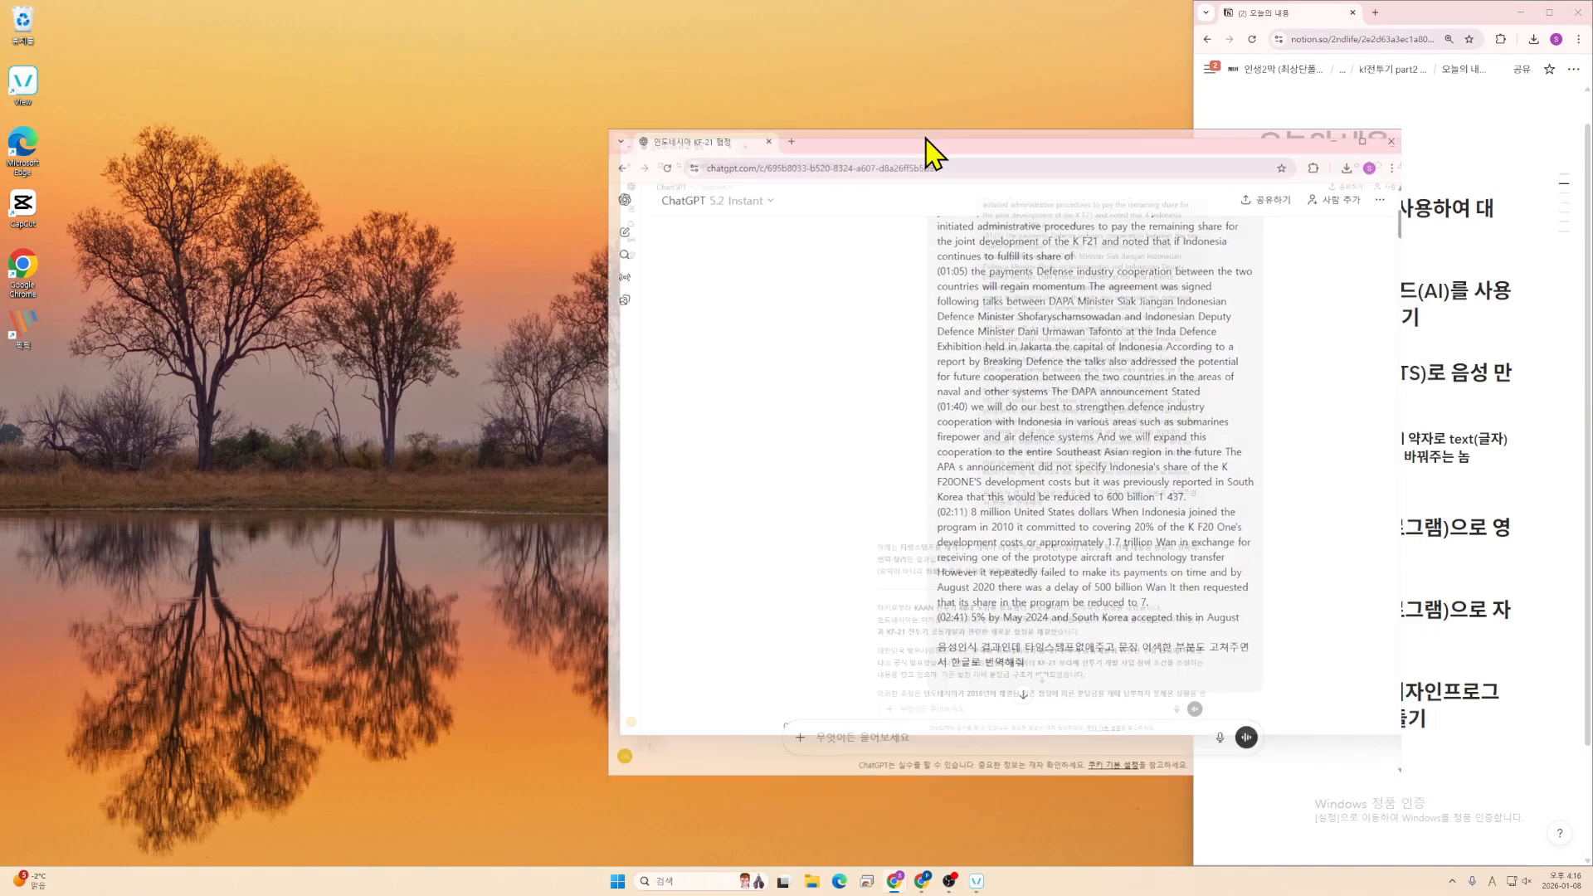
scroll(995, 373, "up", 3)
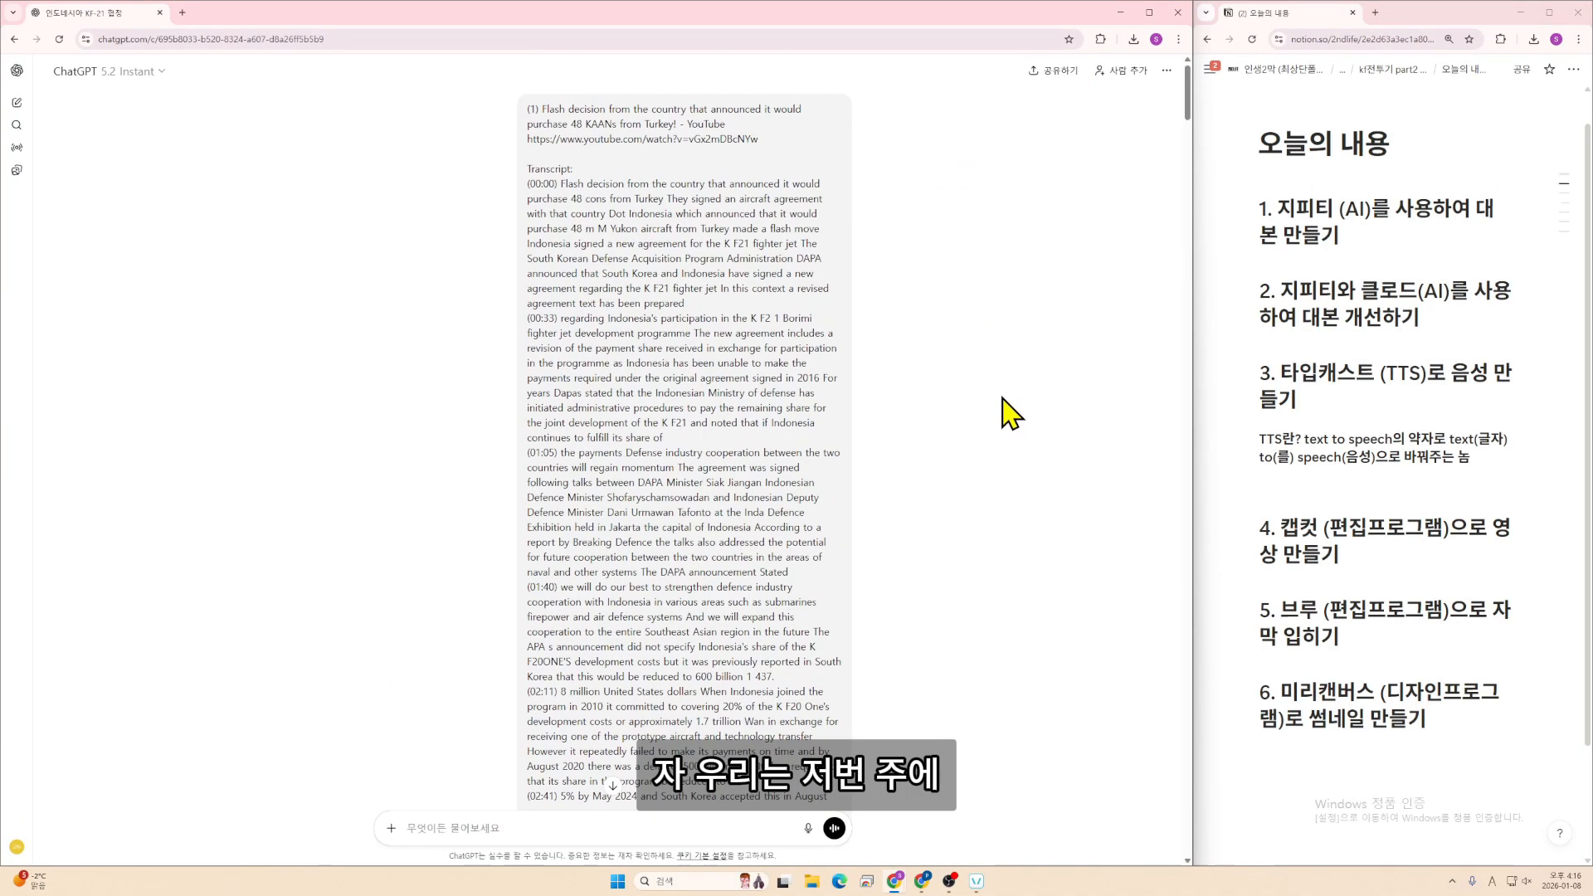
scroll(830, 341, "down", 2)
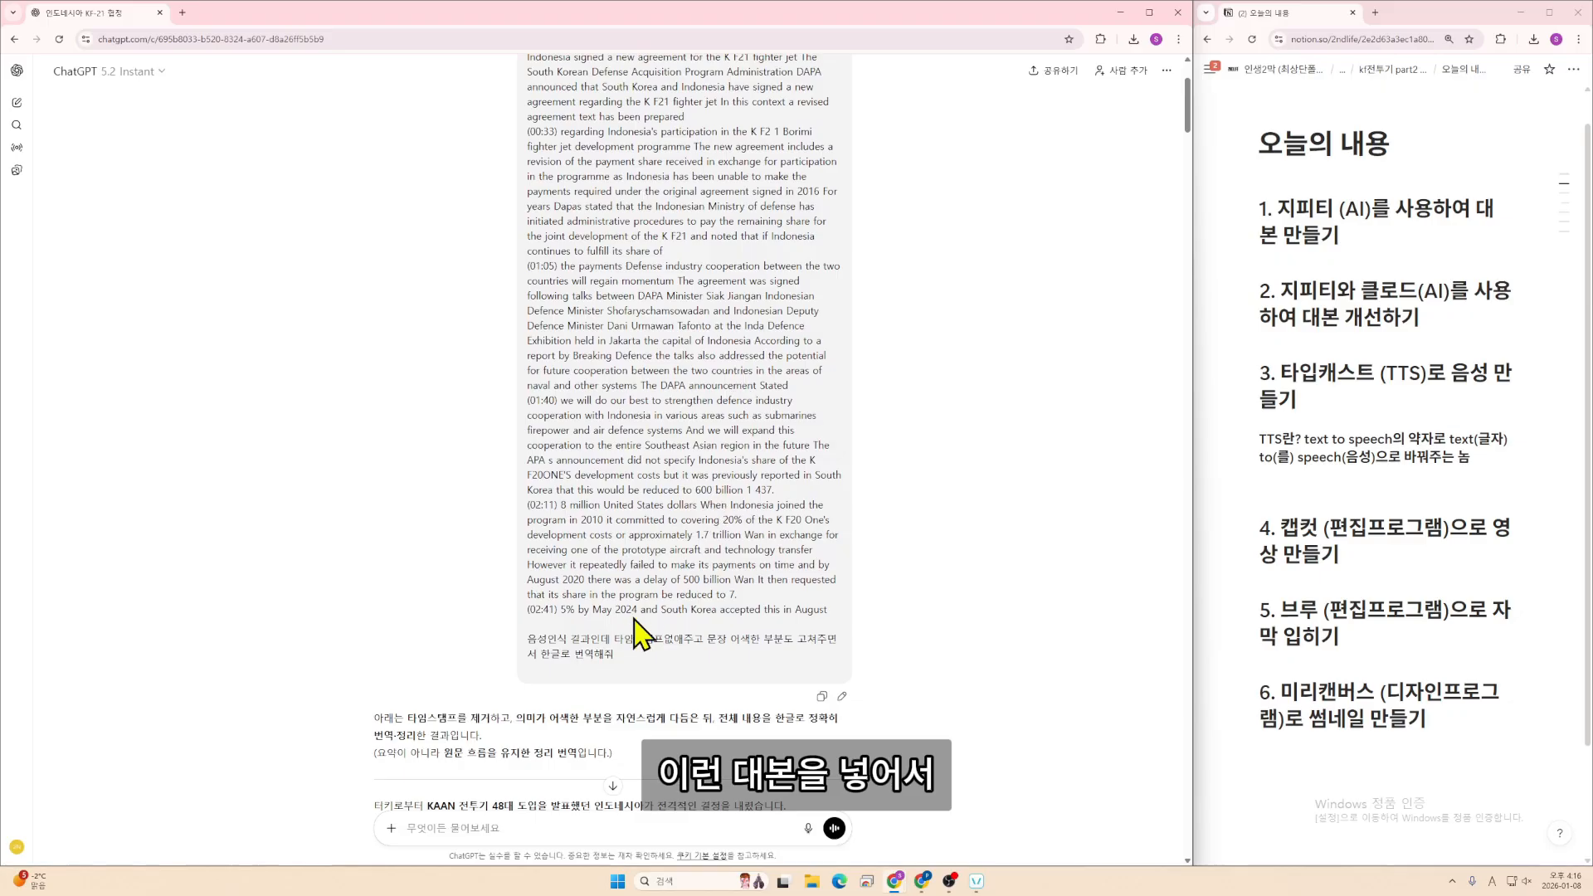
left_click_drag(624, 638, 668, 676)
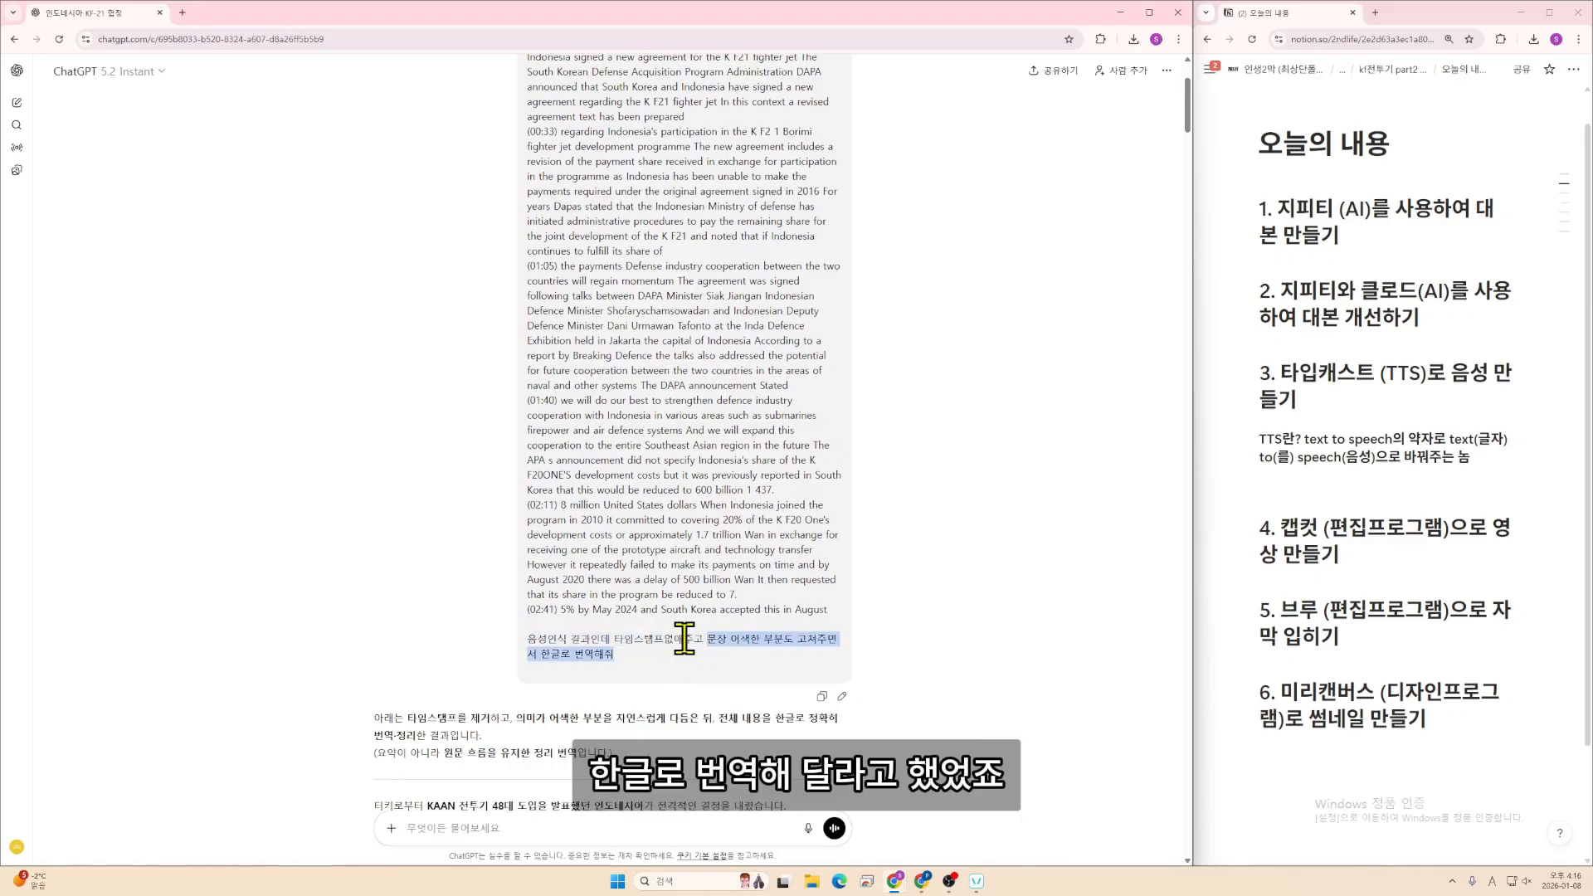
left_click(715, 614)
scroll(730, 592, "up", 3)
- Read through the Korean translation of the transcript, relating it to the first outline item on making a script with AI
left_click_drag(1359, 263, 1244, 208)
left_click(940, 258)
scroll(772, 423, "down", 2)
scroll(771, 431, "down", 3)
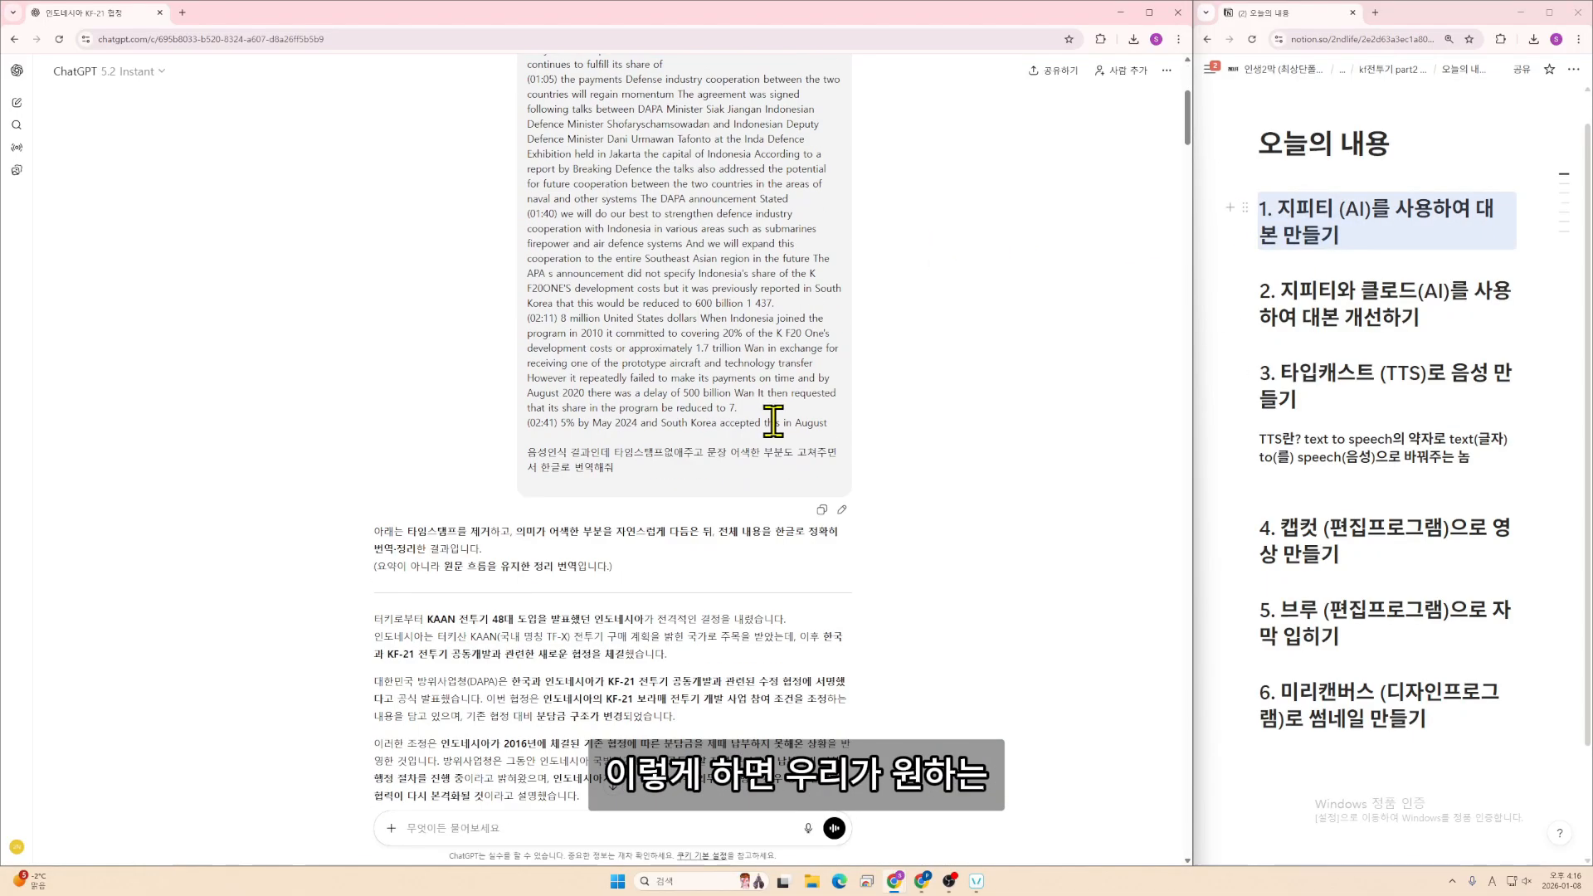
scroll(771, 428, "down", 1)
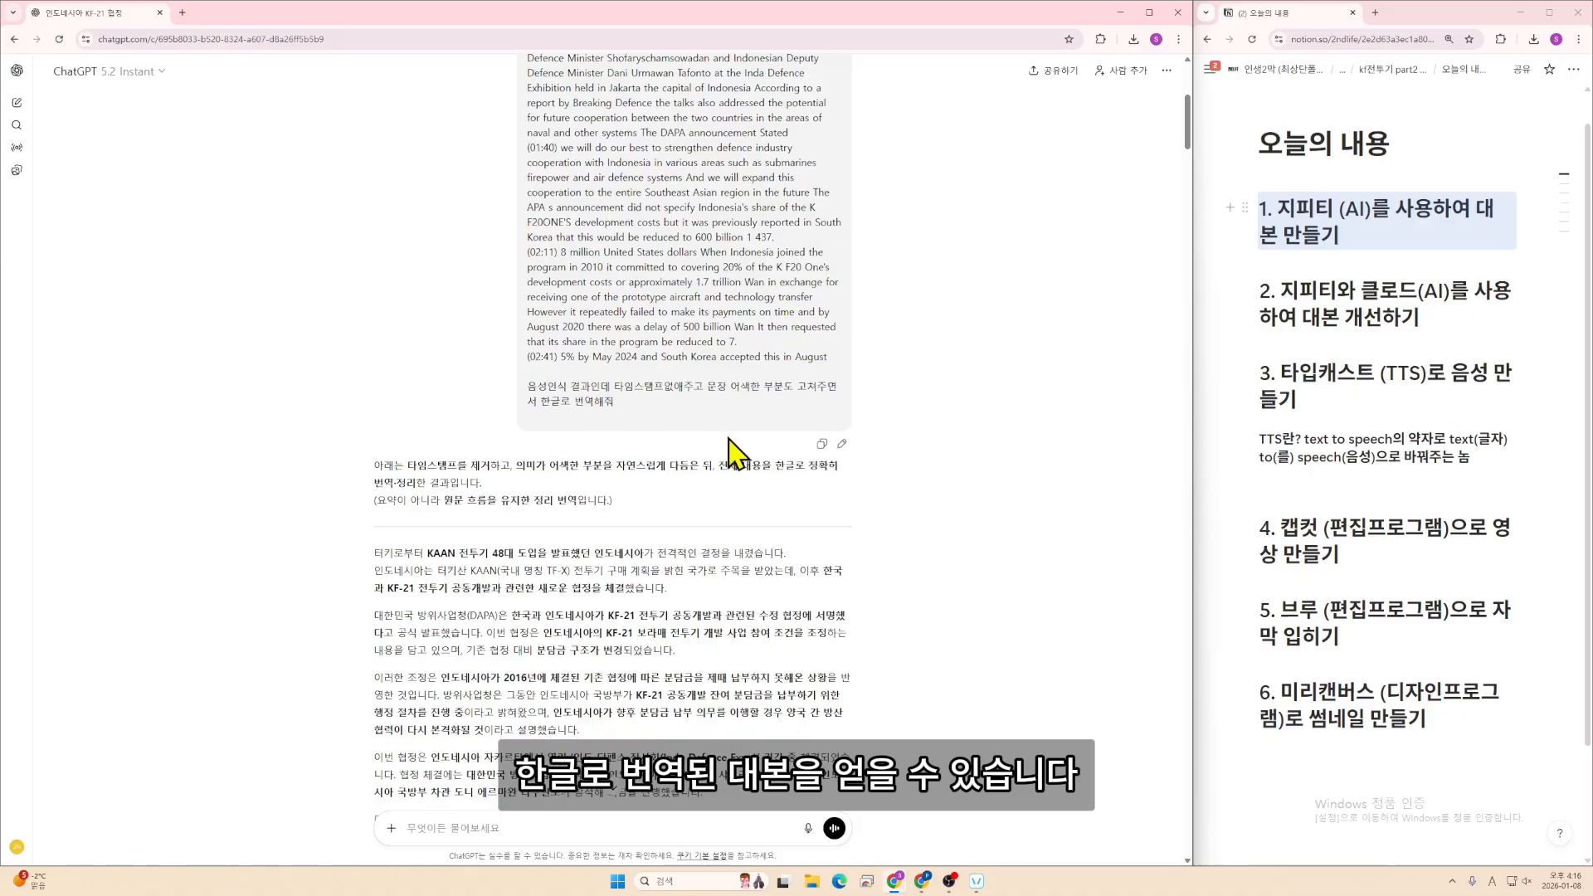
scroll(731, 453, "down", 4)
scroll(730, 452, "down", 3)
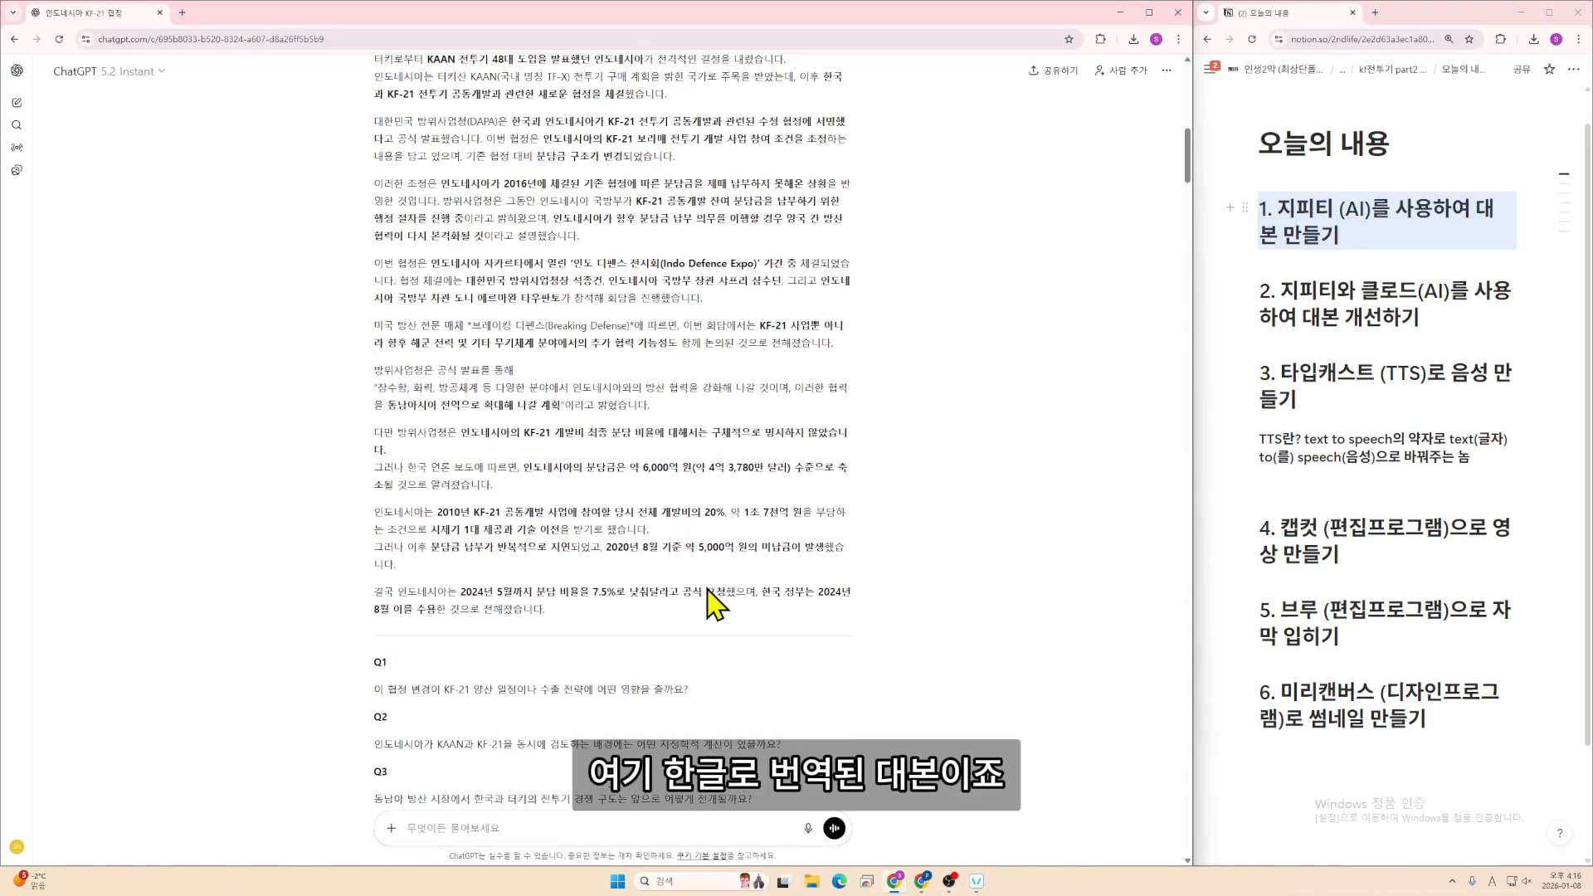
scroll(714, 639, "up", 2)
scroll(789, 370, "down", 4)
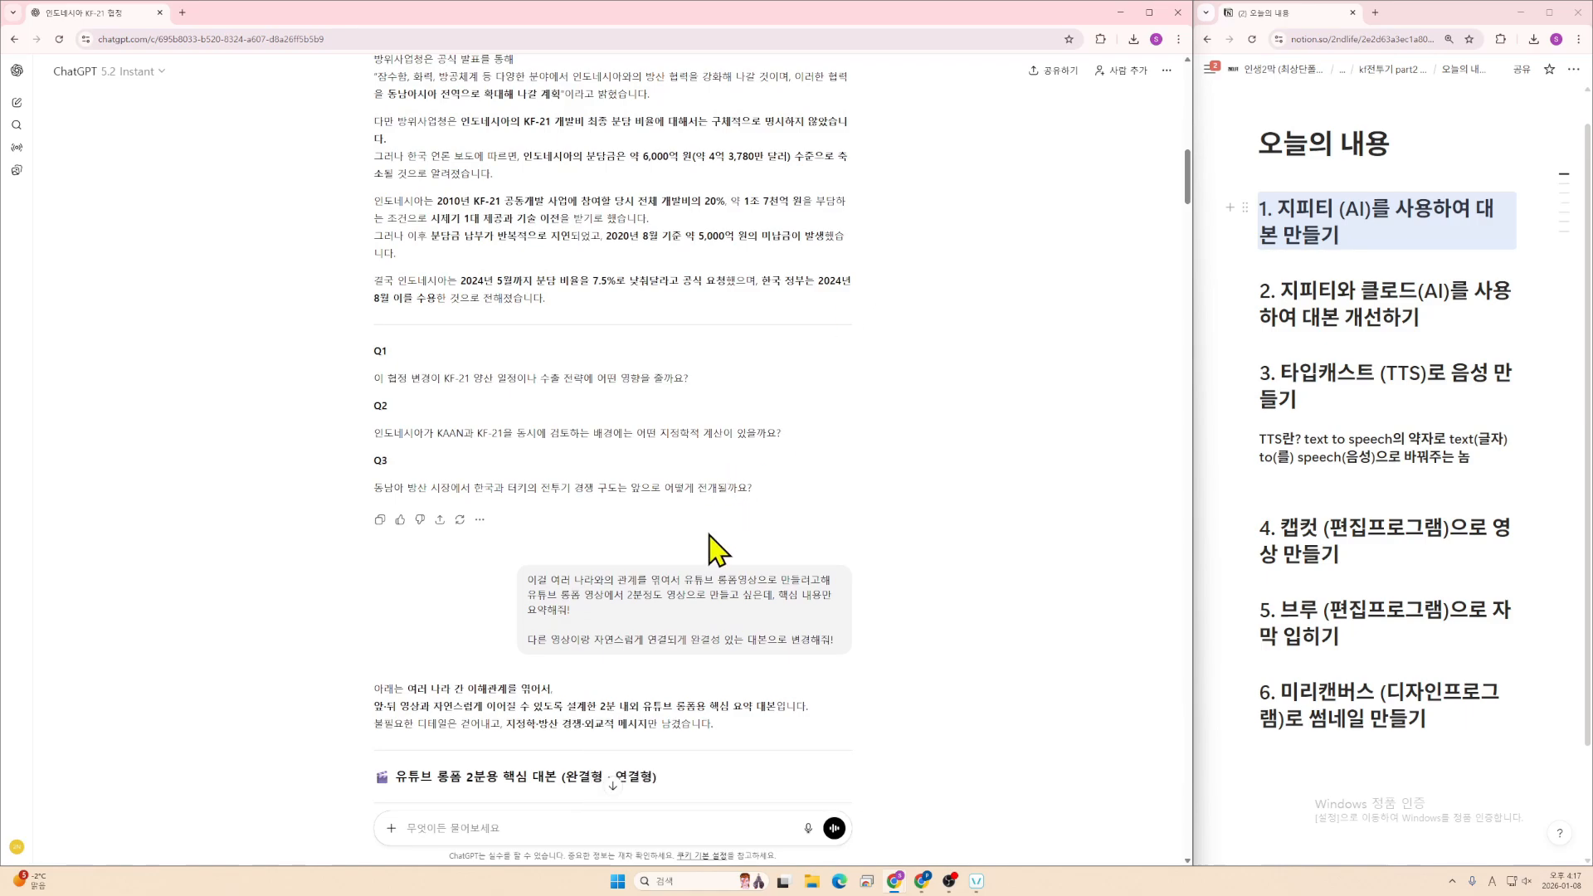
- Examine the earlier prompt asking for a long-form YouTube summary that weaves in relations between several countries
left_click_drag(528, 579, 784, 580)
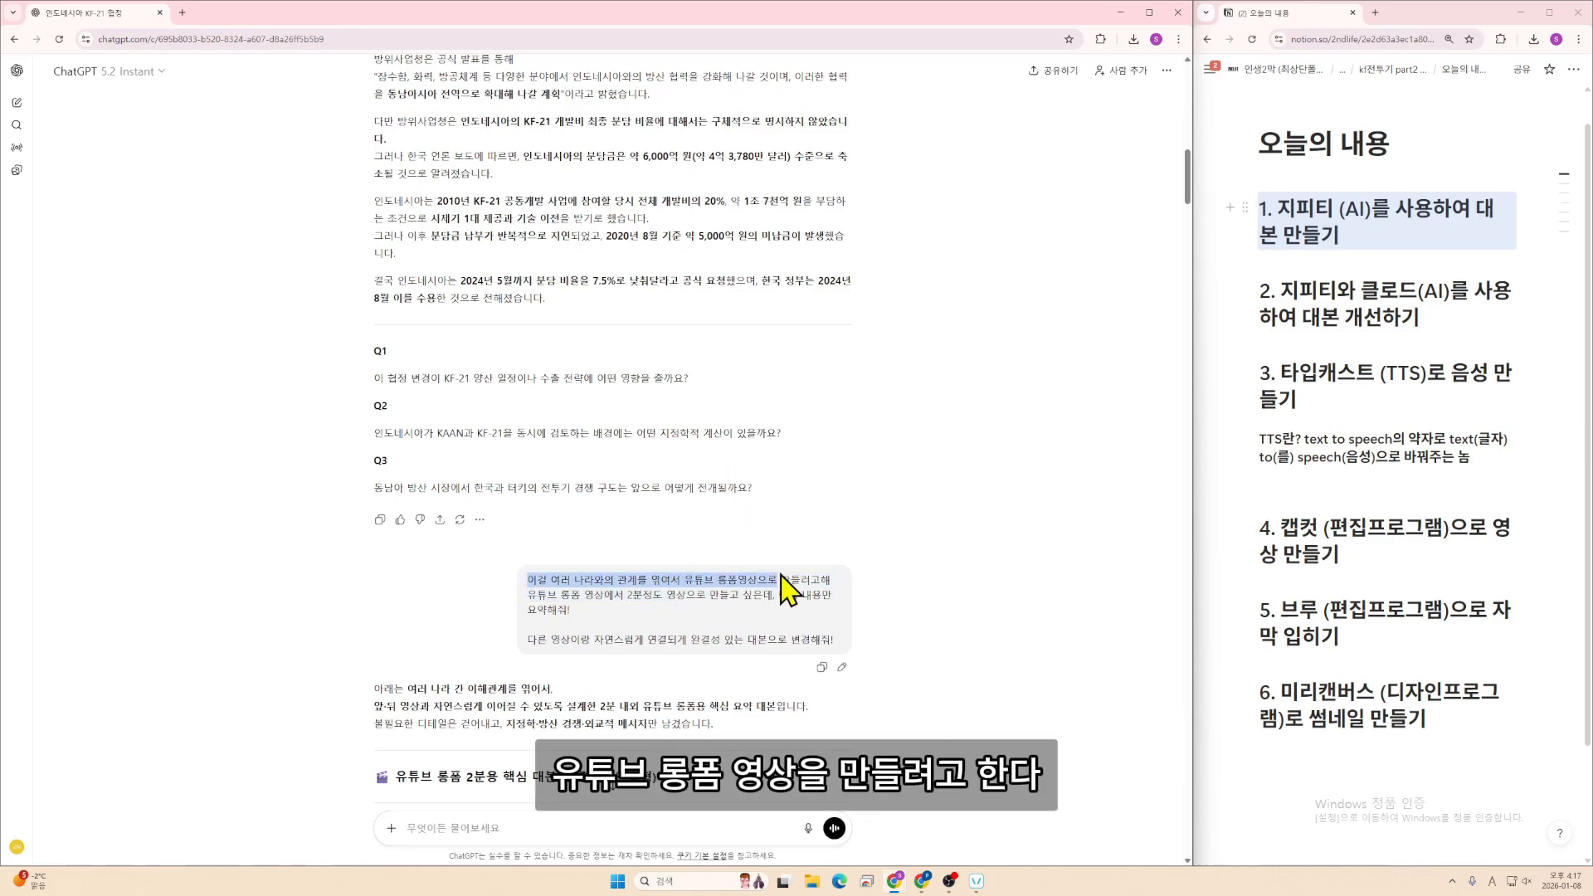
left_click(715, 605)
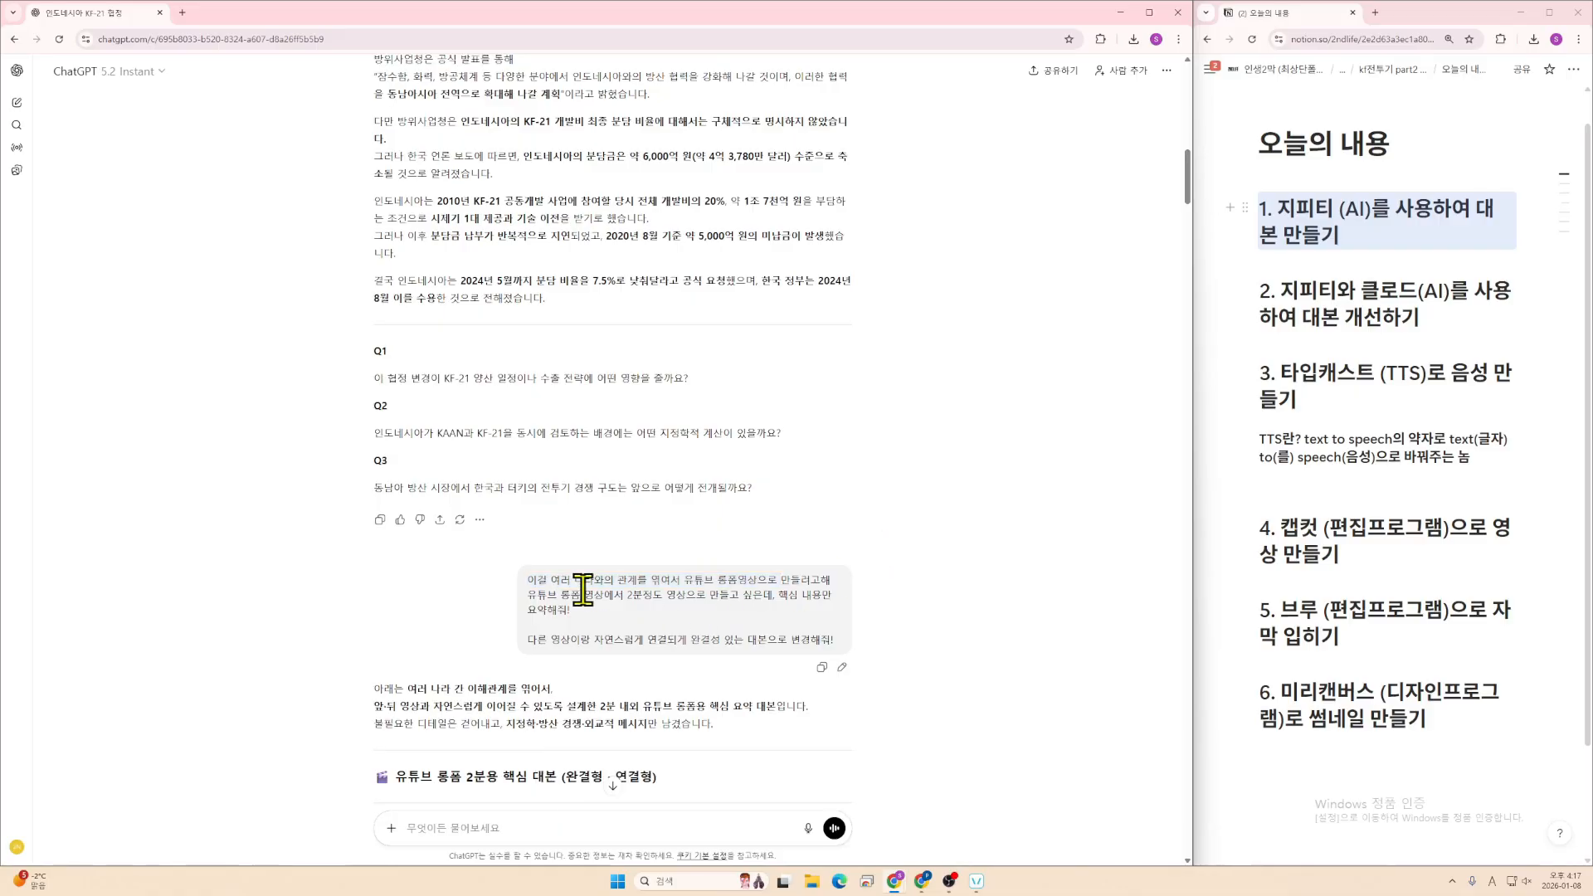
left_click_drag(644, 594, 531, 583)
left_click(639, 611)
left_click_drag(571, 611, 521, 580)
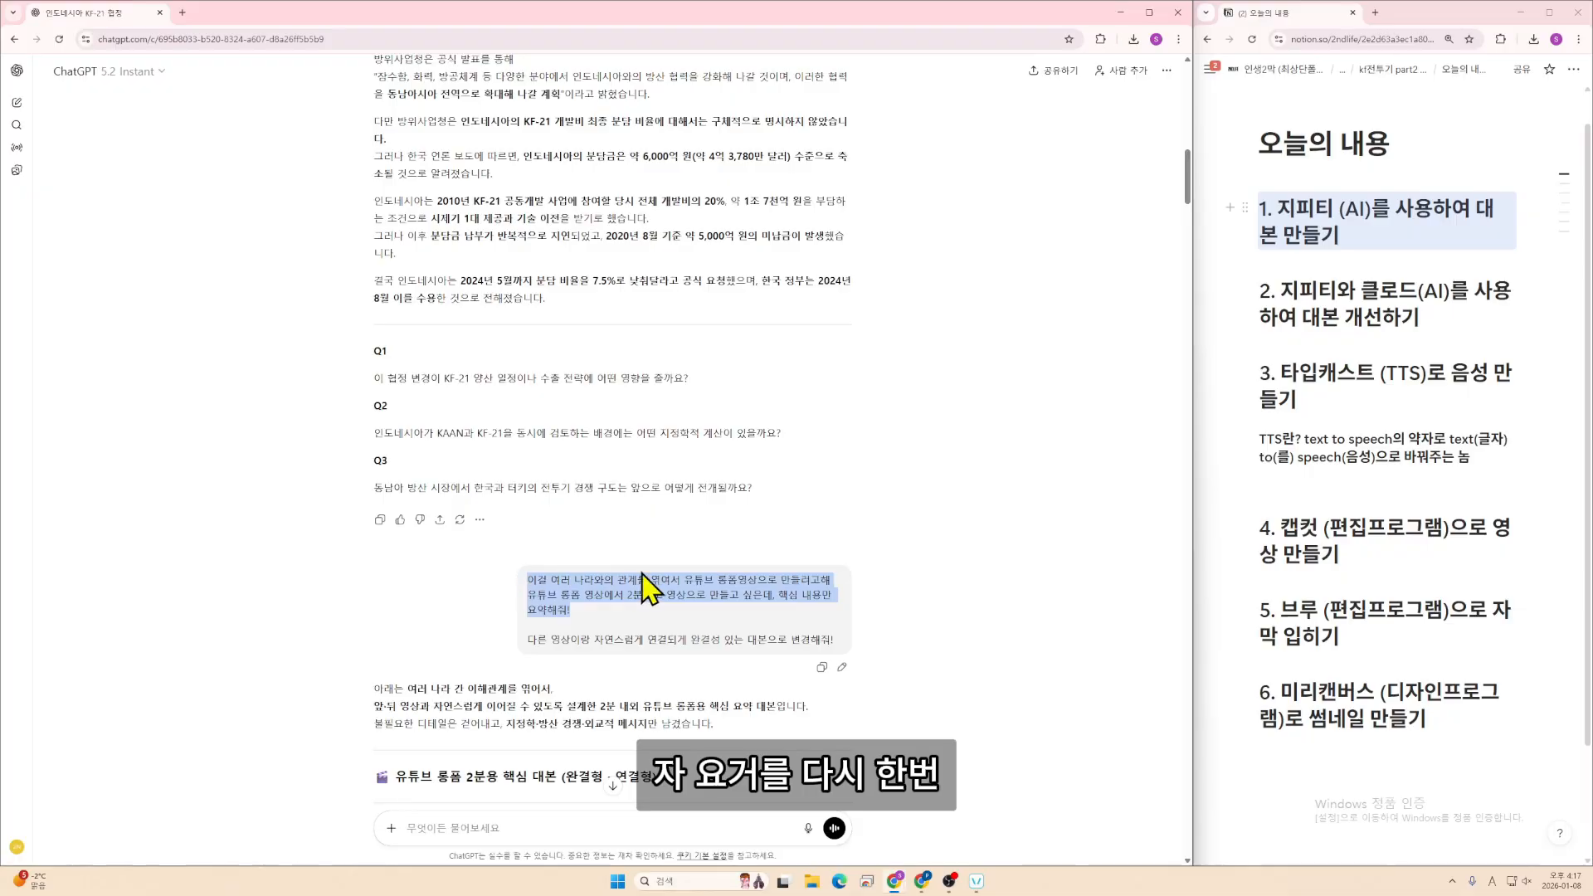
- Copy the whole translated Korean script from the reply and paste it into a new message
scroll(655, 556, "up", 4)
left_click_drag(594, 626, 377, 228)
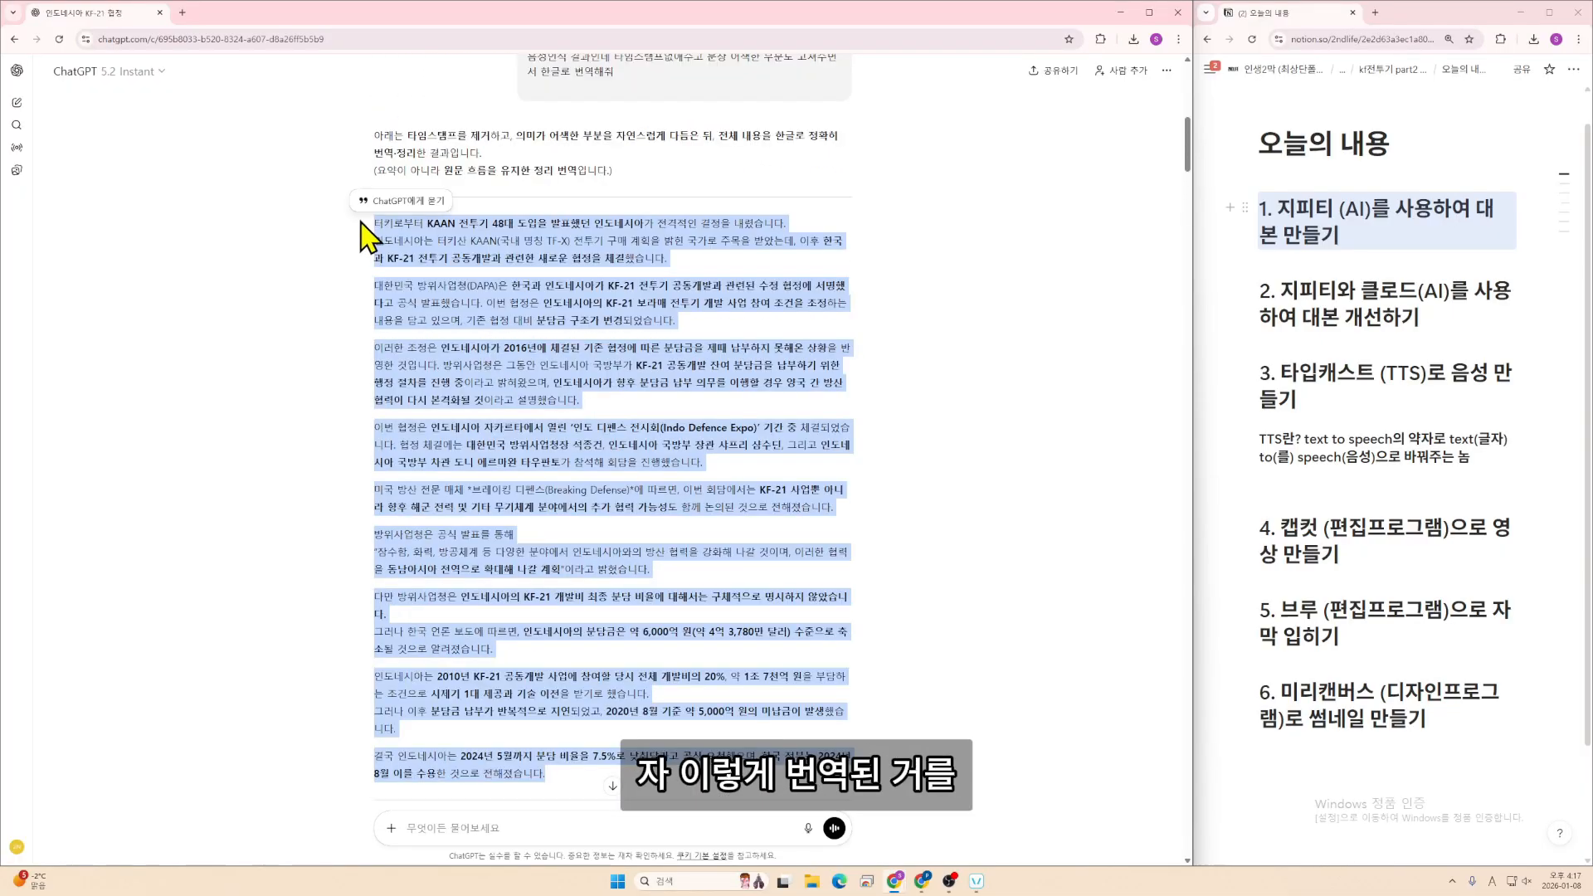
scroll(640, 241, "up", 2)
scroll(721, 473, "down", 3)
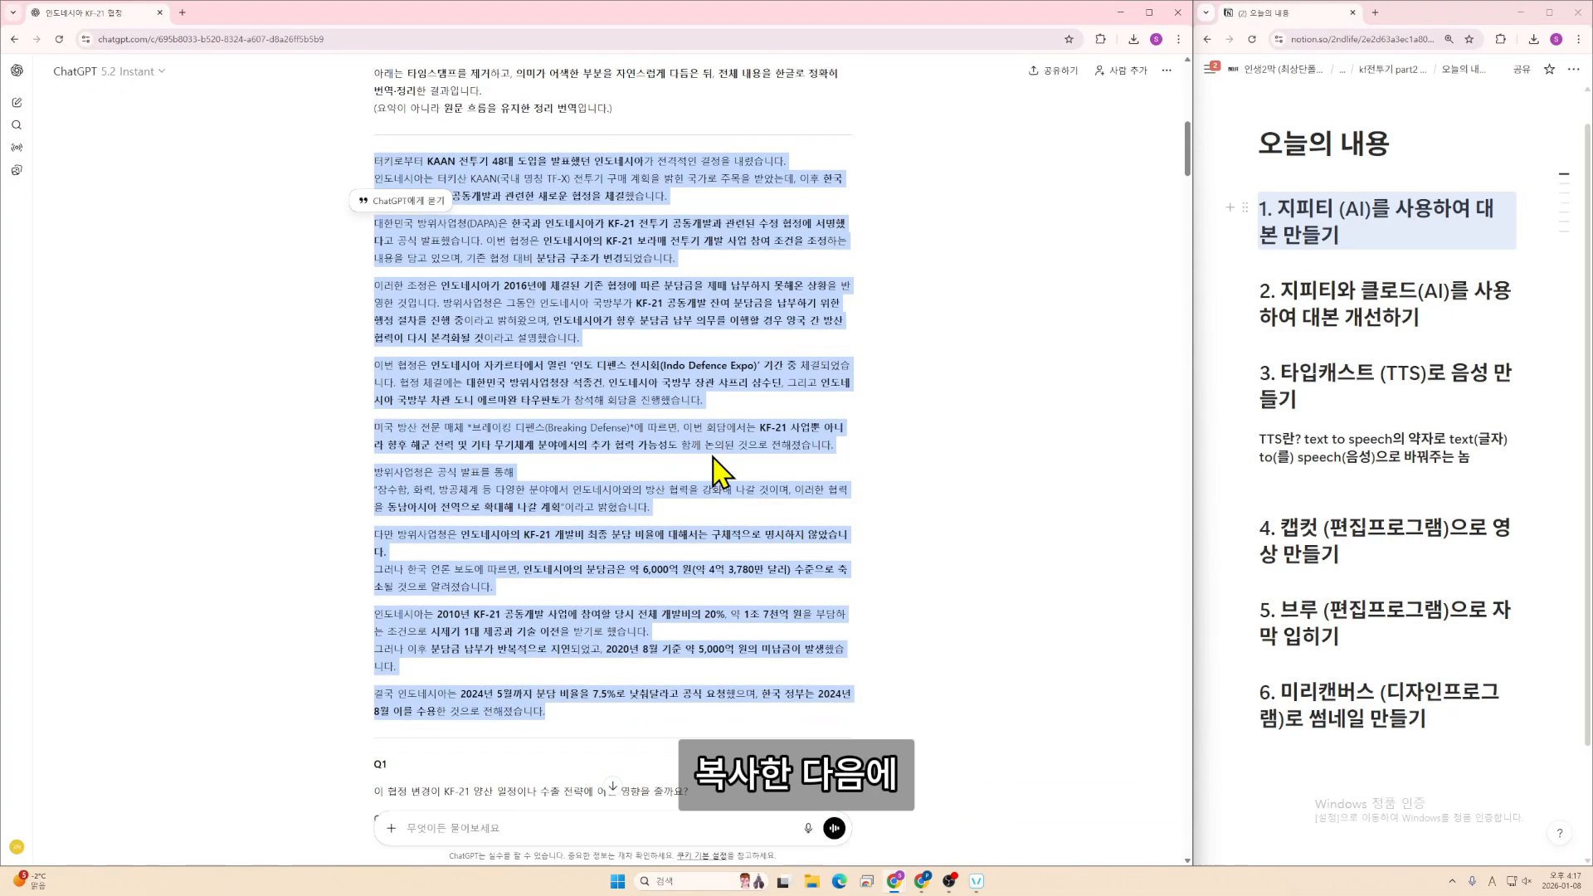
left_click(572, 822)
key("ctrl+v")
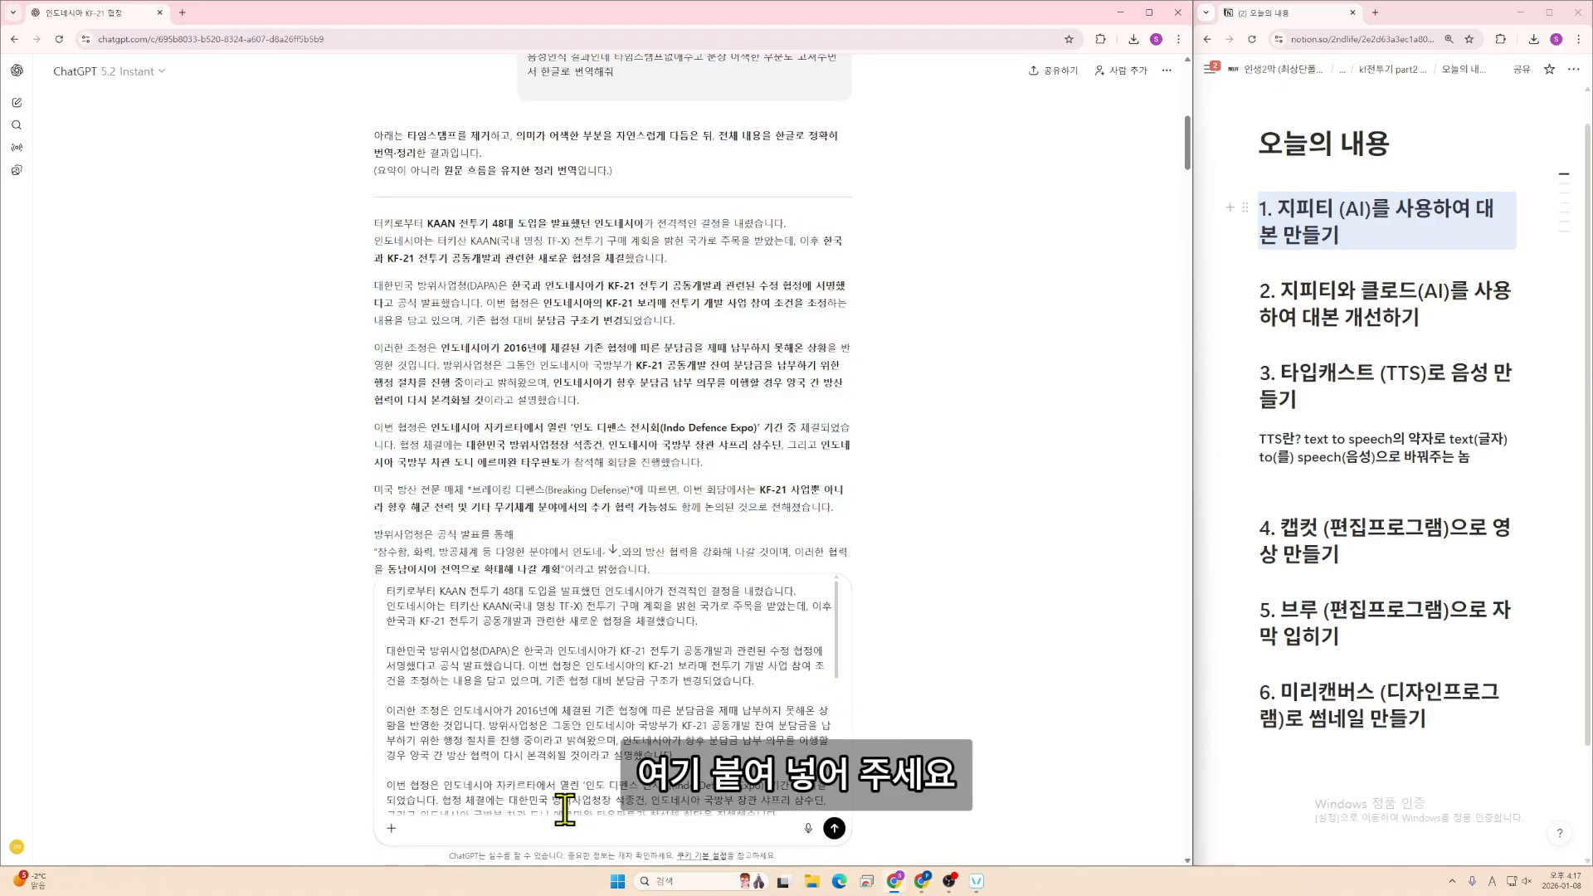
- Copy the earlier long-form summary request up to "요약해줘!" and add it below the pasted script in the new message
scroll(784, 399, "down", 2)
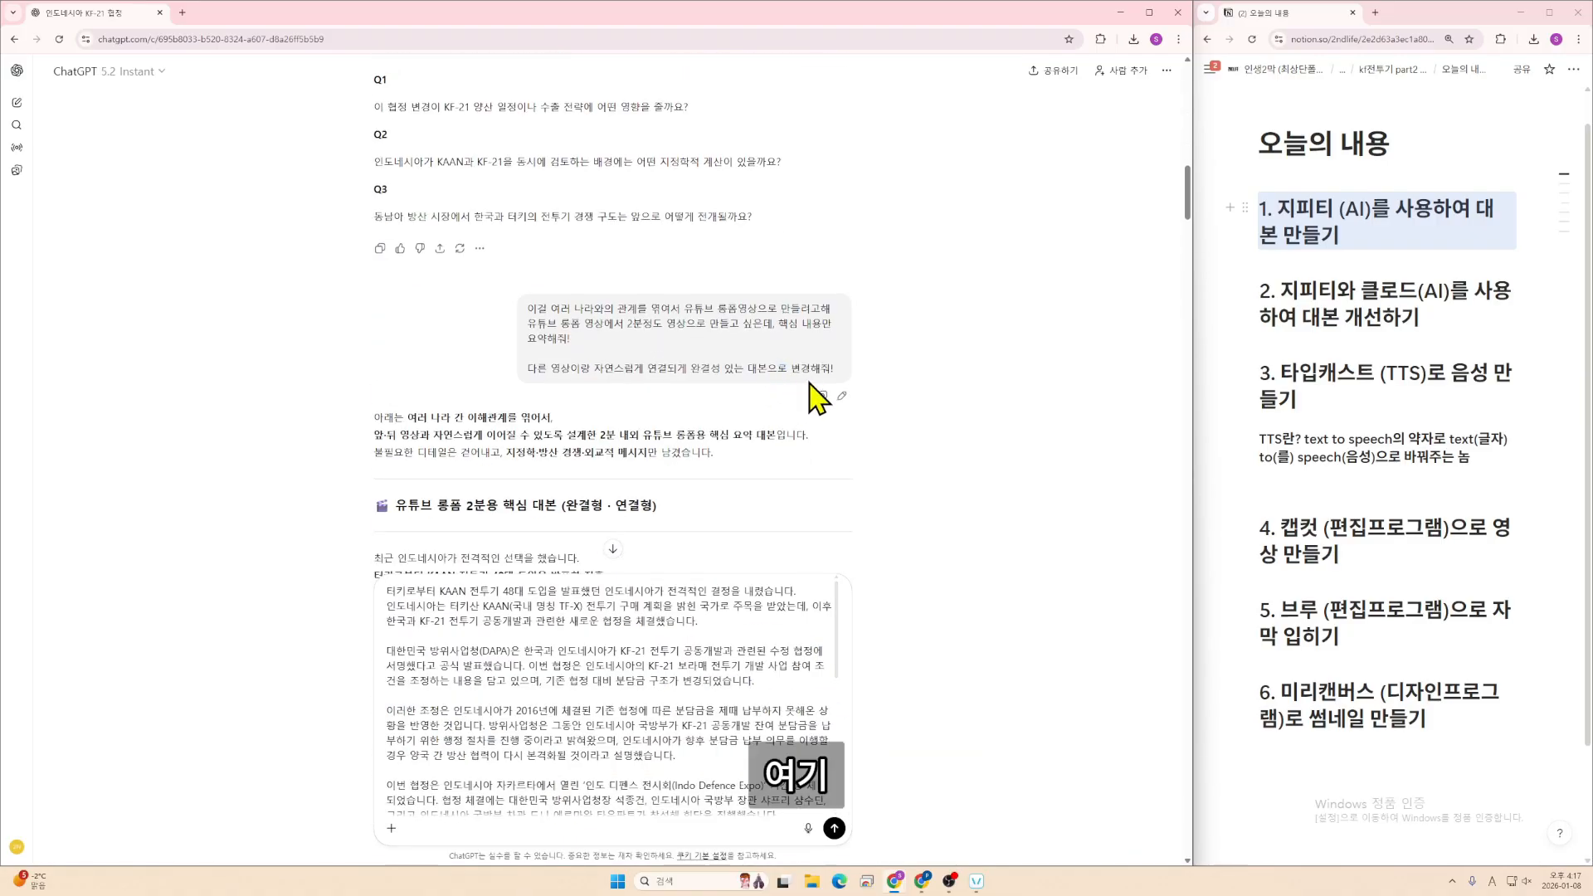
left_click_drag(765, 356, 522, 312)
key("ctrl+c")
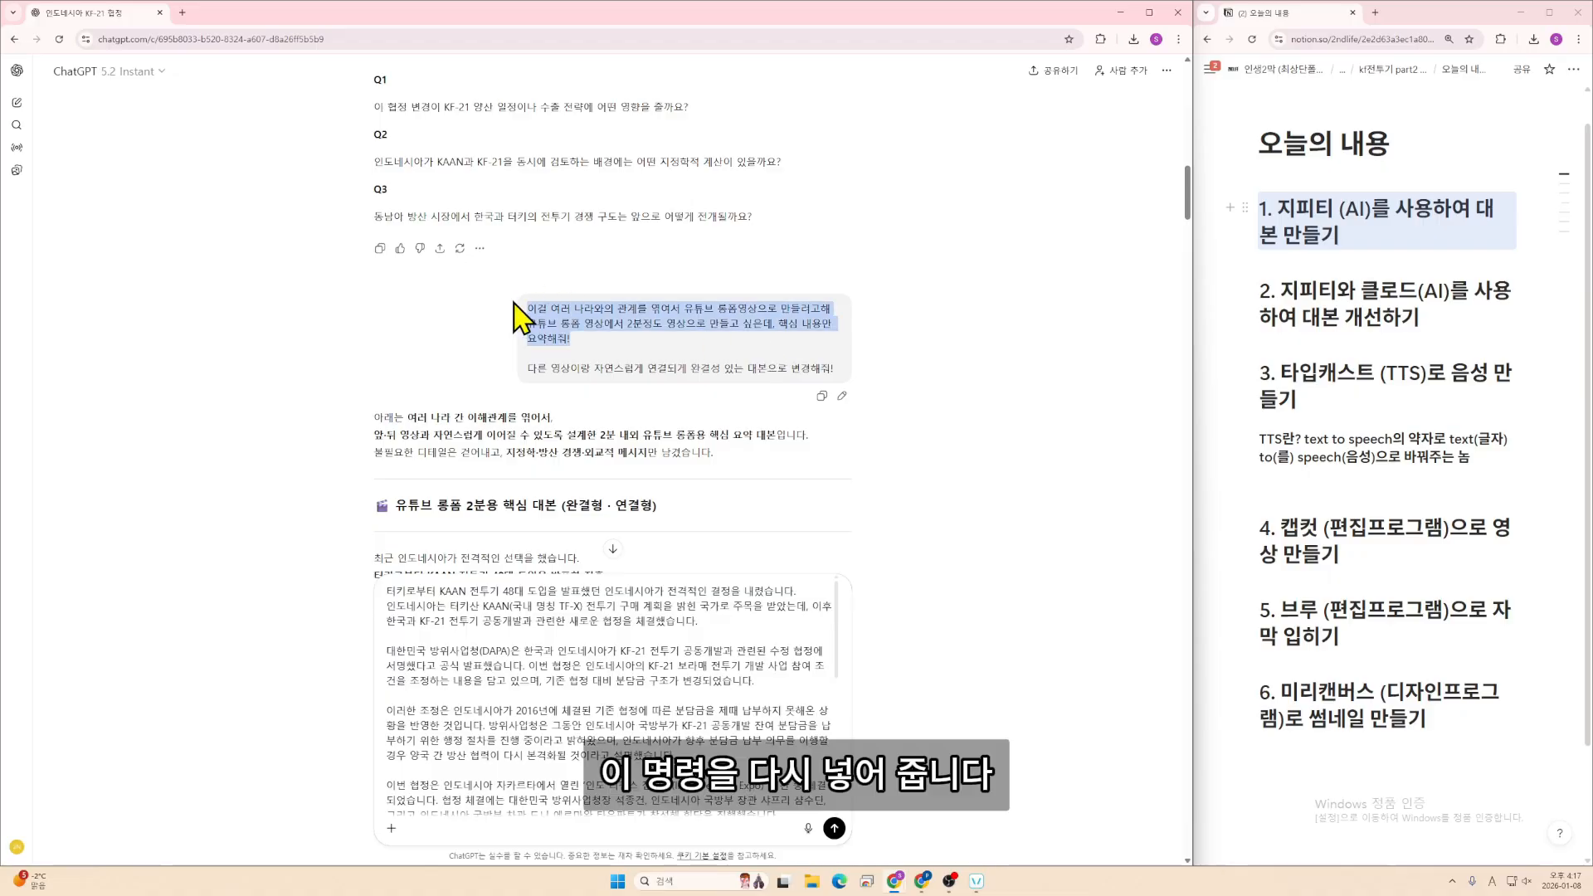
scroll(694, 658, "down", 5)
scroll(771, 551, "up", 6)
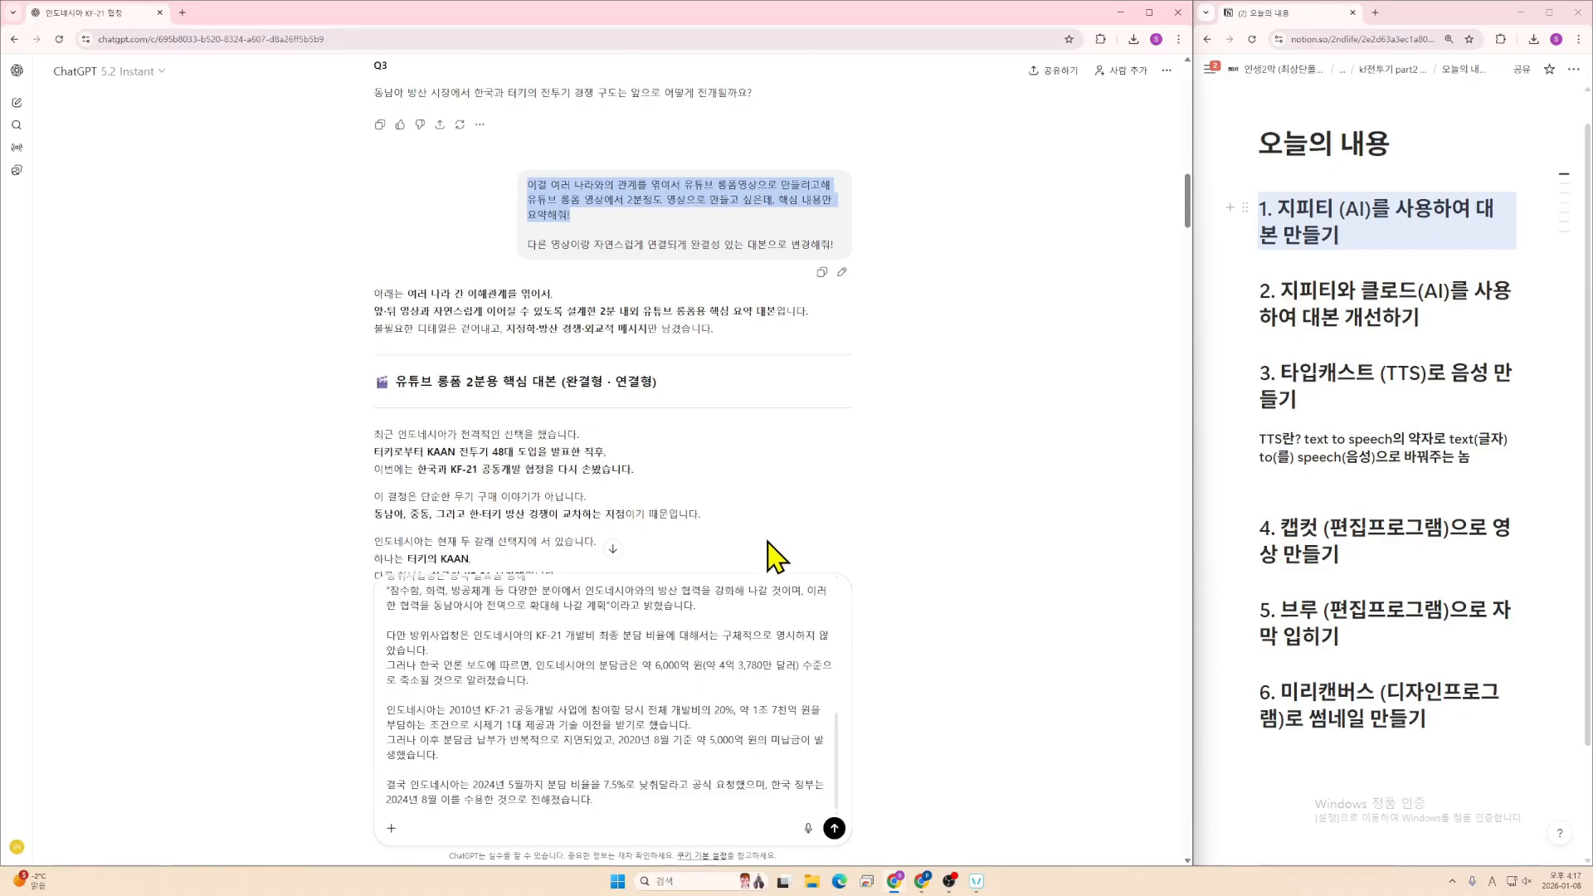
left_click(639, 827)
key("ctrl+v")
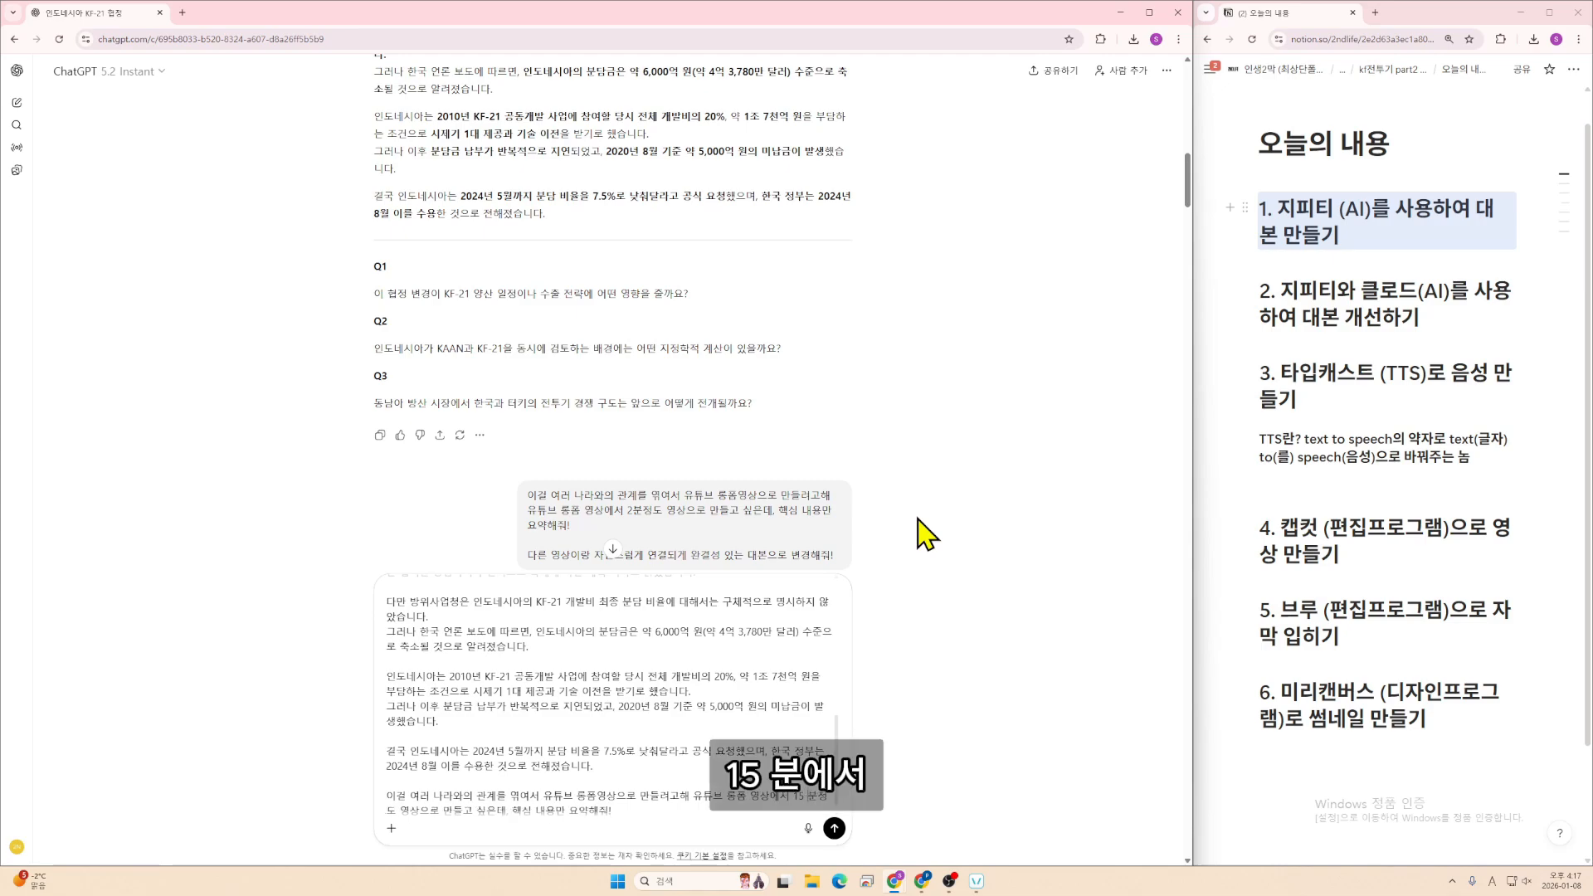
- Set the requested video length in the message to "15분 ~ 20분 정도" and send it
type("15분 ")
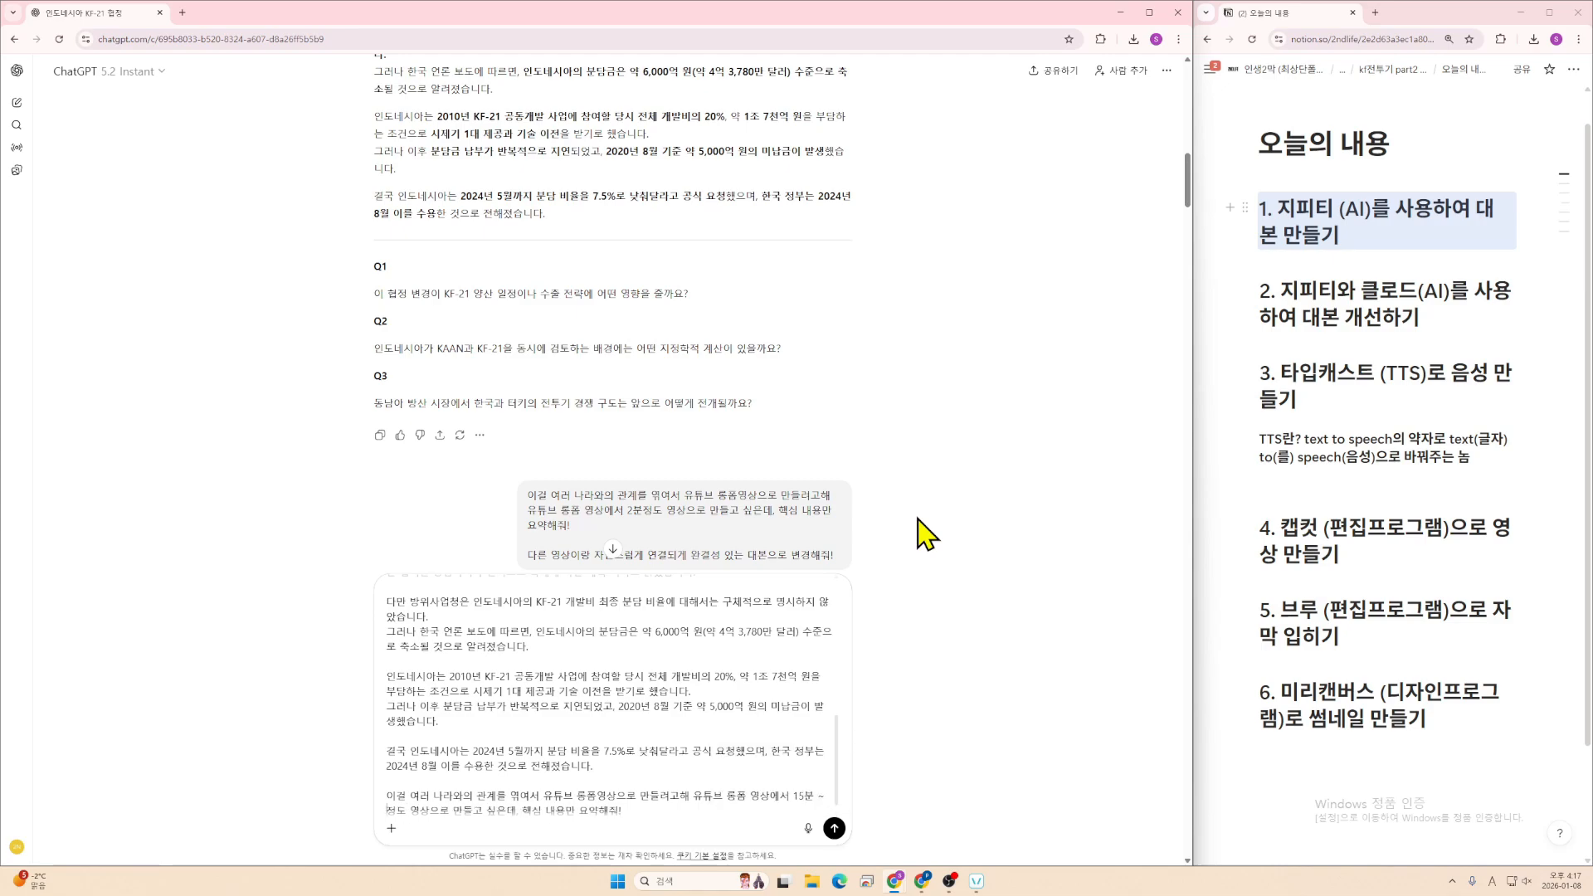
type("~ 20분")
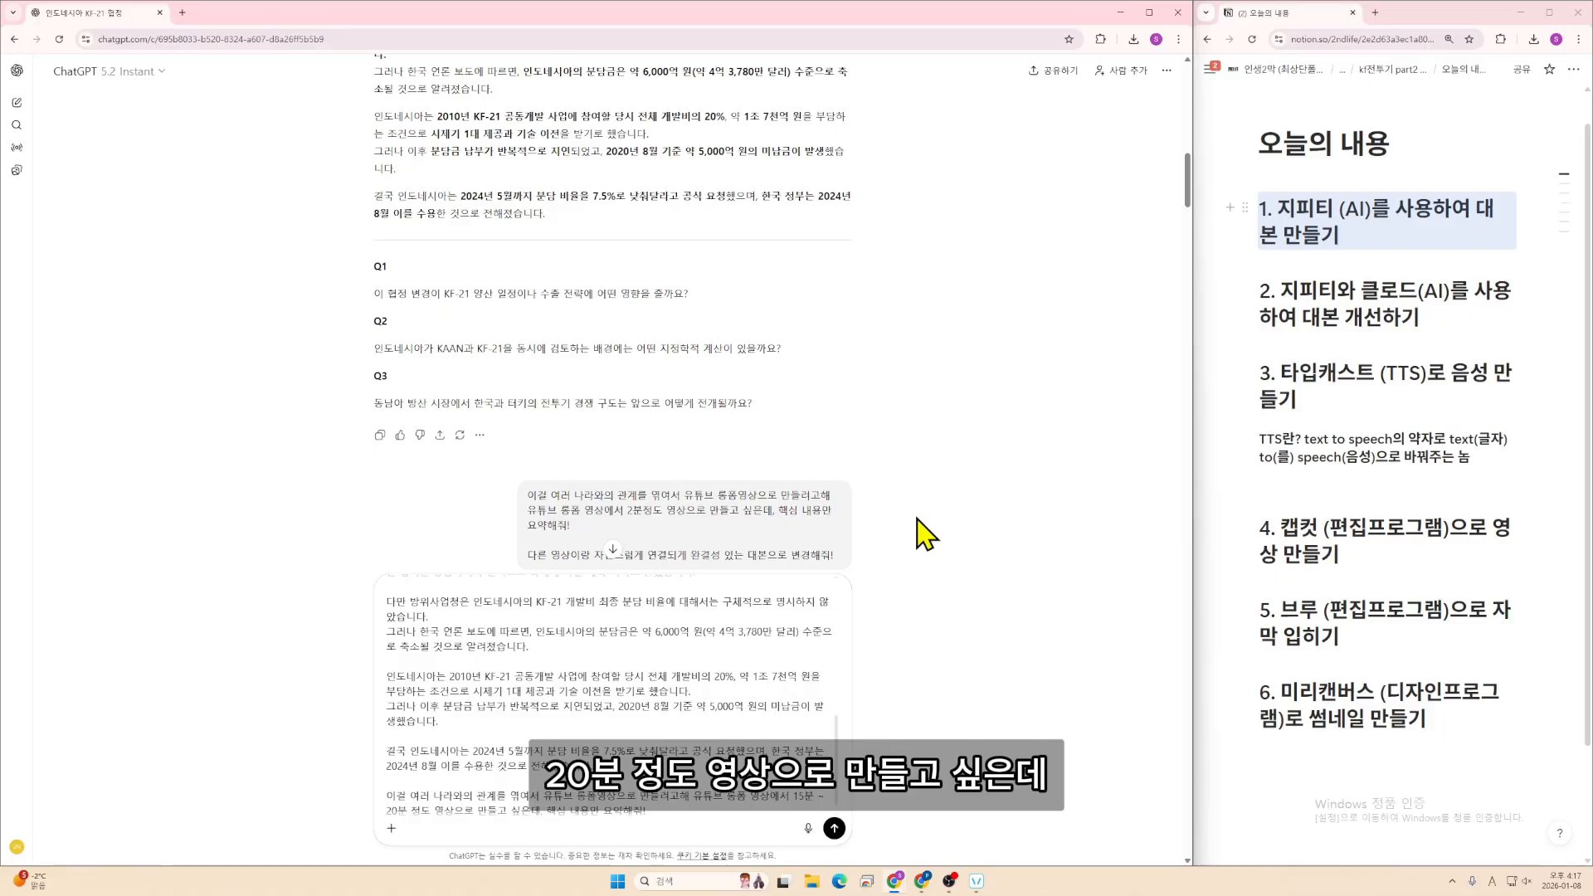
scroll(915, 532, "up", 1)
scroll(871, 558, "down", 4)
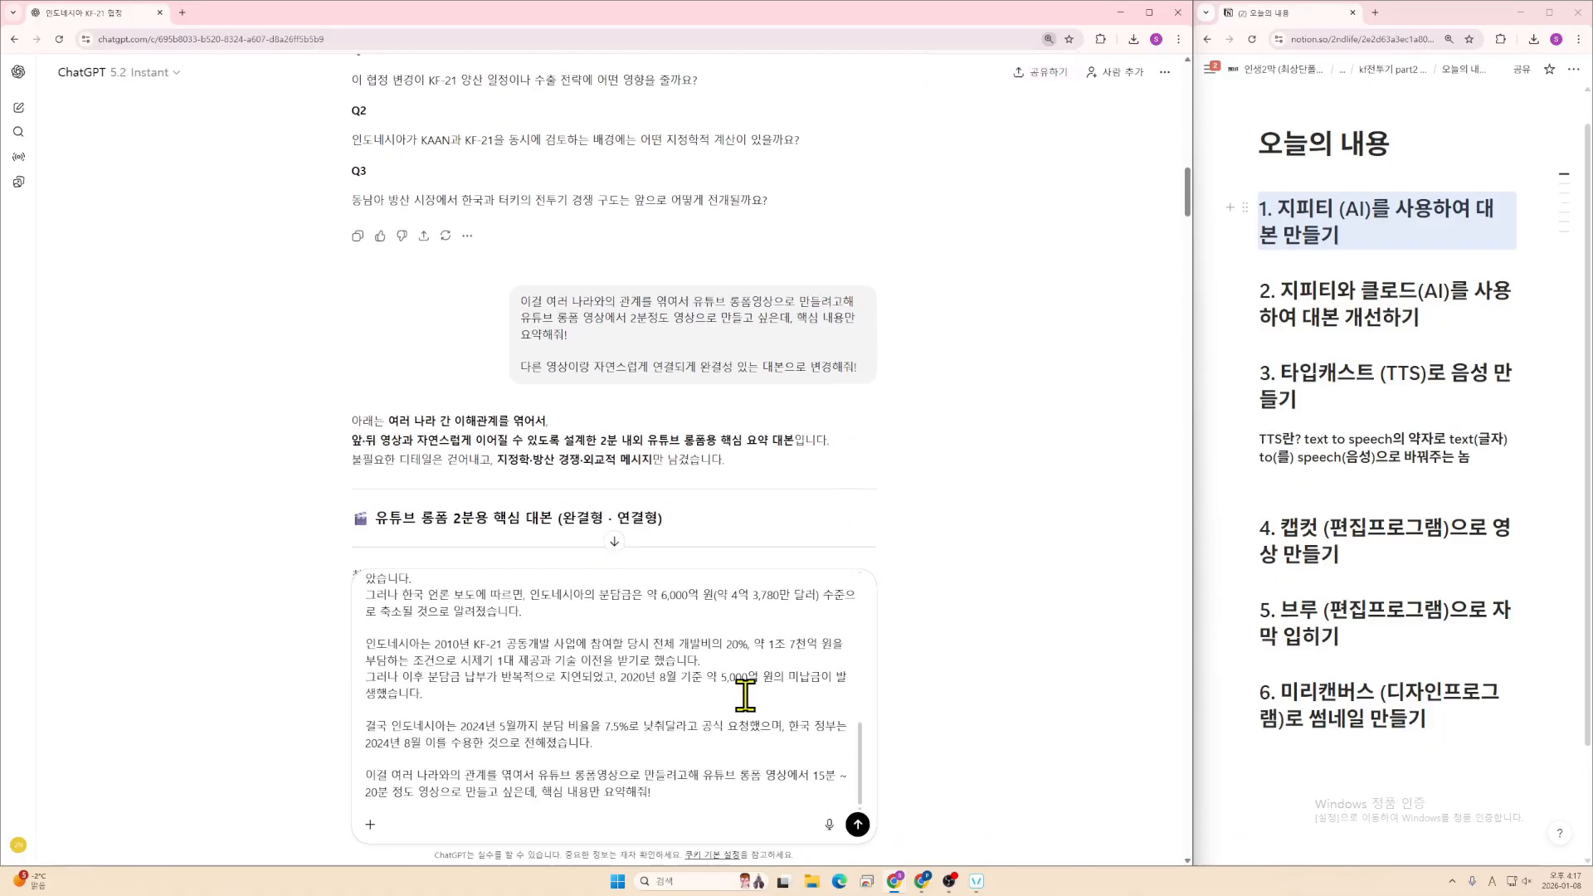
left_click_drag(655, 794, 412, 677)
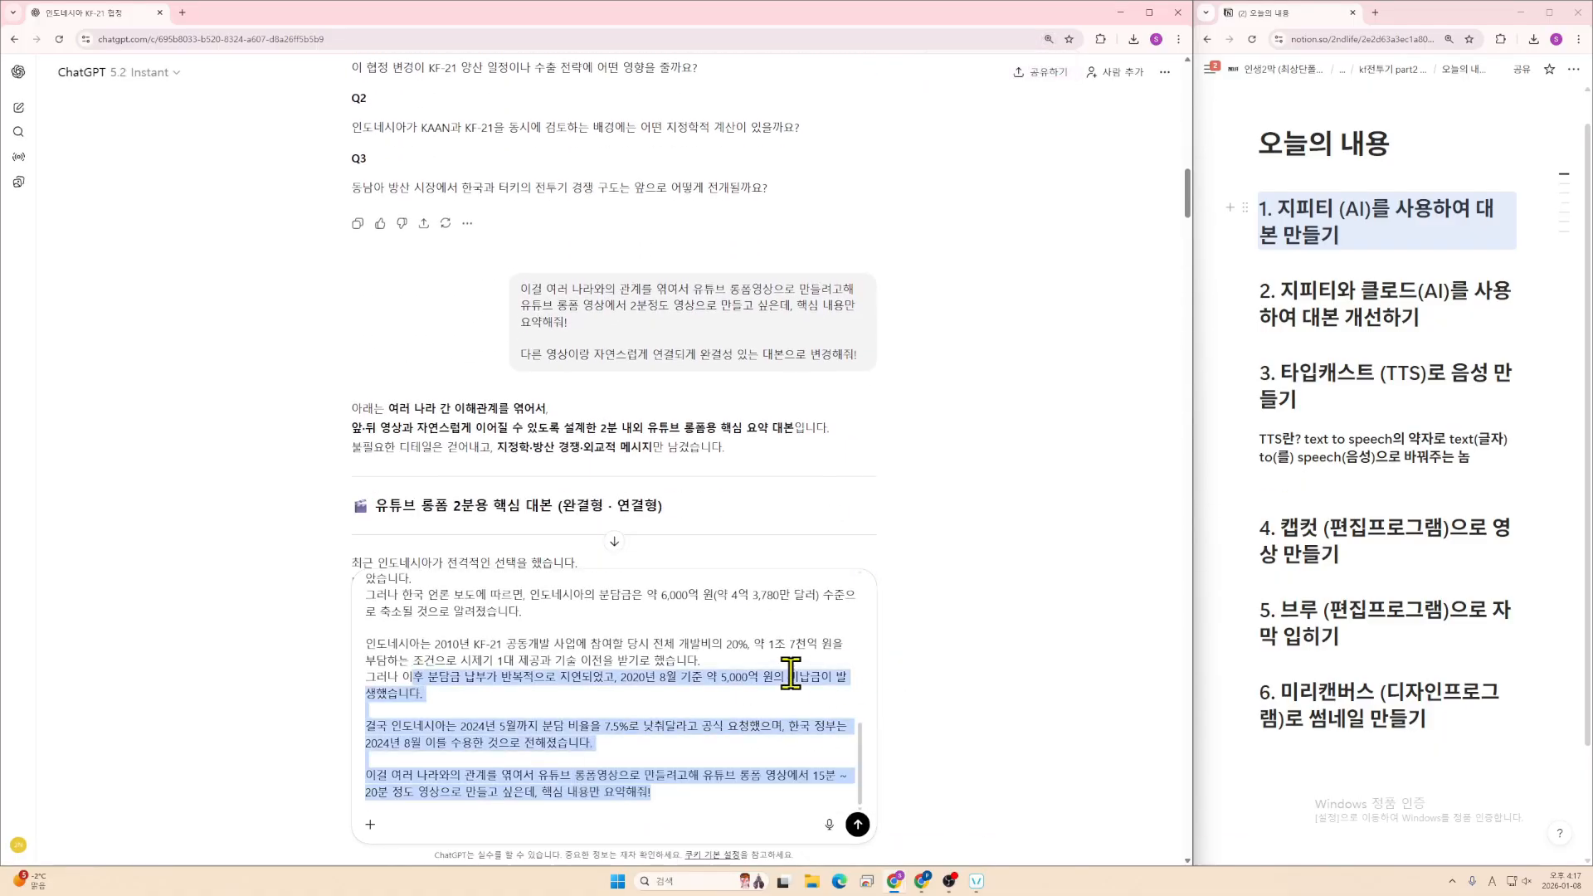
left_click(824, 661)
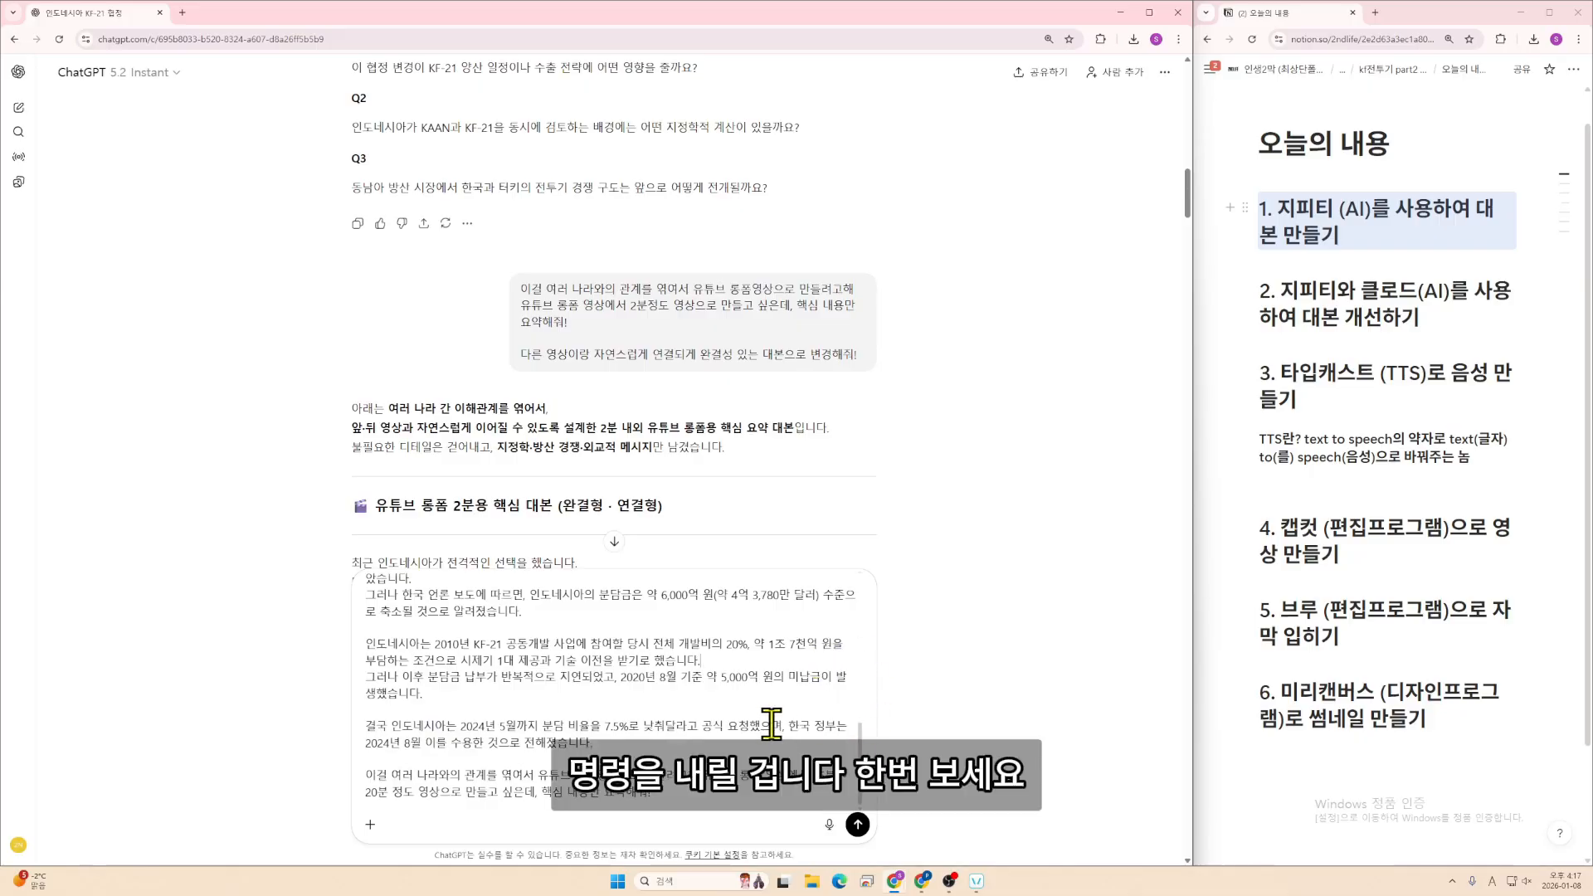
left_click(857, 825)
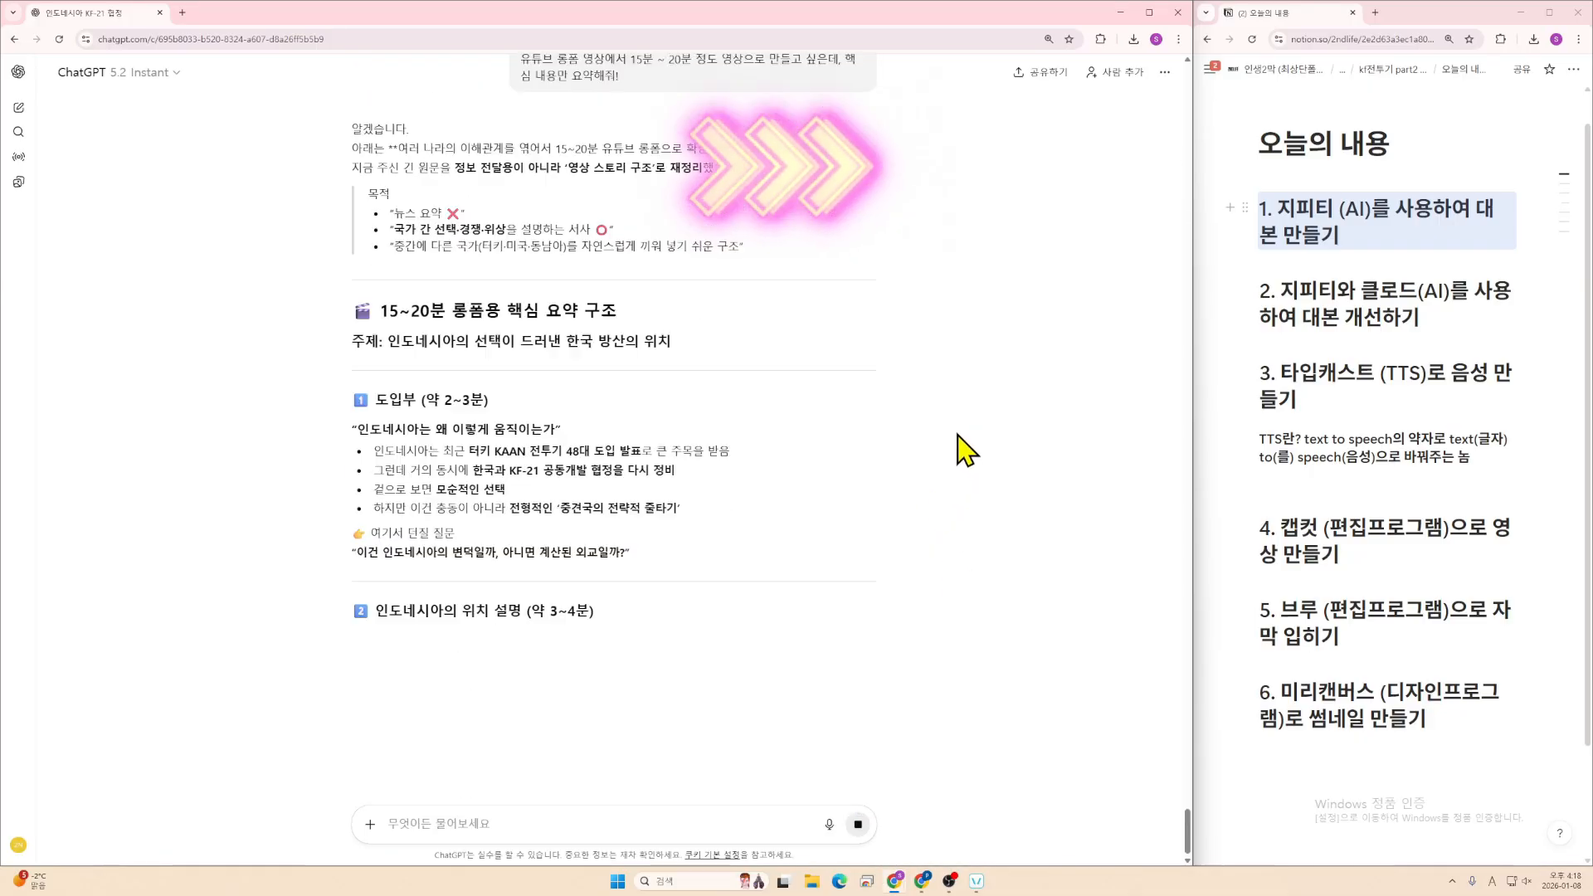
- Start a new message asking for finished scripts based on each summarized section: "각각 정리된 내용을 토대로 완성된 대본을 만들어주고"
scroll(963, 448, "down", 10)
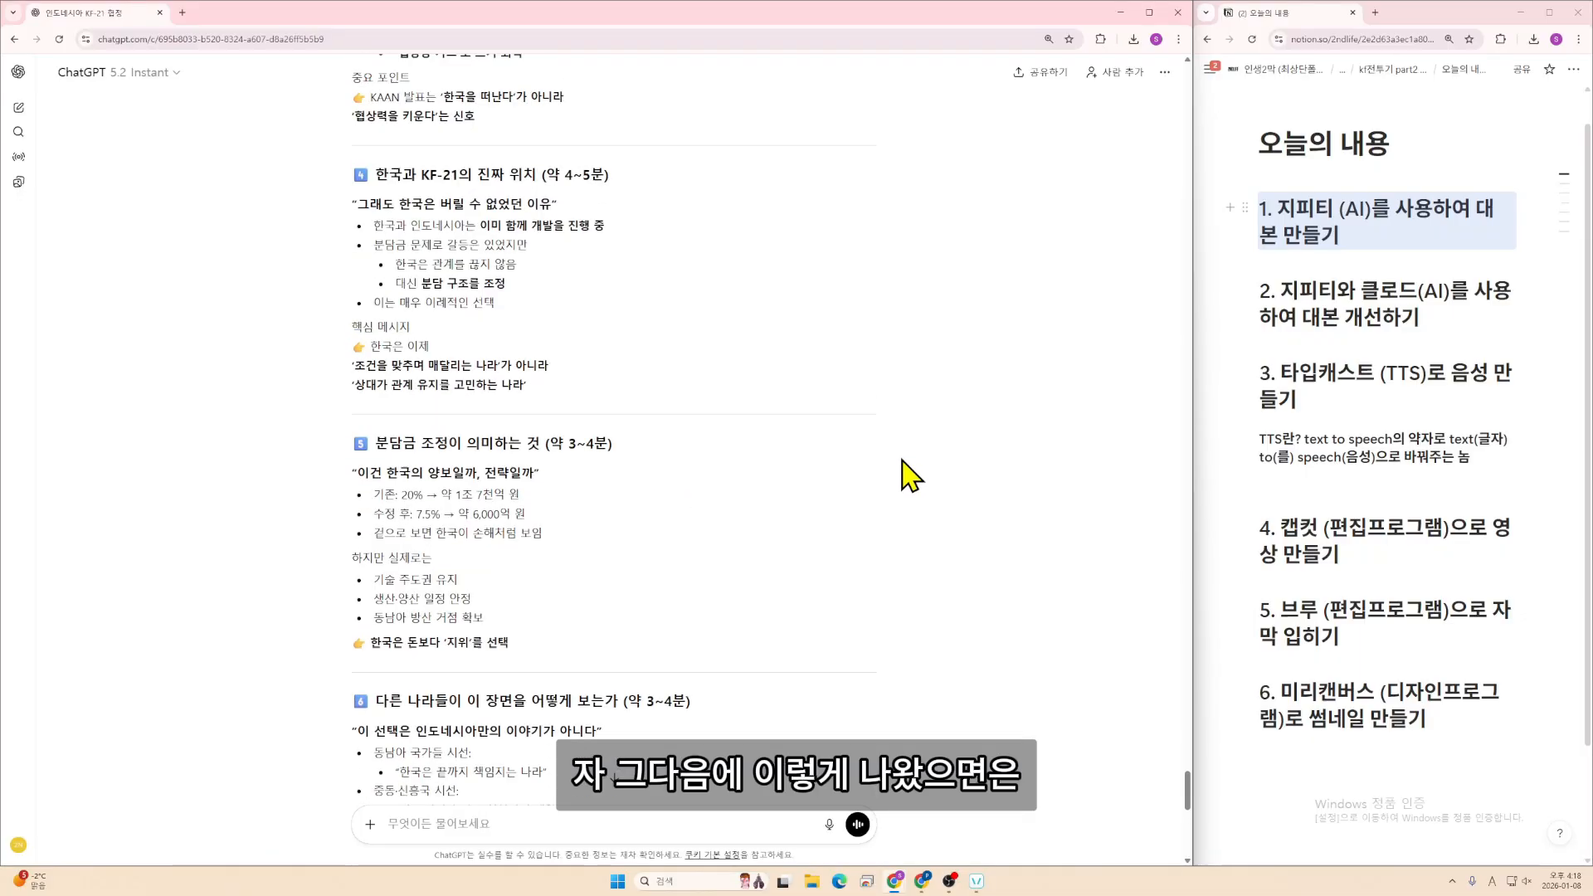
scroll(910, 476, "up", 10)
left_click(597, 813)
type("각각")
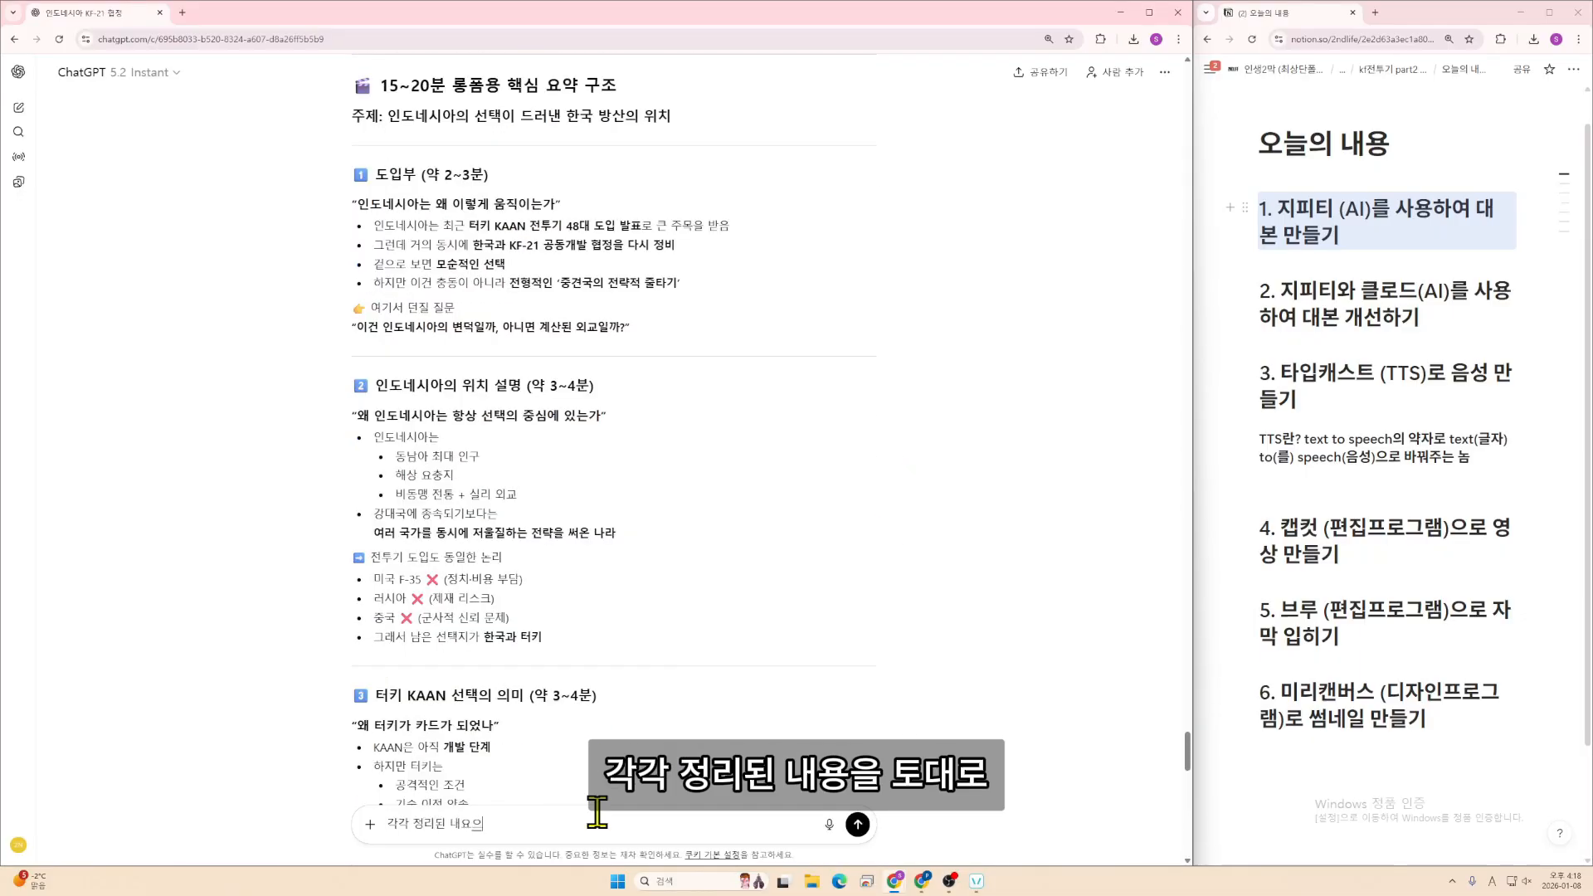
type(" 정리된 내용을 토대로 완")
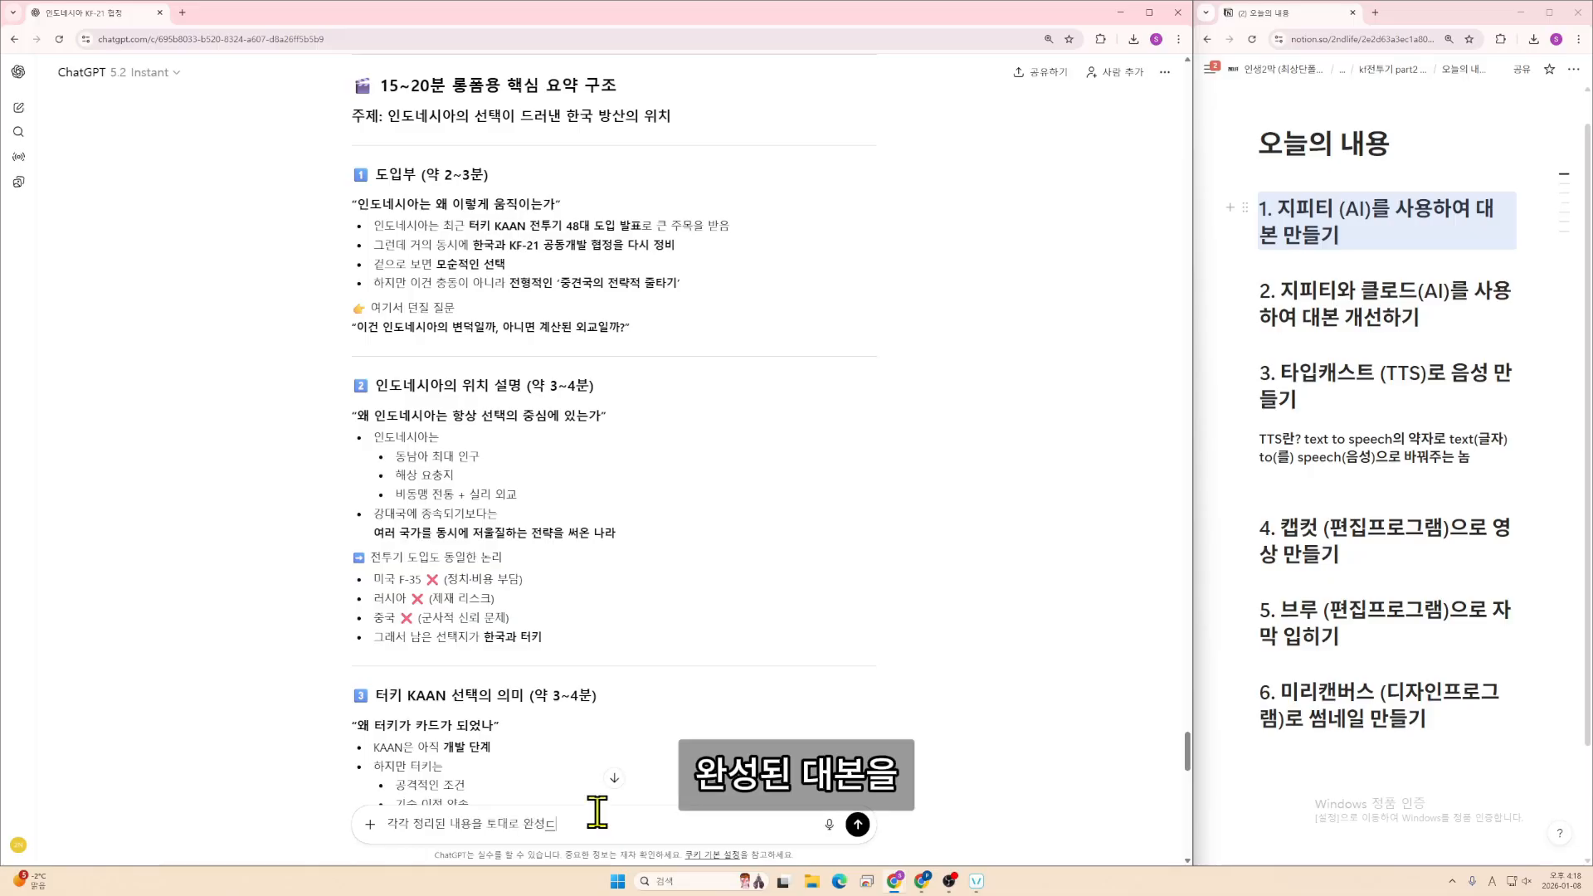
type("성된 대본을 만들어주고 각각에")
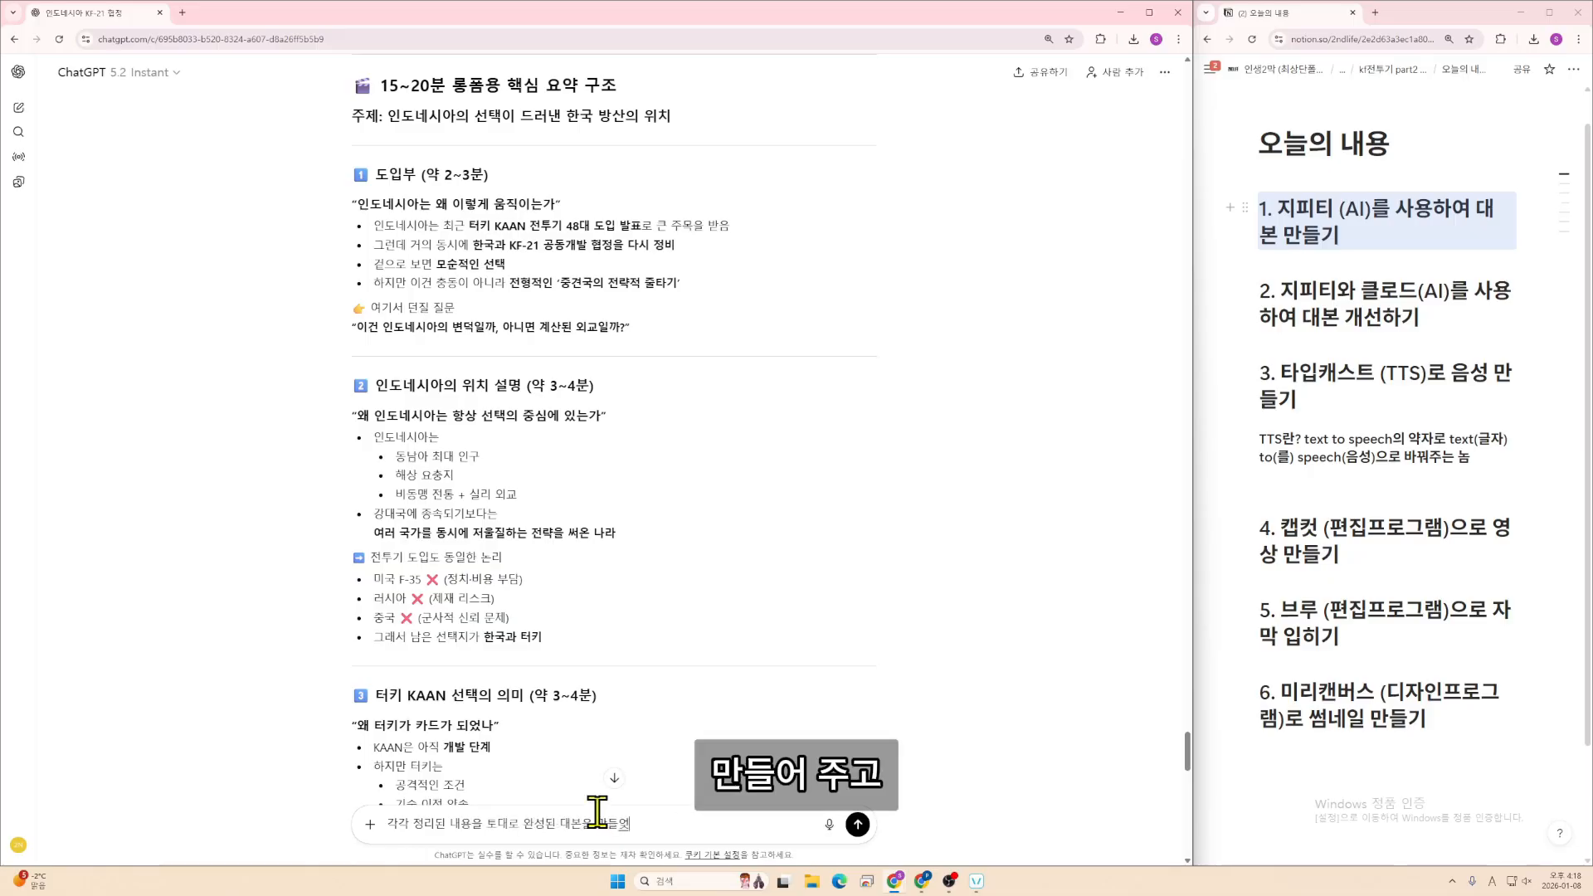
- Complete the message by asking for footage recommendations matching each script: "각각 대본에 맞게 어떤 영상을 넣을지 추천해줘"
type("대본에 맞는")
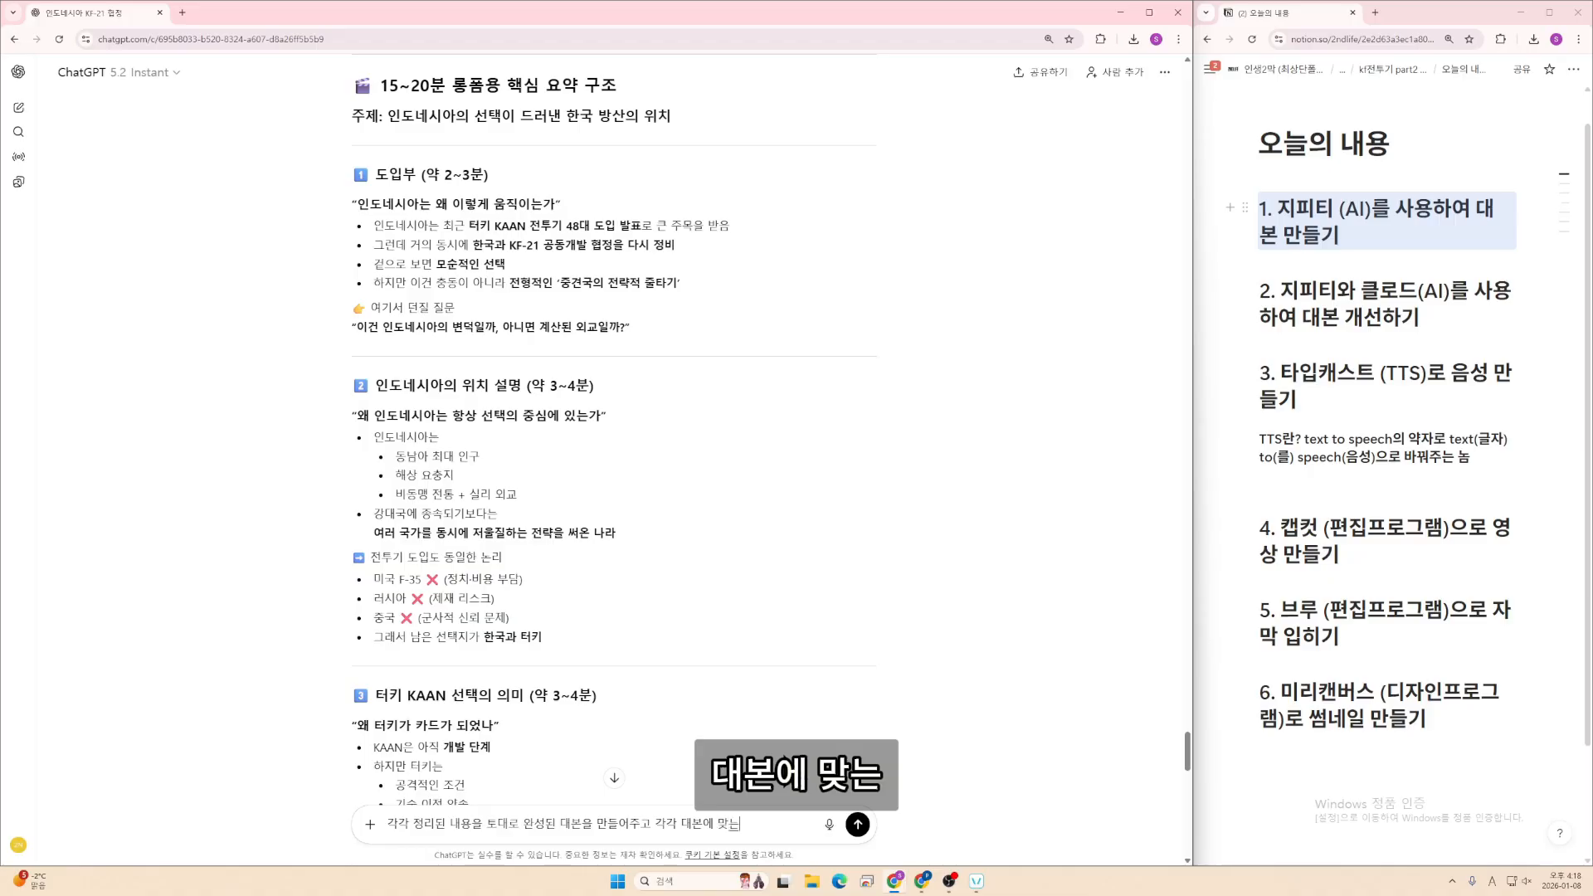
type(" 영상들을")
key("BackSpace")
key("BackSpace")
key("BackSpace")
key("BackSpace")
key("BackSpace")
key("BackSpace")
type("ㄱ")
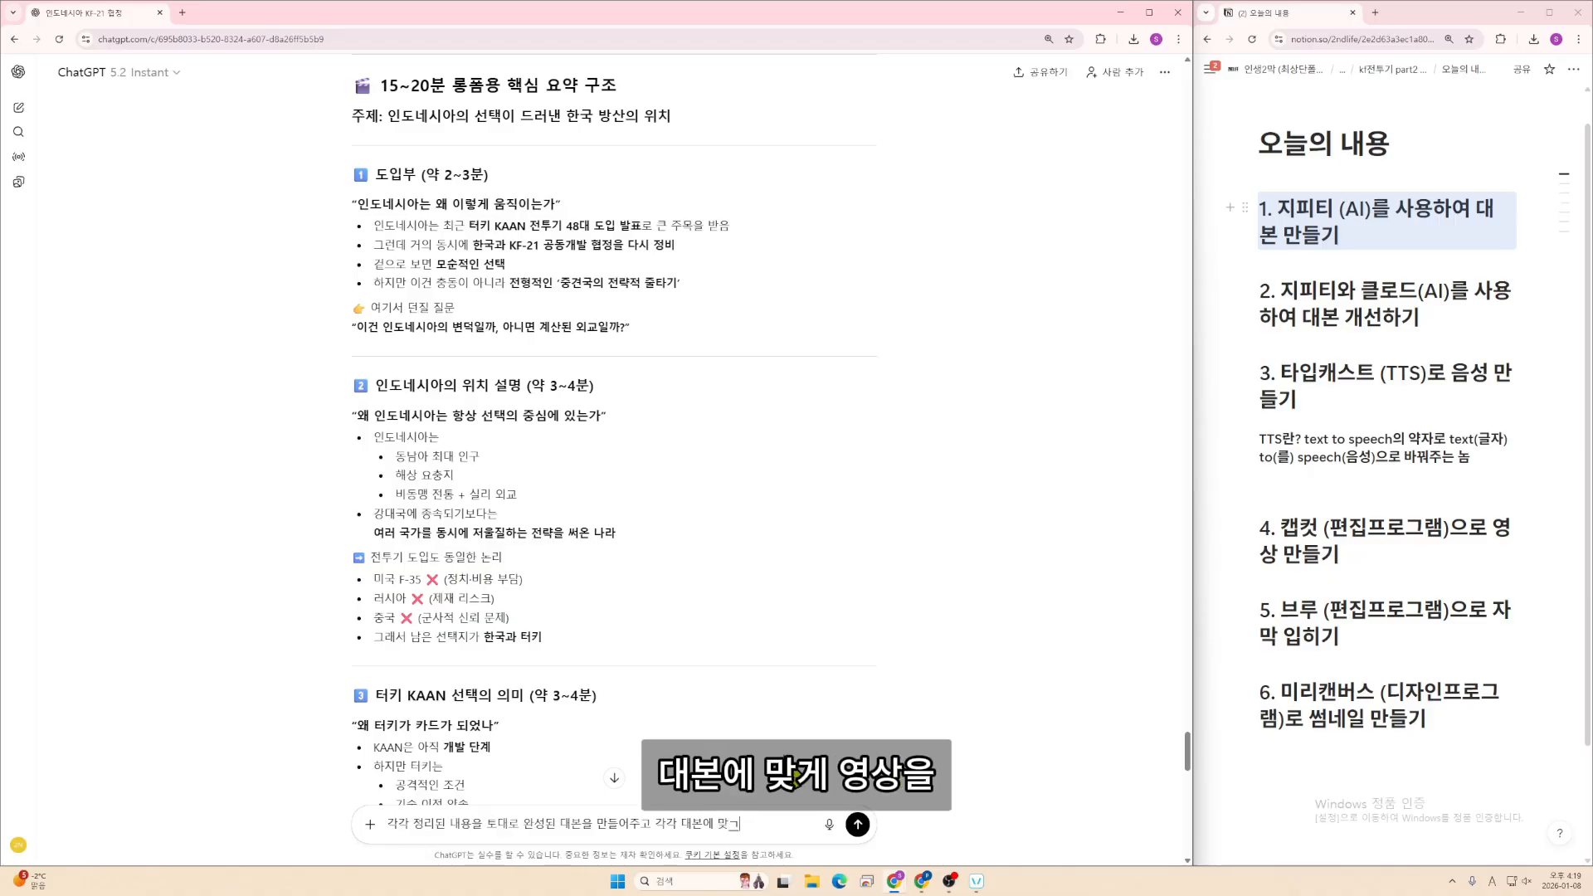
type("게 영상을 ")
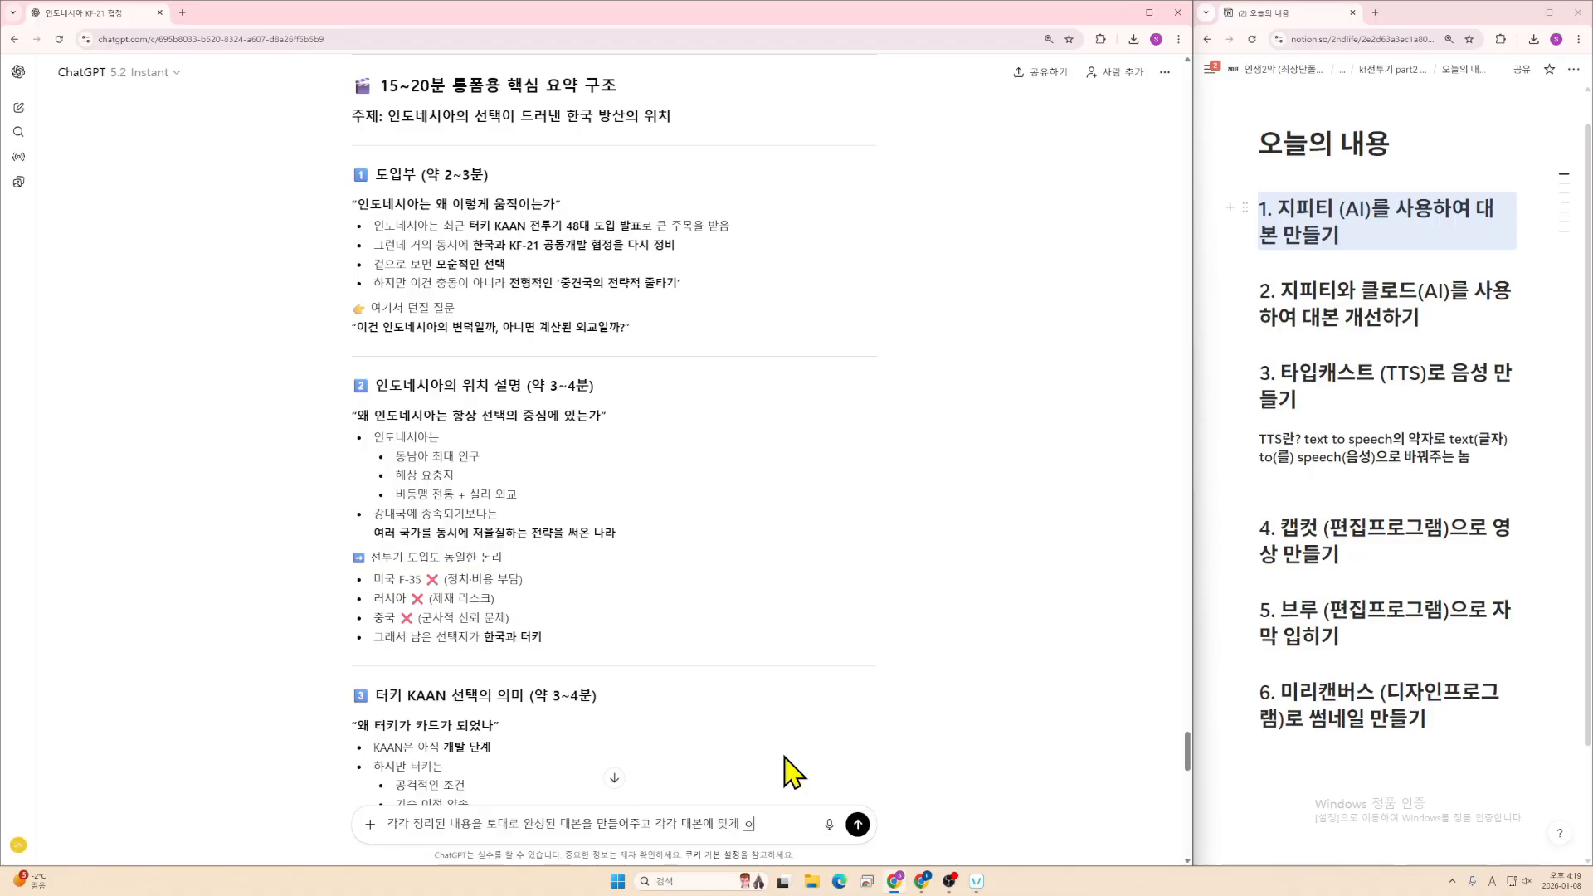
type("어떤 ㅇ 넣을지 추천해줘")
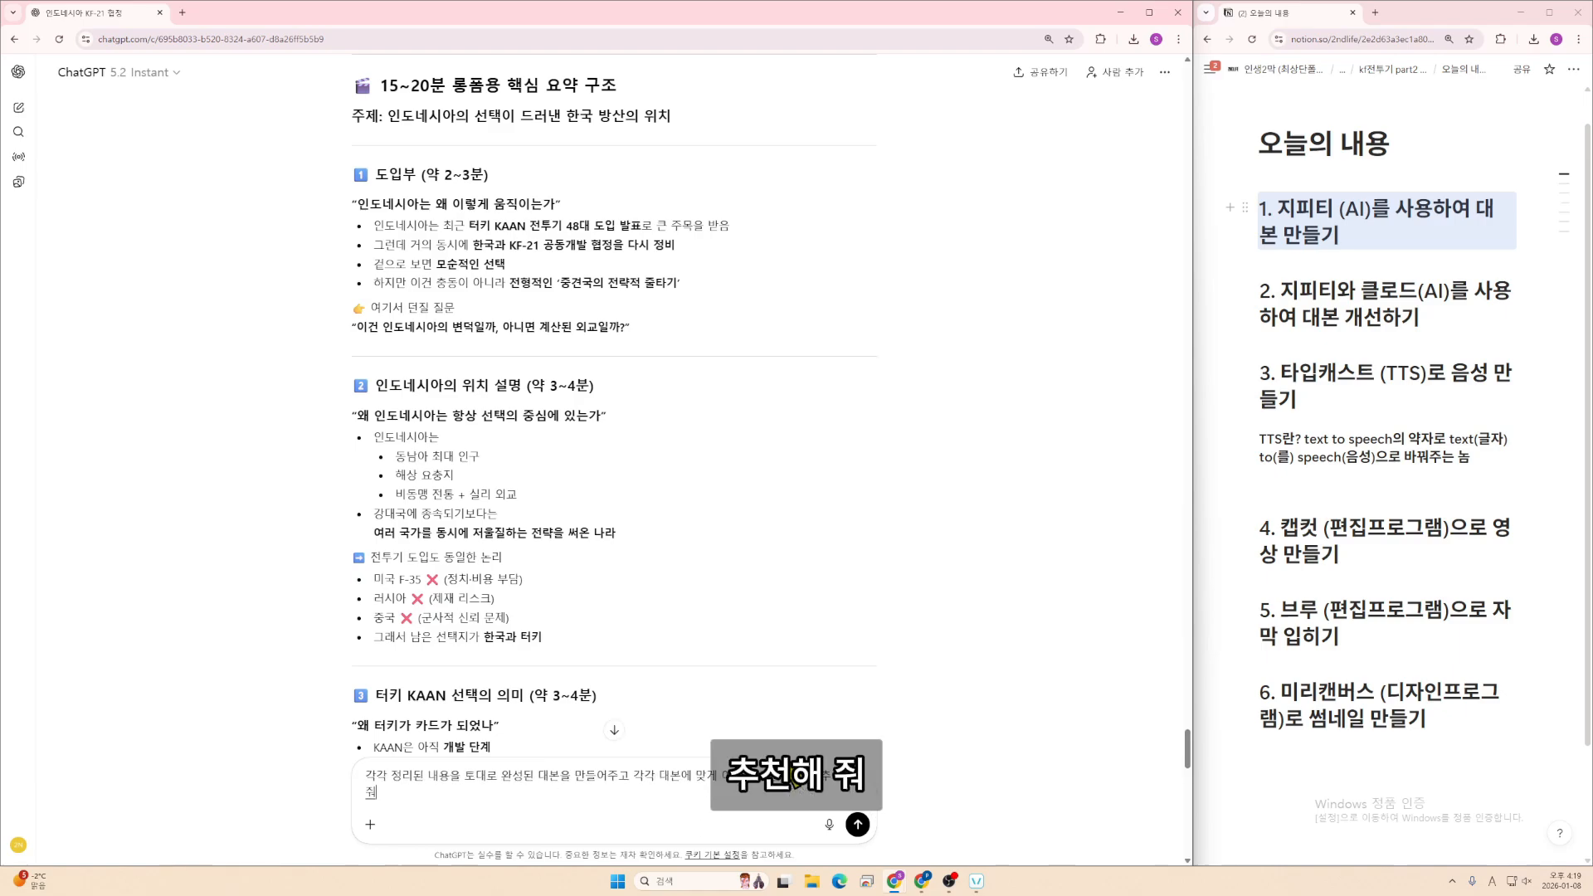
scroll(700, 680, "up", 4)
scroll(699, 680, "down", 3)
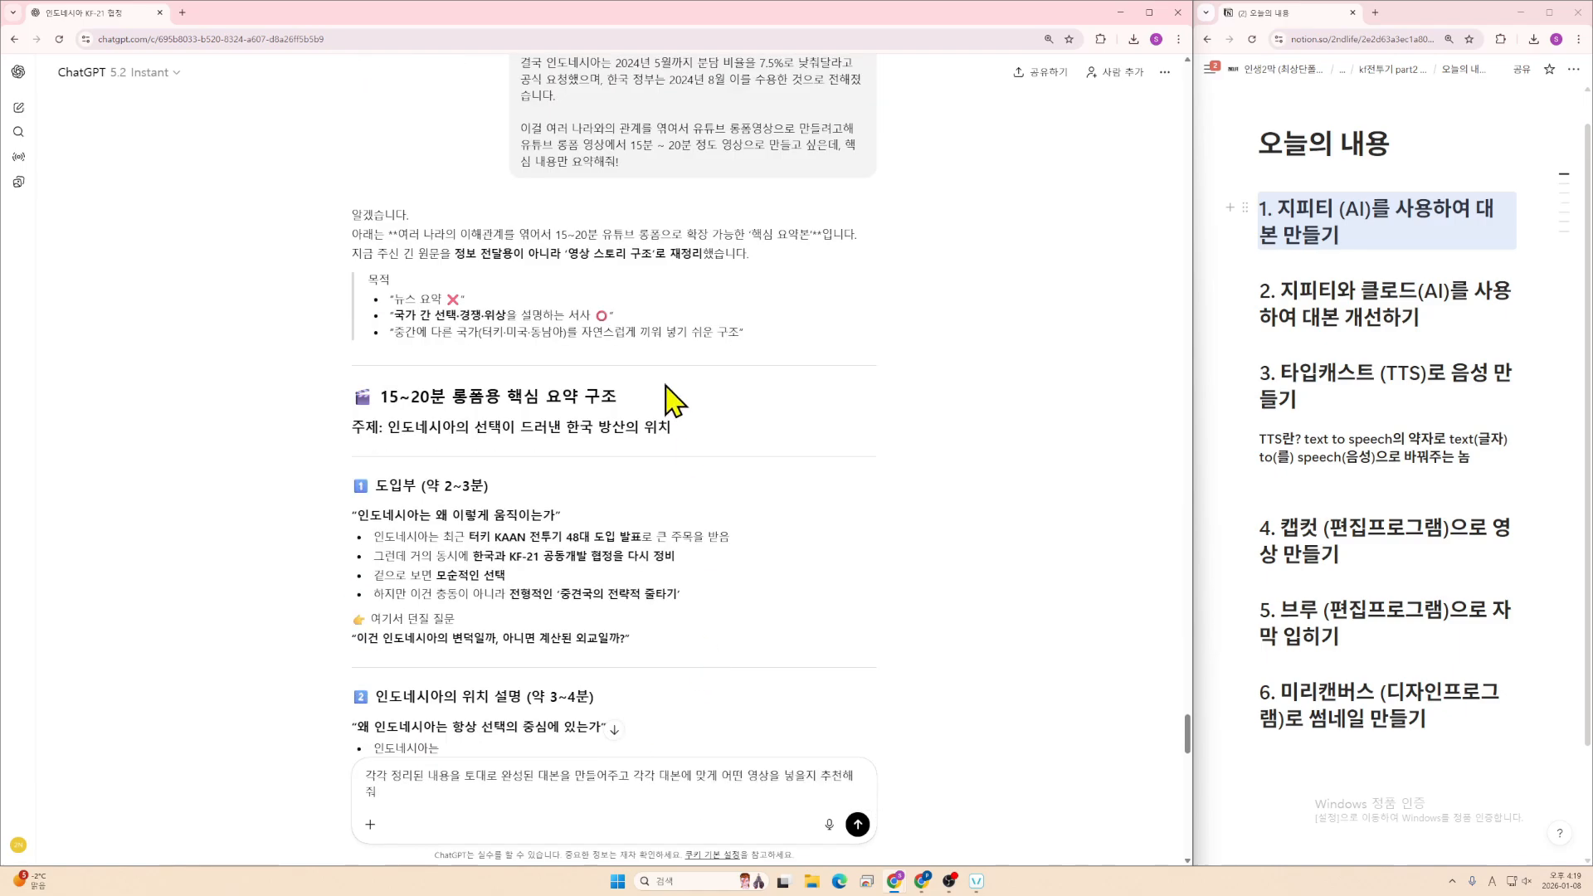
scroll(728, 543, "down", 2)
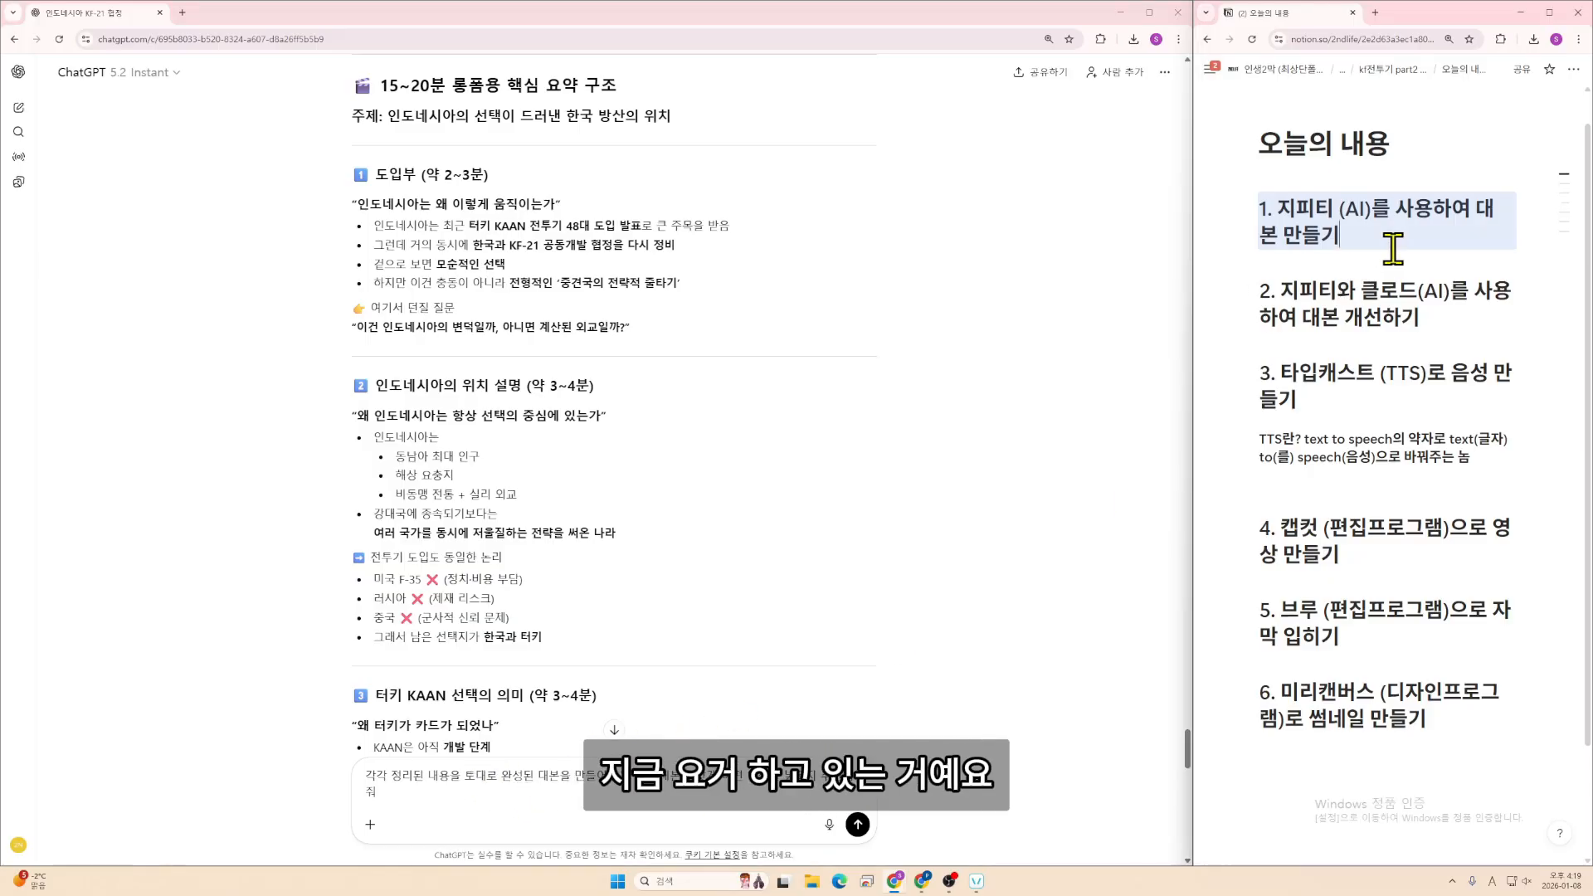
- Switch to the Notion outline and colour the first item, "1. 지피티 (AI)를 사용하여 대본 만들기", red
left_click_drag(1393, 249, 1257, 207)
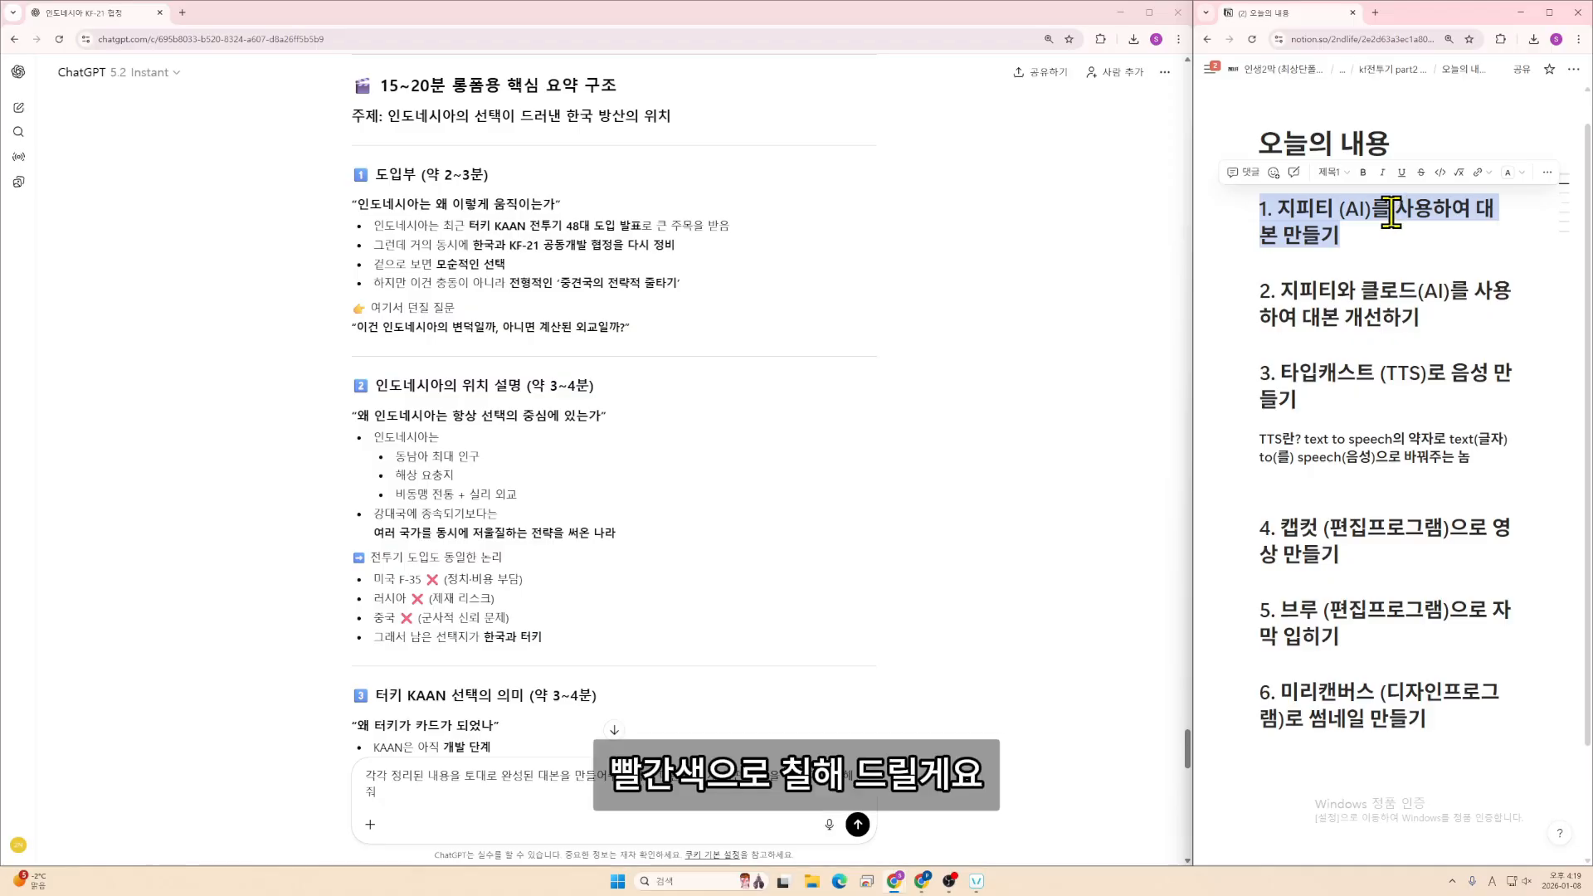
key("ctrl+shift+h")
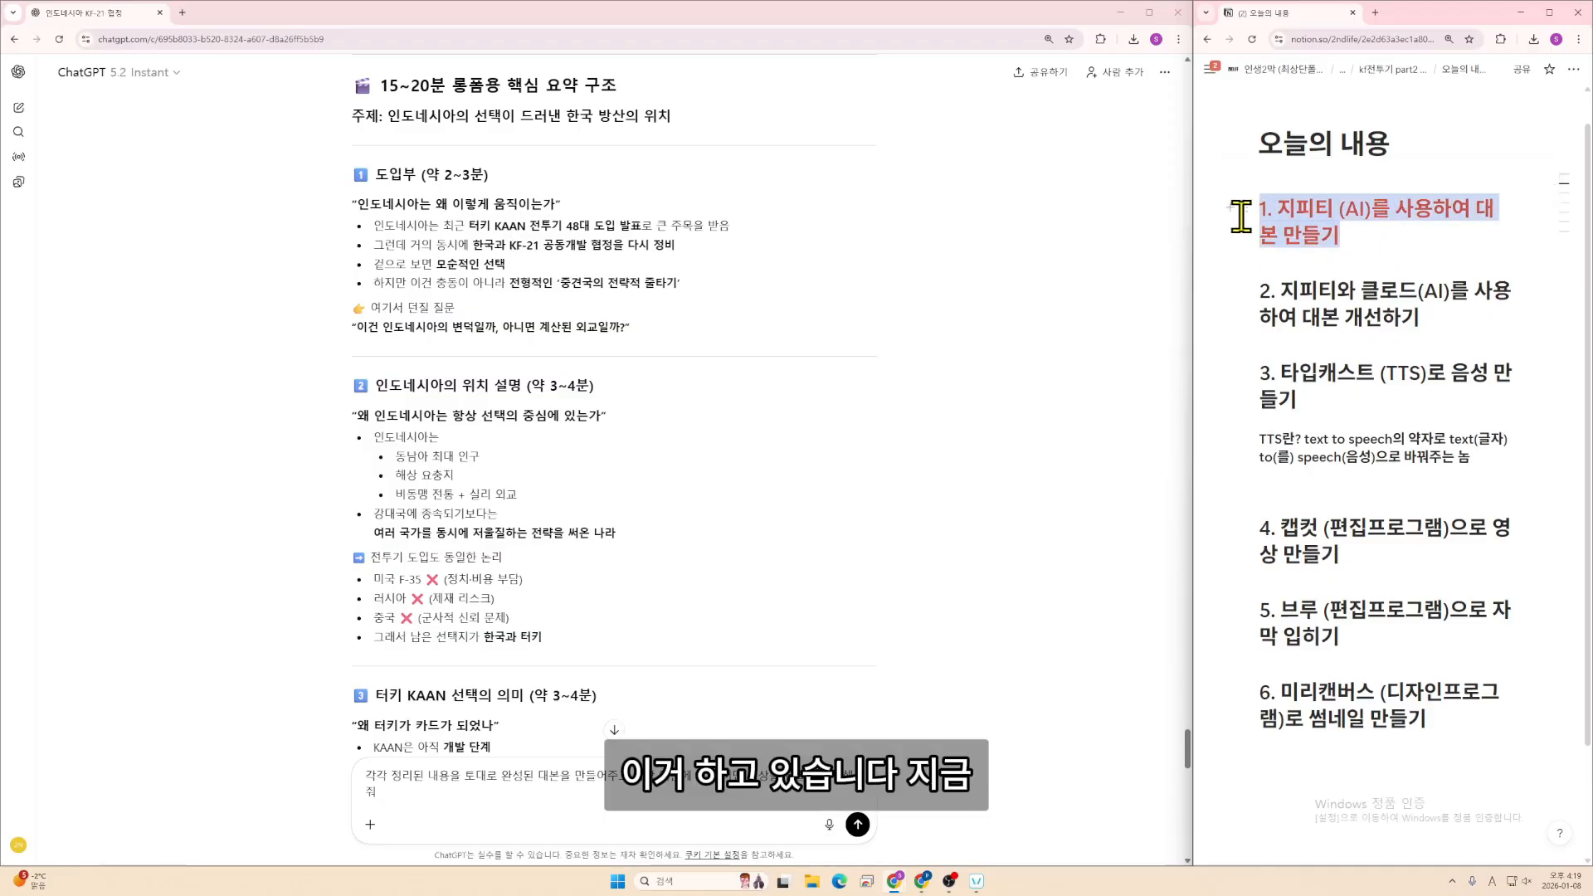
- Send the ChatGPT request for finished scripts with footage recommendations and go to the end of the reply
left_click_drag(734, 803, 345, 783)
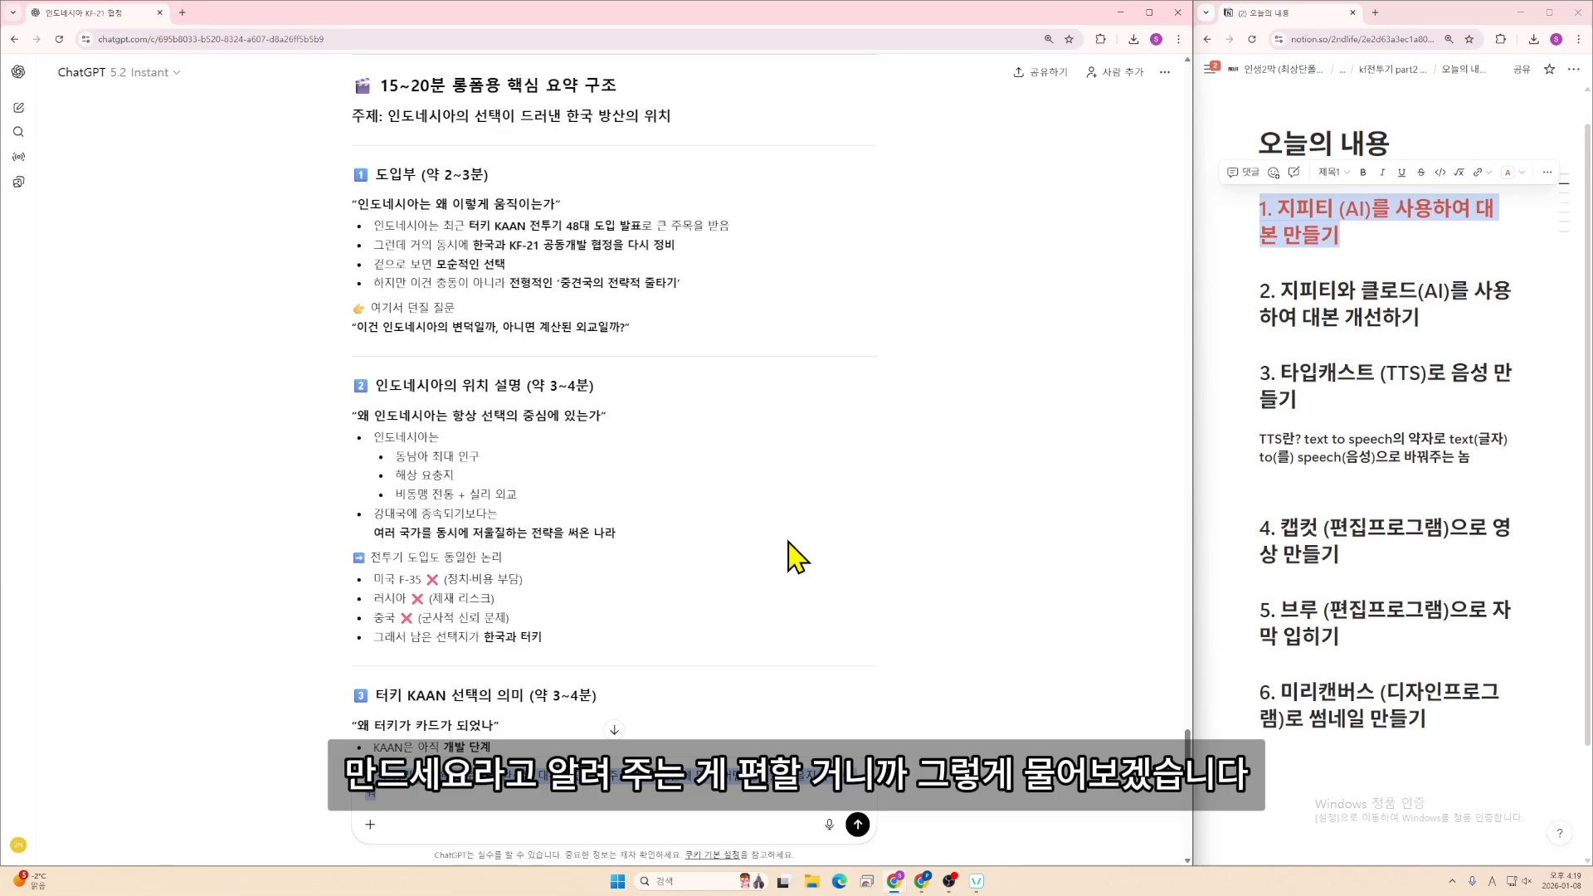
key("Return")
scroll(830, 473, "down", 20)
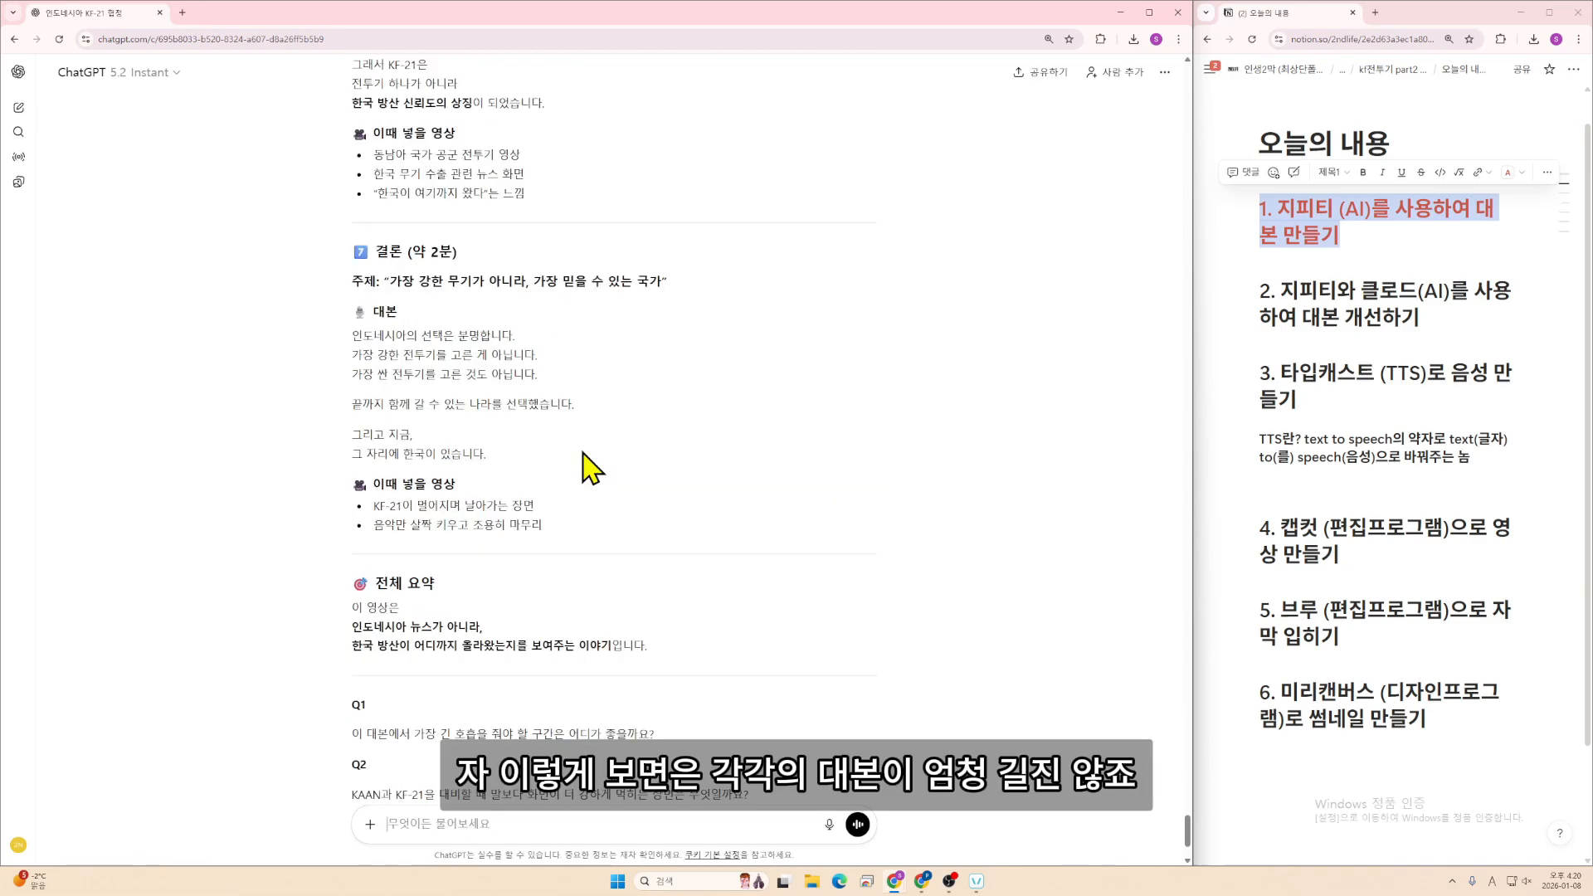
- Copy the reply's whole "도입부 (약 2~3분)" section, including script and footage suggestions, into a new message
scroll(588, 469, "up", 4)
left_click_drag(610, 481, 353, 298)
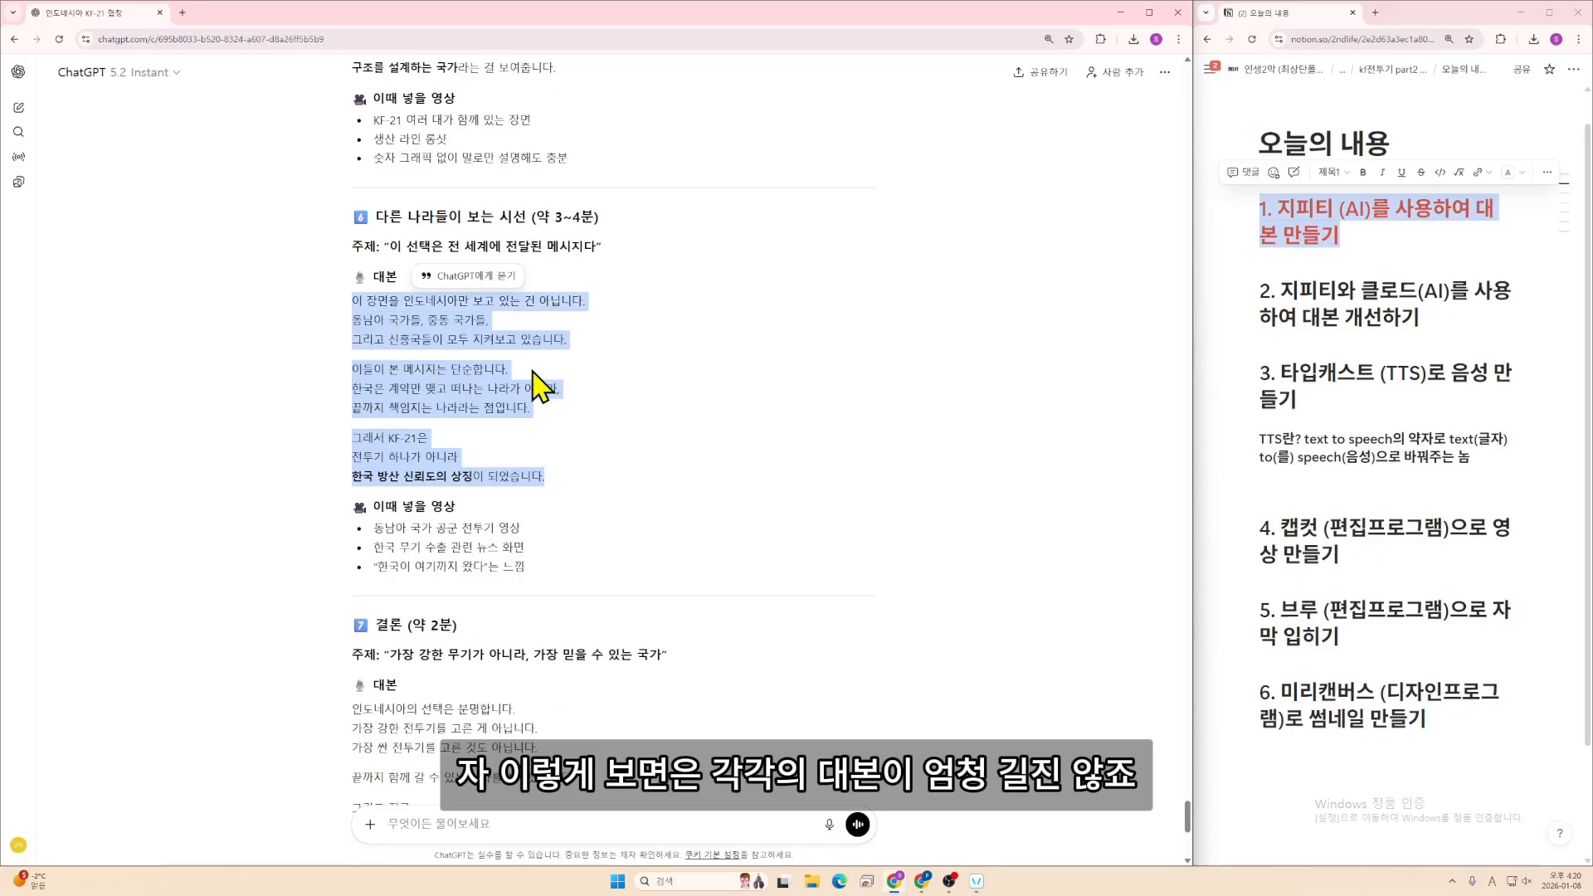
scroll(539, 386, "up", 20)
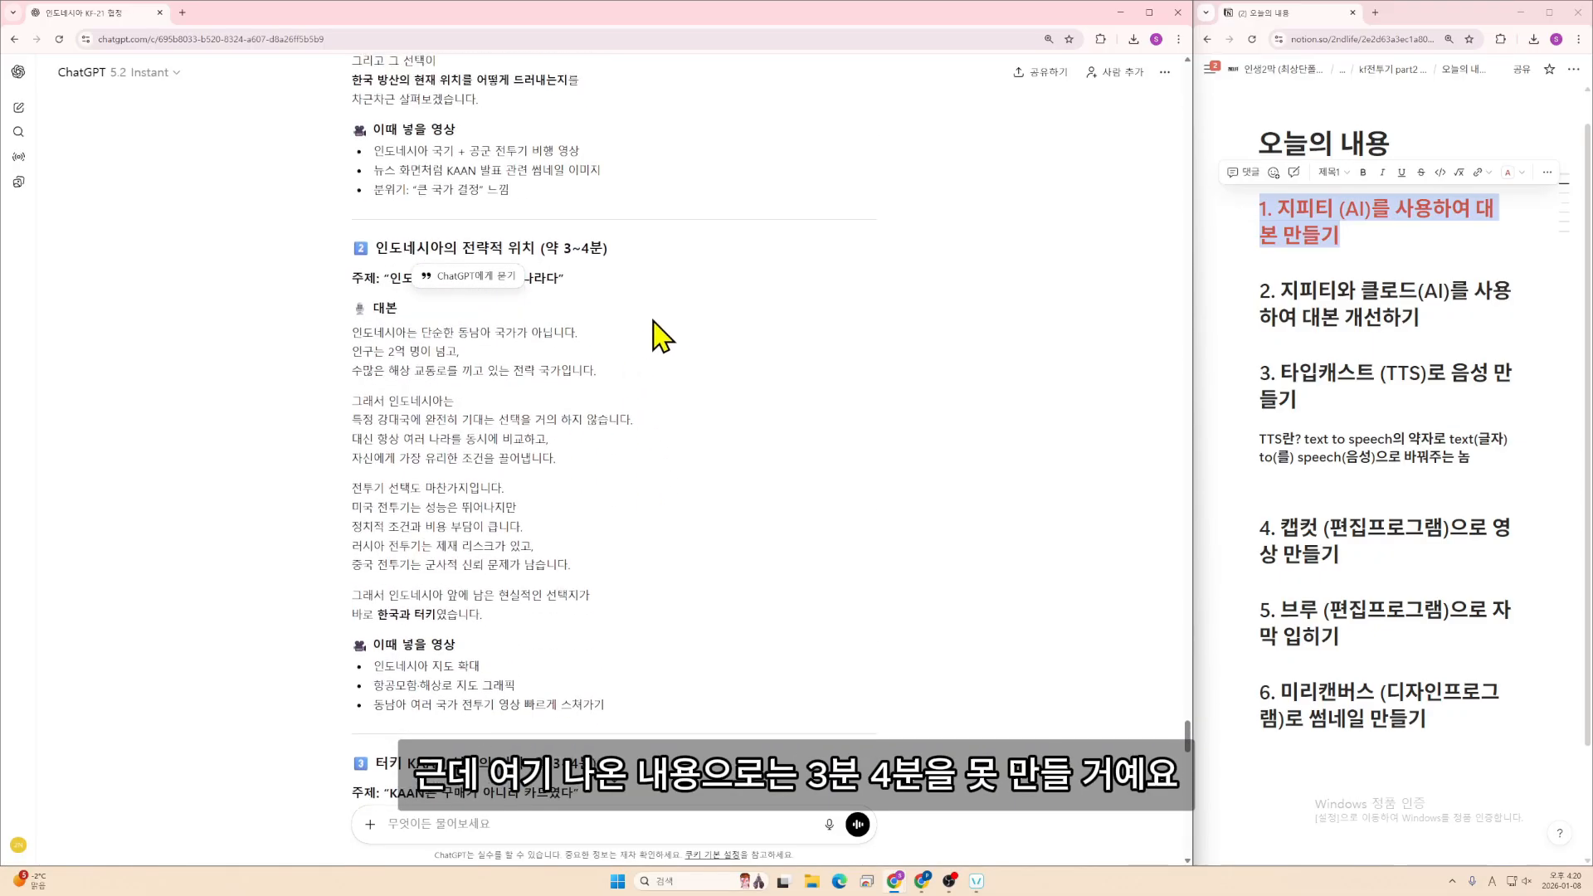
scroll(594, 420, "up", 6)
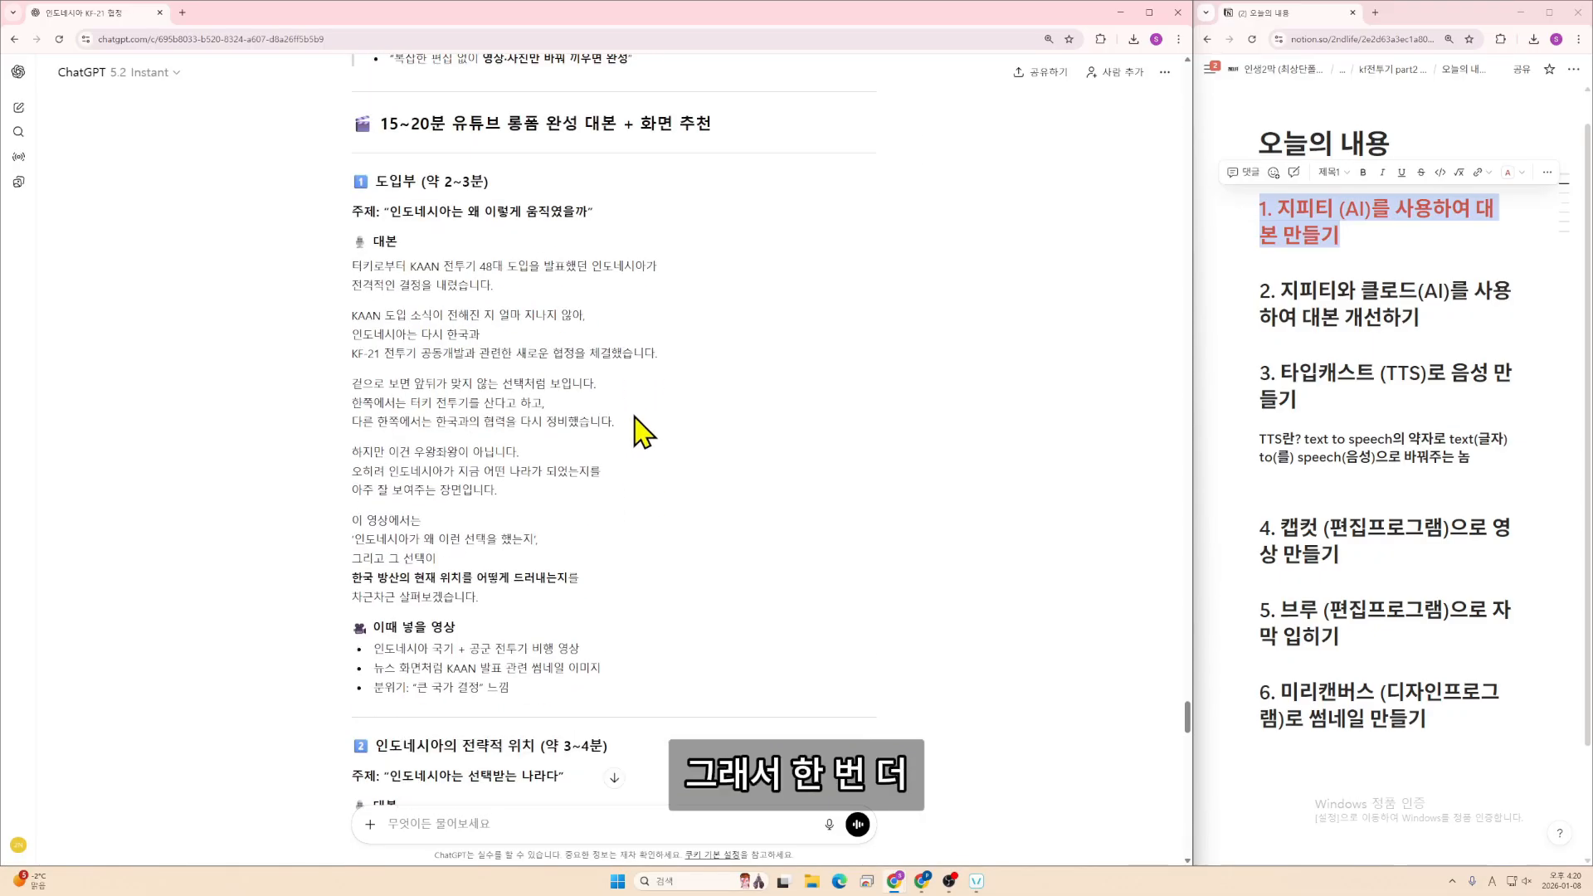
scroll(623, 415, "up", 1)
scroll(623, 415, "down", 1)
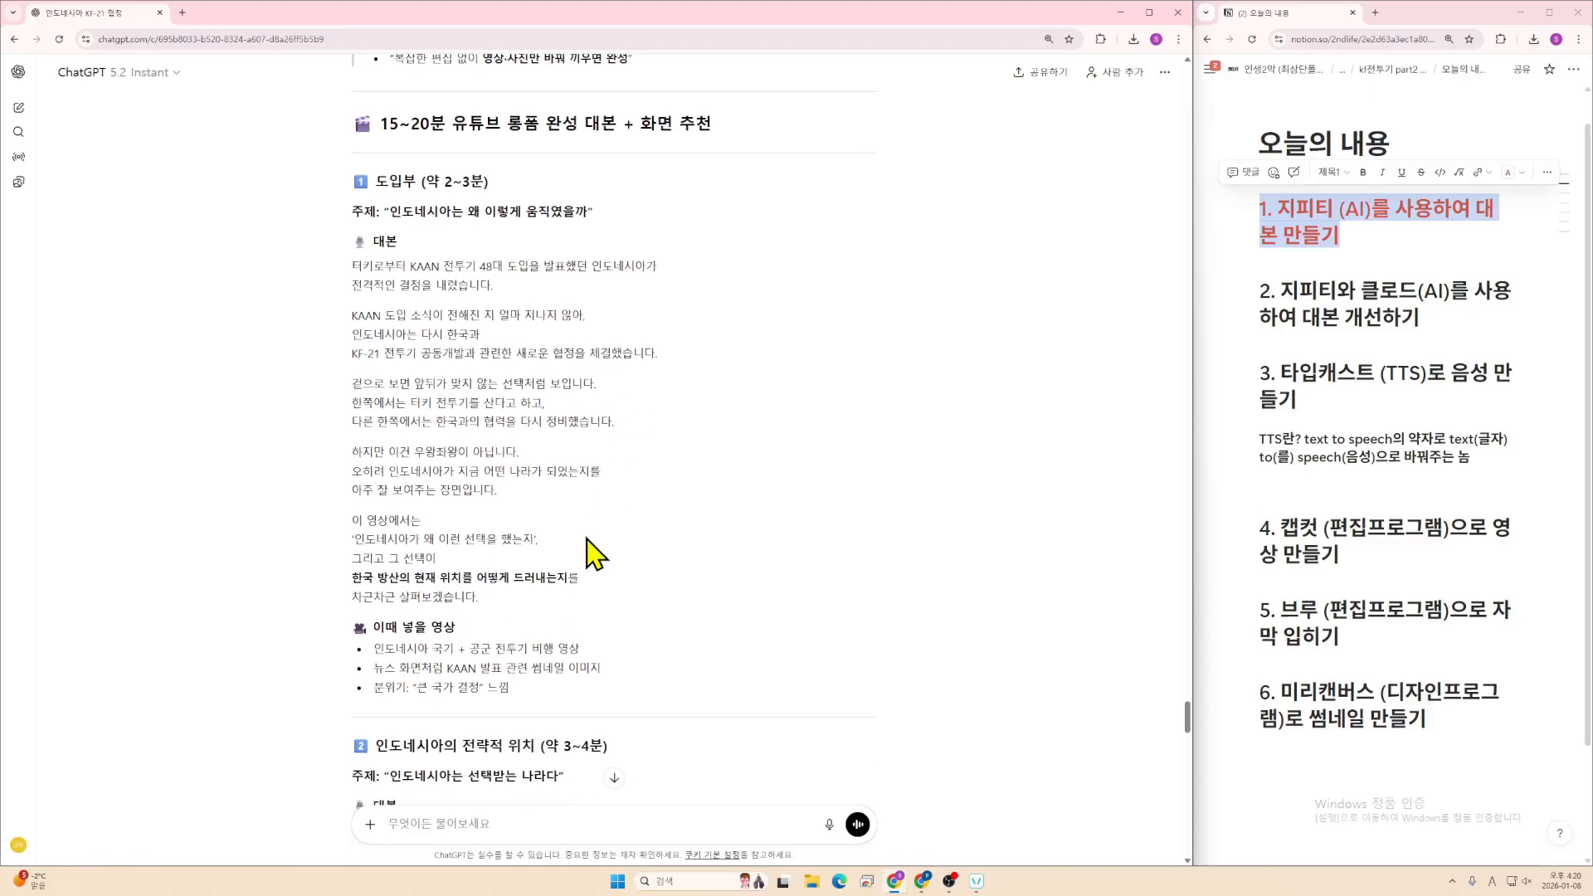
left_click_drag(580, 701, 357, 179)
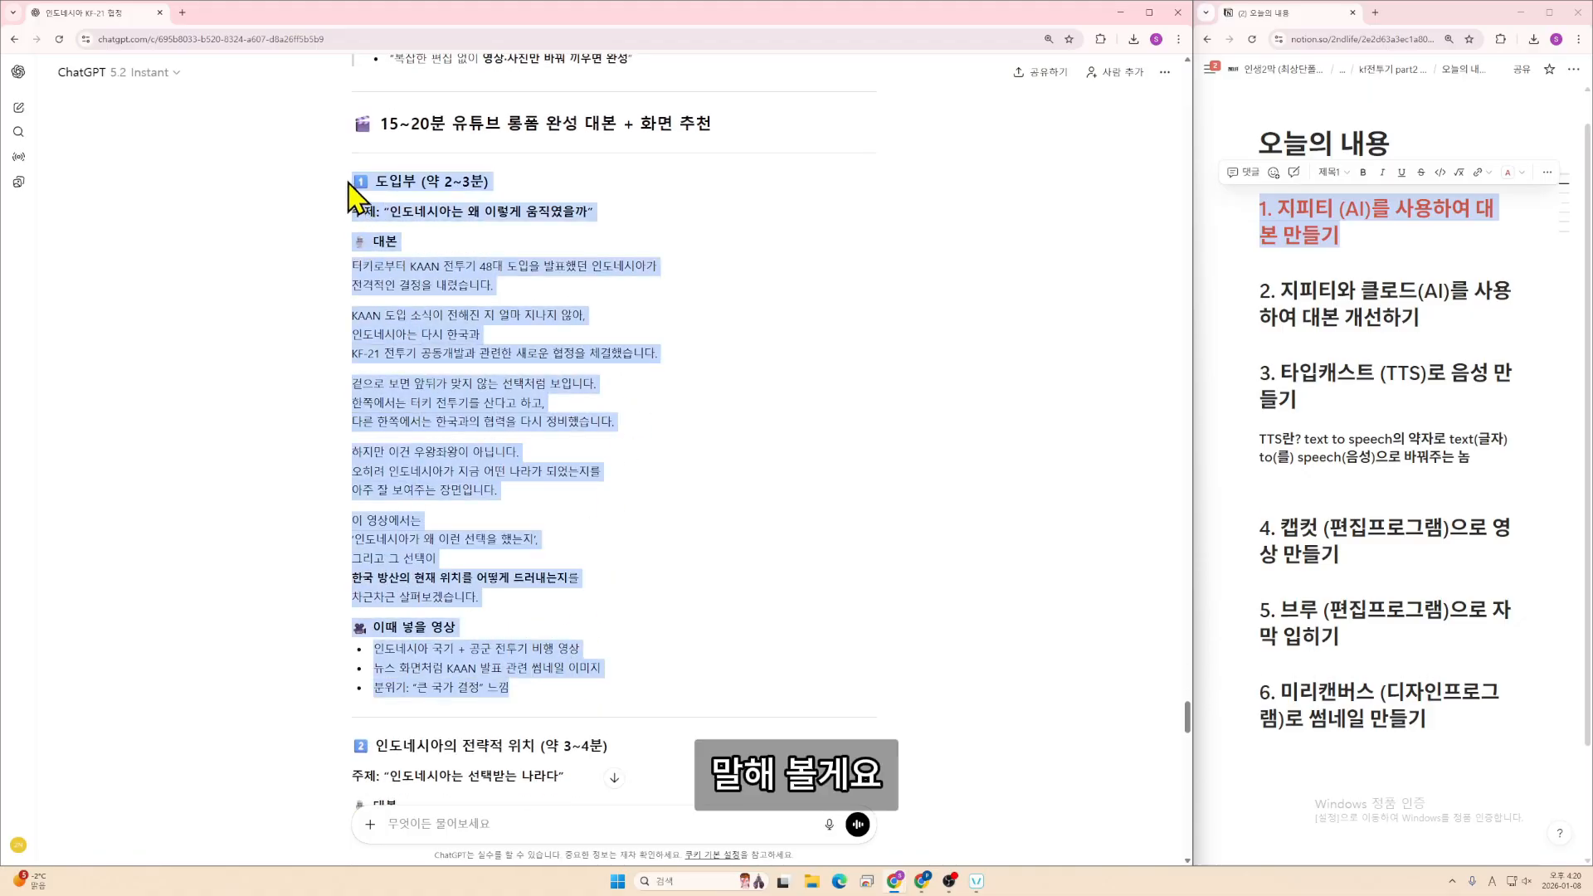
left_click(550, 805)
key("ctrl+v")
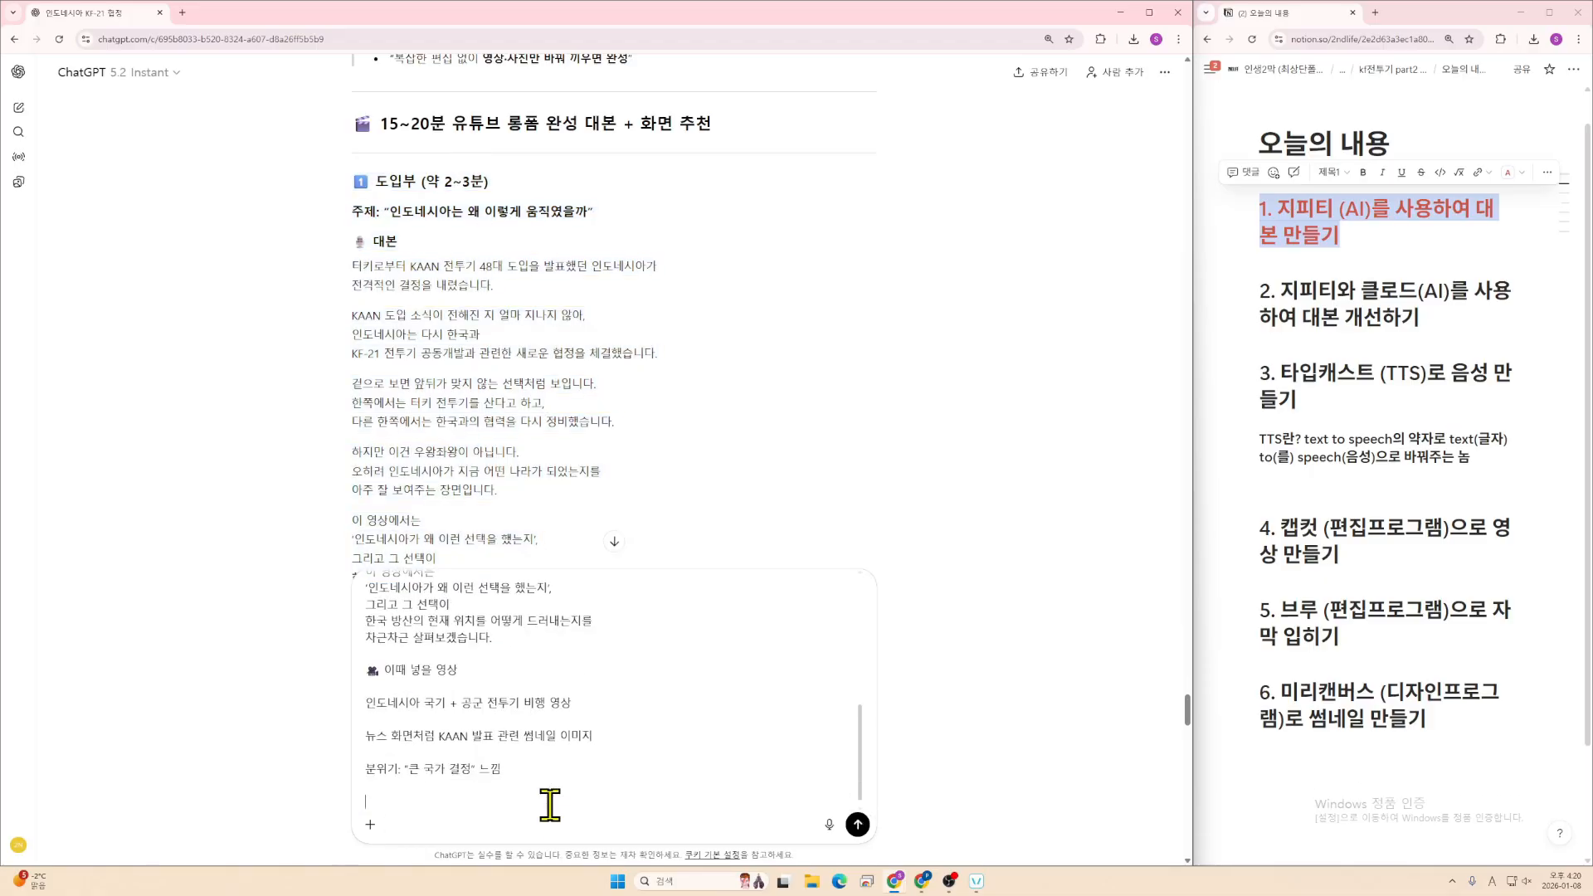
- Below the pasted section, add "대본을 그대로 tts에 넣어서 영상을 만들거라서 넣으면 2~3분이 나오는 완전한 대본이 필요해"
type("대본을 그대로 tts에 ")
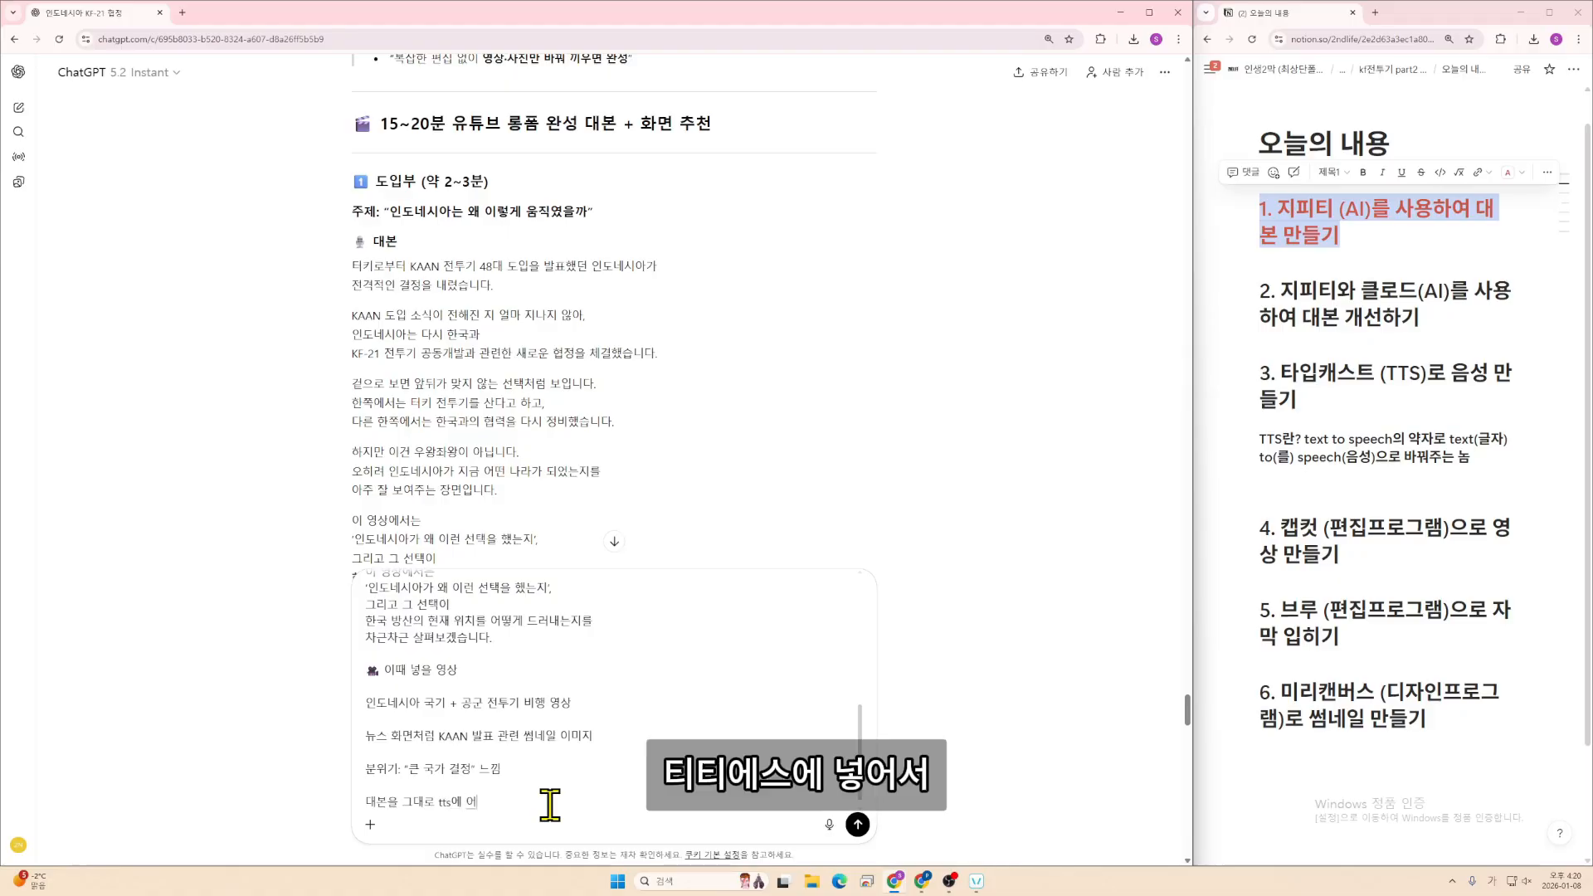
type("넣어서 여")
type("상을 ")
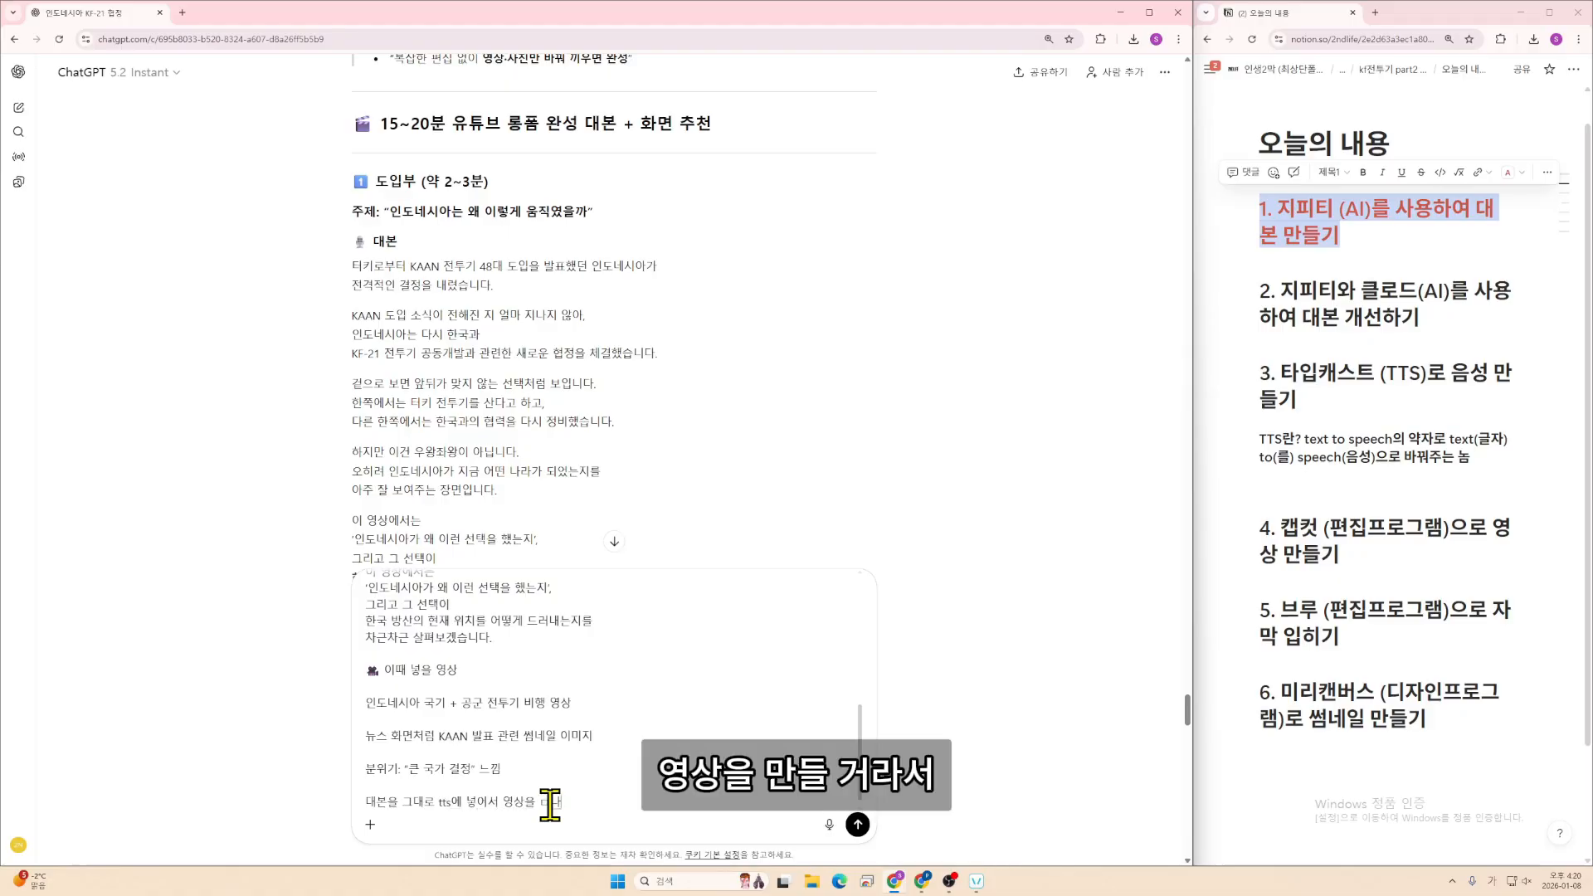
type("만들거라서 넣으면 2~3분이 나")
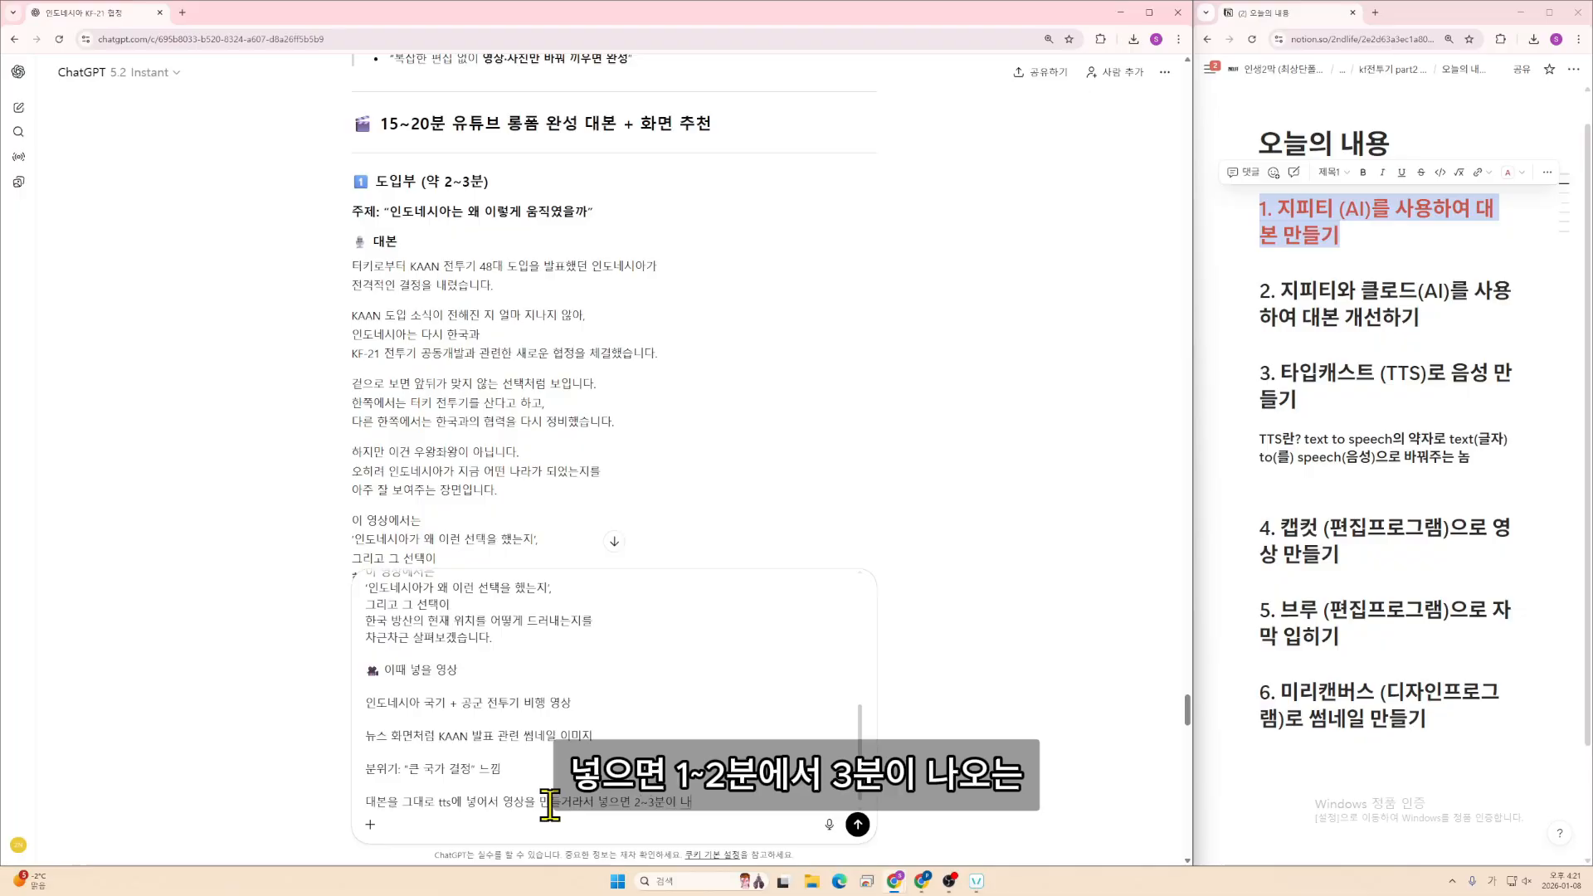
type(" 완")
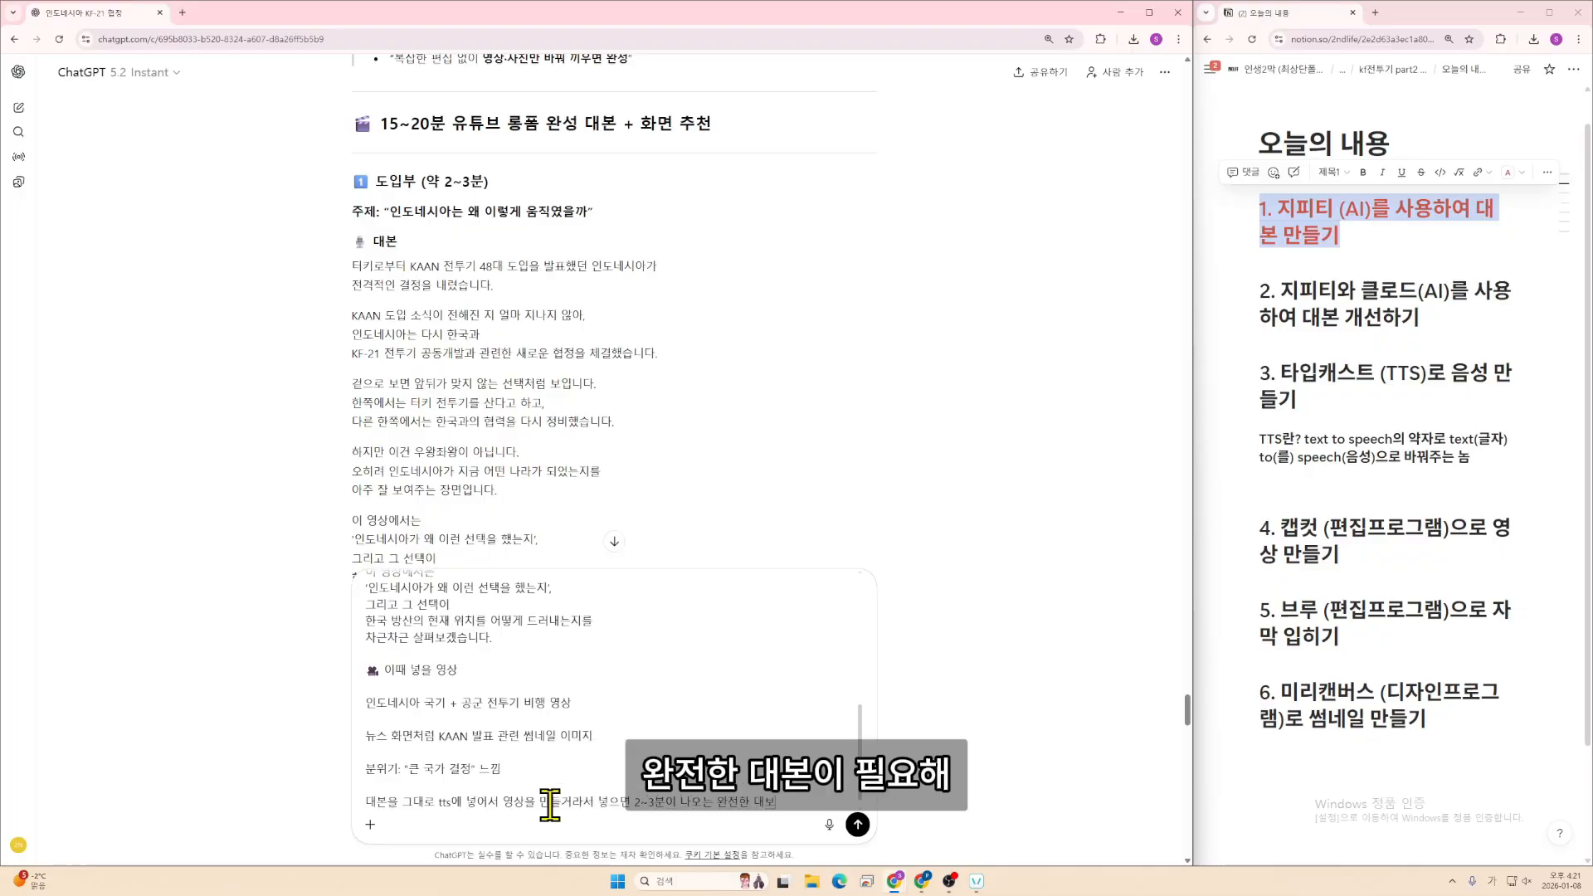
type("전한 대본이")
key("BackSpace")
type("에 필요")
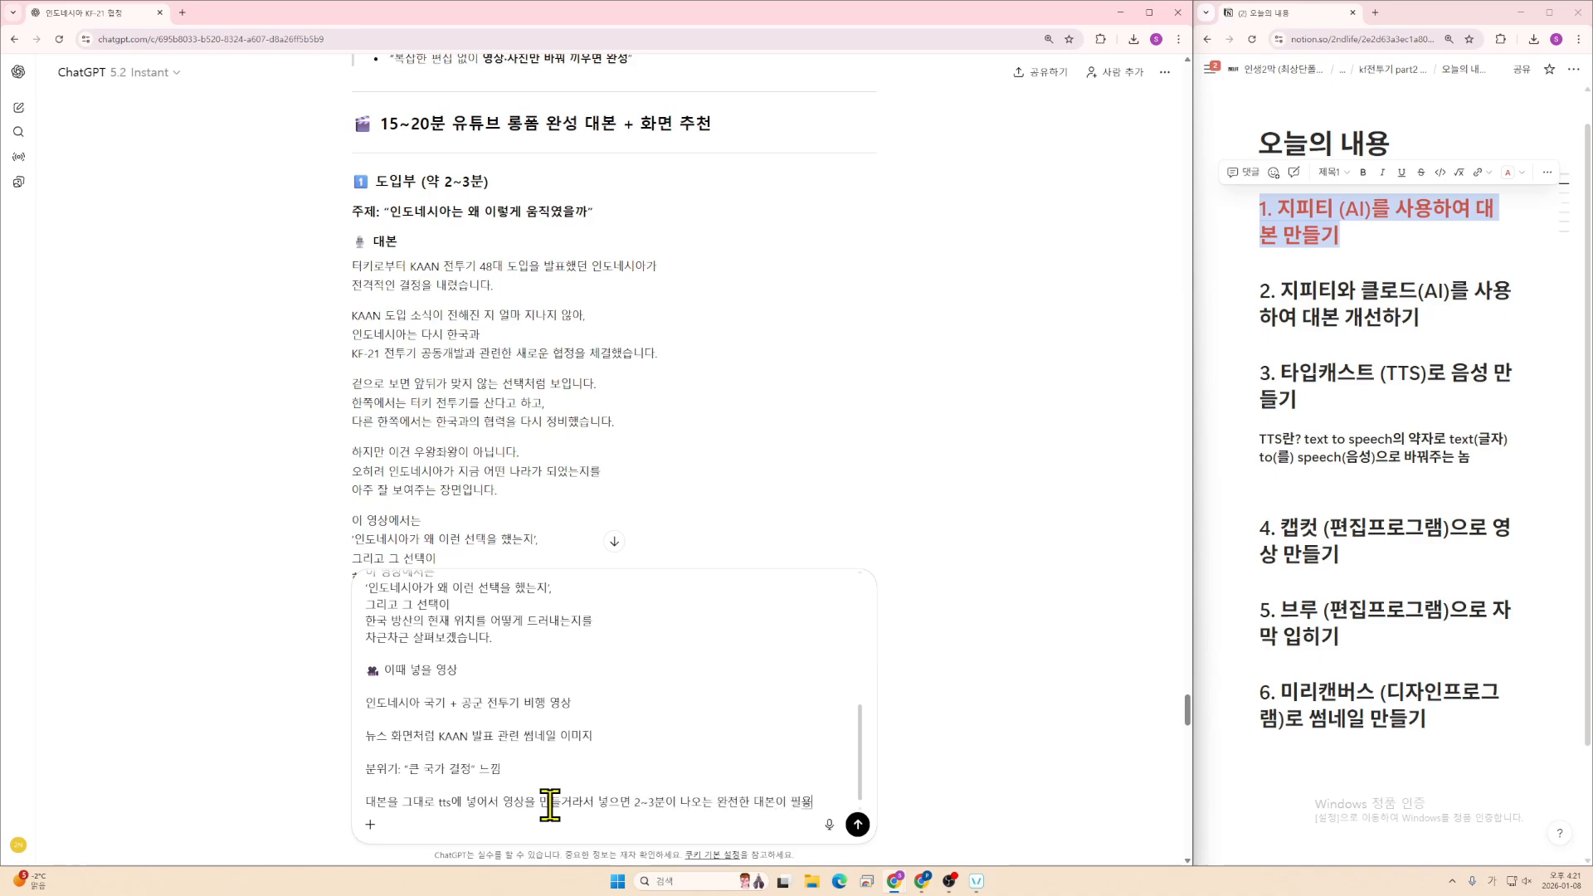
type("해")
- Add a further line to the message requesting footage for each script: "그리고 대본마다 각각 영상도 필요해"
key("shift+Return")
type("그릭")
type("고 대본매")
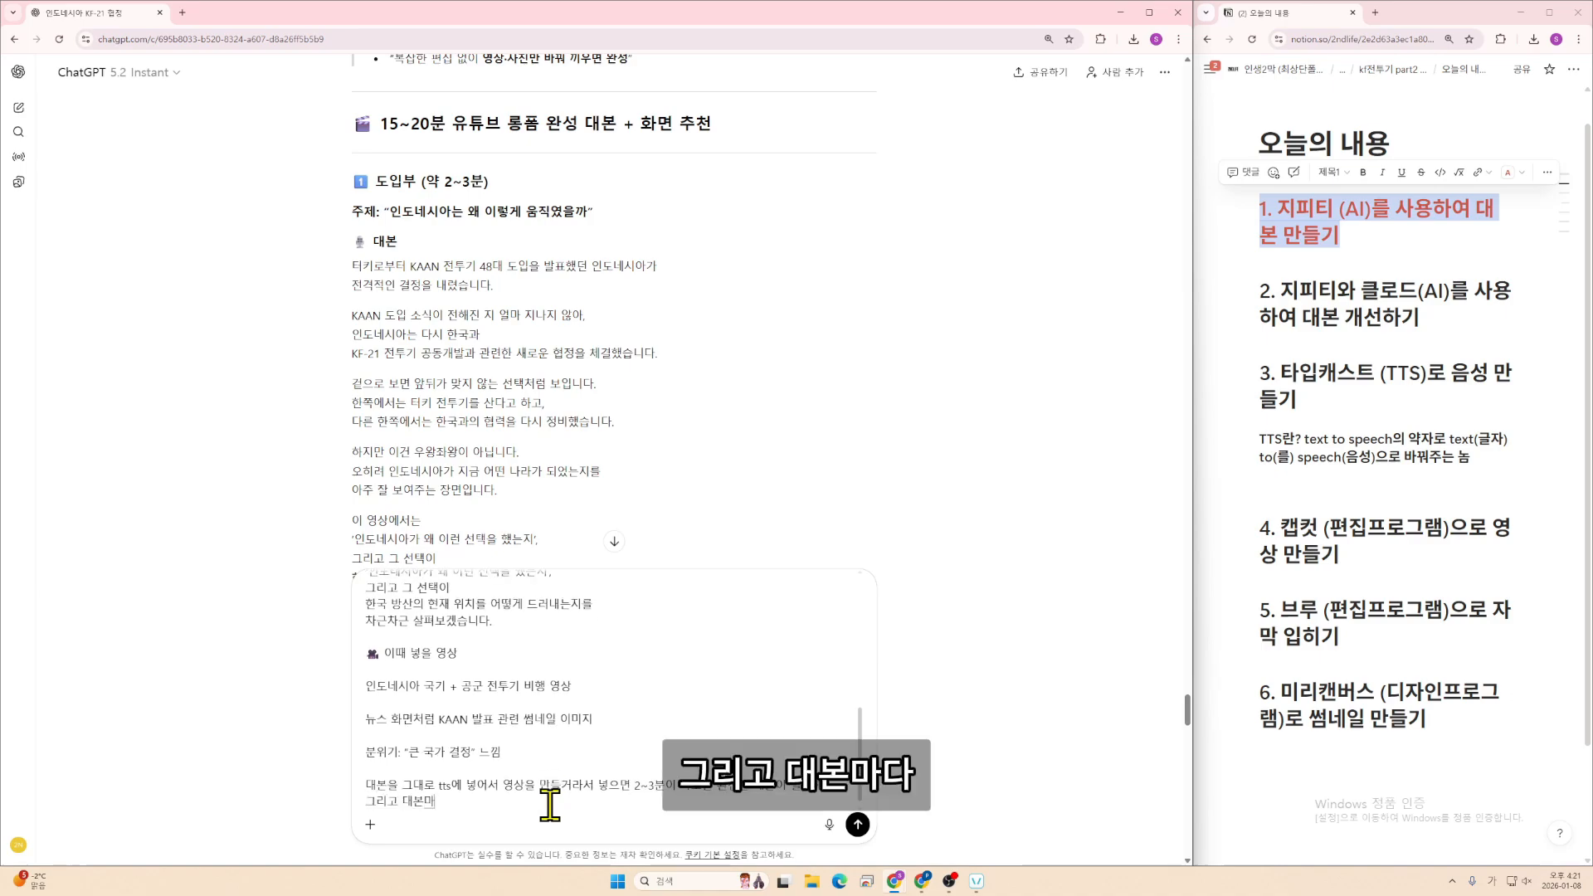
type("마다 에")
type("상드")
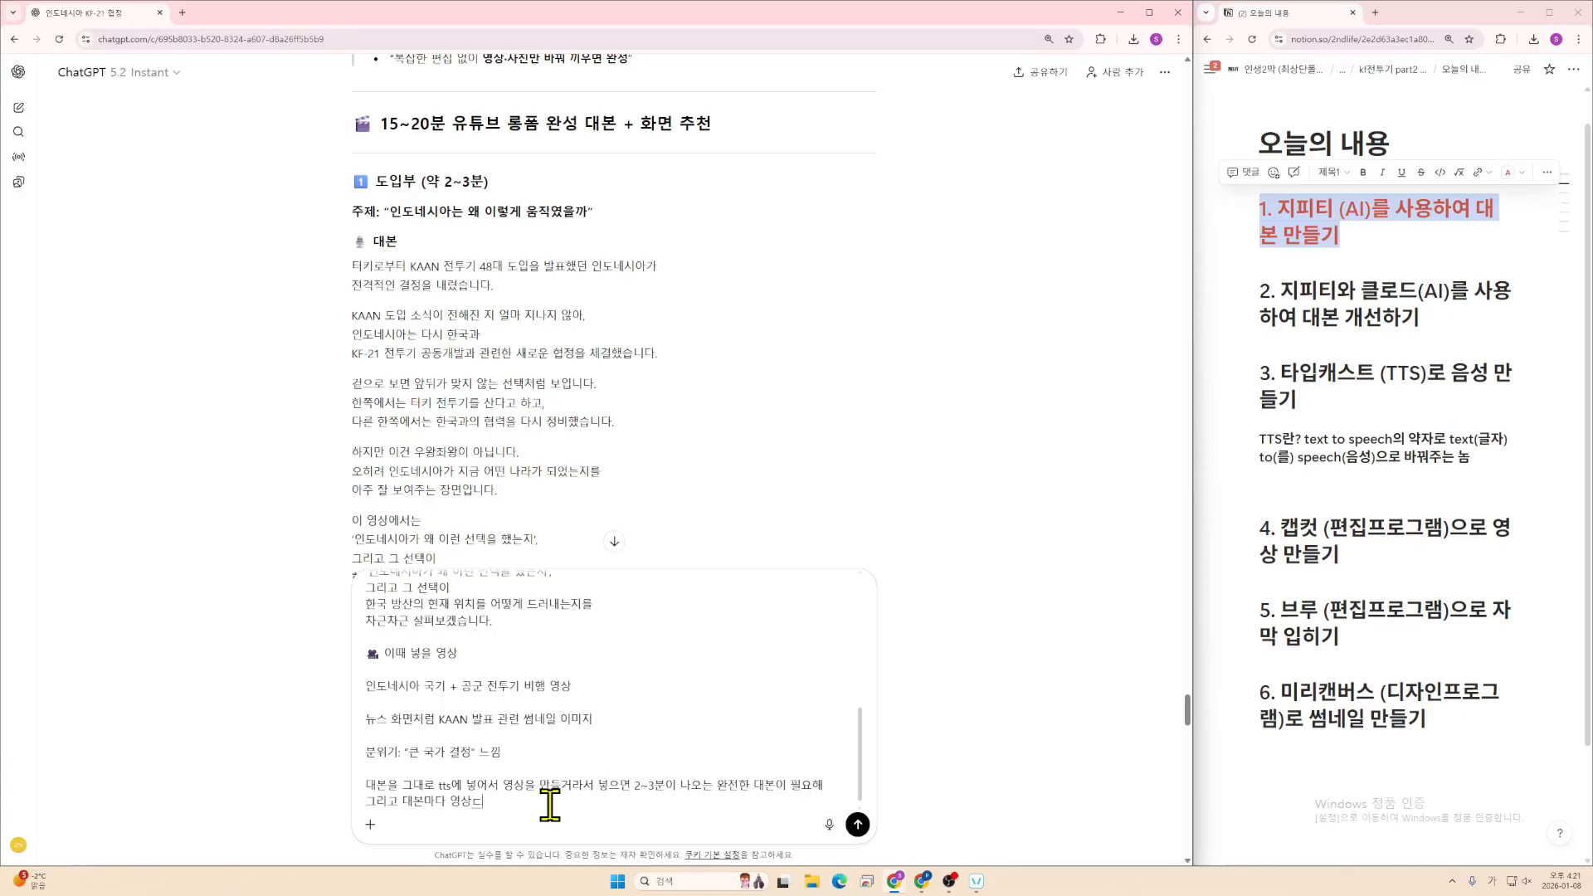
type("각")
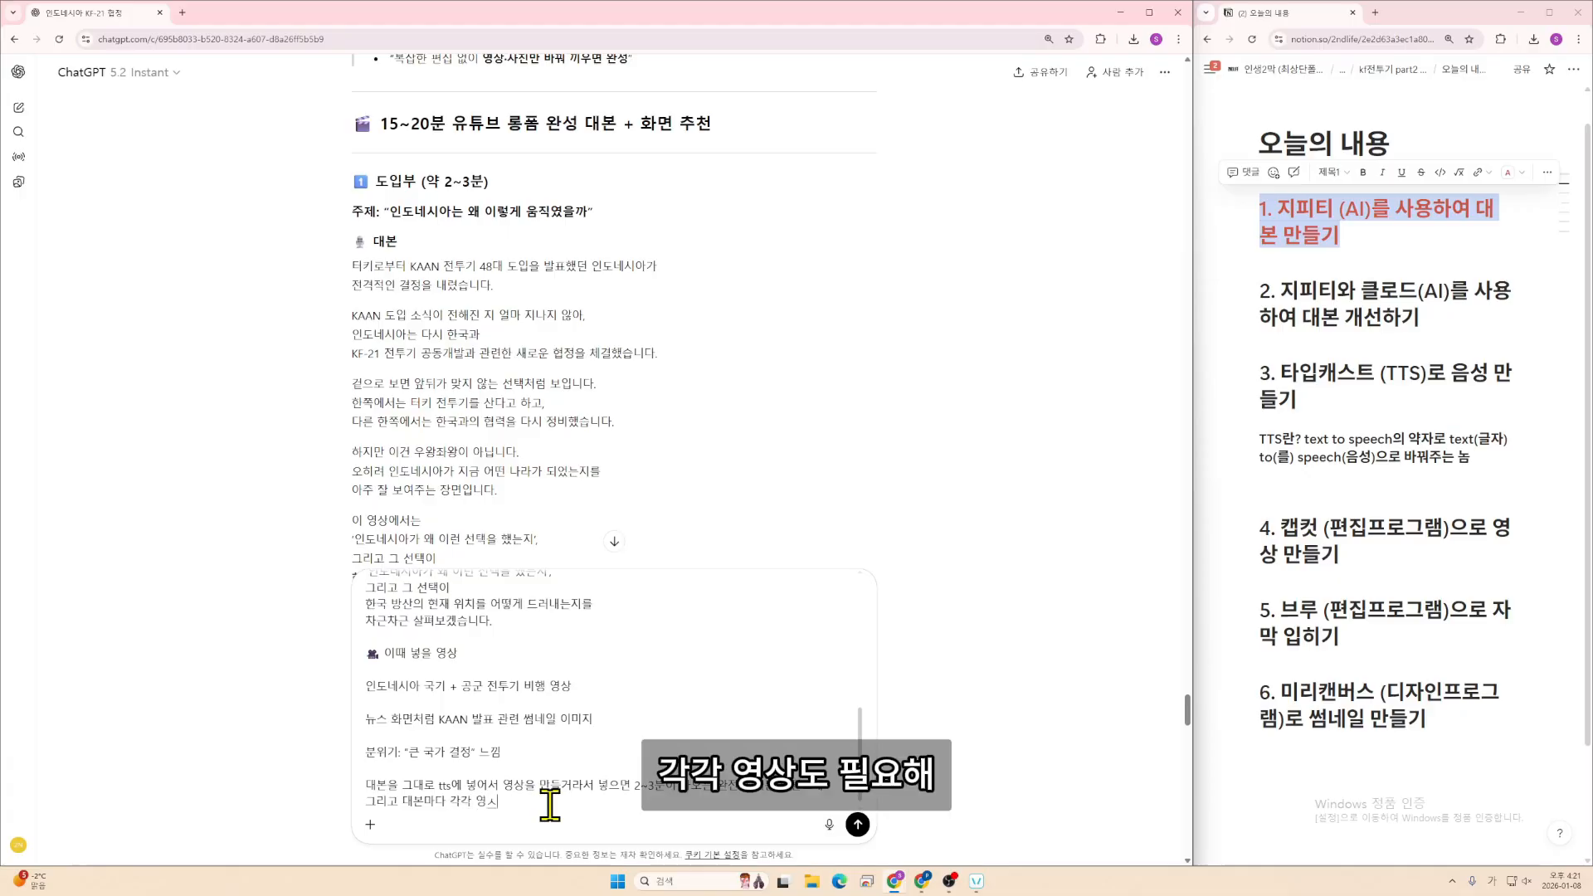
type(" 영상도 필요해")
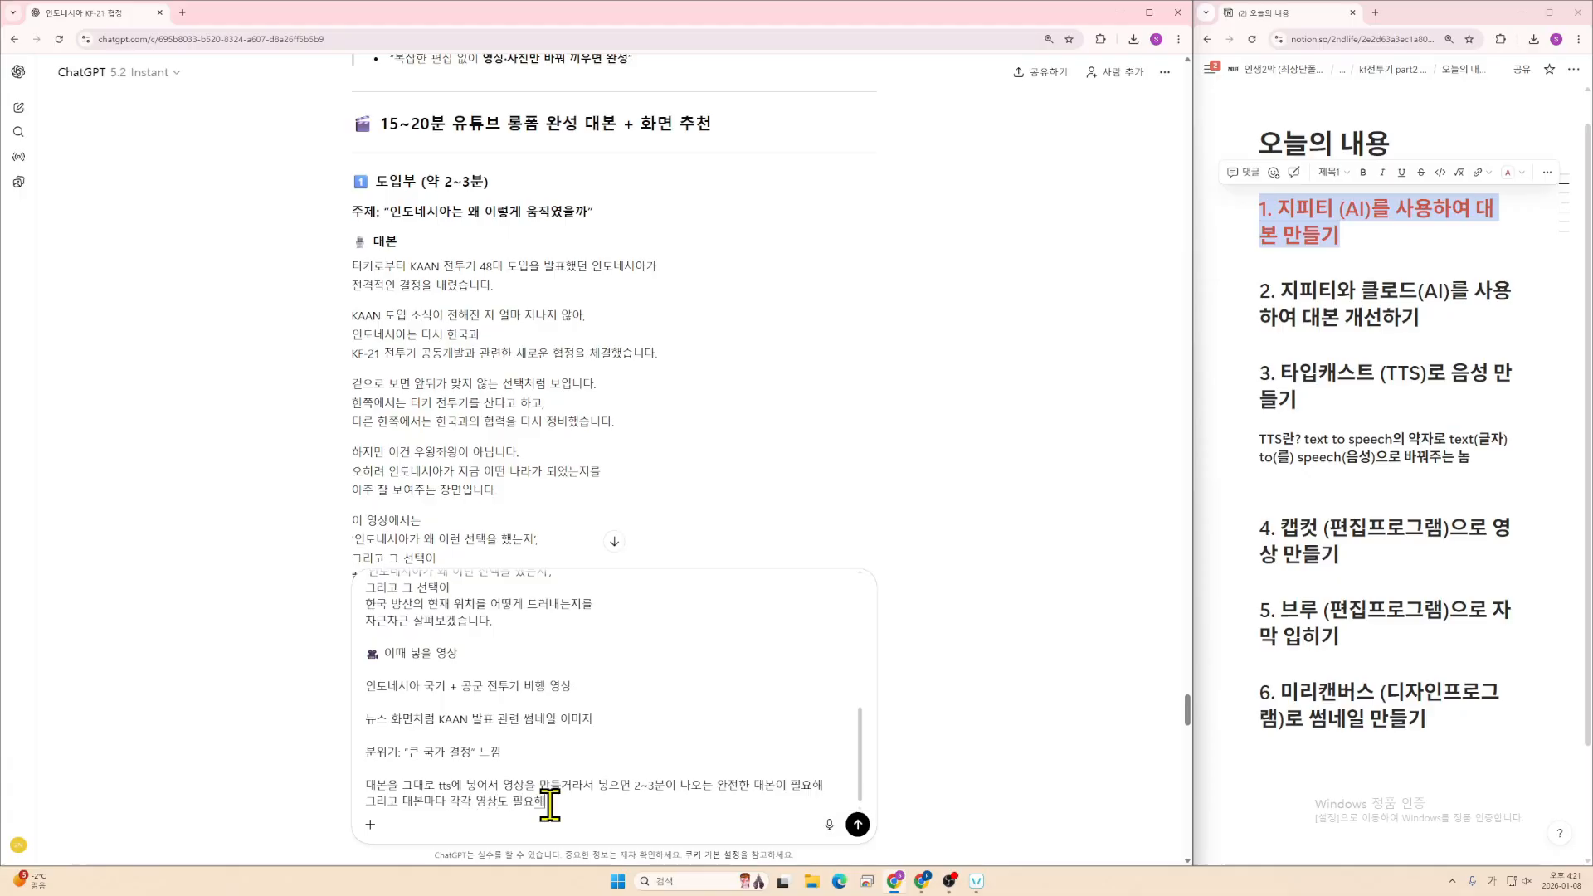
- Begin an example paragraph with "예를들면" and quote the introduction script's first sentence about the KAAN purchase announcement, copied from the reply
key("shift+Return")
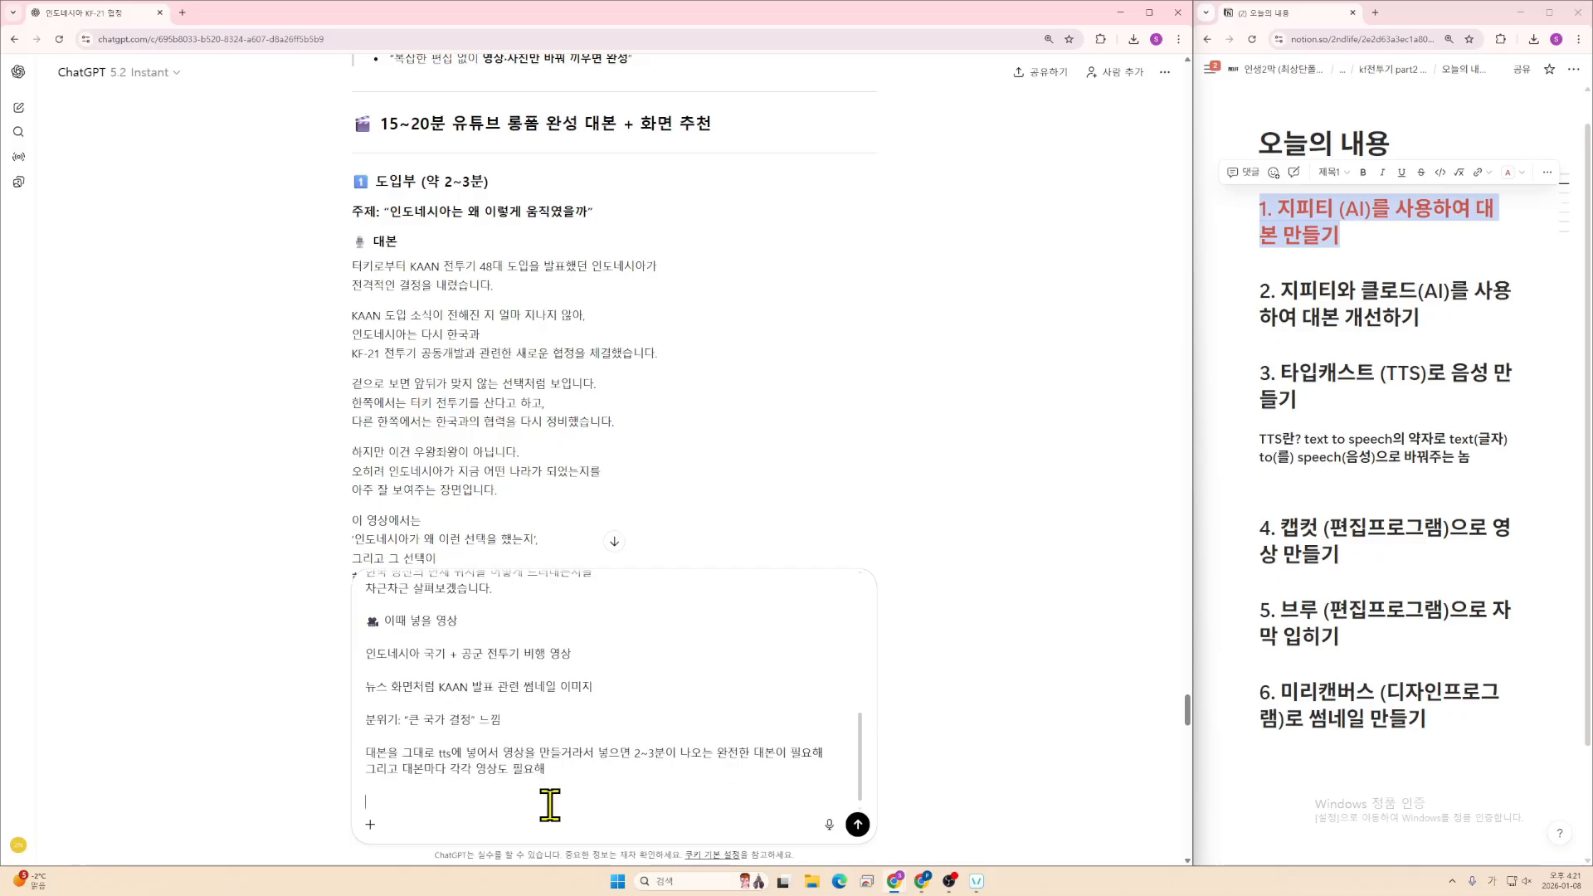
type("예를드")
left_click_drag(569, 289, 351, 268)
key("ctrl+c")
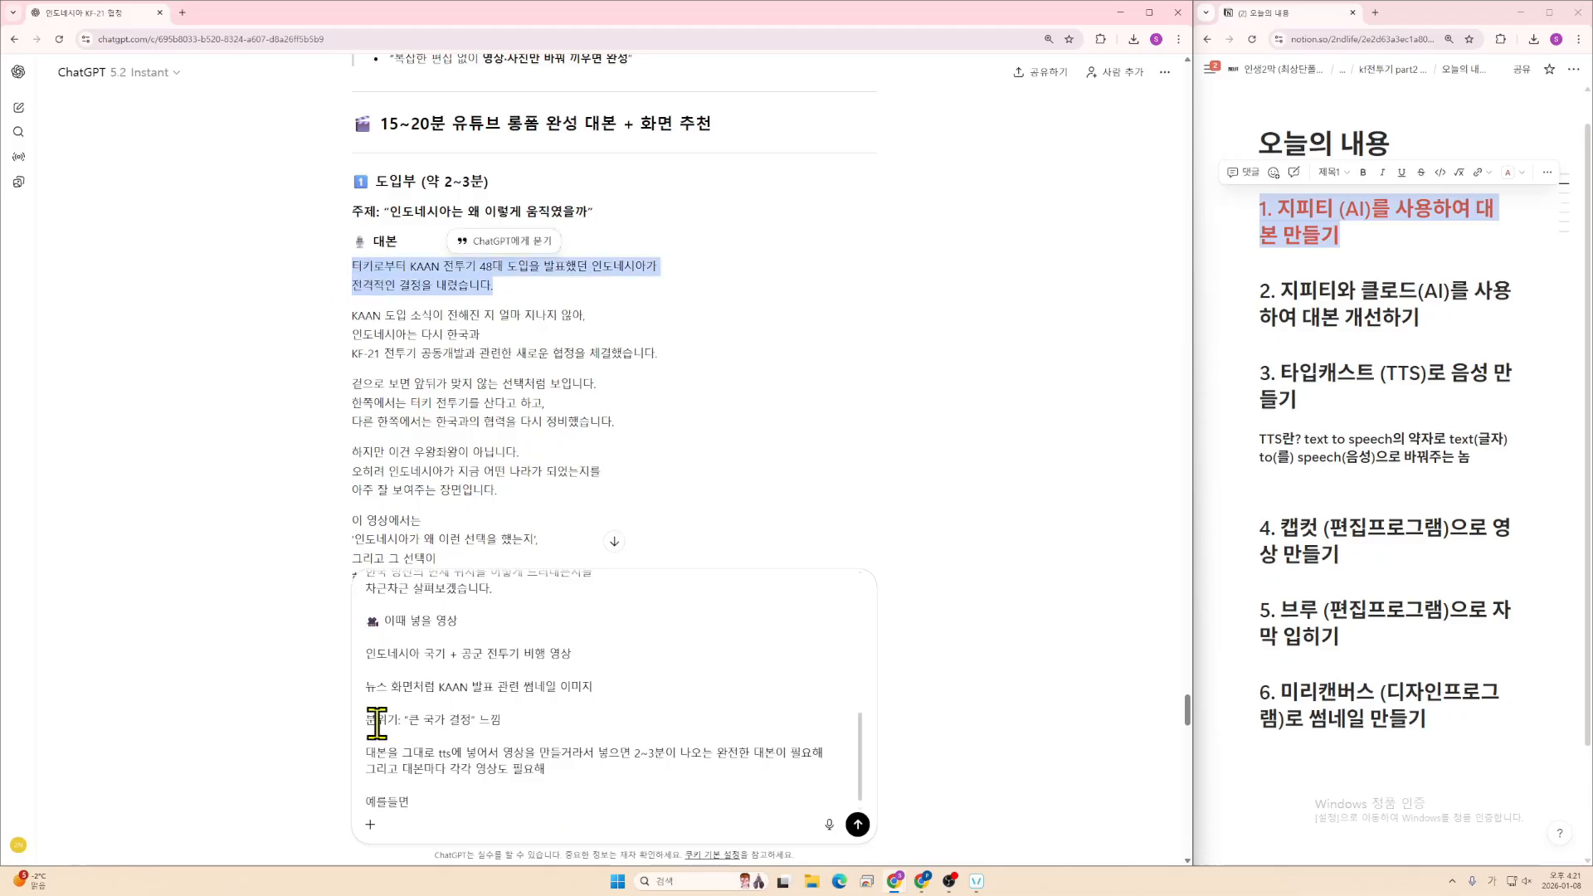
left_click(471, 795)
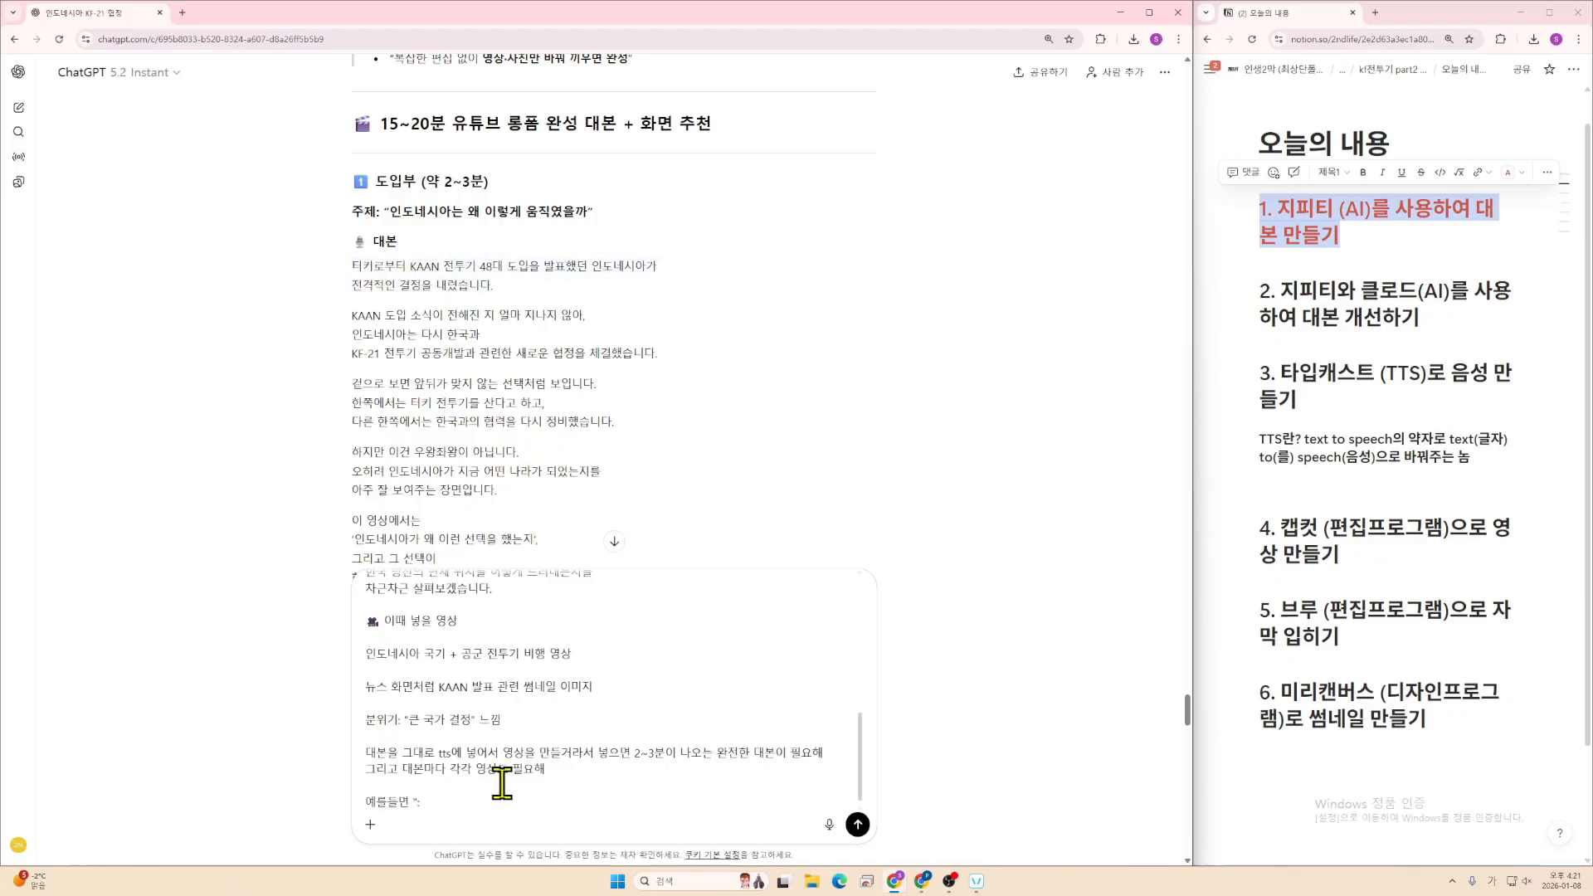
key("ctrl+v")
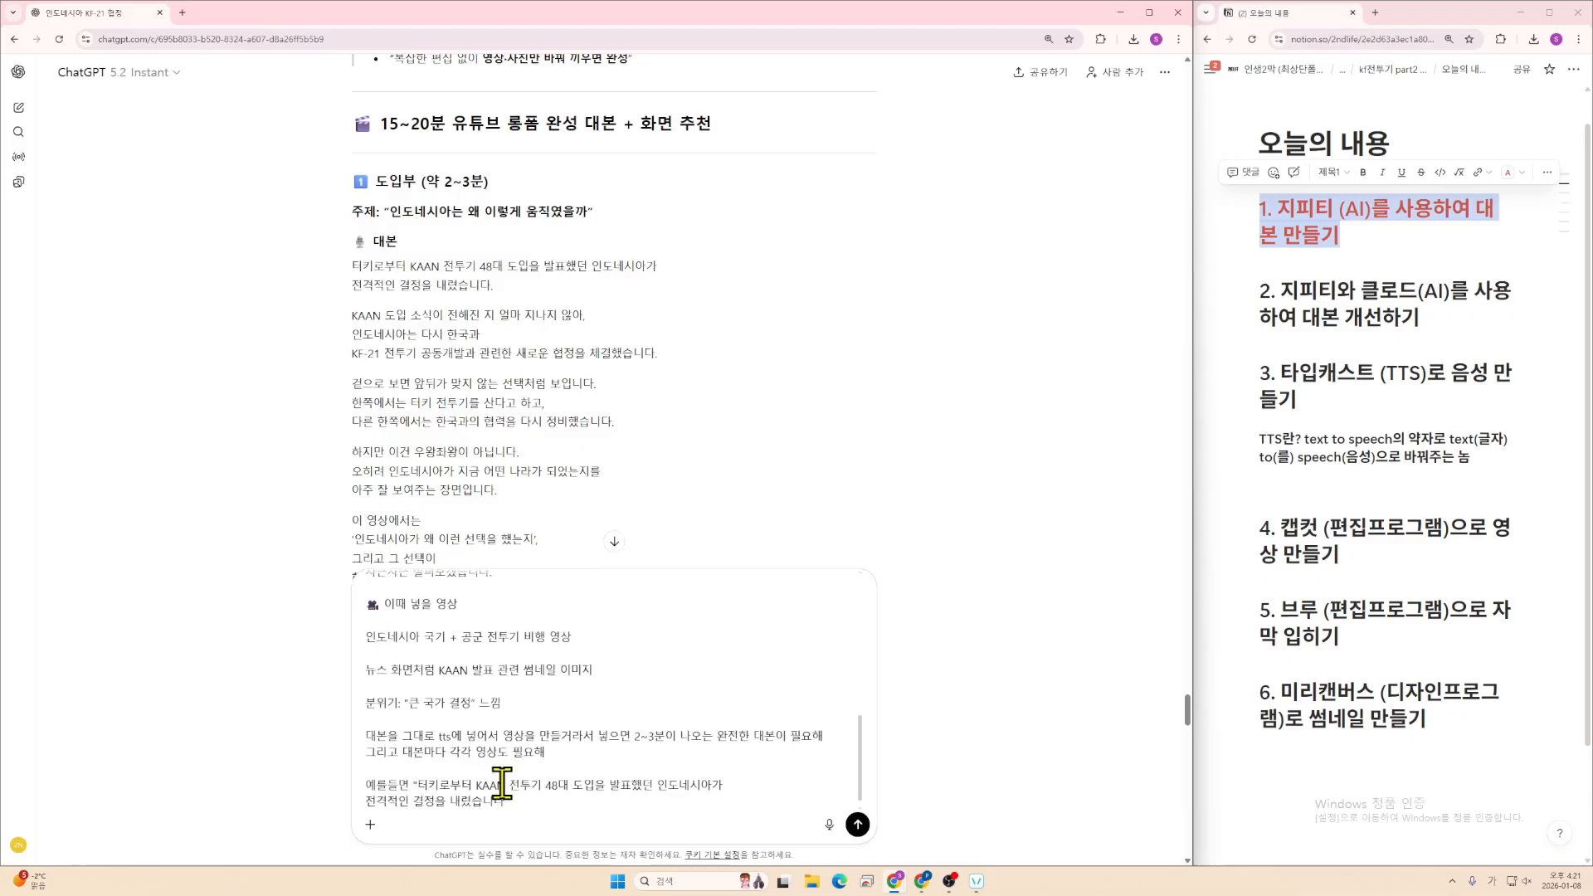
- Finish the example paragraph with "라는 대본에서는 인도네시아 공영방송 영상을 사용한다 이런식으로 명확한 명령을 내려줘"
type("라느")
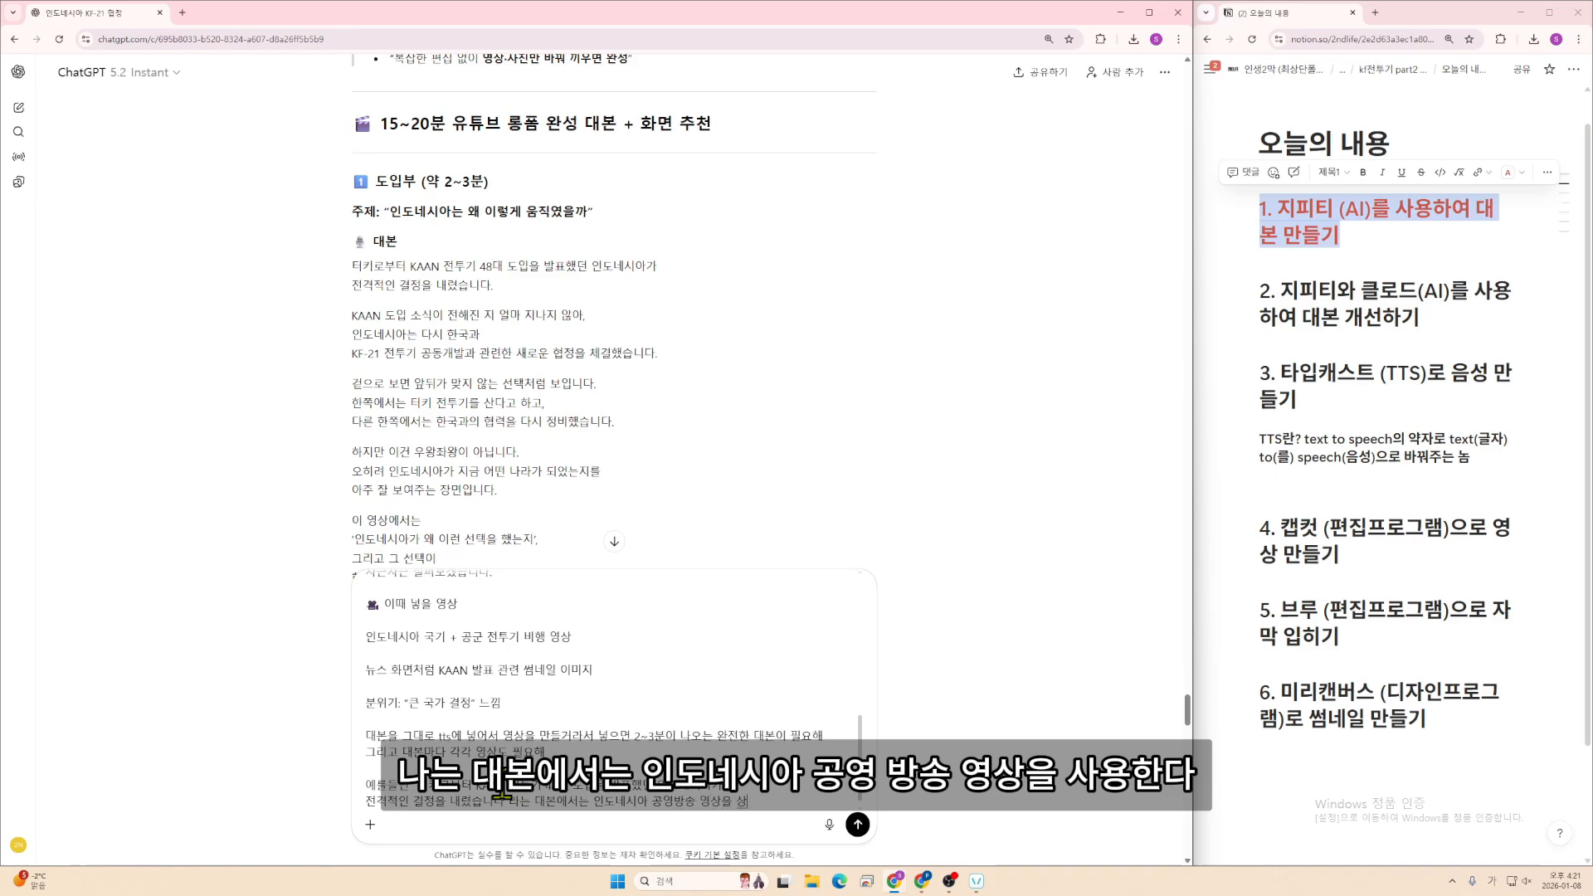
type("이런")
type("회")
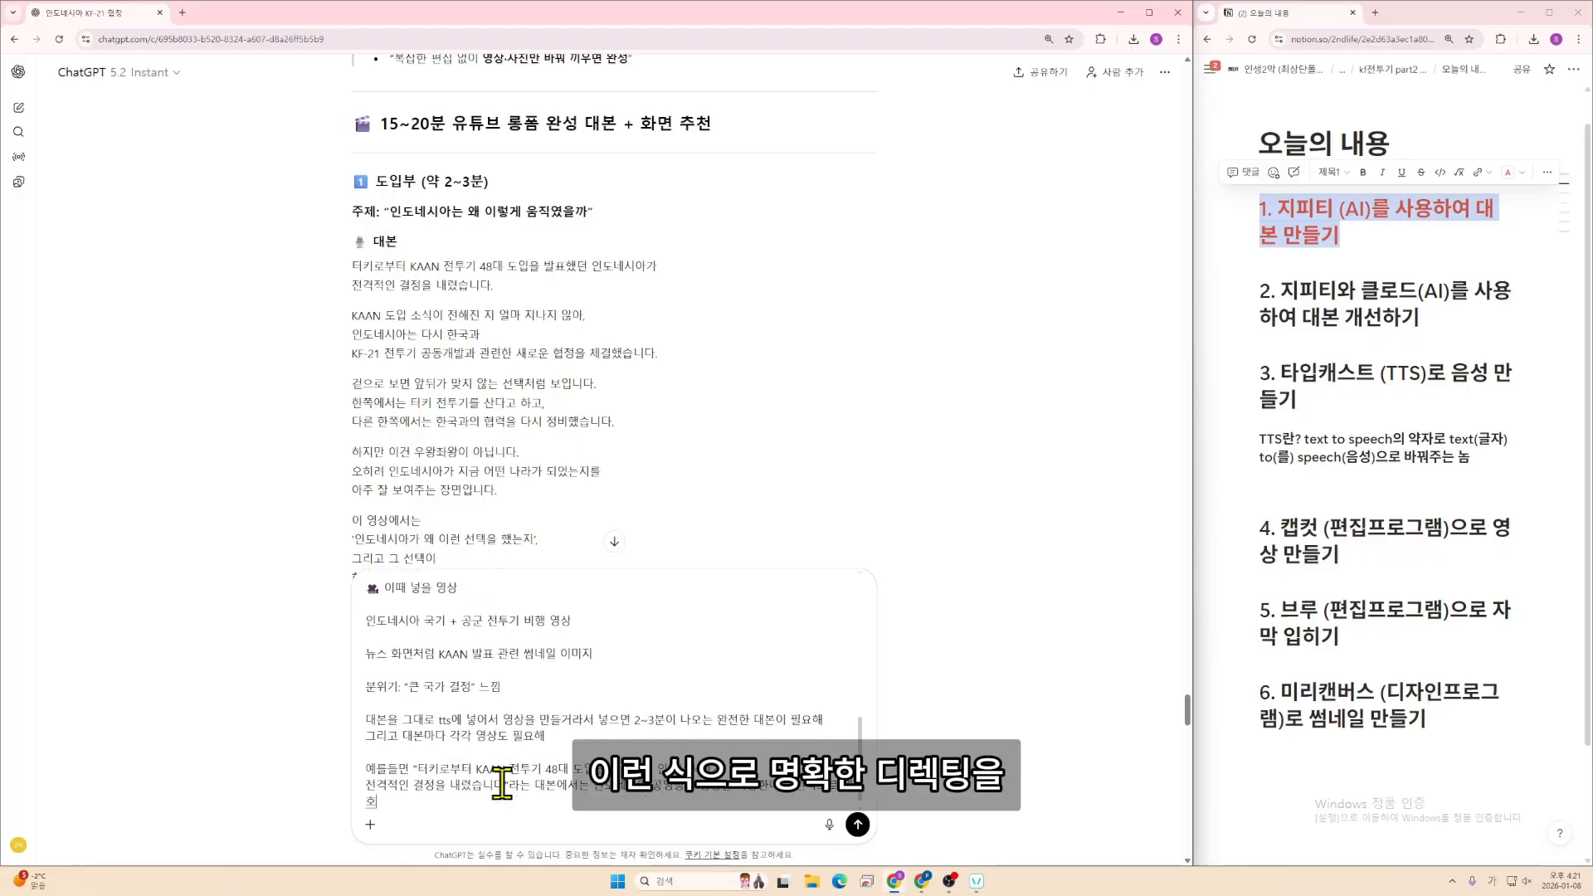
type("티")
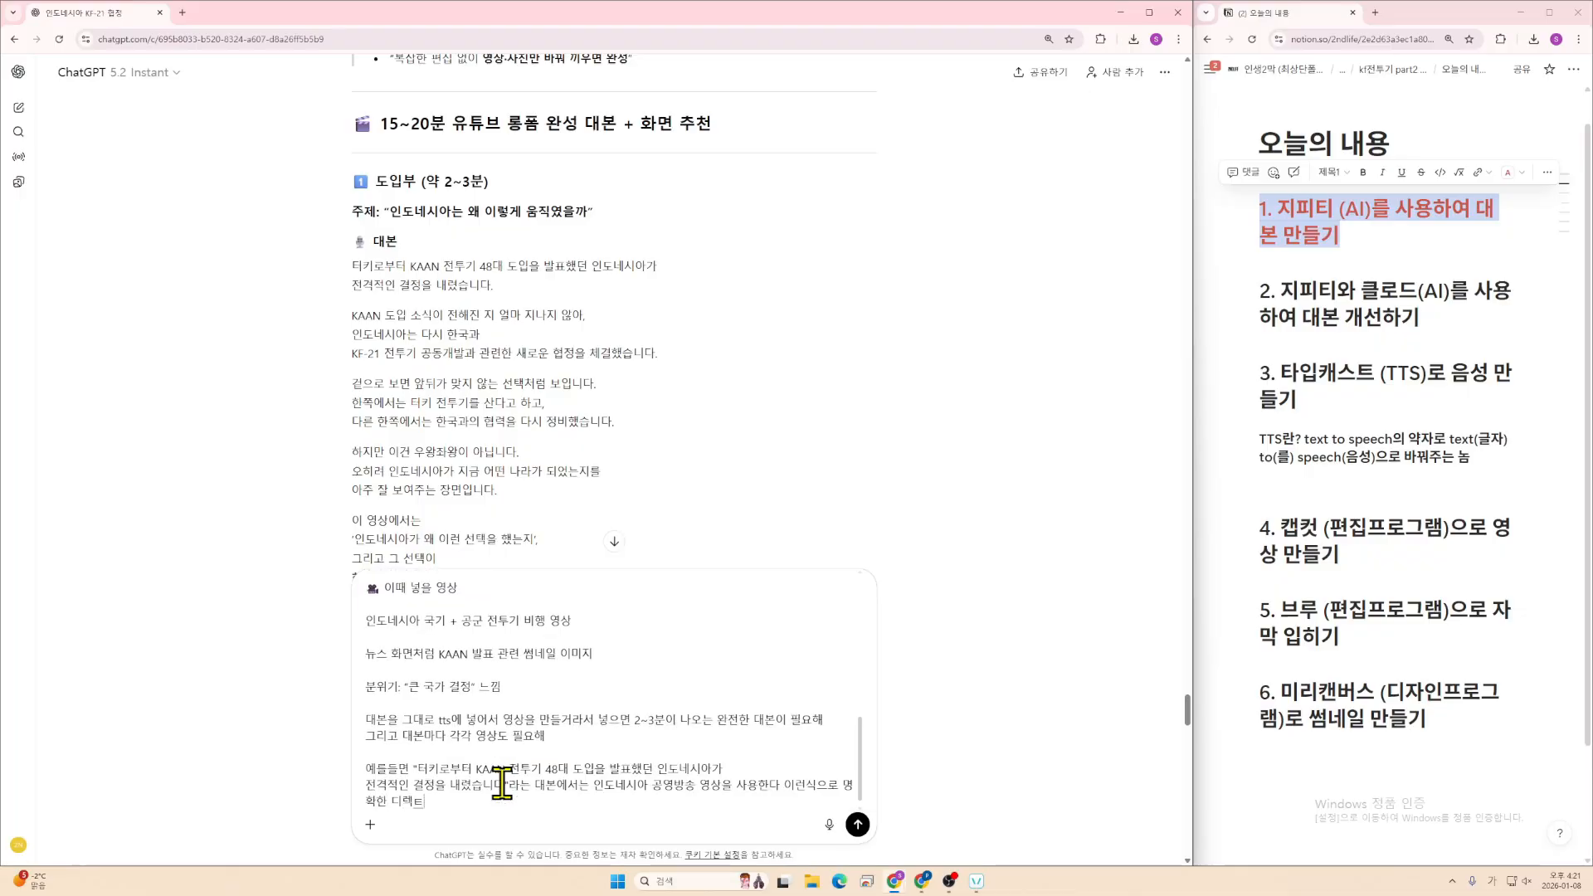
type("명령")
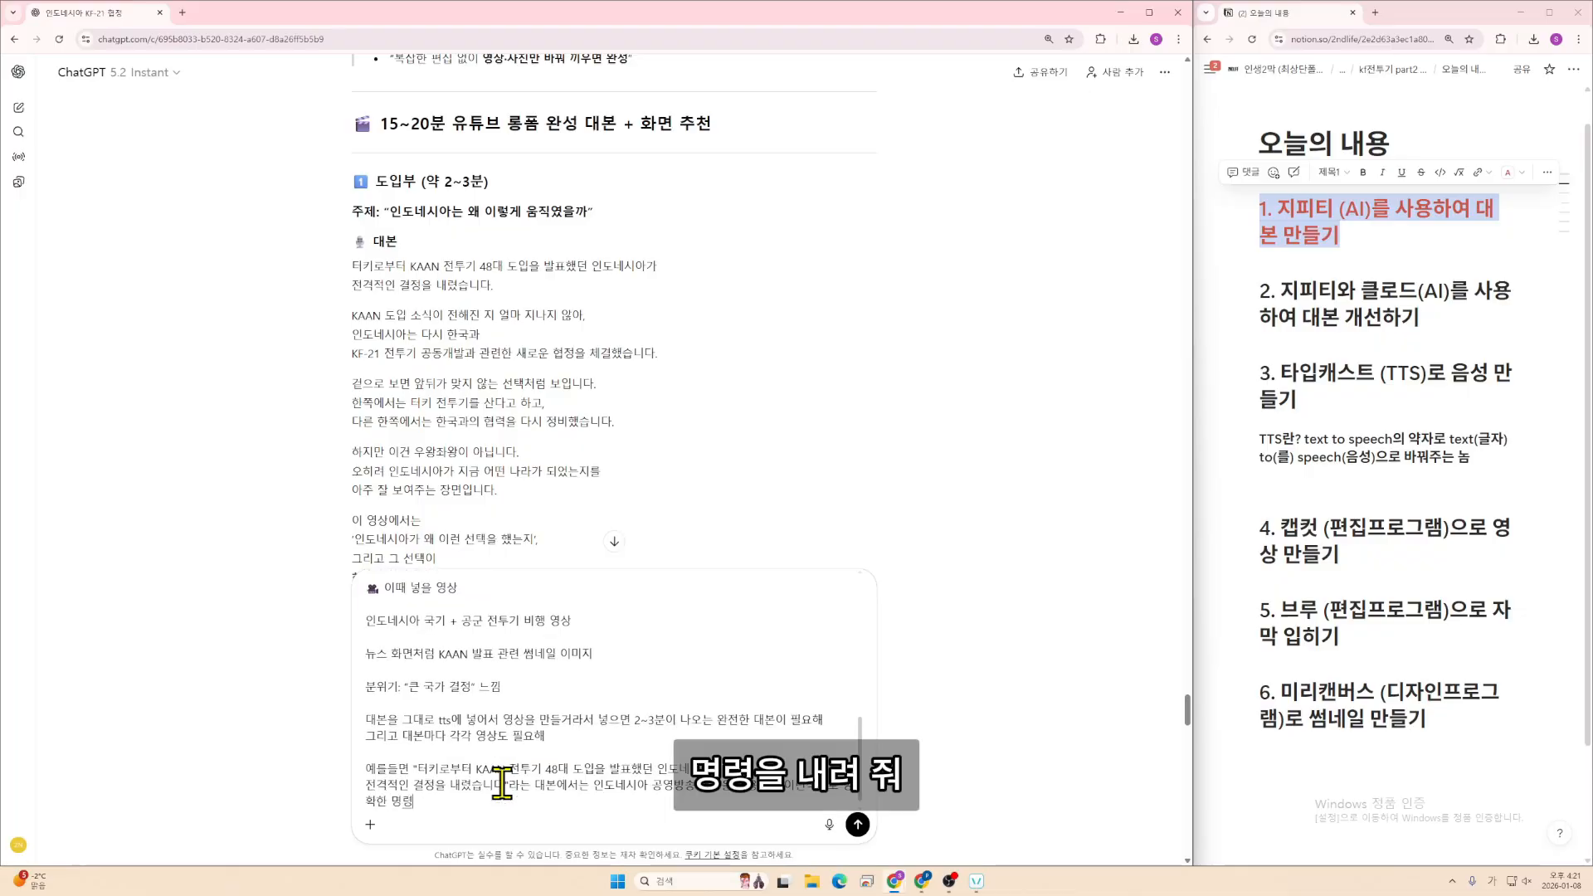
type("을 내려줘")
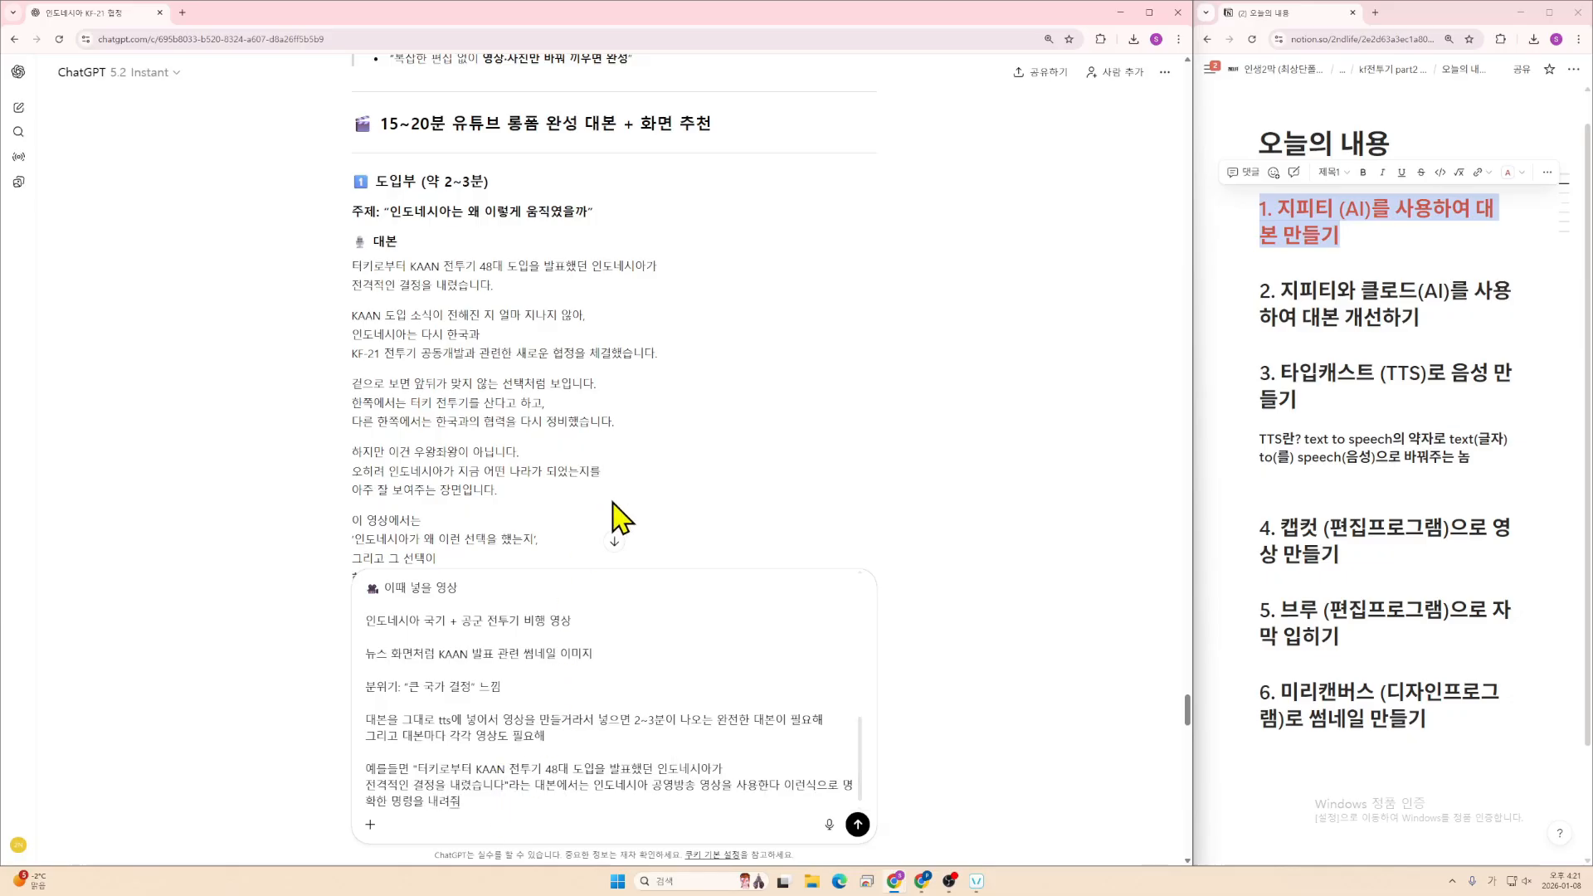
- Examine the earlier reply's "도입부 (약 2~3분)" section, covering its heading, script text and footage suggestions
scroll(630, 482, "down", 2)
scroll(644, 459, "up", 1)
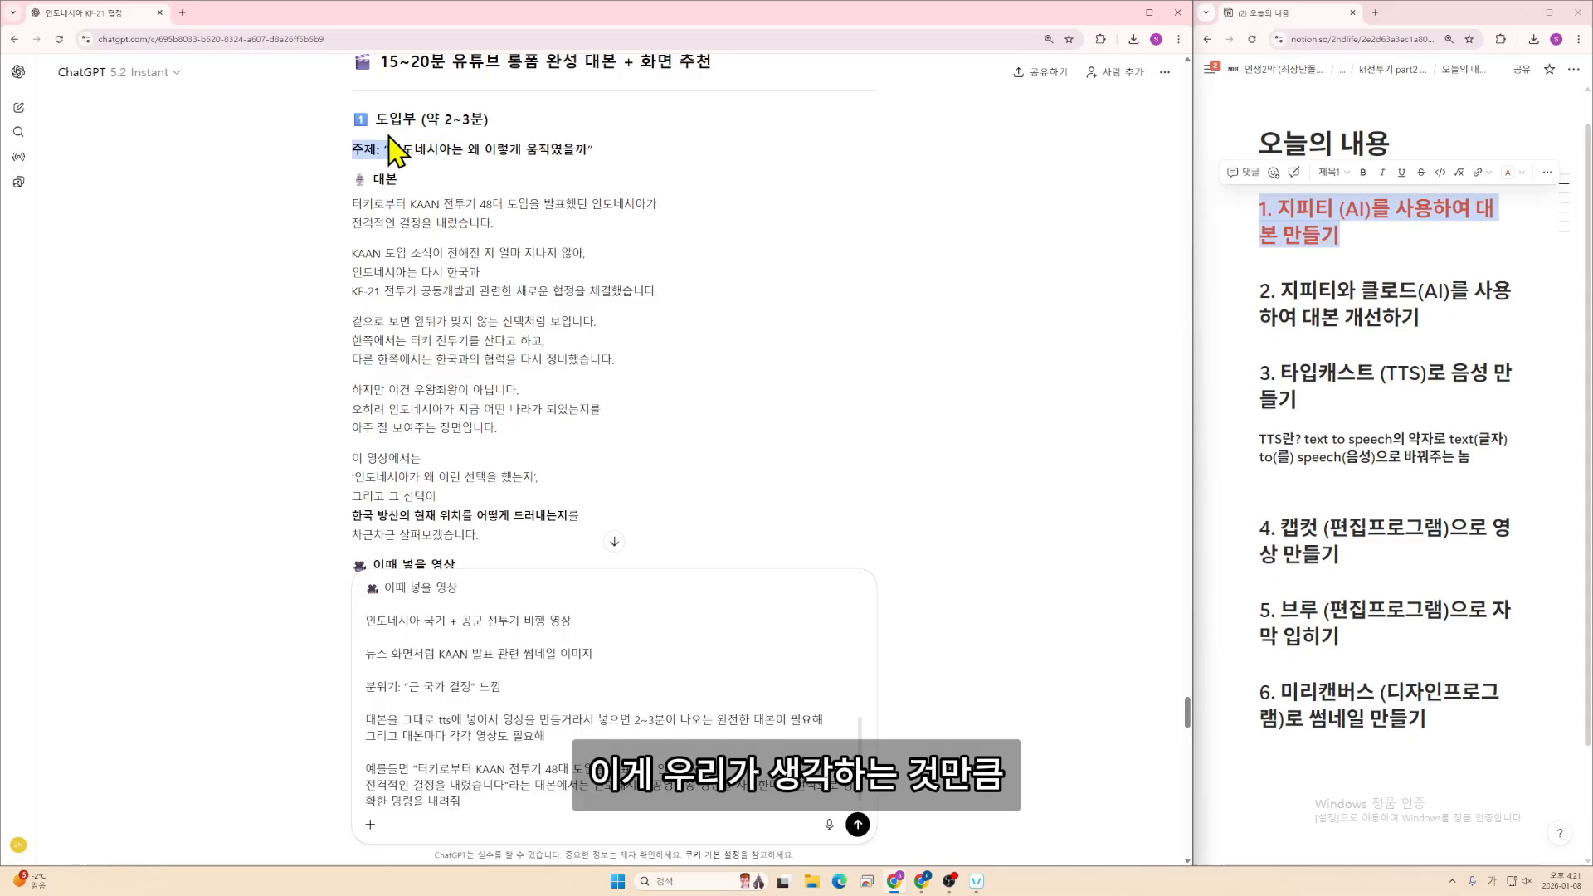
left_click_drag(546, 494, 416, 360)
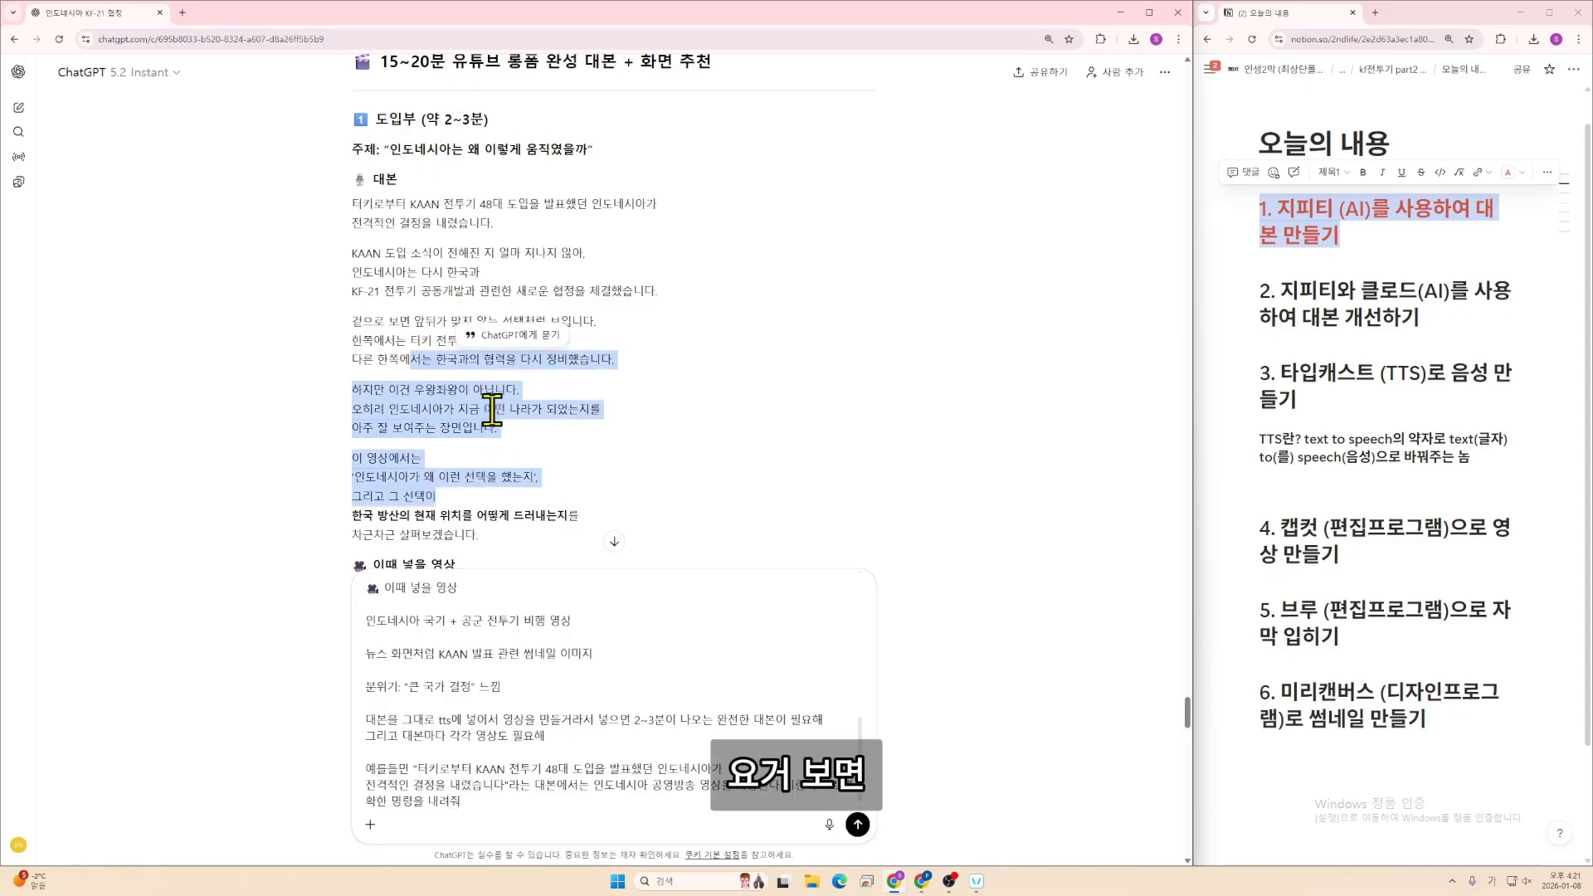
left_click(442, 156)
left_click_drag(418, 123, 372, 129)
left_click_drag(489, 123, 356, 126)
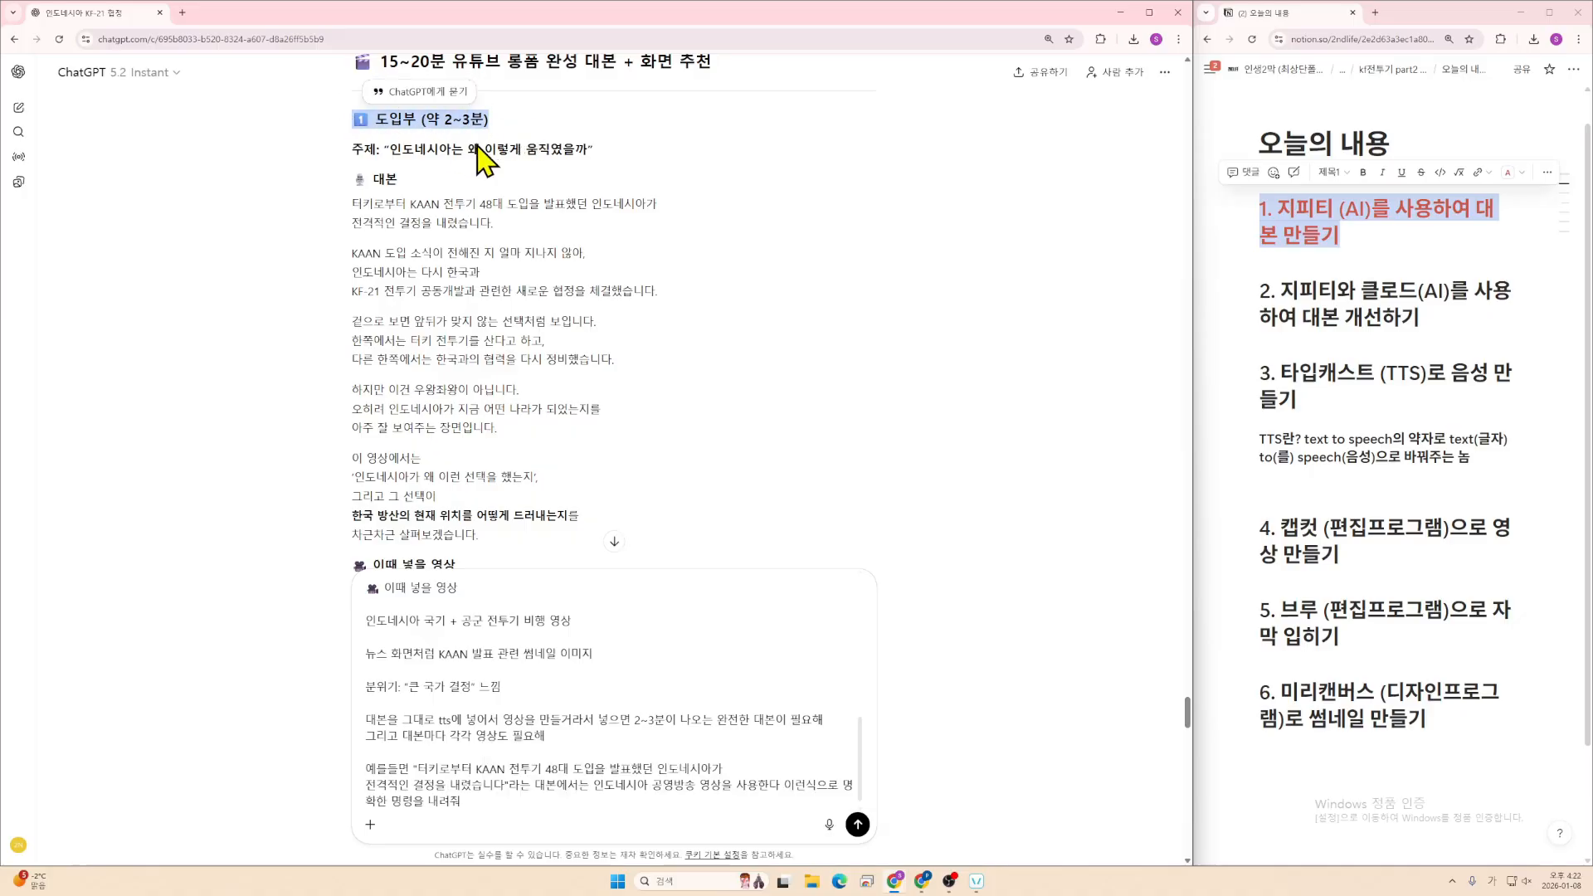
left_click(502, 175)
left_click_drag(498, 543, 350, 226)
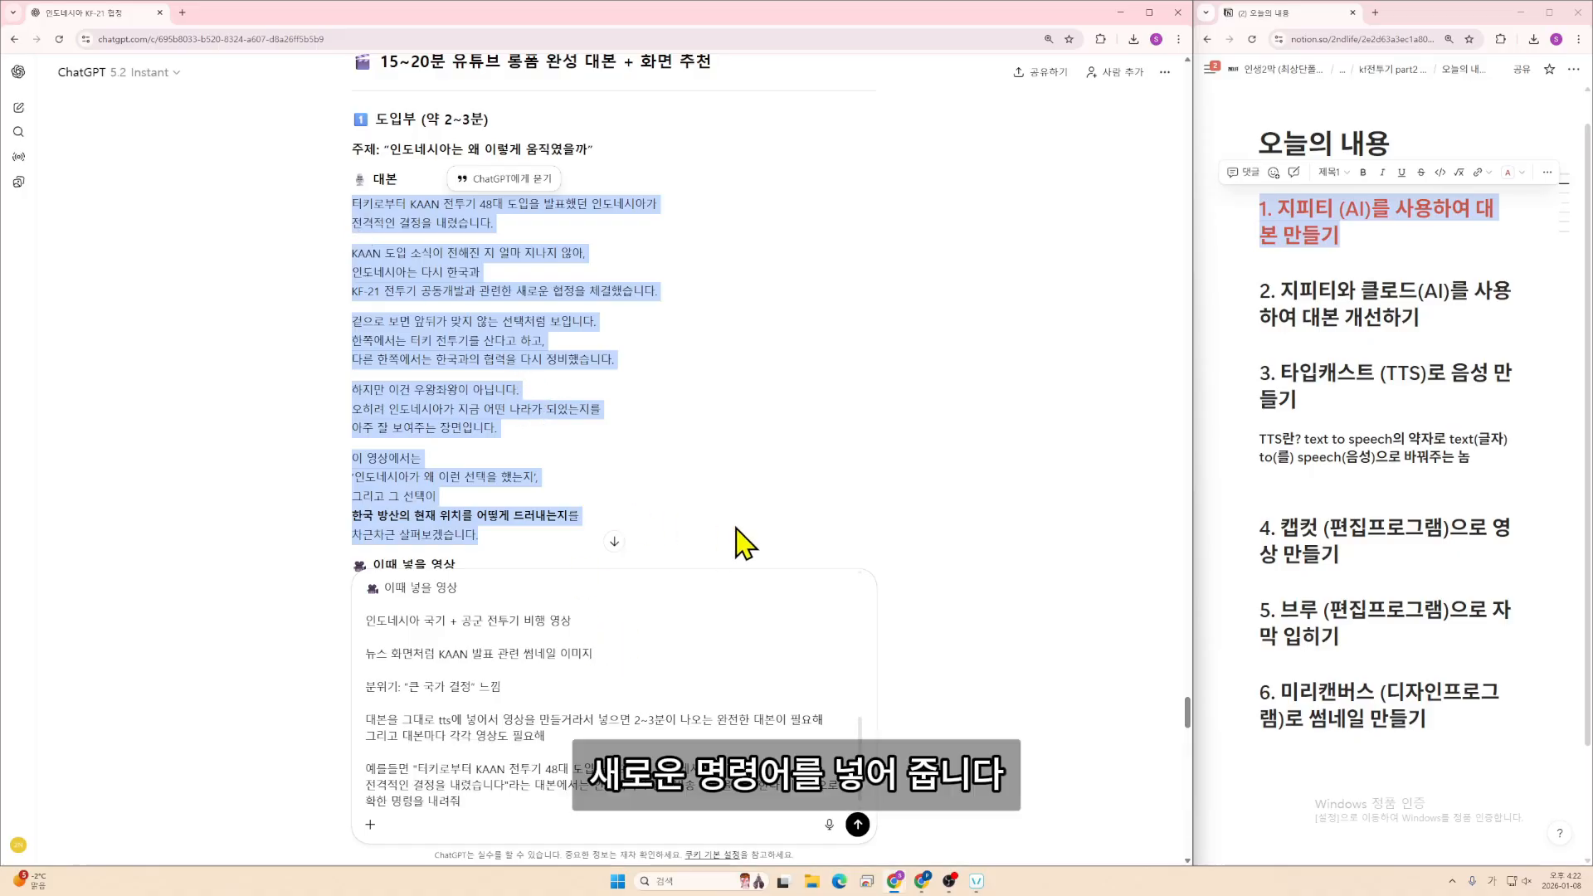
scroll(517, 487, "down", 1)
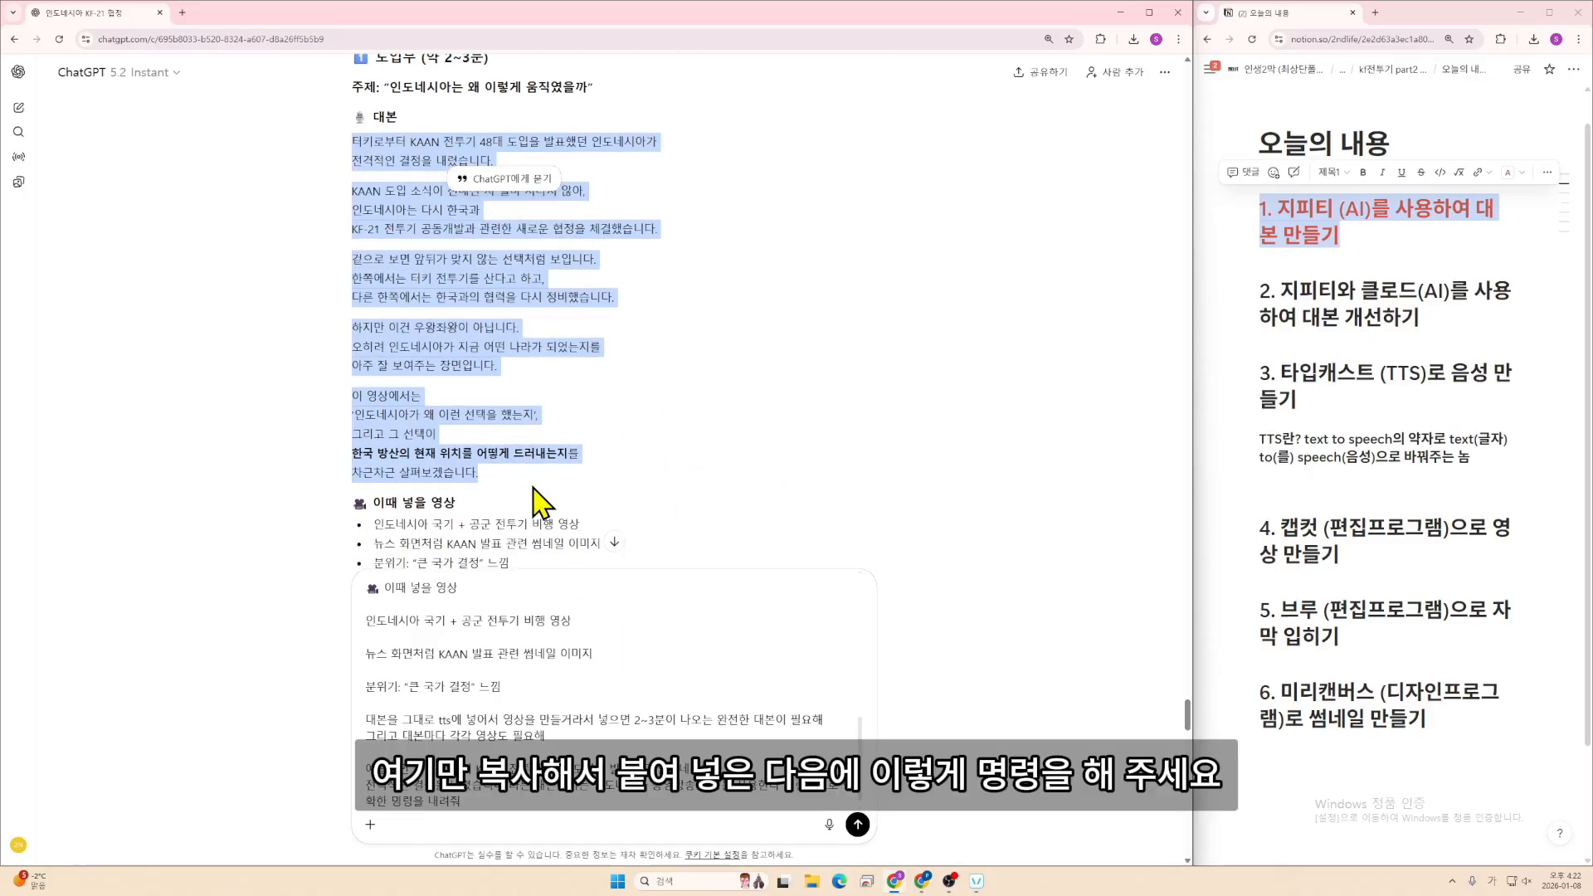
left_click_drag(574, 495, 575, 479)
scroll(454, 315, "up", 1)
scroll(474, 342, "down", 2)
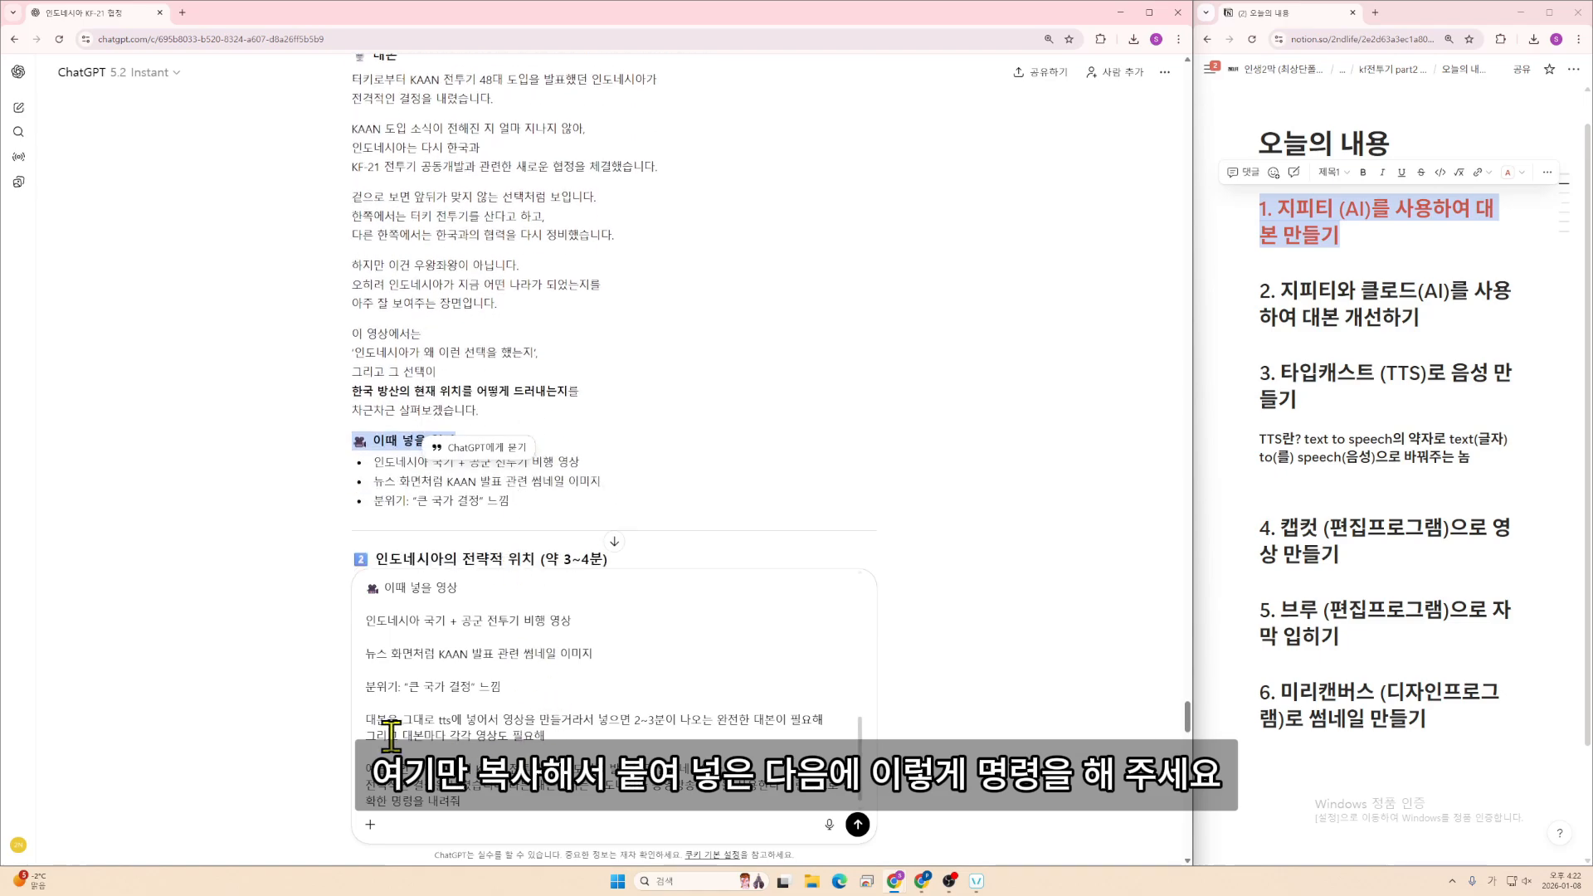
- Check the drafted request for a complete TTS script with per-script footage and its example, and send the message
left_click(360, 718)
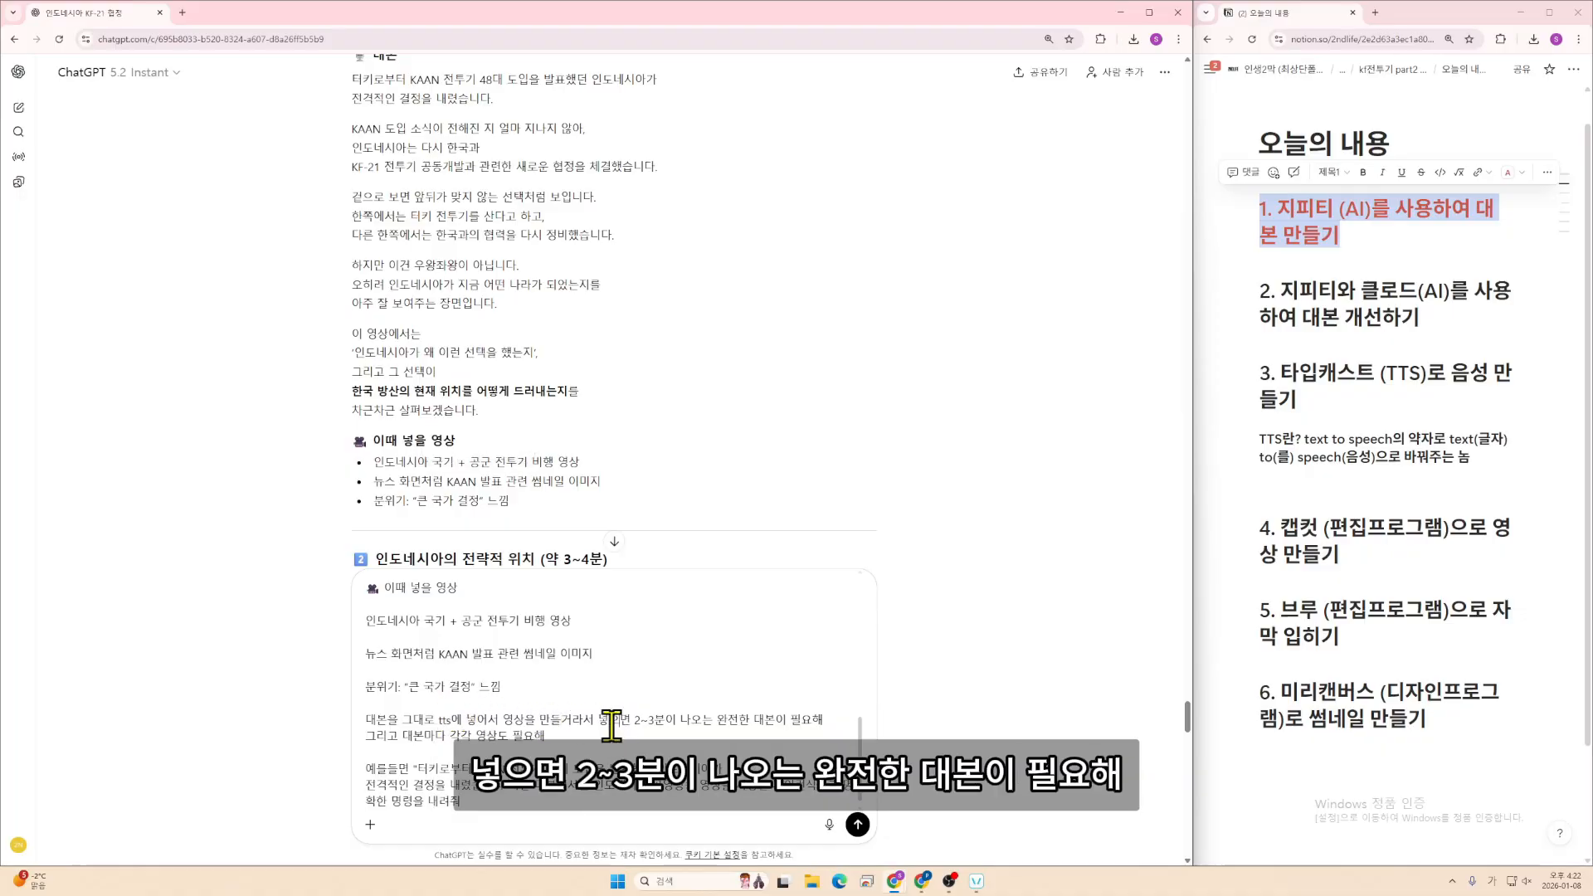
left_click_drag(610, 719, 785, 719)
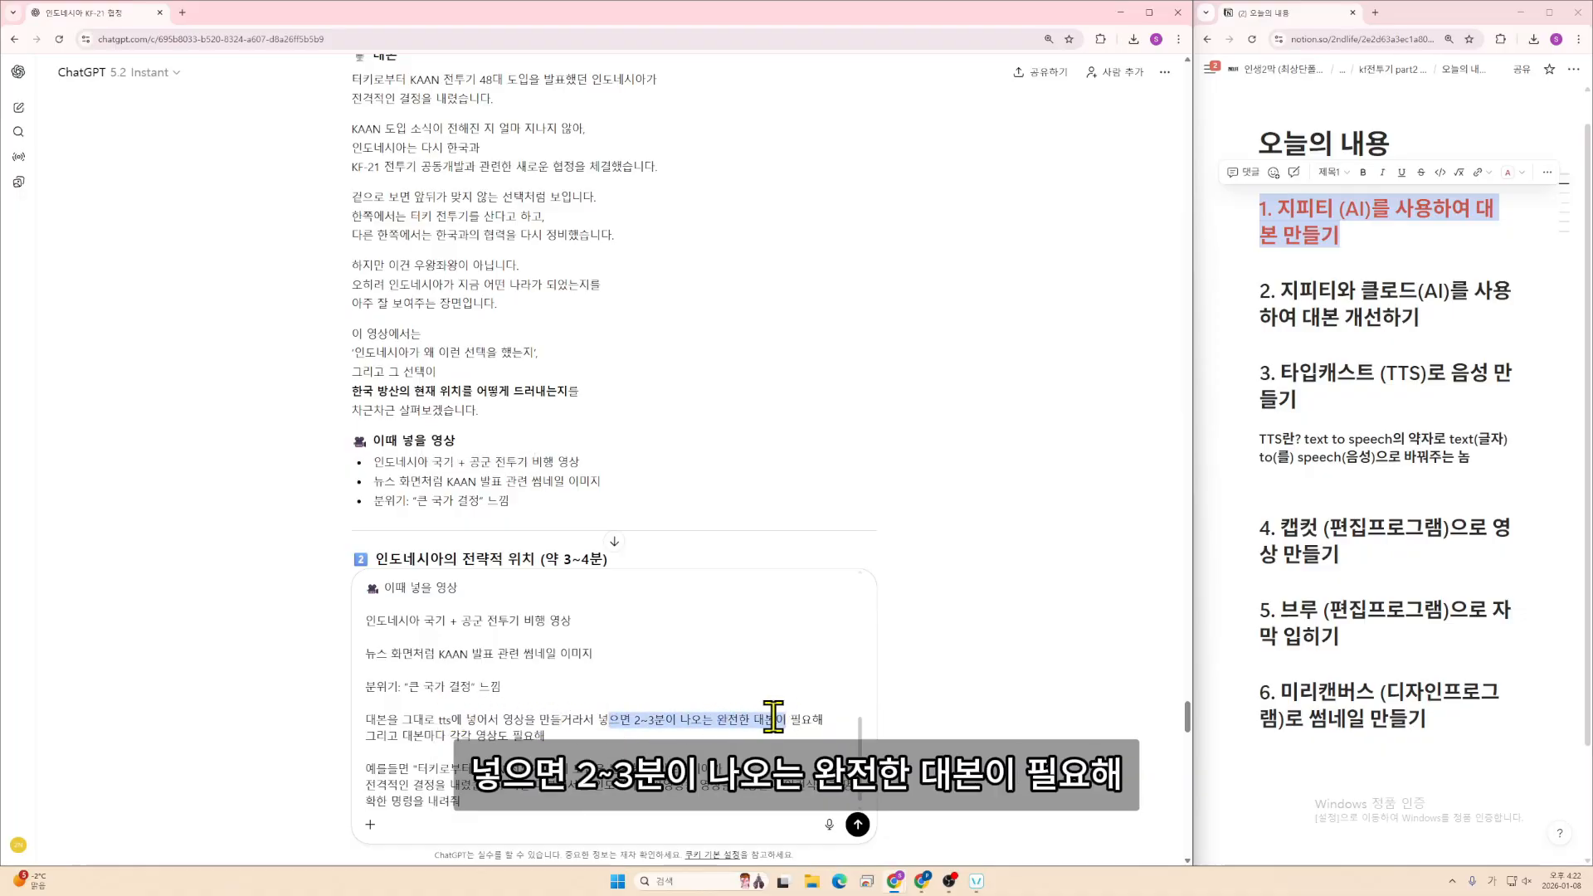
left_click_drag(546, 736, 403, 730)
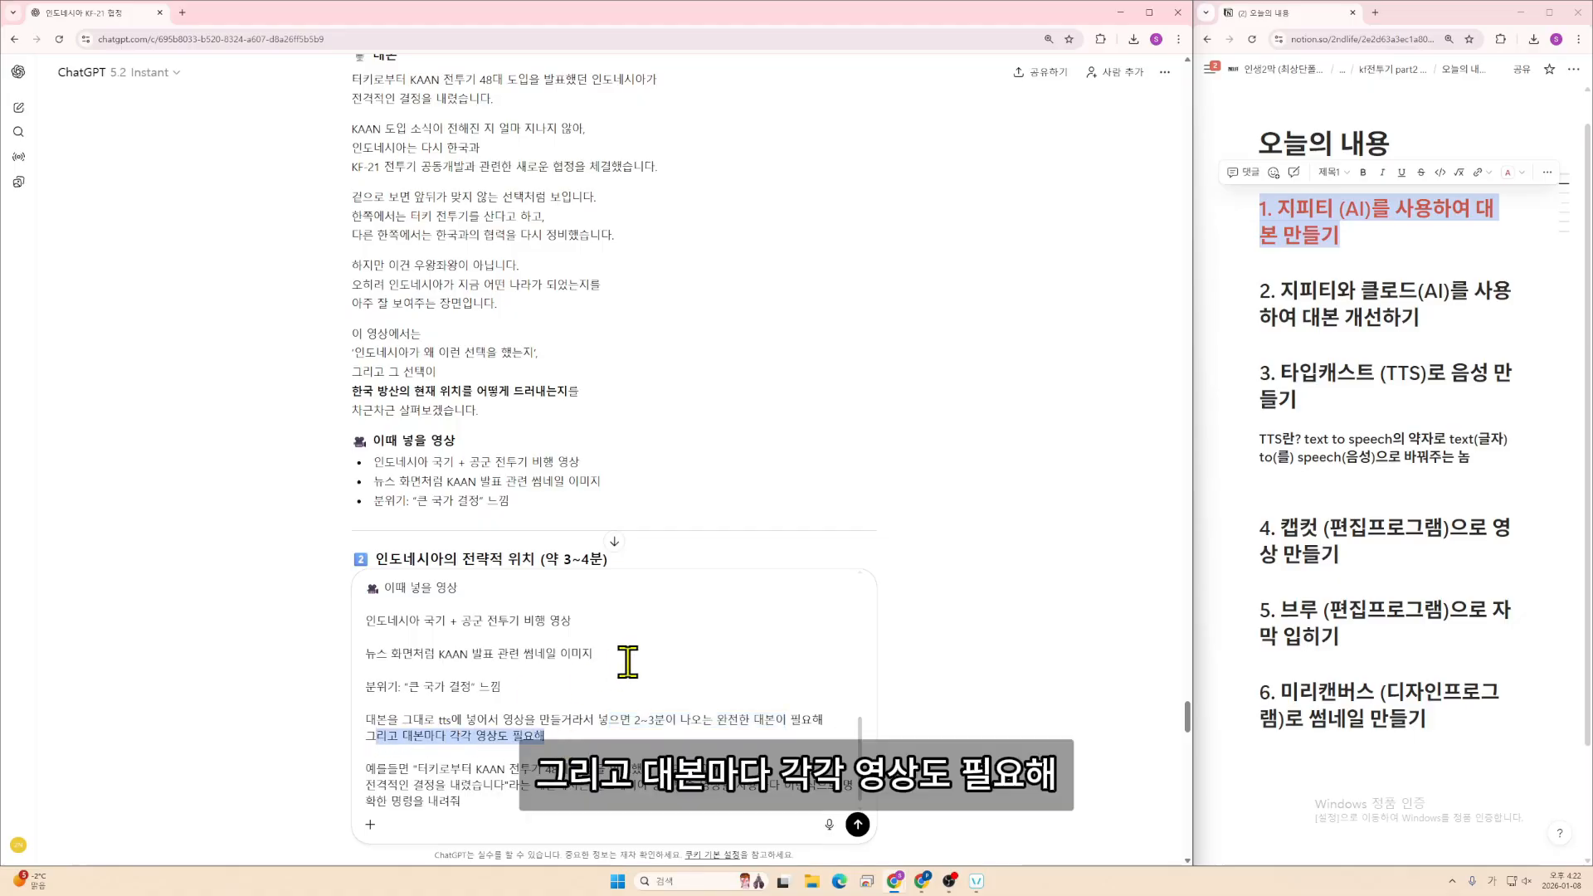
left_click(422, 770)
left_click_drag(373, 771, 711, 755)
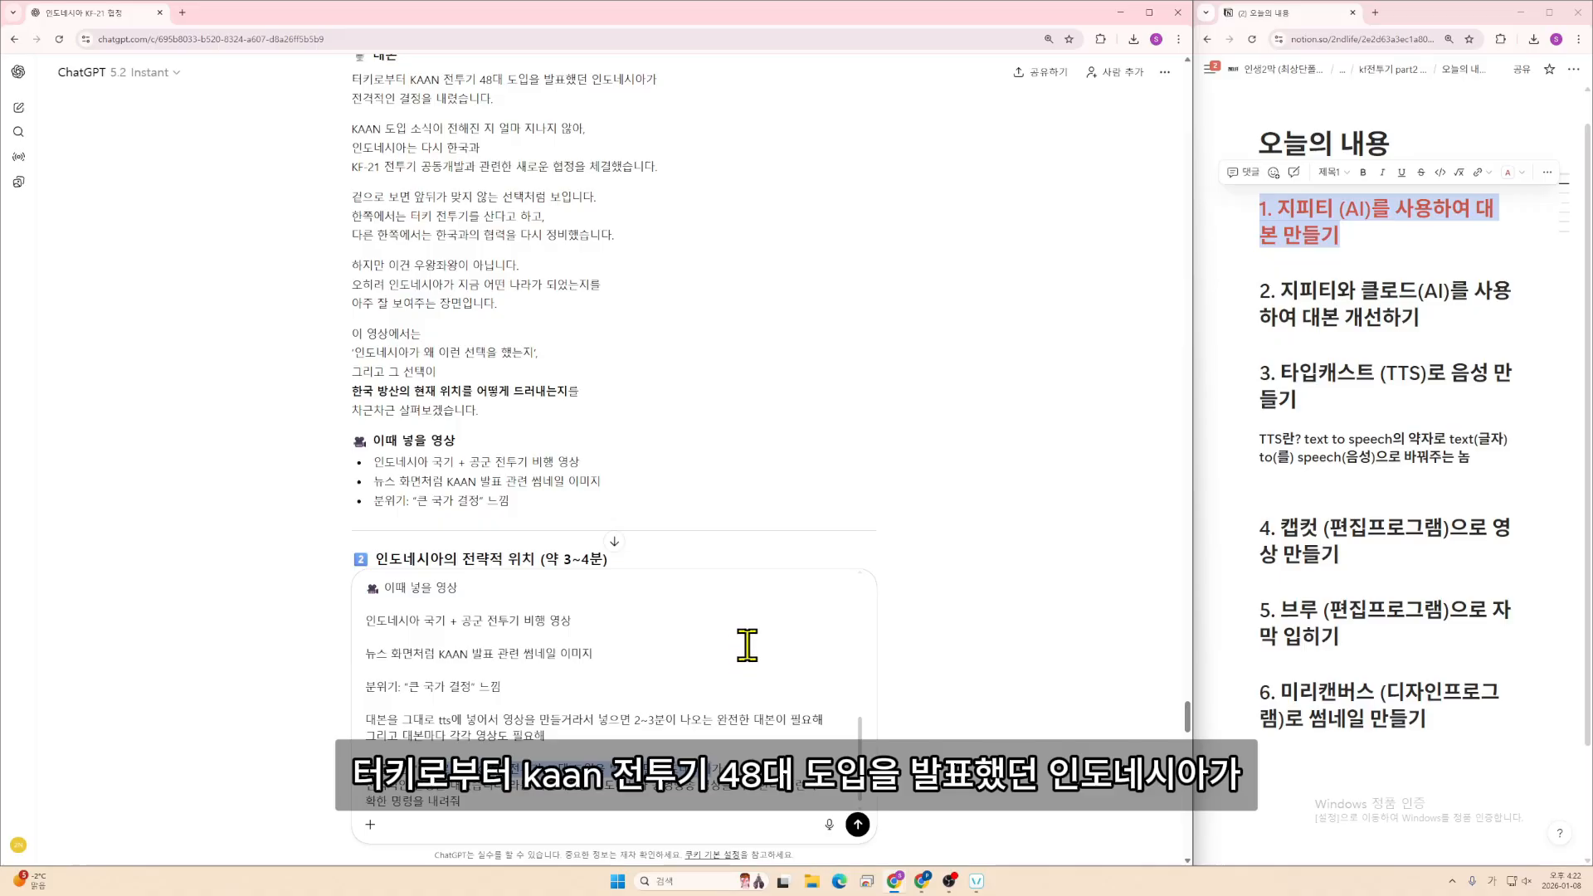
left_click_drag(375, 786, 631, 798)
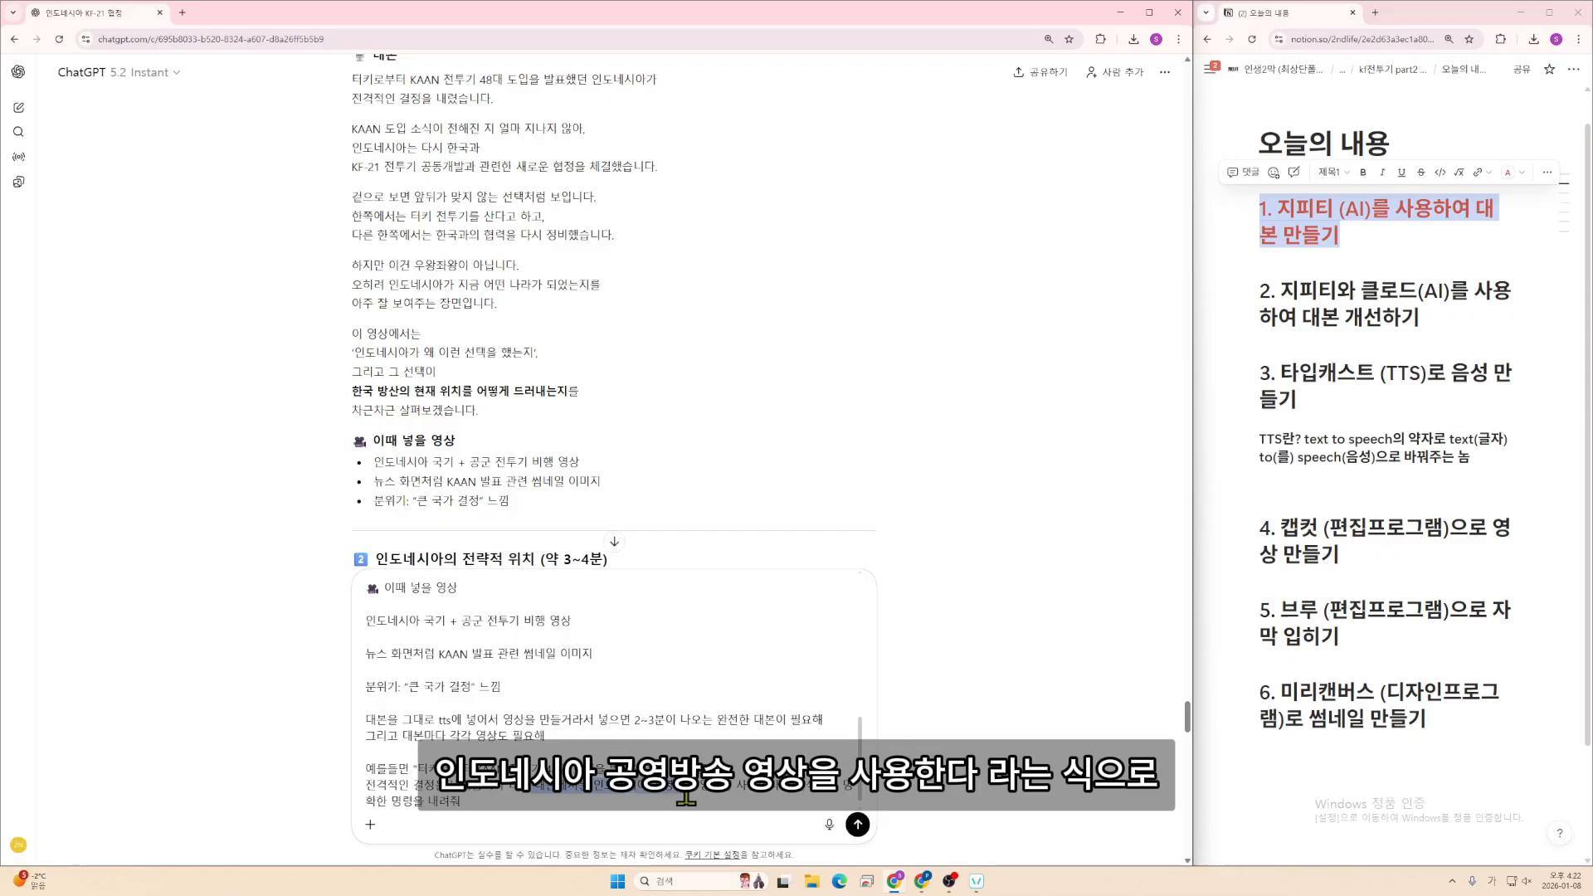
left_click_drag(780, 785, 691, 801)
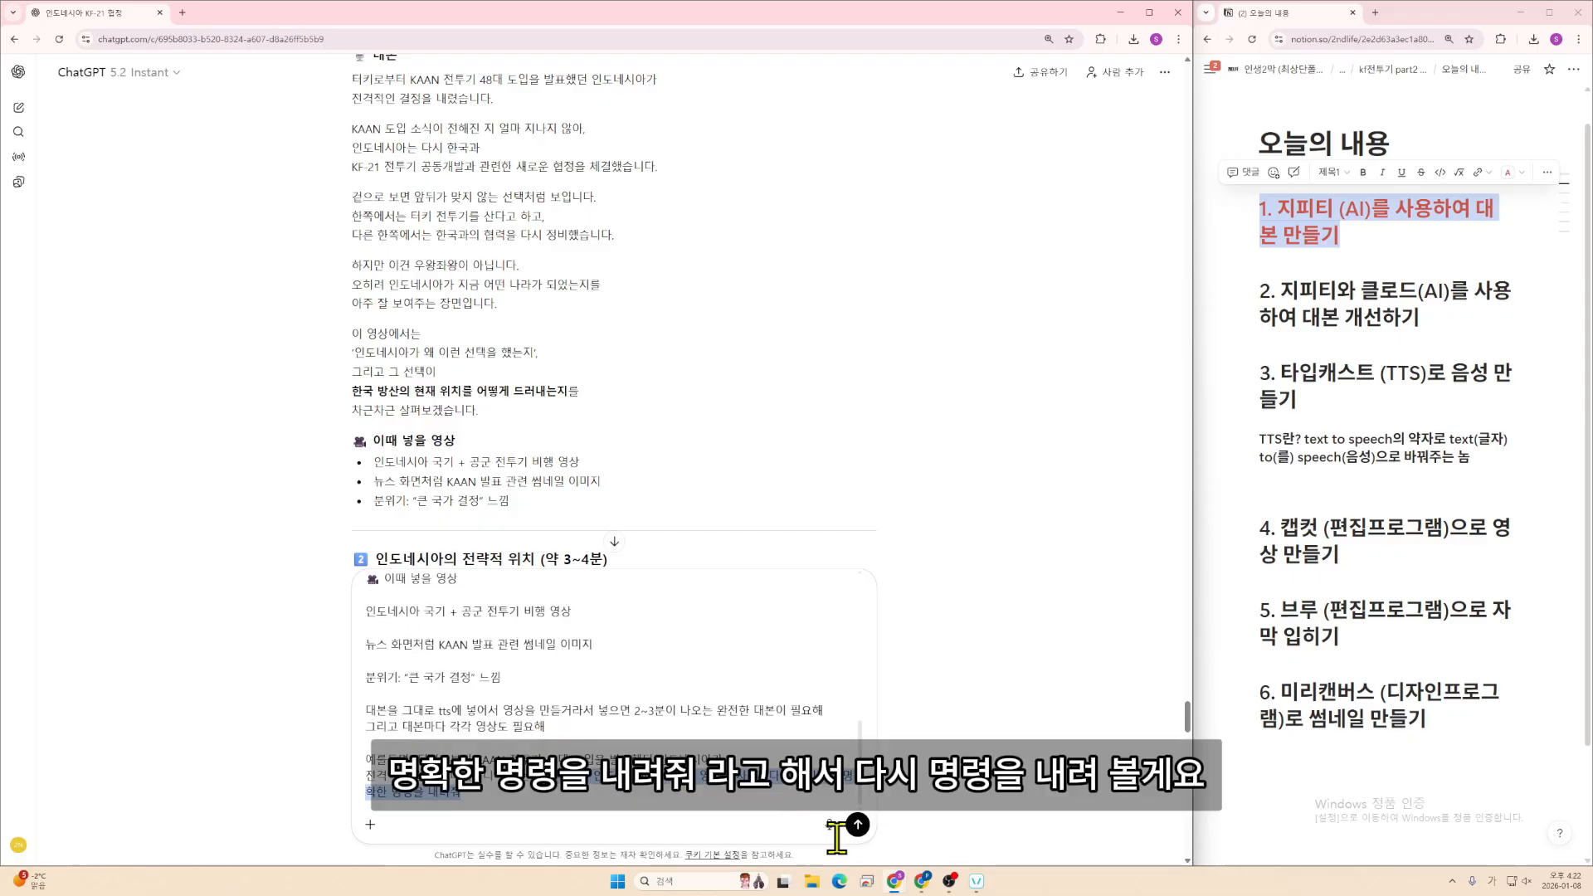
left_click(863, 827)
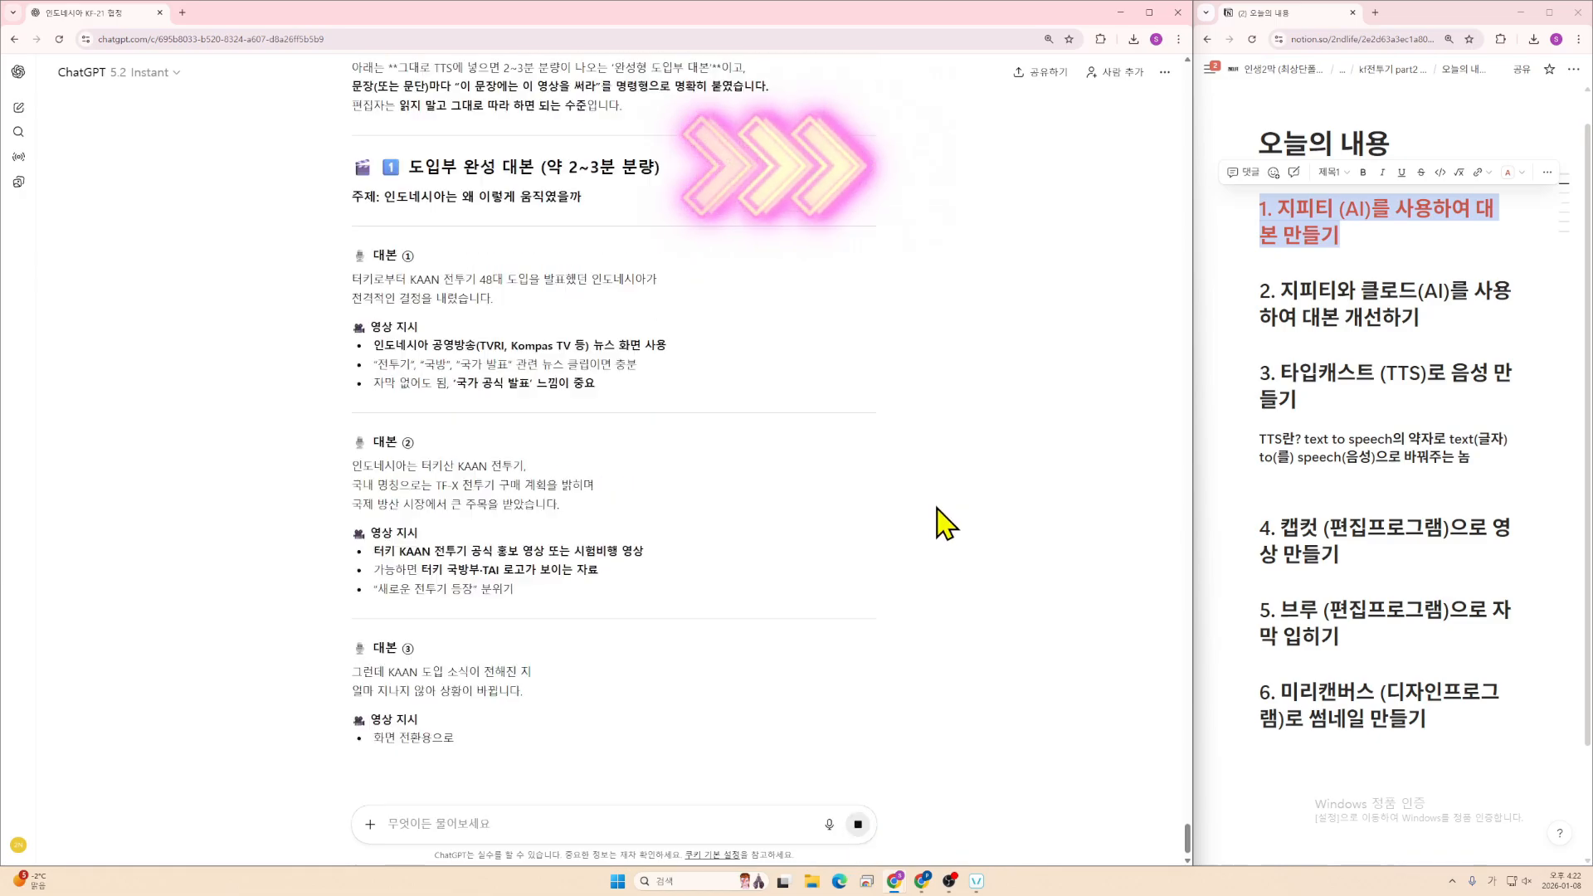
- Look over the new introduction script and send the request "영상 디렉팅 없는 대본만 있는 버전도 만들어줘 그래도 붙여넣어서 사용할거야"
scroll(960, 551, "up", 5)
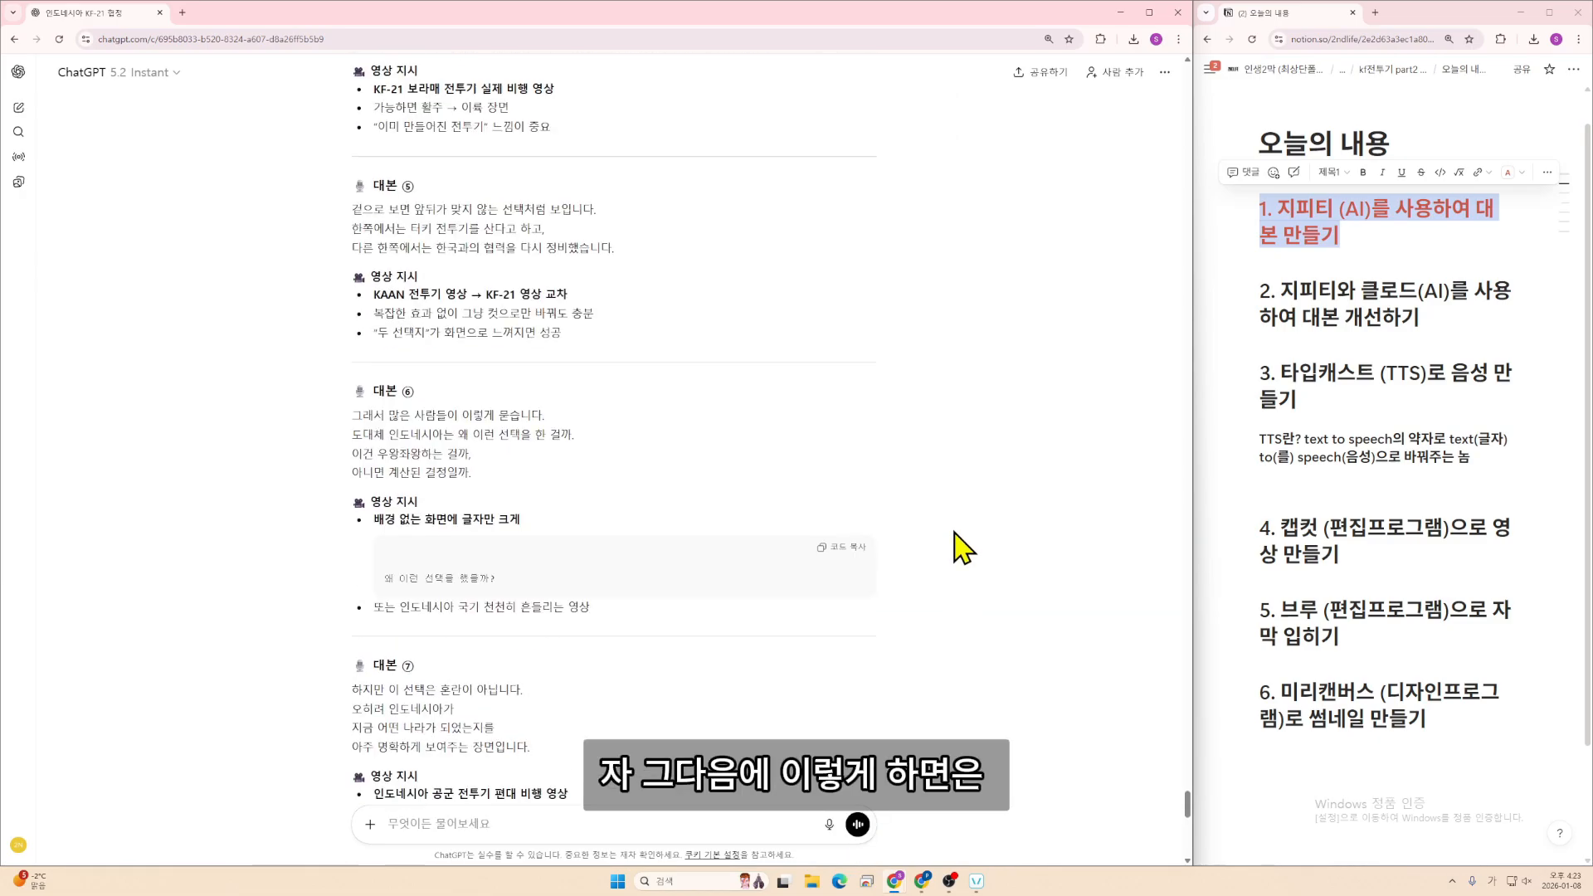
scroll(540, 192, "up", 3)
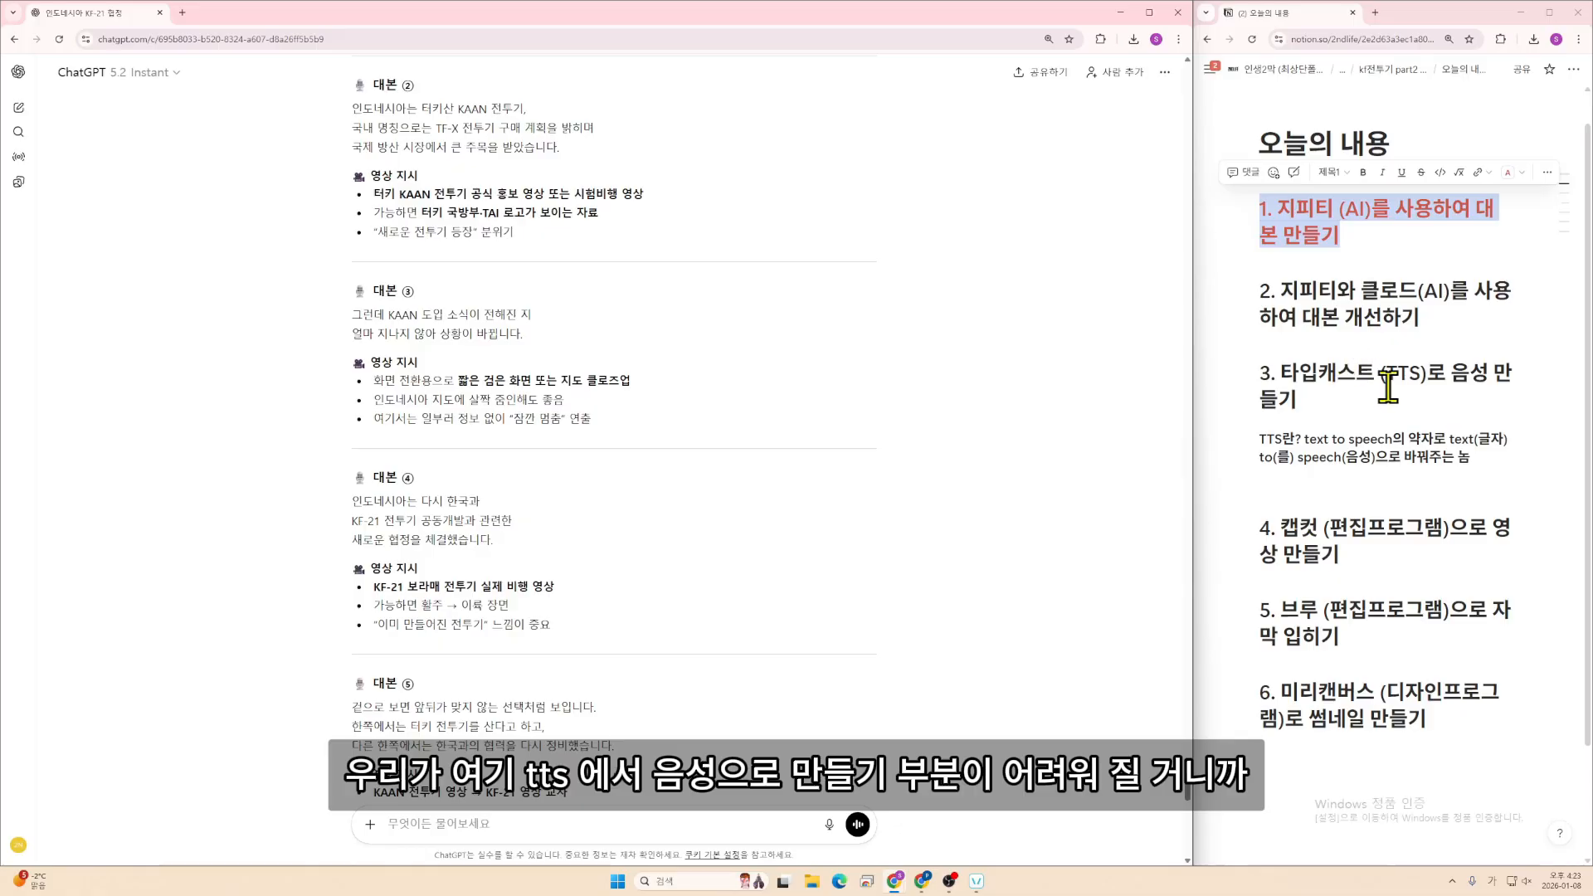
left_click_drag(1388, 387, 1252, 369)
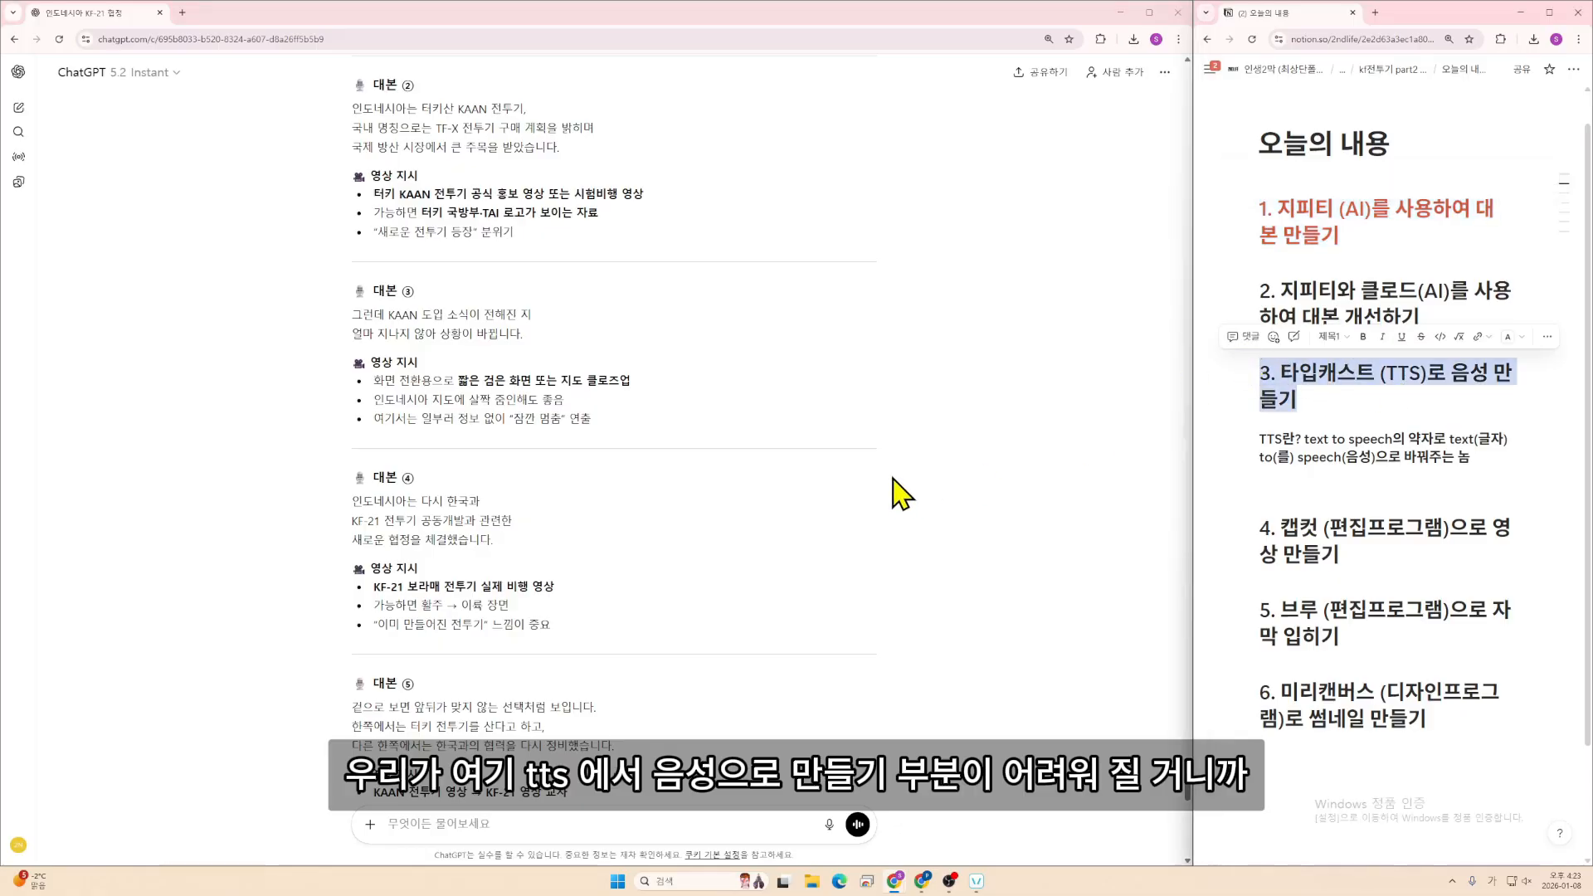
scroll(899, 490, "up", 4)
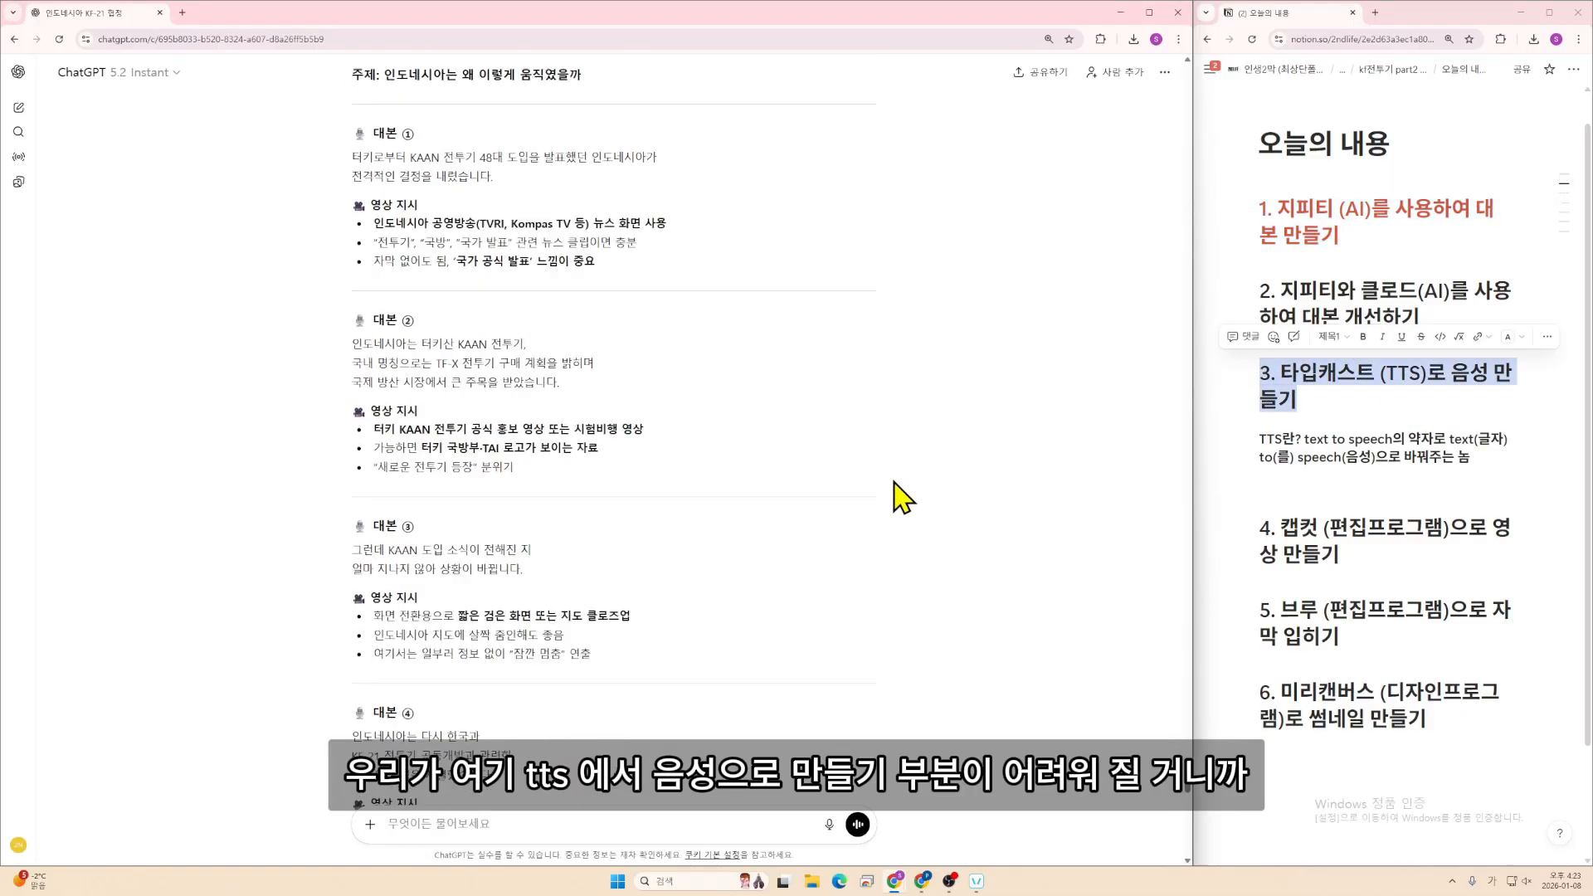
left_click(581, 809)
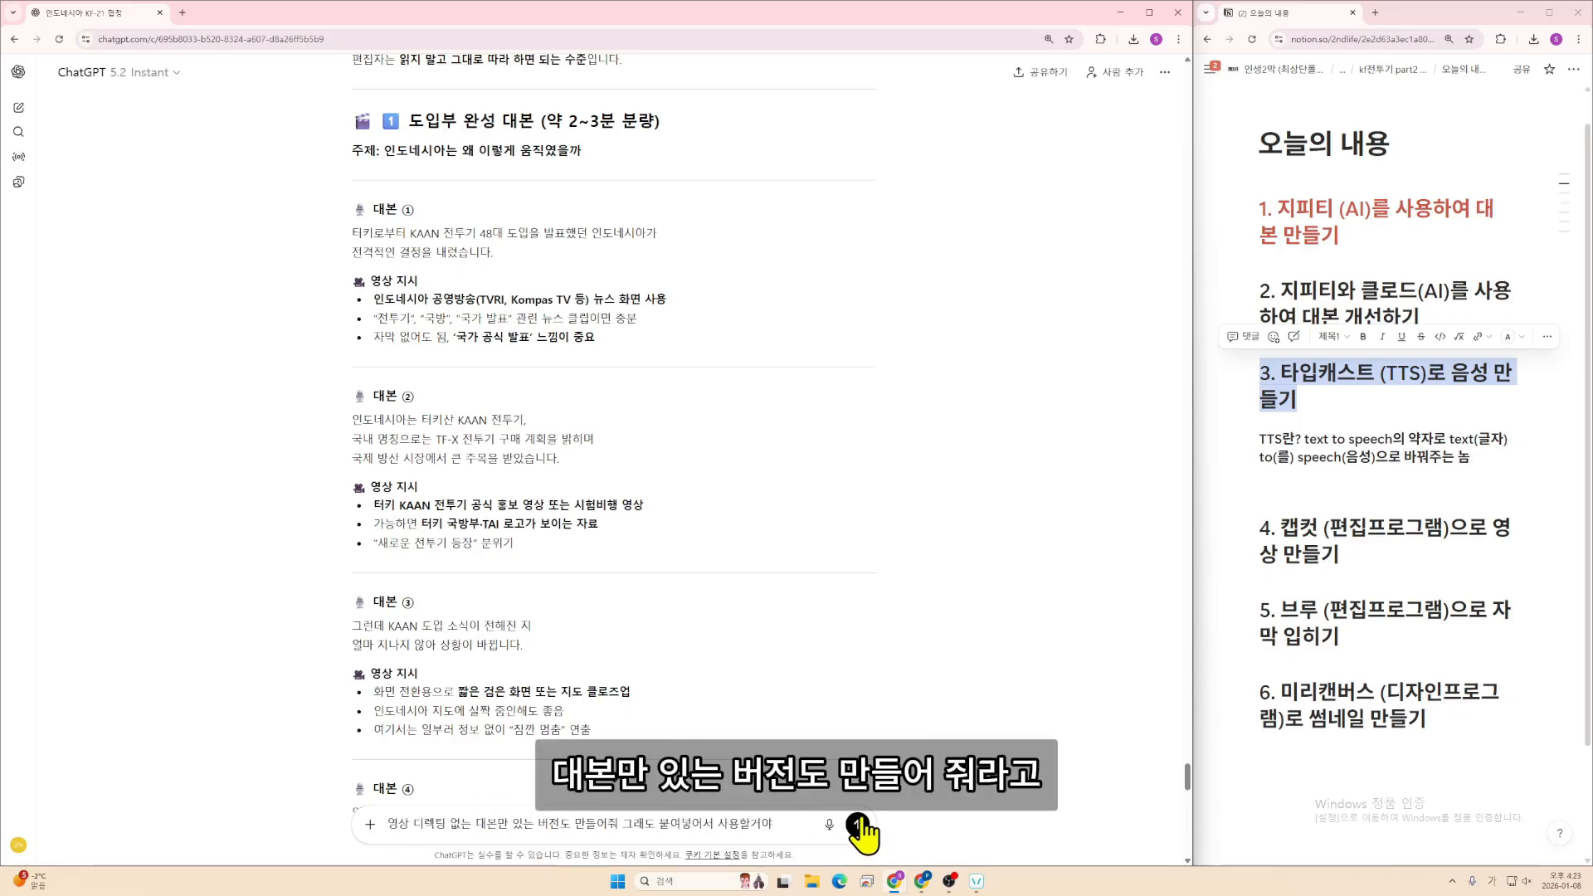
left_click_drag(549, 524, 373, 506)
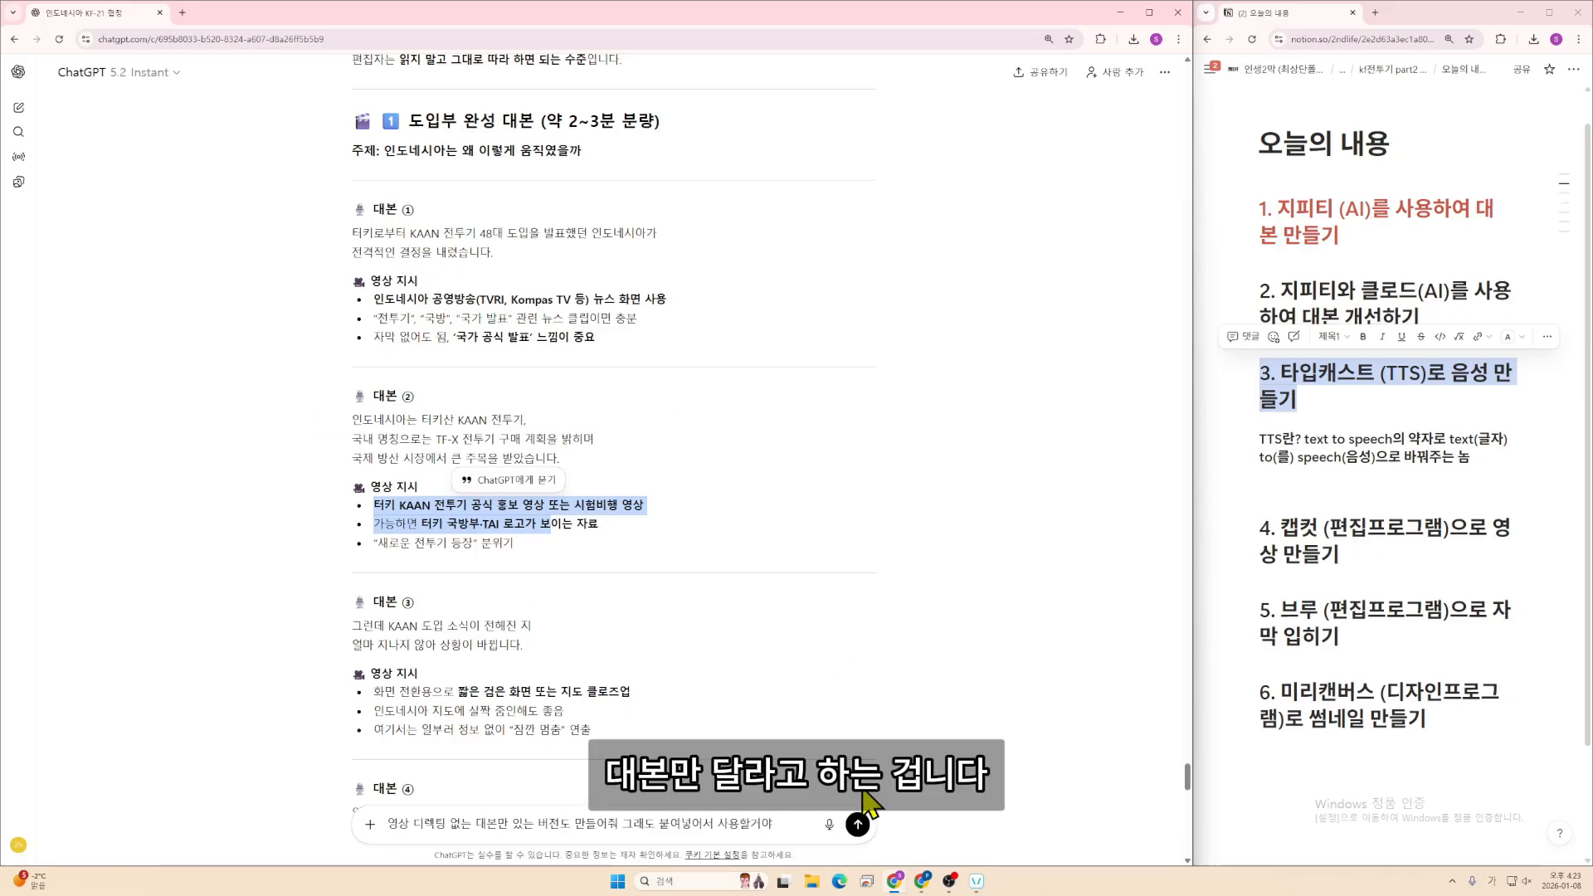
left_click_drag(1365, 411, 1257, 377)
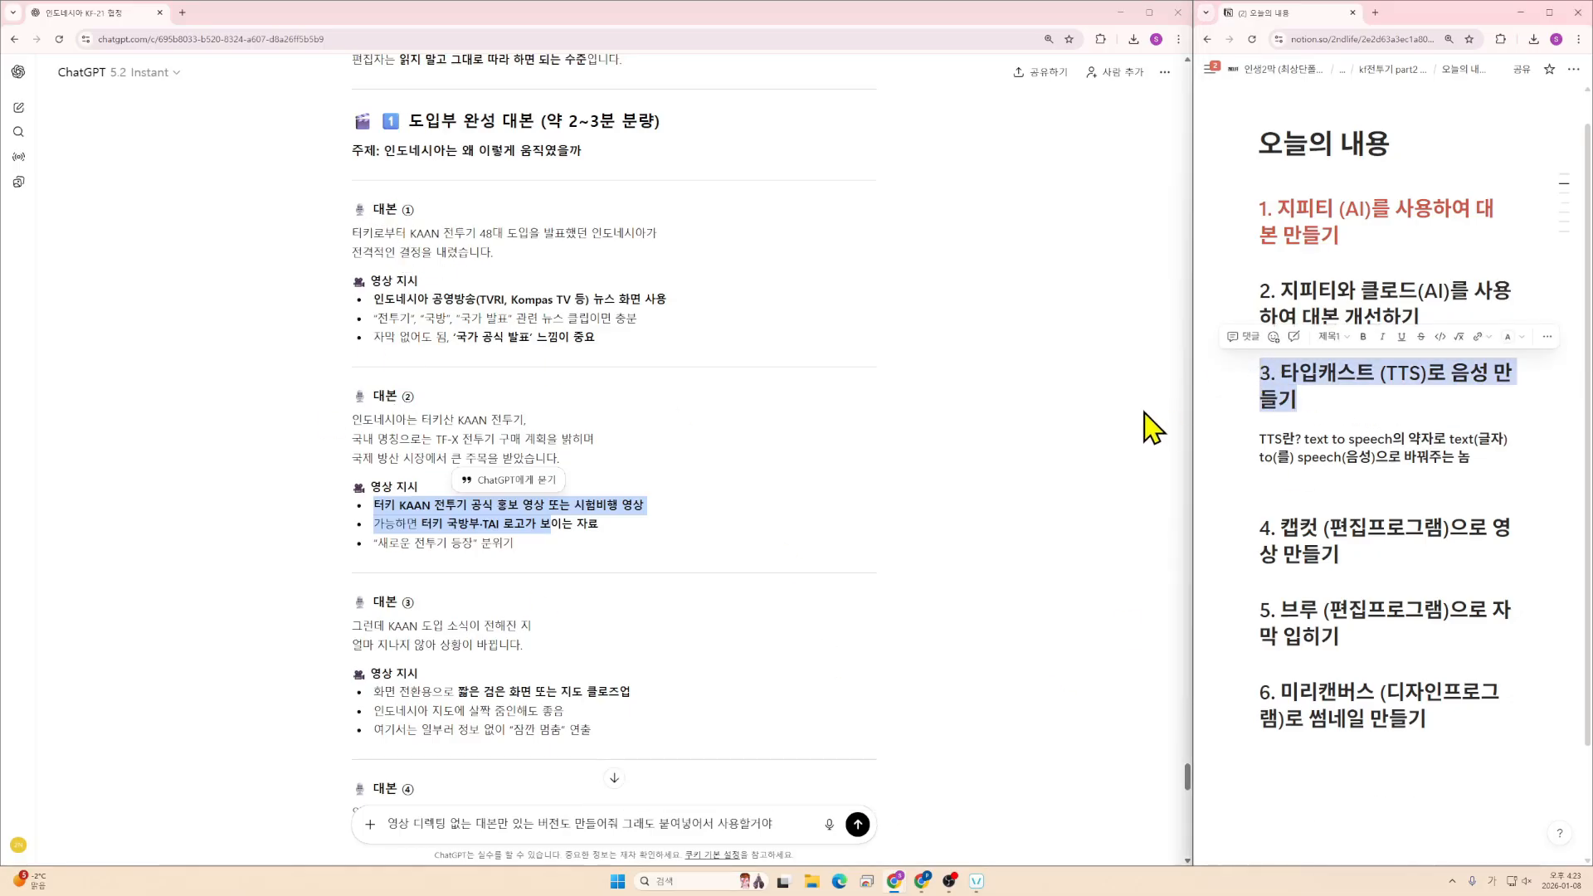
left_click(859, 825)
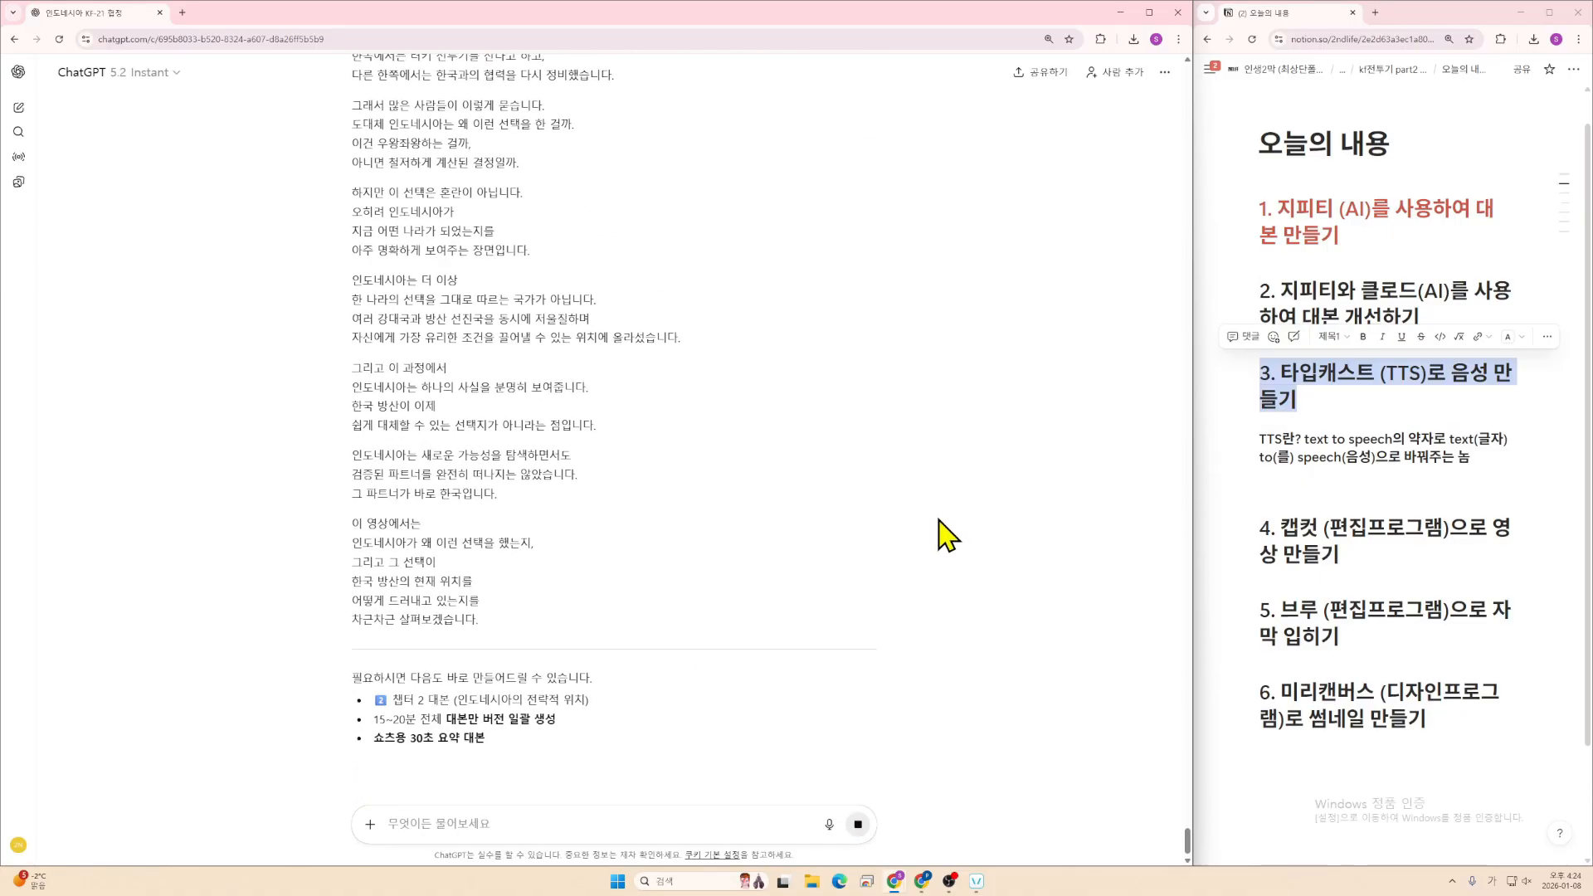
- Go back through the conversation and examine sections 2 and 3 of the full-script reply, on Indonesia's strategic position and the KAAN choice
scroll(889, 531, "up", 7)
scroll(729, 519, "up", 10)
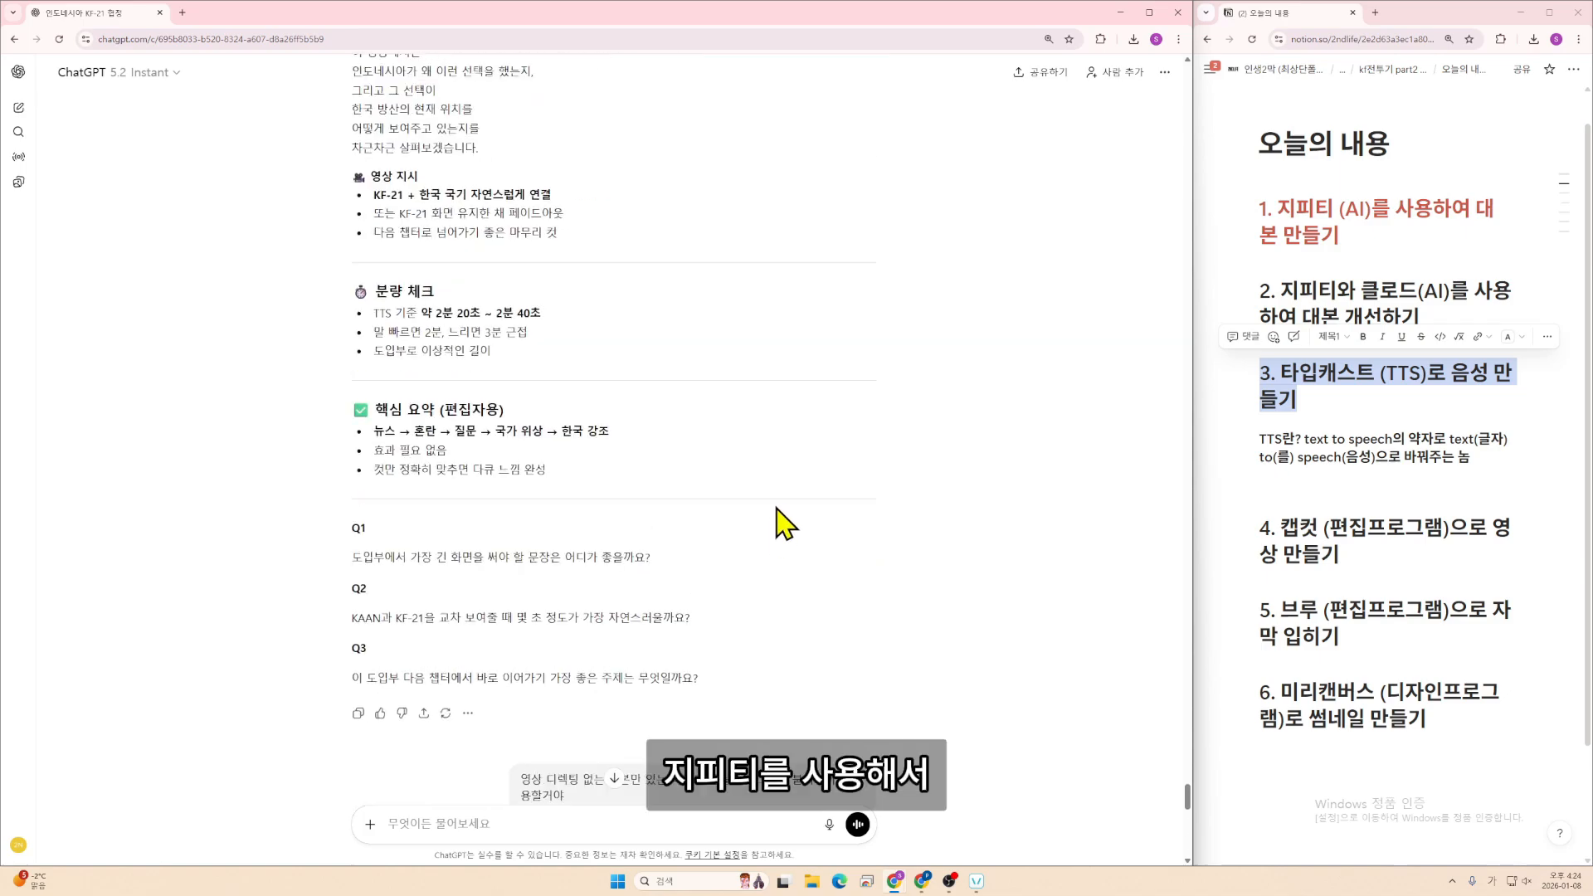
scroll(907, 551, "up", 15)
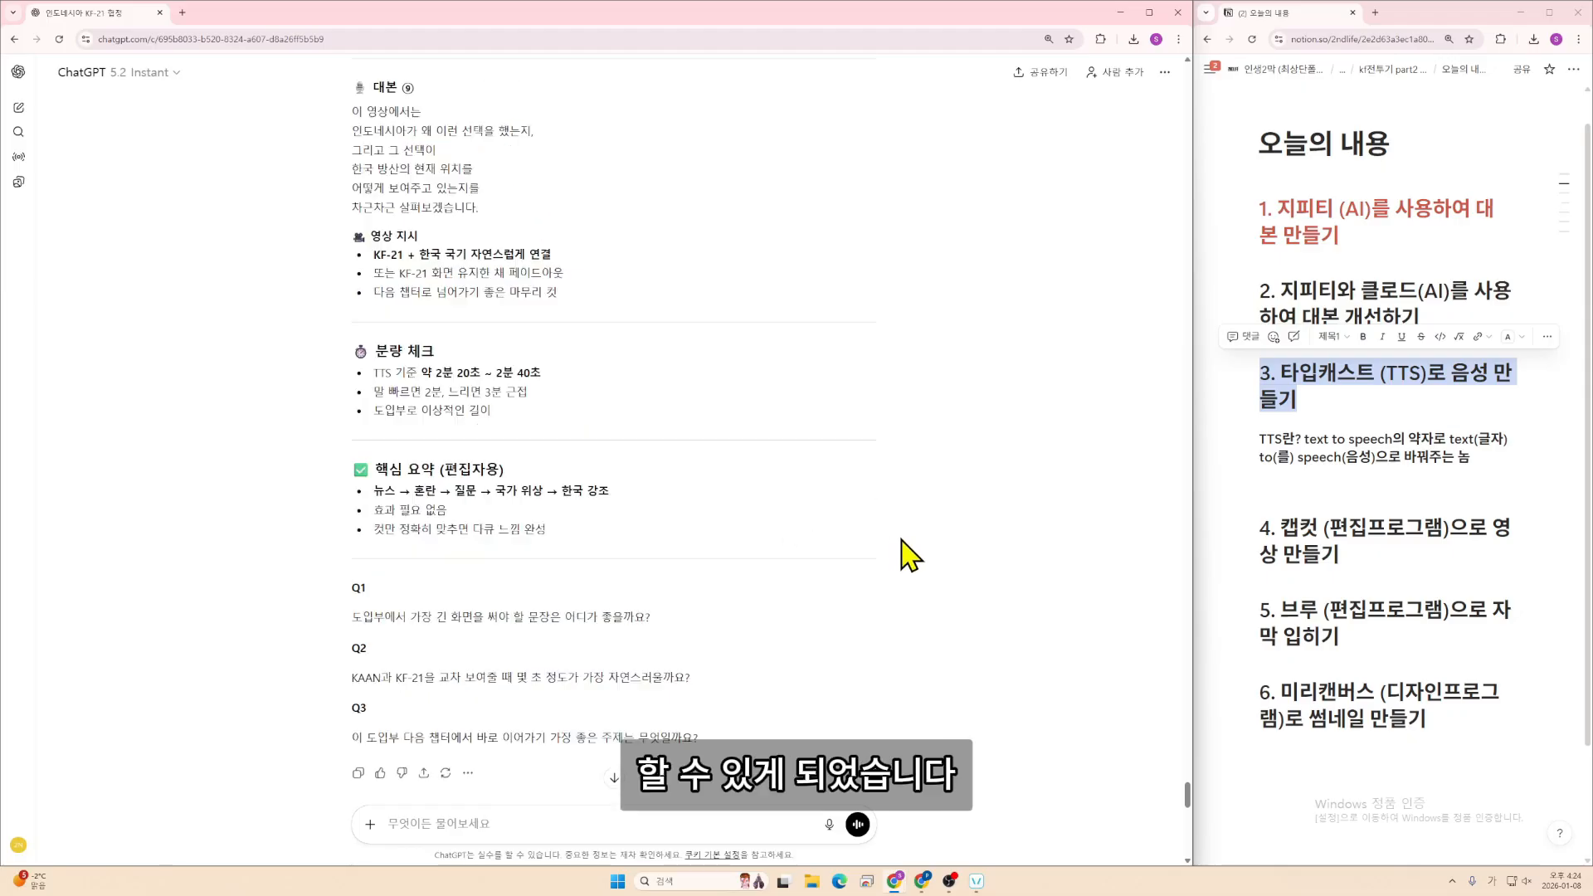
scroll(675, 356, "up", 20)
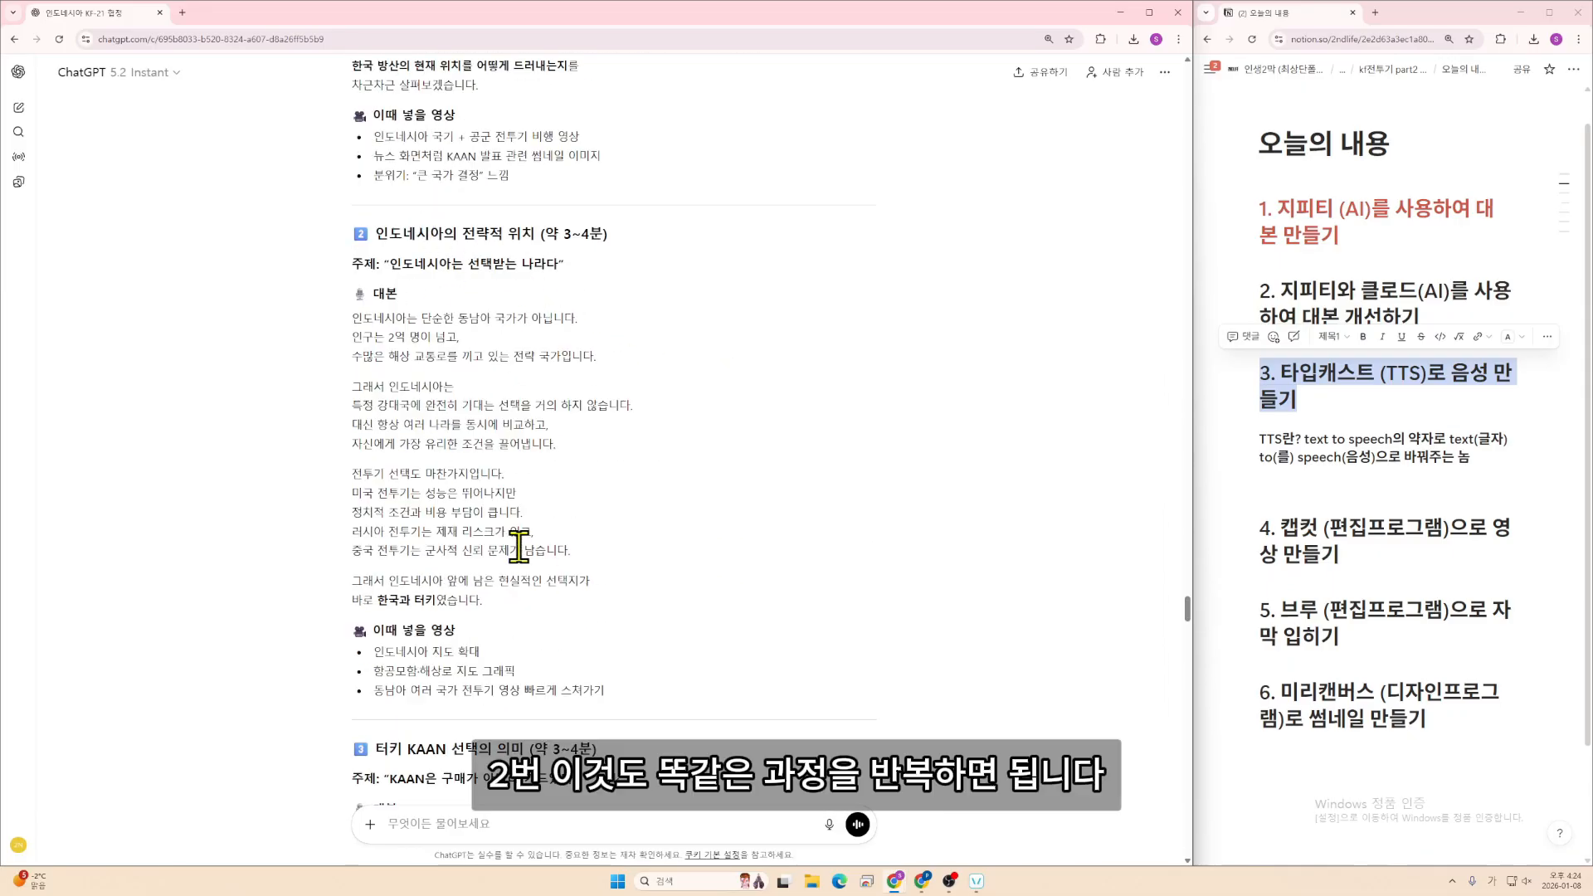
left_click_drag(651, 665, 358, 222)
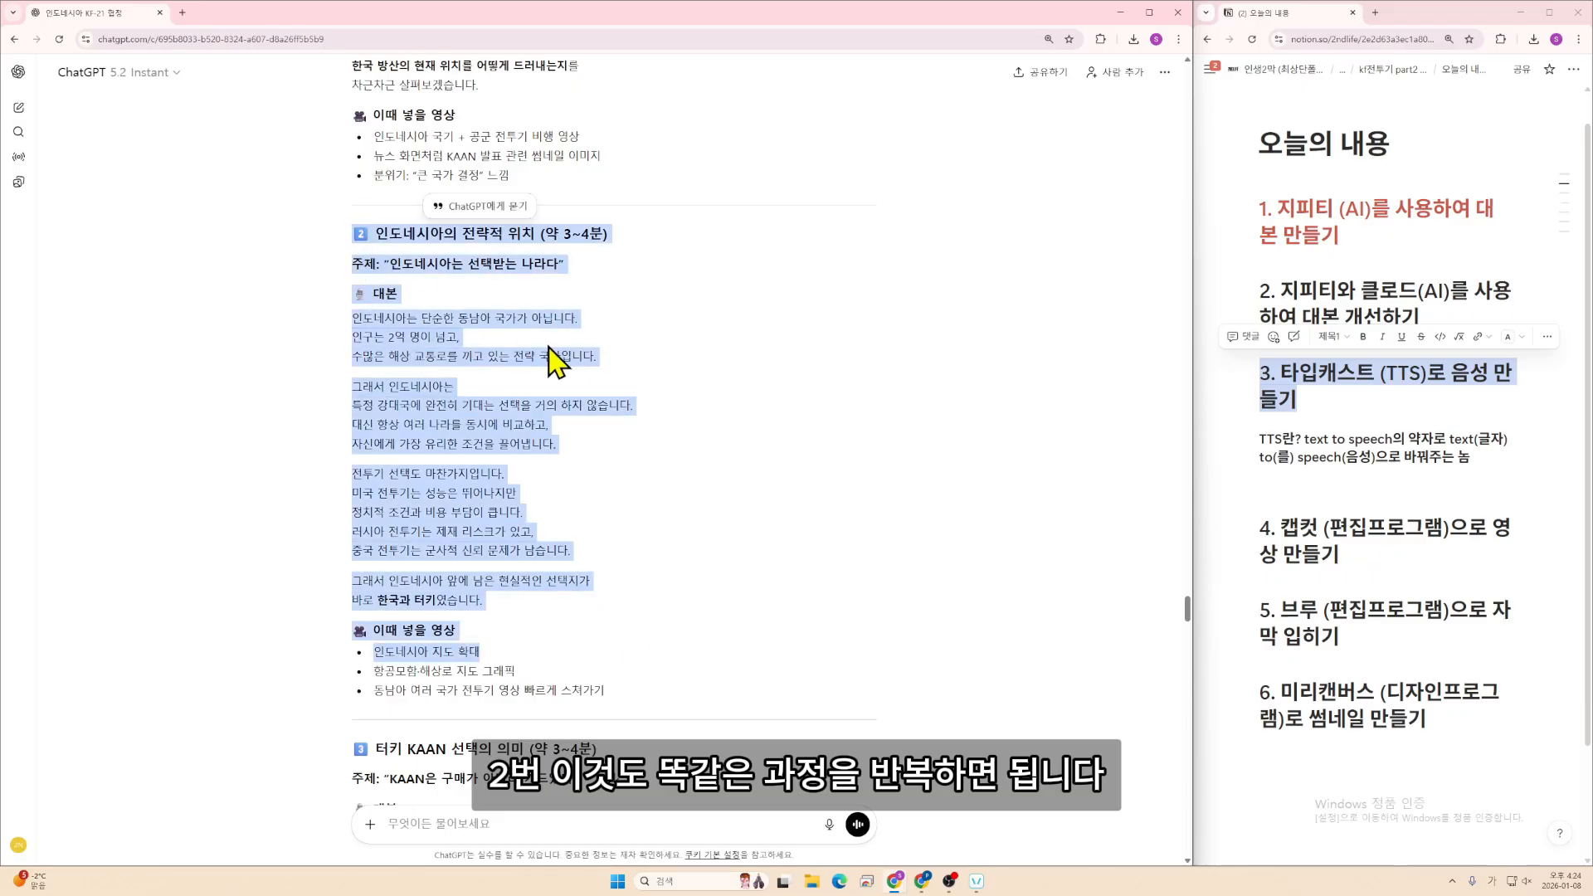
scroll(552, 361, "down", 5)
left_click_drag(631, 685, 404, 375)
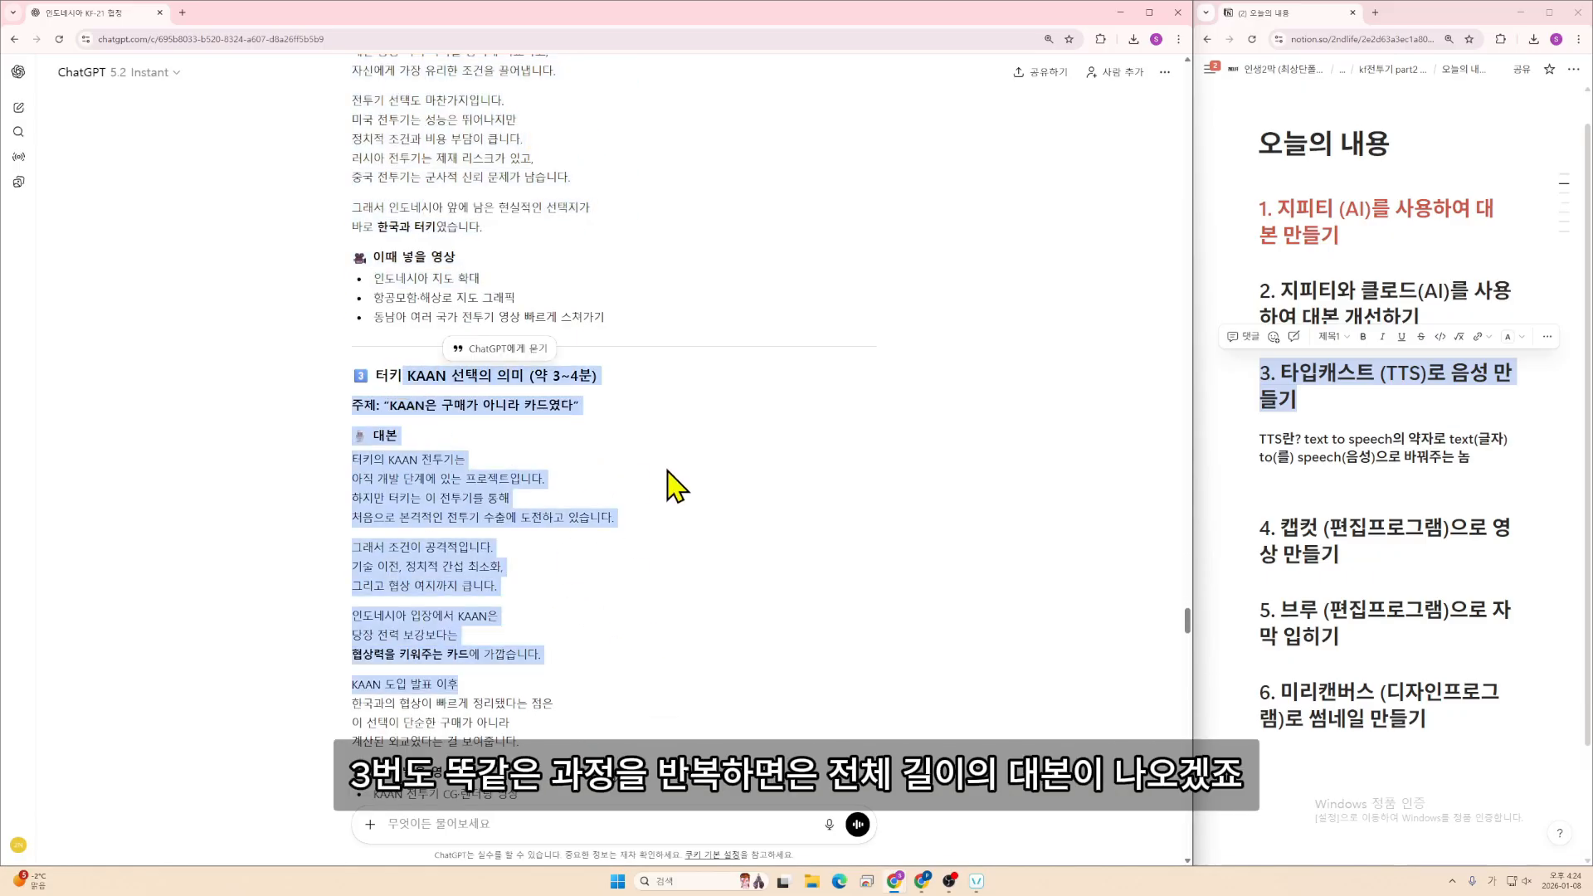
left_click(805, 626)
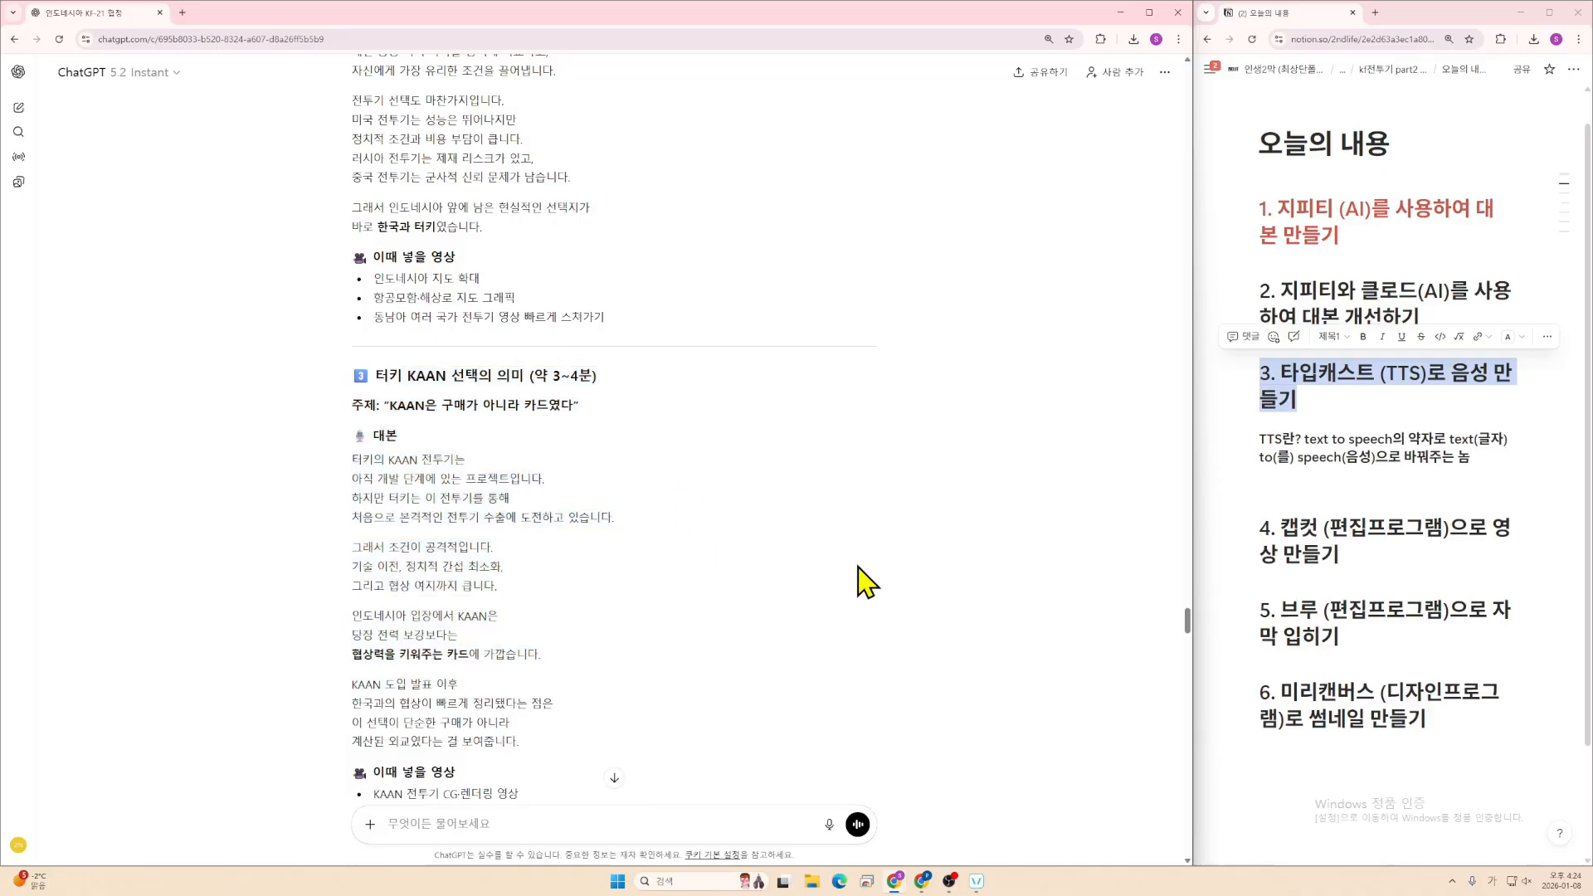
- Switch to the Notion outline and review items 1 and 2, on making and improving scripts with GPT and Claude
left_click(1382, 242)
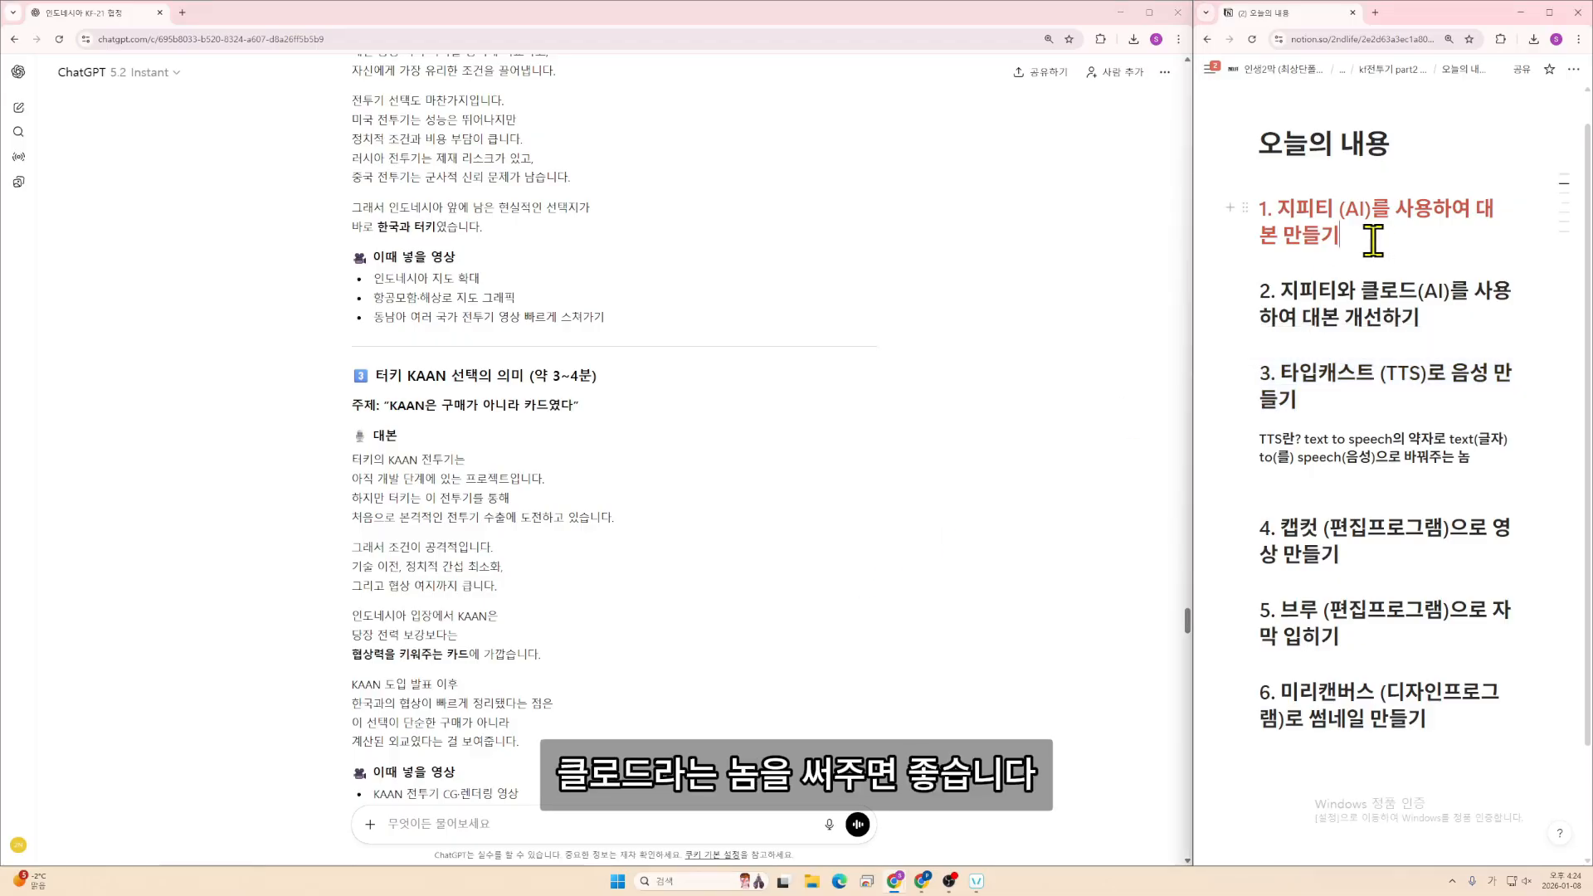
left_click_drag(1380, 286, 1444, 284)
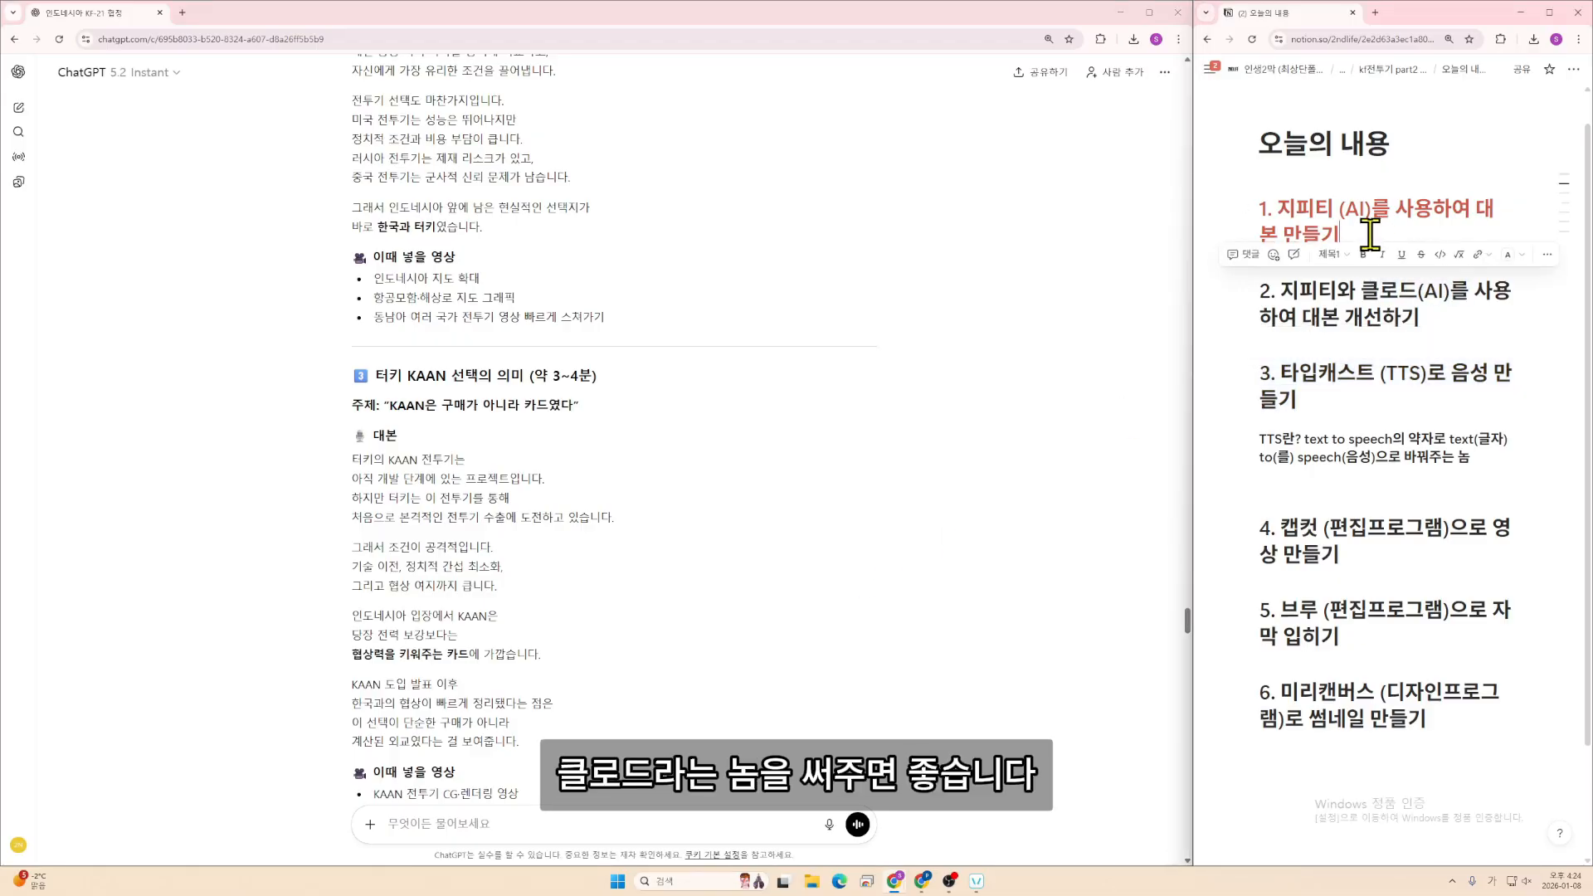
left_click_drag(1369, 224, 1263, 207)
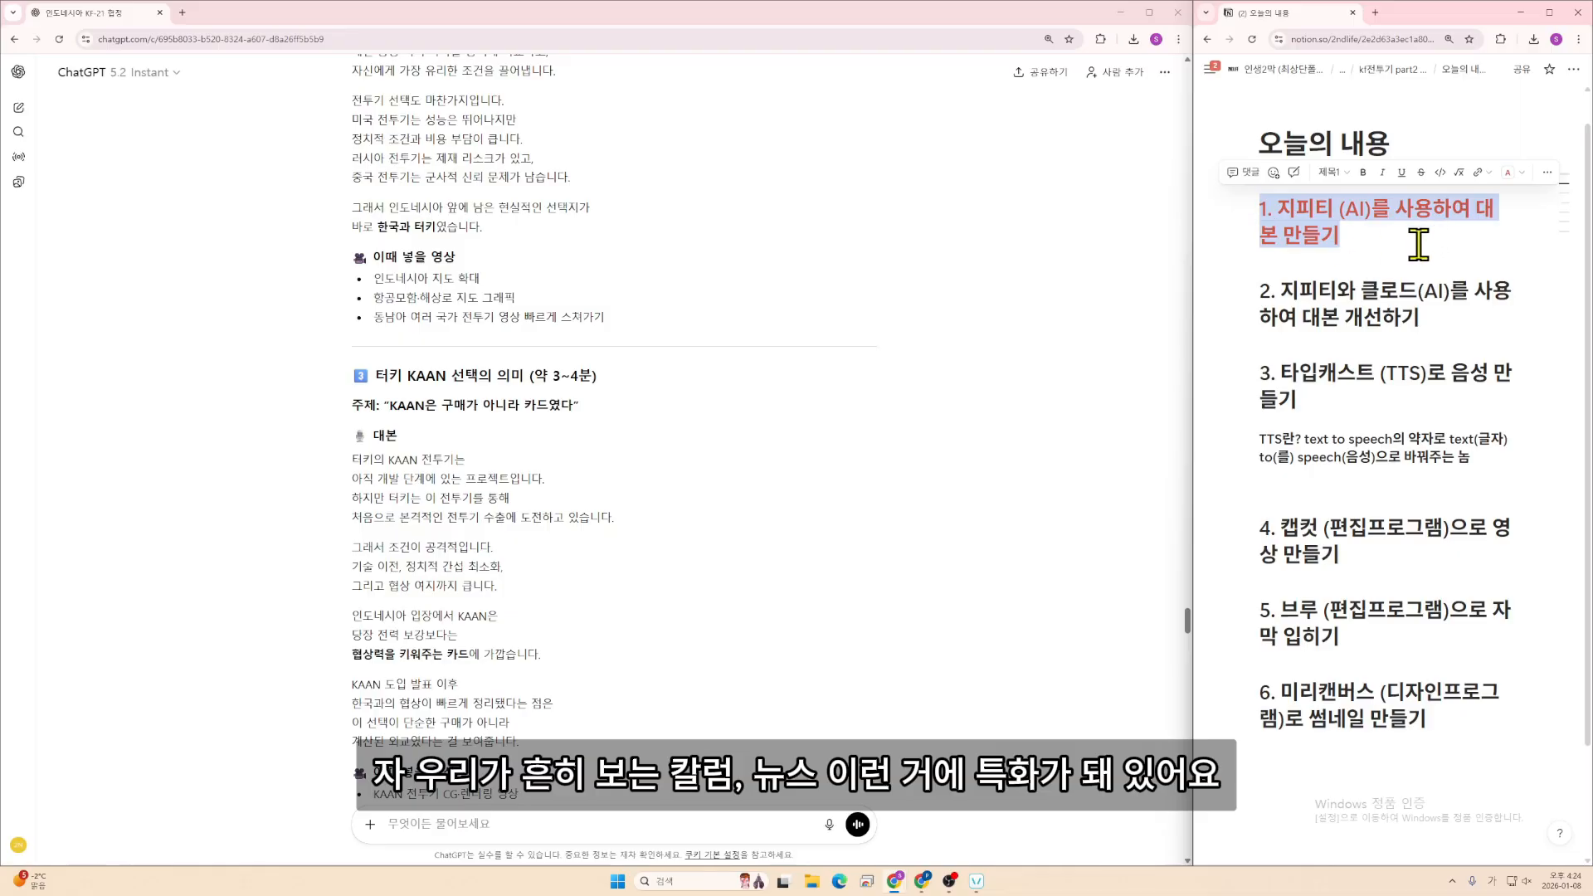
- Color outline item 2 in Notion red and put the script-only introduction into a Claude message with a news-style rewrite request
left_click_drag(1420, 318, 1267, 295)
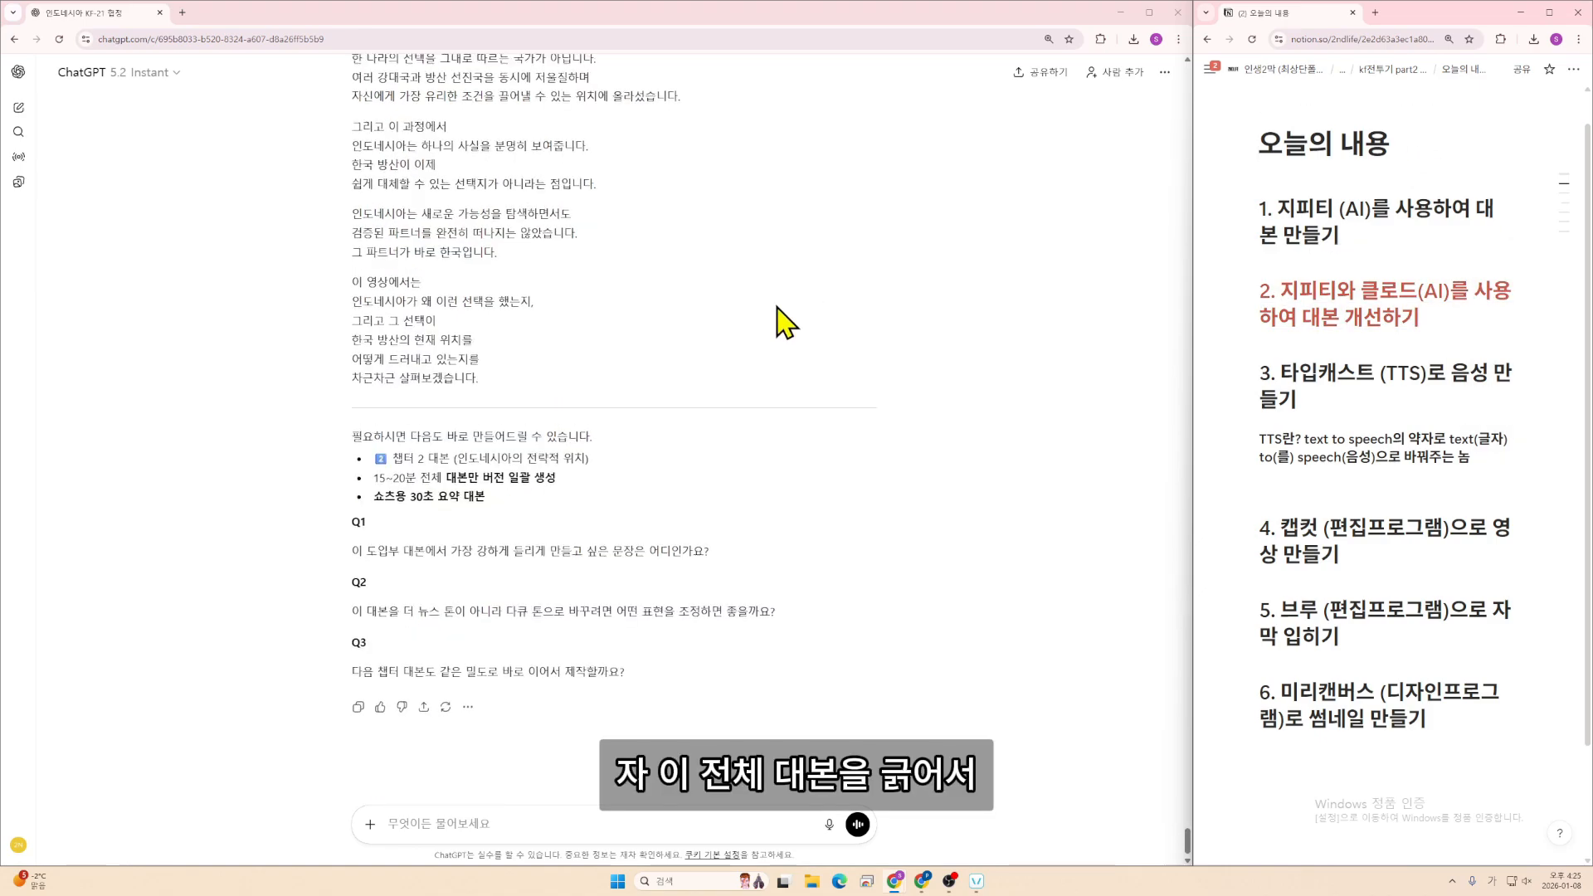
left_click_drag(544, 509, 355, 249)
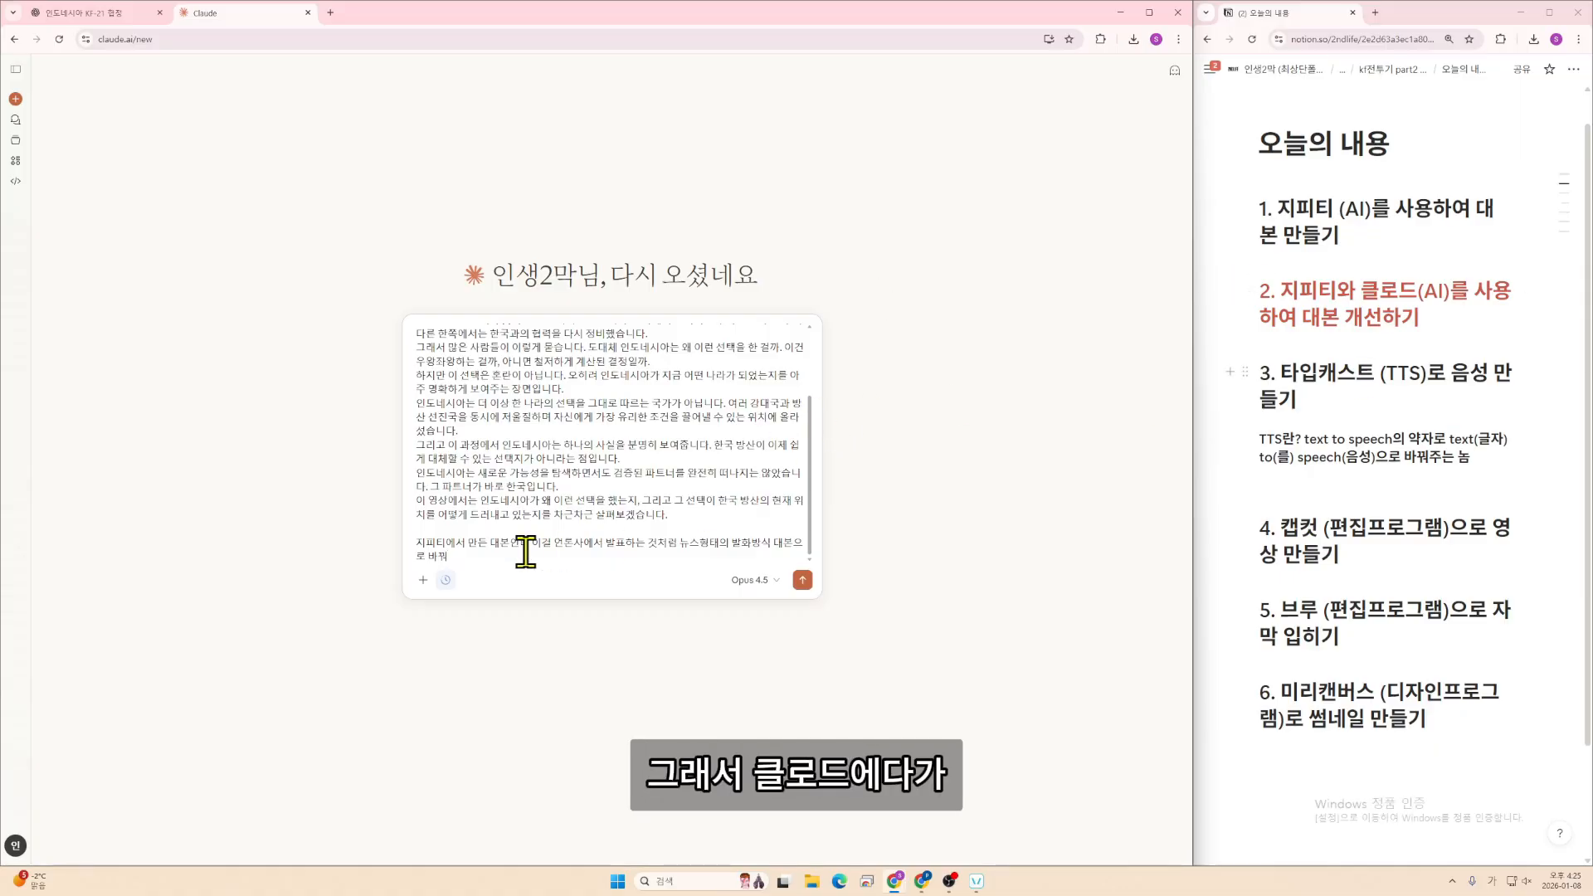
- Send the Claude request and record "지피티에서 만든 대본인데 이걸 언론사에서 발표하는 것처럼 뉴스형태의 발화방식 대본으로 바꿔줘" under item 2 in Notion
left_click_drag(477, 559, 402, 540)
left_click(359, 562)
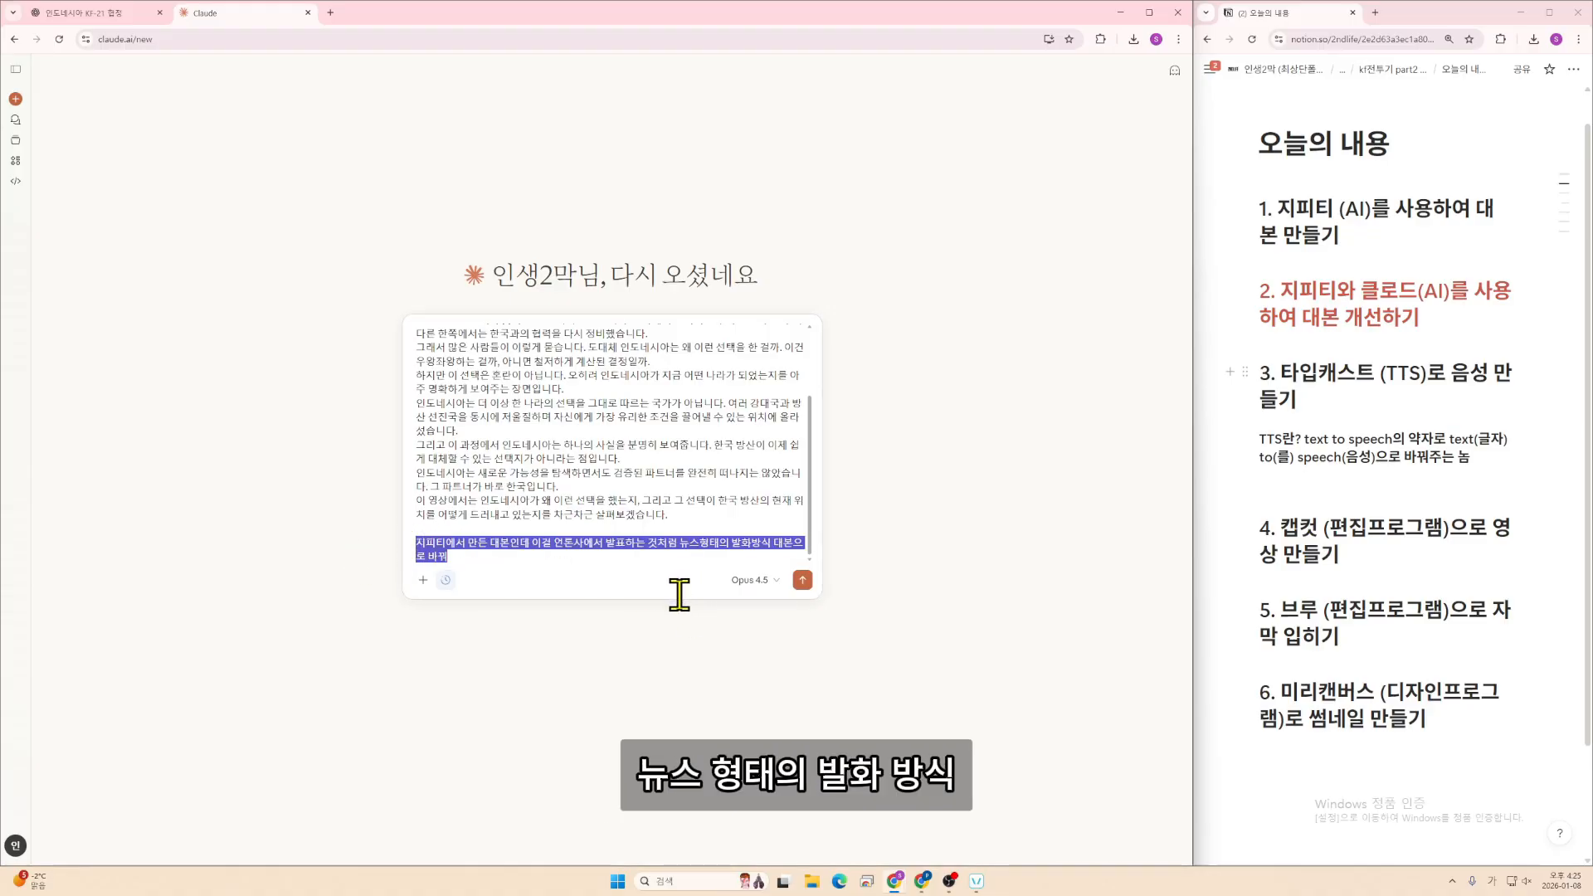
left_click(1417, 353)
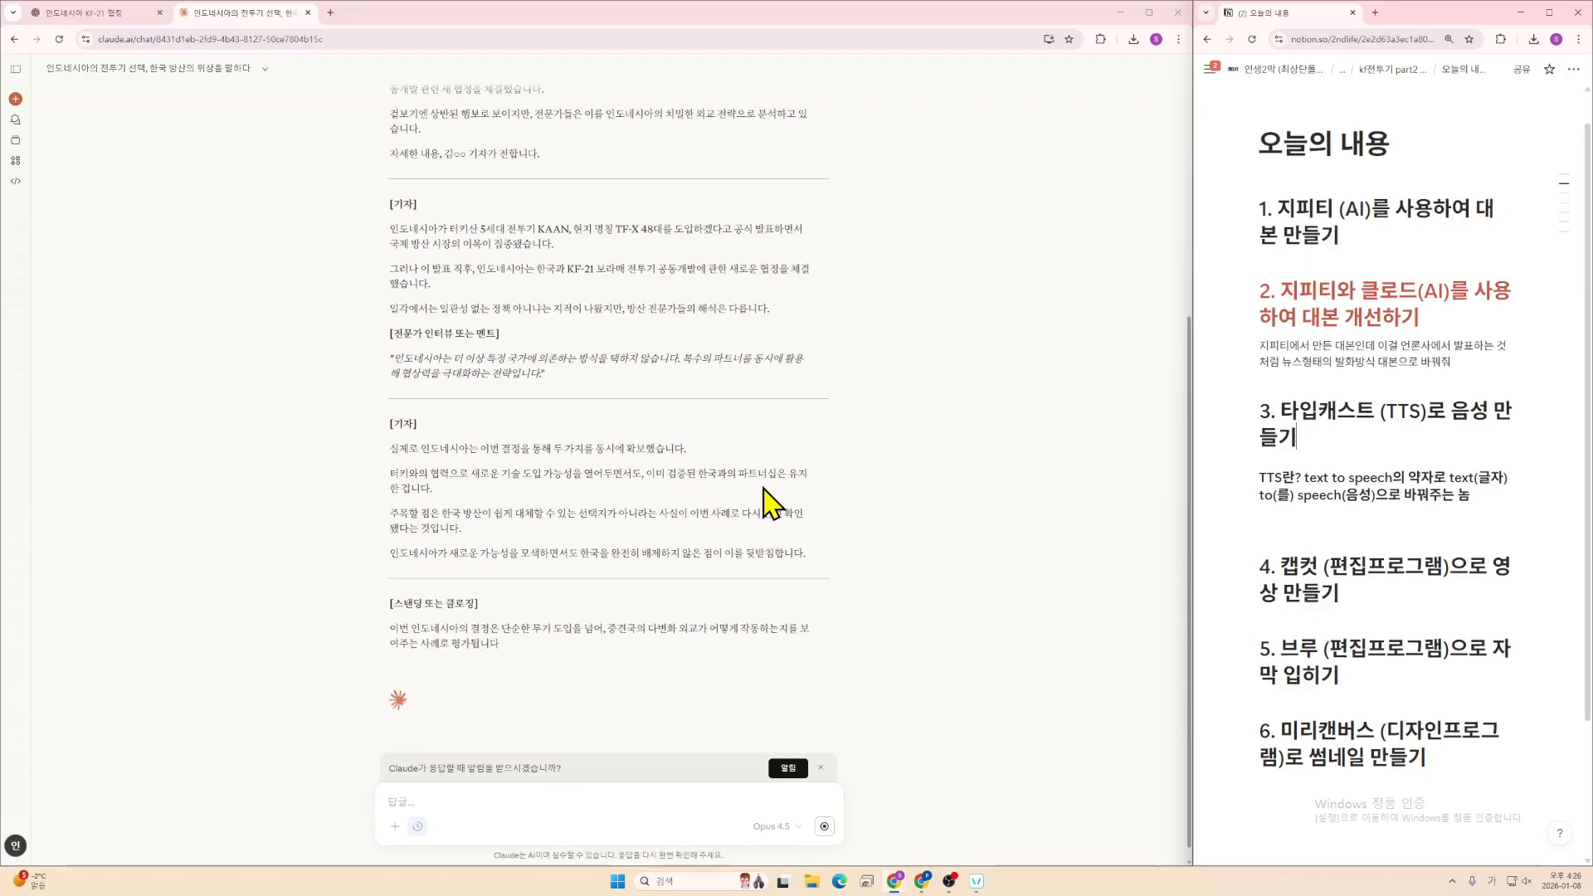
- Check Claude's anchor-and-reporter script and send the request "리포트 형식이 아니라 앵커가 혼자 말하는 방식으로 발화버전을 변경해줘"
scroll(797, 539, "up", 3)
type("뭐")
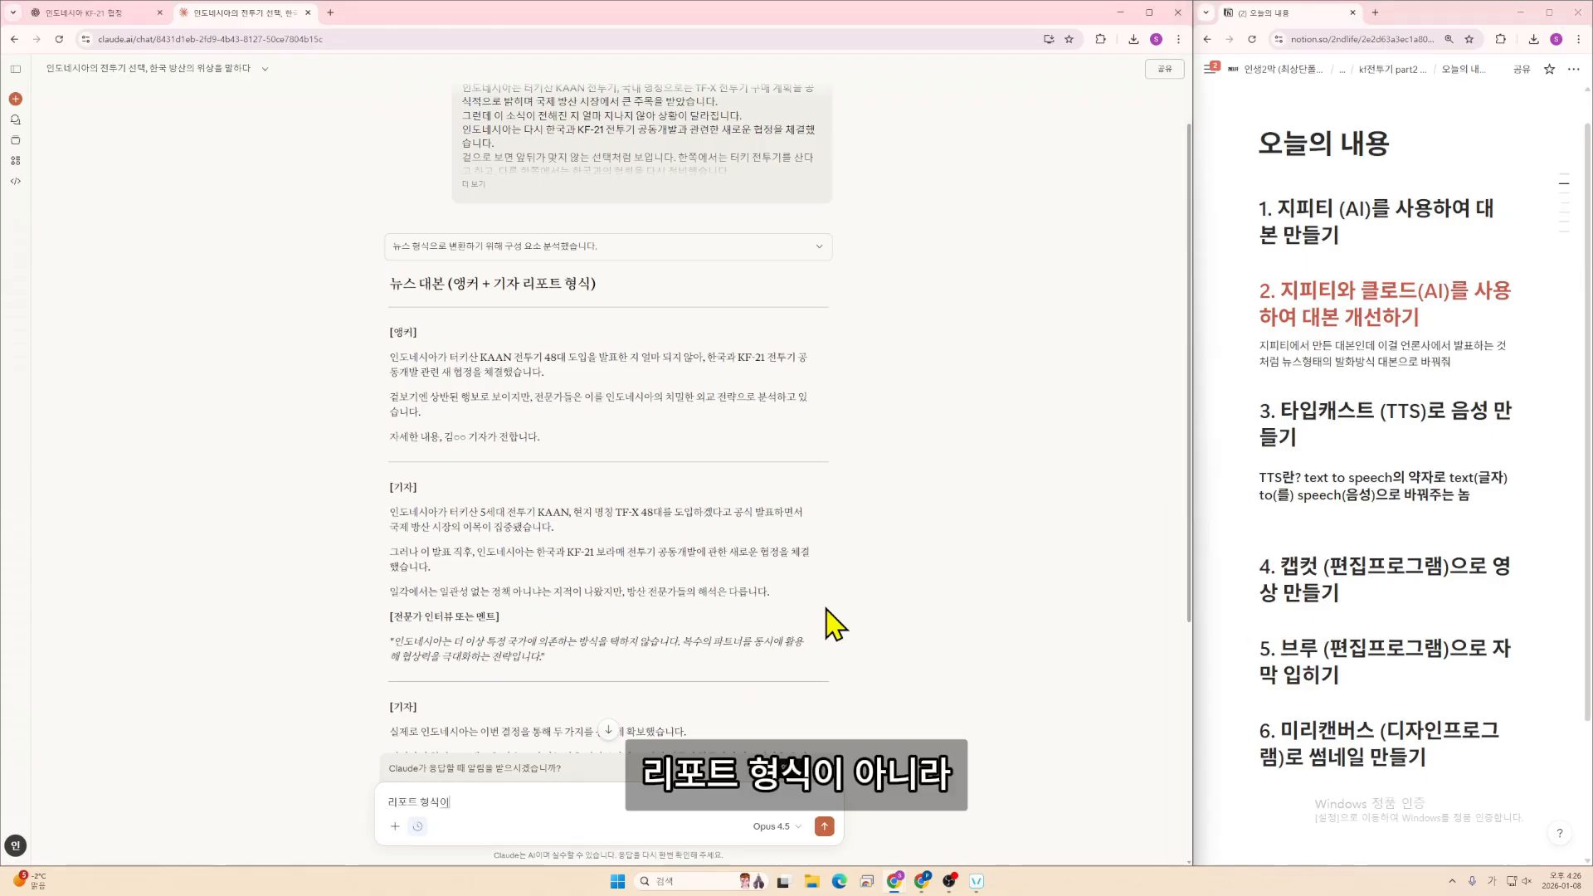
type("포트 형식이 아니라")
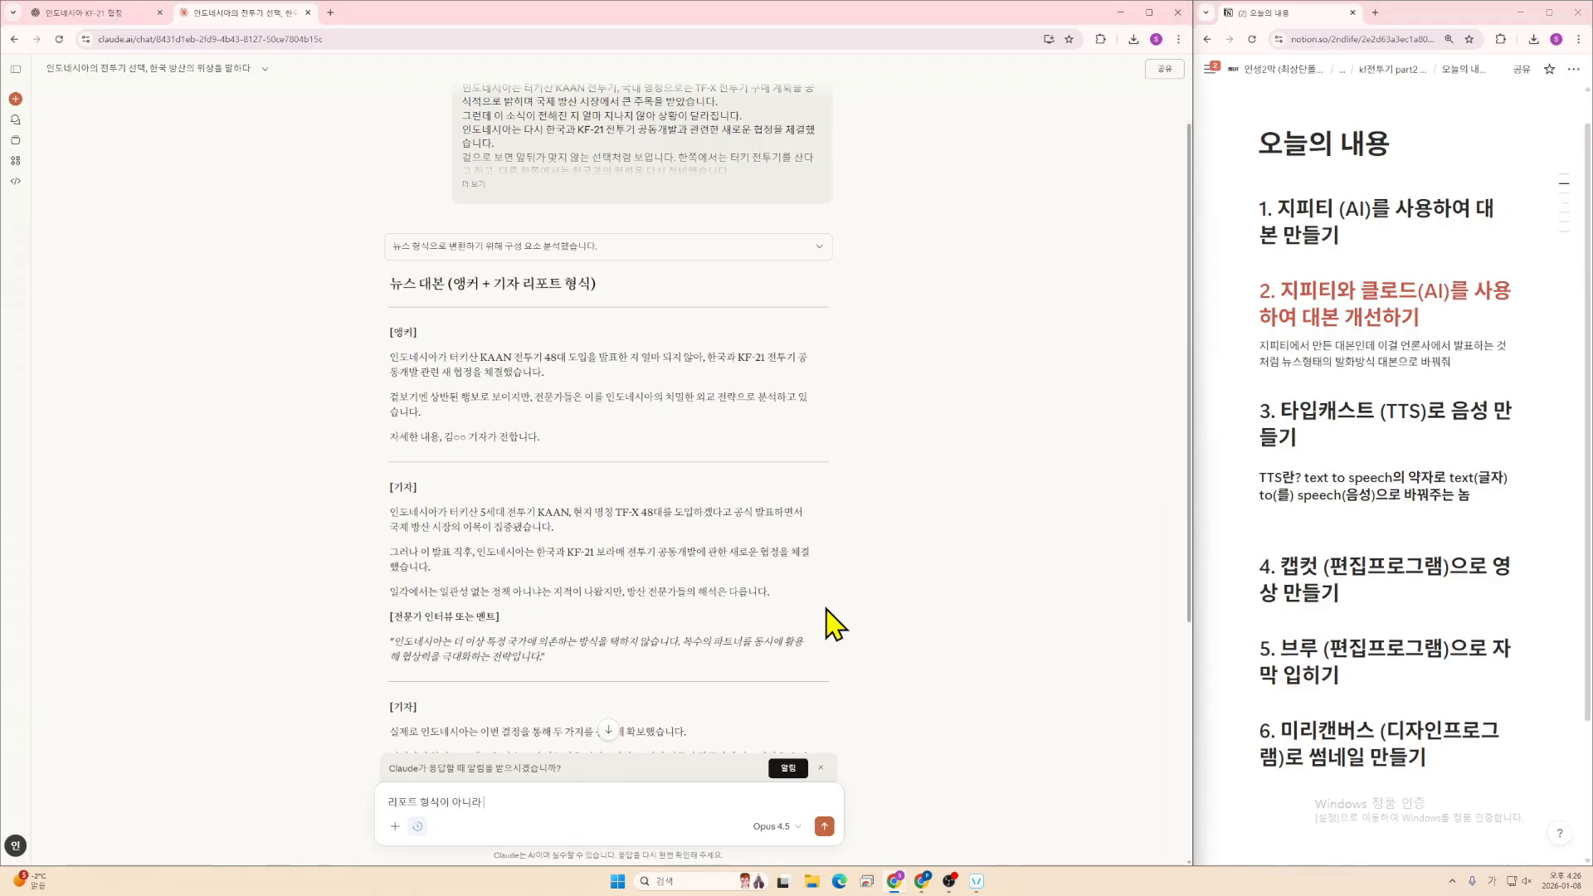
type(" 앵커가 혼자 말하는 방식으로 발화")
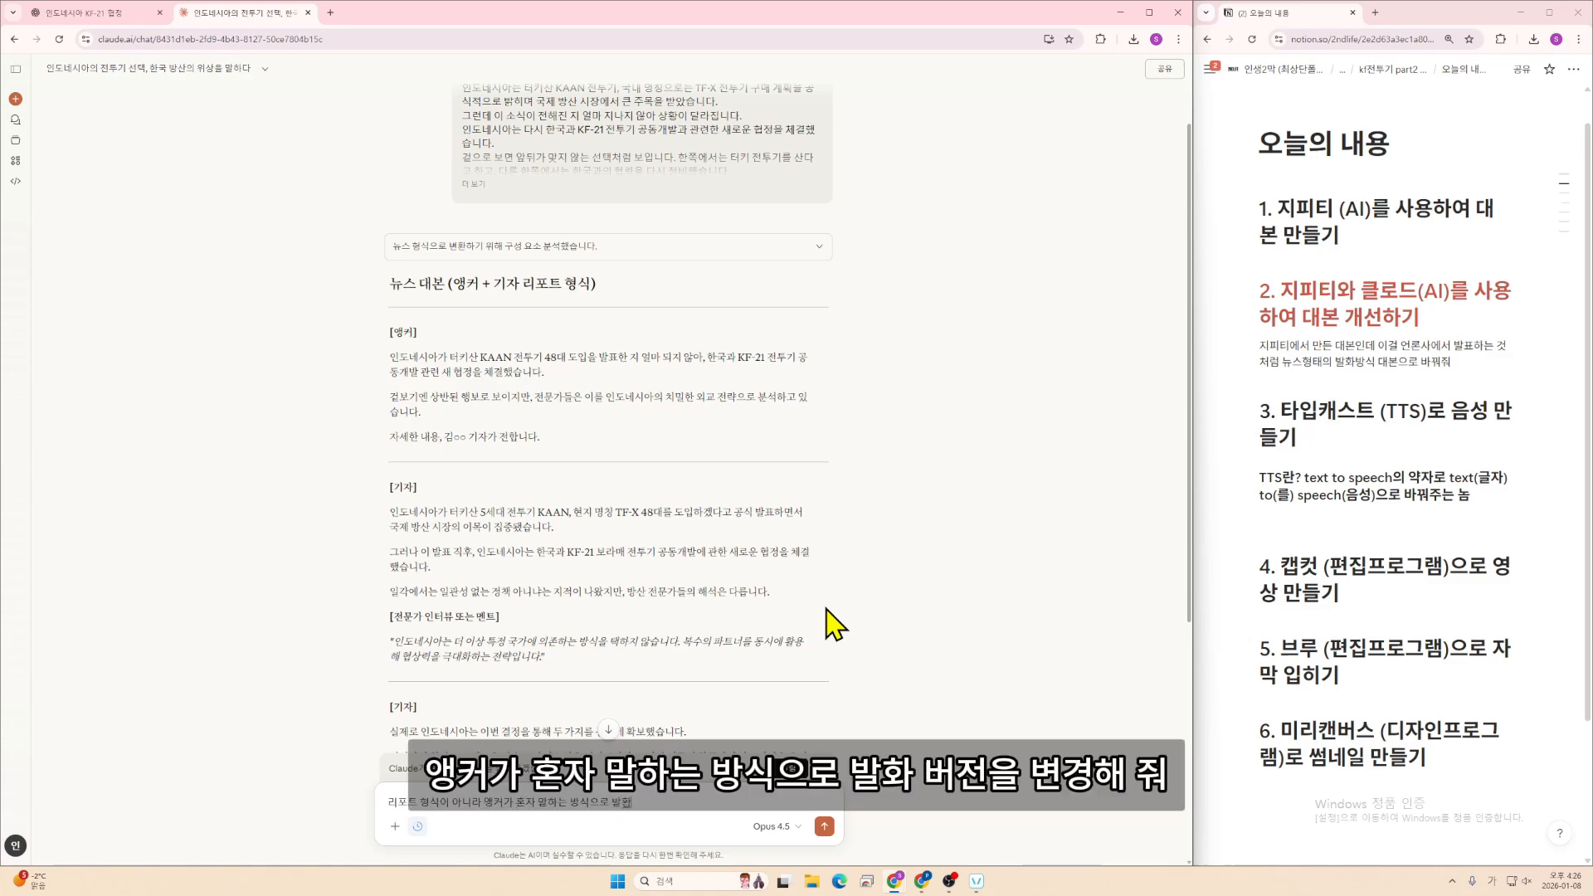
type("줘")
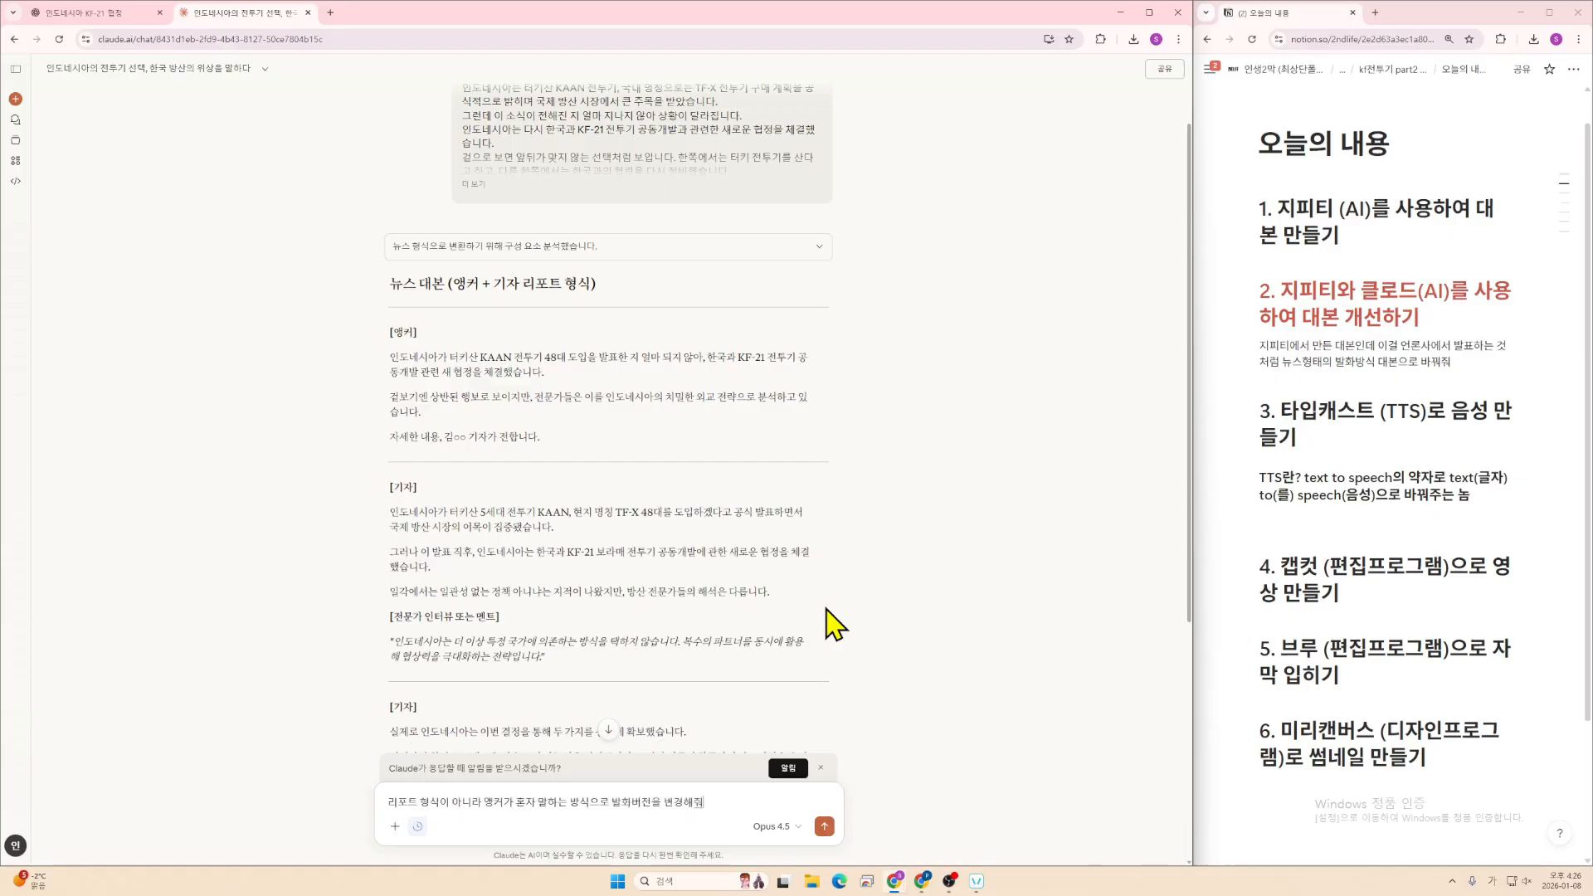
key("Return")
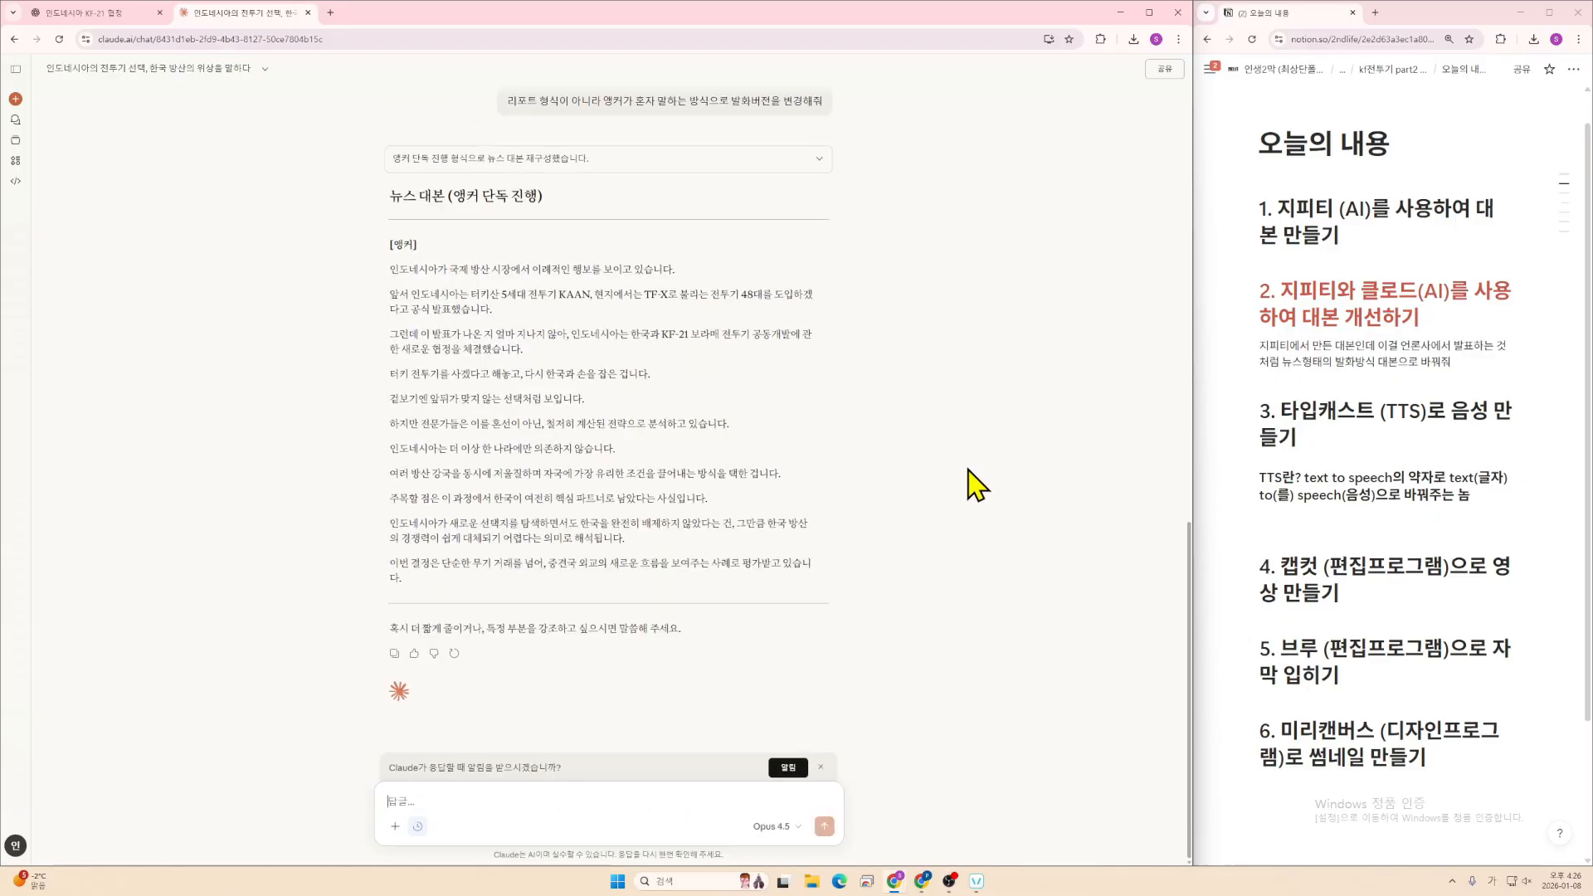
- Compare the anchor-only script's length with the original and send "좀 길이가 3분정도 되는 대본이 필요해 내용을 추가해서 대본을 길게 만들어줘"
scroll(776, 490, "up", 10)
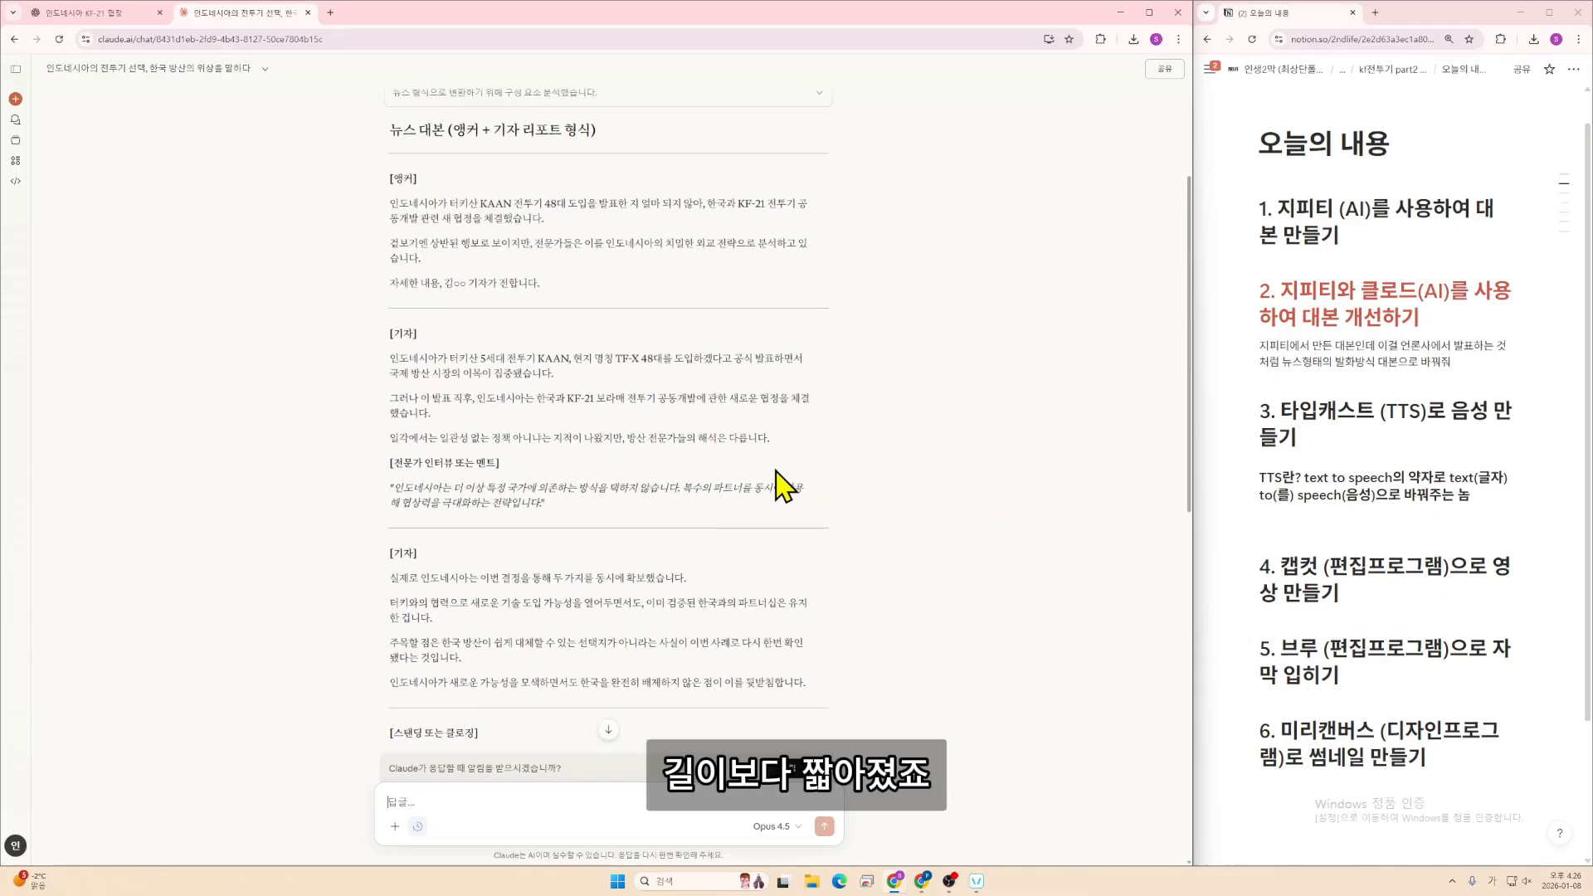
left_click(715, 253)
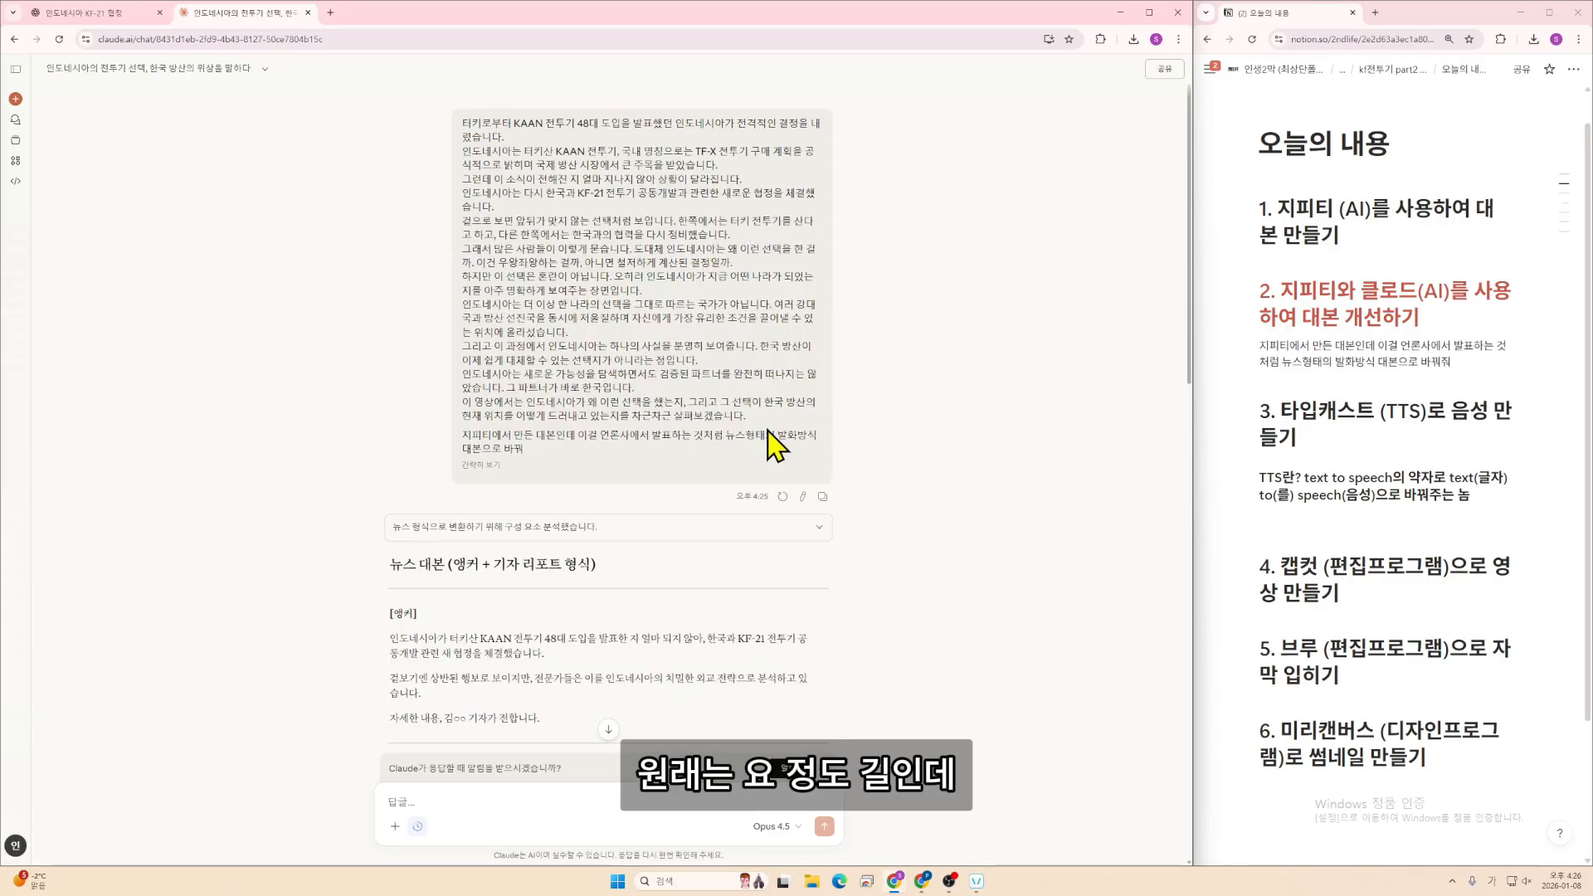
scroll(730, 423, "down", 10)
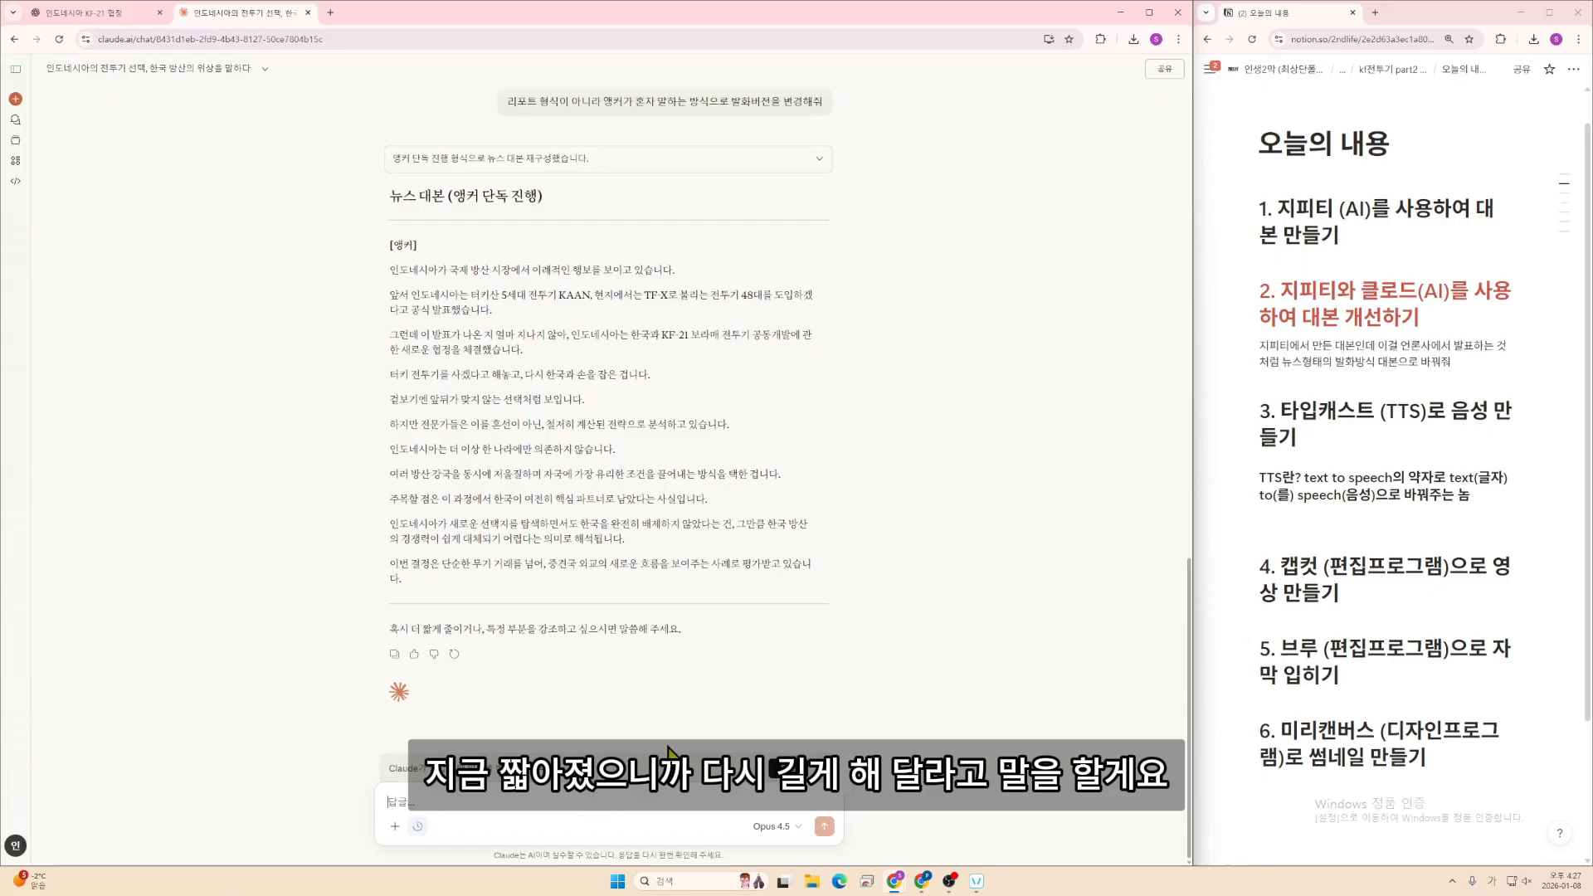
type("좀")
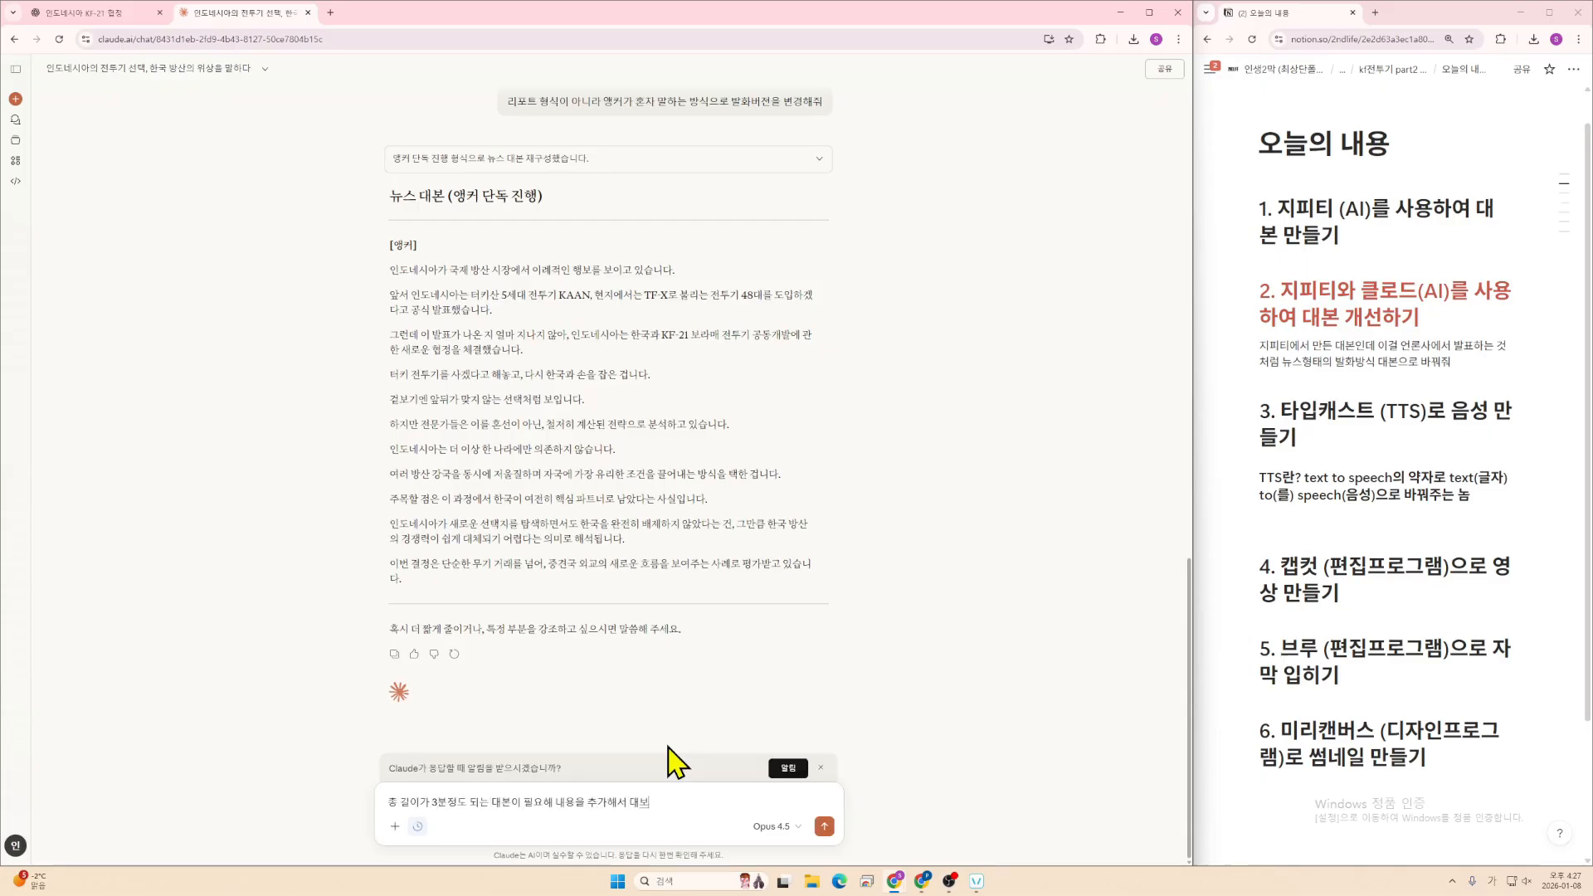
left_click_drag(447, 802, 622, 805)
left_click_drag(723, 803, 409, 803)
key("Return")
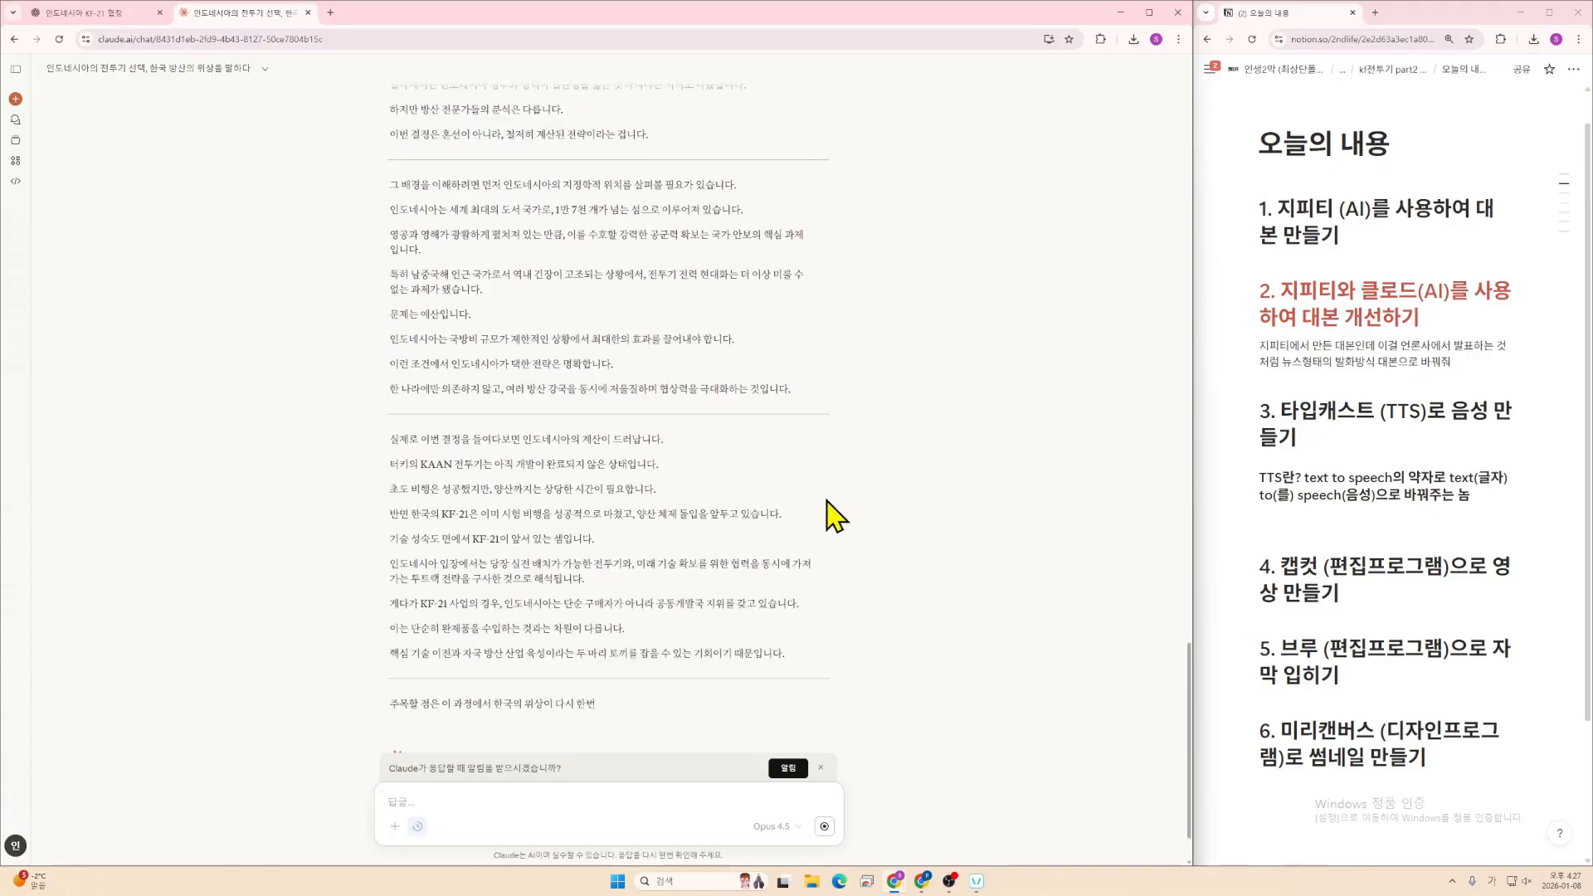
- Copy Claude's extended anchor script, switch to the ChatGPT conversation and paste it into a new message
left_click_drag(652, 580, 378, 318)
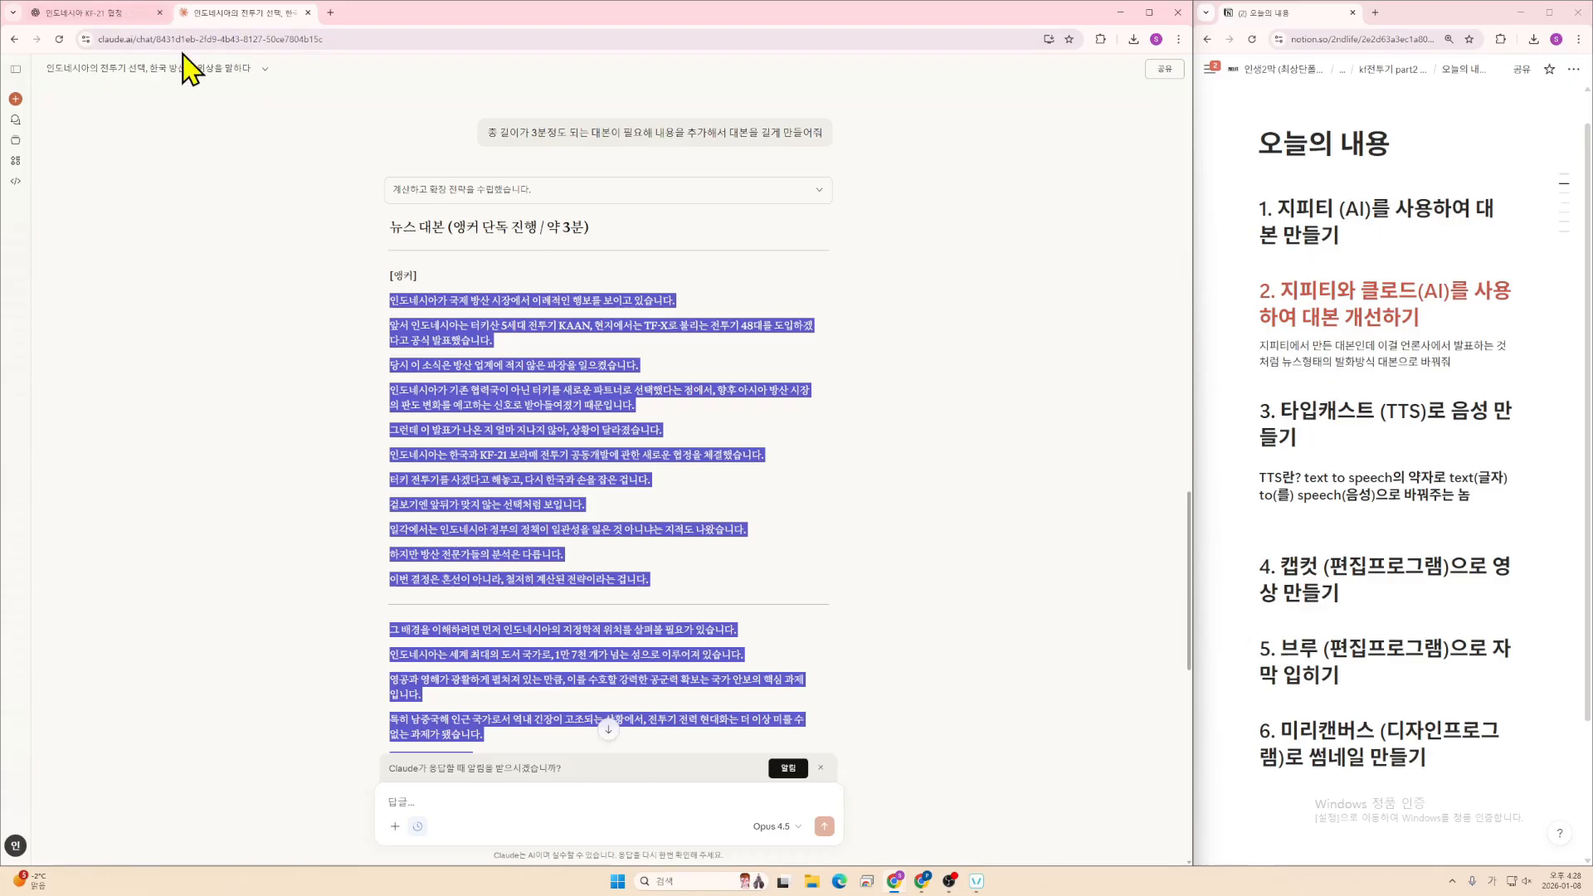
left_click(106, 12)
scroll(519, 560, "down", 5)
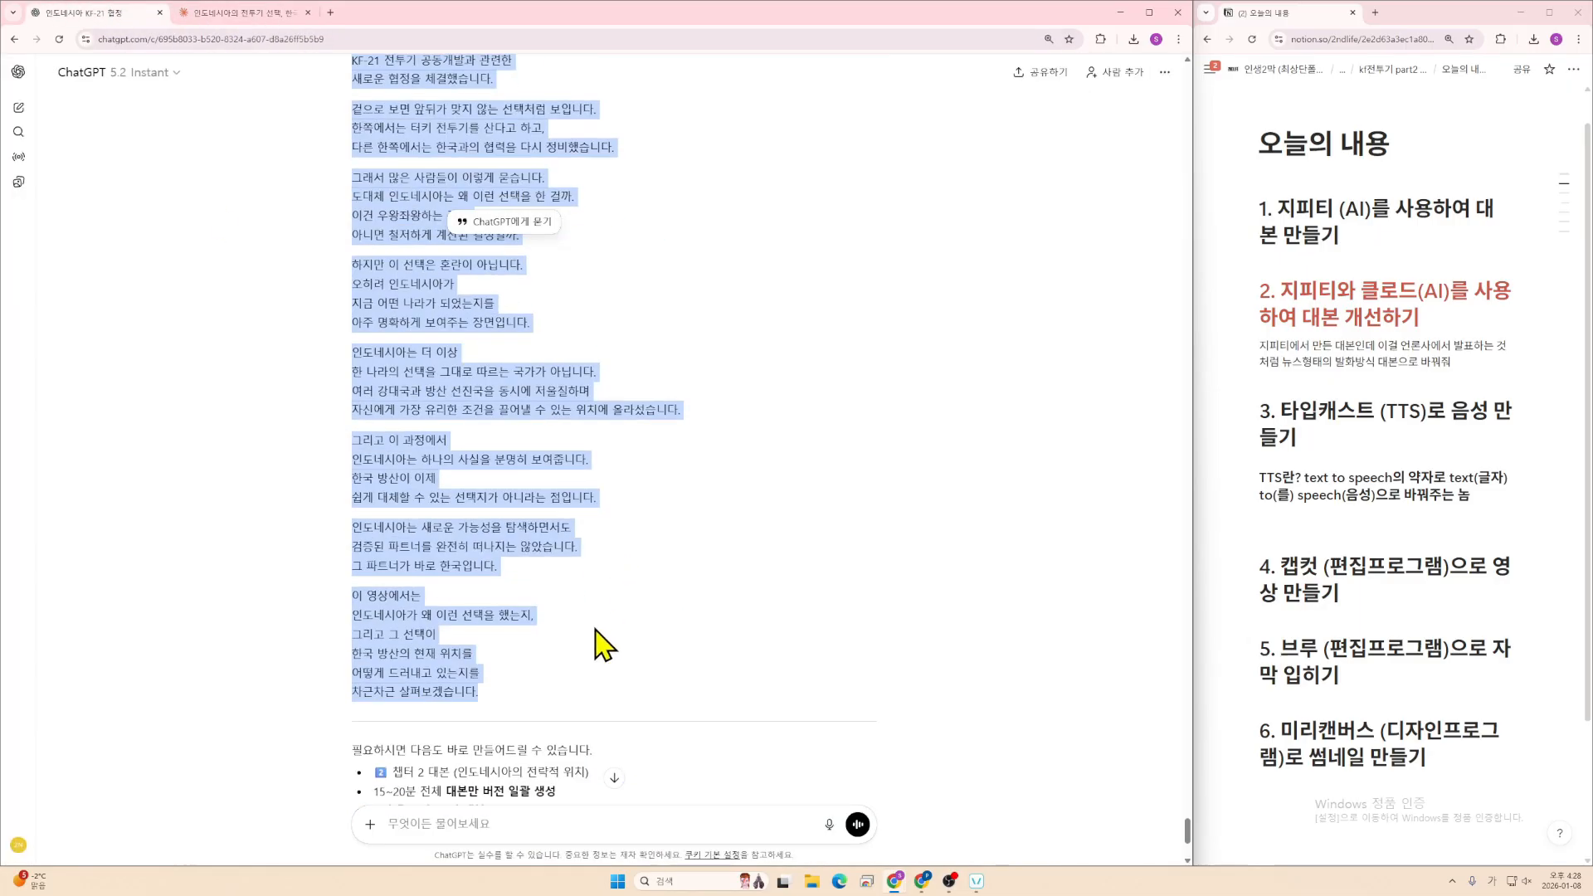
left_click(655, 809)
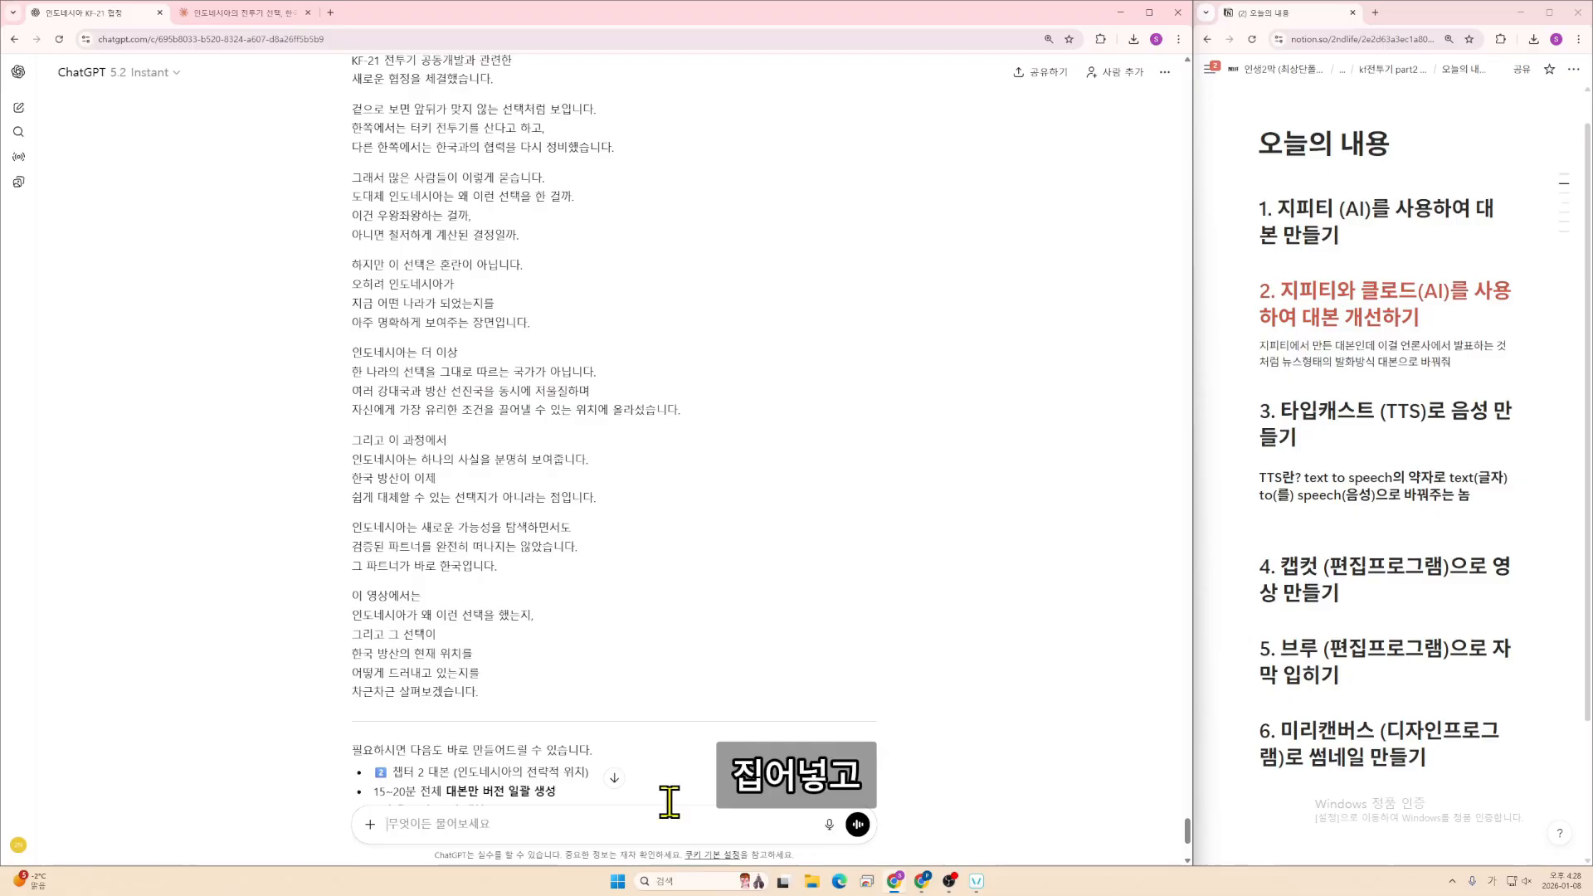
key("ctrl+v")
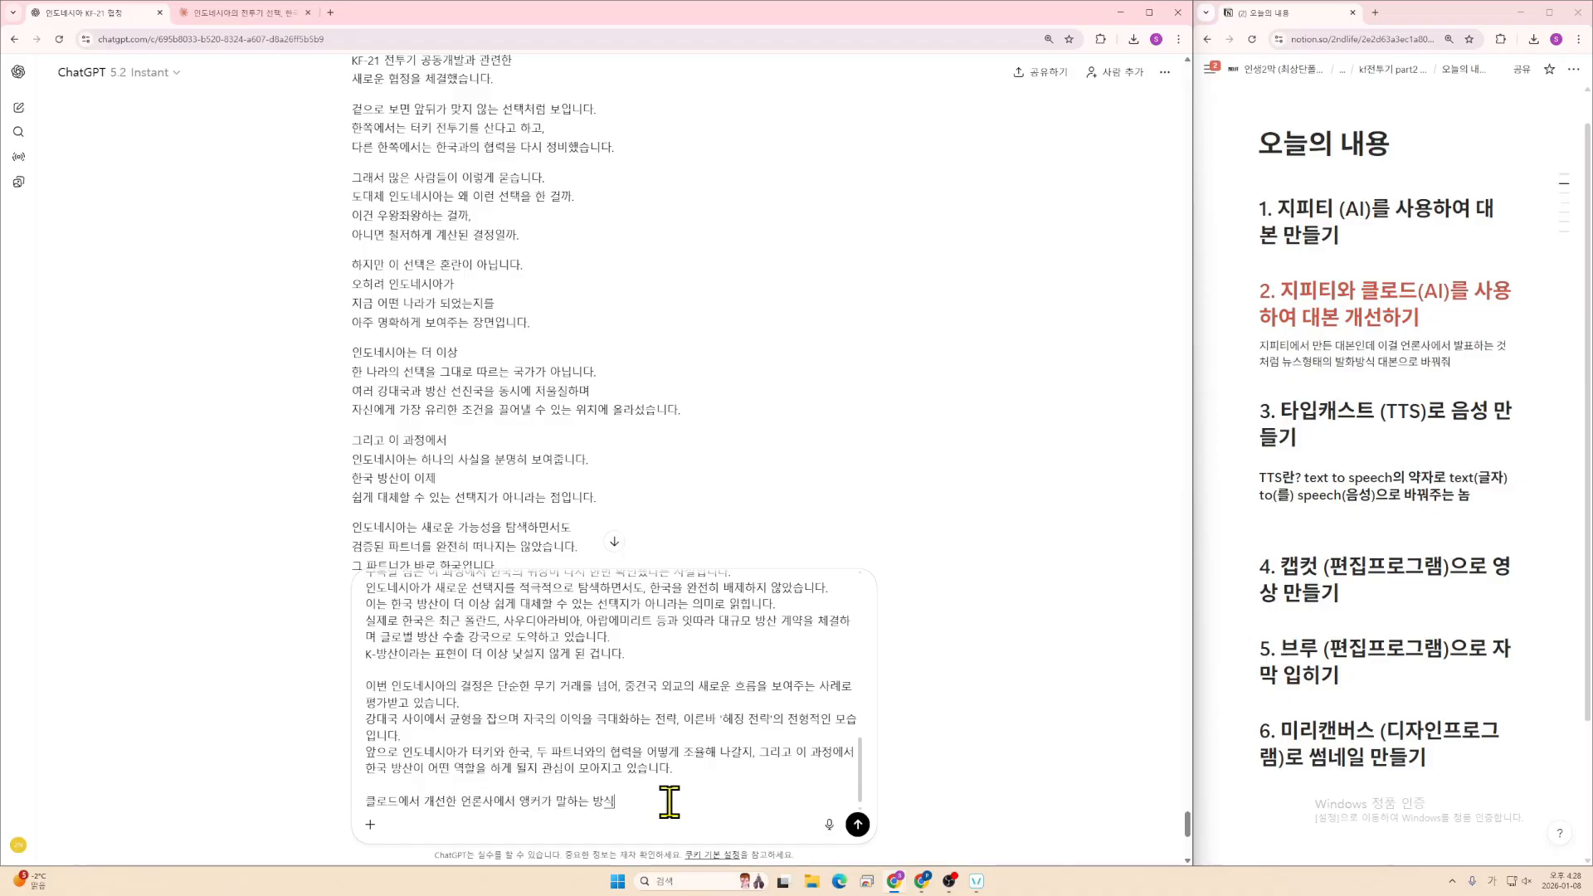
- Add the note "클로드에서 개선한 언론사에서 앵커가 말하는 방식으로 변경한 대본이야, 이걸 조금더 세련되게 수정해줘" below the pasted script and send the message
type("수정해줘")
key("shift+Return")
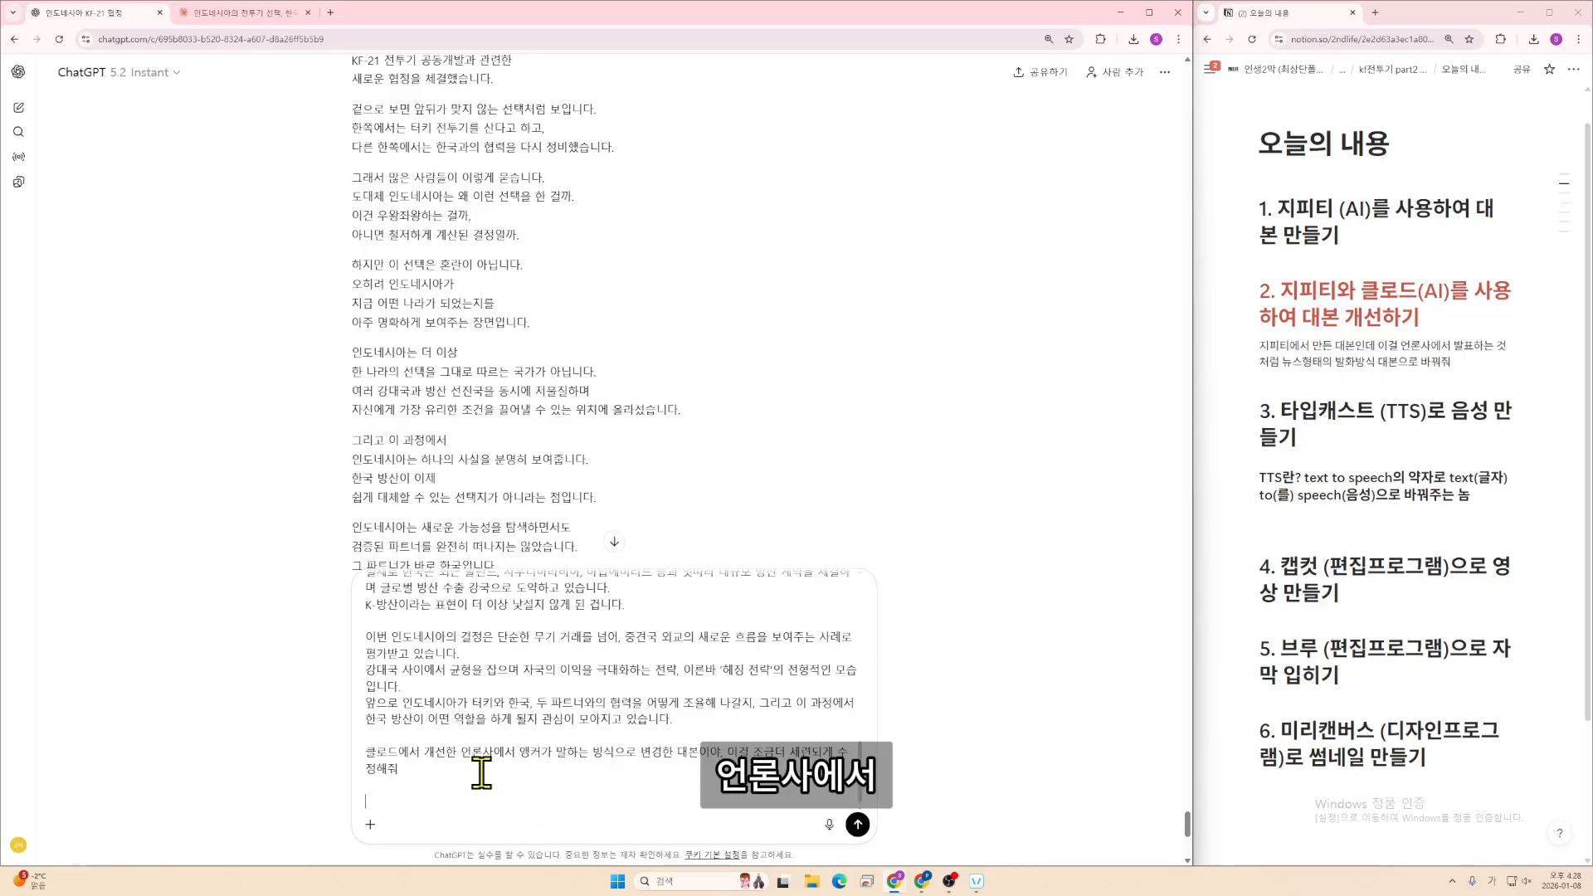
left_click_drag(650, 756, 727, 755)
left_click(728, 756)
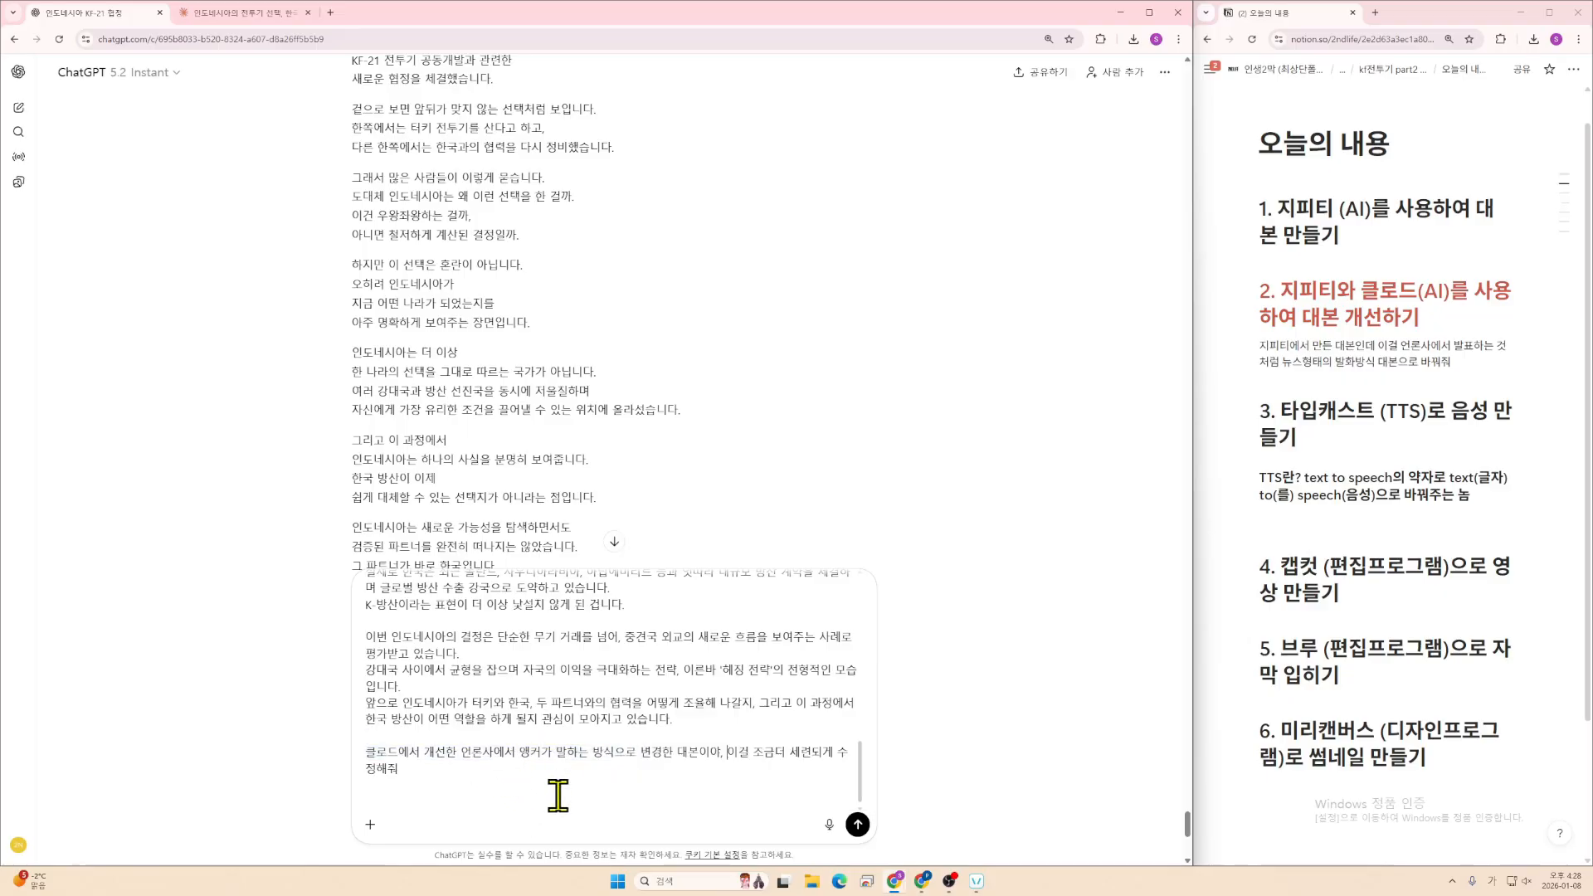
left_click(859, 826)
- Check the length of the refined script and send the request "너무 길어 3분짜리 대본으로 변경해줘"
scroll(977, 555, "down", 20)
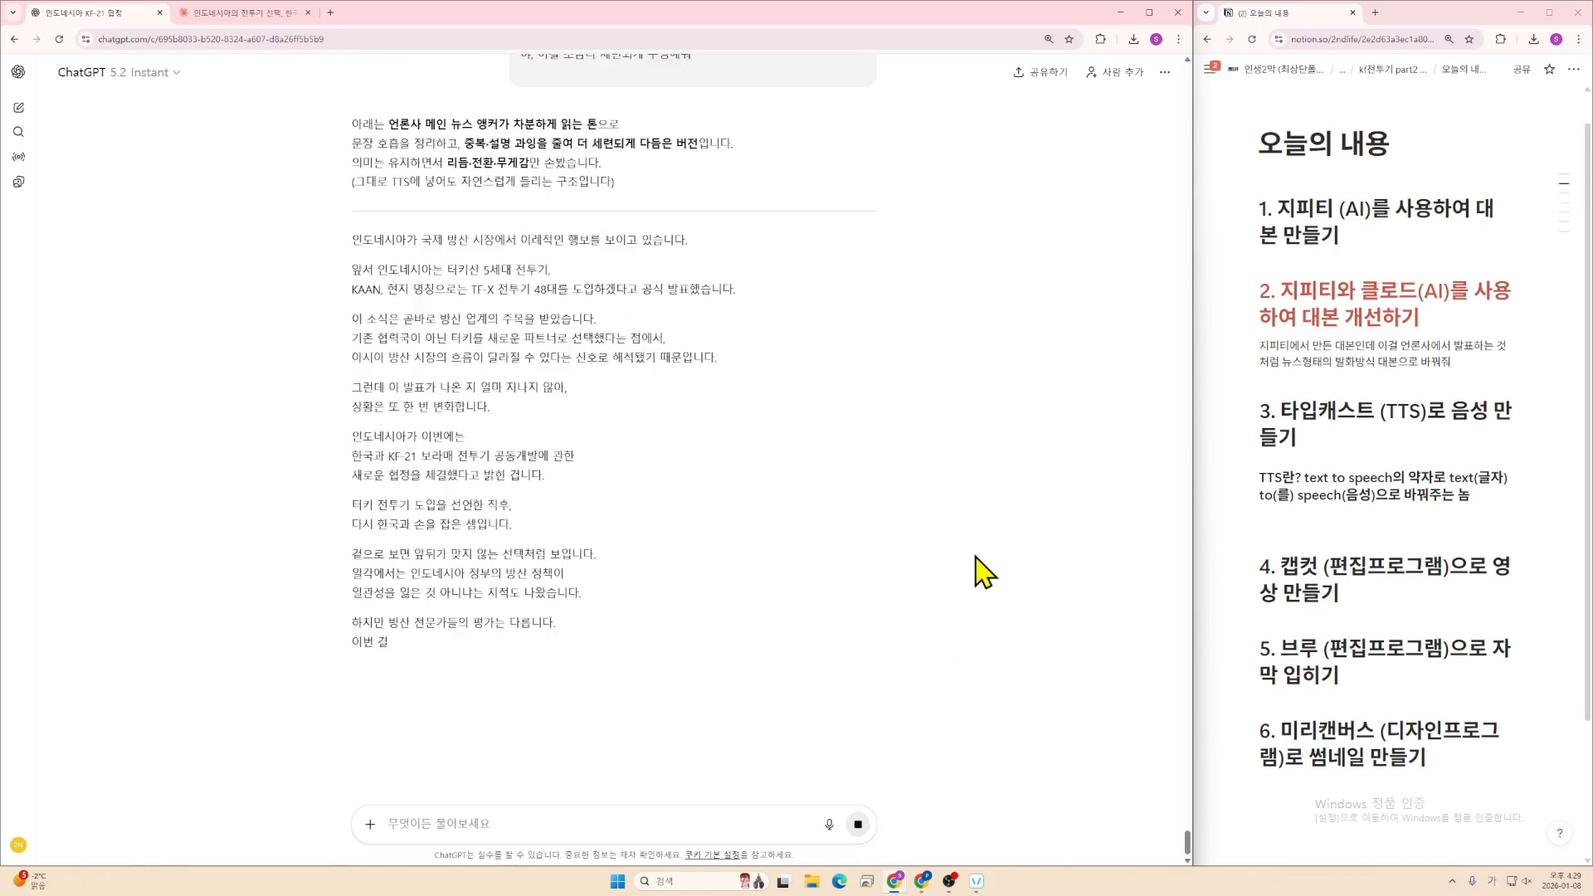
scroll(886, 544, "up", 20)
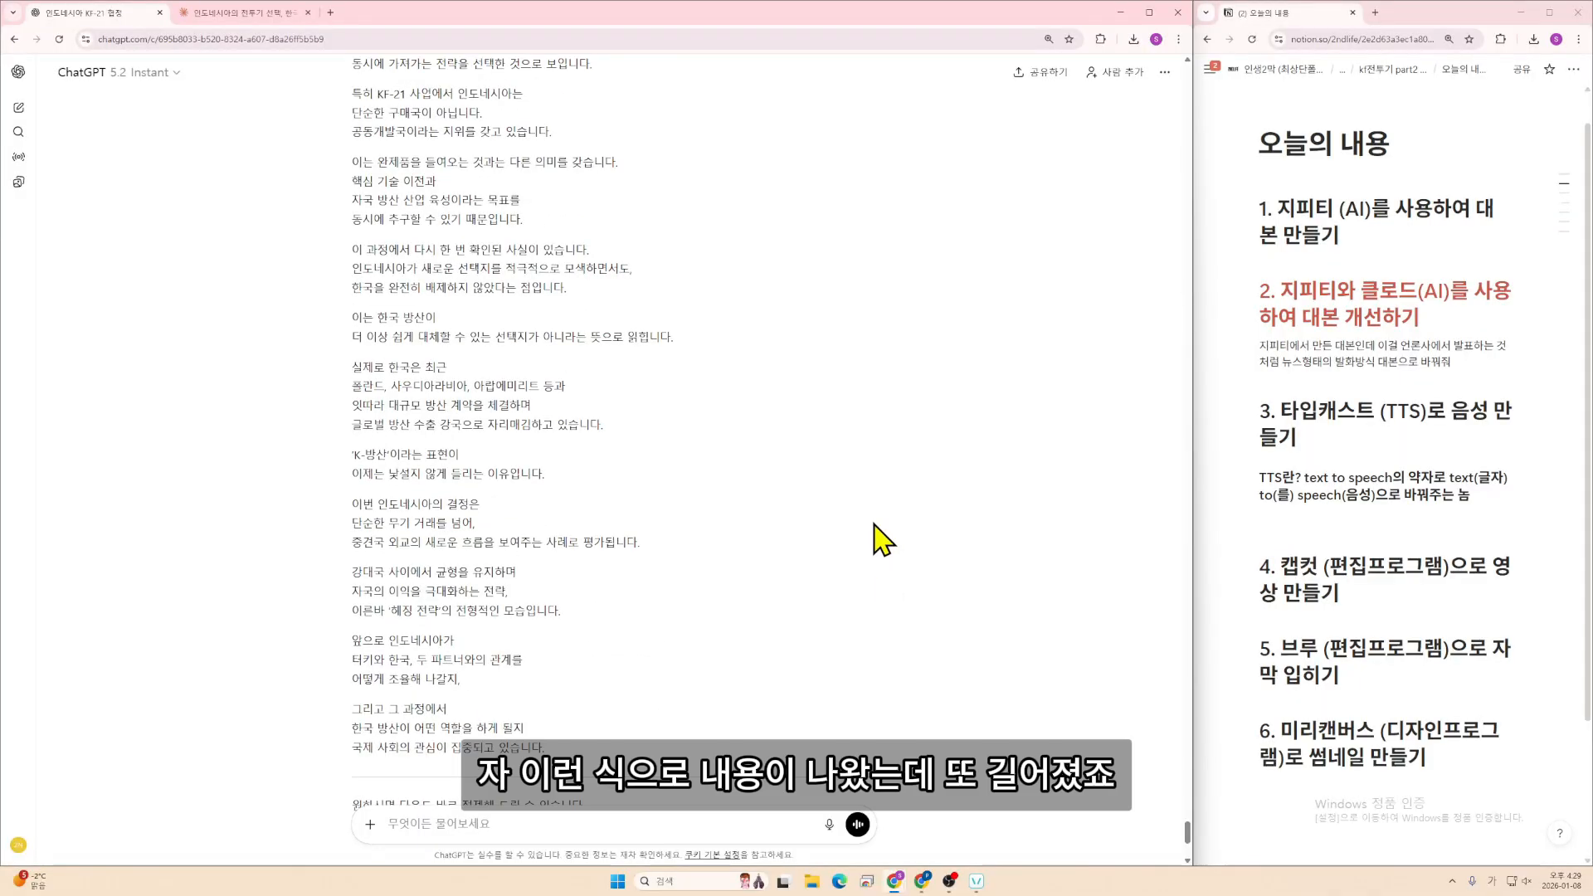
scroll(877, 545, "up", 1)
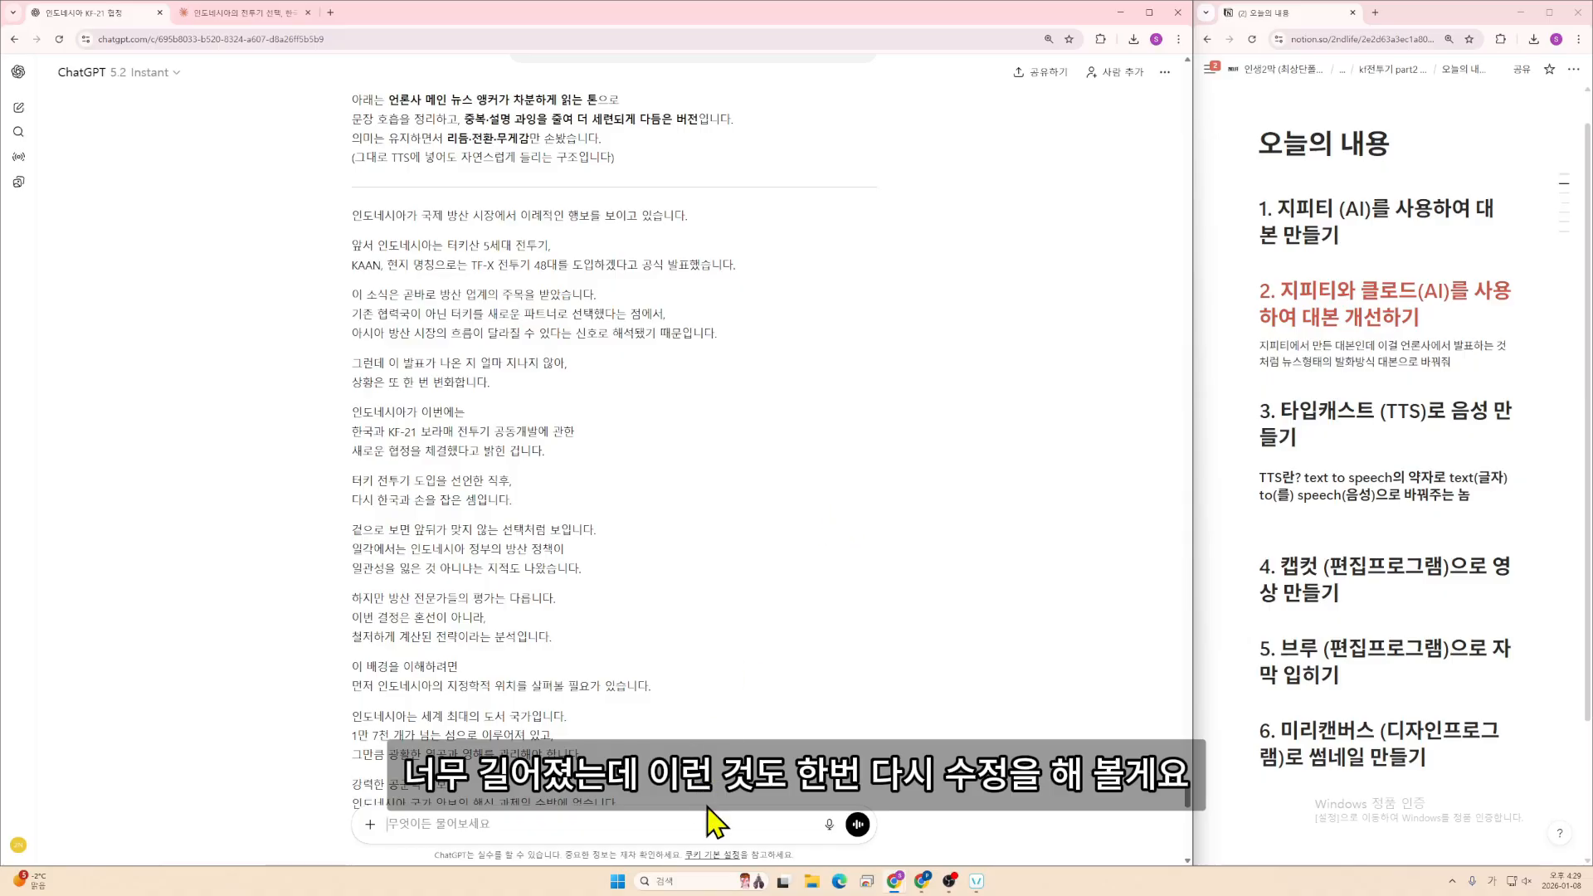
type("너무 길어 10분짜리 대본으로 변경해줘")
key("Return")
- Read through the shortened 3-minute anchor script and judge its length
scroll(931, 572, "down", 5)
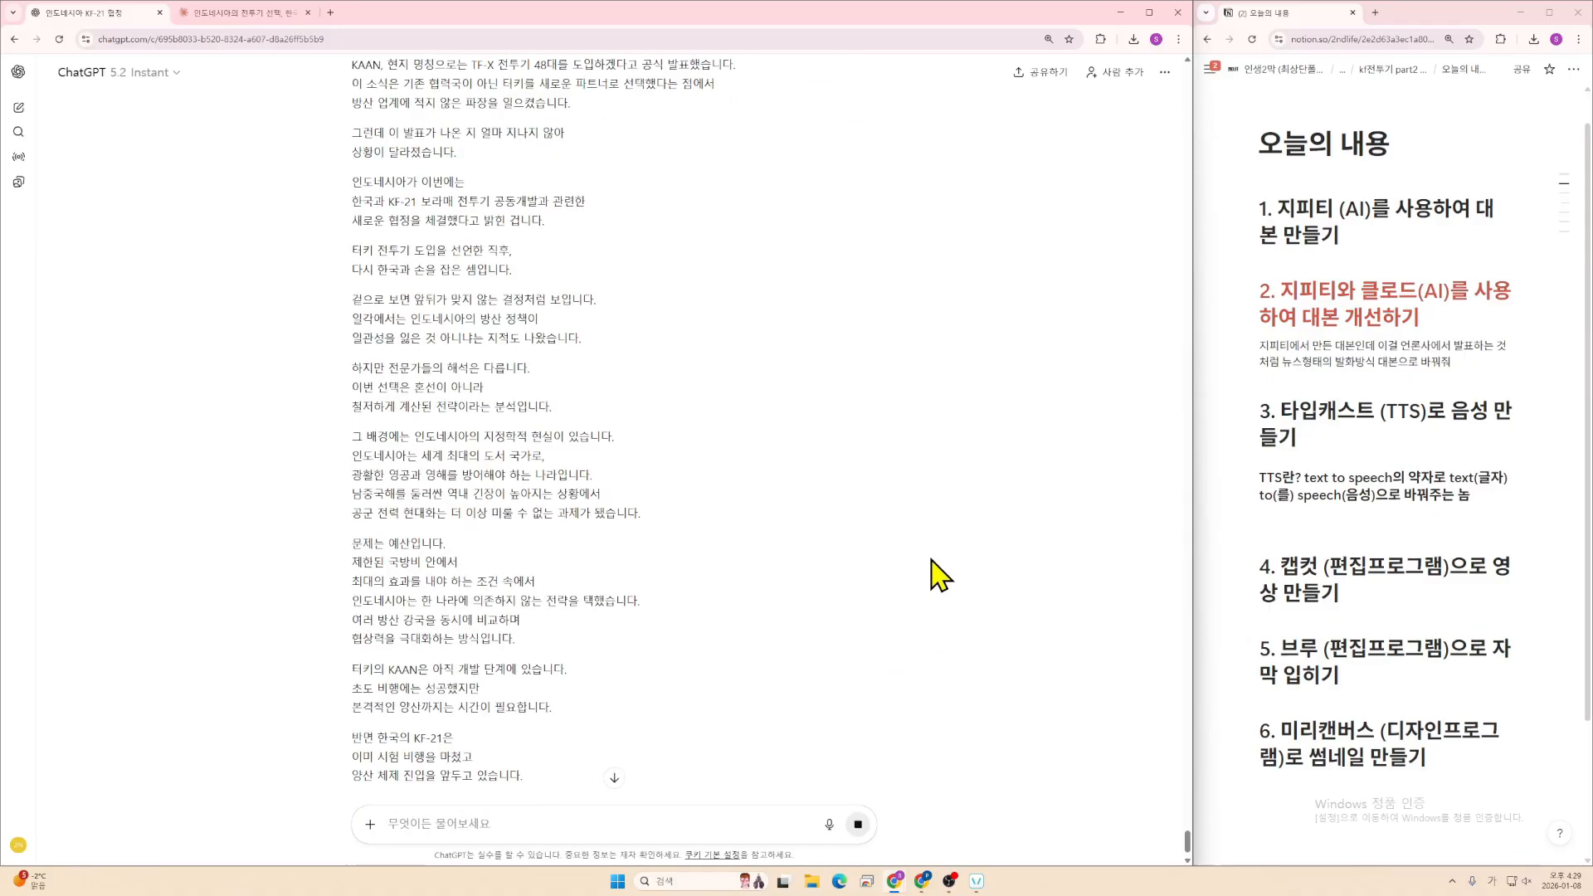
scroll(931, 560, "down", 8)
scroll(929, 554, "up", 13)
scroll(929, 553, "down", 5)
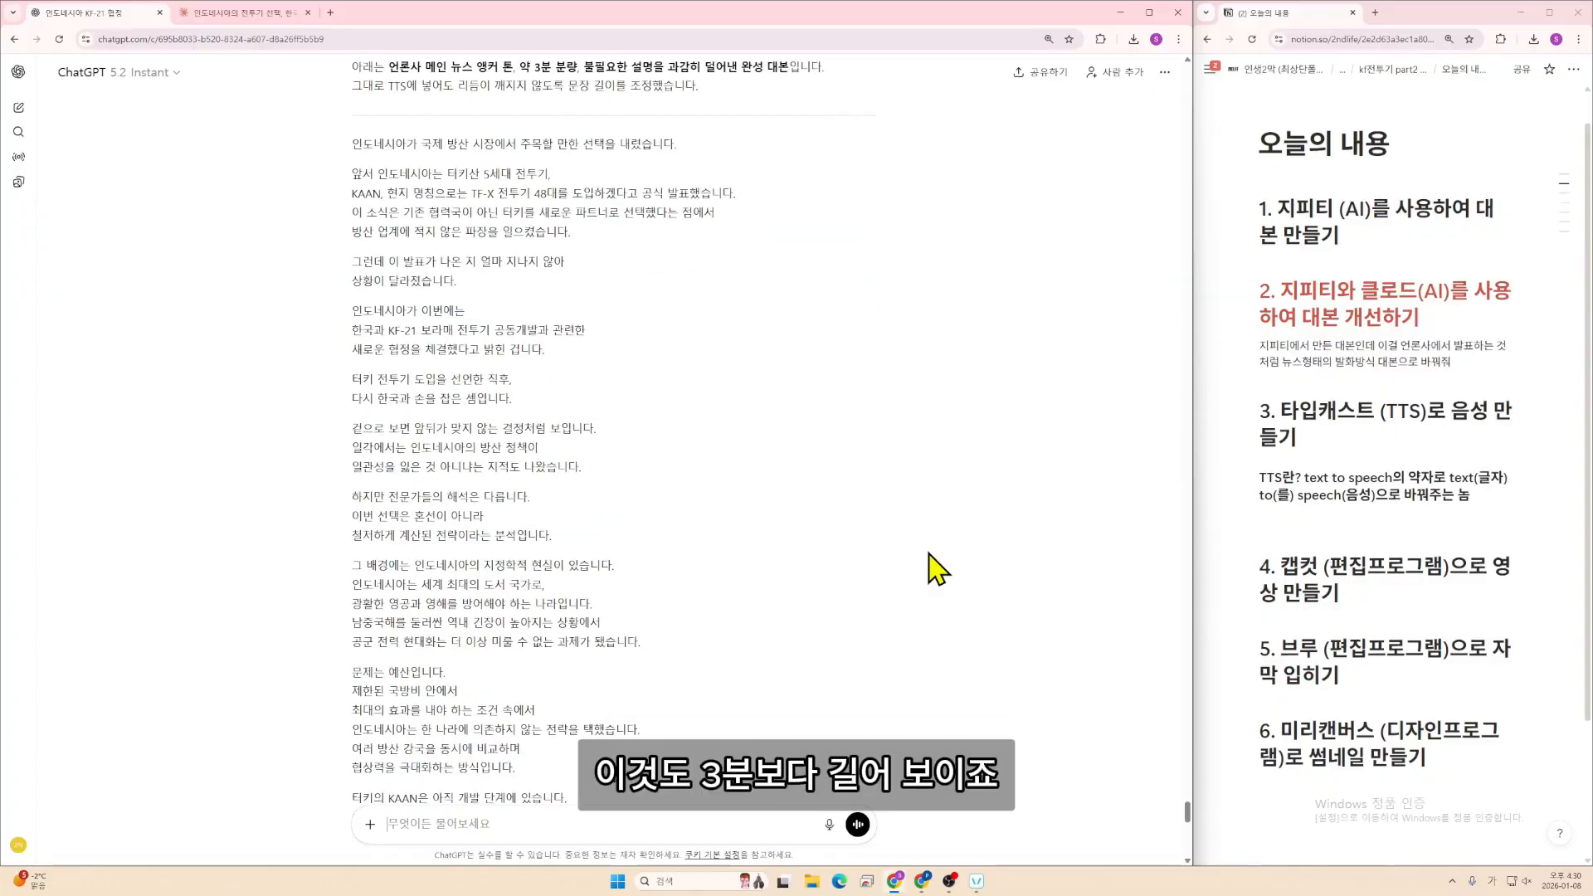
scroll(612, 415, "up", 3)
scroll(648, 522, "down", 7)
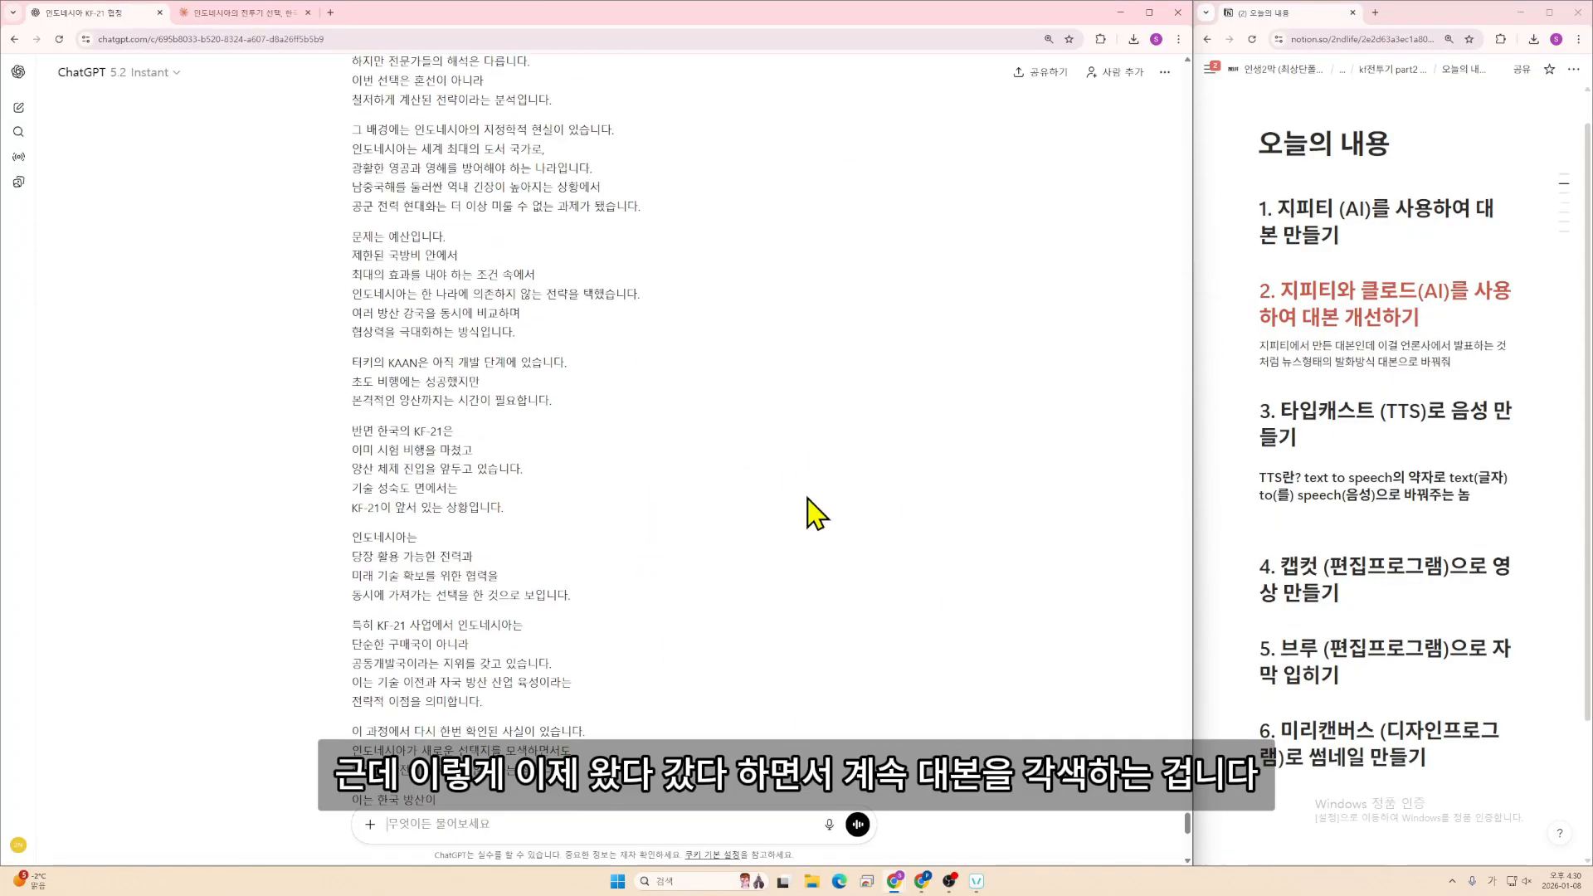
scroll(741, 508, "up", 7)
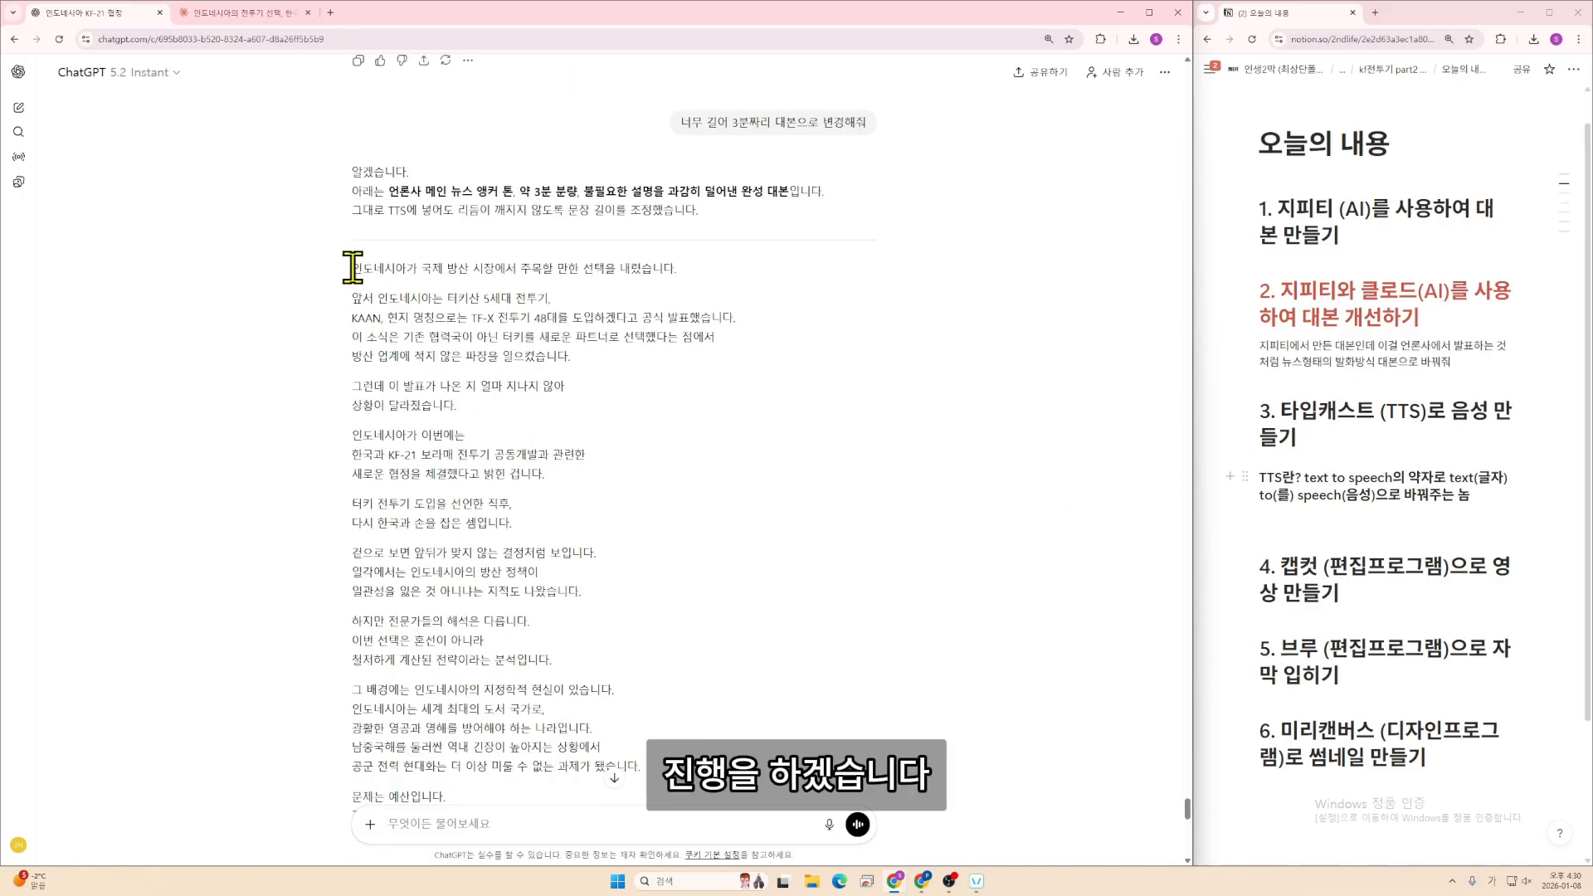
- Paste the 3-minute script into a new message and add "각각 대본에 맞는 영상을 추천해줘" and "대본 아래 어떤 영상을 쓰면 좋을지 주석처럼 달아주면돼"
left_click_drag(352, 268, 704, 880)
left_click(630, 824)
key("ctrl+v")
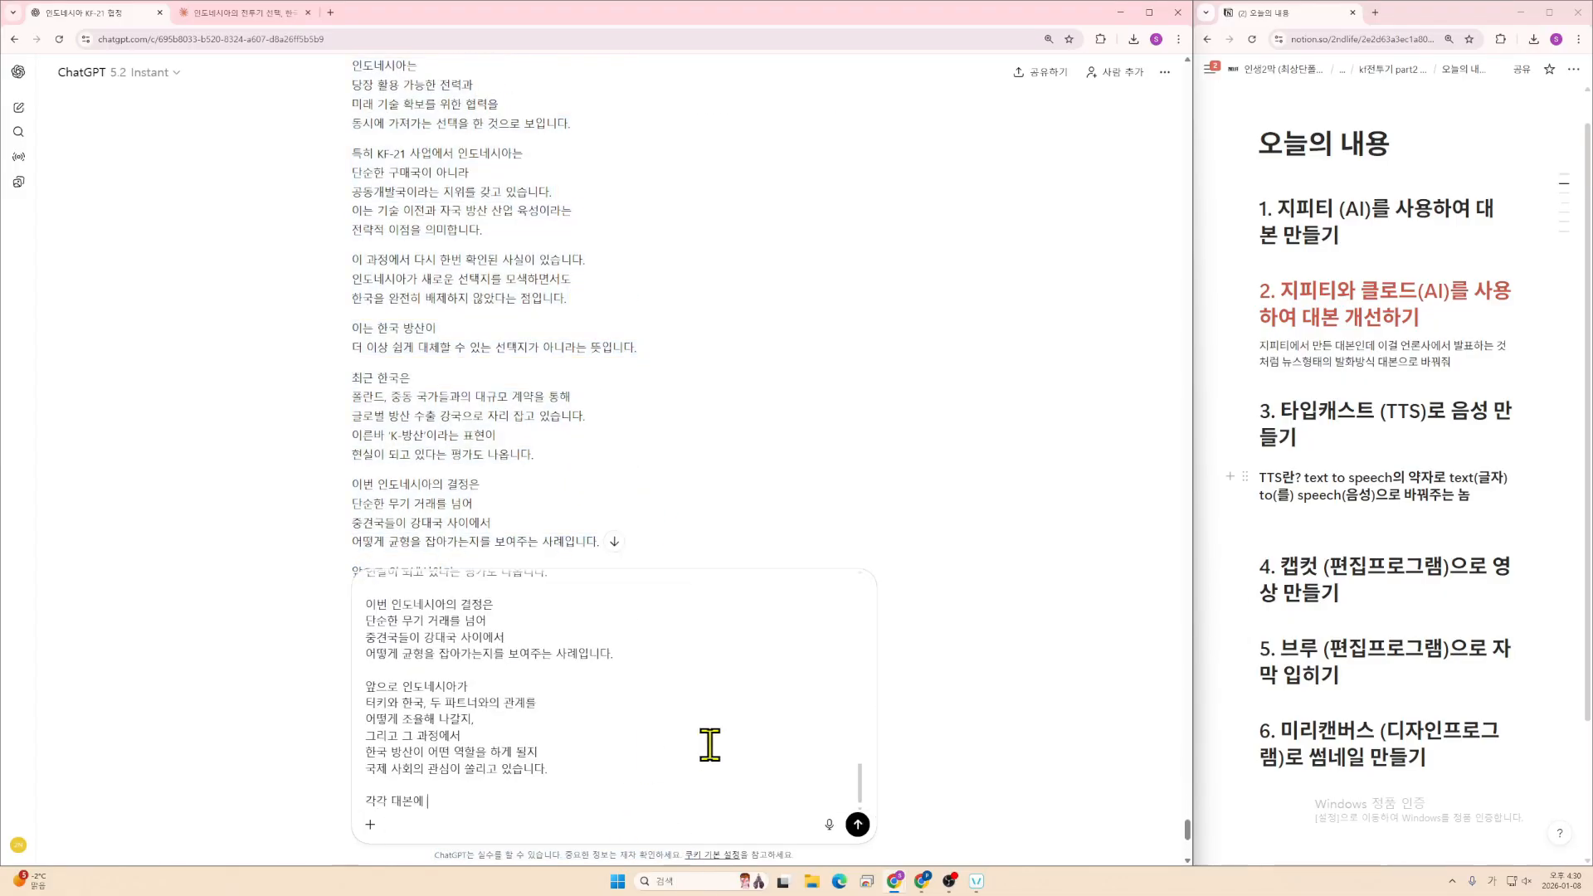
type("각각 대본에 맞는 영상을 추천해줘")
key("shift+Return")
type("대본 아래 어떤 영상을 쓰면 좋을지")
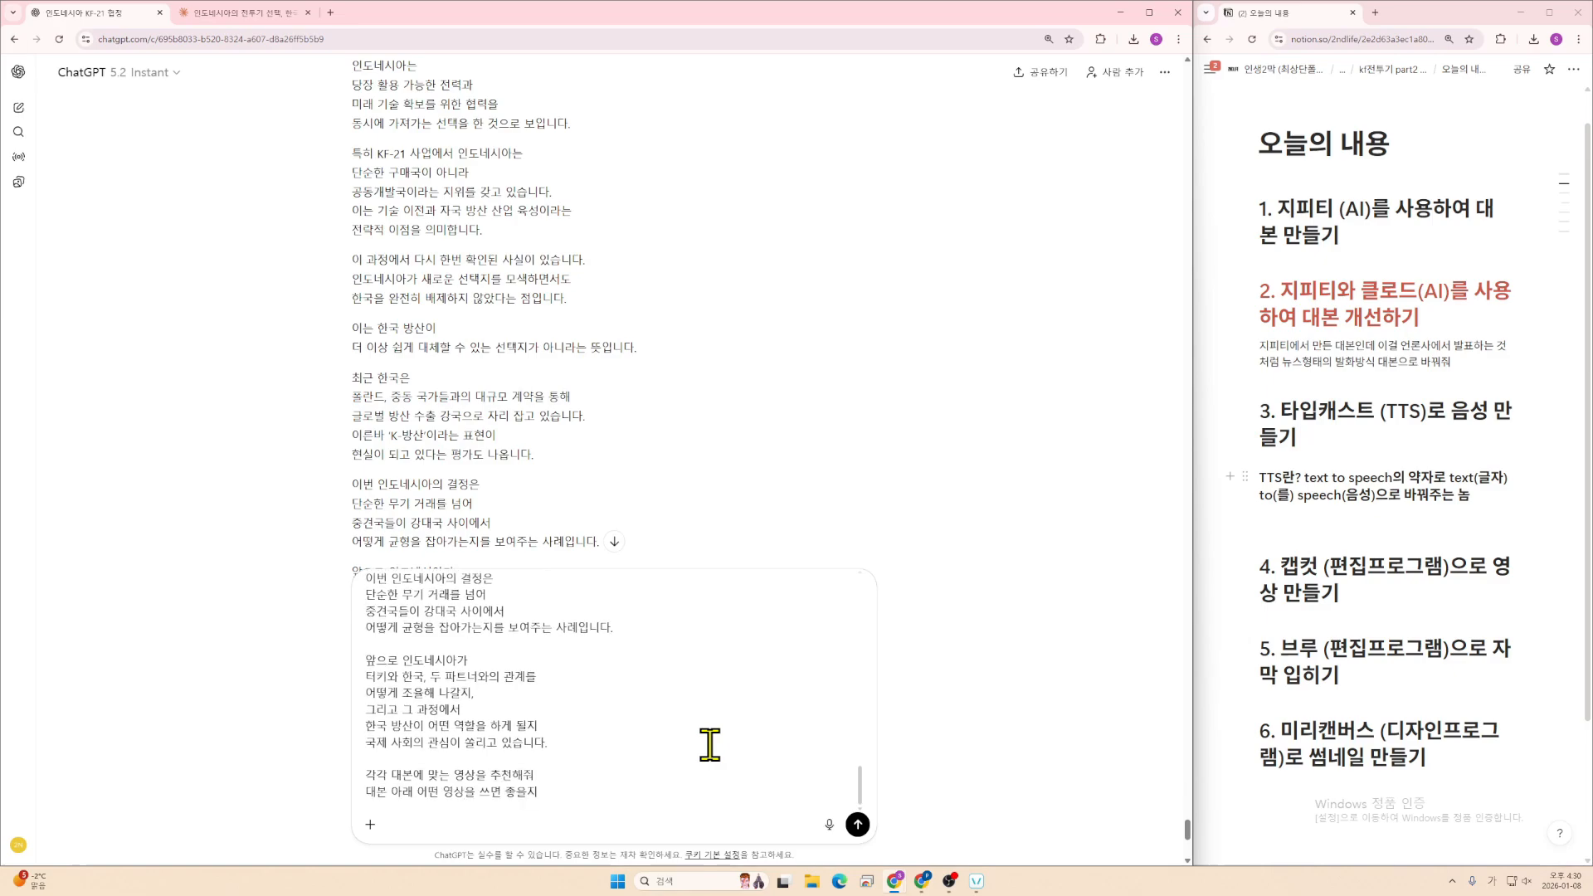
type("줘")
- Copy the two-line footage request from the message draft into the Notion outline under item 2
scroll(710, 744, "down", 1)
left_click_drag(637, 772, 409, 740)
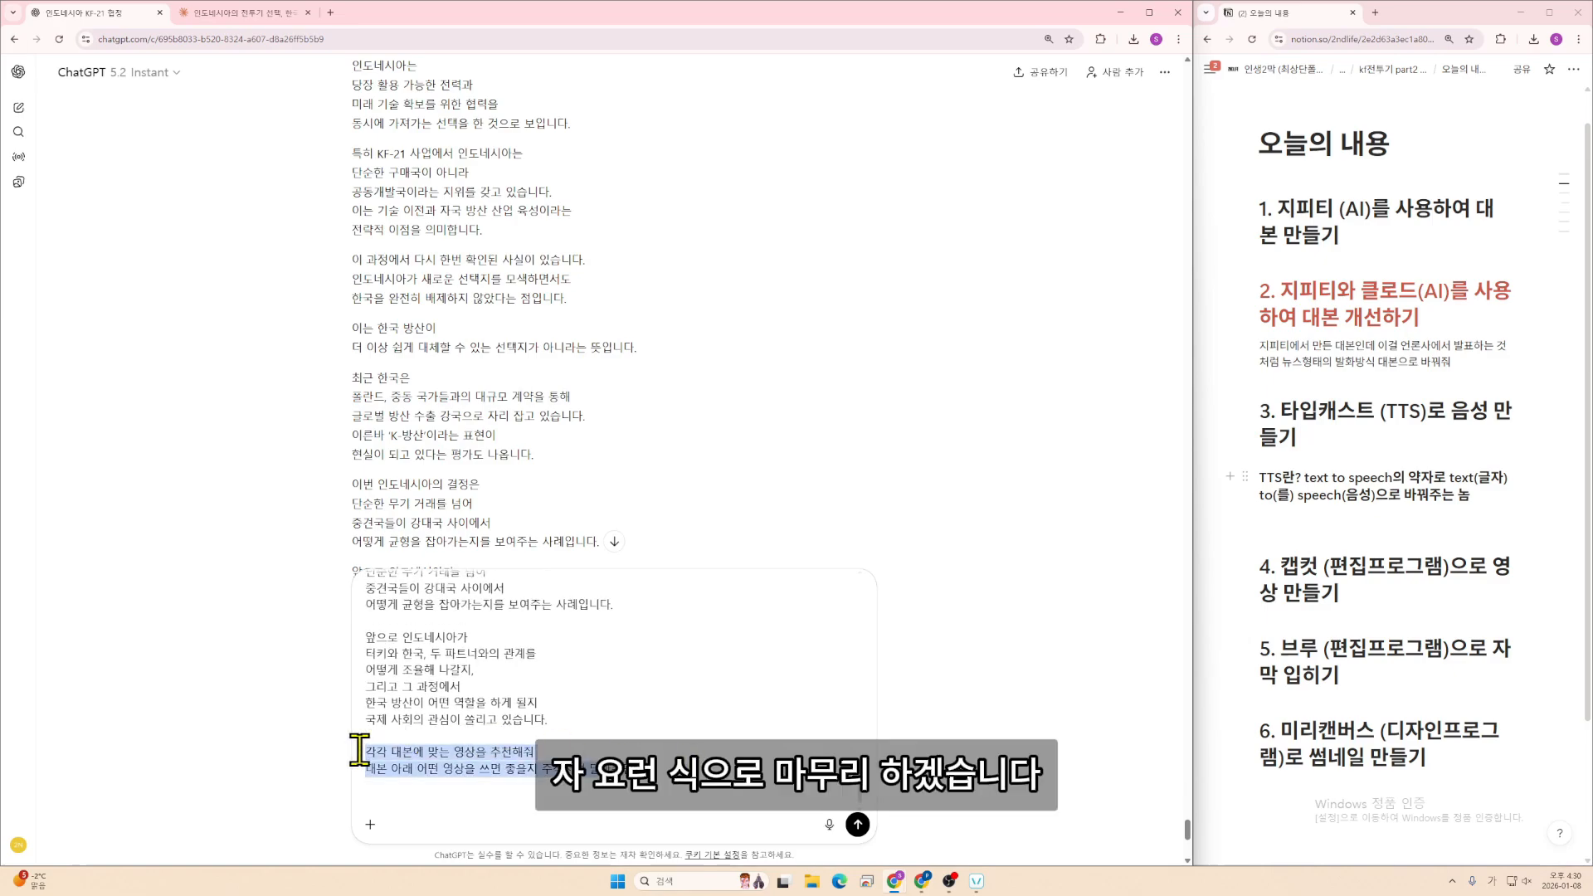
key("ctrl+c")
left_click(1475, 375)
key("Return")
key("ctrl+v")
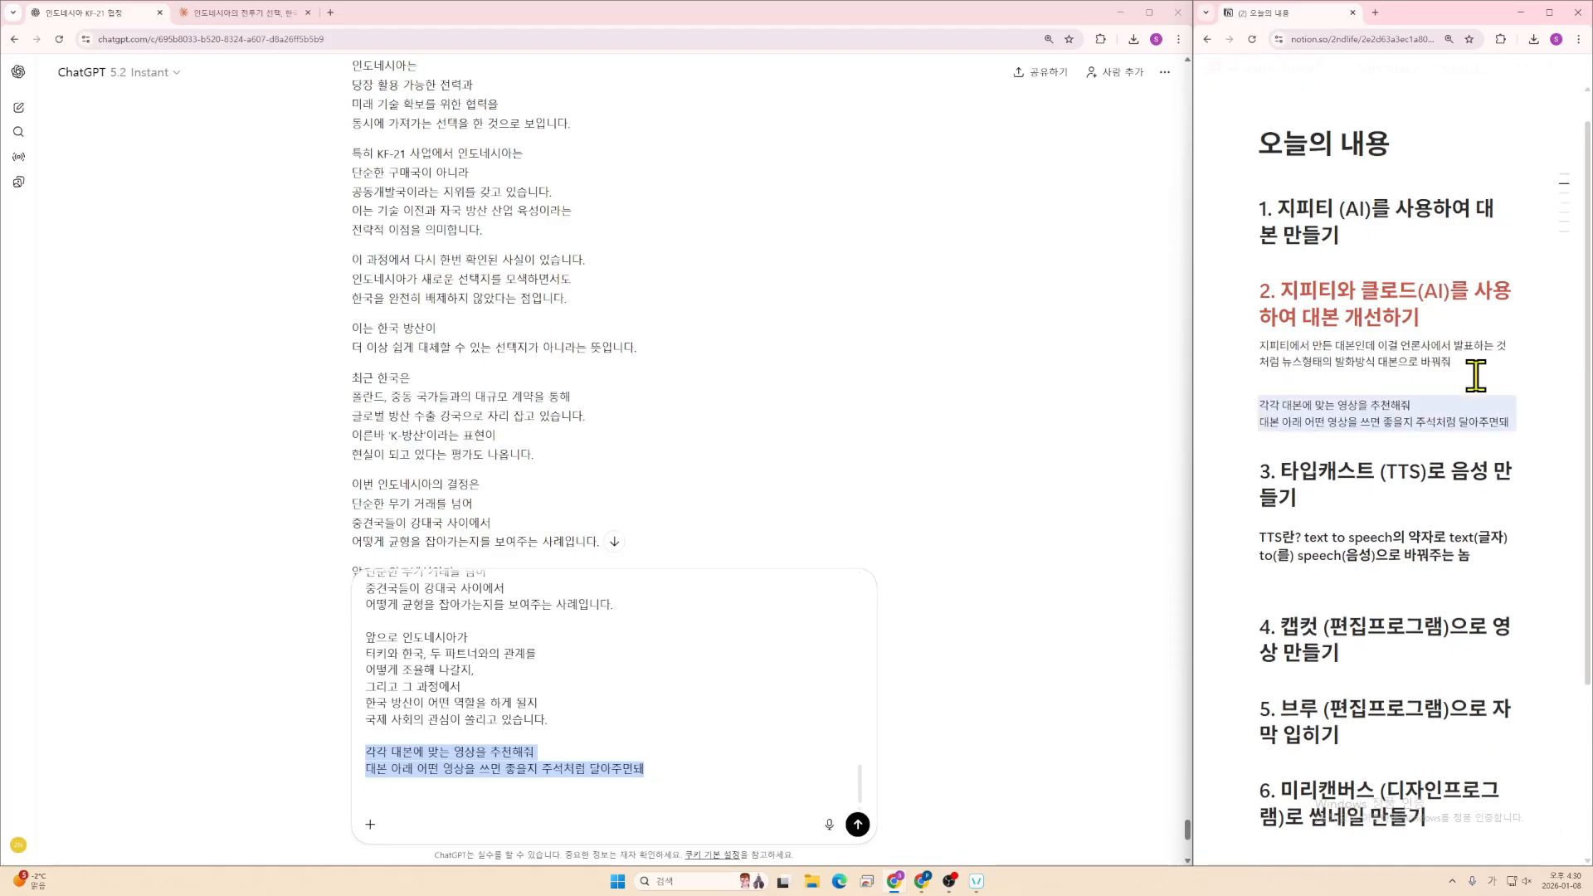
- Send the script with the footage request and look over the per-paragraph footage notes in the reply
left_click(1339, 416)
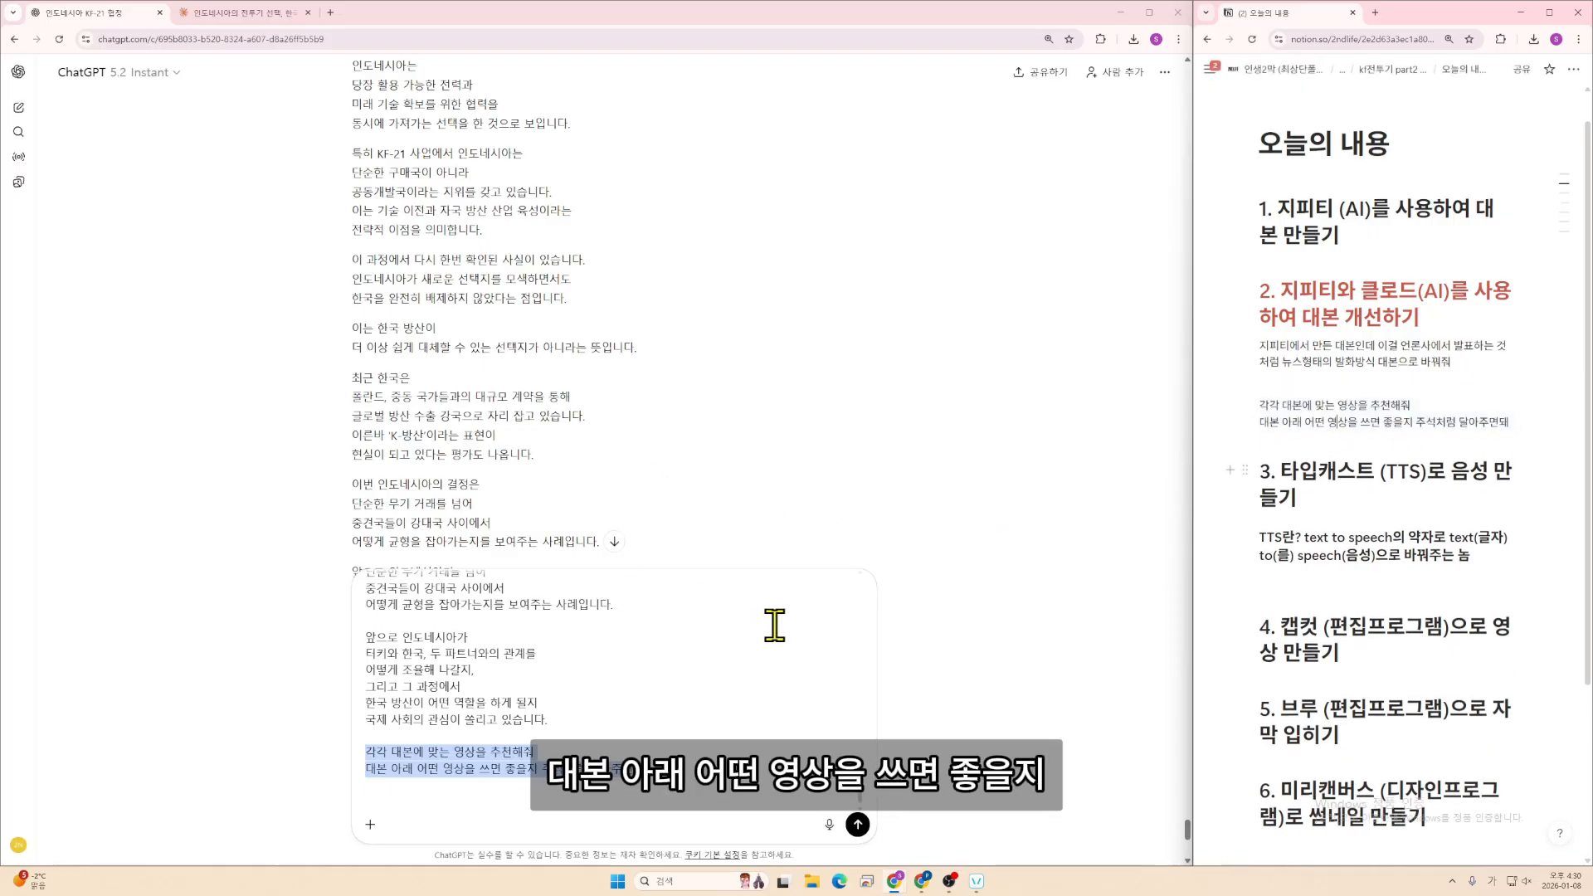
left_click(979, 623)
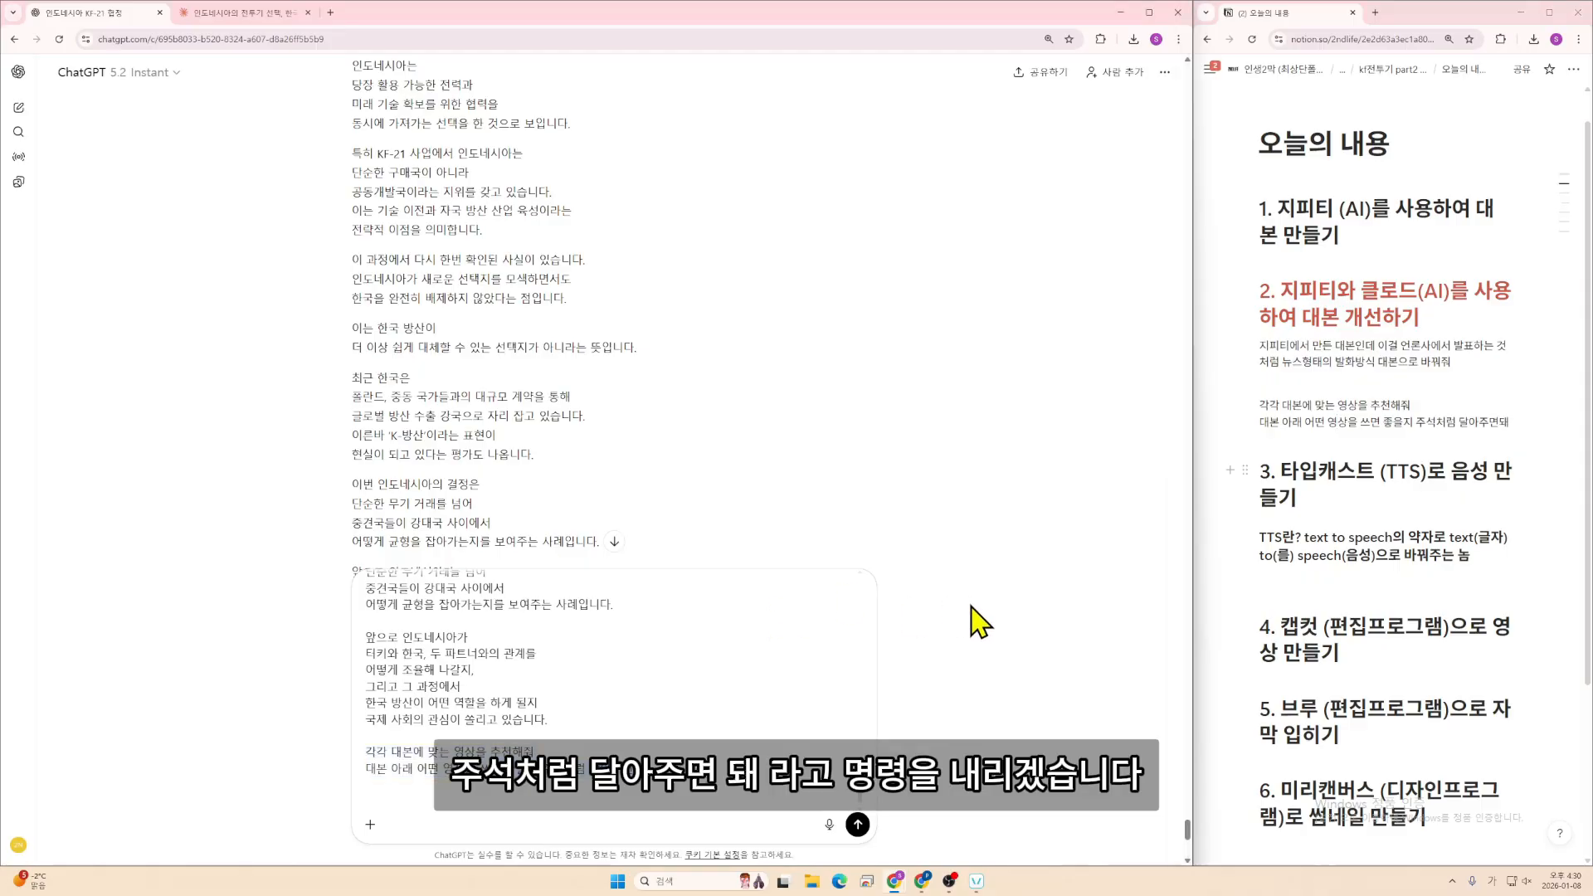
left_click(857, 825)
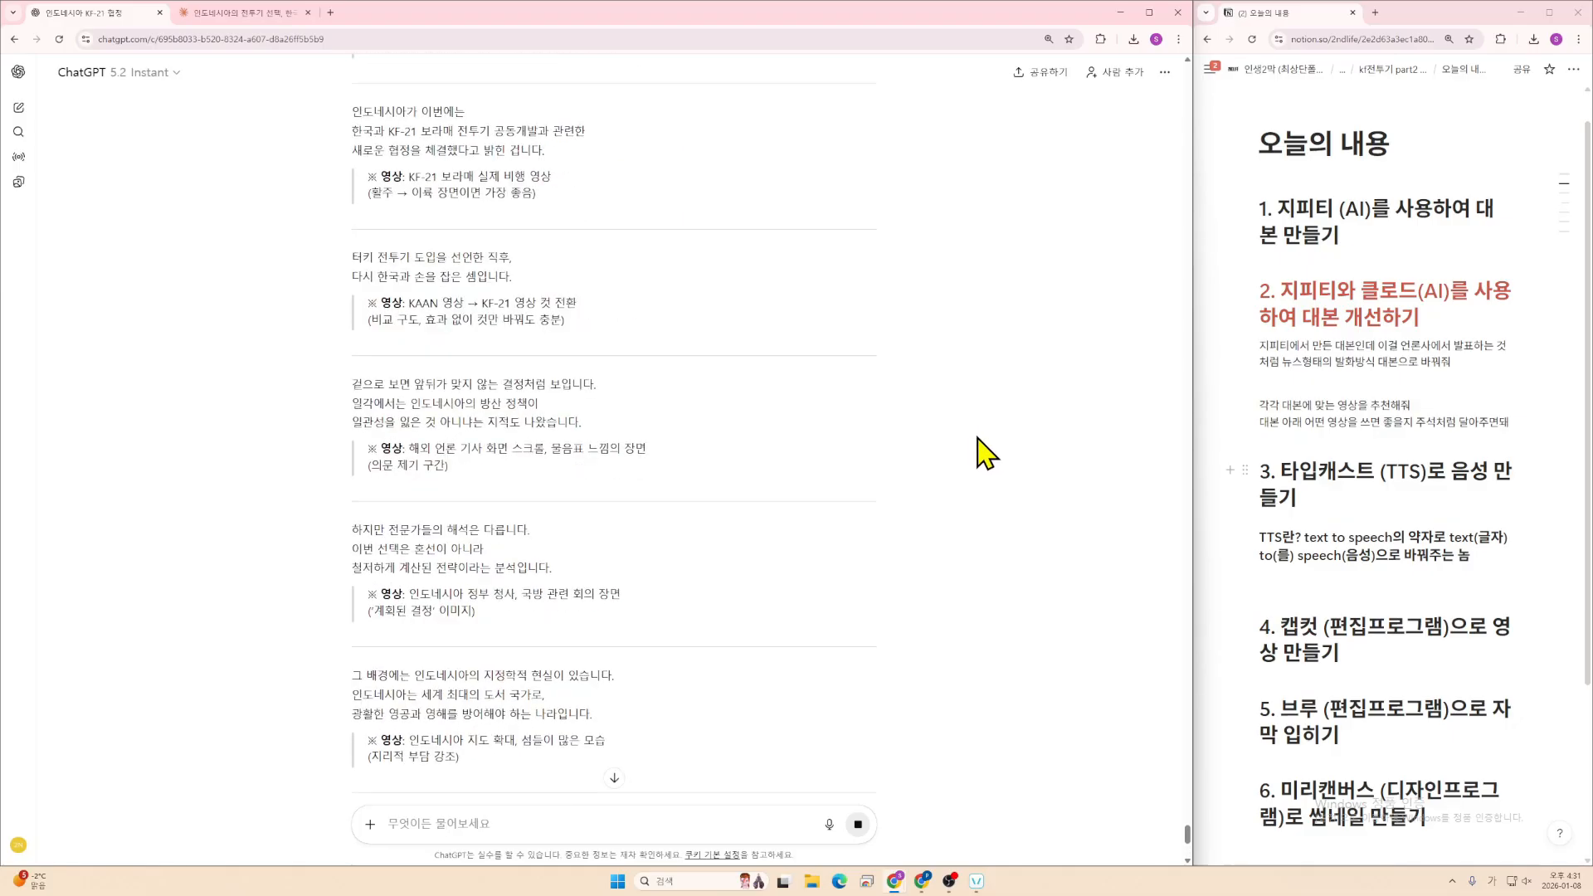
scroll(830, 544, "down", 5)
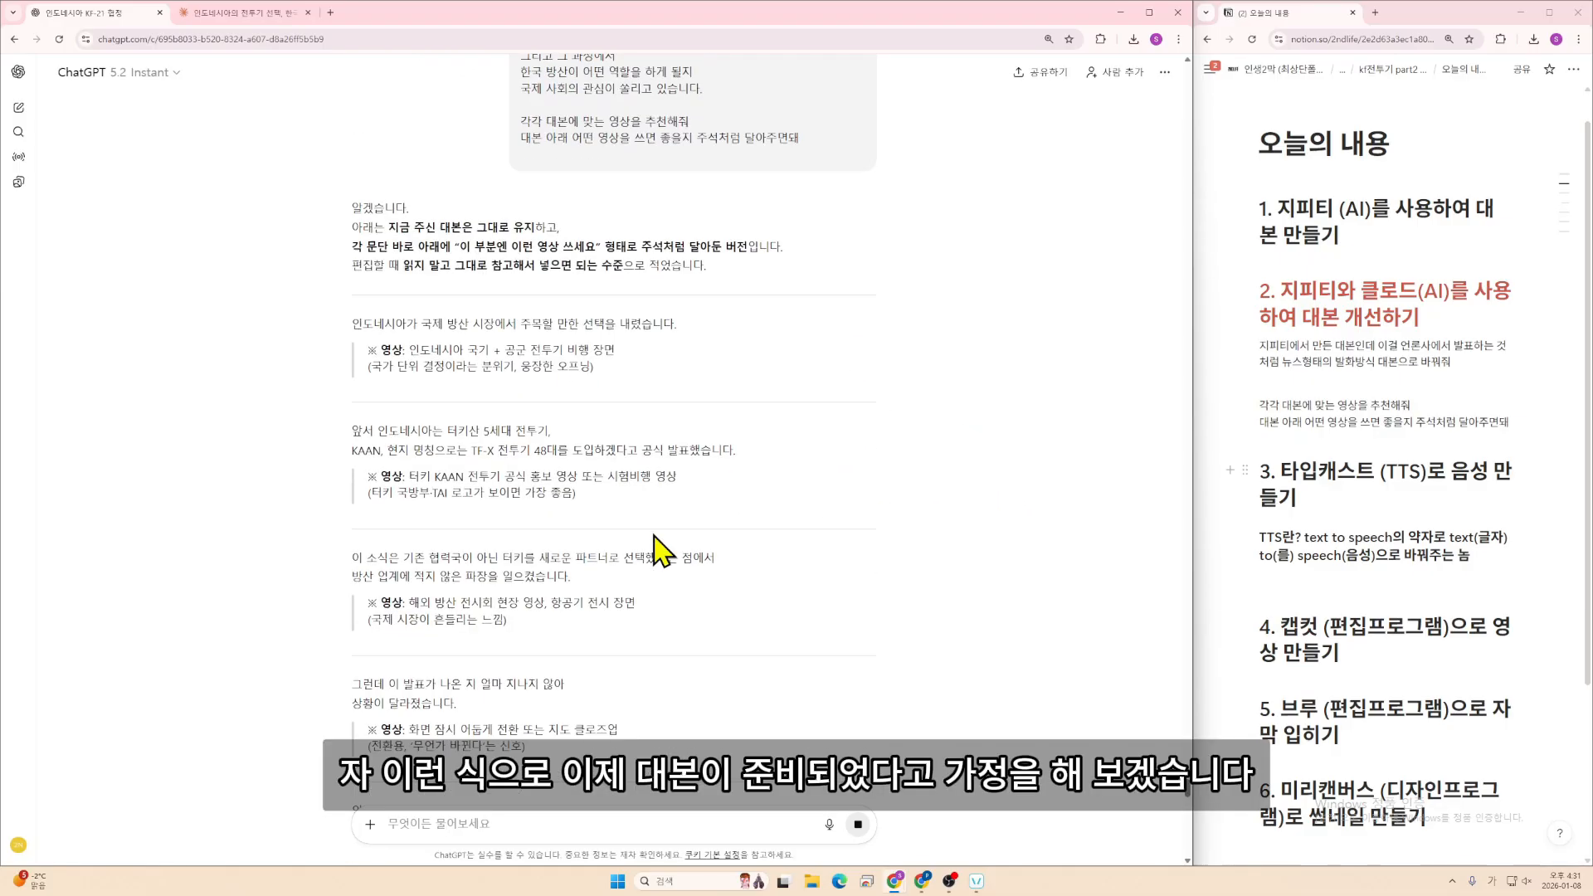
- Colour the heading "3. 타입캐스트 (TTS)로 음성 만들기" red in the Notion outline
scroll(722, 554, "up", 3)
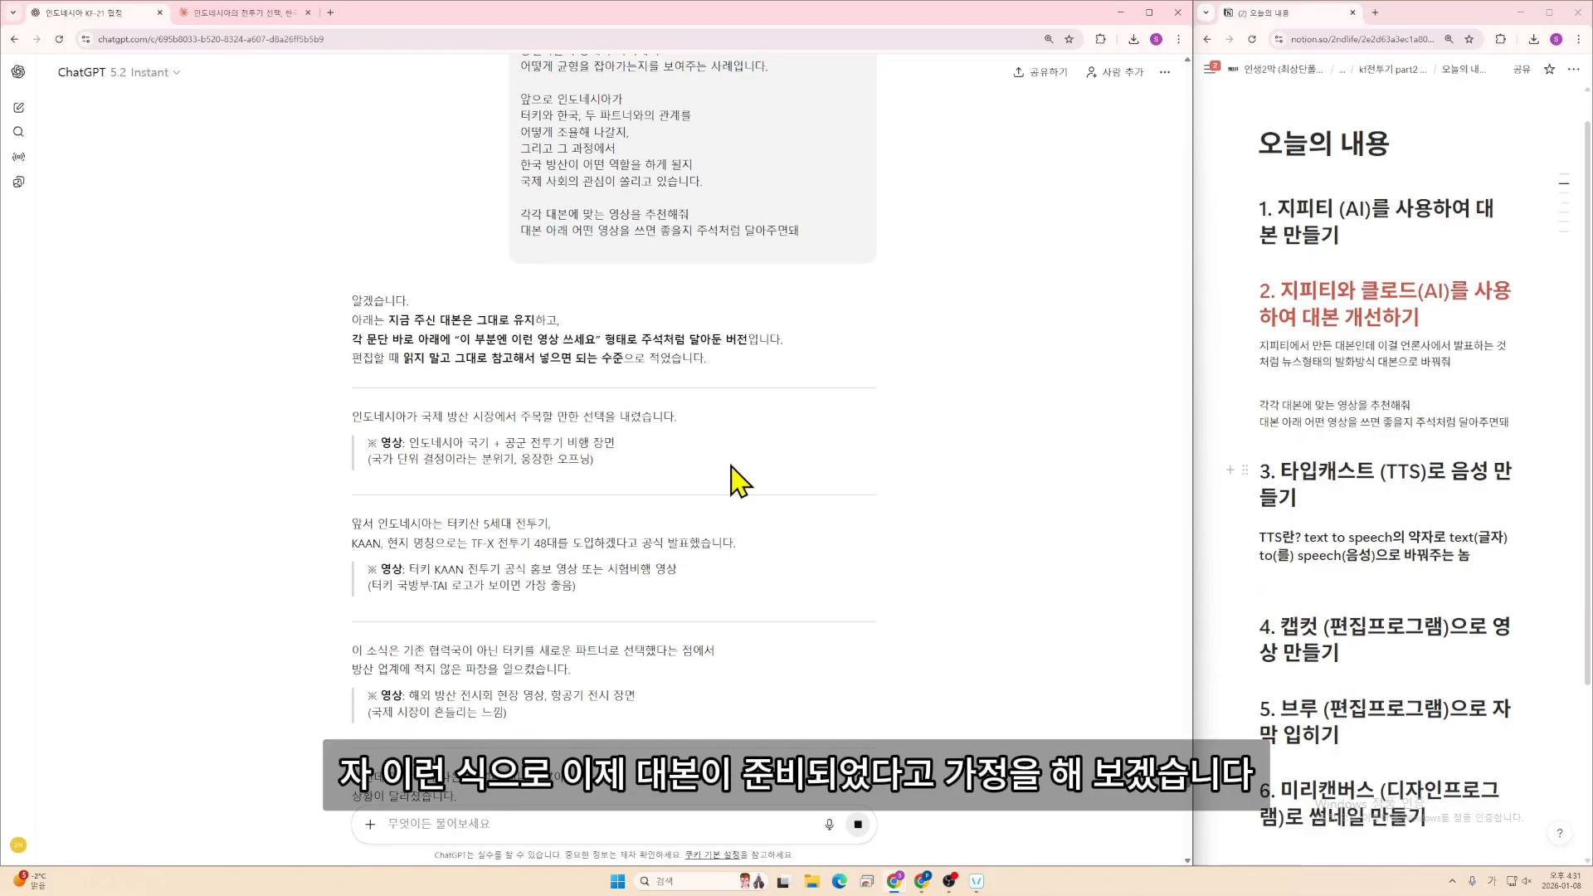
scroll(1284, 415, "down", 1)
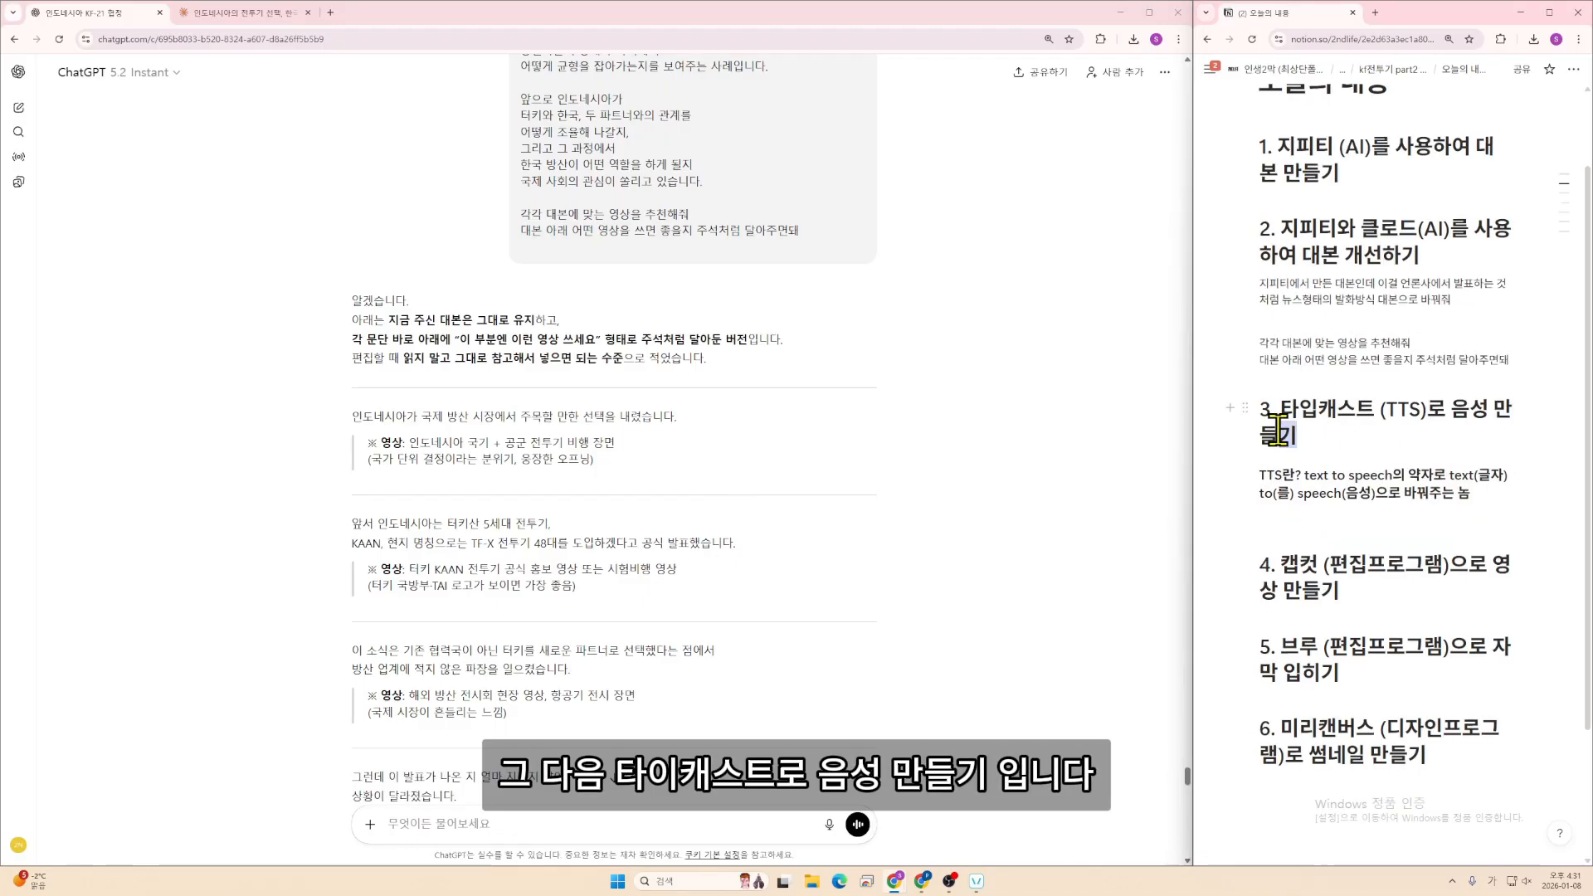
left_click(1332, 425)
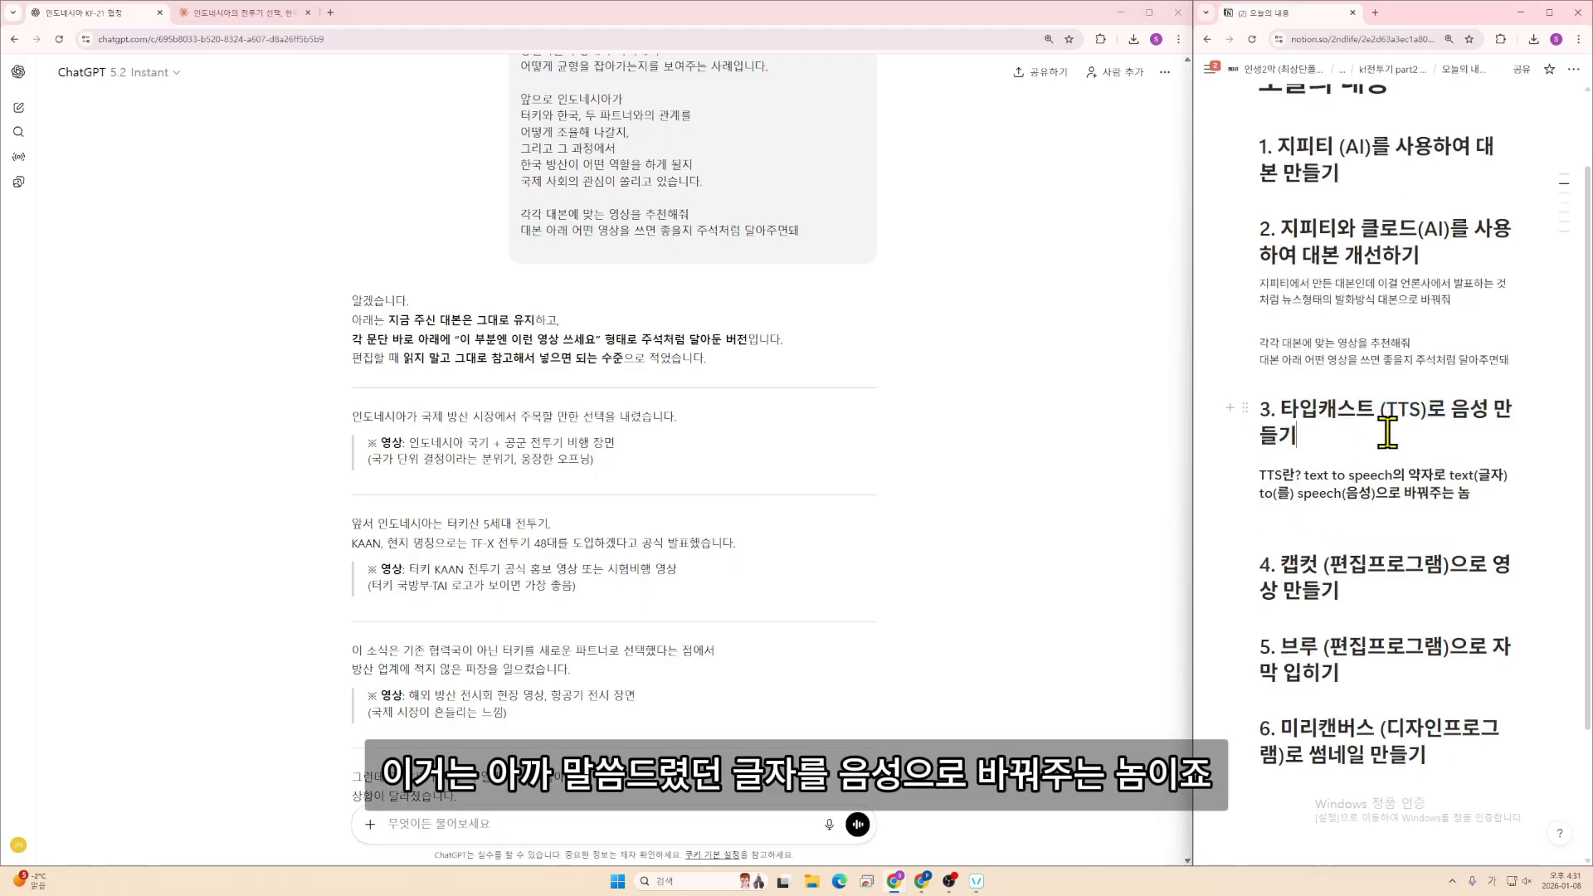
left_click_drag(1361, 442, 1261, 403)
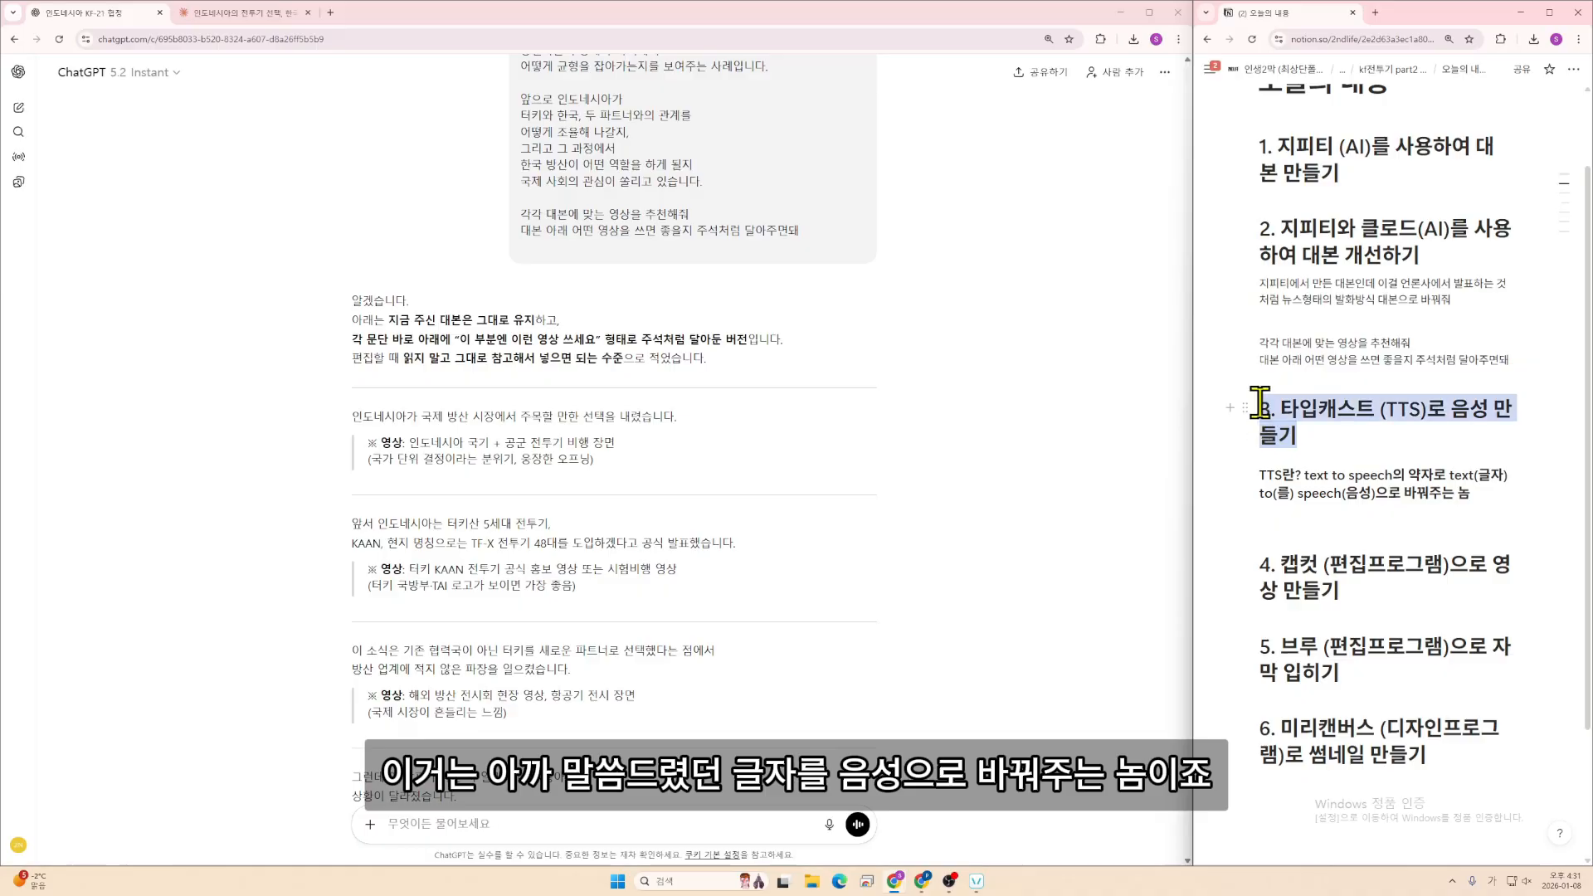
key("ctrl+shift+h")
left_click_drag(1477, 481, 1507, 479)
left_click_drag(1265, 495, 1409, 497)
left_click(1445, 513)
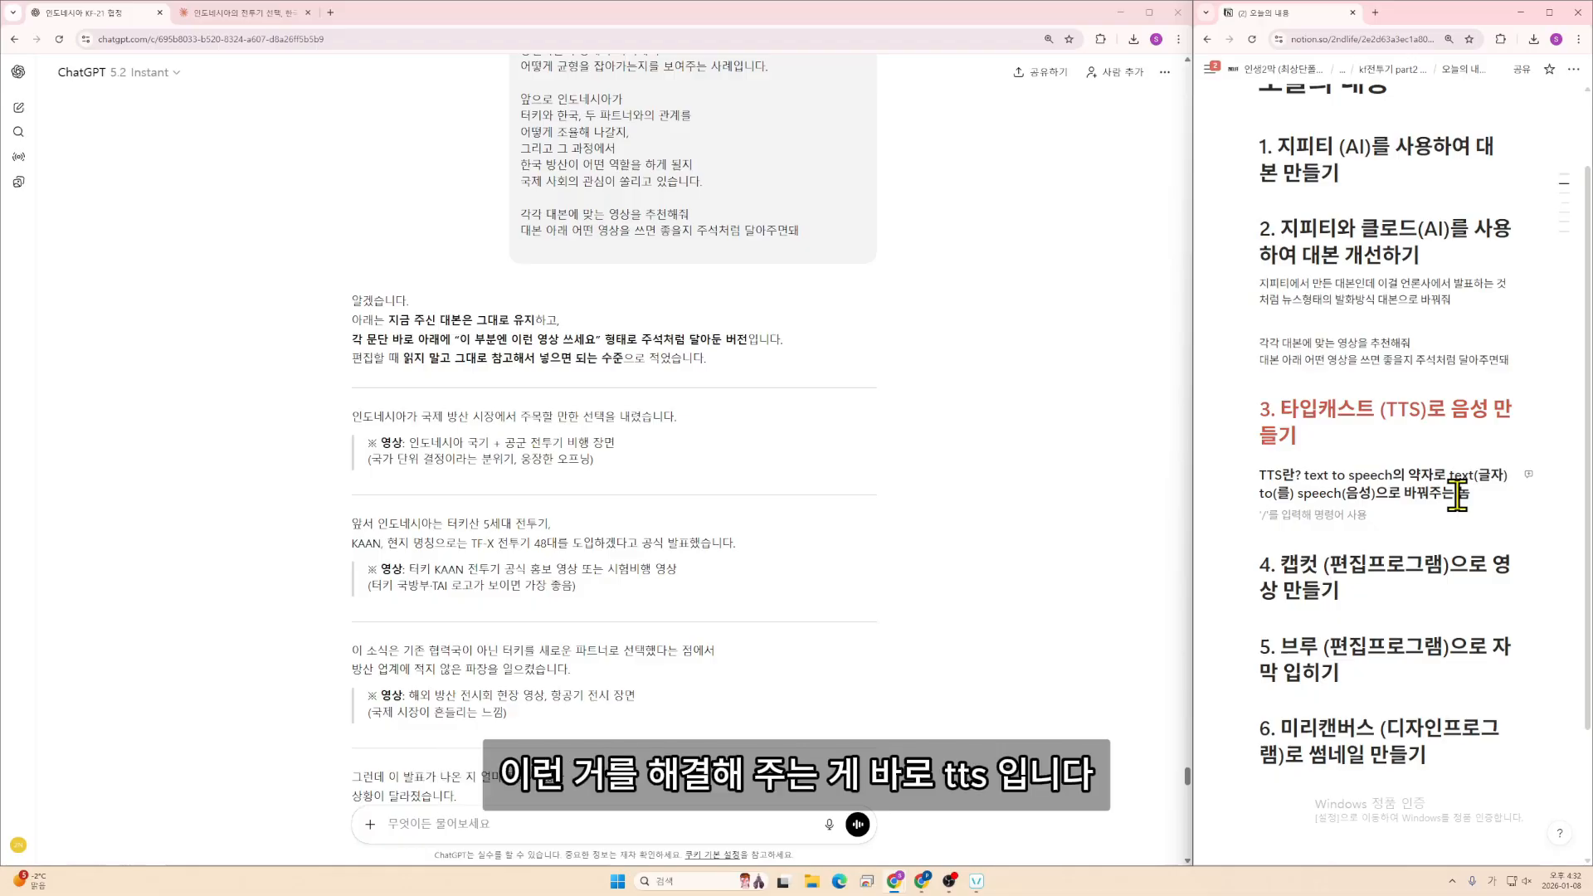
- Copy the finished 3-minute script from the sent ChatGPT message, leaving out the footage request at its end
scroll(886, 473, "up", 3)
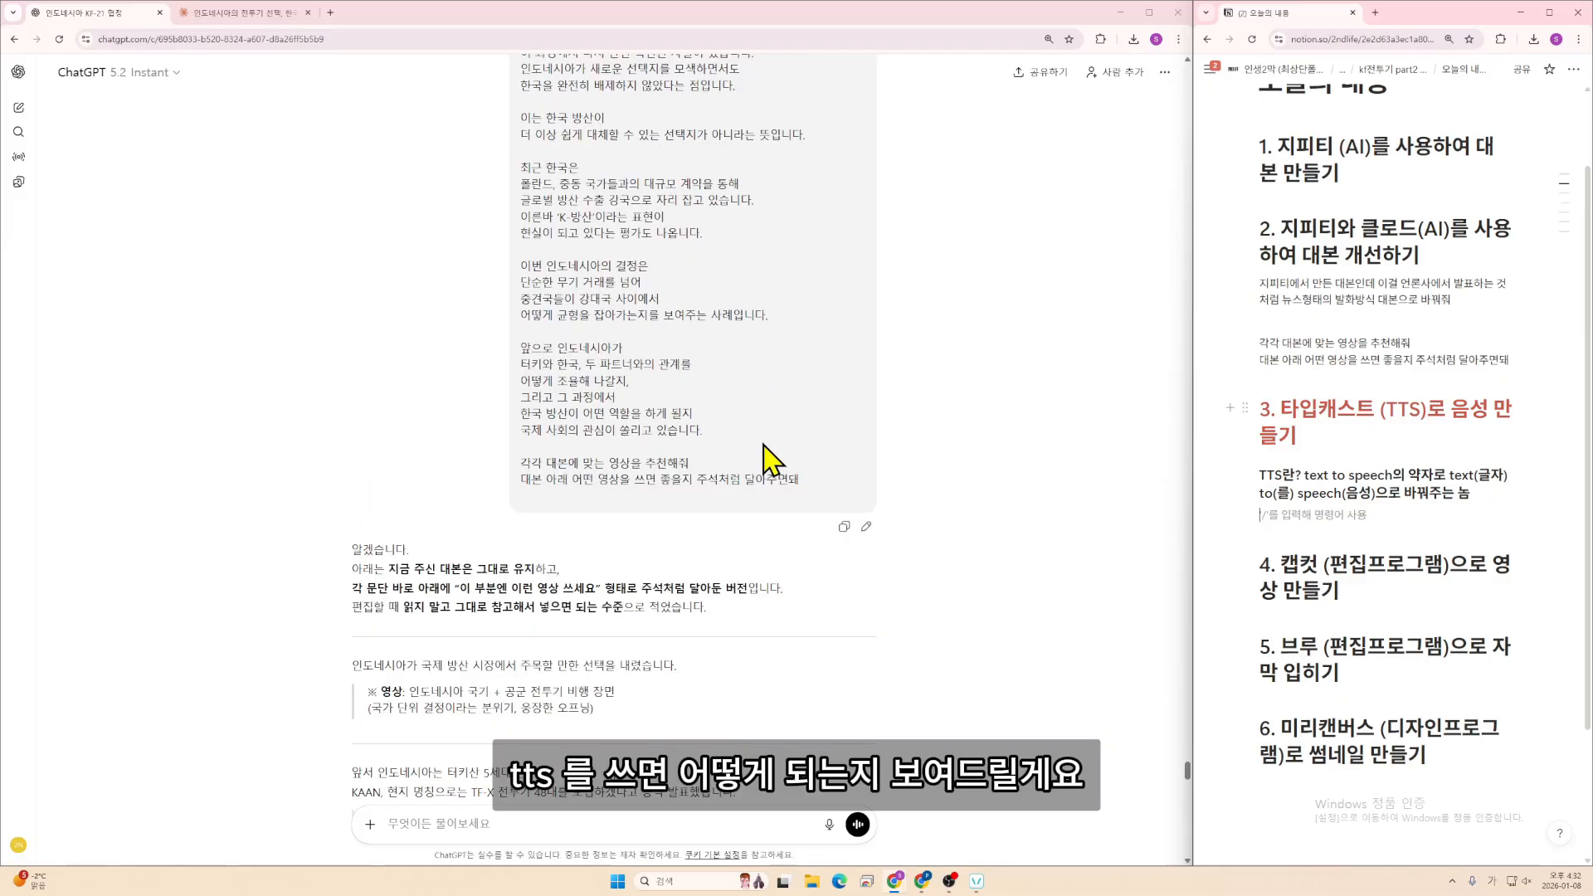
scroll(738, 446, "up", 1)
left_click_drag(730, 496, 519, 169)
scroll(579, 236, "up", 7)
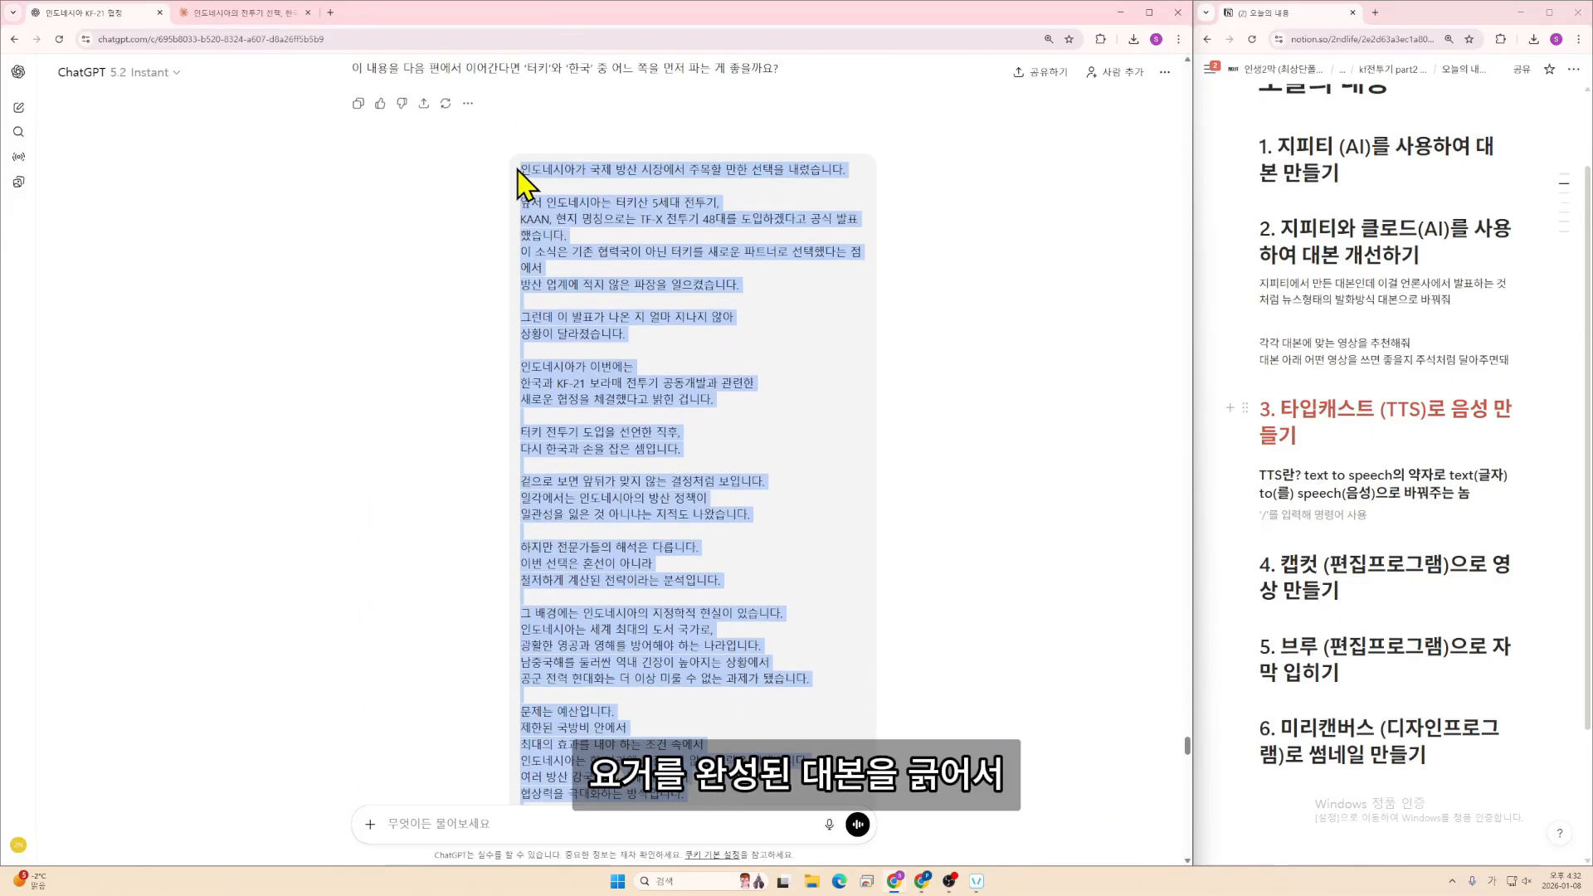
- Switch to Typecast, start a new shorts project and paste the copied script as the first paragraph's dialogue
left_click_drag(1589, 164, 955, 123)
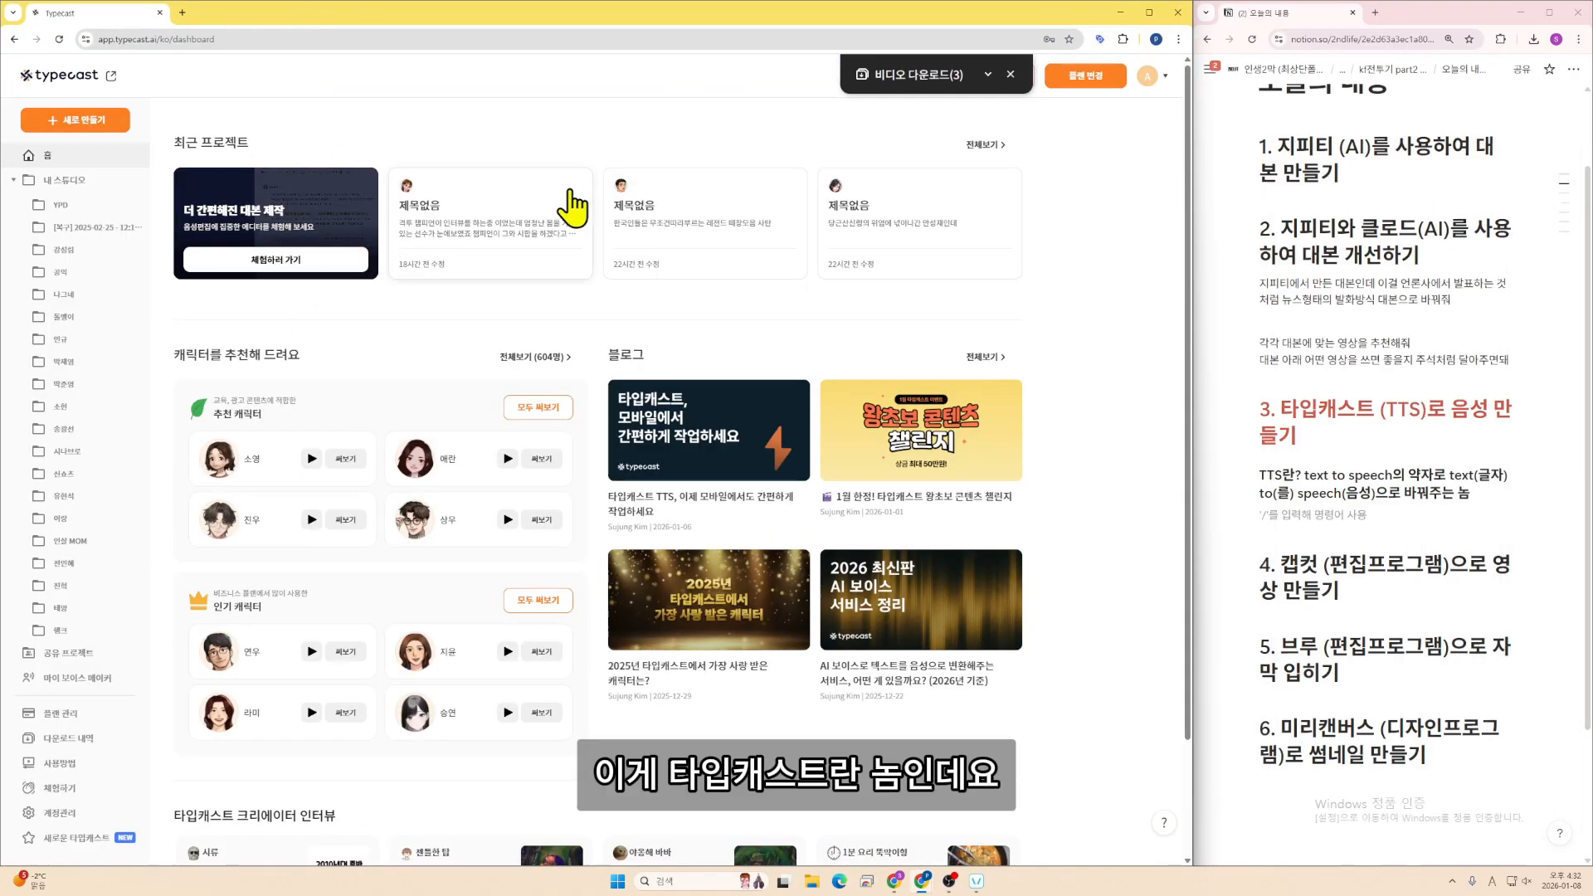
left_click(90, 122)
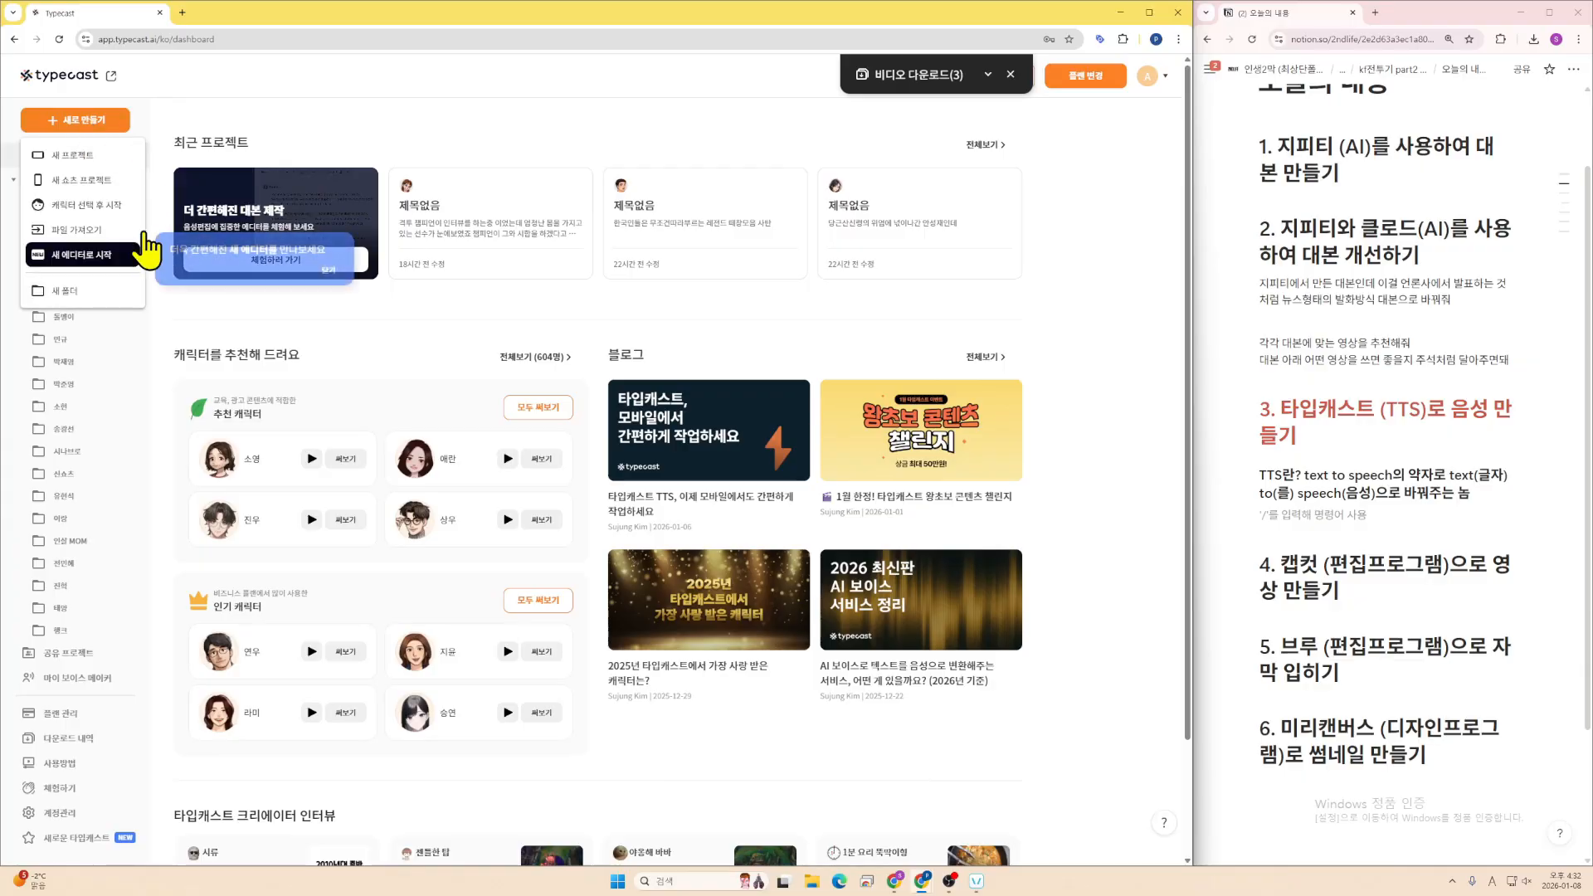
left_click(95, 197)
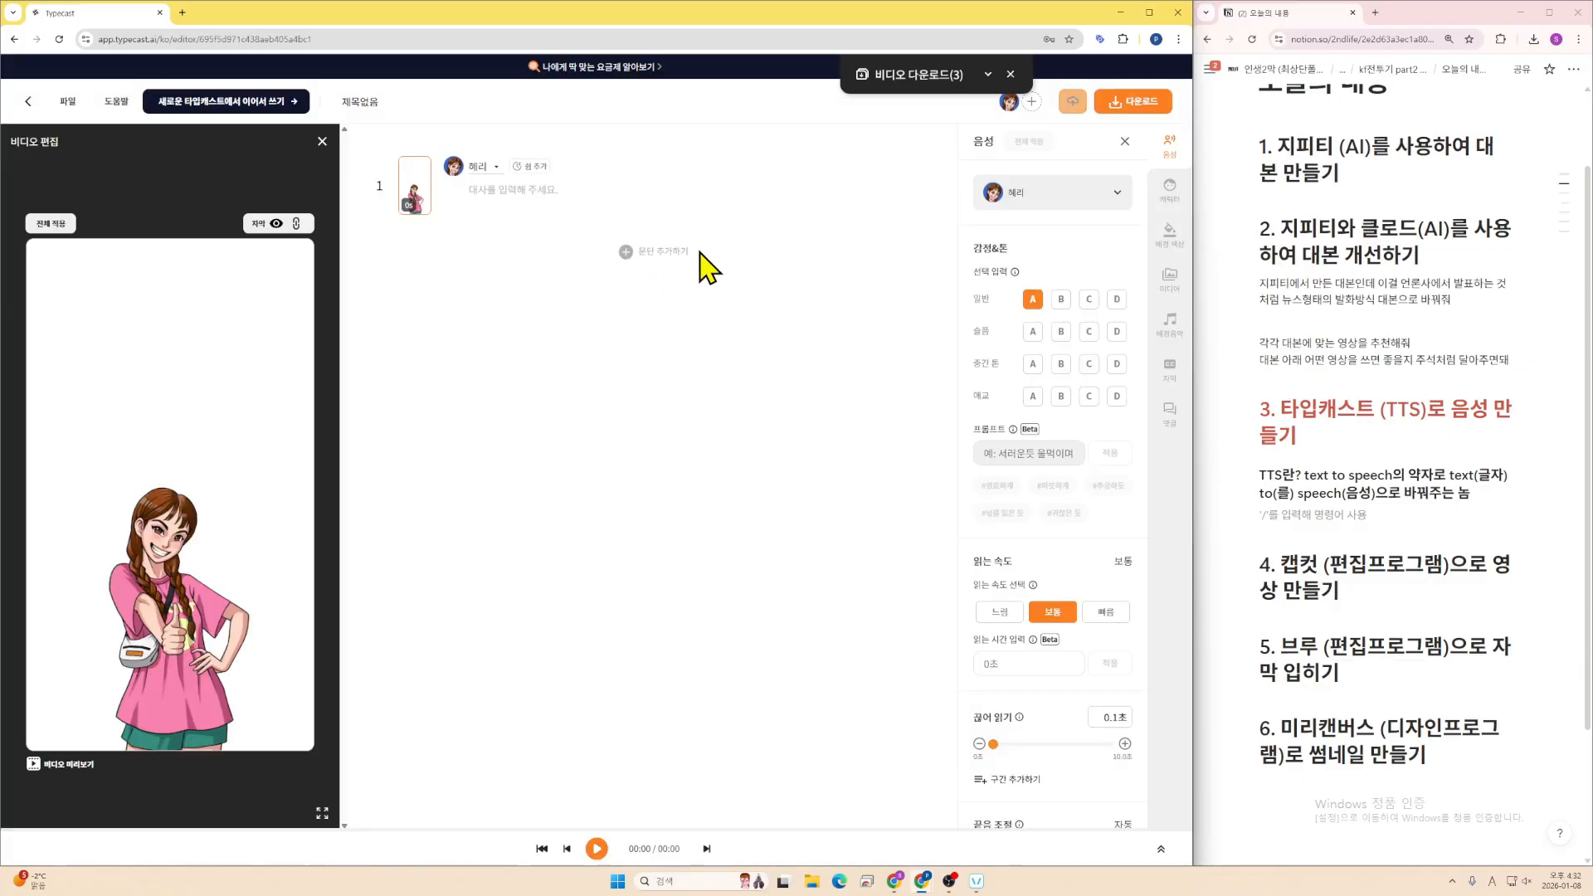
key("ctrl+v")
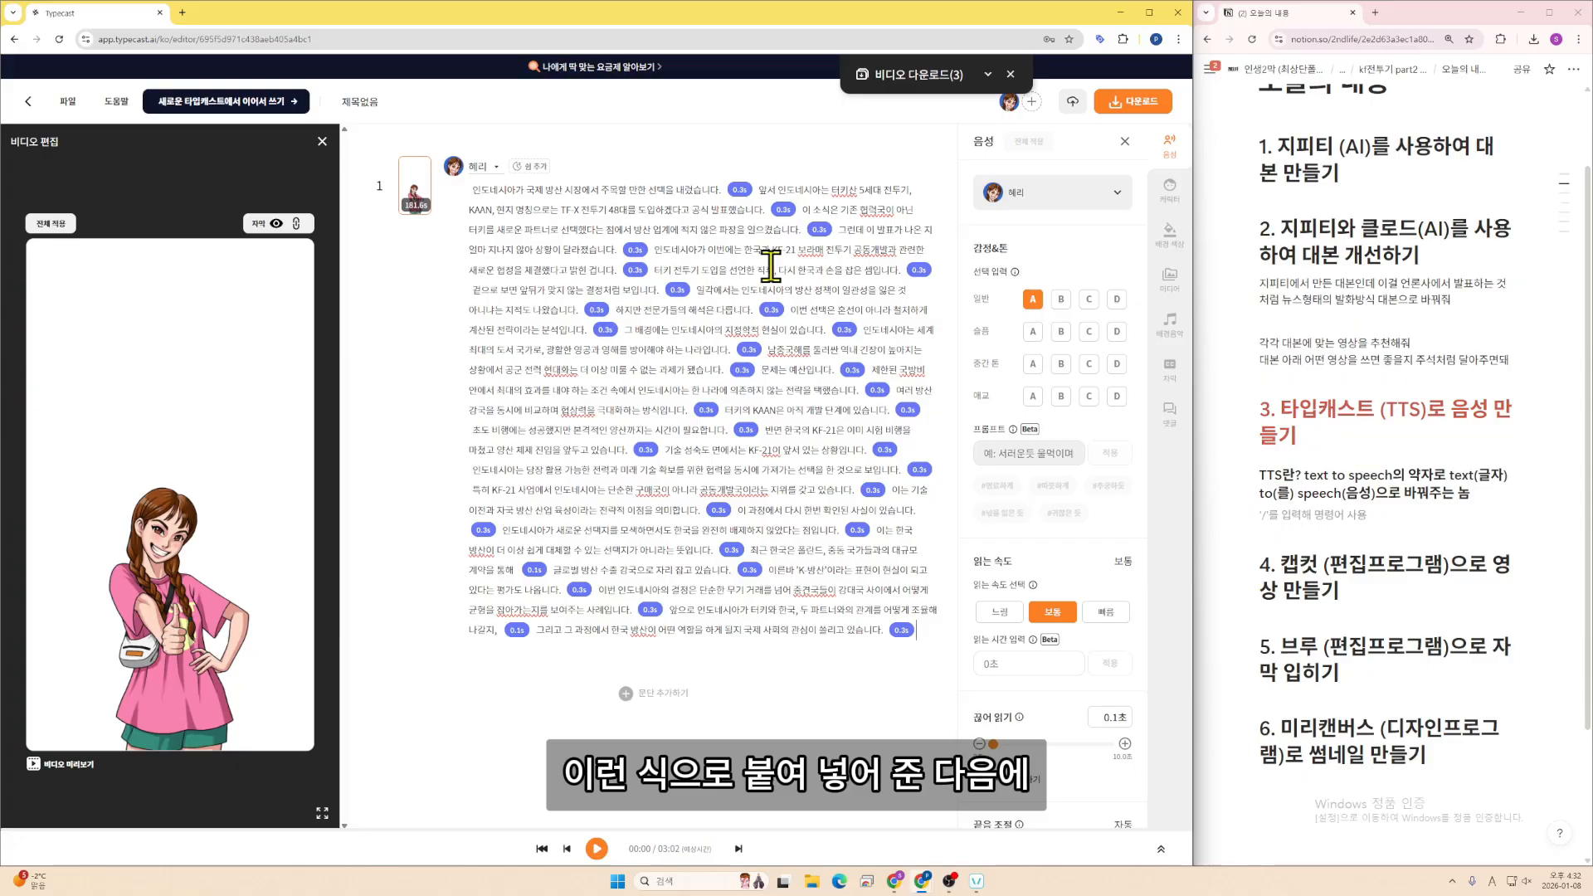
- Open the character replacement for the current voice and filter the casting list by 남성, 기자/아나운서 and 한국어(표준어)
left_click(838, 190)
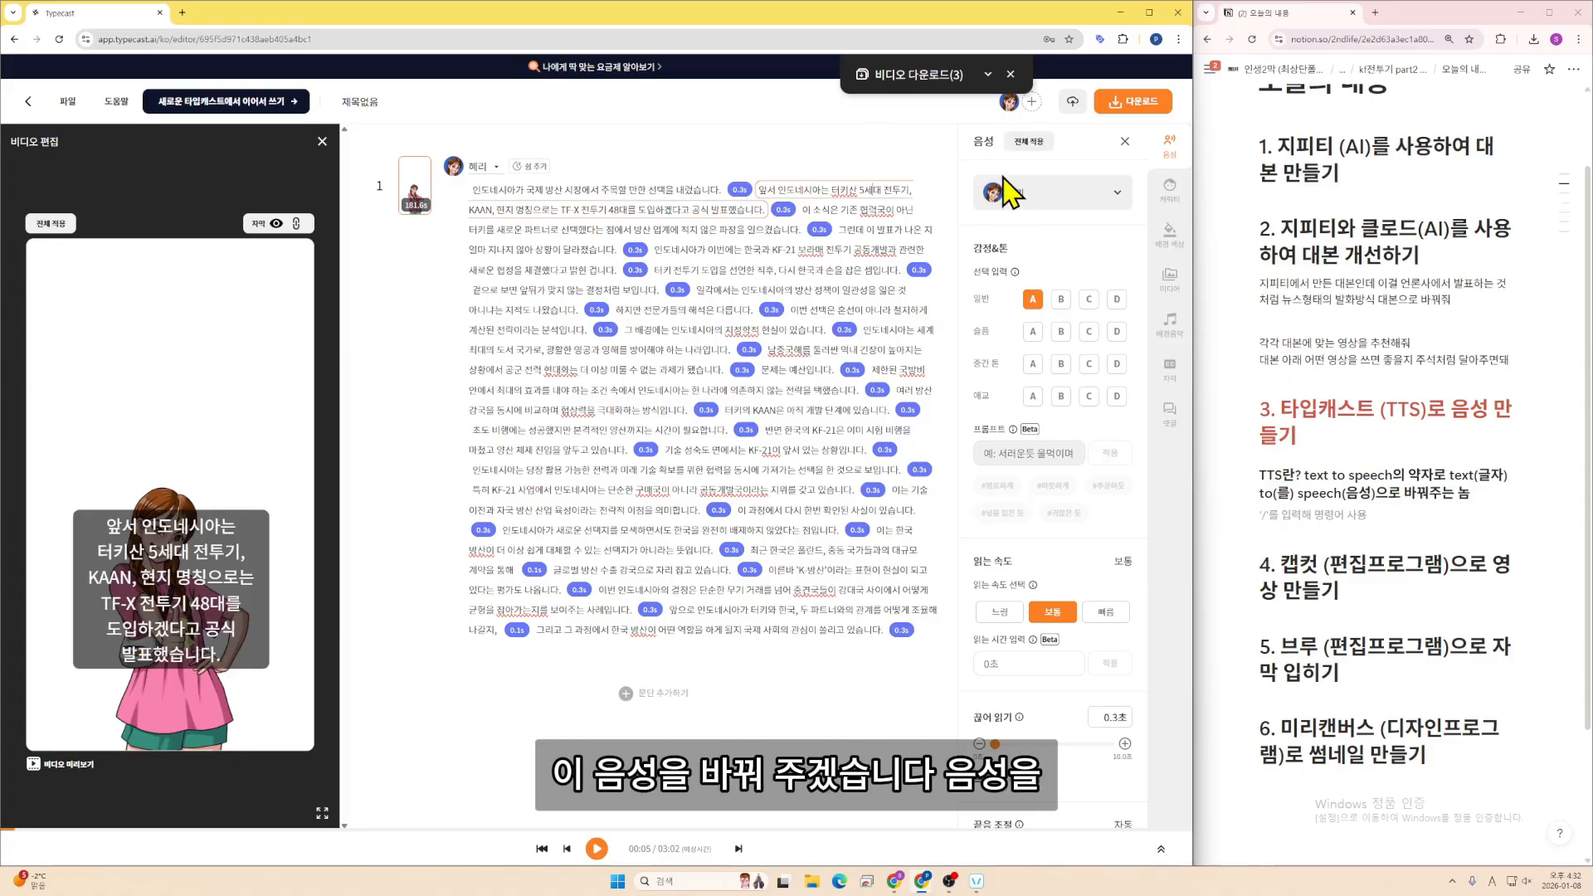
left_click(1031, 214)
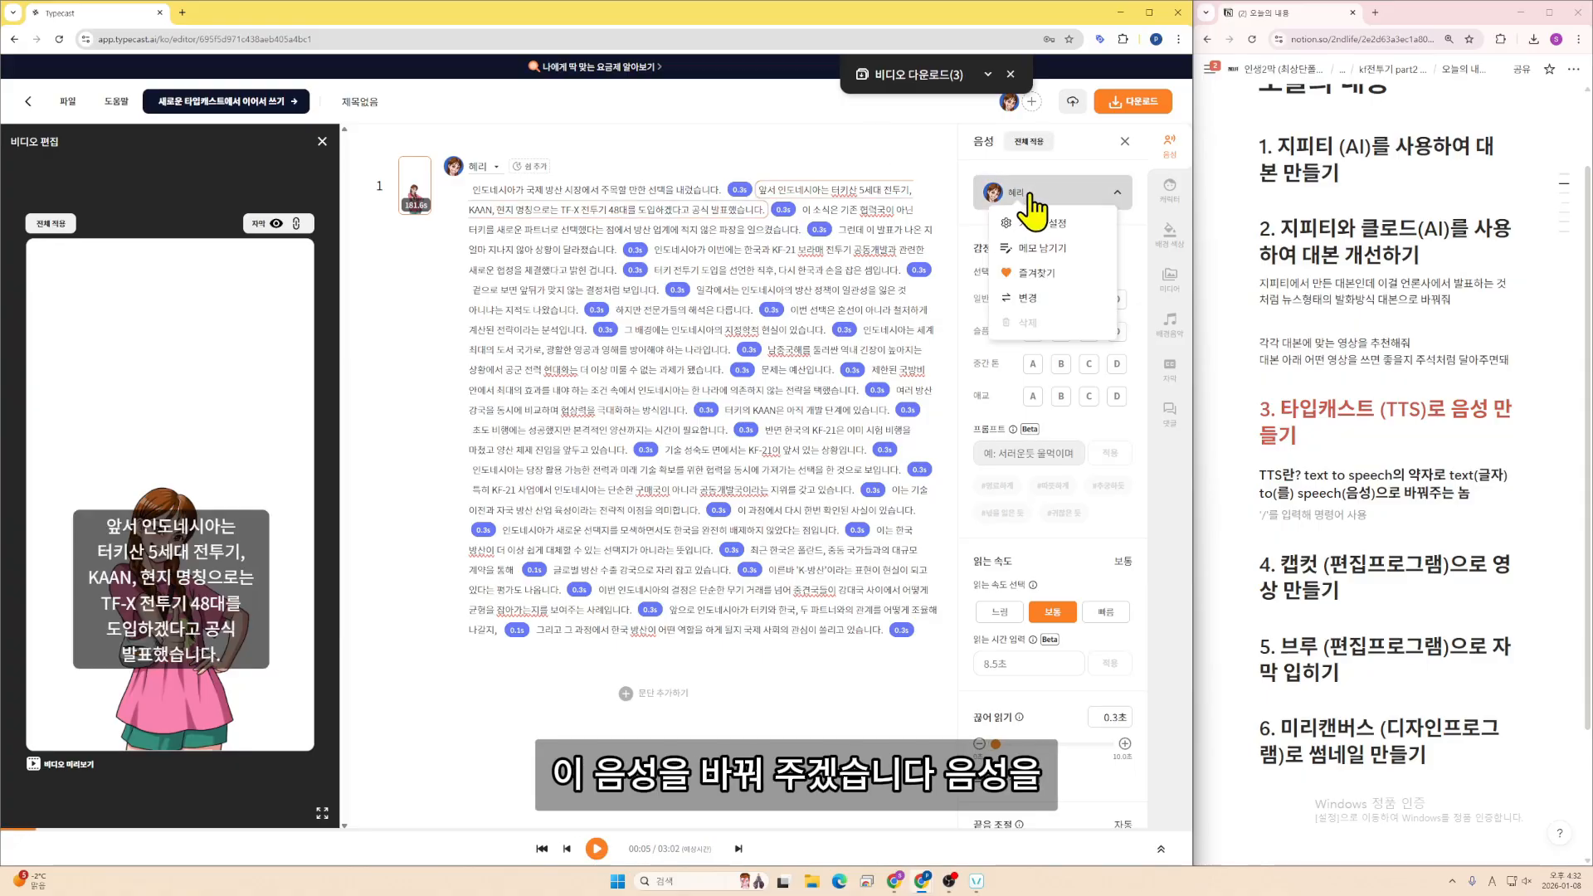
left_click(1052, 298)
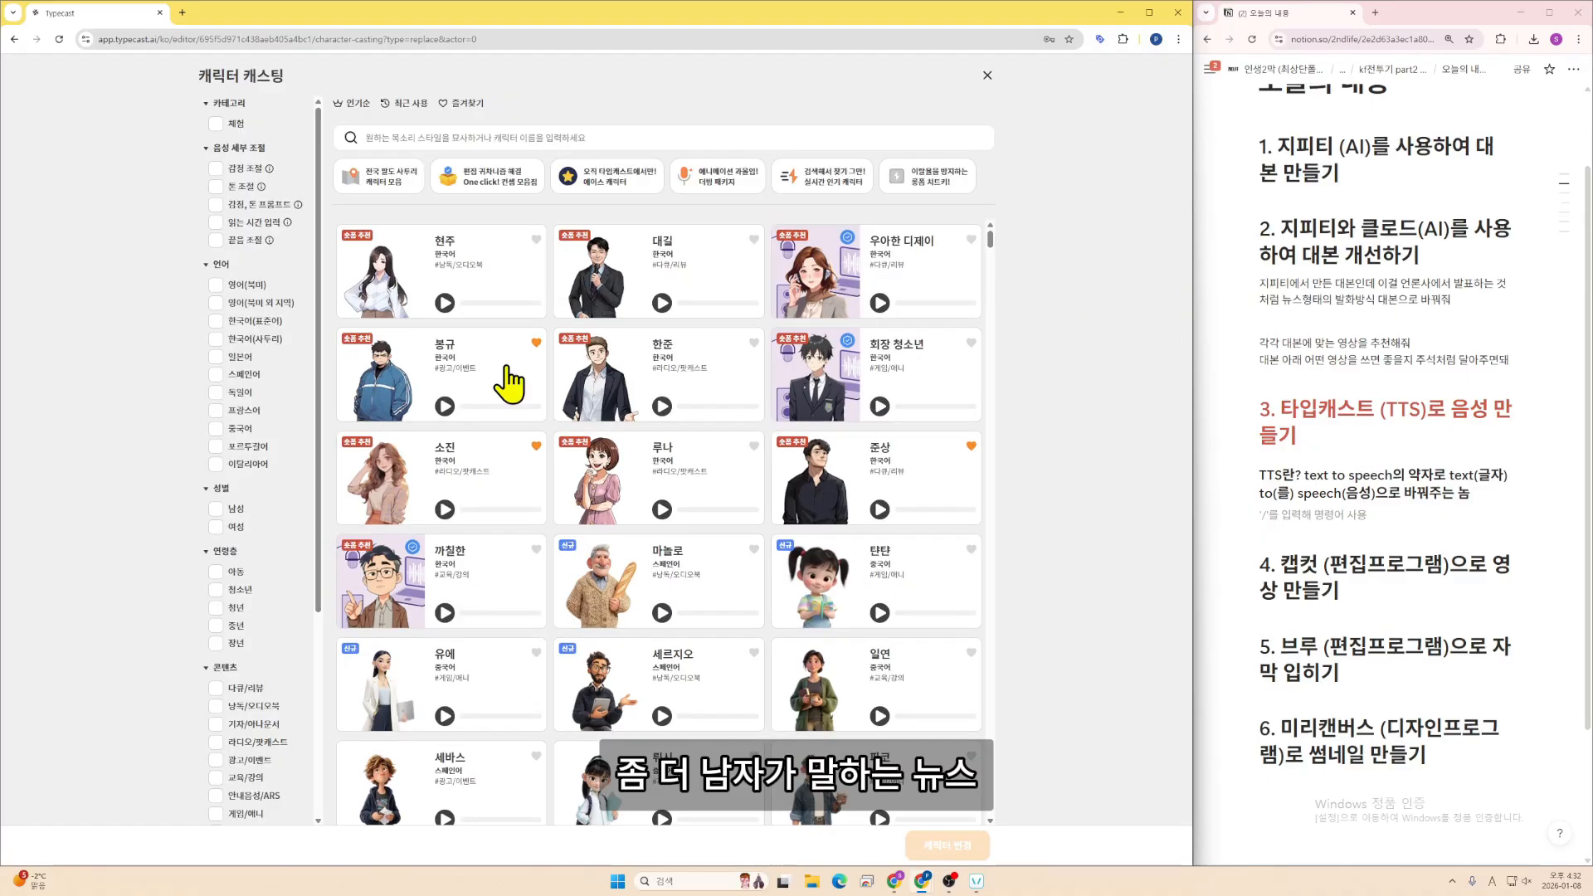
scroll(278, 514, "down", 1)
scroll(279, 531, "down", 2)
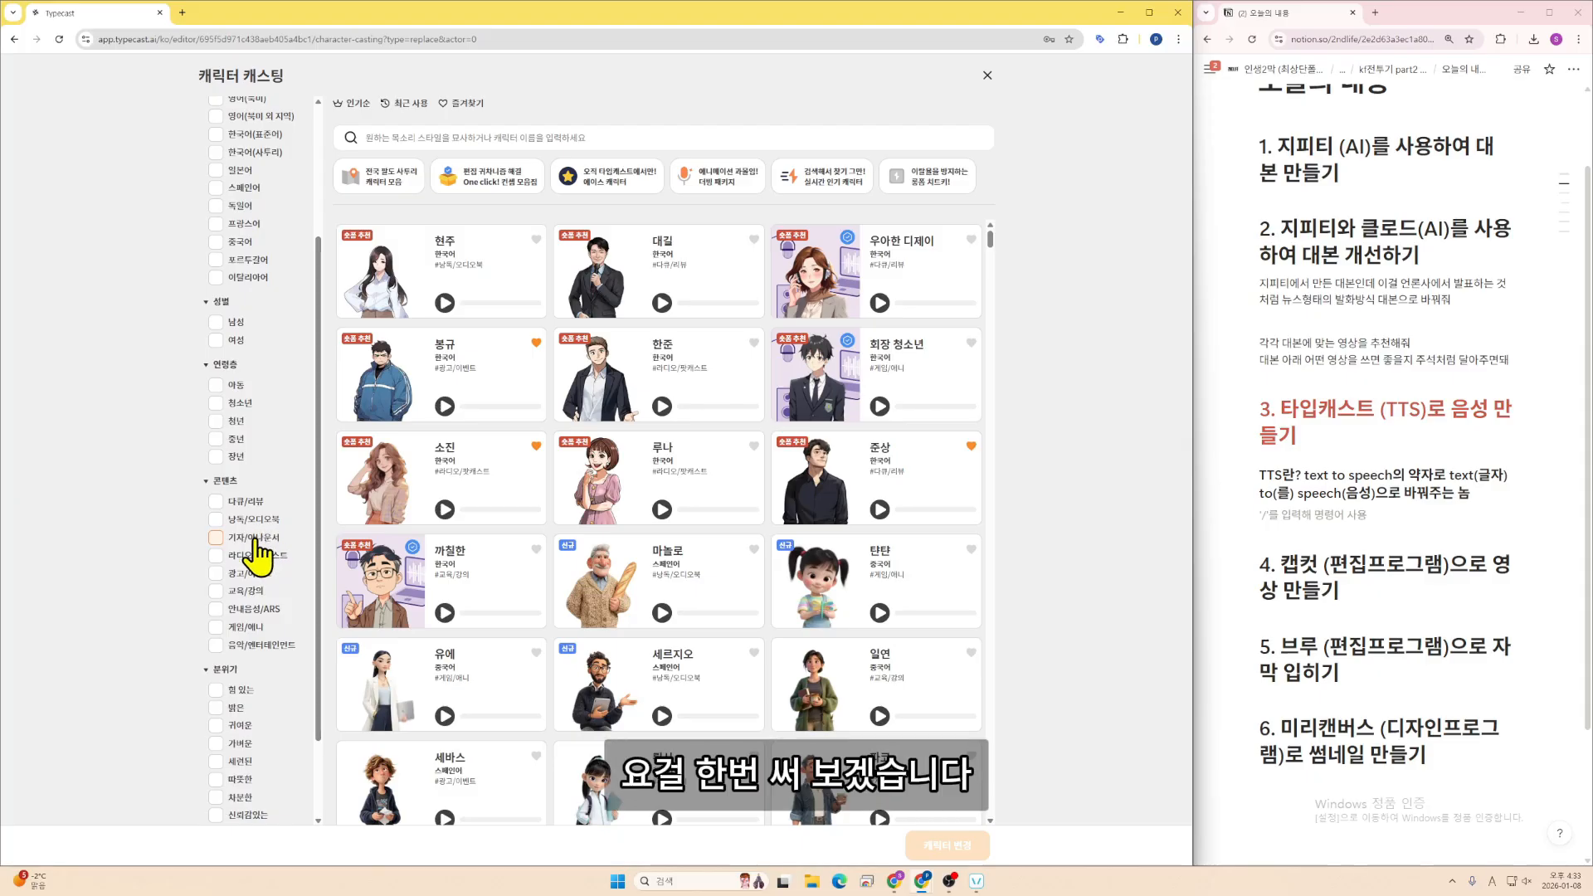
key("ctrl+plus")
left_click(241, 585)
left_click(200, 350)
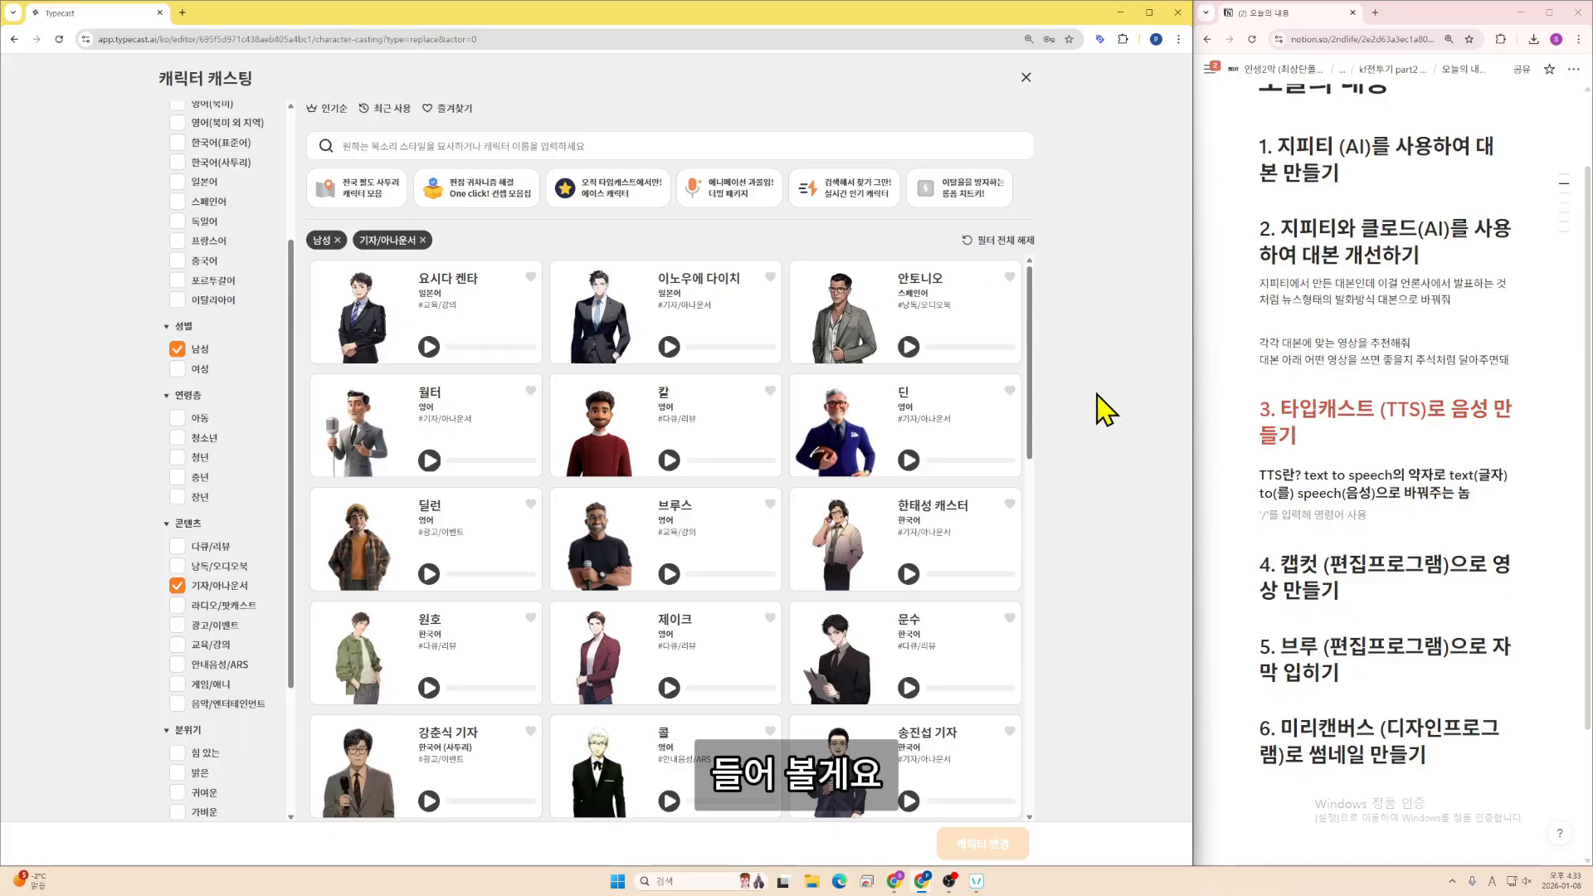
scroll(179, 259, "up", 2)
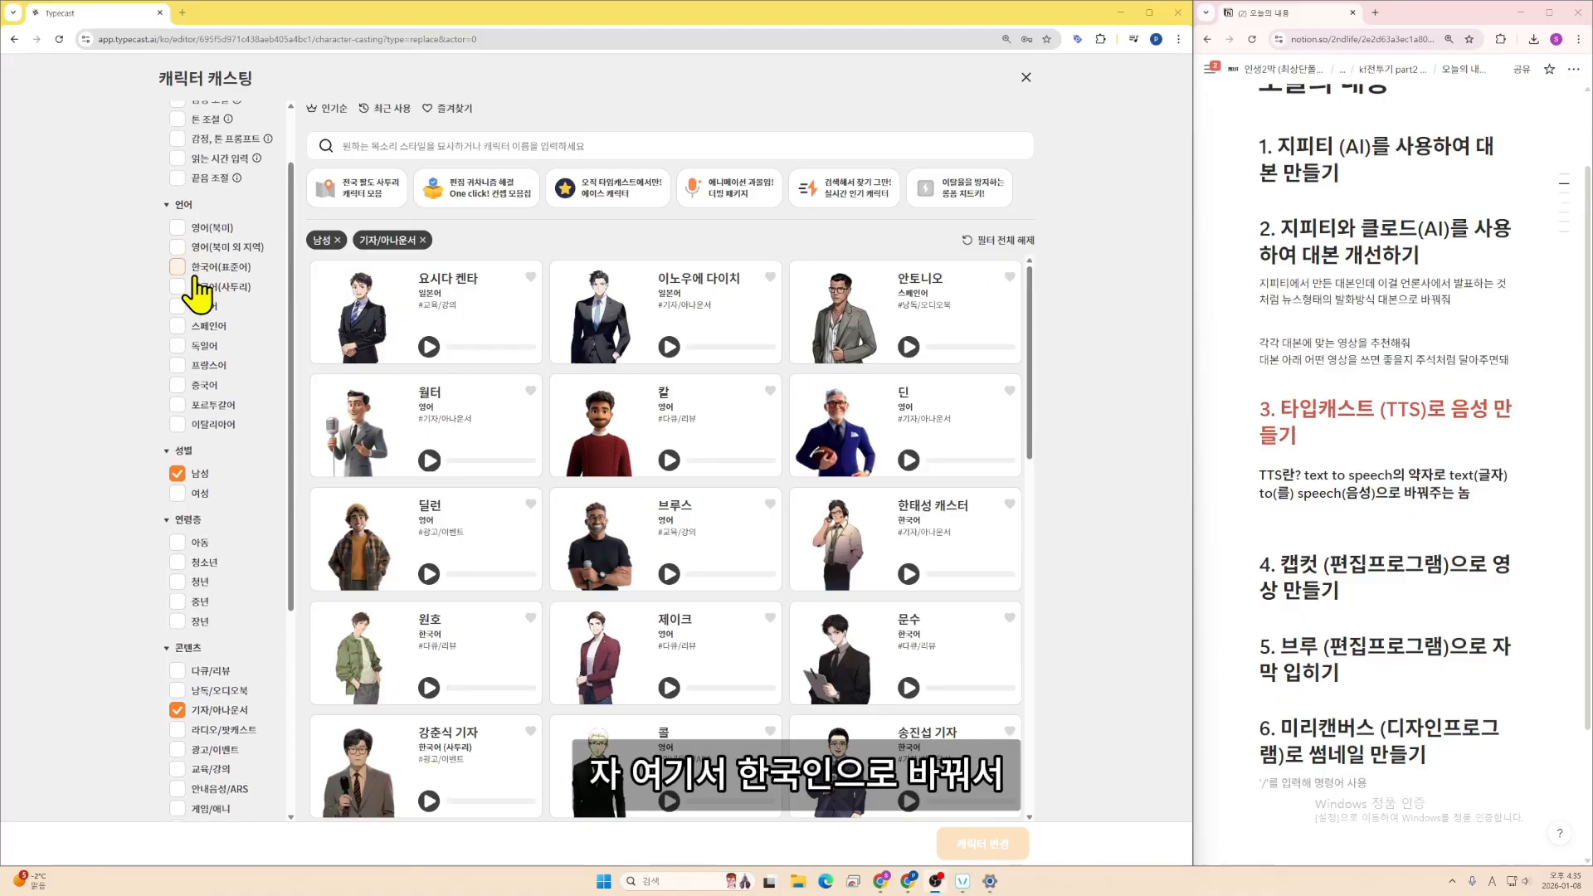
left_click(177, 266)
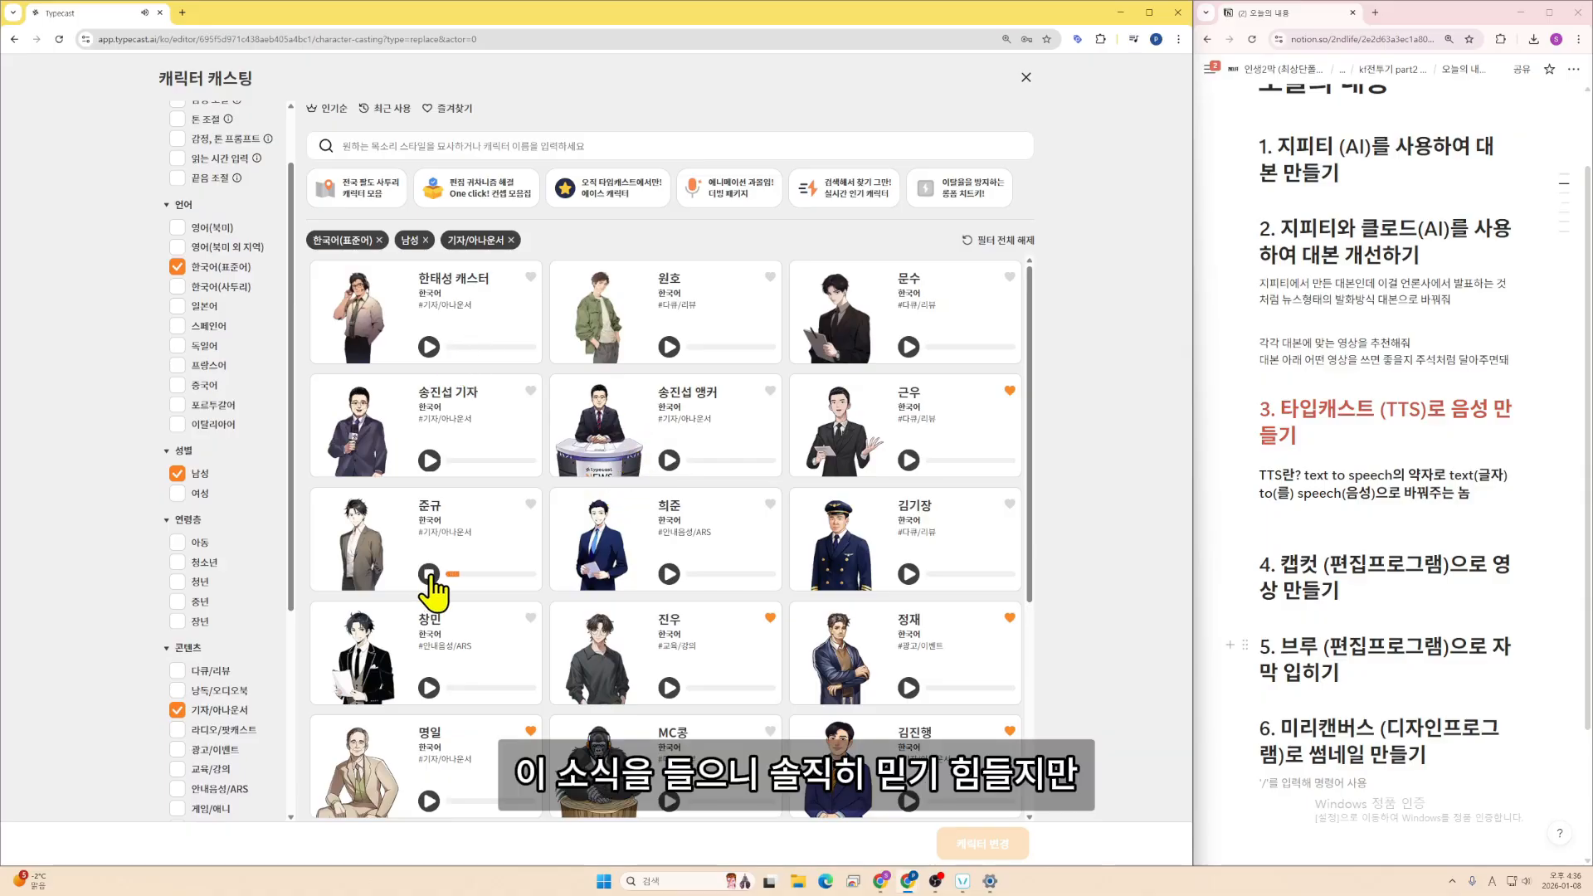
- Listen to samples of the filtered male announcer voices, including 송진섭 기자, 한태성 캐스터, 승헌 and 원호, to compare them
left_click(429, 460)
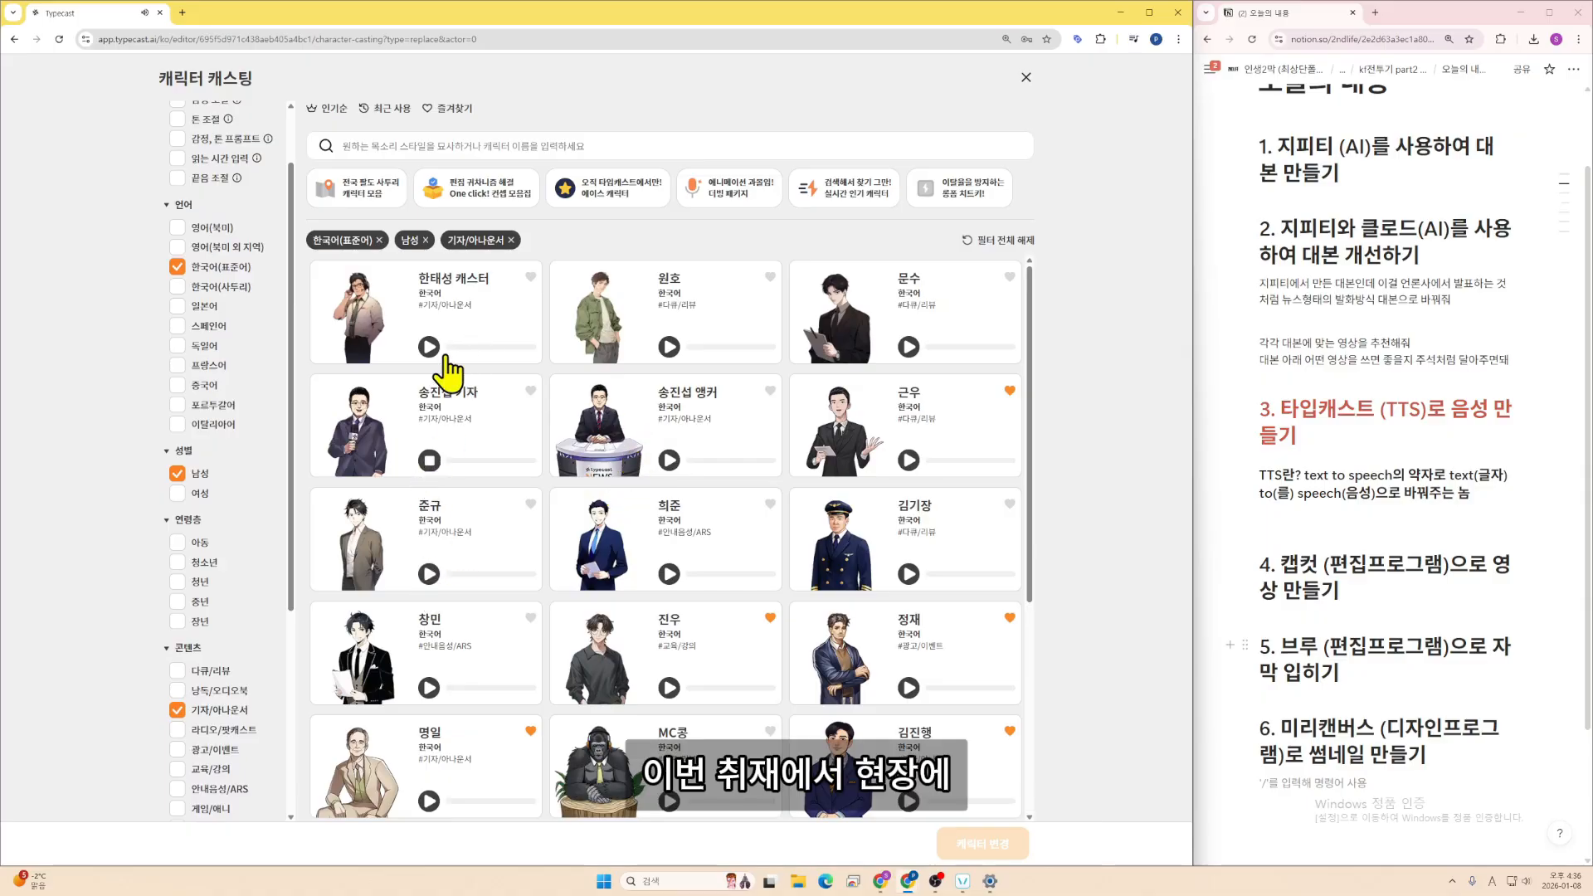
left_click(429, 347)
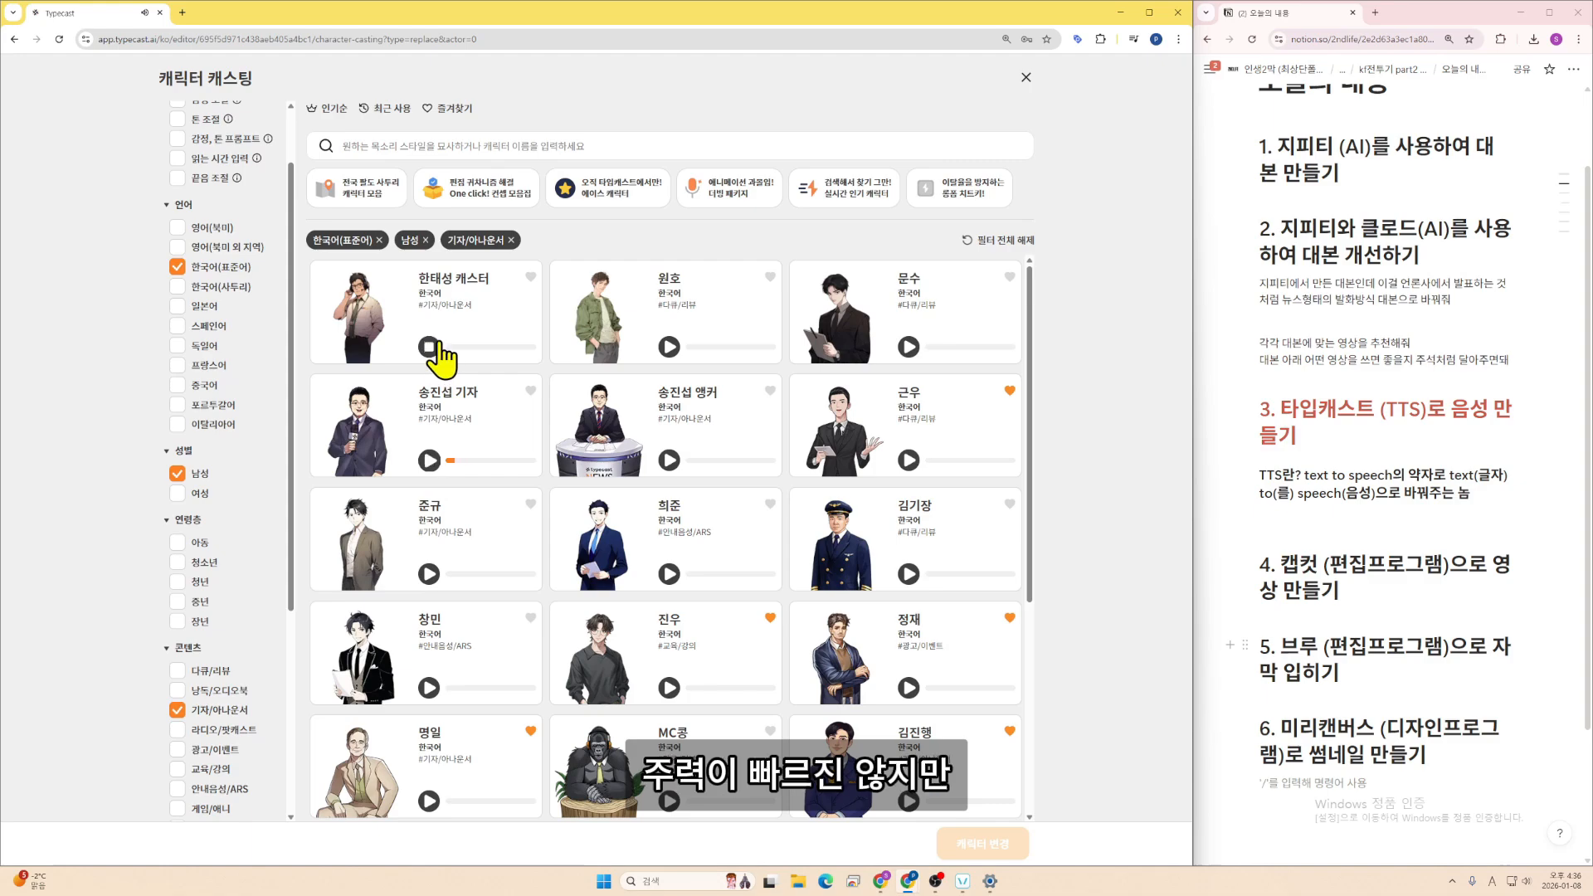
left_click(669, 347)
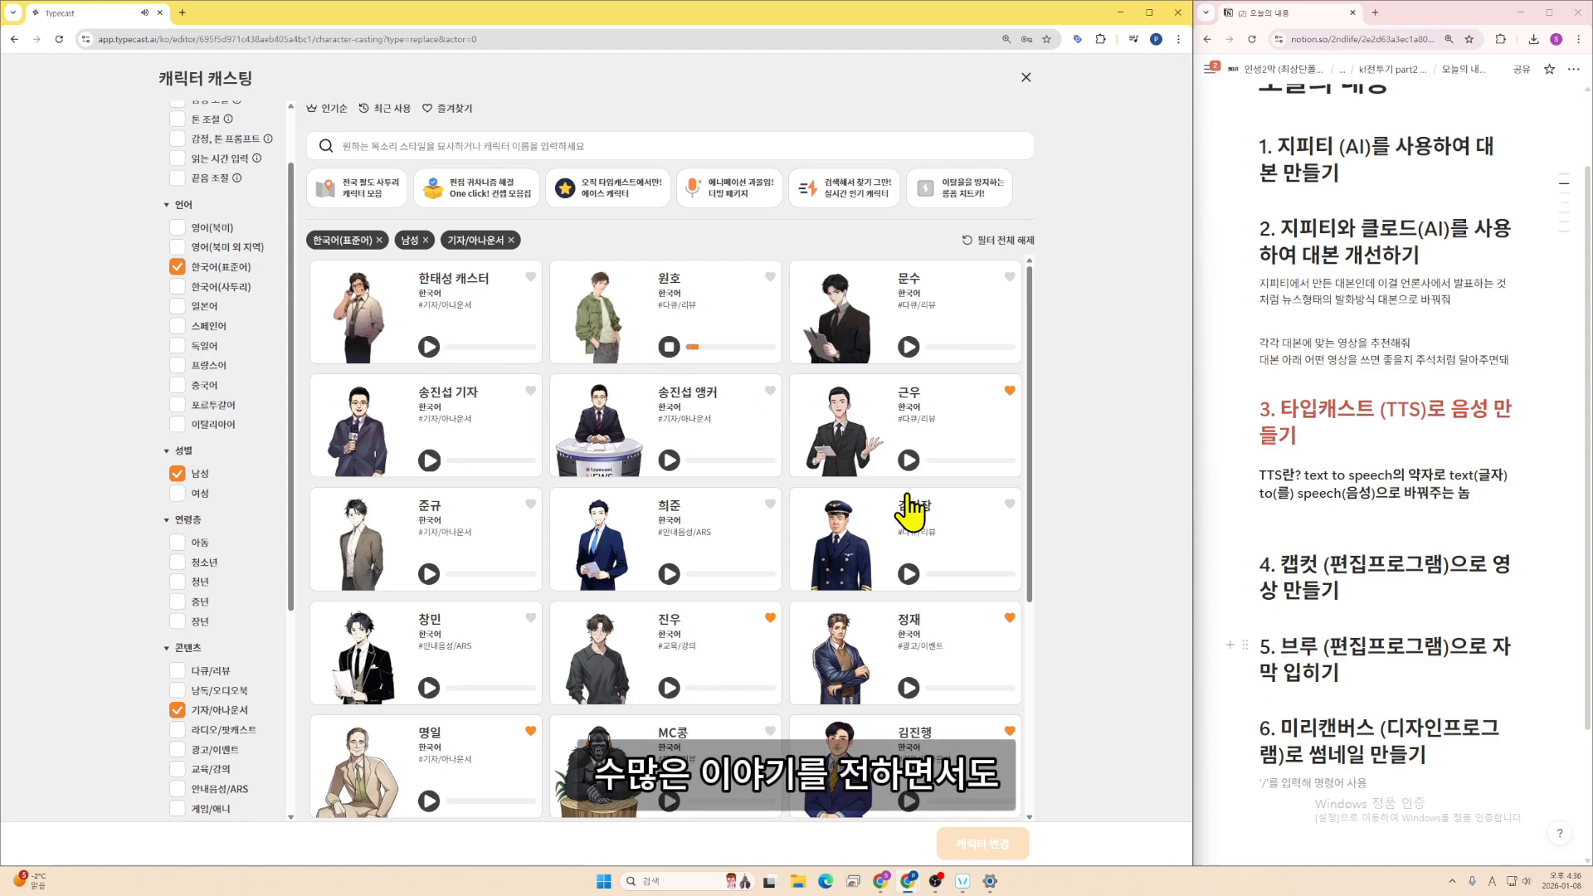
scroll(909, 510, "down", 1)
scroll(875, 629, "up", 1)
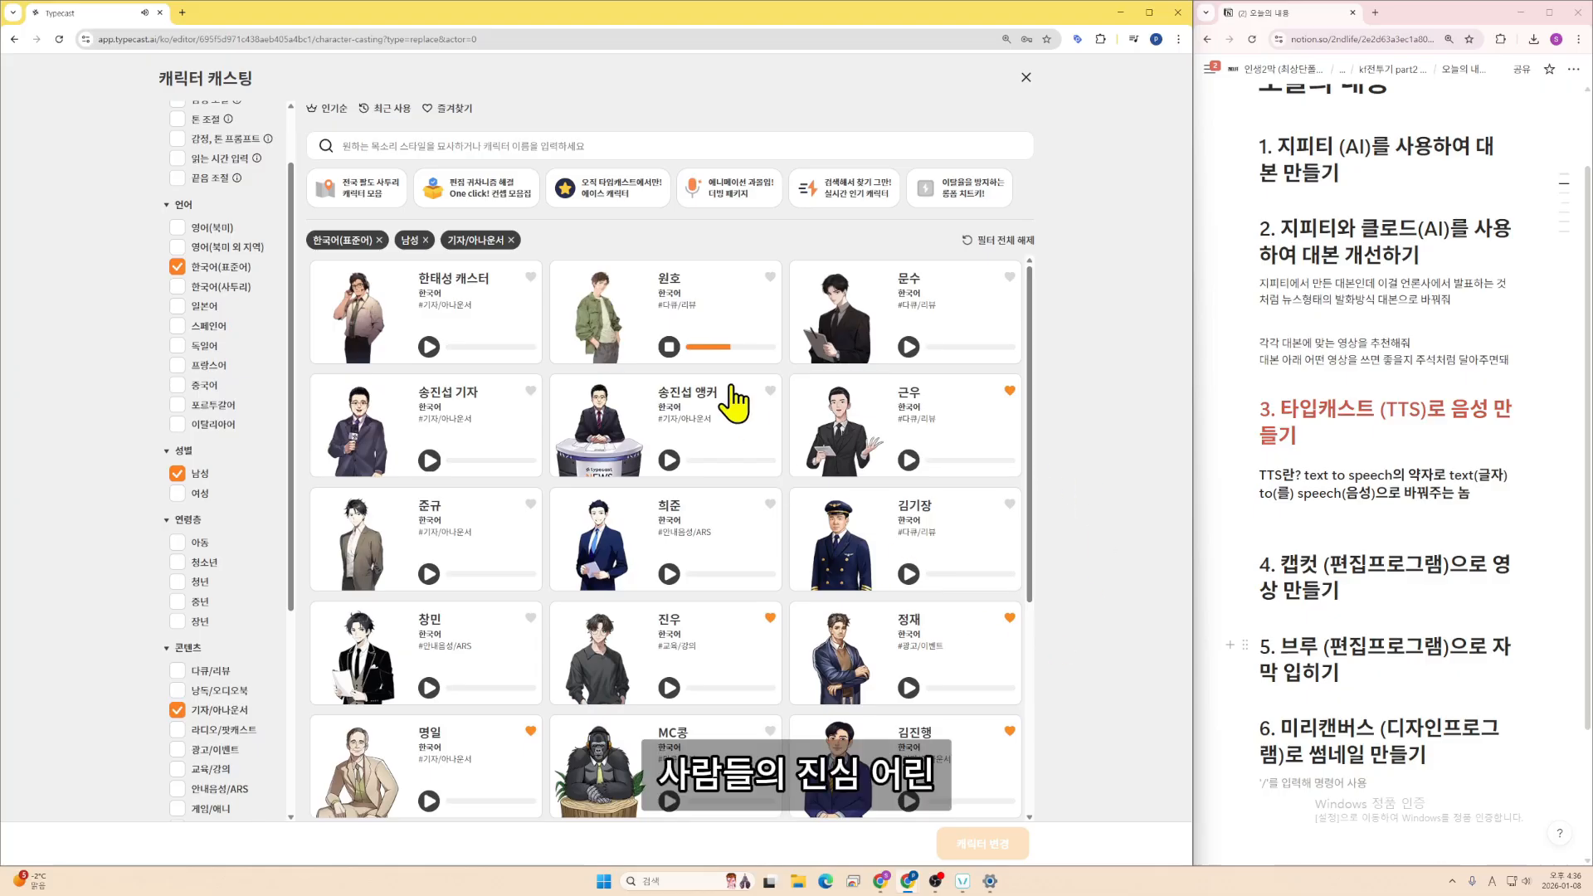
left_click(671, 349)
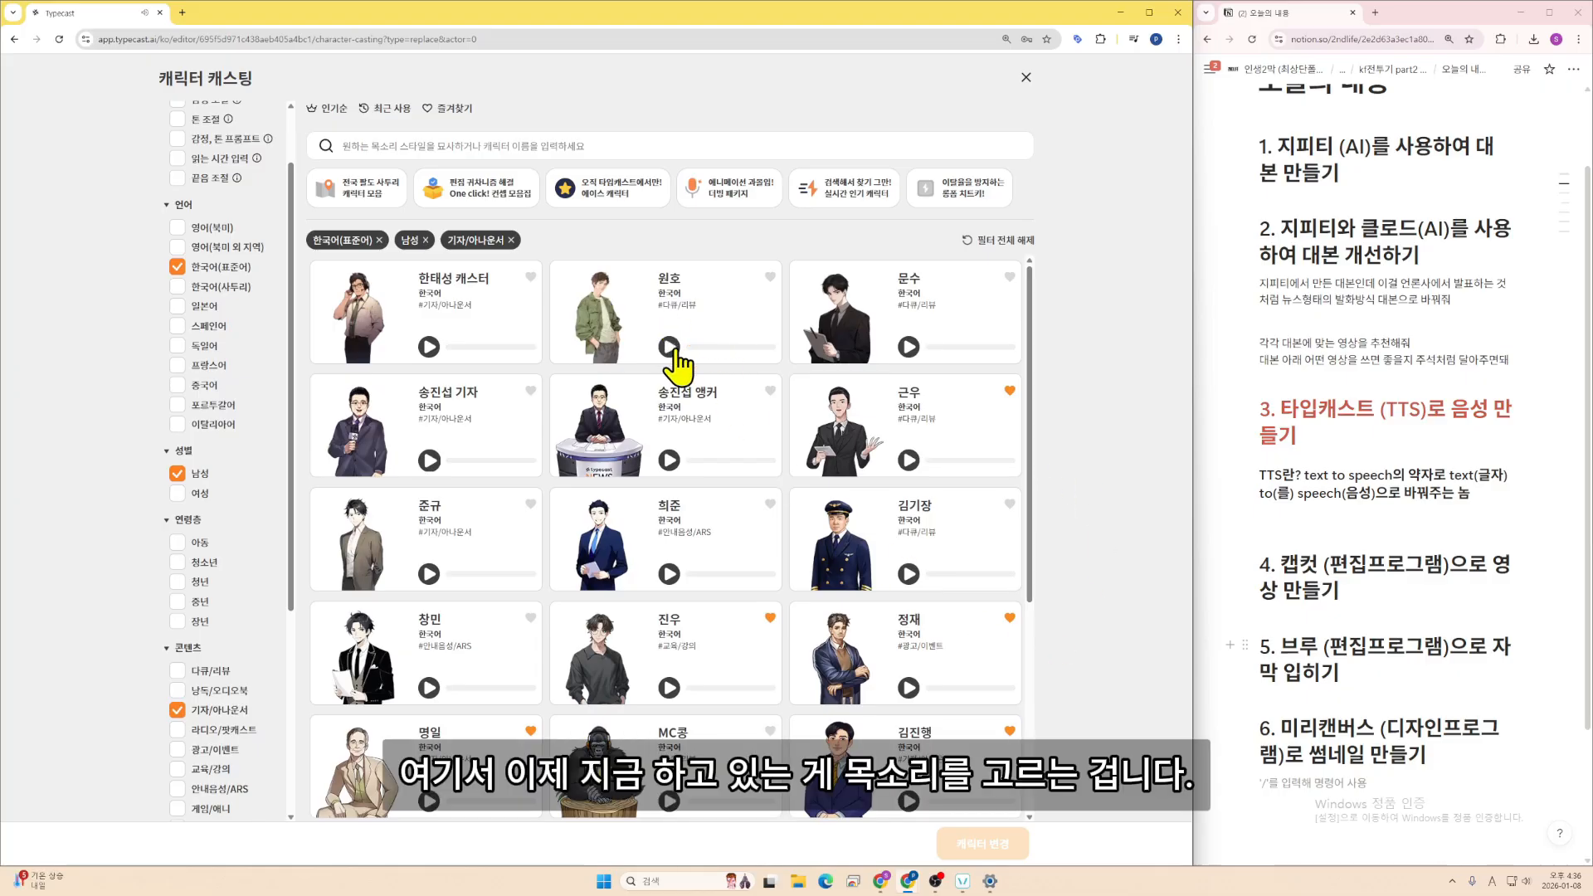
scroll(780, 561, "down", 2)
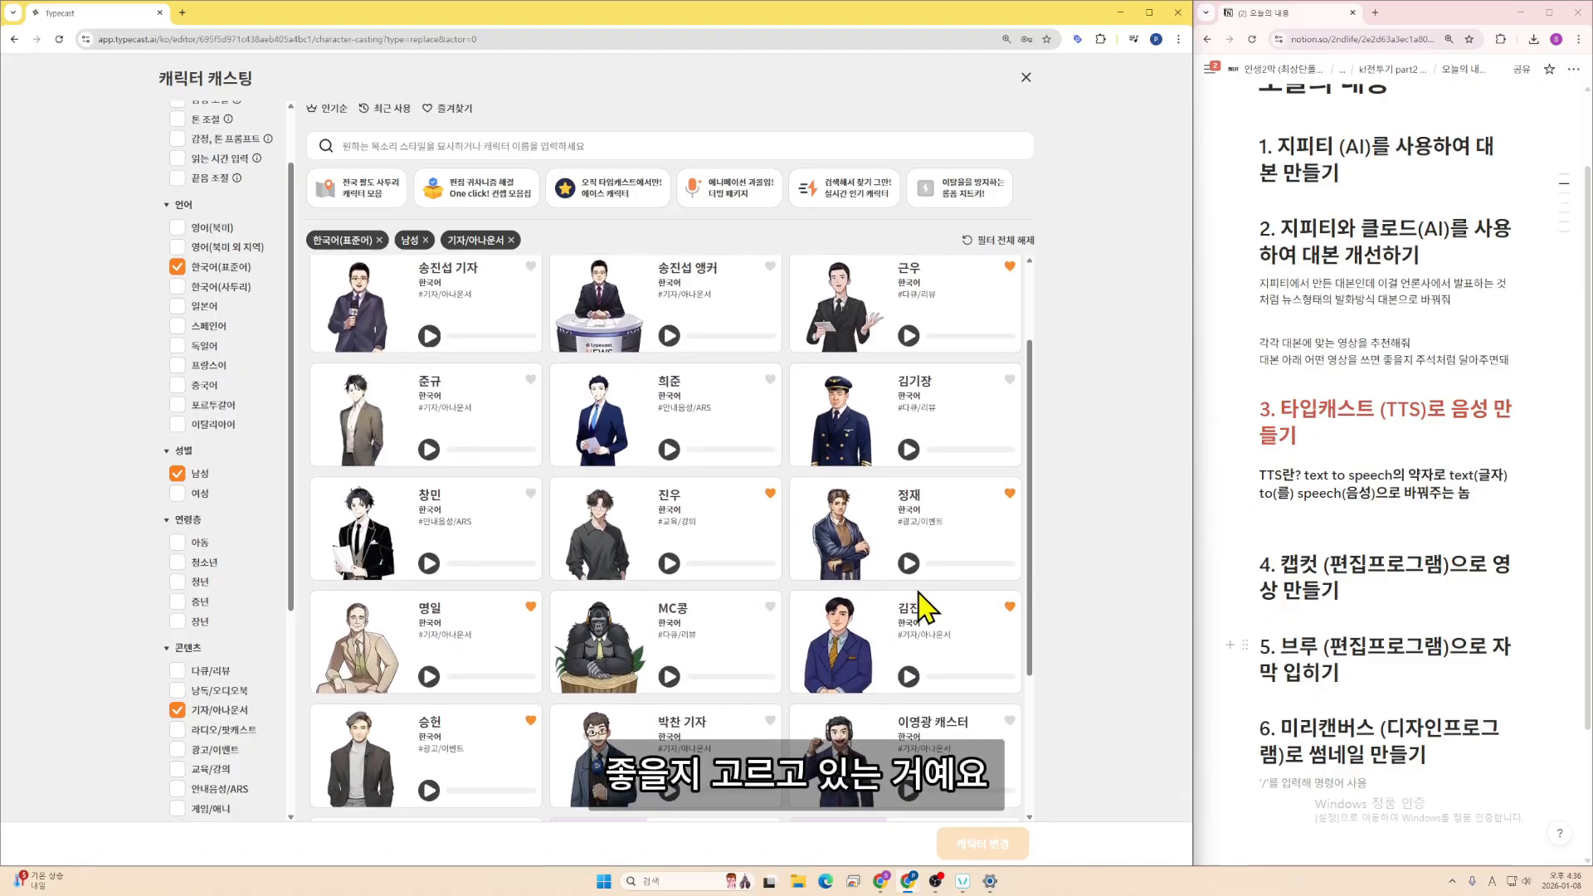
scroll(923, 609, "down", 1)
left_click(910, 618)
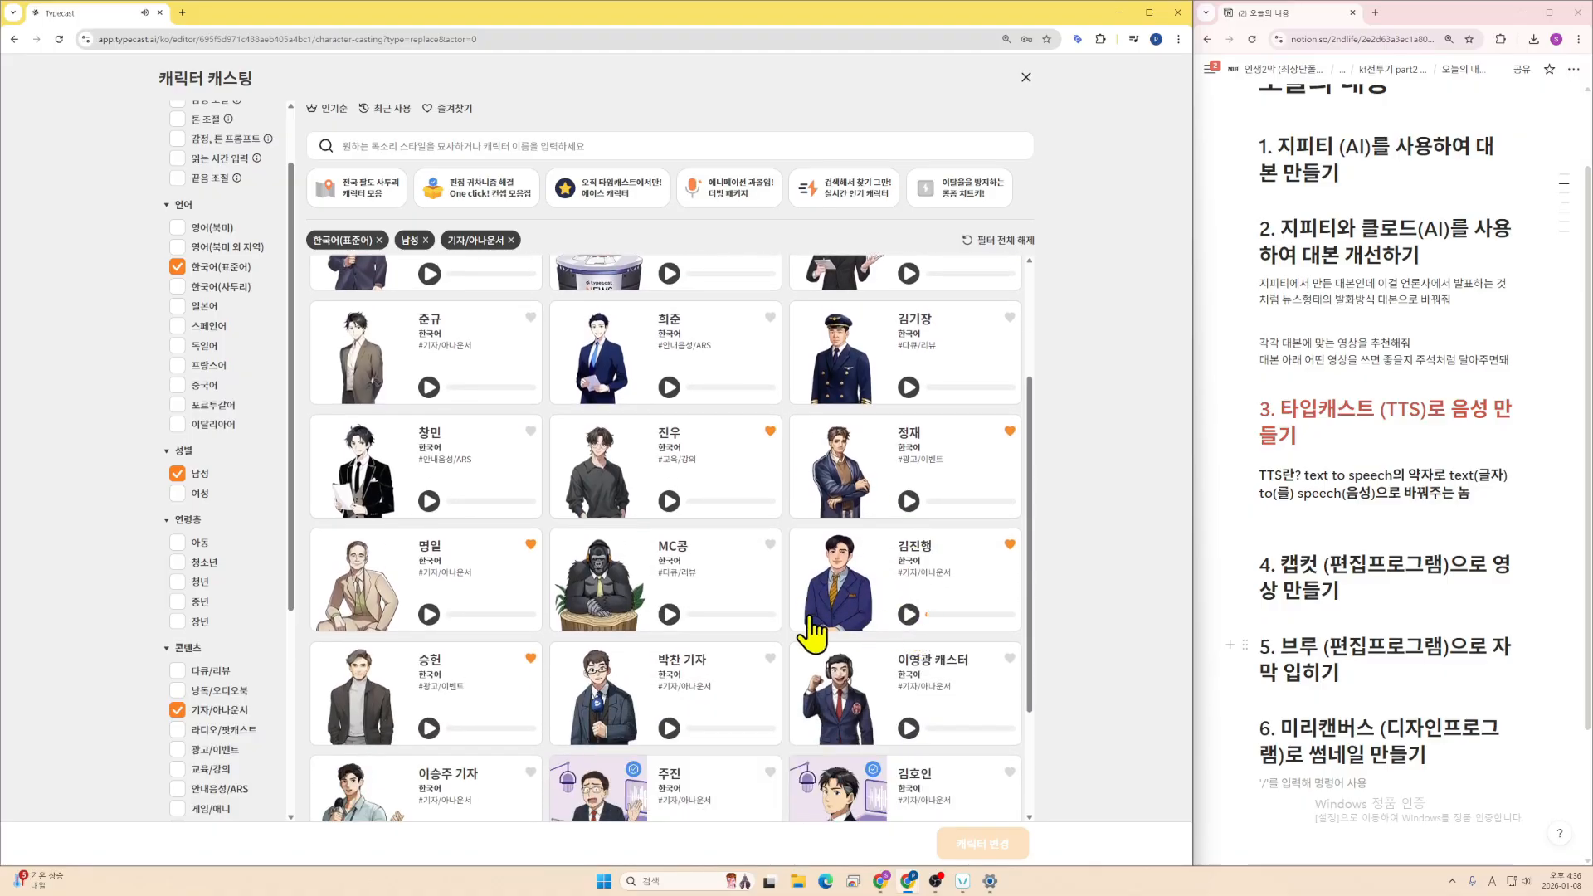
left_click(428, 728)
scroll(694, 694, "up", 3)
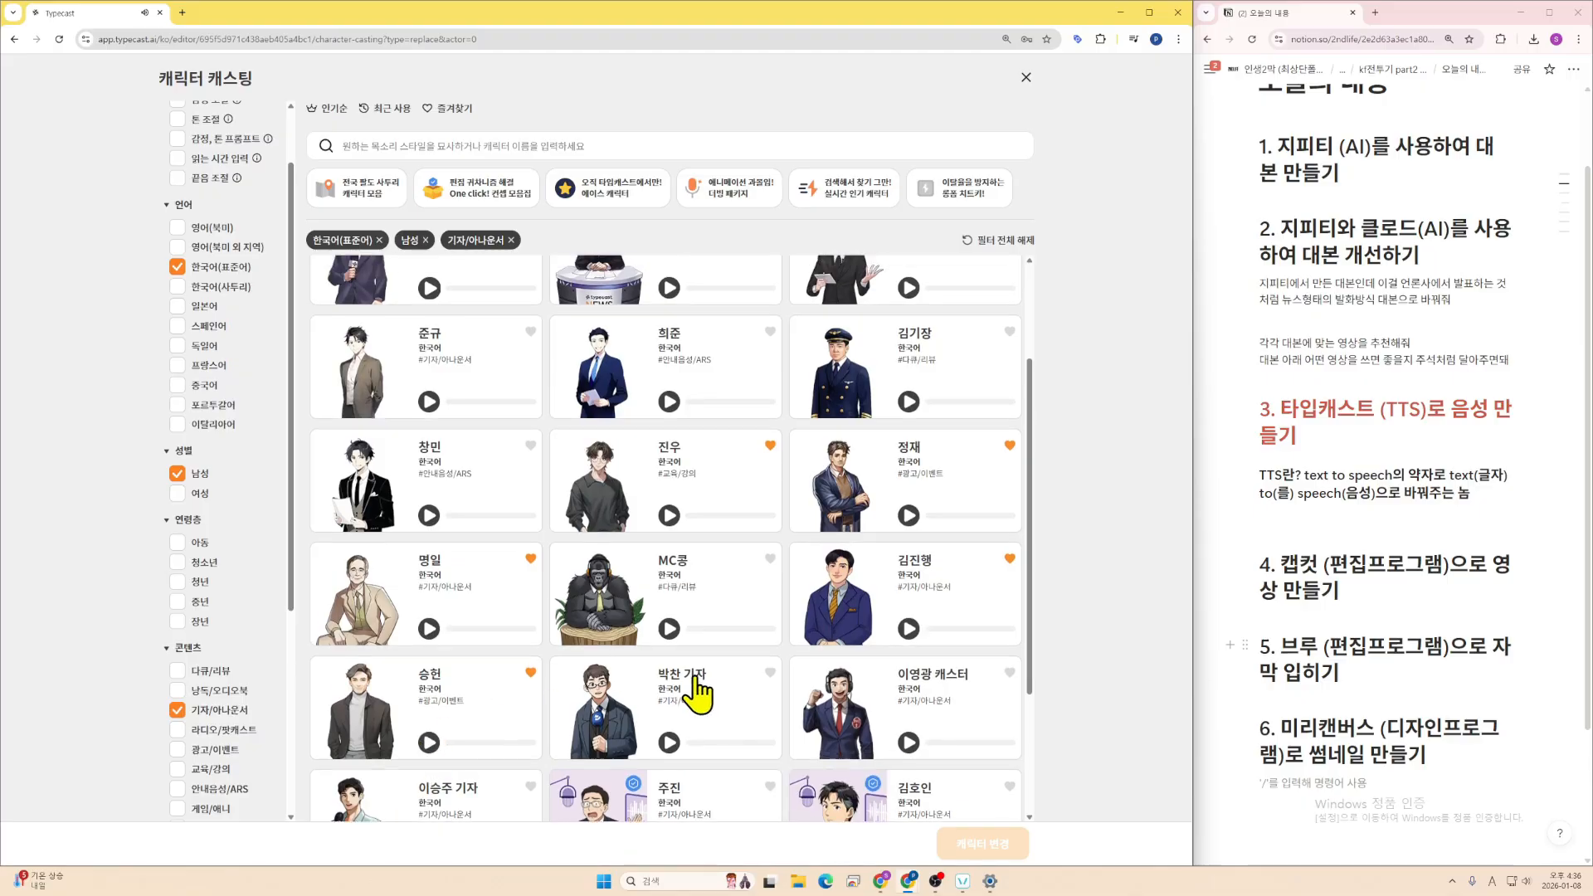
left_click(669, 346)
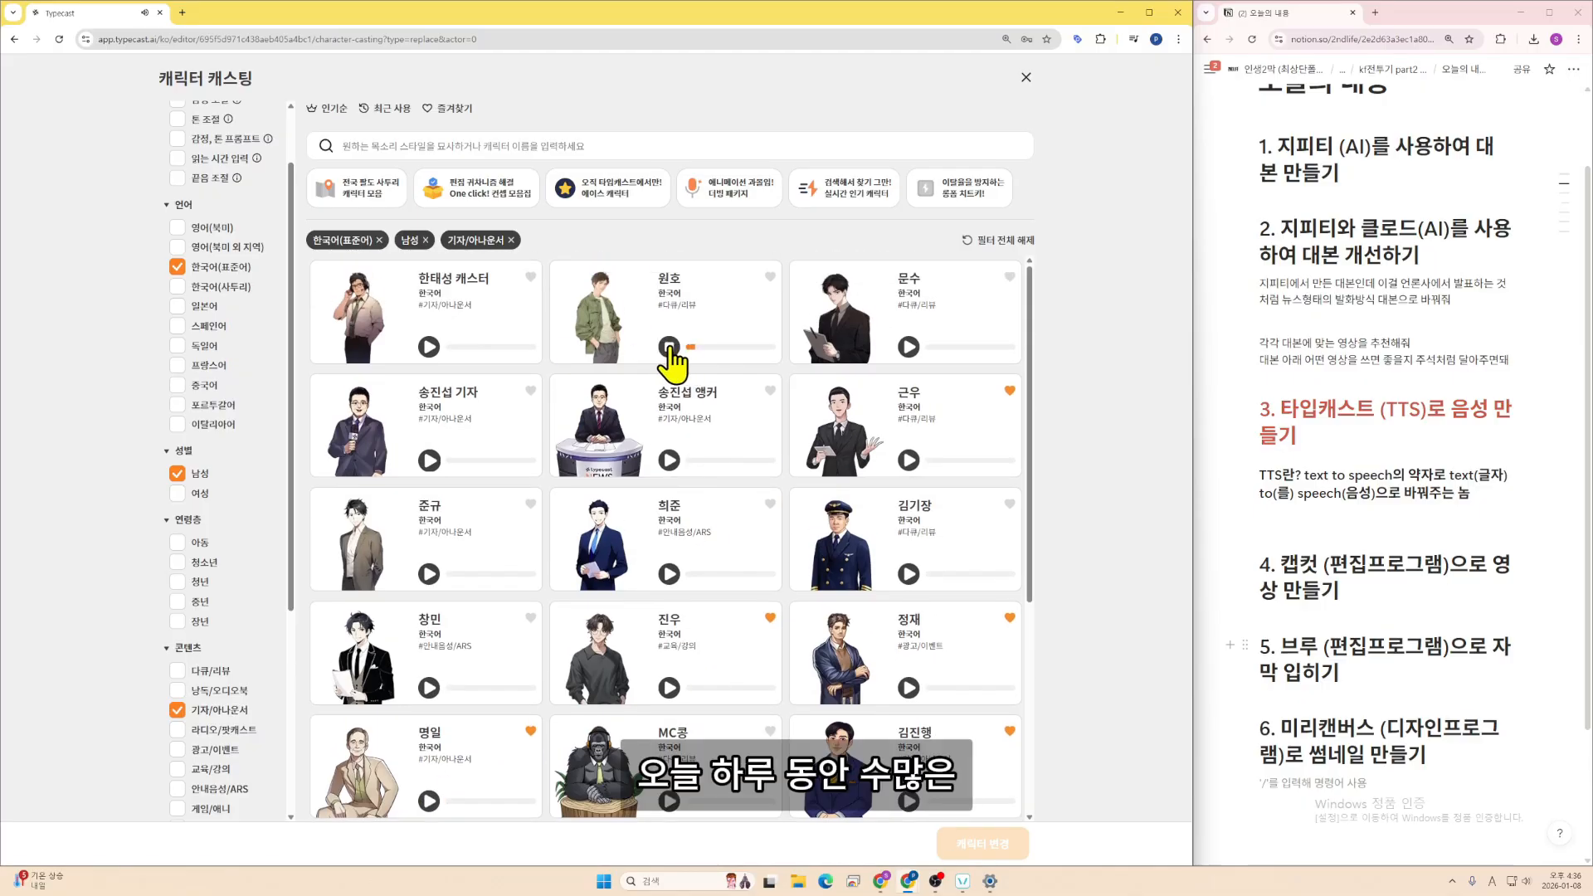
- Mark 원호 as a favourite and make it the script's voice, then listen to the opening sentences
left_click(770, 276)
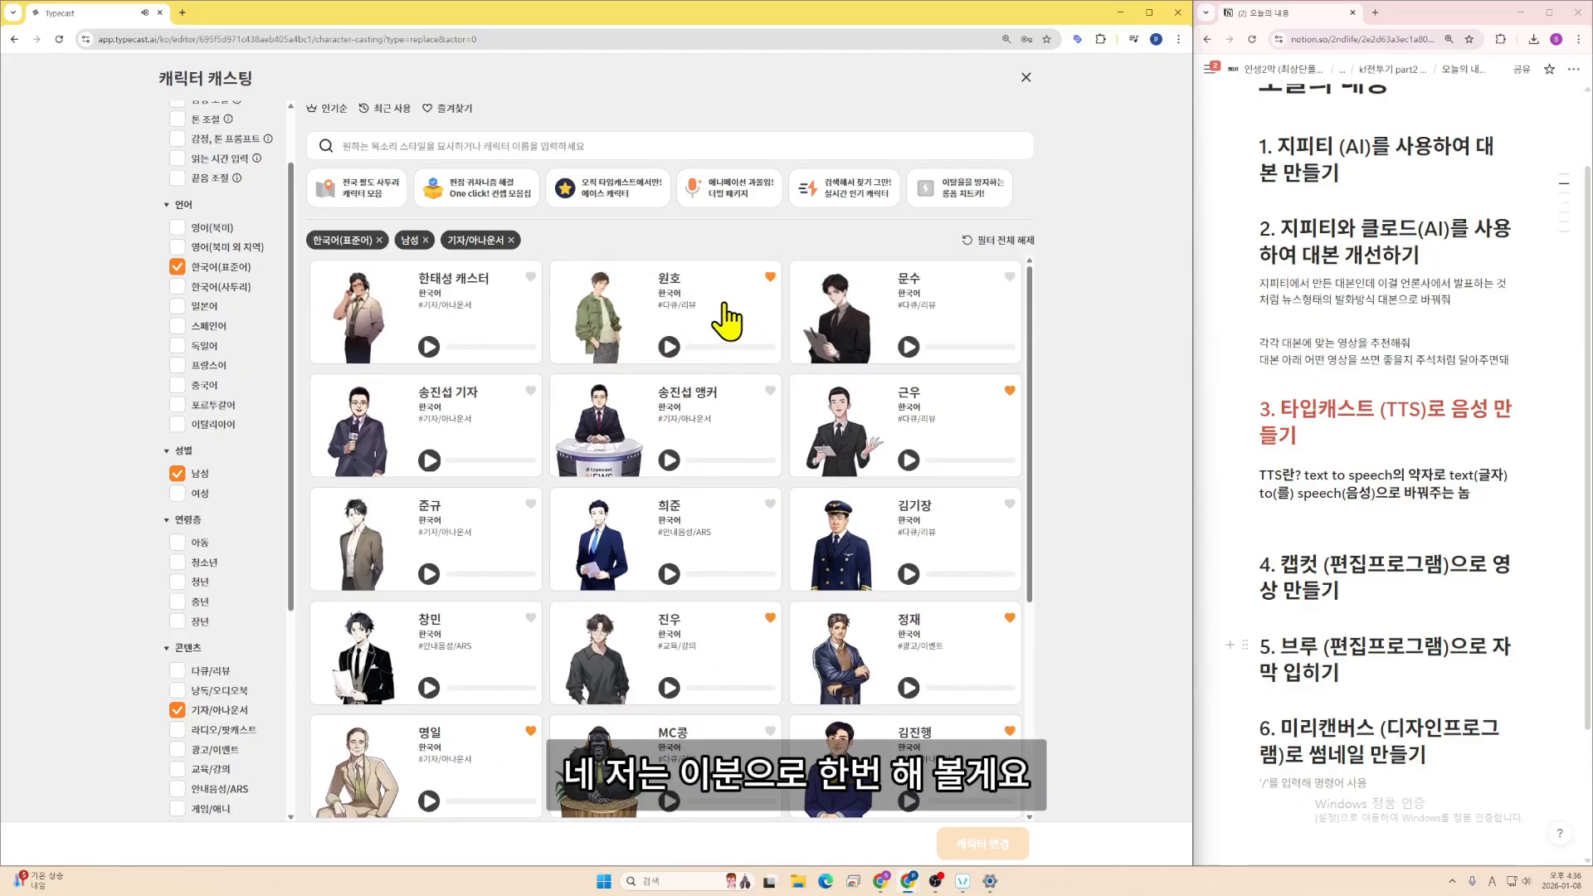
left_click(755, 328)
left_click(996, 846)
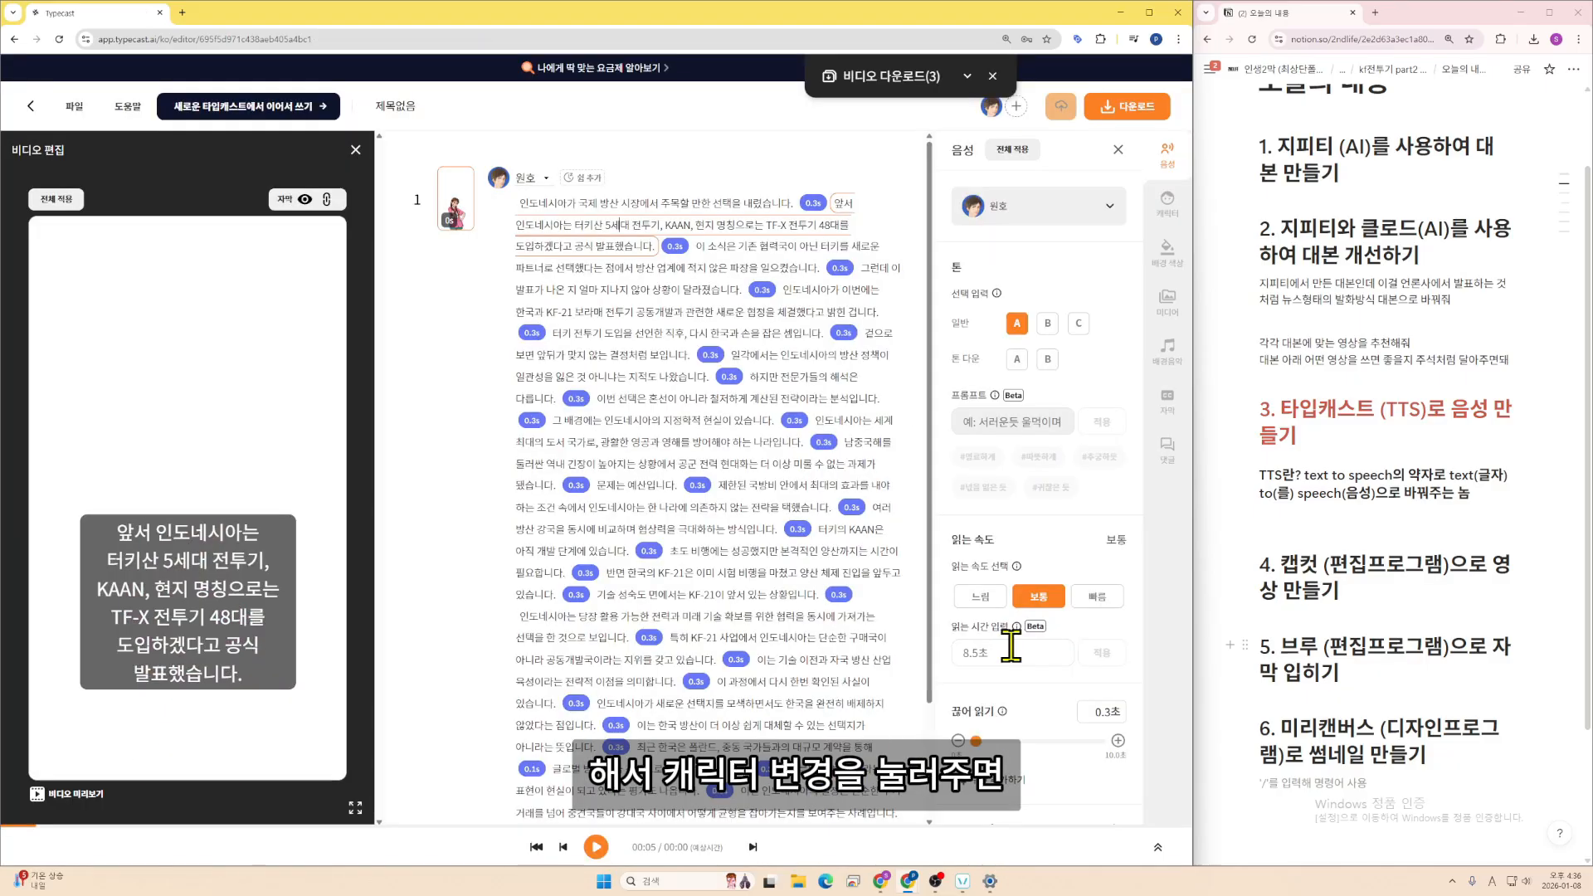
left_click(596, 847)
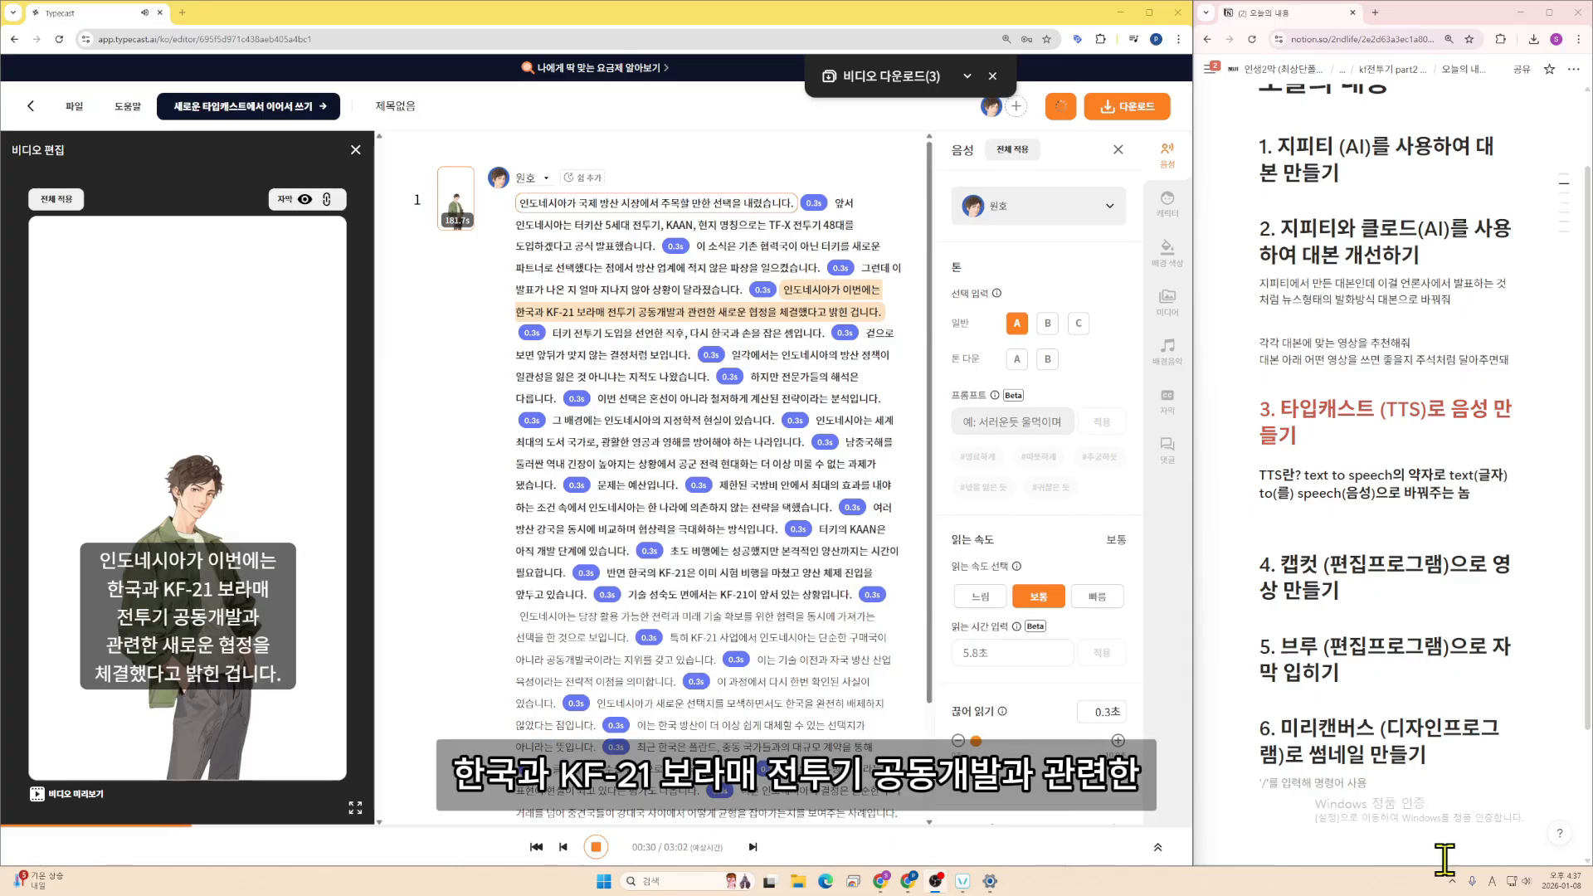
left_click(596, 847)
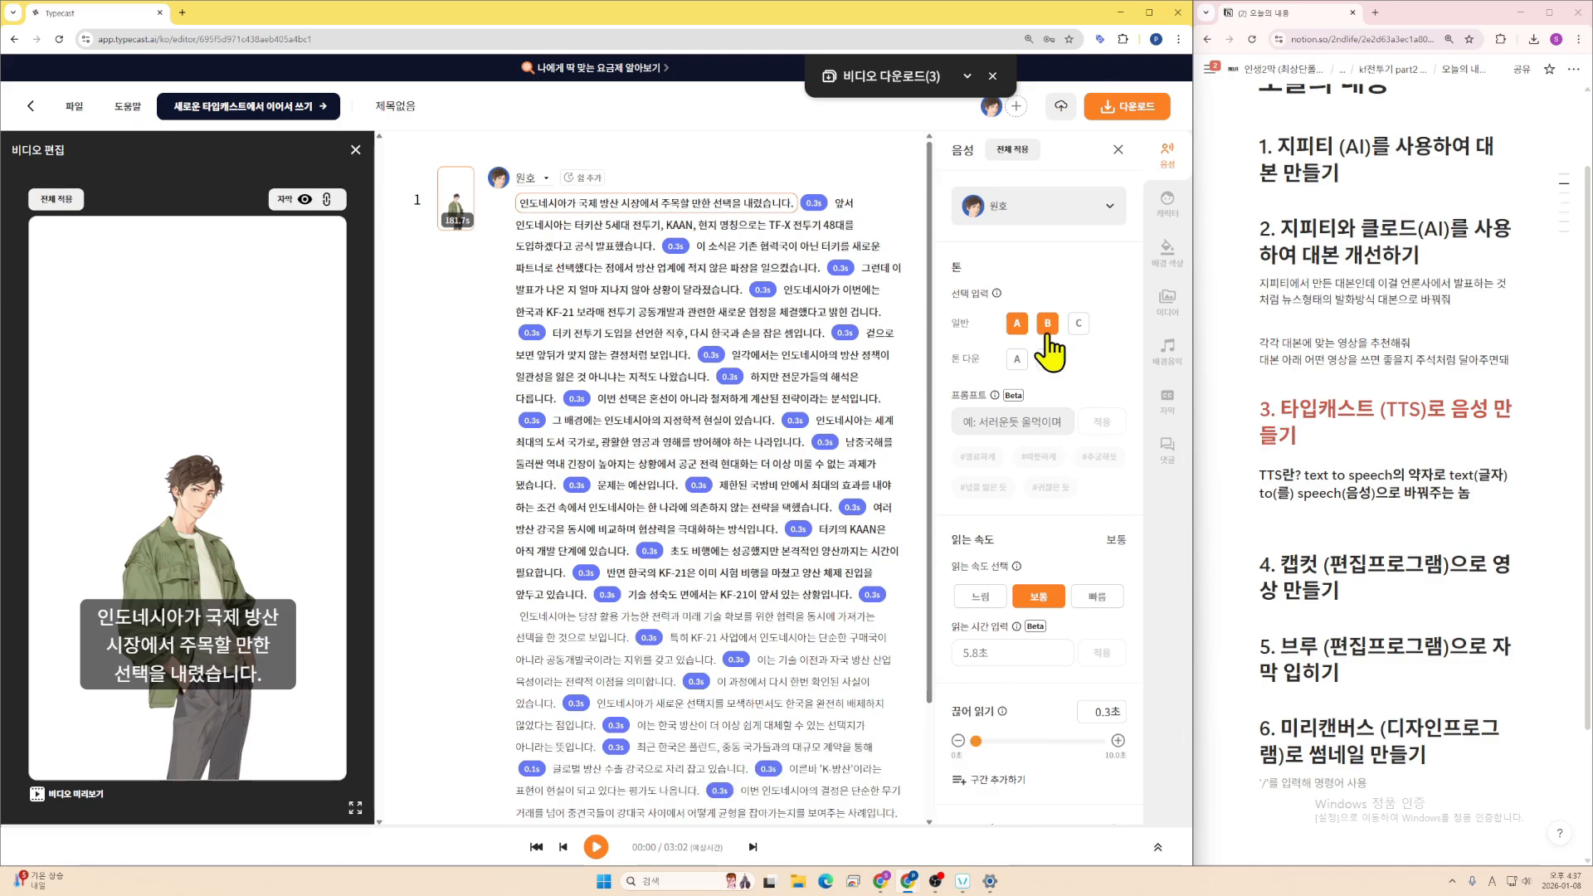
- Set the first sentence's playback speed to 1.2x and listen to the opening of the script again
scroll(1052, 641, "down", 1)
scroll(1052, 641, "down", 3)
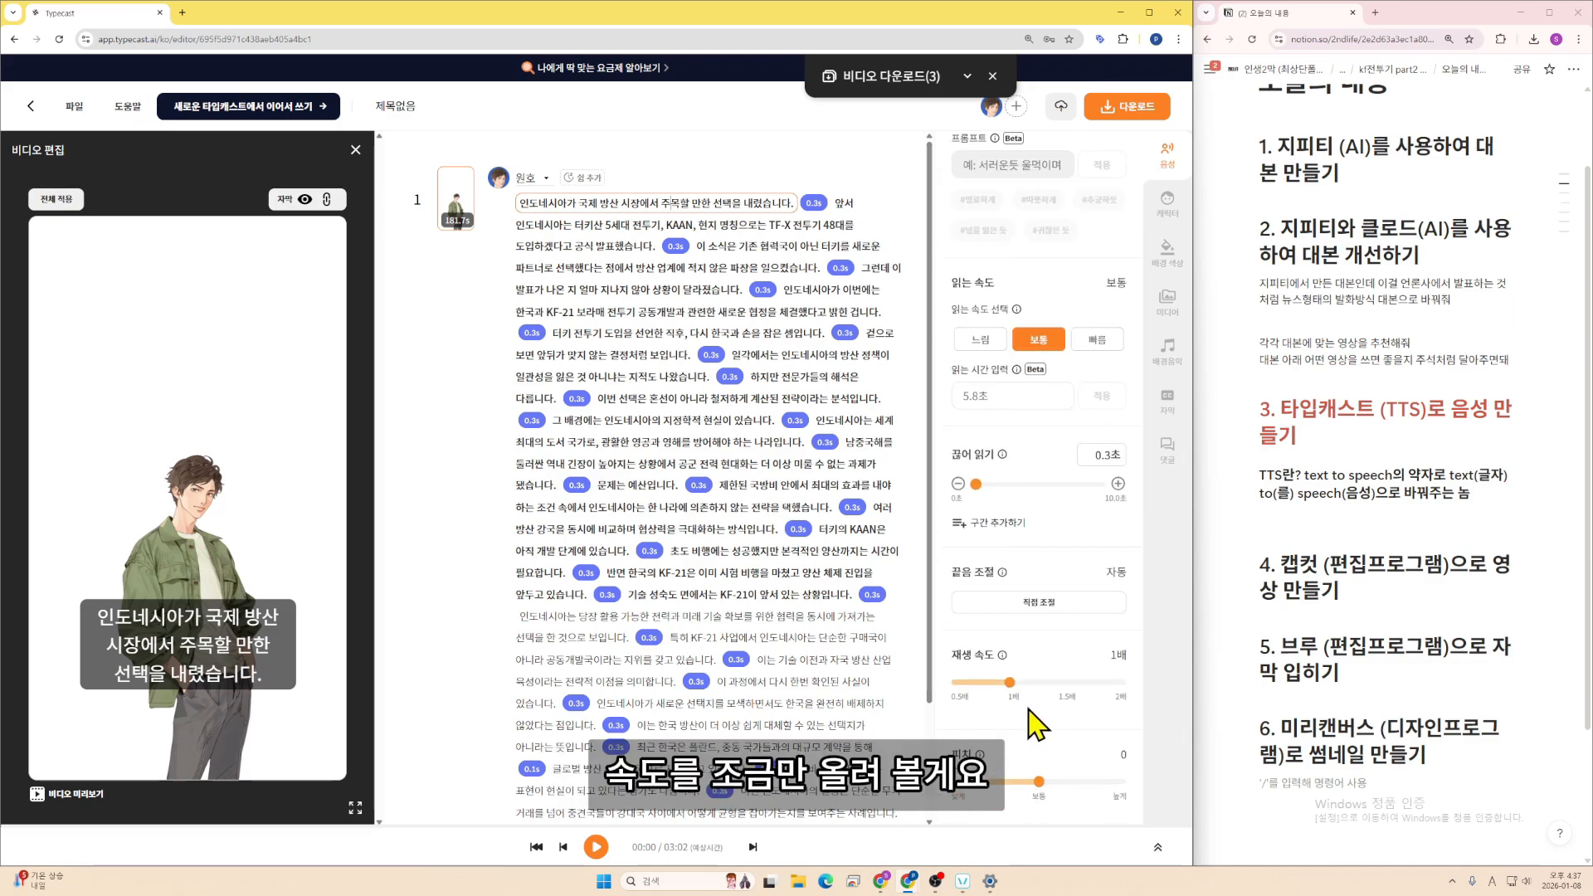
left_click(1032, 683)
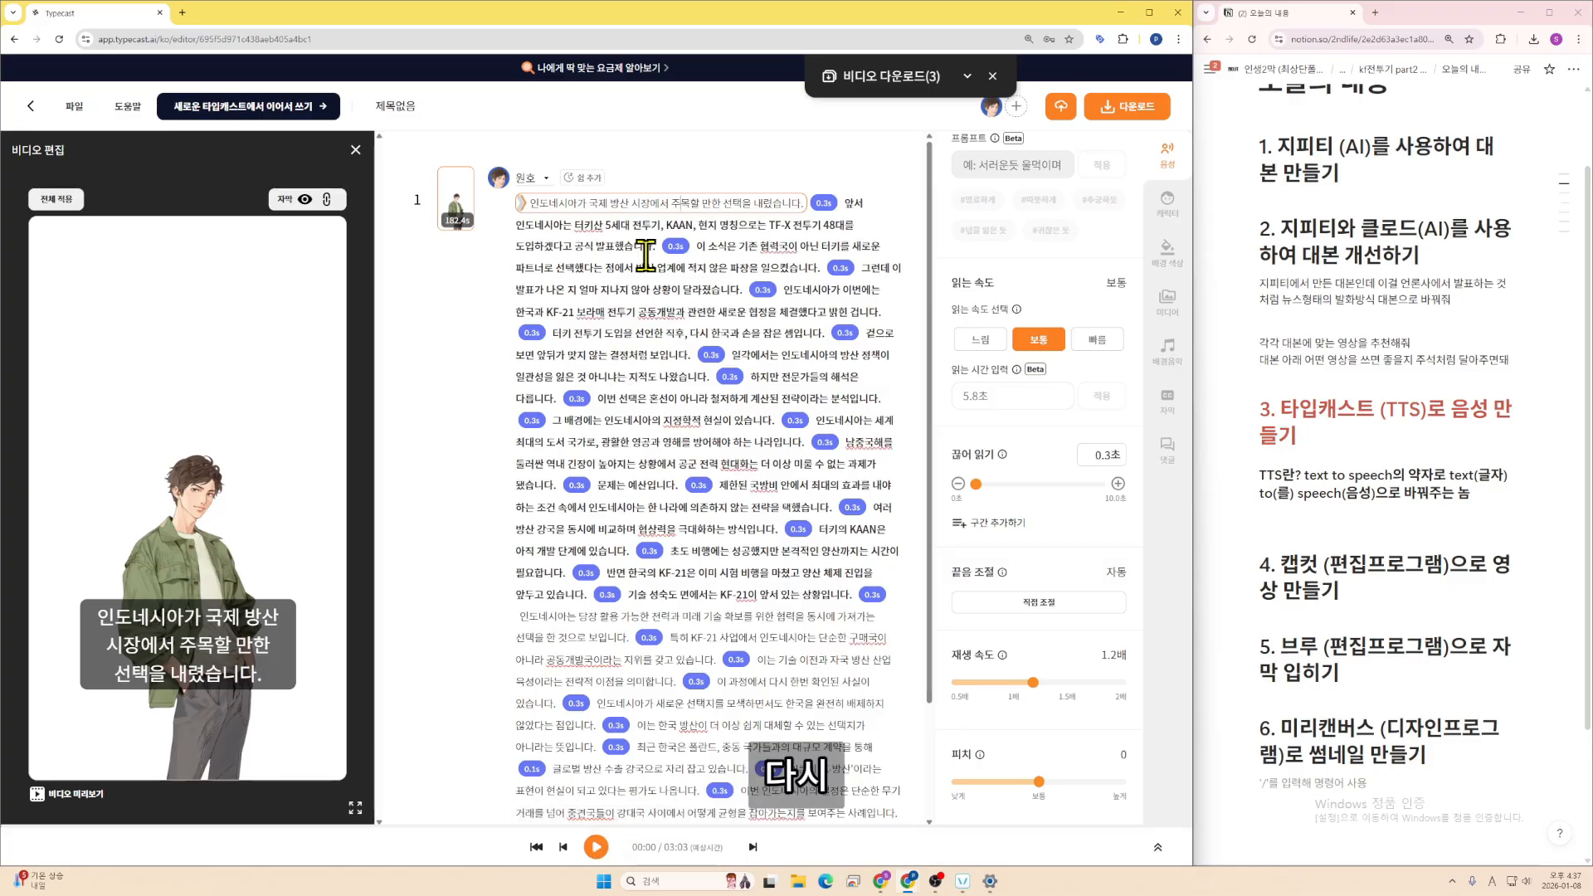
left_click(598, 844)
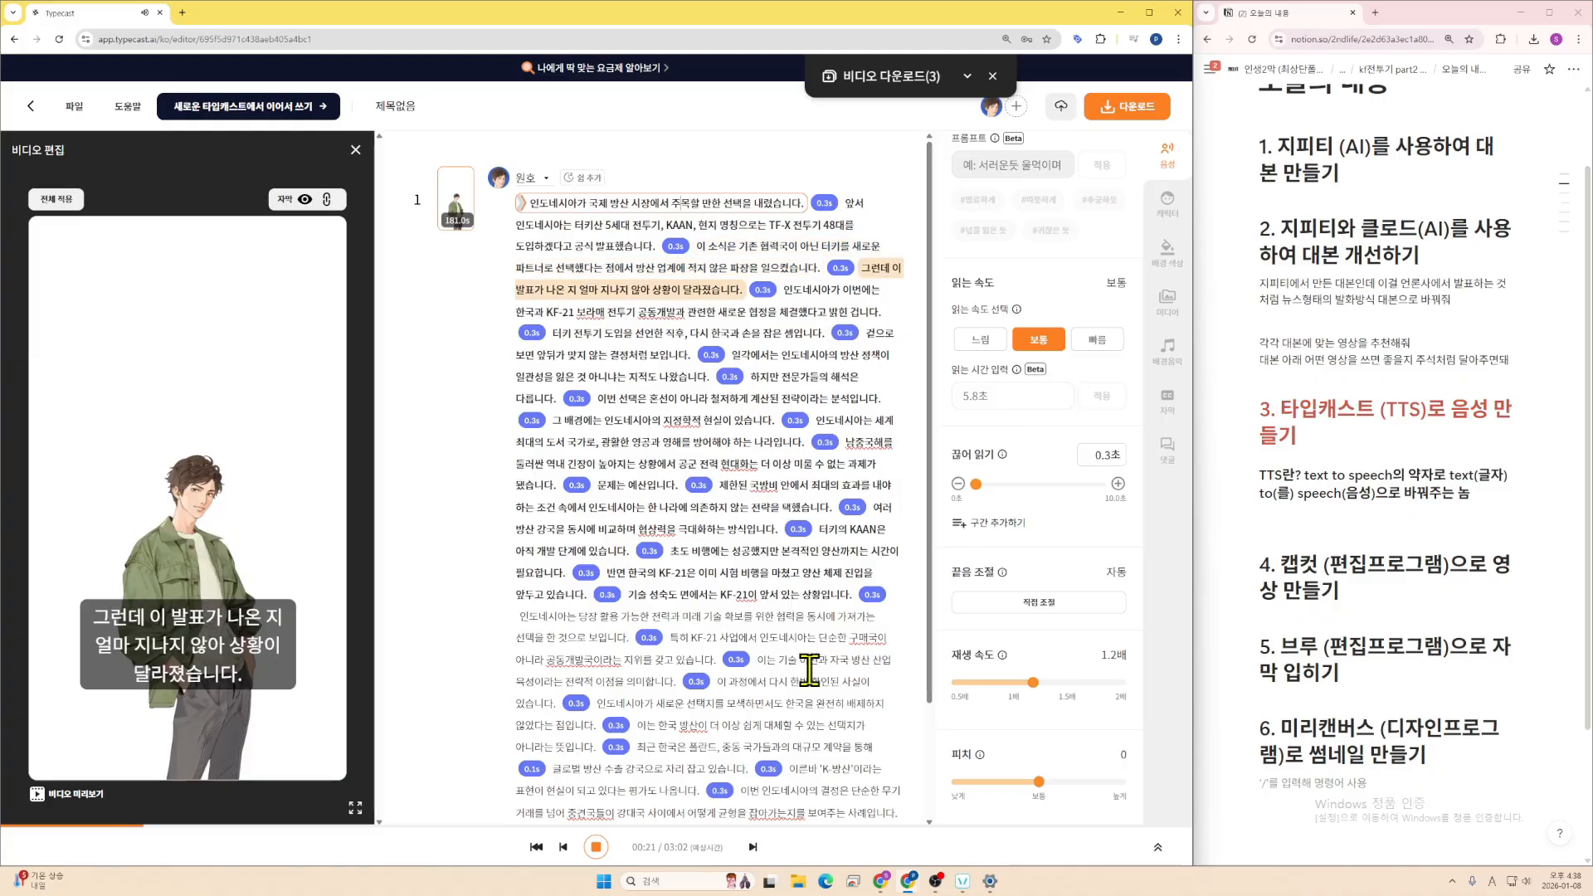
left_click(594, 846)
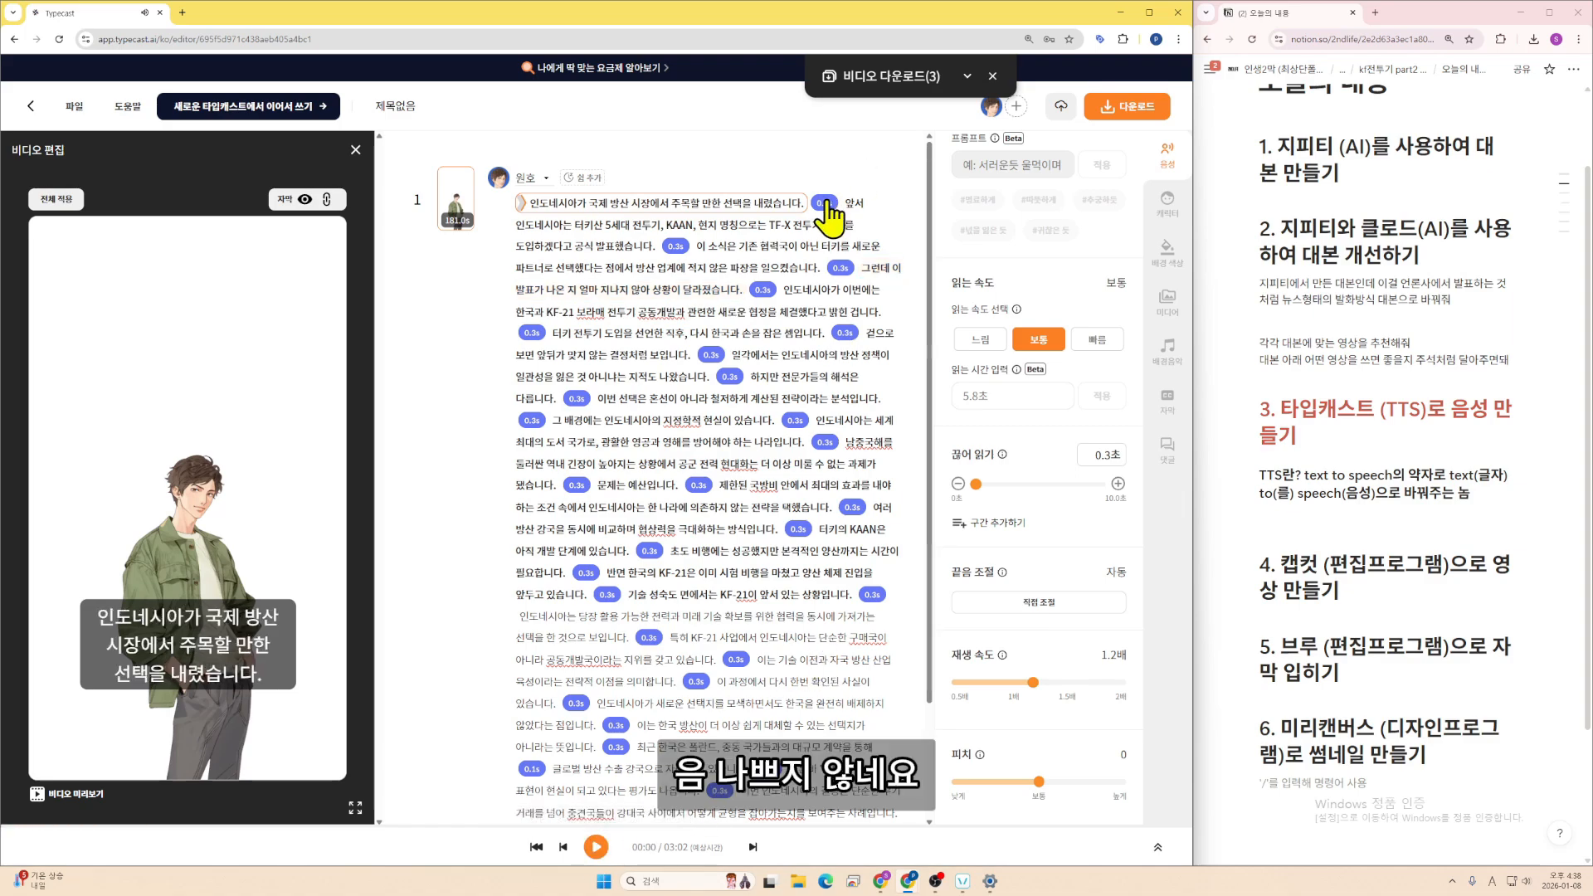
- Set the pause after the script's first sentence to 0 seconds
left_click(825, 205)
left_click(819, 241)
left_click(819, 241)
left_click(819, 241)
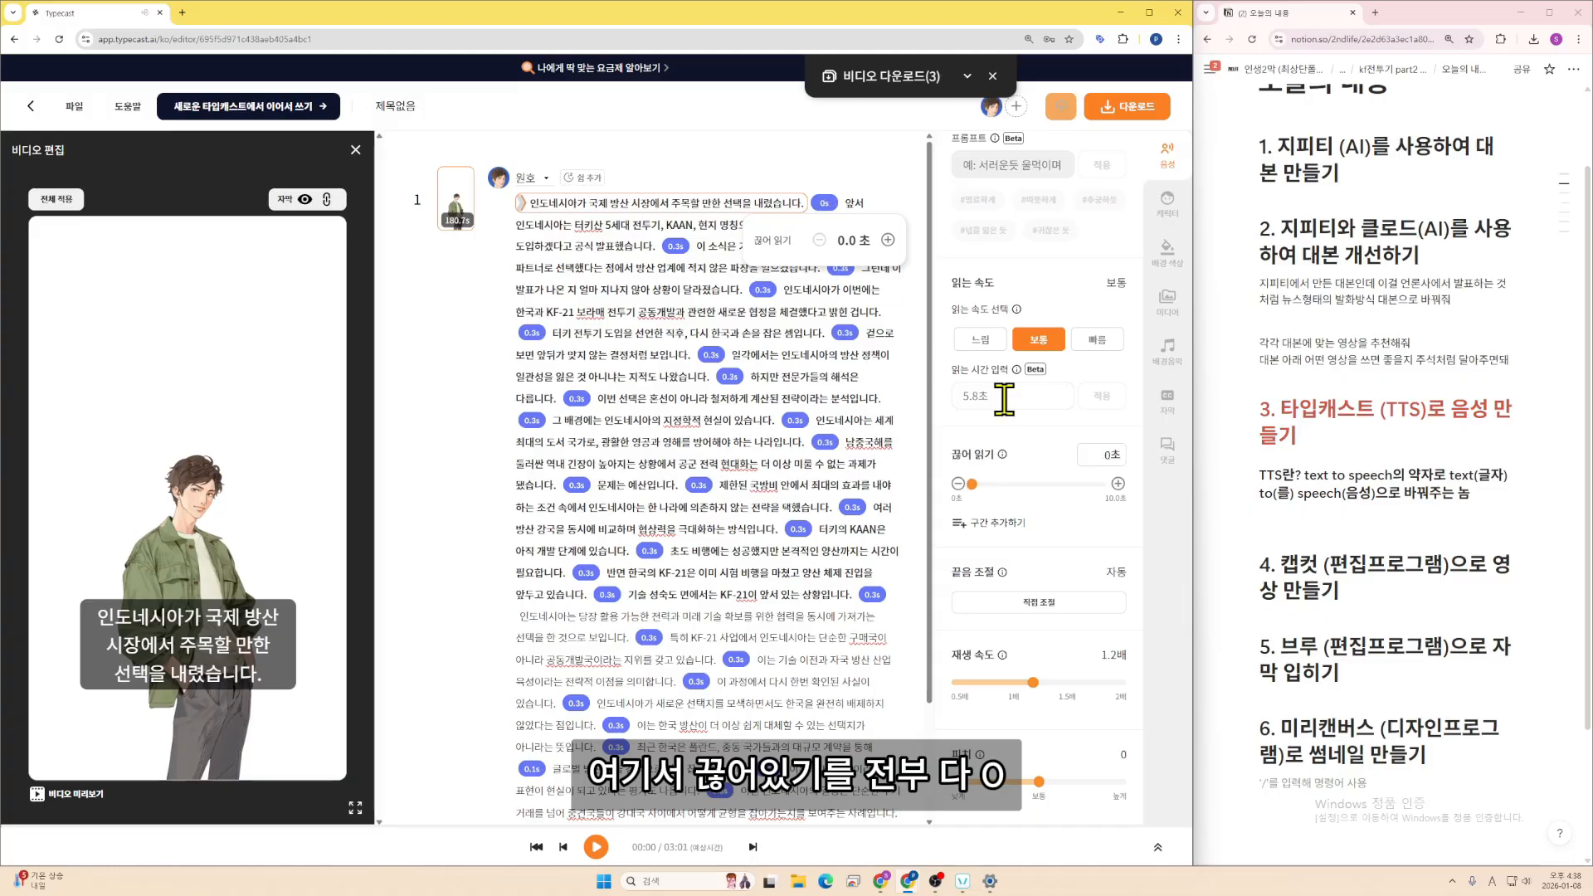
left_click(1012, 426)
- Apply the first sentence's voice settings, including the 0-second pause and 1.2x playback speed, to all sentences of this character, and check the script
scroll(1014, 295, "up", 3)
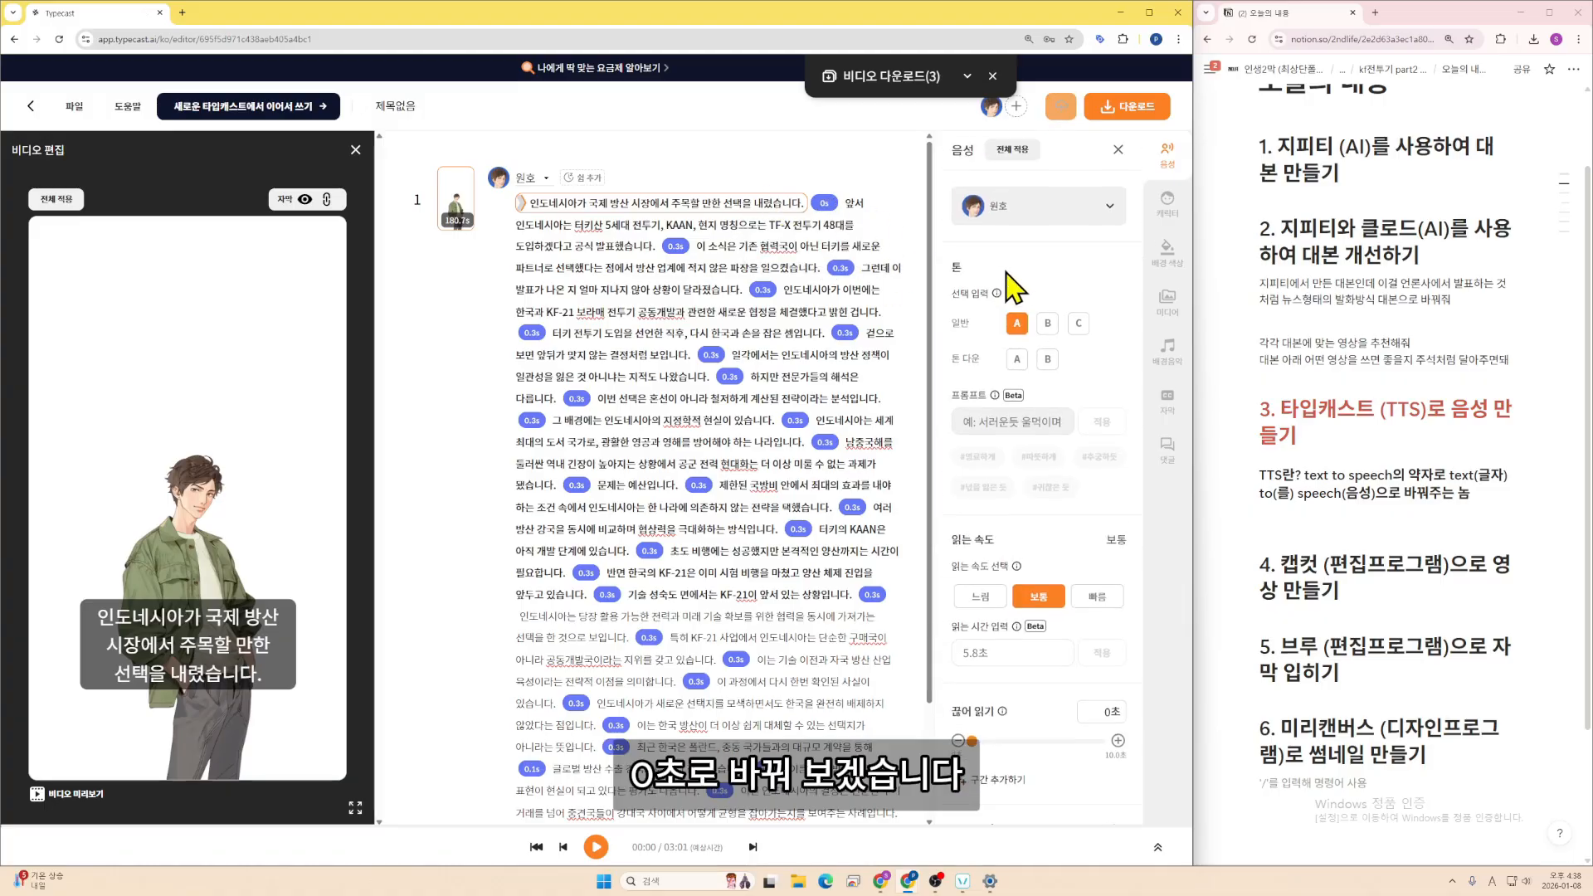
left_click(1012, 150)
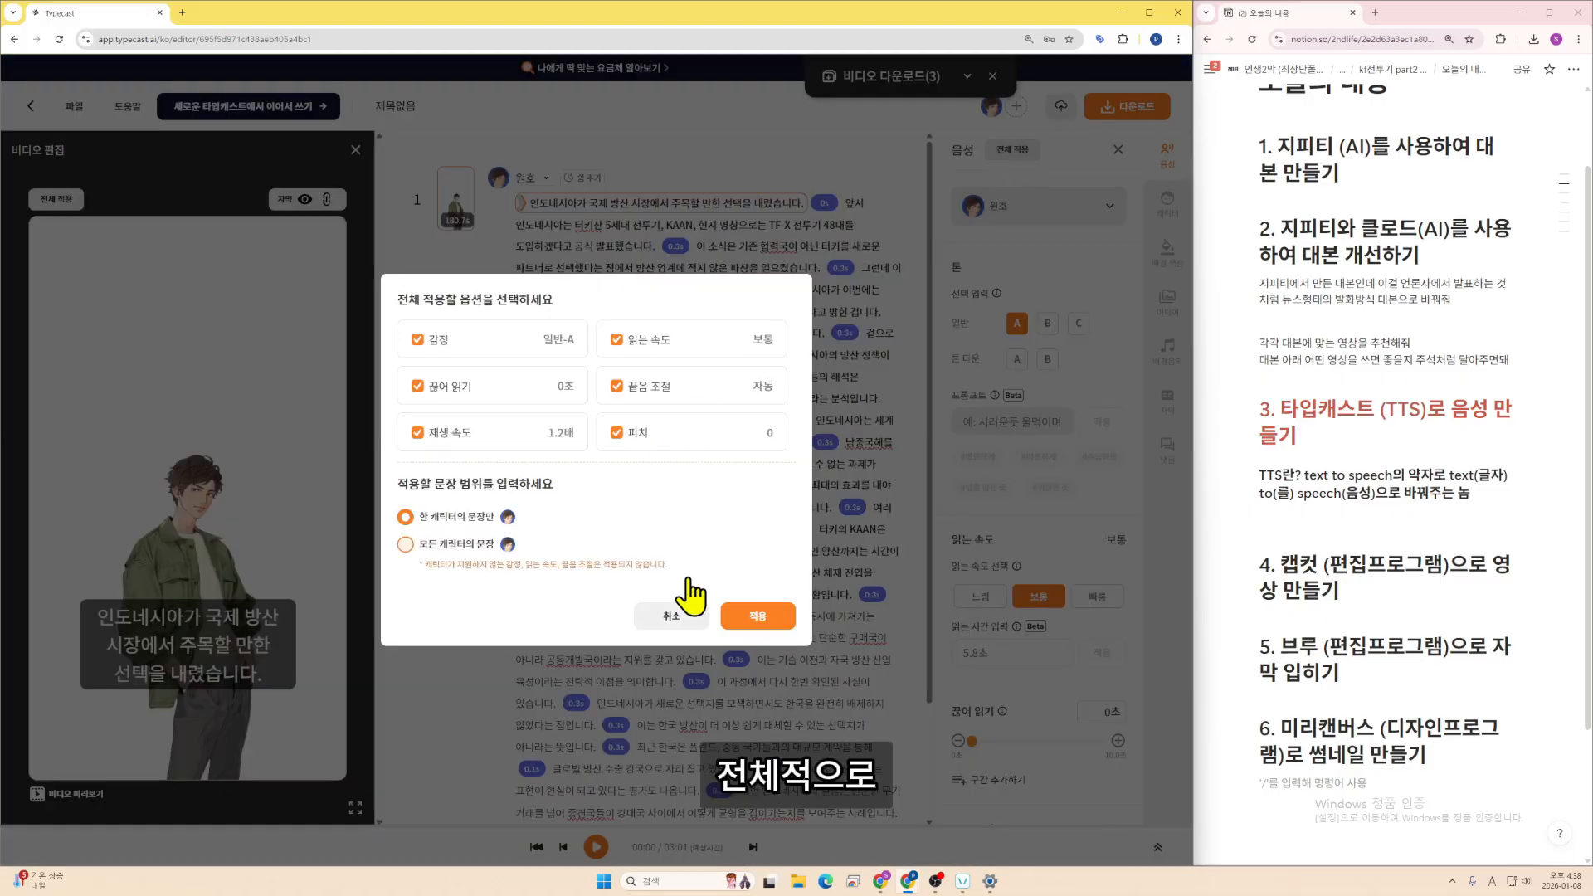
left_click(758, 615)
scroll(801, 614, "down", 3)
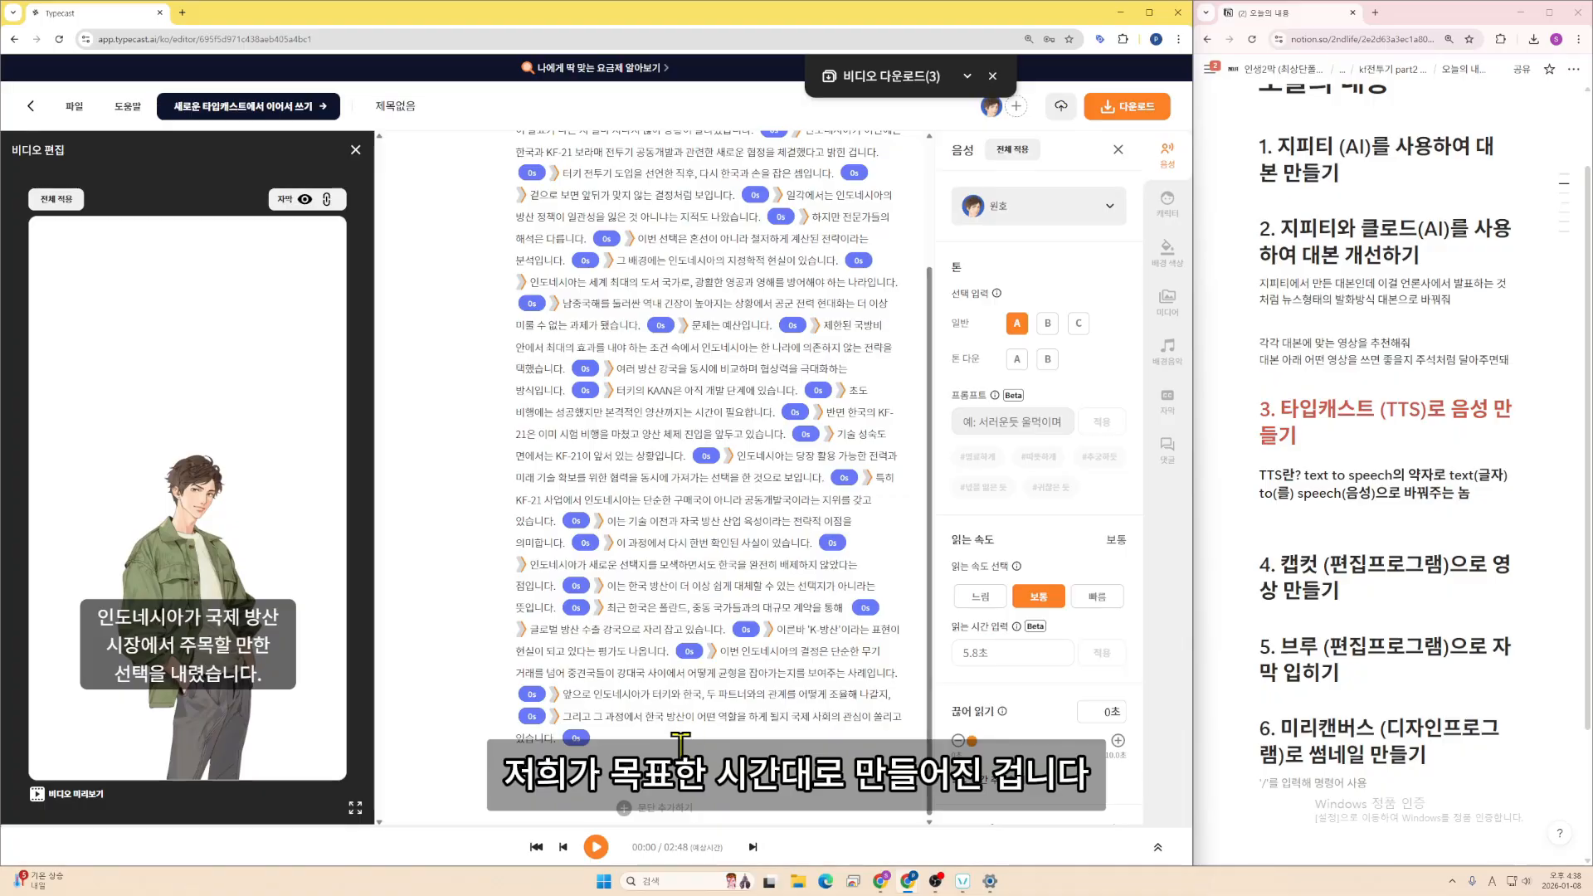
scroll(730, 663, "up", 3)
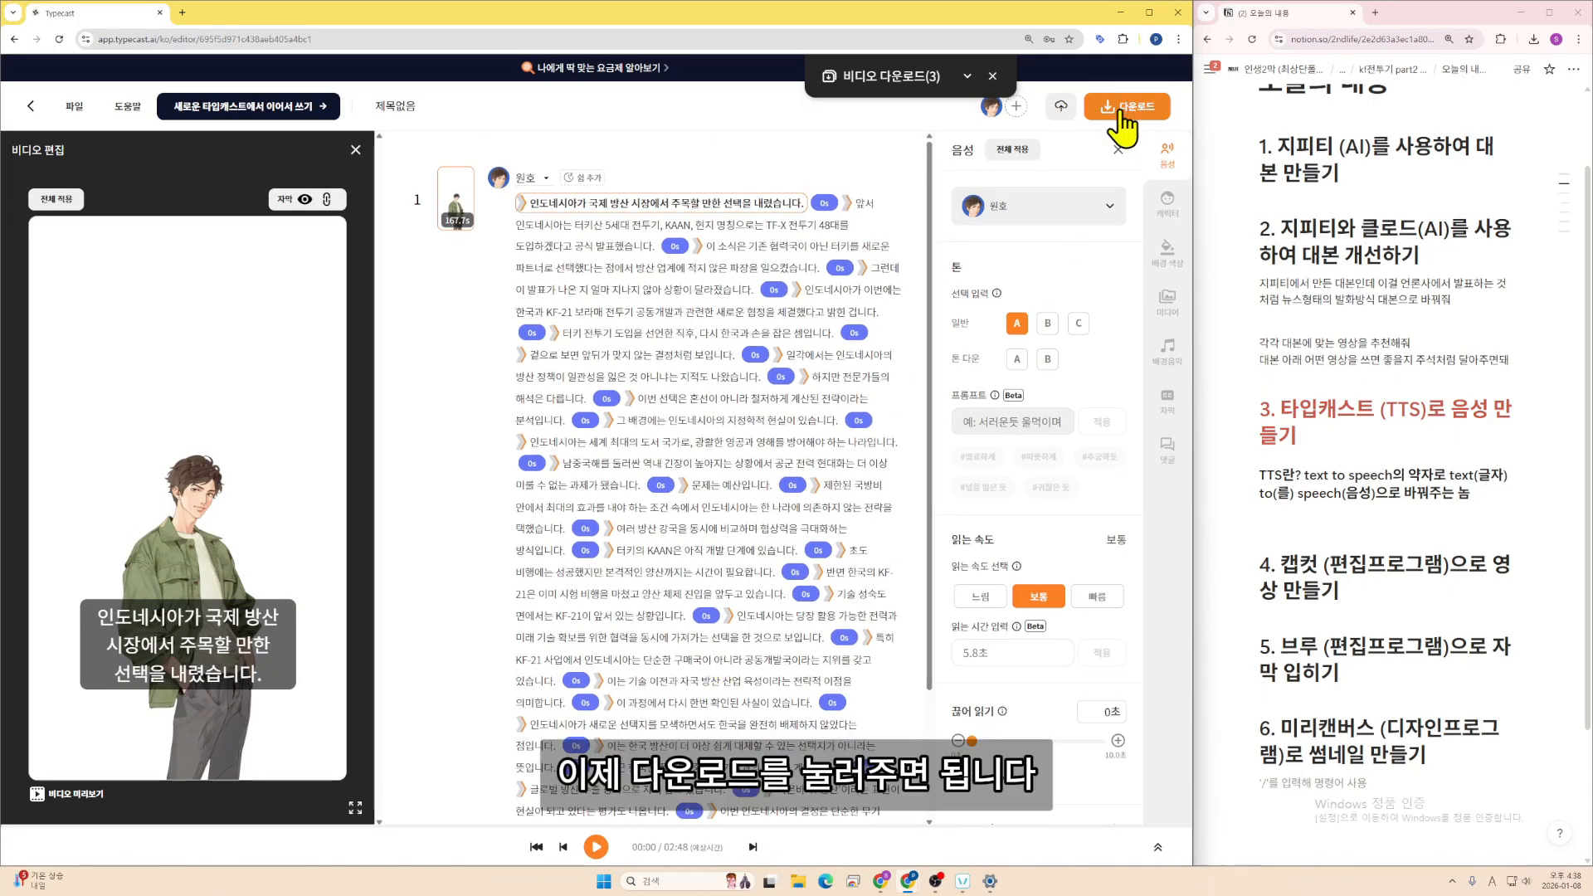
- Download the whole voice-over as a single high-quality mp3 audio file named 260108_kf21전투기
scroll(844, 610, "down", 3)
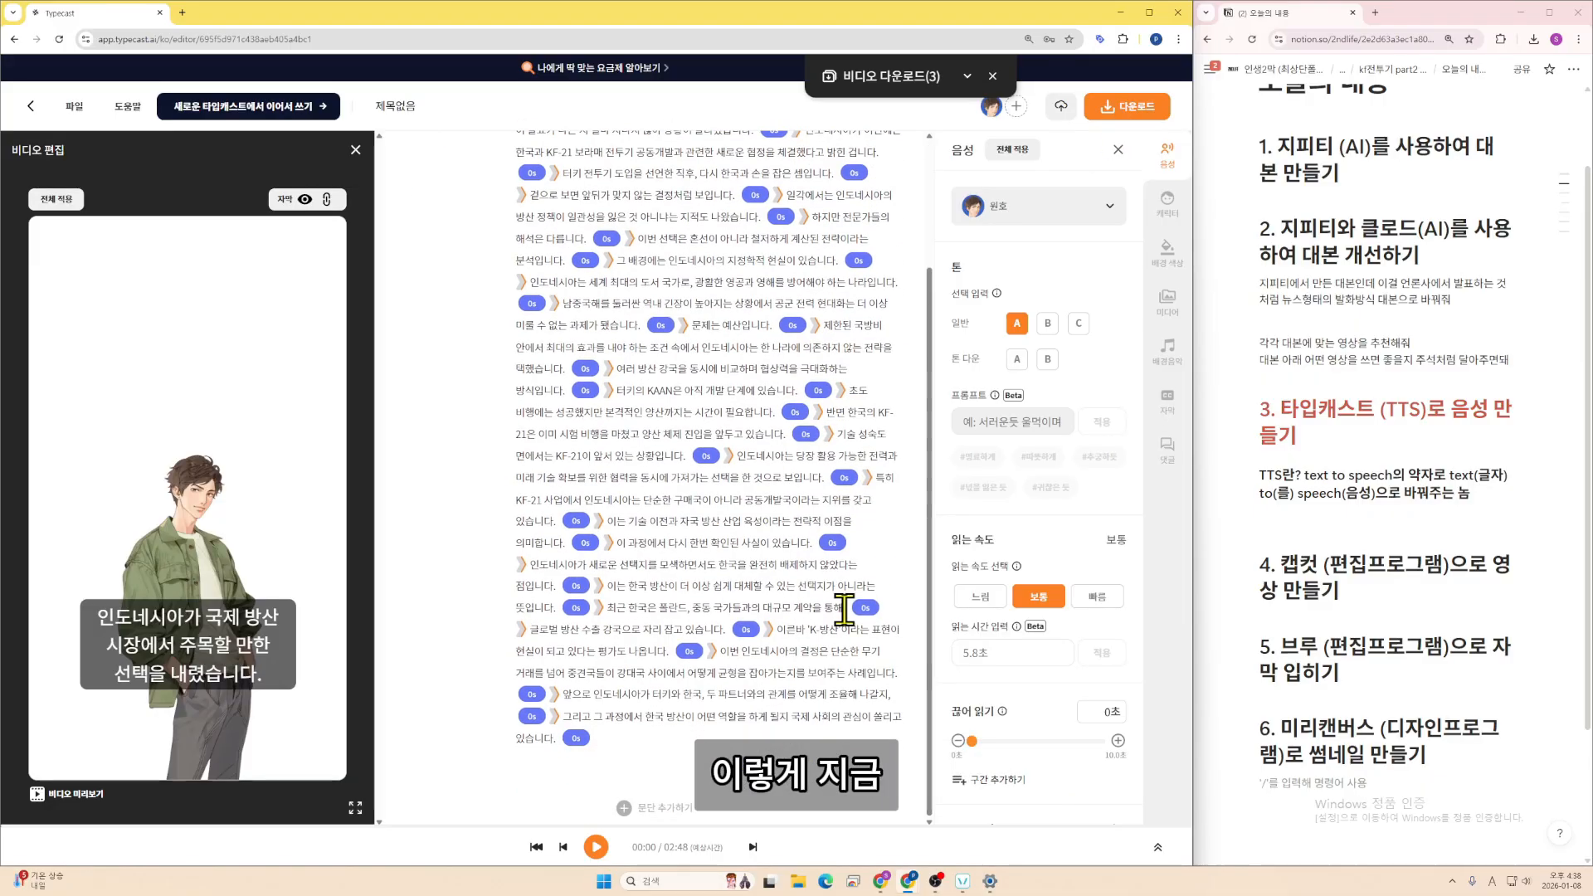
scroll(786, 407, "up", 3)
scroll(772, 465, "down", 3)
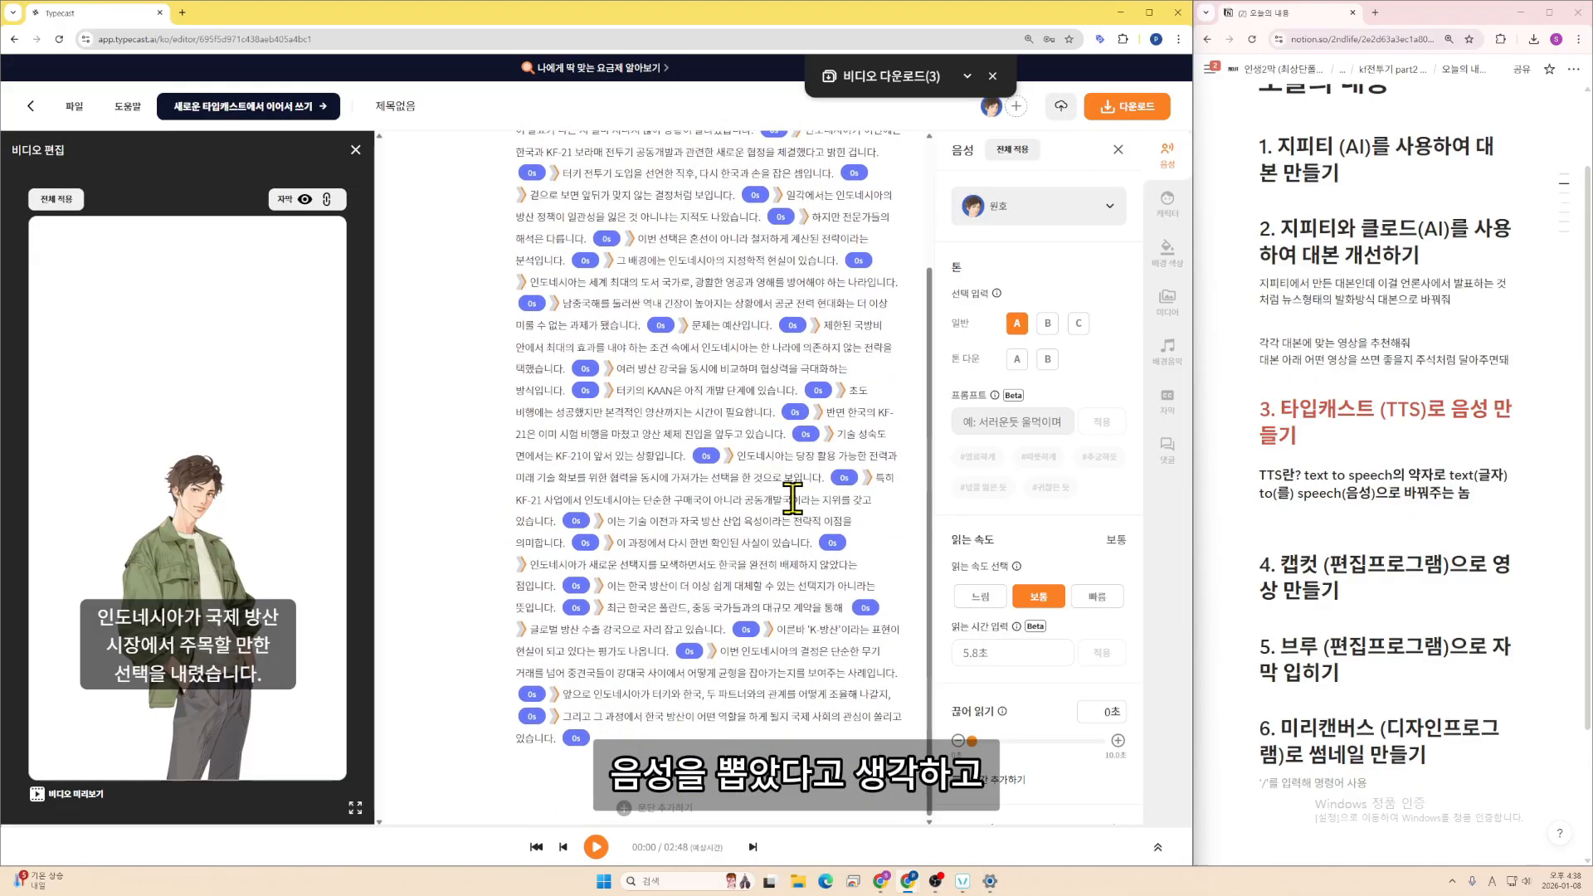
scroll(793, 514, "up", 3)
left_click(1125, 132)
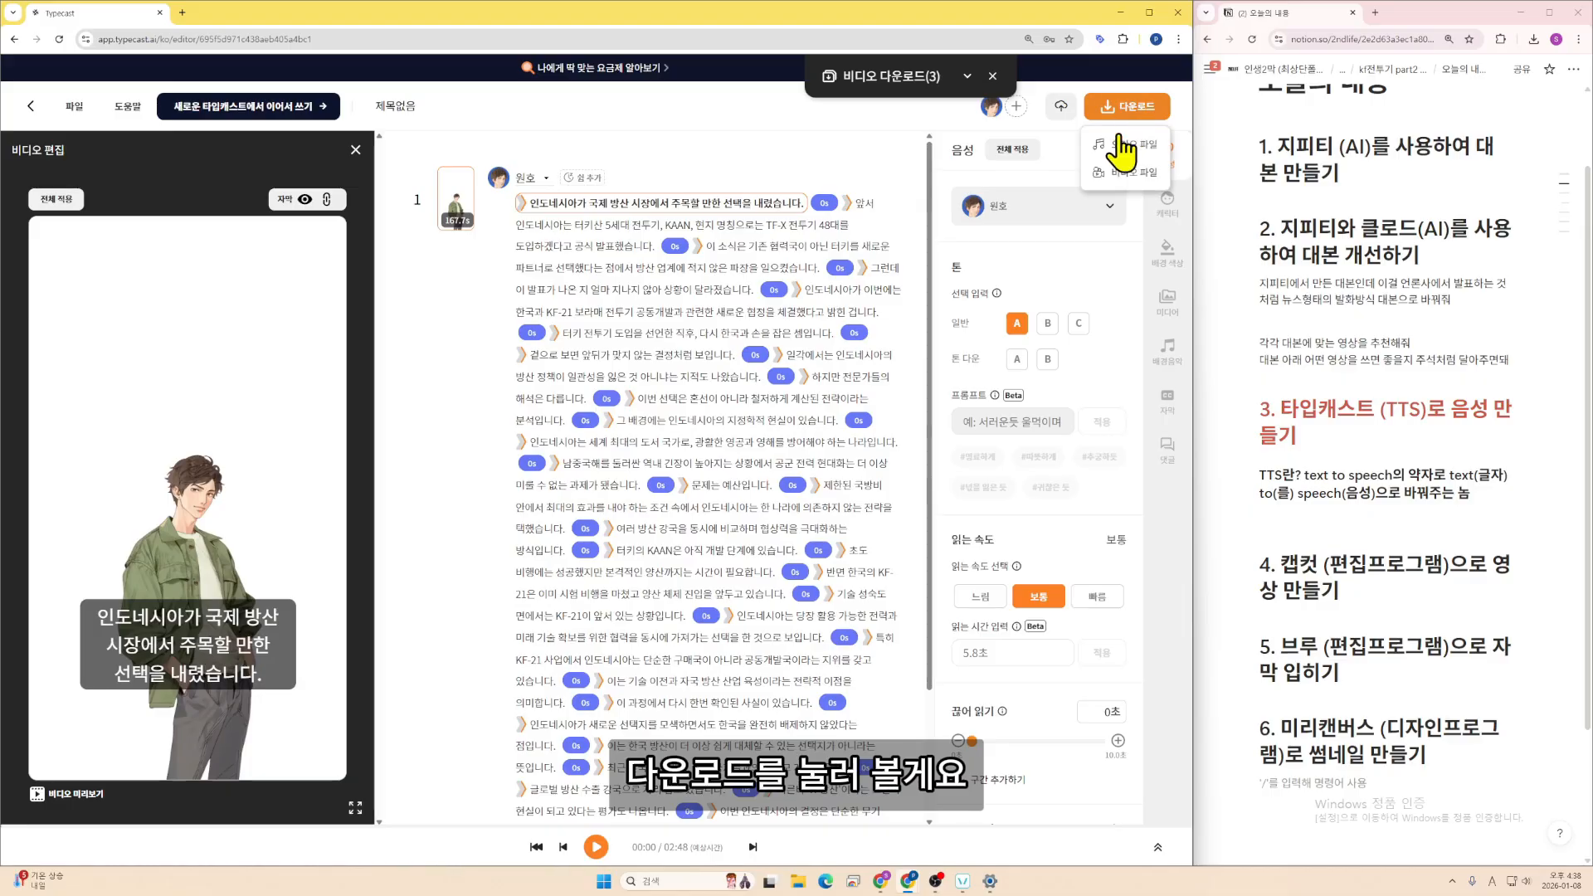
left_click(1130, 145)
left_click(633, 411)
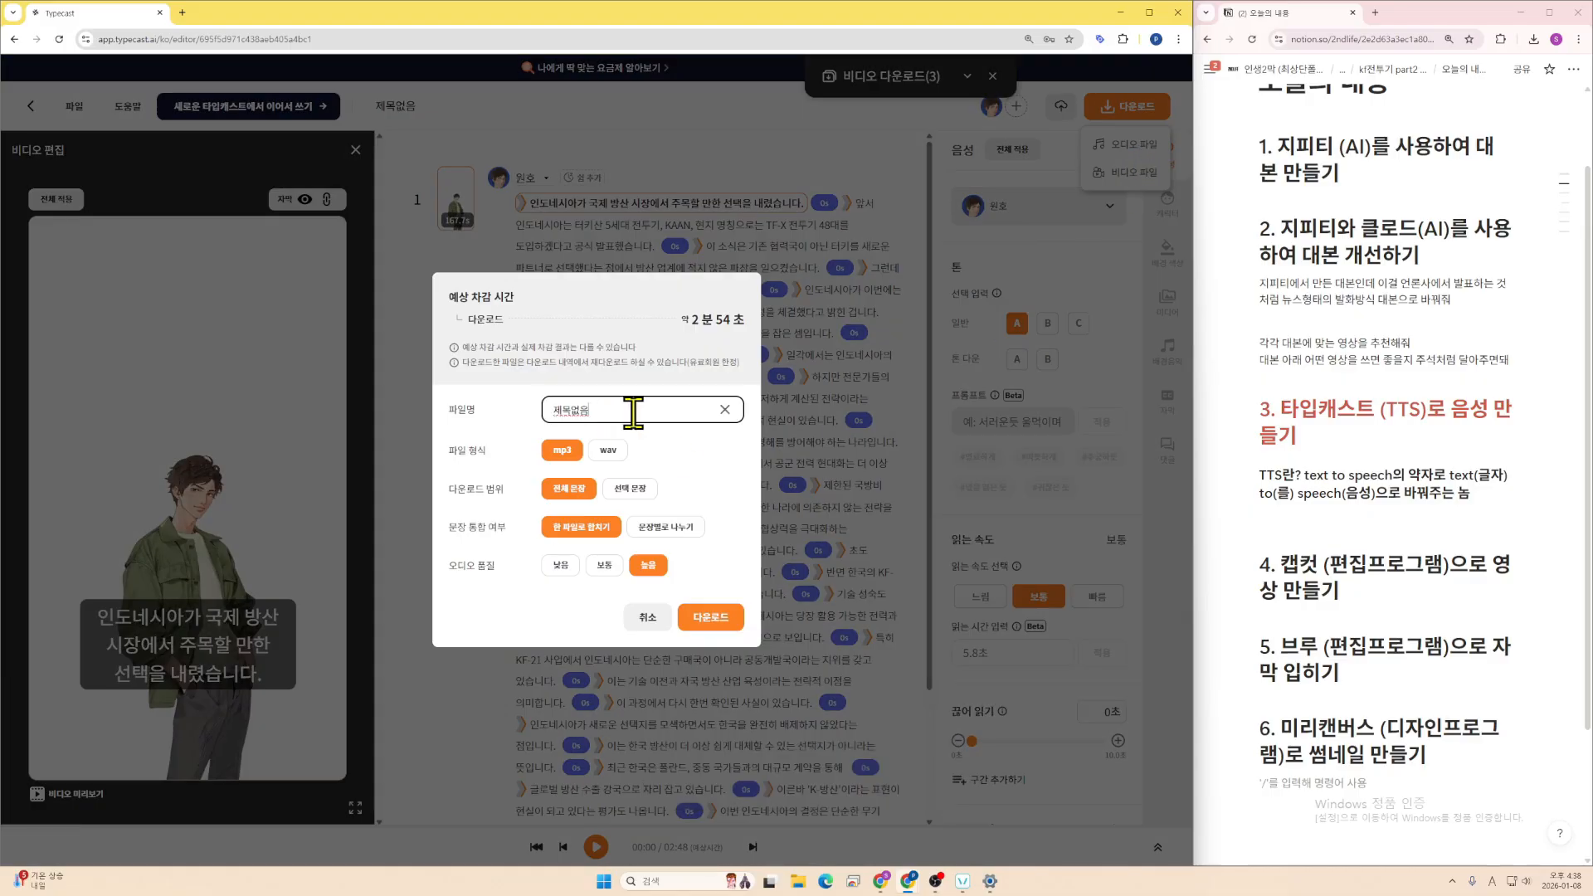
type("26011")
type("8_kf21전투기")
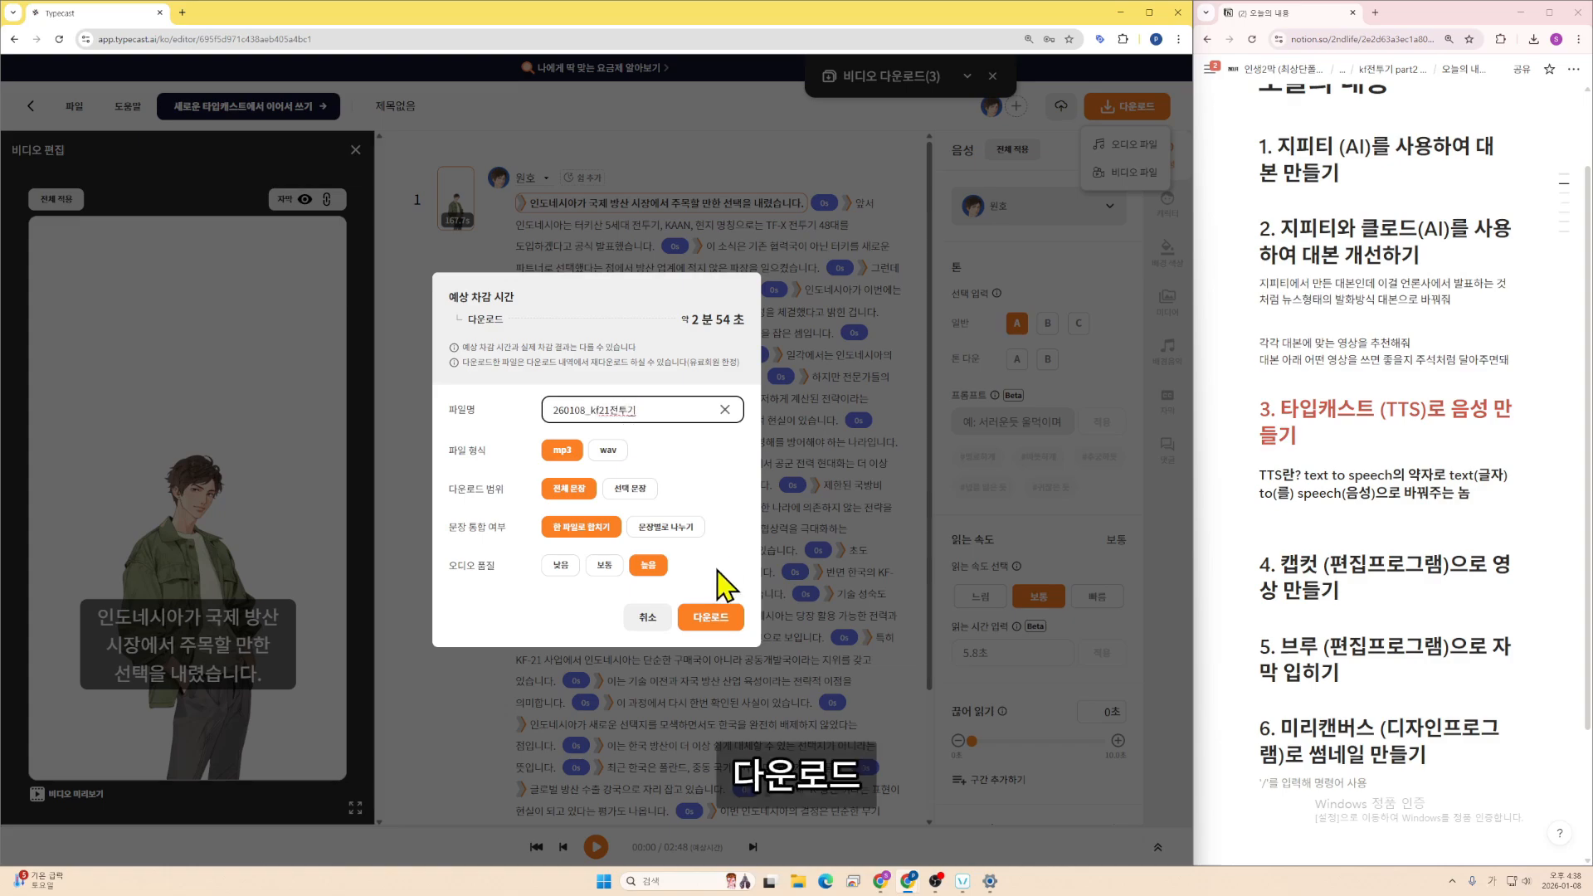
left_click(710, 617)
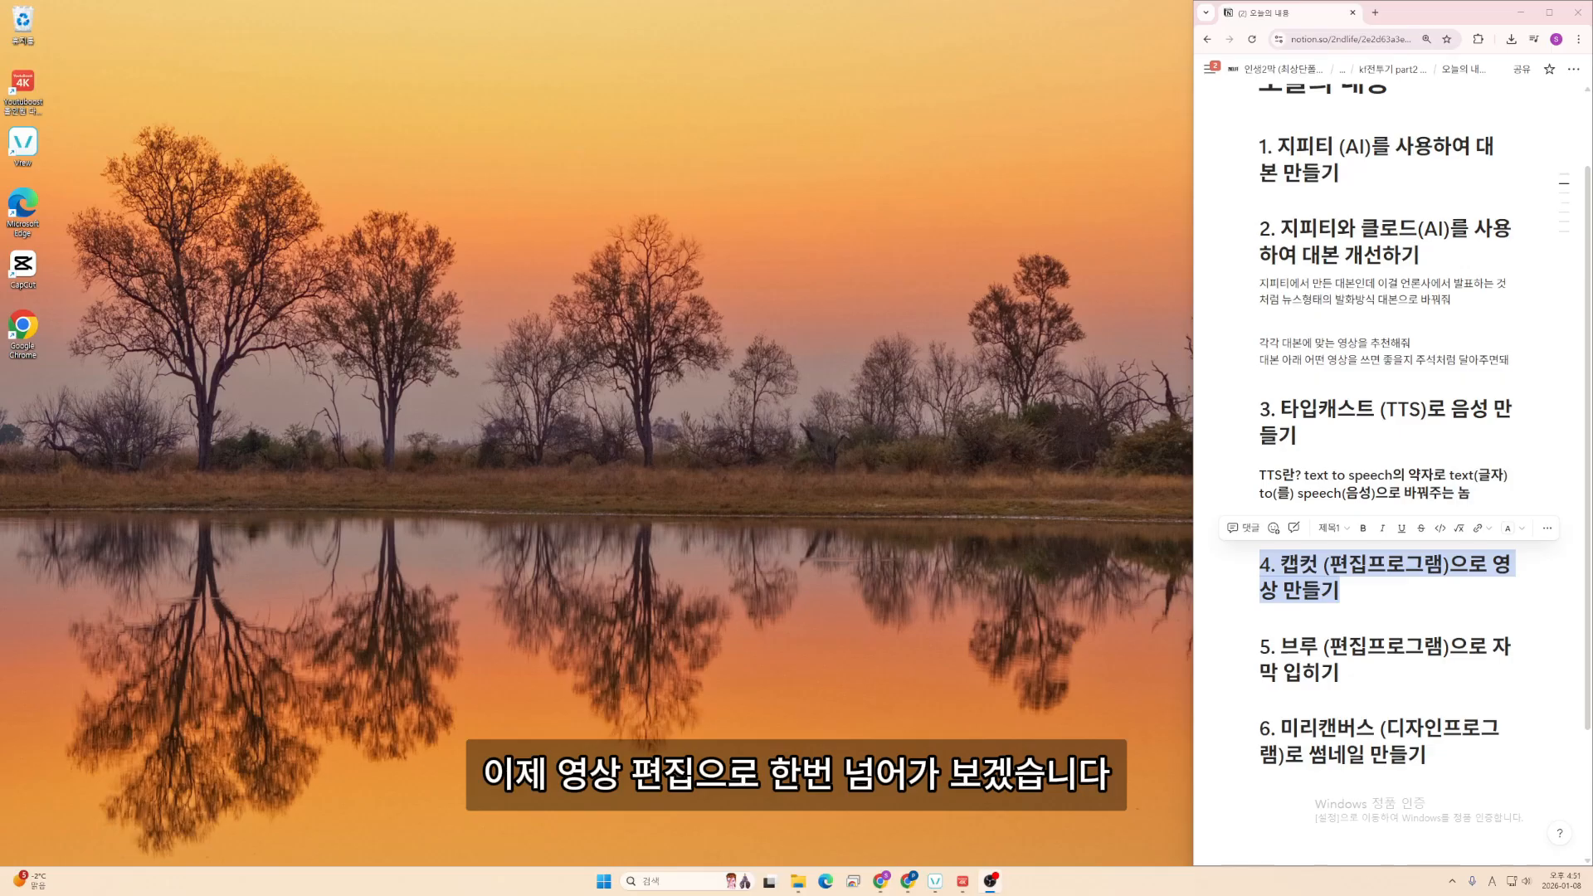
- Colour the selected heading "4. 캡컷 (편집프로그램)으로 영상 만들기" red in the Notion notes
left_click(1507, 530)
left_click(1496, 573)
left_click(1394, 604)
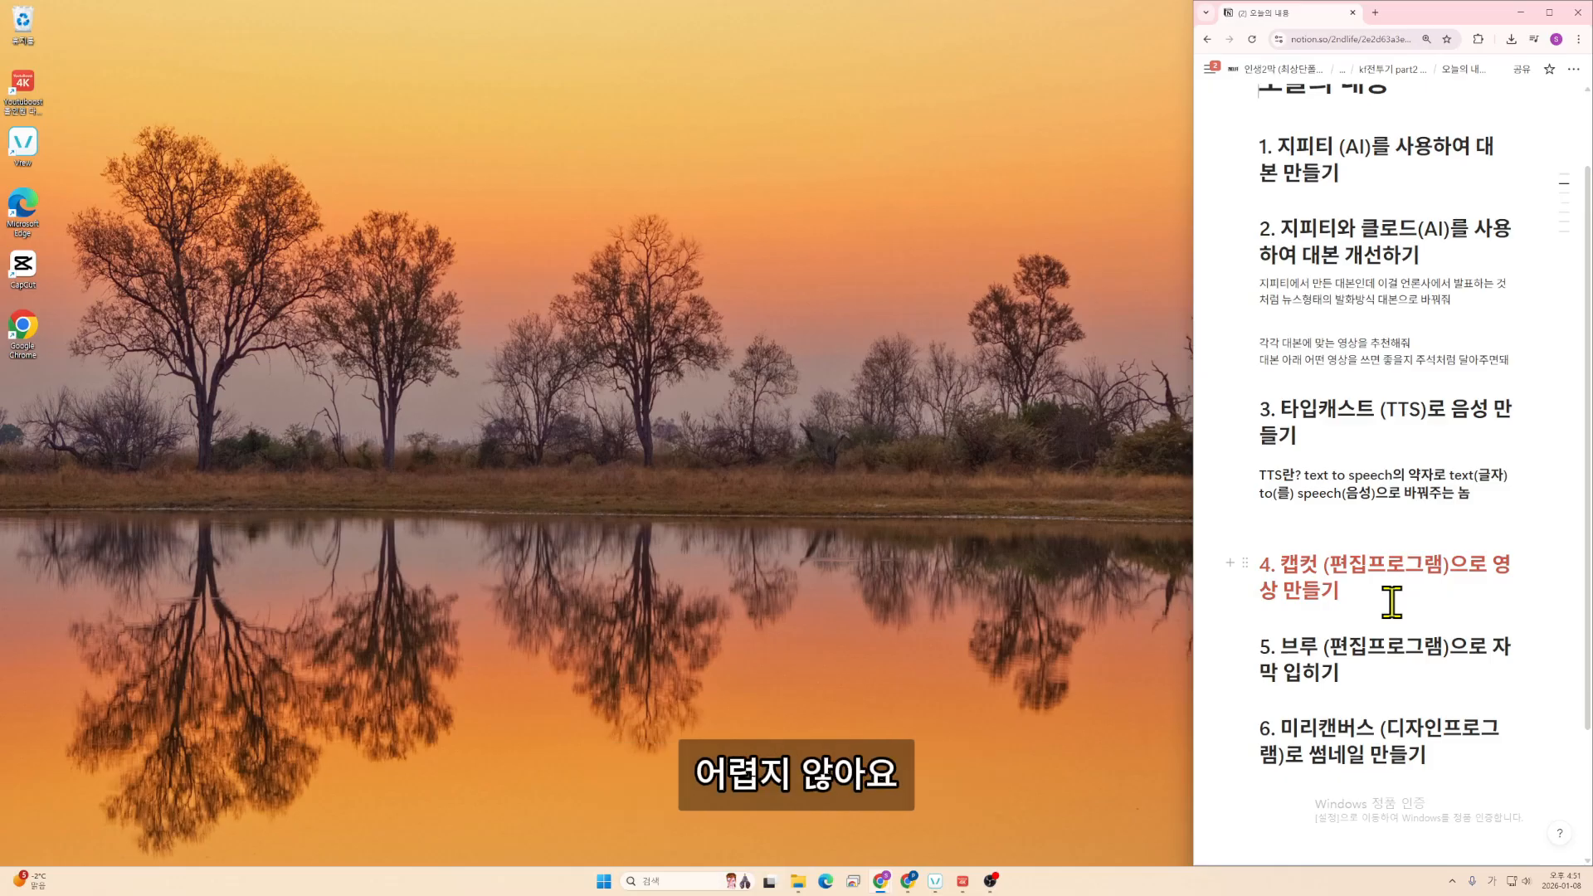
- Launch CapCut and create a new project
double_click(32, 259)
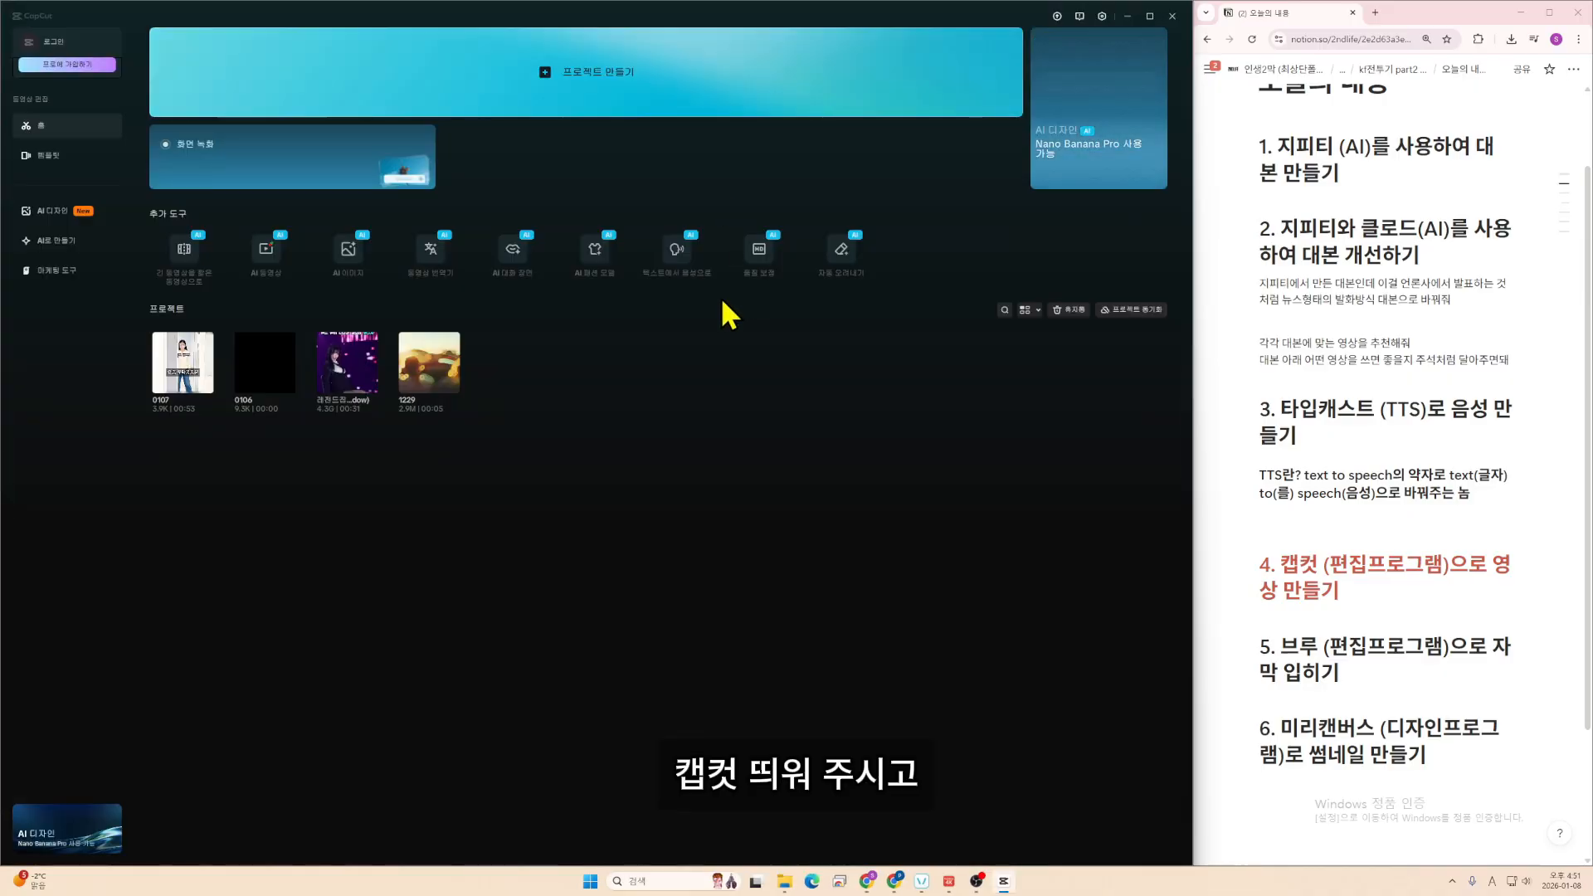
scroll(1361, 560, "down", 1)
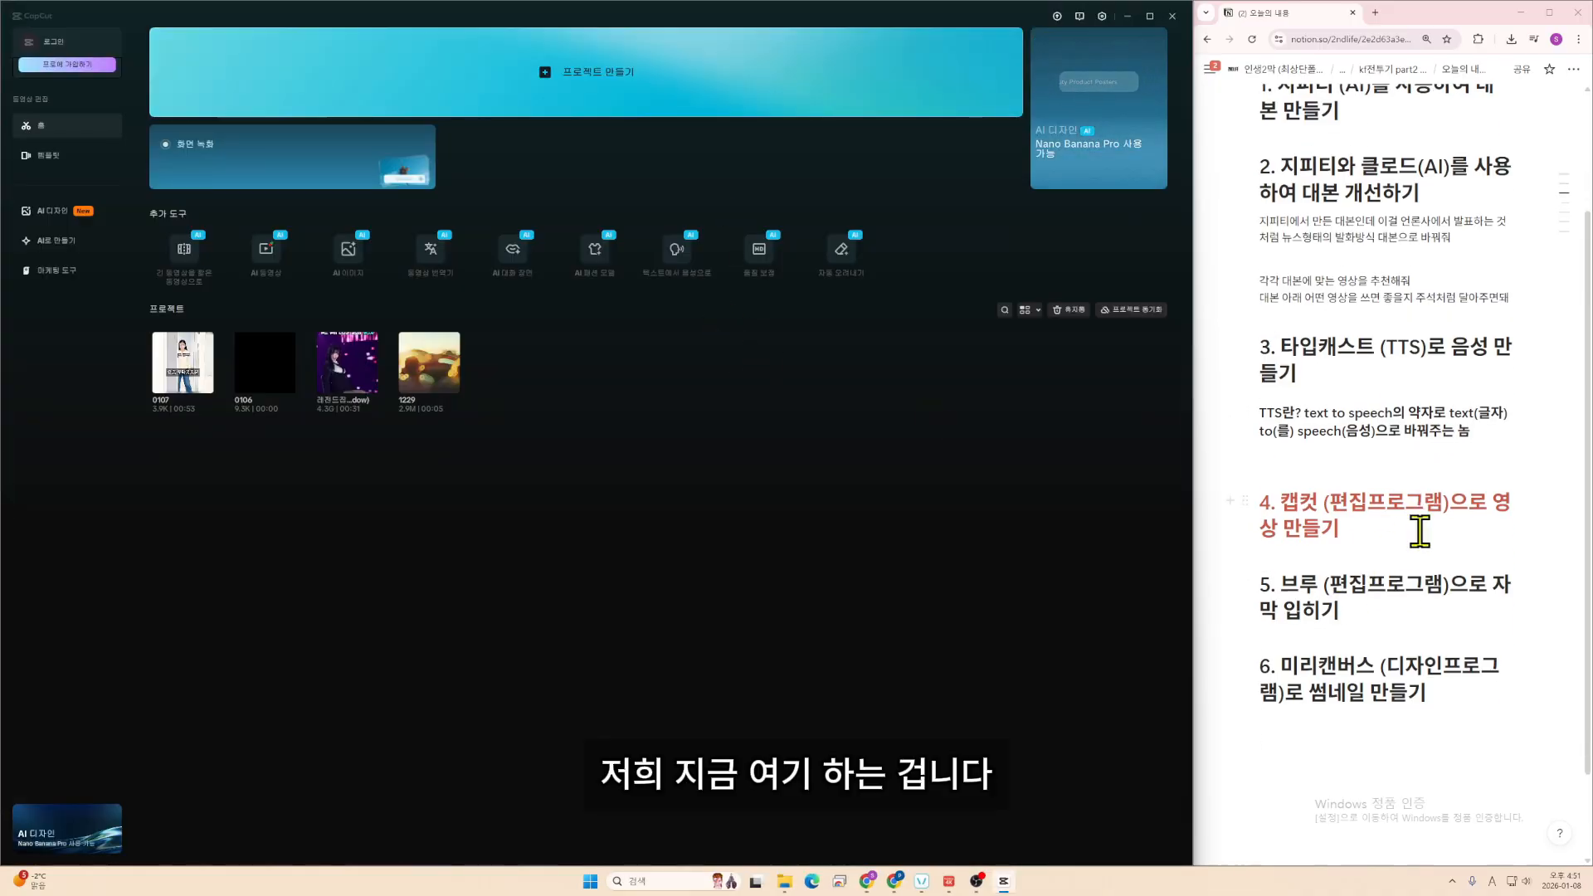
left_click(611, 63)
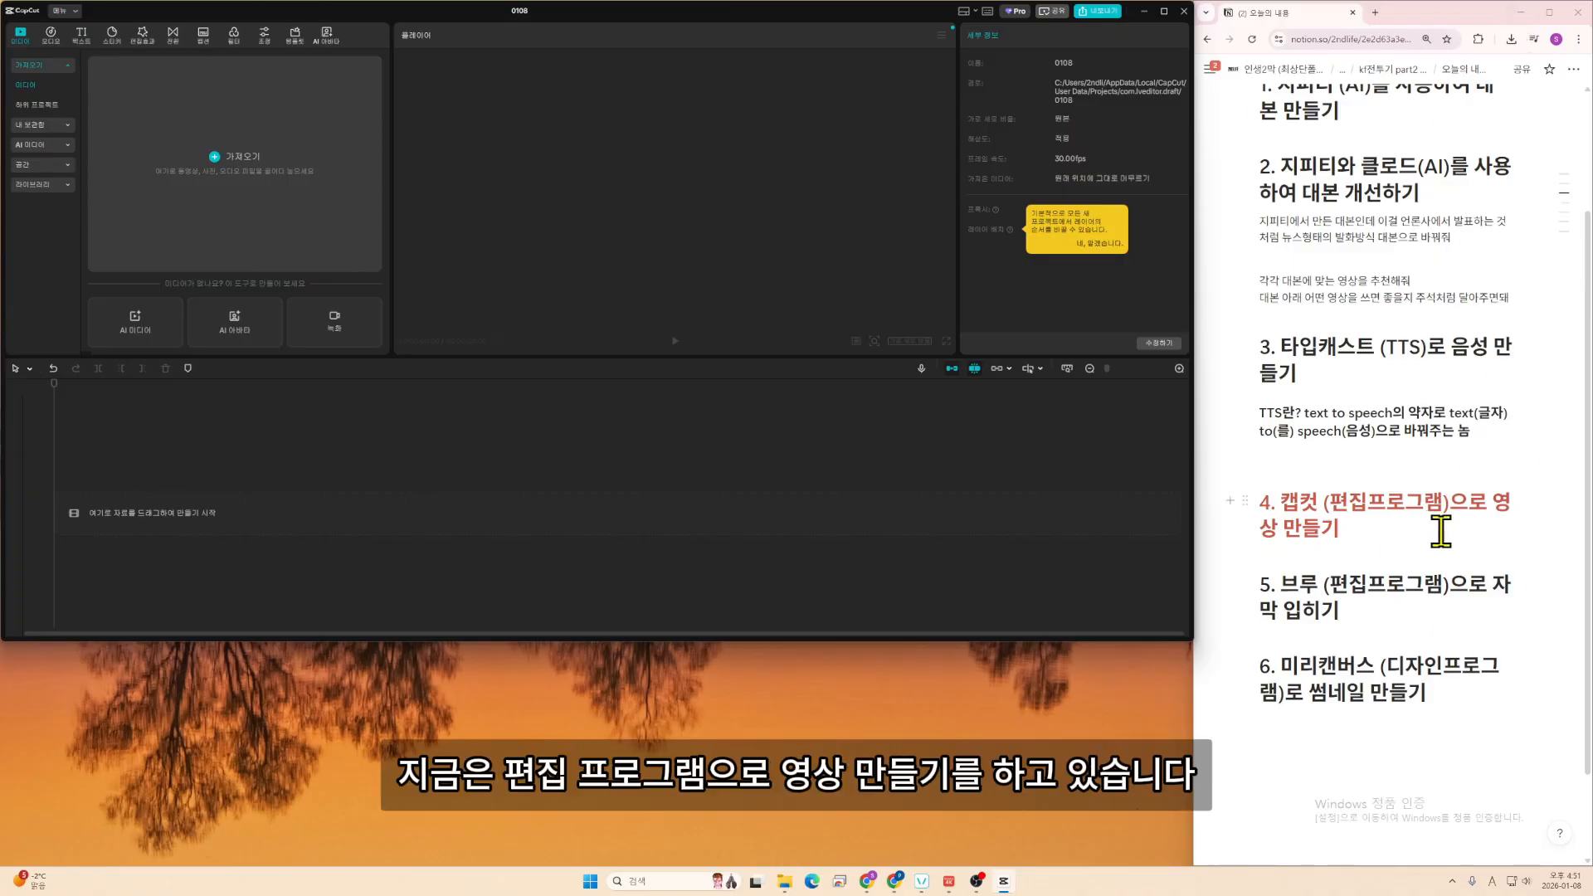
- Minimise the Notion notes window and maximise the CapCut editor to fill the screen
left_click_drag(1444, 533, 1256, 502)
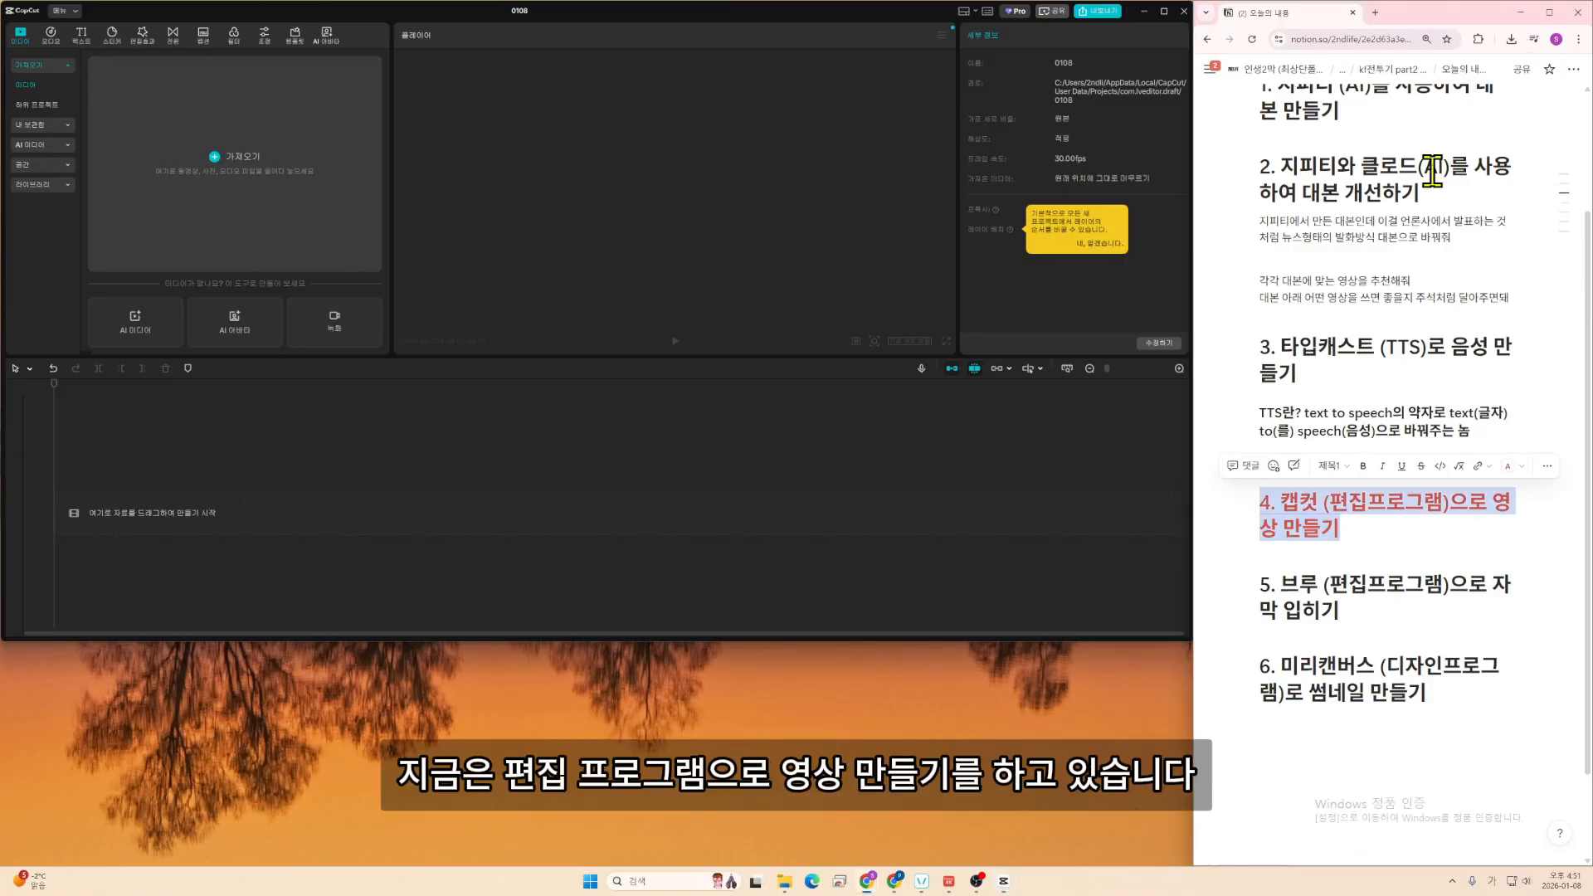
left_click(1521, 12)
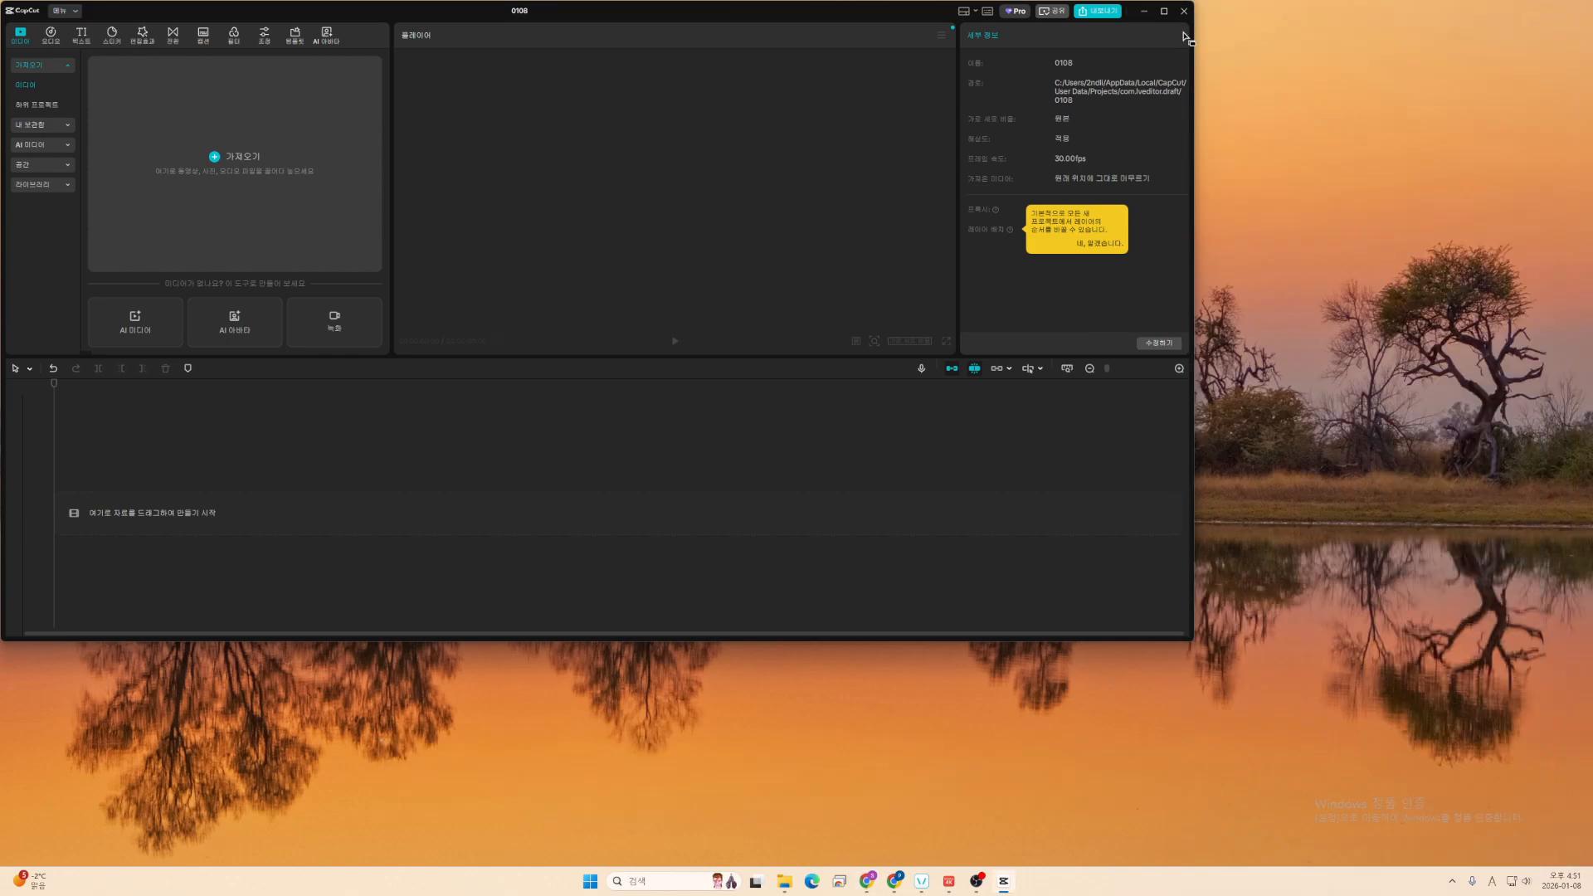
left_click(1164, 12)
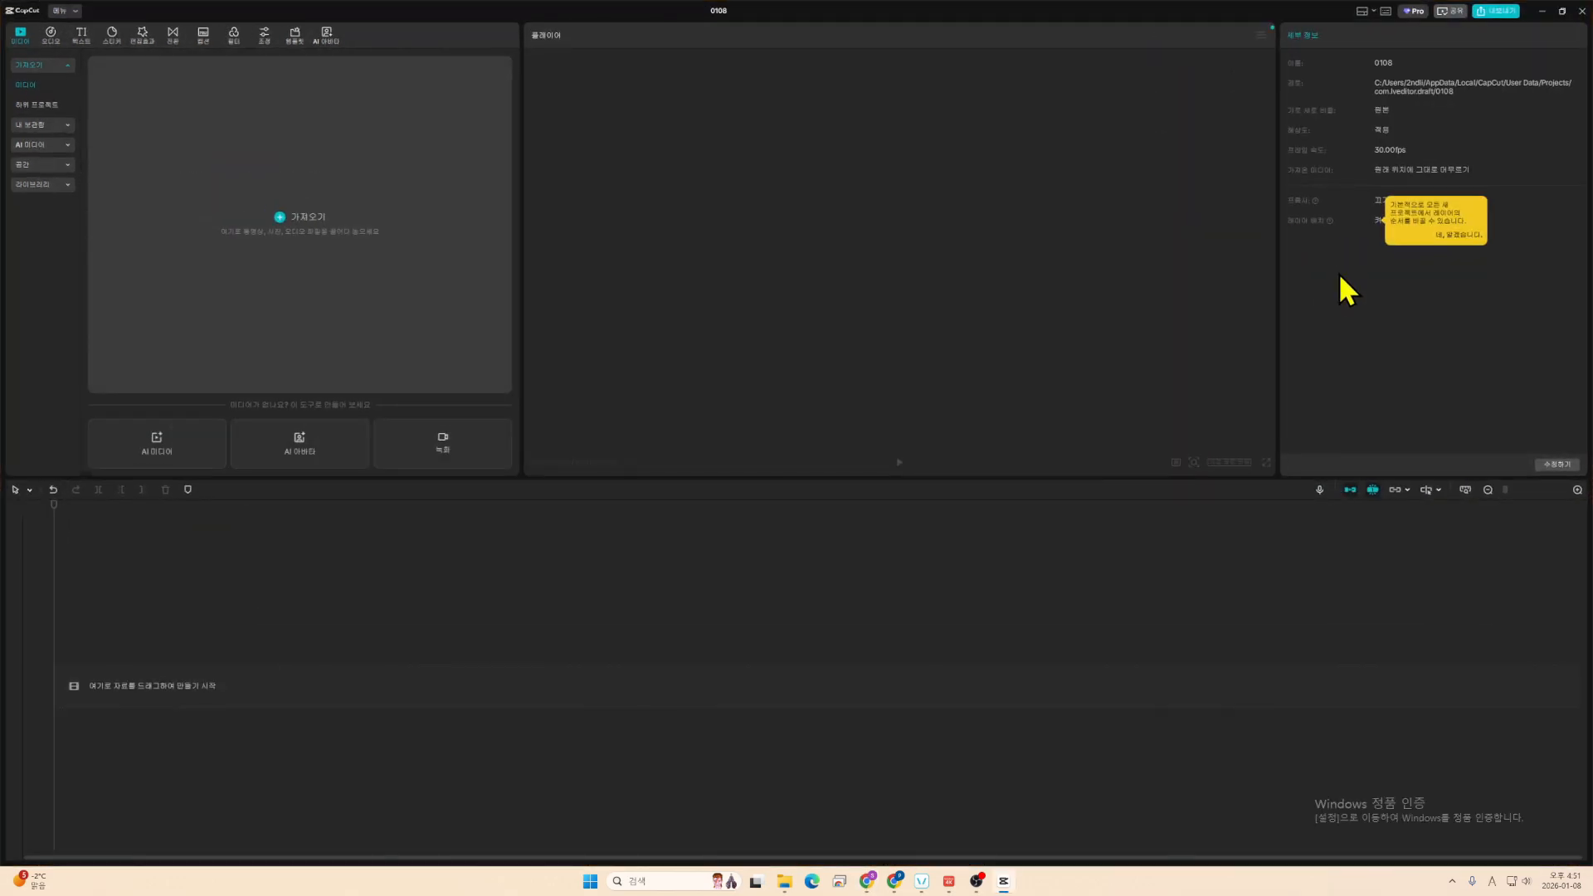
- Import the two downloaded KF-21 videos and the voice-over 260108_kf21전투기.mp3 from the lecture-video folder in 문서 into the project
left_click(419, 274)
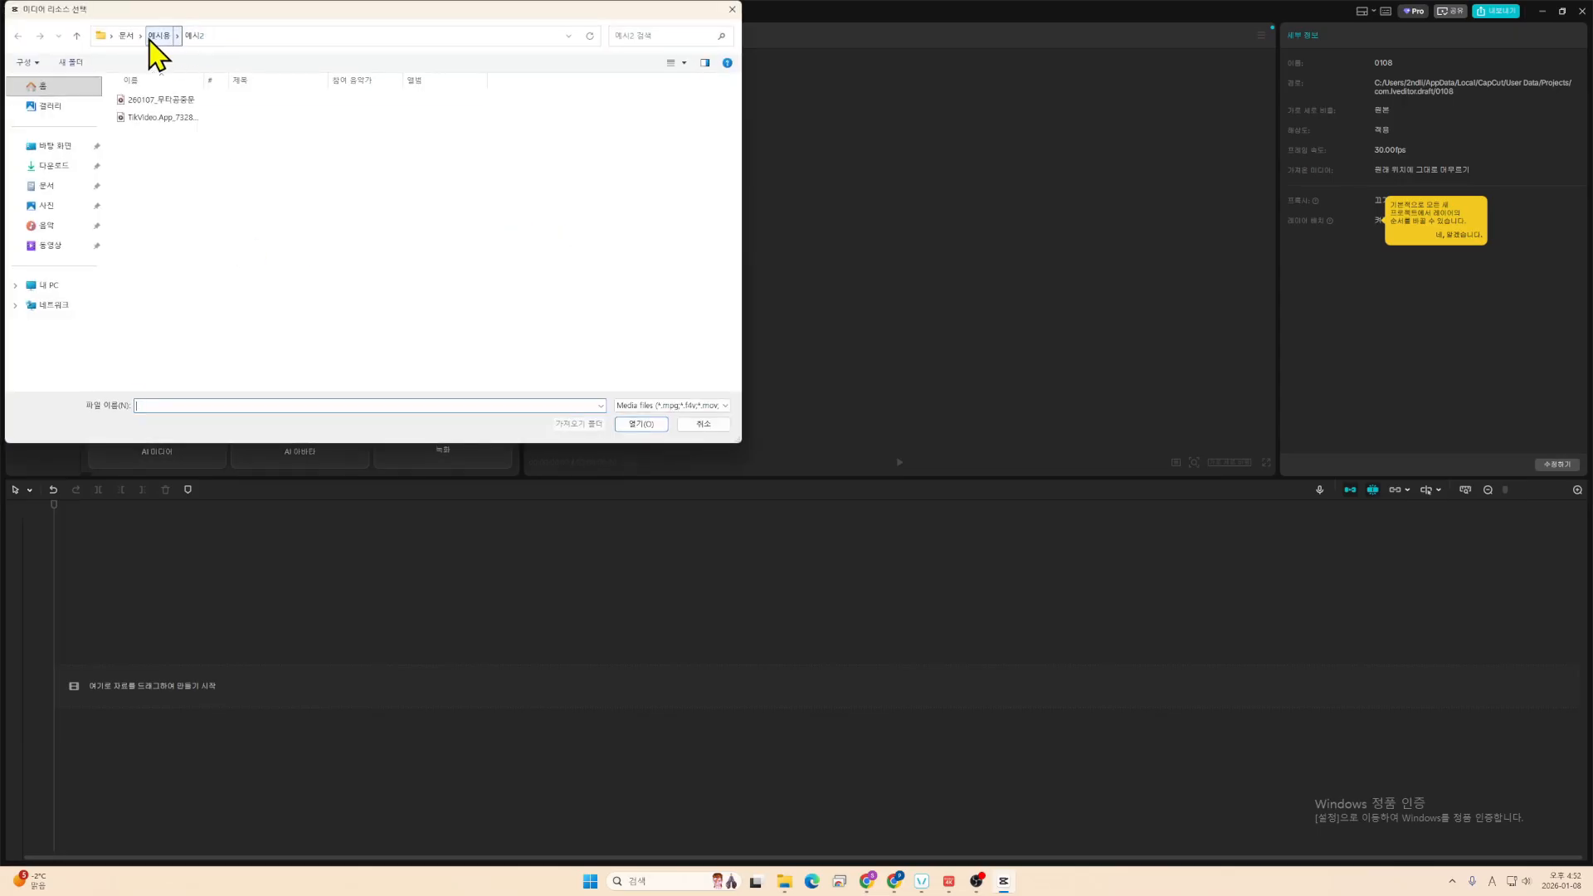
left_click(126, 35)
double_click(201, 122)
double_click(199, 101)
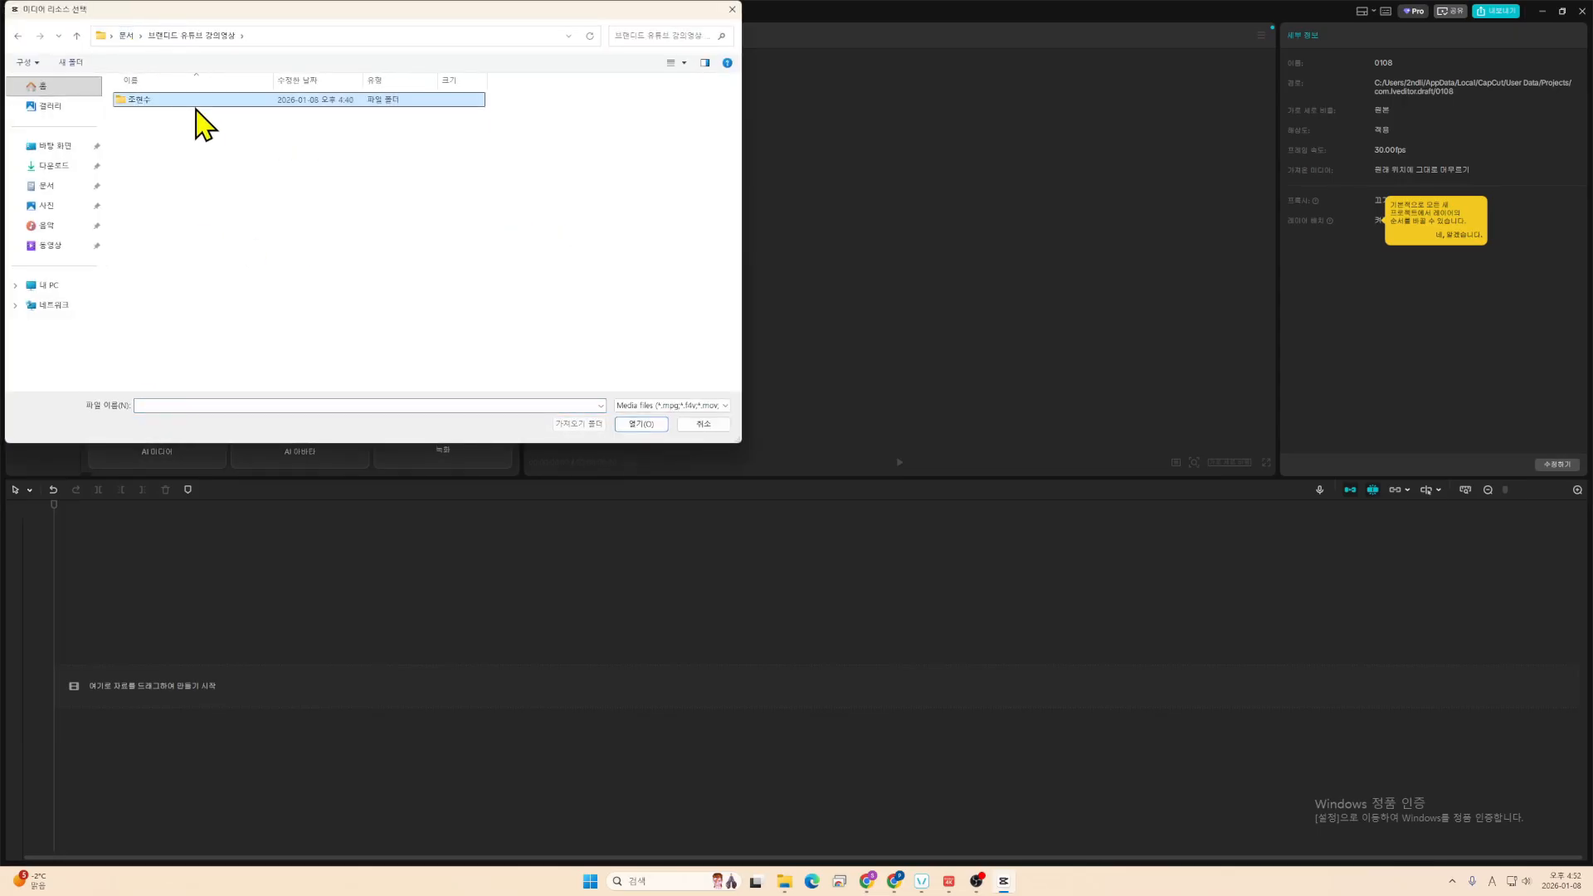
double_click(203, 102)
left_click_drag(374, 200, 117, 102)
left_click_drag(380, 10, 773, 166)
key("Return")
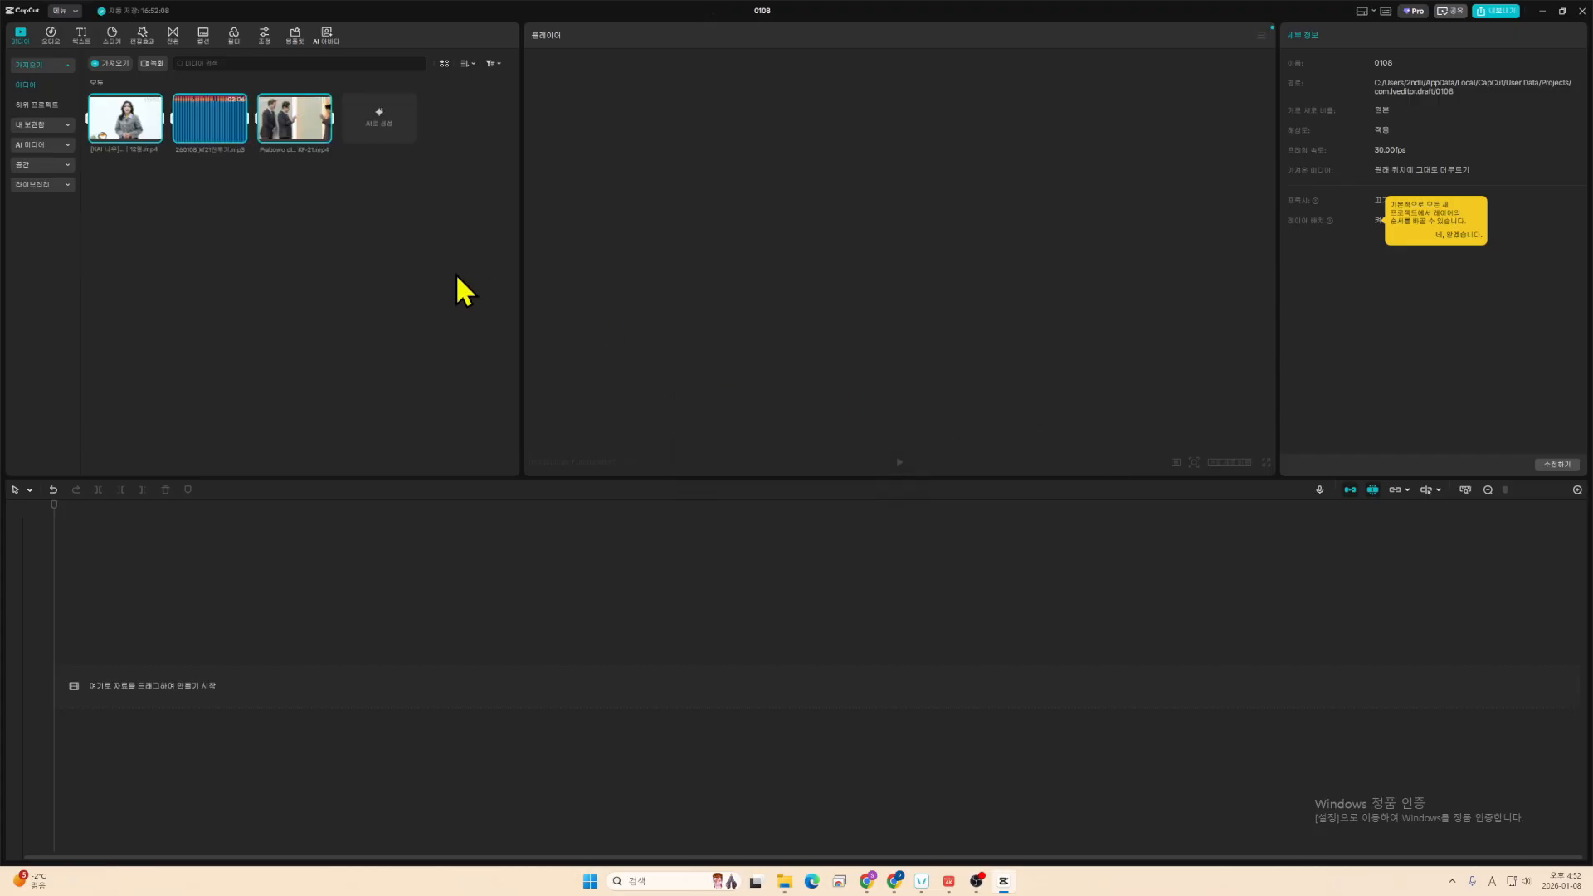
left_click(360, 253)
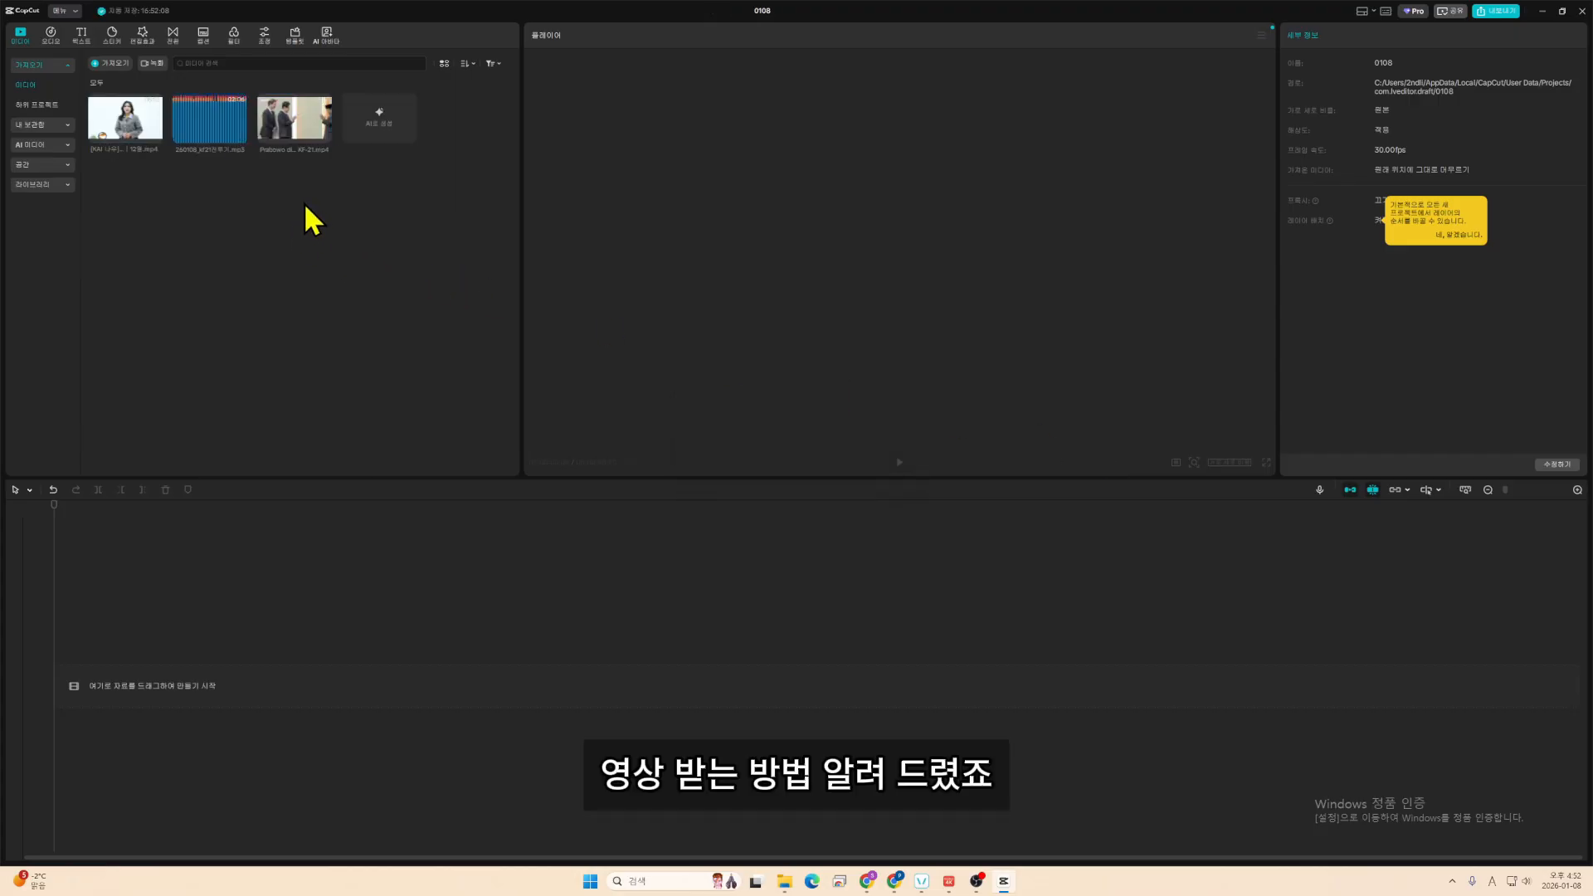
- Place the two imported videos and the voice-over audio on the timeline, starting at its beginning
left_click_drag(312, 201, 133, 126)
left_click(224, 198)
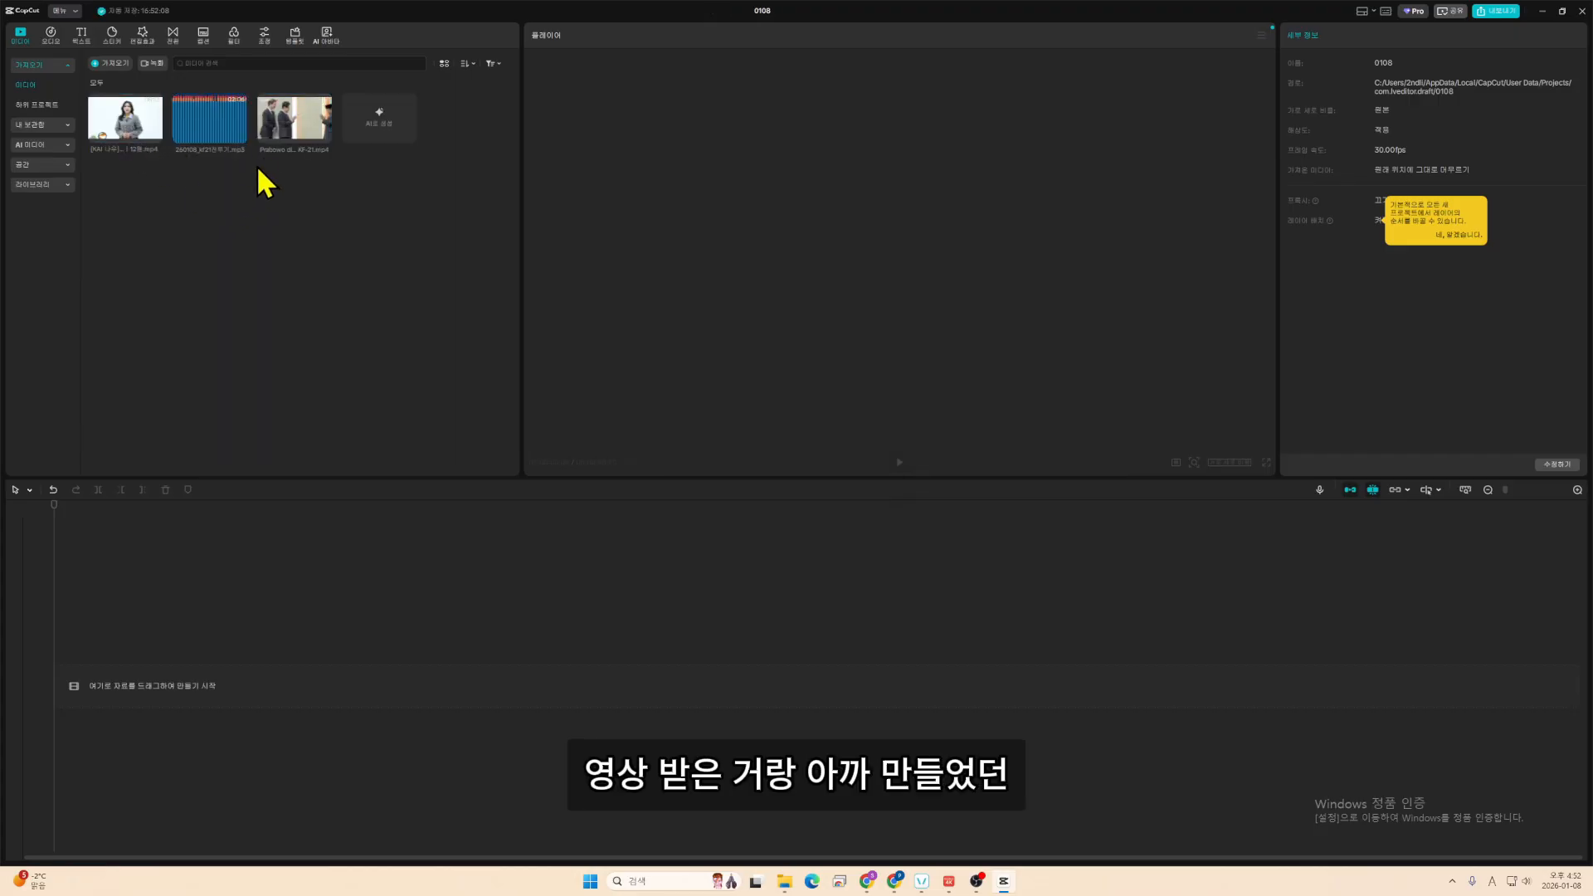
left_click_drag(266, 185, 124, 117)
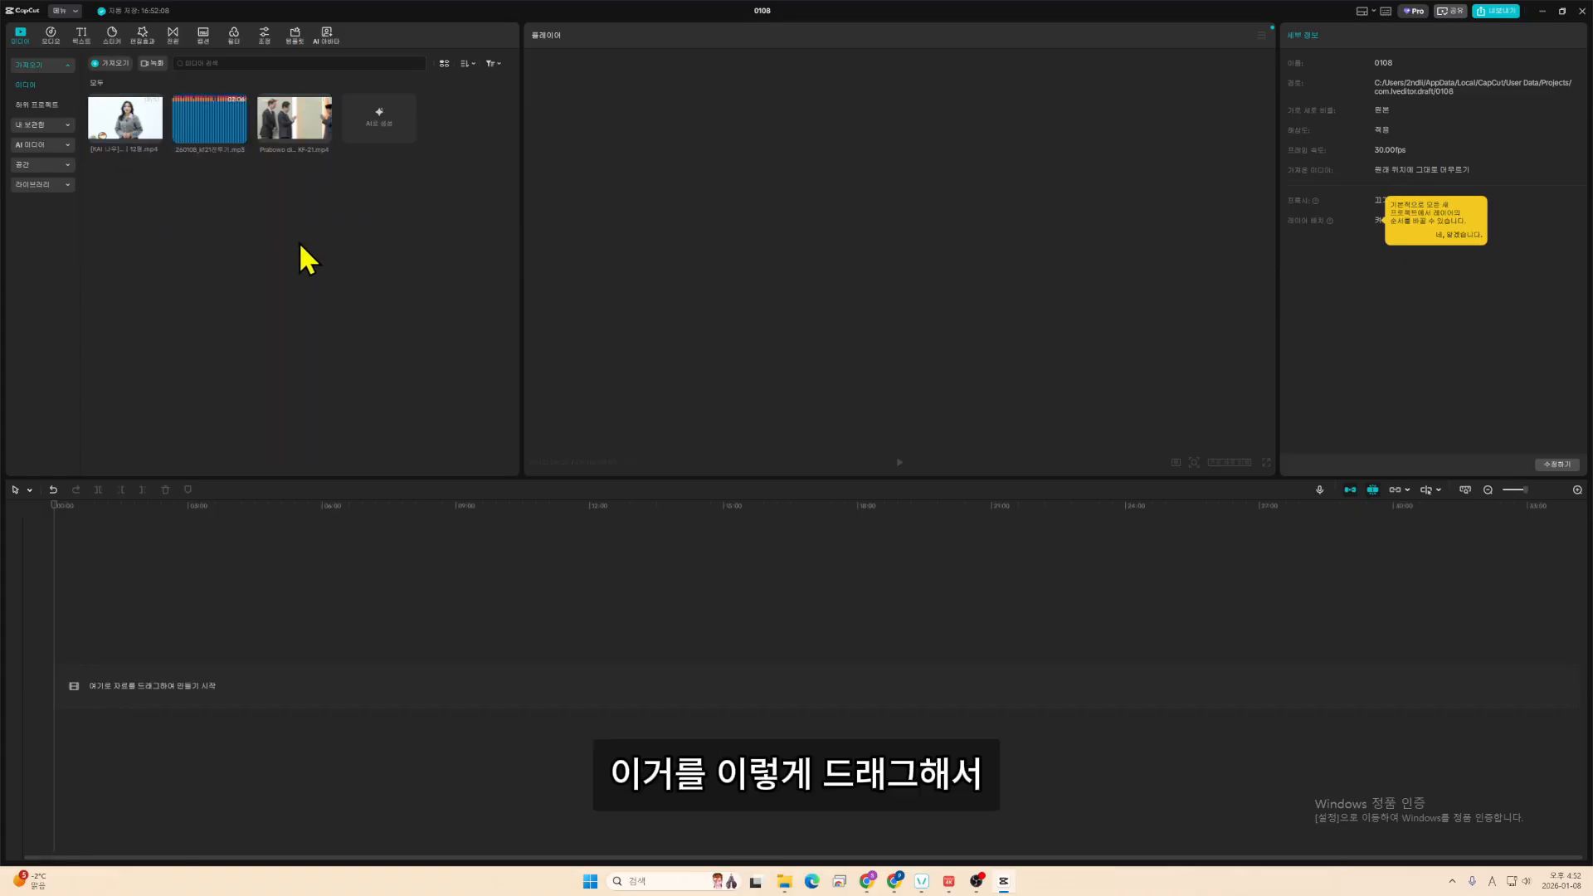
left_click_drag(305, 238, 127, 695)
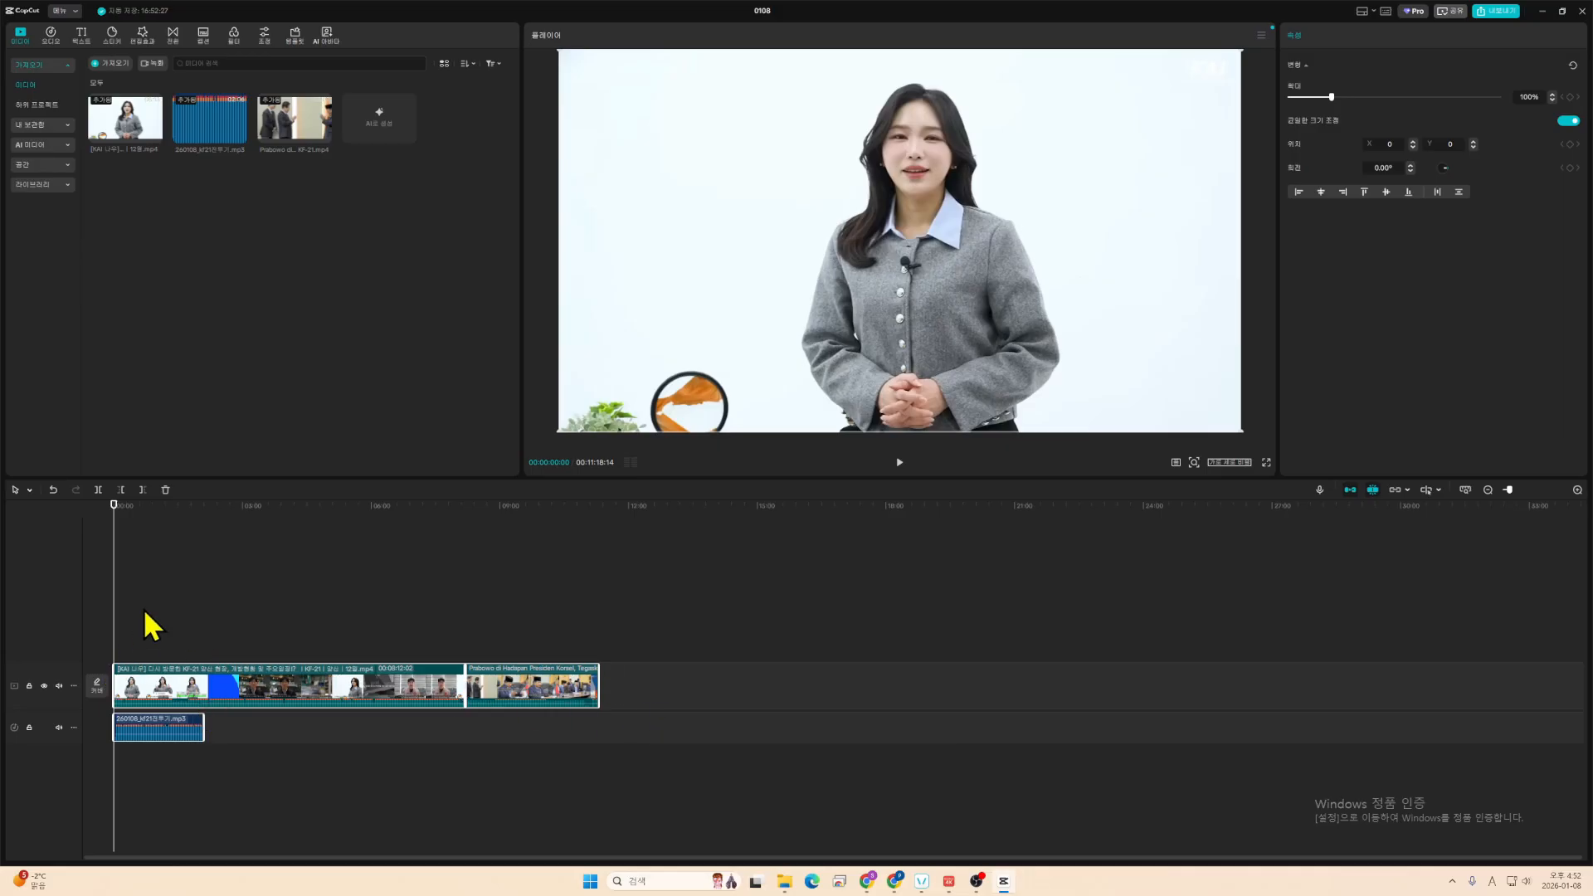
mouse_move(1512, 495)
left_mouse_down()
mouse_move(1536, 498)
mouse_move(1507, 496)
left_mouse_up()
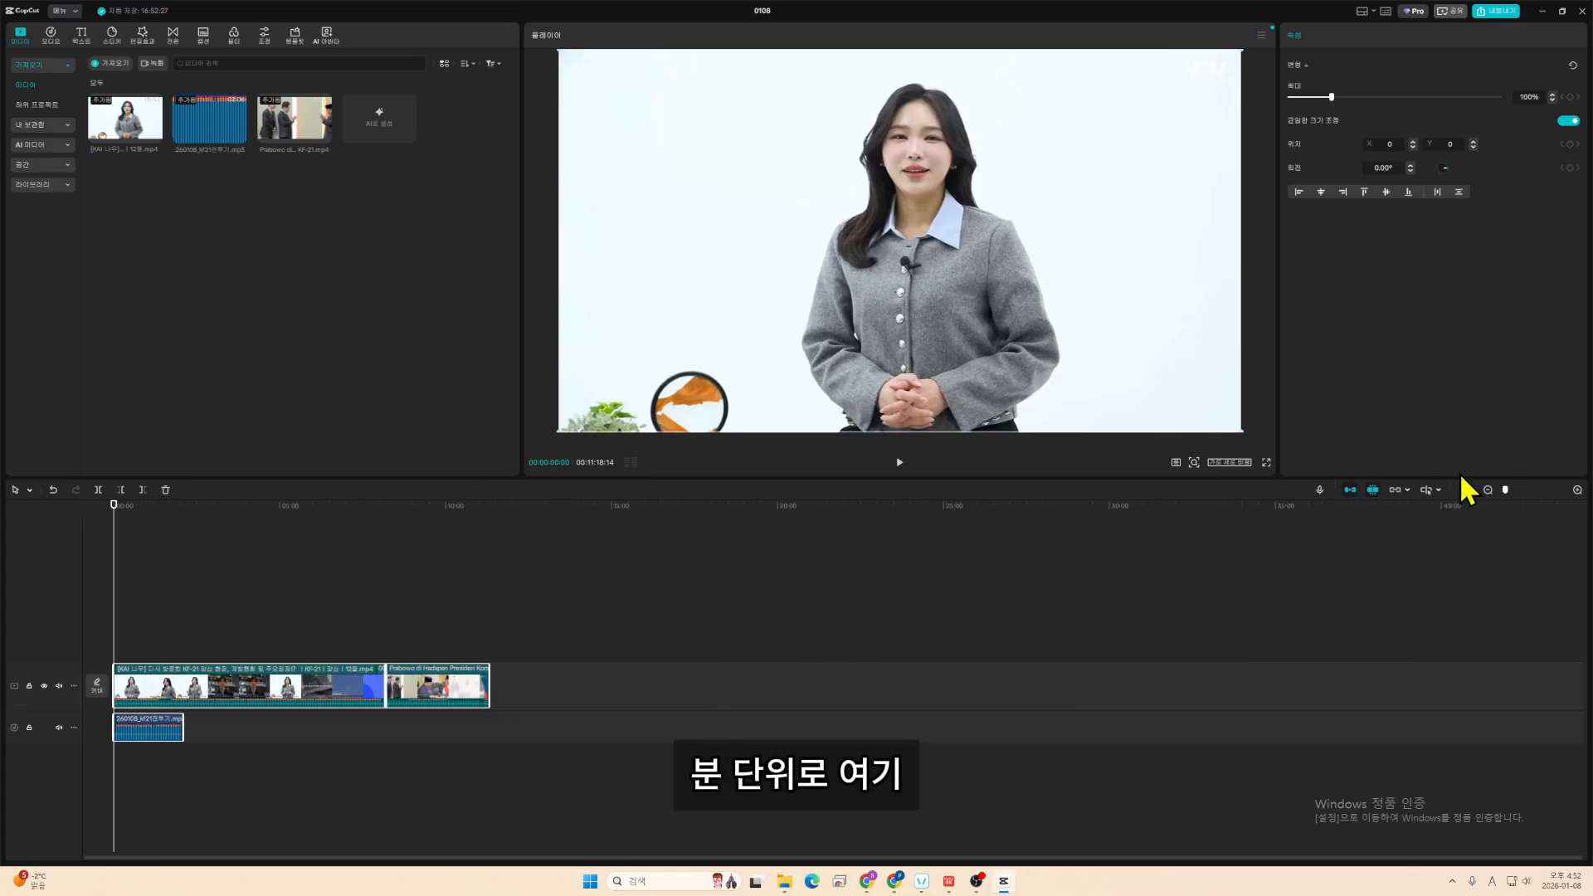
left_click_drag(1508, 493, 1525, 498)
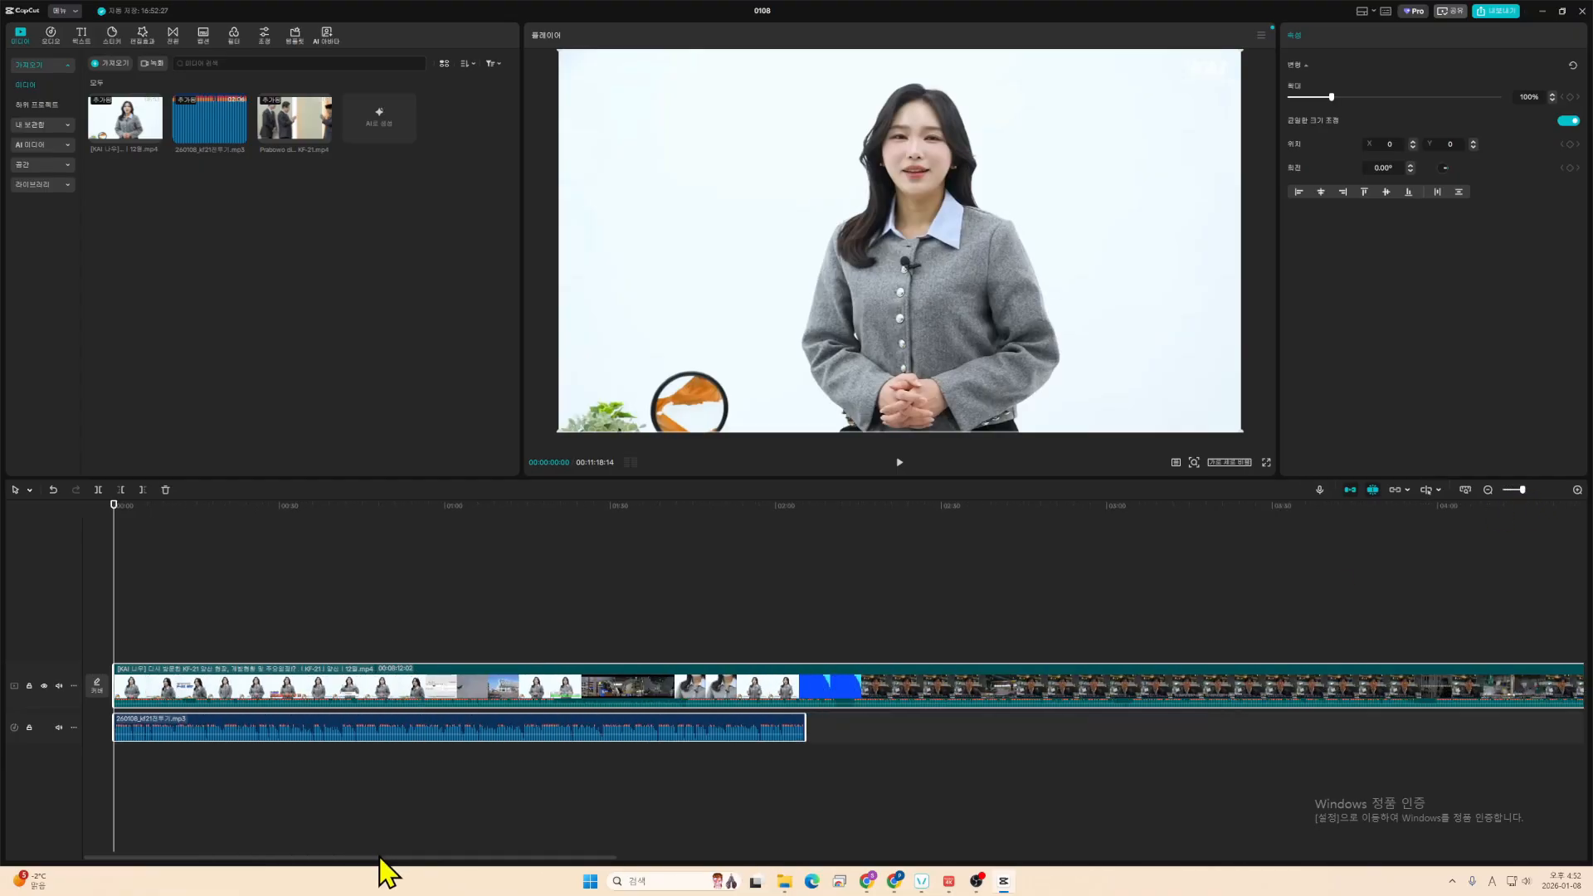
left_click(369, 858)
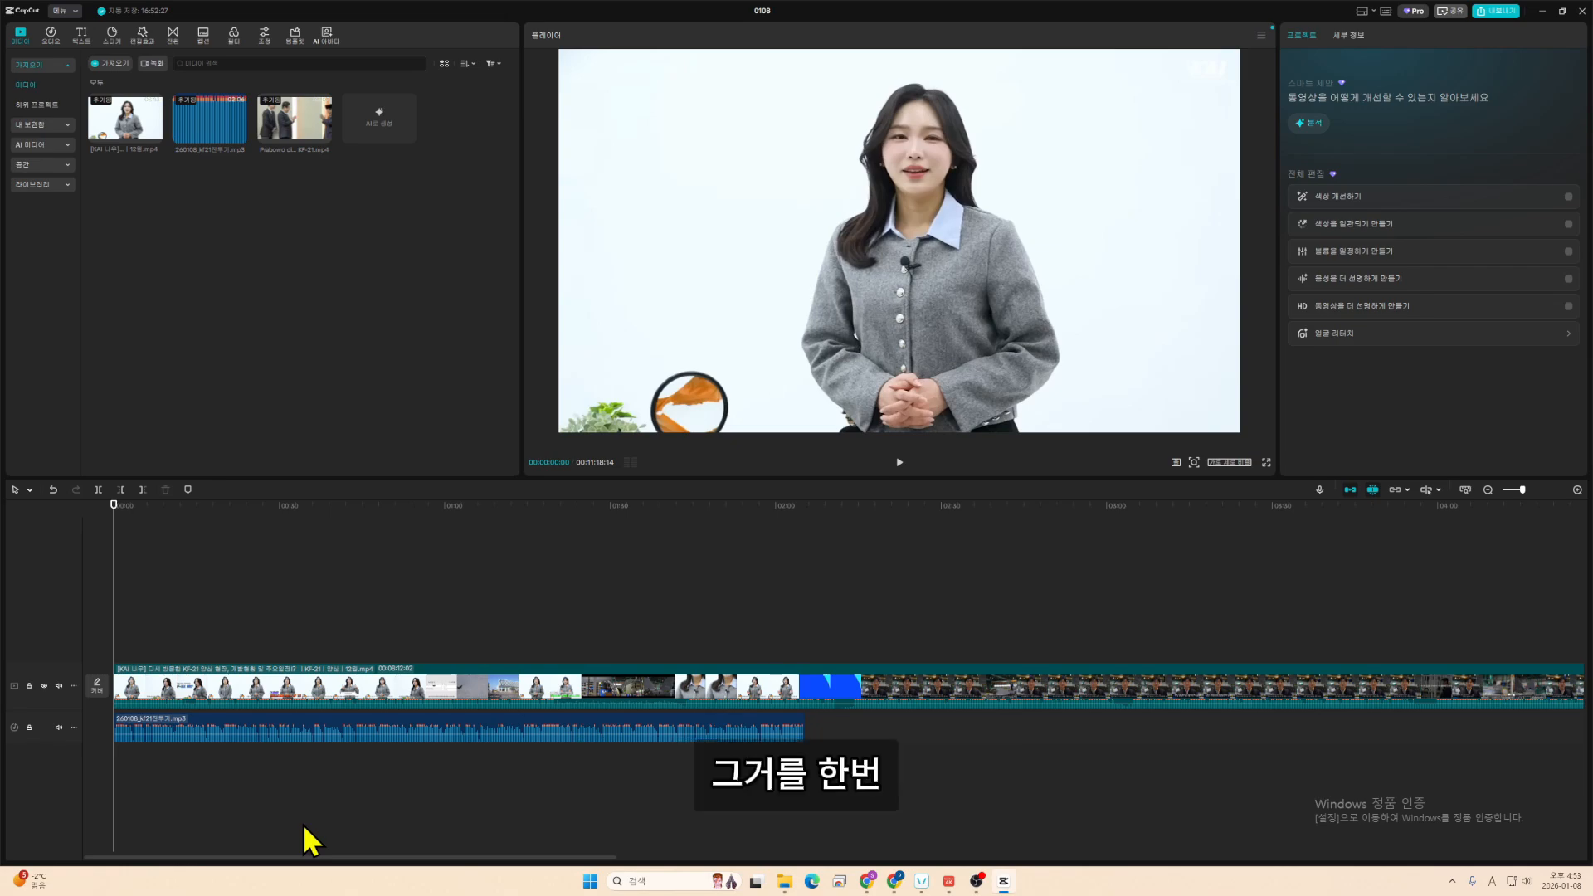
- Switch to the ChatGPT script conversation and examine the footage suggested under the first sentence, "인도네시아 국기 + 공군 전투기 비행 장면"
key("alt+Tab")
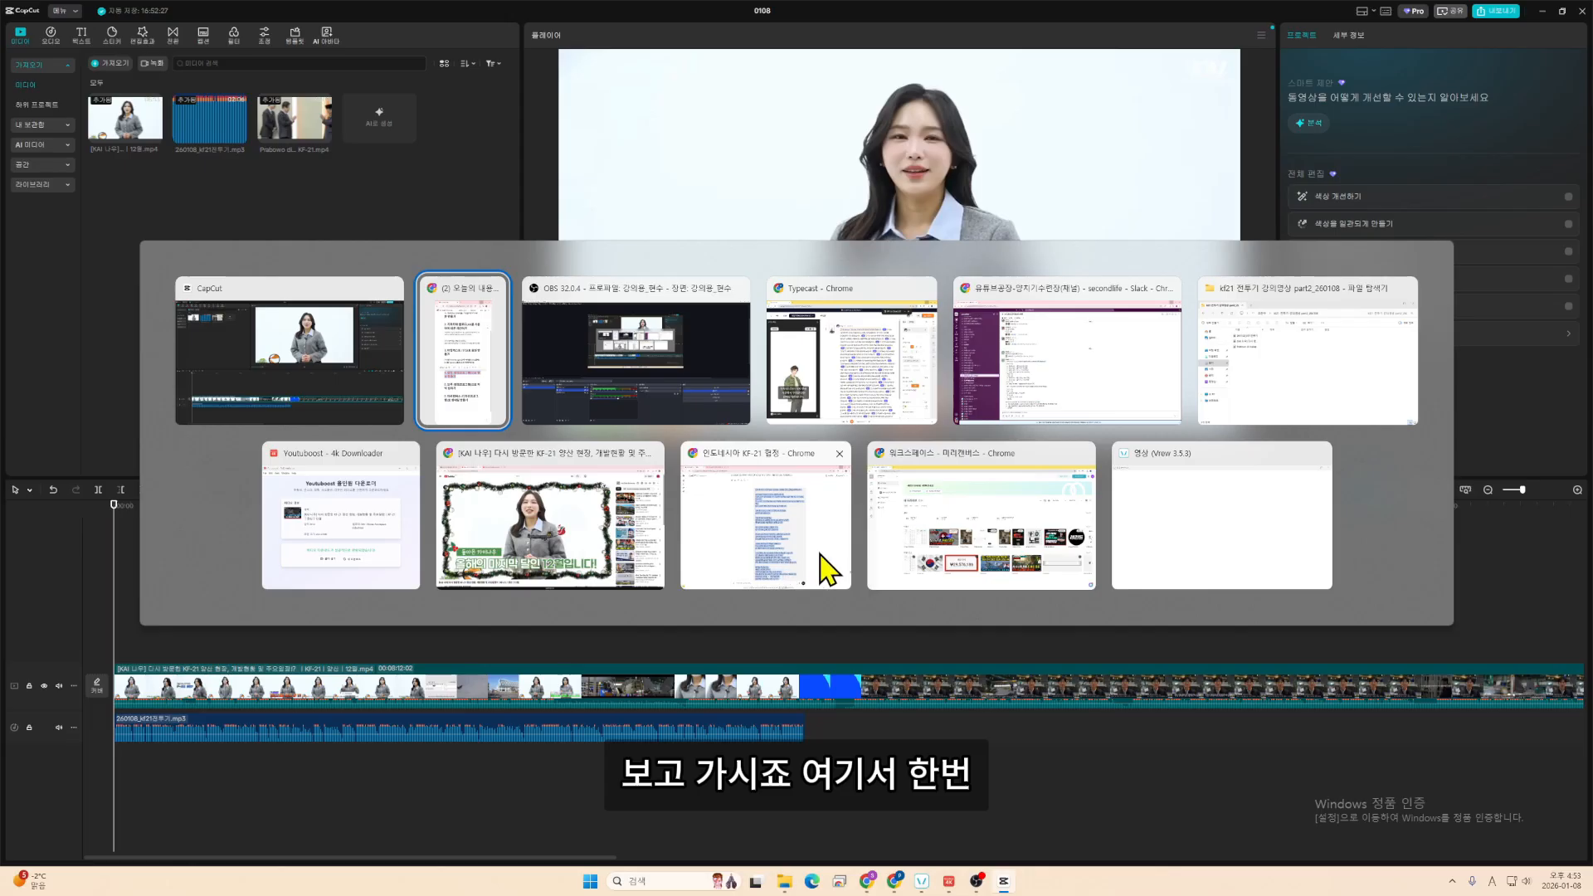
left_click(801, 544)
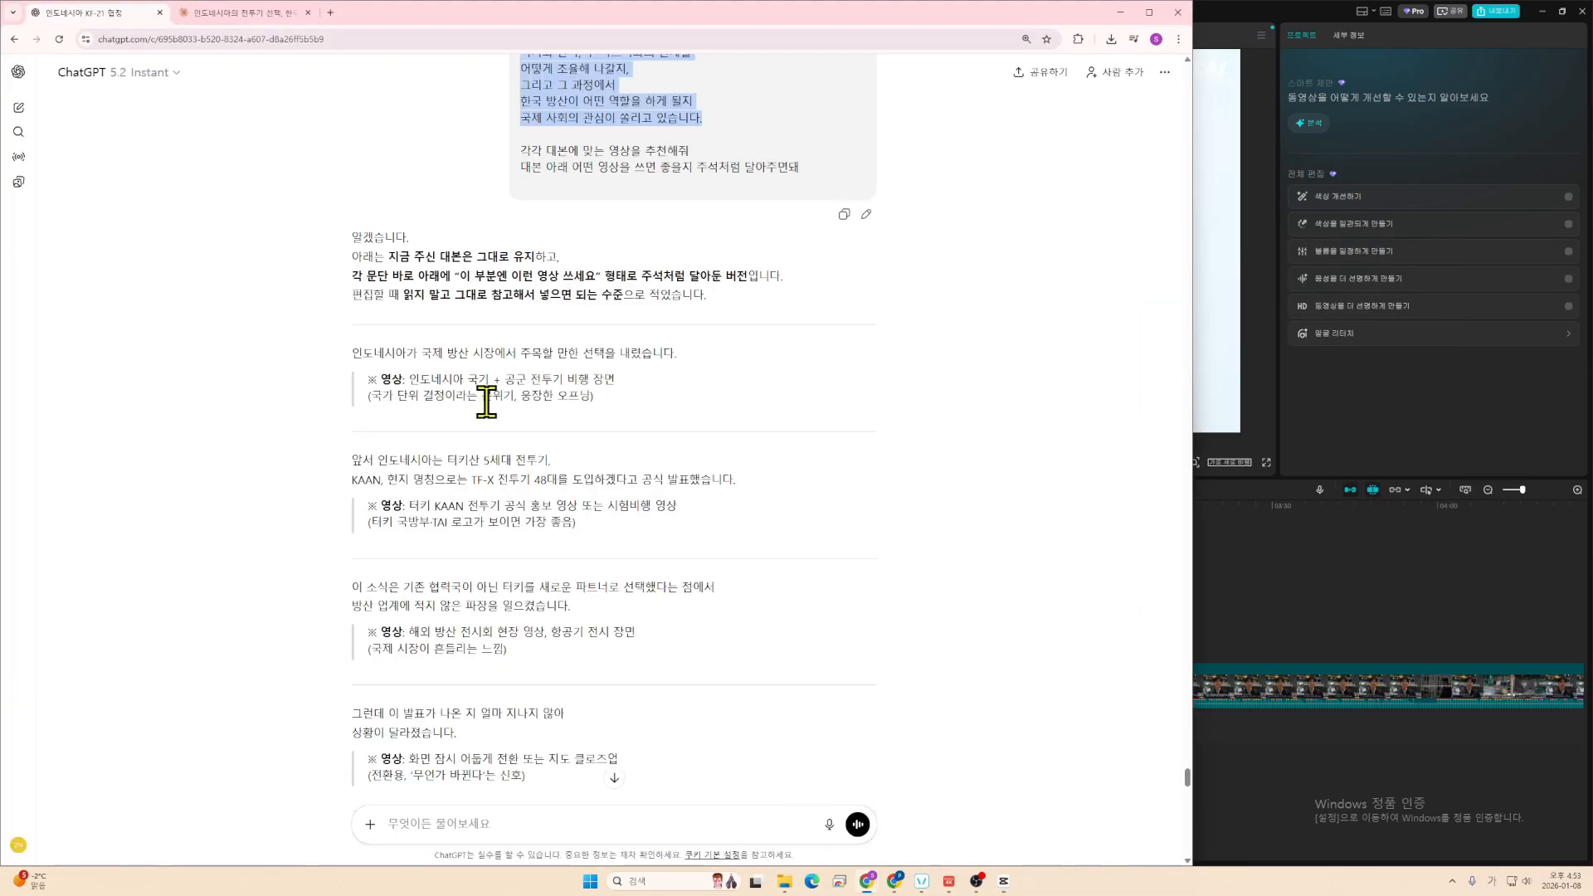
left_click_drag(609, 400, 366, 379)
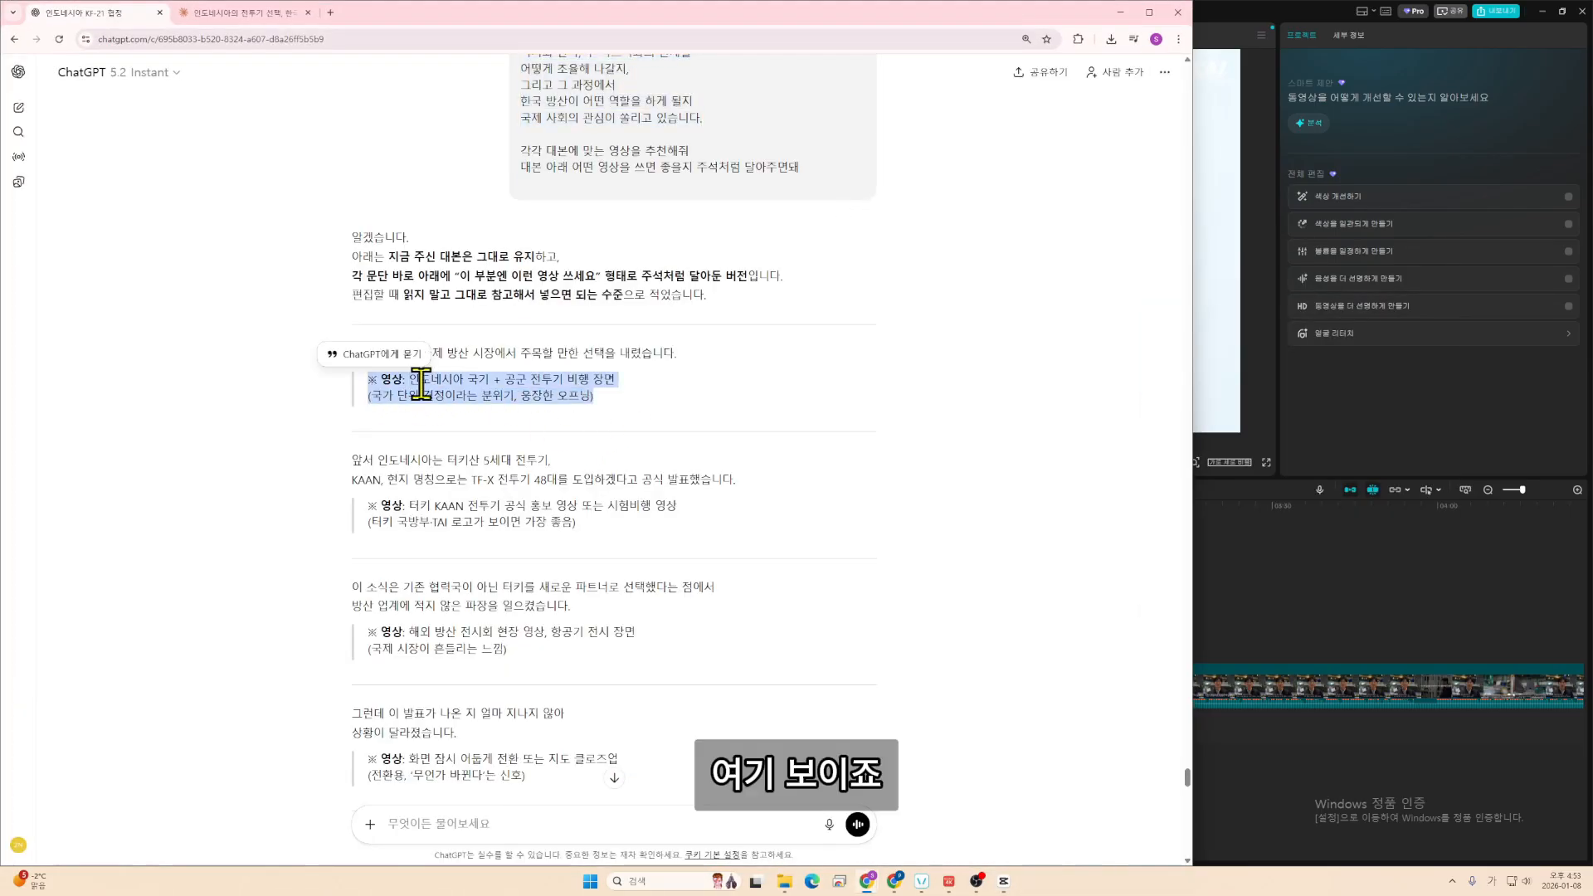
left_click(432, 387)
left_click_drag(605, 409, 366, 383)
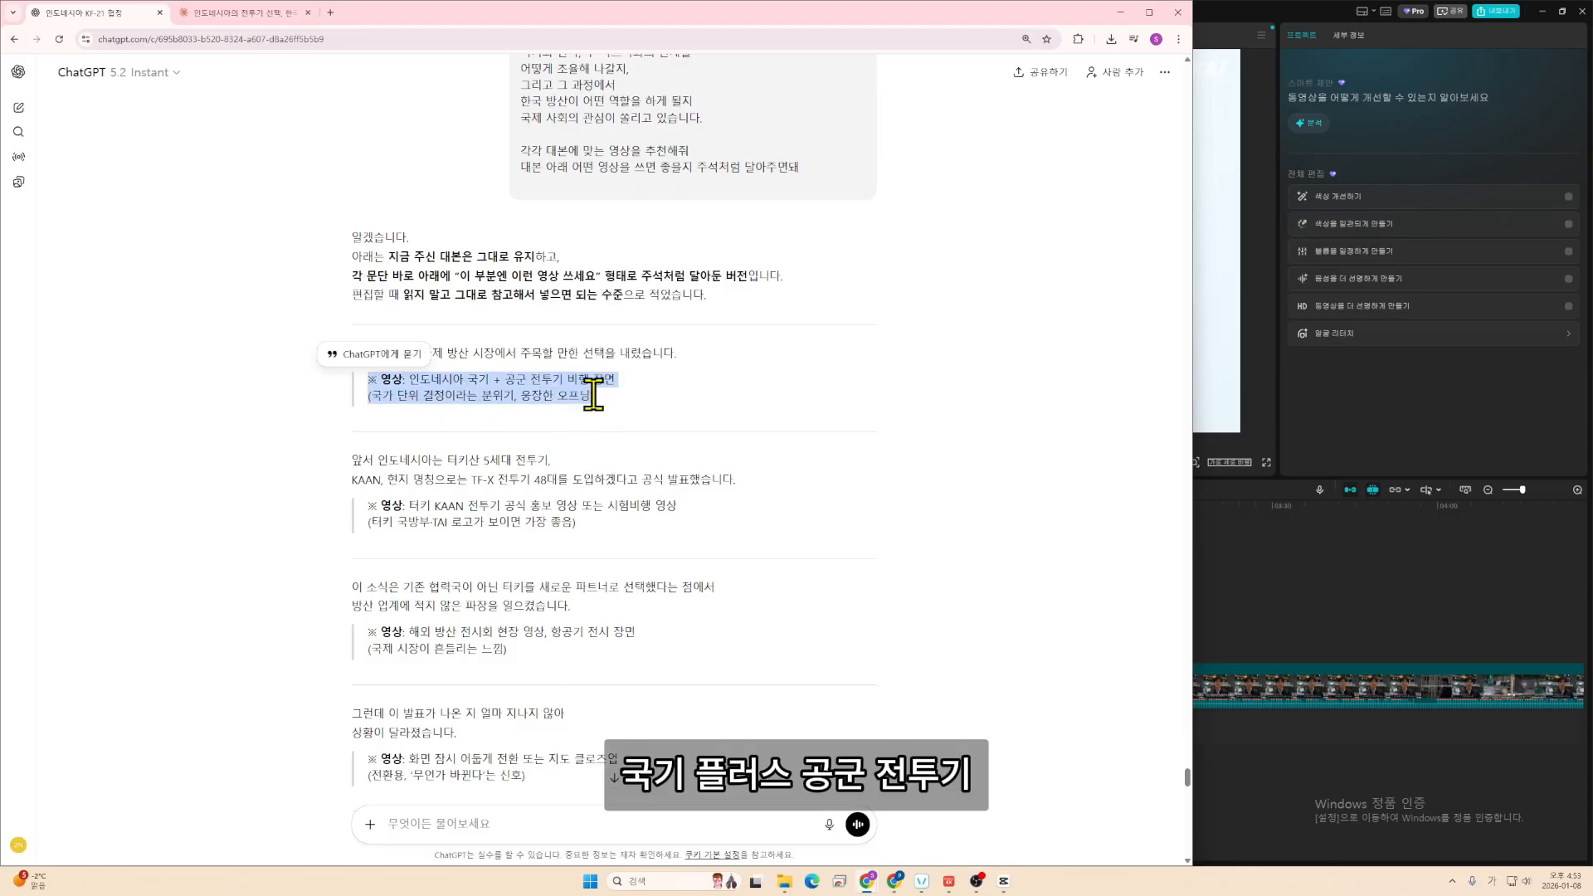
left_click_drag(594, 395, 367, 382)
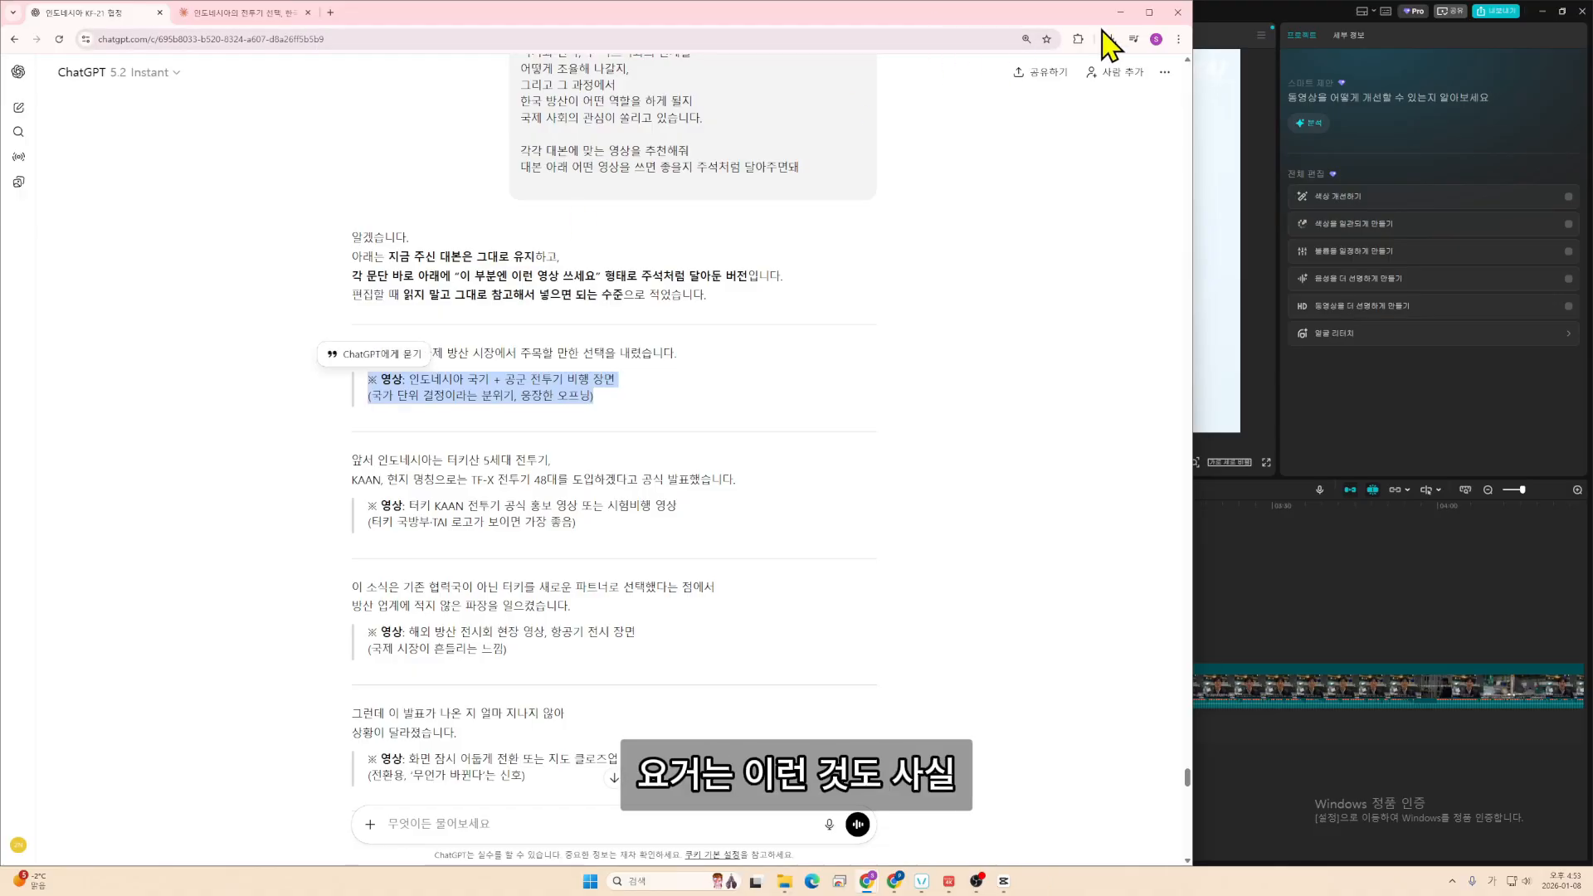
left_click_drag(664, 381, 406, 378)
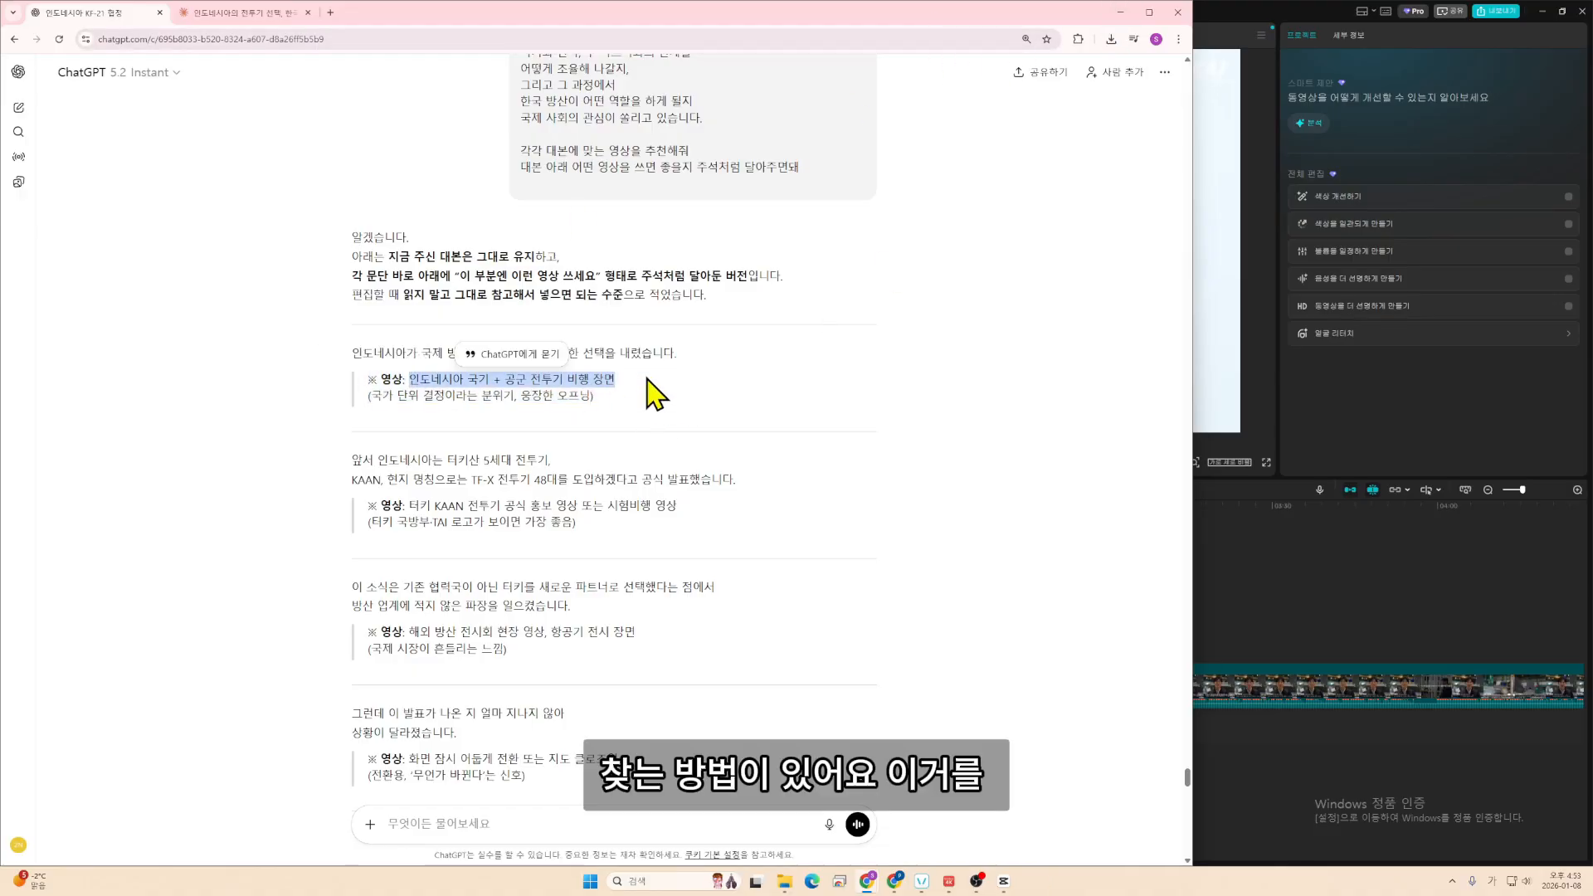
left_click_drag(658, 380, 503, 382)
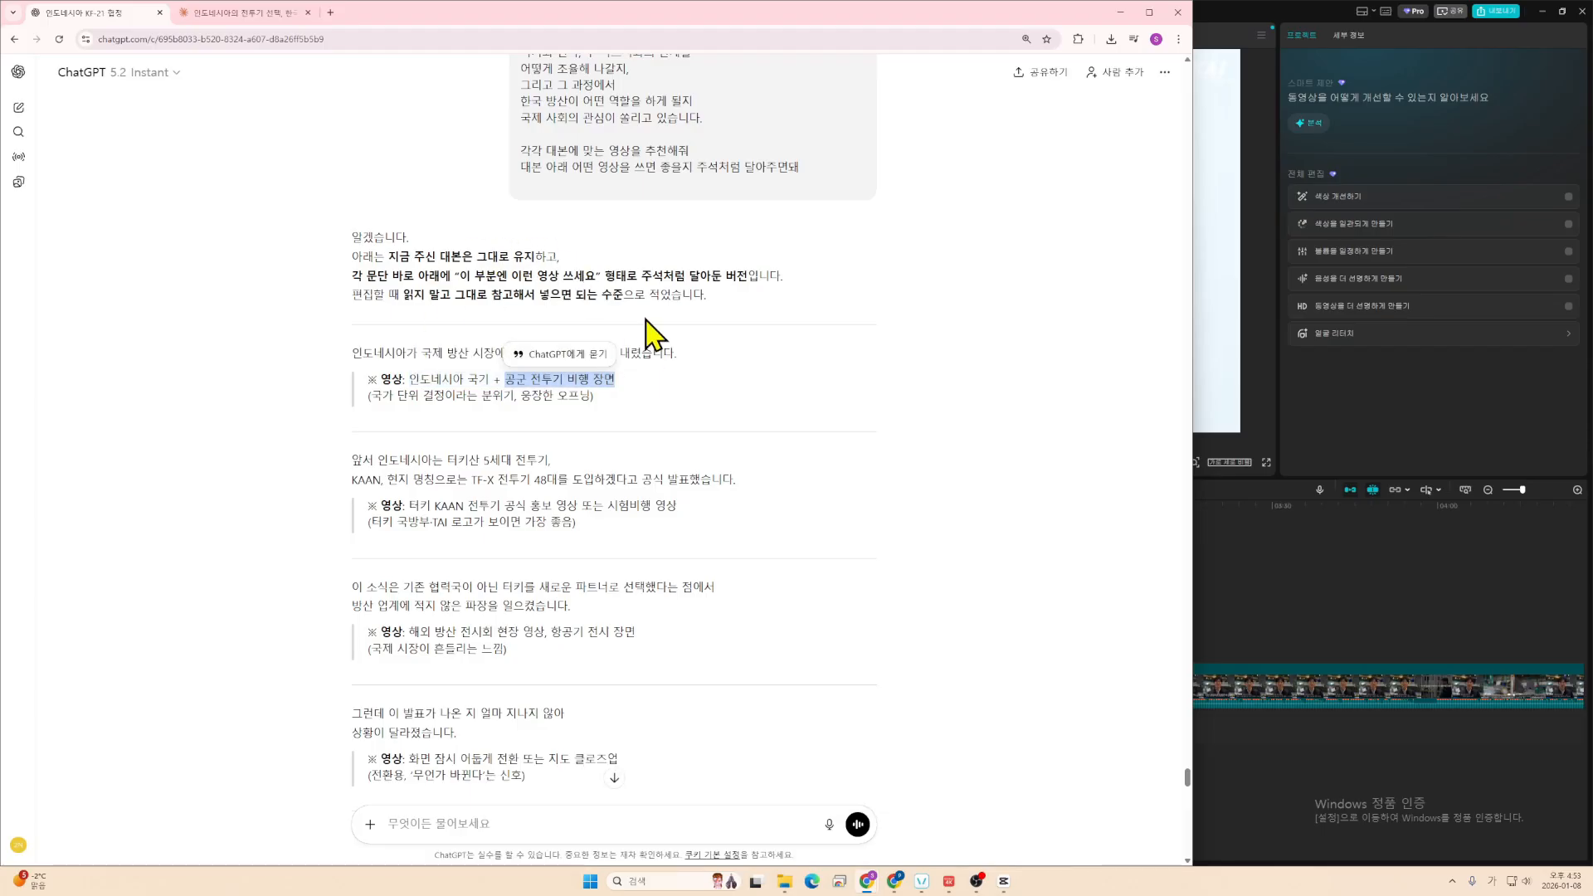
- Open YouTube in a new browser tab through a Google search for it
left_click(331, 13)
left_click(484, 231)
type("you")
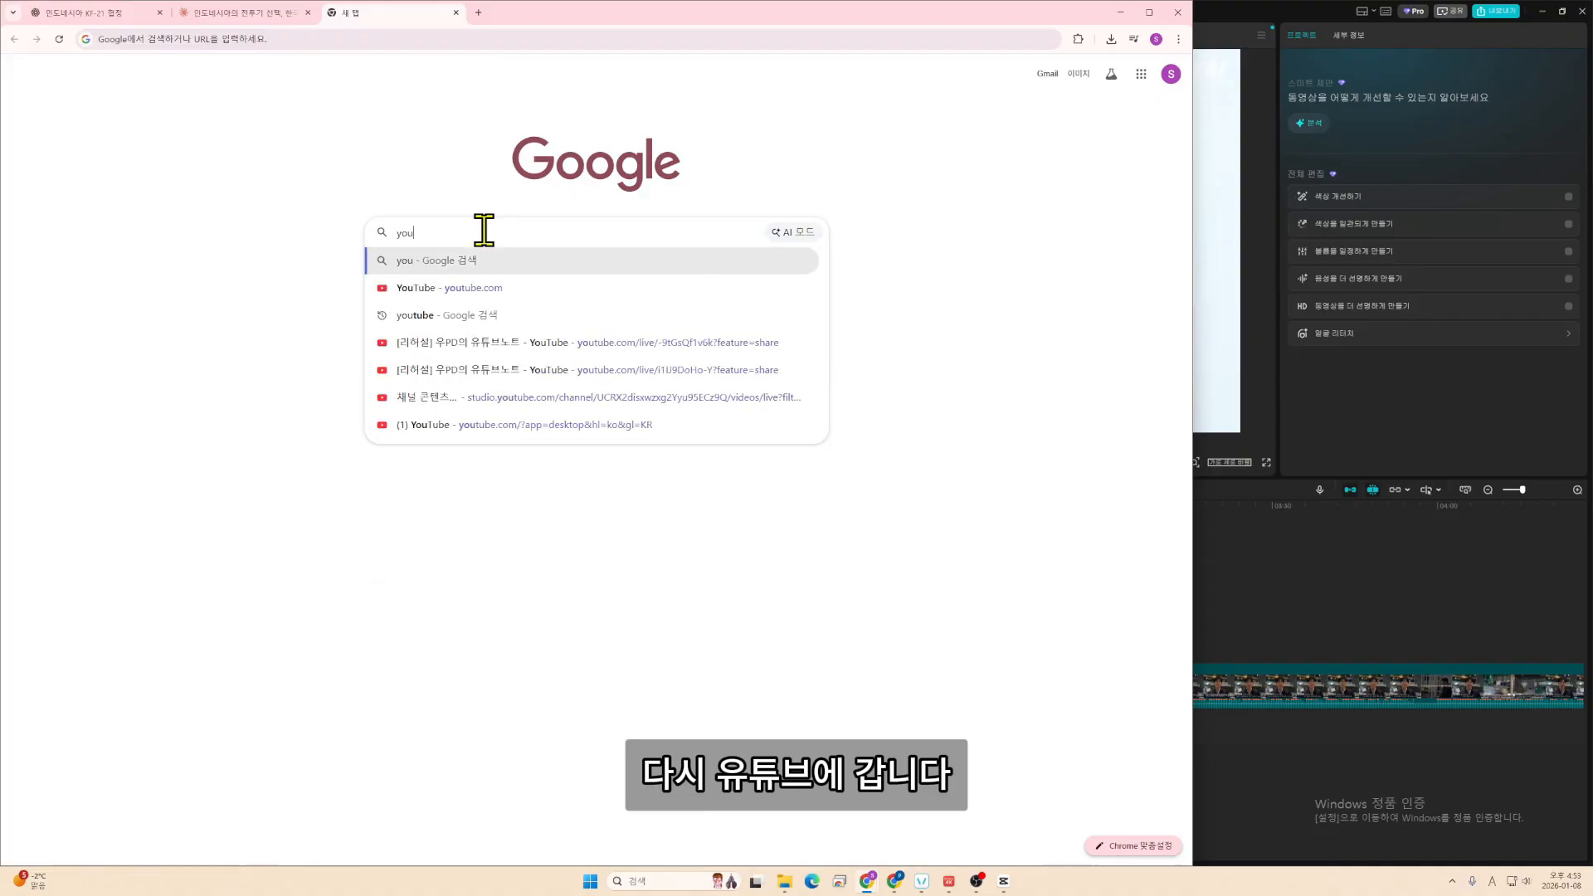
key("Return")
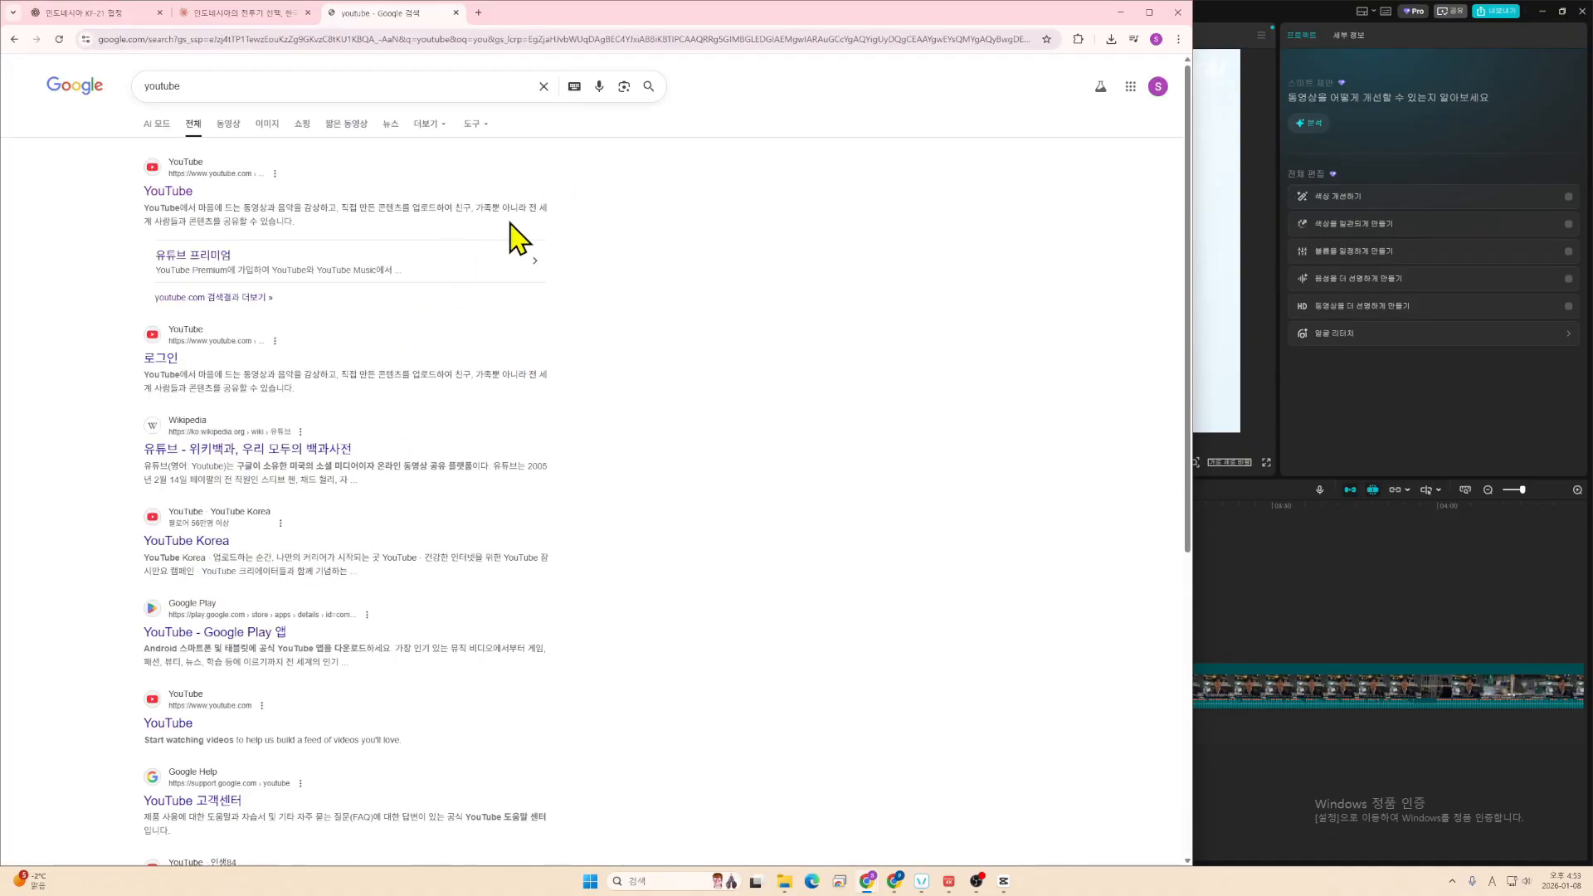
left_click(187, 192)
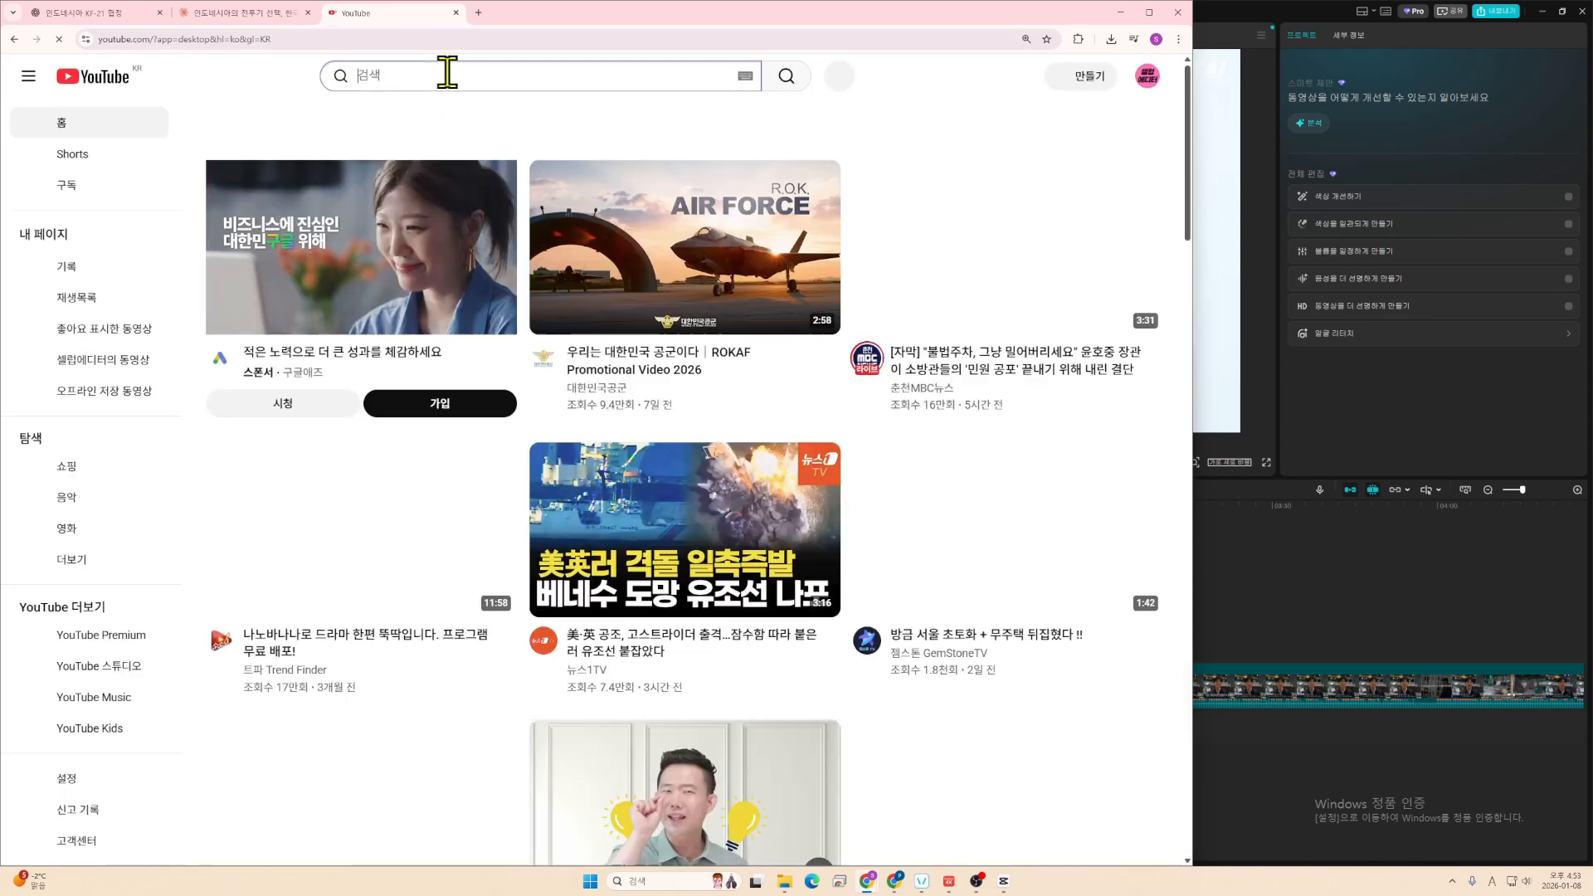
- Search YouTube for "인도네시아 공군 전투기 비행 장면" and look through the results
left_click(445, 72)
type("dl")
key("BackSpace")
key("BackSpace")
key("Hangul")
type("인도네")
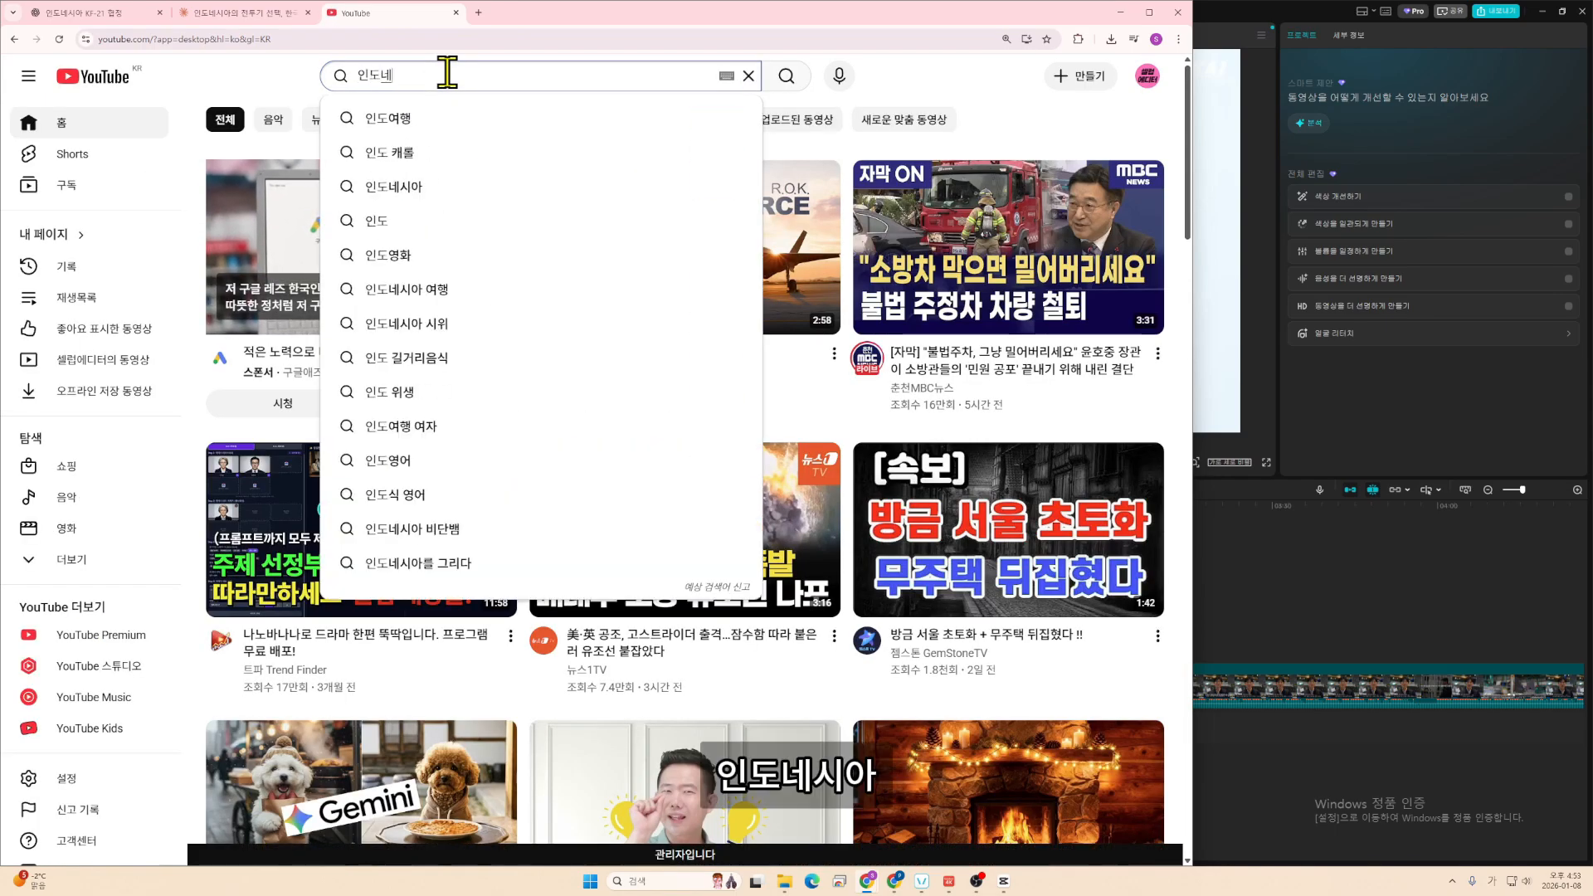
type("ㅅ아 공군 전투기 비행 장면")
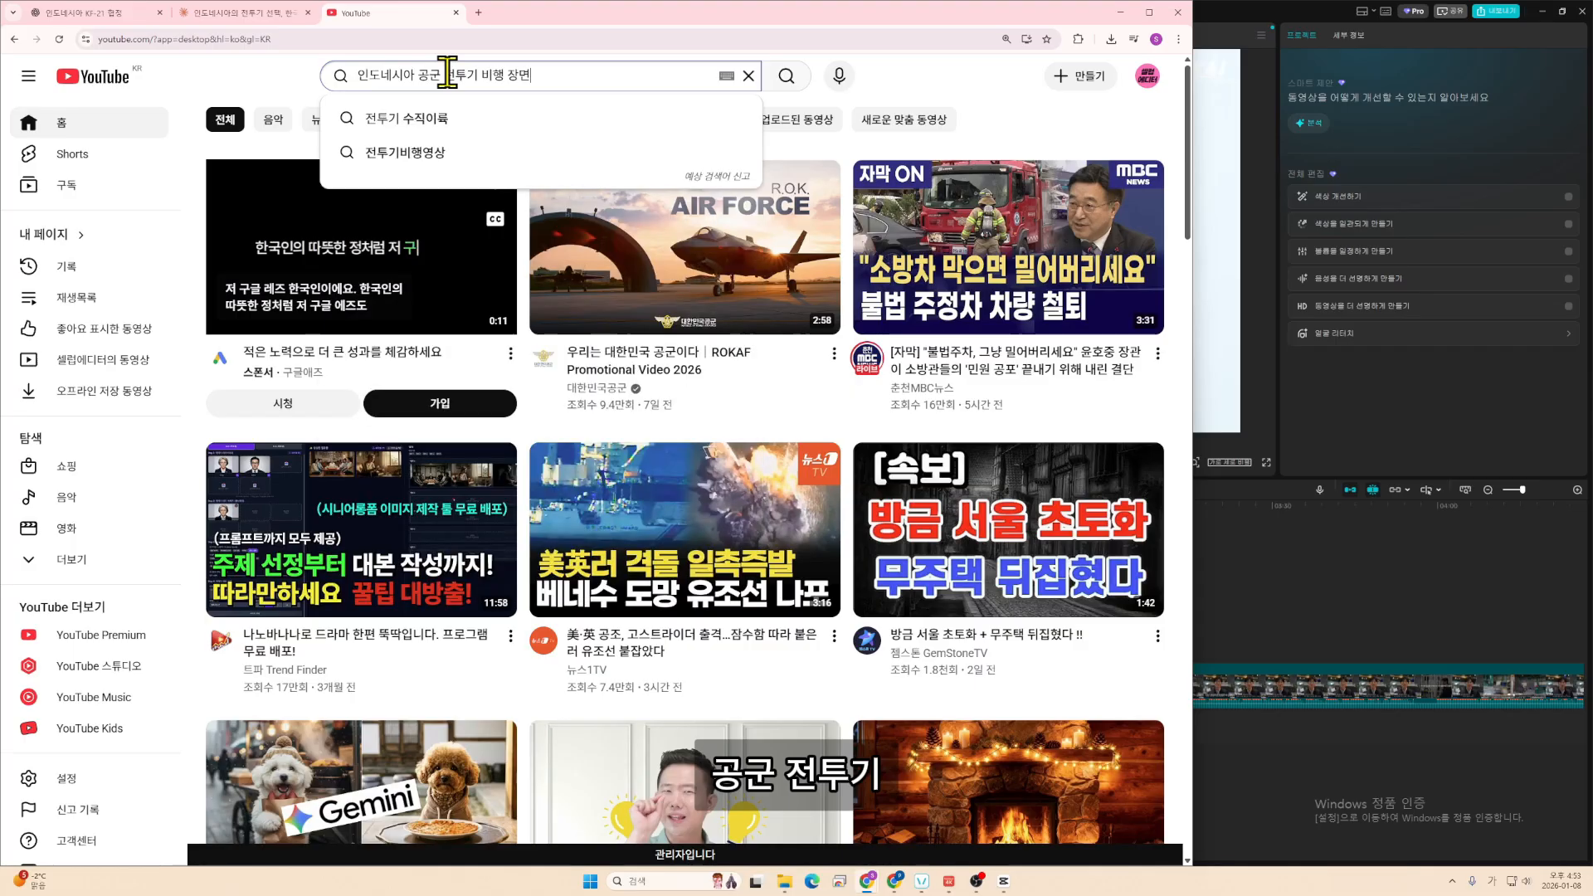
key("Return")
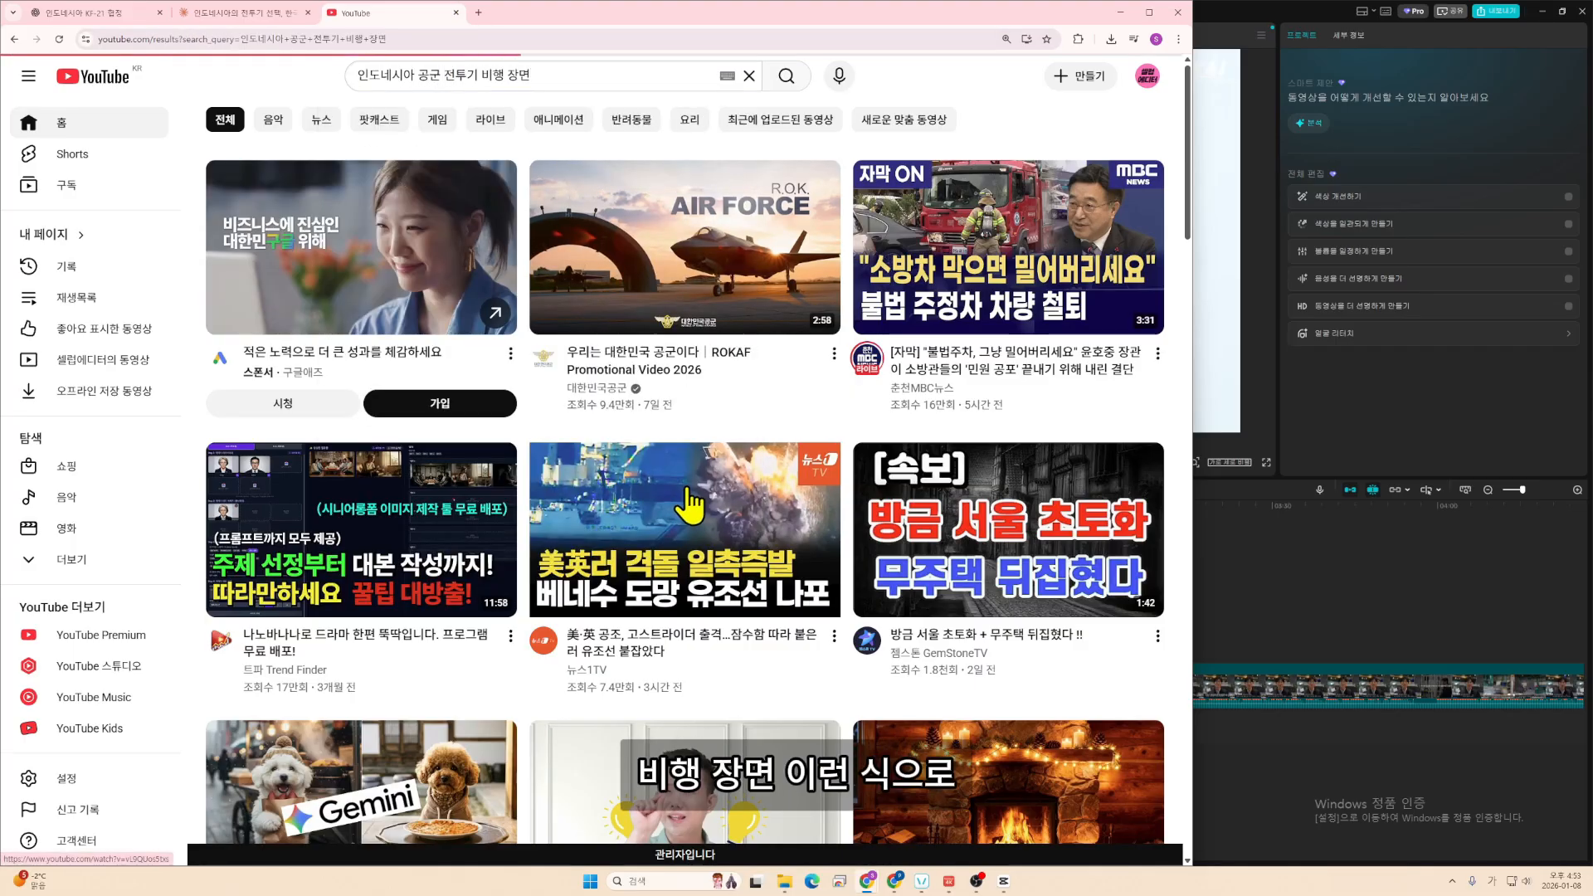
scroll(830, 497, "down", 10)
scroll(909, 500, "down", 8)
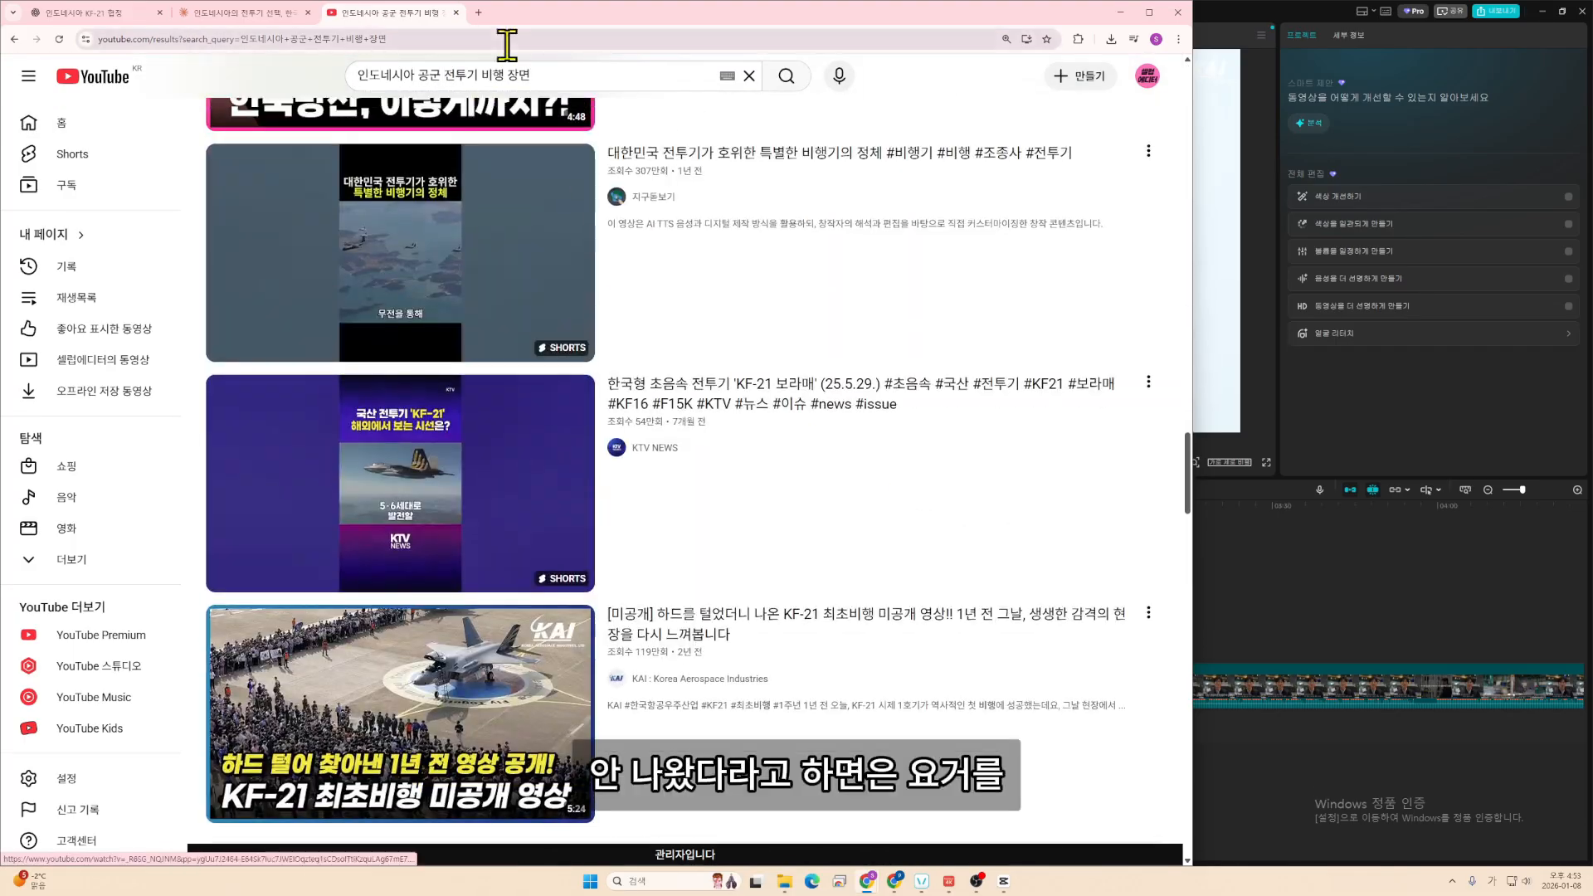
- Copy the YouTube search phrase and look up a Korean–Indonesian translator in a new tab, opening Google 번역
left_click(538, 71)
key("ctrl+a")
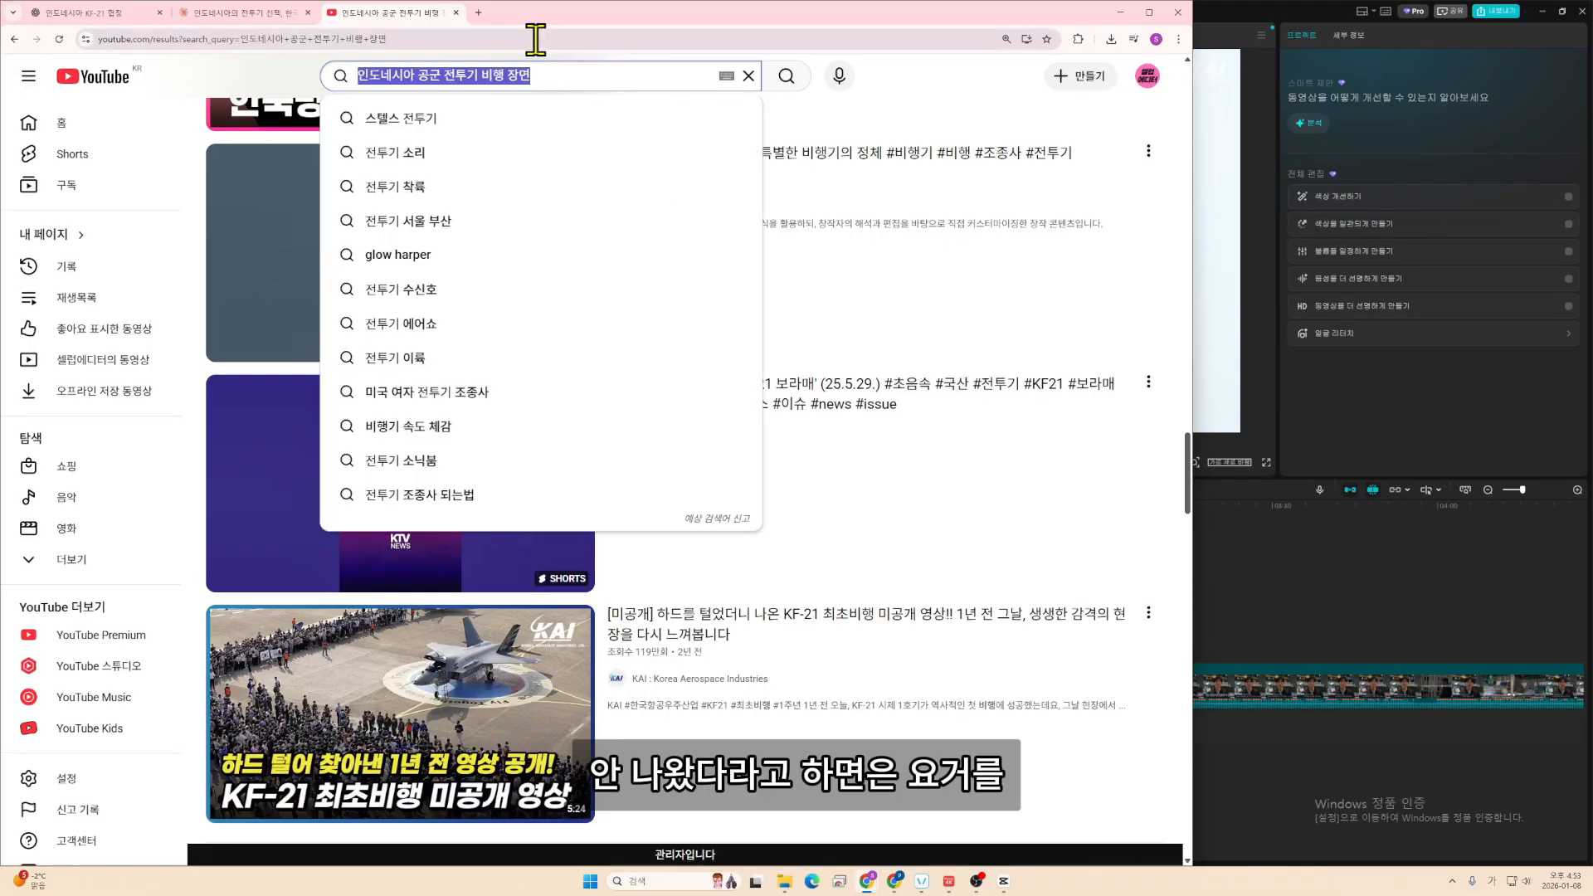
left_click(479, 14)
left_click(468, 223)
type("번역")
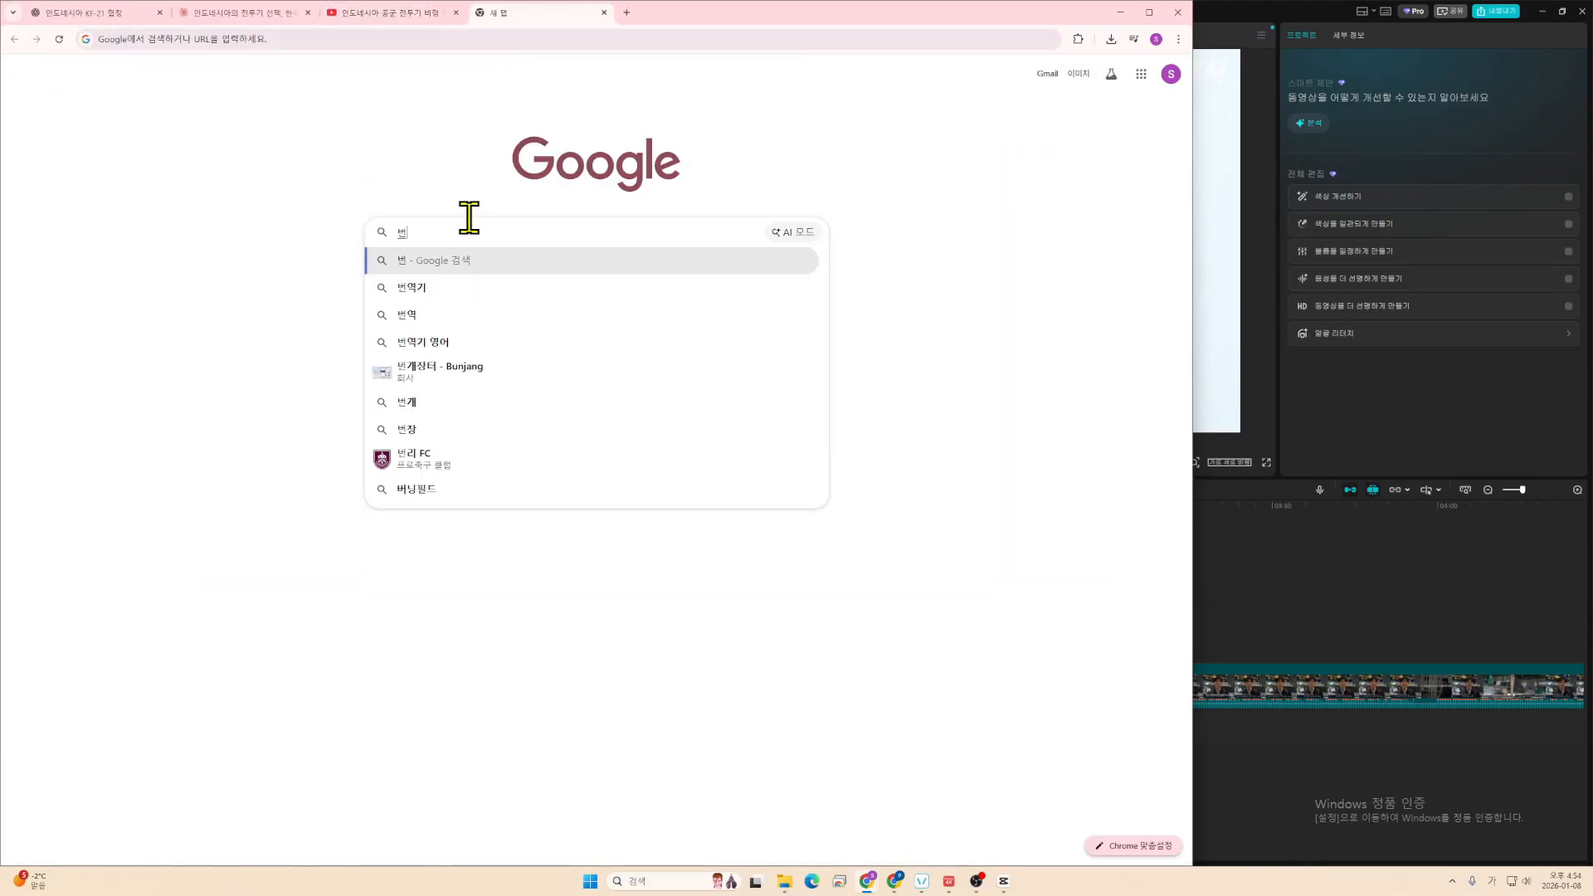
key("BackSpace")
key("BackSpace")
type("한글 ")
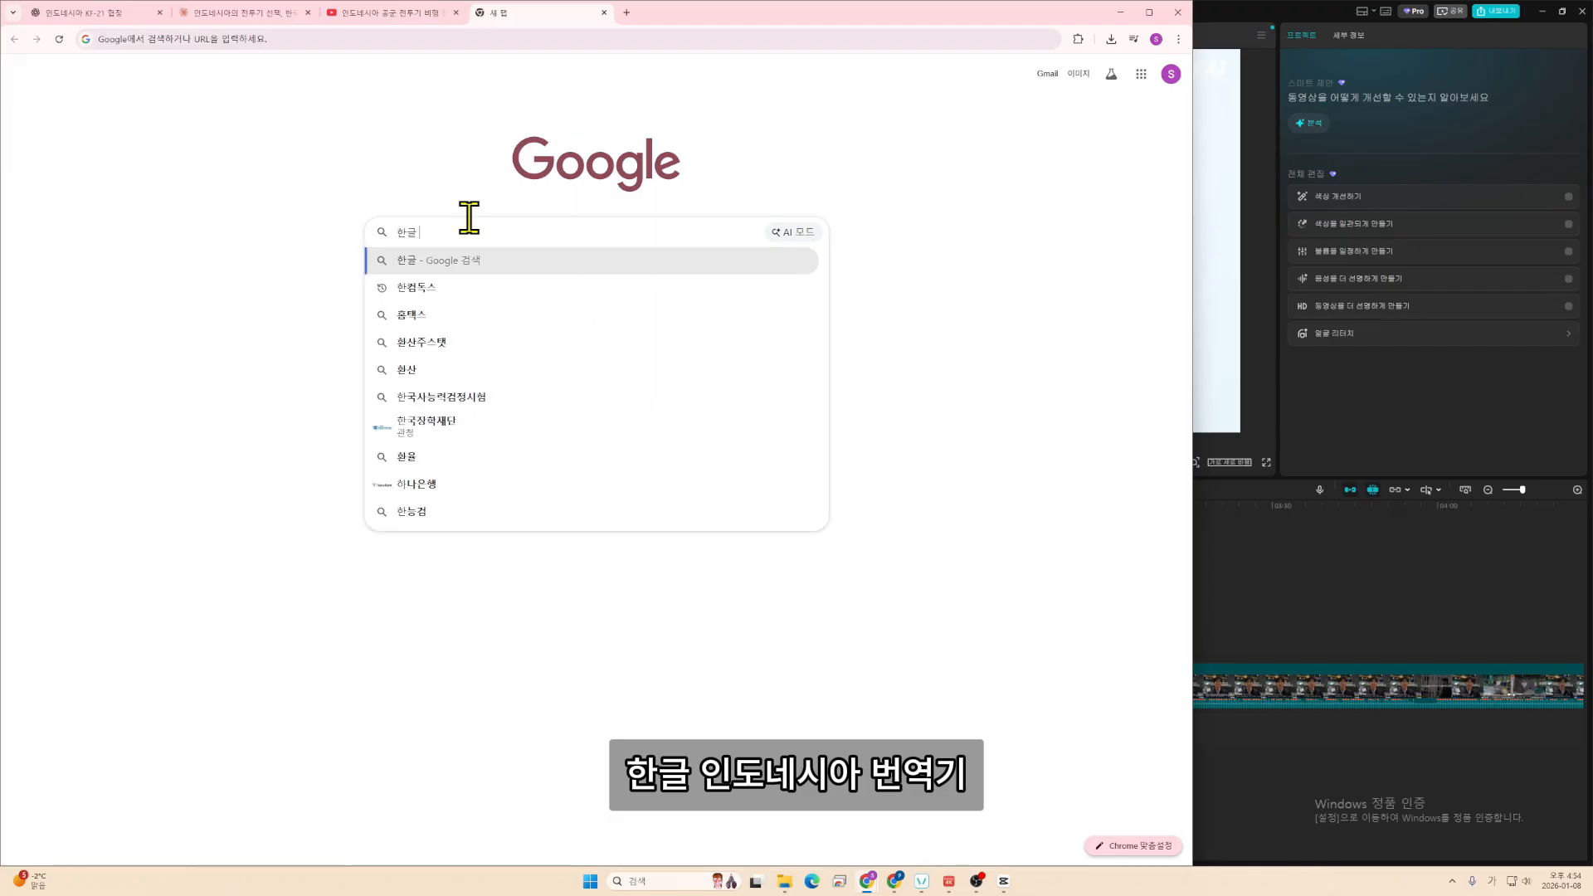
type("인도넹시아 번역")
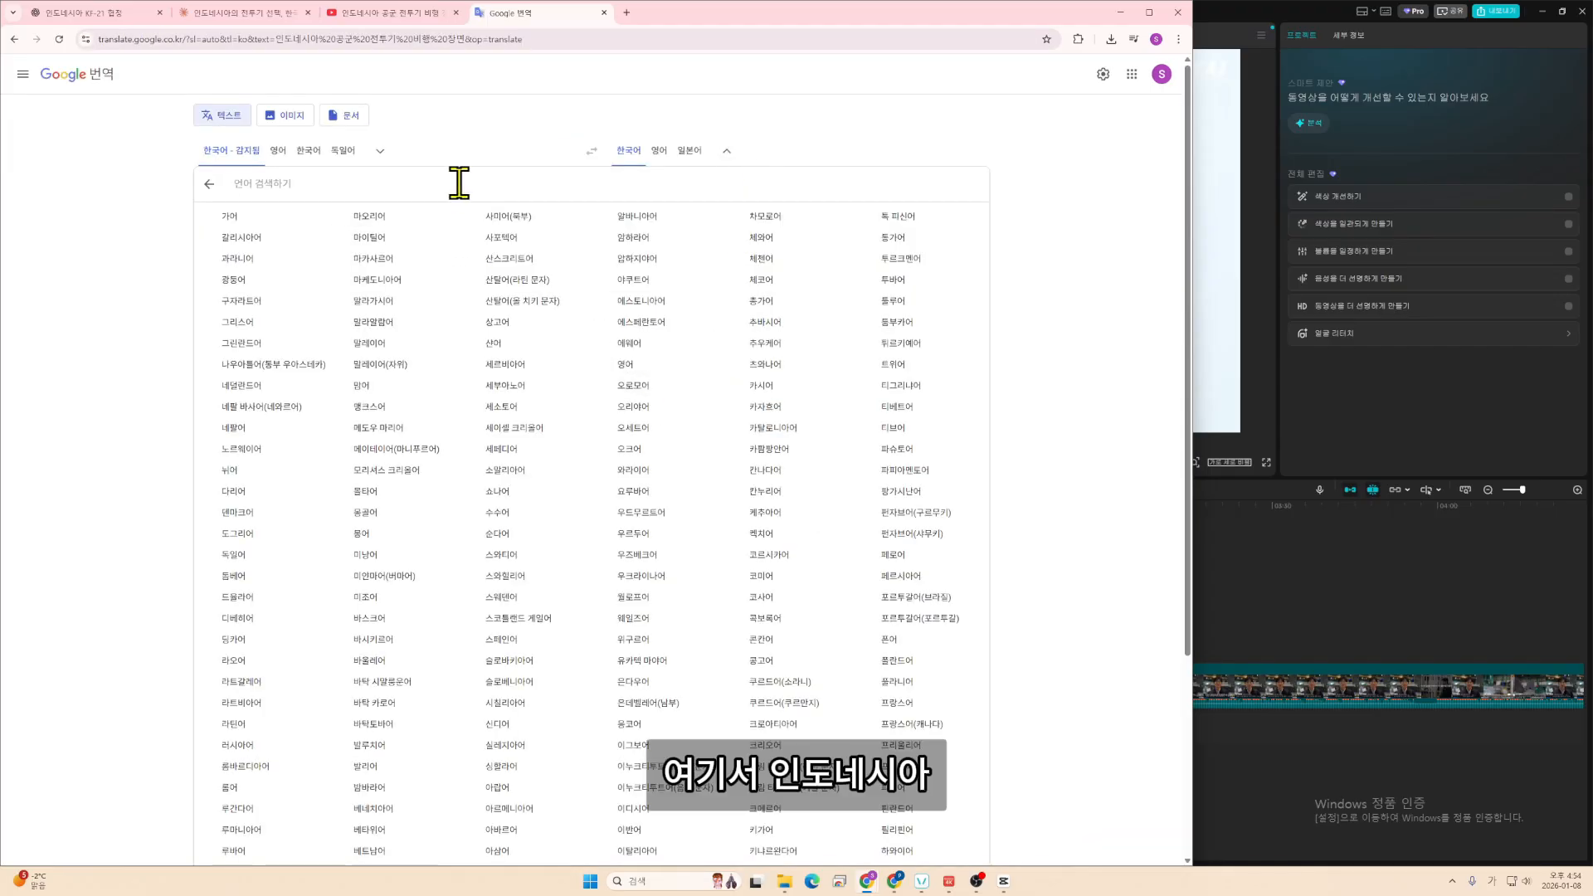
- Translate the phrase "인도네시아 공군 전투기 비행 장면" into Indonesian (인도네시아어) and copy the translation
type("인도")
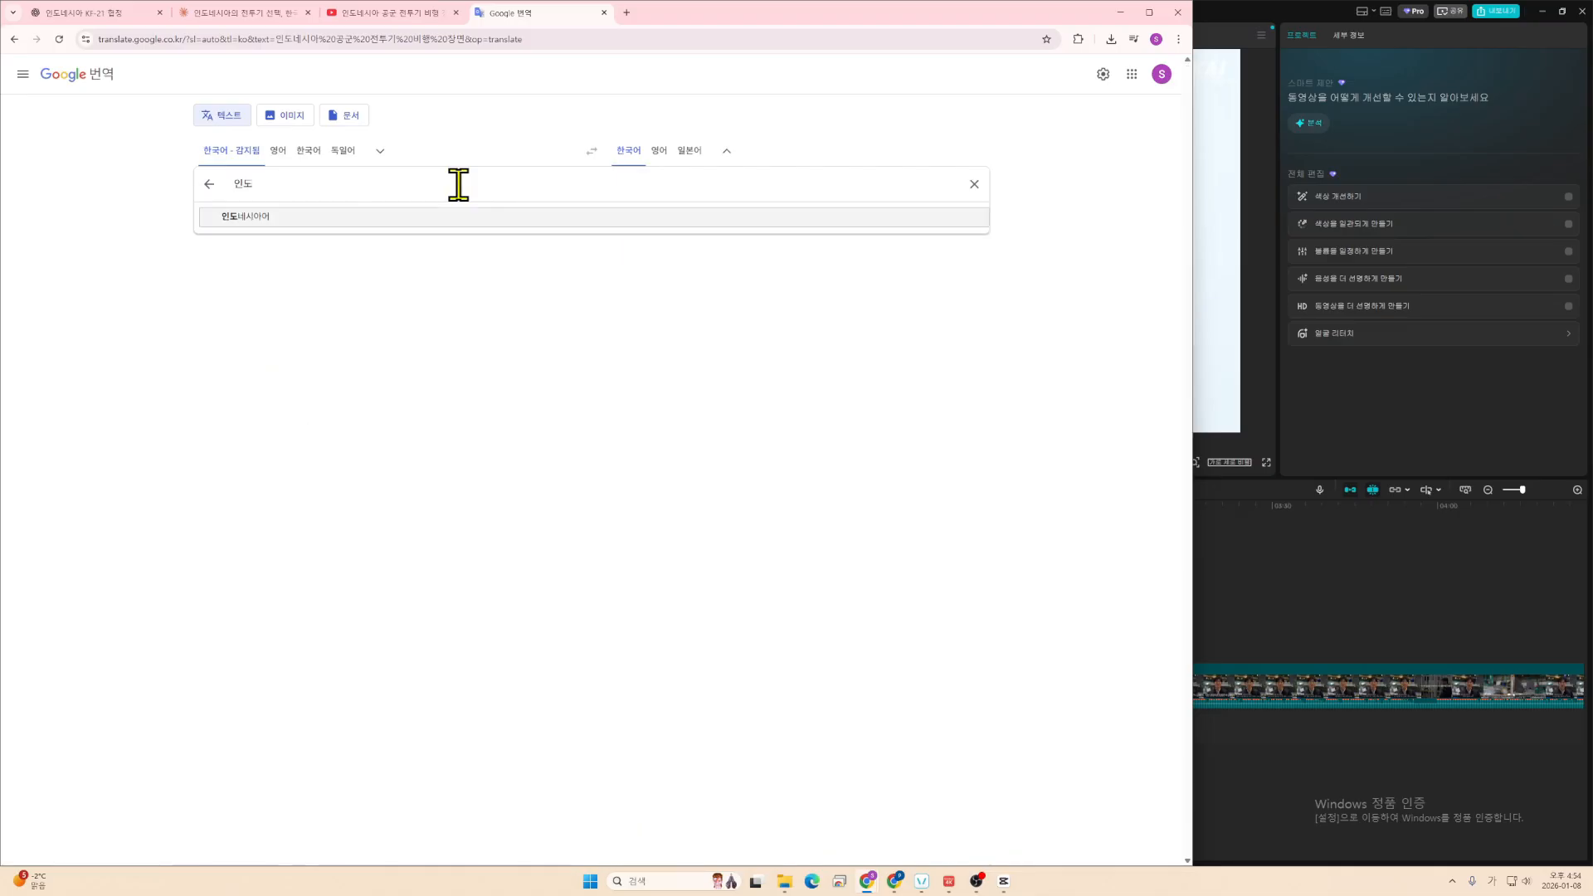
key("Return")
left_click_drag(672, 205, 606, 184)
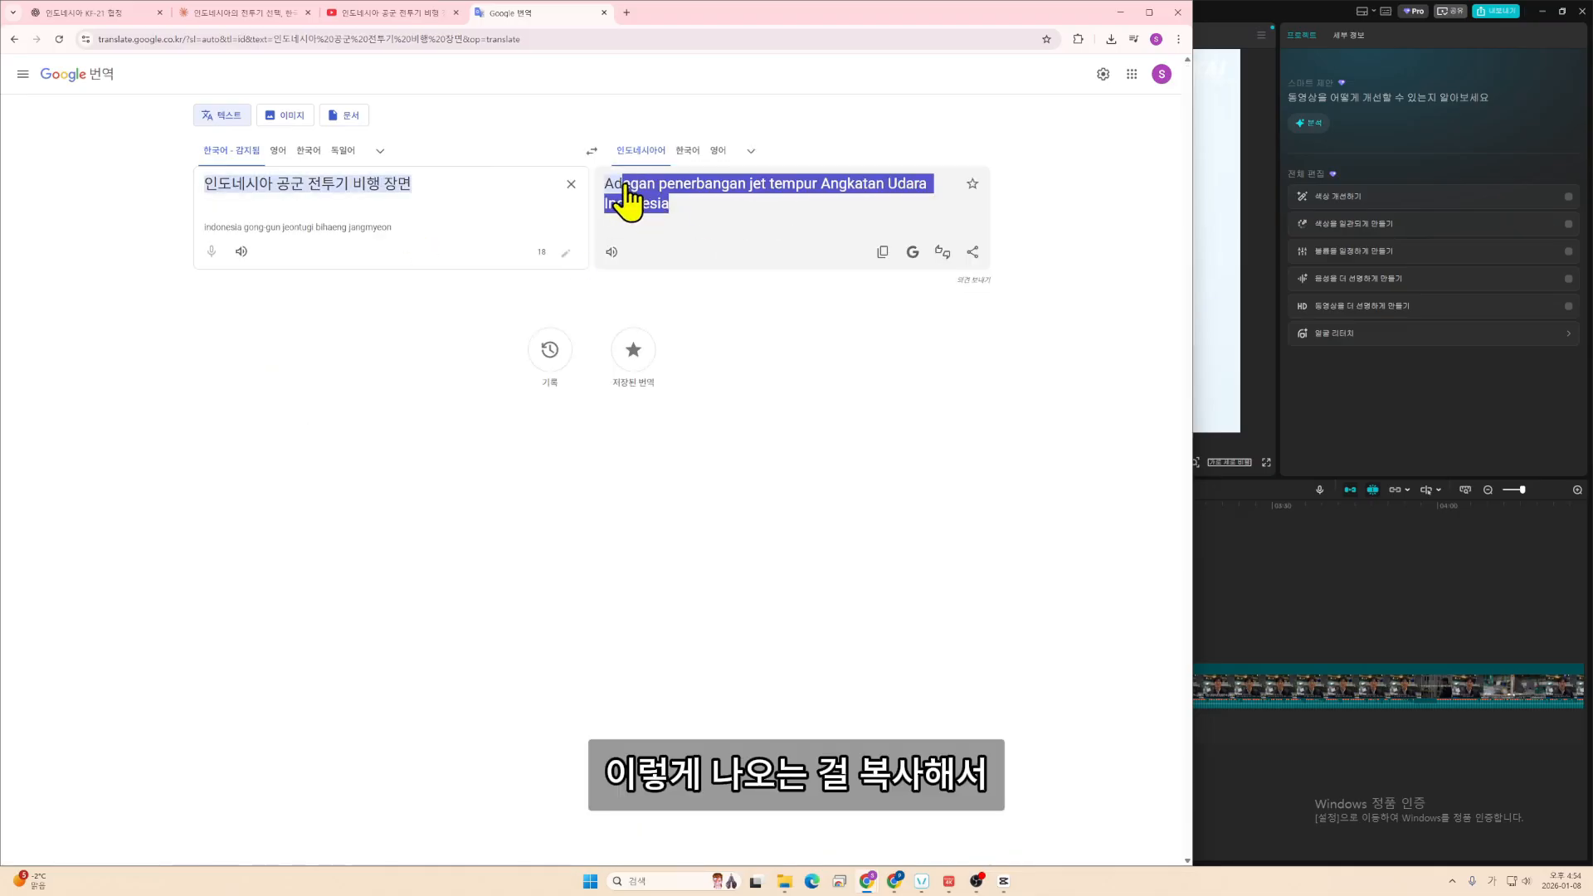
key("ctrl+c")
- Search YouTube for the copied Indonesian phrase "Adegan penerbangan jet tempur Angkatan Udara Indonesia"
left_click(365, 15)
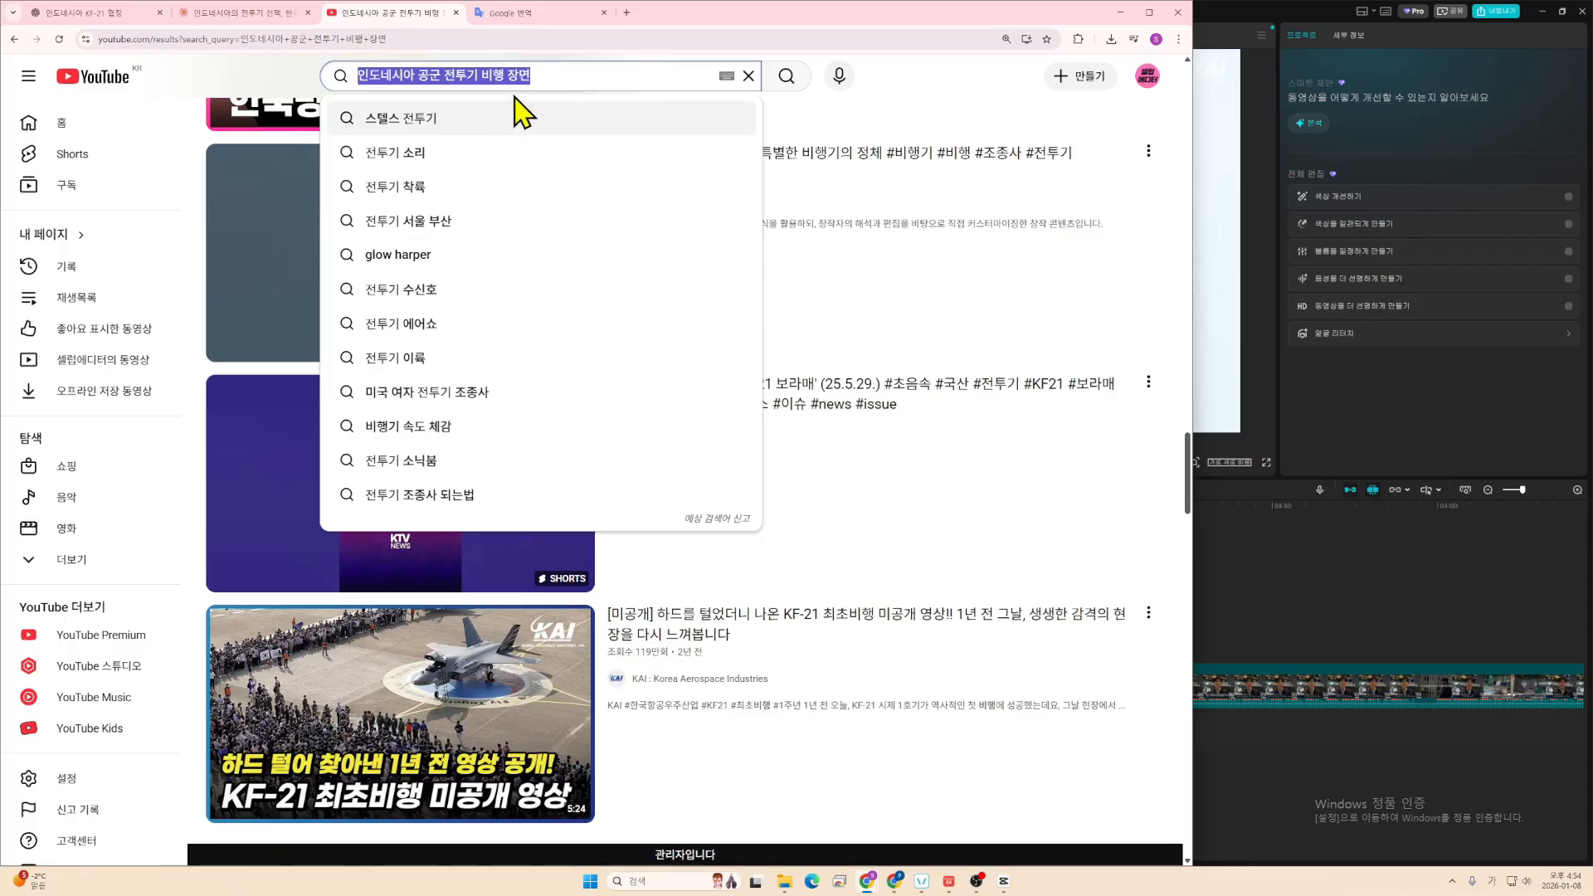
key("ctrl+v")
left_click(786, 76)
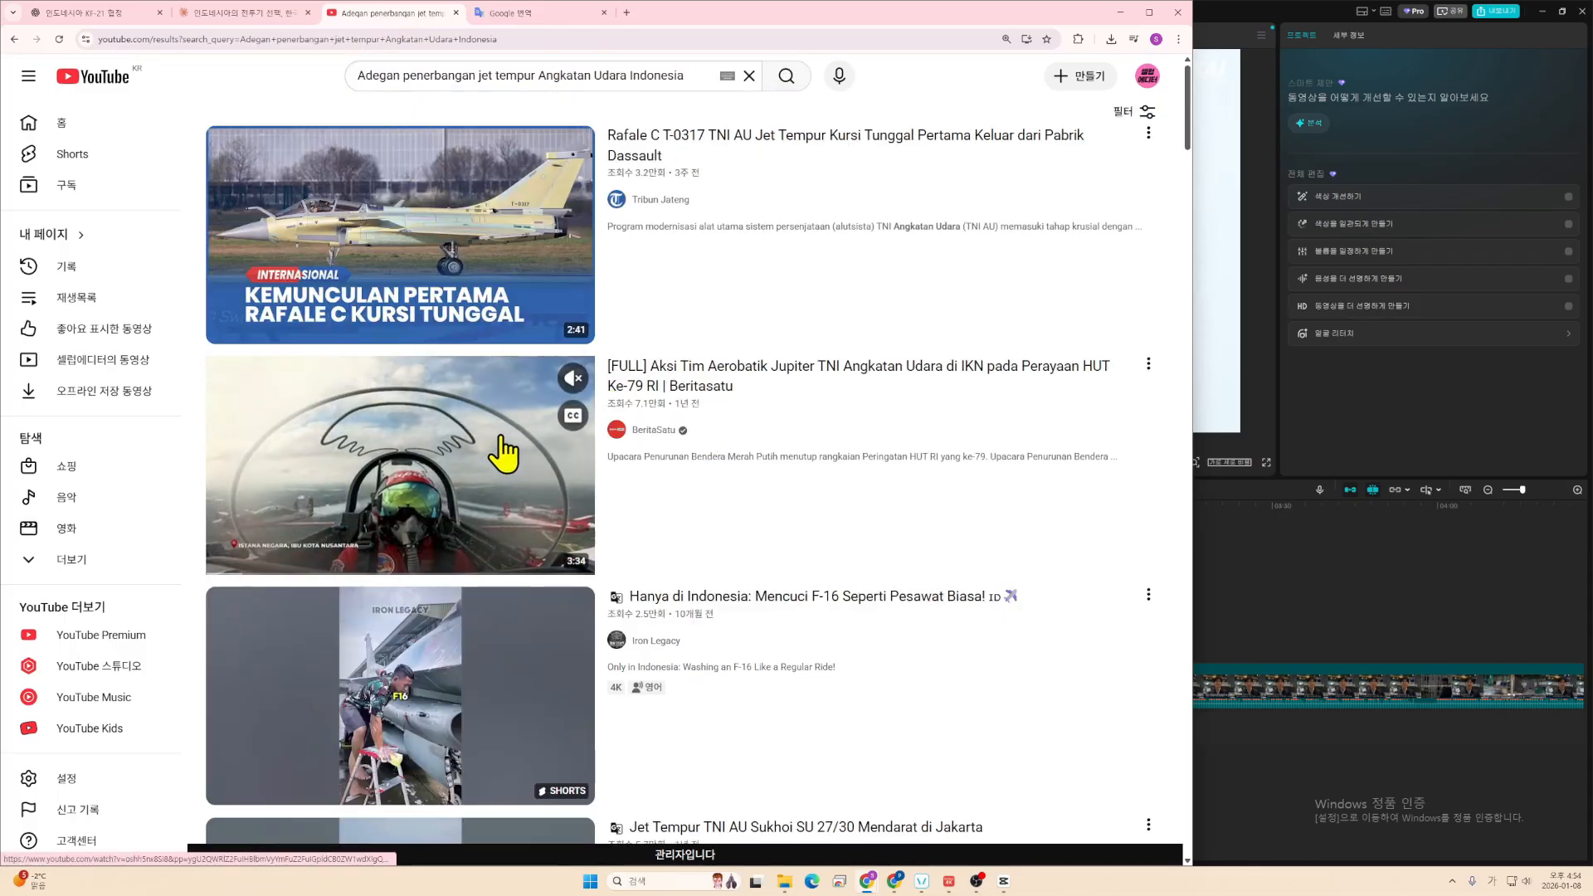
- Look through the Indonesian search results for usable air force fighter-jet footage for the opening sentence
scroll(509, 451, "down", 1)
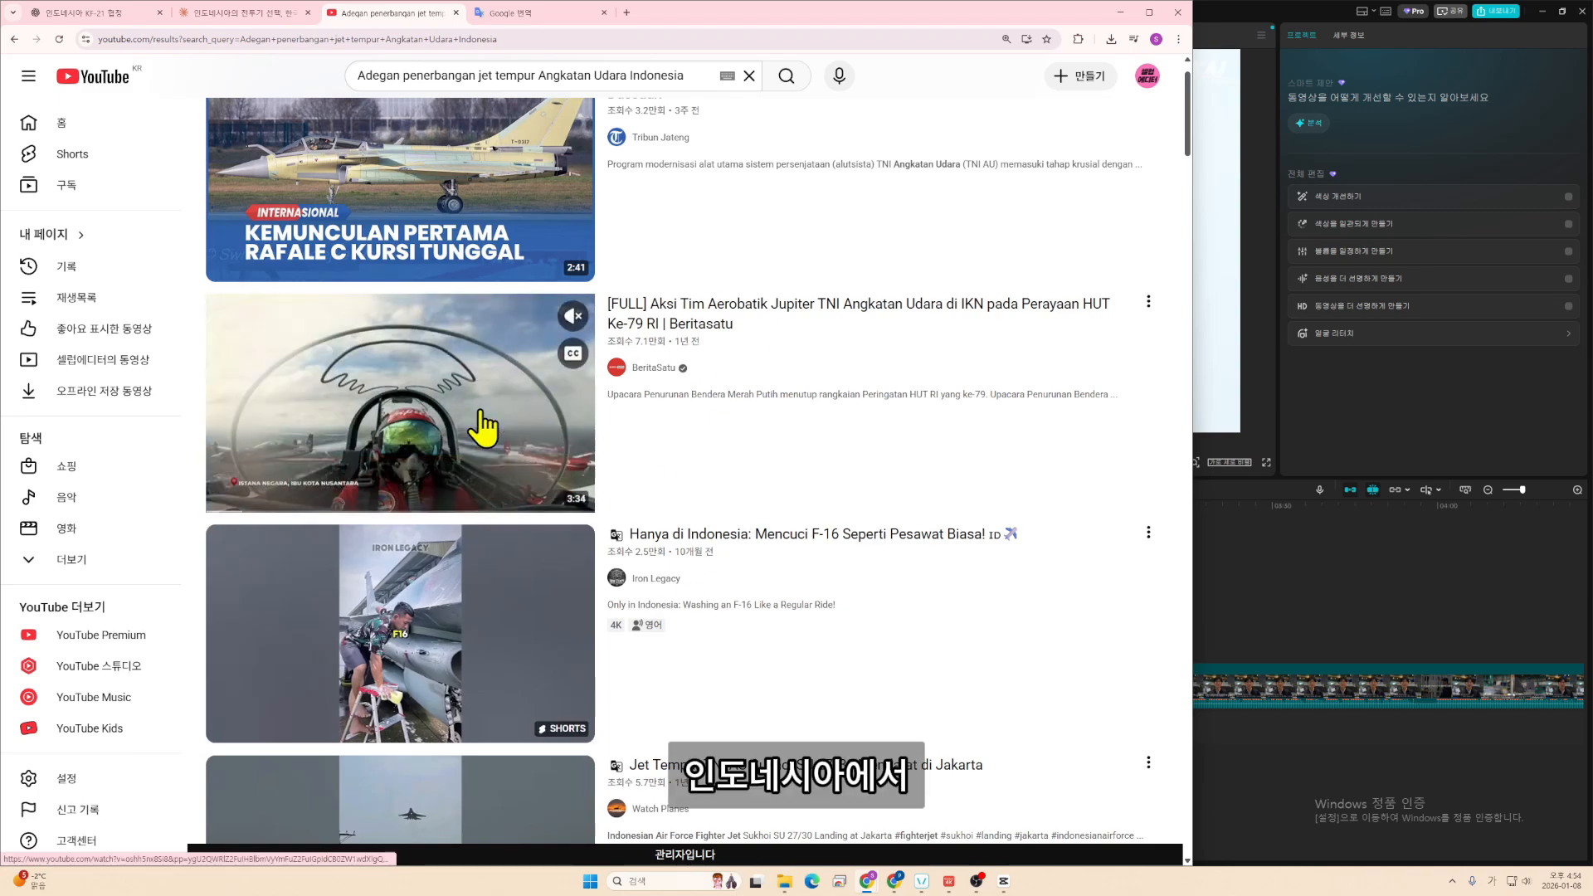
scroll(490, 465, "down", 2)
scroll(564, 340, "up", 2)
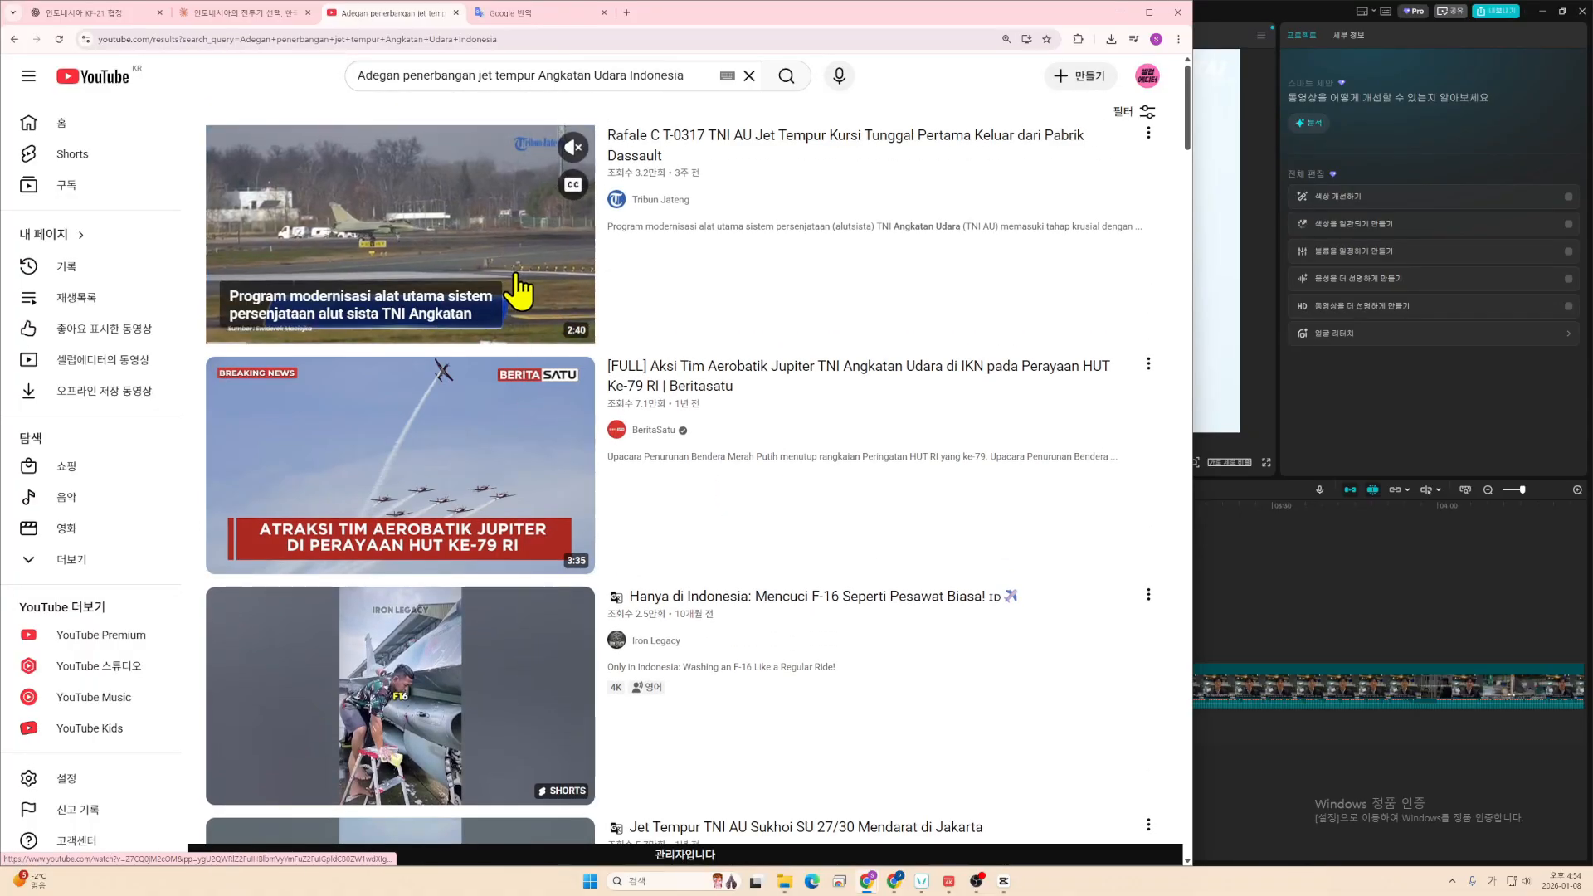
scroll(535, 415, "down", 15)
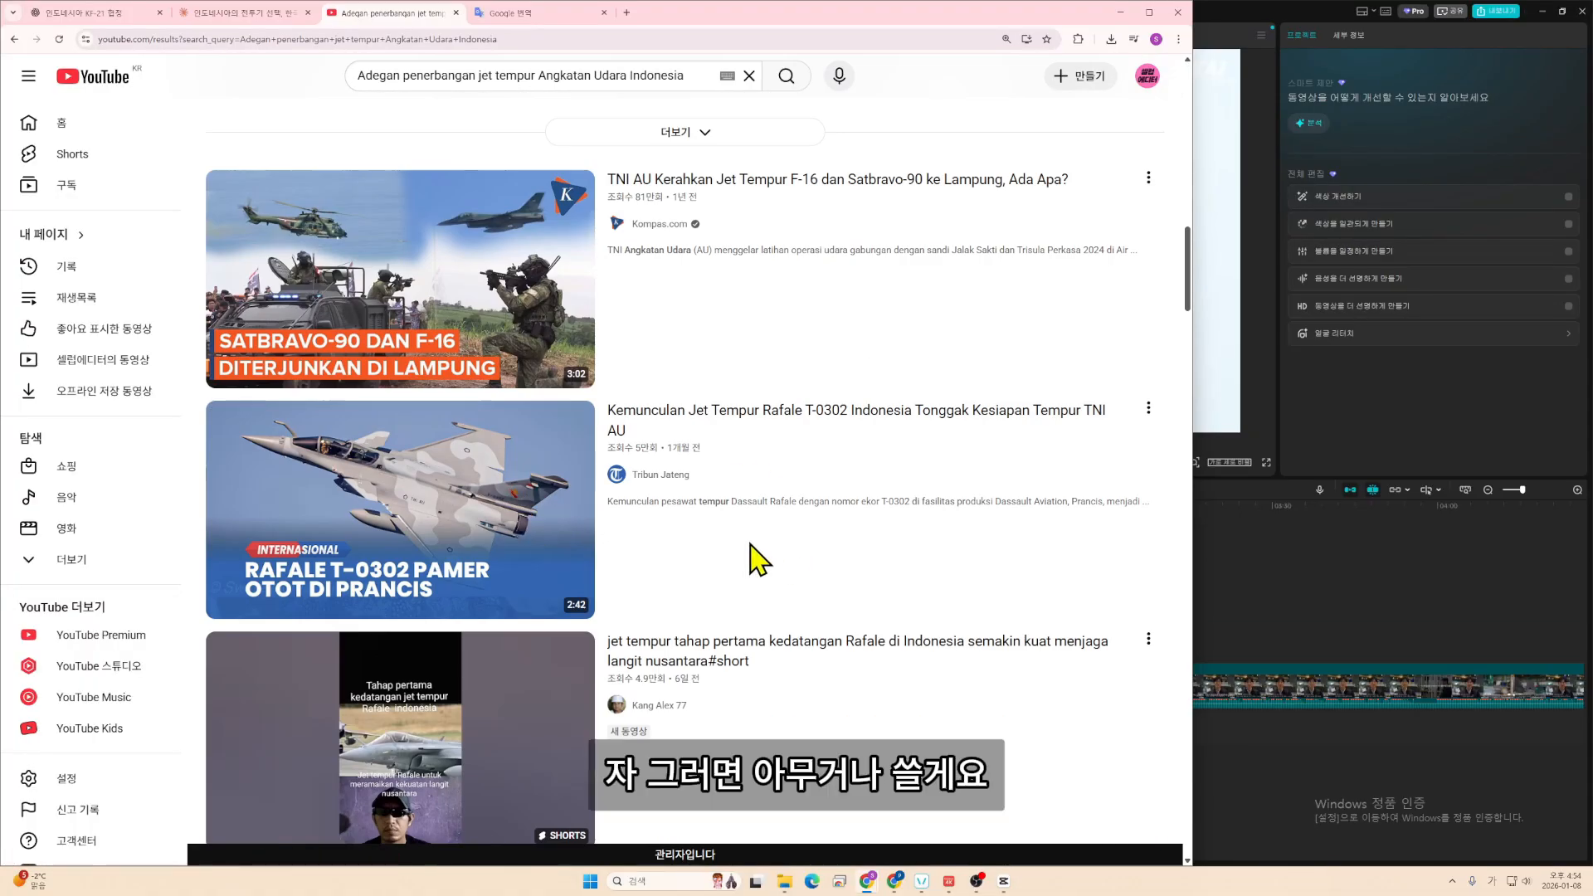
scroll(755, 558, "up", 1)
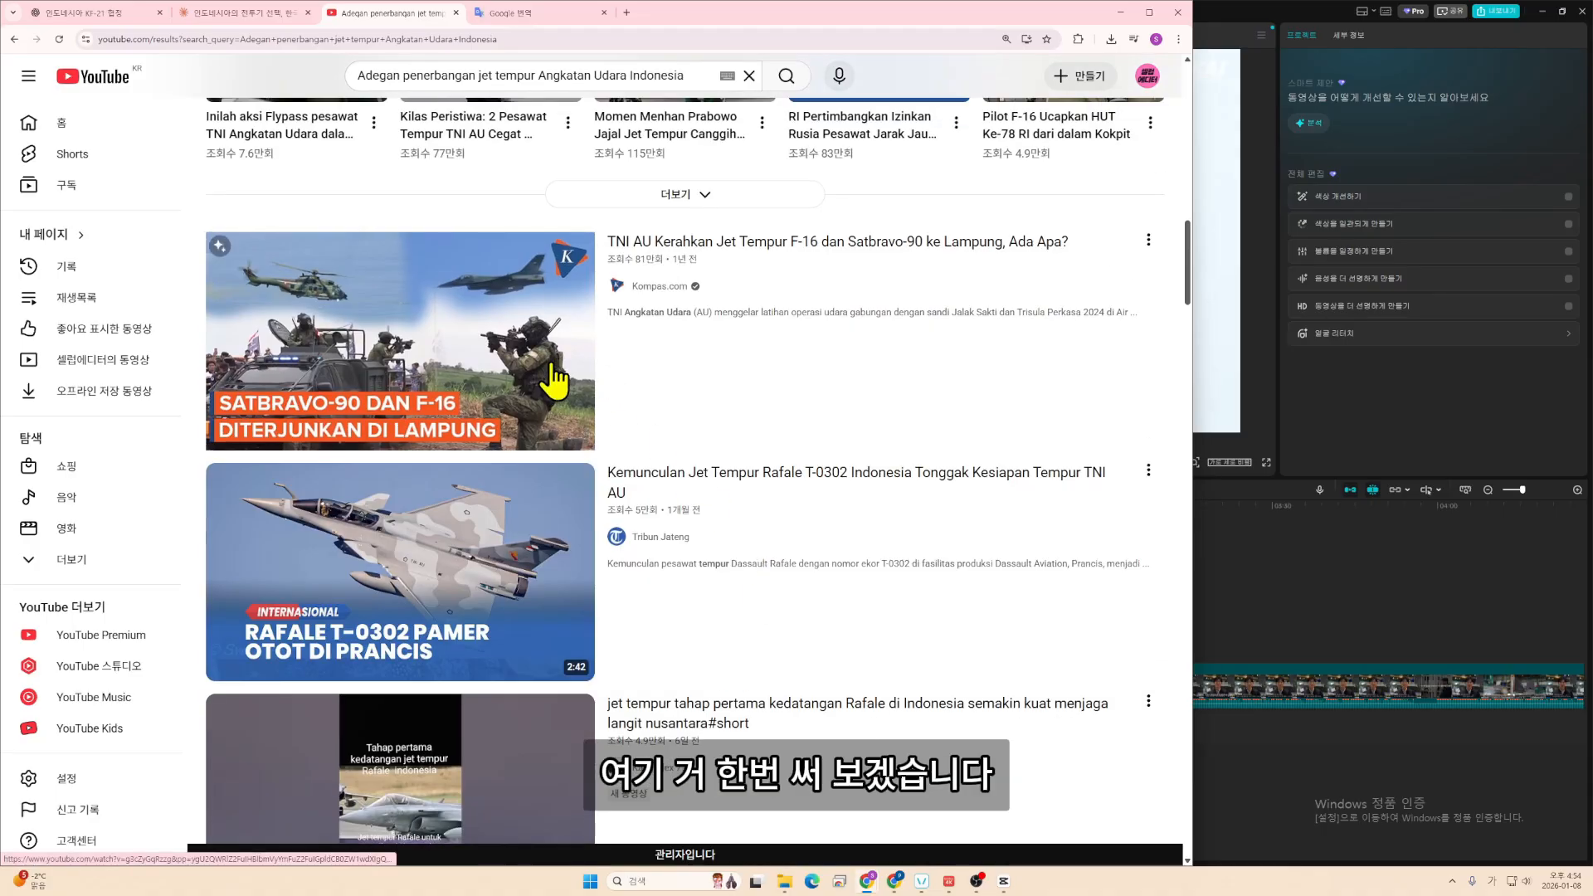
scroll(685, 438, "up", 5)
scroll(685, 437, "up", 10)
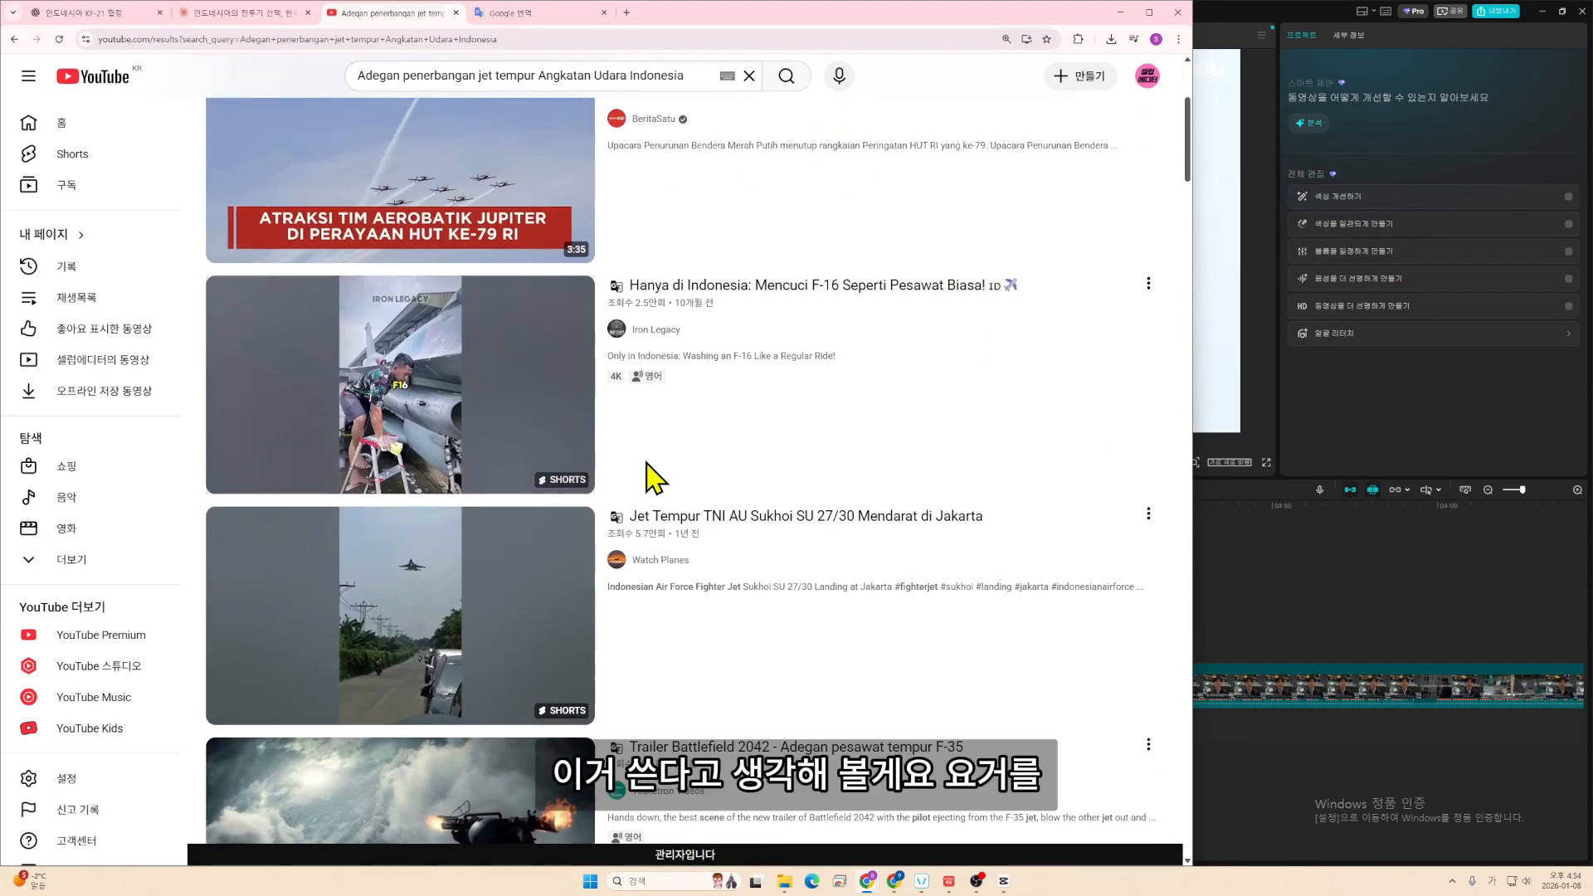
scroll(630, 445, "up", 1)
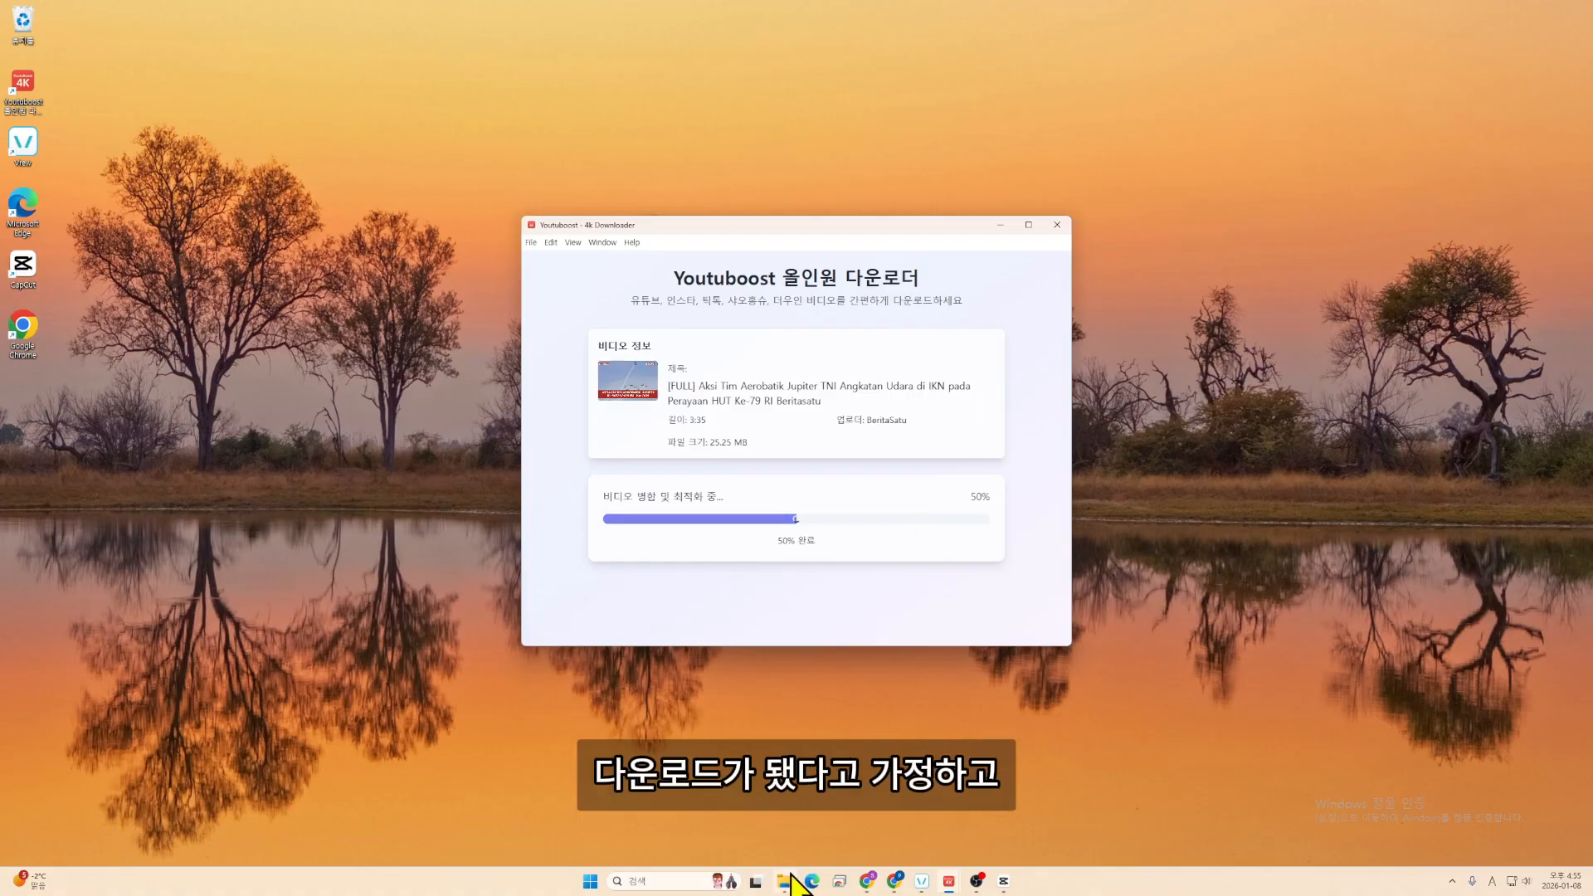
- Return to the ChatGPT script conversation and highlight the second sentence's footage note, "터키 KAAN 전투기 공식 홍보 영상 또는 시험비행 영상"
left_click(1004, 882)
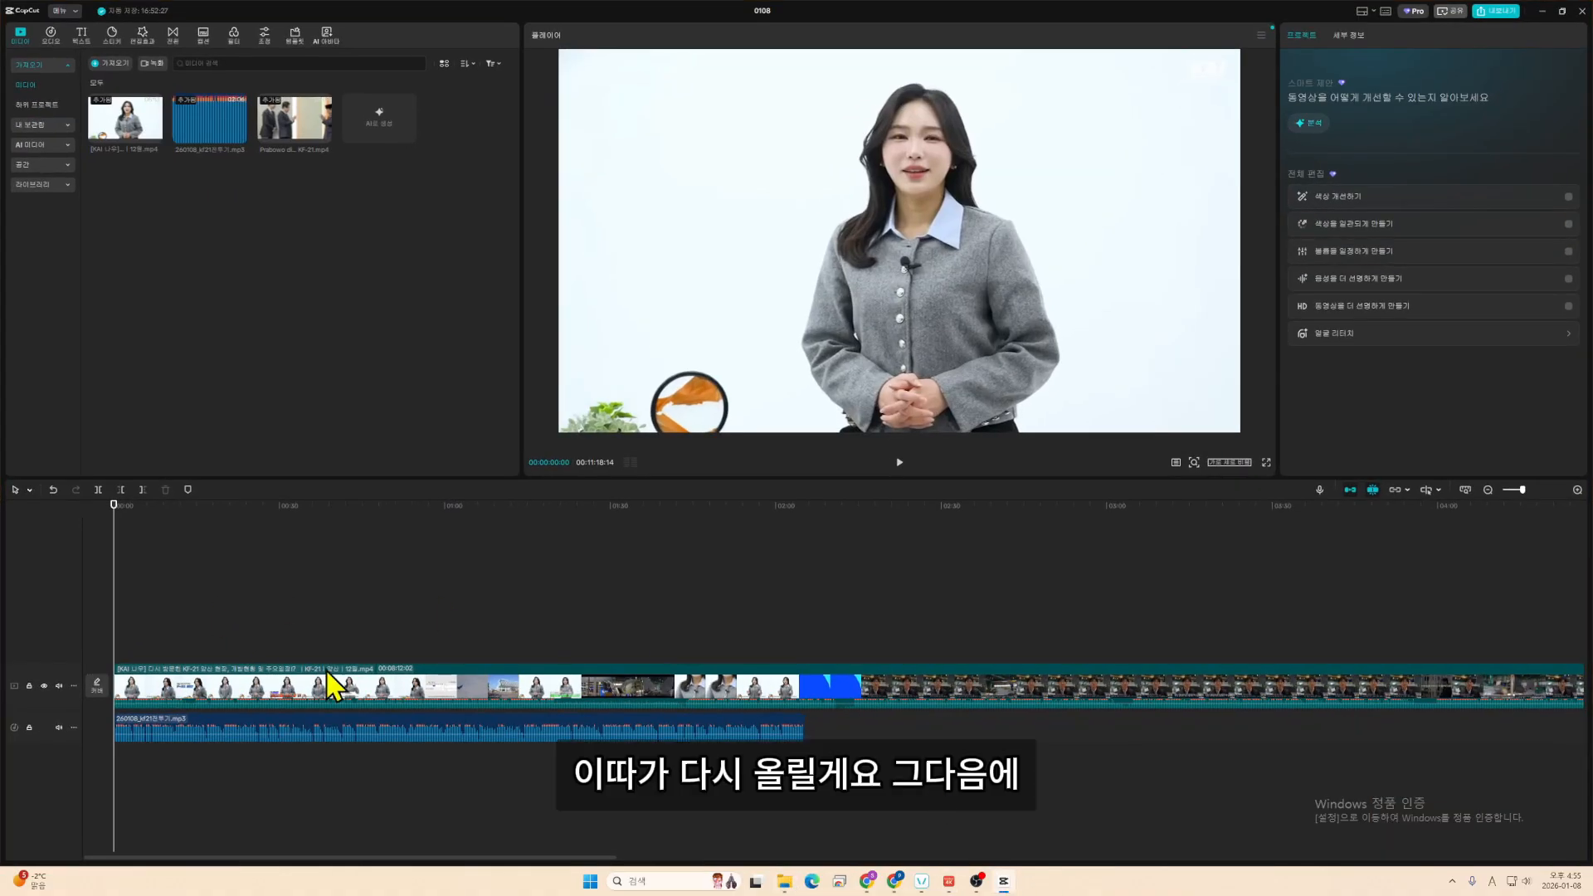
key("alt+Tab")
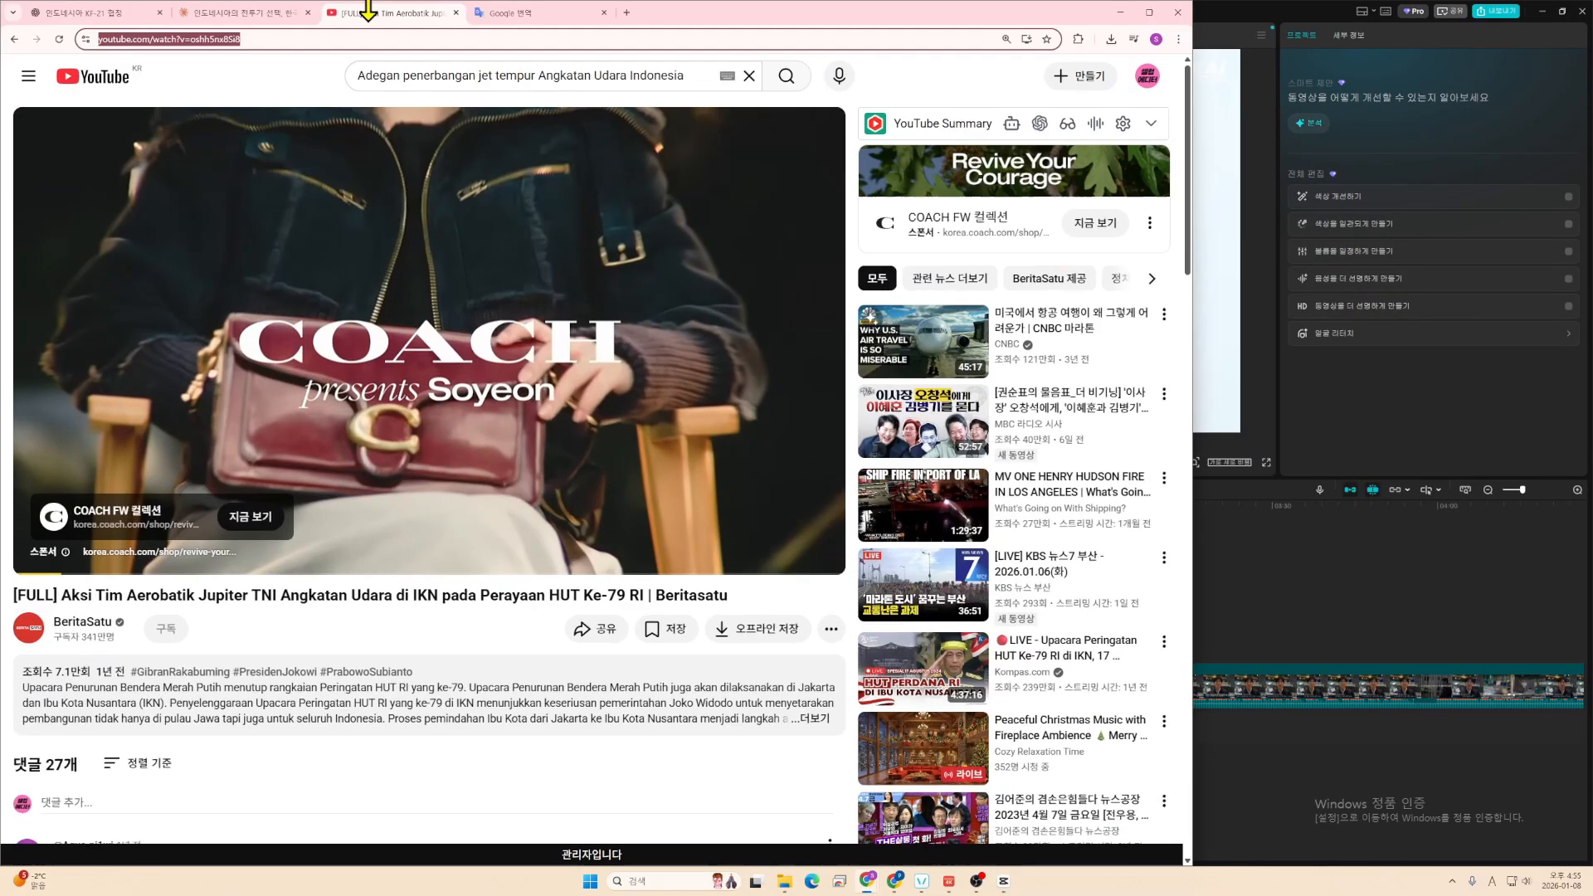
left_click(270, 13)
left_click(123, 11)
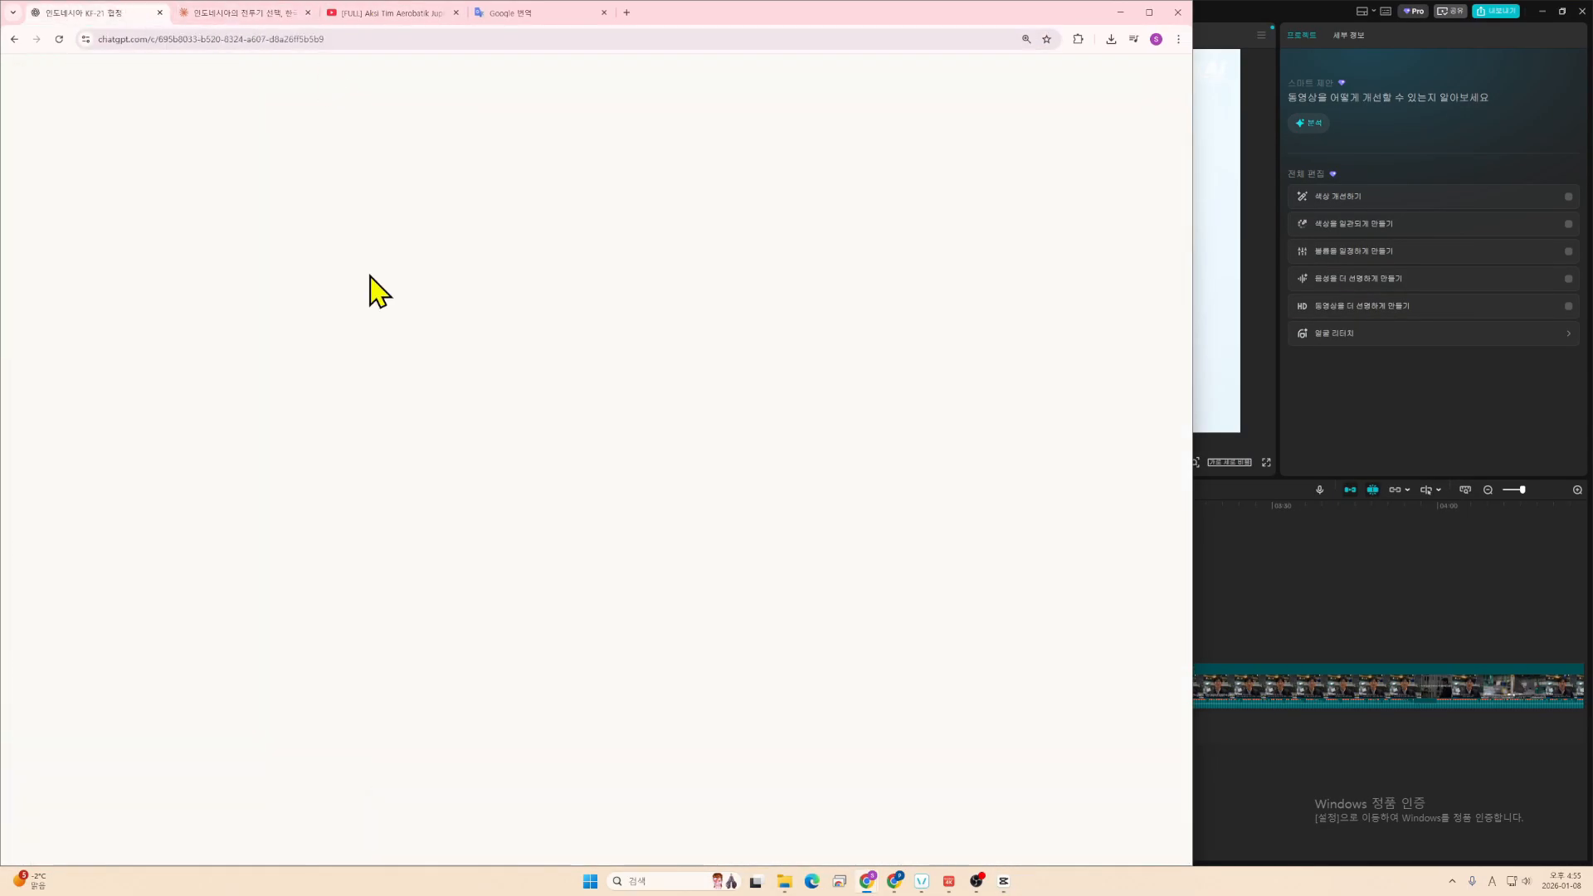
scroll(533, 502, "down", 1)
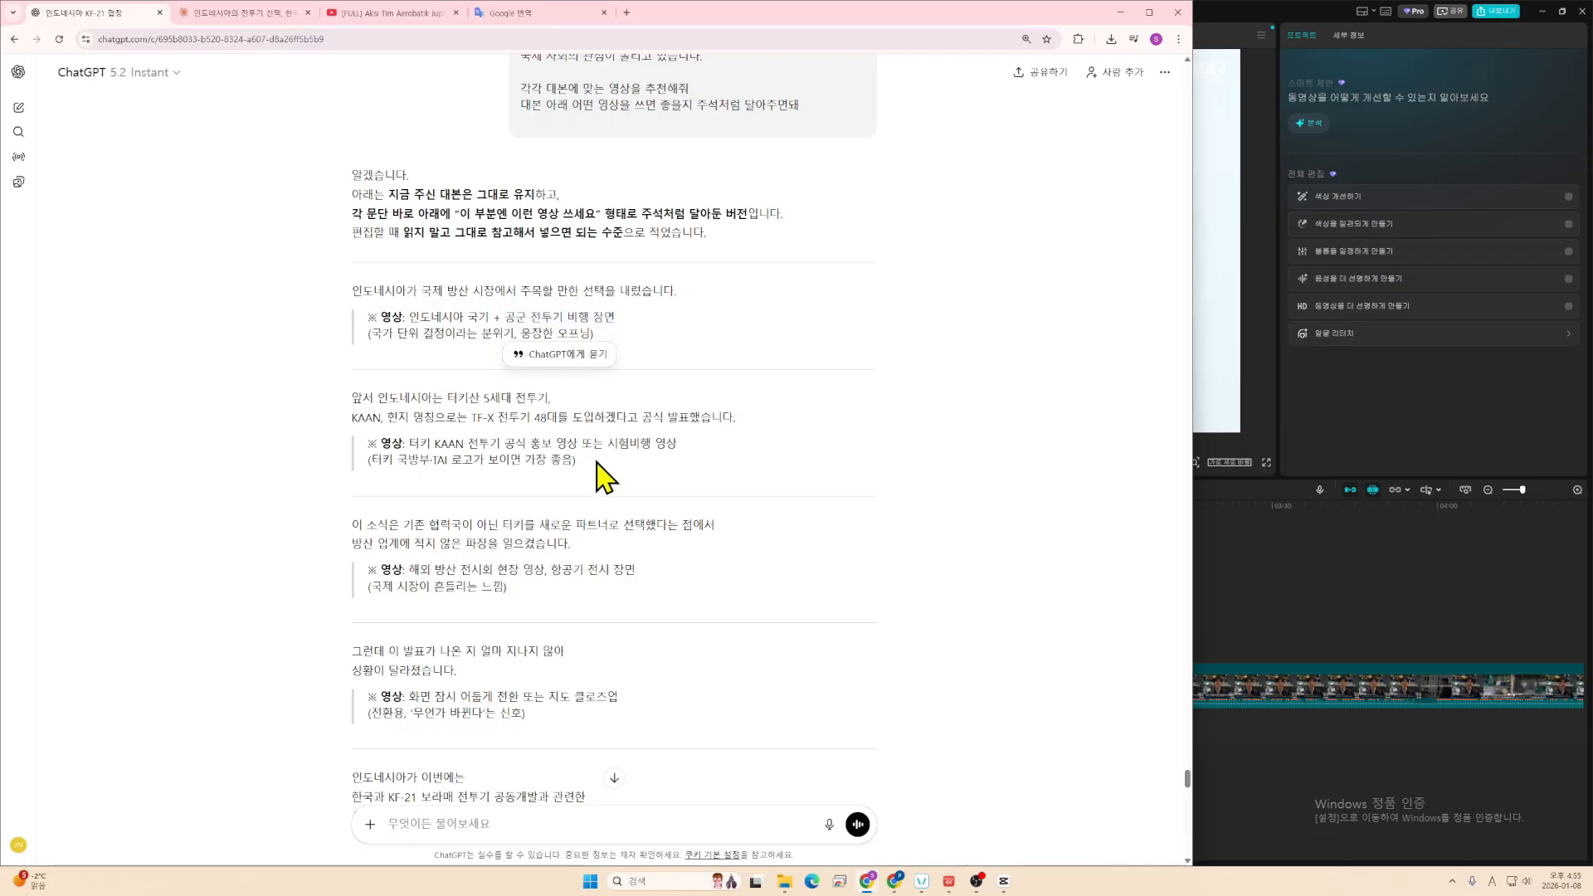
left_click_drag(597, 465, 481, 445)
double_click(485, 444)
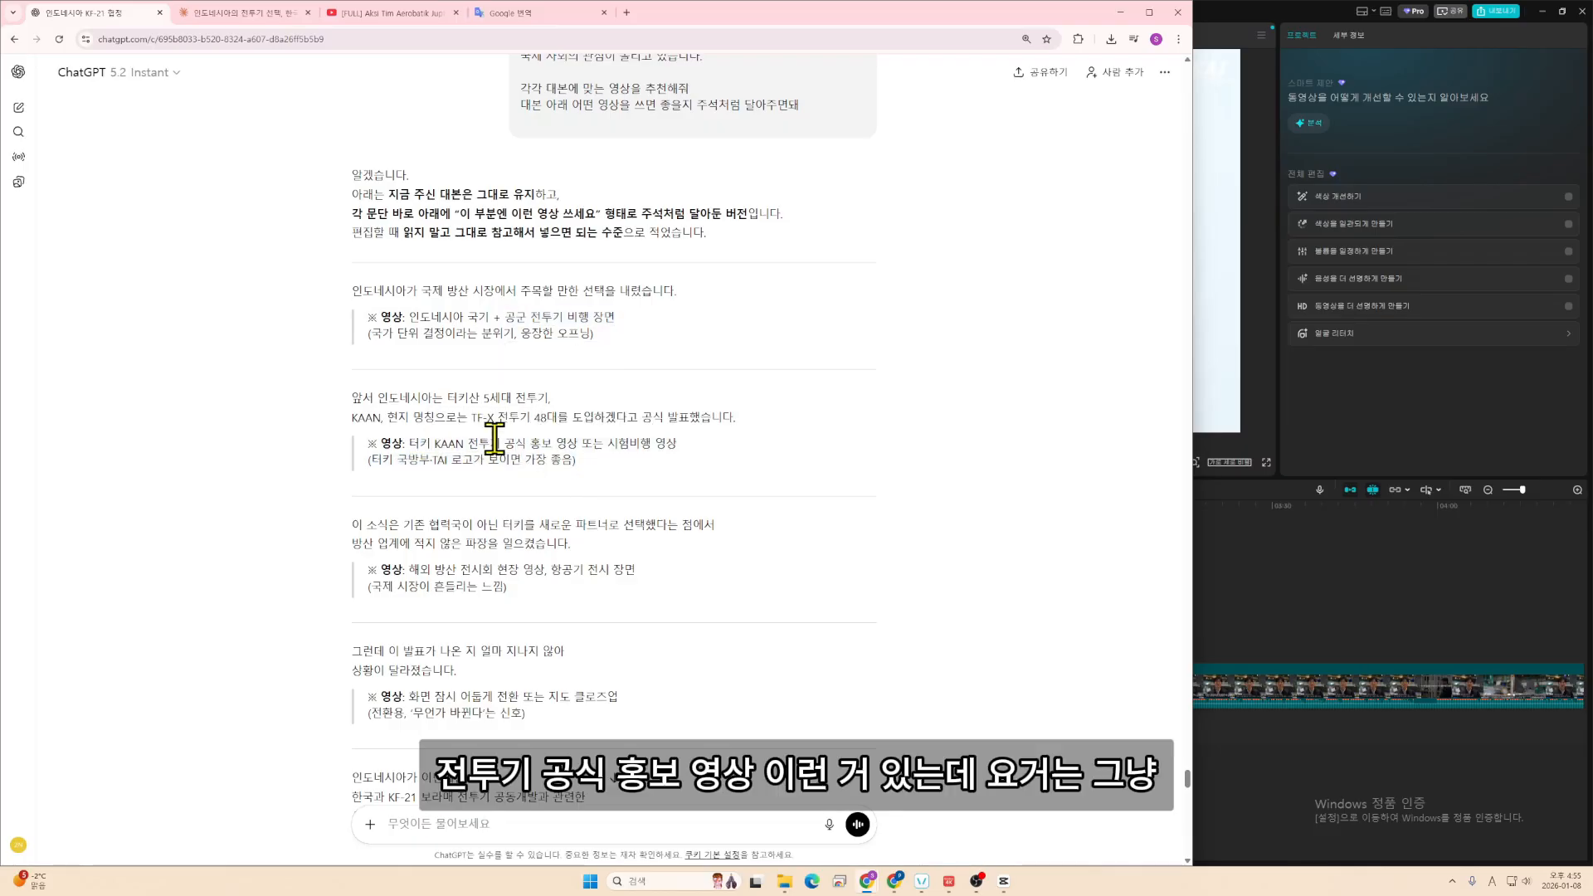
triple_click(494, 440)
left_click(712, 448)
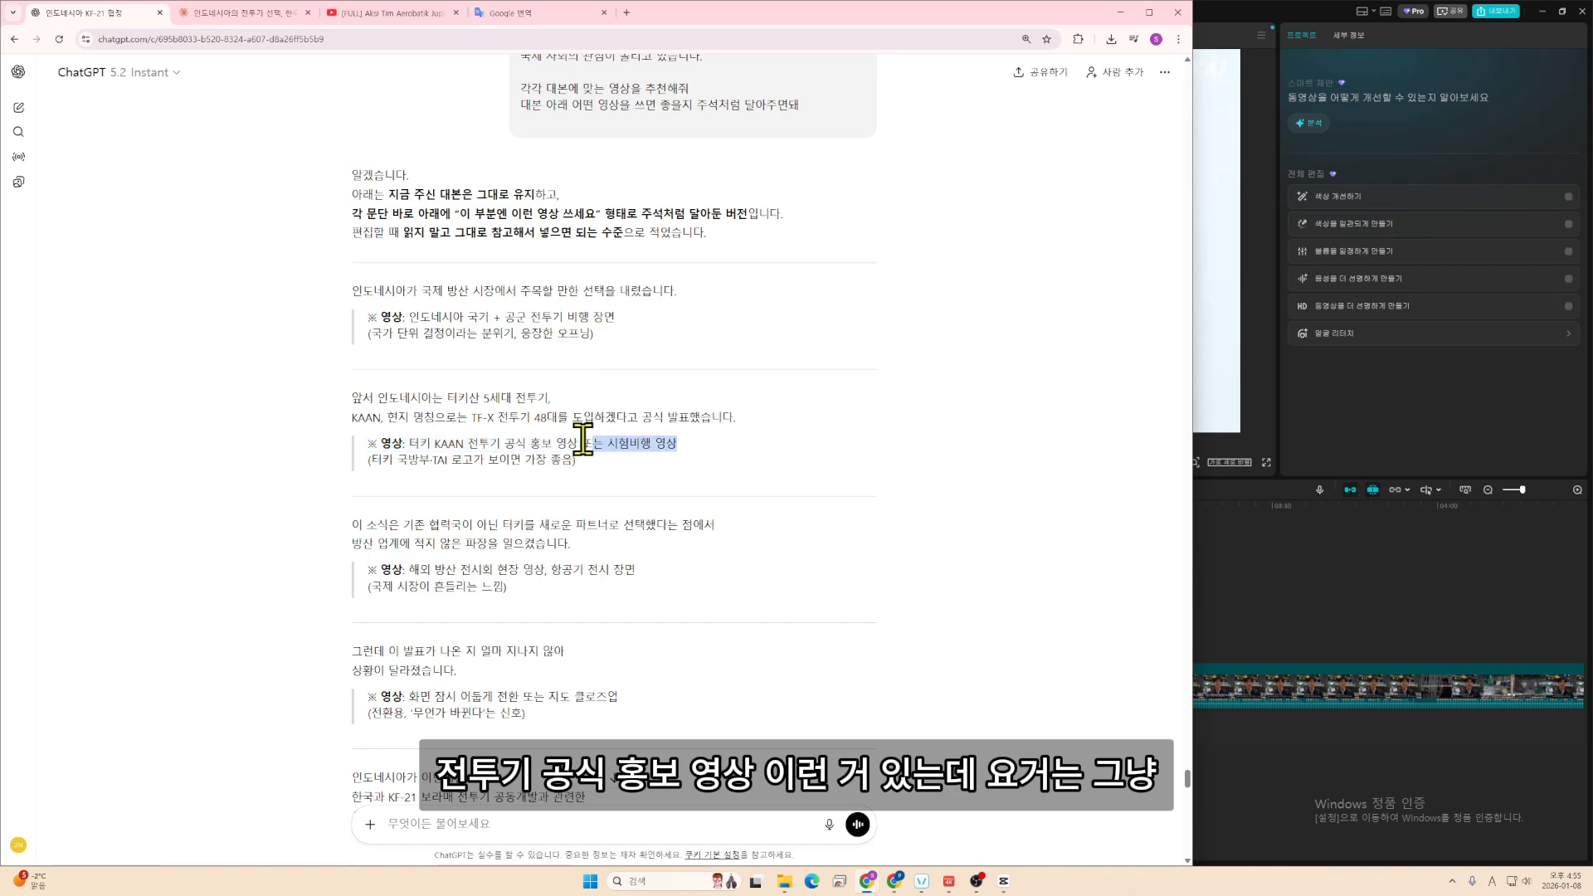
left_click_drag(583, 440, 391, 442)
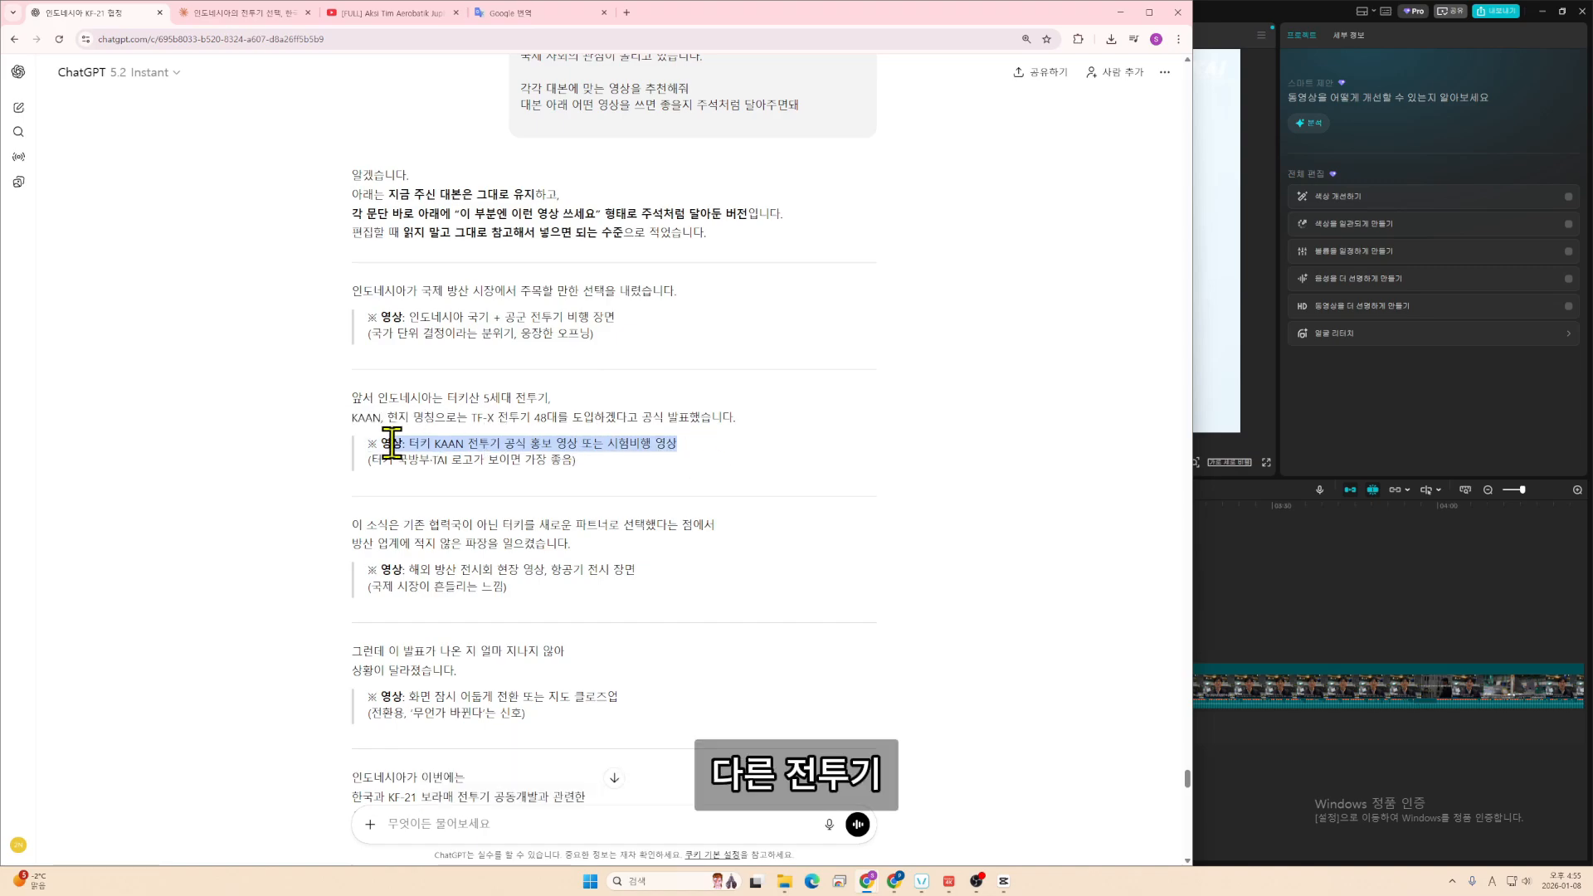
- Switch to CapCut, preview the KF-21 flight scene at about 1:00 on the timeline and mute the main video track
left_click(1122, 12)
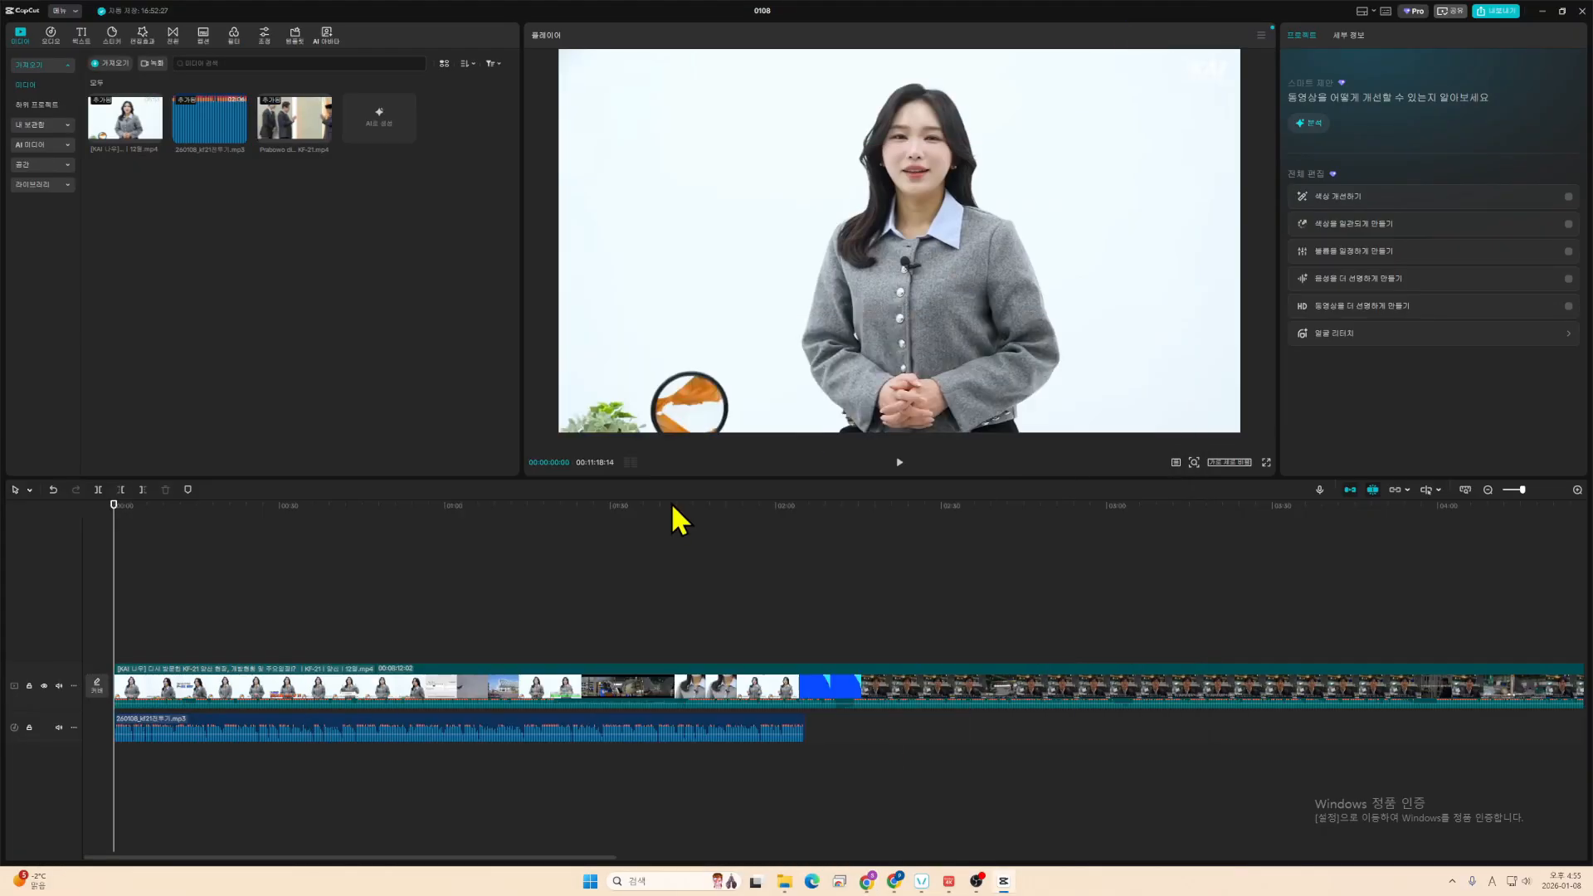
left_click_drag(480, 505, 449, 524)
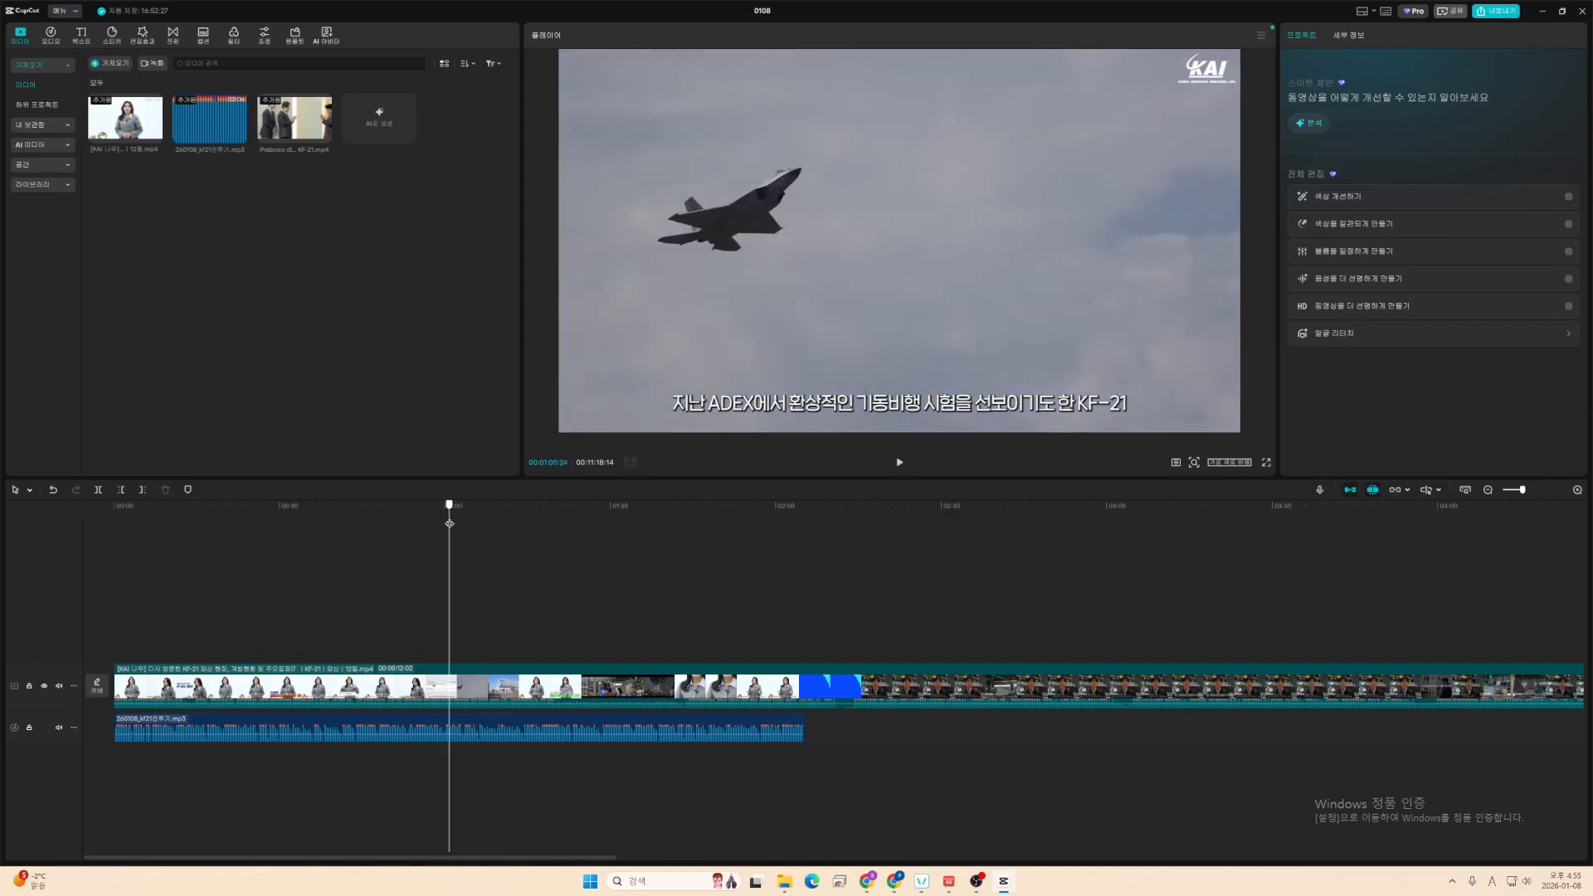
left_click(59, 686)
key("space")
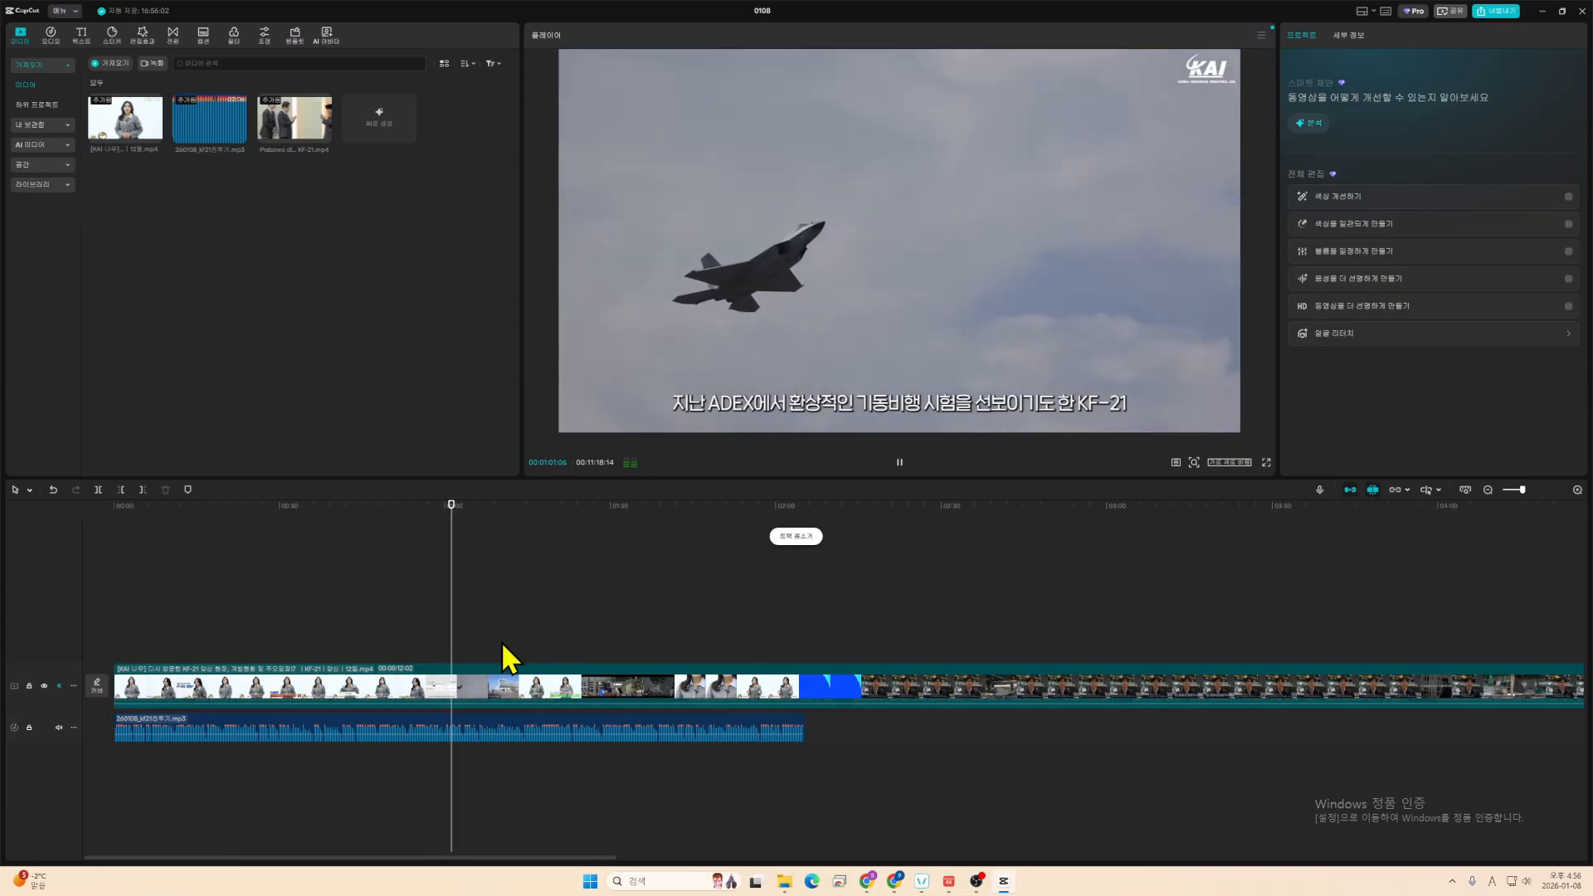
key("space")
- Split the first video around the KF-21 flight scene, from about 1:00 to 00:01:05:06, and select that short segment
mouse_move(454, 506)
left_mouse_down()
mouse_move(473, 511)
mouse_move(440, 515)
mouse_move(487, 520)
mouse_move(473, 521)
left_mouse_up()
key("ctrl+b")
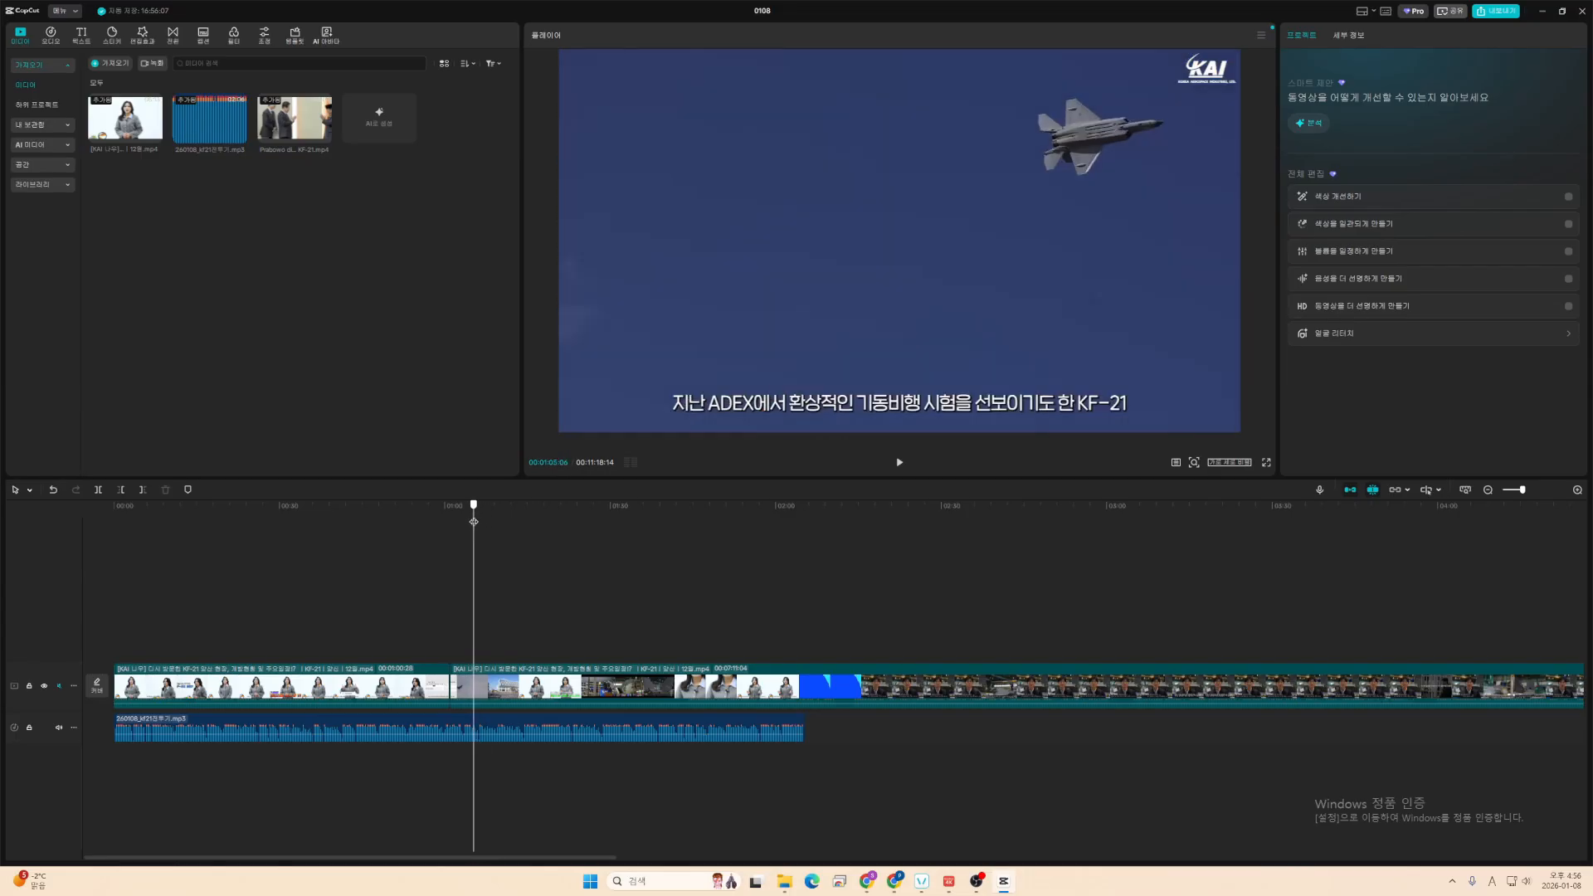
left_click(463, 682)
left_click(662, 529)
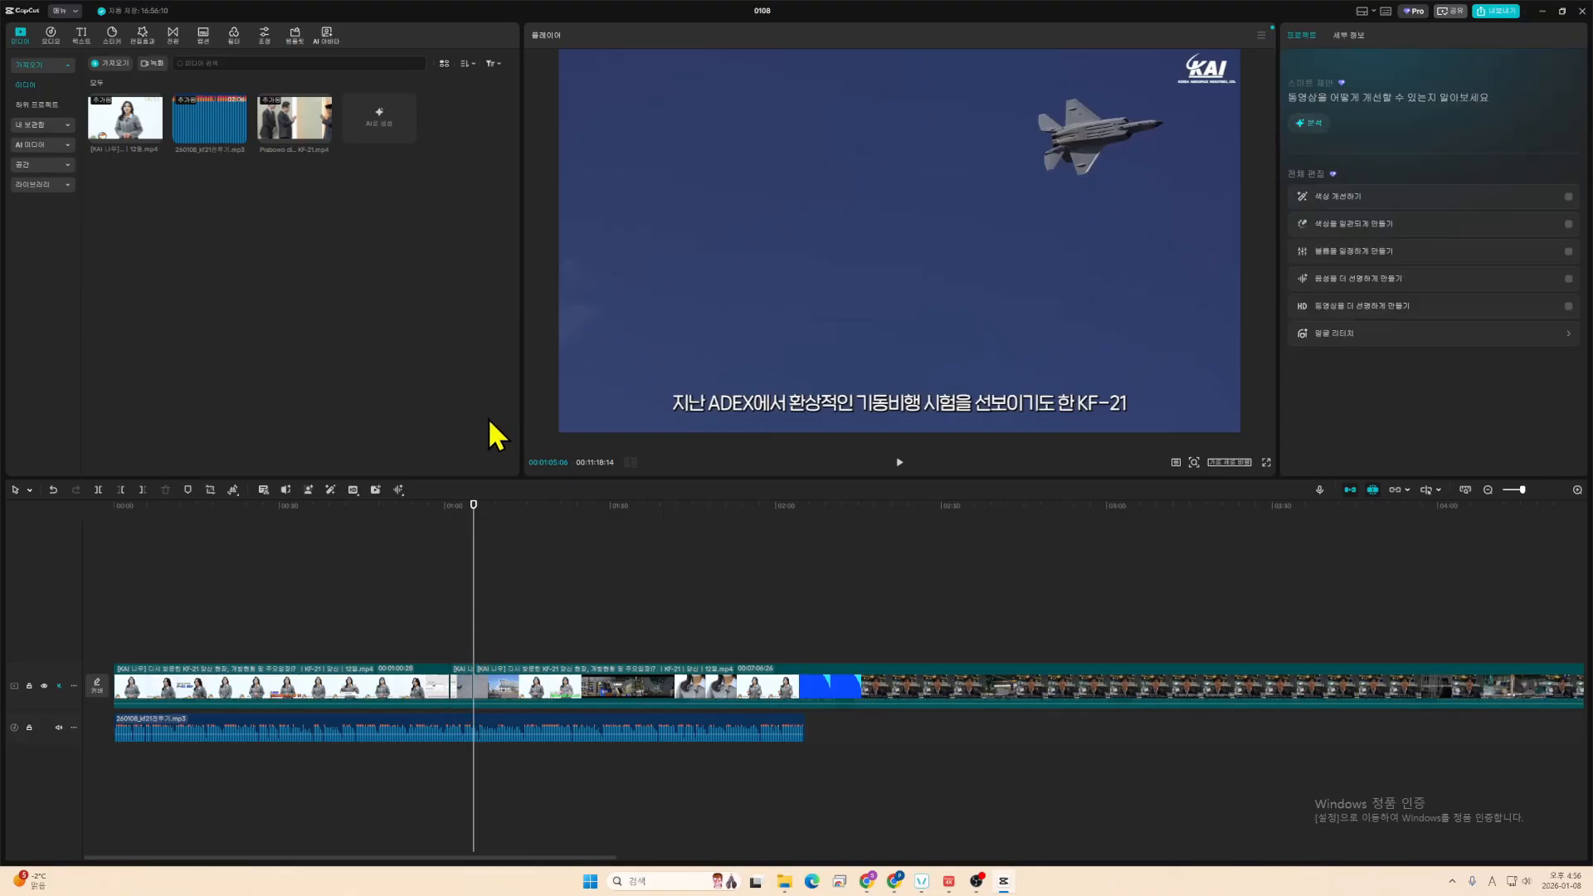
left_click(465, 668)
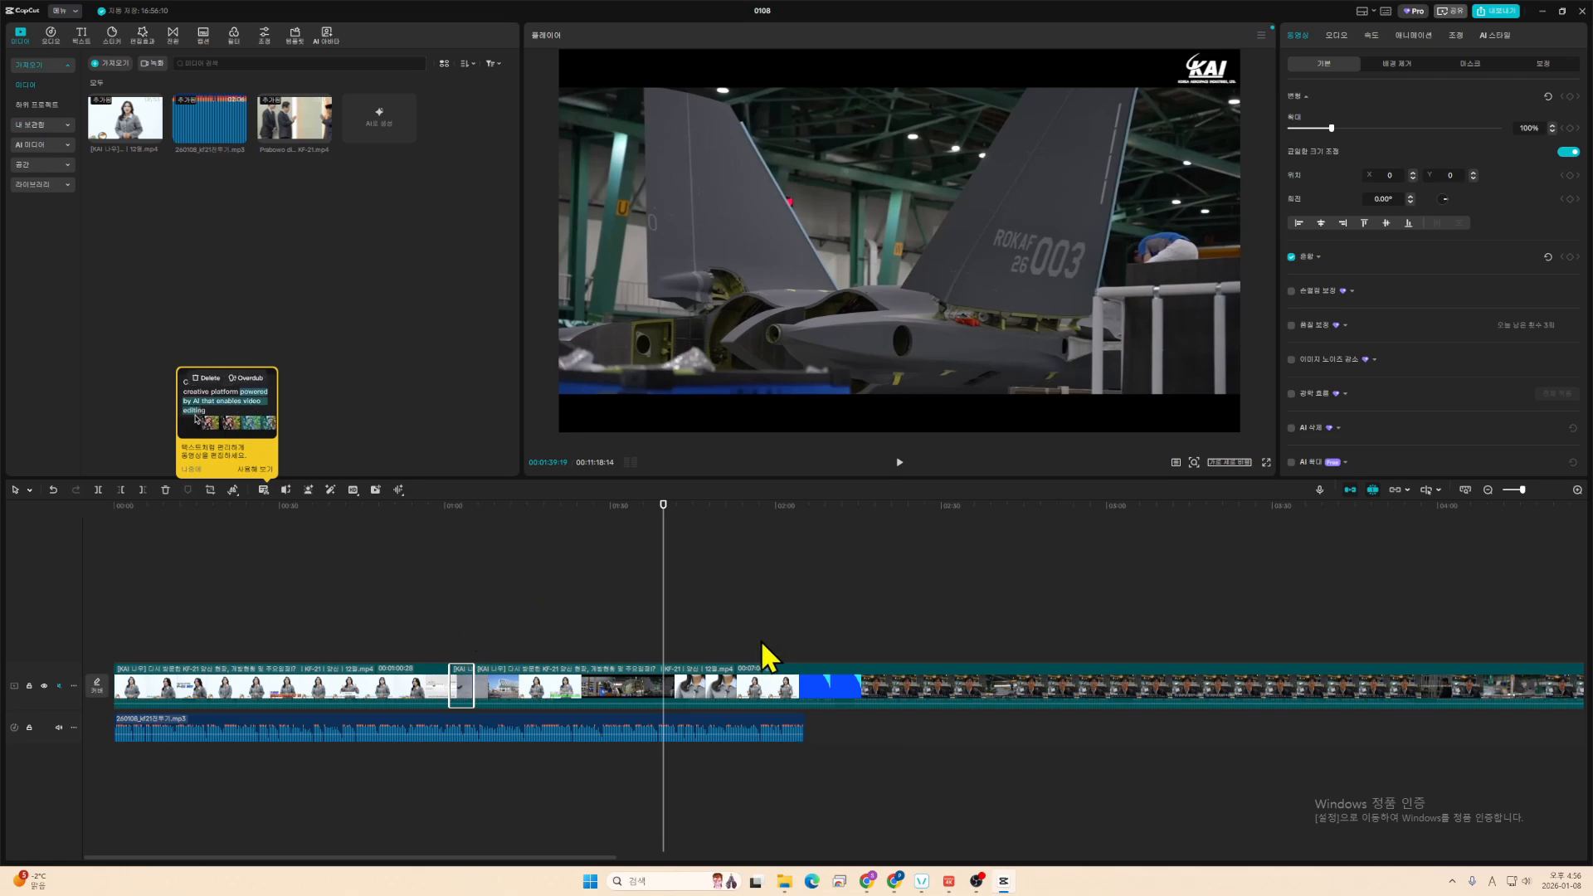
- Reread the second script sentence about the Turkish fifth-generation fighter KAAN and the 48 TF-X jets in ChatGPT, and return to CapCut
key("alt+Tab")
key("alt+Tab")
key("alt+Tab")
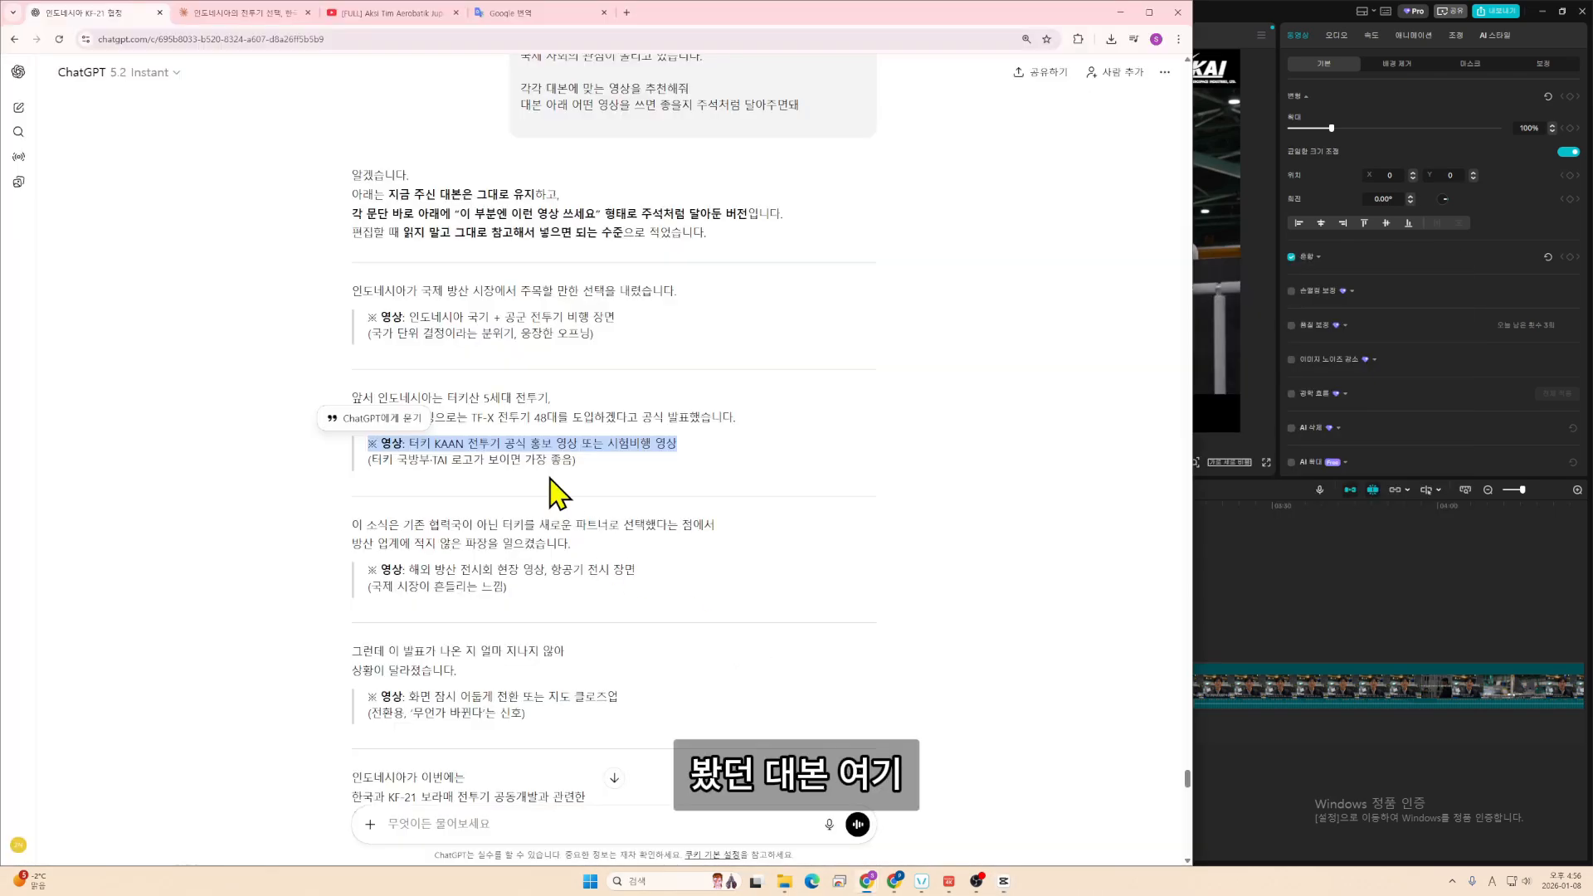
left_click(511, 455)
left_click_drag(357, 399, 393, 401)
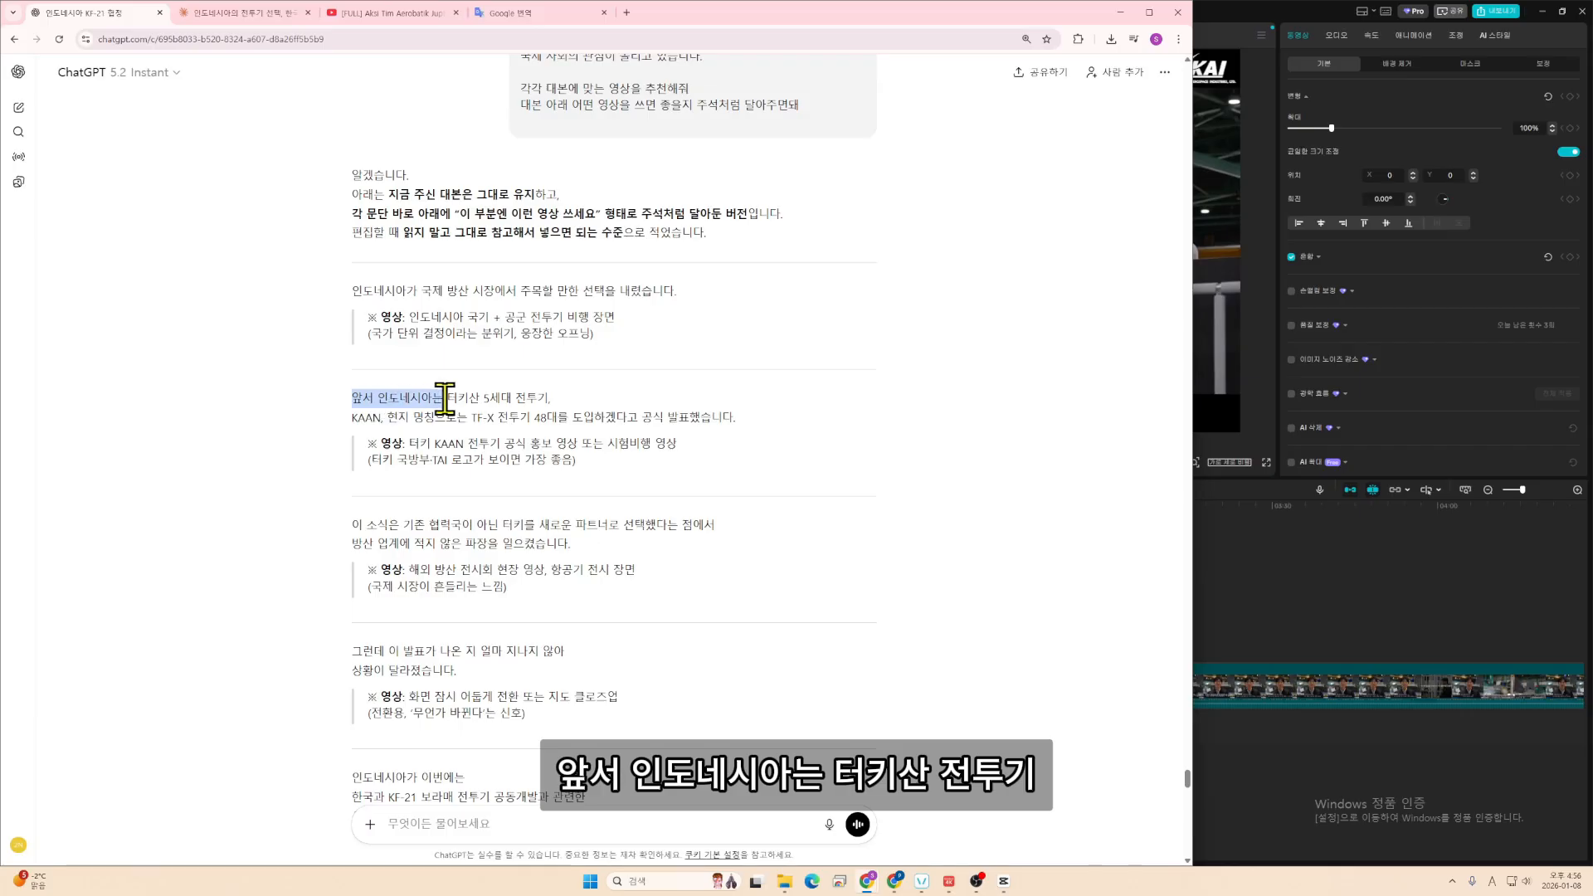
left_click_drag(491, 397, 500, 397)
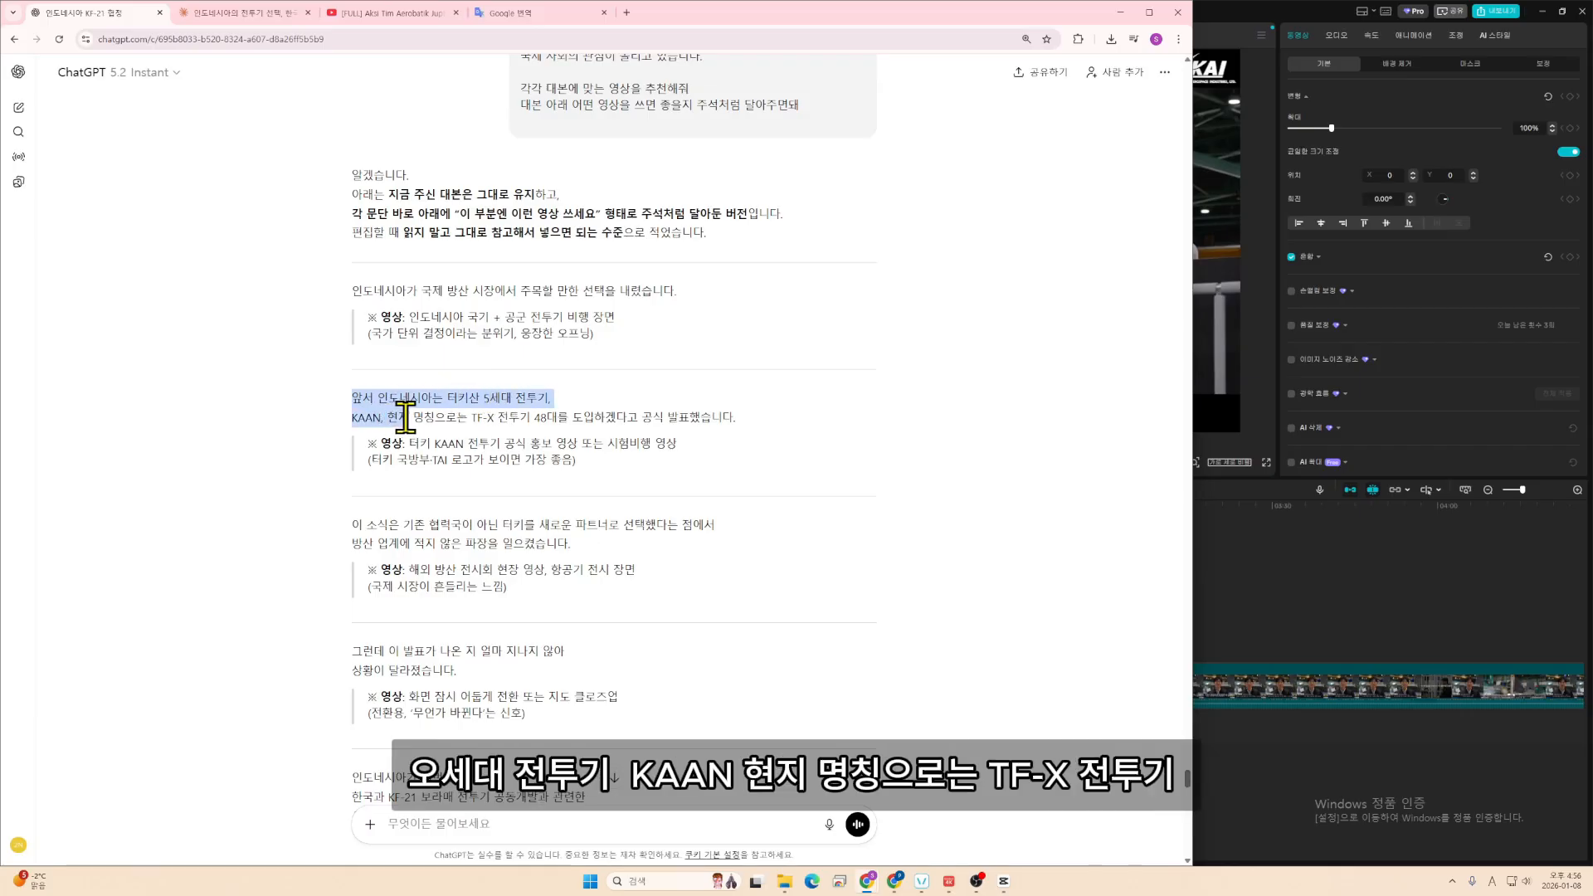
left_click_drag(497, 417, 750, 425)
left_click(767, 431)
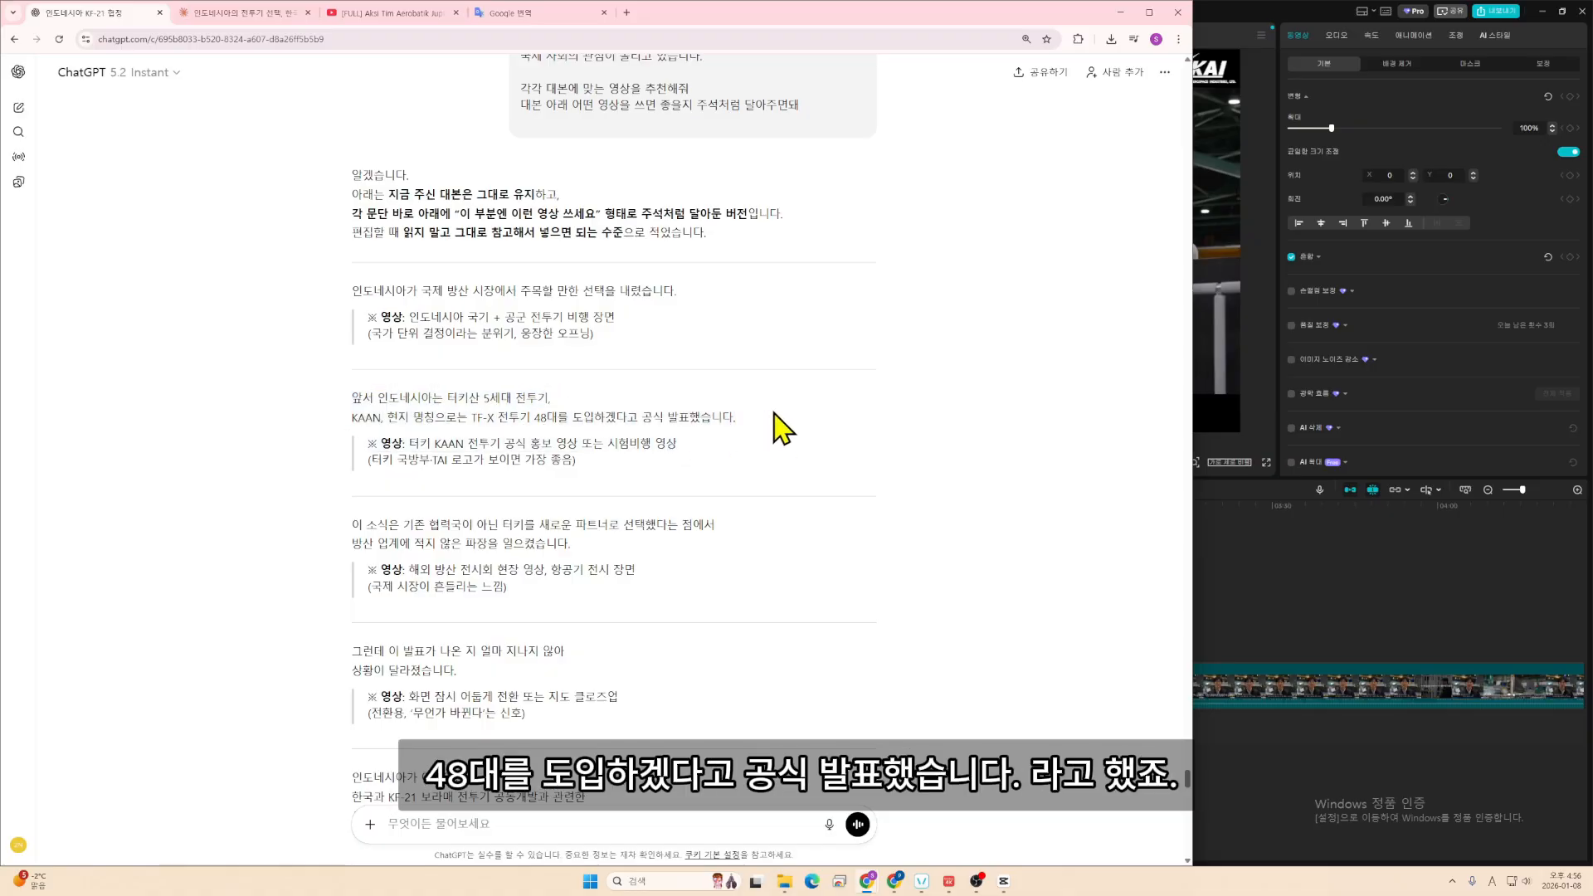
left_click(1124, 13)
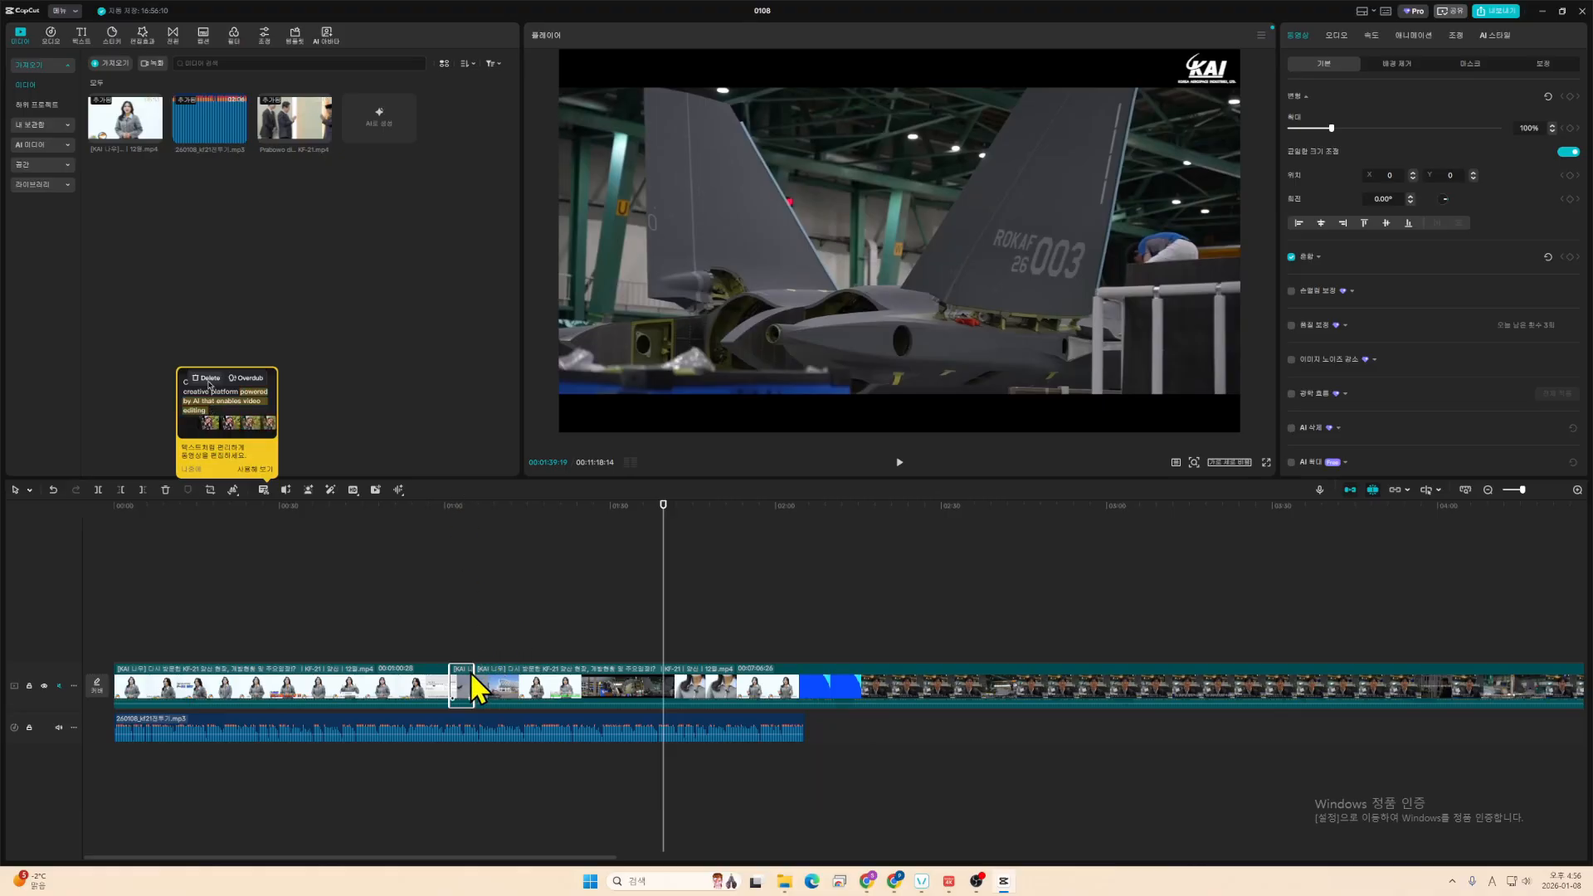
- Listen to the voice-over from the beginning and split the first video clip at about 3 seconds, where the second sentence starts
left_click_drag(663, 510, 89, 593)
key("space")
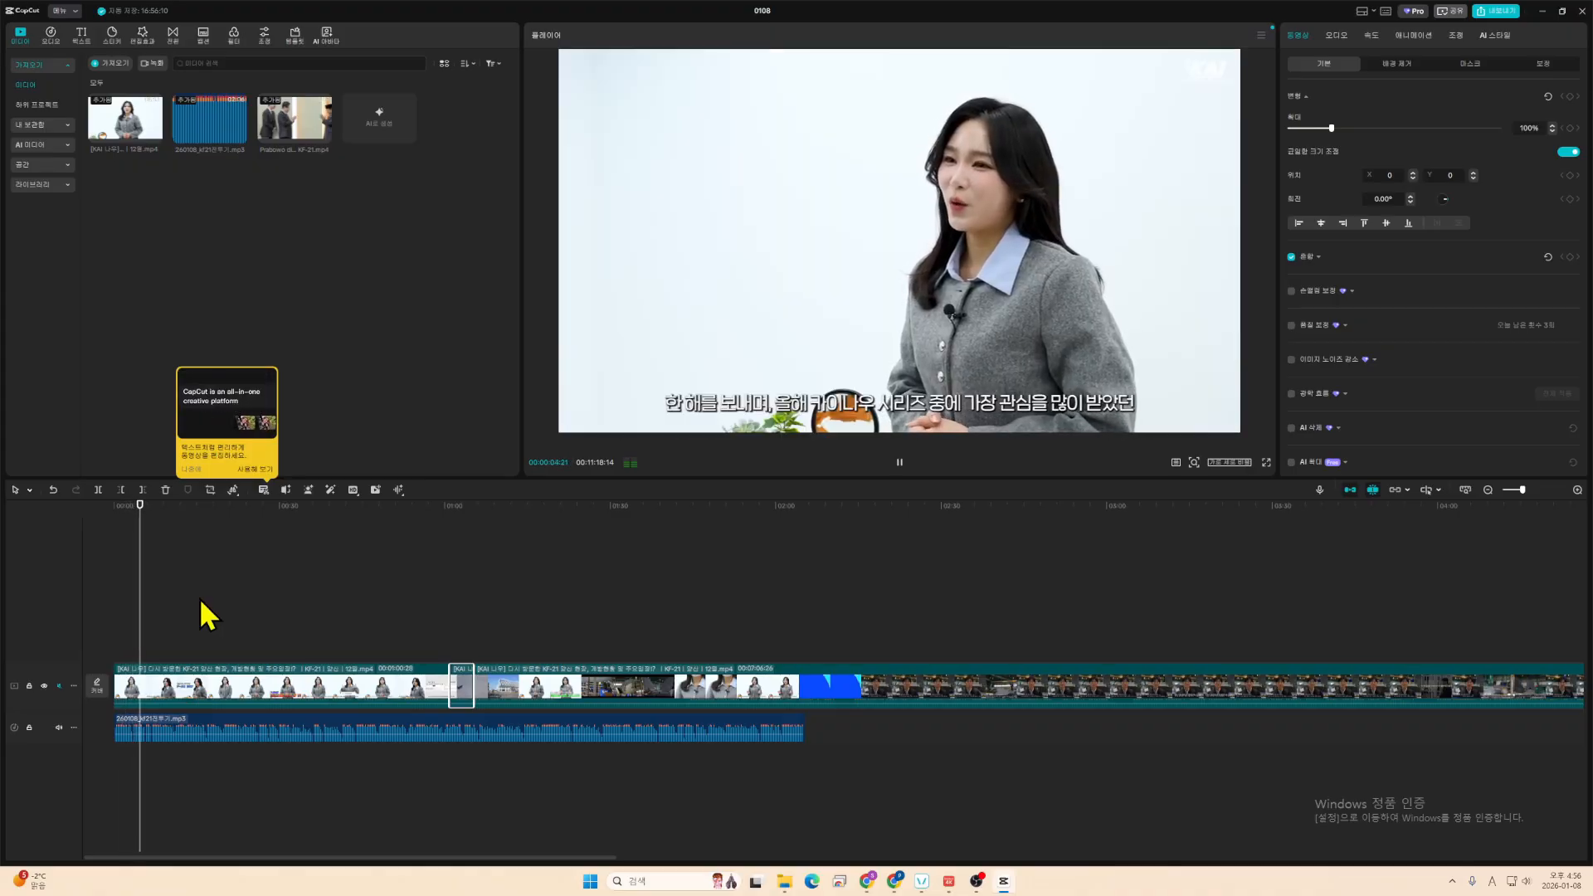
key("space")
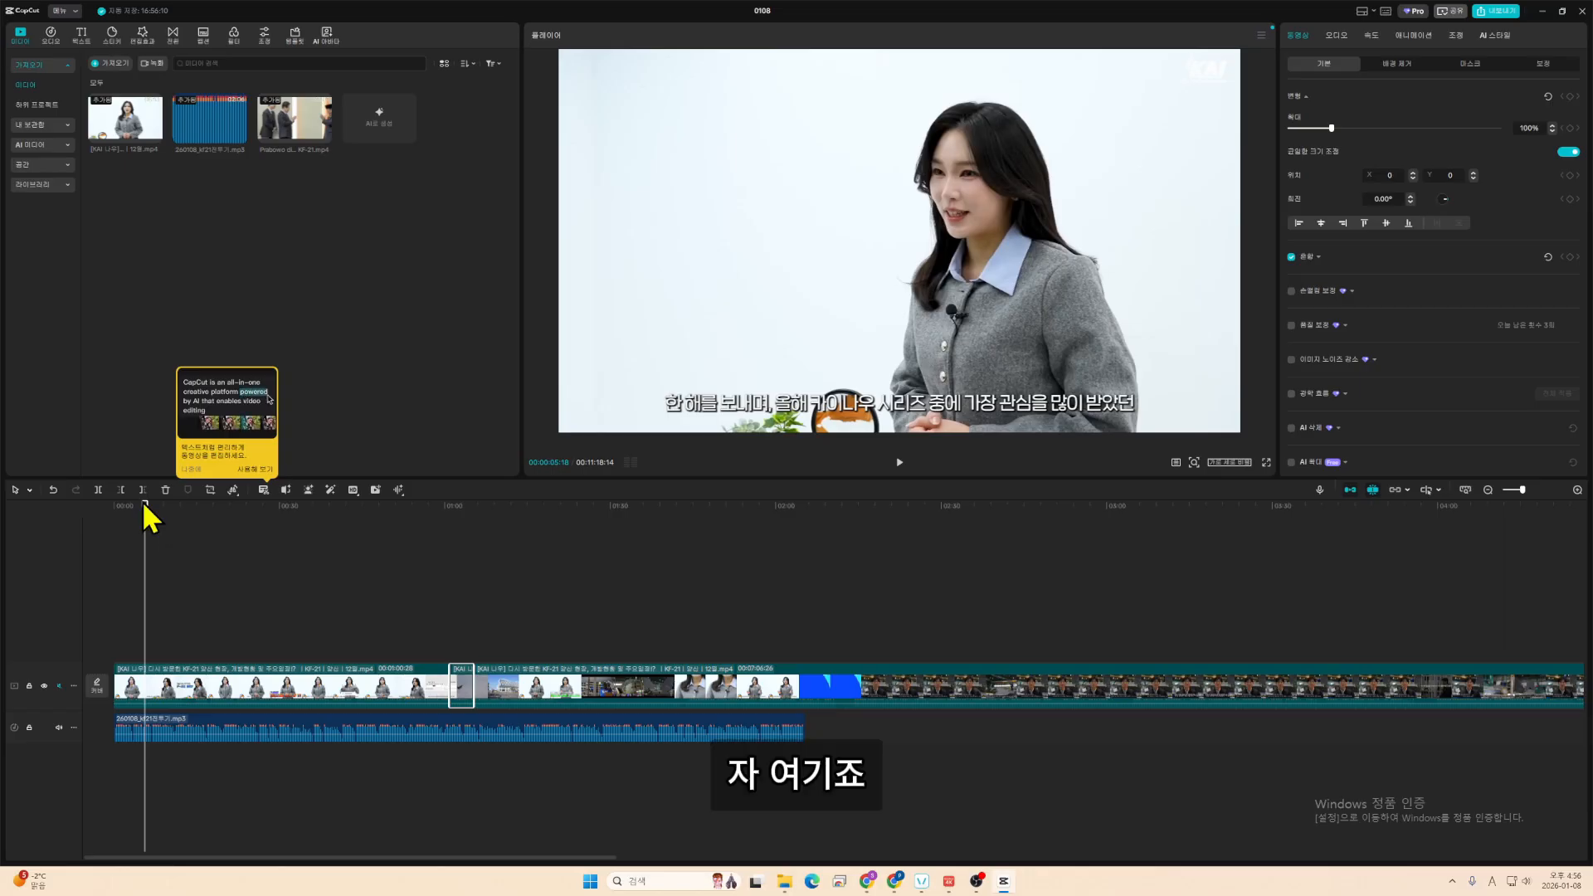
left_click_drag(146, 508, 133, 512)
left_click(204, 688)
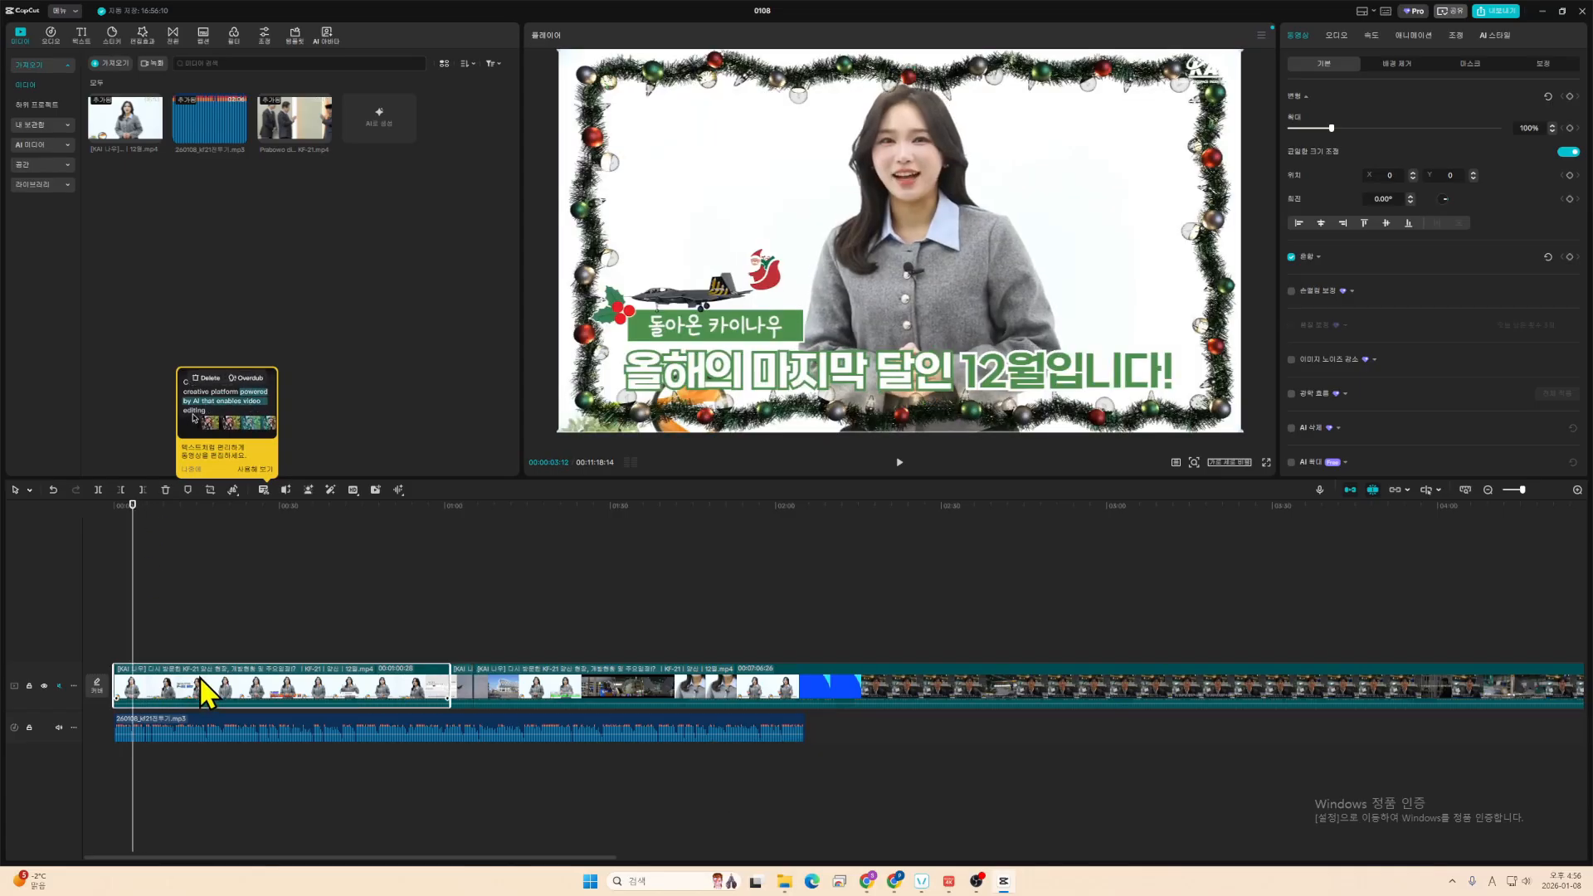
left_click(1532, 491)
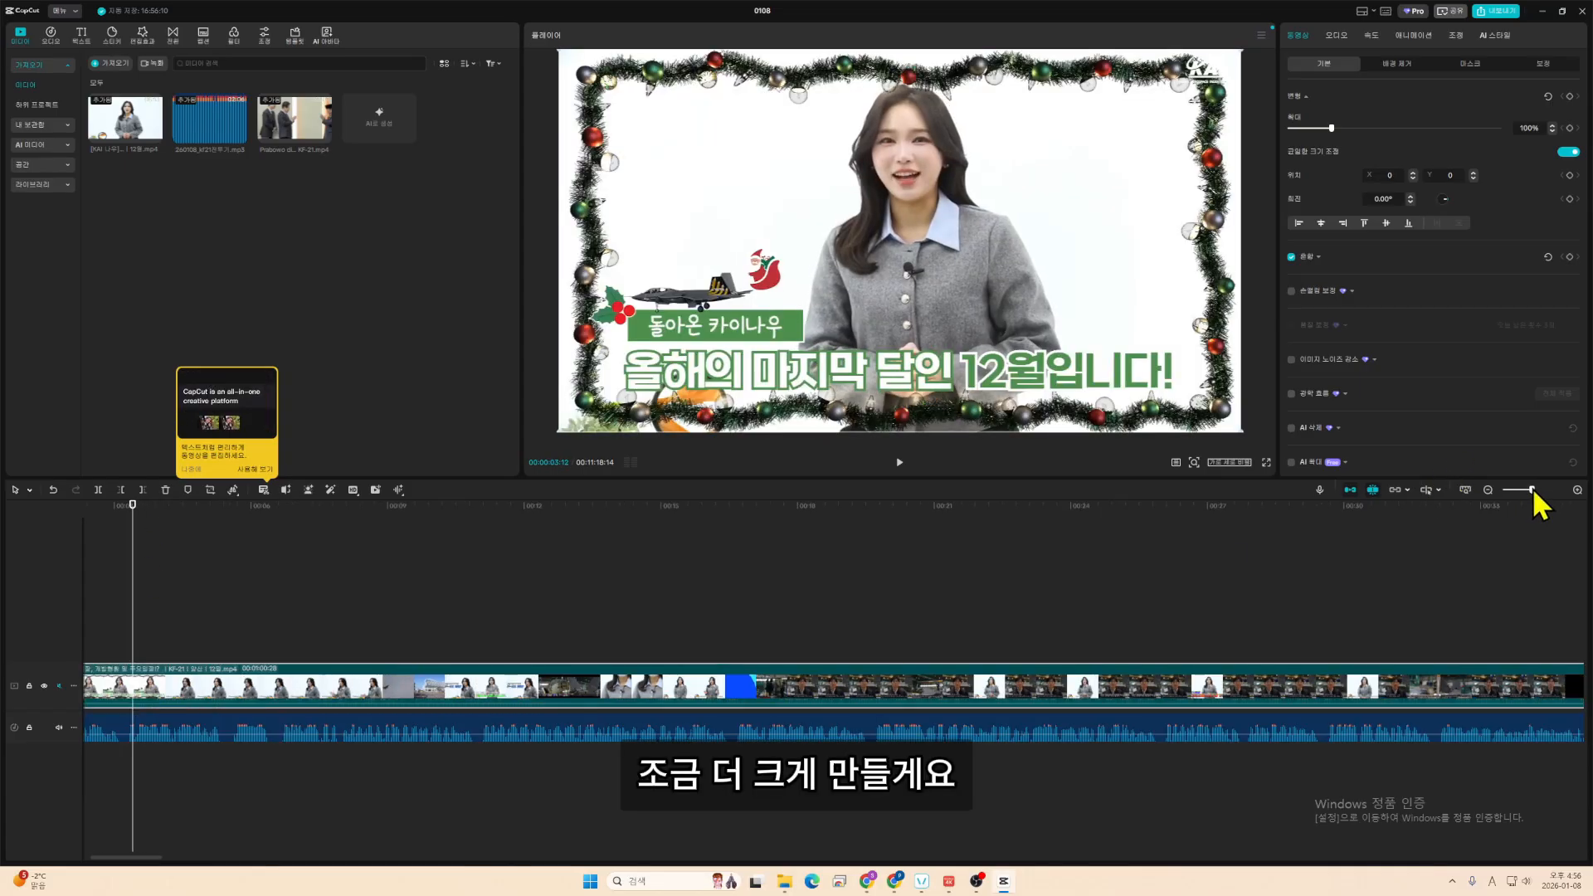
left_click_drag(133, 506, 364, 538)
key("ctrl+b")
- Play on through the second sentence and split the main video again at 00:00:11:02, where the sentence ends
key("space")
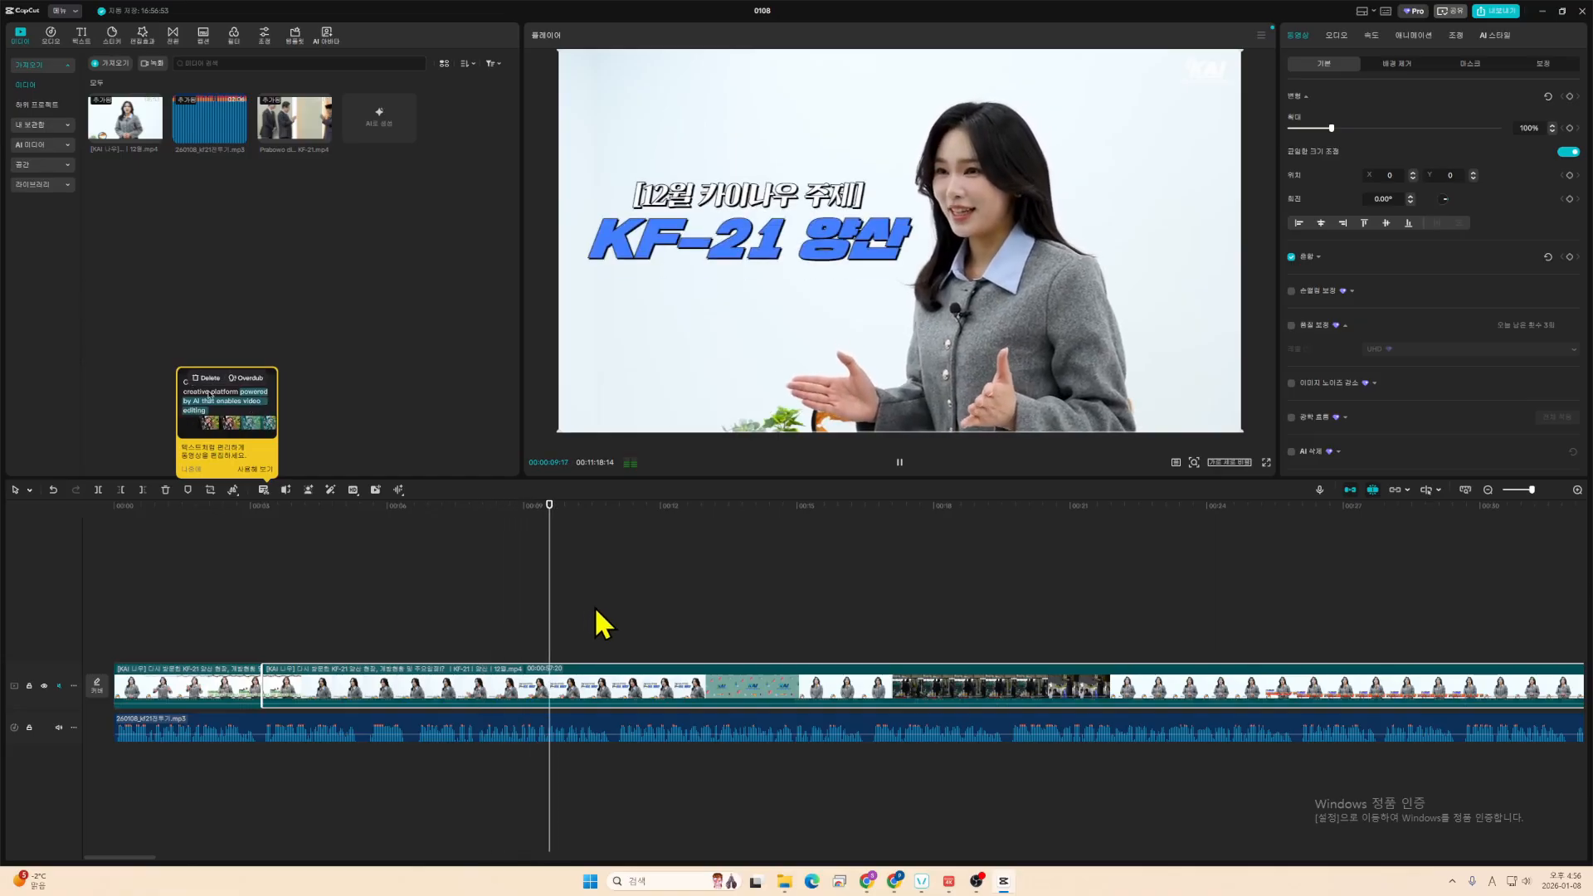
key("space")
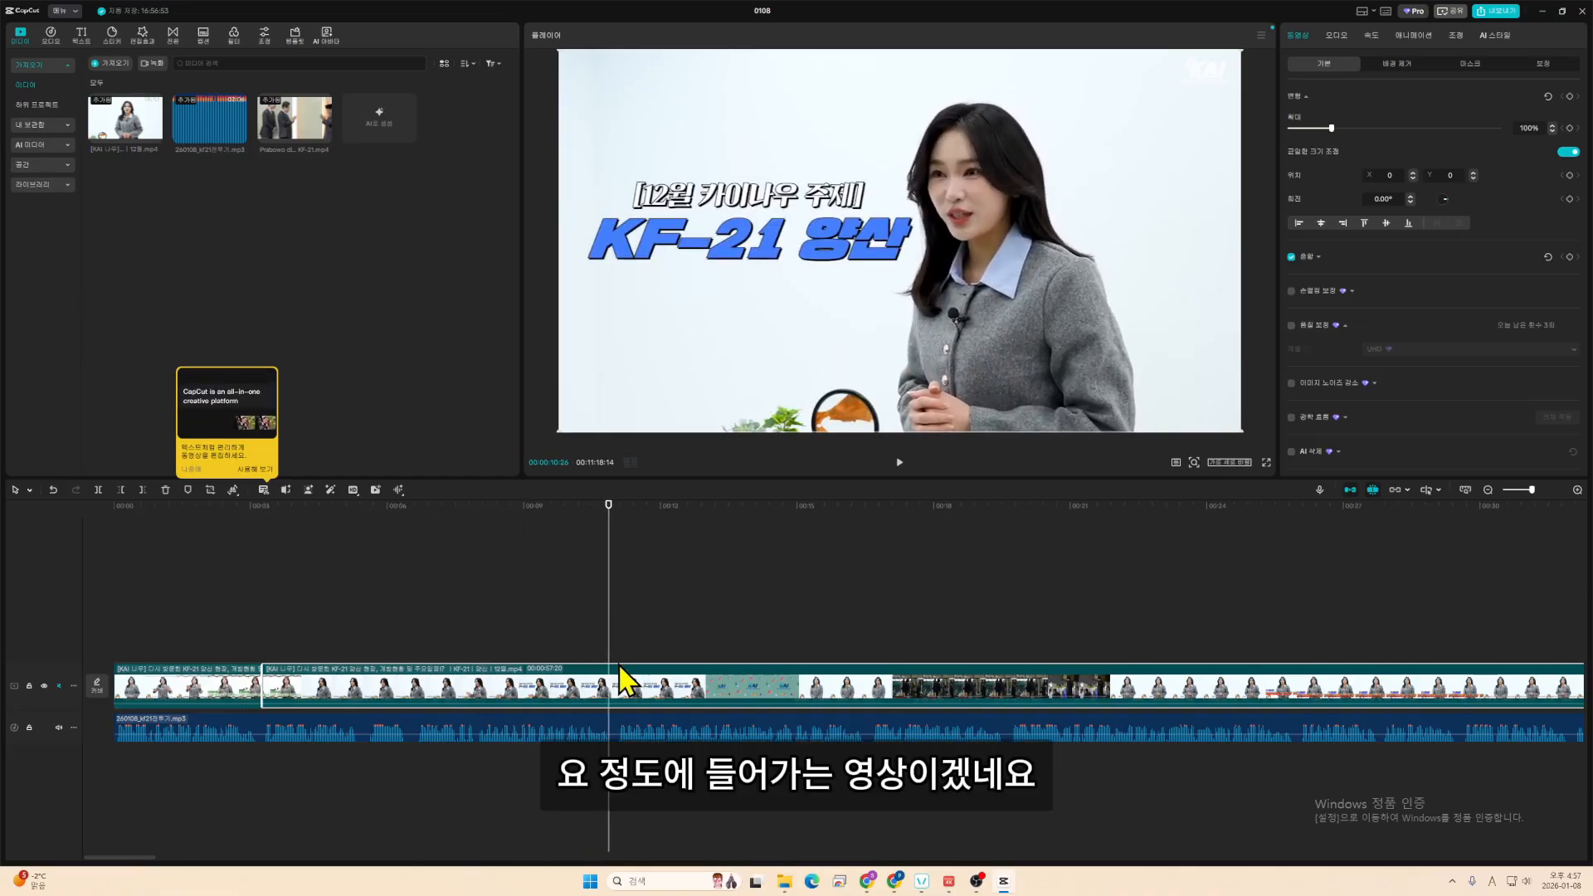
key("ctrl+b")
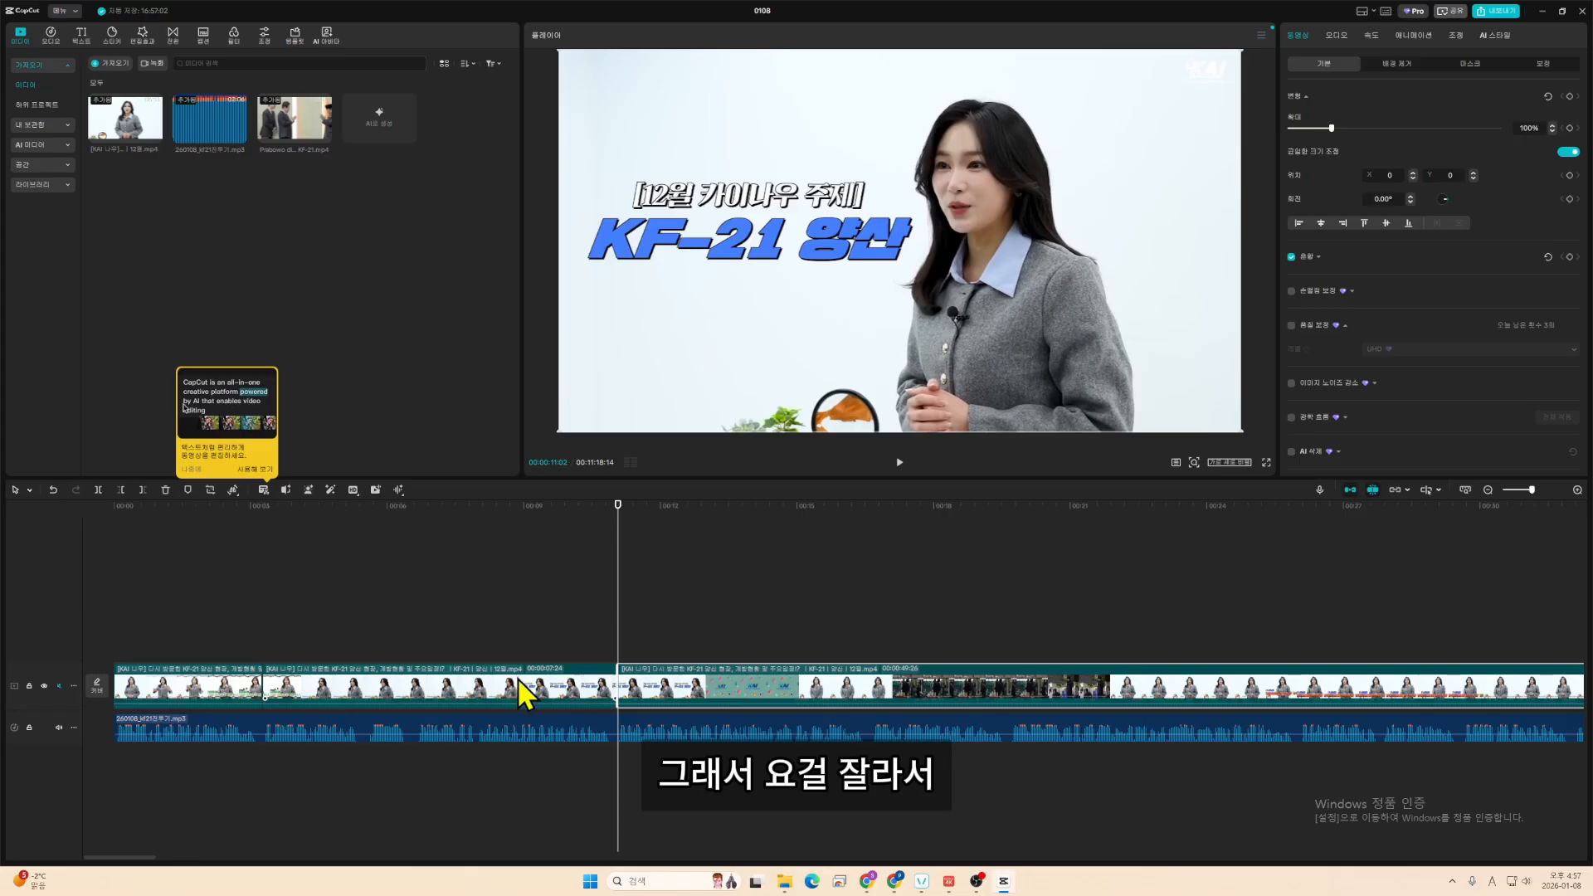
left_click_drag(523, 693, 407, 668)
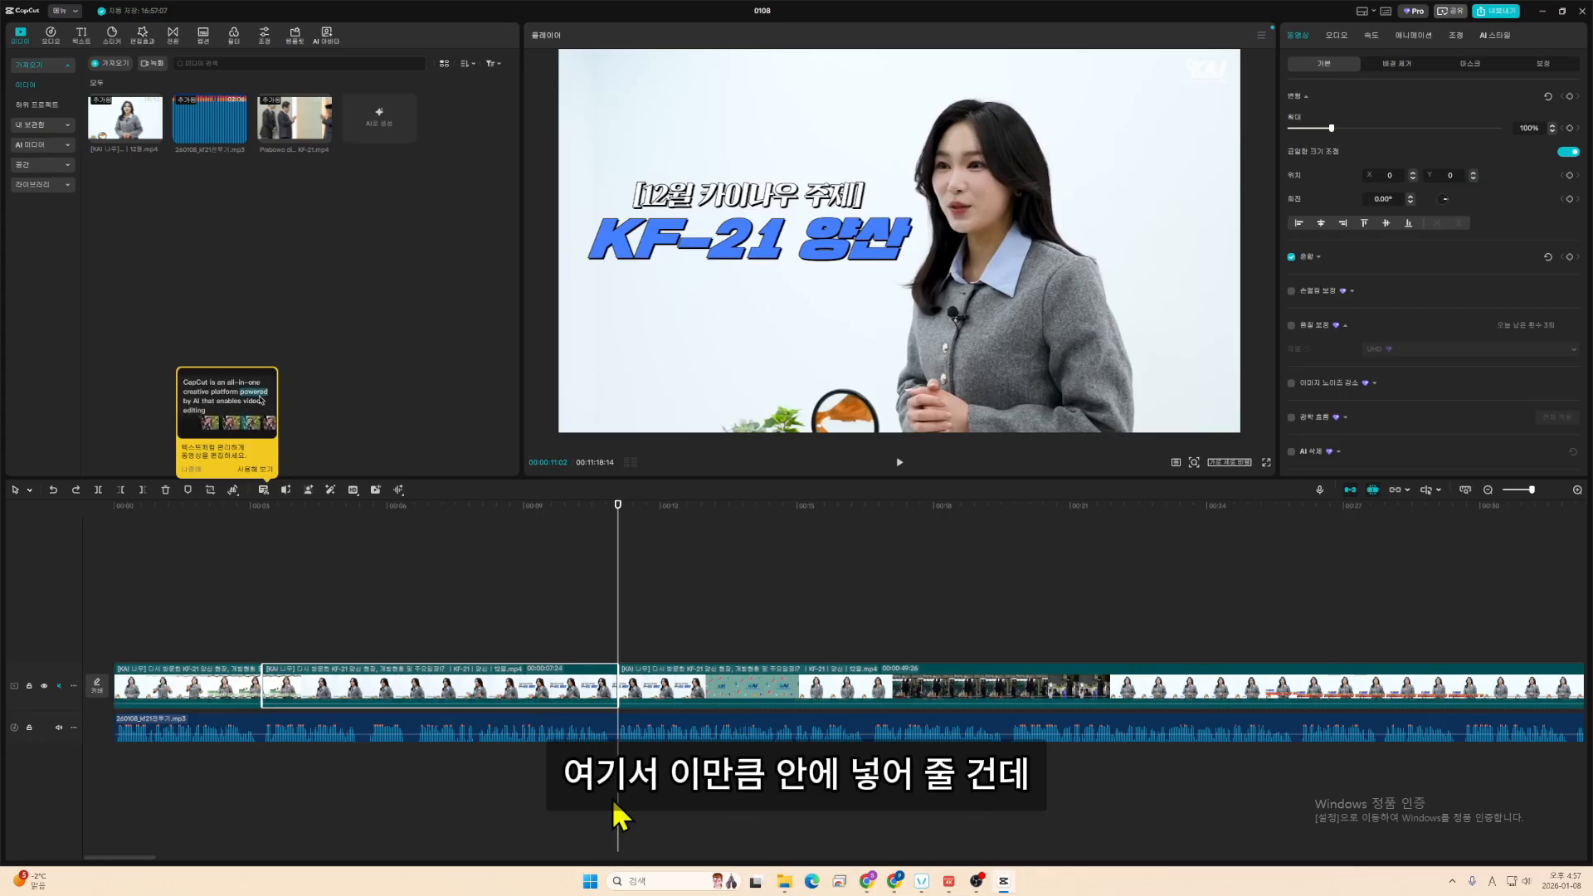
left_click(160, 851)
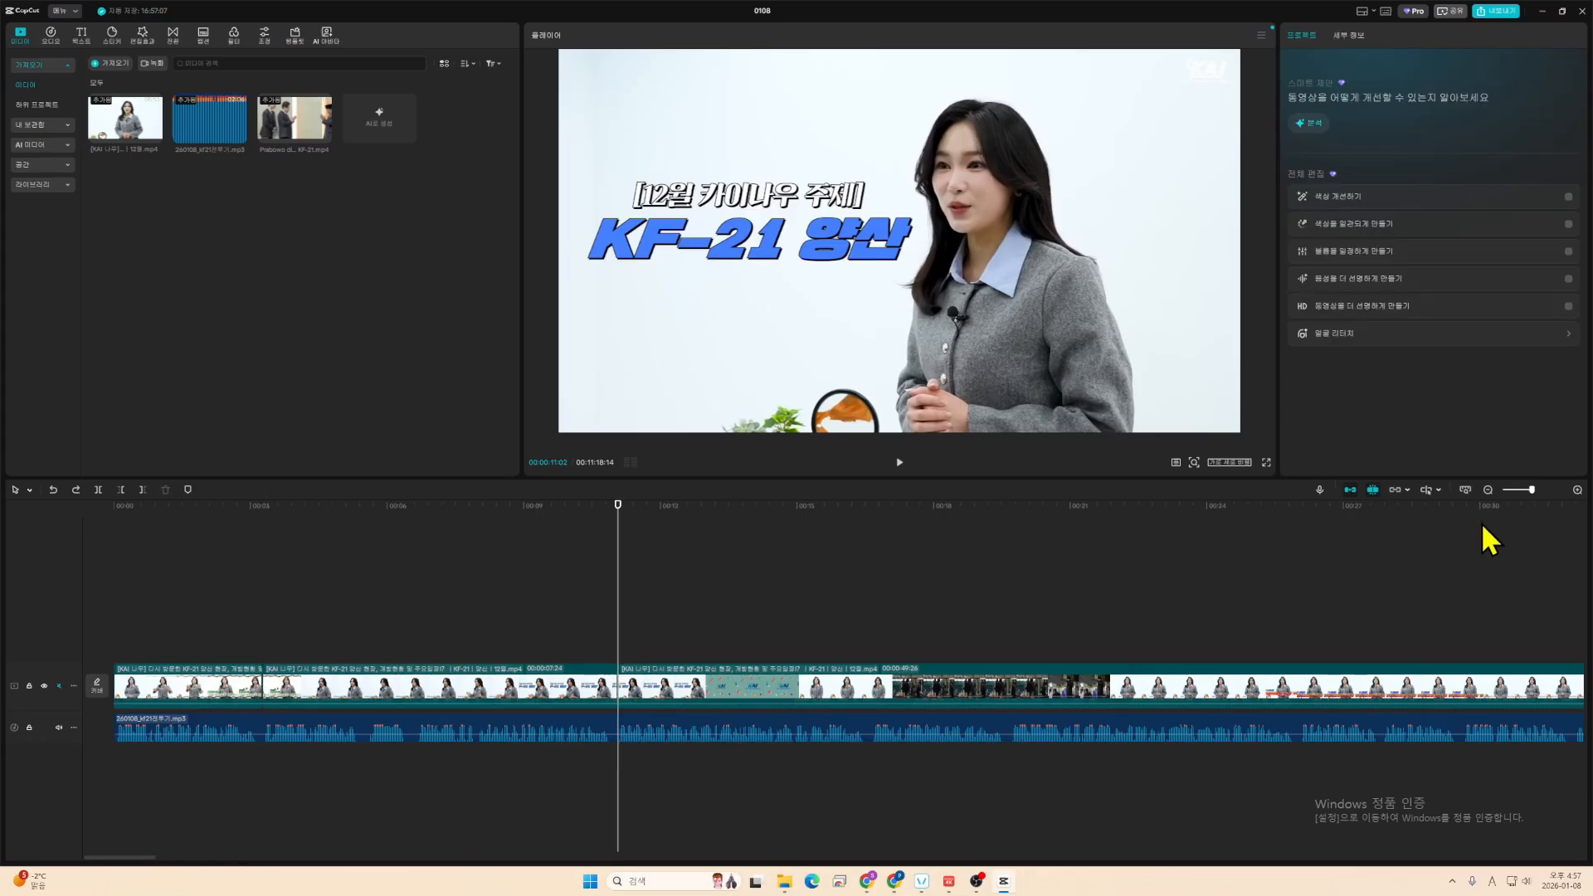
- Move the short KF-21 flight segment from about 1:00 on the timeline to the cut at about 3 seconds
left_click_drag(1521, 491, 1517, 489)
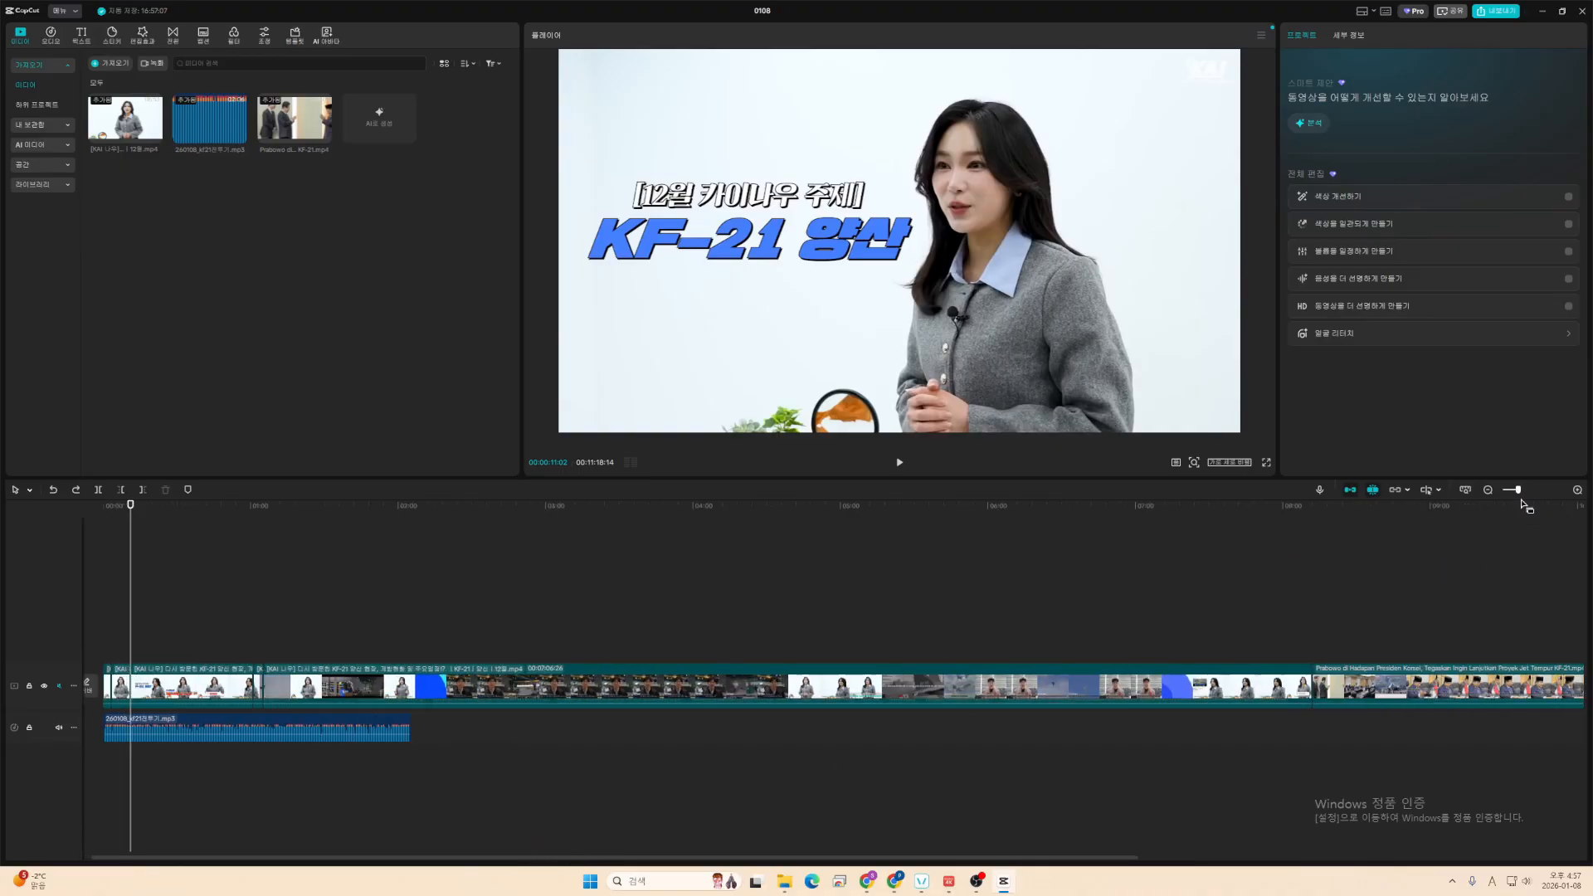
left_click(1529, 490)
left_click_drag(191, 858, 274, 854)
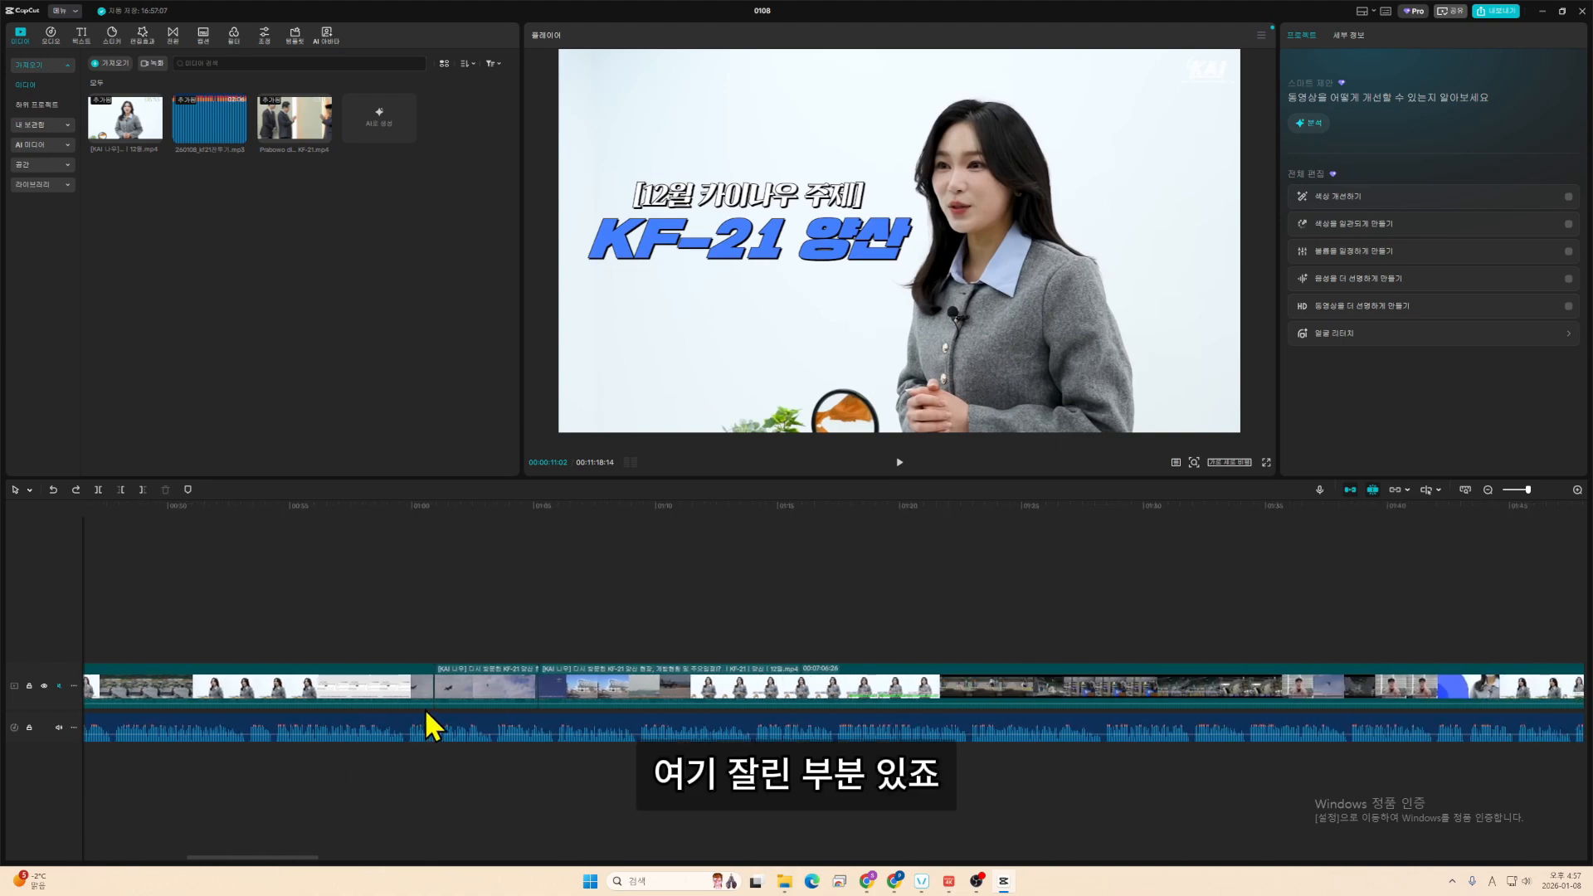
left_click(486, 695)
left_click_drag(491, 672, 253, 674)
- Play the inserted KF-21 flight segment to check how much of the second sentence it covers
left_click_drag(384, 515, 186, 551)
key("space")
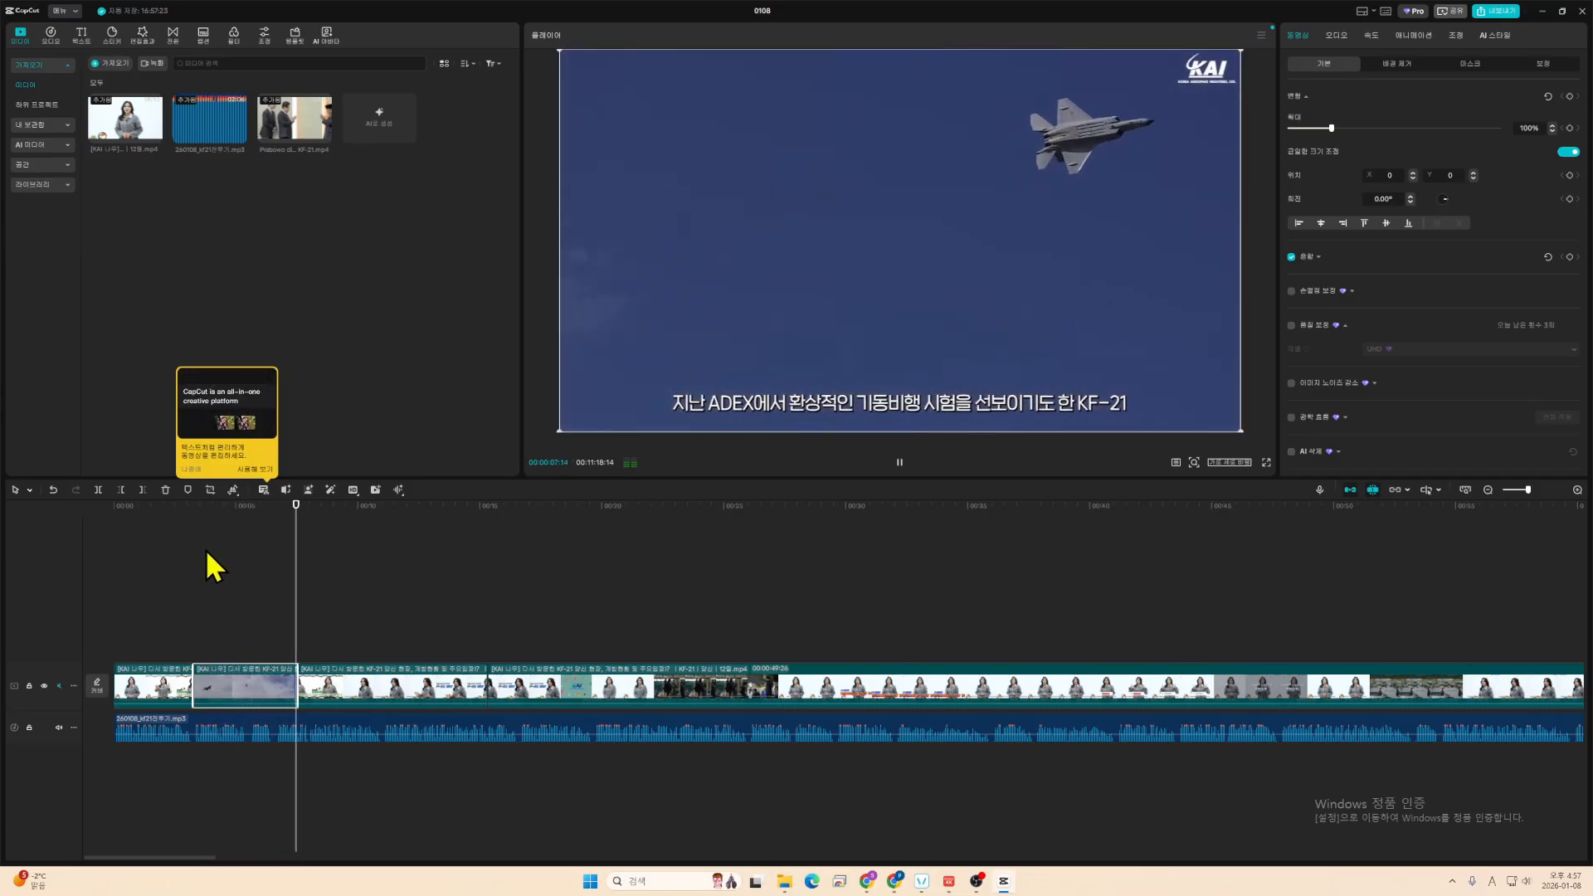
key("space")
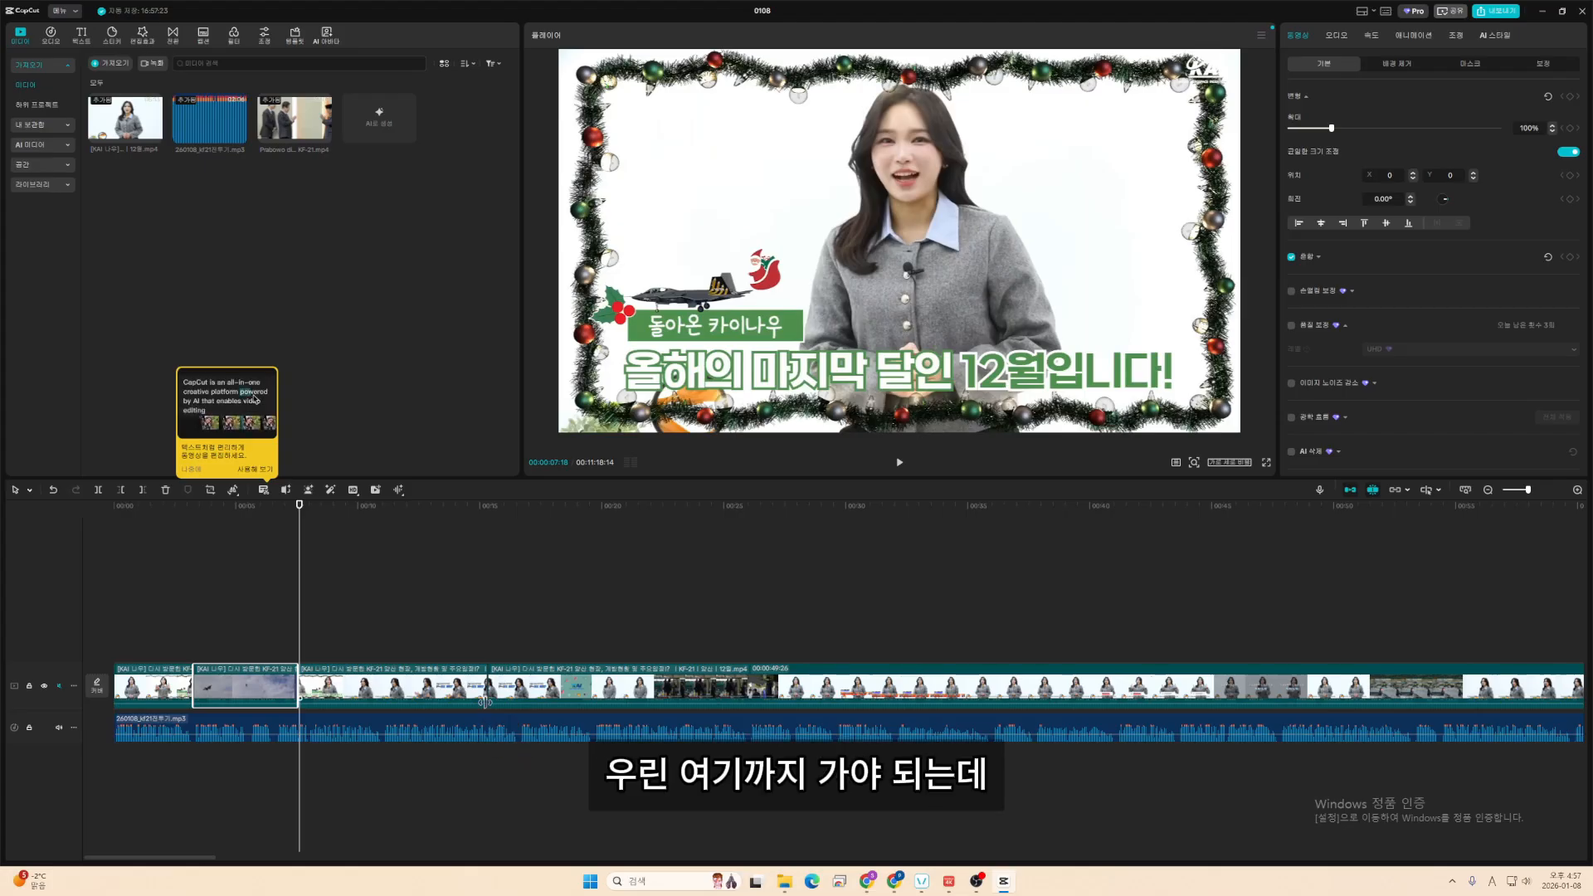
key("space")
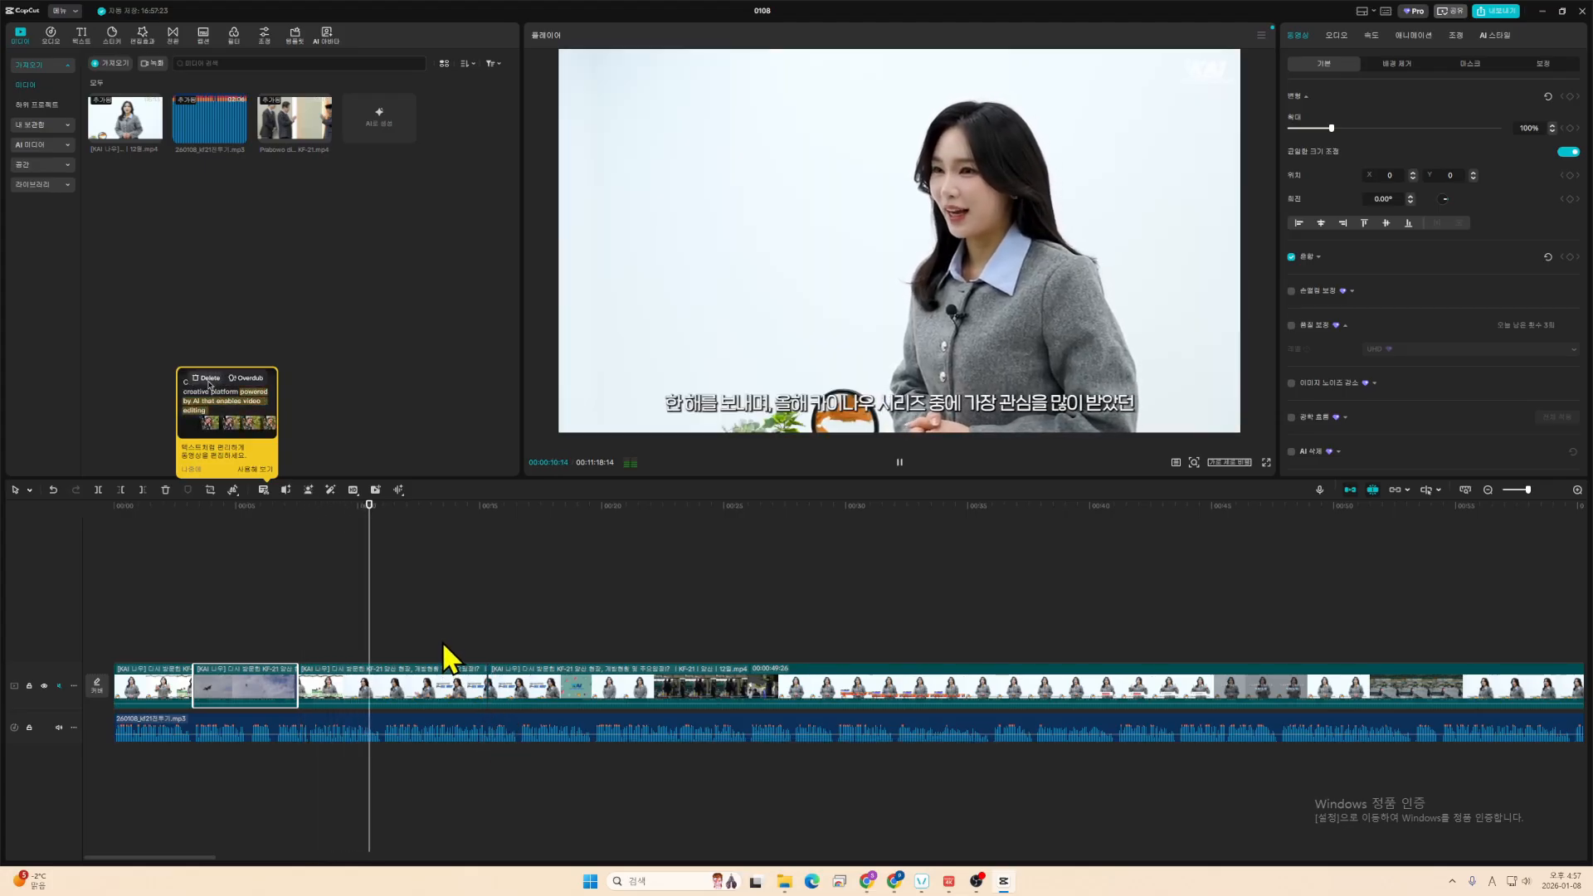
key("space")
- Scrub through the rest of the timeline videos looking for another fighter-jet flight scene
left_click_drag(384, 517, 1188, 628)
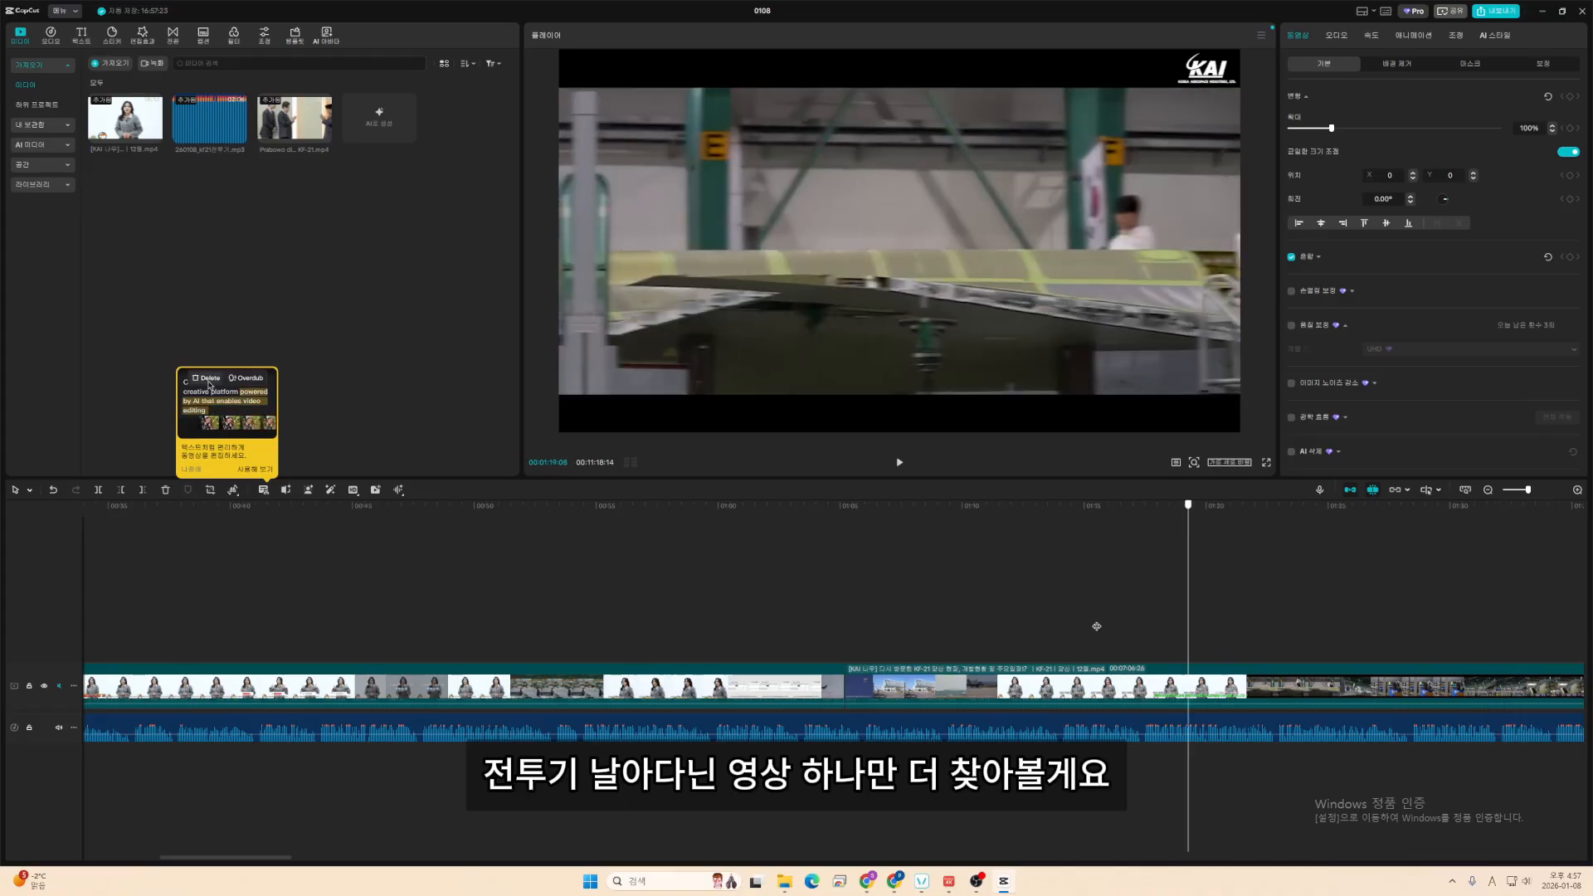
left_click_drag(1456, 626, 1547, 597)
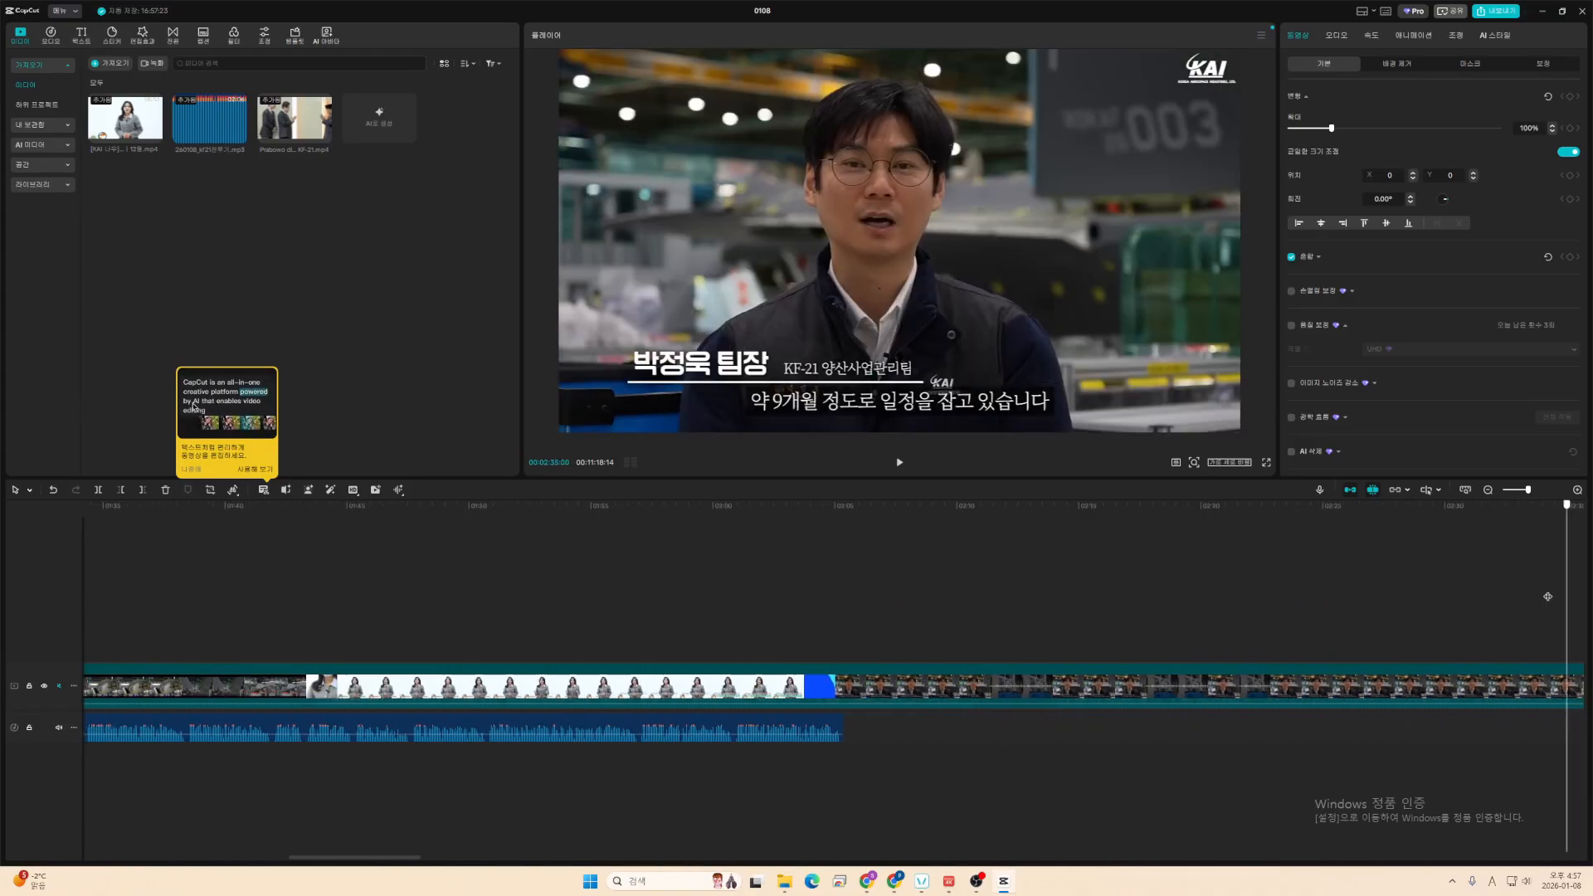
left_click_drag(1528, 490, 1514, 491)
left_click(719, 562)
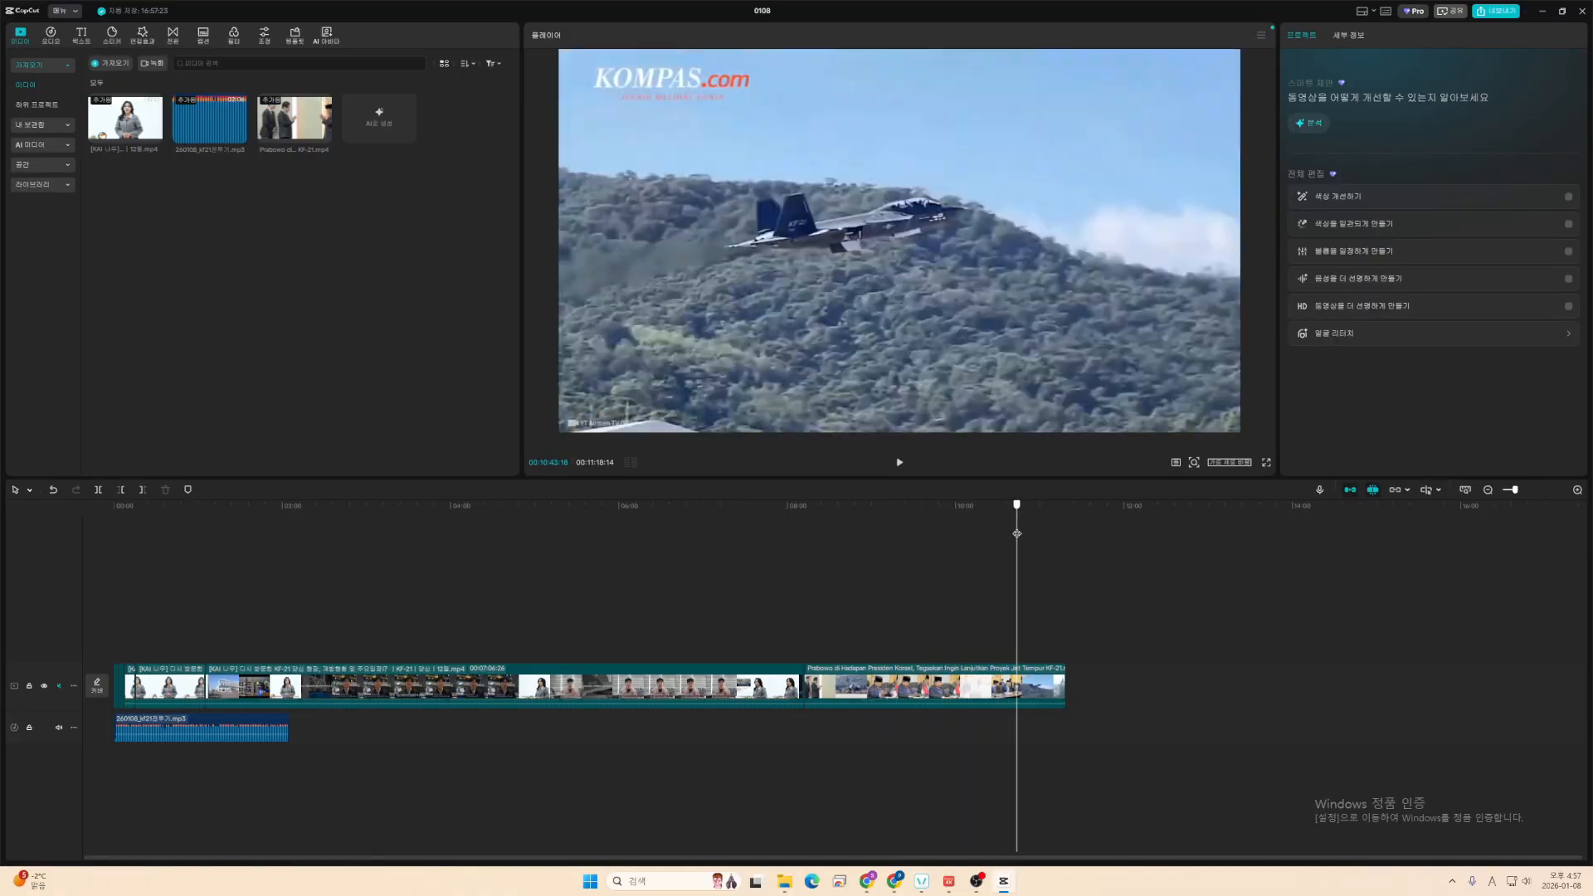
left_click_drag(1008, 534, 998, 532)
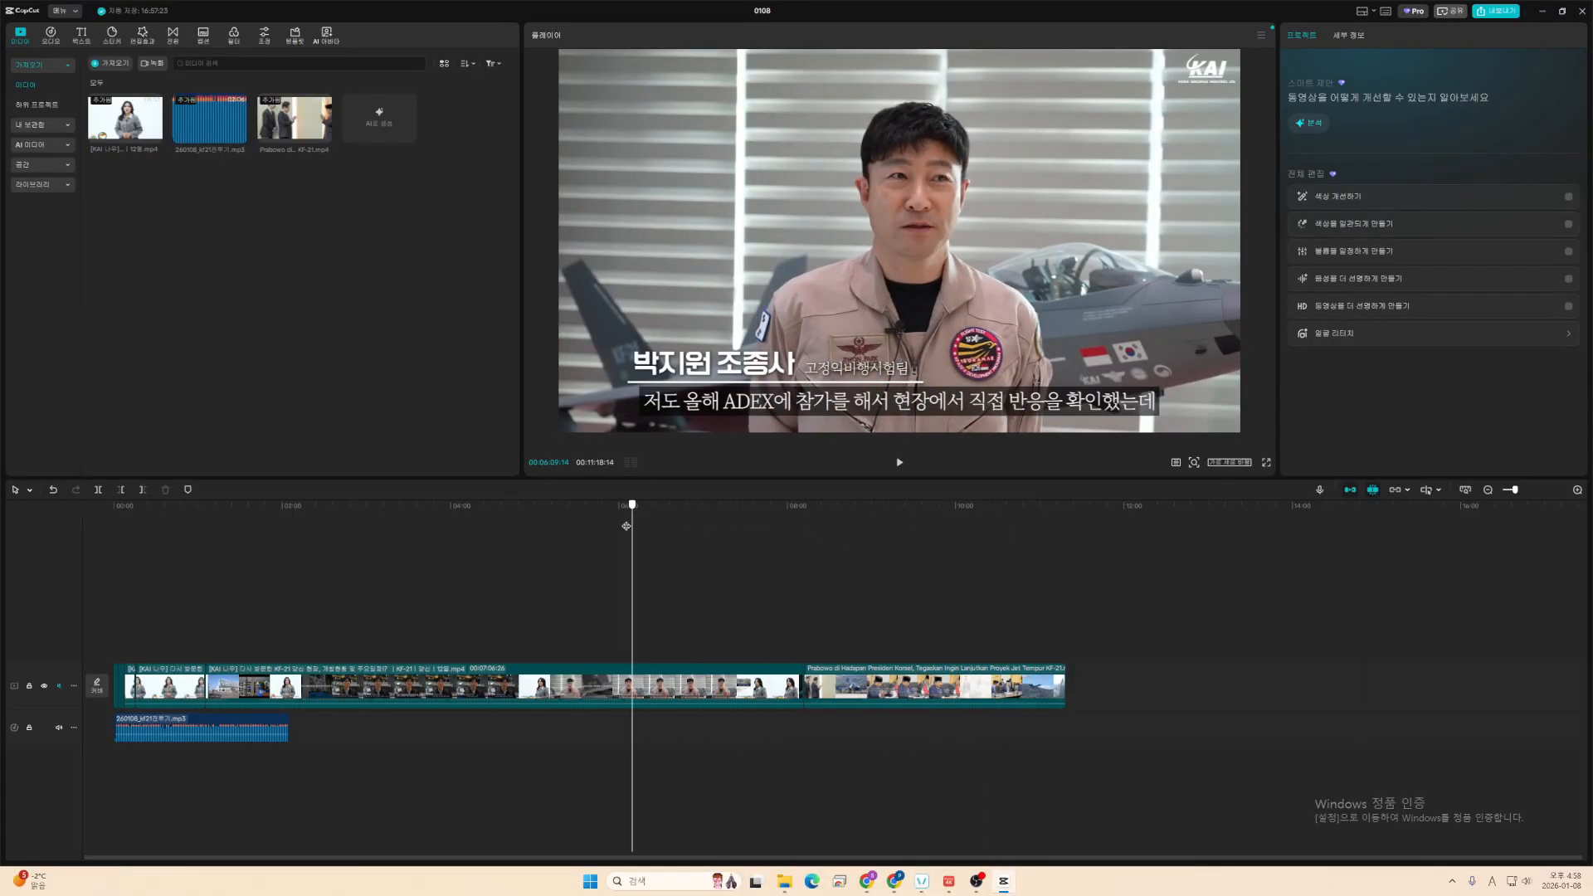
left_click_drag(552, 524, 407, 533)
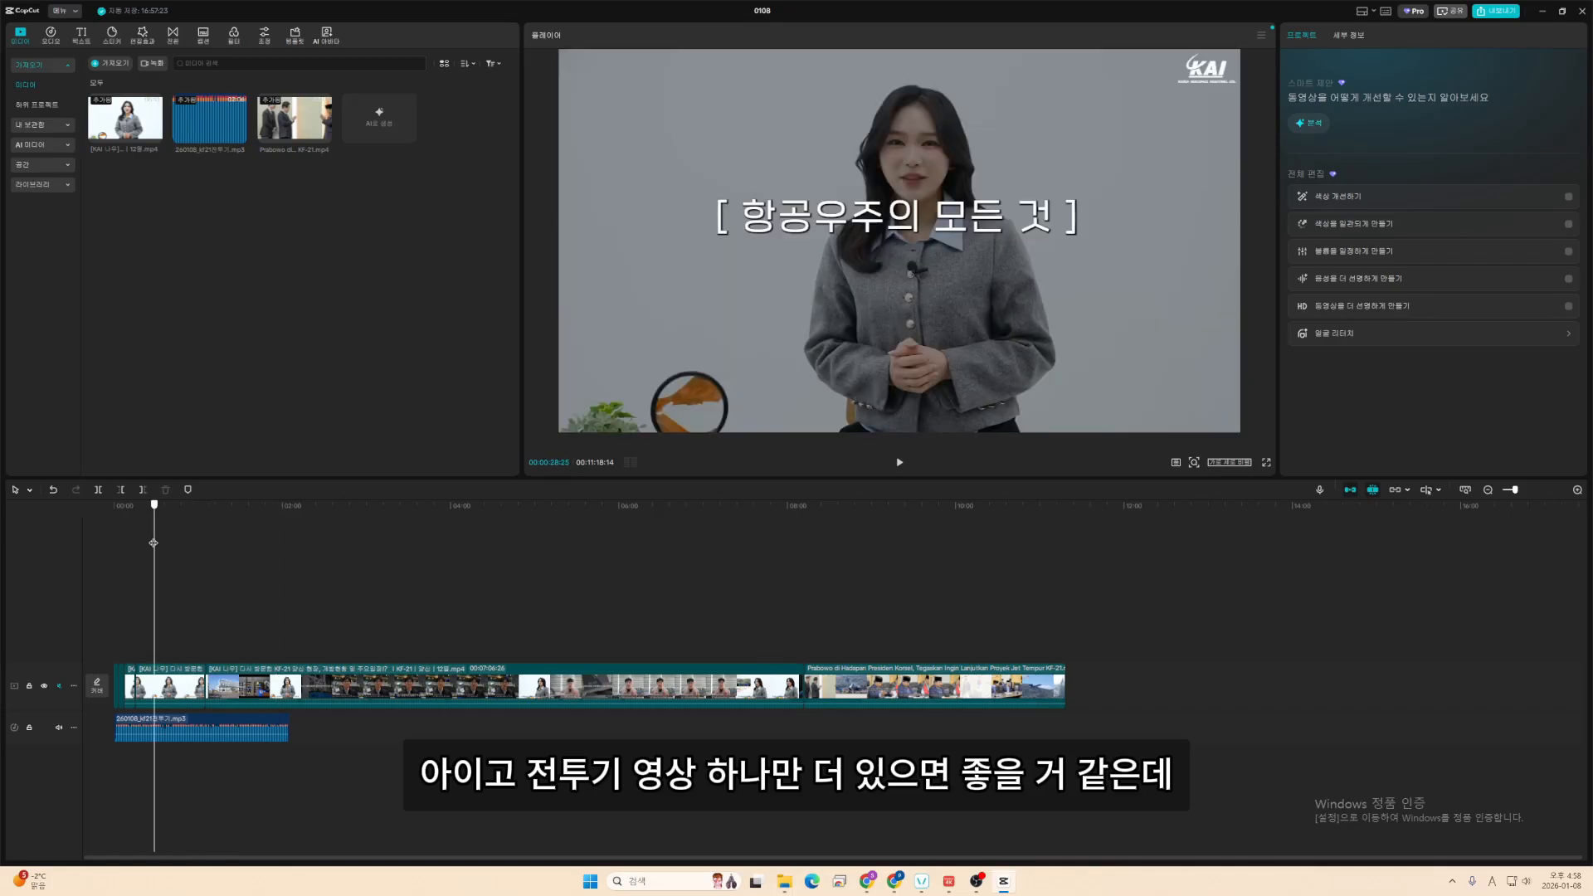
left_click_drag(317, 530, 361, 524)
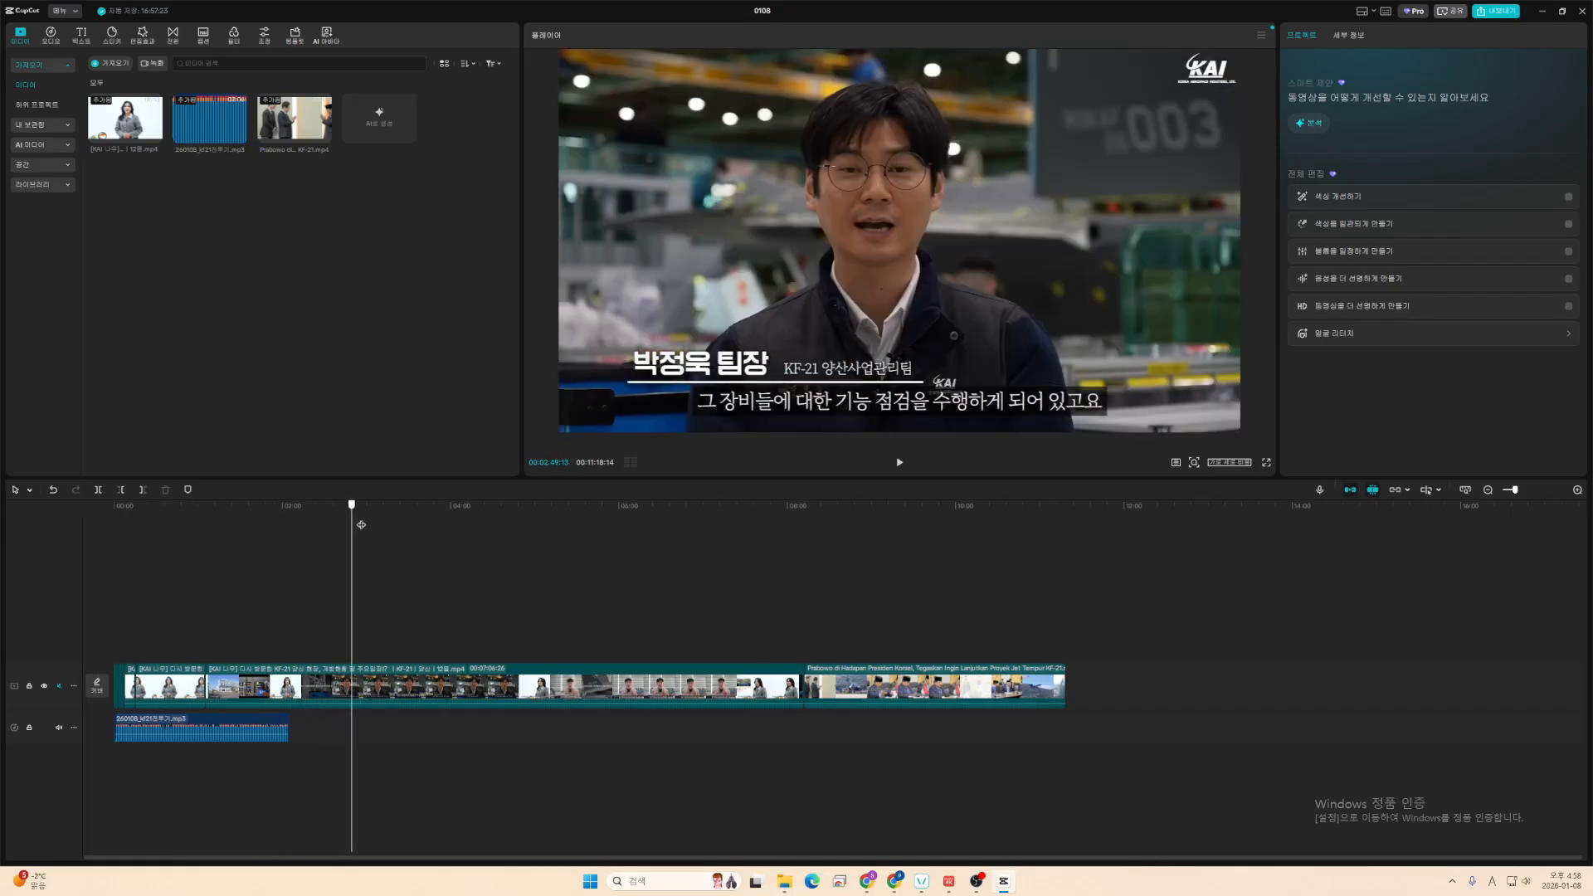
left_click_drag(249, 522, 635, 610)
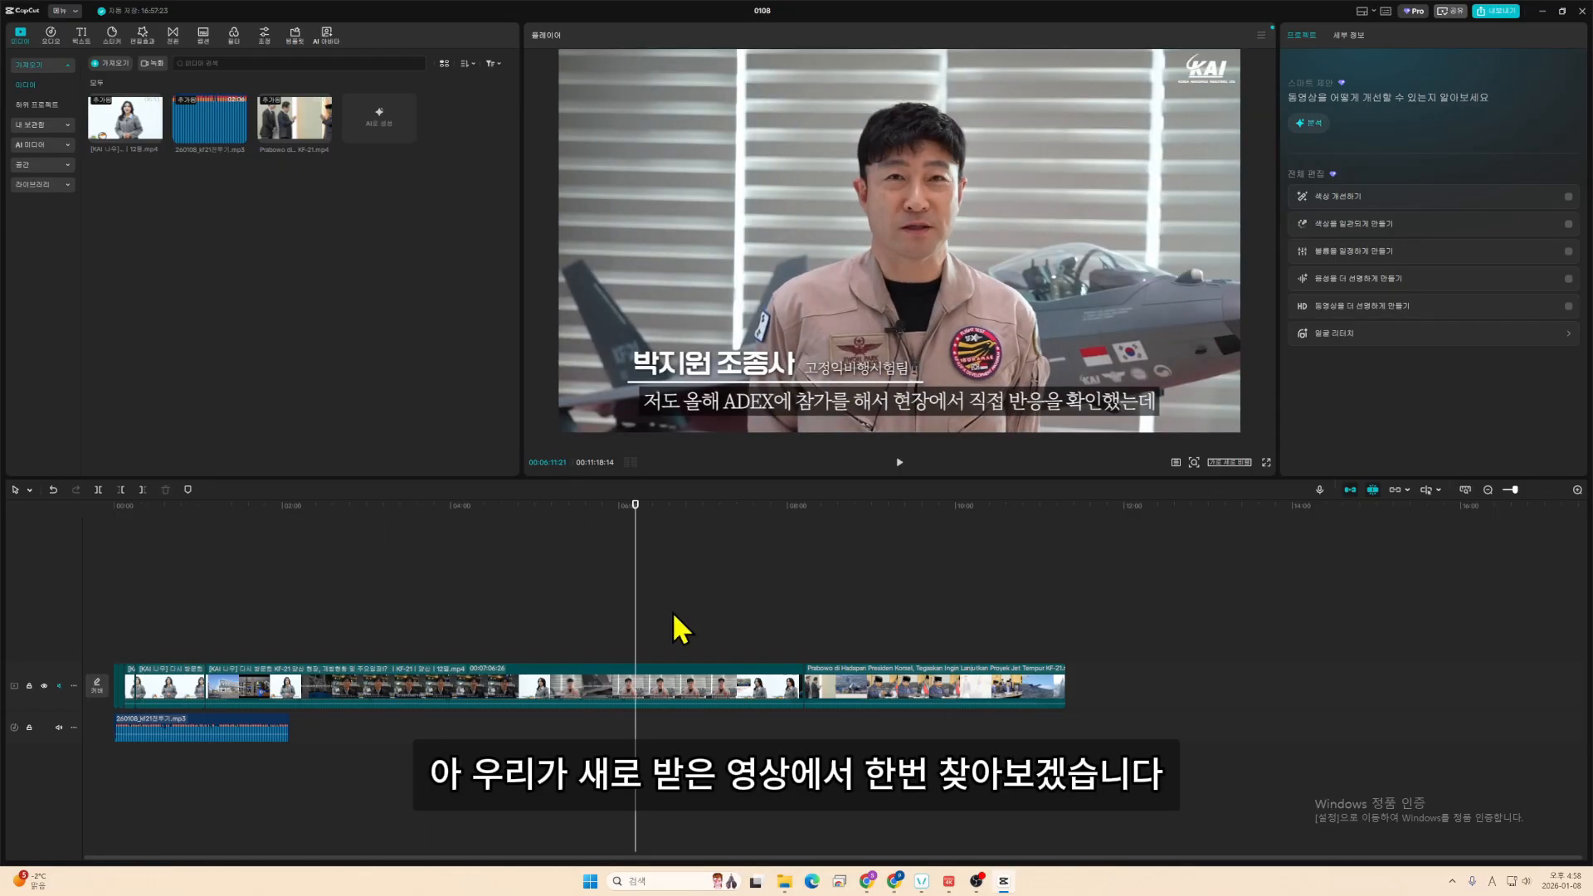
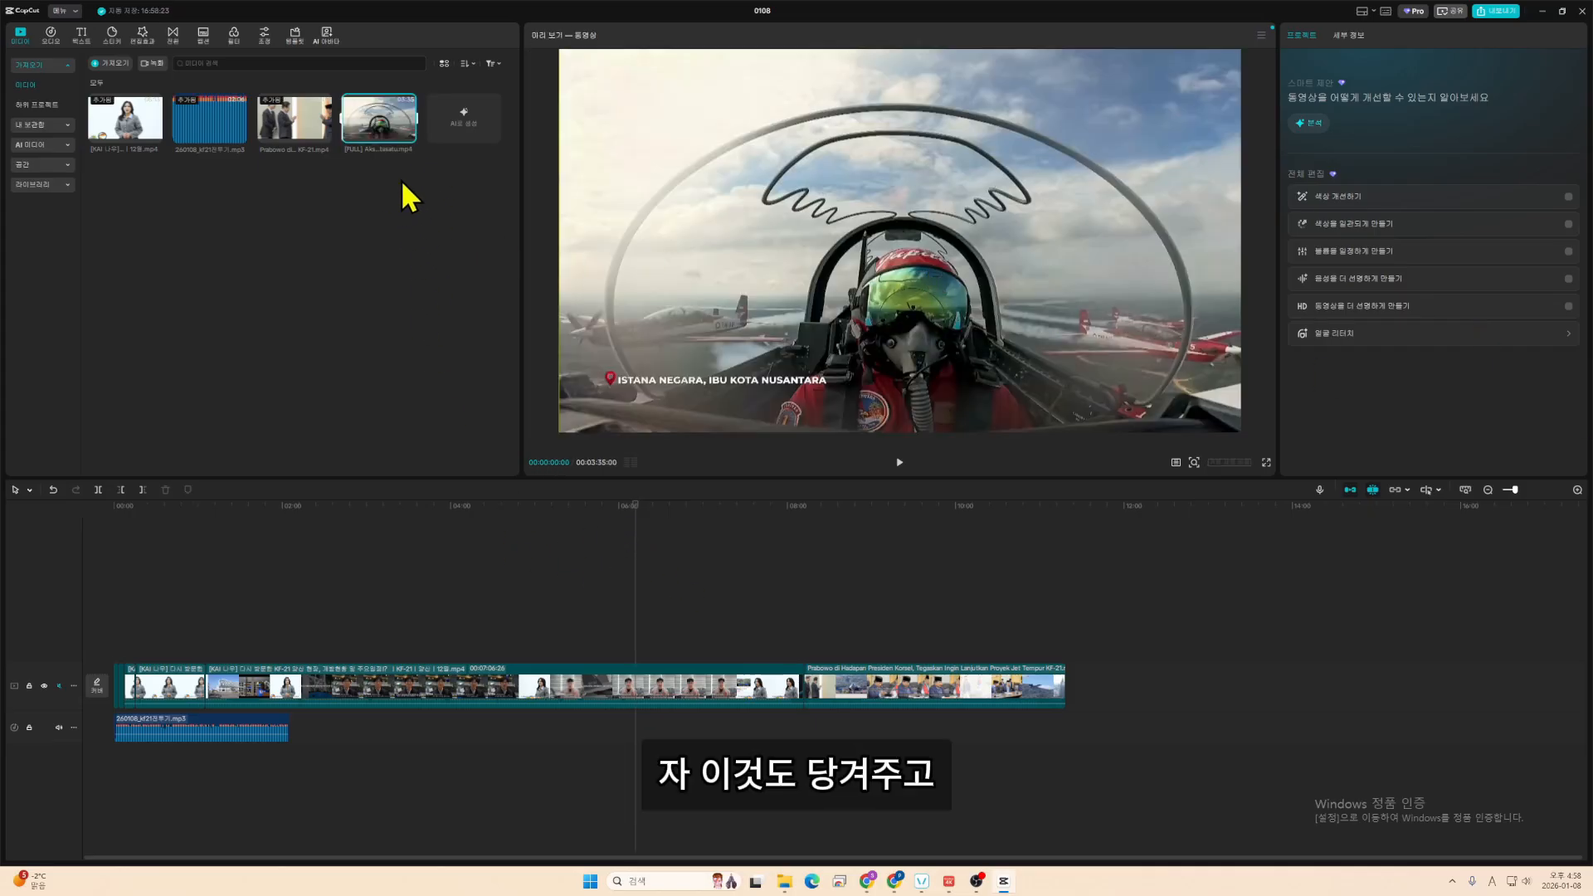
- Append the Jupiter aerobatic team video to the end of the main track and find its formation-flight scene around 11:58
left_click_drag(378, 119, 1102, 674)
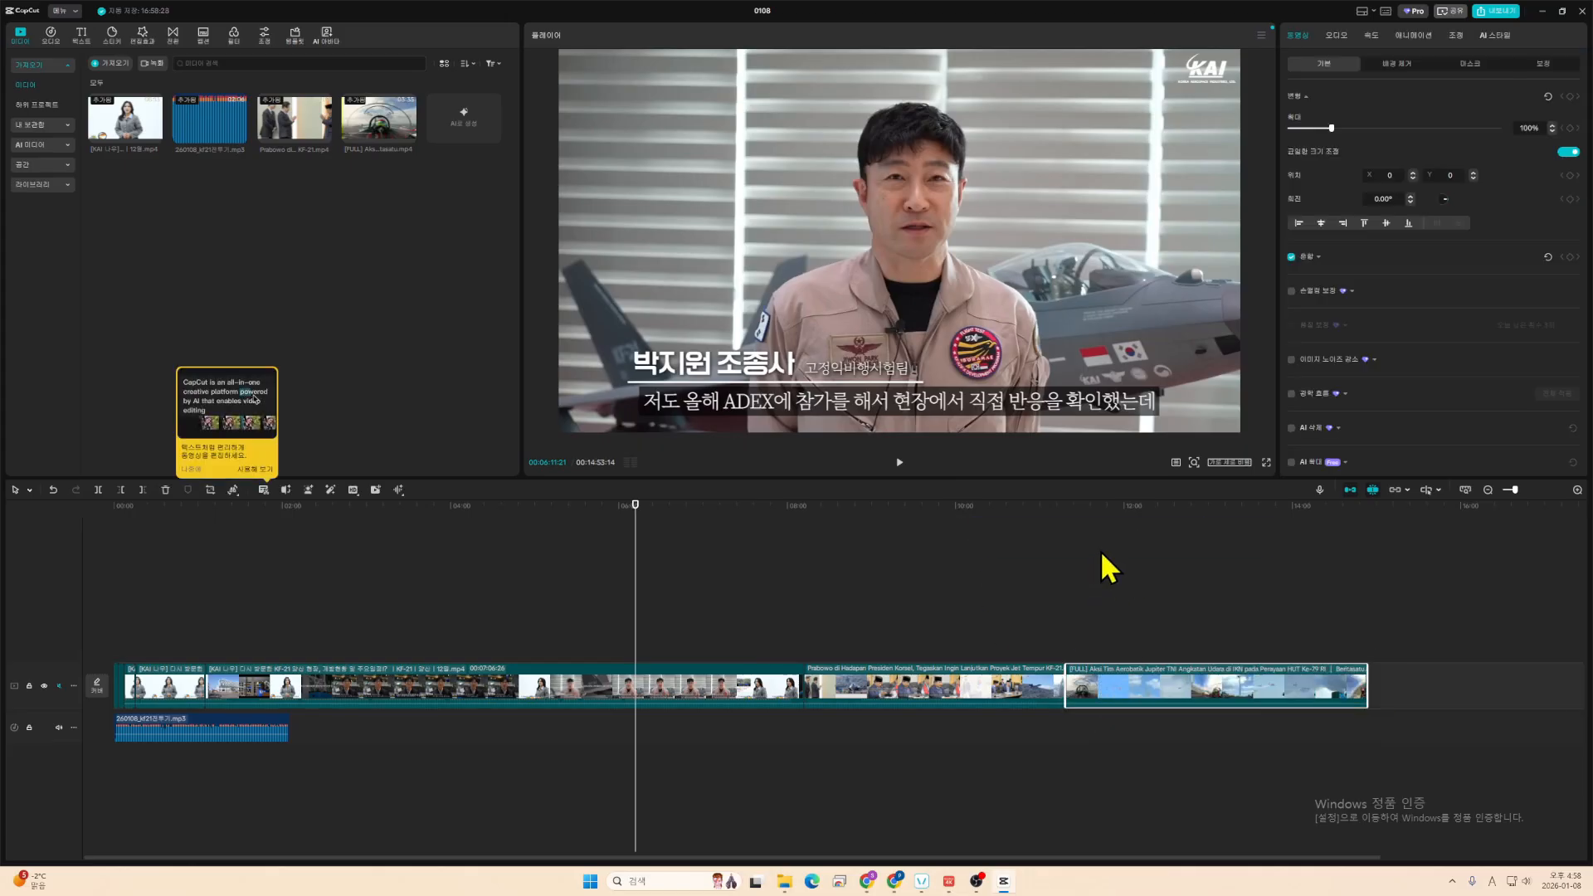
mouse_move(1120, 526)
left_mouse_down()
mouse_move(1173, 527)
mouse_move(1120, 540)
left_mouse_up()
key("space")
key("space")
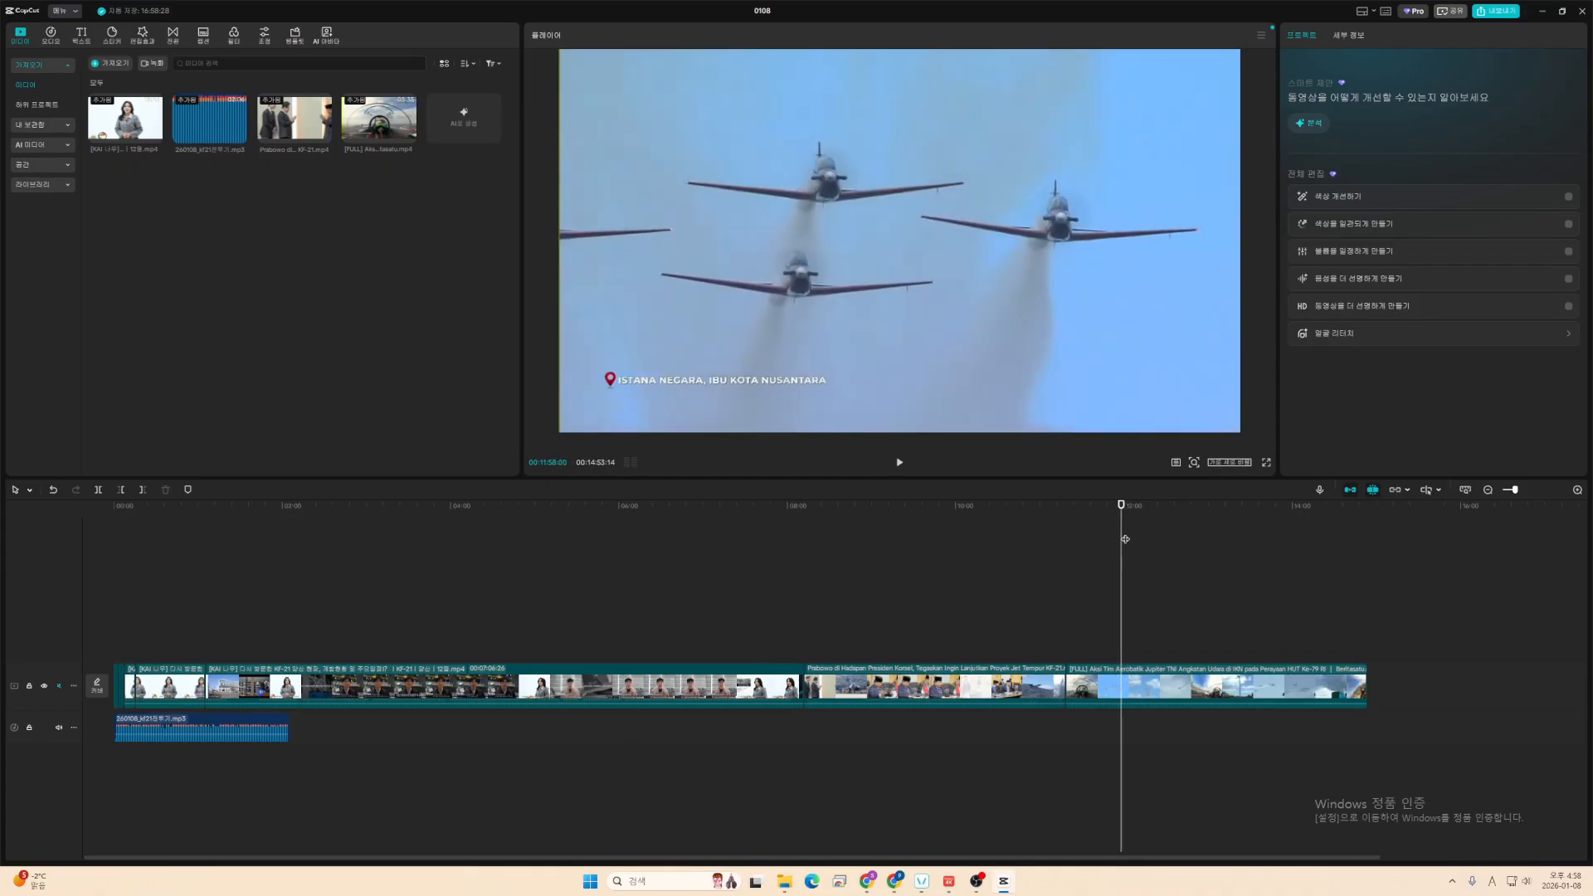
- Split the aerobatic video at about 11:58 and again at 00:12:10:02 to isolate the formation-flight segment
key("ctrl+b")
key("space")
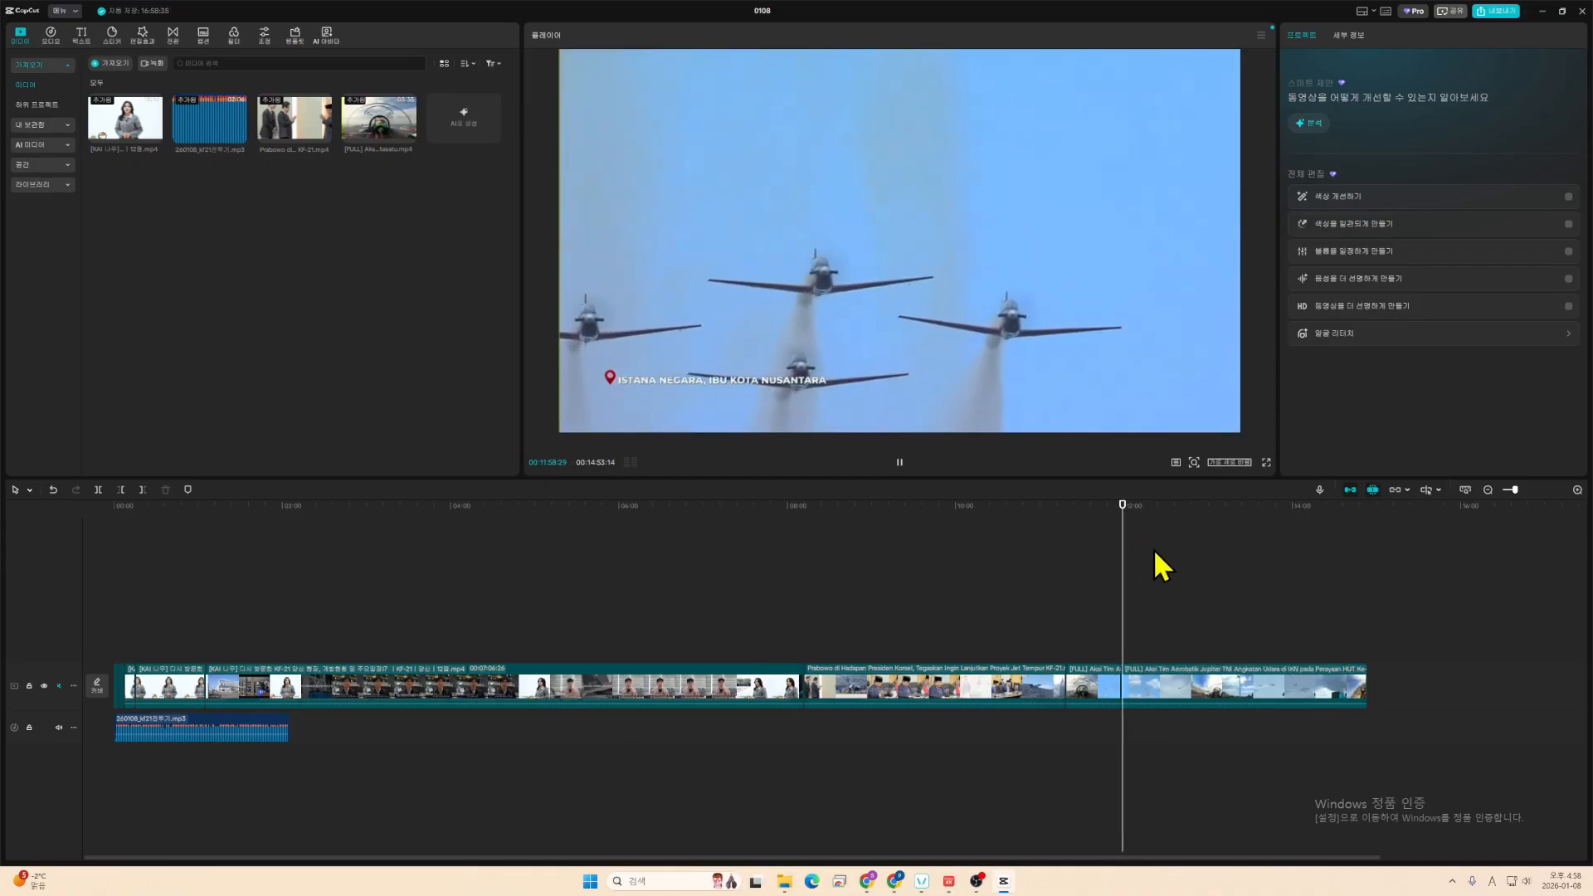
key("space")
left_click_drag(1122, 507, 1138, 516)
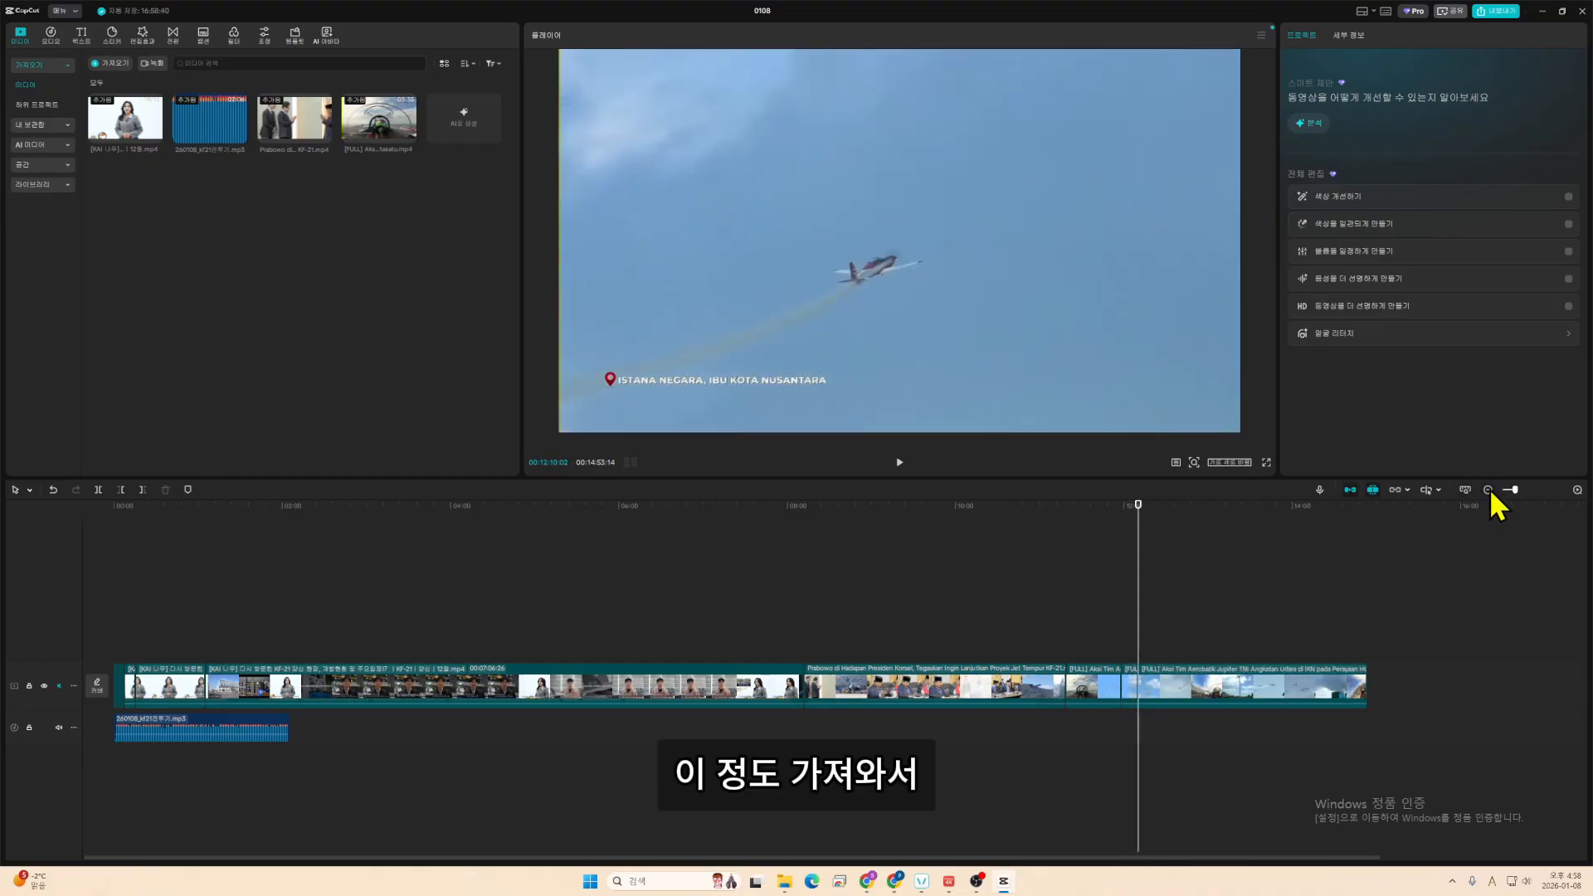
- Move the isolated 12-second formation-flight segment onto a new track above the main video, near the beginning of the timeline
left_click_drag(1509, 491, 1512, 490)
left_click_drag(823, 686, 217, 639)
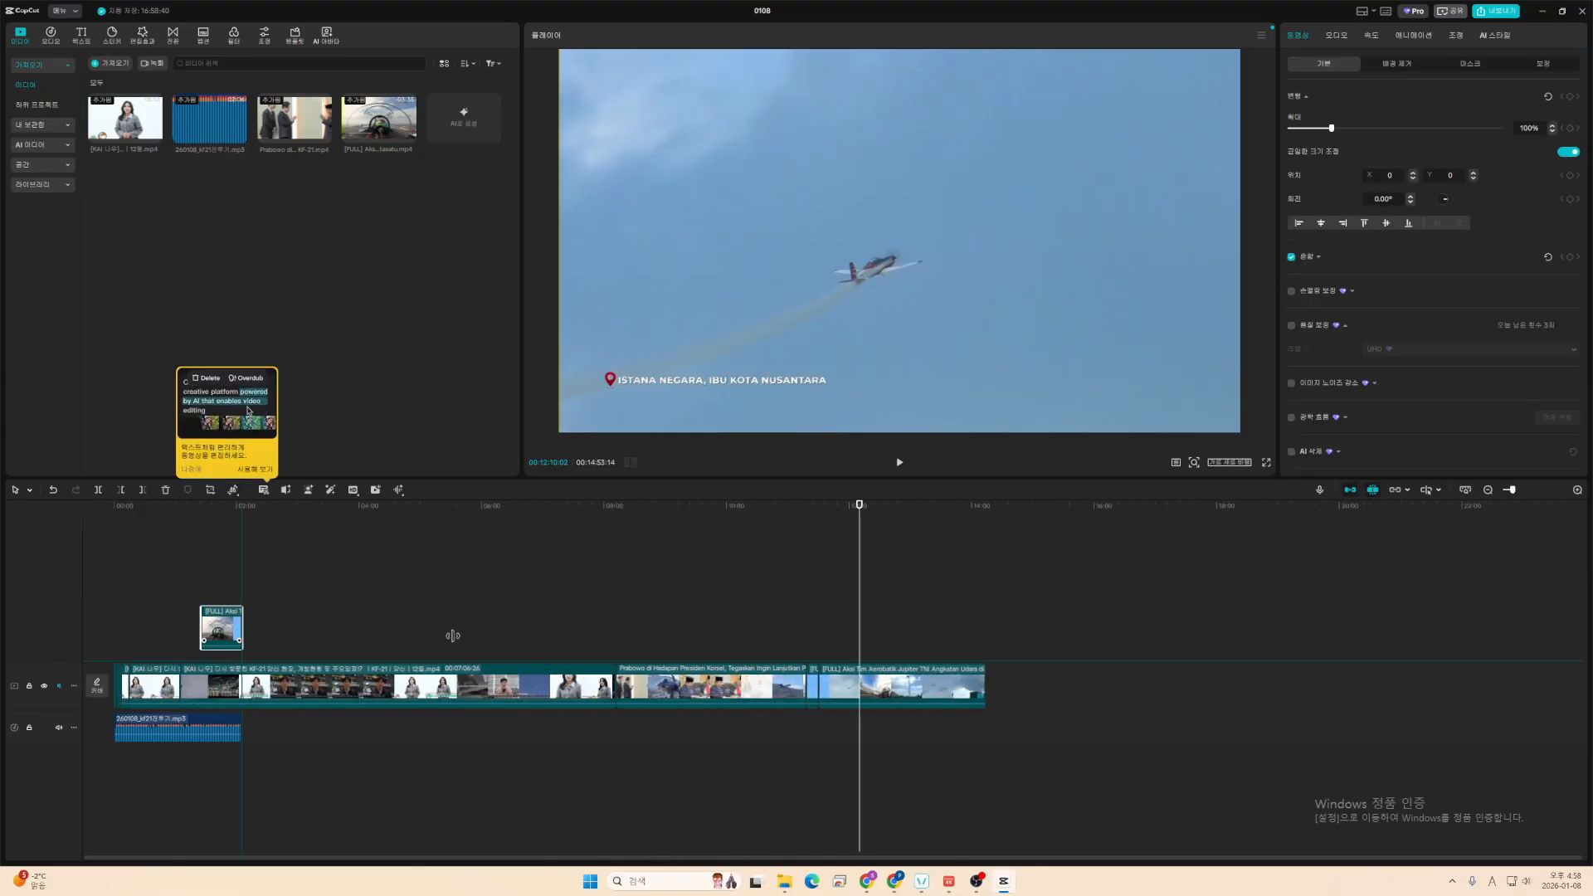
left_click_drag(453, 635, 850, 687)
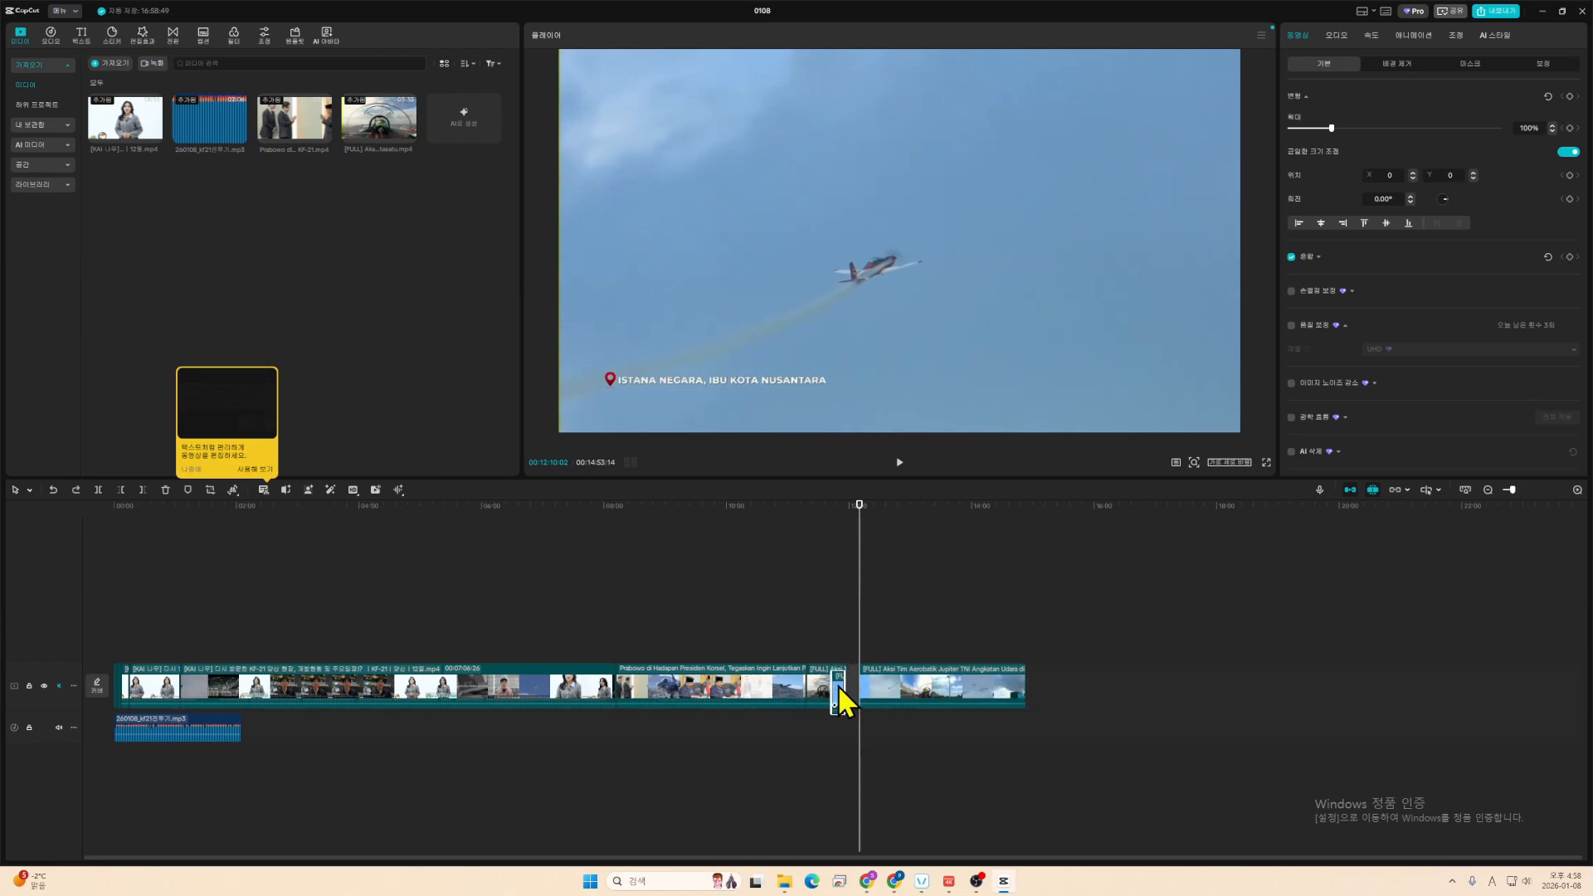
left_click_drag(842, 701, 141, 638)
left_click(1521, 490)
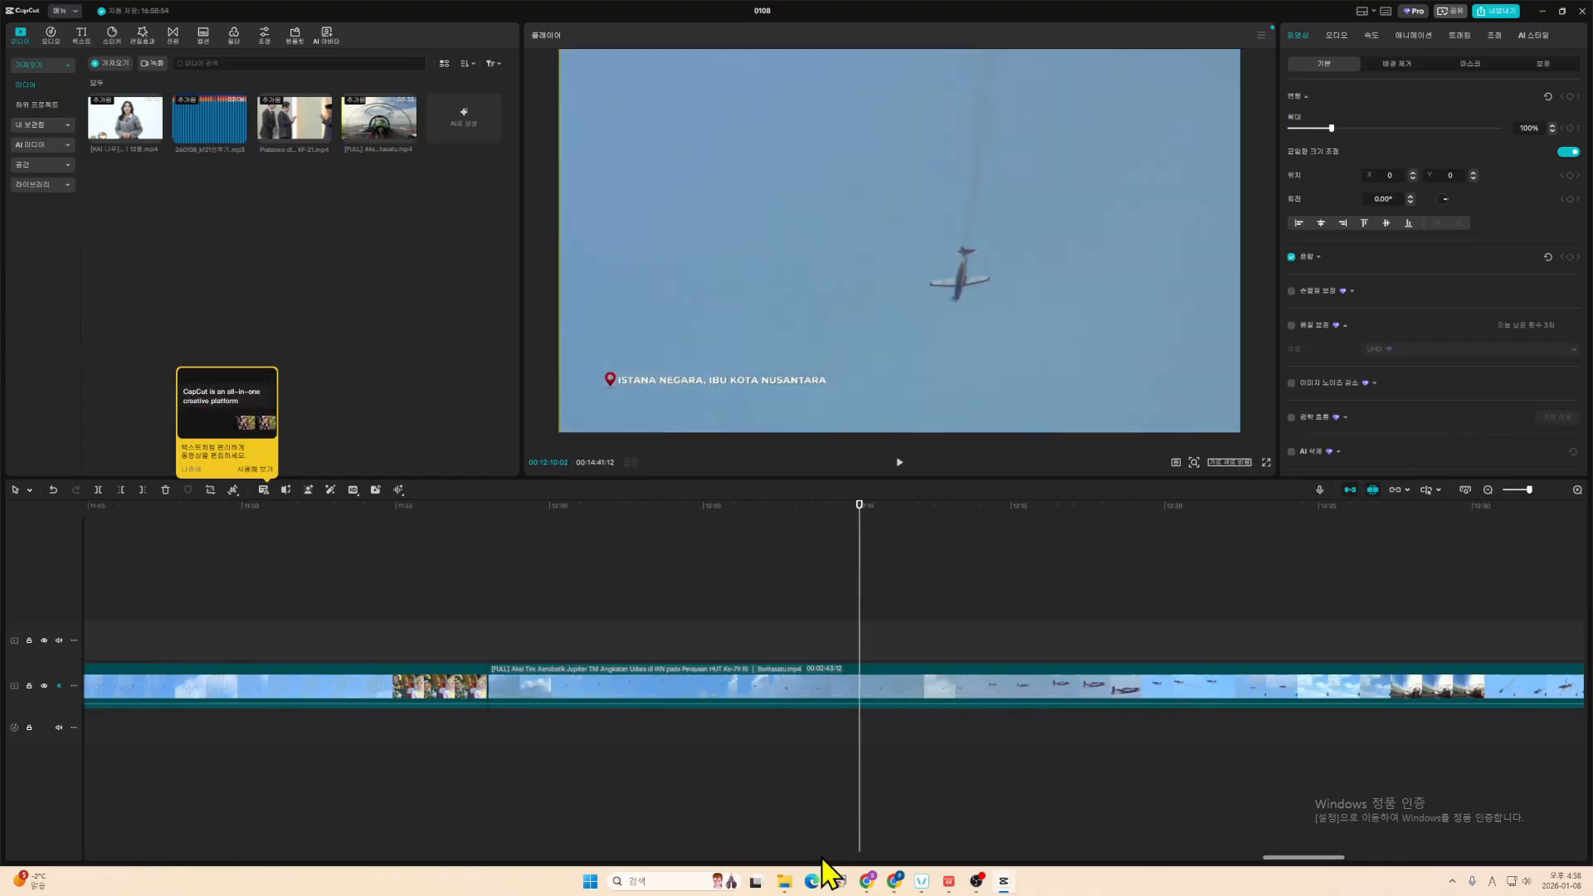
left_click_drag(822, 857, 114, 813)
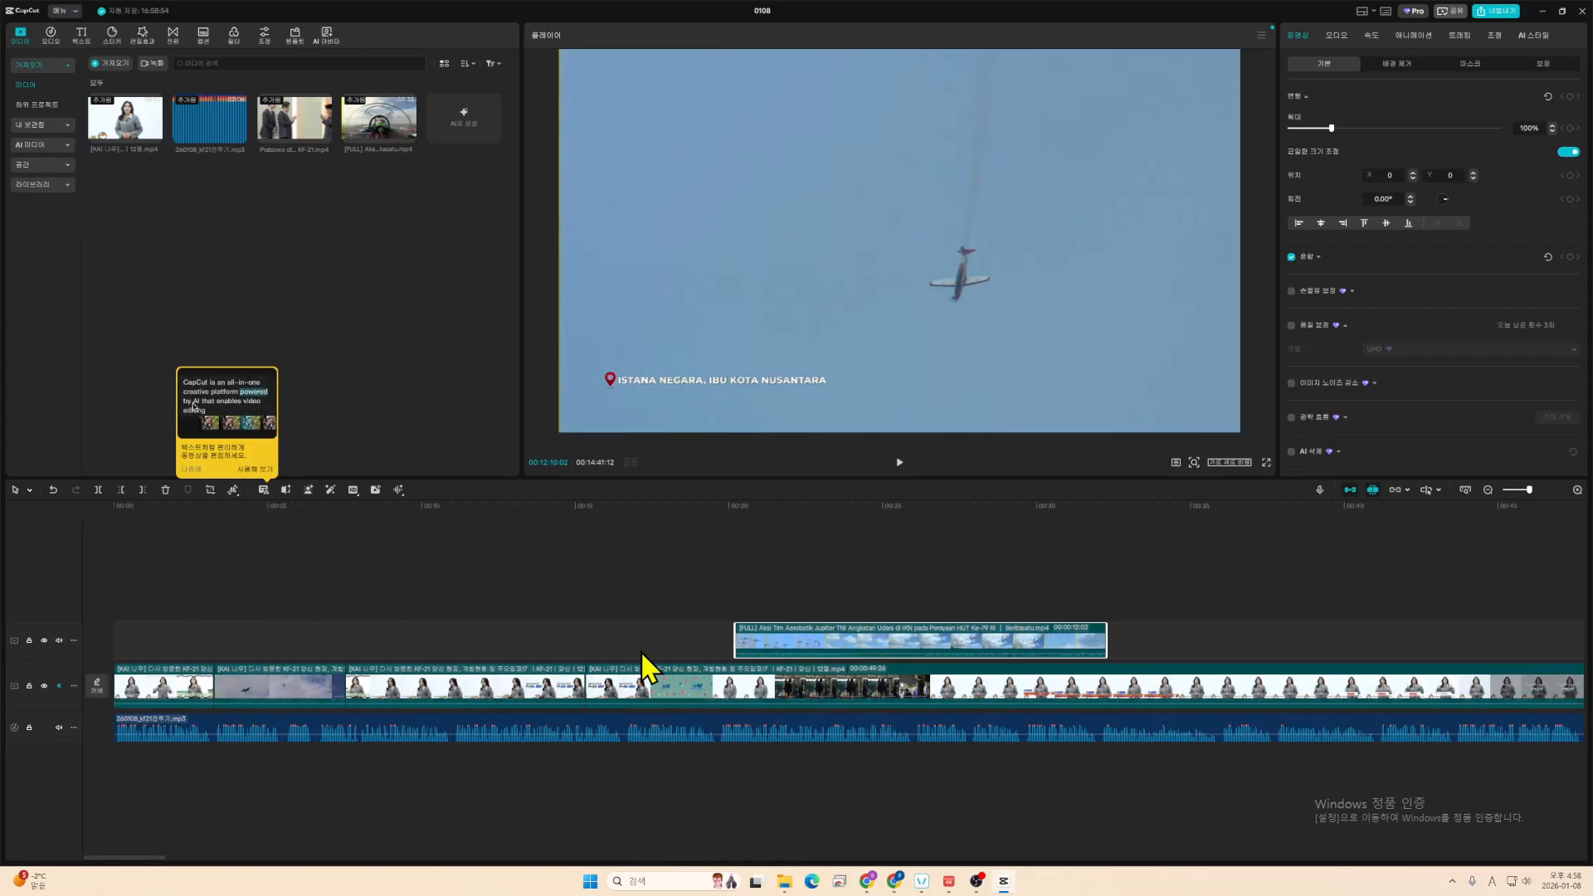
- Start the formation-flight segment right after the KF-21 flight clip, split it at about 11 seconds and insert its first part into the main track
left_click_drag(847, 648, 473, 663)
left_click_drag(387, 524, 457, 540)
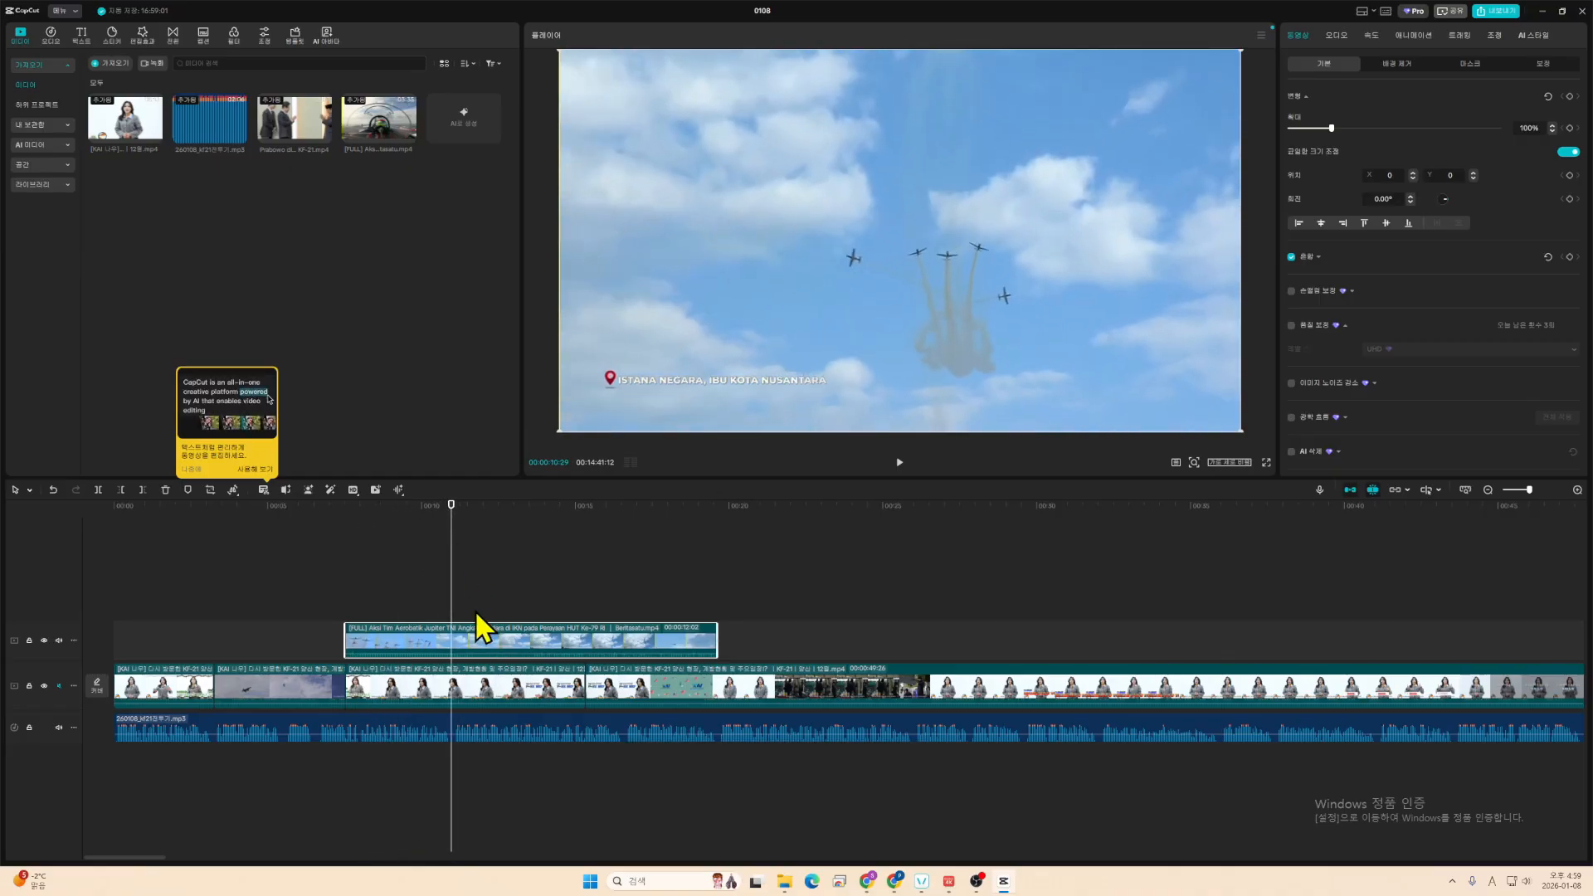
left_click_drag(406, 644, 407, 687)
- Play back the KF-21 and formation-flight clips, and delete the leftover formation-flight piece from the upper track
left_click(216, 582)
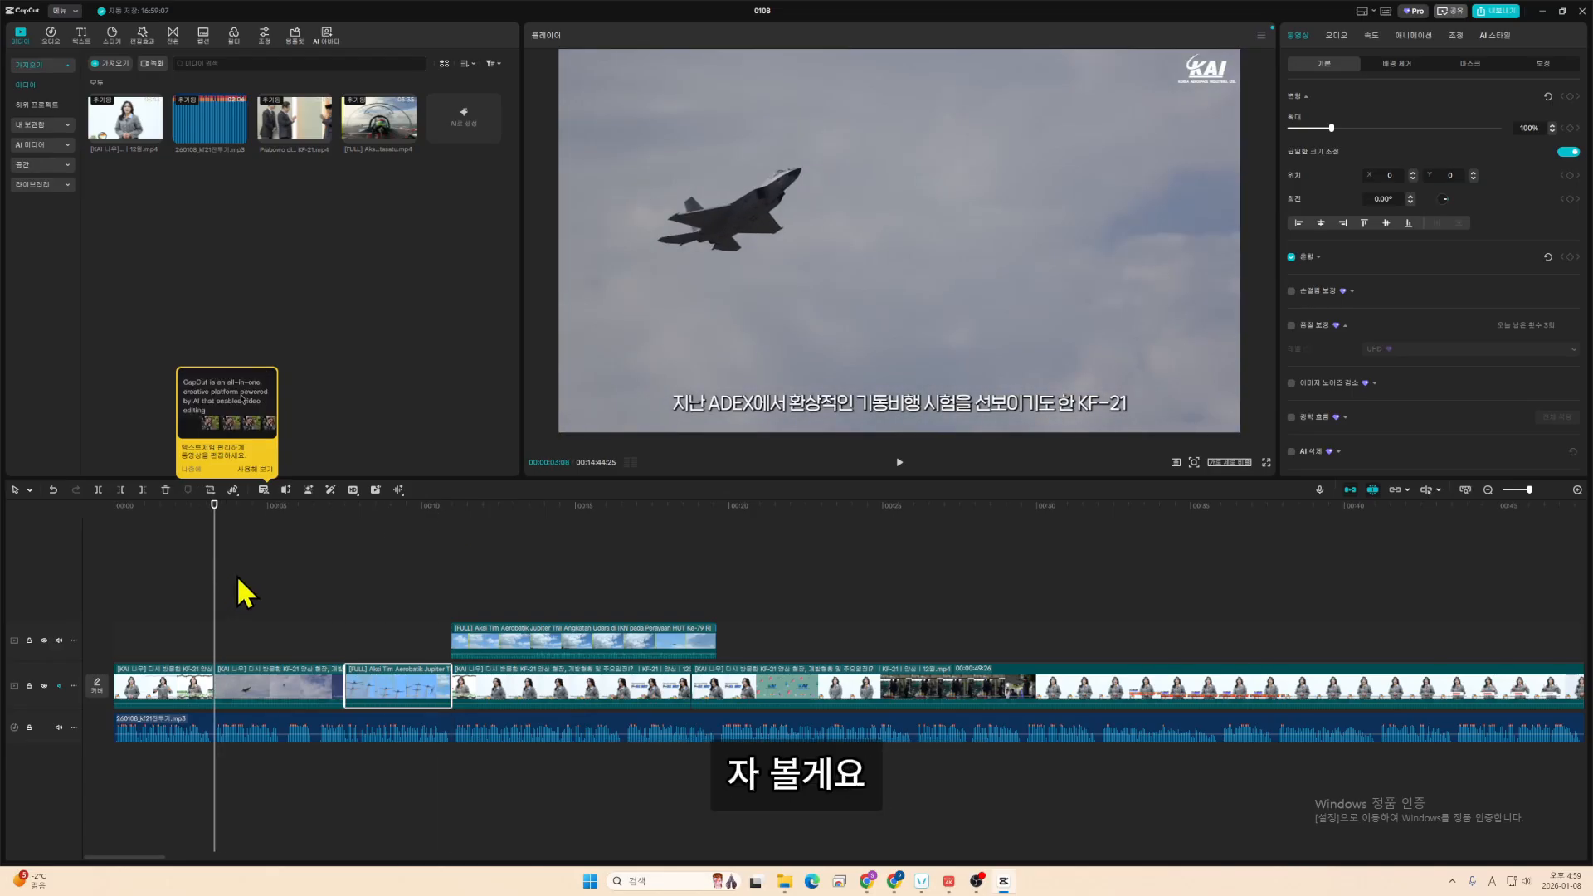
key("space")
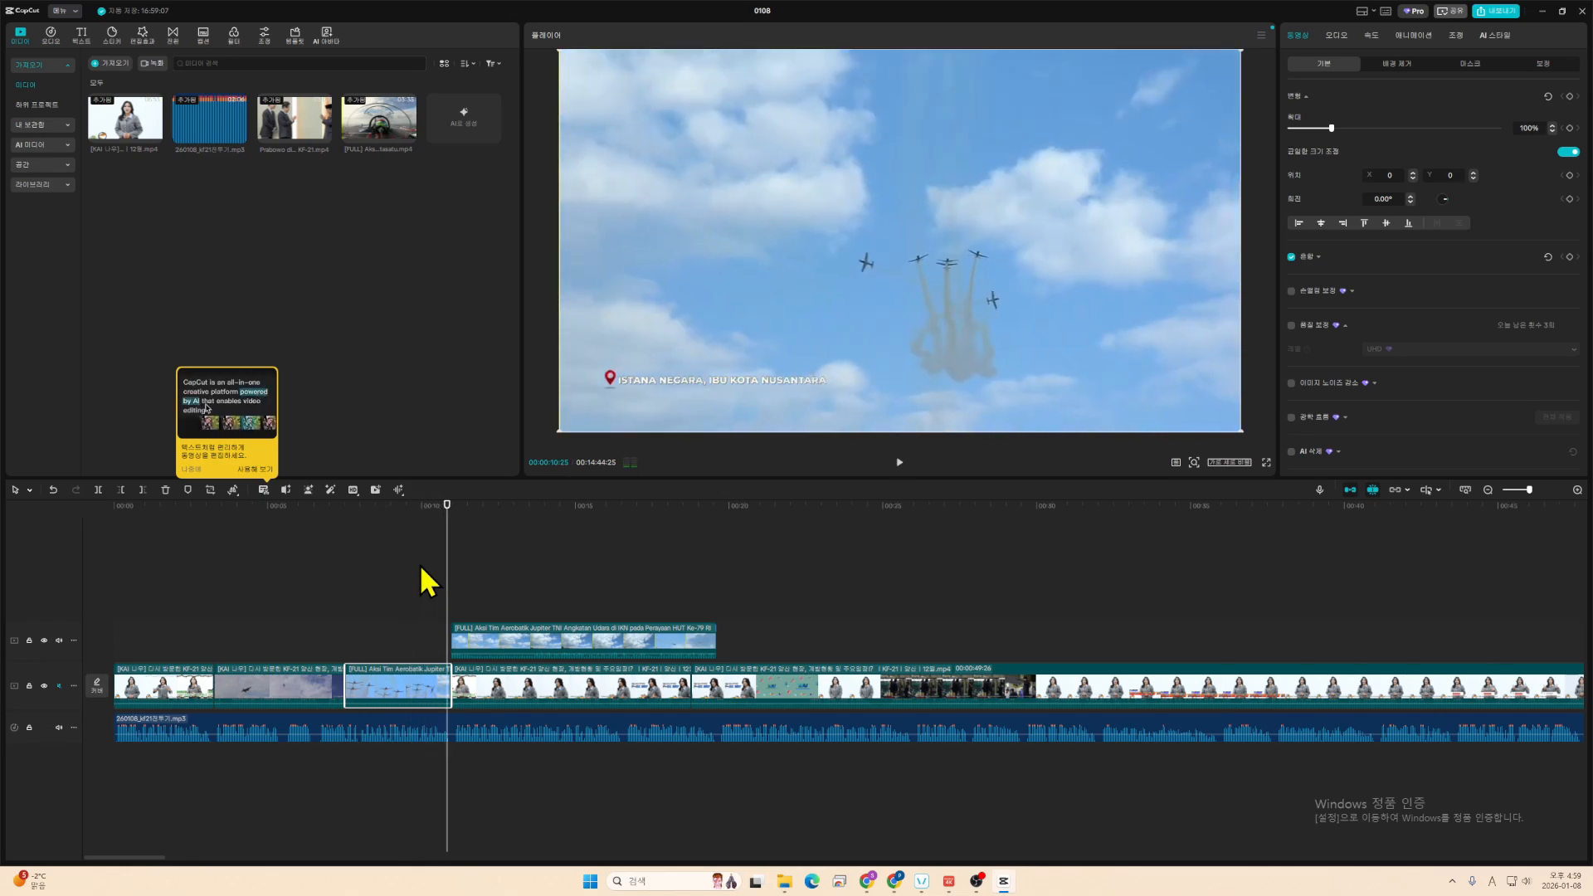
key("space")
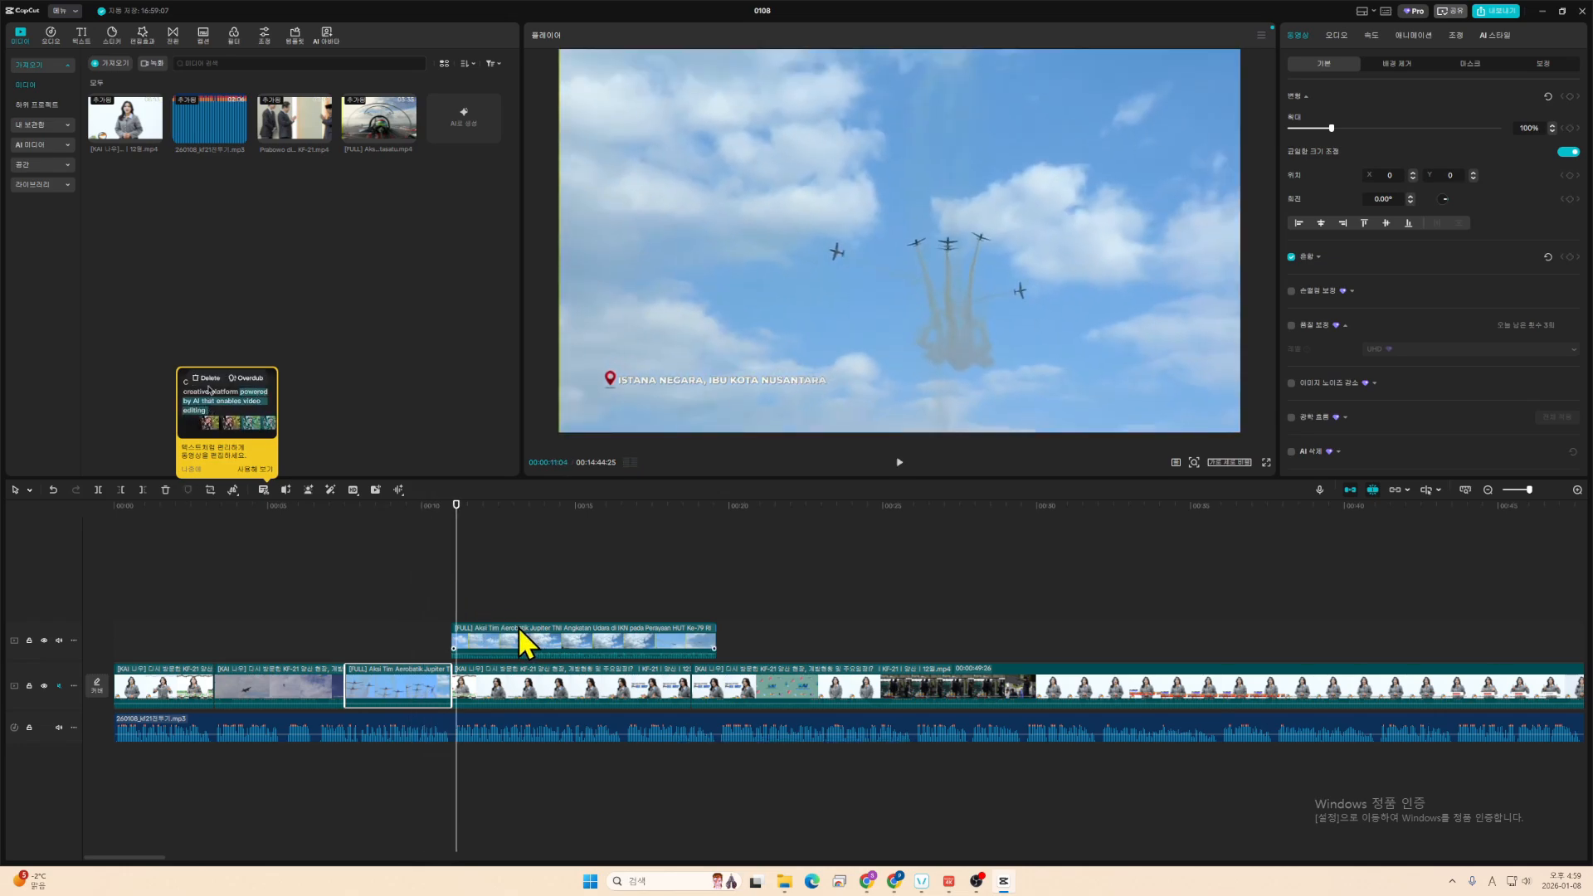
key("Delete")
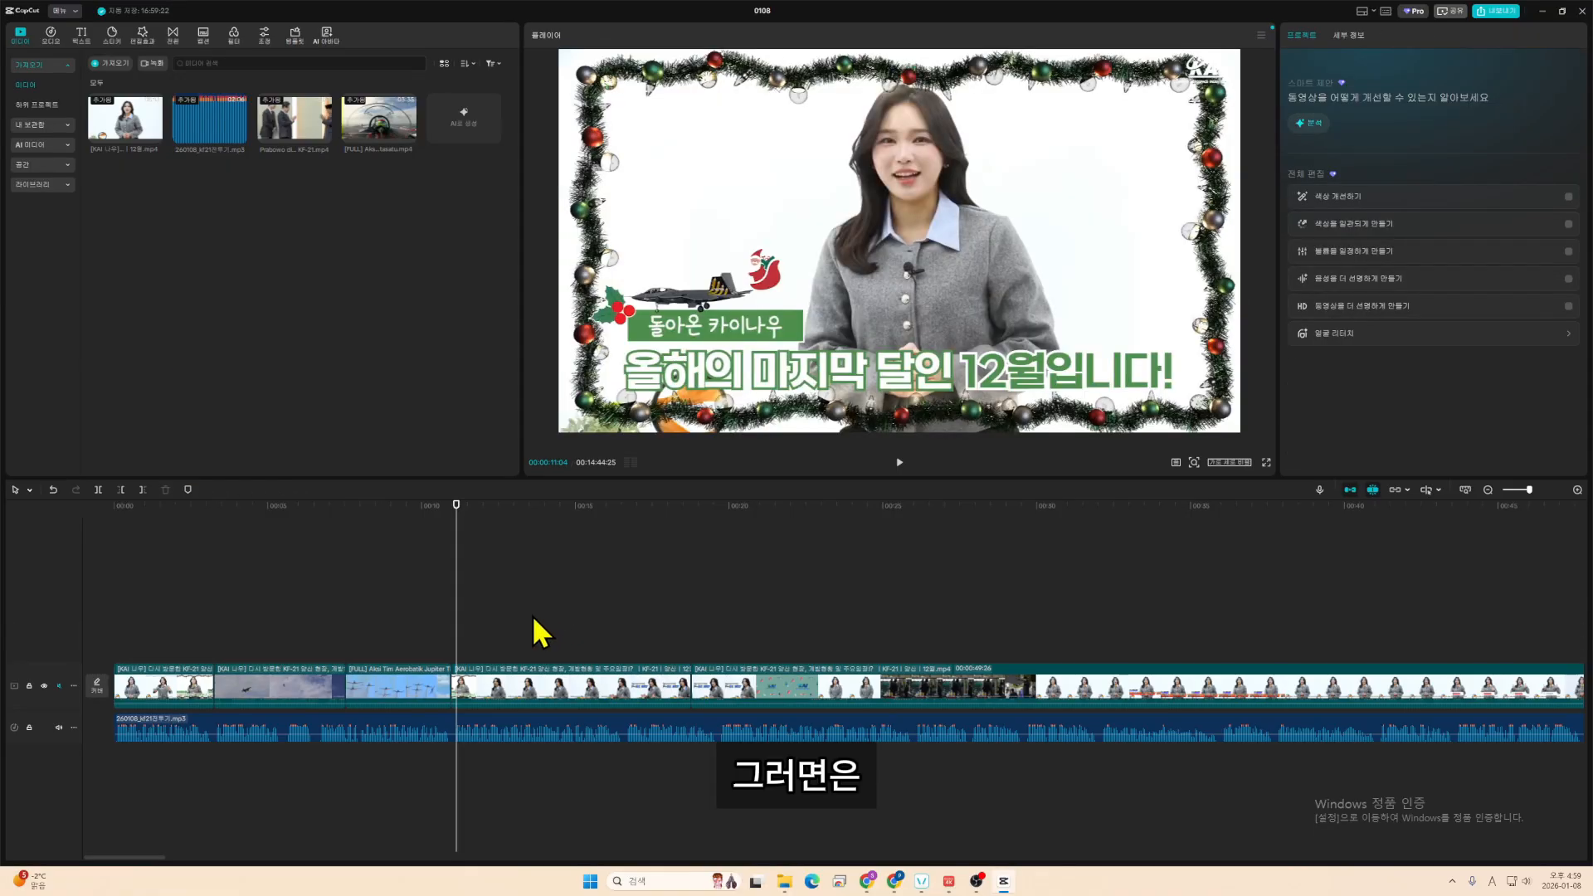
- Switch to ChatGPT in the browser and check the footage note for the opening sentence about Indonesia's choice
left_click_drag(457, 516, 452, 554)
key("alt+Tab")
key("alt+Tab")
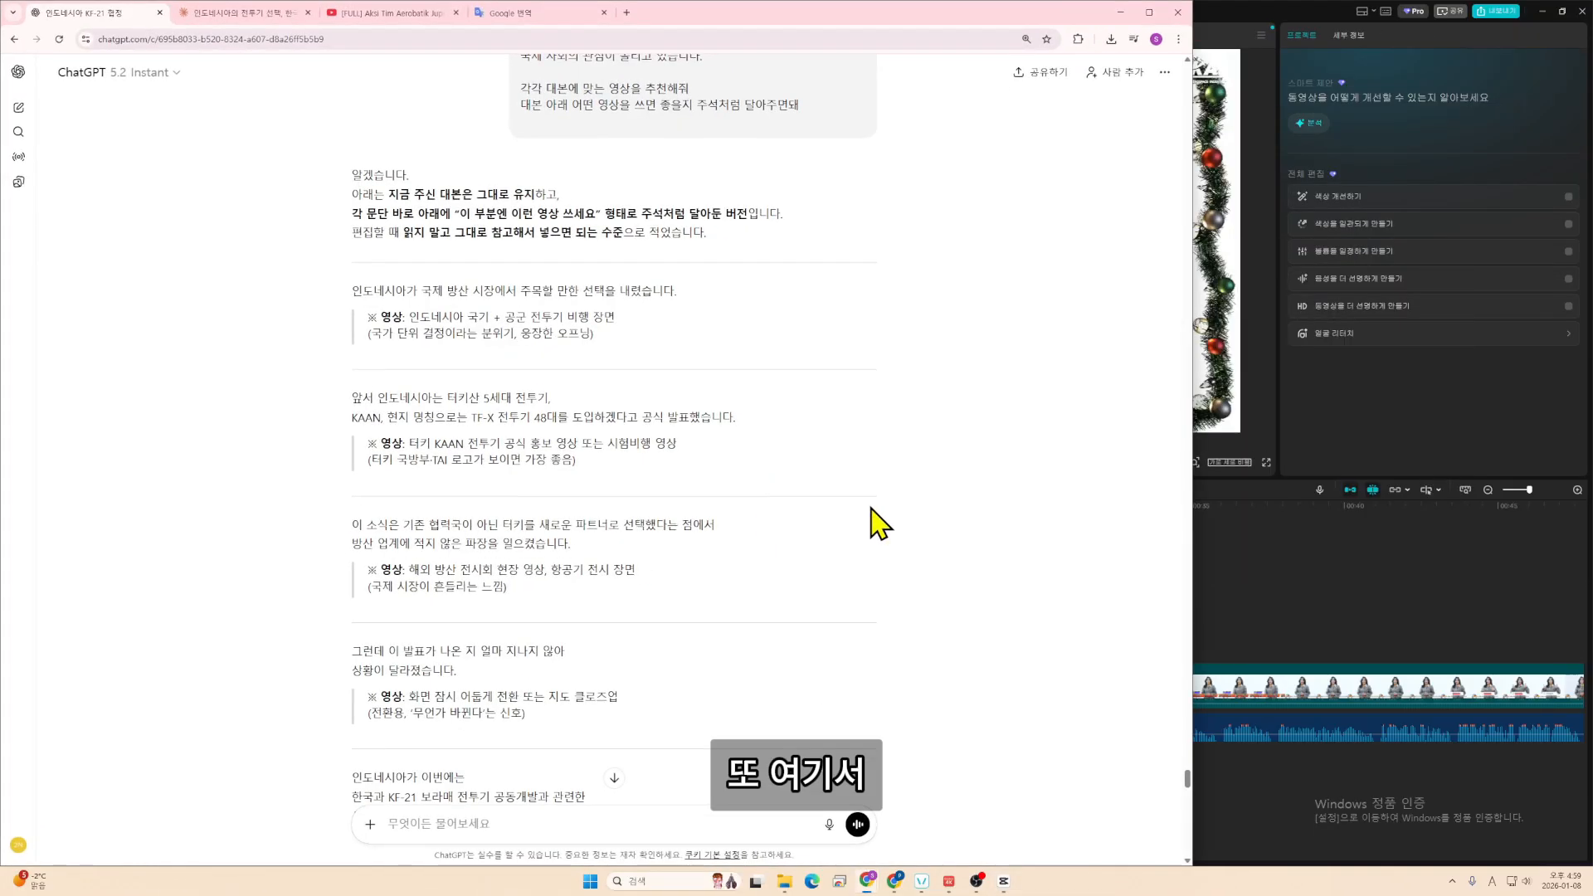
scroll(622, 535, "up", 1)
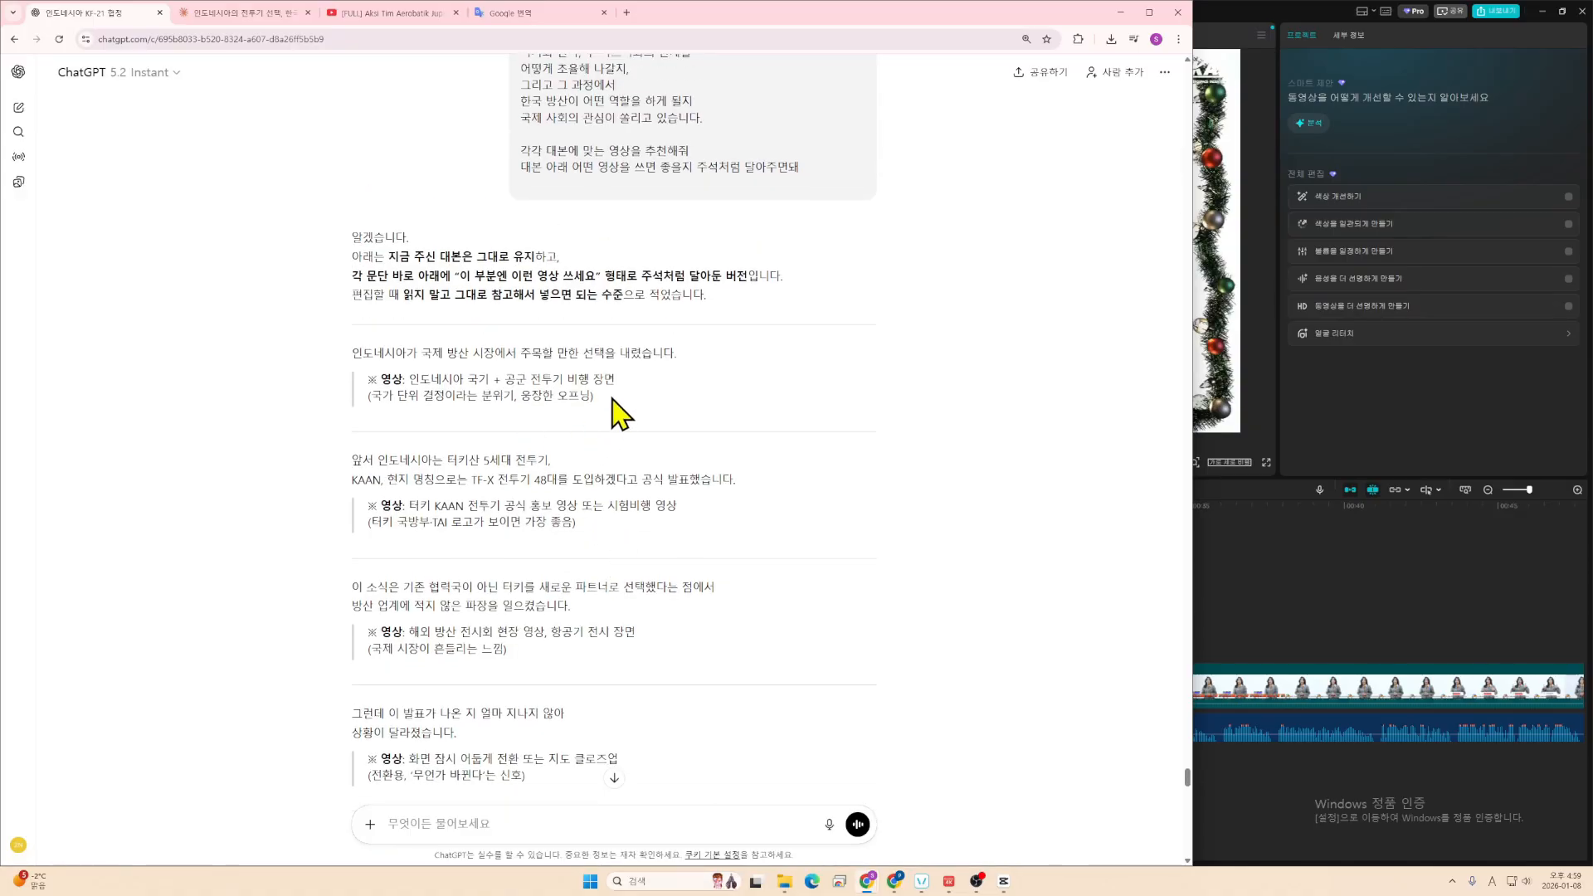
left_click_drag(615, 379, 578, 379)
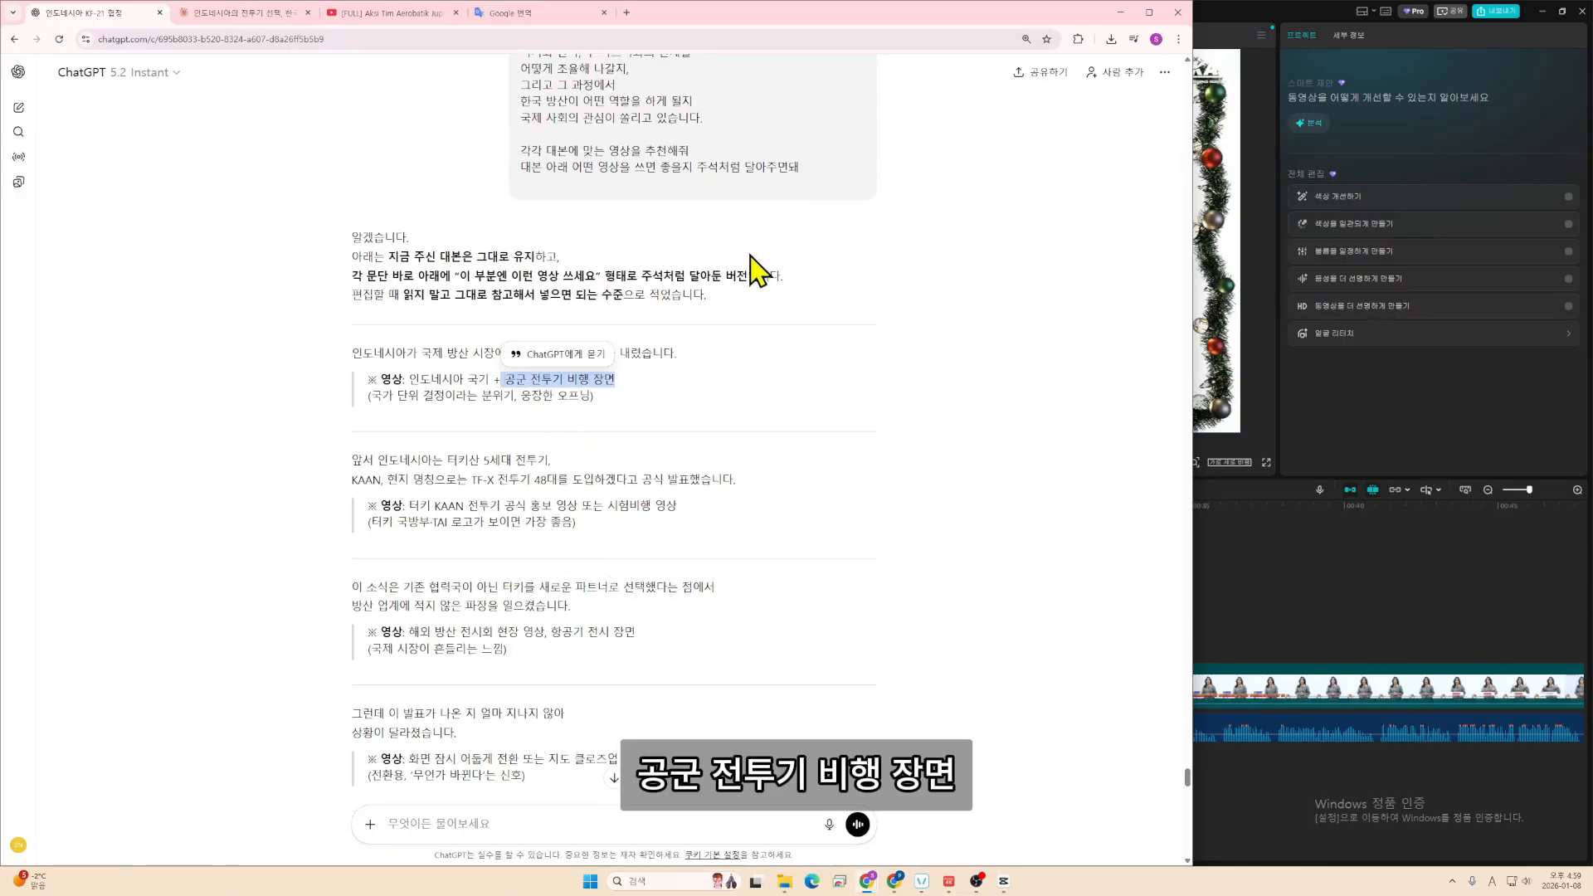
- Switch back to CapCut, split the aerobatic video at 00:11:37:22 and move the piece before the cut onto a new track at the timeline's start
left_click(1207, 606)
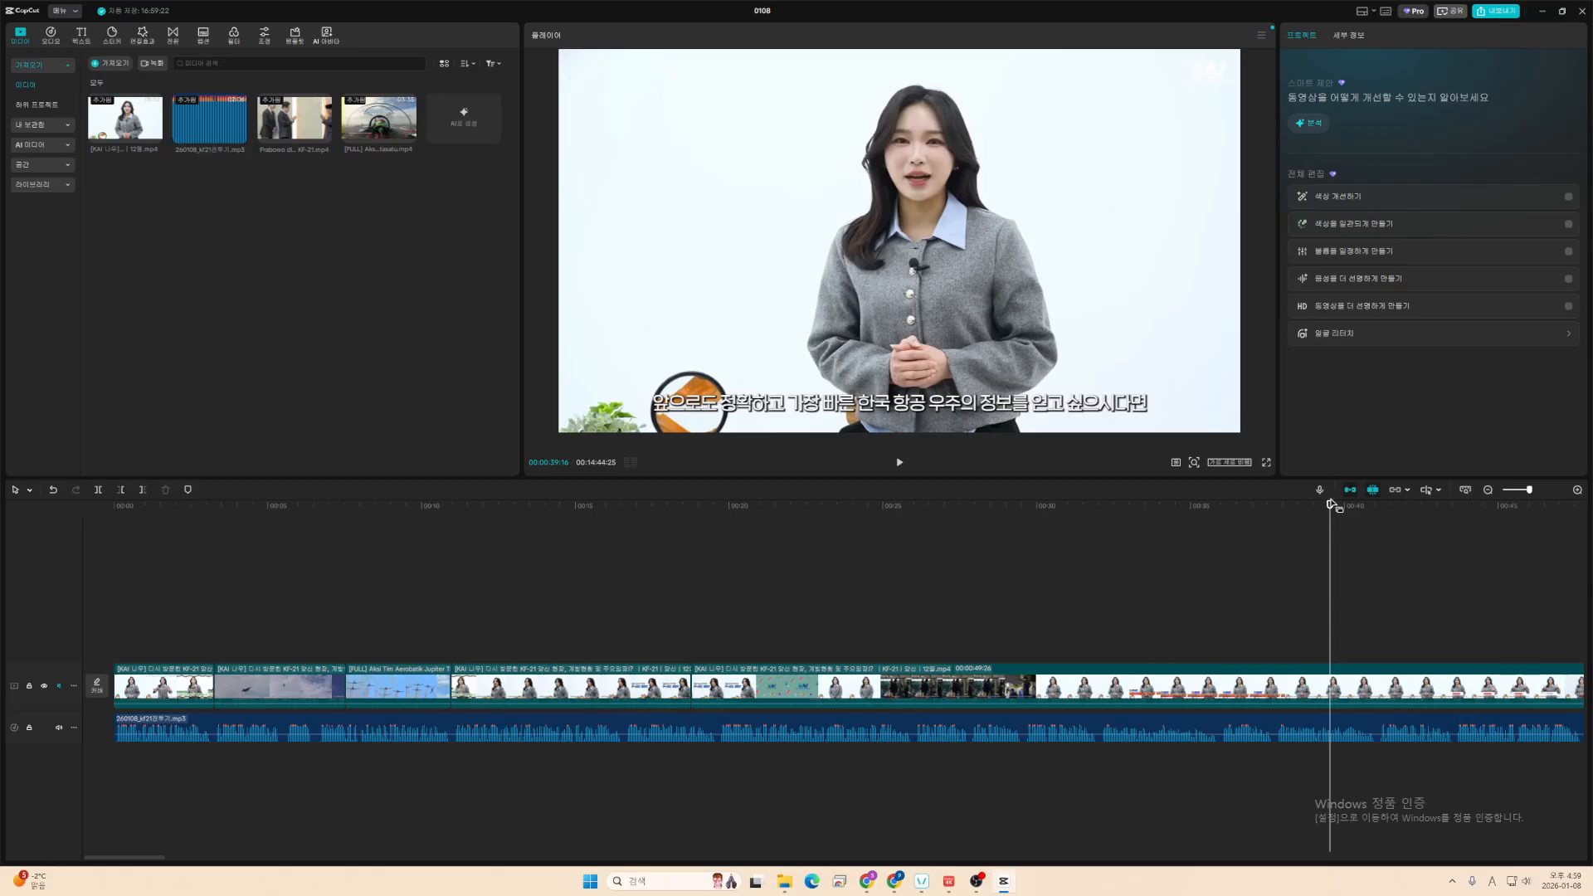
left_click_drag(1331, 504, 1519, 491)
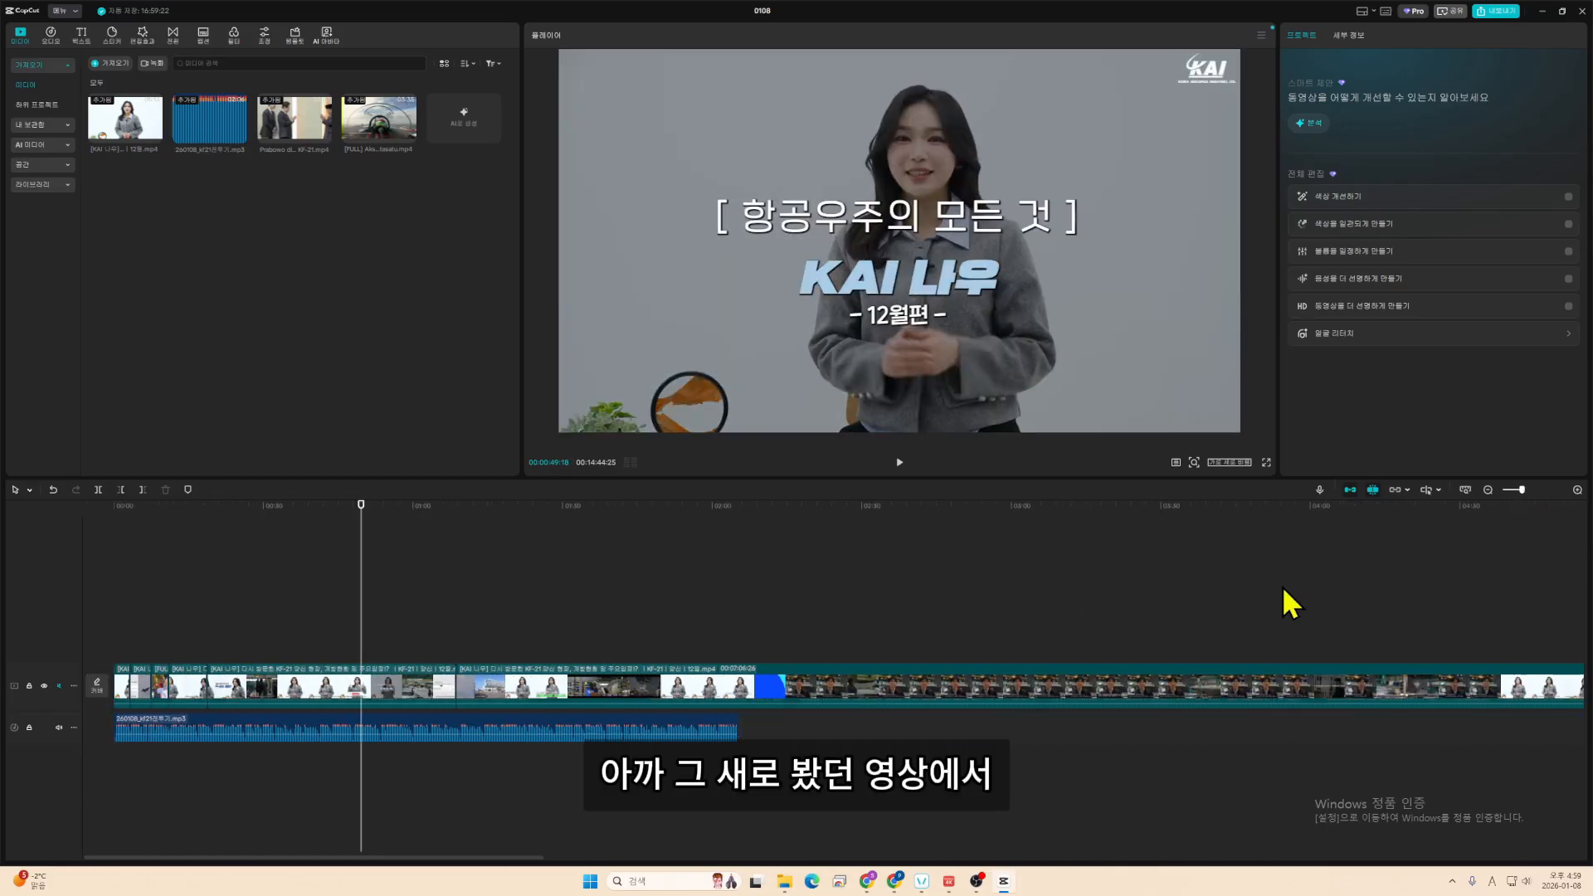
left_click(1195, 616)
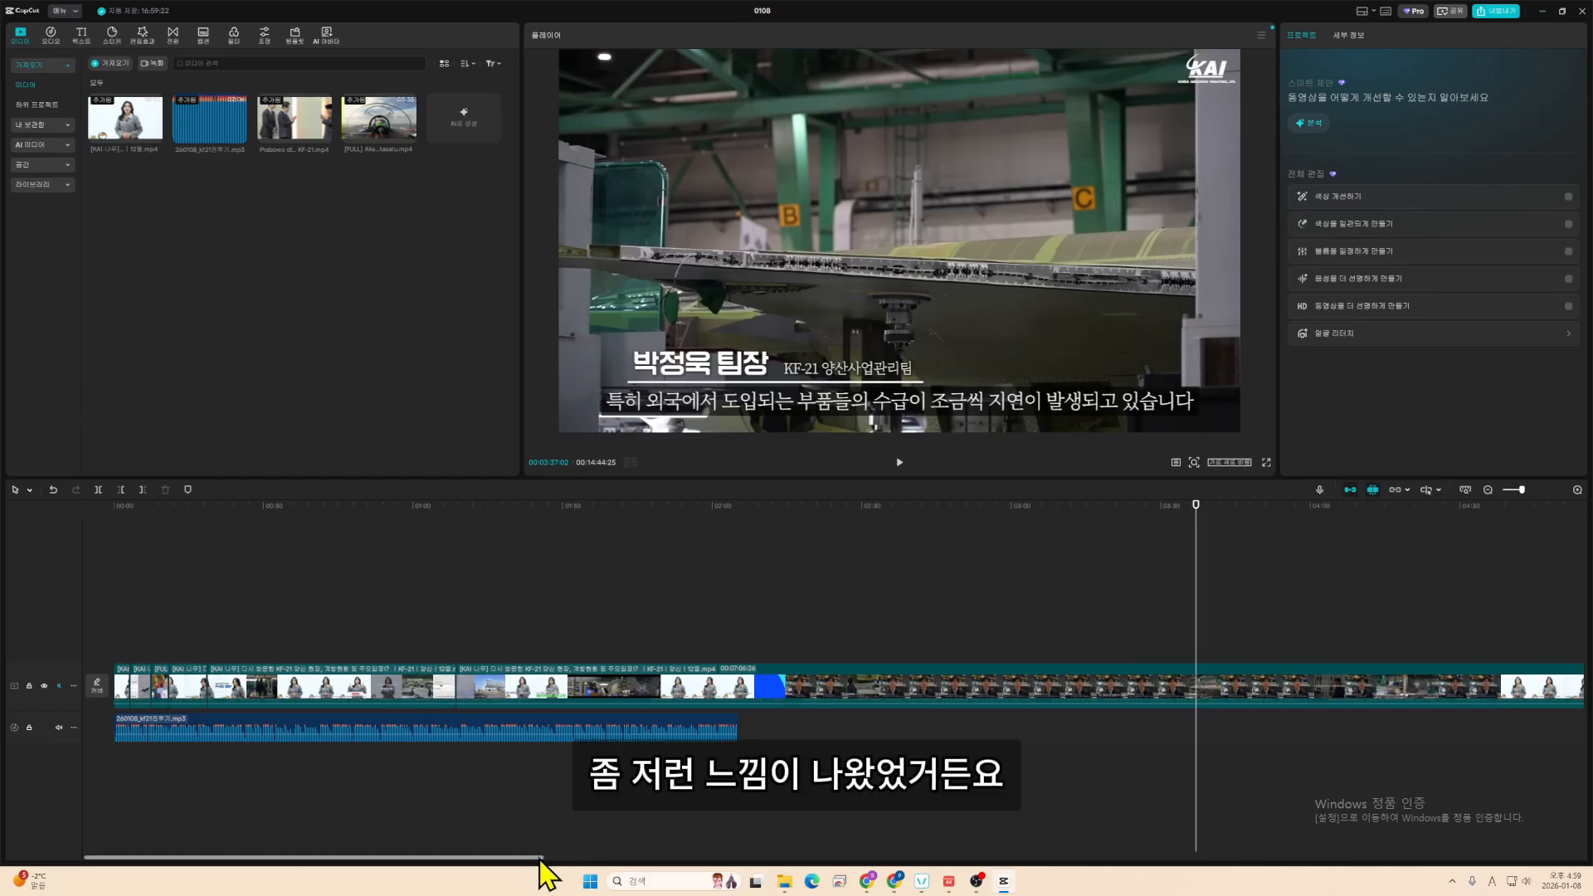
left_click_drag(540, 859, 1372, 825)
left_click(855, 524)
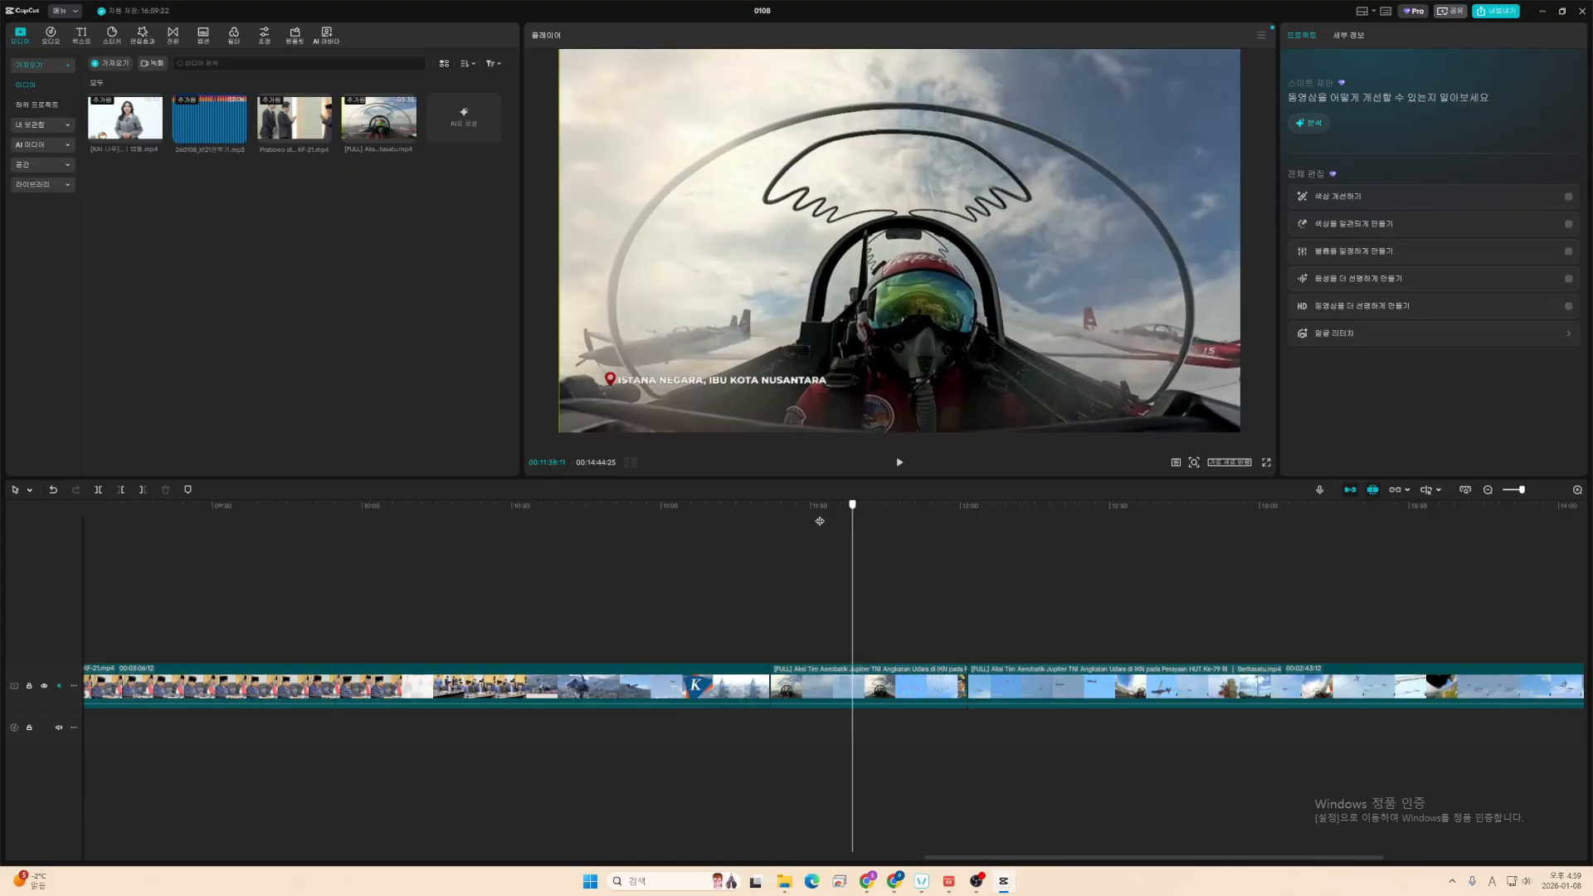
left_click_drag(819, 521, 848, 576)
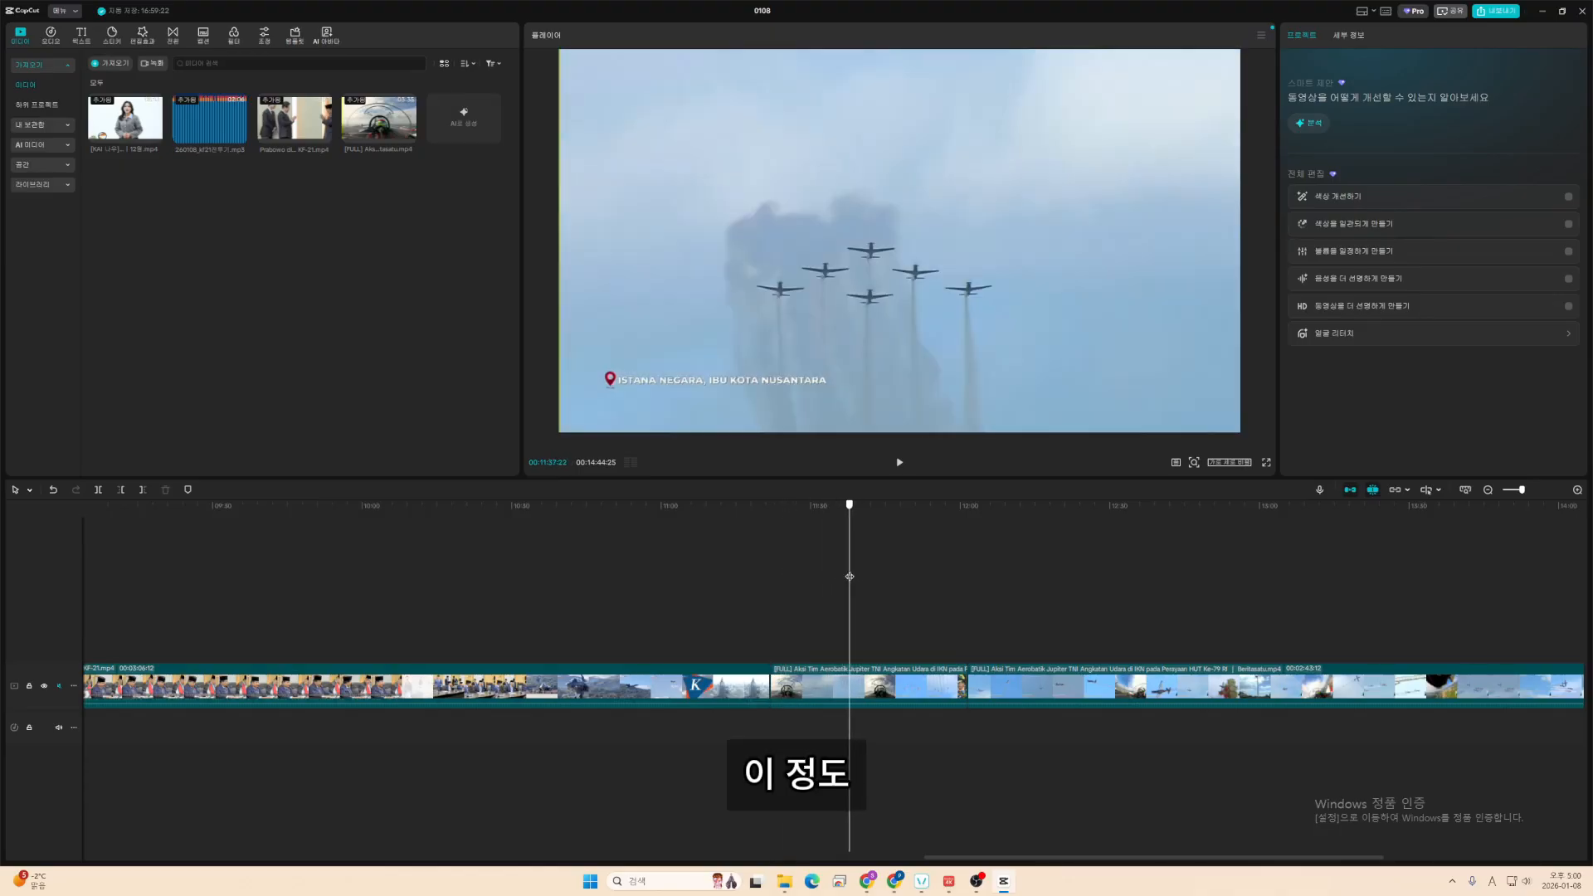
key("ctrl+b")
left_click_drag(804, 688, 133, 639)
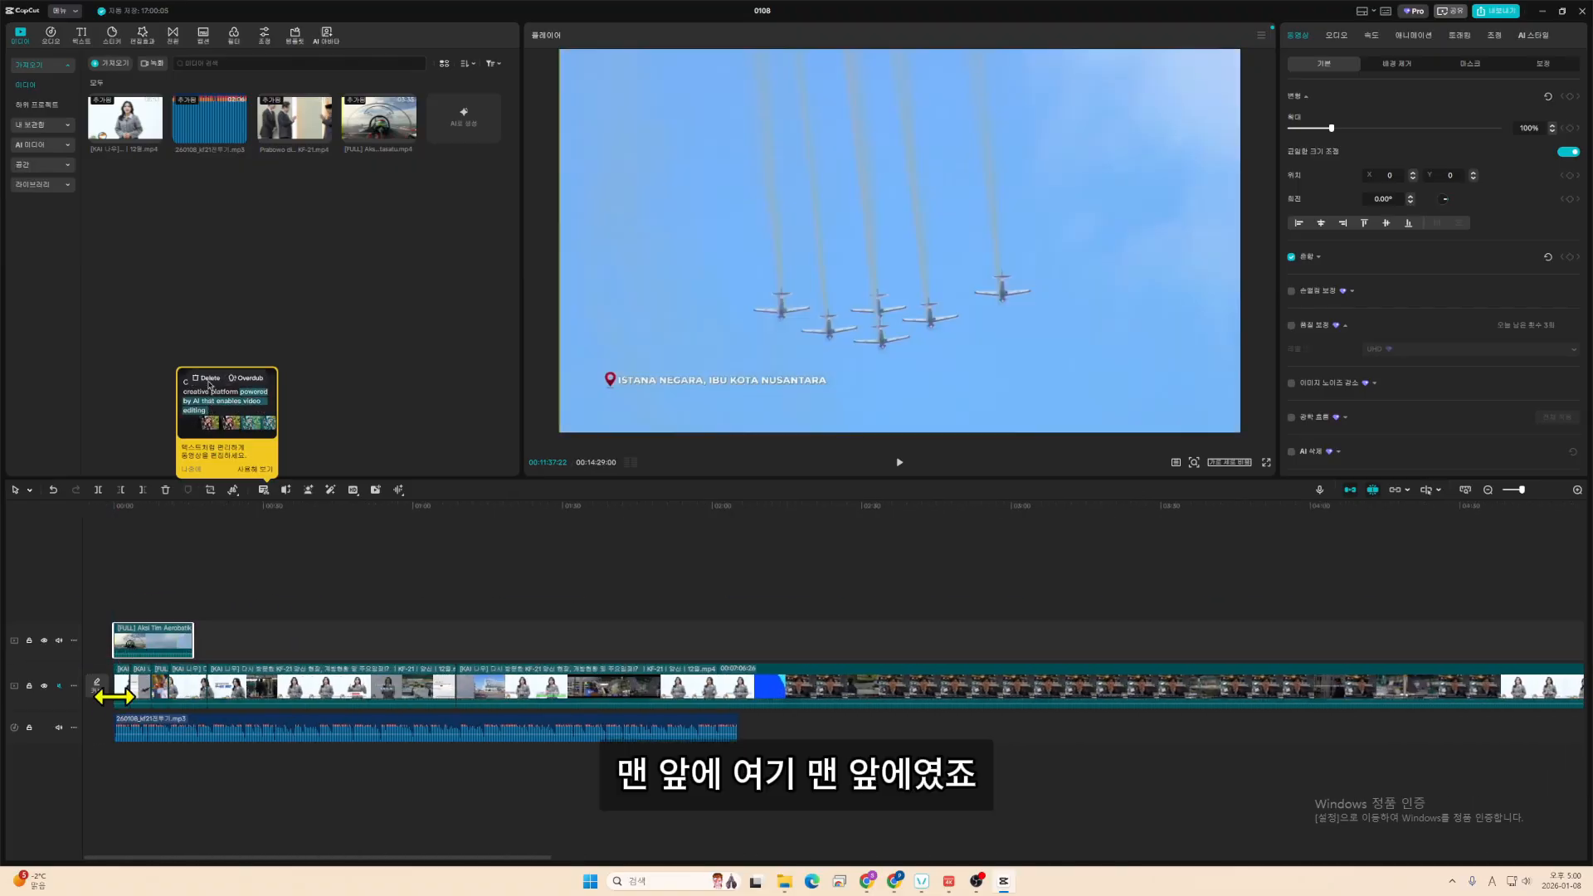
- Cut a short middle piece out of the upper aerobatic segment and put it at the start of the main track in place of the opening anchor clip
left_click(1525, 490)
left_click_drag(948, 857, 109, 764)
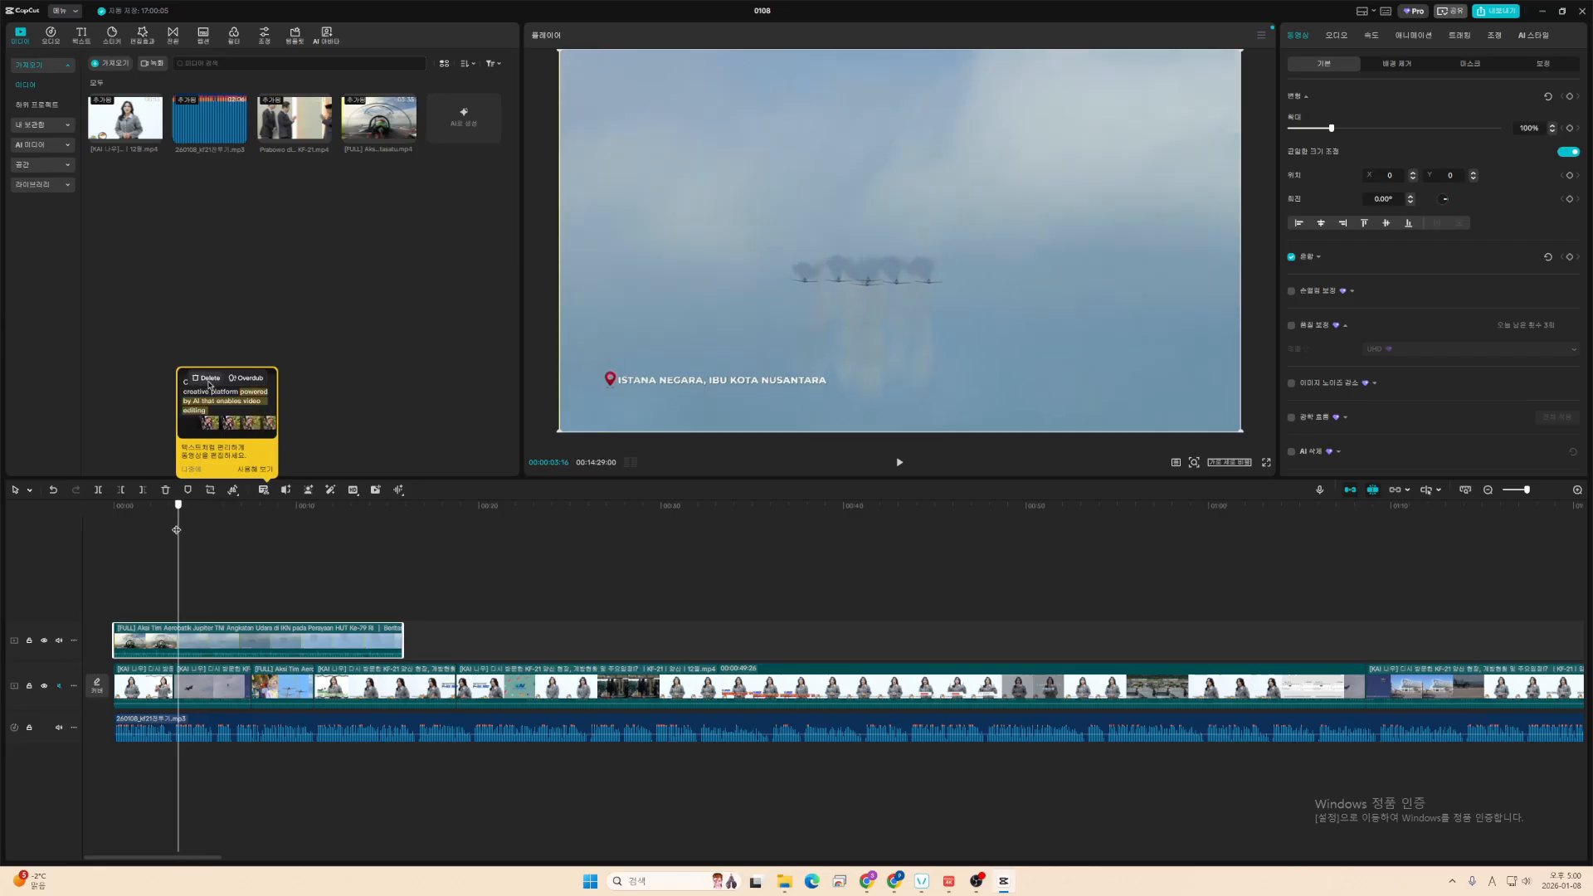
left_click(120, 542)
left_click_drag(121, 542, 198, 556)
key("ctrl+b")
left_click_drag(170, 653, 166, 614)
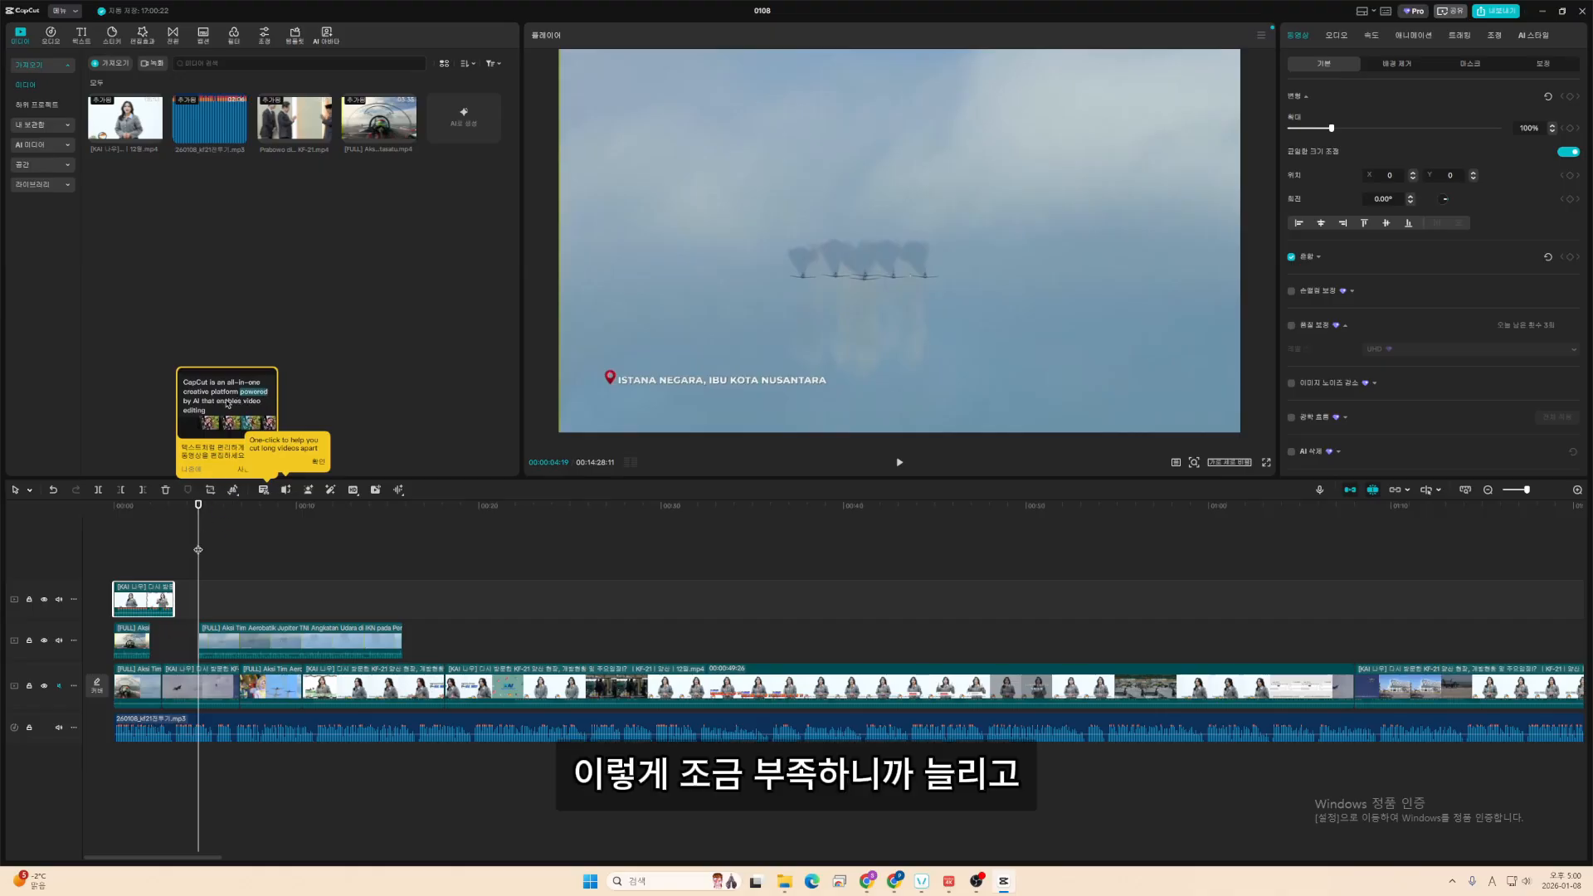
- Extend the opening aerobatic clip to the length of the replaced anchor clip, and delete all leftover clips from the upper tracks
left_click_drag(159, 685, 172, 686)
left_click_drag(200, 513, 164, 510)
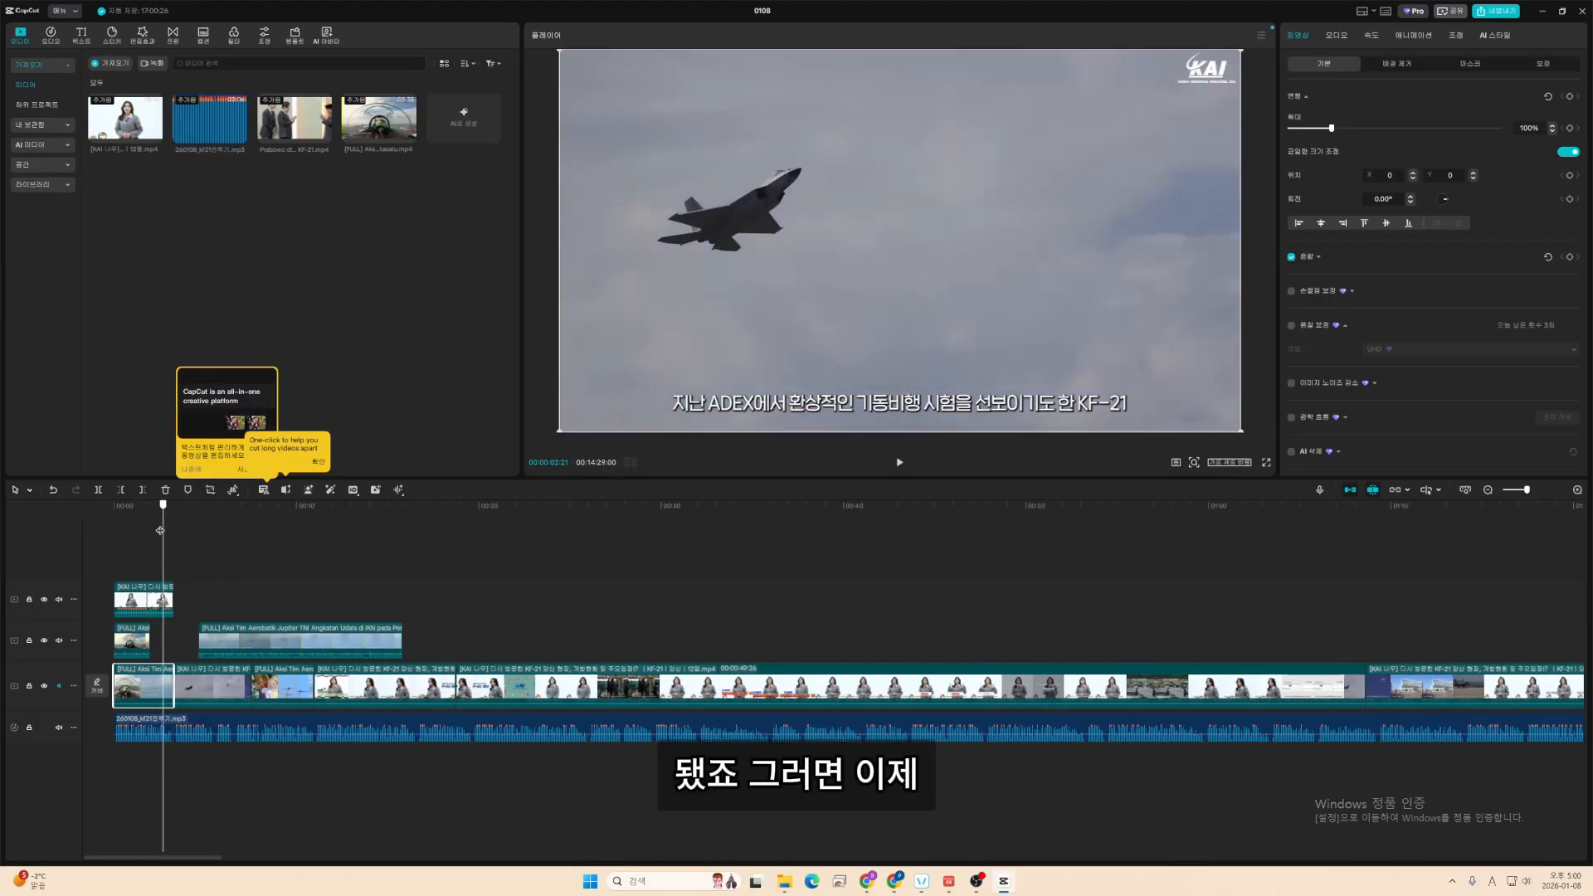
left_click(137, 590)
key("Delete")
left_click(128, 647)
key("Delete")
key("Delete")
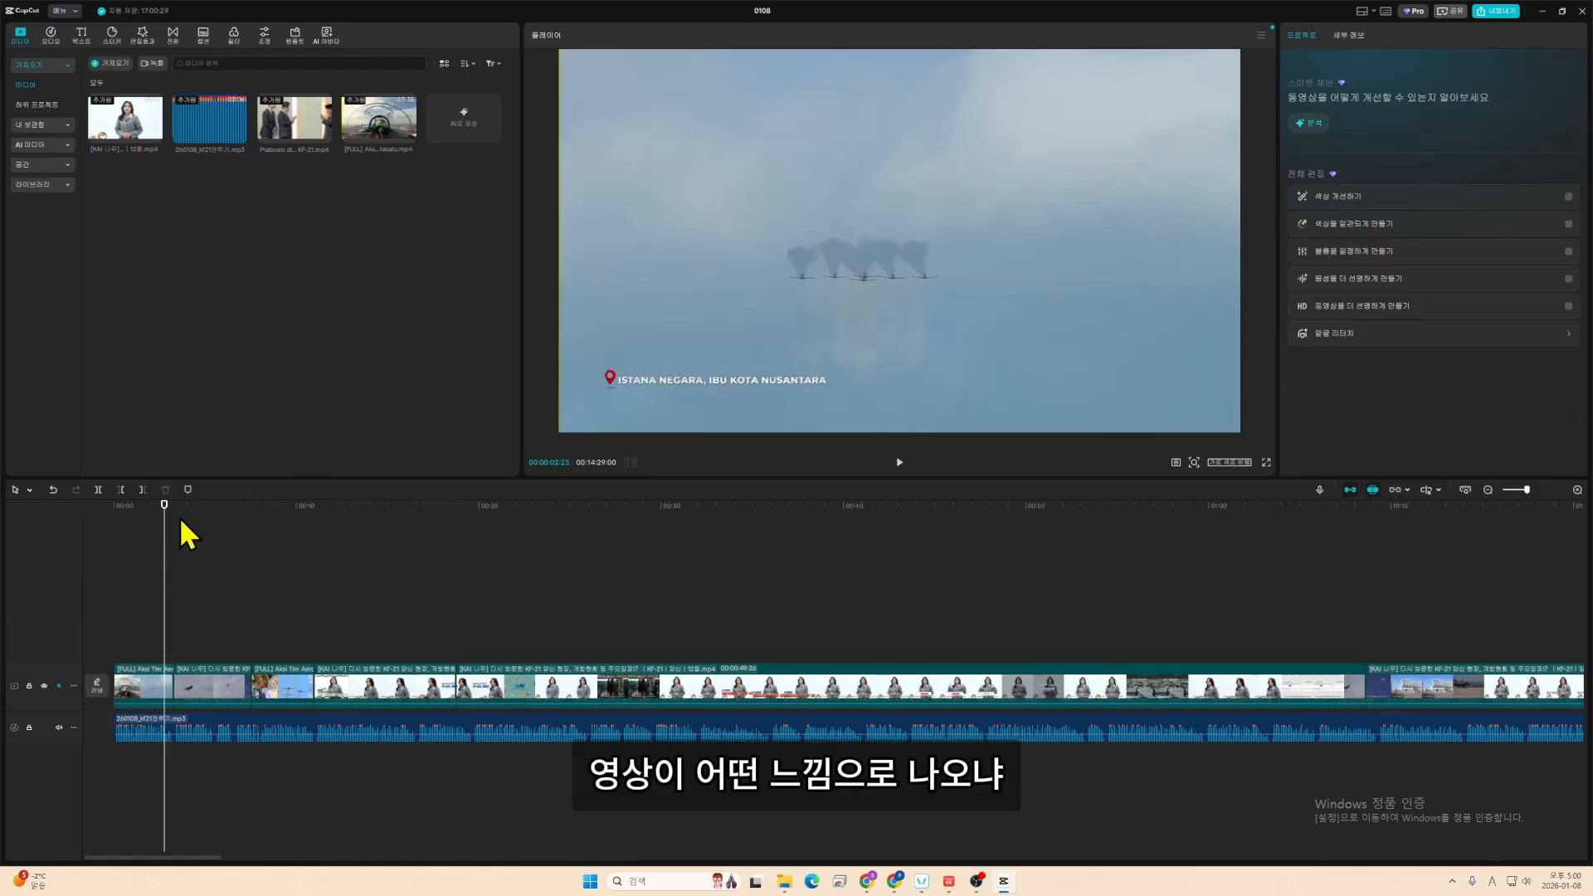
- Play back the opening from the start and lengthen the formation-flight clip after the KF-21 shot slightly to cover its narration
left_click_drag(163, 511, 96, 531)
key("space")
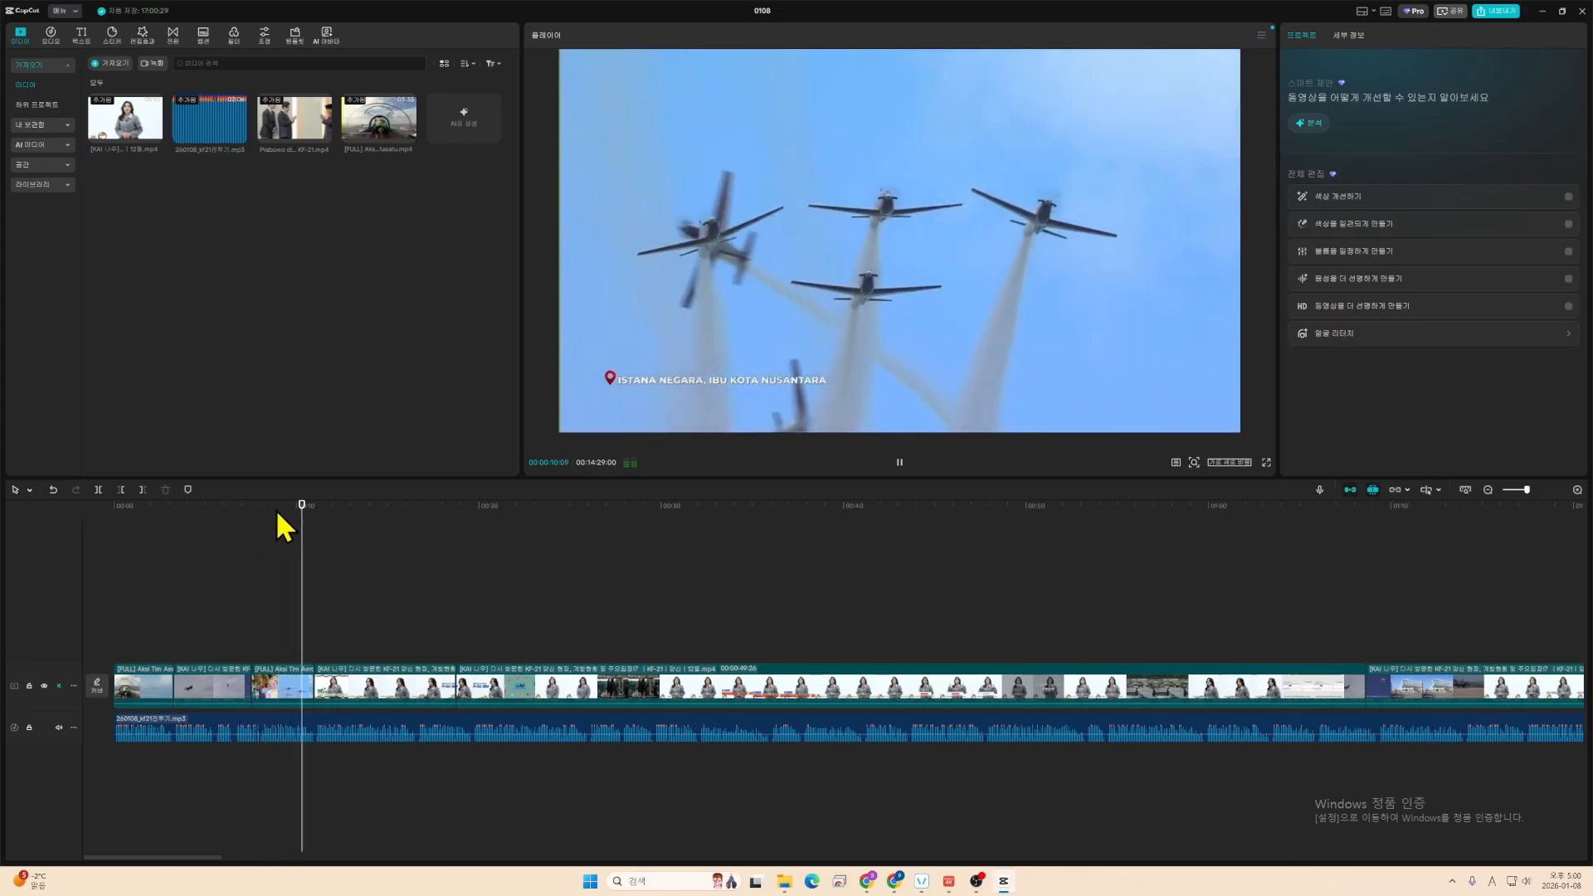
key("space")
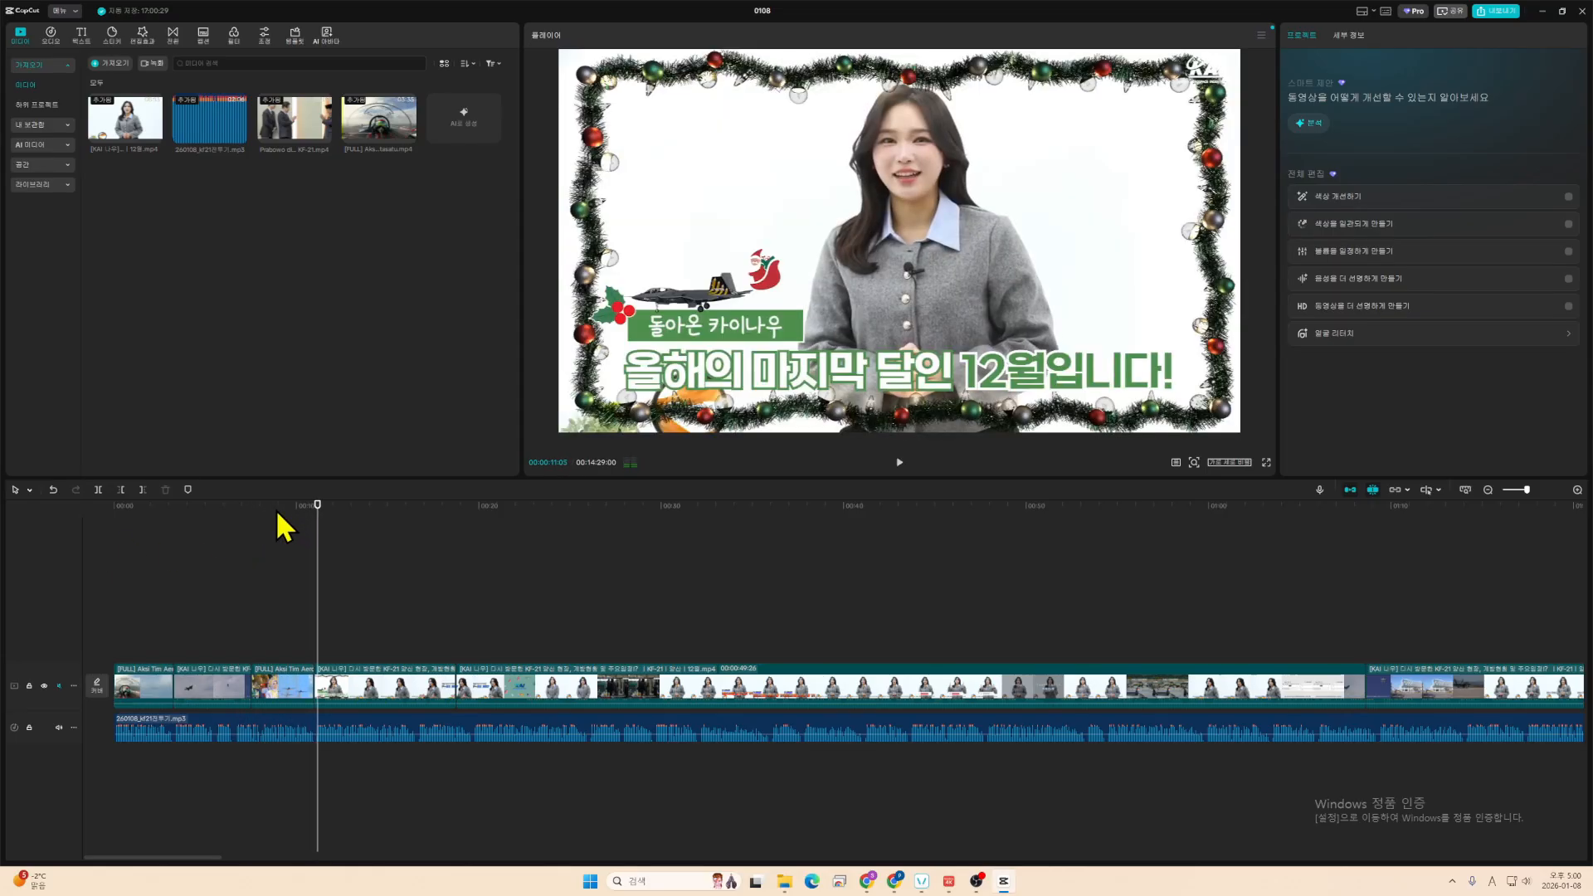
left_click(308, 685)
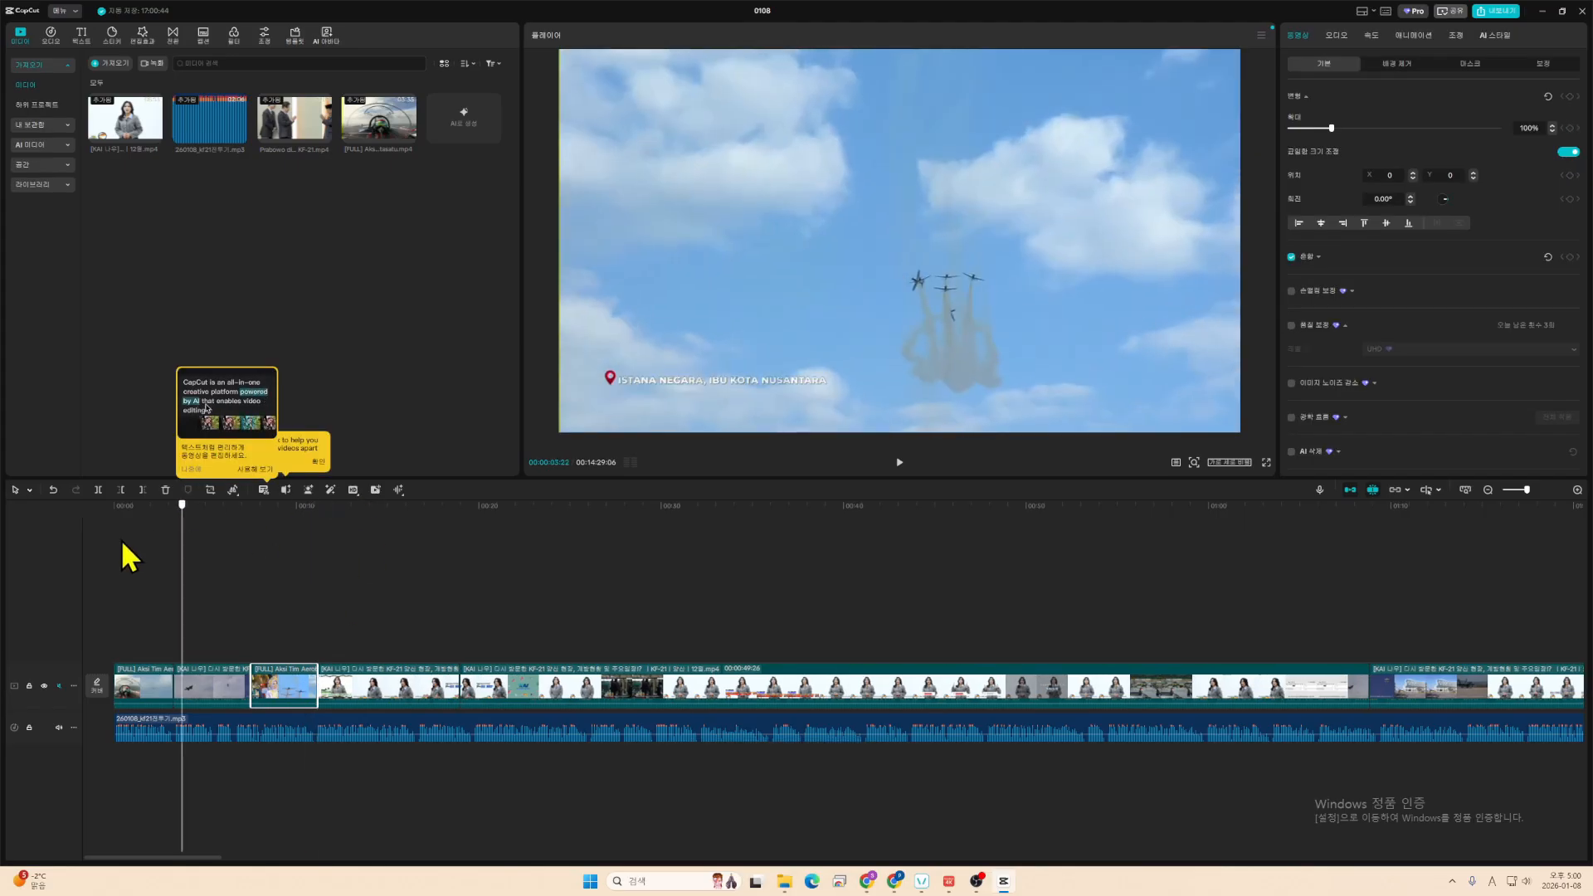
left_click(119, 529)
key("space")
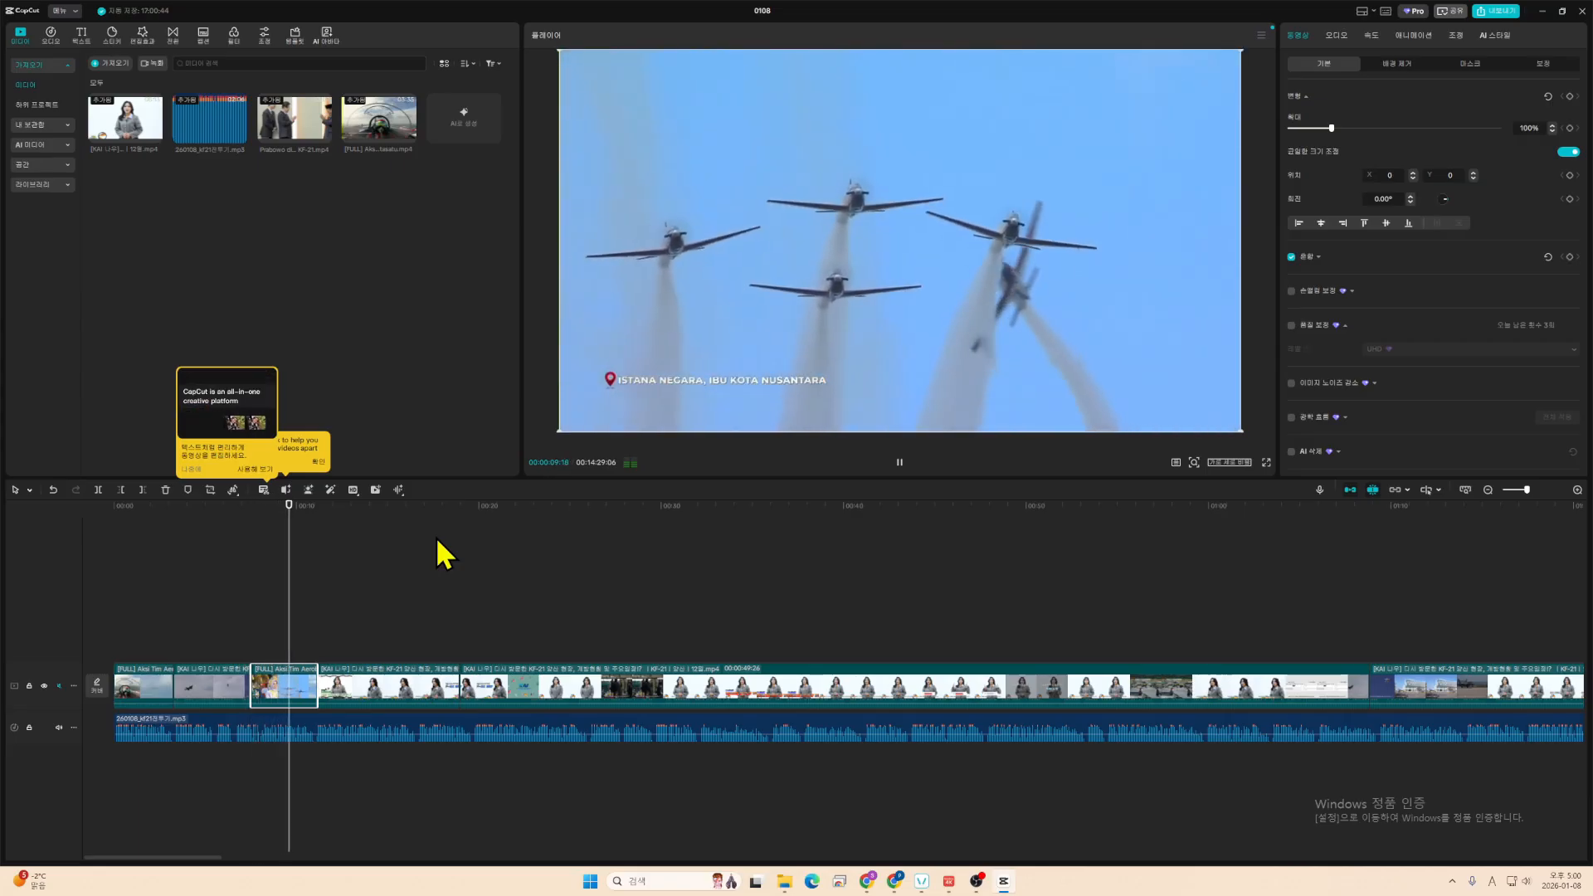
key("space")
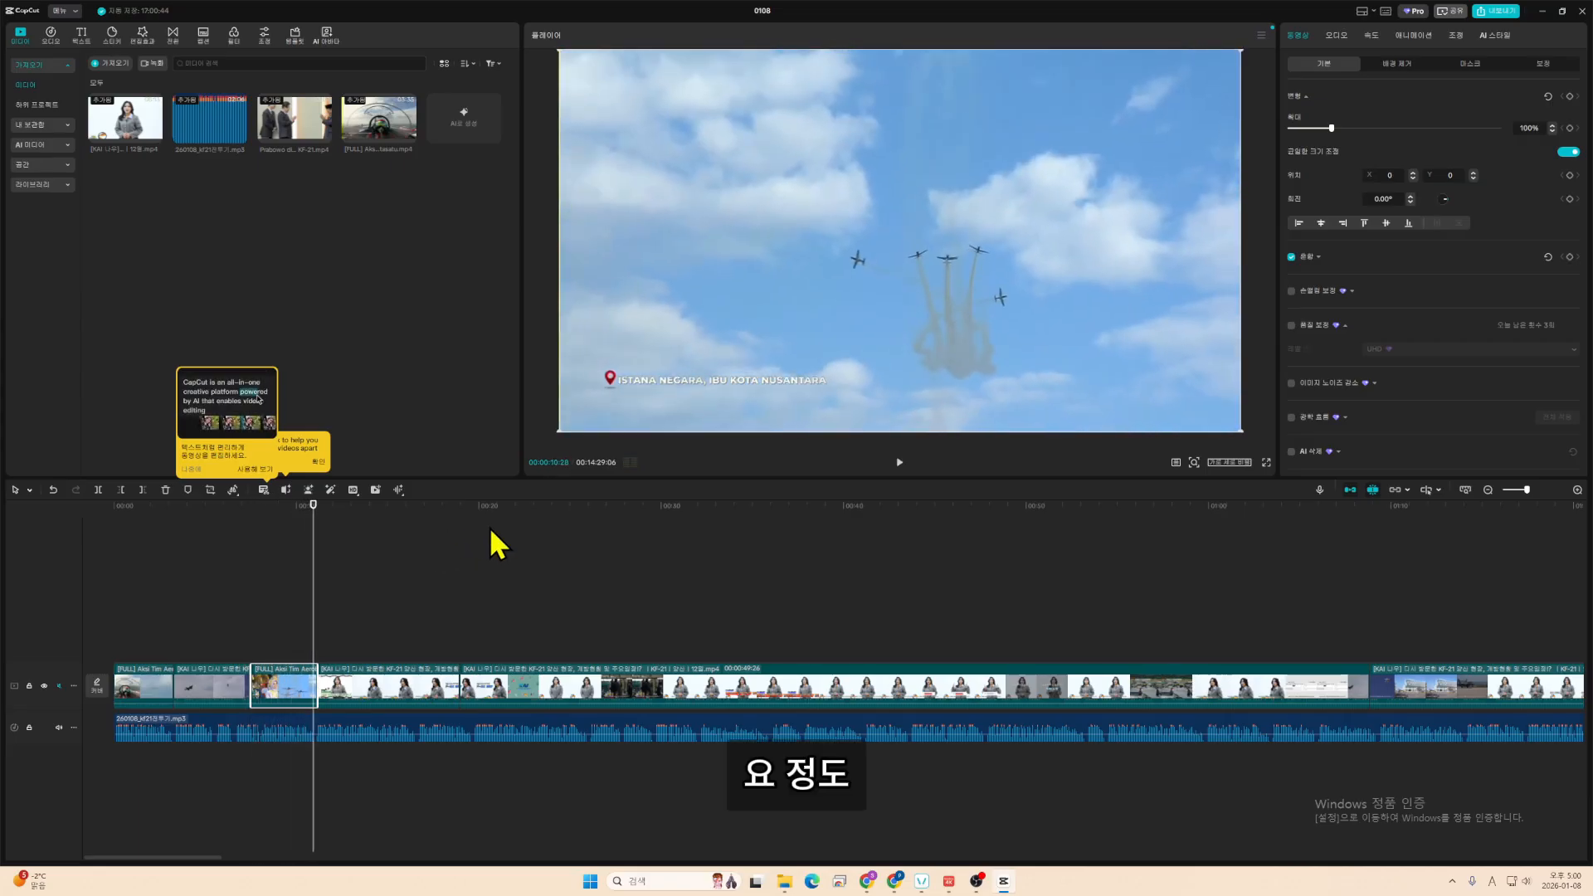
- Switch to ChatGPT and read the script sentence about choosing Turkey as a new partner, together with its suggested footage note
left_click(1542, 12)
scroll(656, 460, "down", 1)
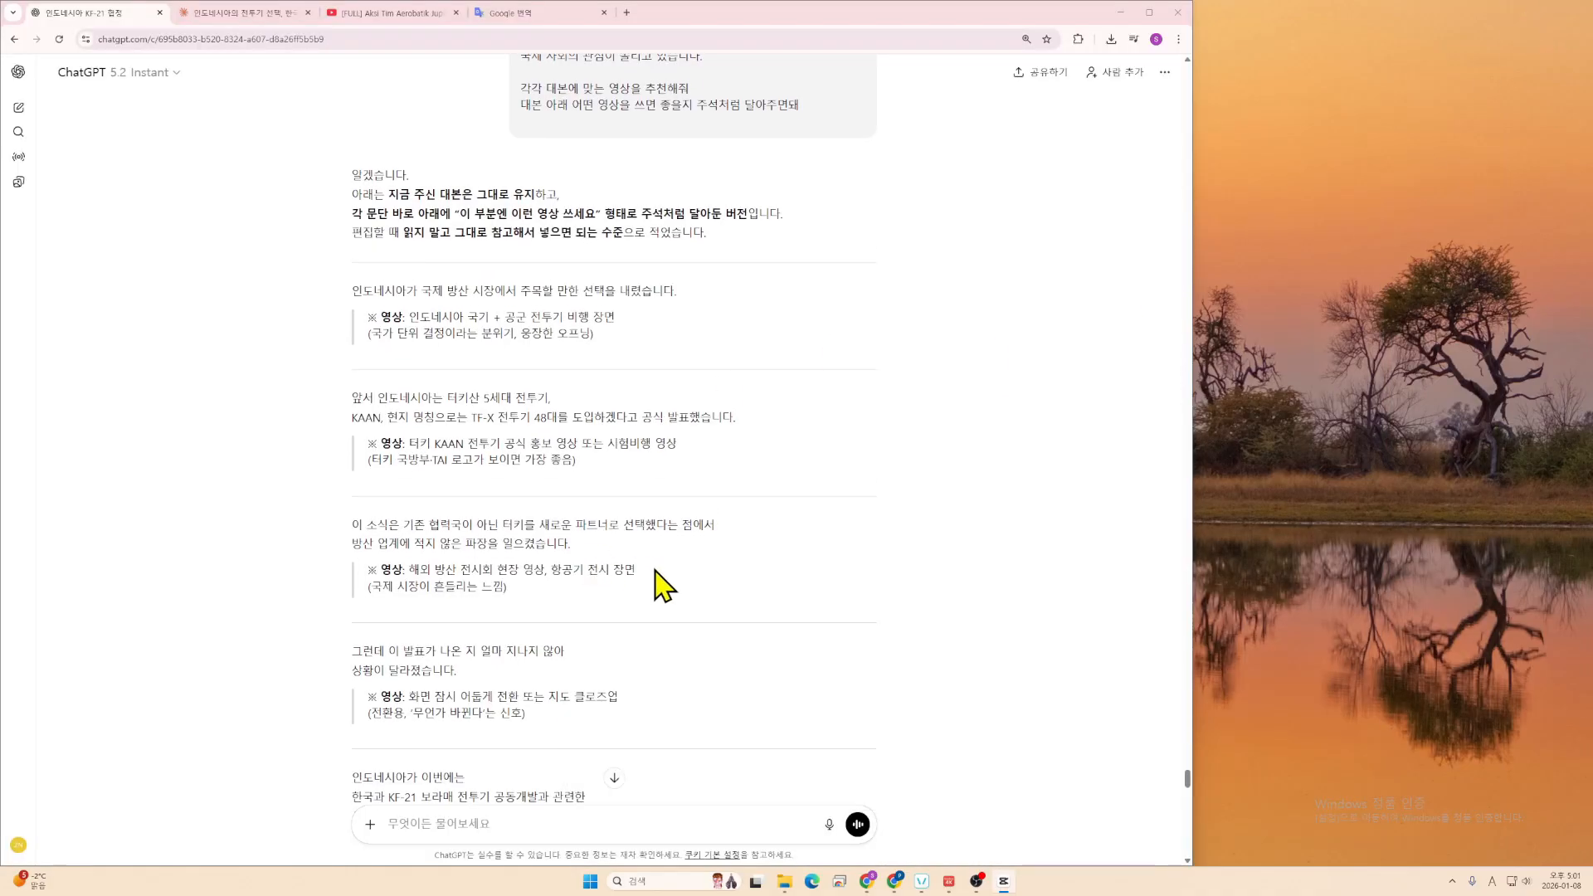
left_click_drag(655, 550, 454, 539)
left_click(353, 543)
scroll(580, 580, "down", 1)
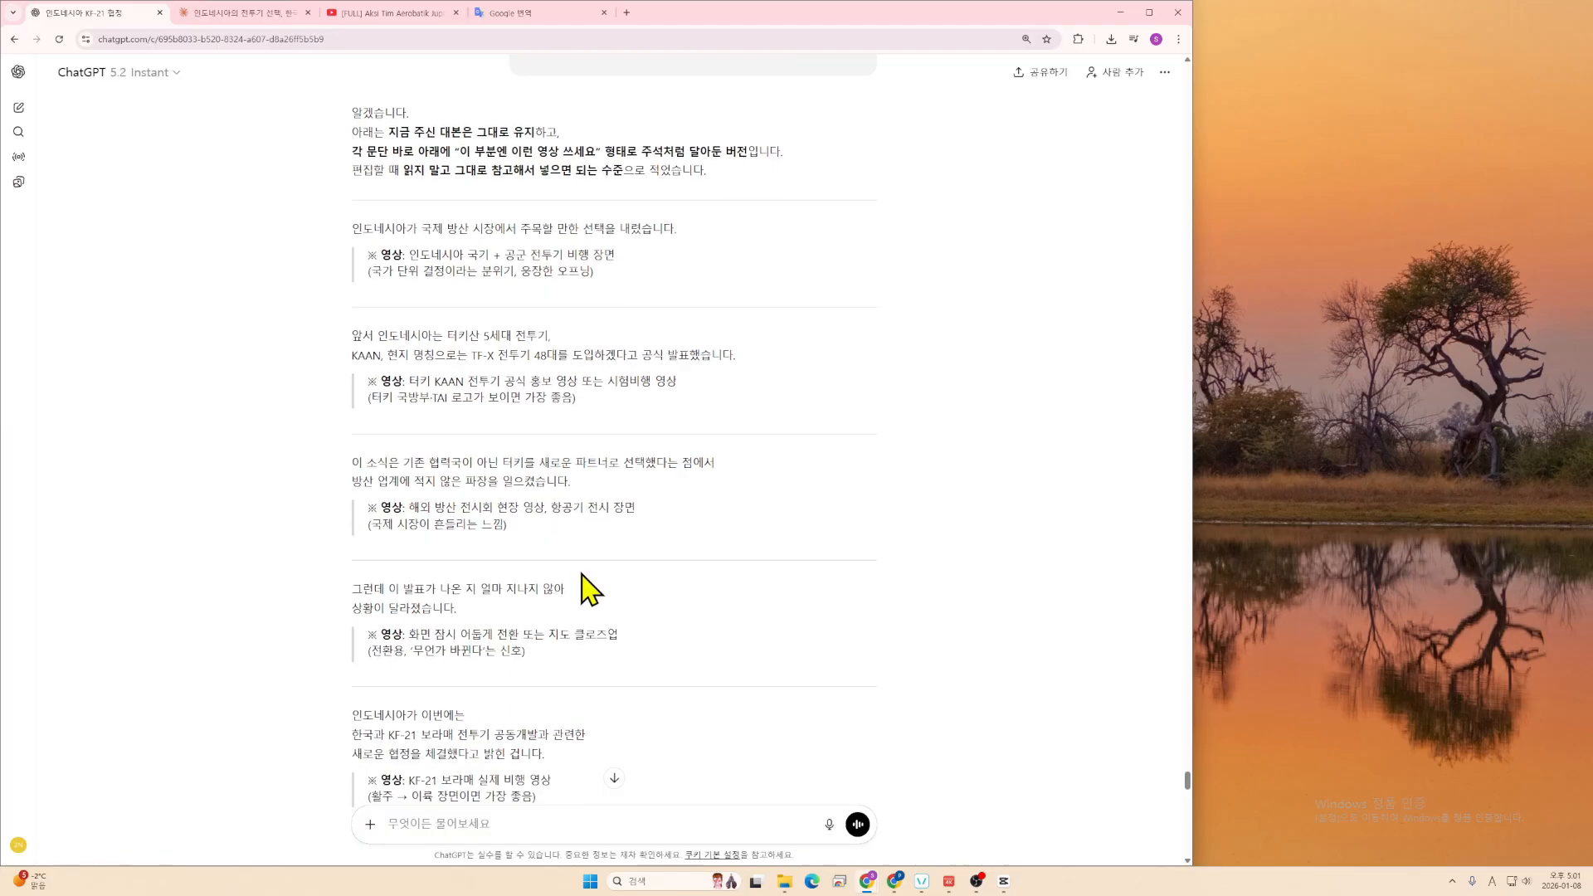
left_click_drag(377, 463, 597, 508)
left_click_drag(751, 362, 354, 330)
left_click_drag(462, 482, 565, 467)
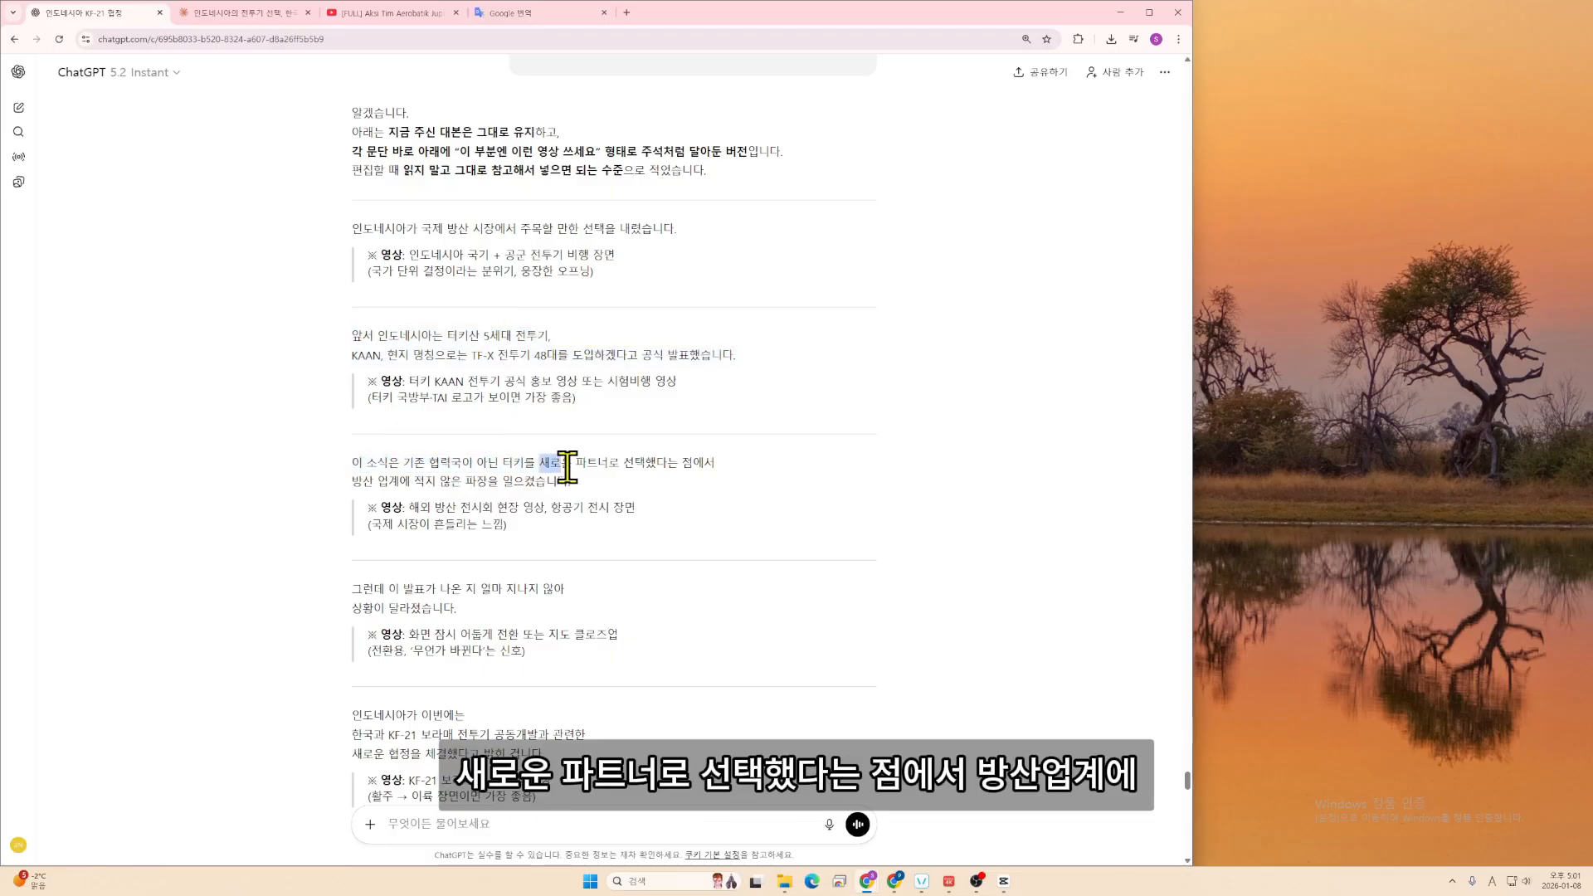
left_click_drag(715, 490, 357, 480)
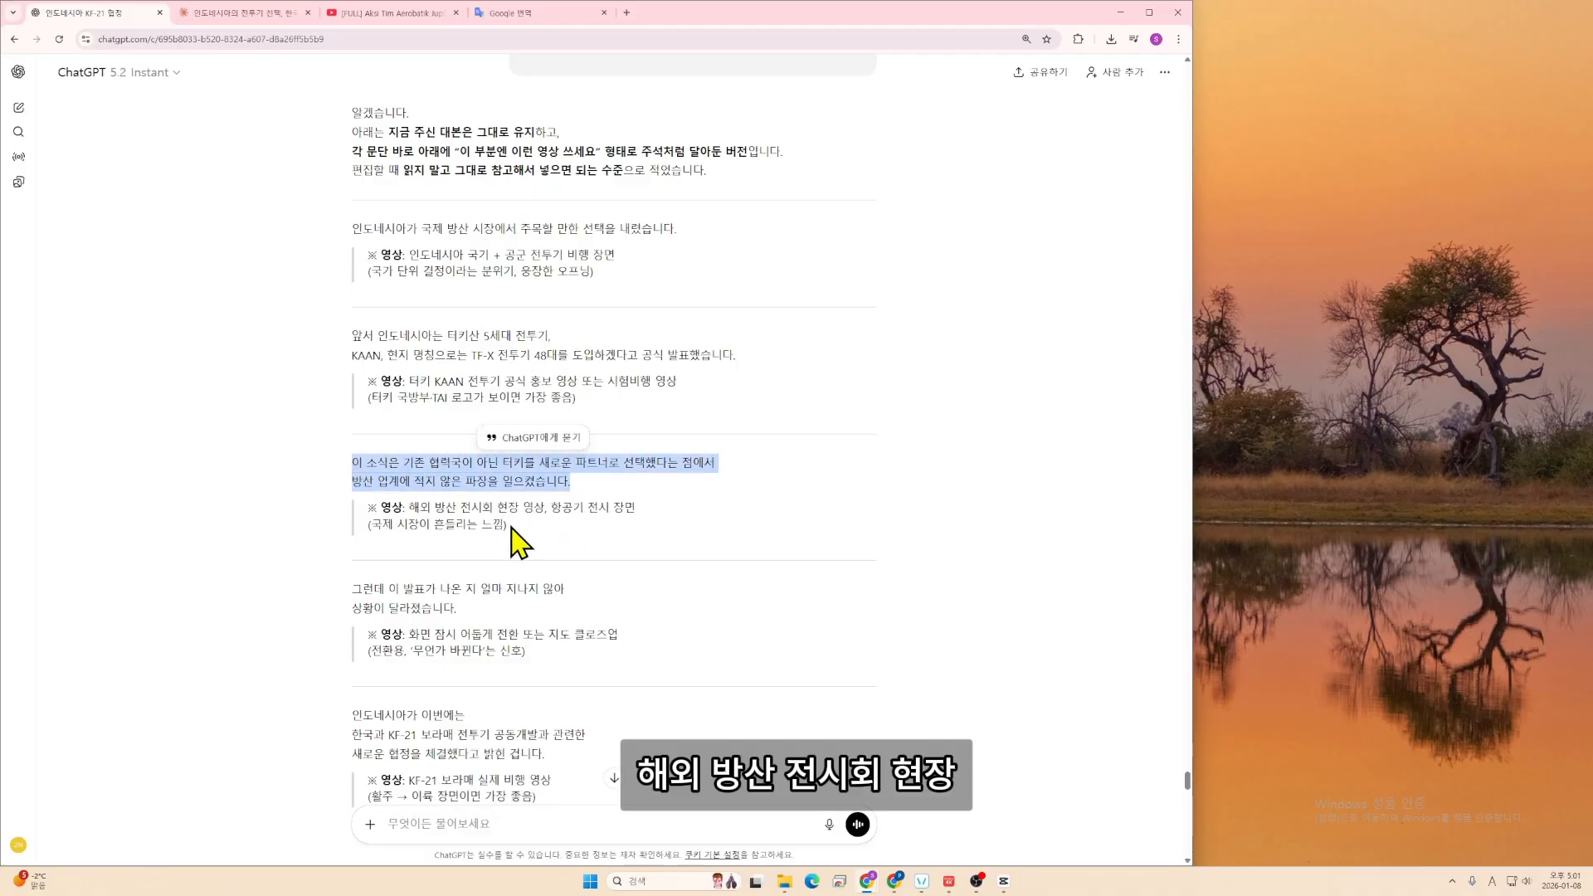
left_click_drag(559, 533, 377, 509)
left_click(570, 533)
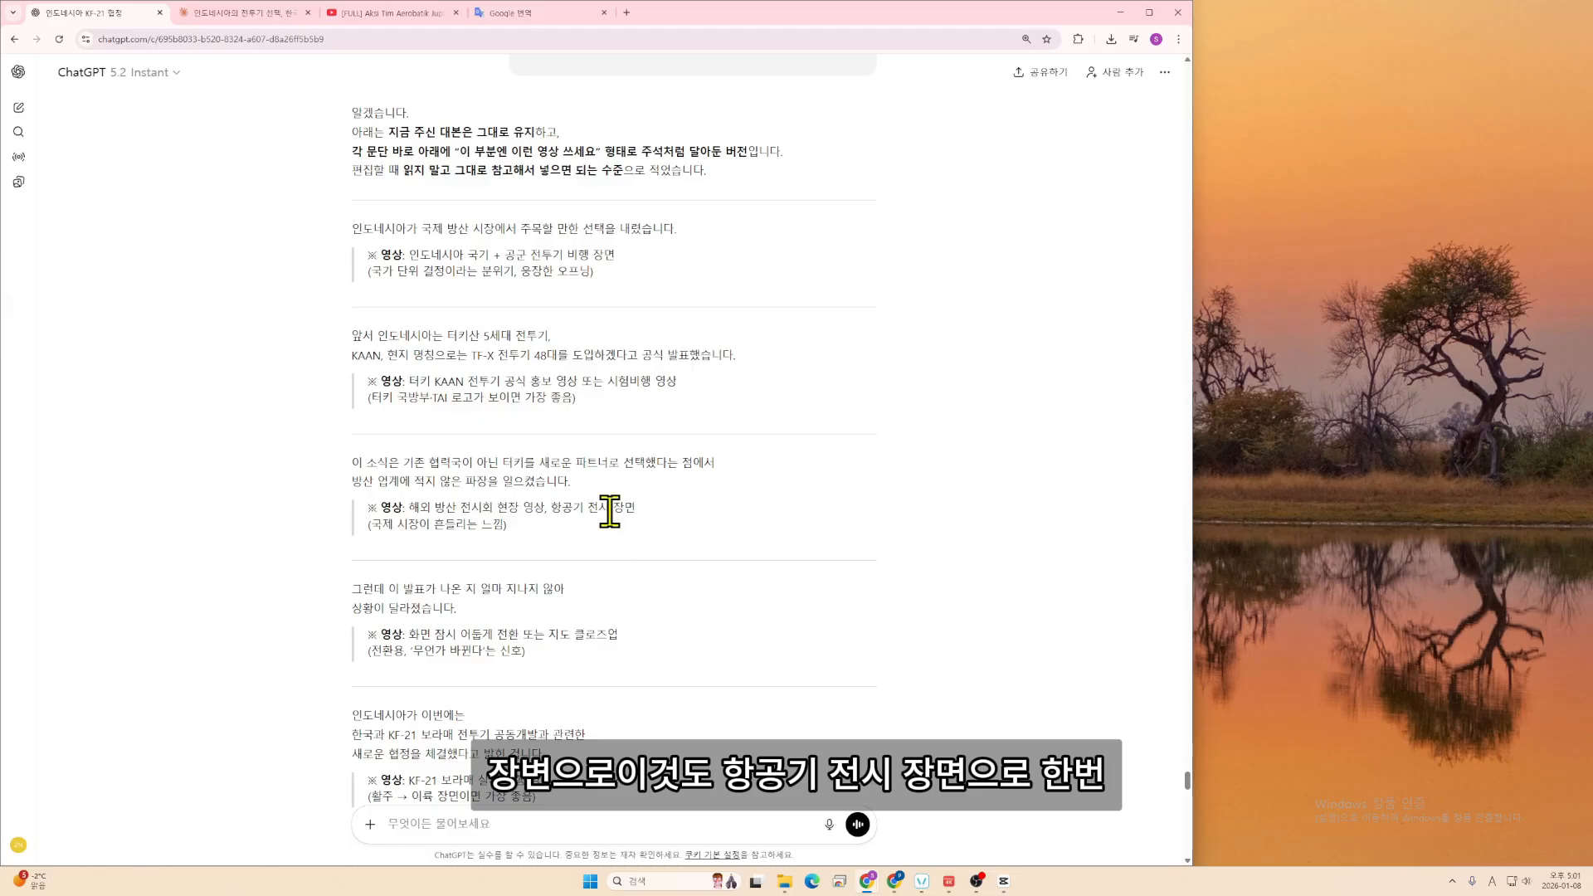
left_click_drag(632, 502, 375, 508)
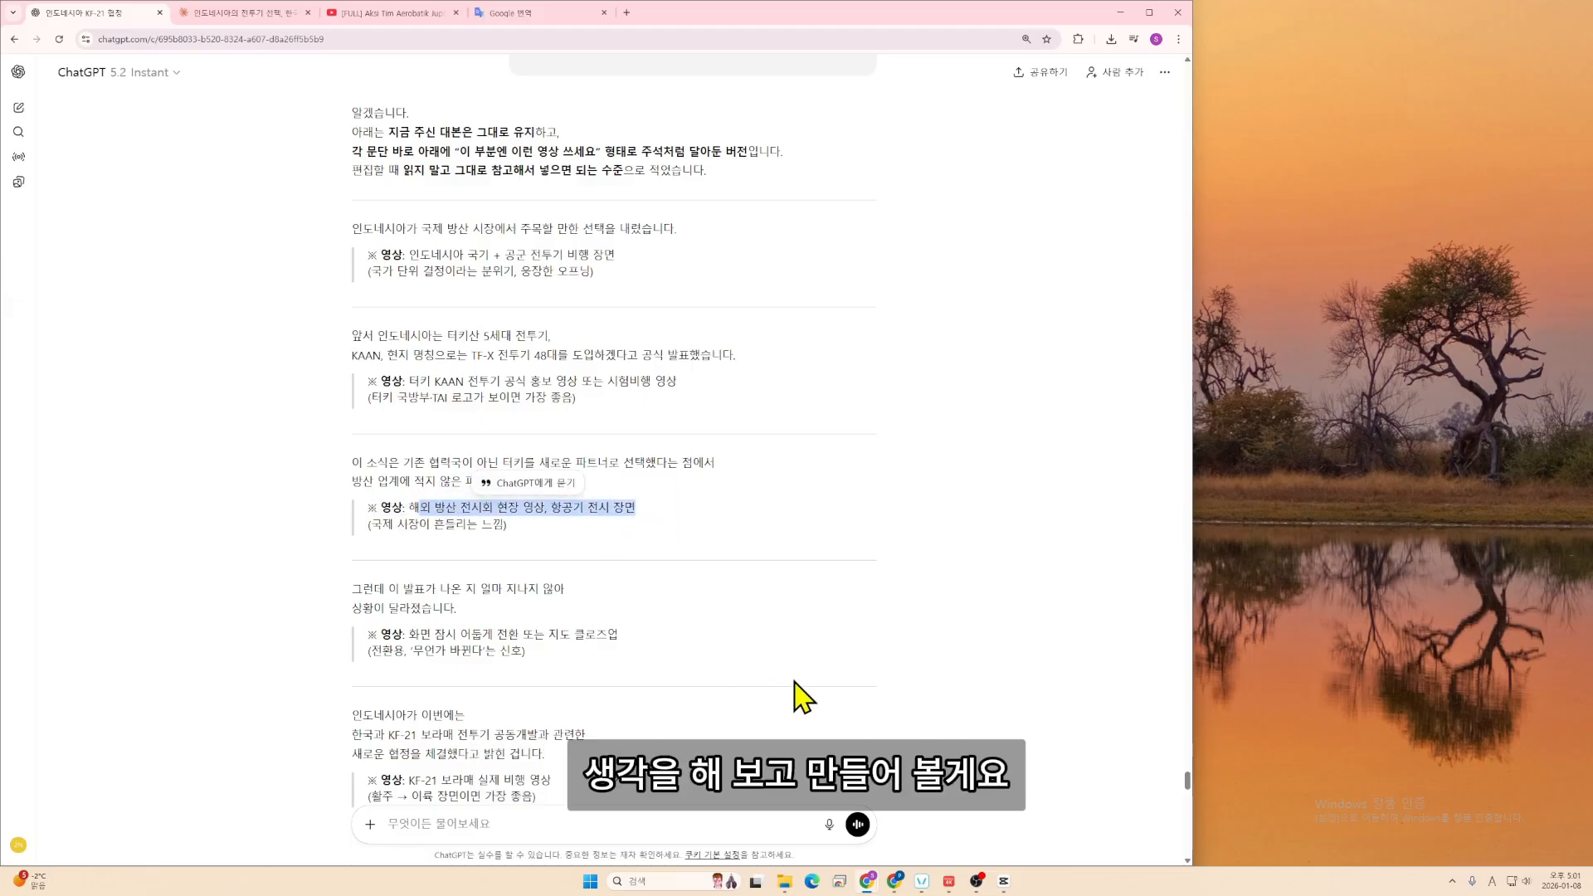
- Return to CapCut and scrub through the remaining timeline videos looking for a defence-exhibition or aircraft-display scene
key("alt+Tab")
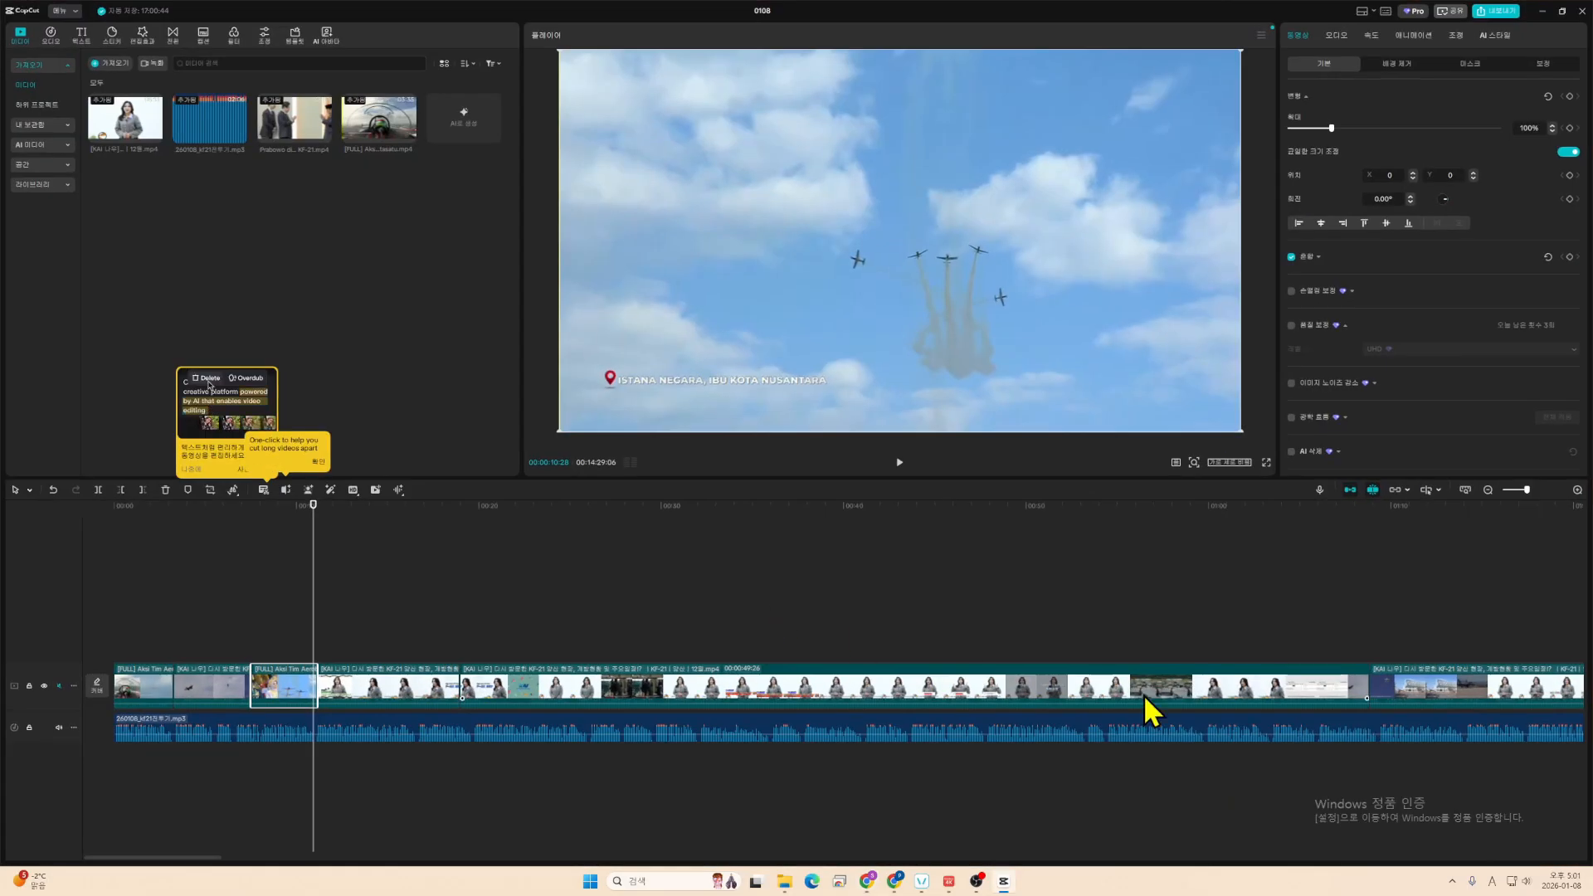
left_click_drag(849, 505, 1540, 507)
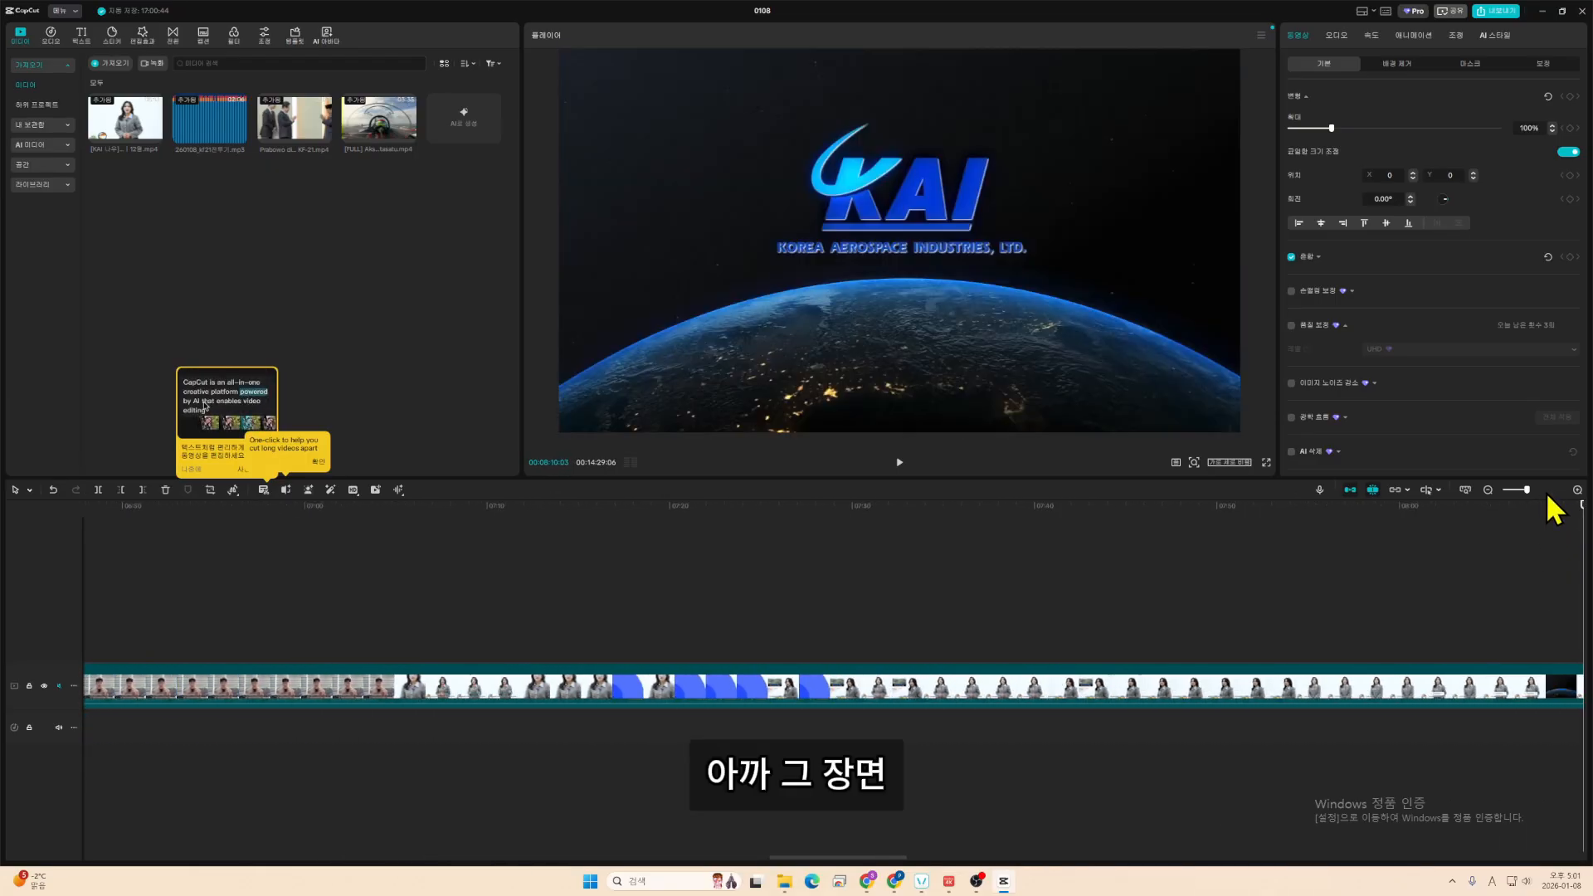
left_click(1519, 489)
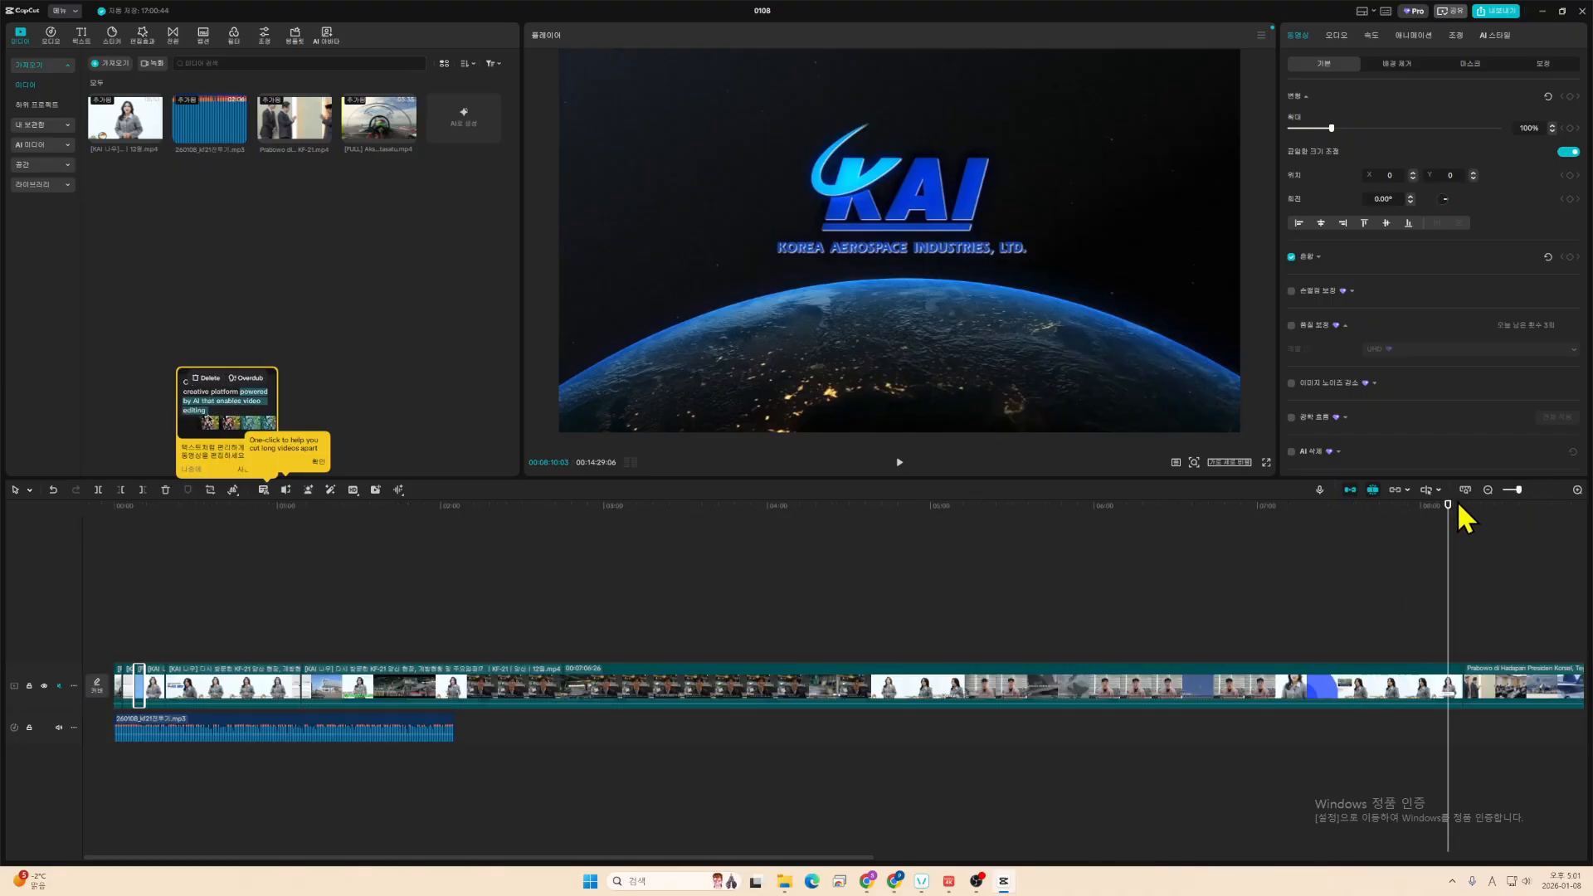
left_click_drag(1460, 507, 1078, 636)
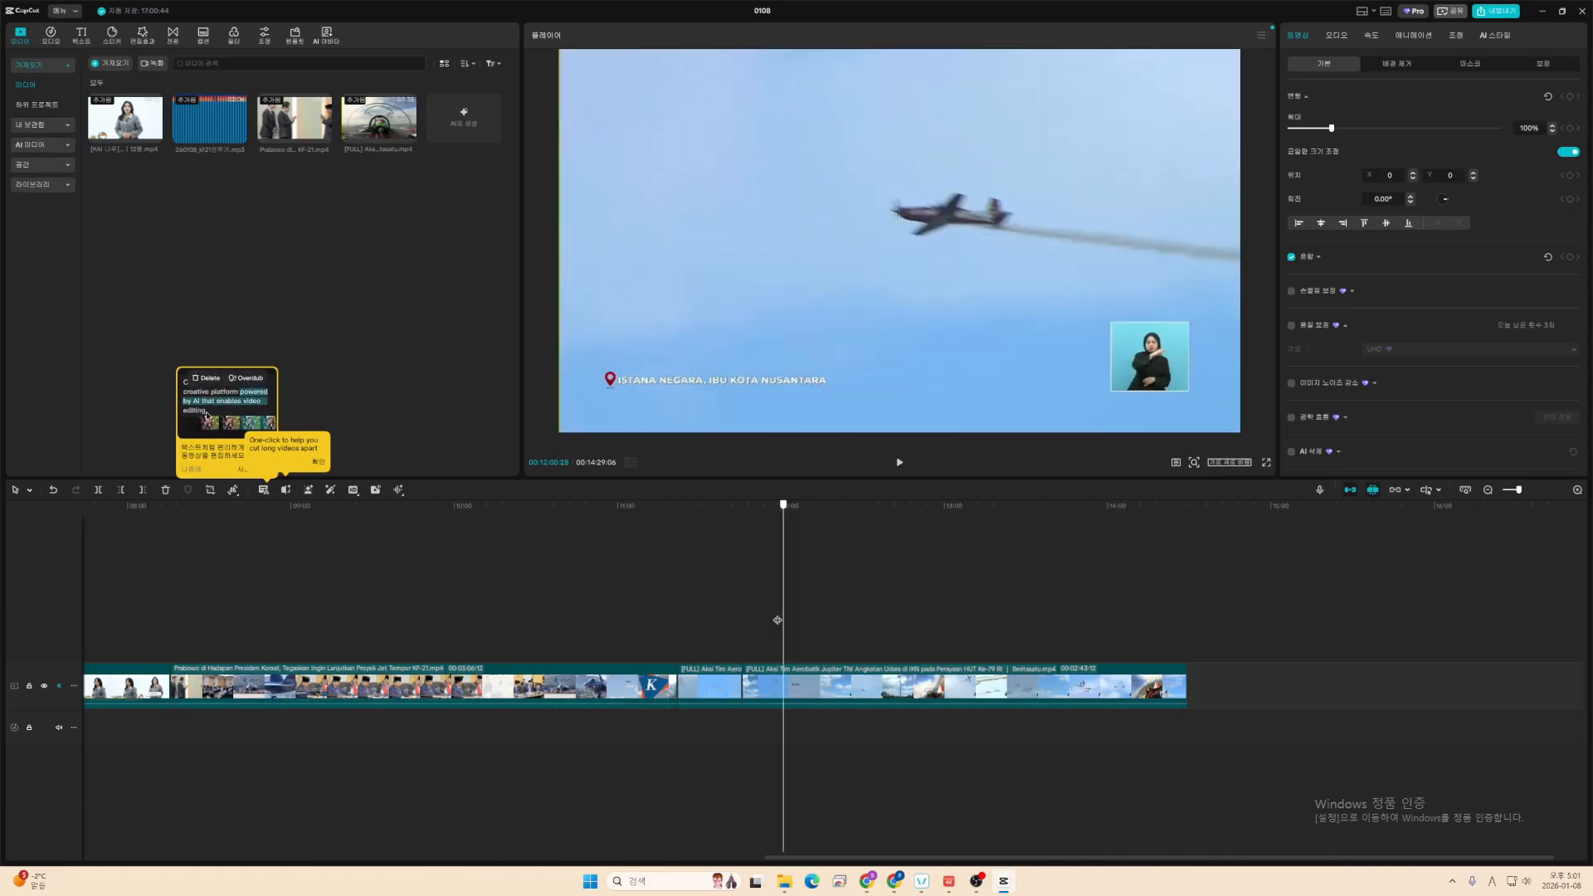
left_click_drag(597, 611, 492, 607)
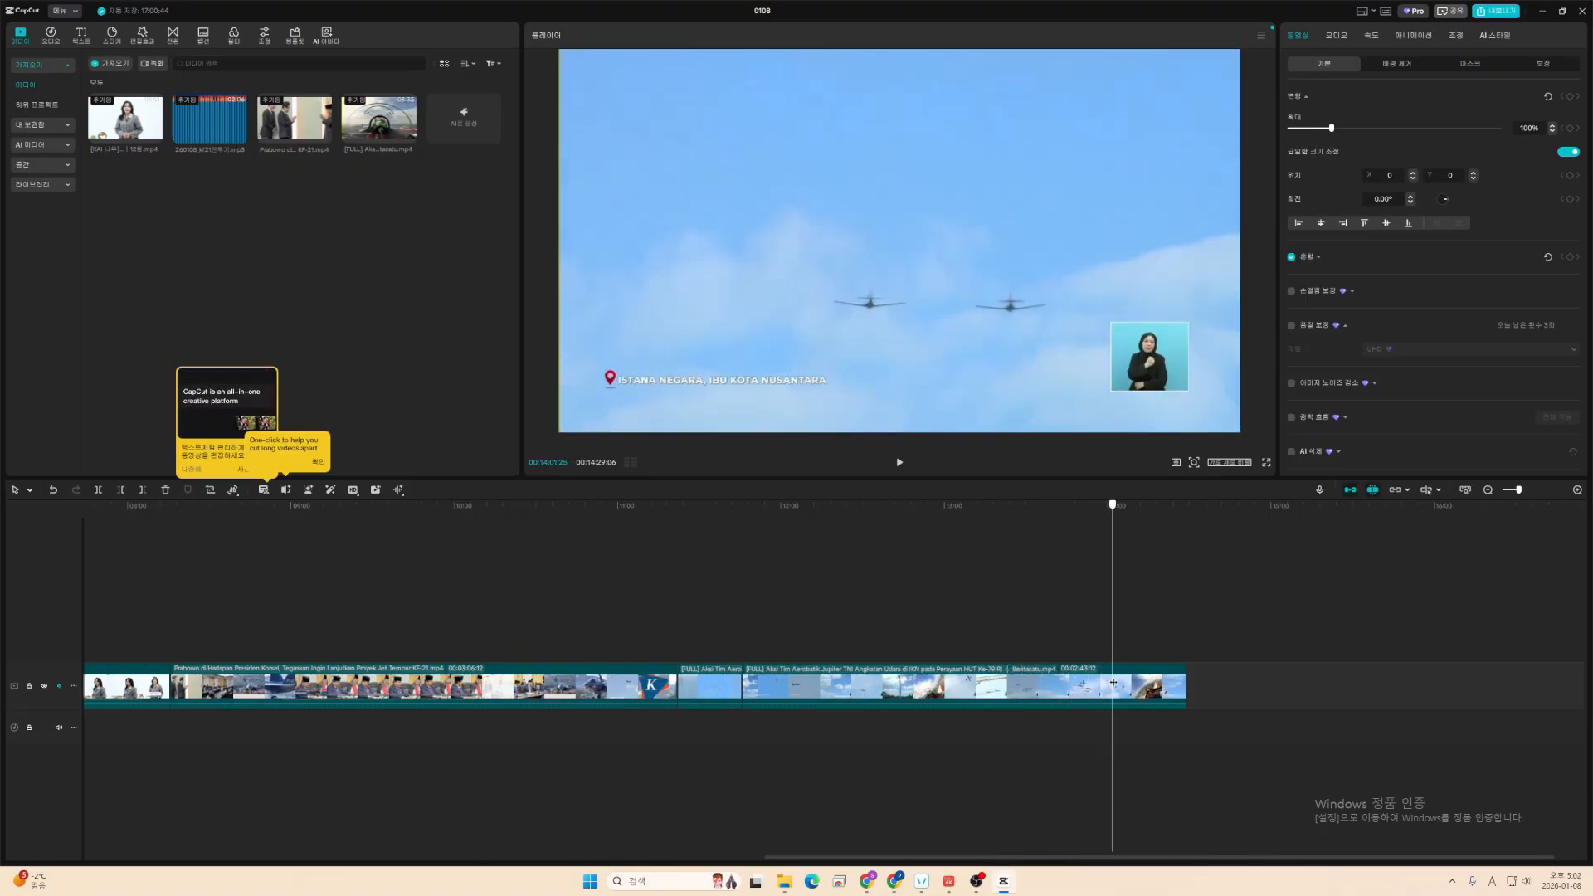
left_click_drag(1141, 681, 718, 676)
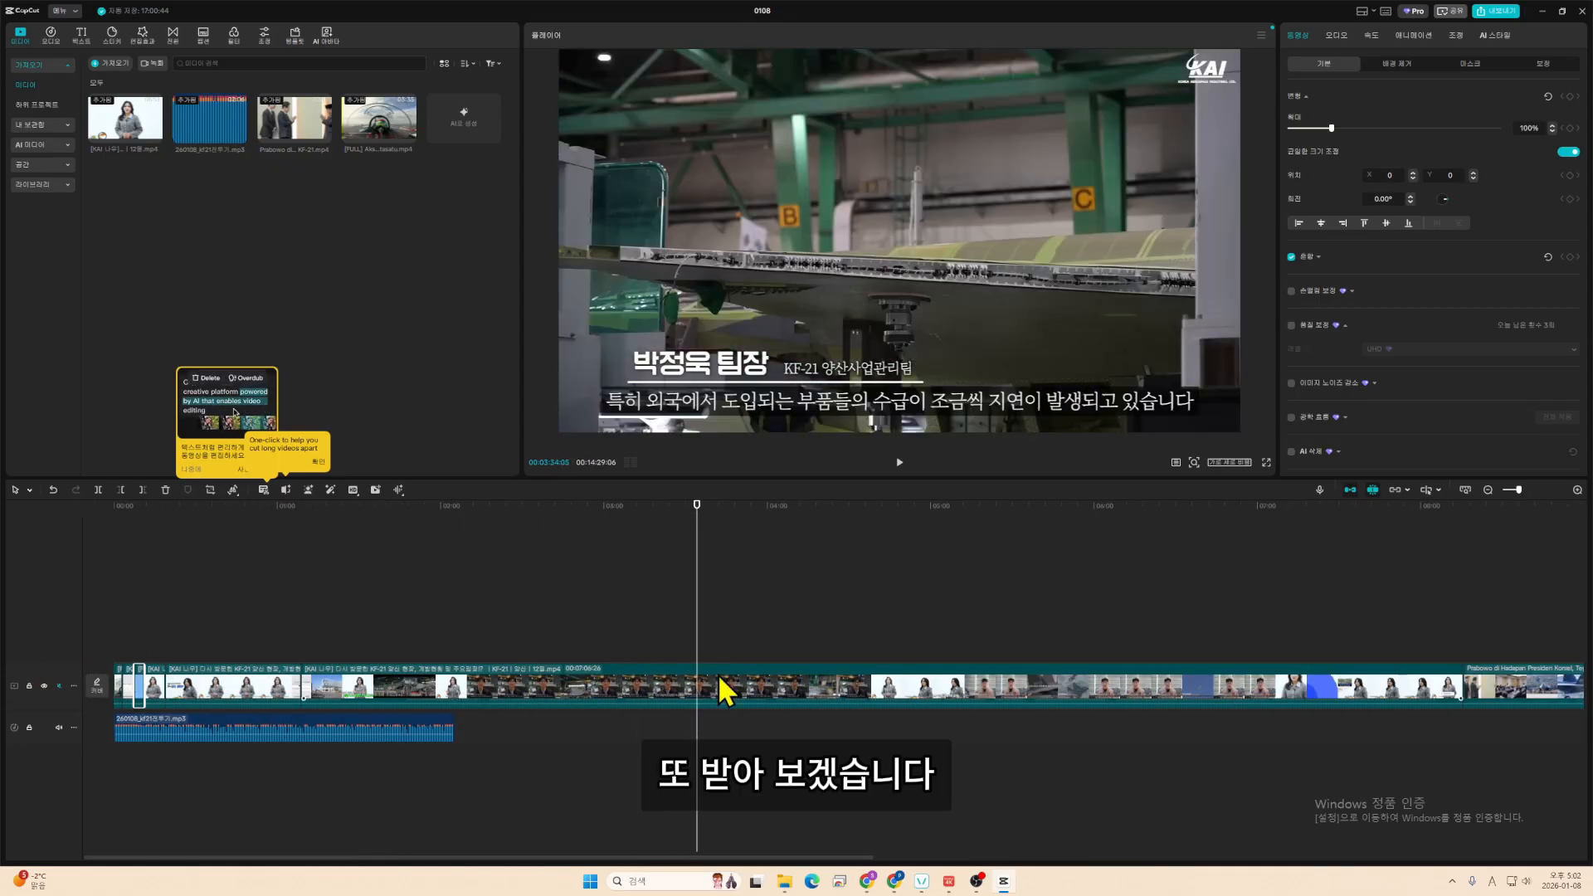
- Switch to Google Translate in the browser, translate "공군 전투기 전시장면" into Indonesian, and copy the translation
key("alt+Tab")
key("Tab")
key("Tab")
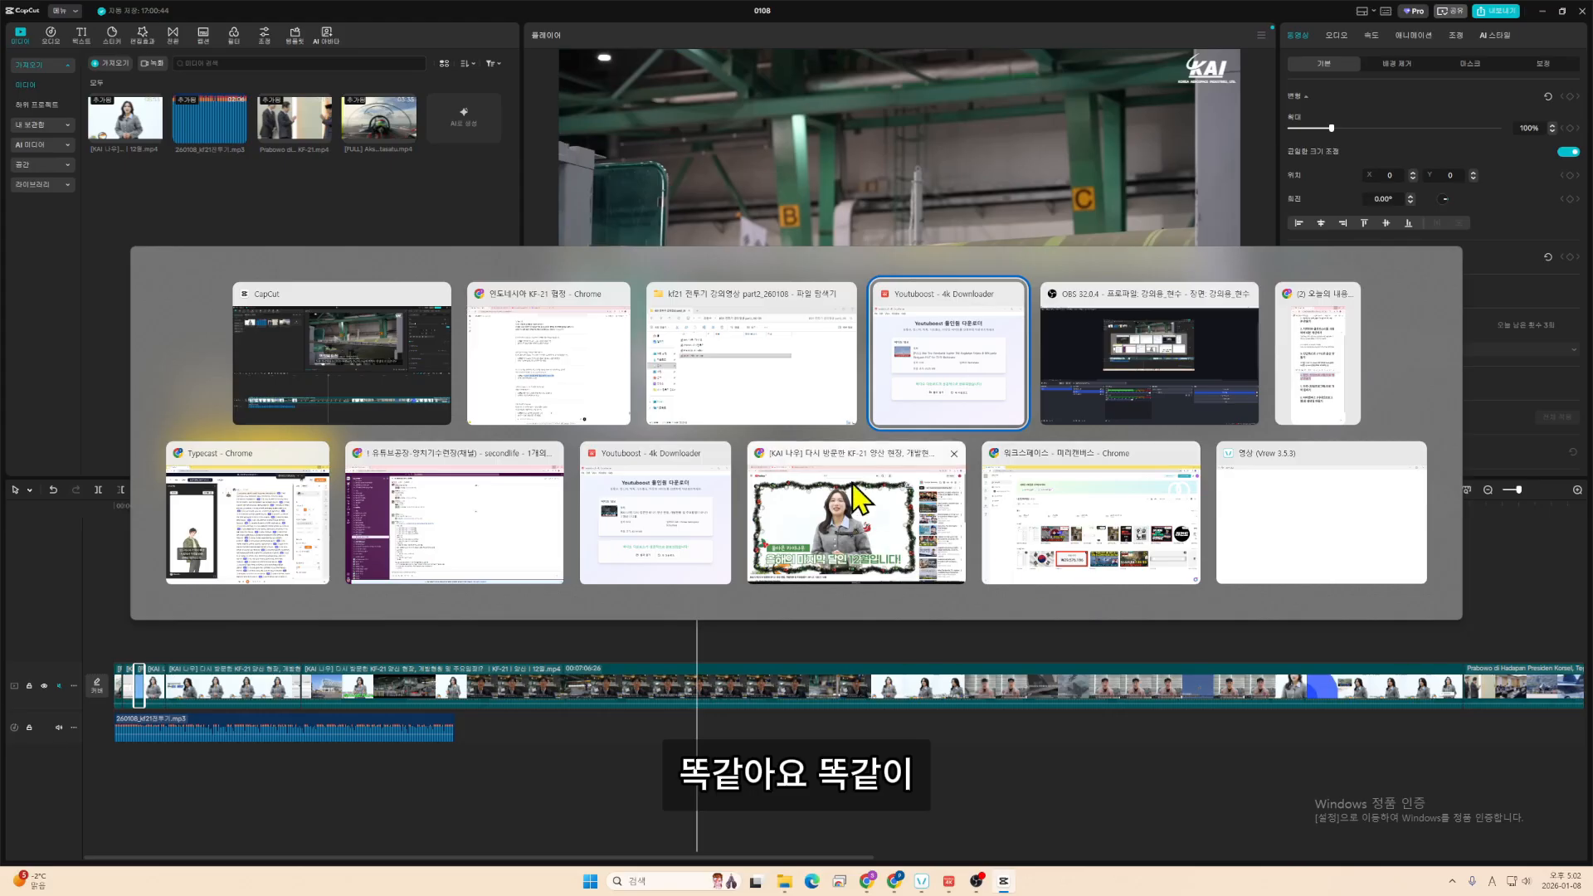
left_click(597, 376)
left_click(436, 13)
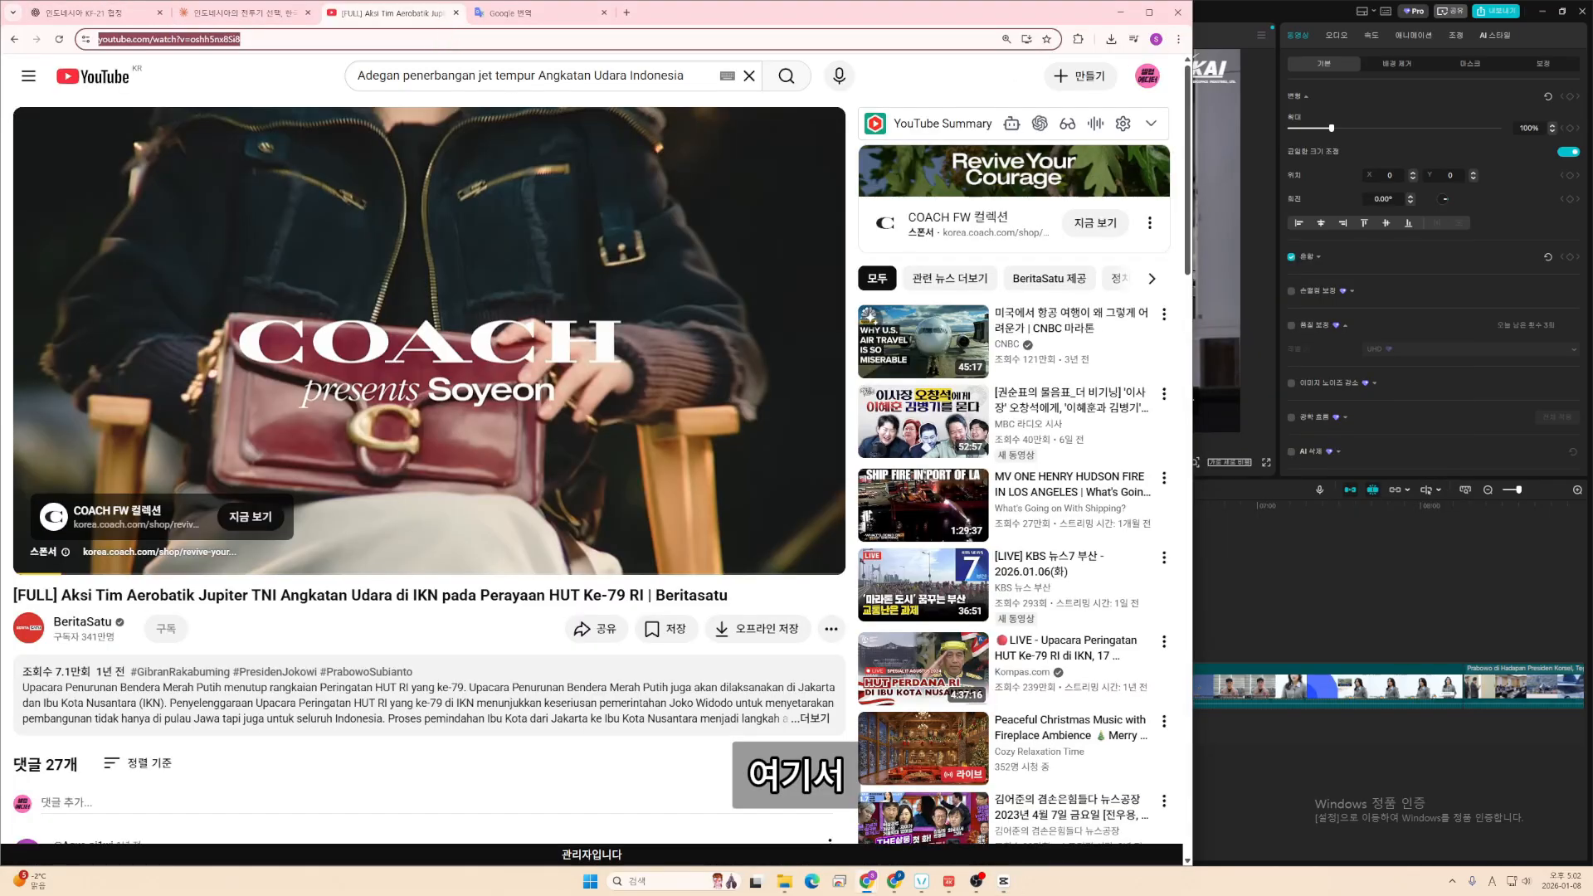
left_click(531, 14)
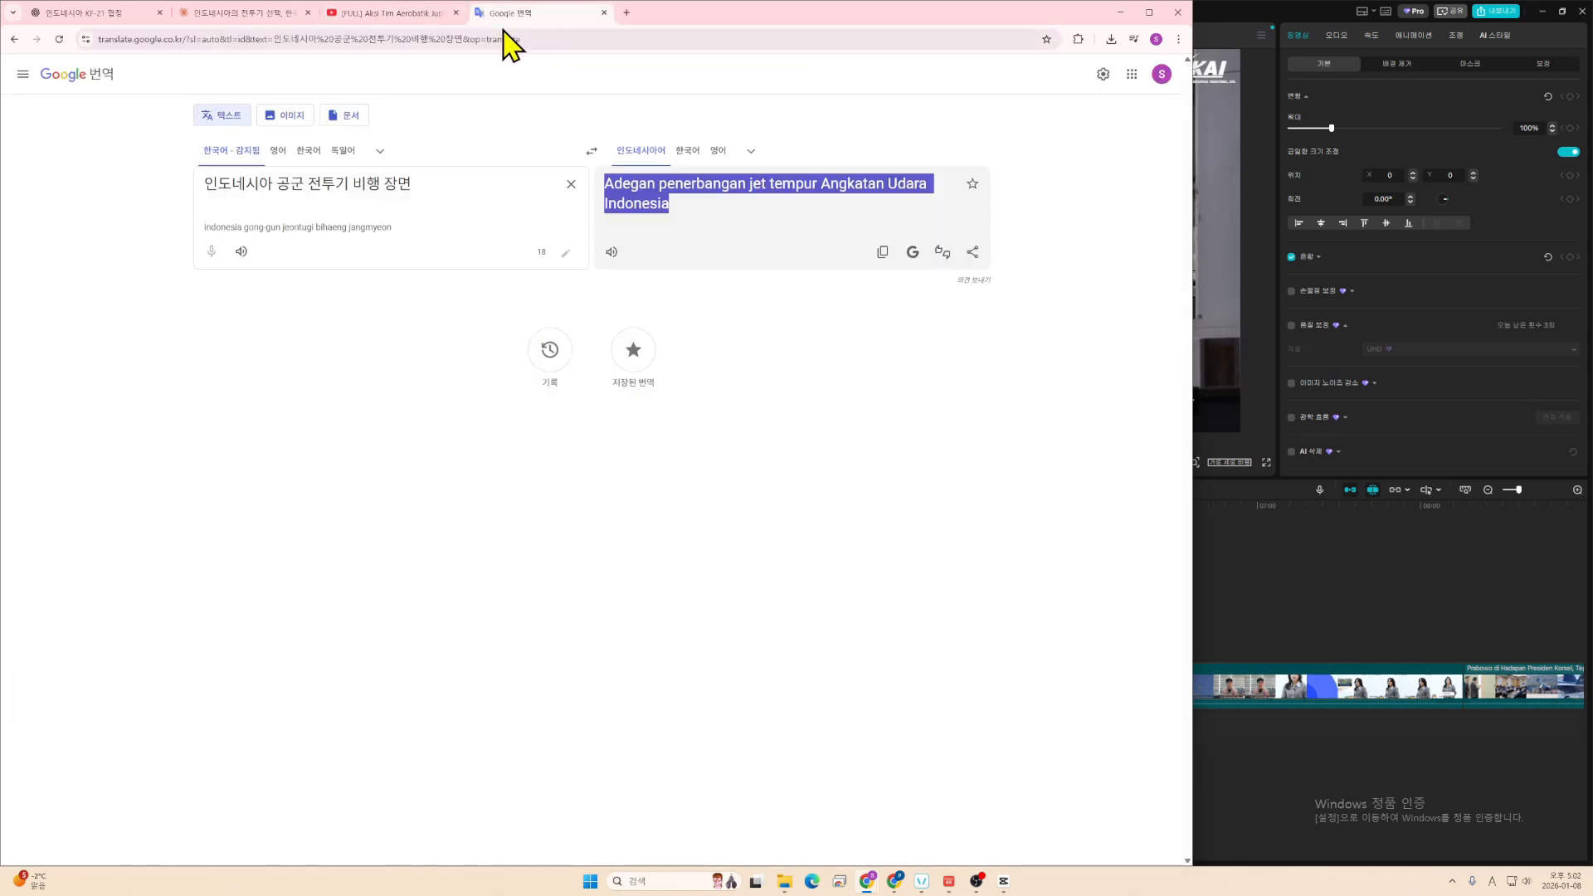
double_click(454, 193)
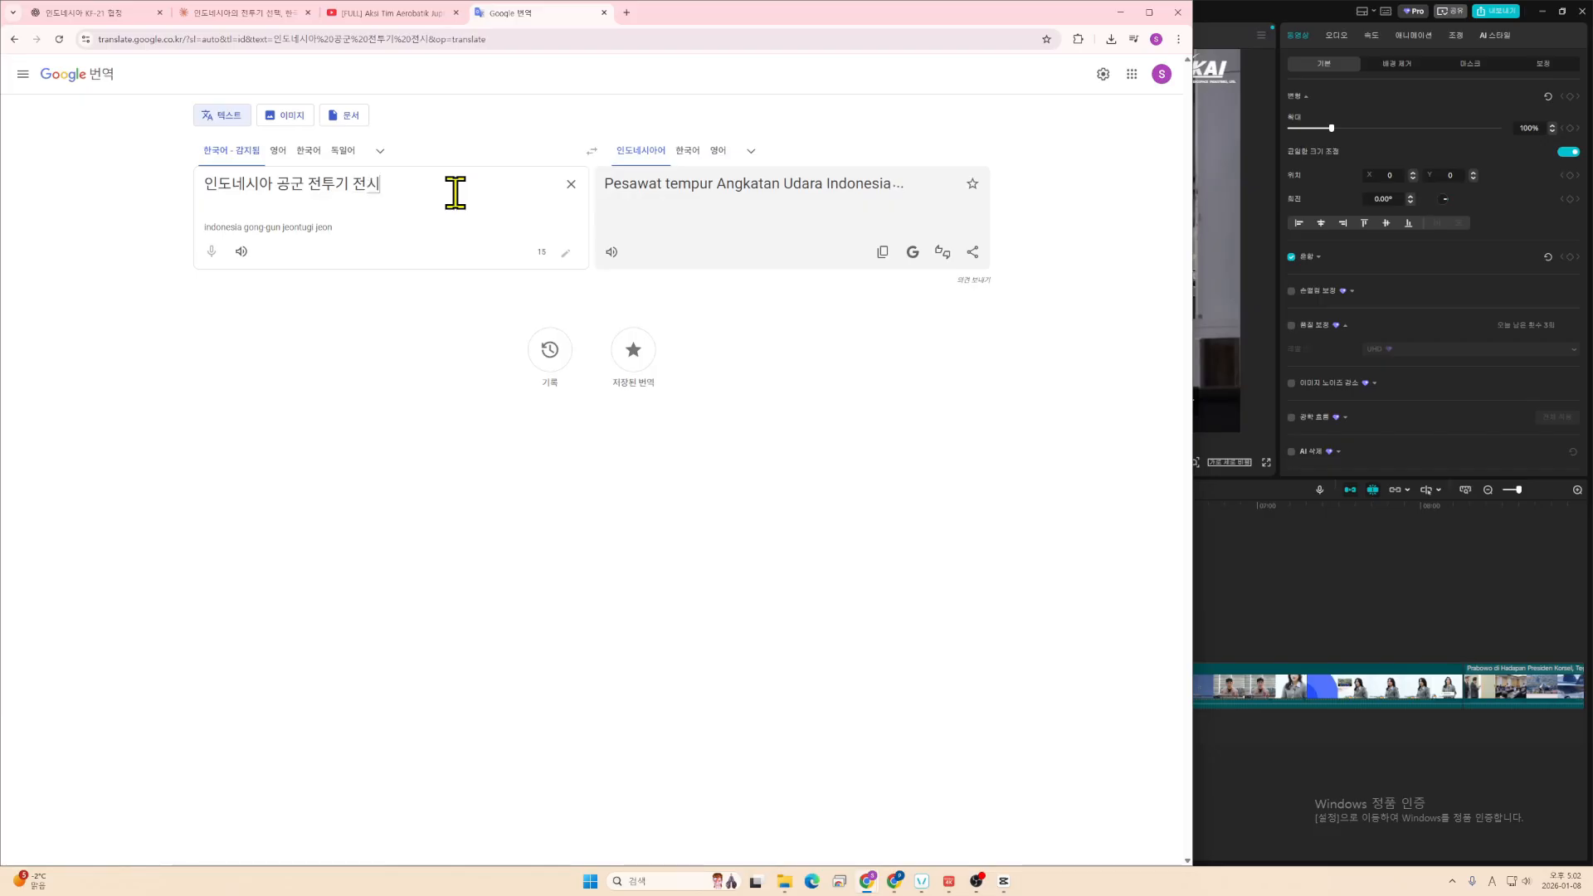
key("BackSpace")
key("BackSpace")
type("공")
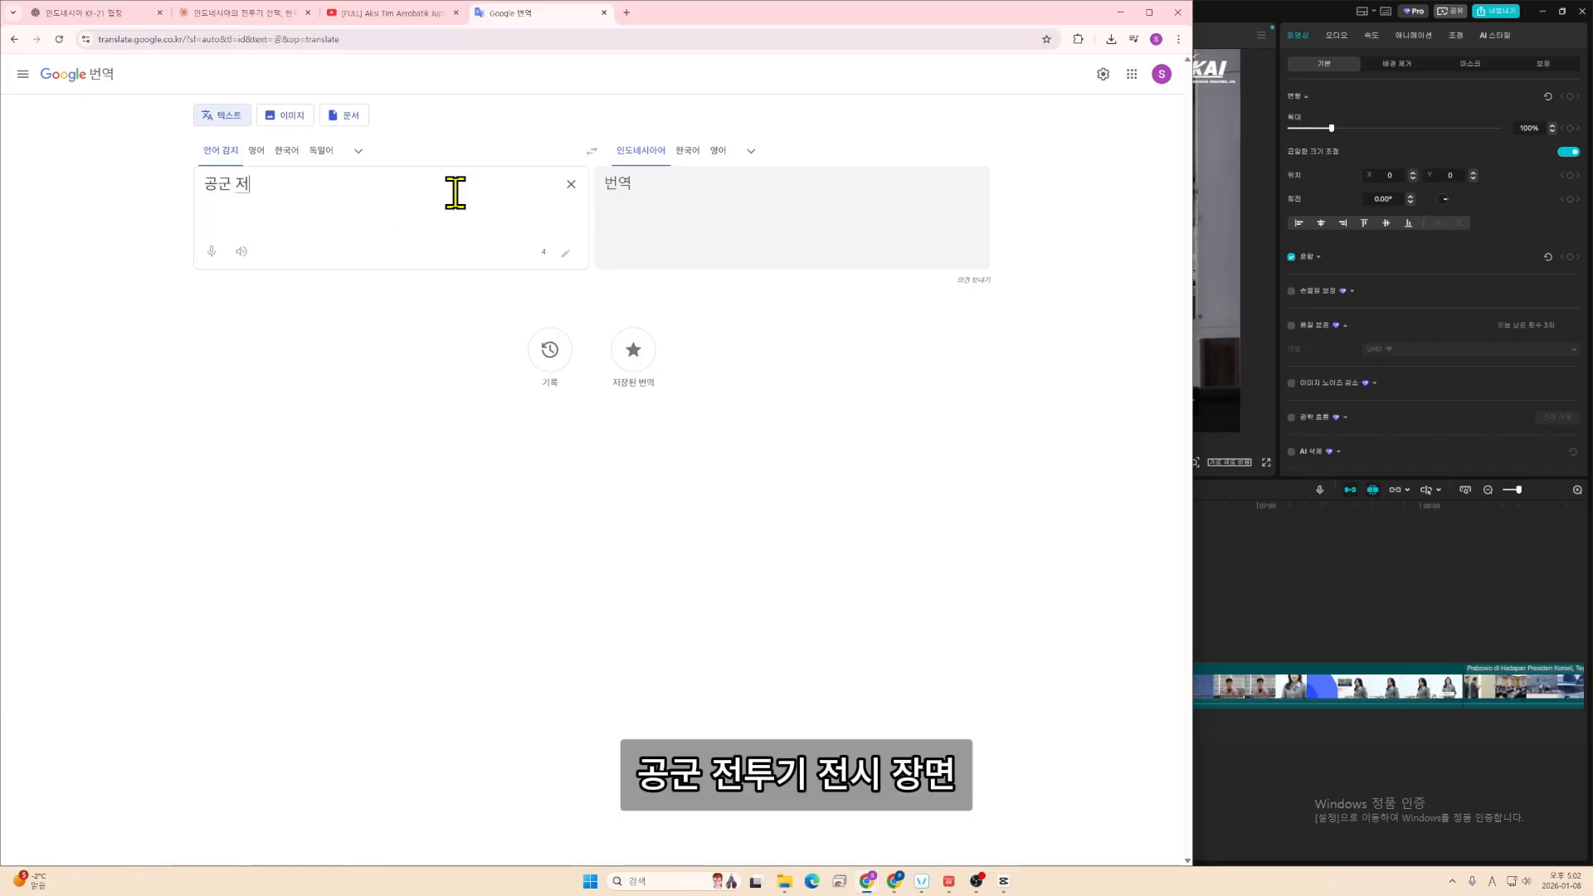
type("군 전투기 전시장면")
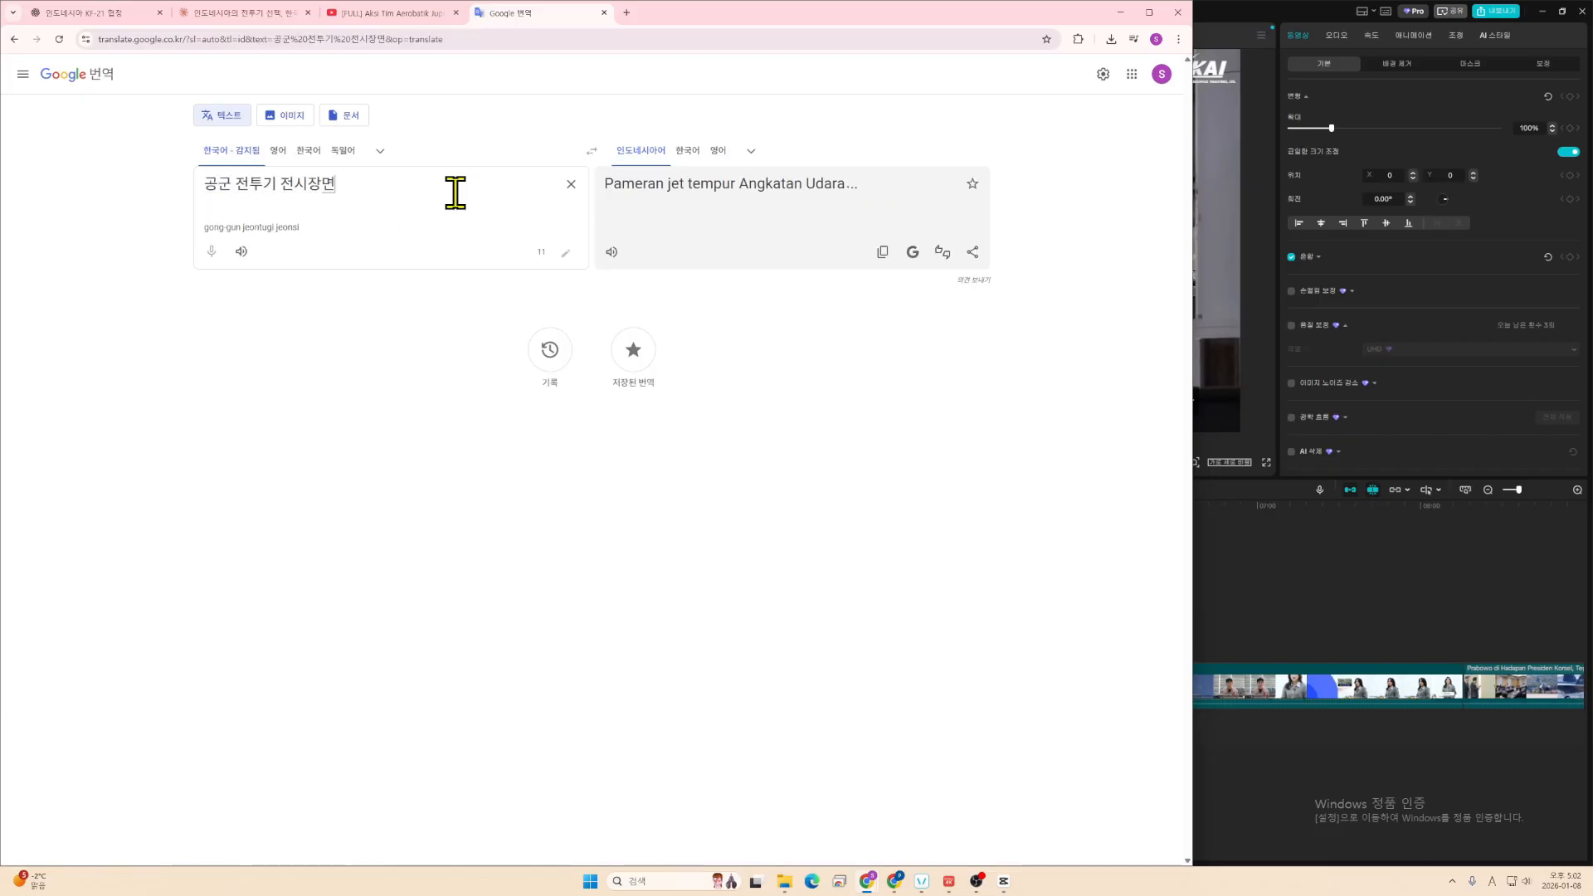
triple_click(859, 187)
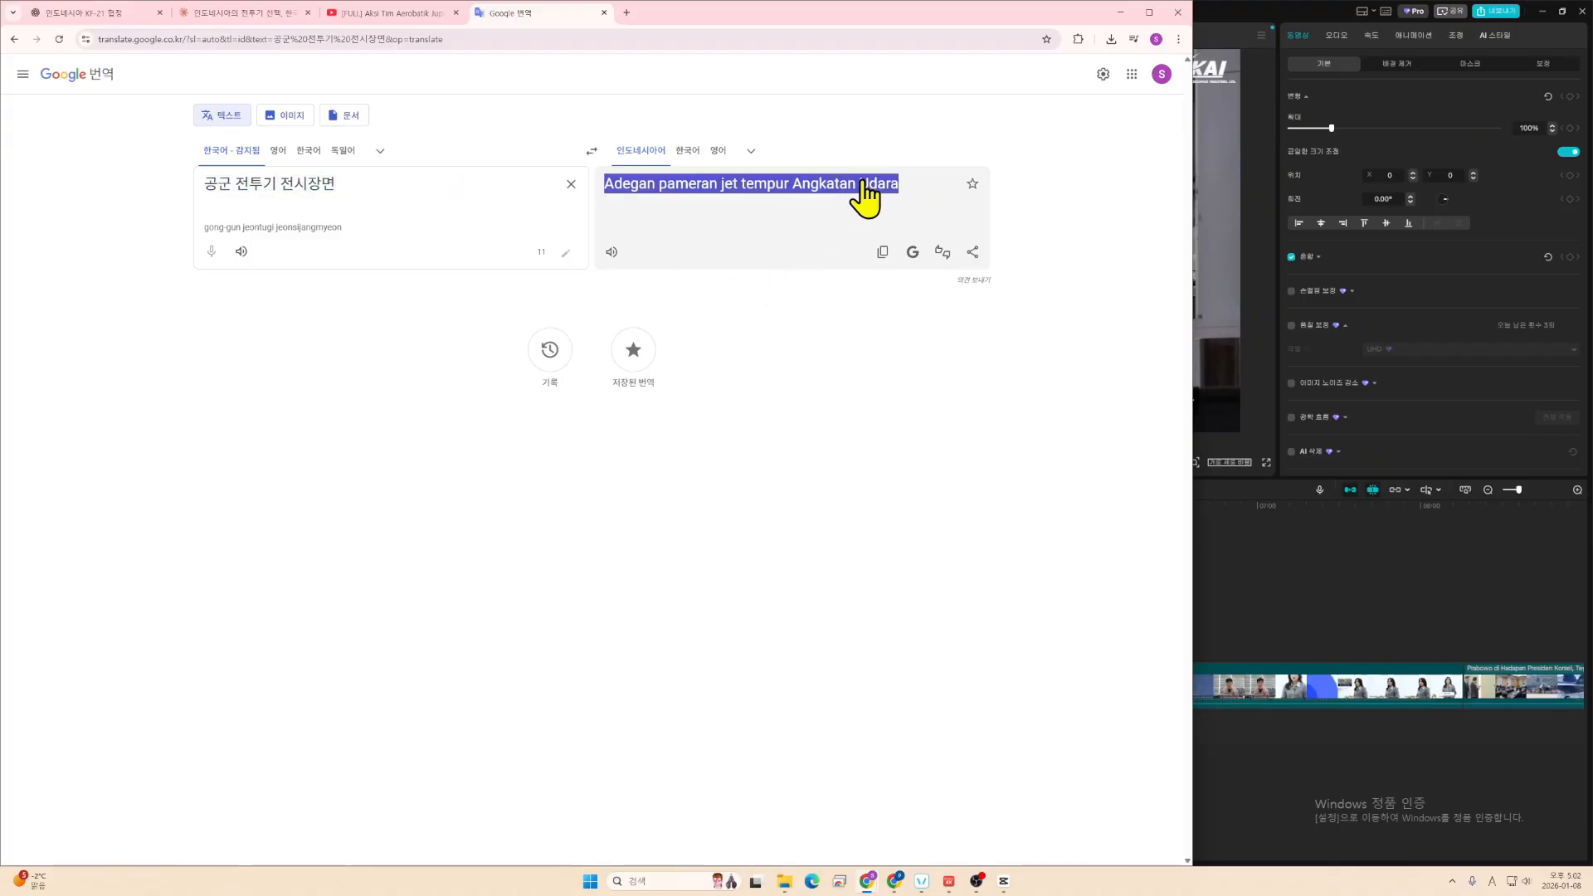
left_click(881, 252)
- Search YouTube for "Adegan pameran jet tempur Angkatan Udara" and look through the results for a long-form video
left_click(392, 14)
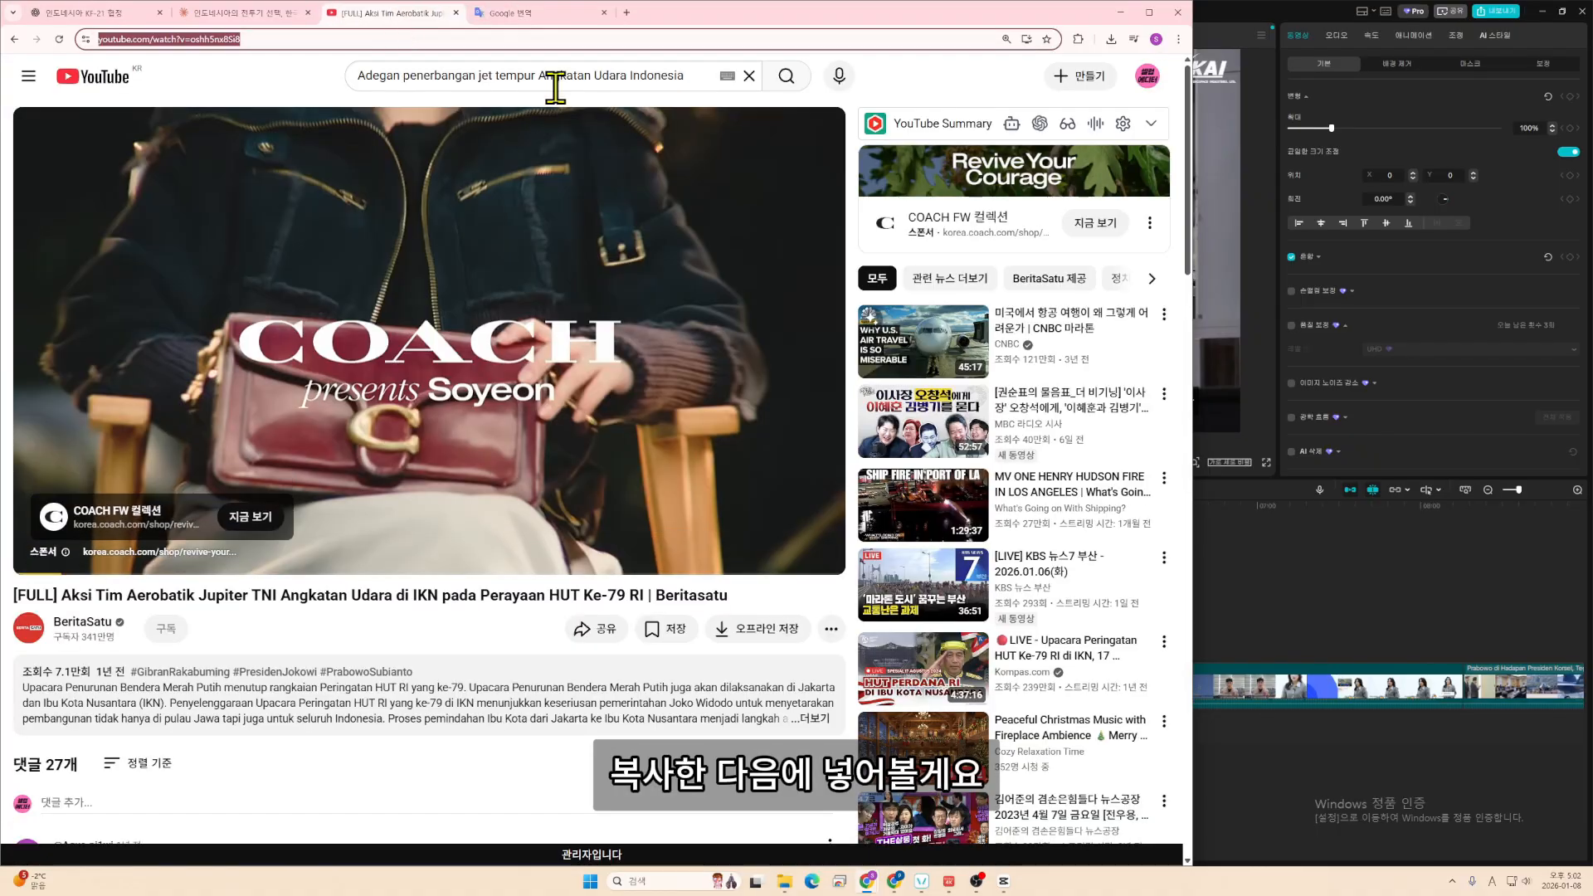
left_click(628, 79)
left_click(785, 77)
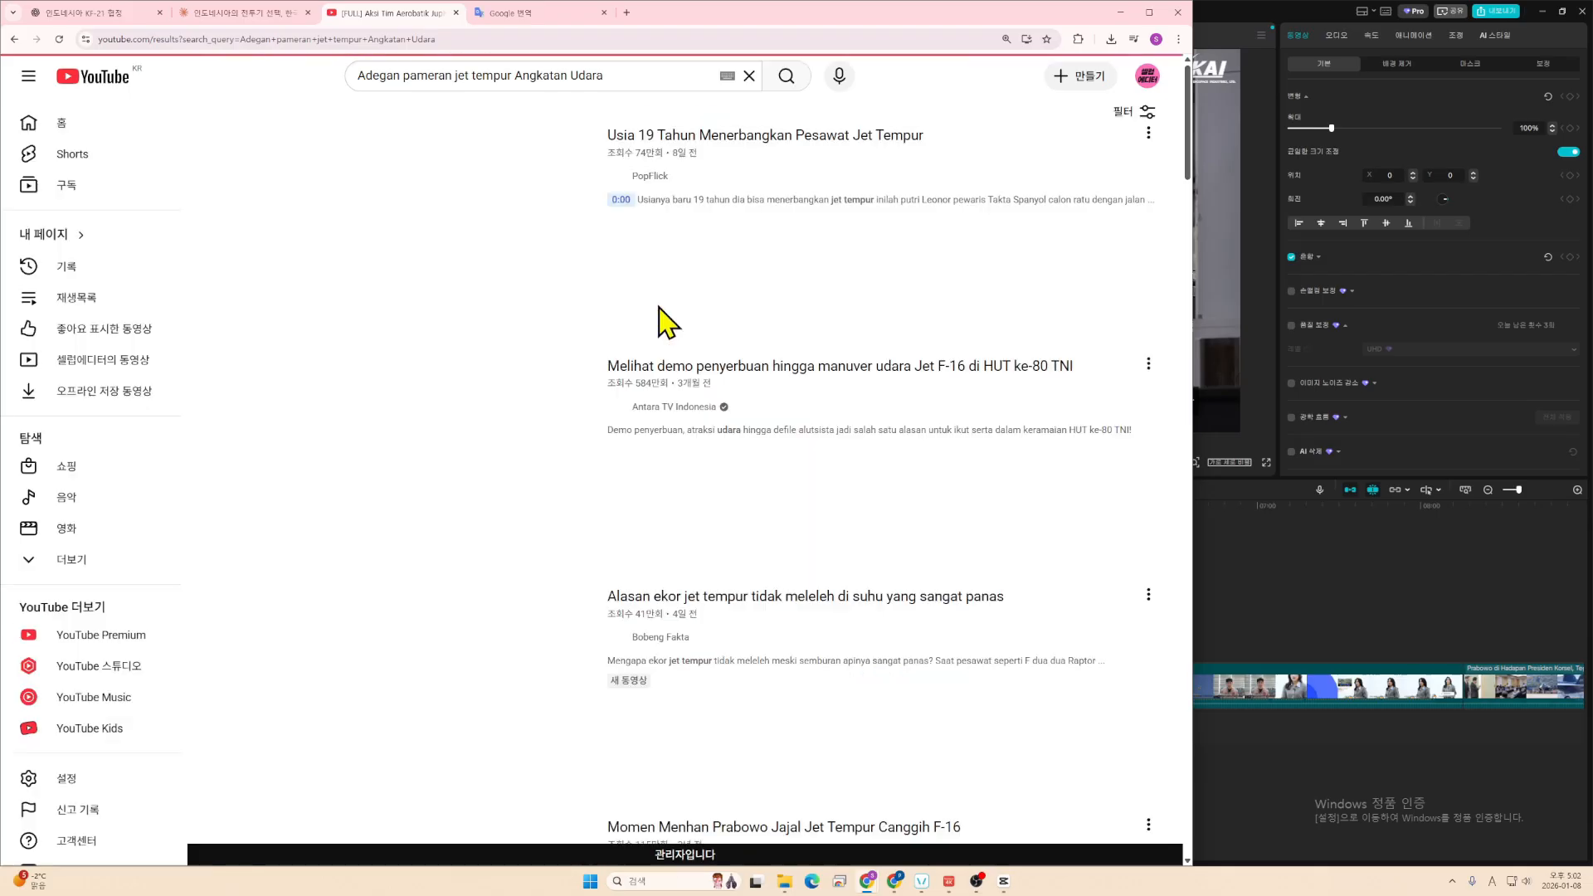
scroll(512, 344, "down", 1)
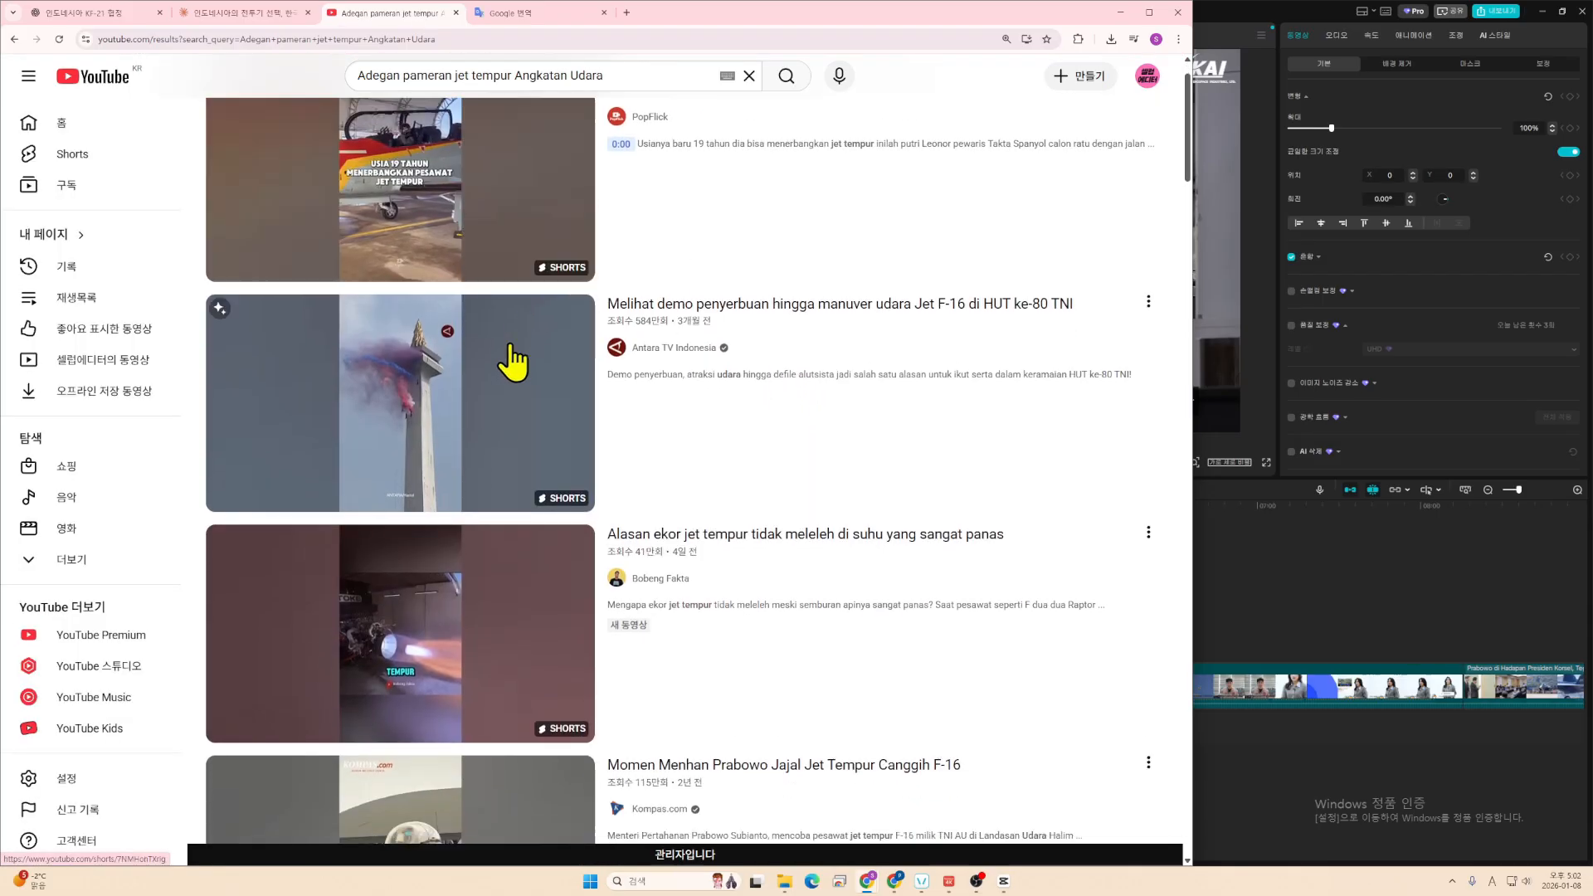
scroll(516, 373, "up", 1)
scroll(516, 398, "down", 2)
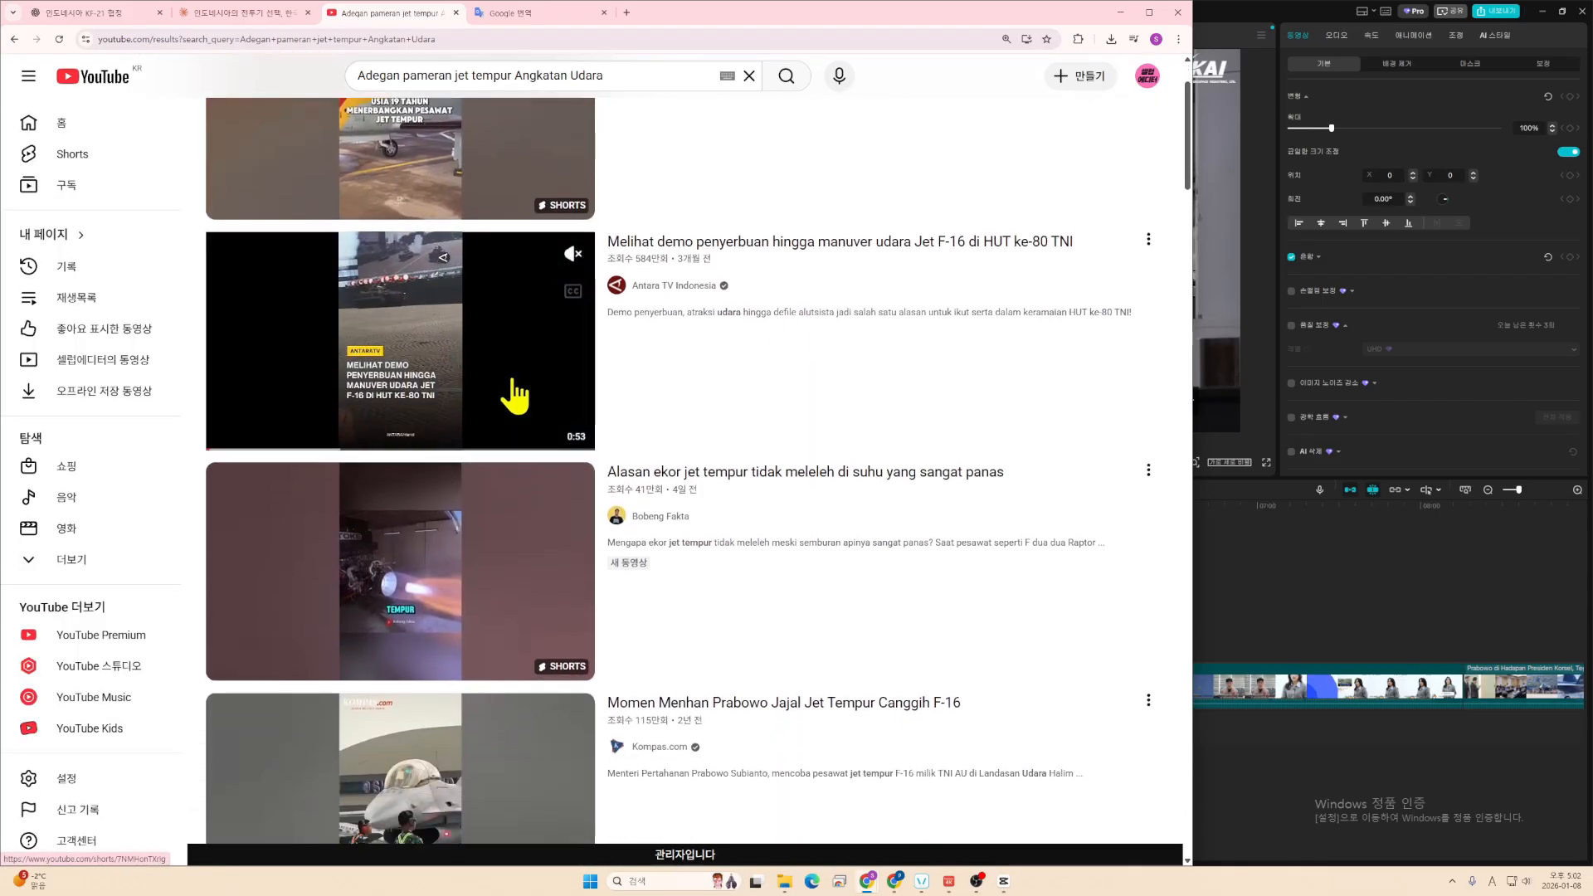
scroll(538, 363, "up", 2)
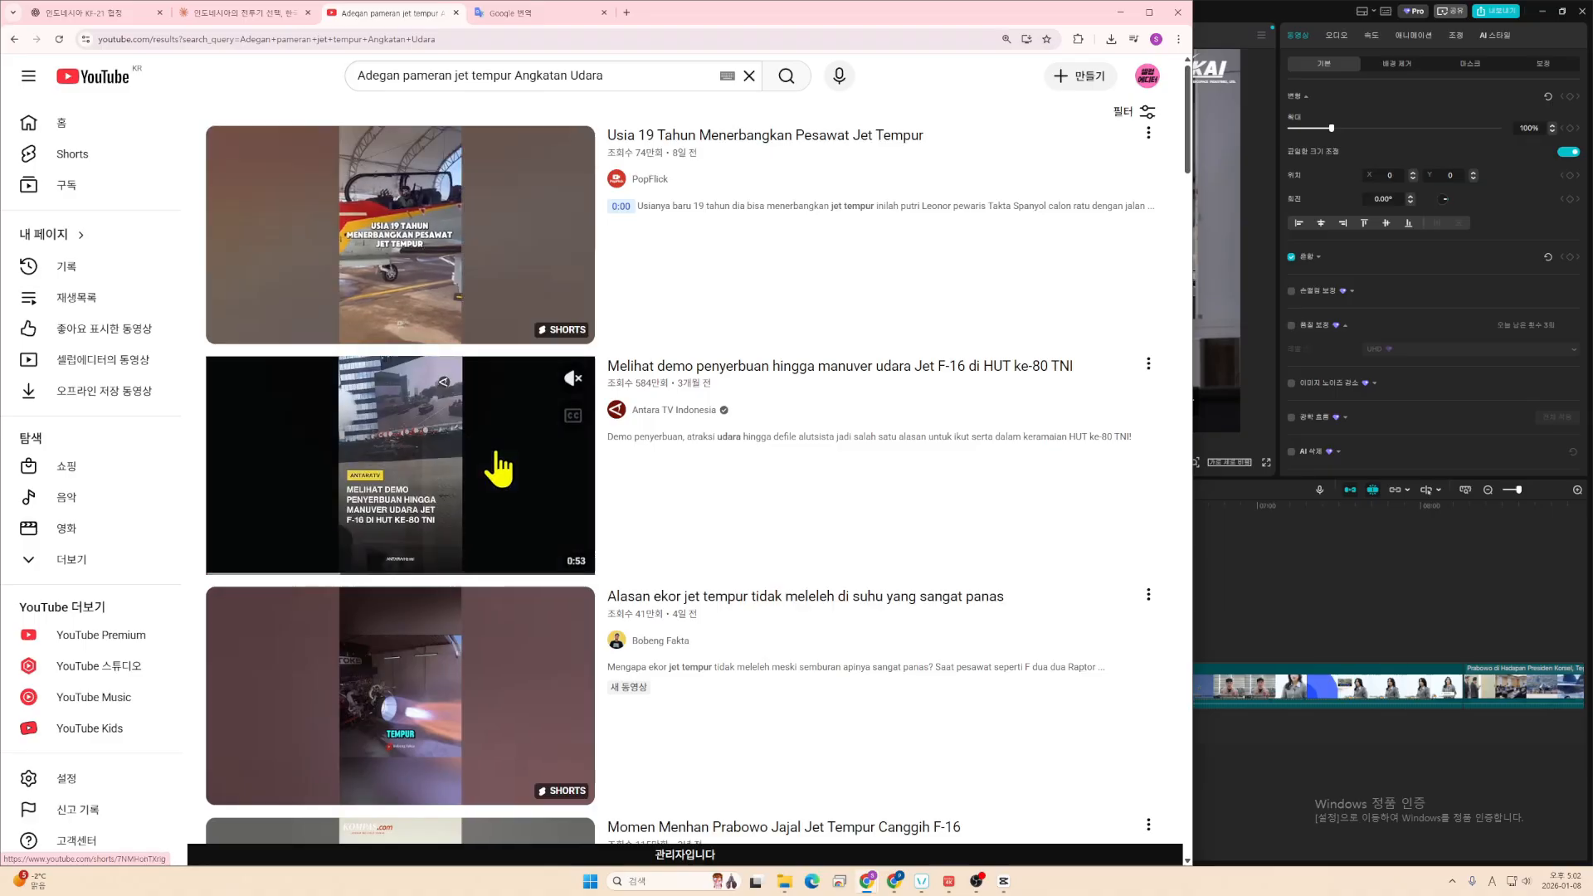
scroll(502, 462, "down", 5)
scroll(514, 458, "down", 11)
scroll(516, 487, "up", 1)
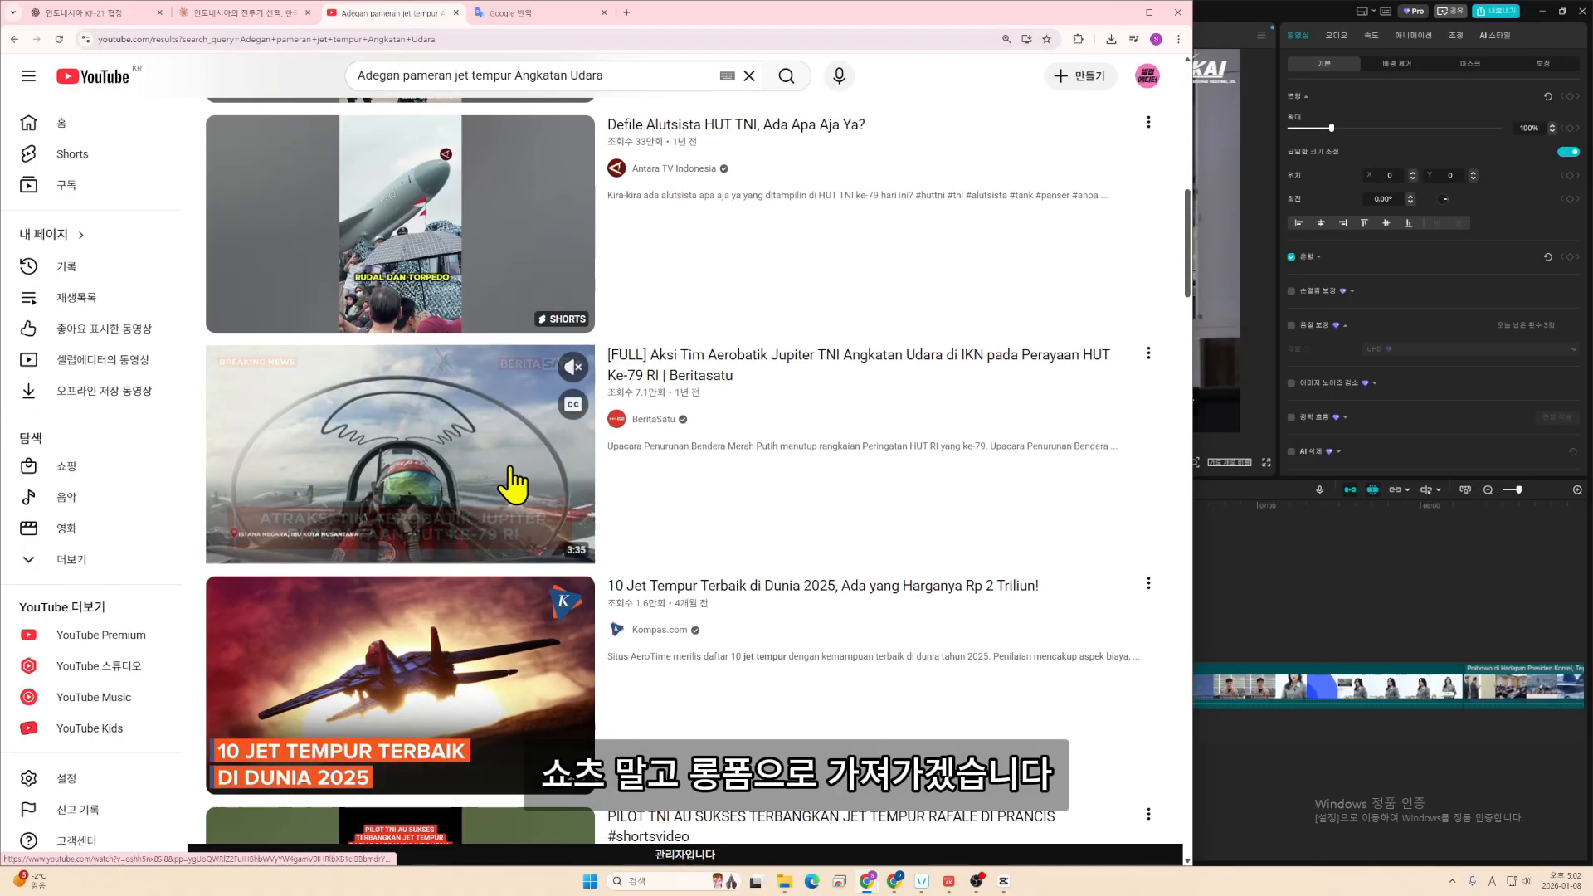
scroll(502, 489, "down", 4)
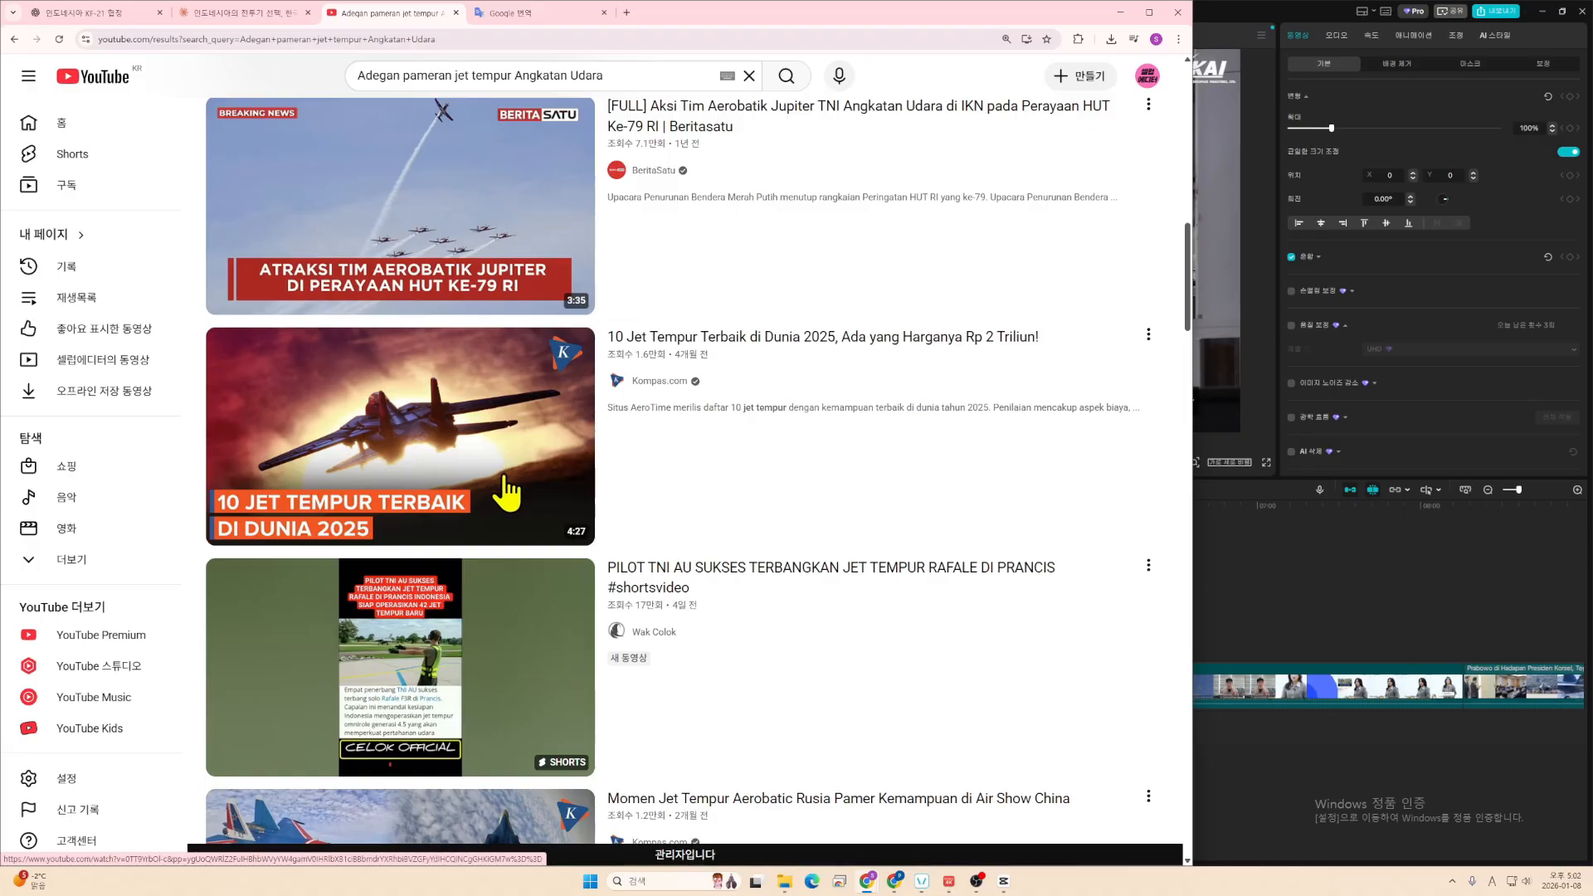
- Preview several moments of "10 Jet Tempur Terbaik di Dunia 2025", open the video, and copy its address
left_click(360, 543)
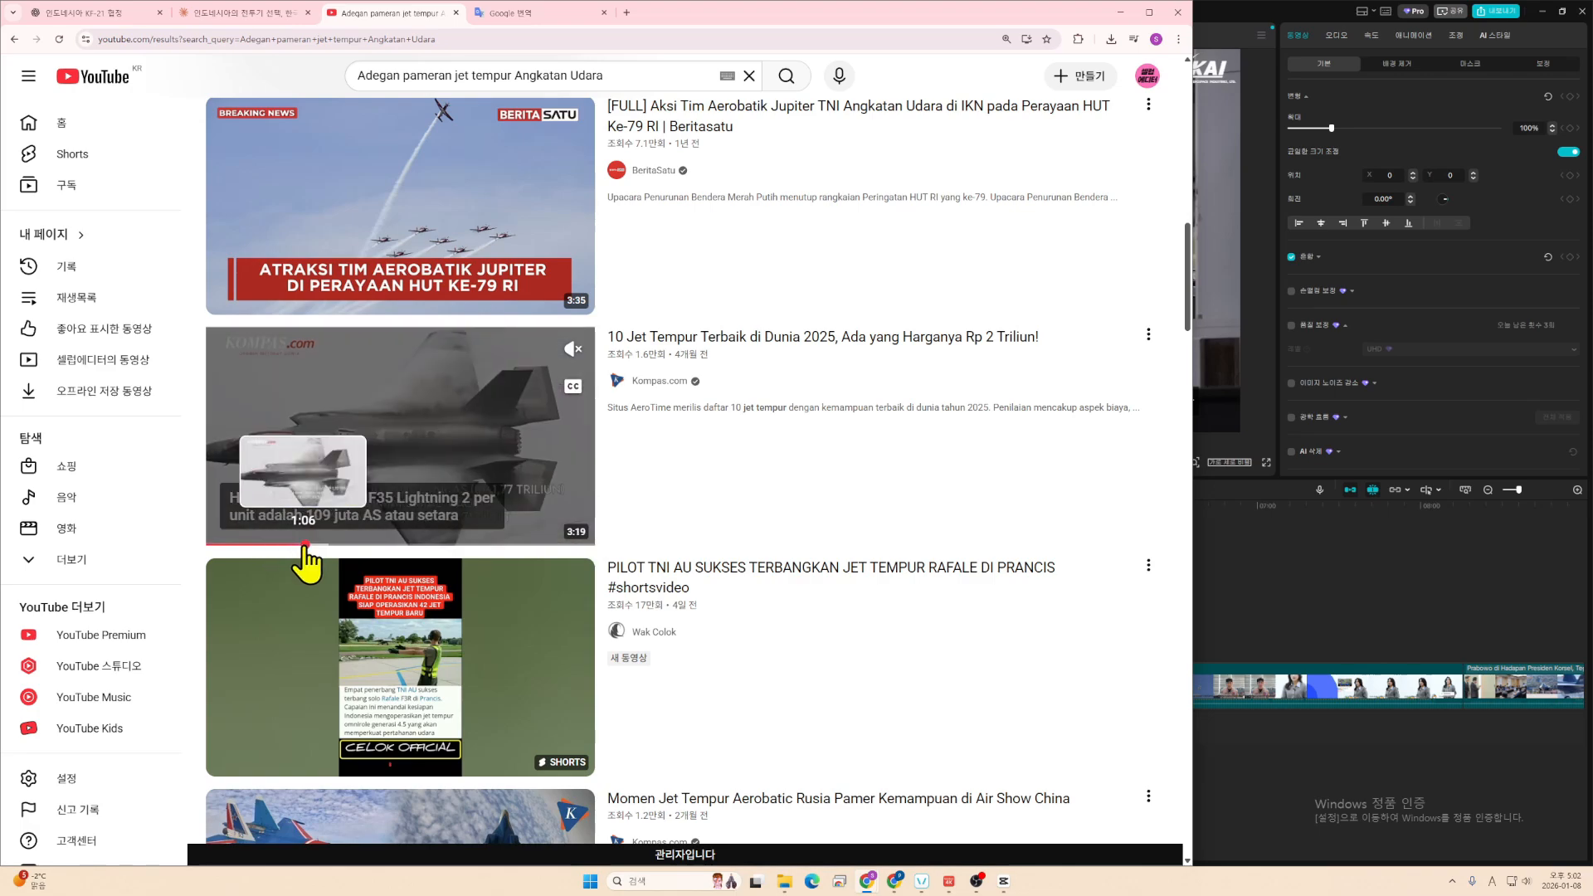
left_click(332, 543)
left_click(412, 543)
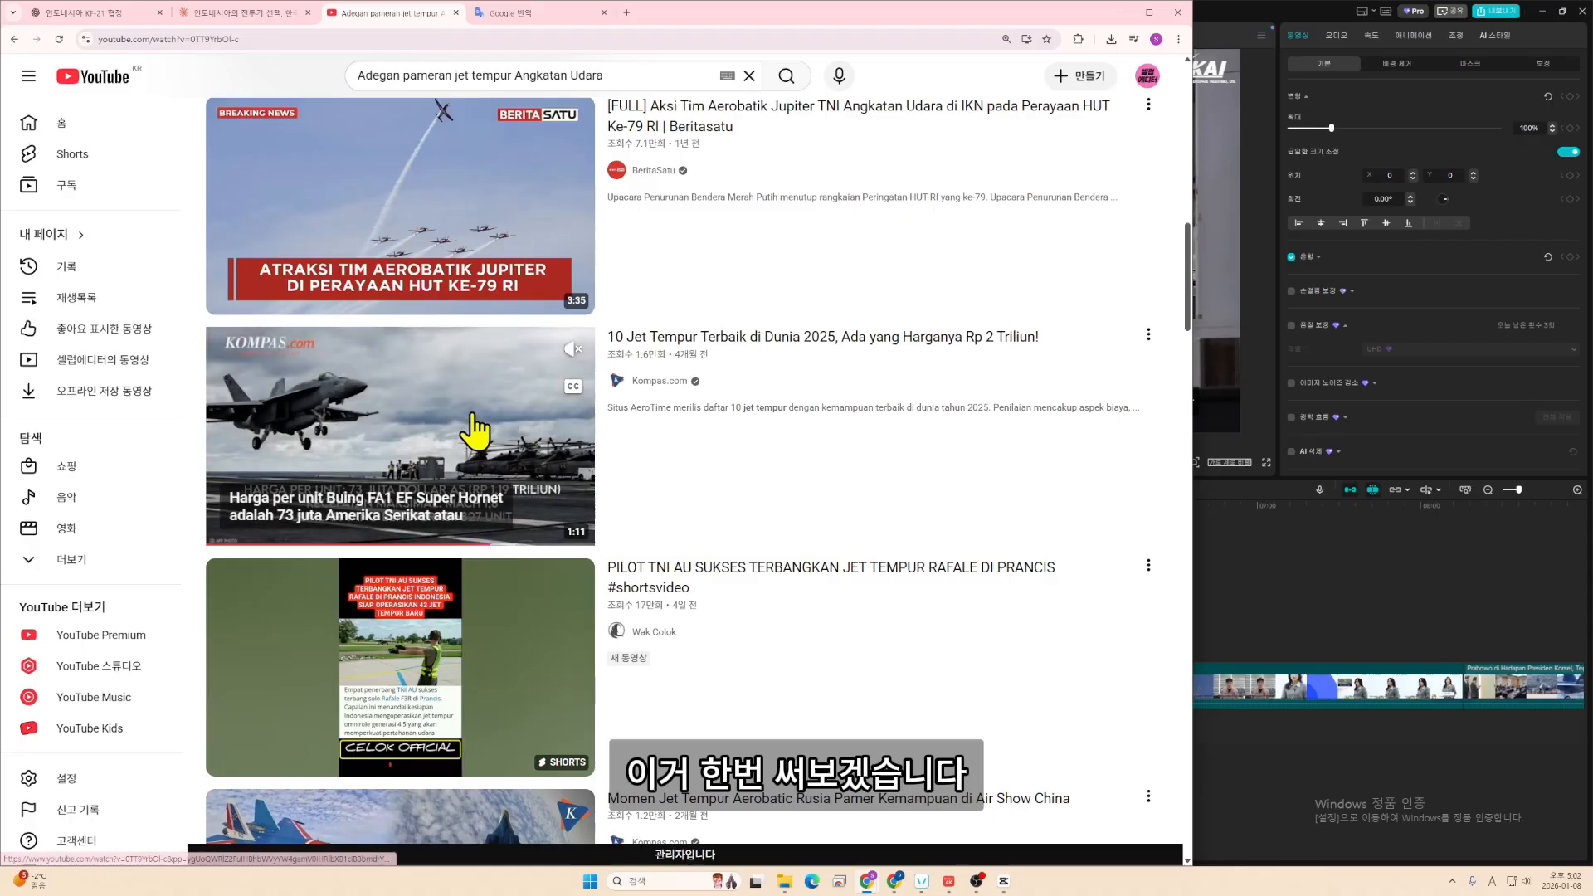
left_click(473, 441)
left_click(729, 40)
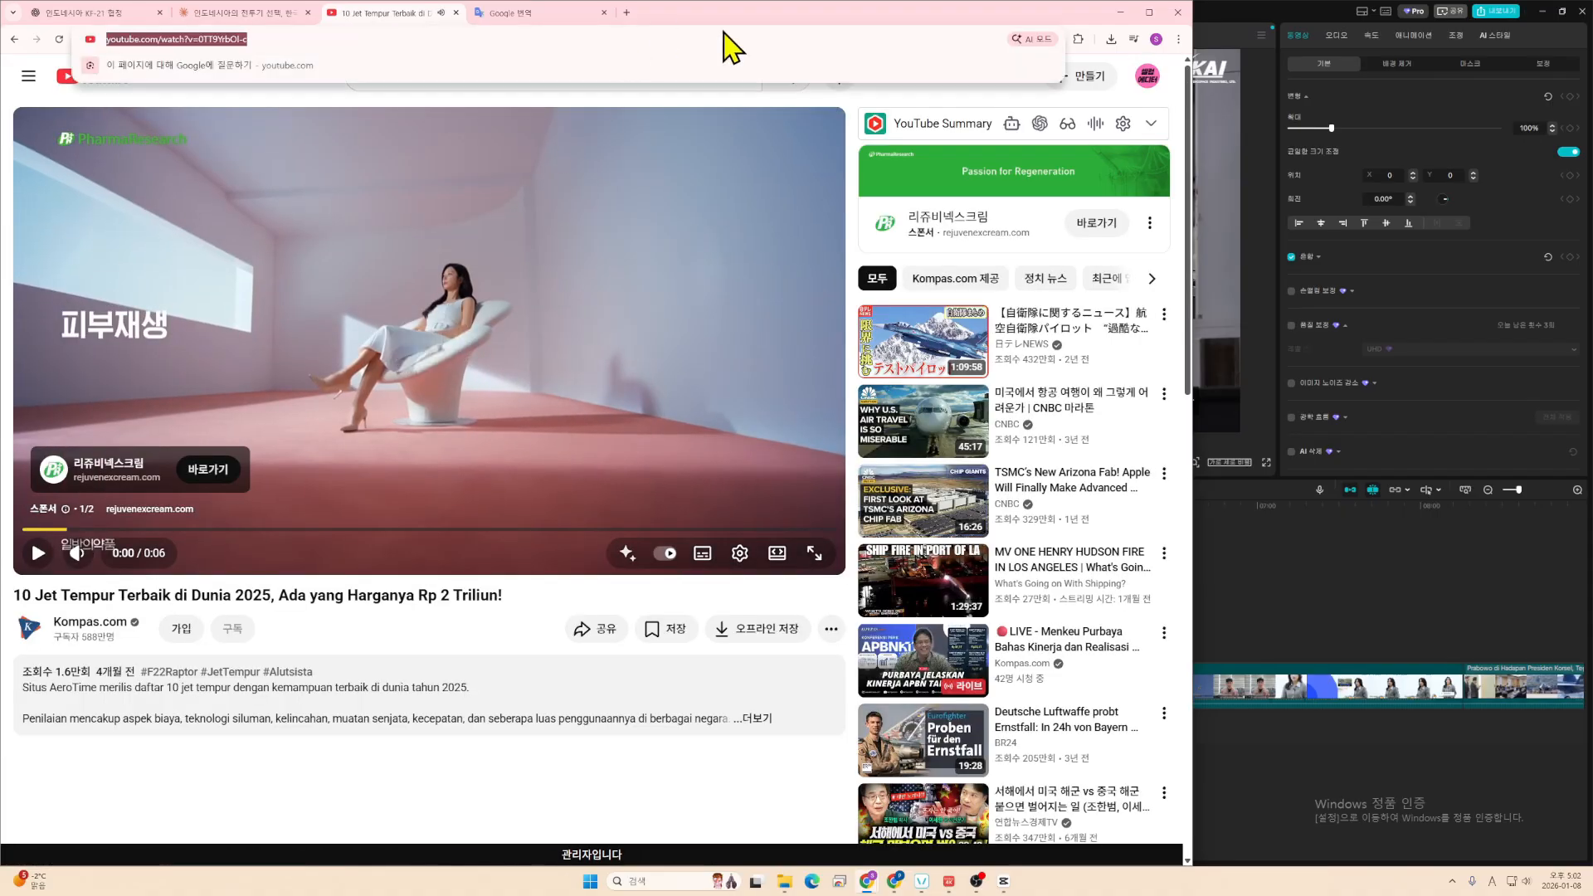
left_click(1122, 11)
key("alt+Tab")
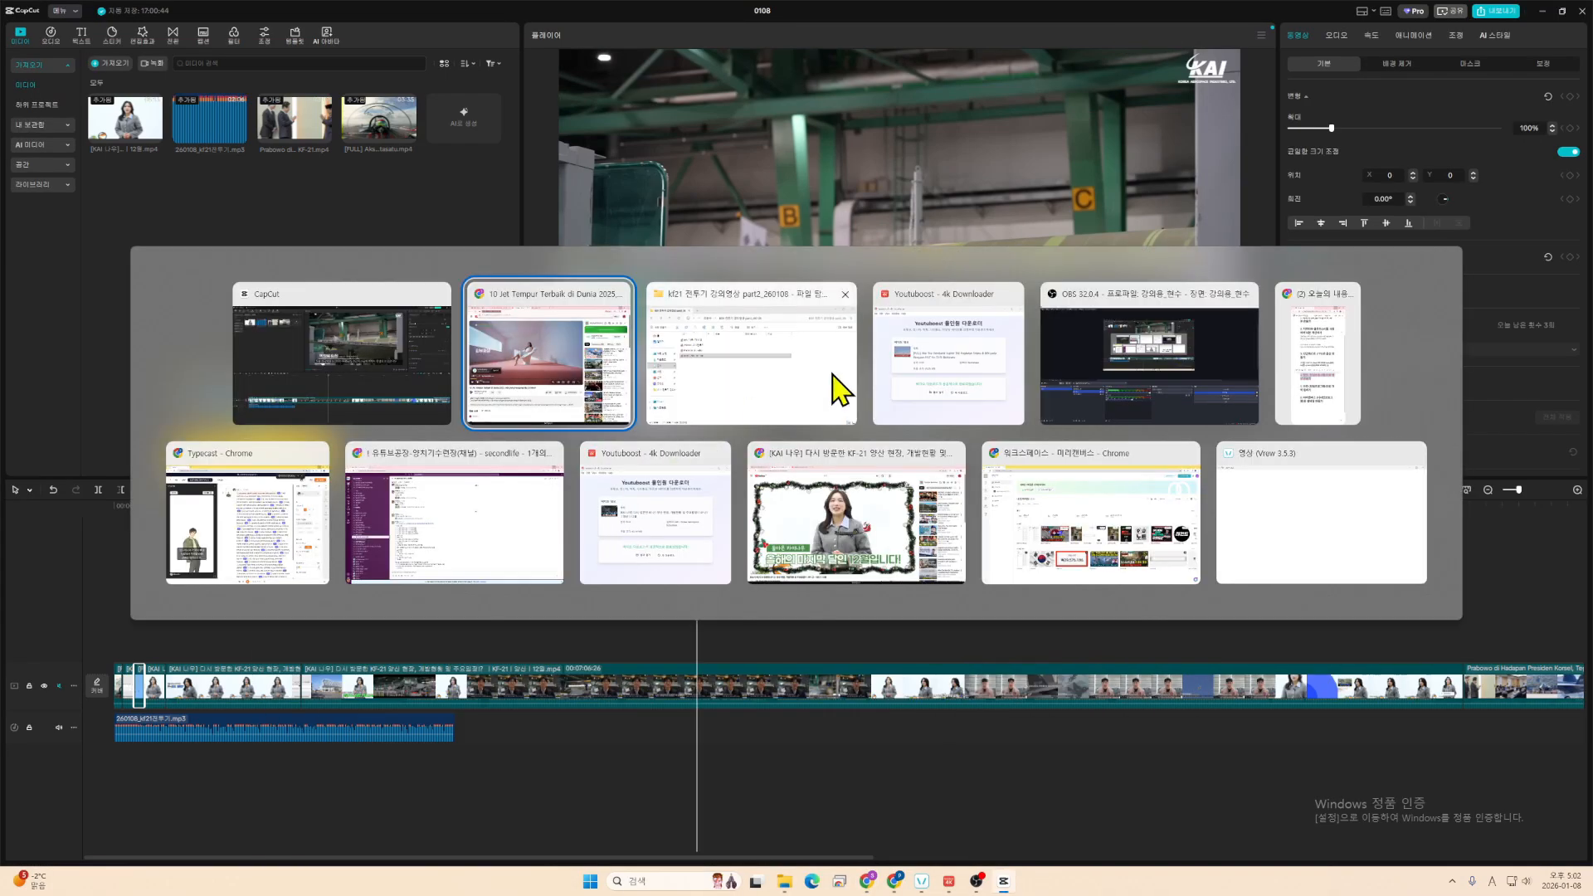
left_click(971, 378)
left_click(851, 527)
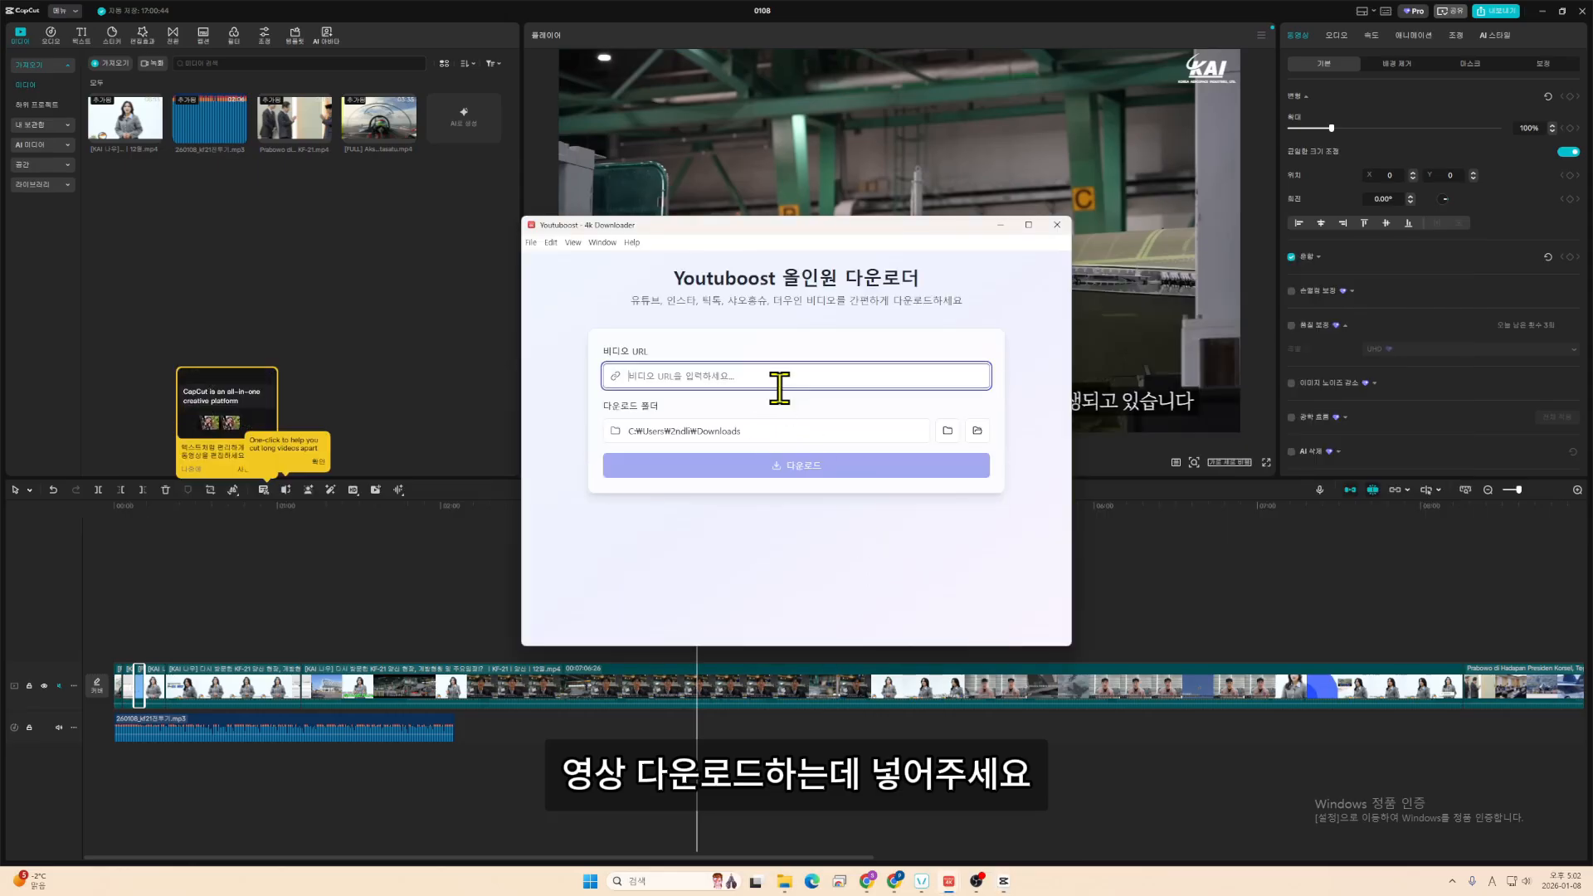
type("https://www.youtube.com/watch?v=0TT9YrbOl-c")
left_click(859, 471)
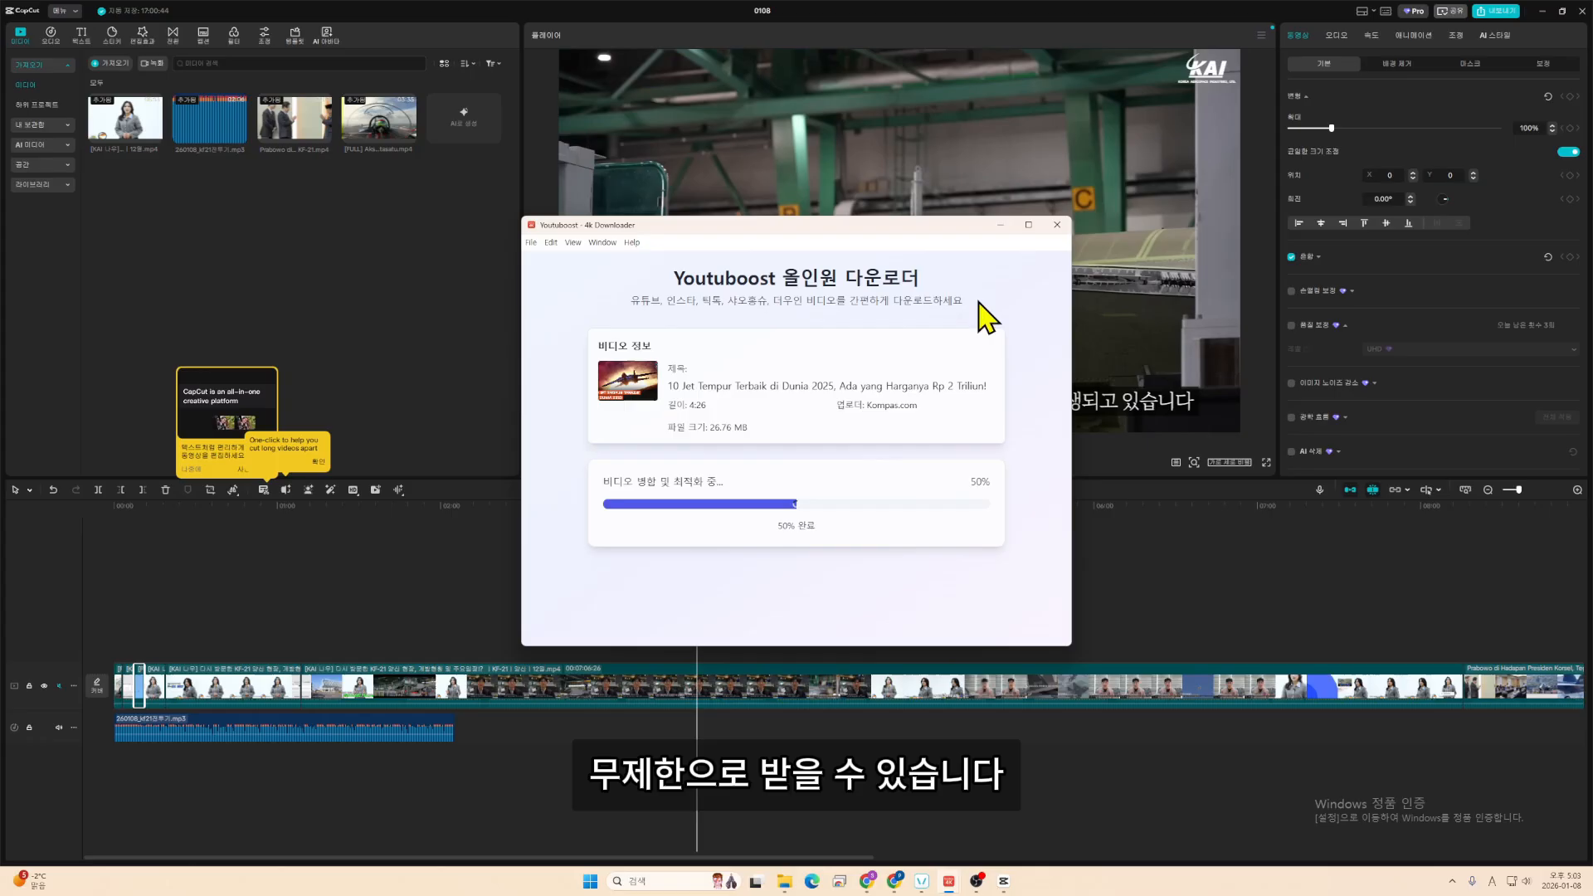
left_click(1000, 225)
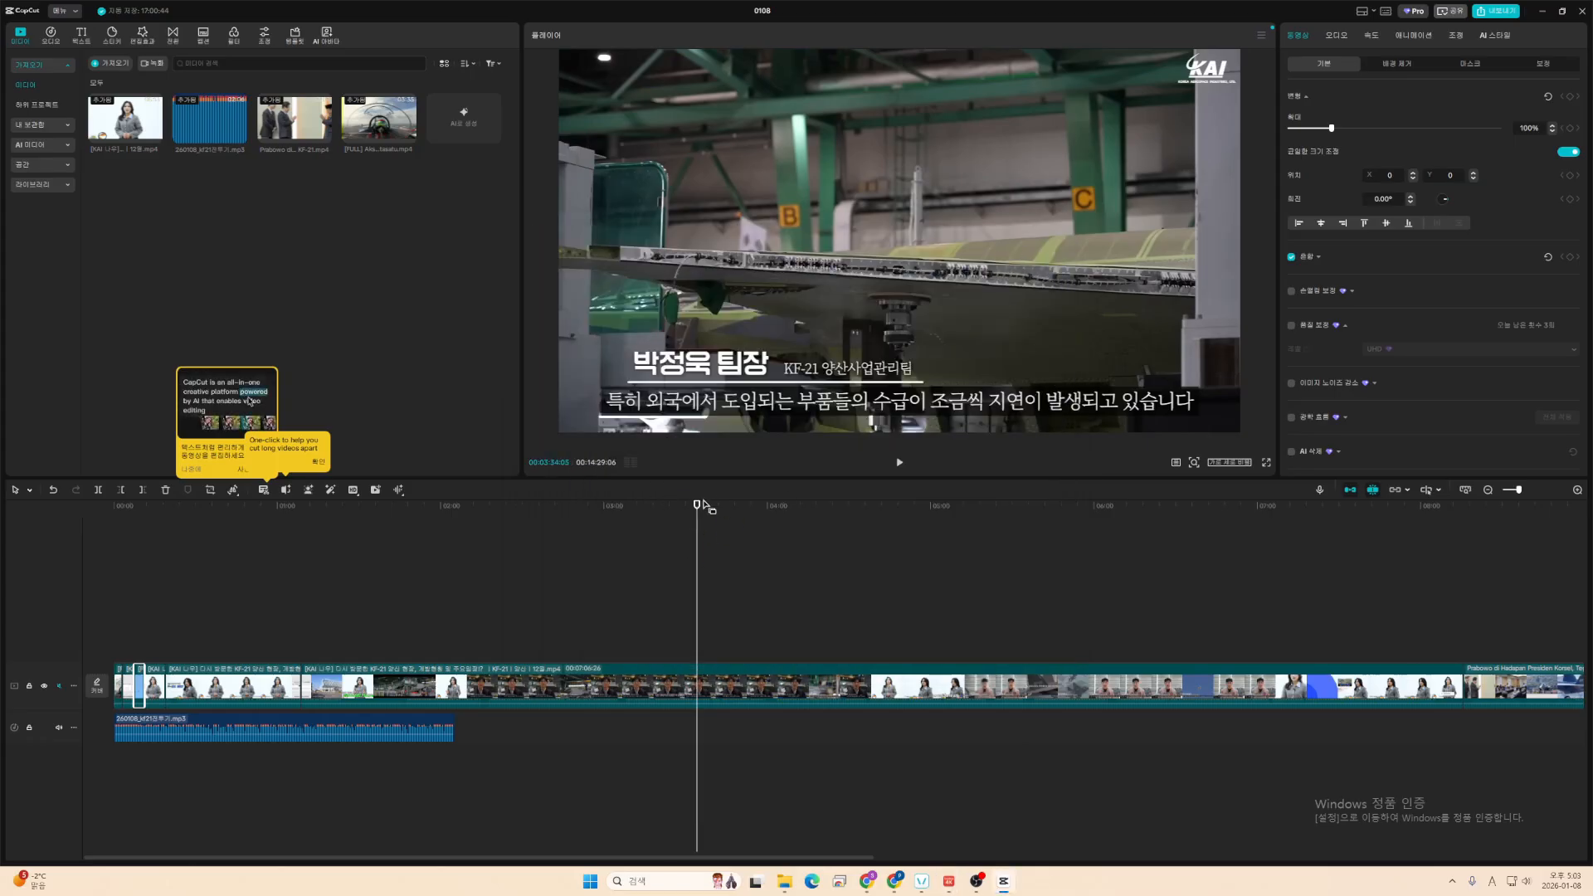
- Play back the CapCut timeline from the start to review the opening edited so far
left_click_drag(669, 516, 78, 560)
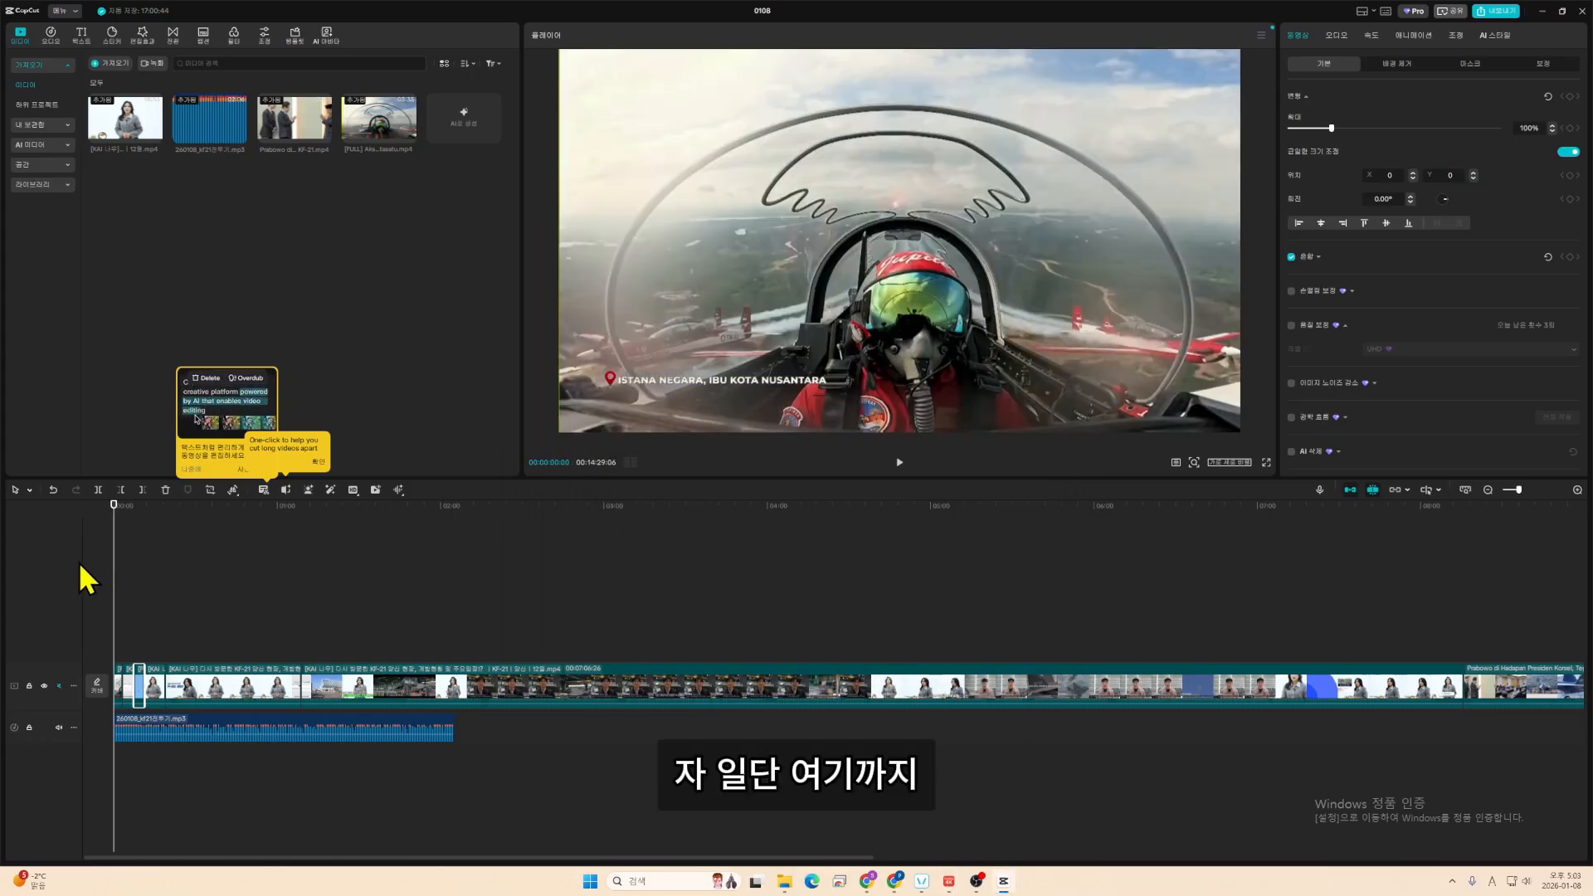
key("space")
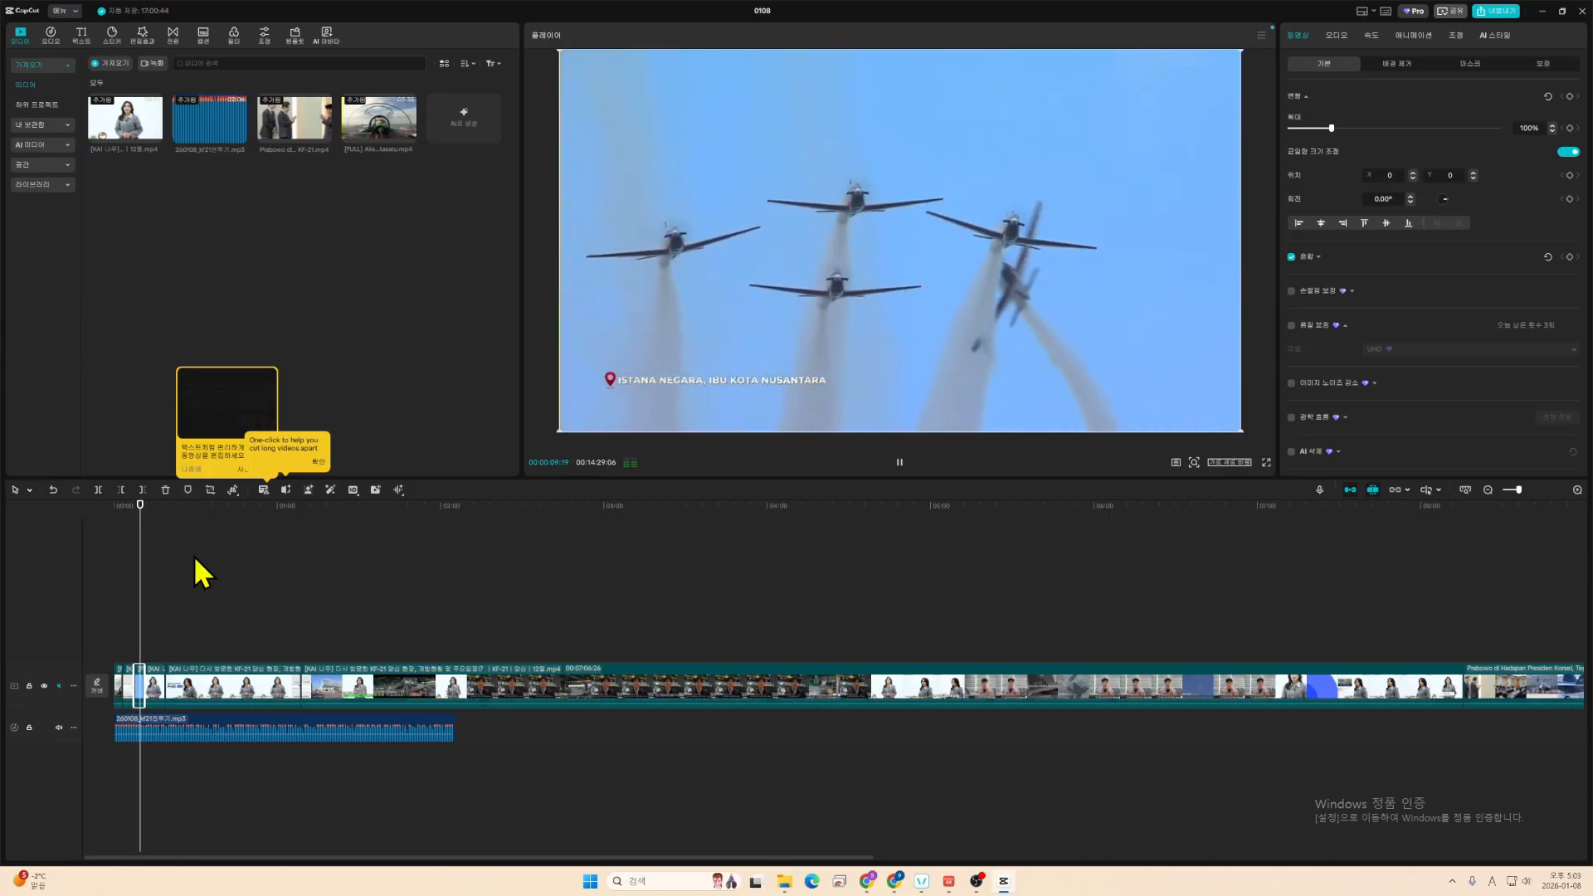
key("space")
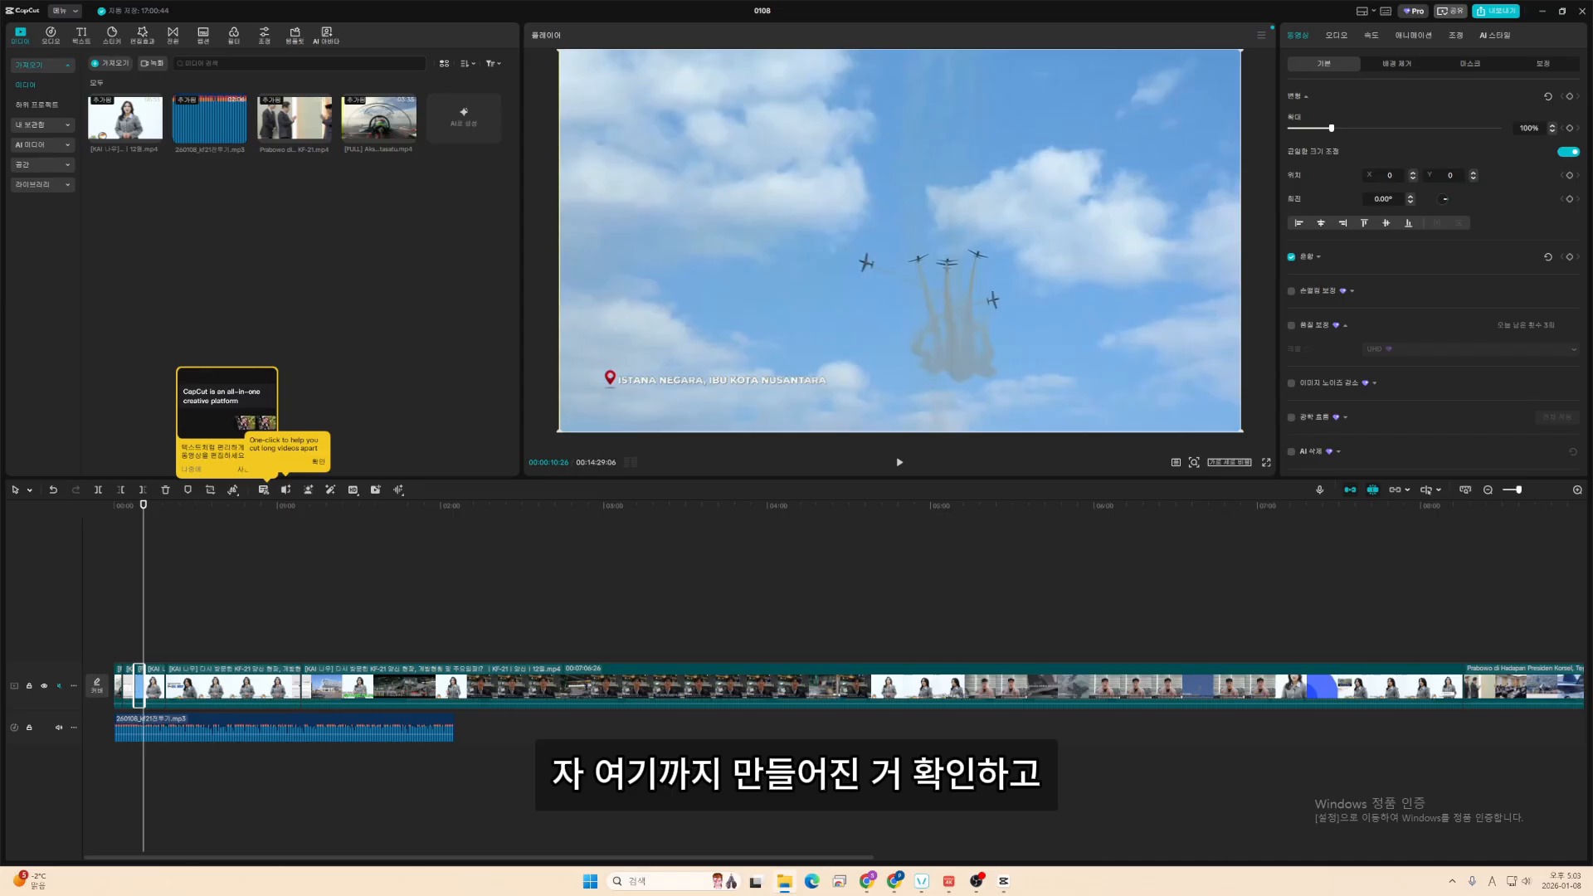
- Close the downloader window of the finished KAI video, check the fighter-jet video's download progress, and return to the CapCut timeline
mouse_move(946, 882)
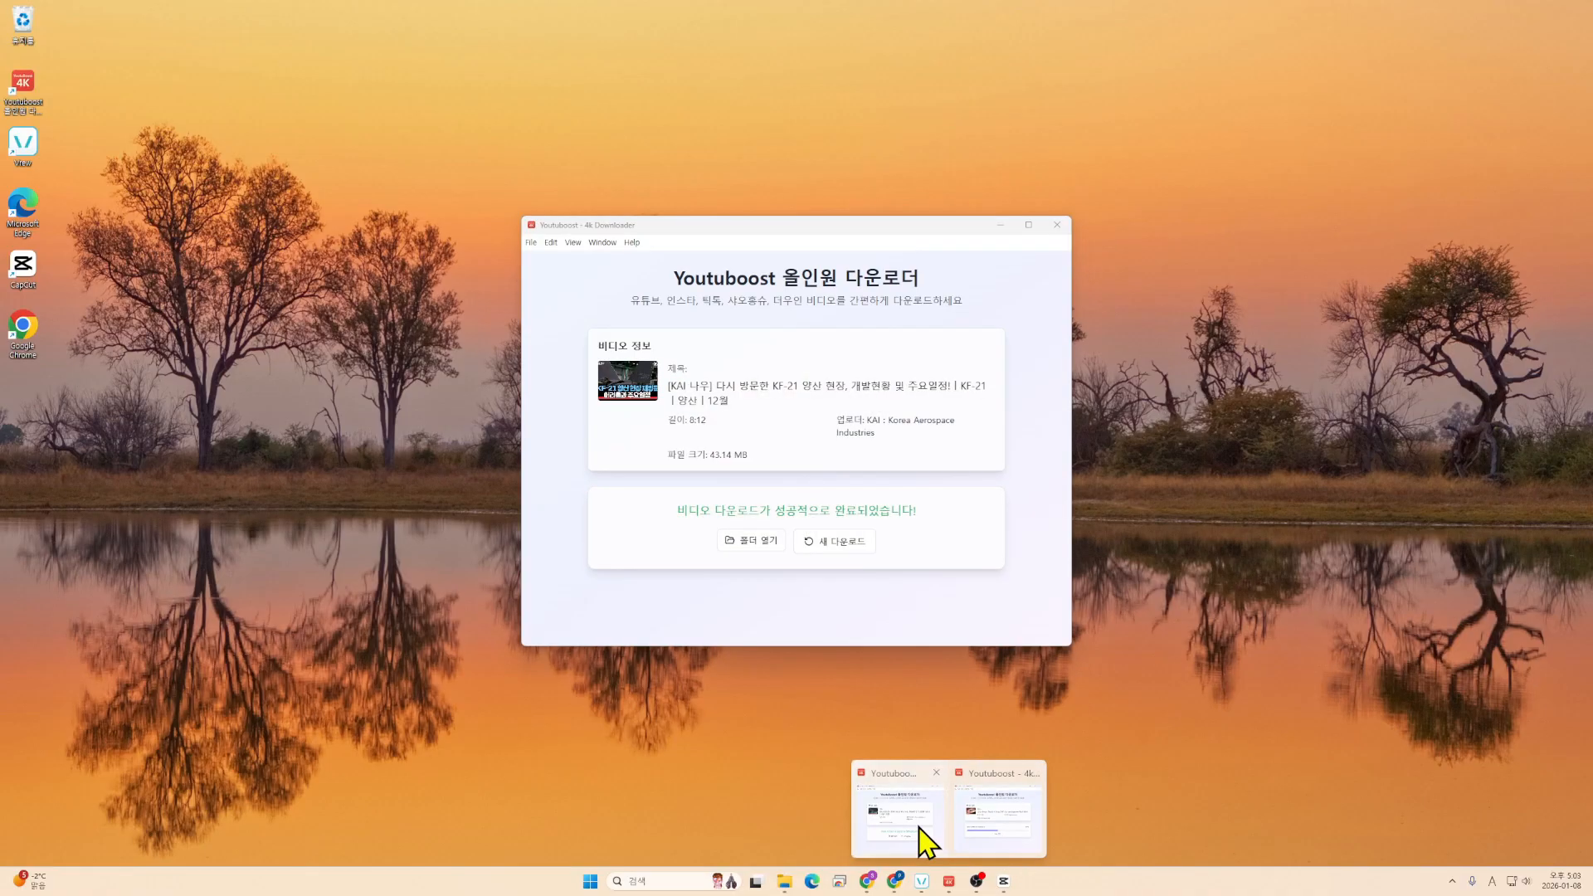
left_click(927, 842)
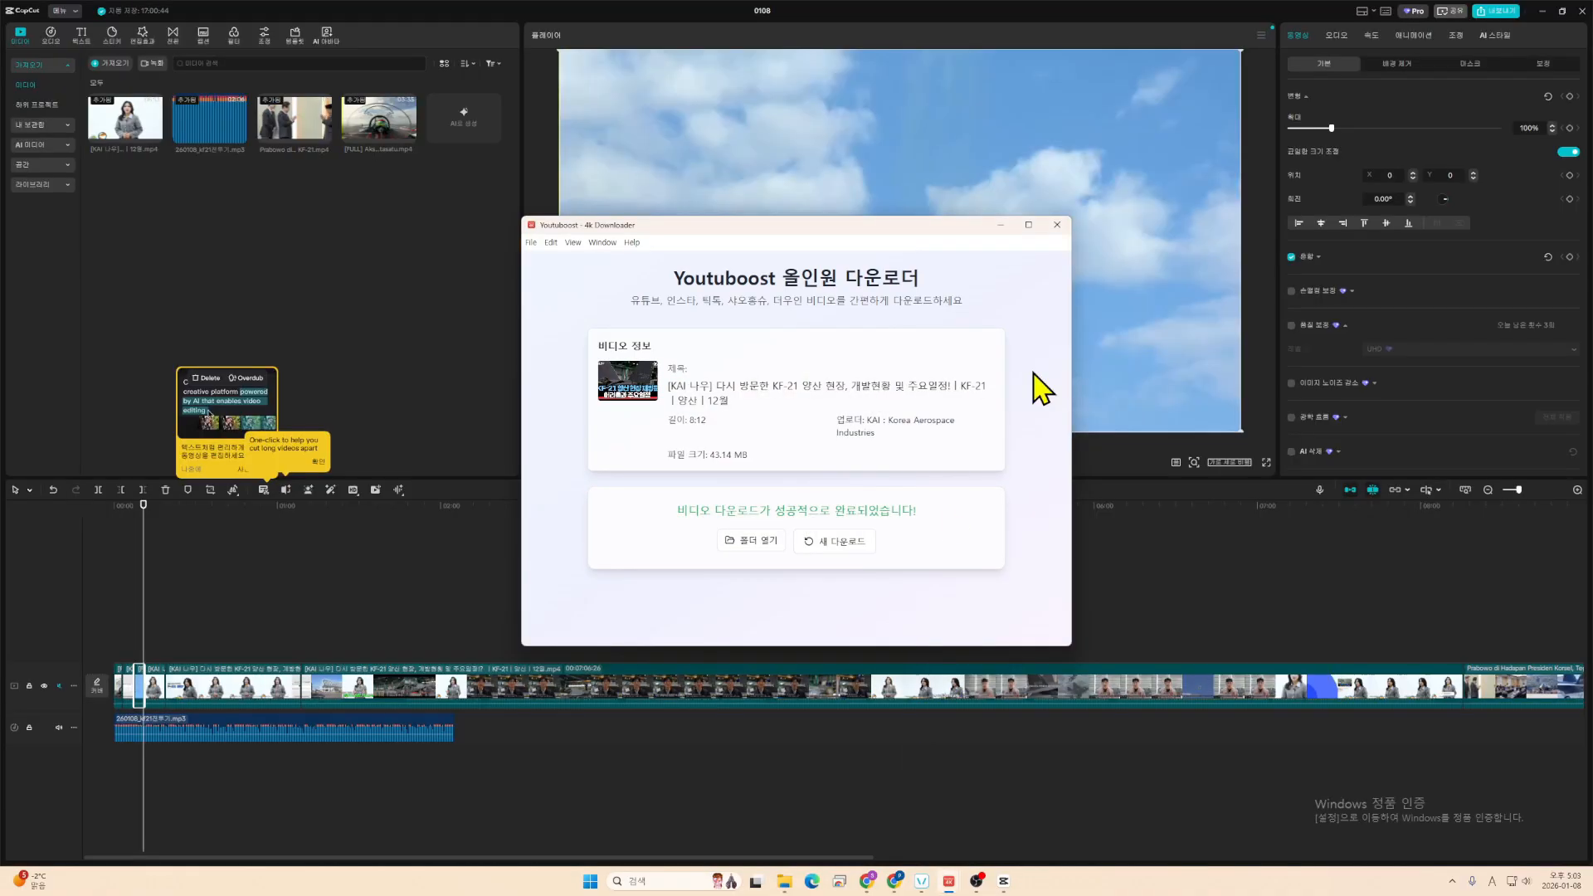
left_click(1057, 225)
left_click(950, 879)
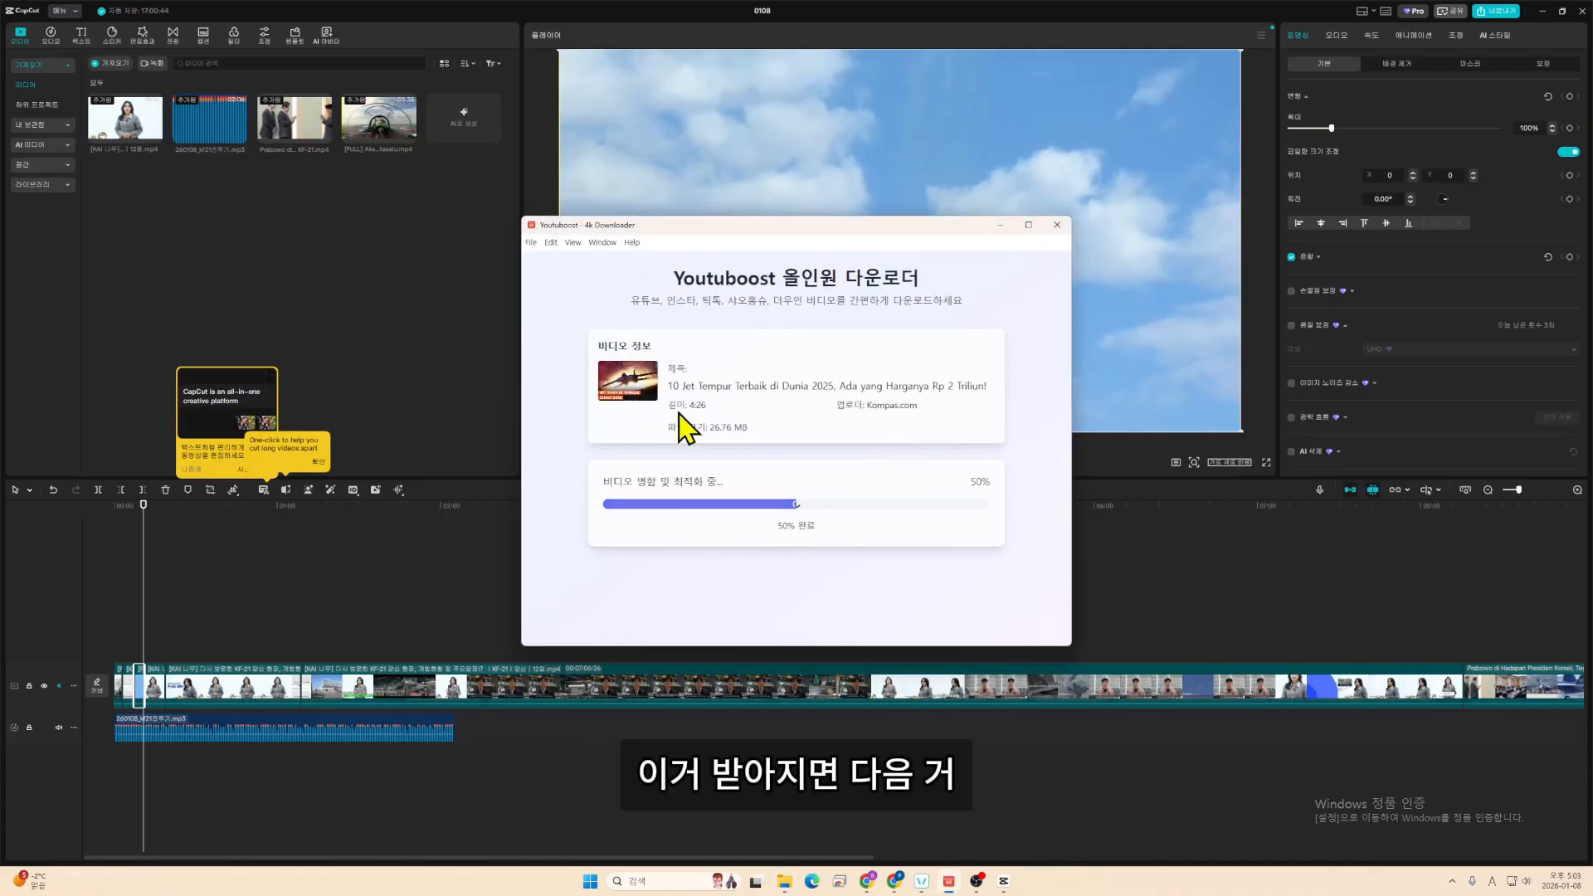
left_click(1130, 591)
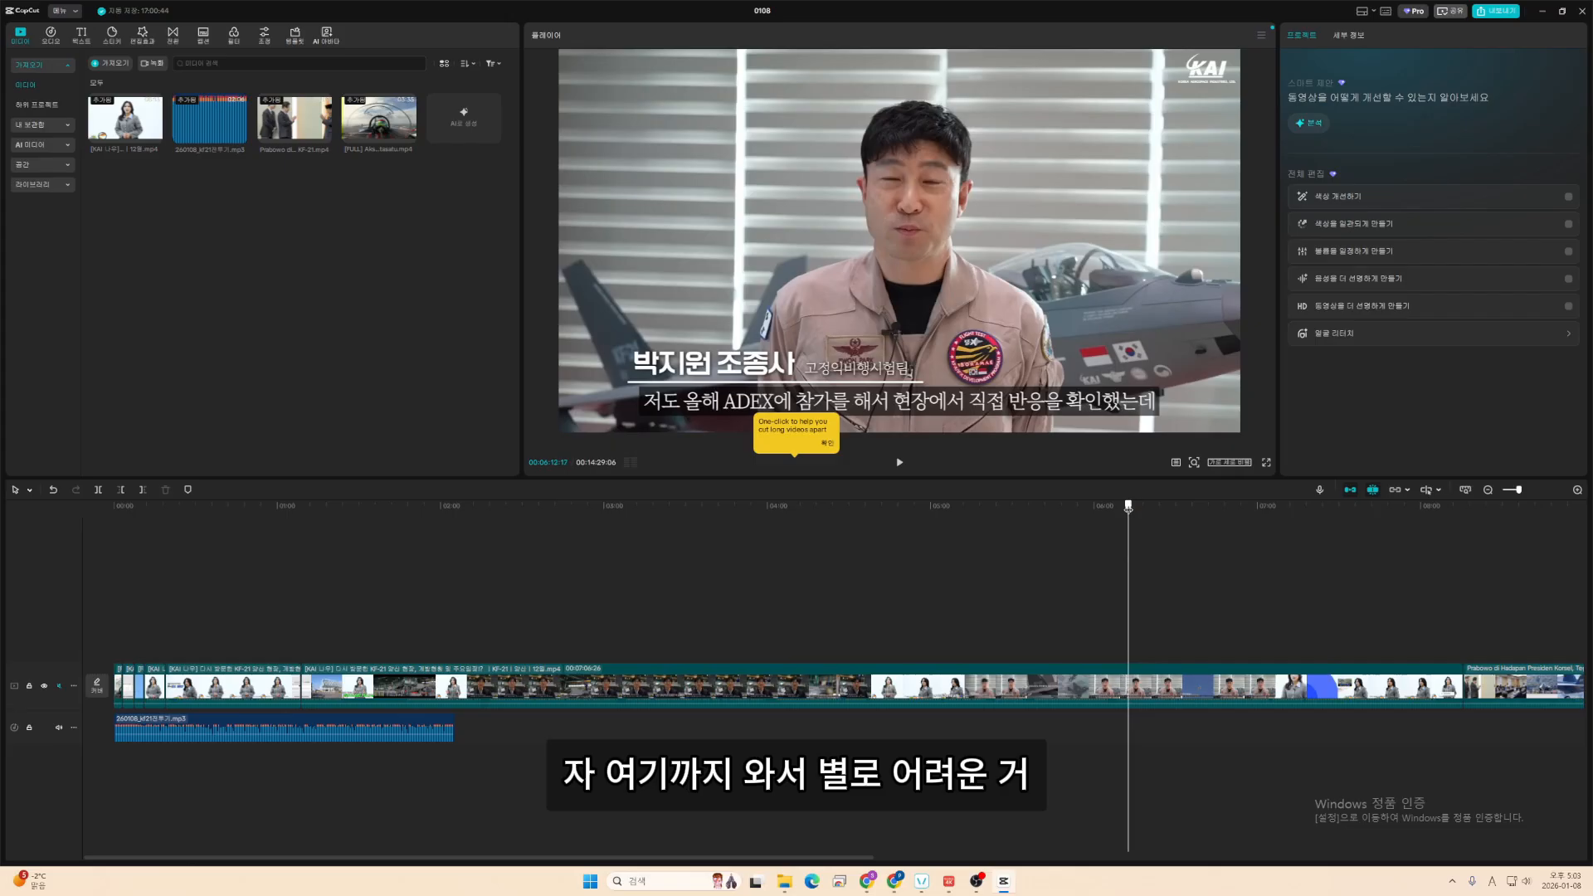
left_click_drag(1128, 510, 629, 590)
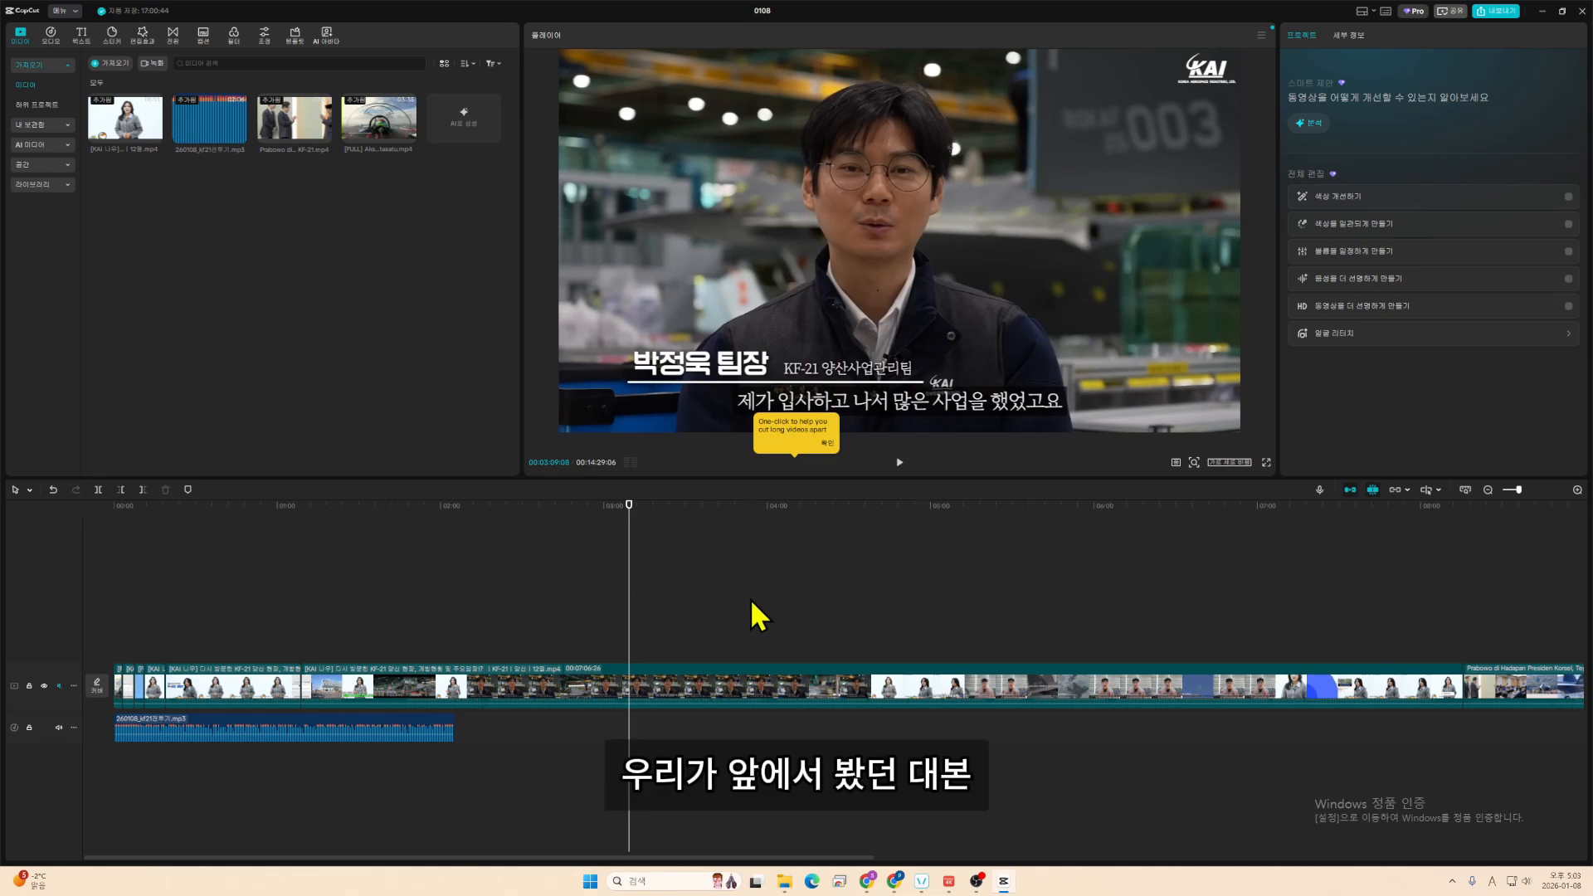
- Switch to the ChatGPT script and review the footage notes for the KAAN purchase and new Turkish partner sentences
key("alt+Tab")
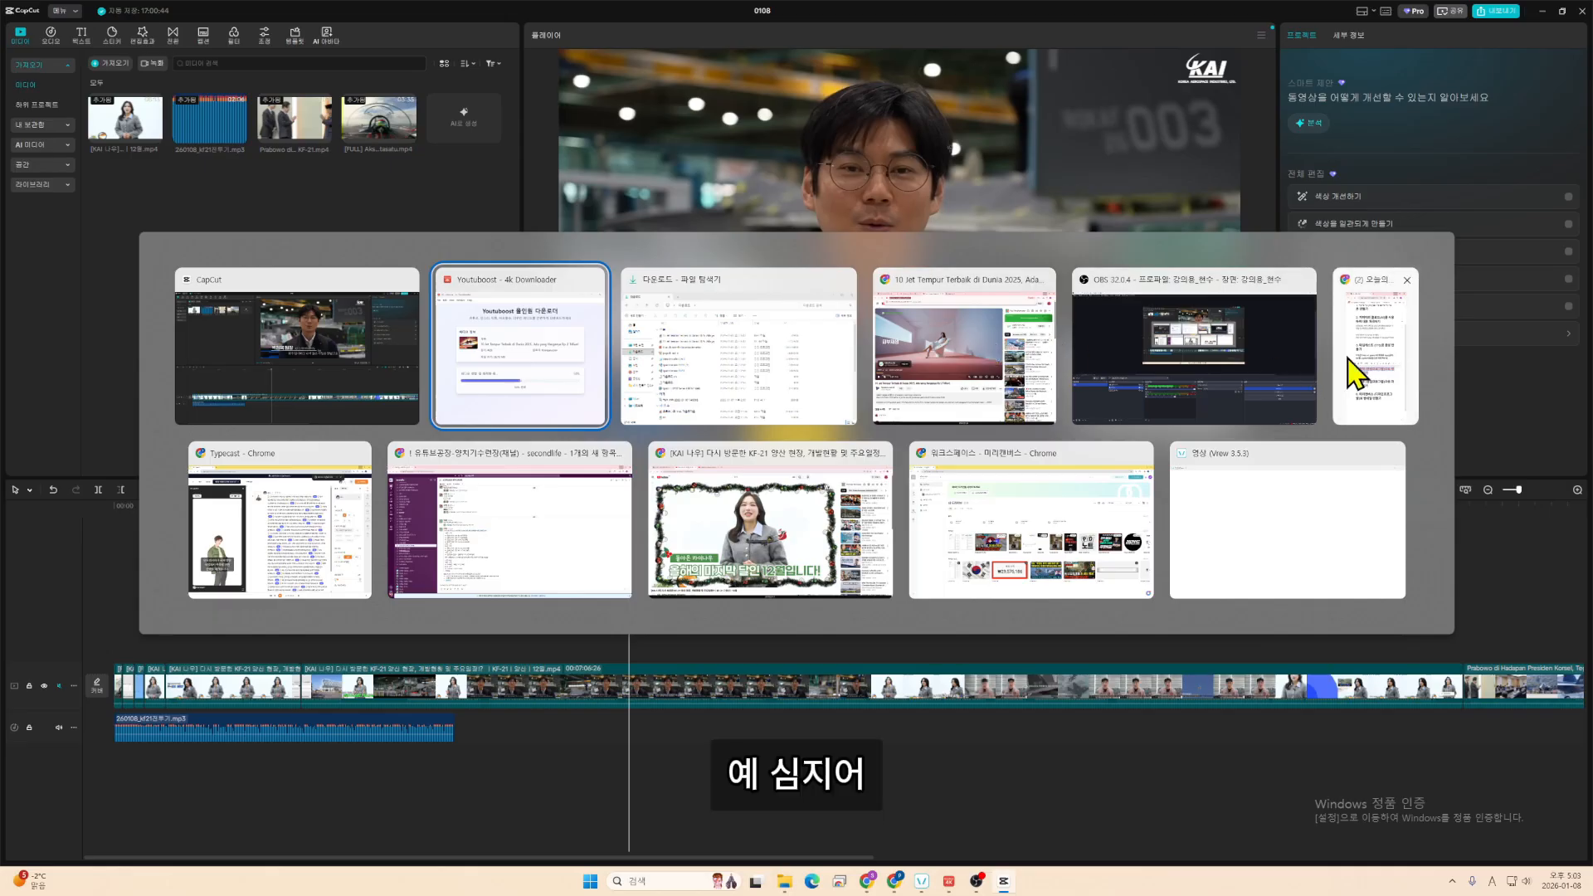
left_click(963, 353)
left_click(248, 17)
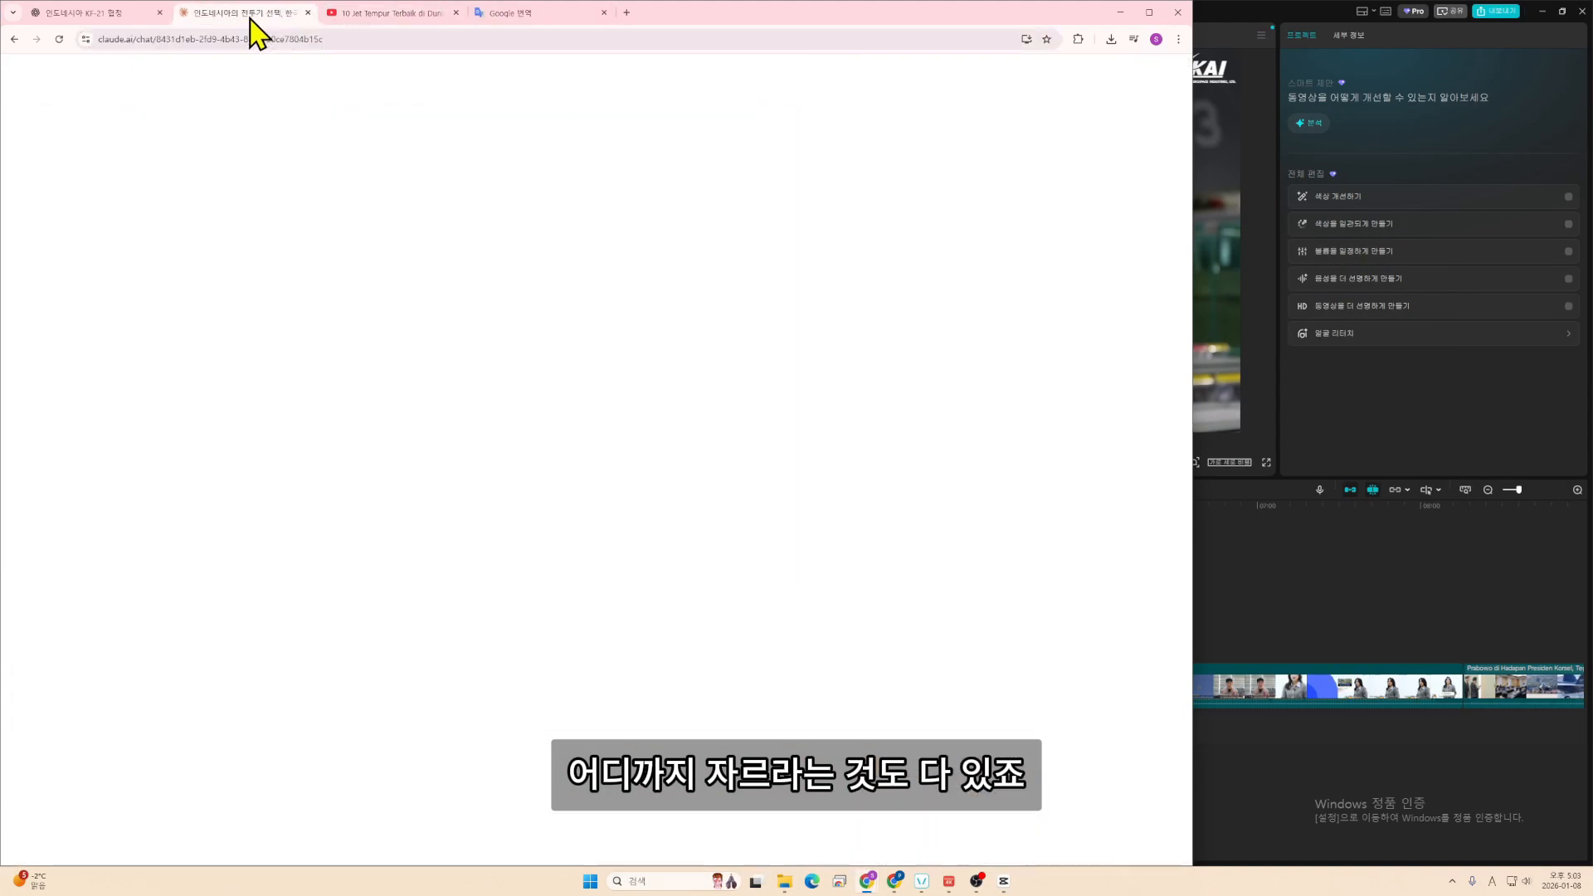
left_click(100, 12)
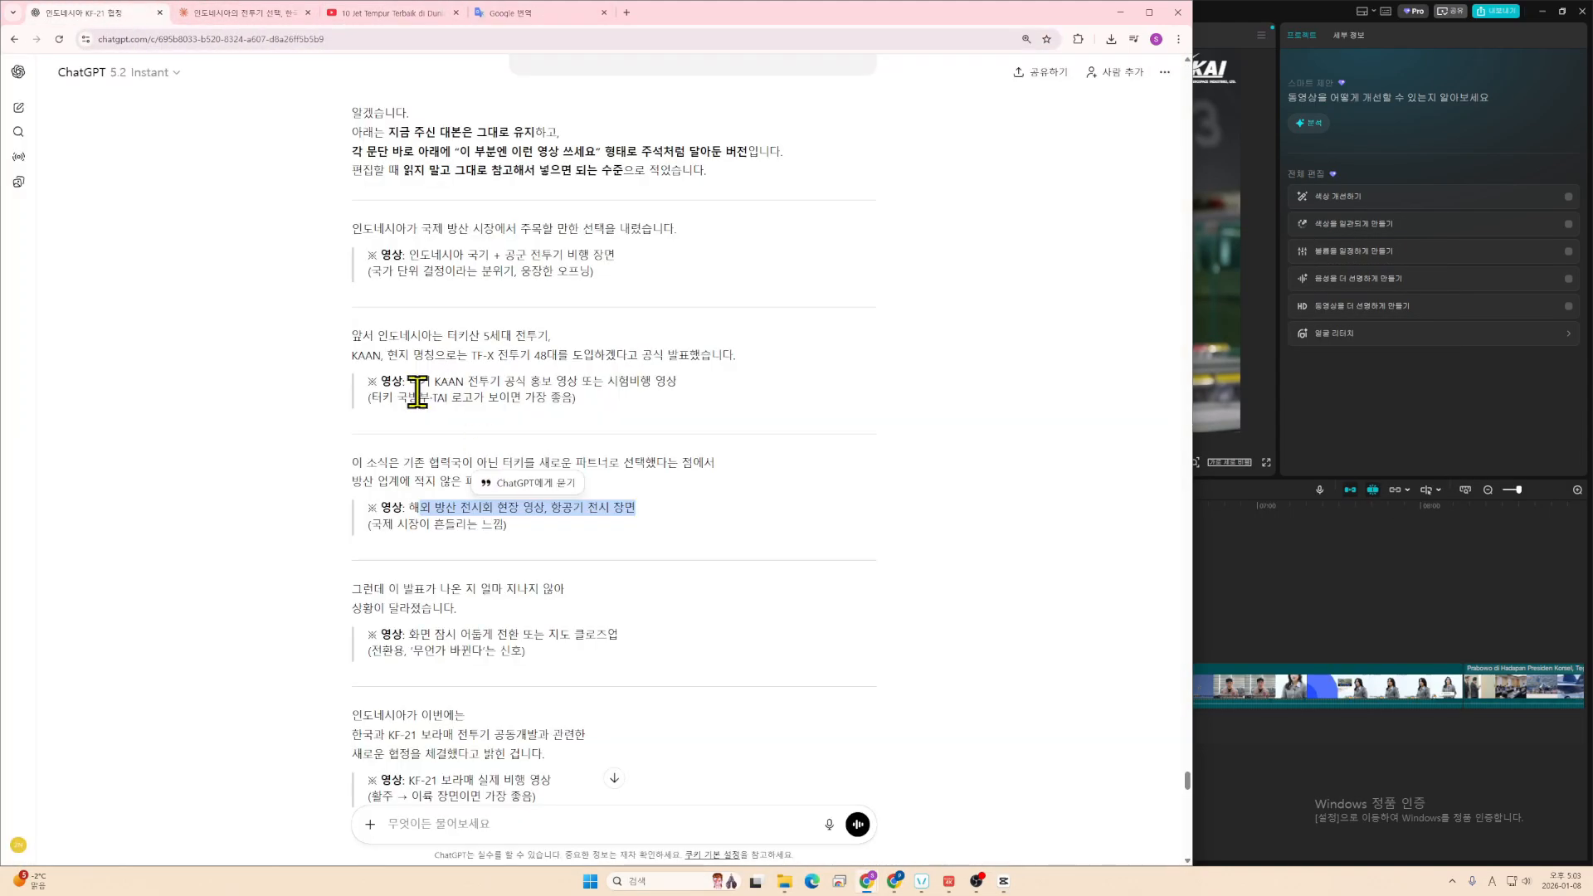
left_click_drag(356, 338, 722, 356)
left_click_drag(664, 406, 344, 384)
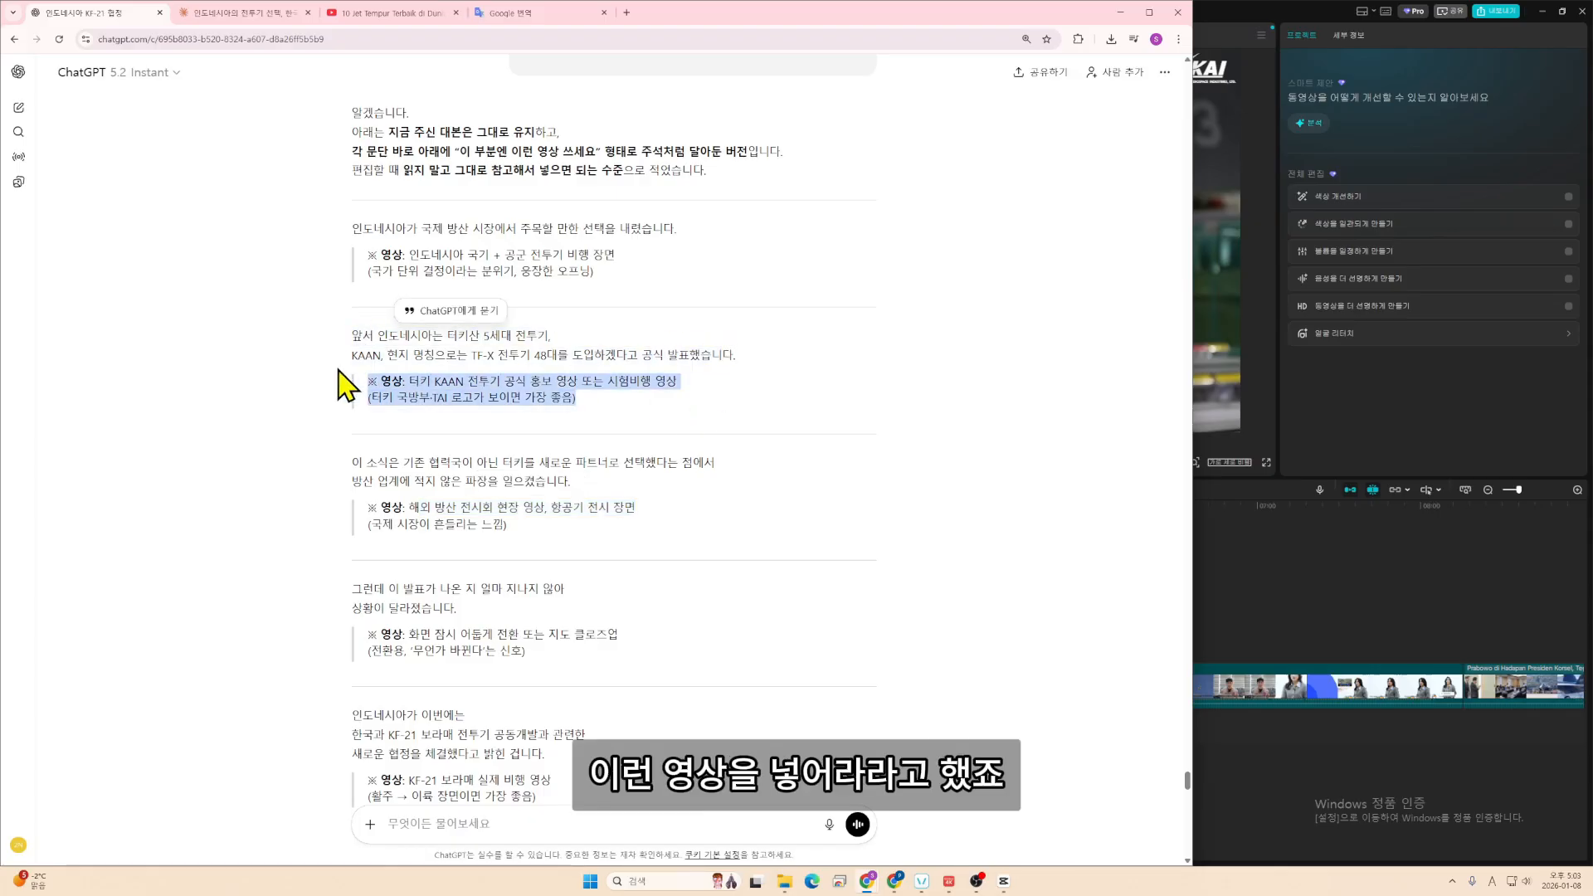
left_click_drag(711, 420, 324, 340)
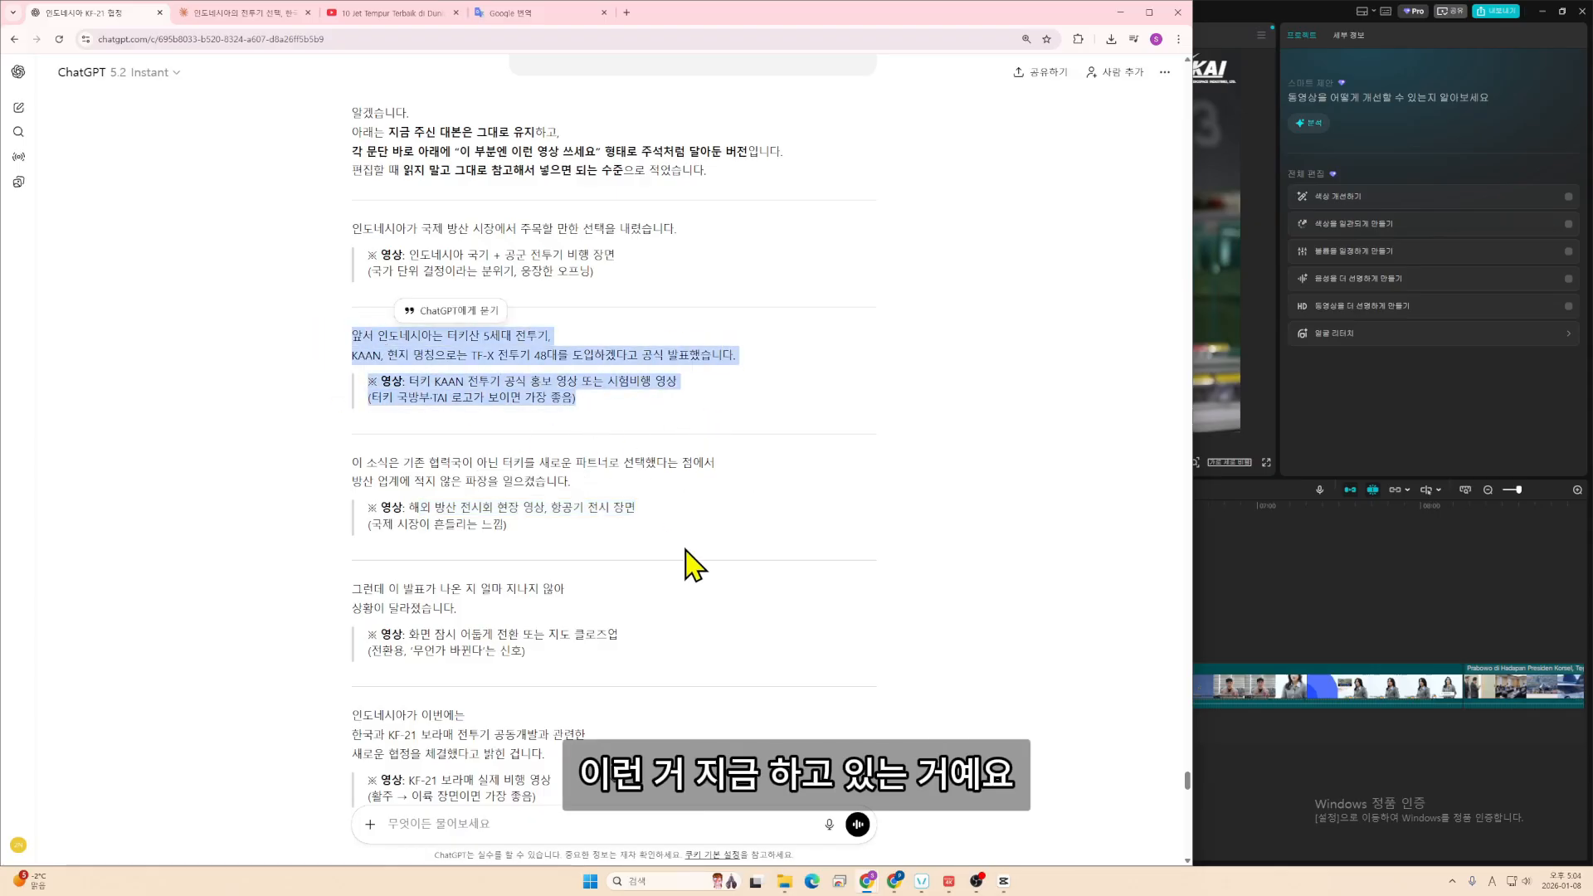
left_click_drag(581, 490, 628, 513)
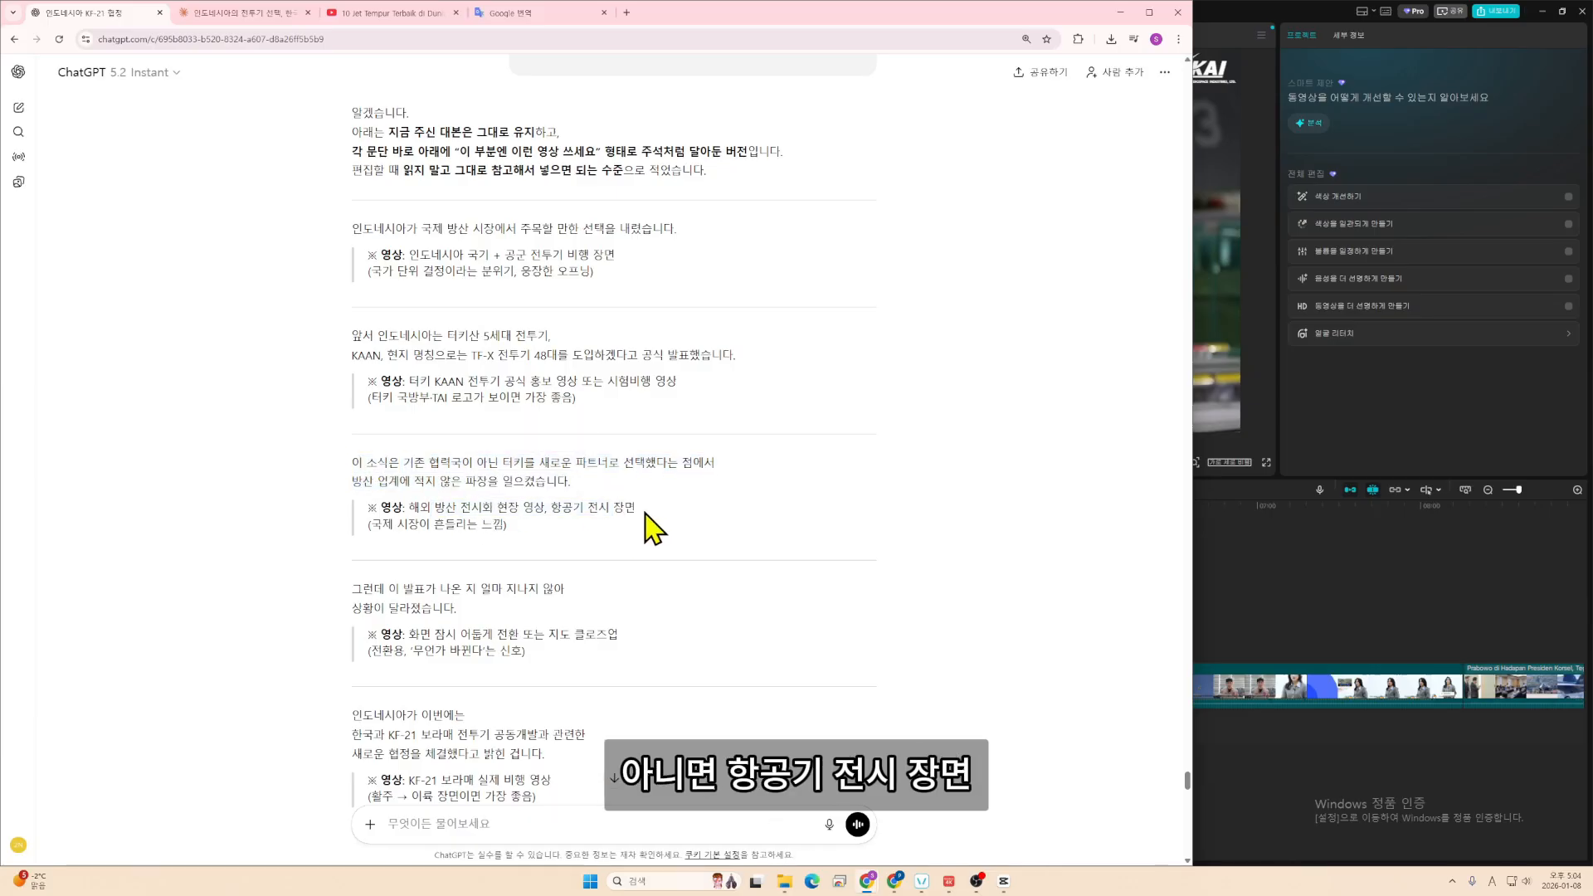
- Review the script's aircraft-exhibition footage note and the translated search phrase, and return to the CapCut timeline
left_click_drag(525, 520, 336, 469)
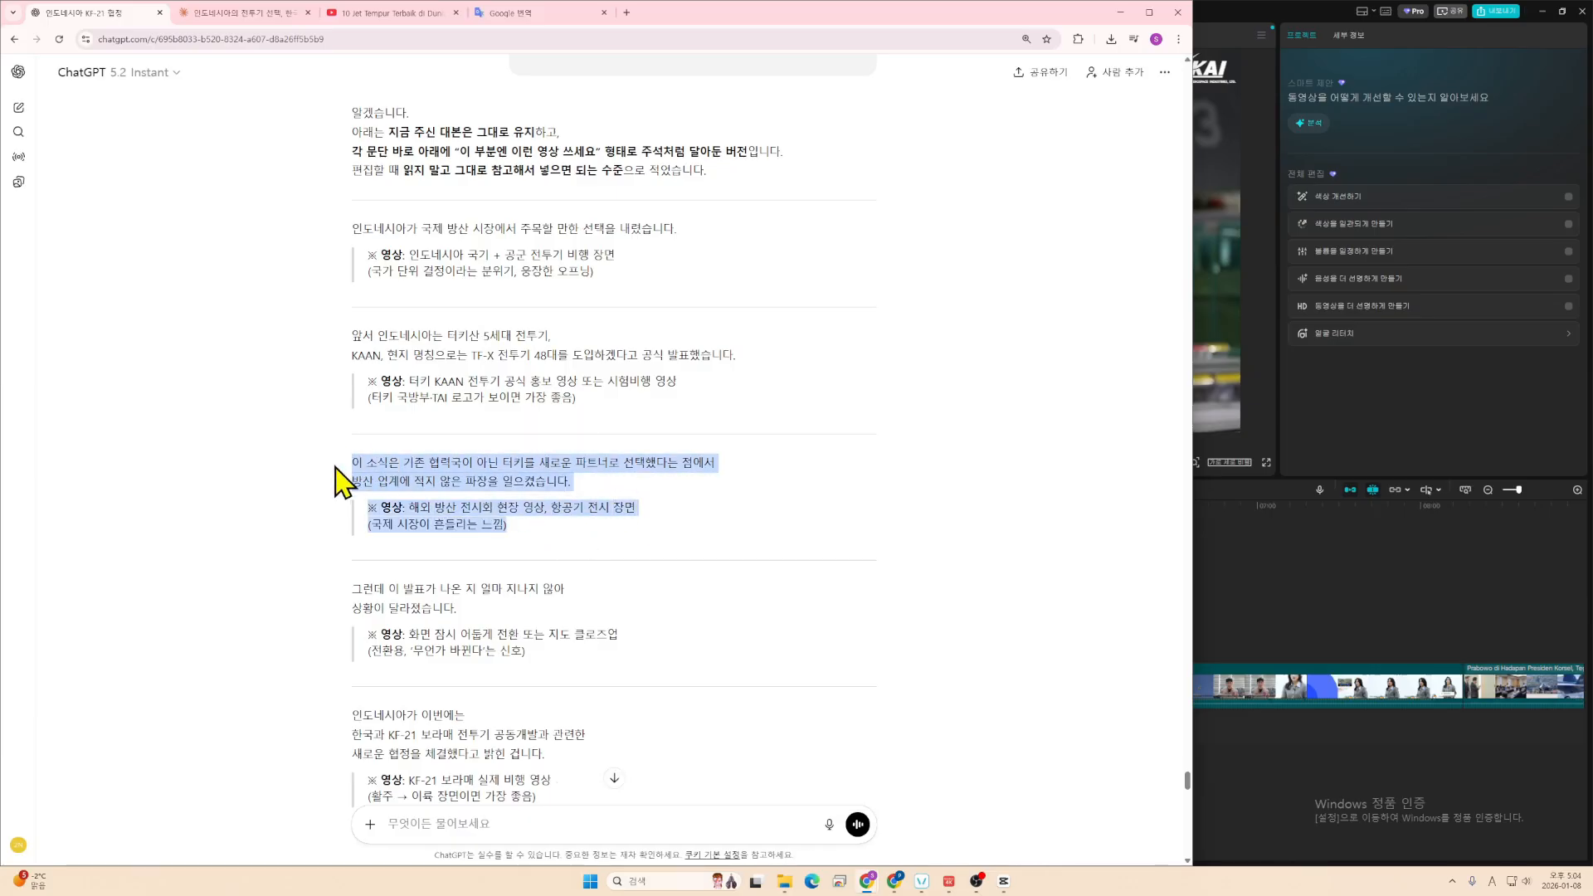
left_click(731, 505)
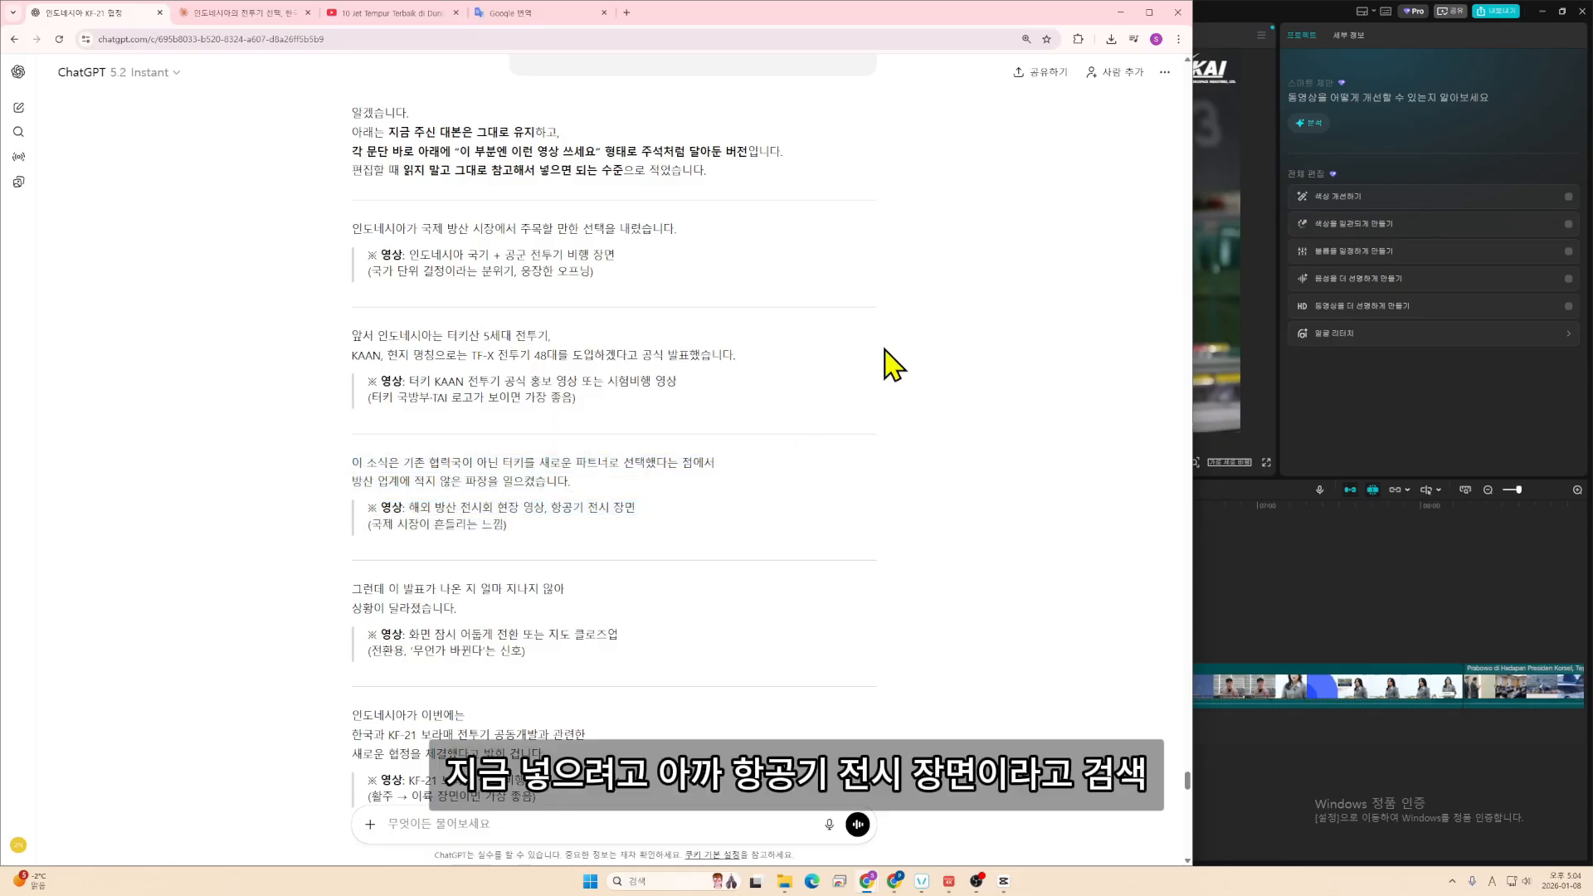
left_click(522, 13)
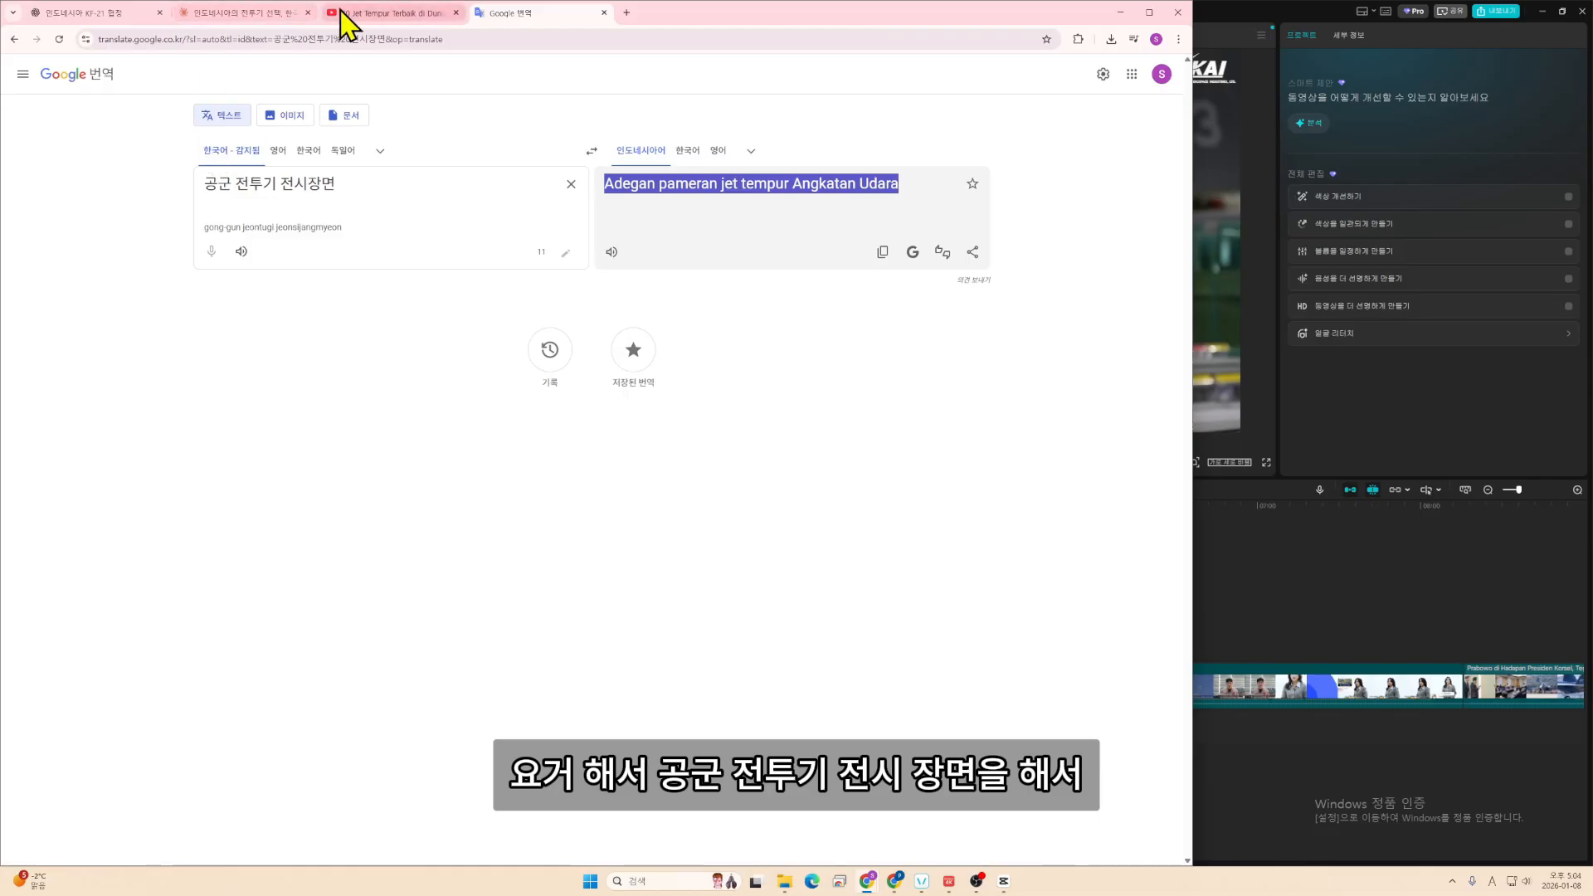
left_click(342, 15)
left_click(1120, 12)
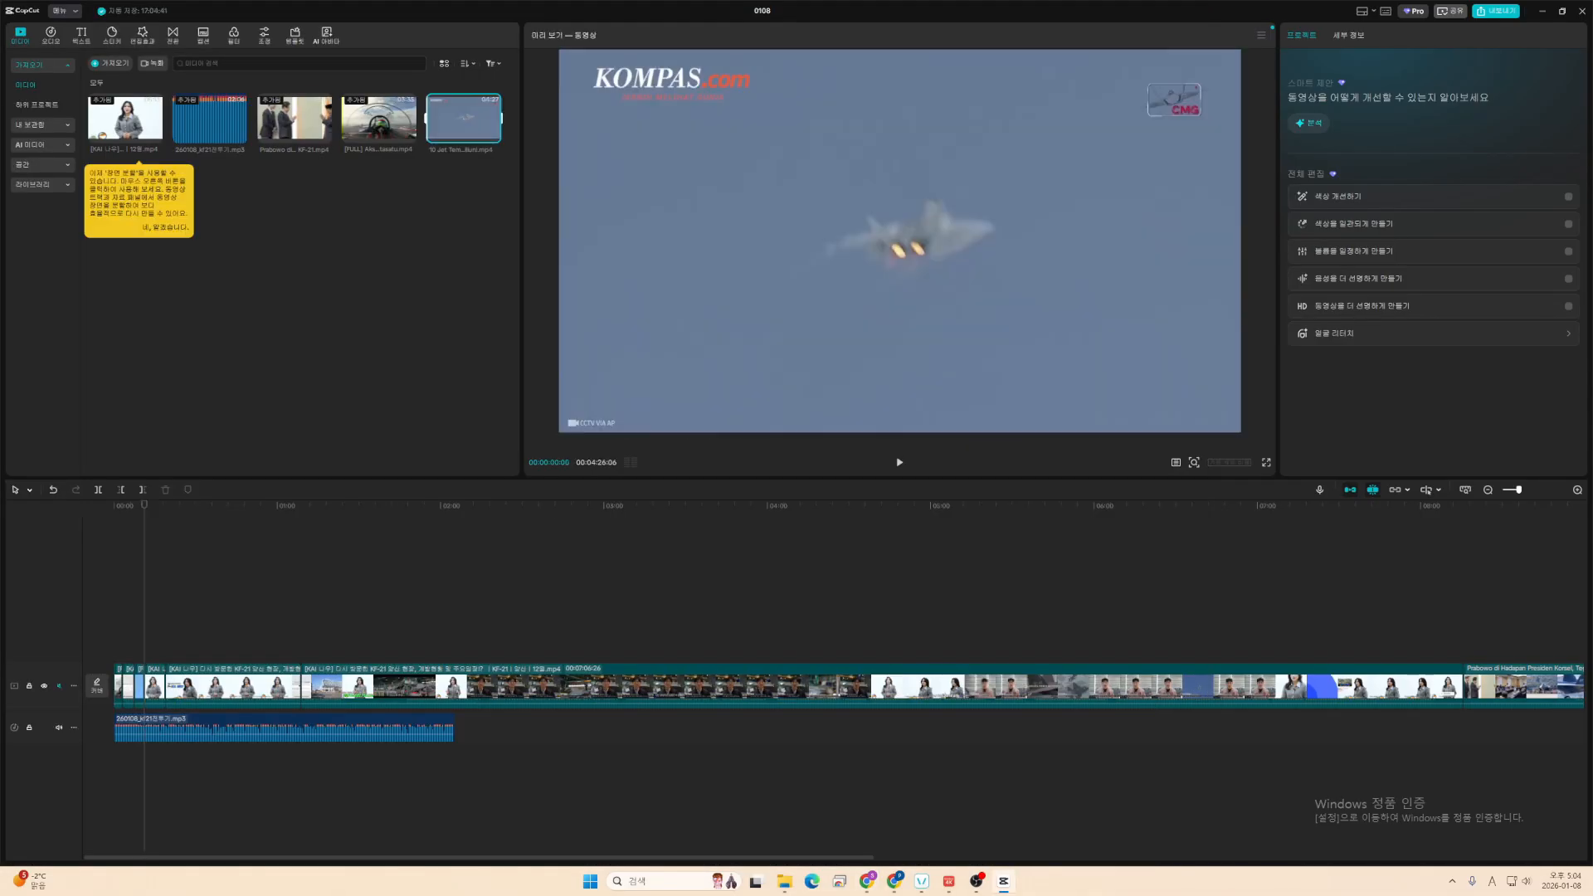
- Add the 10 Jet Tempur Terbaik video on a track above the main one and scan it for an aircraft display shot
left_click_drag(457, 142, 464, 636)
left_click_drag(578, 507, 955, 586)
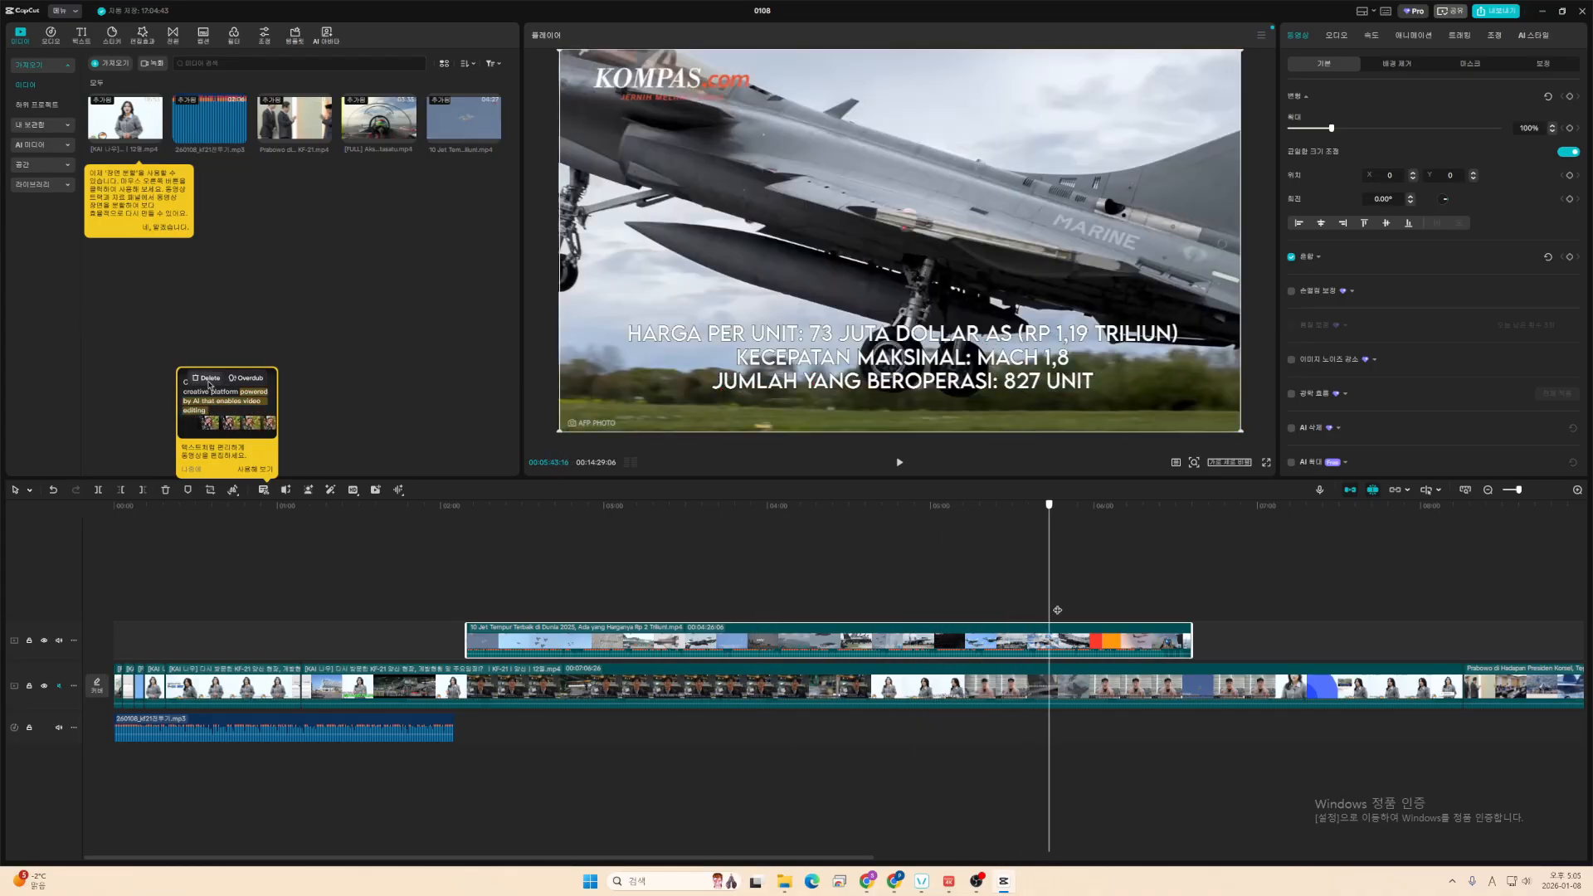
left_click_drag(1075, 622, 671, 635)
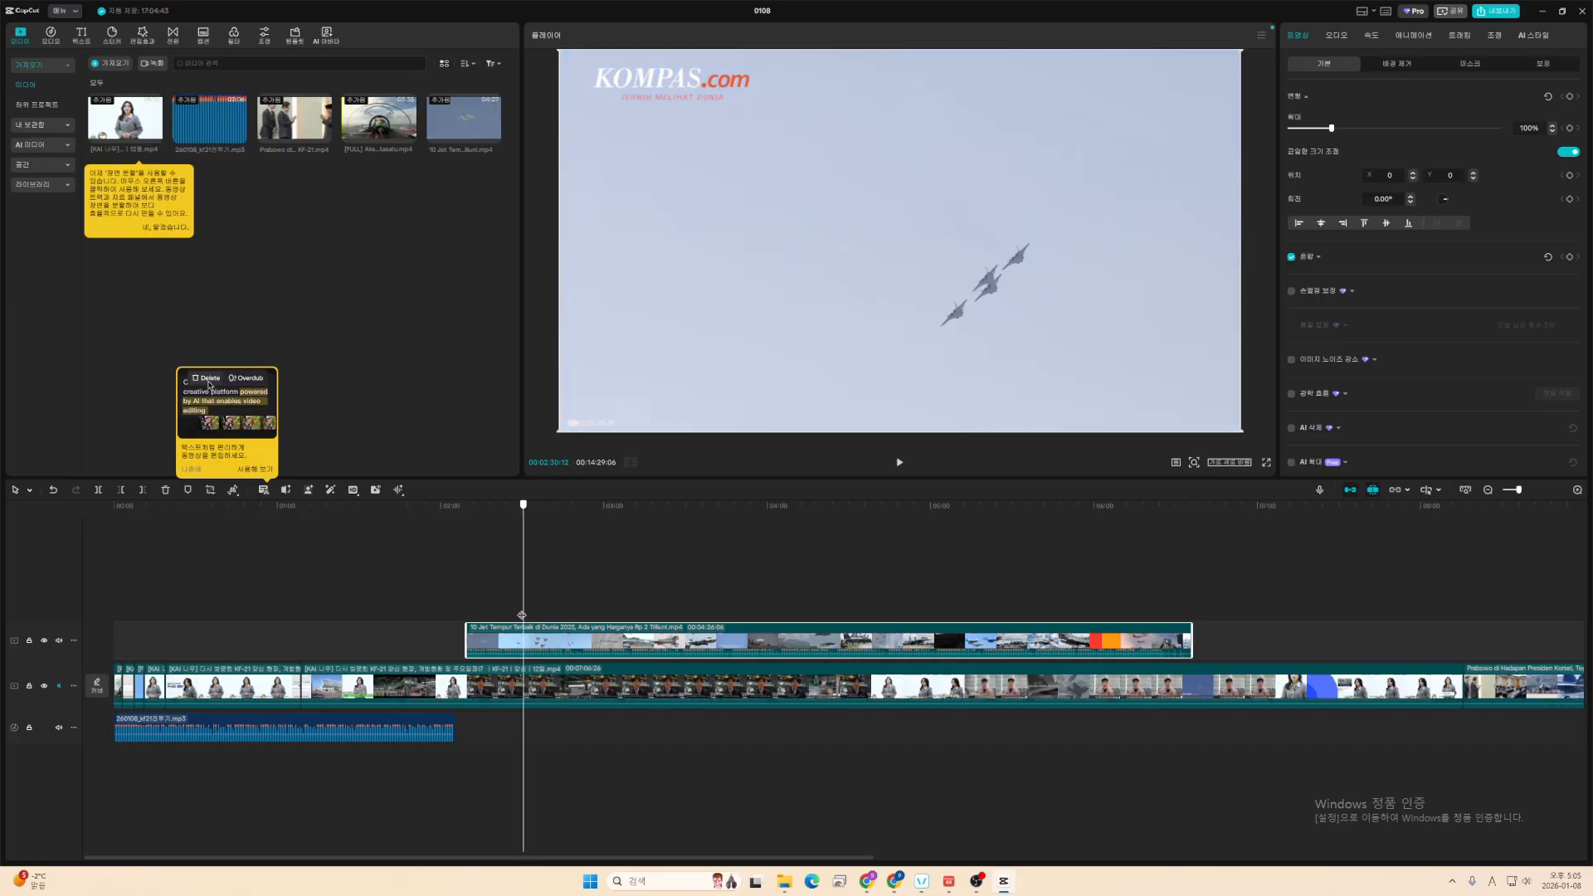
left_click_drag(565, 616, 587, 611)
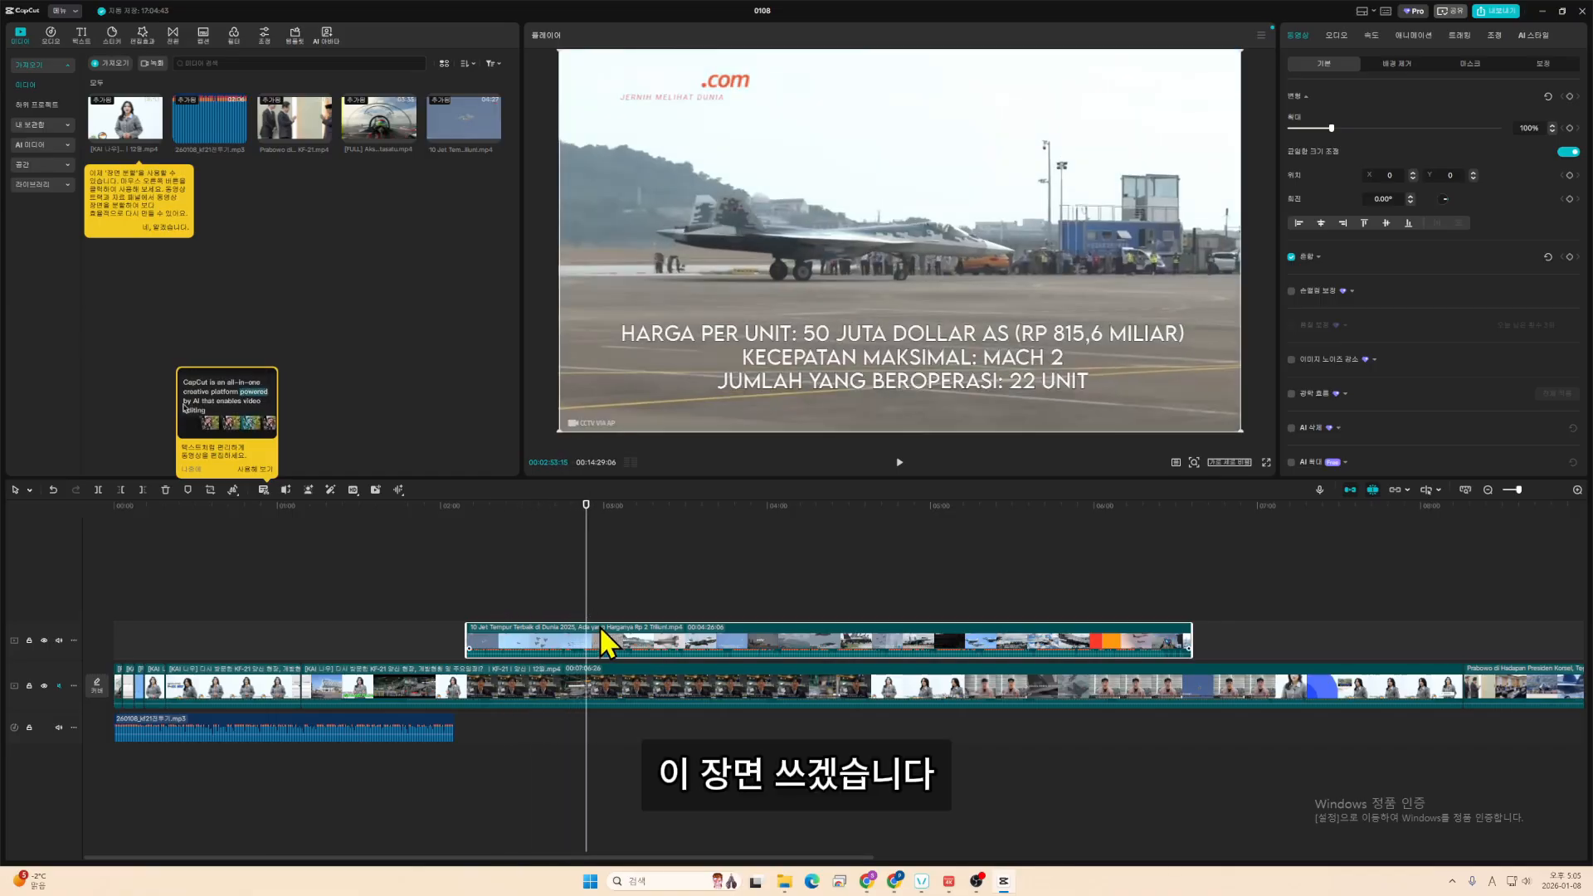
- Split out the grounded camouflage jet shot from about 2:53 to 3:01 and paste a copy of it onto the timeline
mouse_move(587, 515)
left_mouse_down()
mouse_move(627, 516)
mouse_move(609, 515)
left_mouse_up()
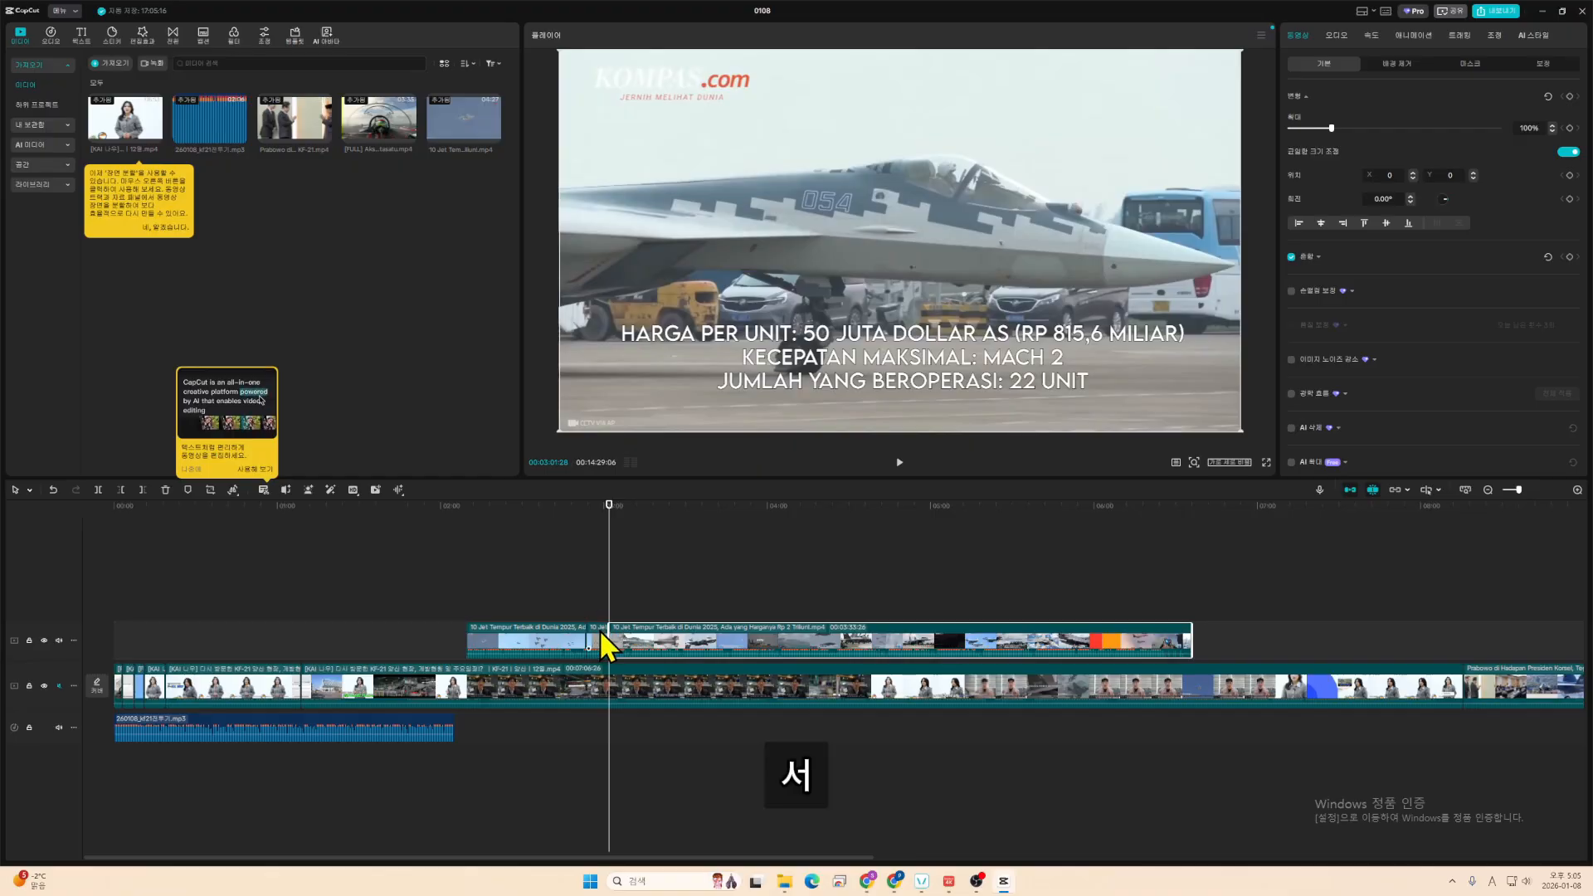
key("ctrl+b")
key("ctrl+c")
left_click(301, 575)
key("ctrl+v")
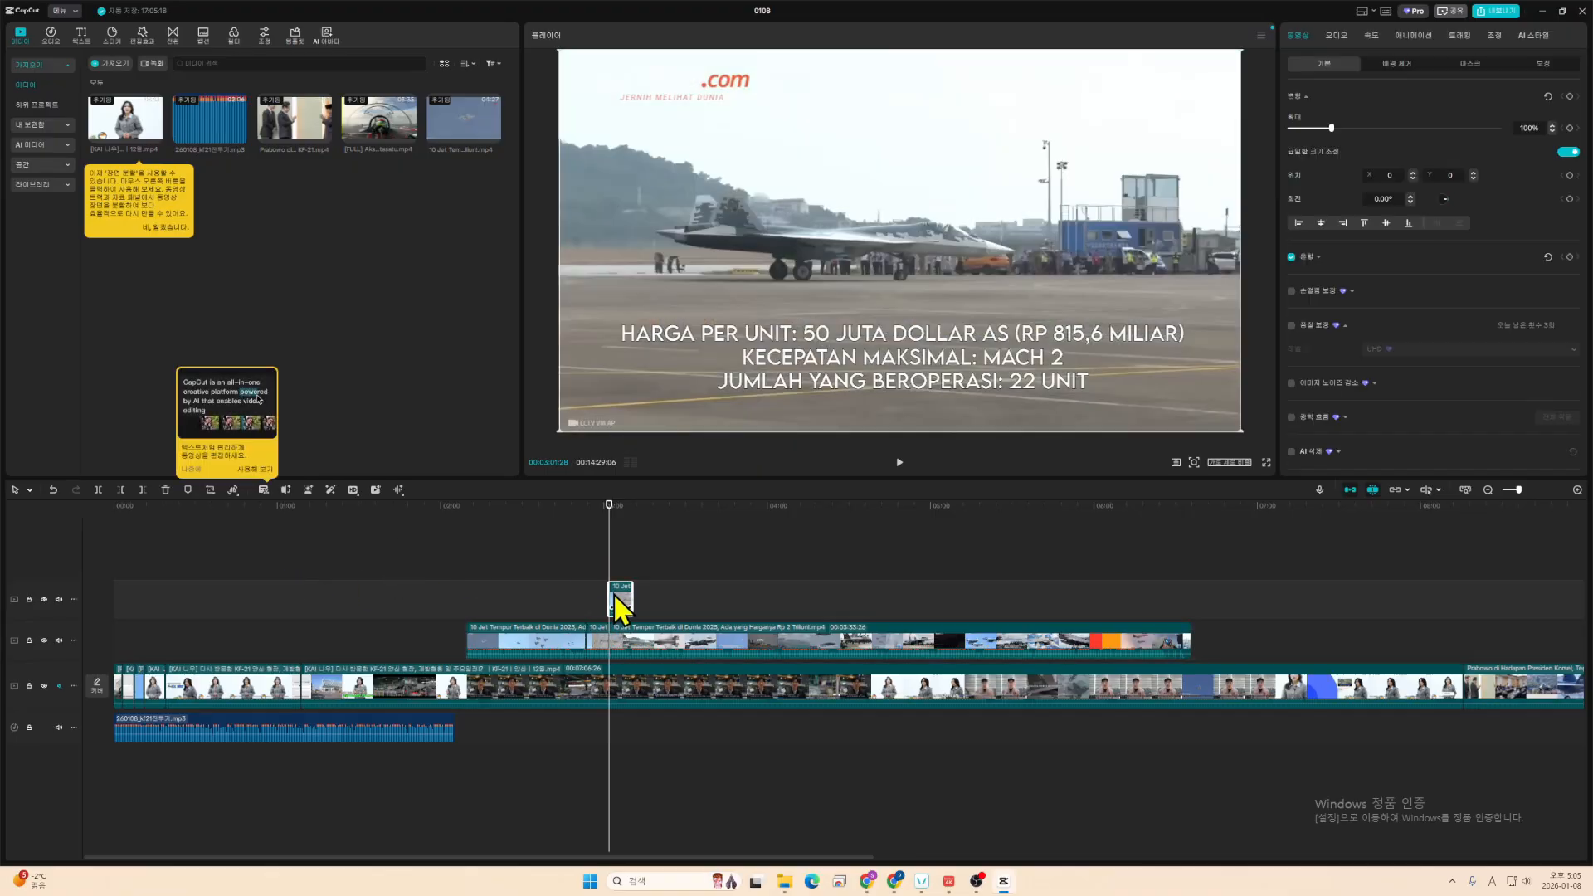
- Move the copied jet shot near the timeline's beginning so it starts where the third main-track clip ends
left_click_drag(262, 601, 173, 639)
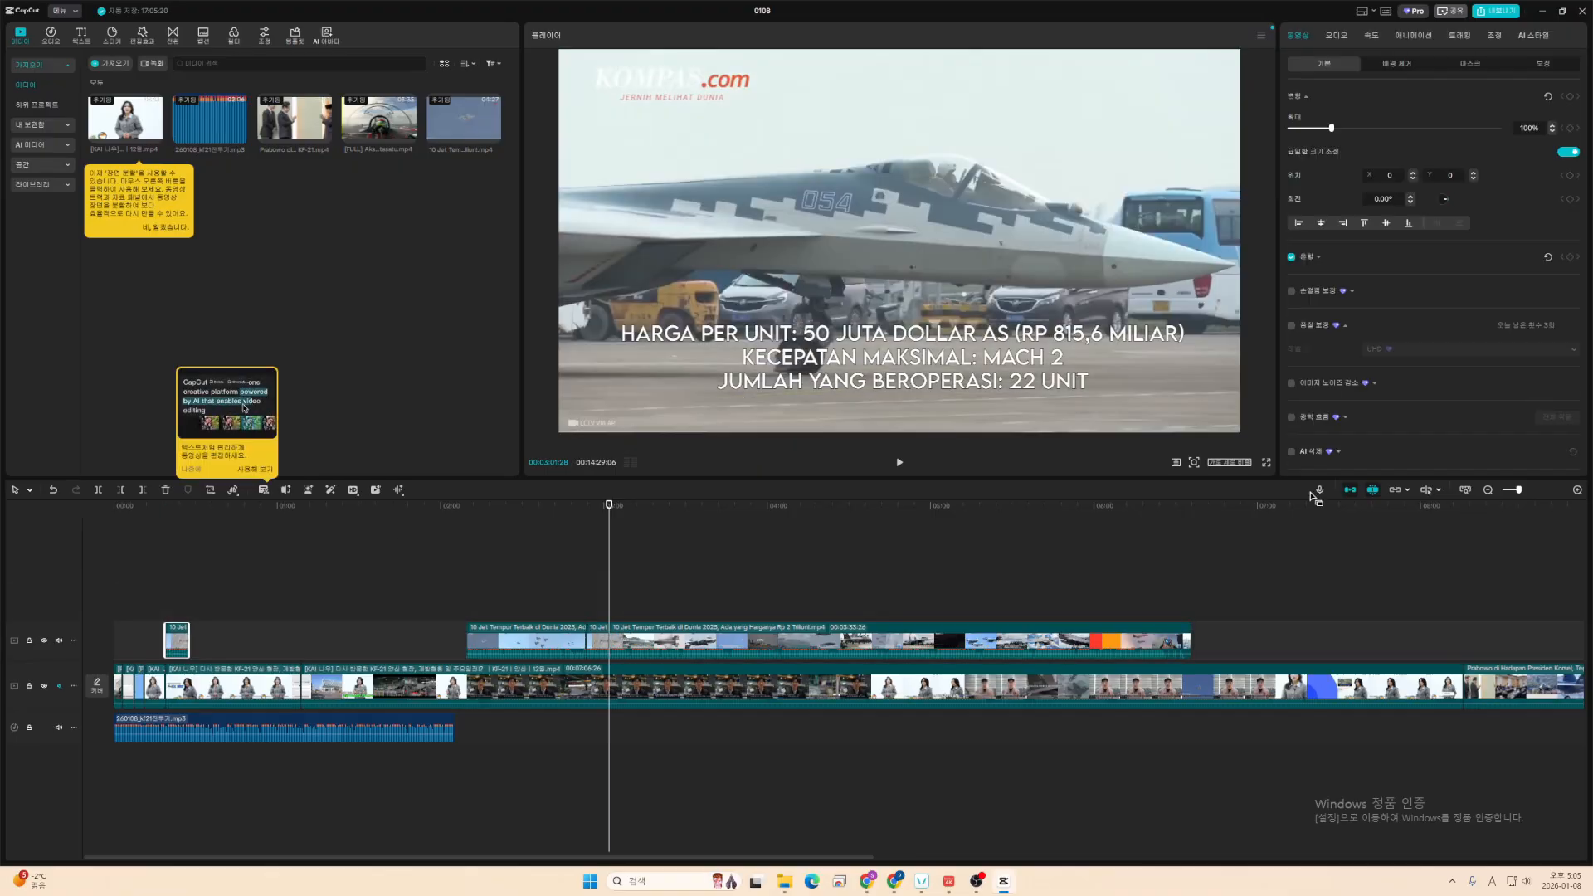
left_click(1534, 492)
left_click(331, 863)
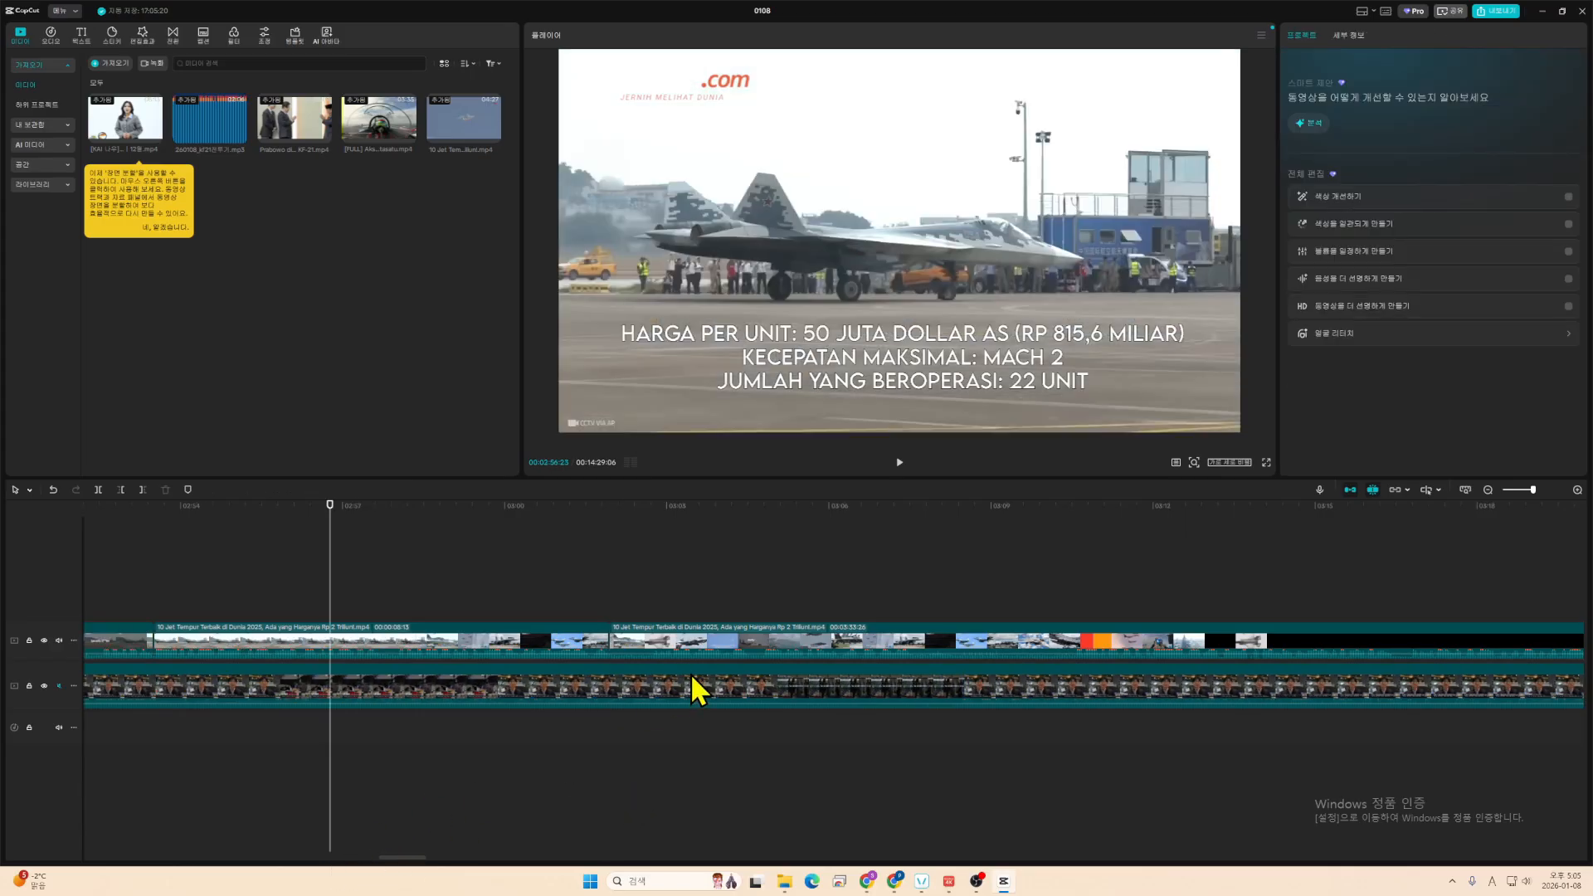
left_click_drag(404, 860, 83, 858)
left_click_drag(1149, 656, 764, 662)
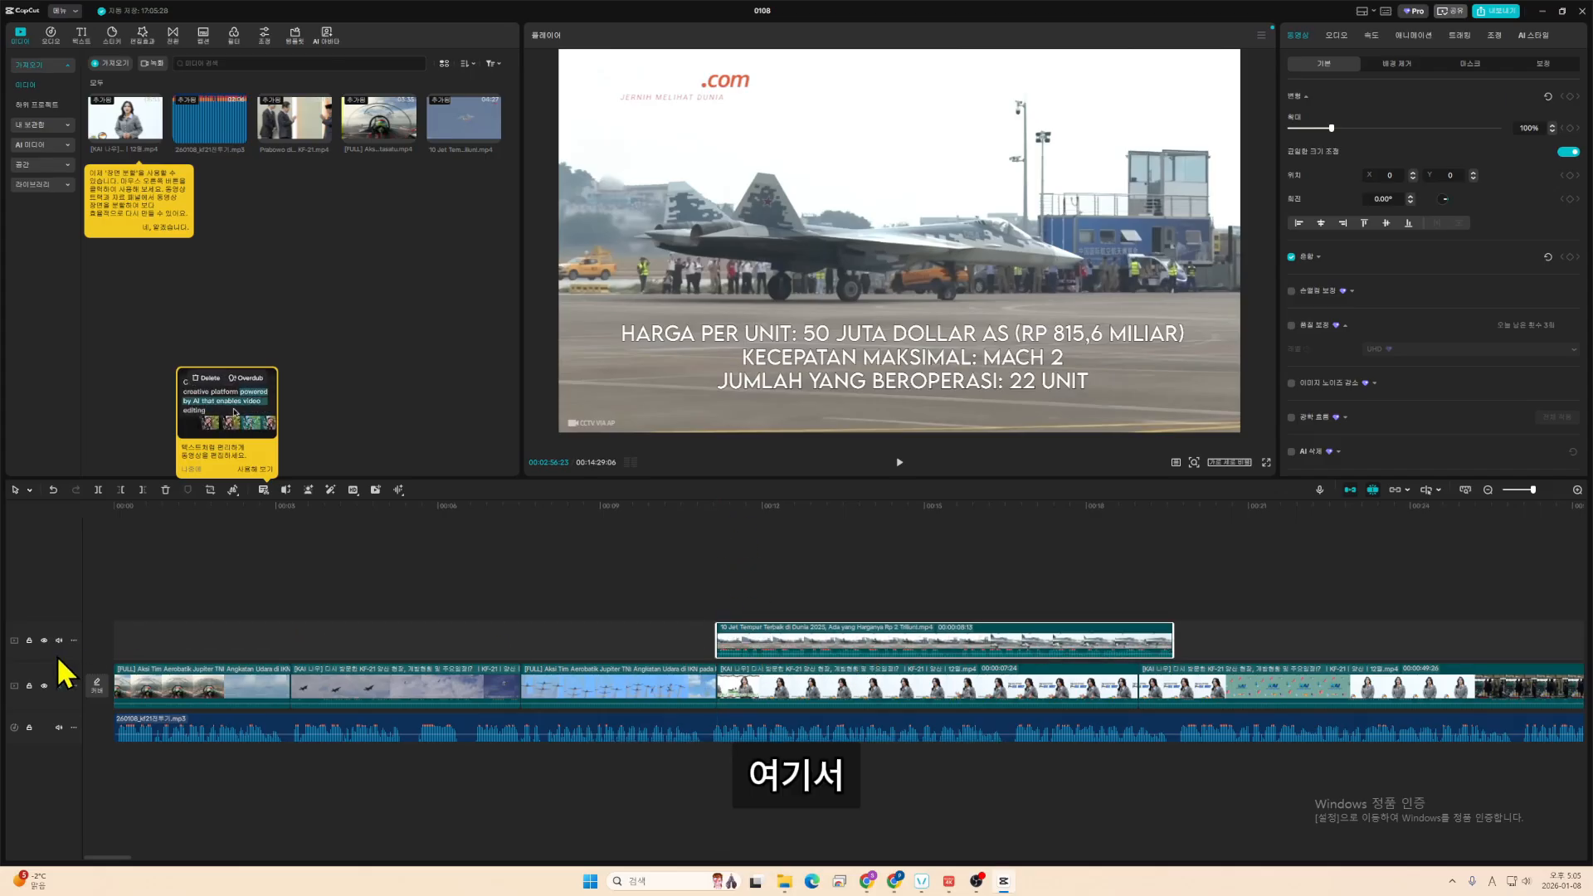
- Play the placed jet shot with the narration up to the end of the new Turkish partner sentence
left_click(745, 535)
key("space")
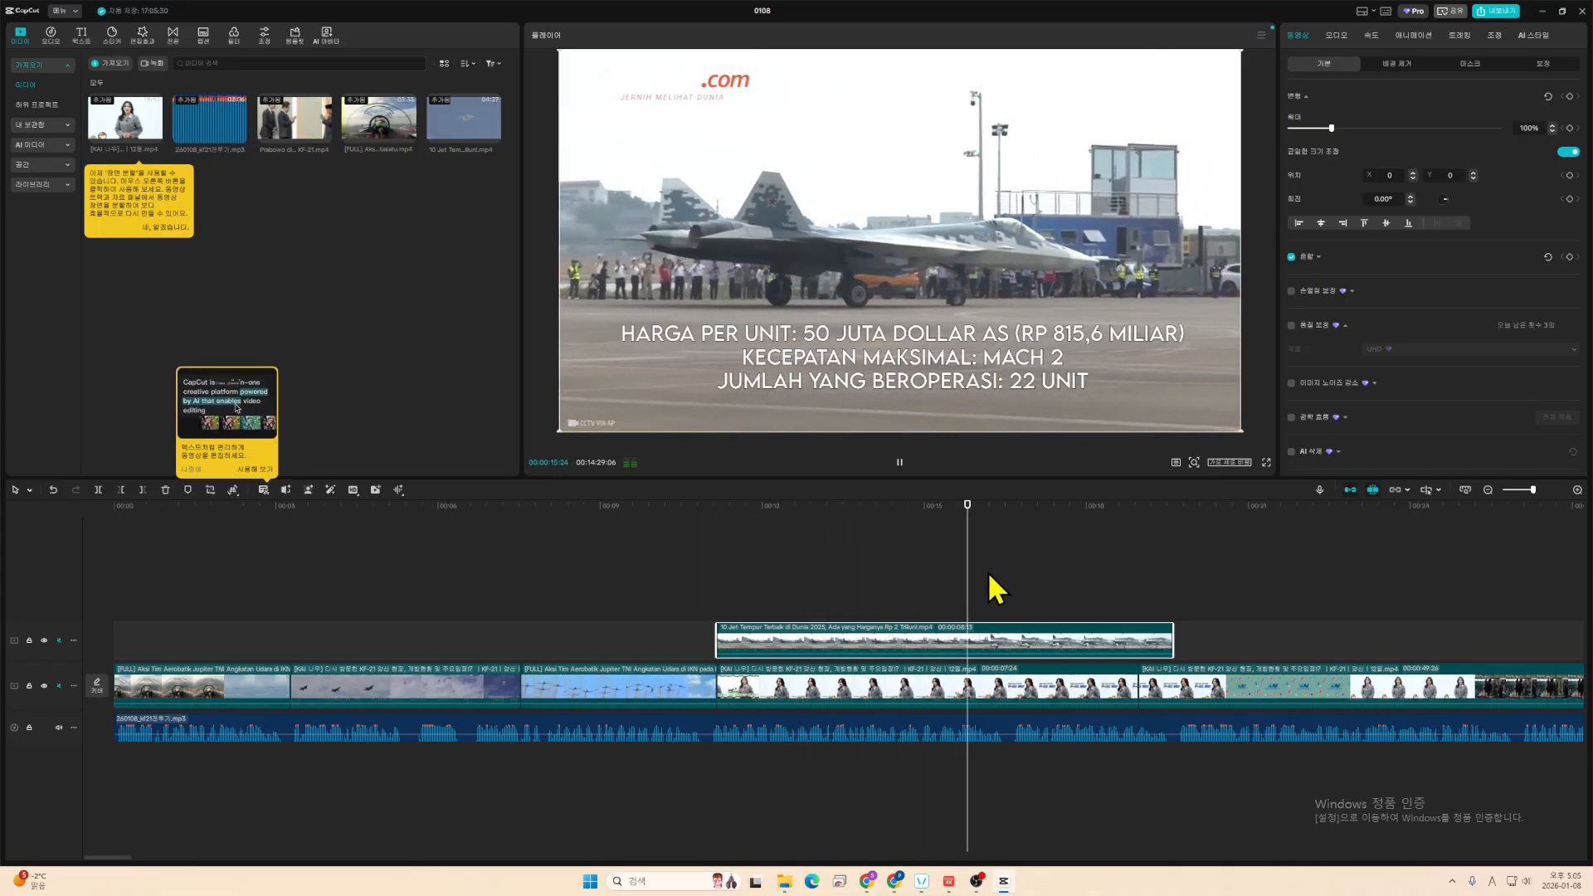
key("space")
- Recheck the Turkish partner sentence and its aircraft-exhibition footage note in the ChatGPT script, and return to CapCut
key("alt+Tab")
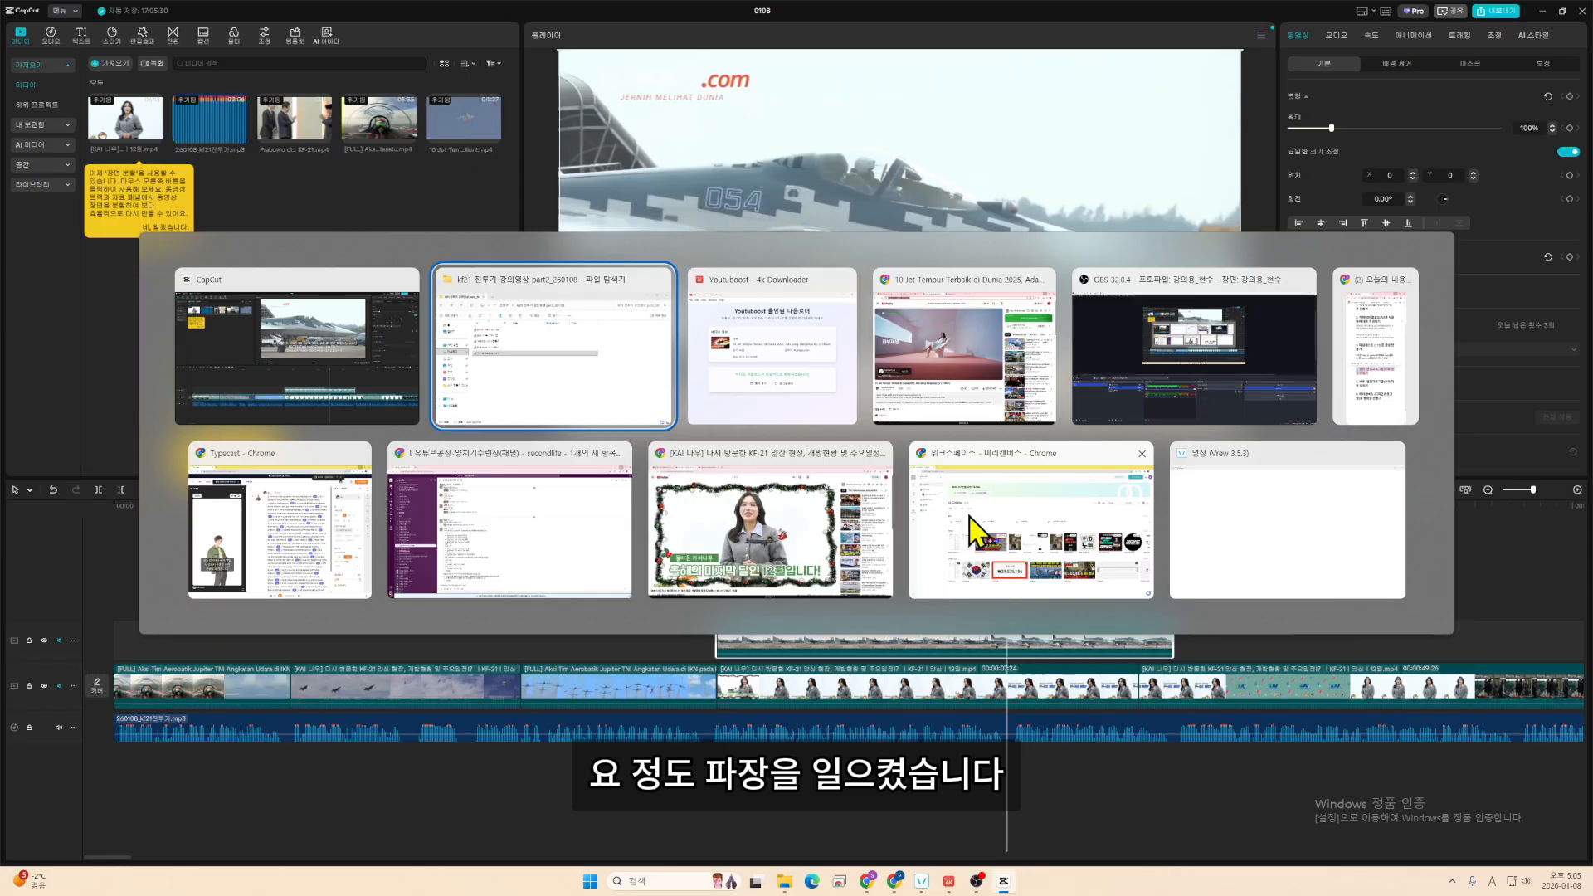
left_click(836, 402)
key("alt+Tab")
left_click(955, 339)
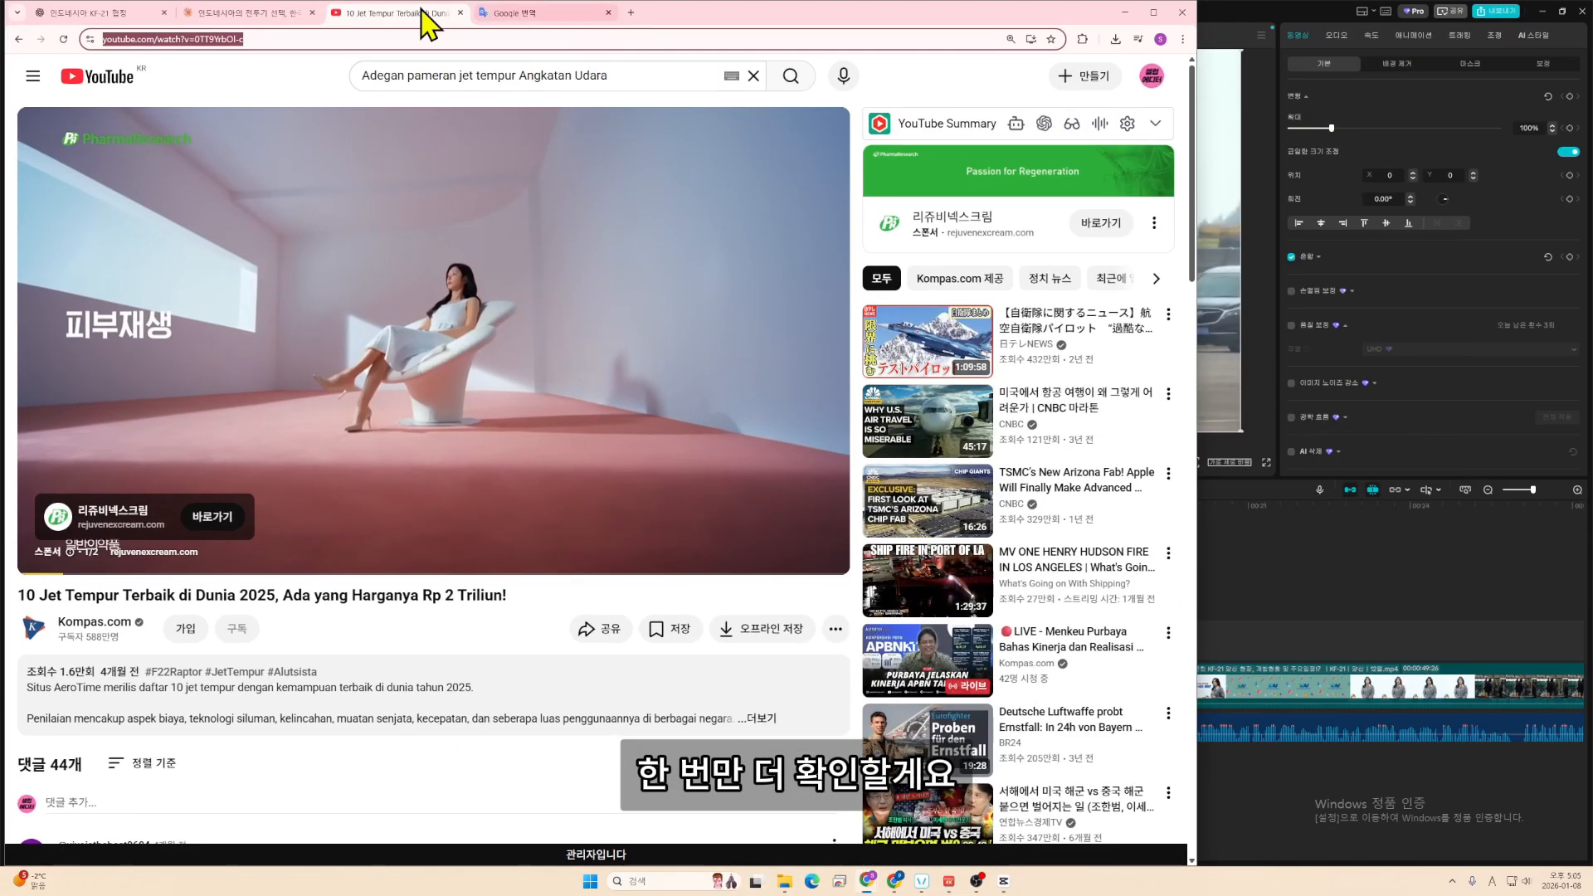
left_click(143, 15)
left_click_drag(627, 490, 340, 468)
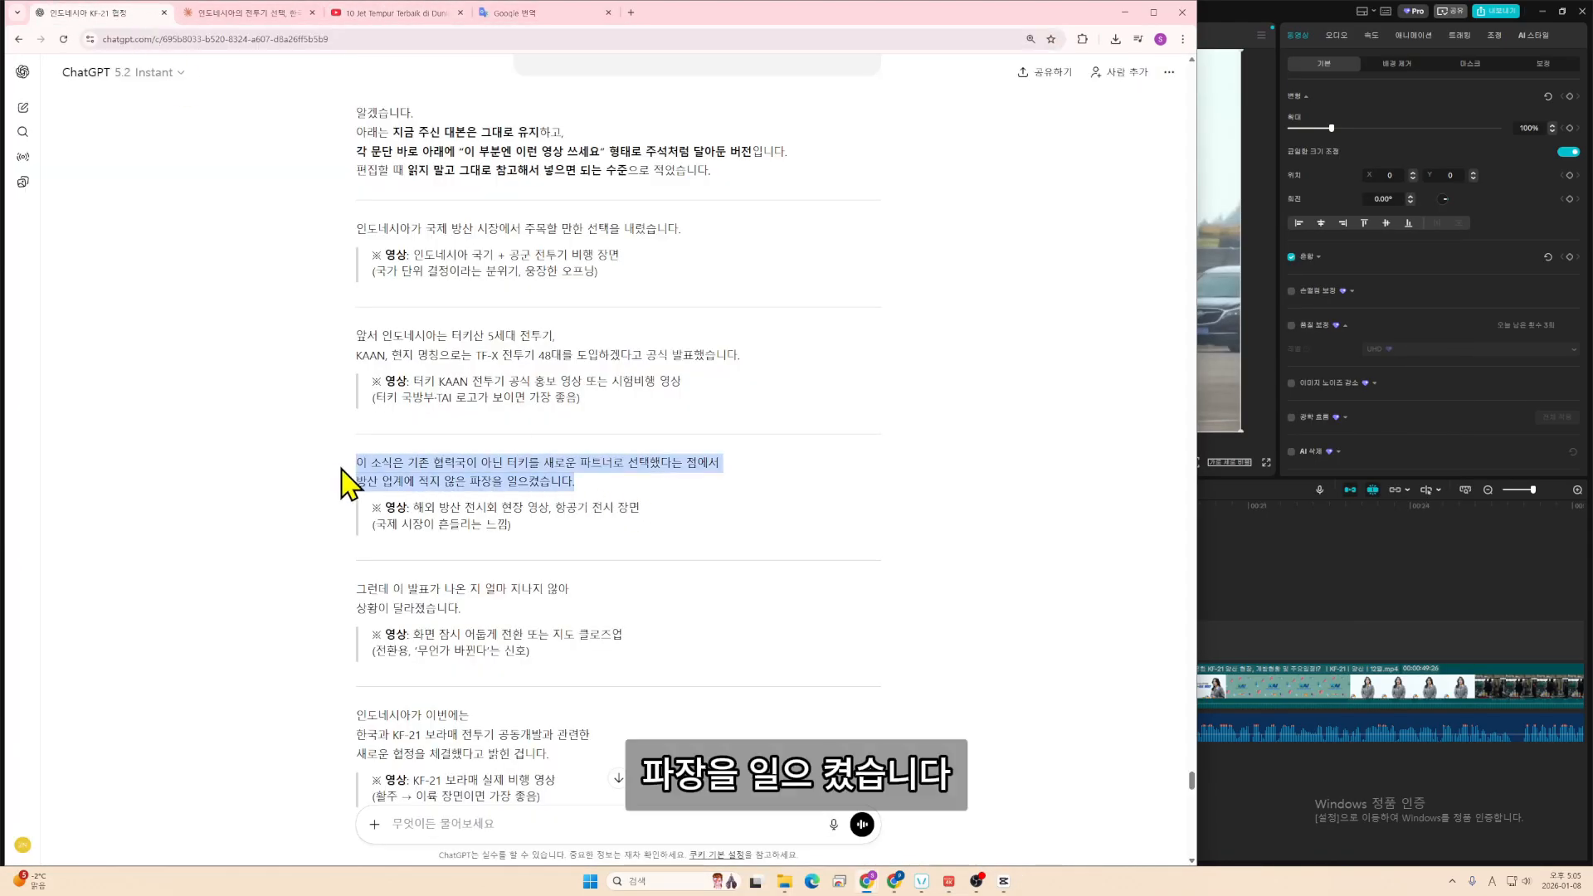
left_click_drag(643, 519, 570, 508)
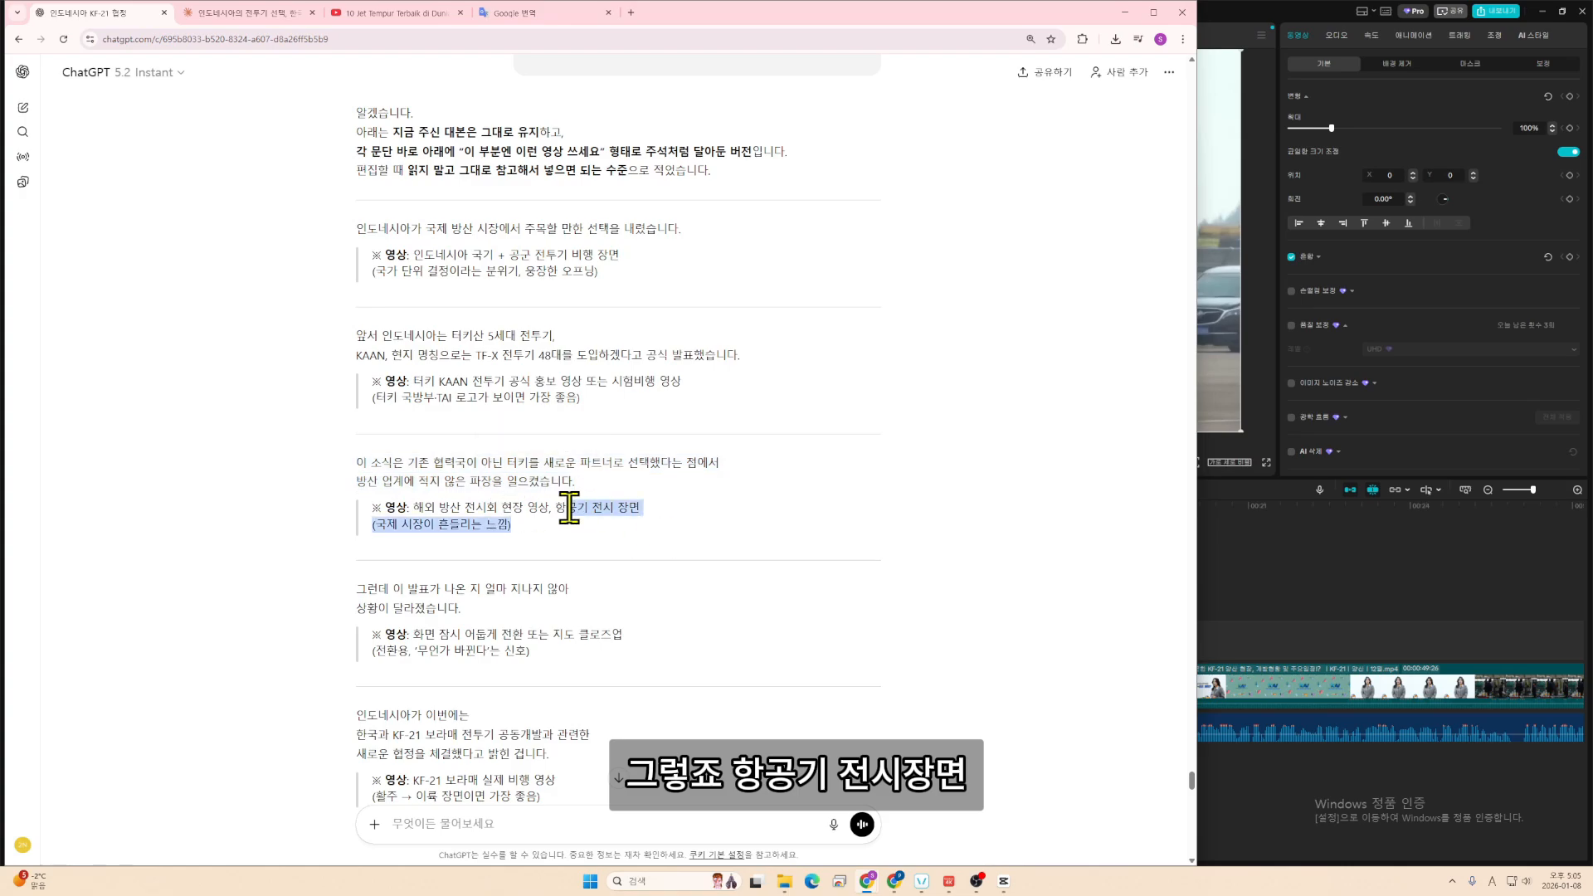
left_click(1125, 13)
- Split the jet shot at 00:00:16:16 and insert its first part into the main track after the third clip
left_click(1176, 560)
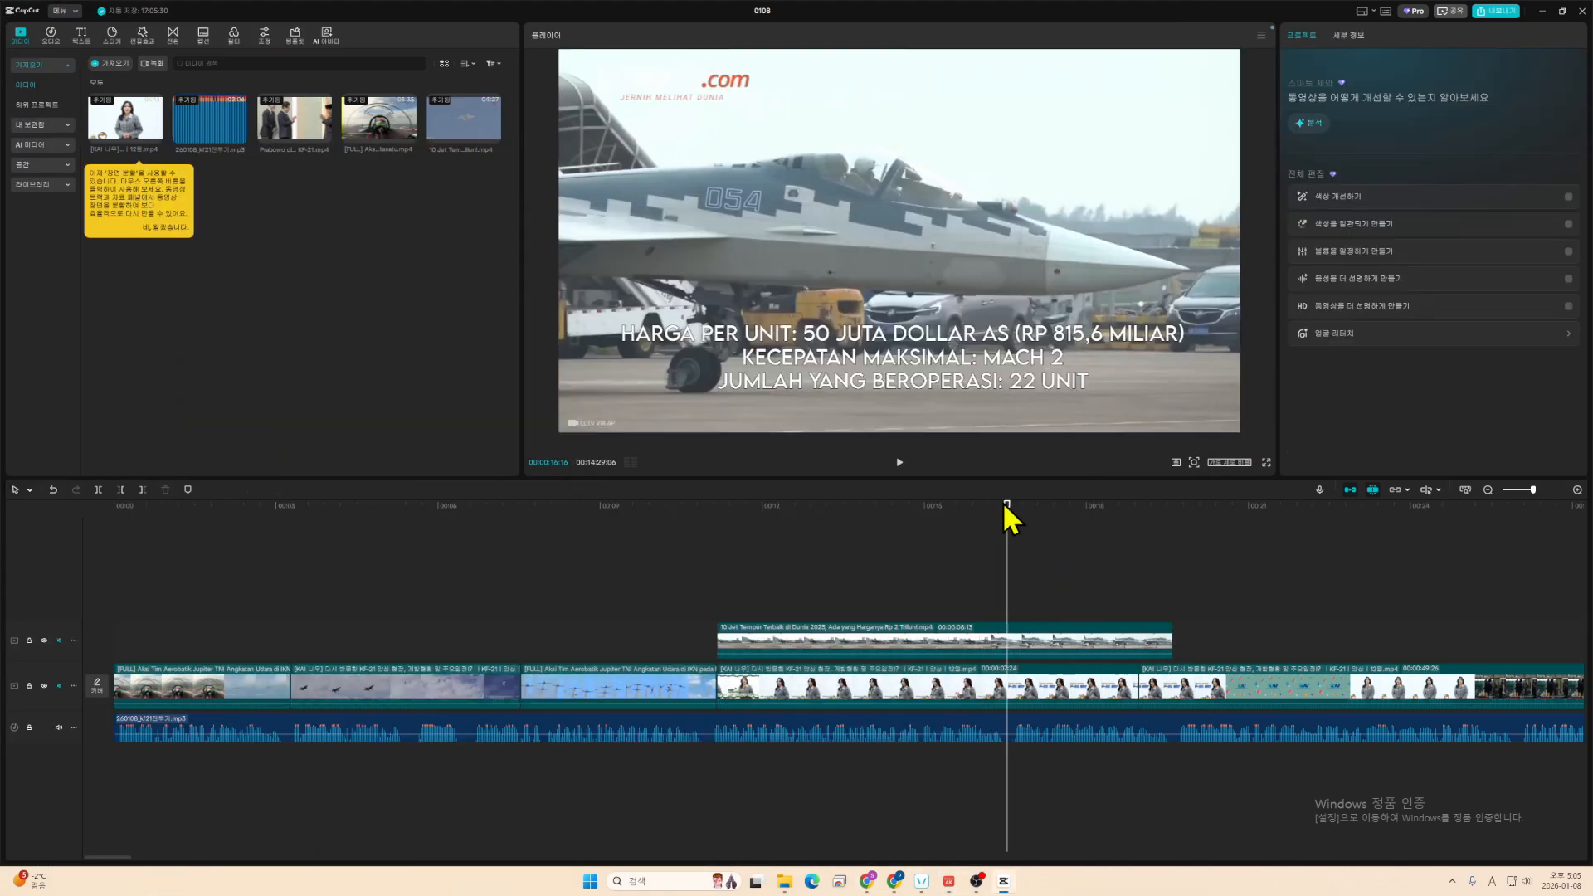
left_click(1028, 631)
left_click_drag(904, 640, 896, 697)
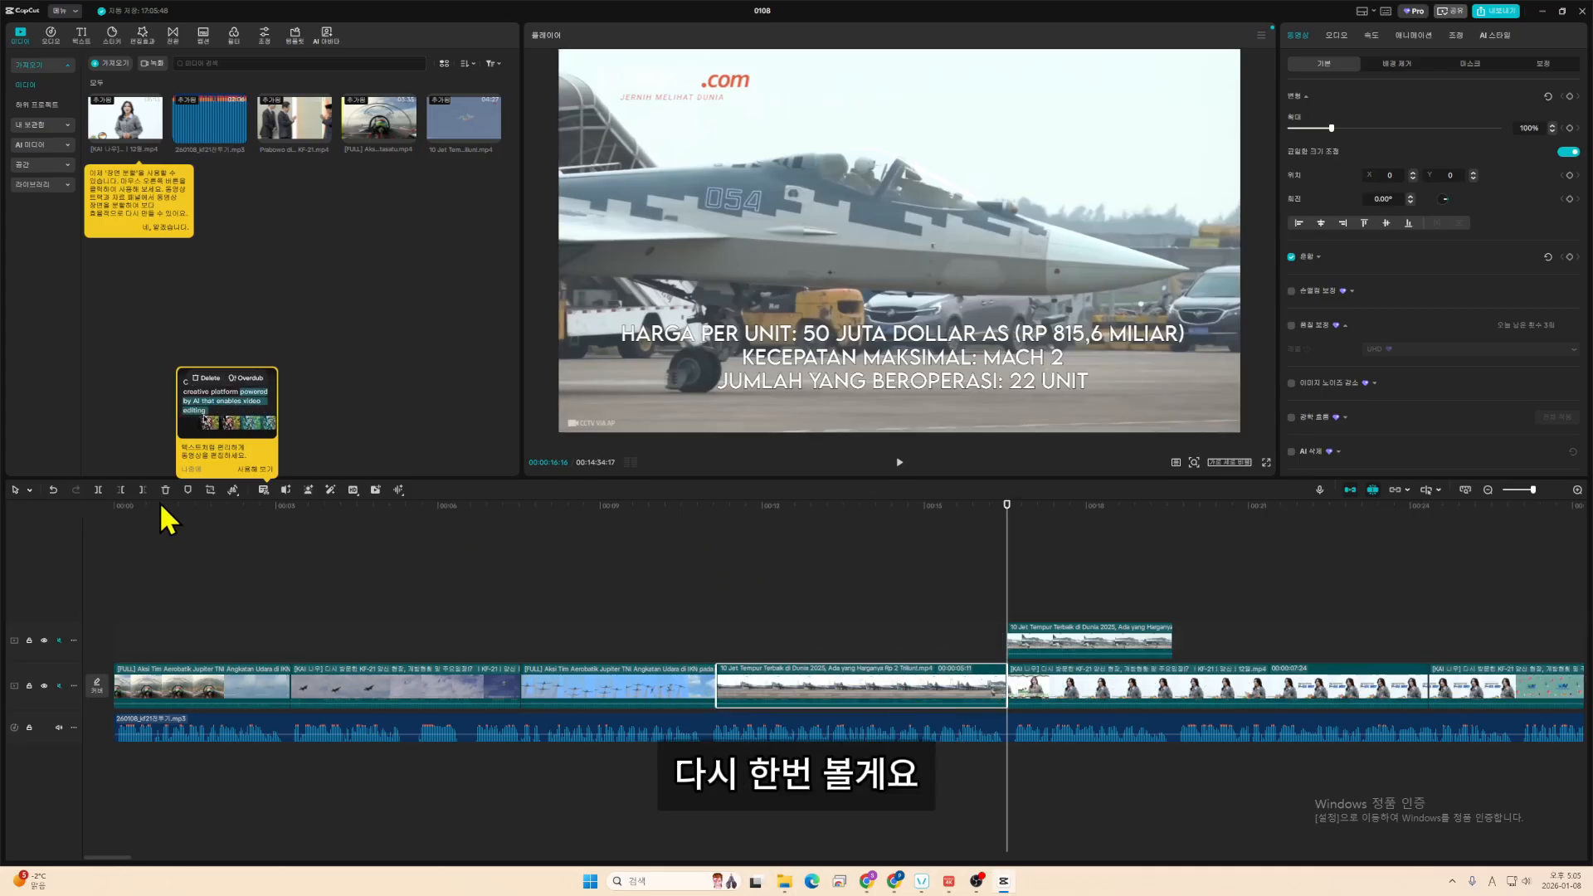
- Play the timeline from the start through the inserted jet shot to review the narration match
left_click(122, 508)
key("space")
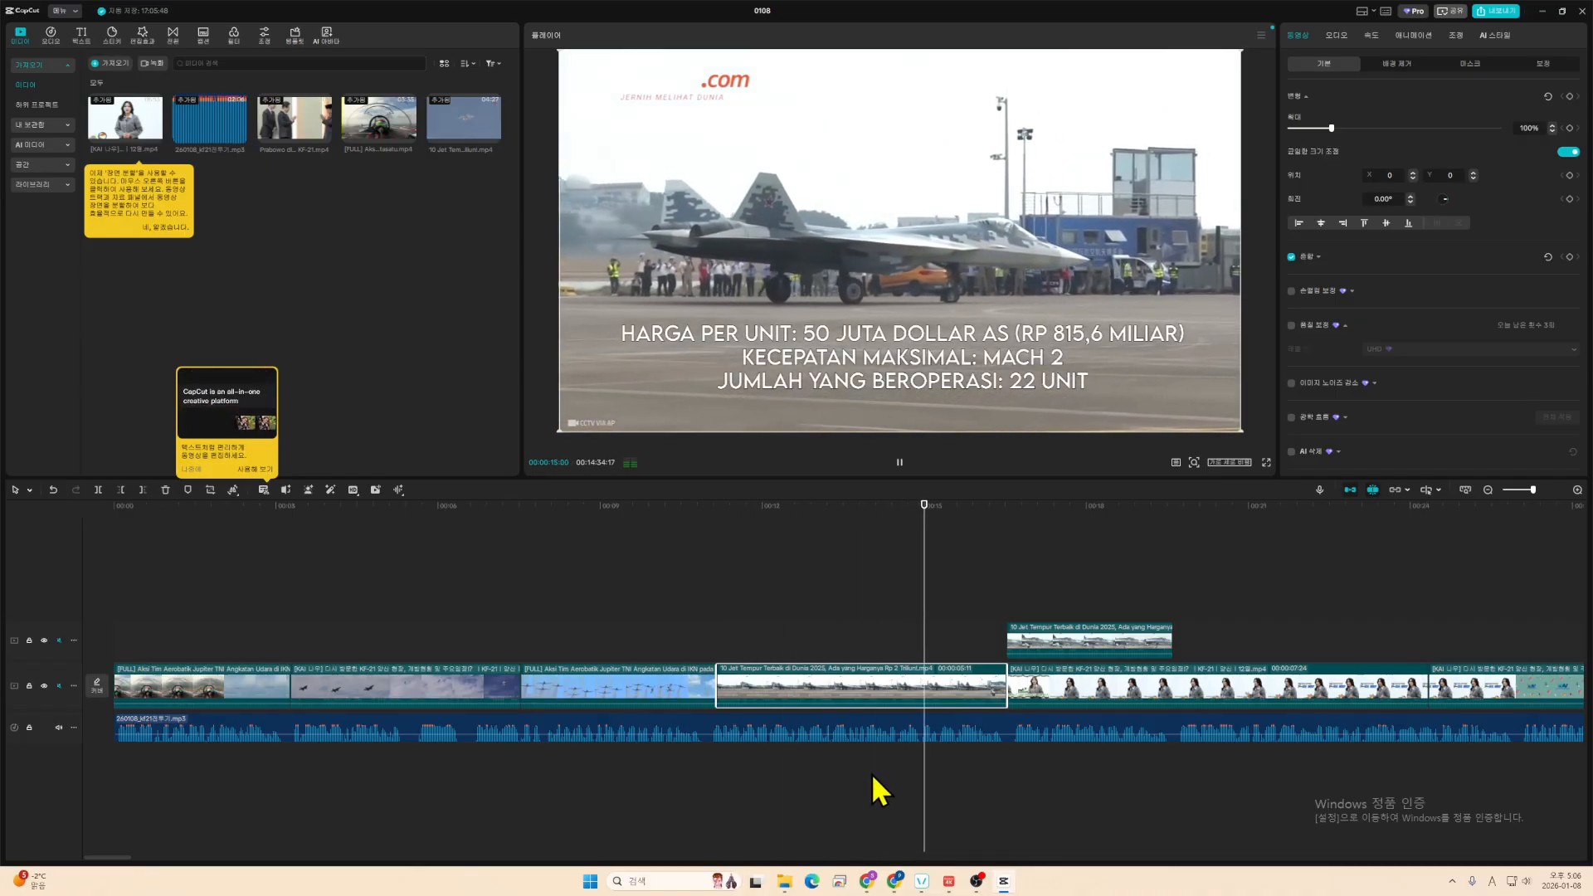
key("space")
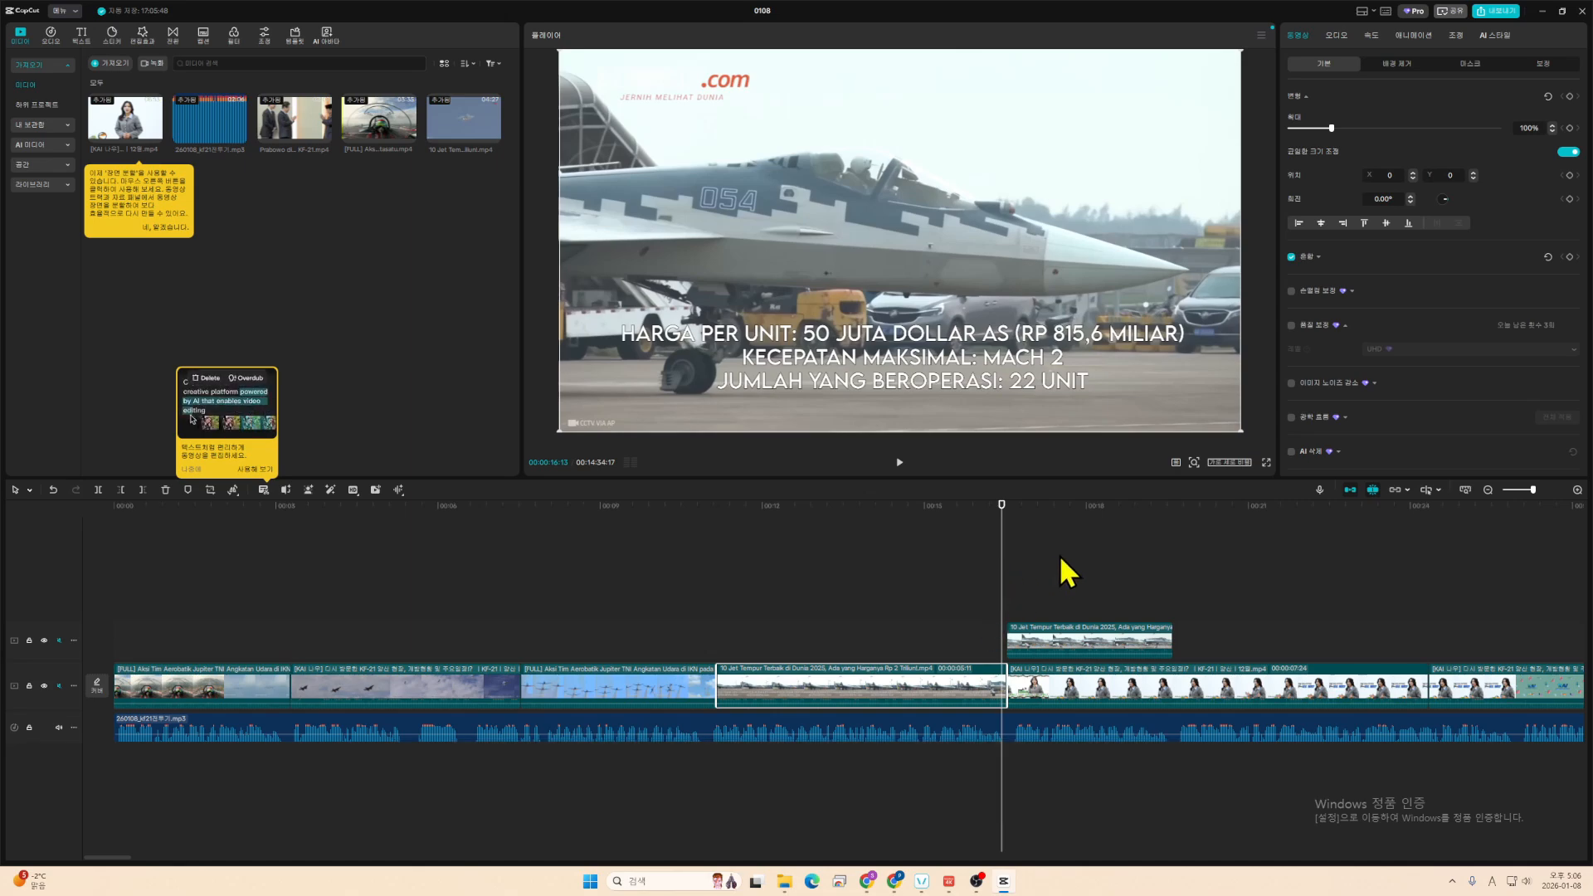
- Look through the open windows for the day's notes page and return to the CapCut timeline
key("alt+Tab")
key("alt+Tab")
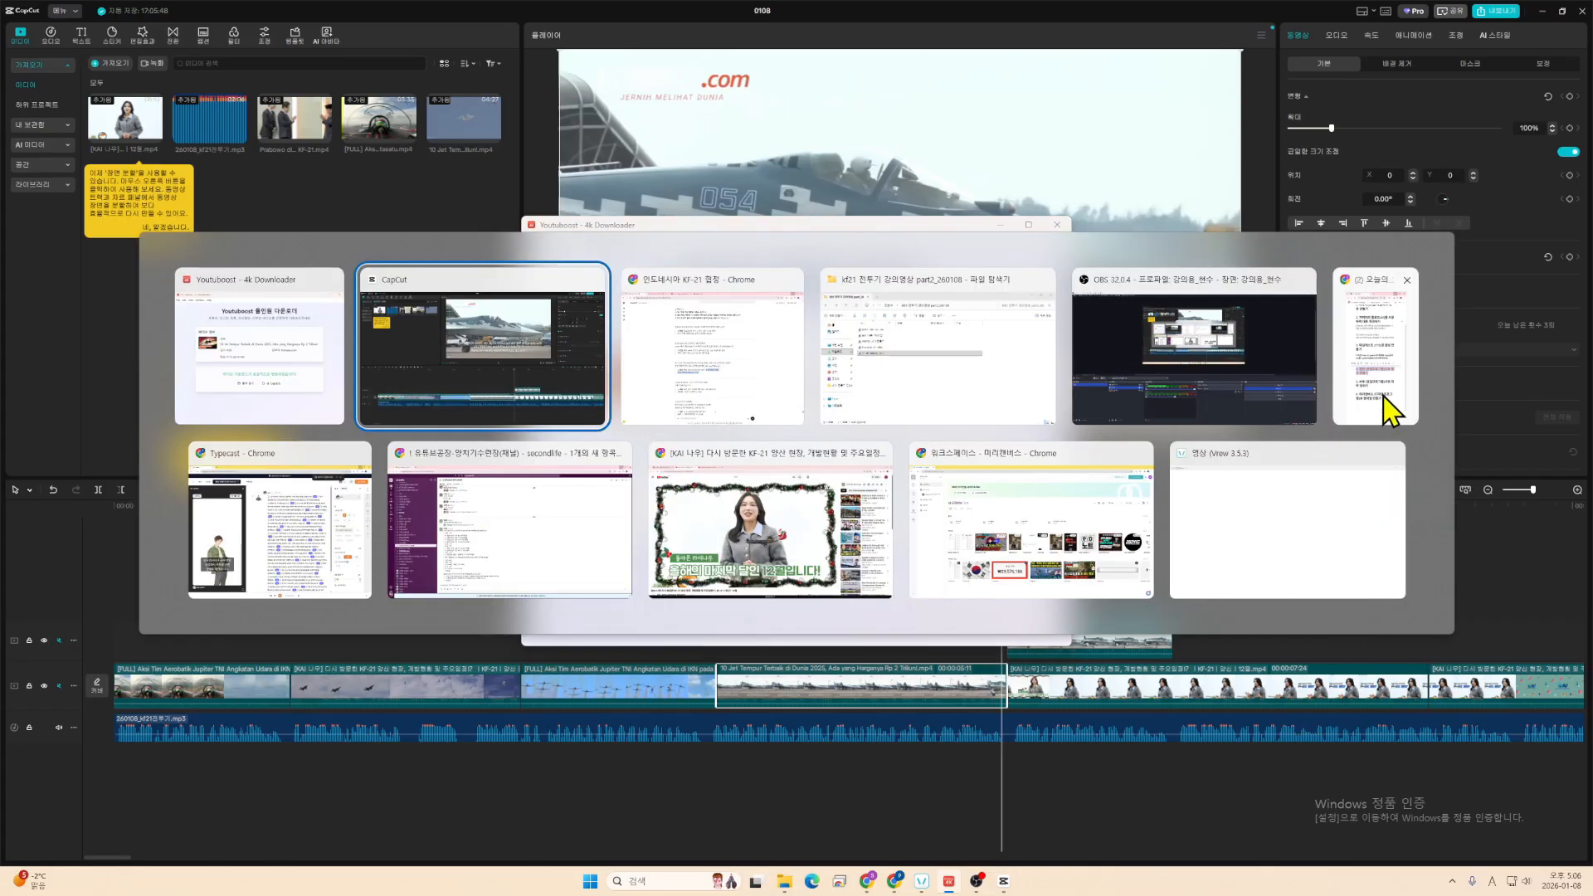
left_click(1381, 394)
left_click_drag(1426, 603, 1192, 562)
- Delete the leftover part of the jet shot from the track above the main one
left_click(1171, 546)
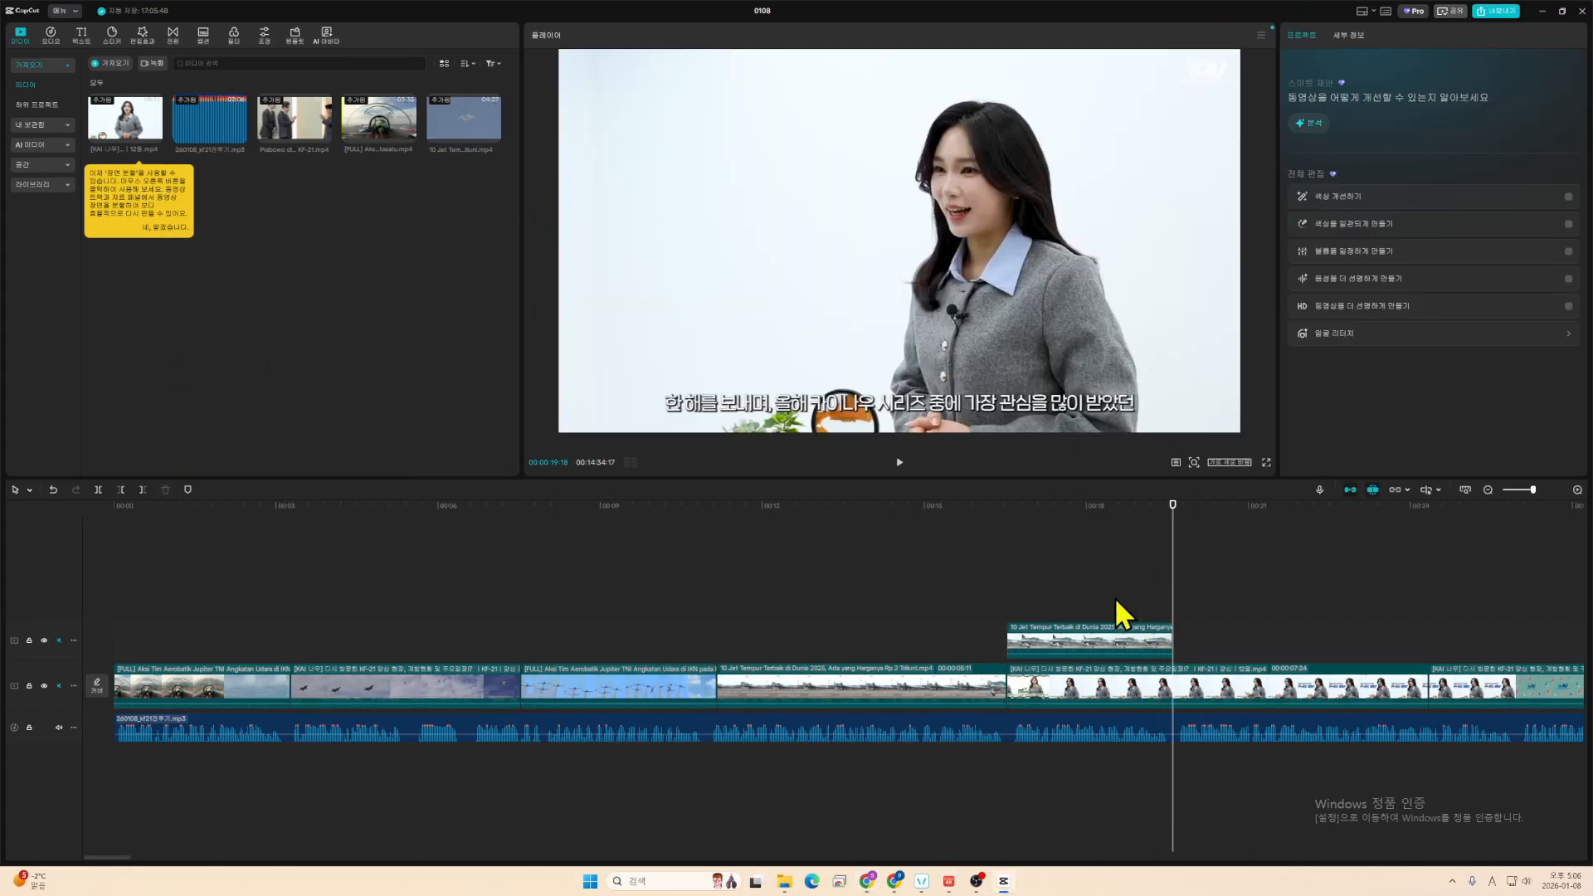
left_click(1110, 643)
left_click_drag(1173, 514, 1010, 541)
key("Delete")
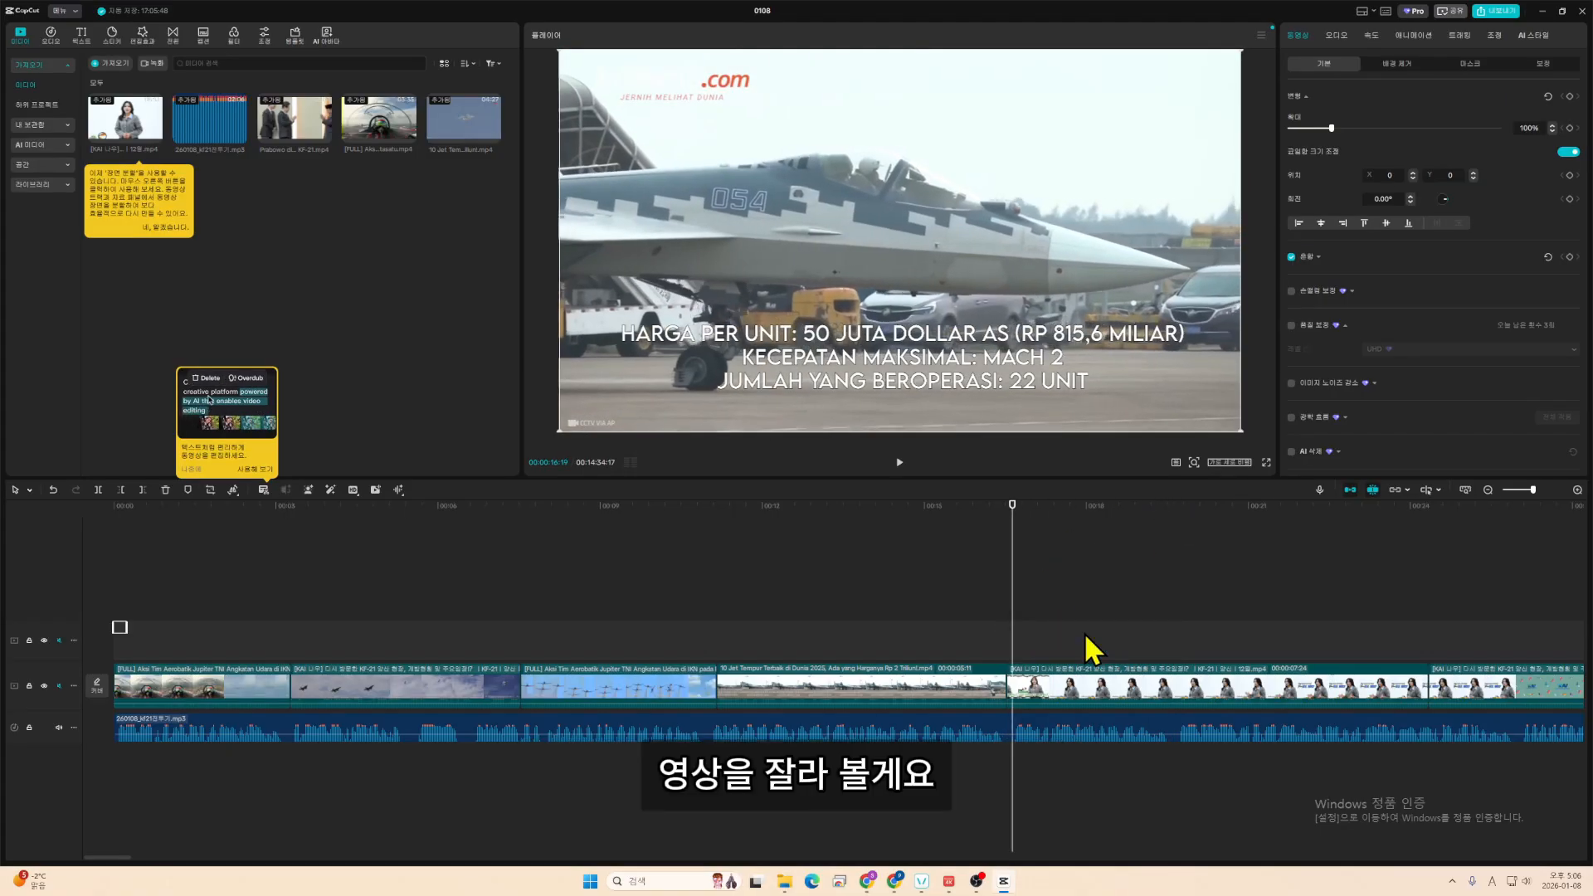
- Trim the narration audio so it ends at 00:00:16:16, level with the end of the jet shot
left_click(1095, 671)
left_click(1045, 580)
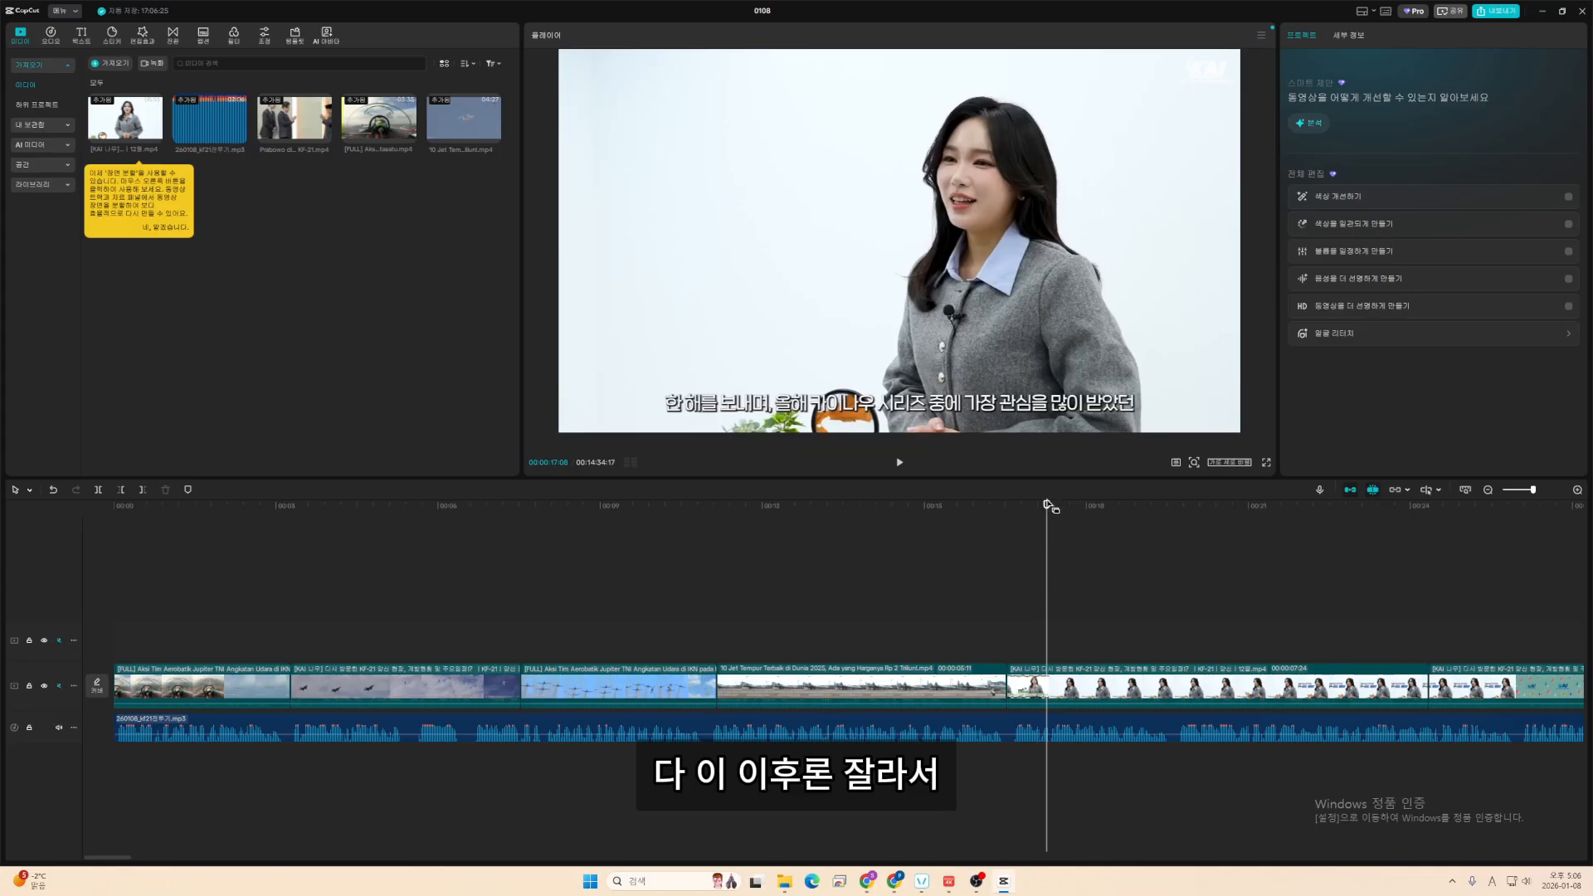
left_click_drag(1047, 504, 1006, 506)
left_click(1053, 726)
key("w")
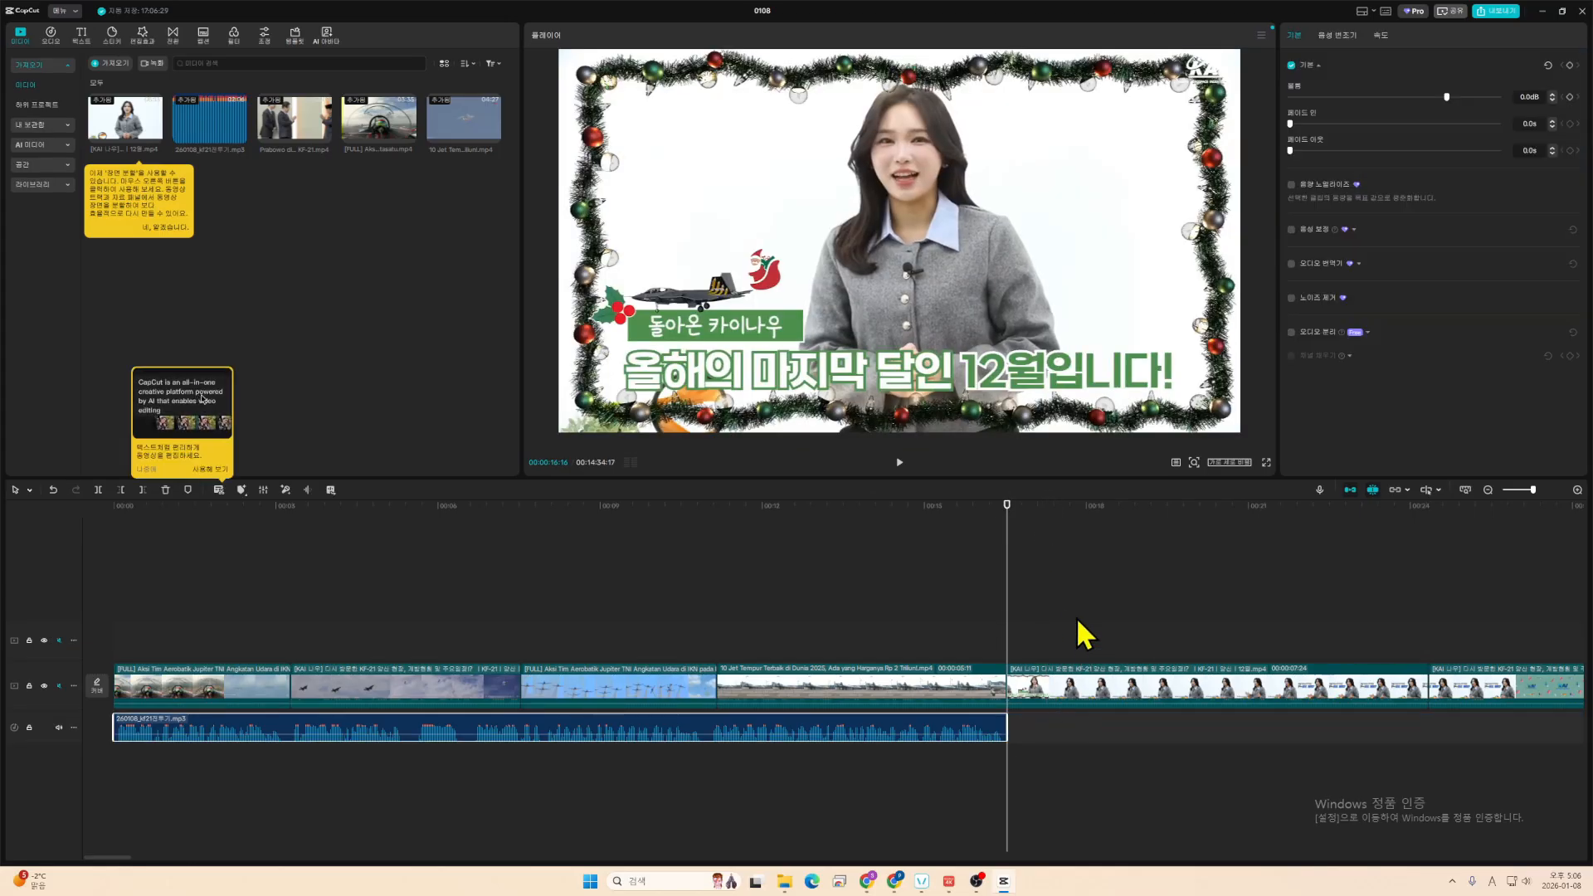
- Delete all main-track clips that follow the inserted jet shot
left_click(1065, 674)
key("Delete")
left_click(1073, 676)
key("Delete")
left_click(1073, 676)
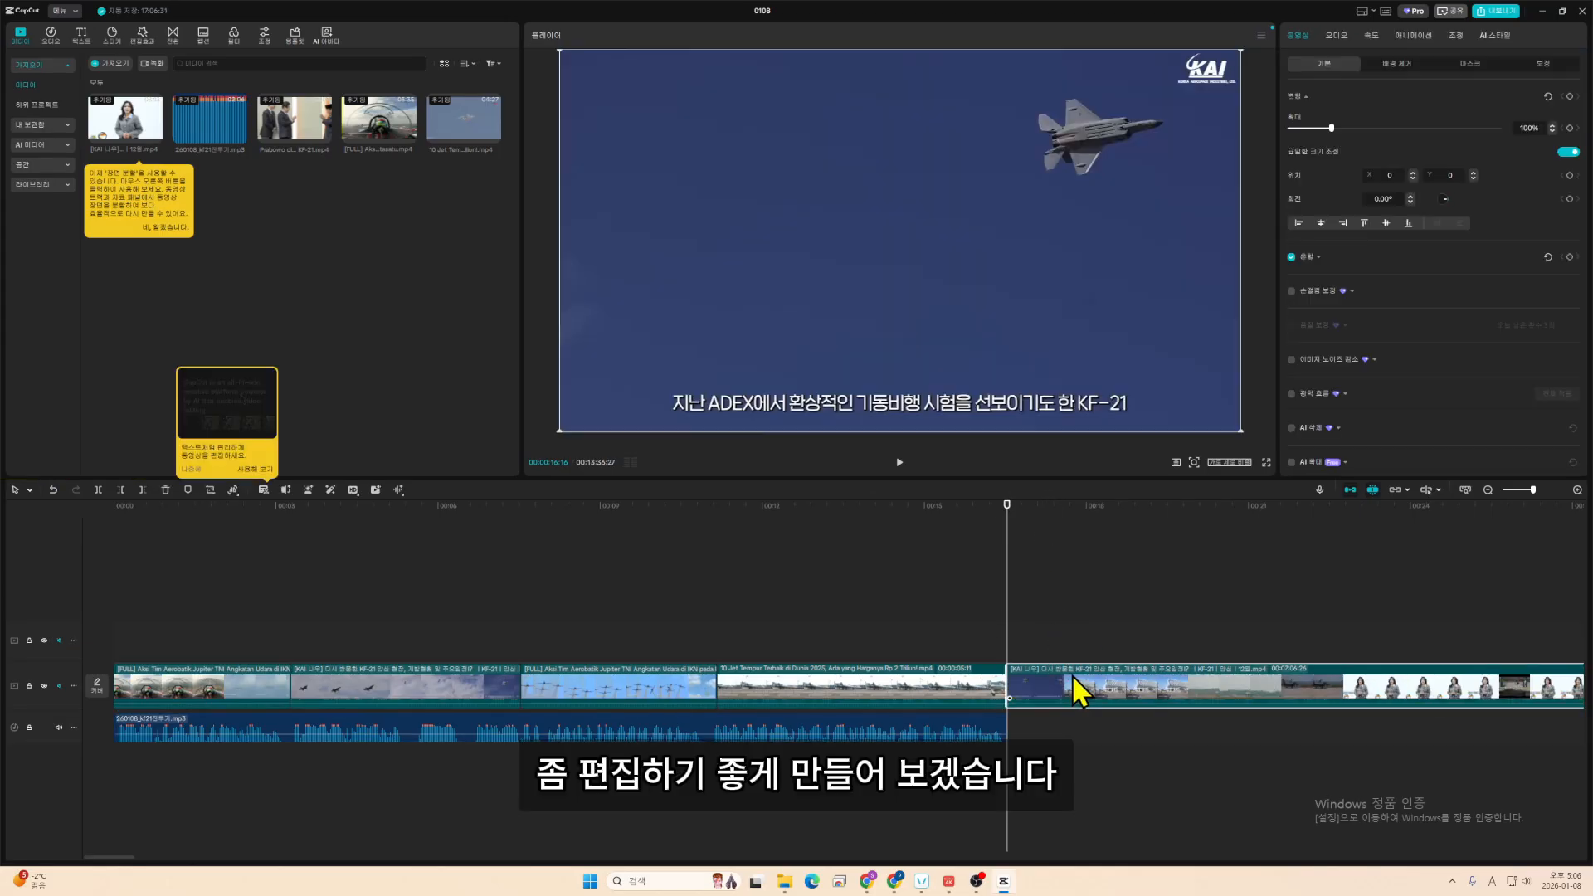
key("Delete")
left_click(1073, 676)
key("Delete")
left_click(1074, 677)
key("Delete")
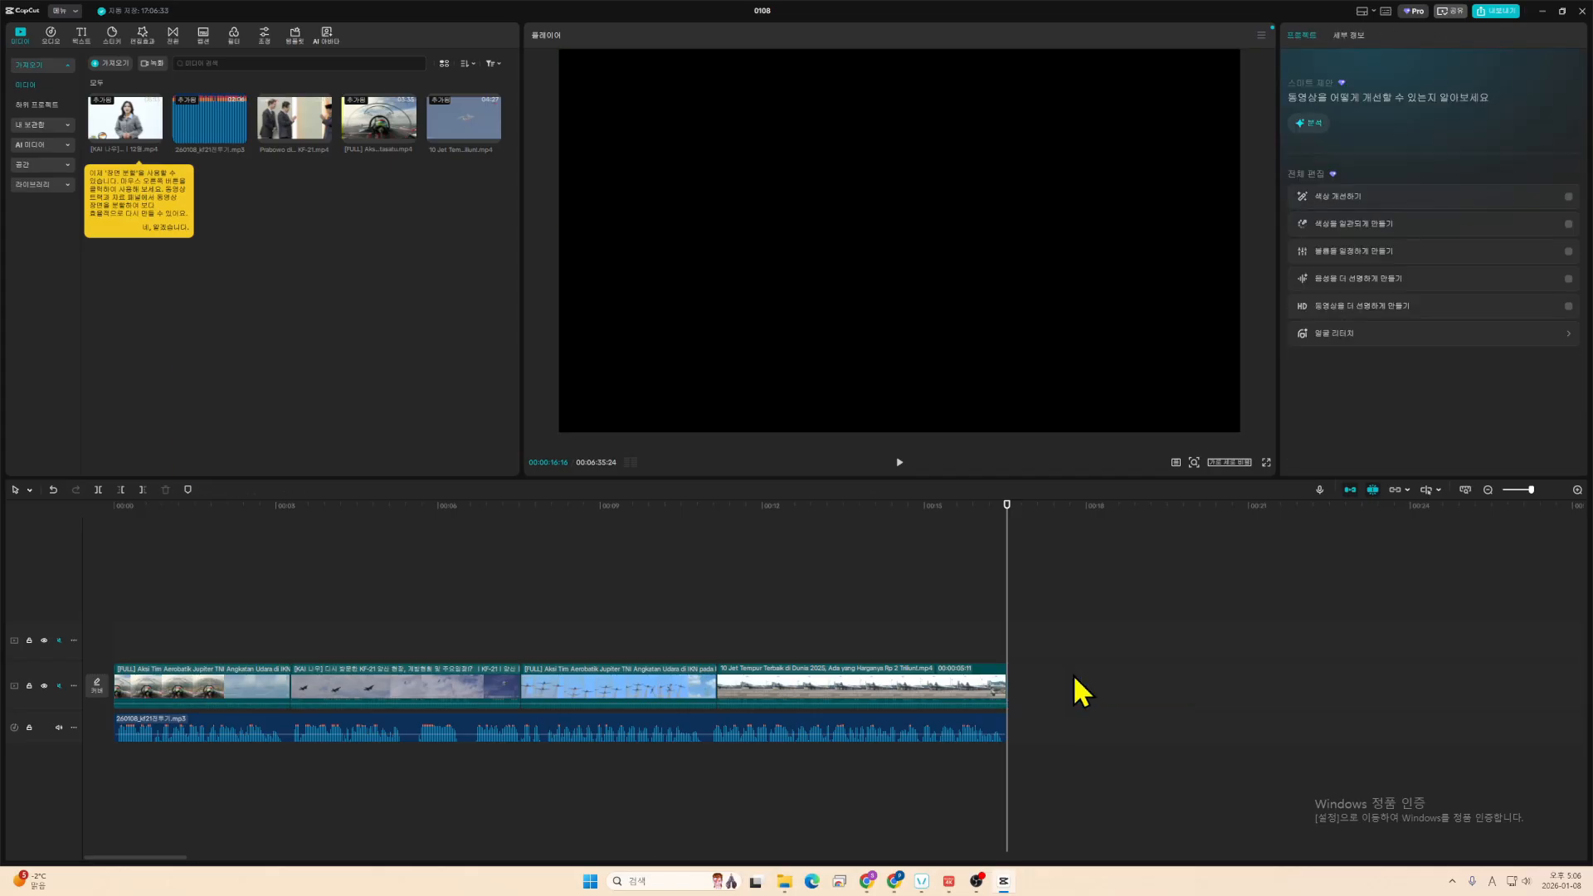
- Scale the jet shot to 152% and set its vertical position to -133 to push the logo and captions outward
left_click_drag(1007, 521, 112, 576)
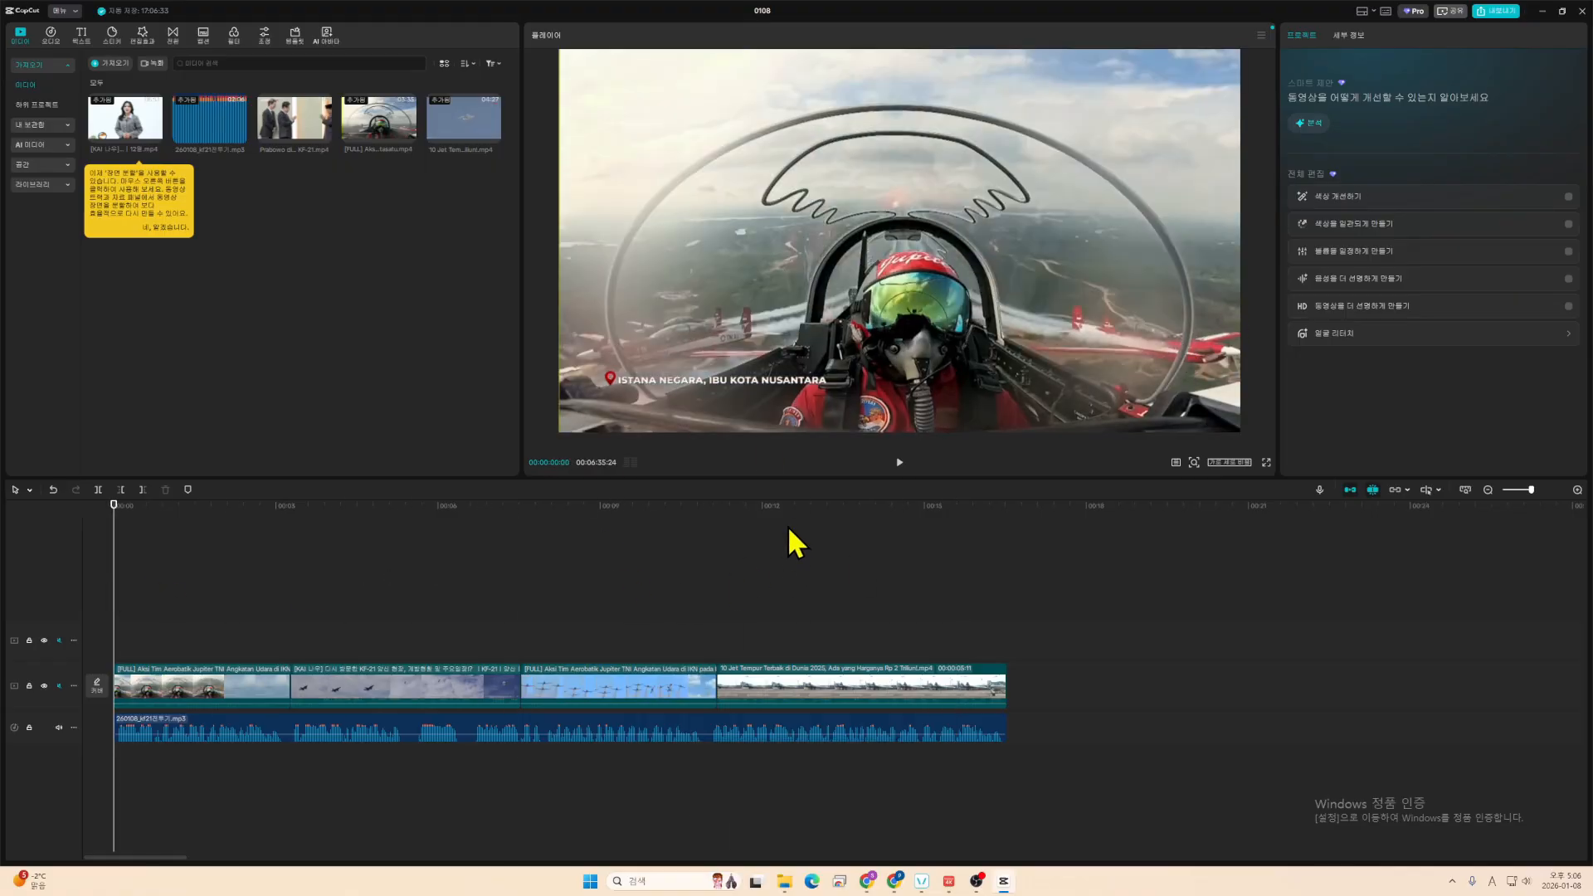
mouse_move(795, 543)
left_mouse_down()
mouse_move(640, 540)
mouse_move(766, 541)
left_mouse_up()
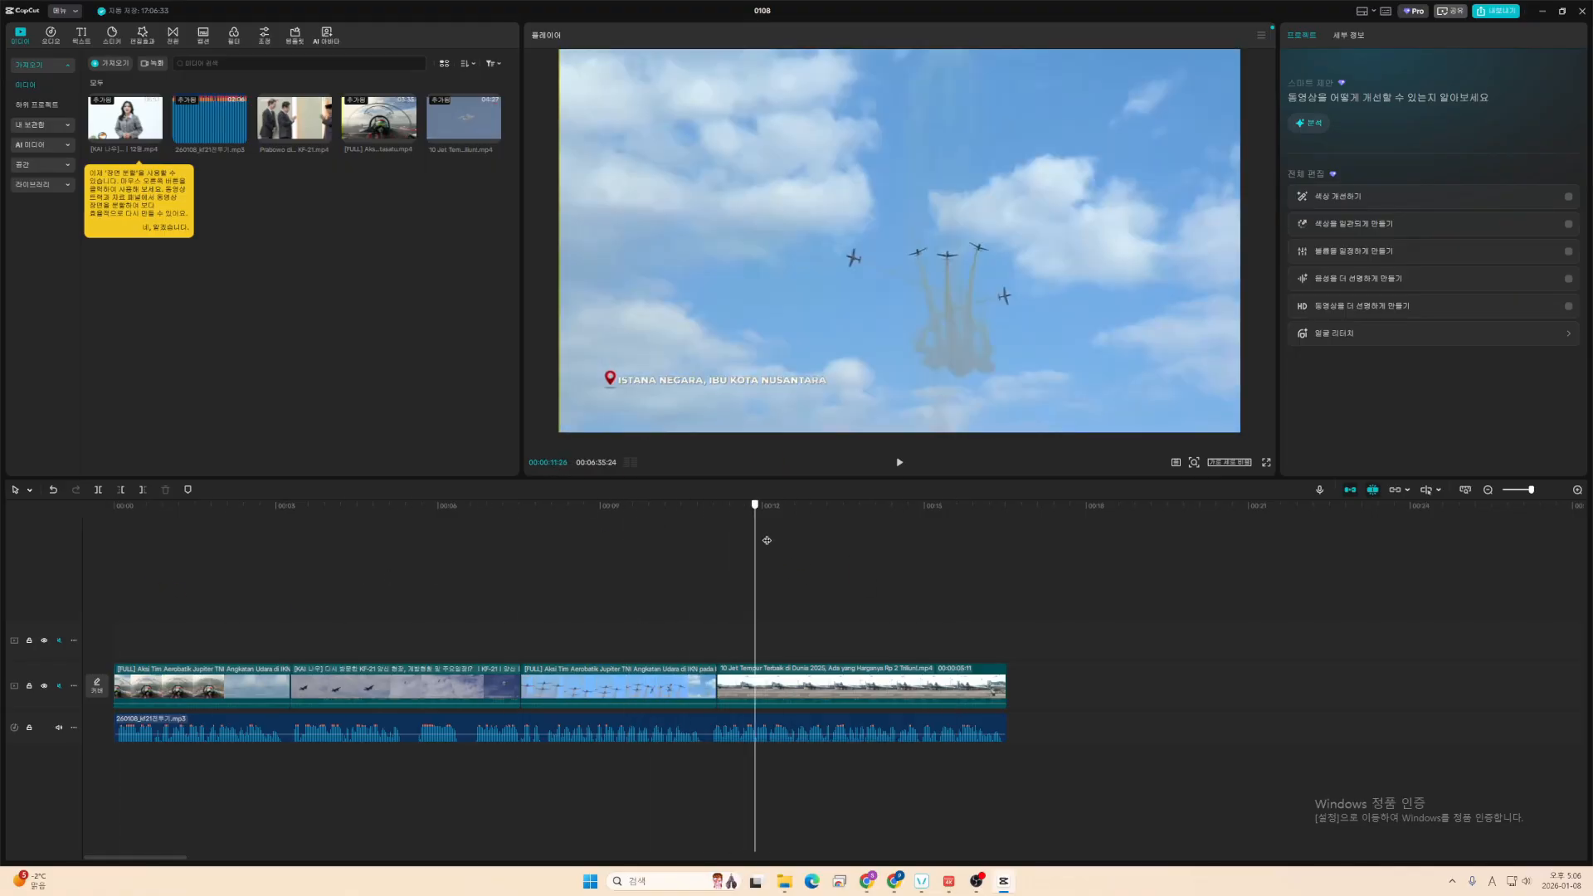
left_click(829, 366)
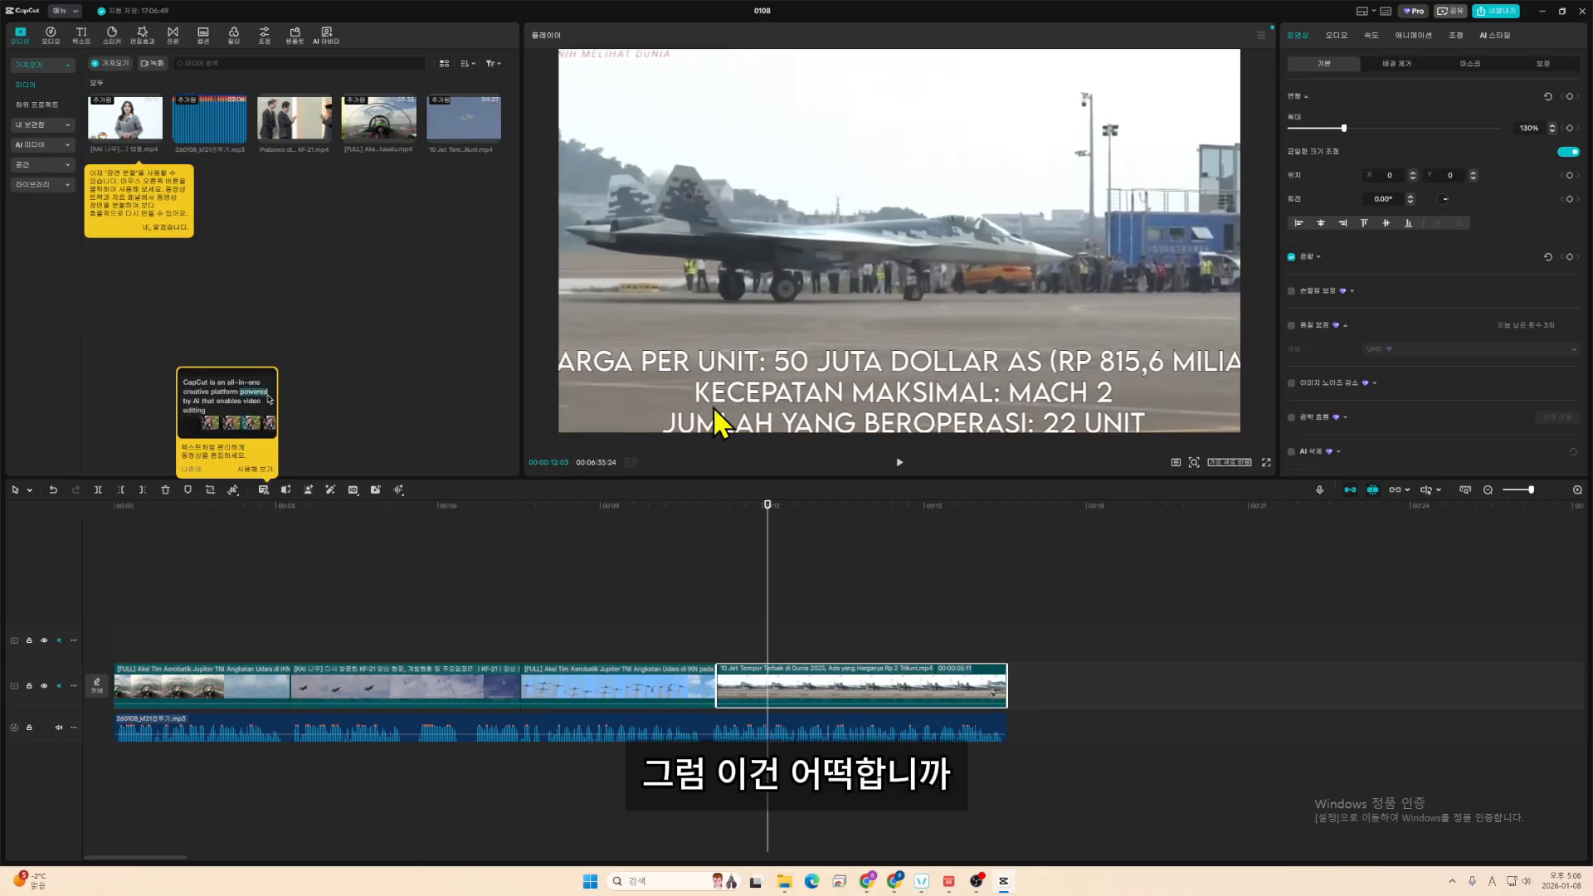
mouse_move(957, 329)
left_mouse_down()
mouse_move(956, 366)
mouse_move(960, 353)
left_mouse_up()
left_click_drag(701, 386, 707, 374)
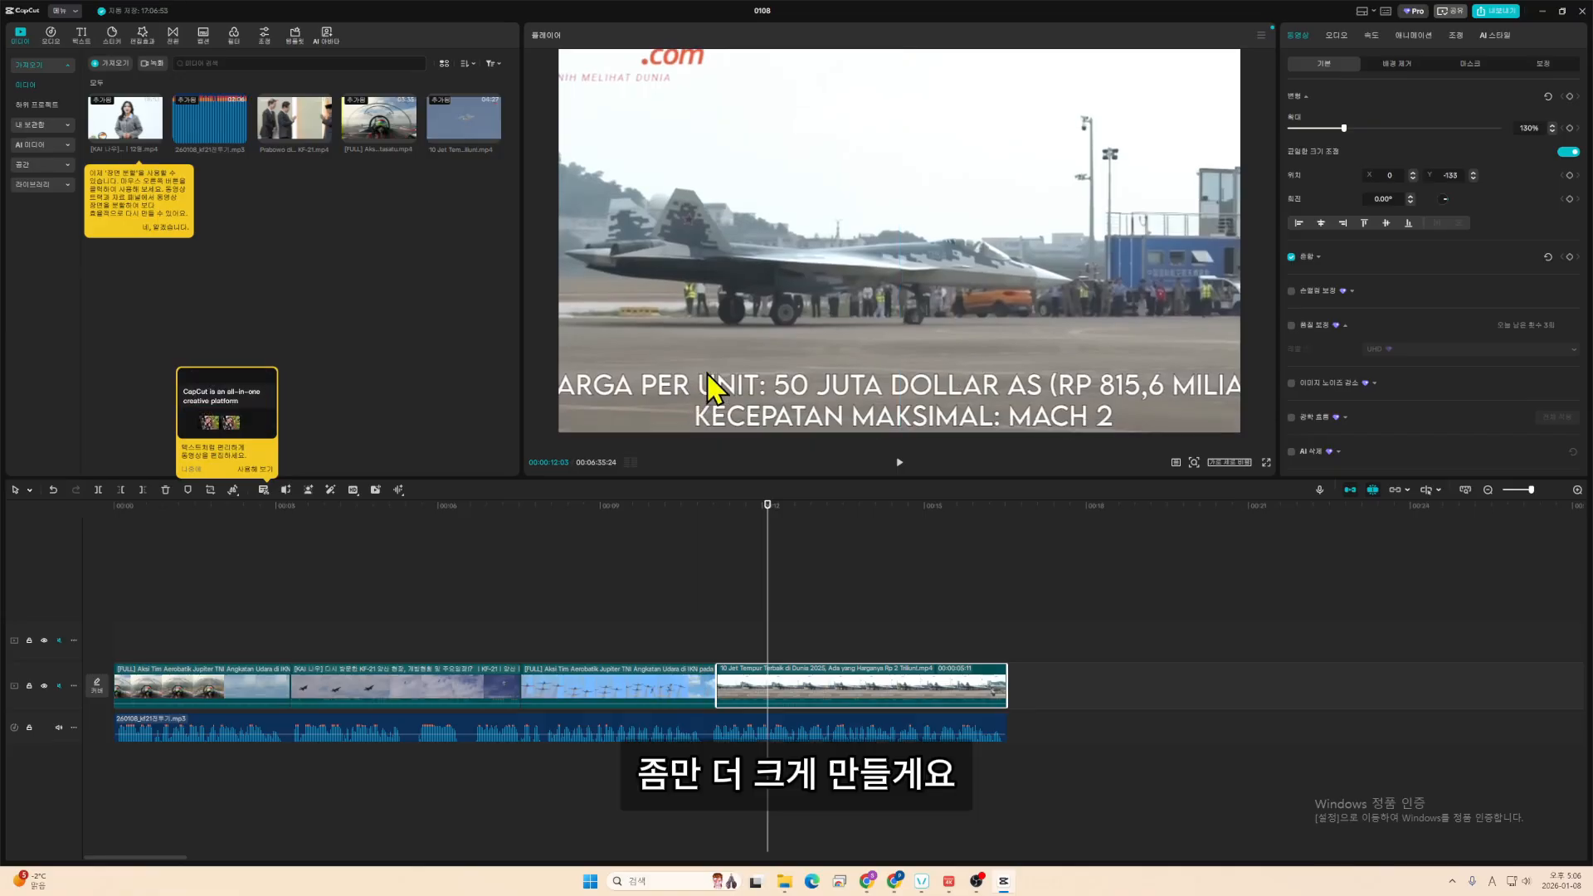
left_click_drag(1344, 128, 1354, 131)
- Name the video export 전투기영상 (자막없음) and set its destination to the Downloads folder
left_click_drag(768, 511, 344, 580)
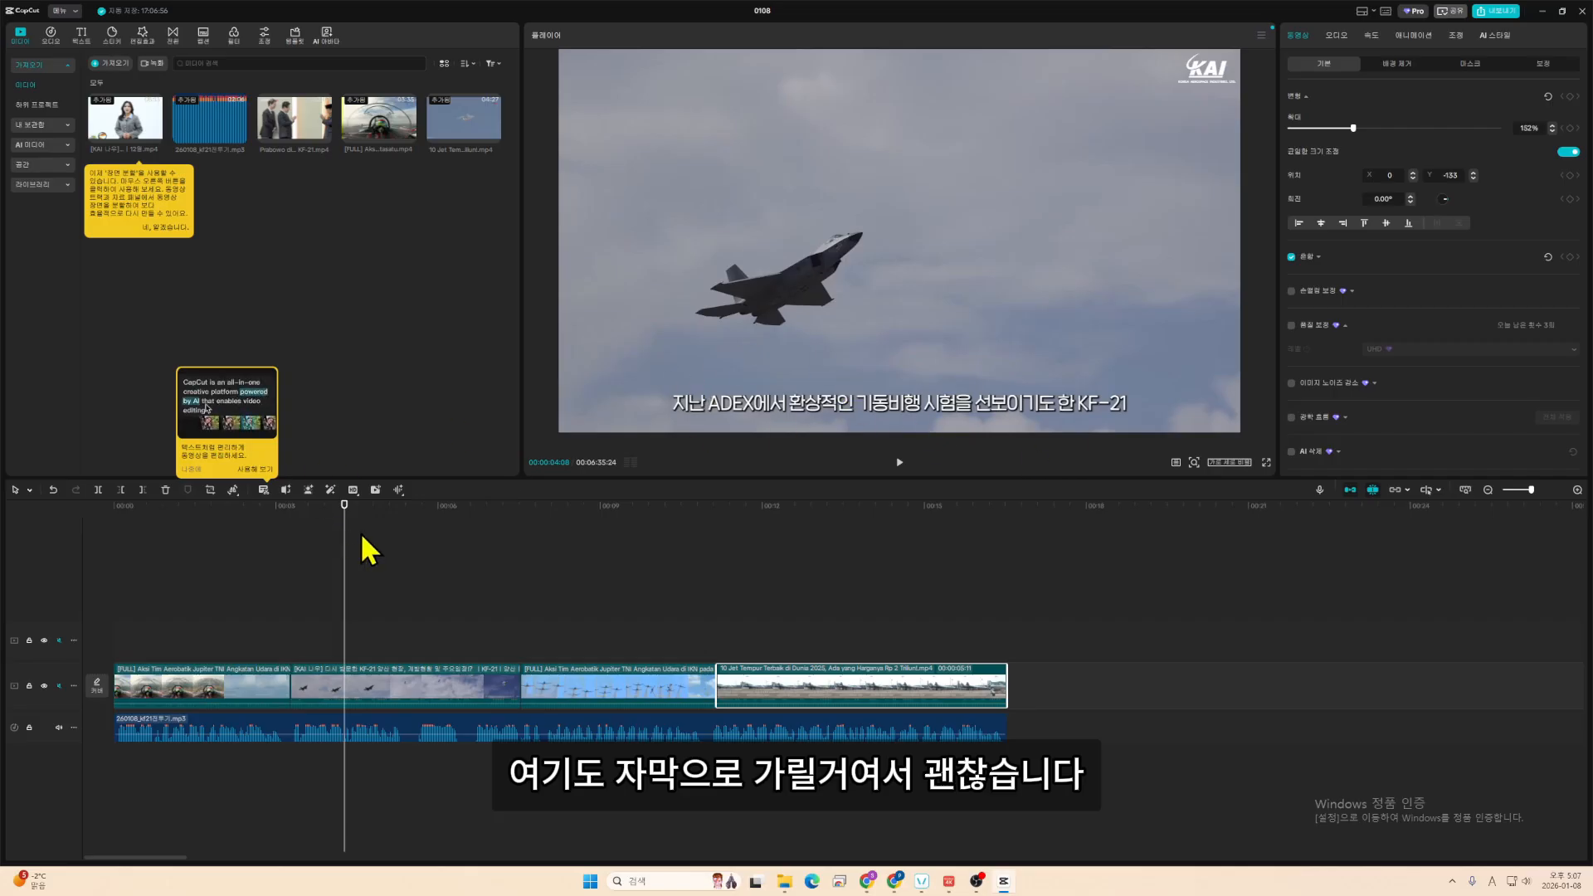
left_click_drag(343, 507, 789, 619)
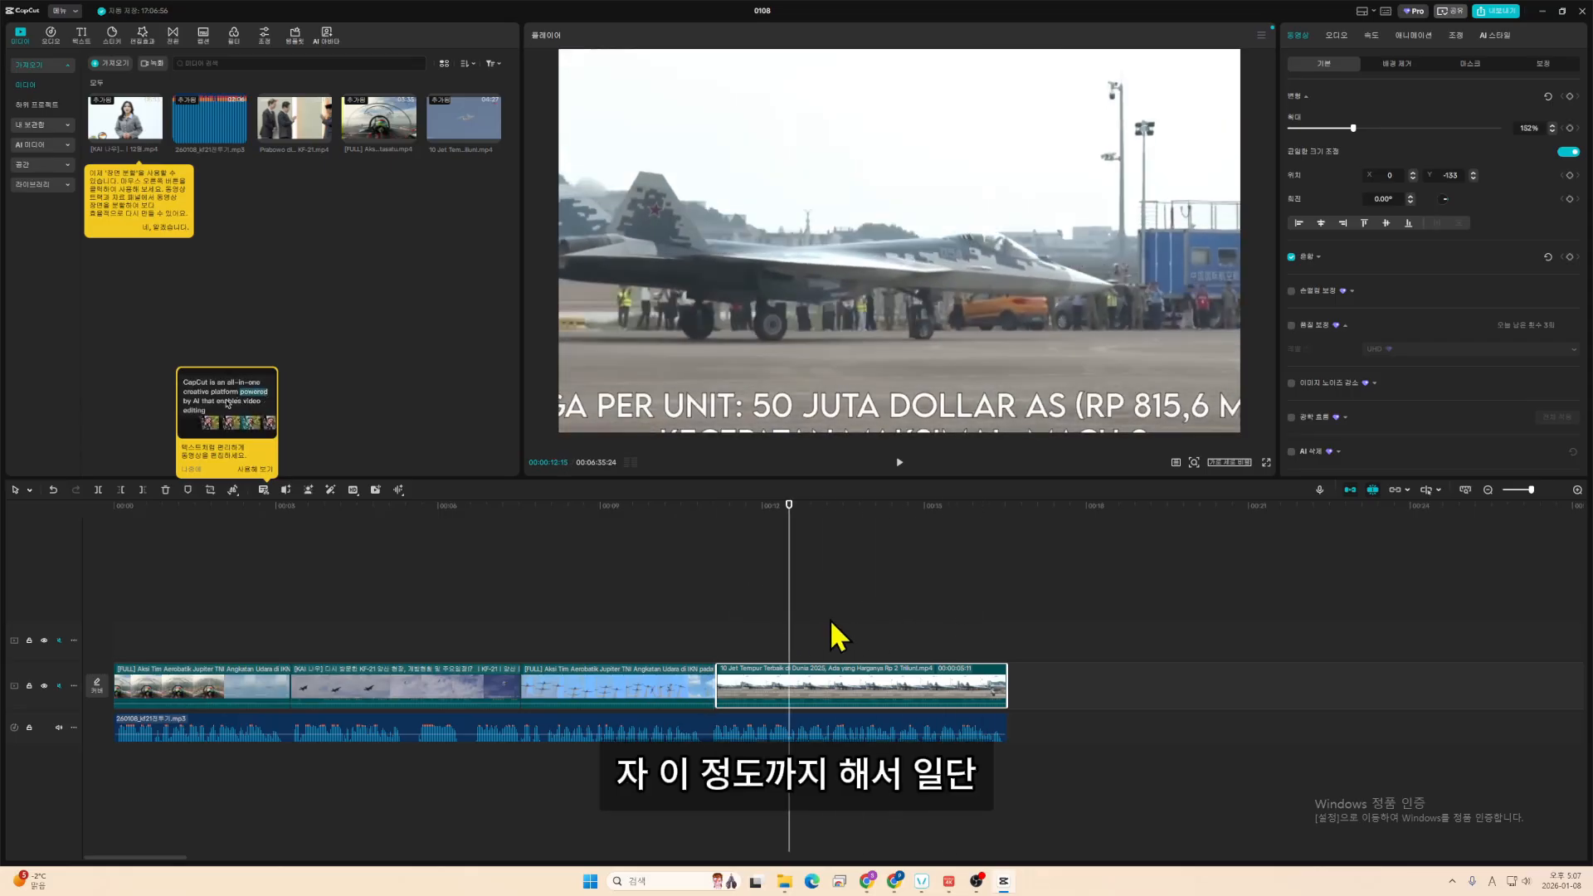
left_click(1498, 11)
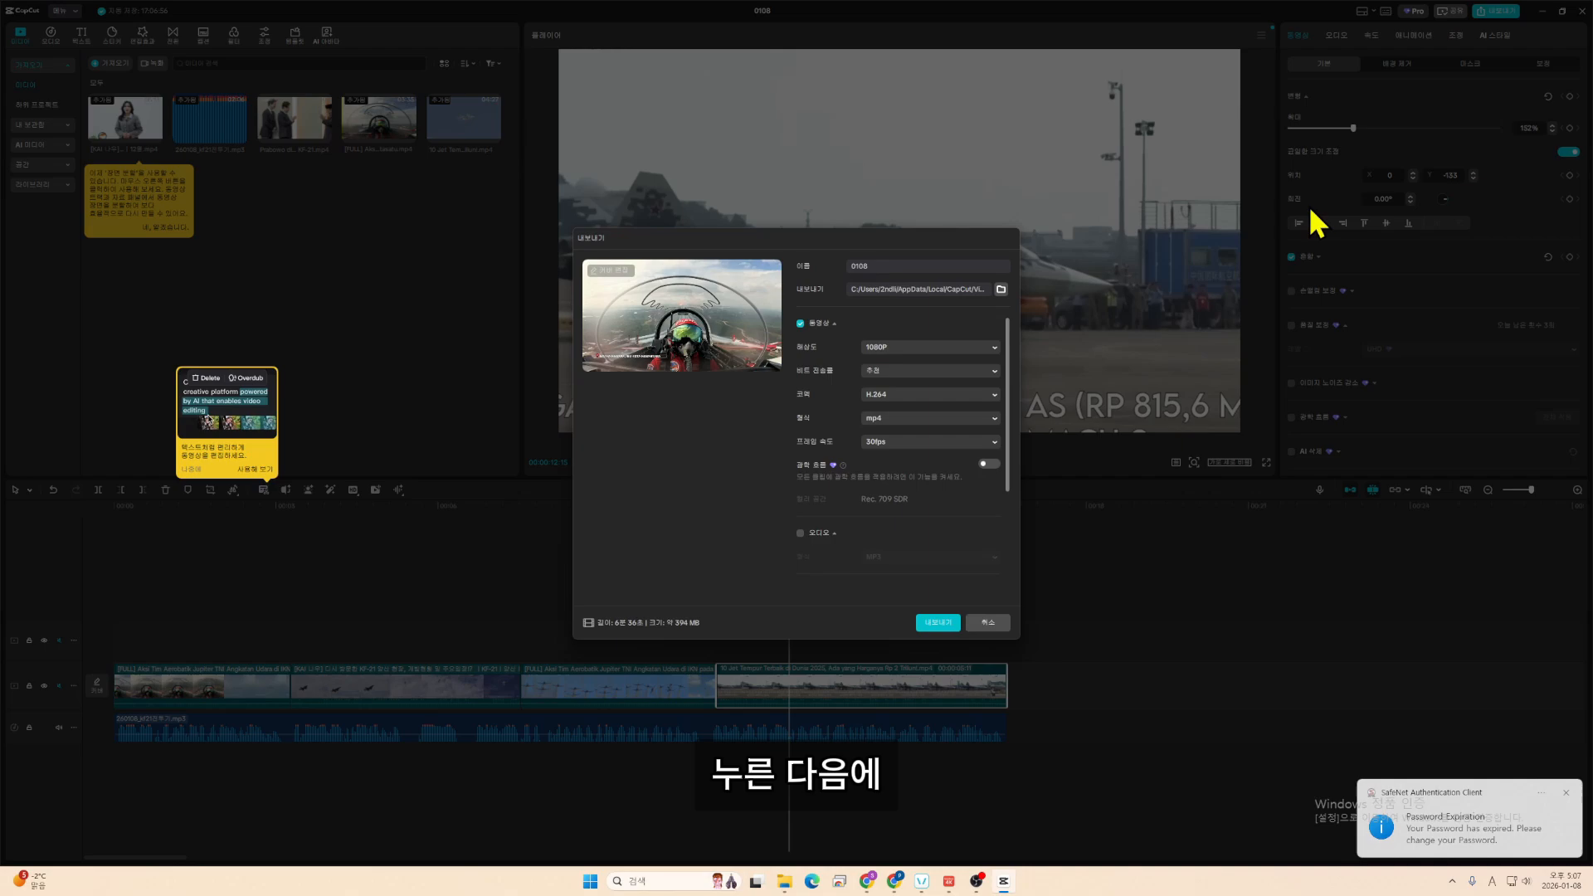
double_click(921, 267)
type("w")
key("BackSpace")
key("BackSpace")
key("BackSpace")
key("BackSpace")
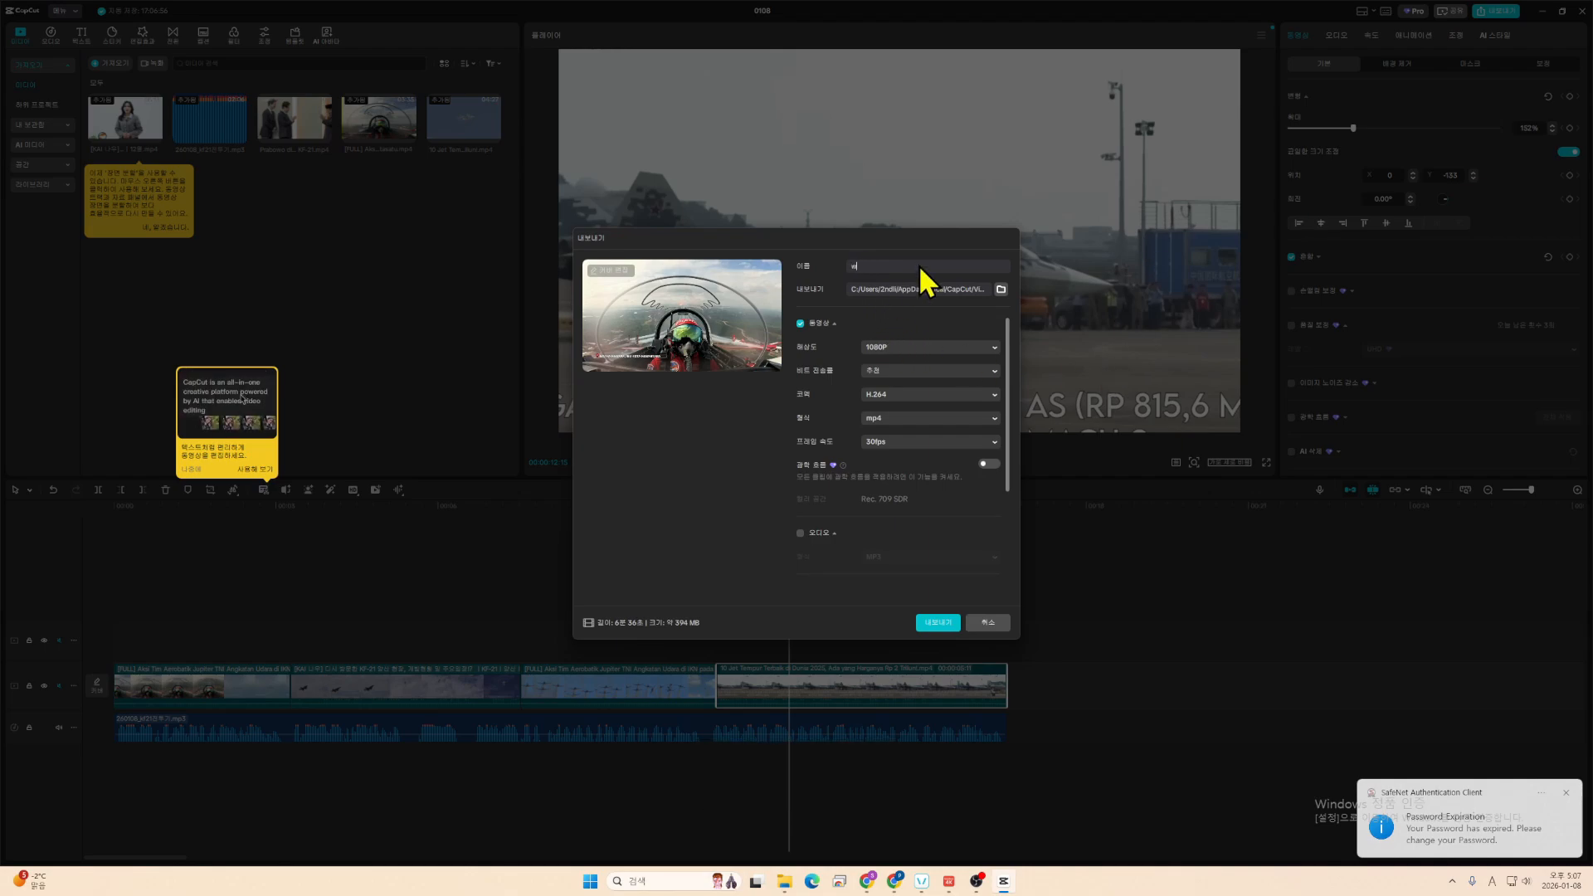
type("전투기영상 (자막없음")
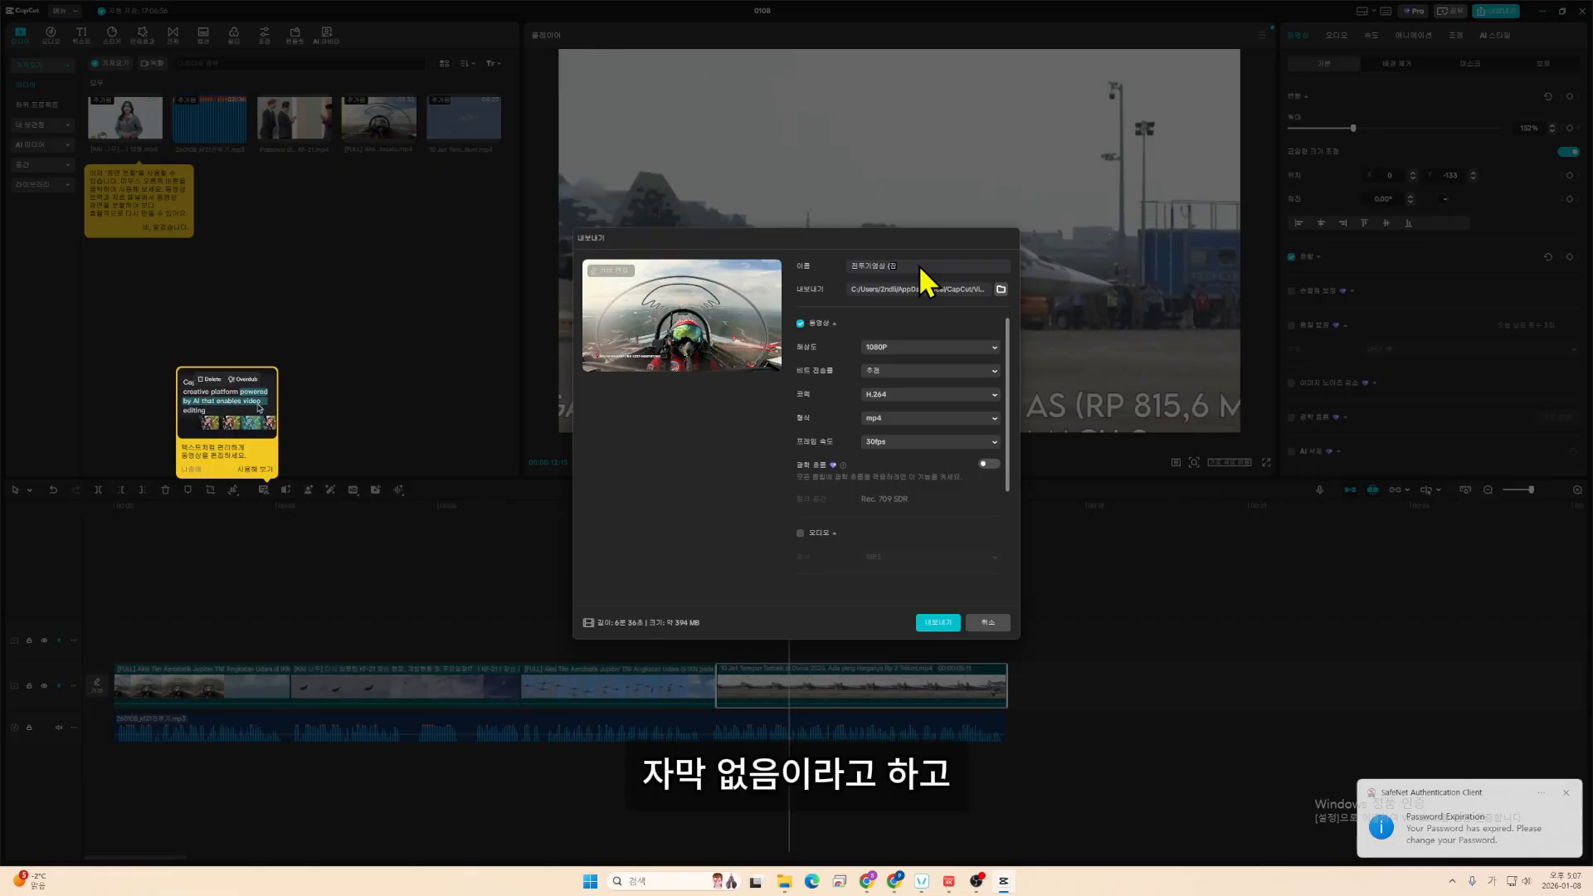
left_click(1005, 287)
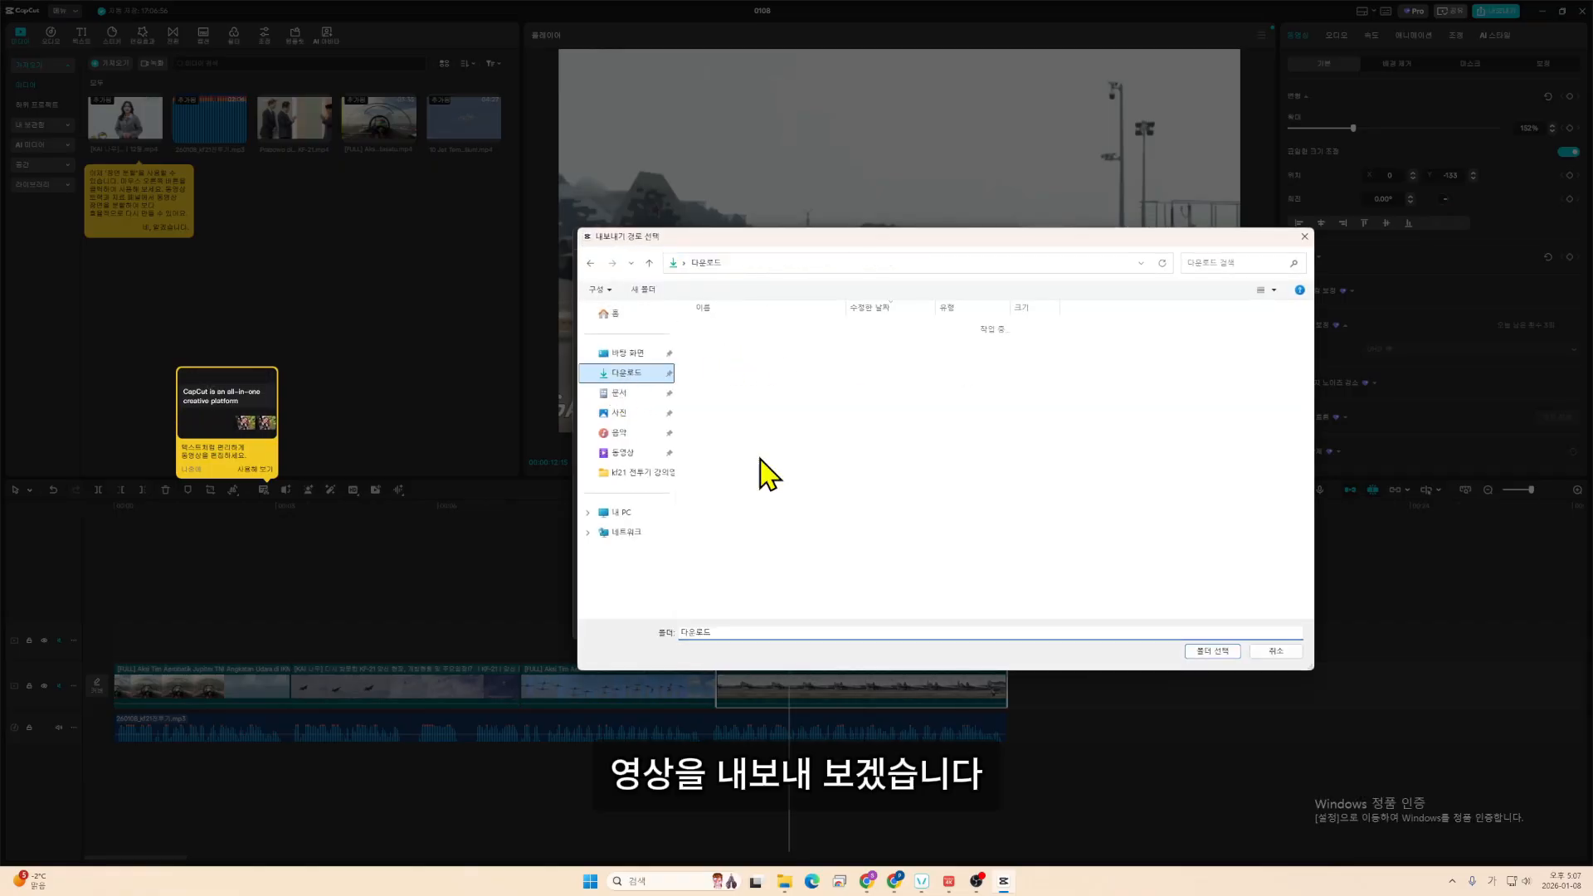
left_click(1211, 652)
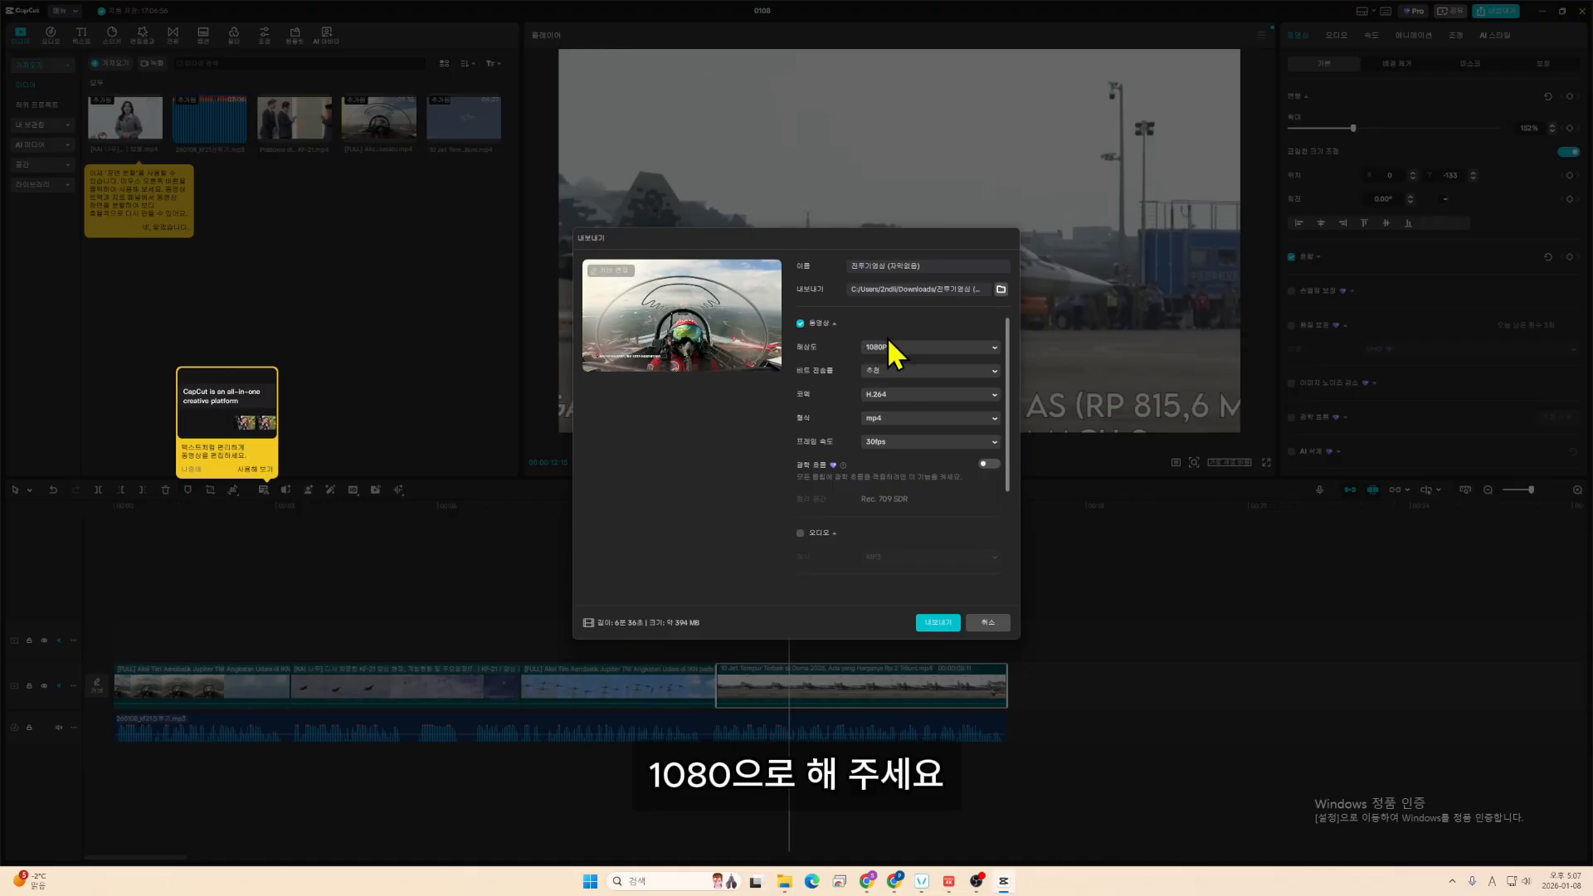
scroll(953, 548, "down", 4)
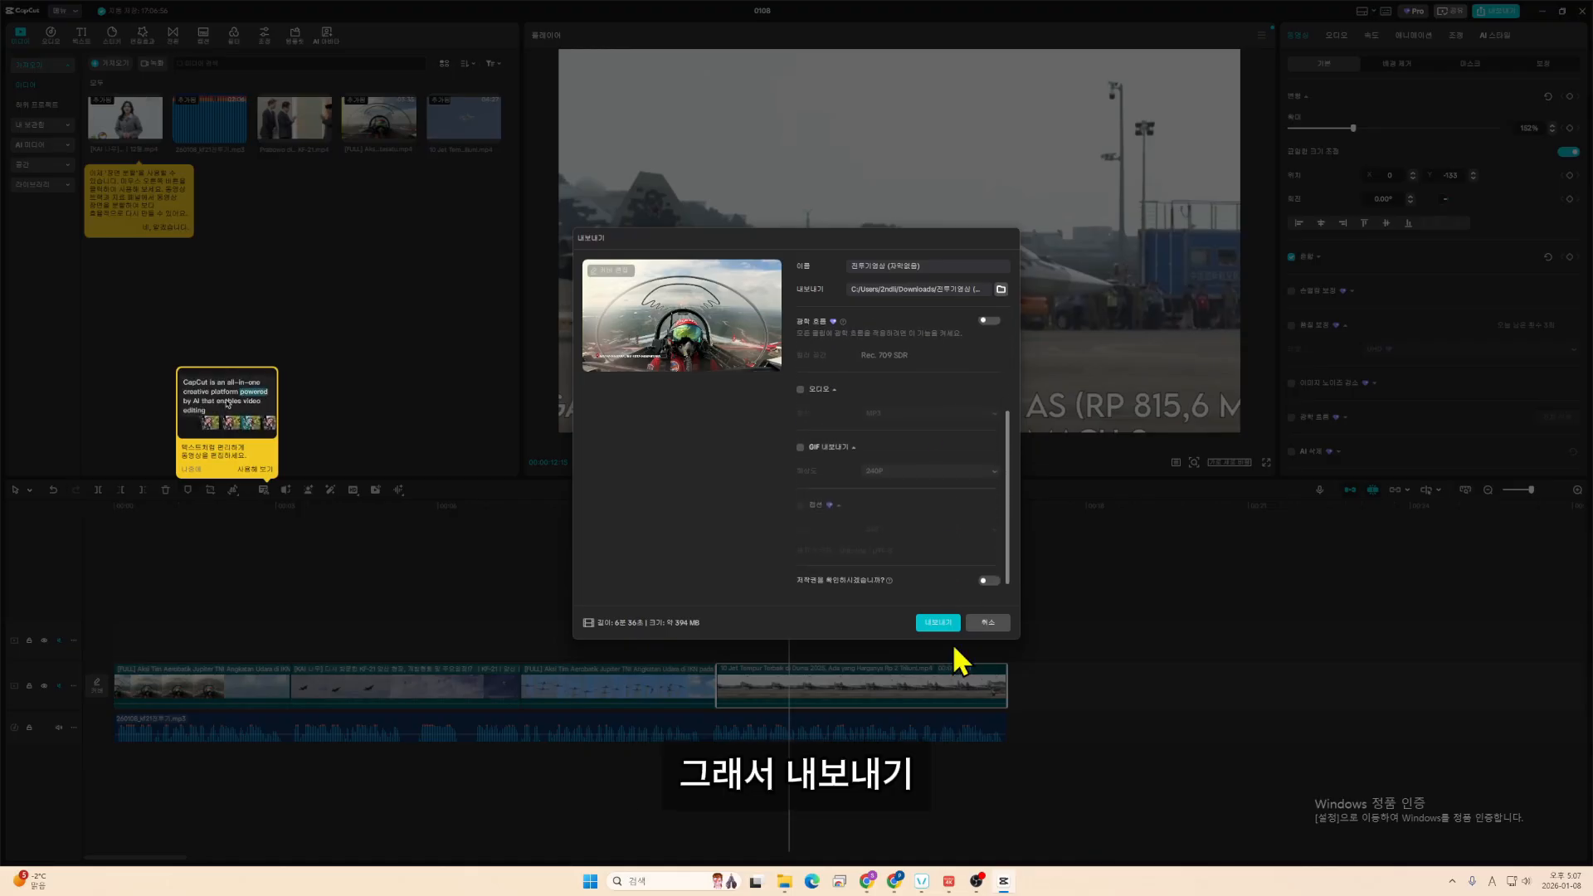
left_click(937, 623)
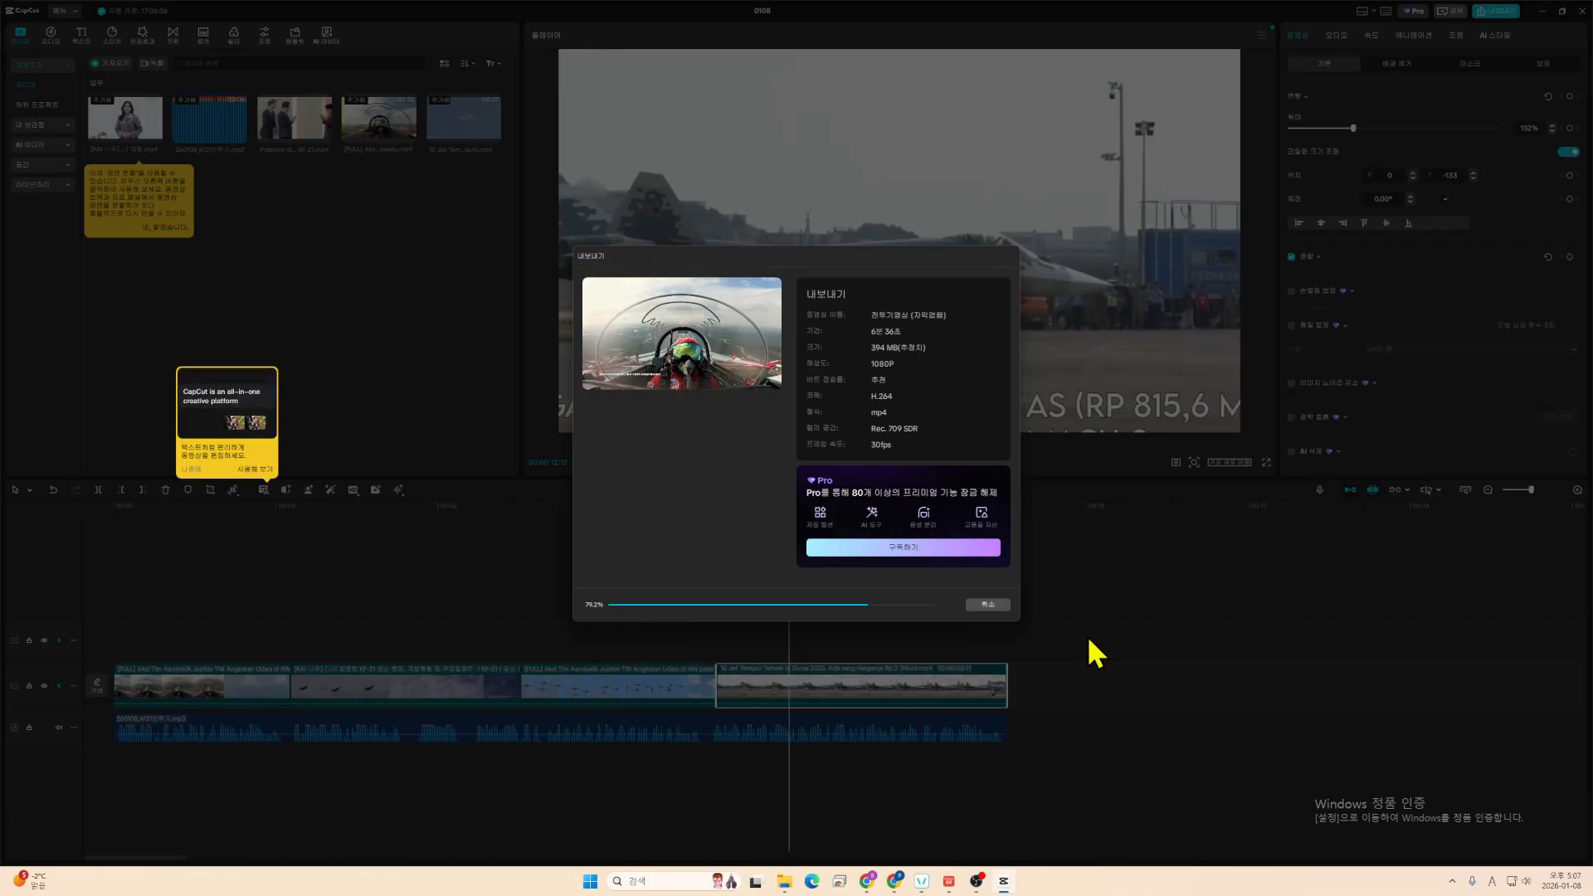
left_click(987, 604)
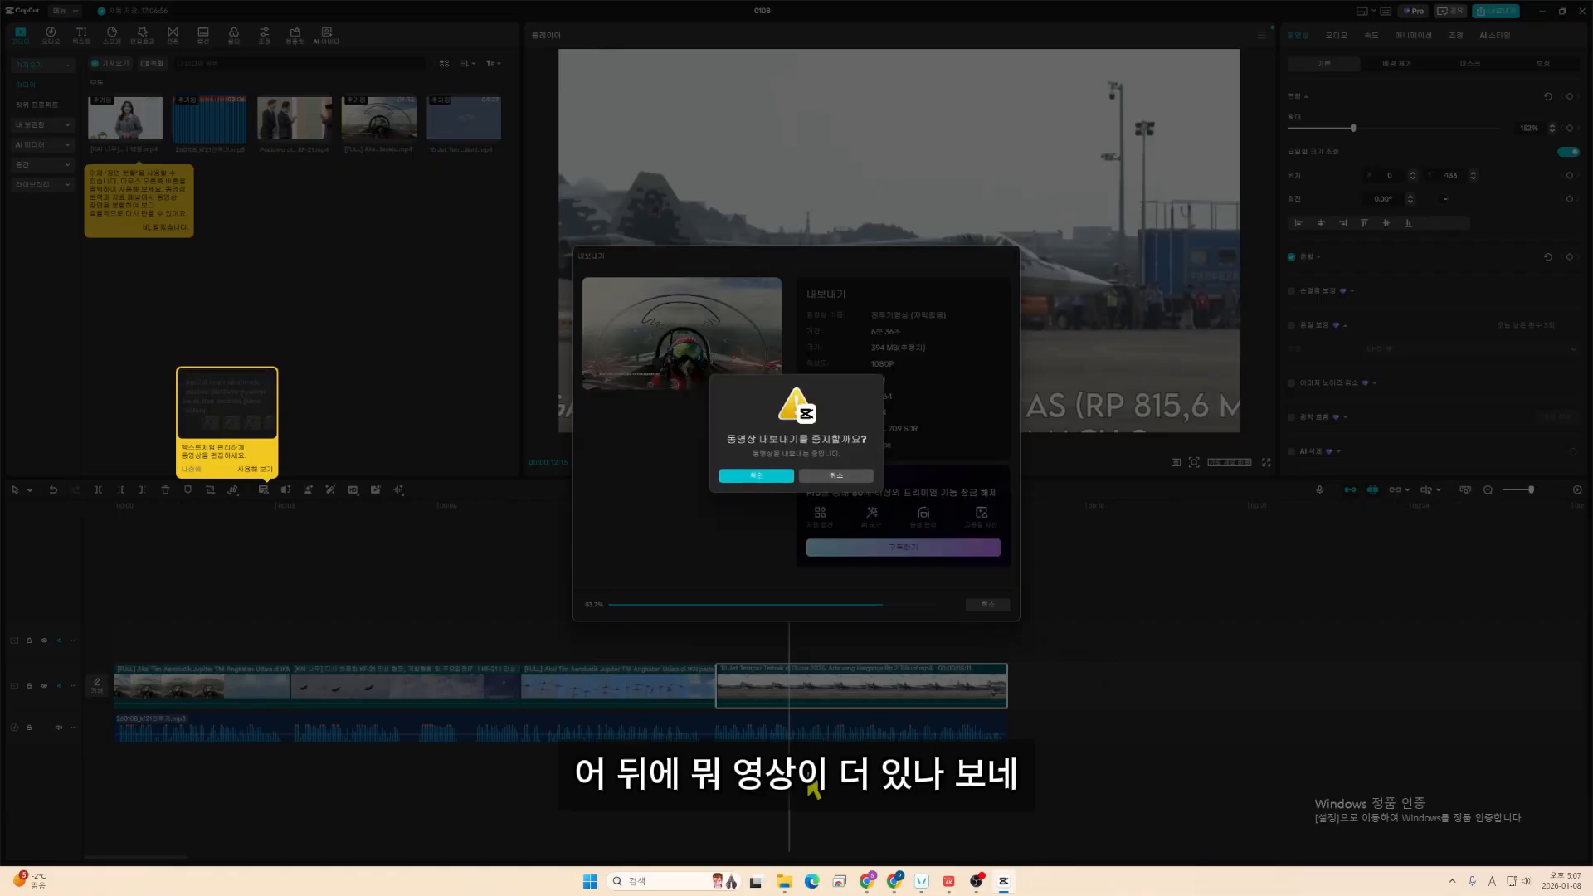
left_click(780, 476)
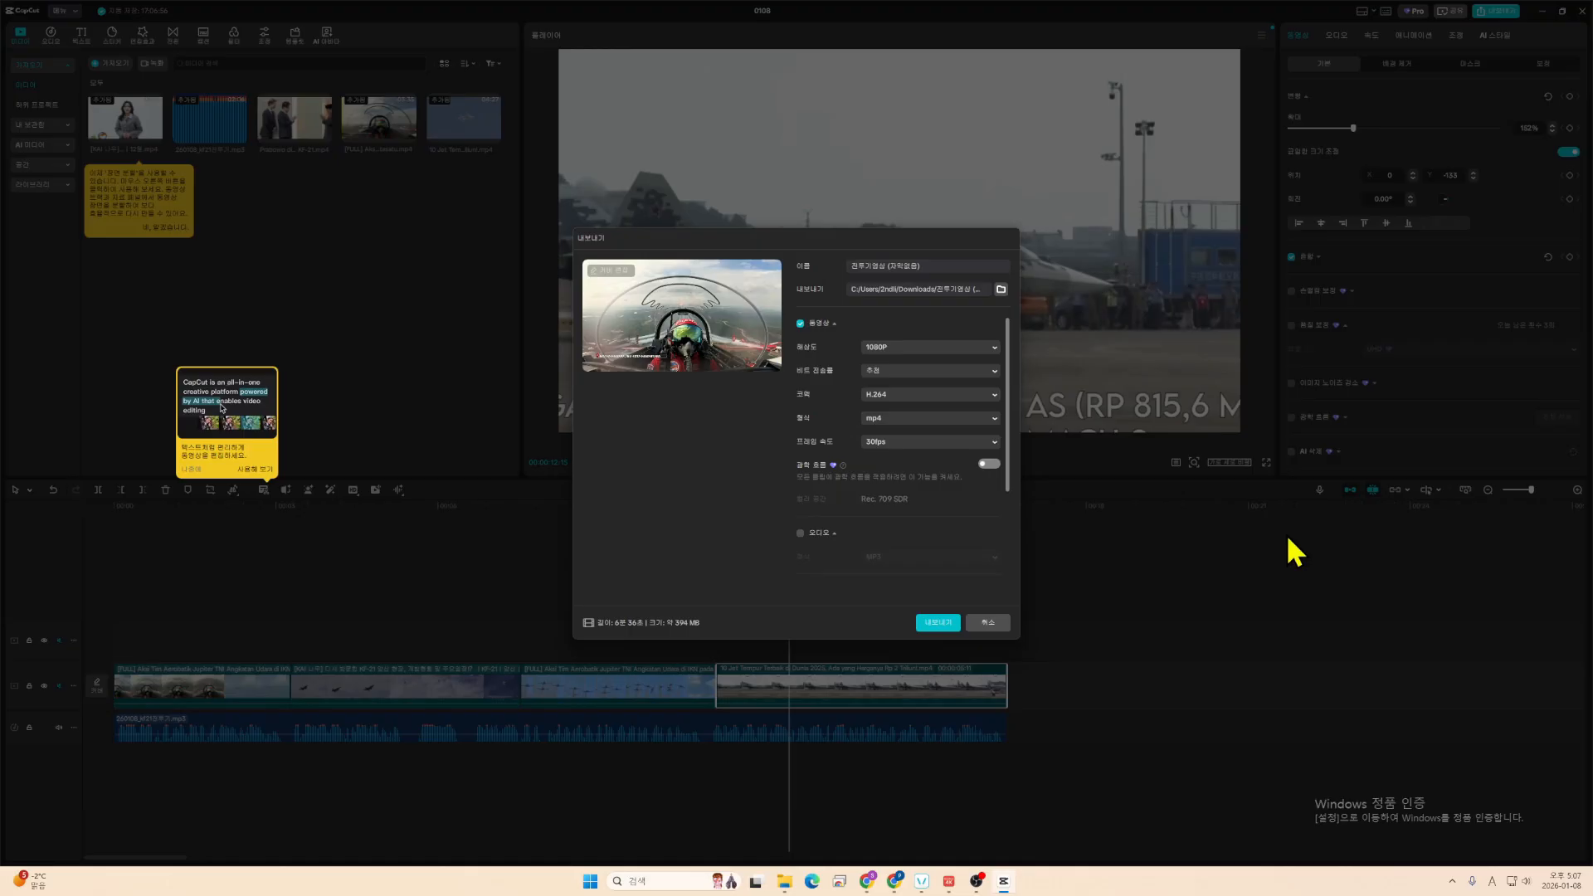
left_click(982, 623)
- Delete all leftover jet clips on the track above the main one, beyond the end of the edited opening
left_click(1518, 490)
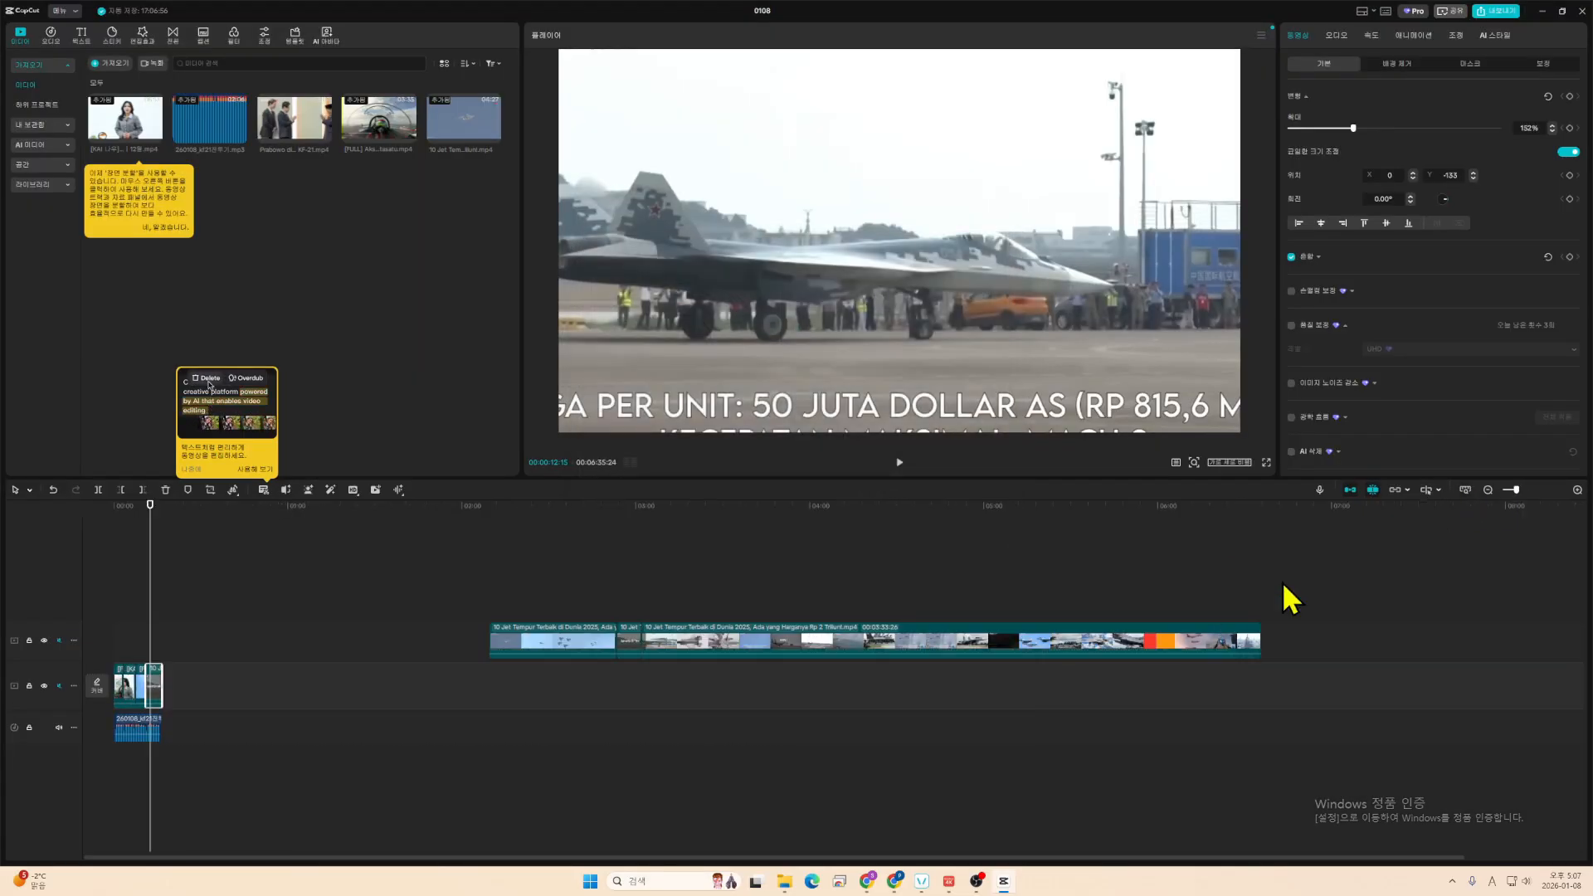
left_click_drag(1340, 564, 562, 702)
key("Delete")
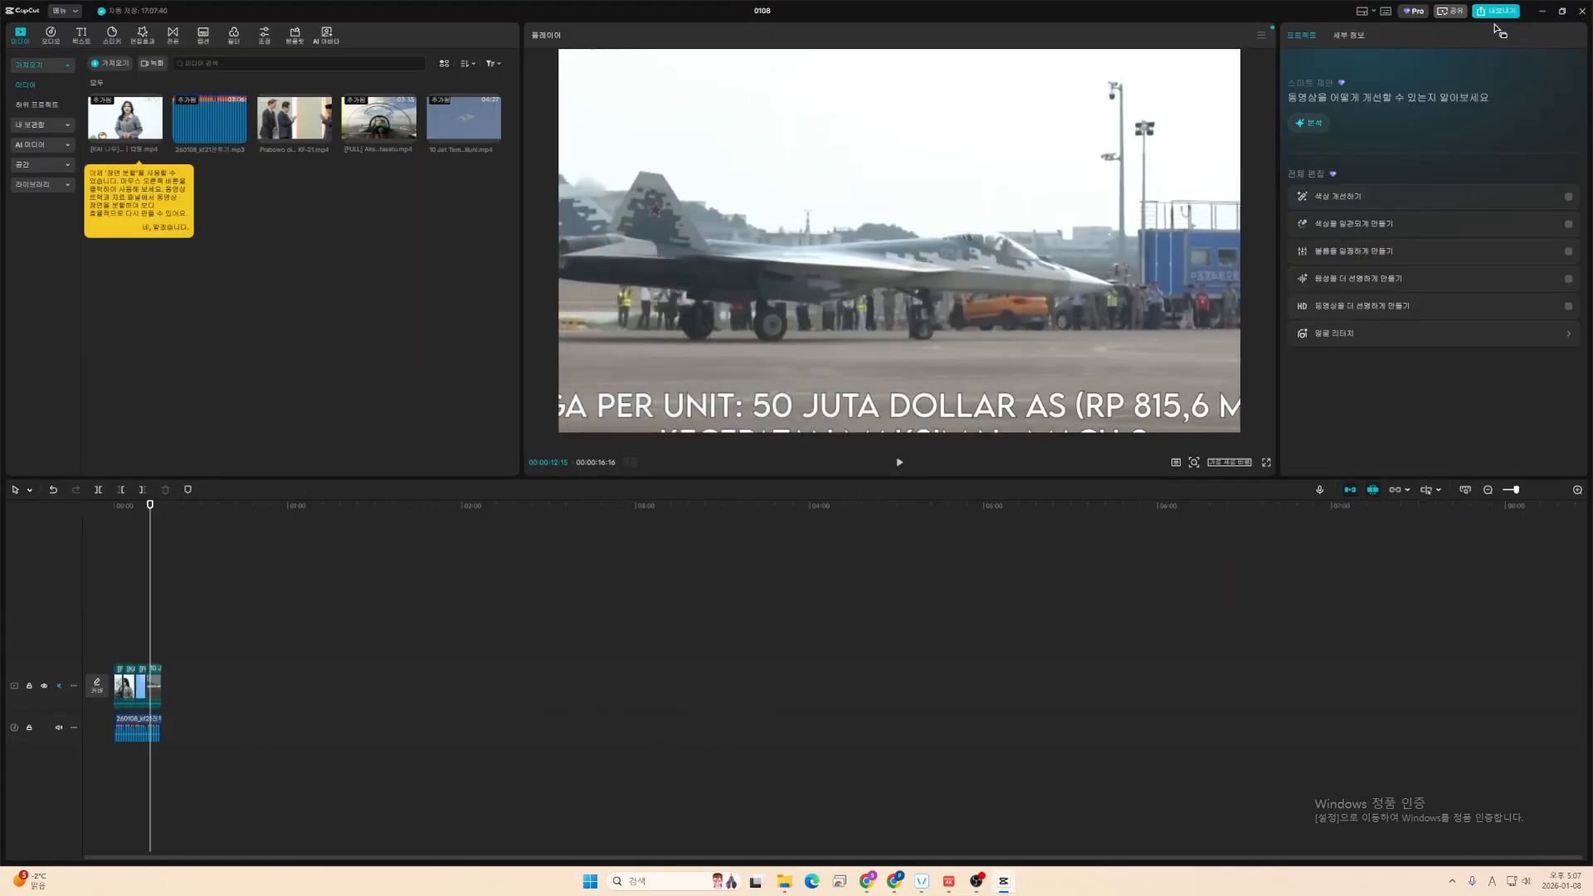
- Export the shortened video as 0108.mp4 to Downloads at 1080P, and skip sharing it
left_click(1496, 11)
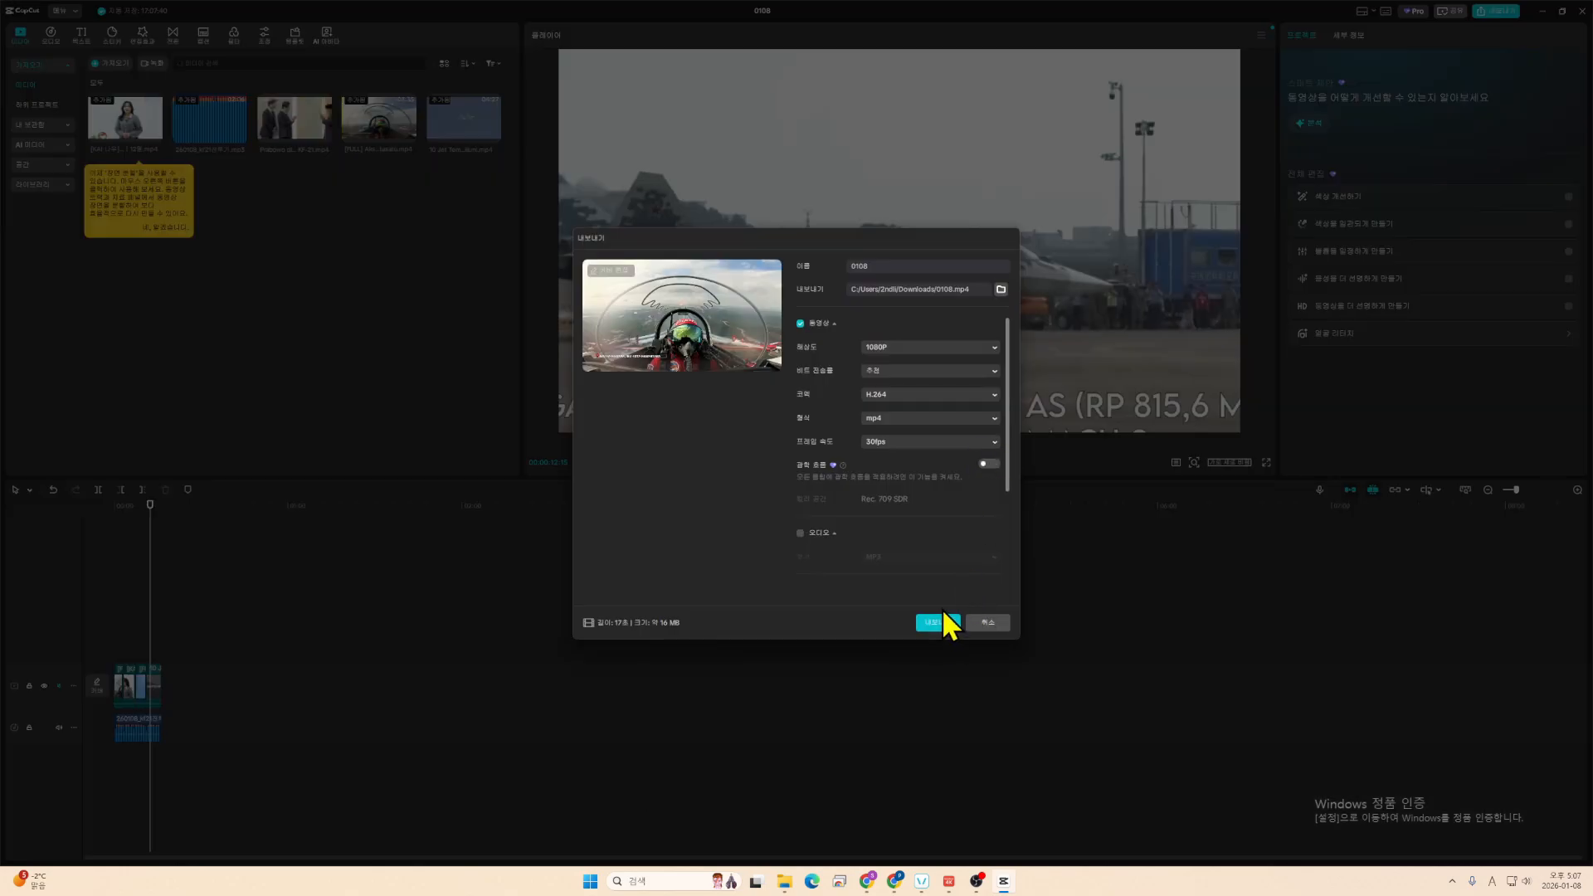
left_click(938, 624)
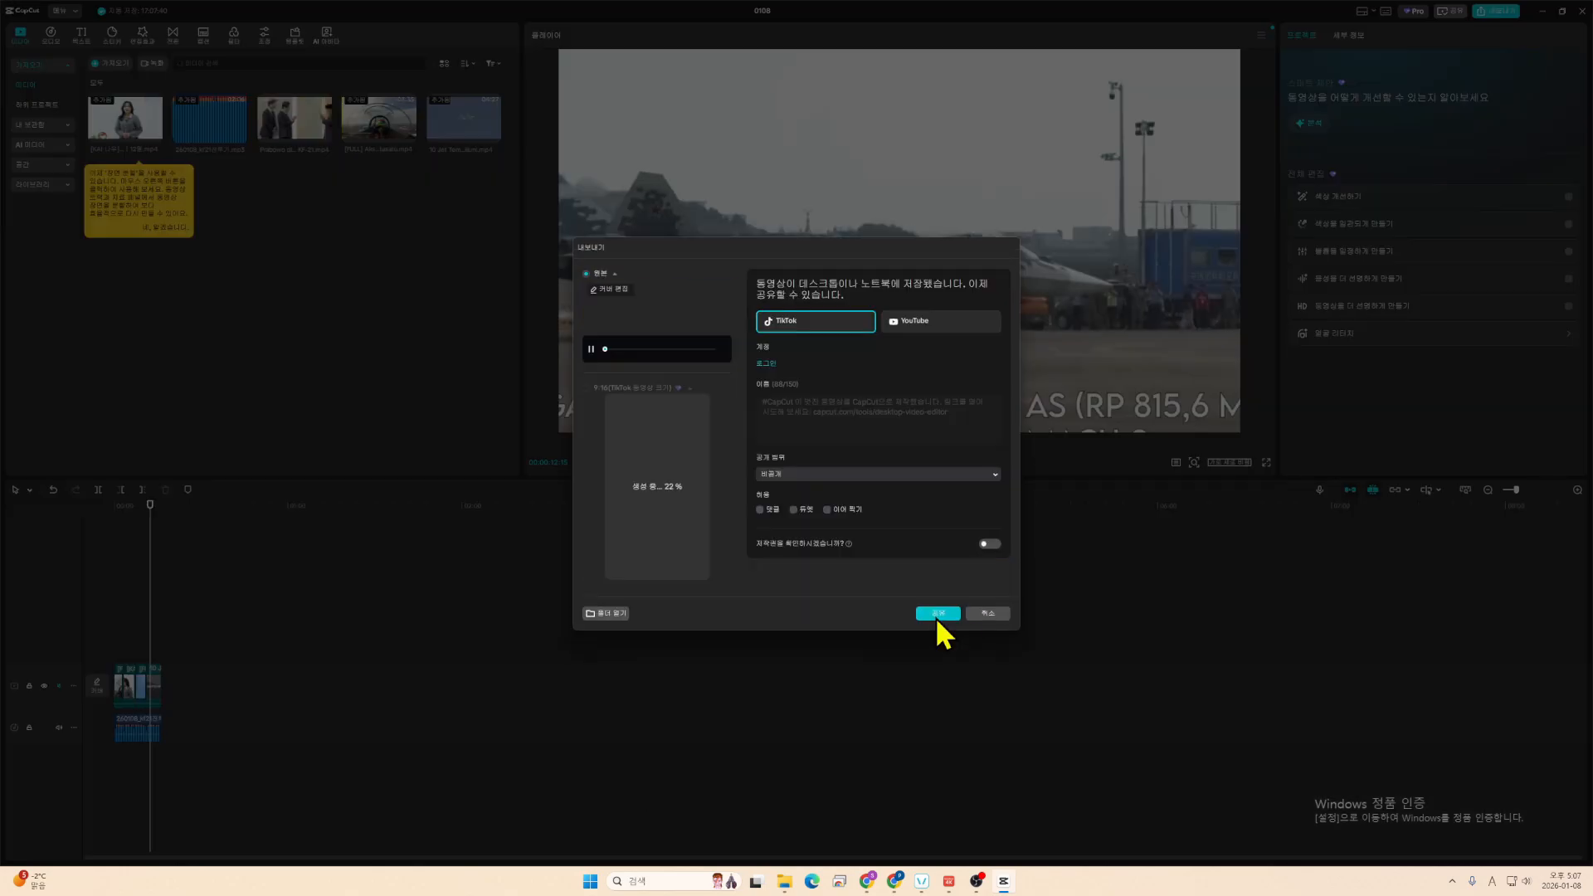
left_click(988, 622)
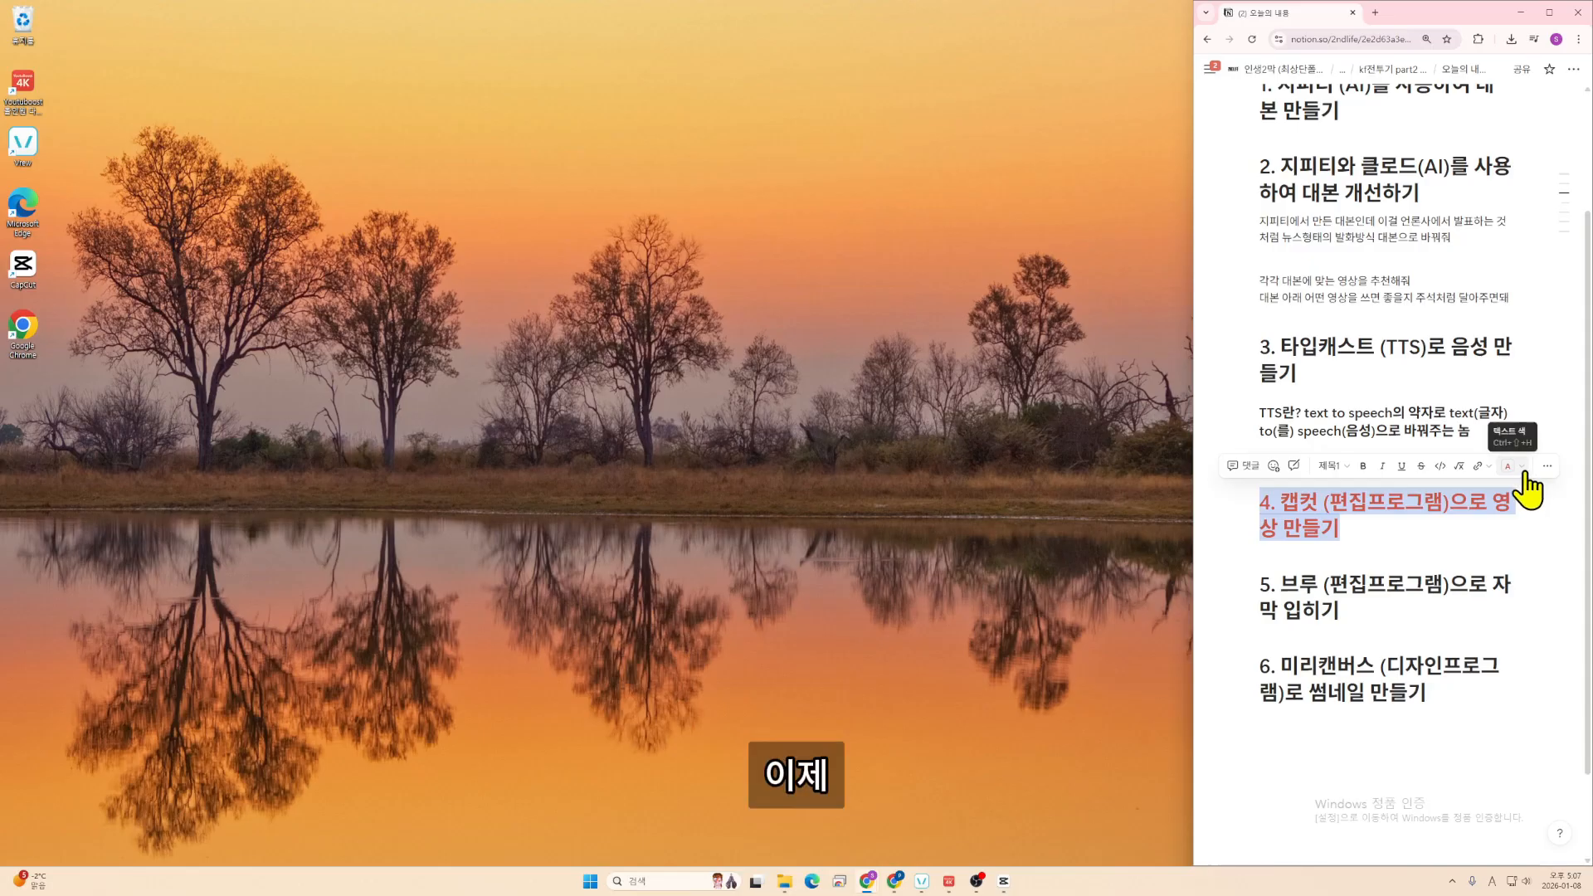
- In the Notion outline, return the section 4 CapCut heading to the default text colour and make the section 5 subtitle heading red
left_click(1522, 467)
left_click(1491, 513)
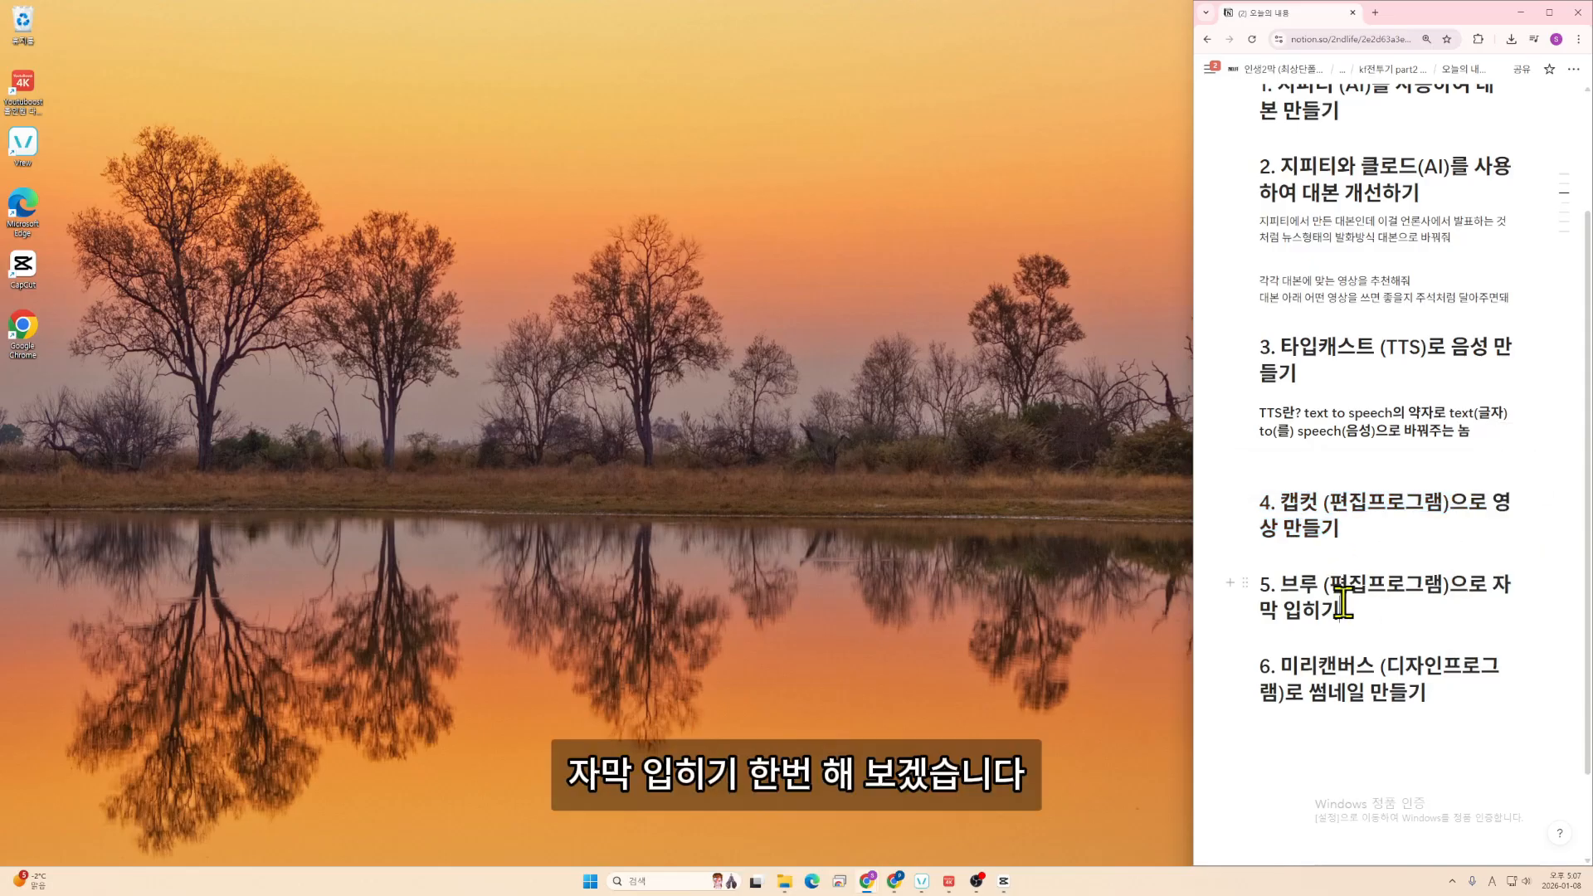
left_click_drag(1344, 603, 1261, 583)
left_click(1508, 547)
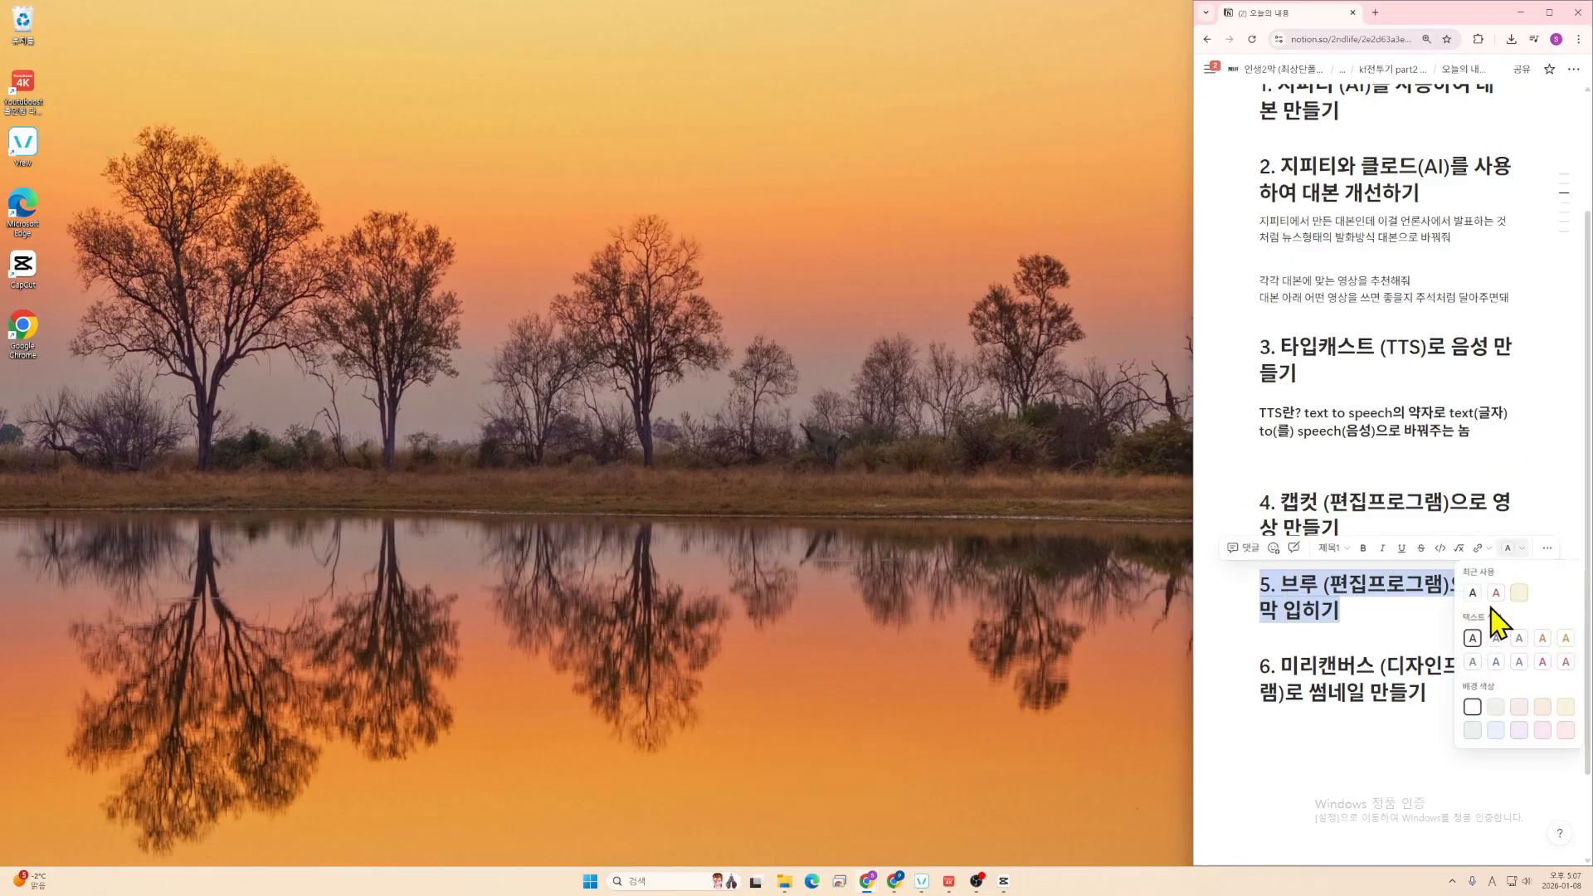
left_click(1495, 593)
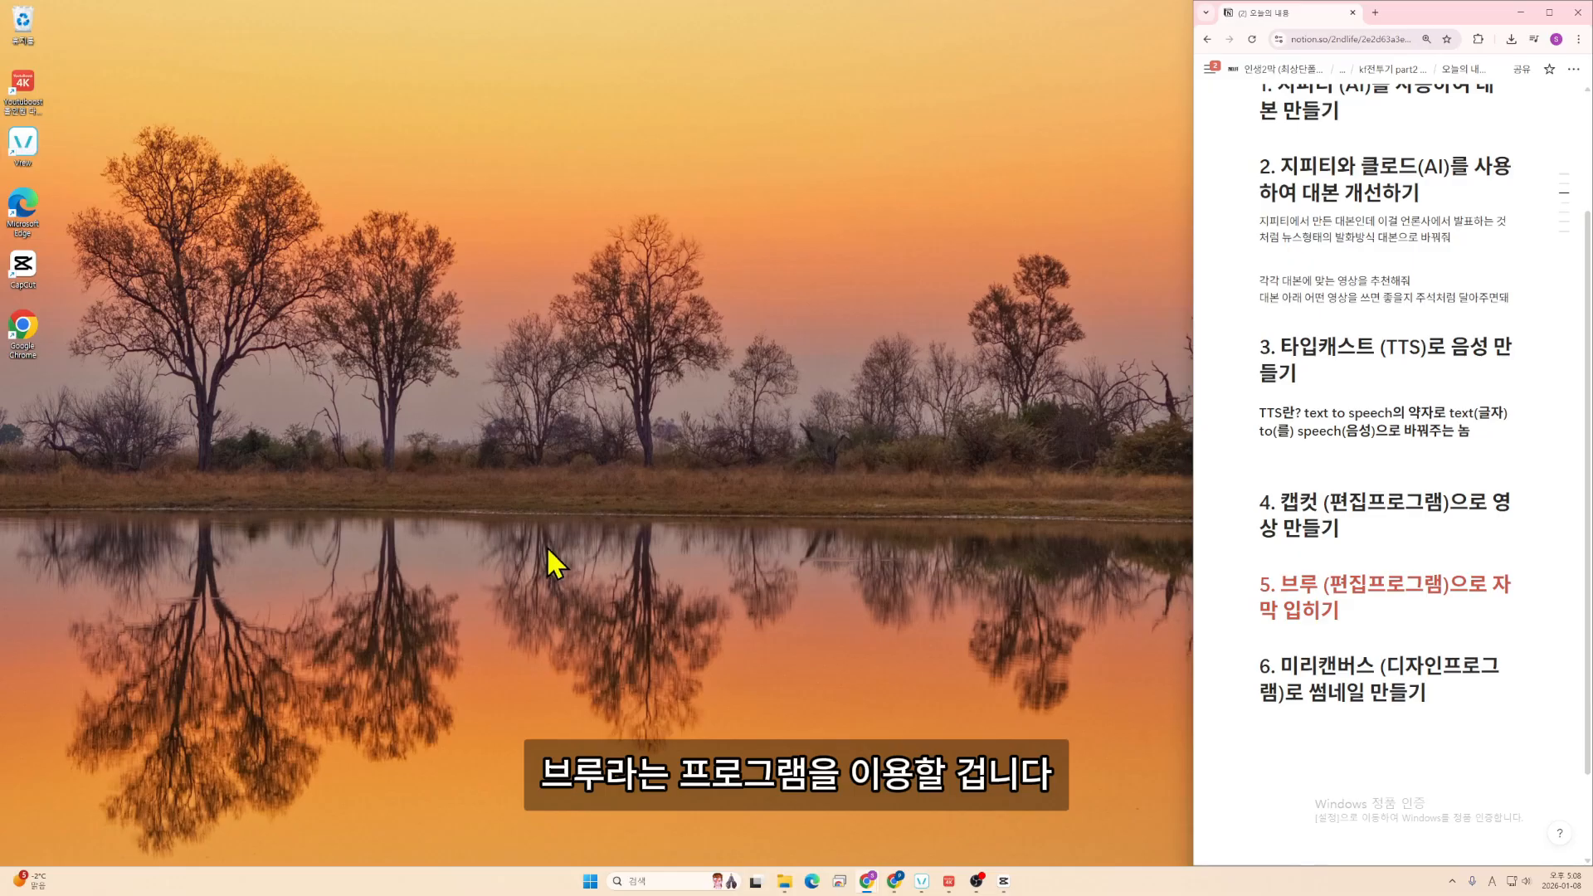
- Switch to Vrew
left_click(926, 881)
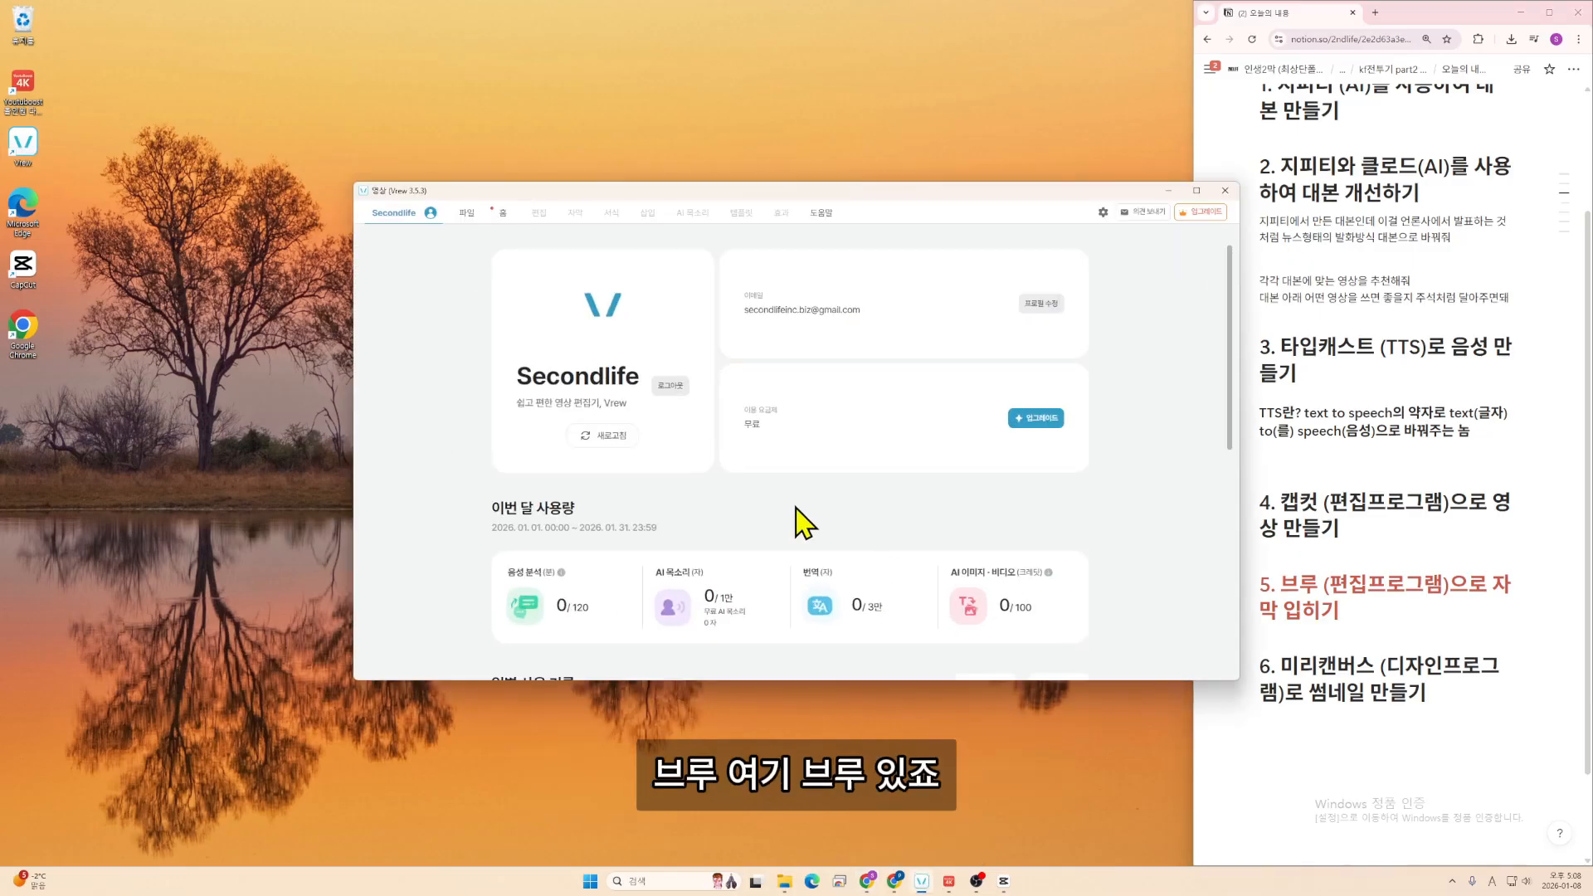
- Create a new project by importing the video 0108.mp4, with the Whisper engine for its Korean speech analysis
left_click(1190, 191)
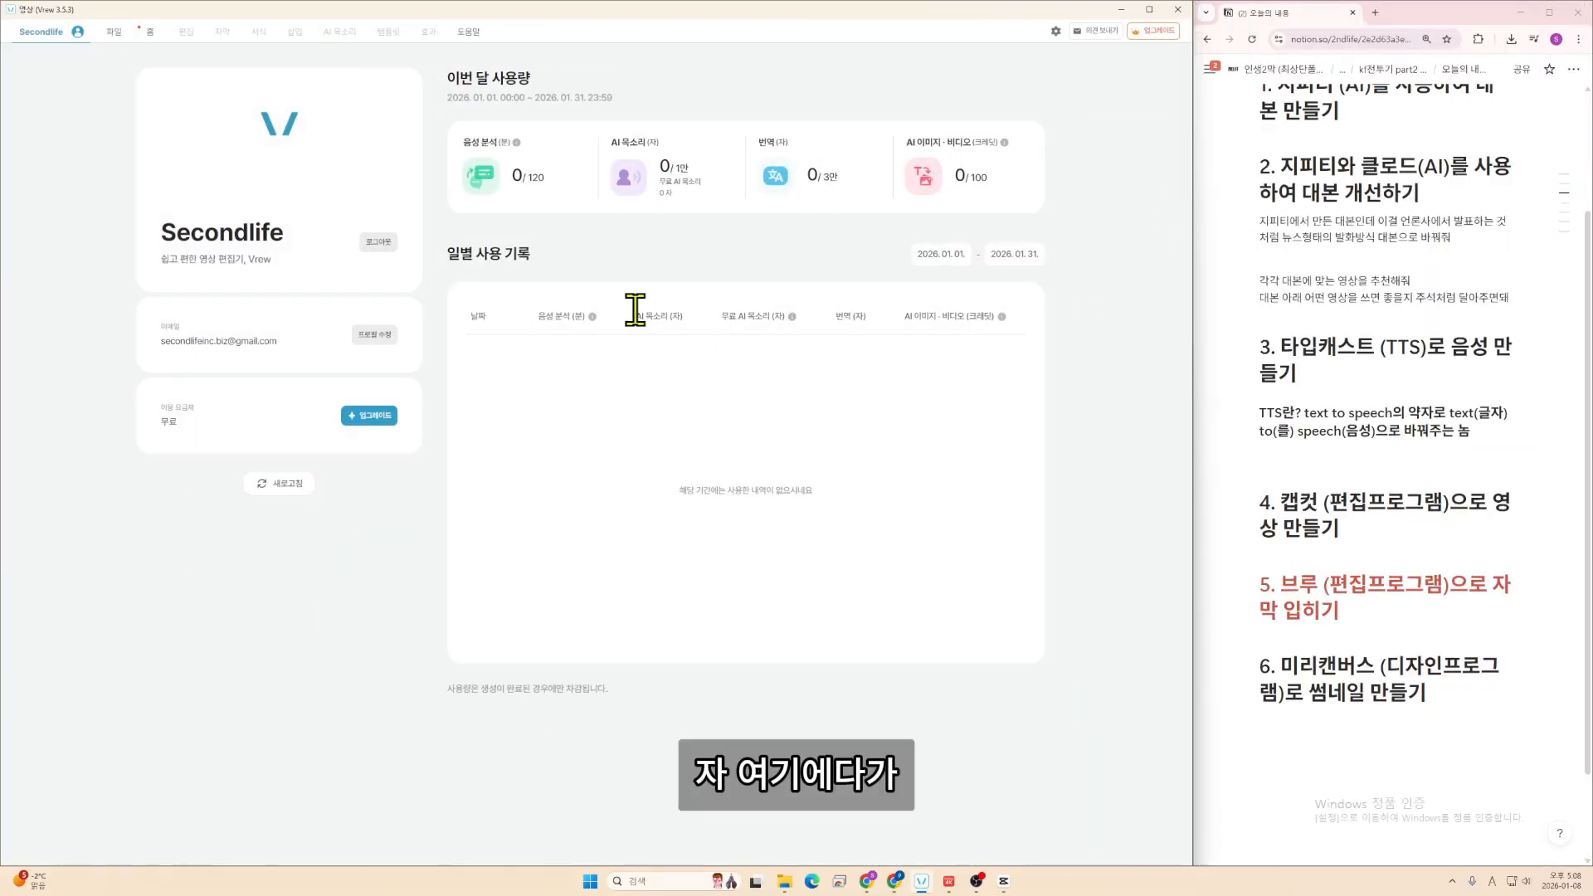
left_click(116, 32)
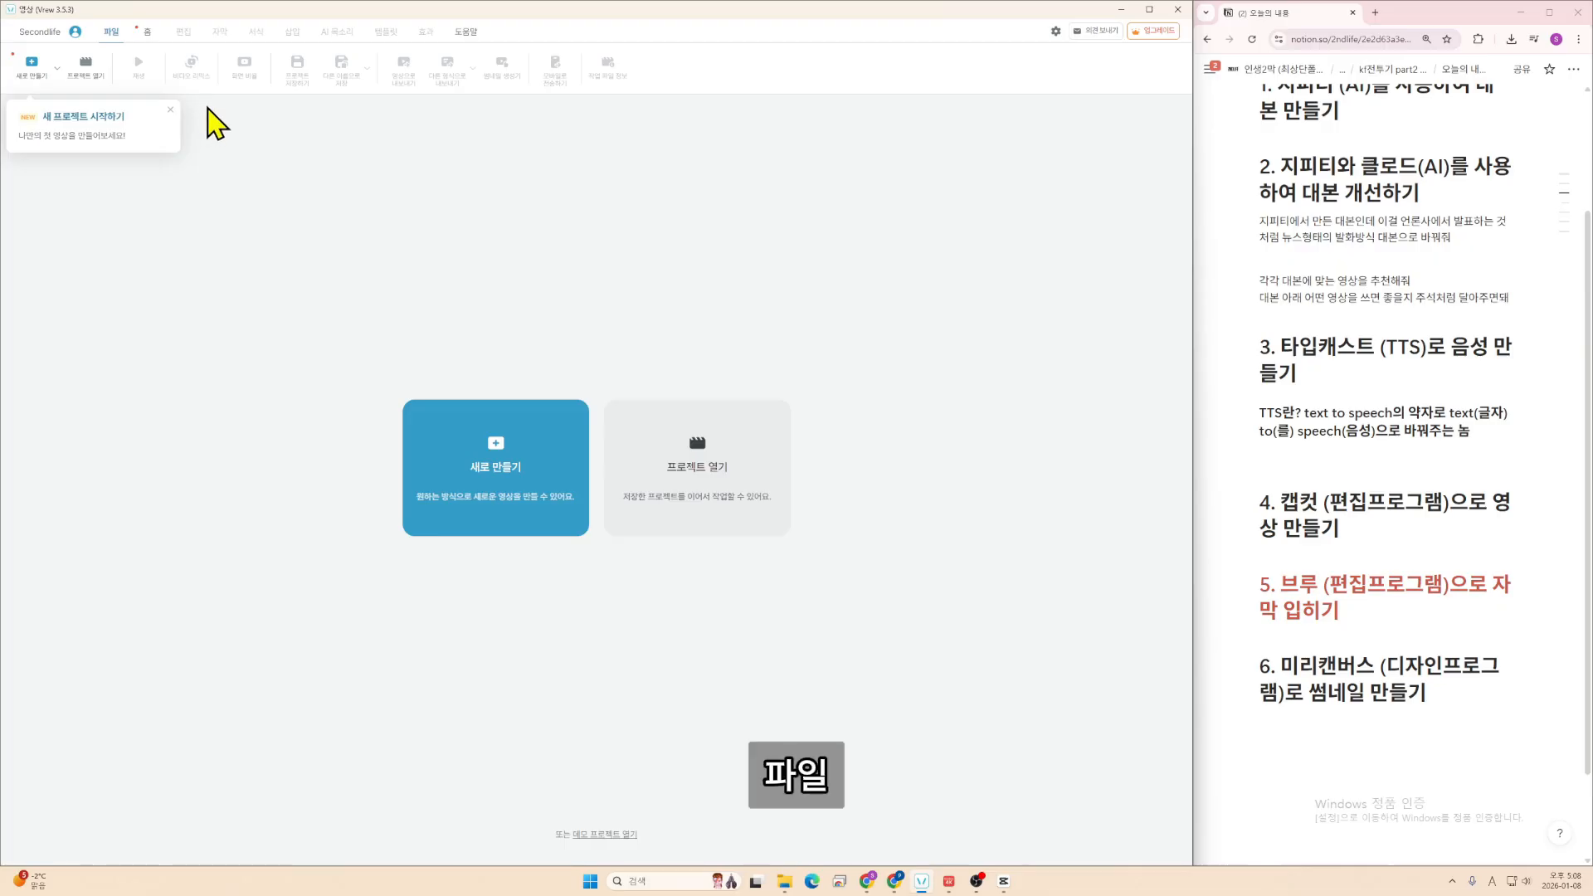
left_click(502, 485)
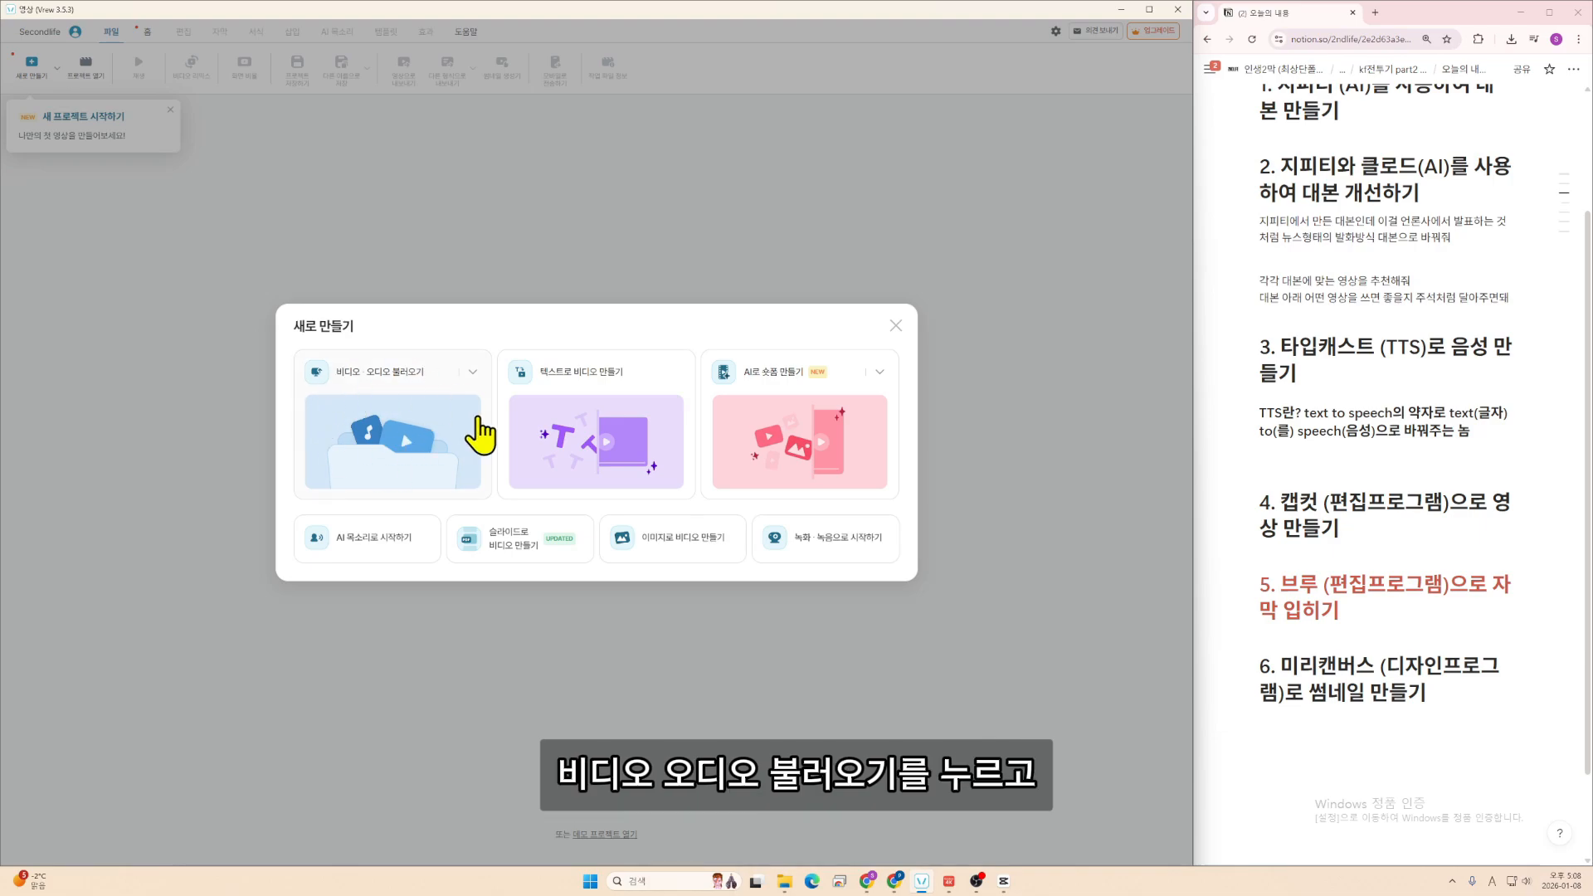
left_click(459, 451)
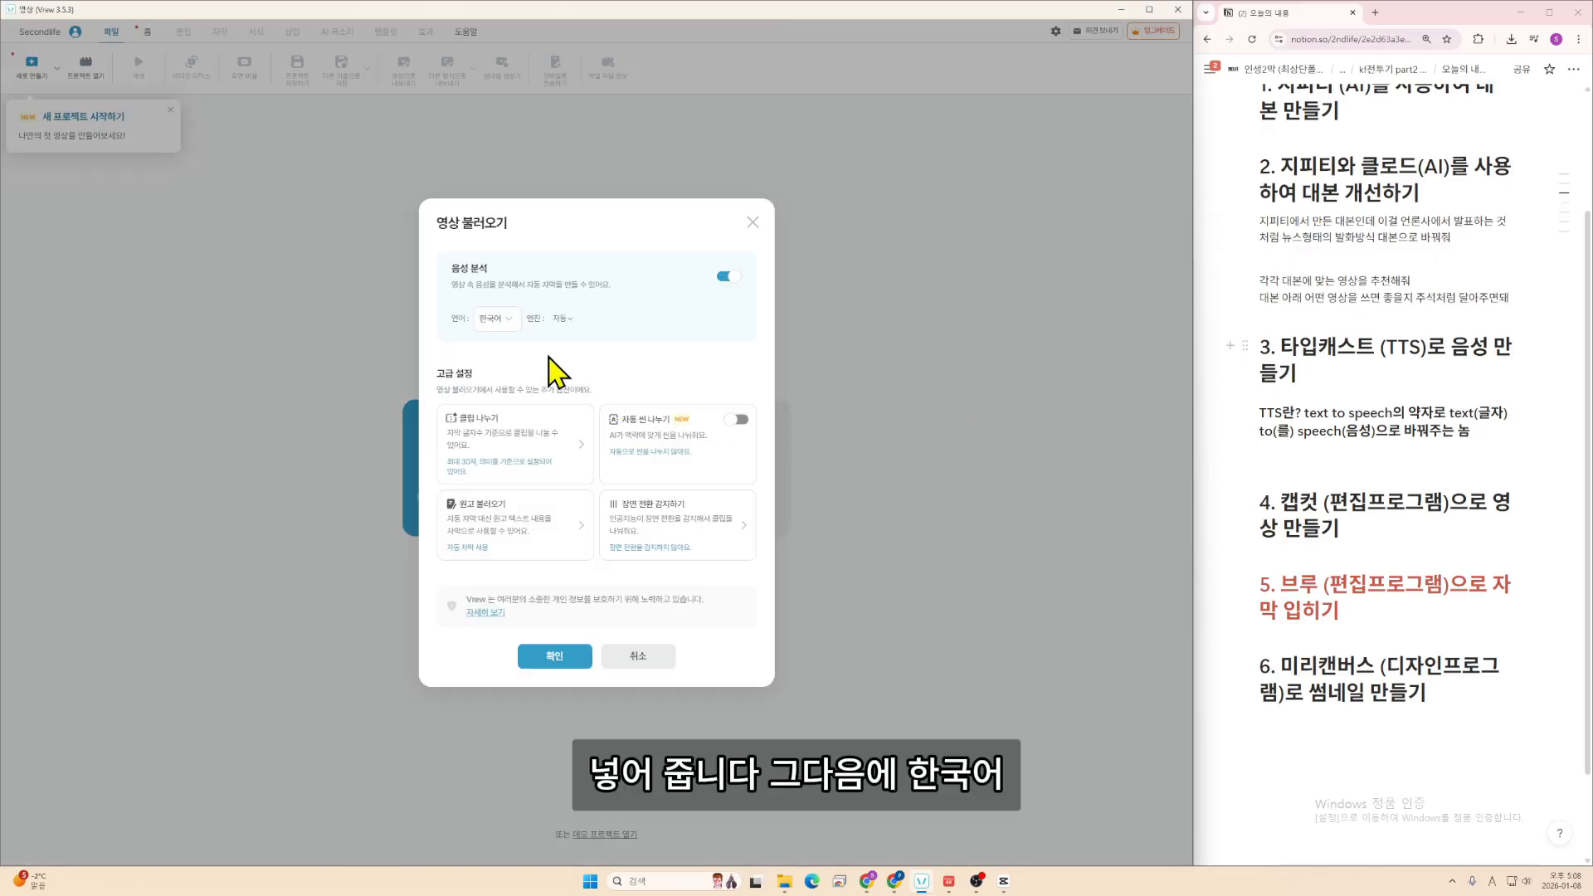
left_click(563, 319)
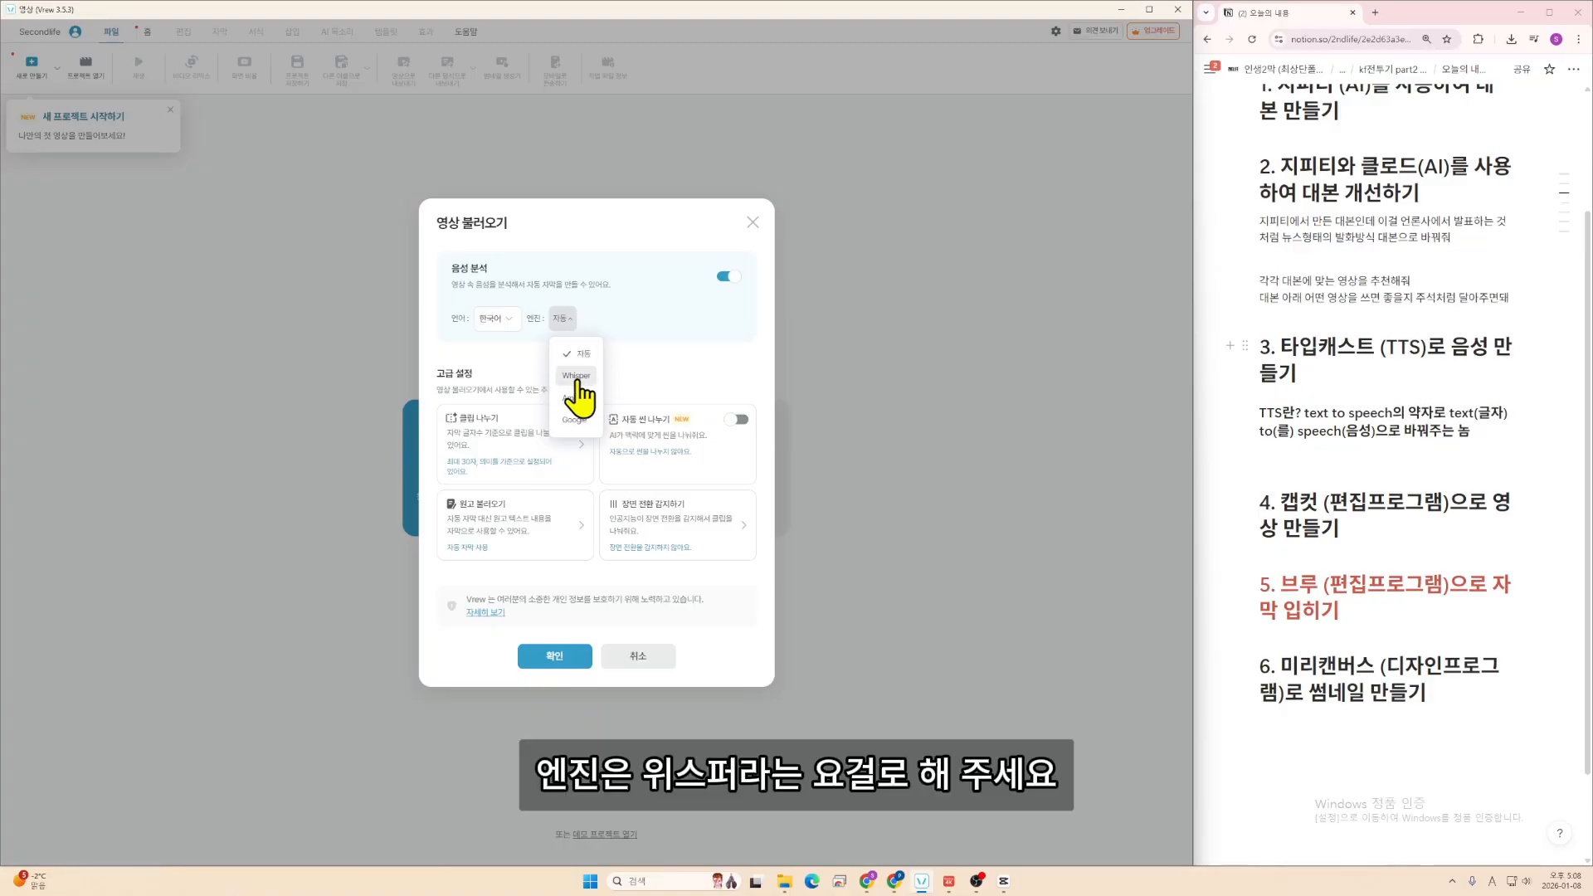
left_click(576, 376)
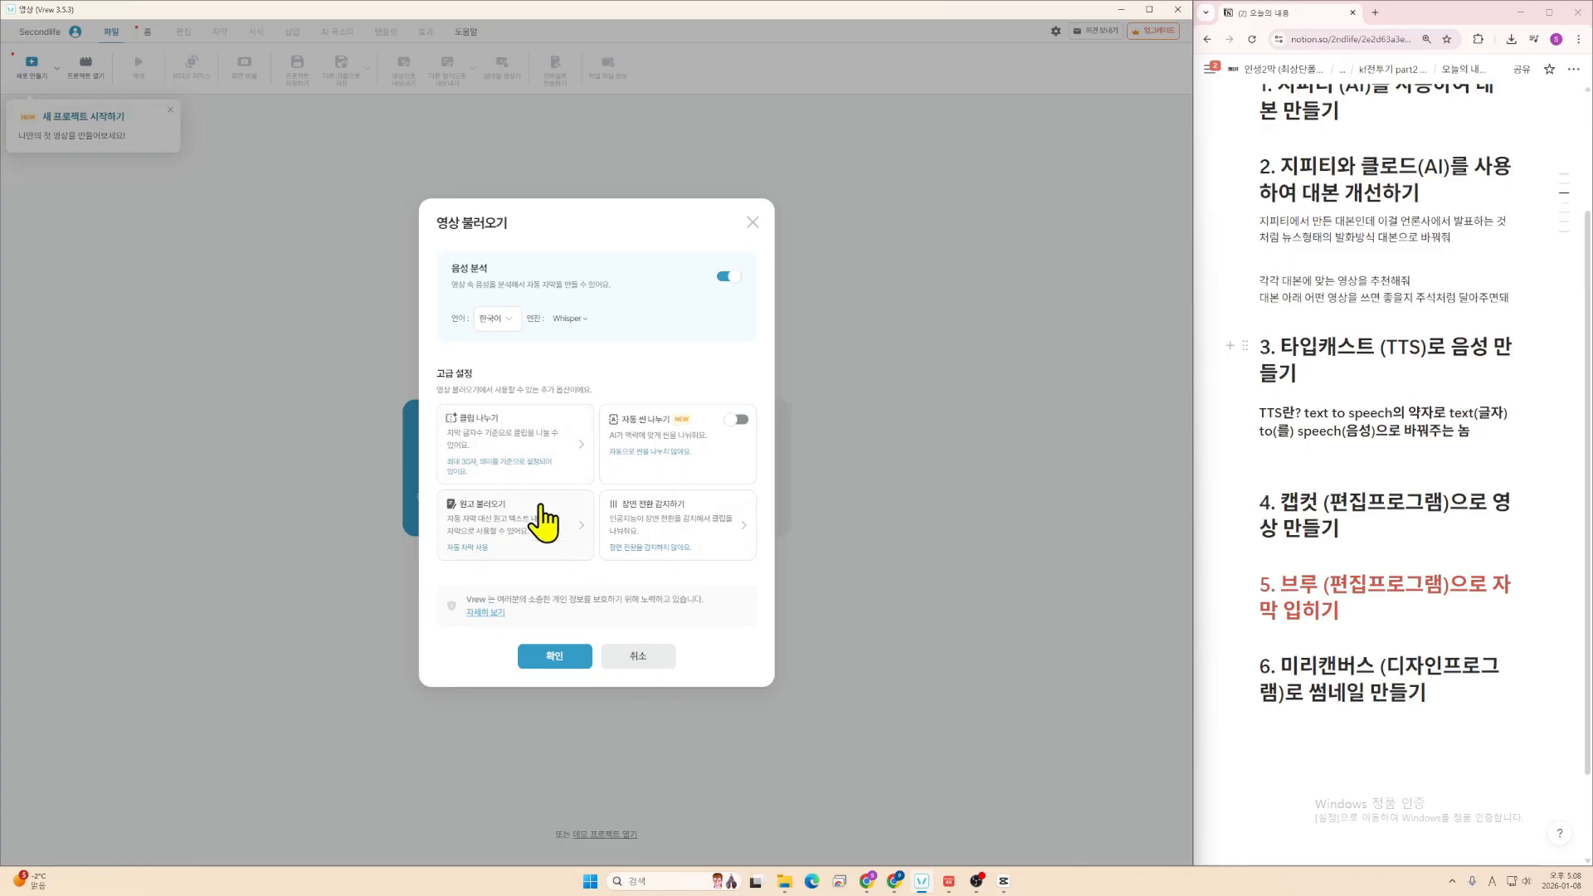
left_click(554, 656)
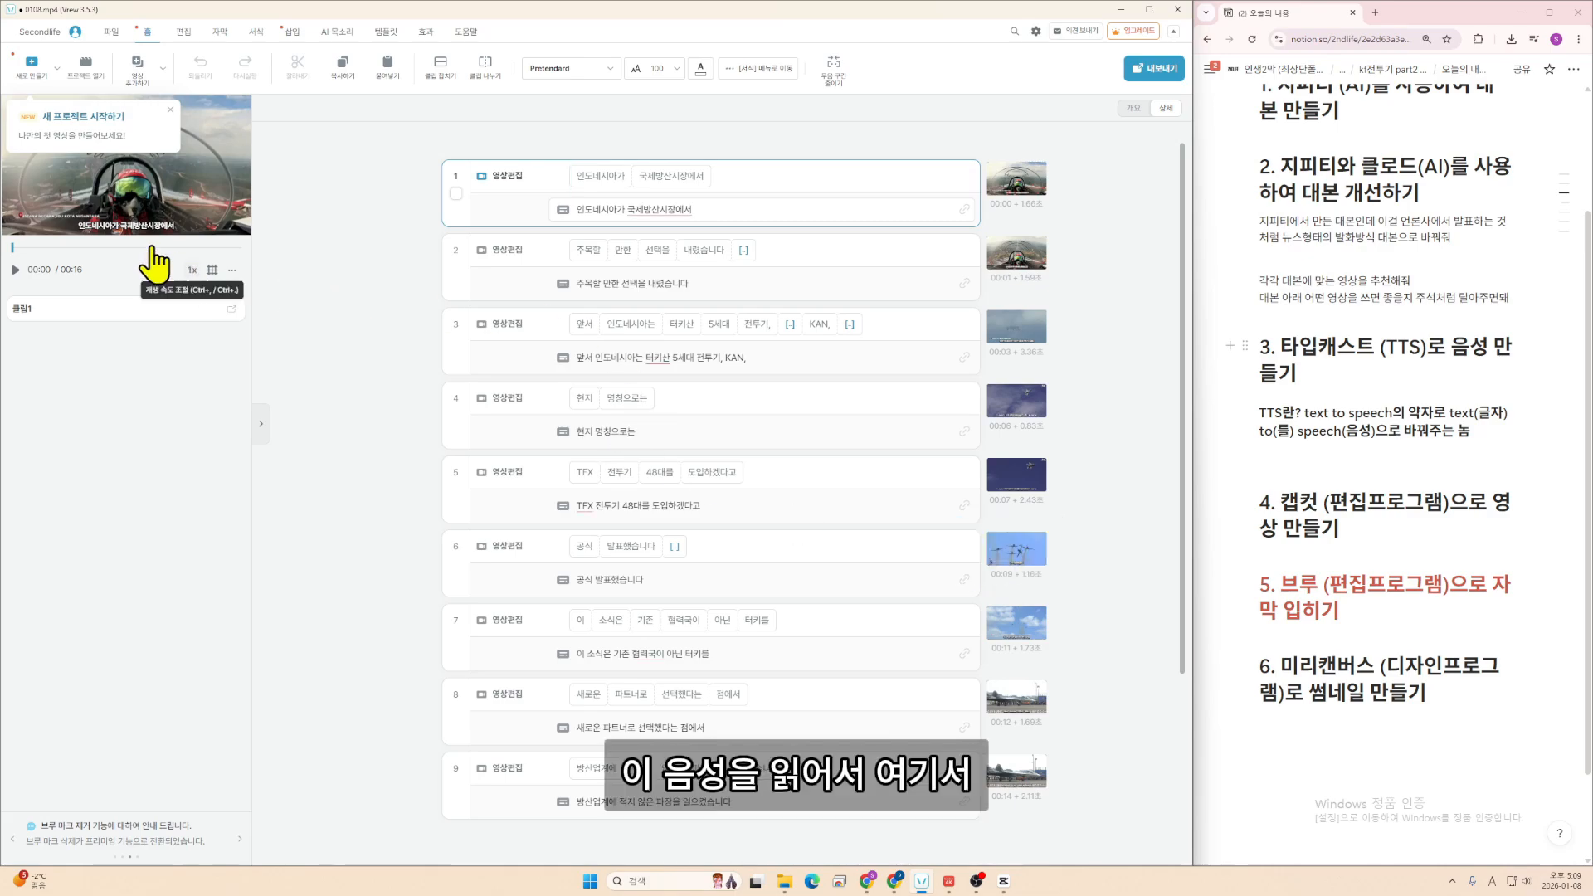
- Check the generated captions of clips 2 to 5 in the preview and dismiss the new-project tip
left_click(770, 284)
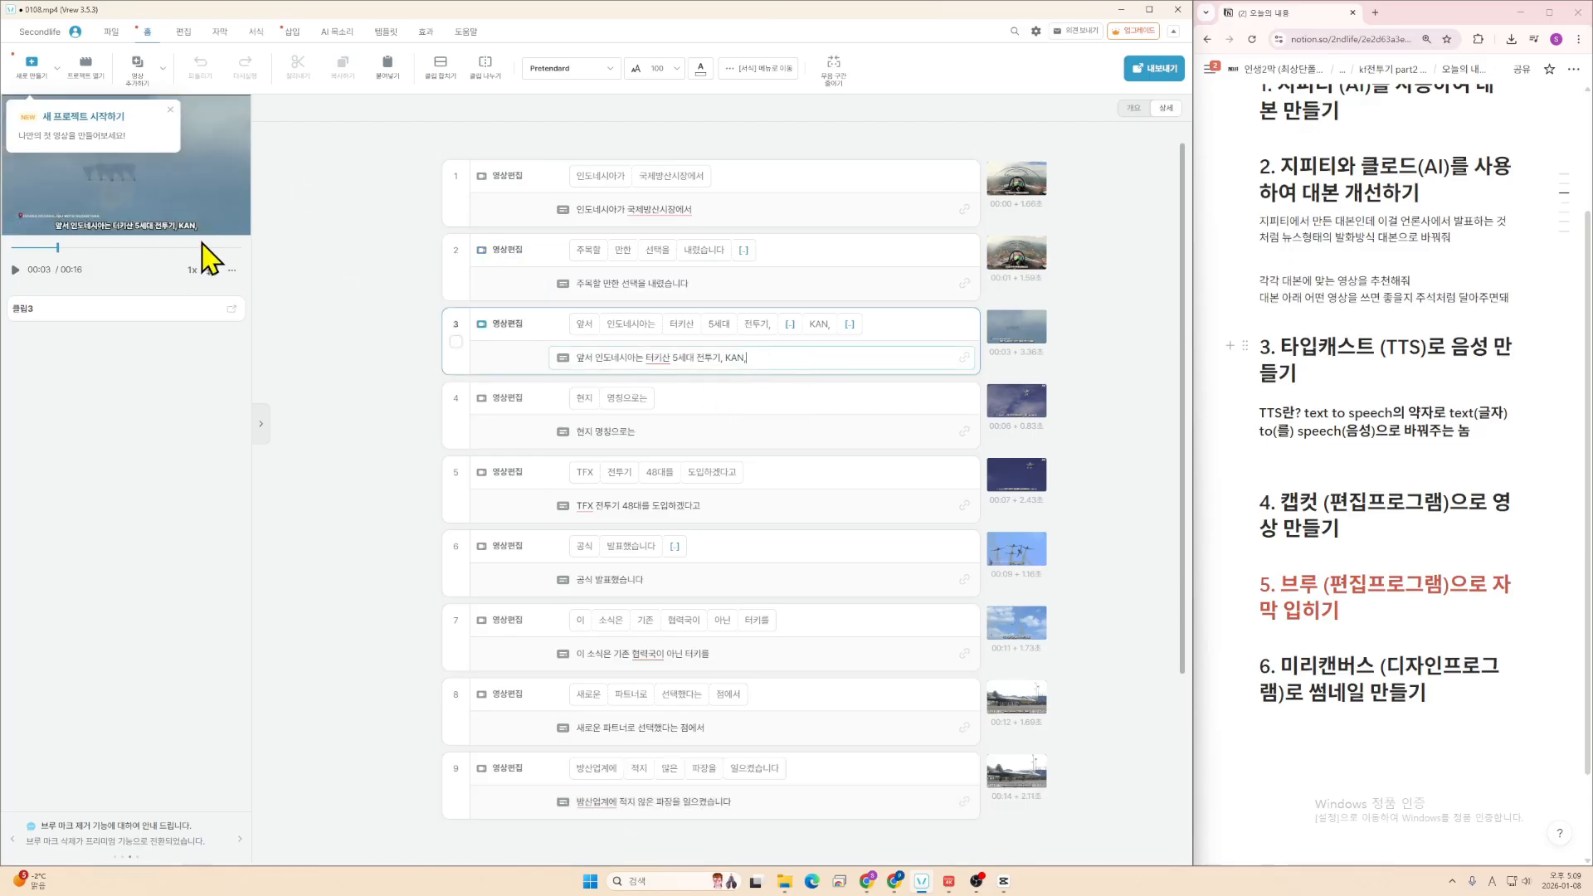
left_click(736, 431)
left_click(809, 506)
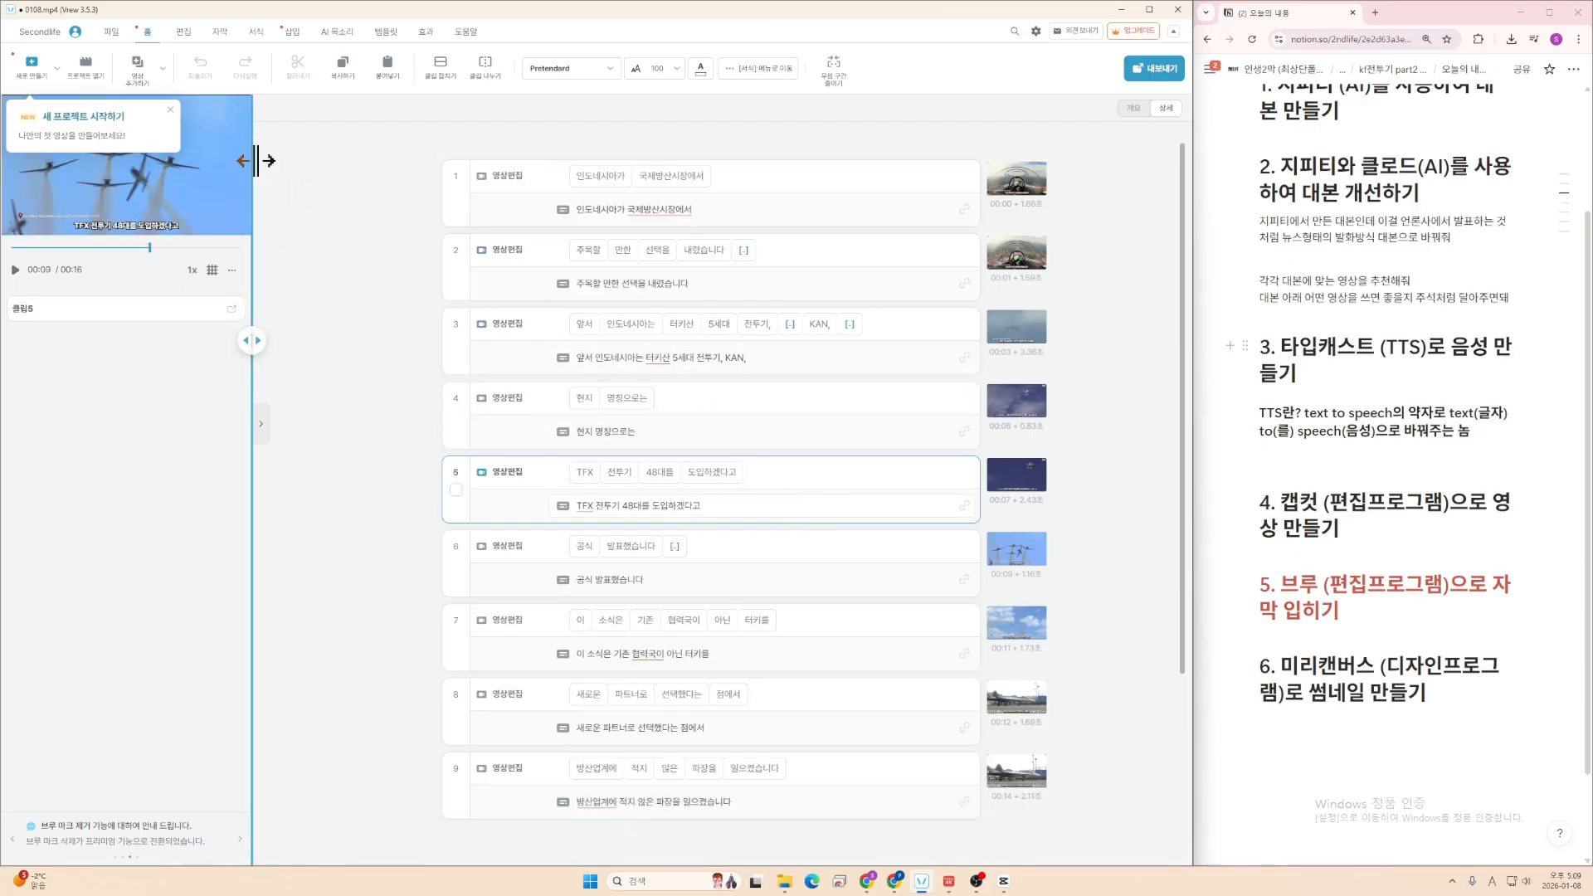
left_click(170, 110)
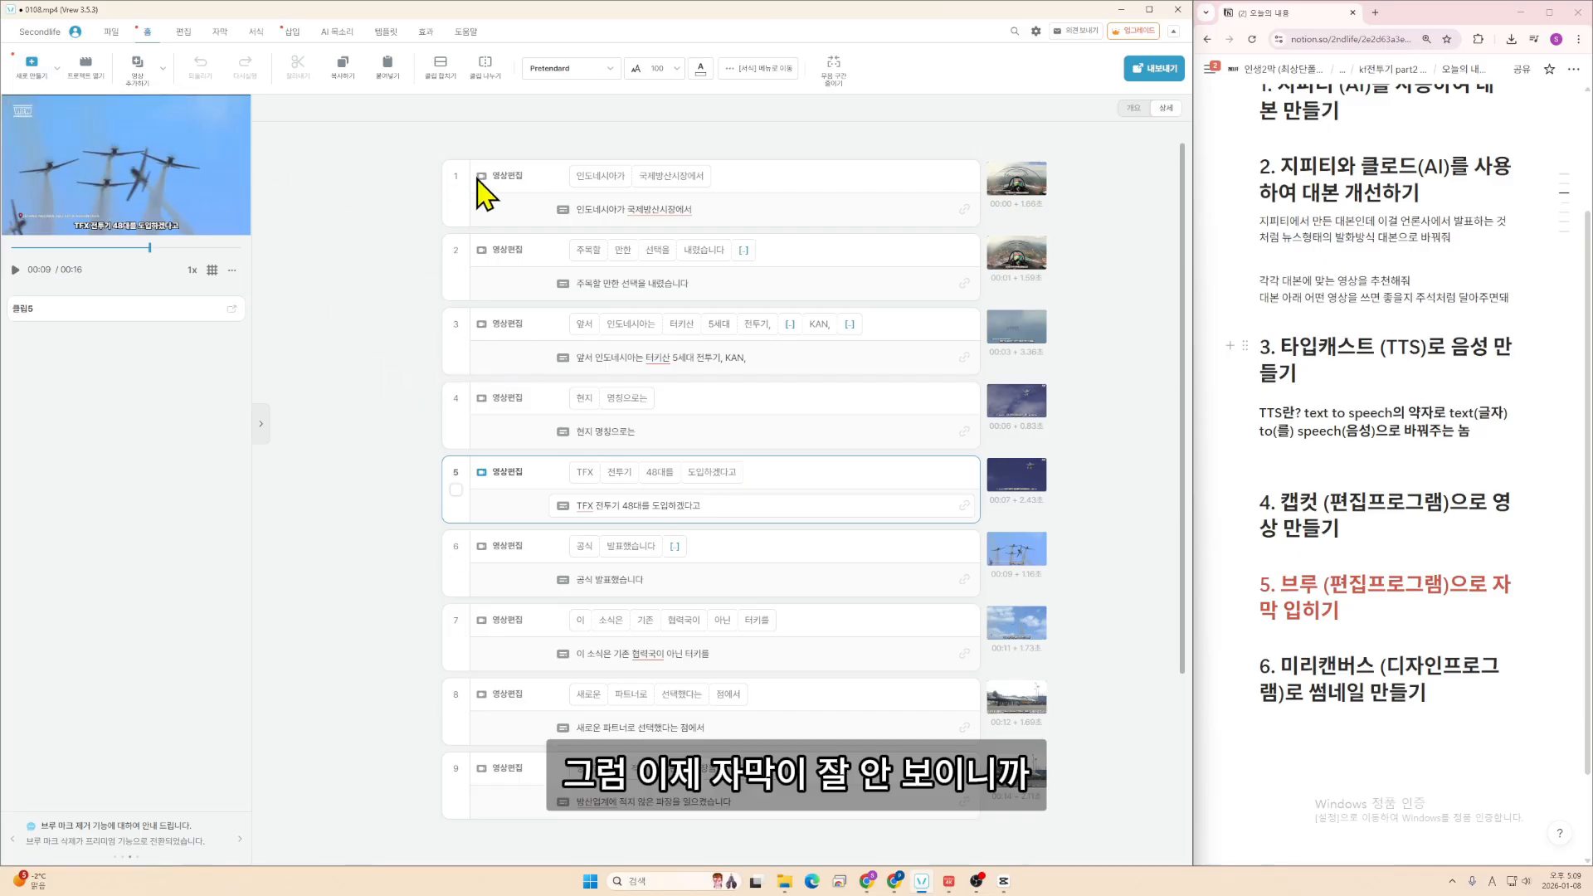
- Select all clips and set their caption font size to 150
left_click(766, 203)
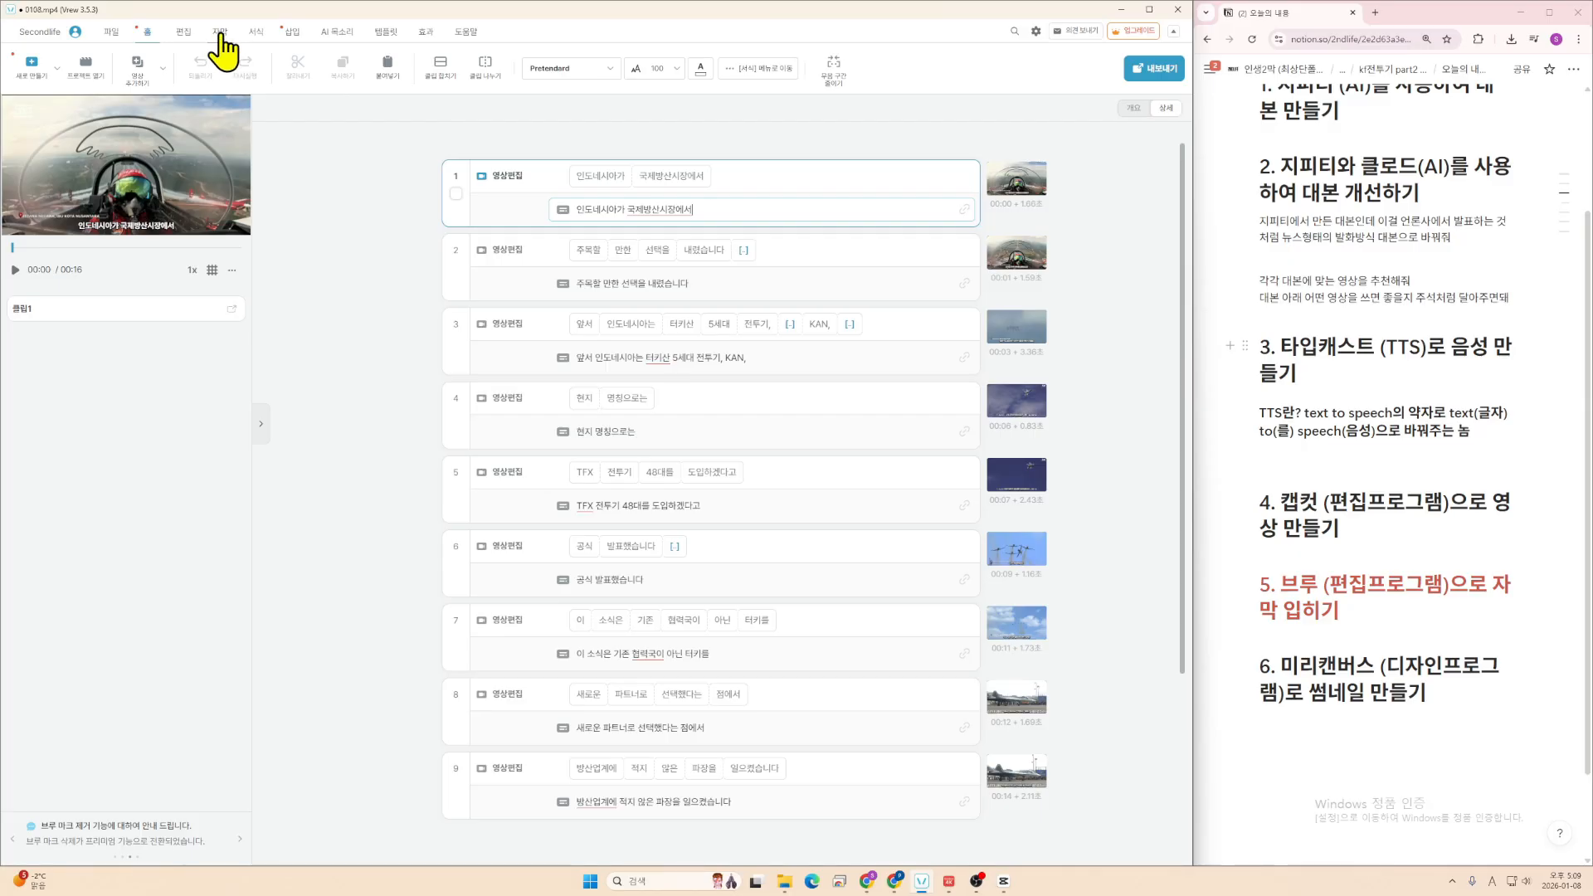
left_click(254, 33)
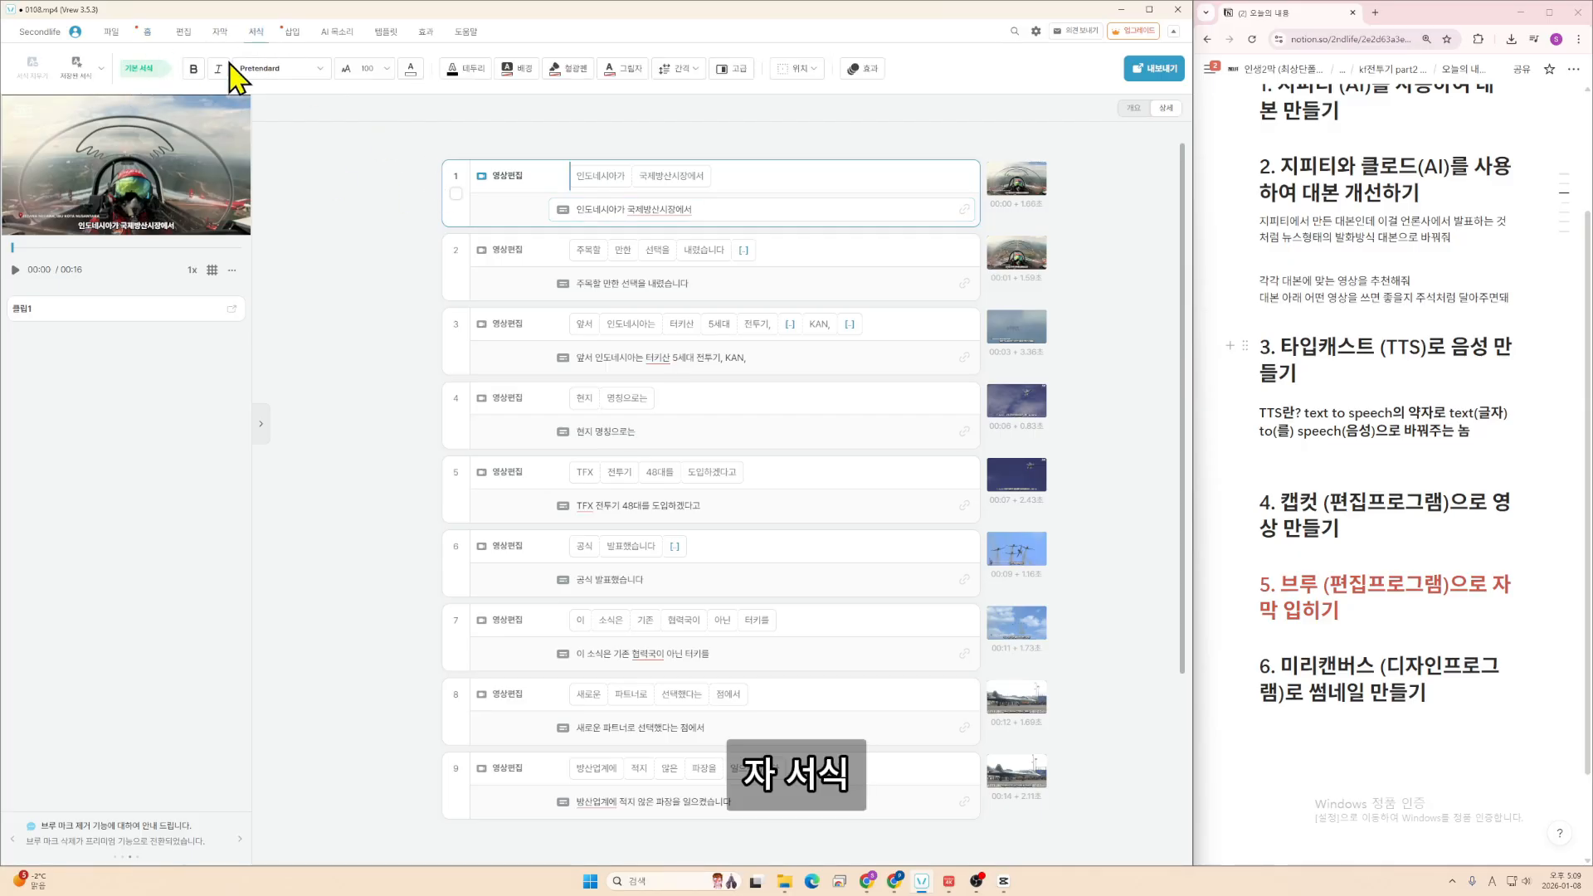
left_click(330, 213)
key("ctrl+a")
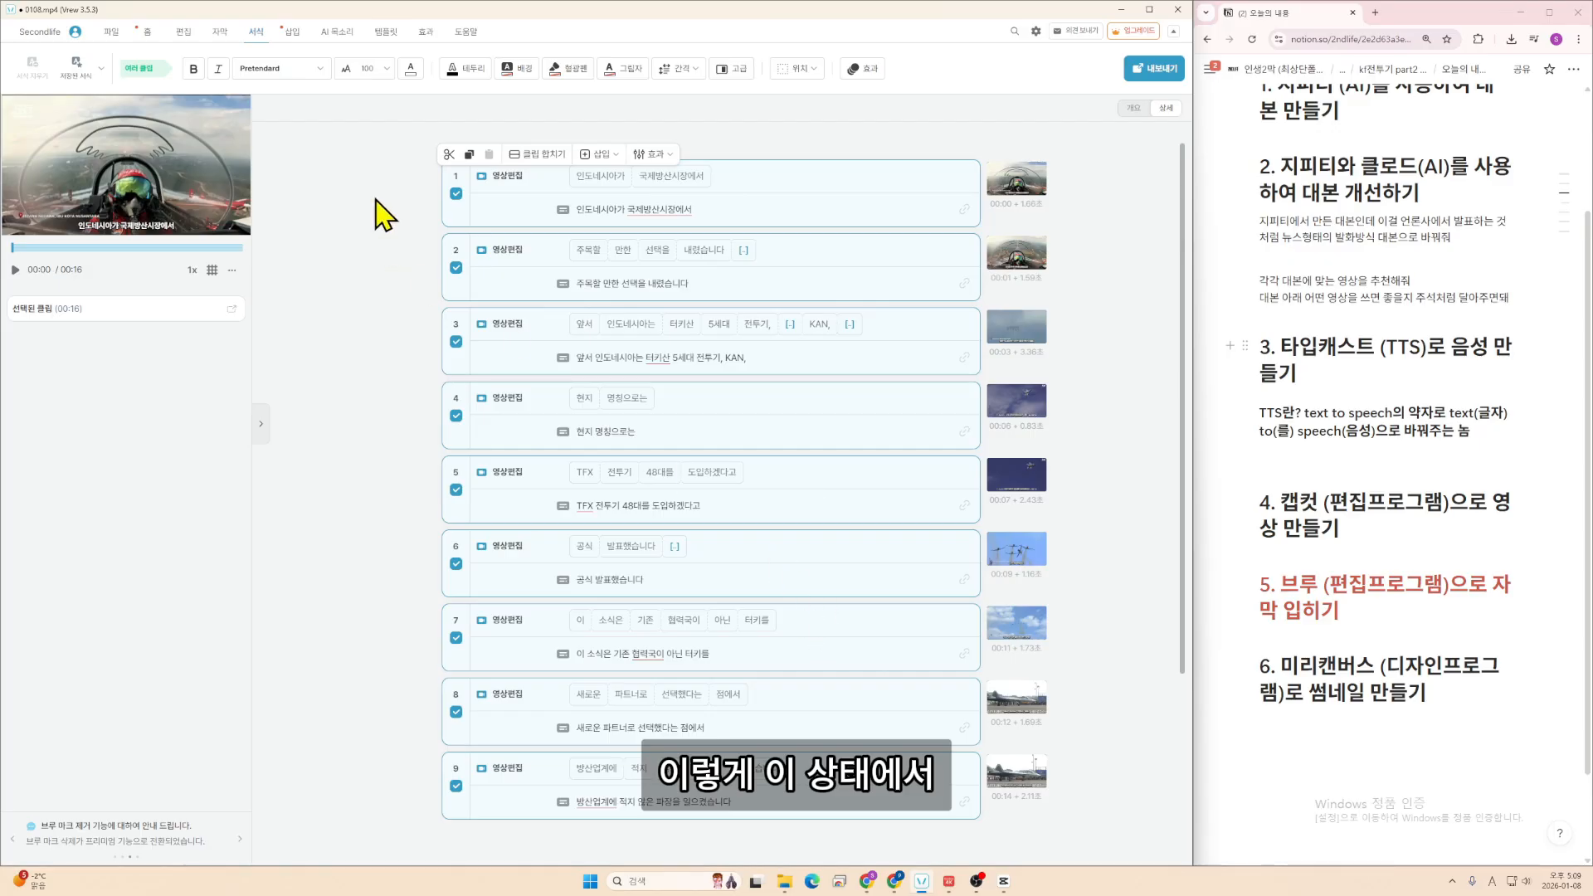
left_click(367, 68)
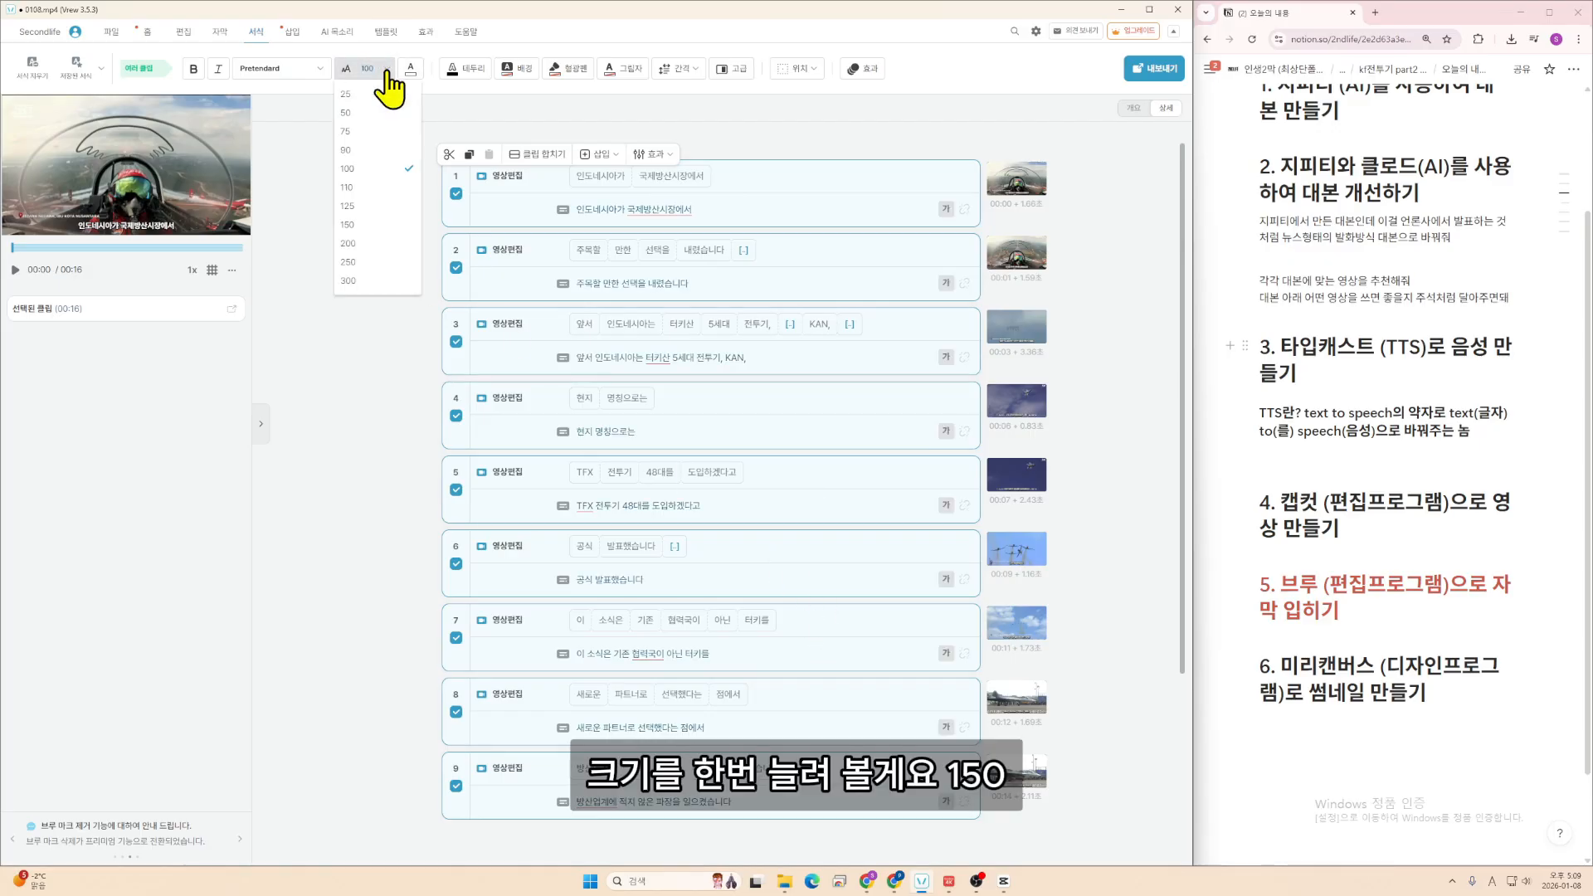
left_click(387, 226)
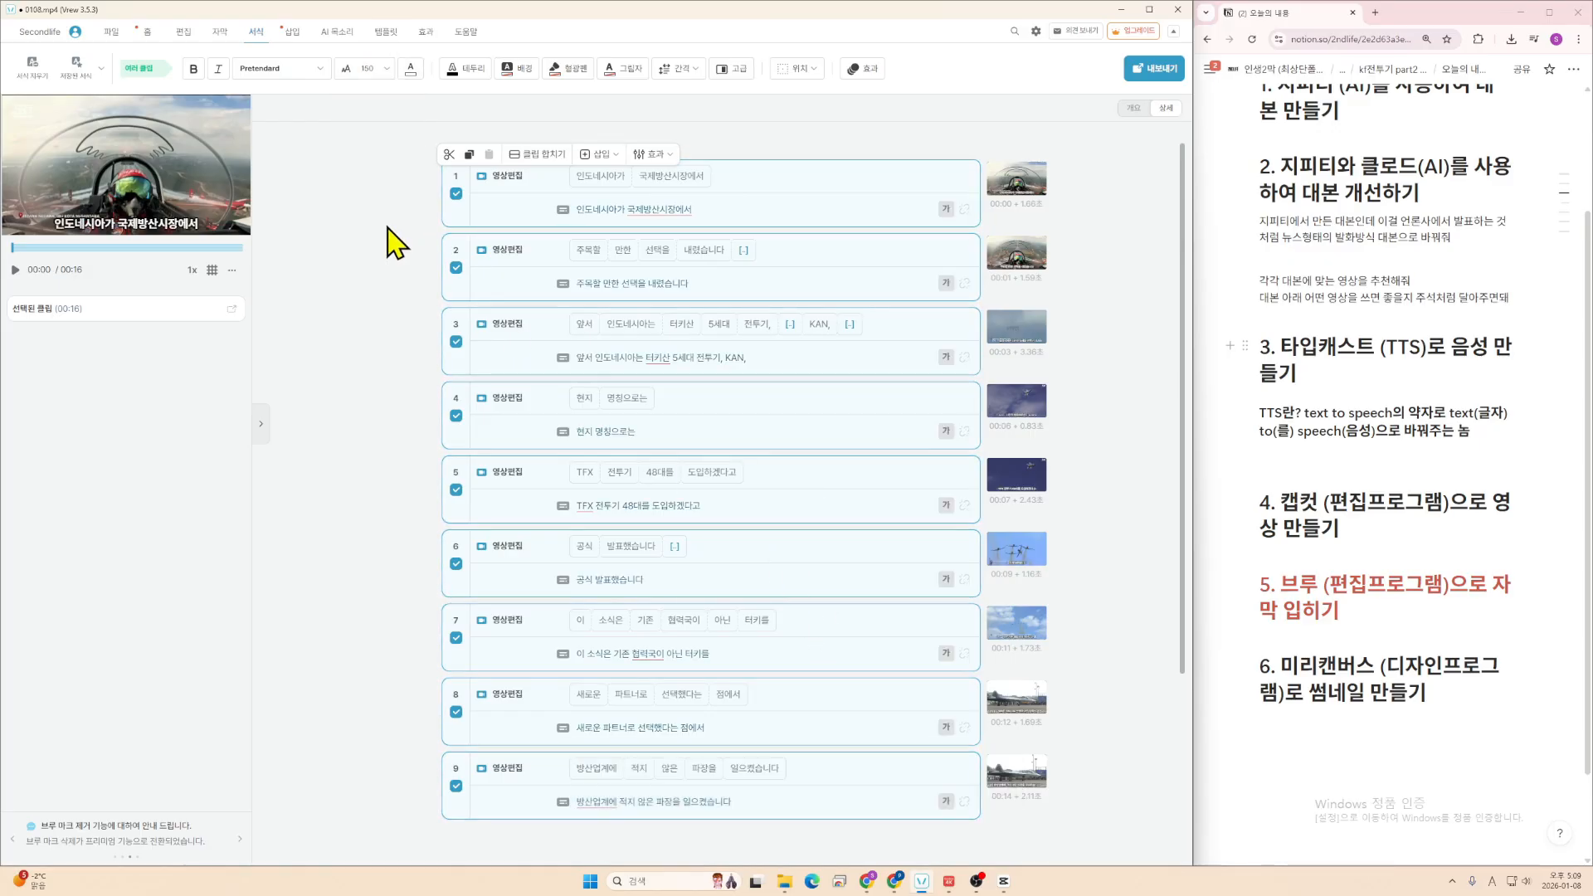
- Raise all captions to a vertical offset of -13 and give them a black background
left_click(795, 68)
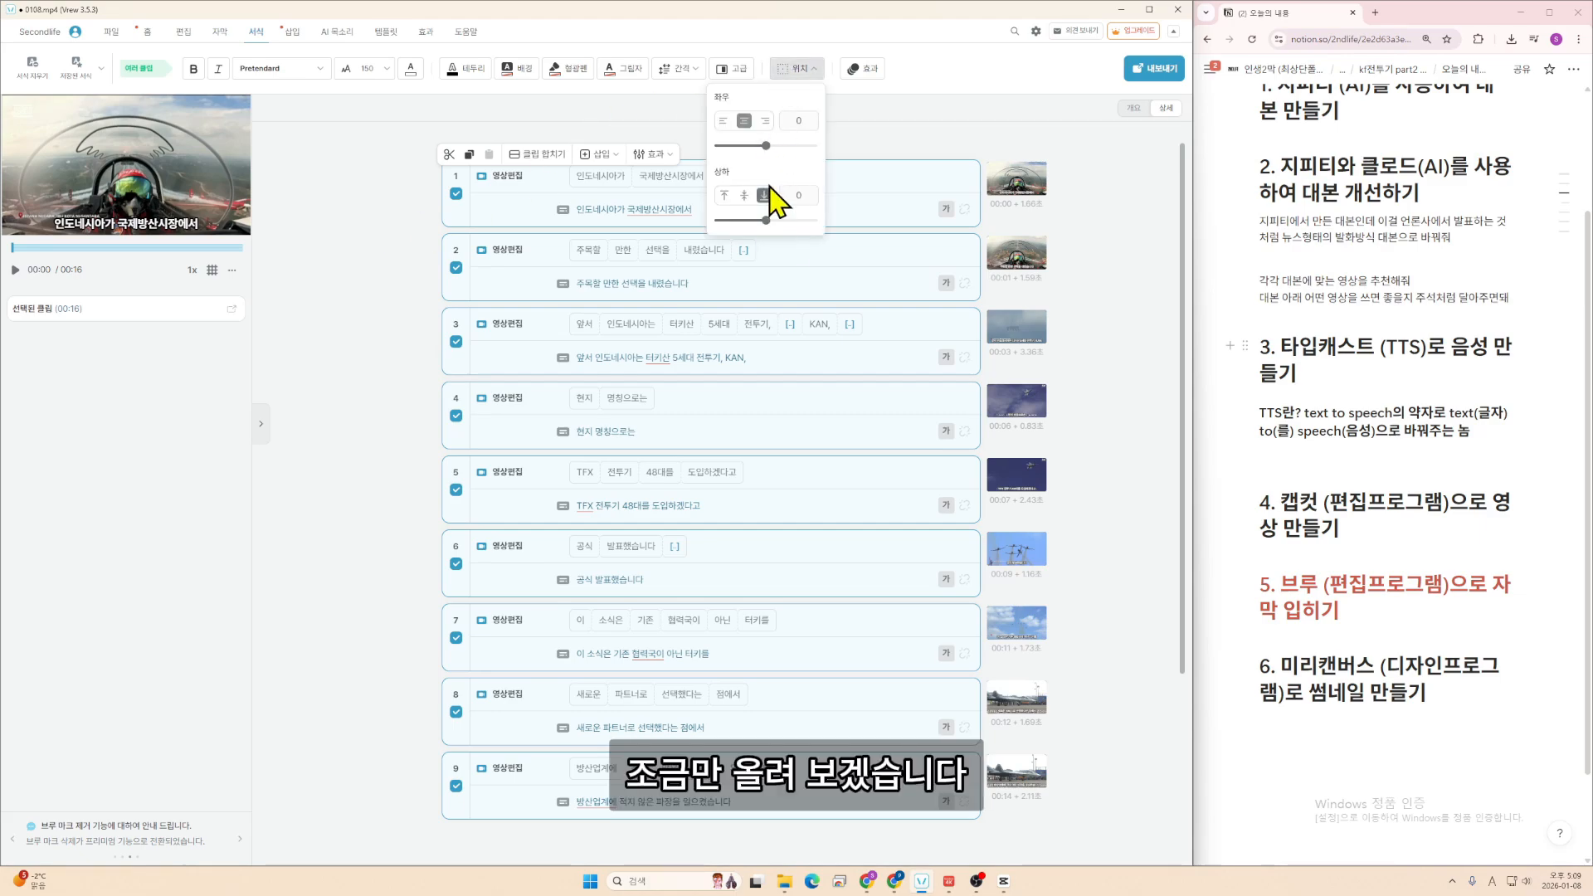
left_click_drag(766, 223, 759, 225)
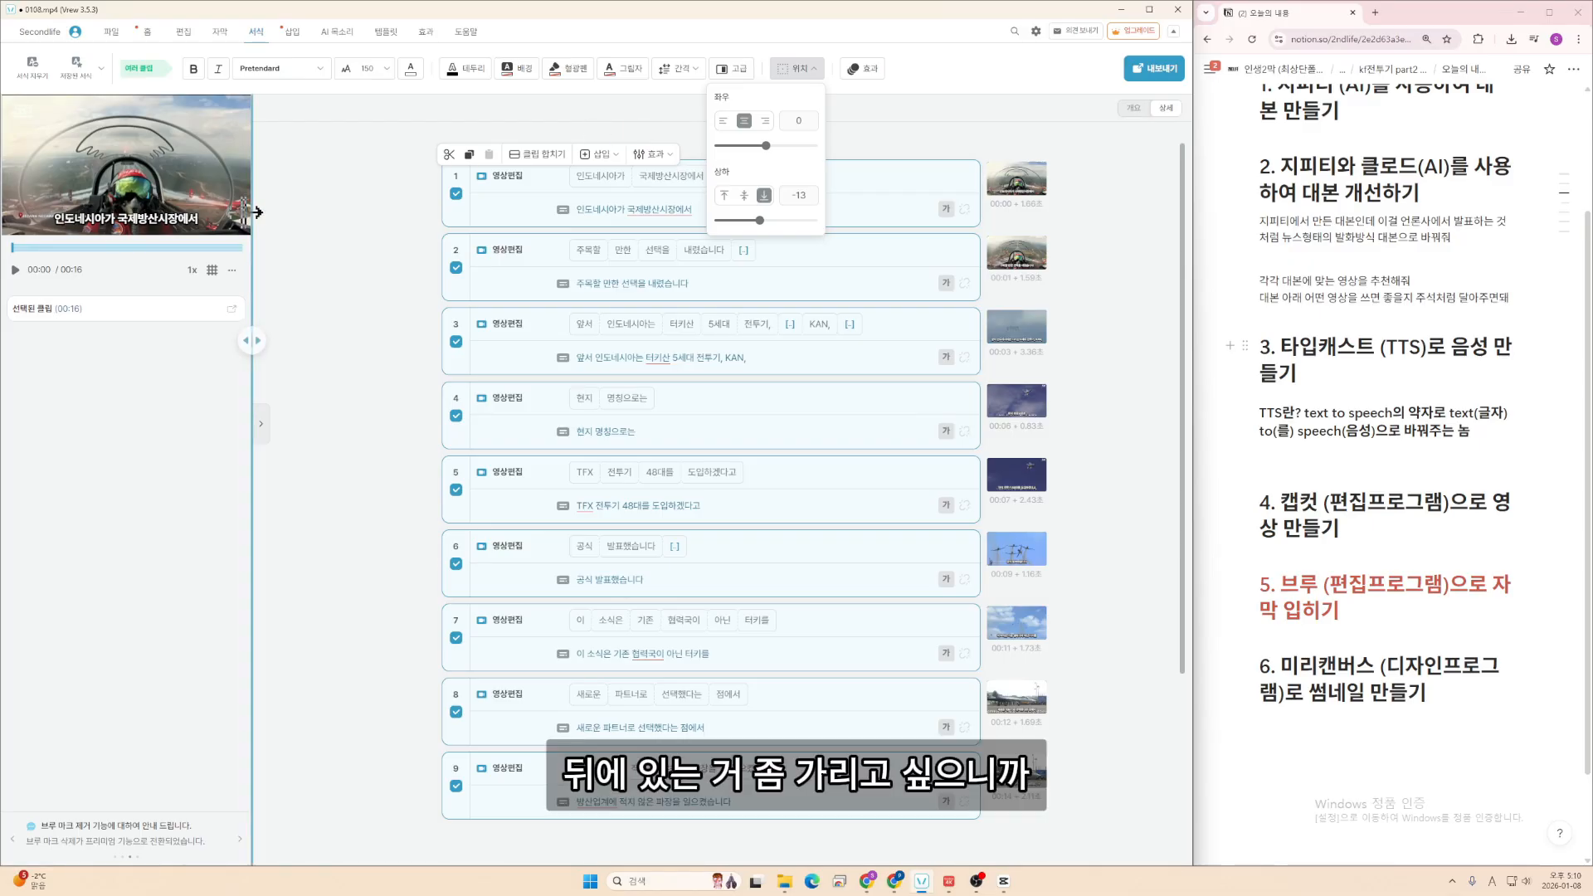
left_click(533, 81)
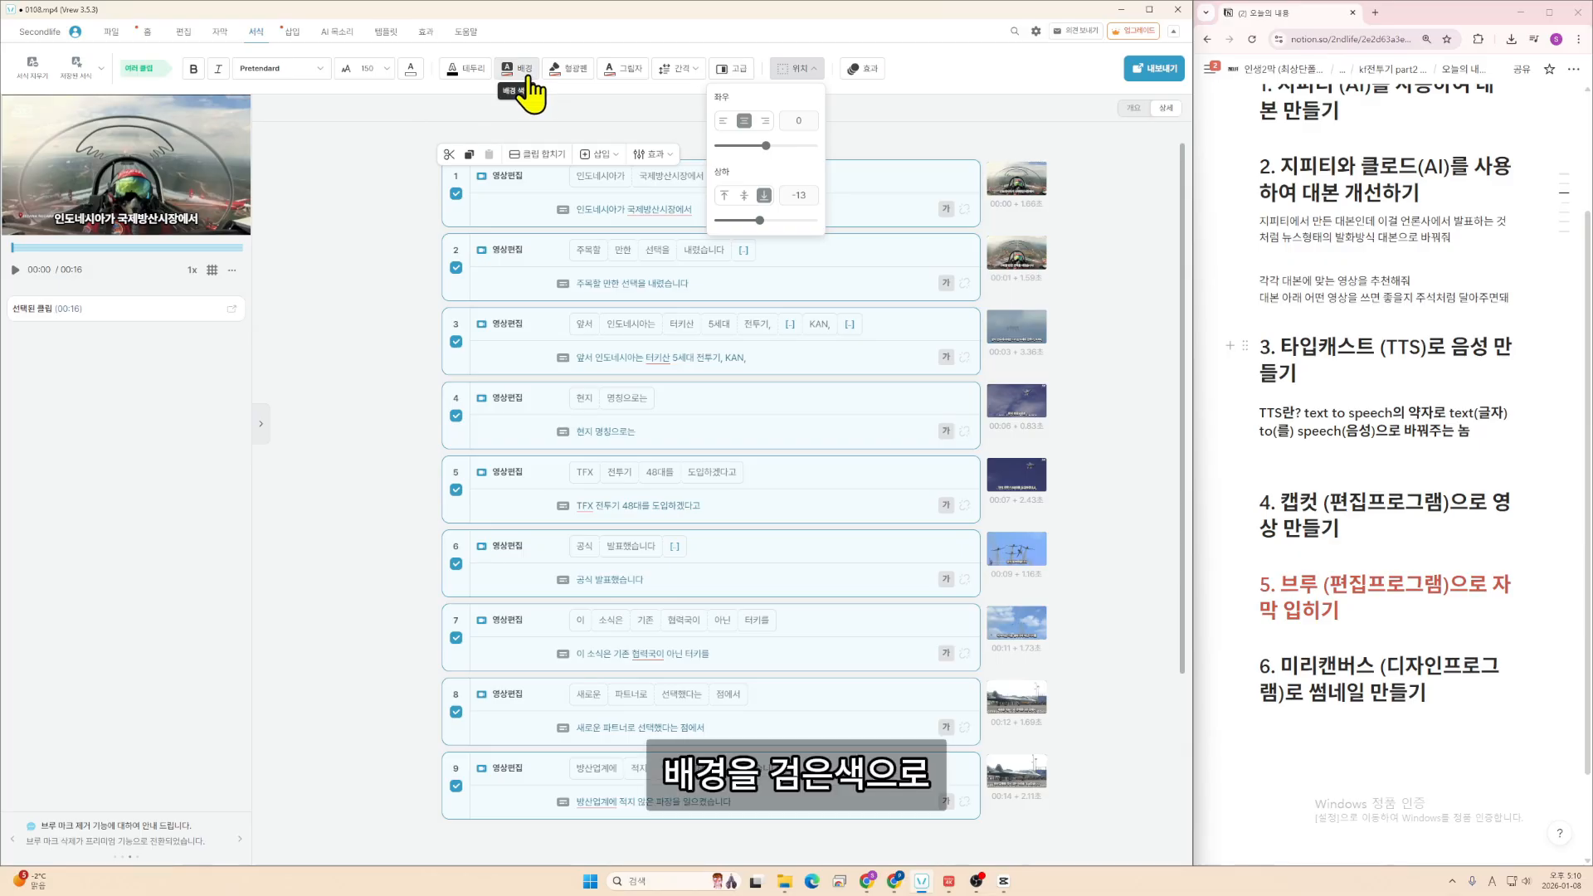
left_click(666, 115)
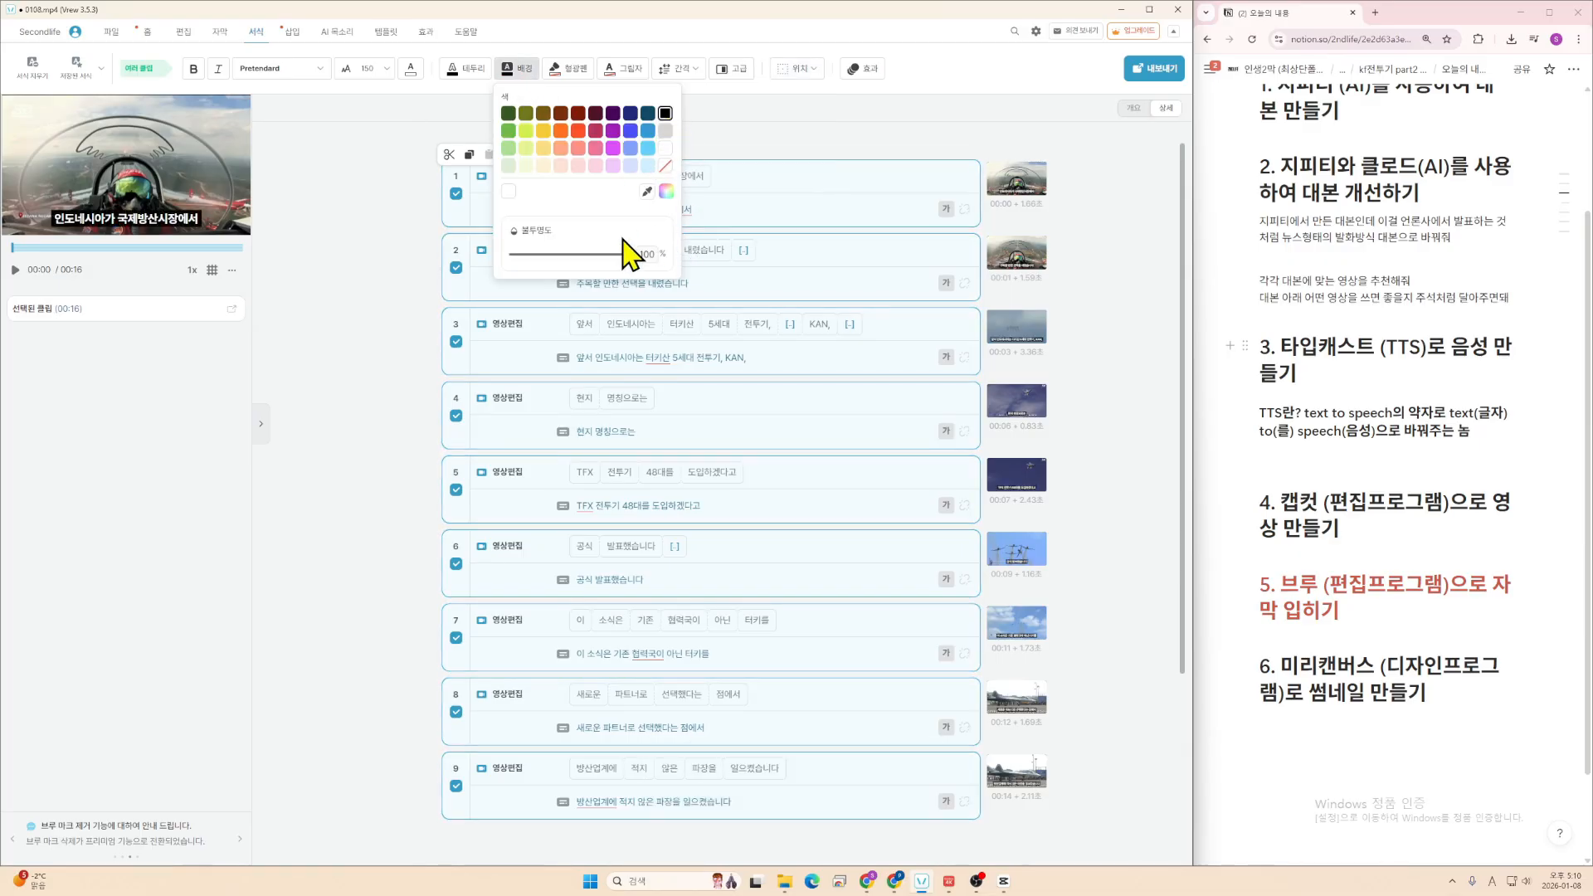
left_click(786, 127)
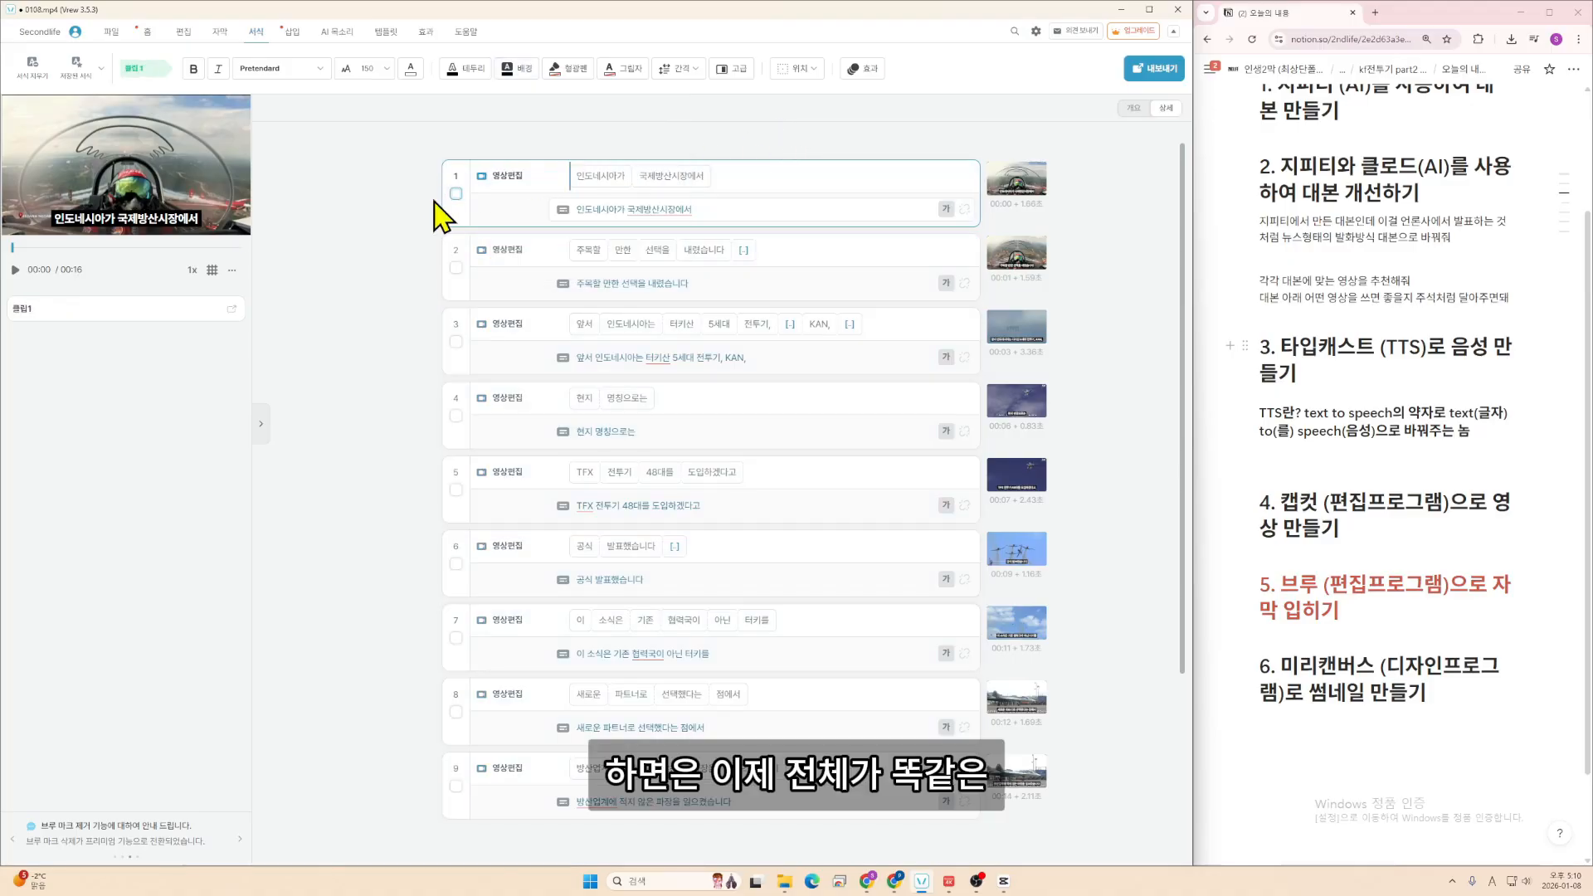
- Preview individual clips throughout the video to examine the caption size, position and black background
left_click(528, 293)
left_click(590, 356)
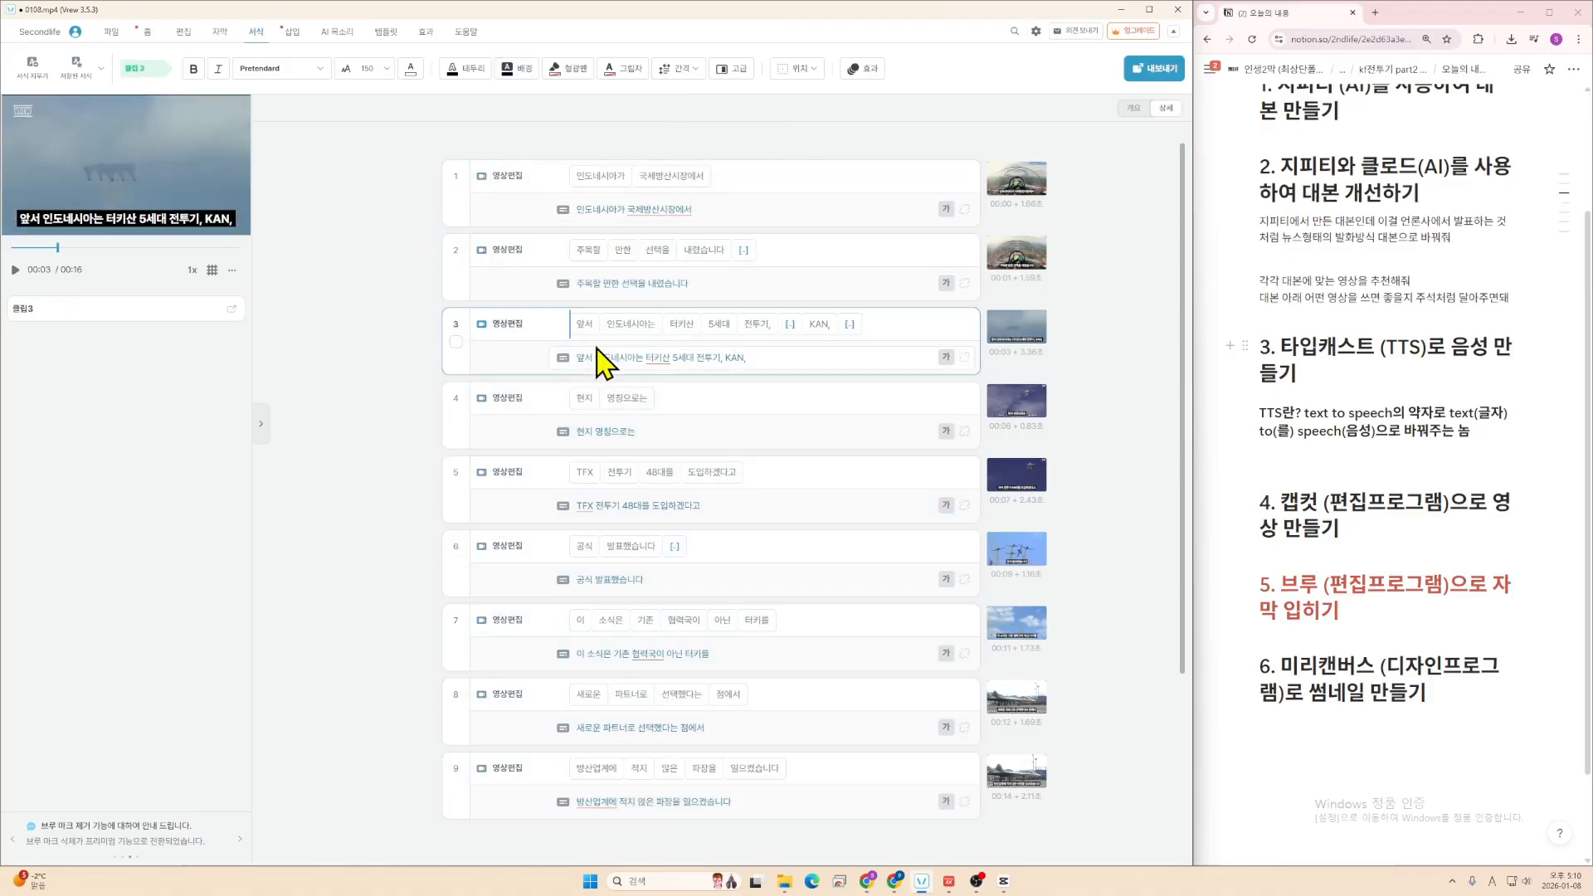
left_click(734, 431)
left_click(732, 581)
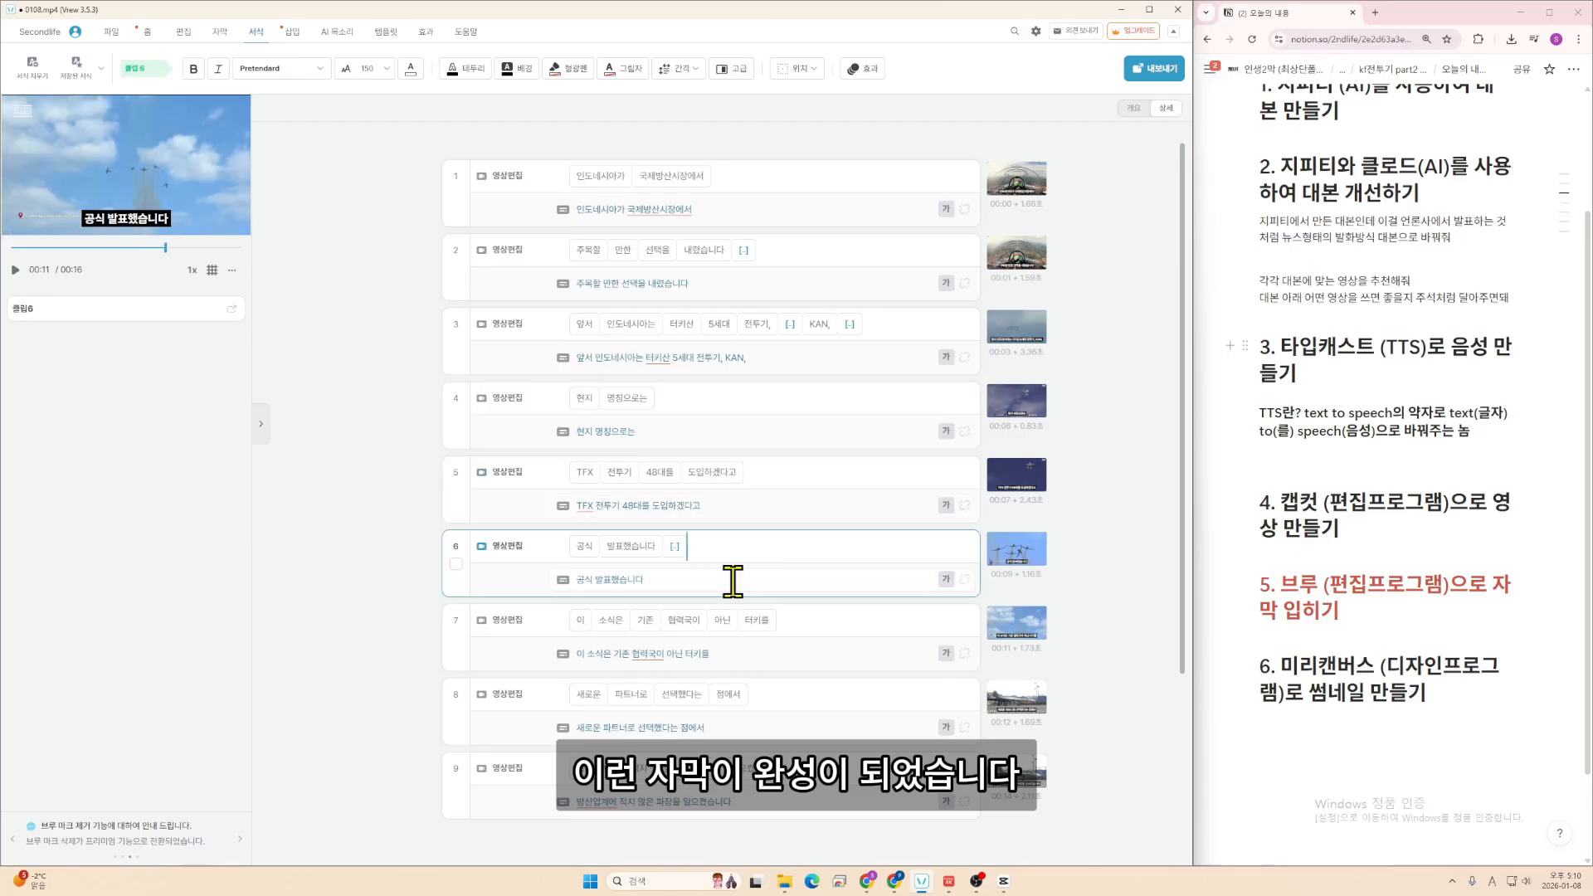
left_click(809, 654)
left_click(802, 715)
left_click(474, 571)
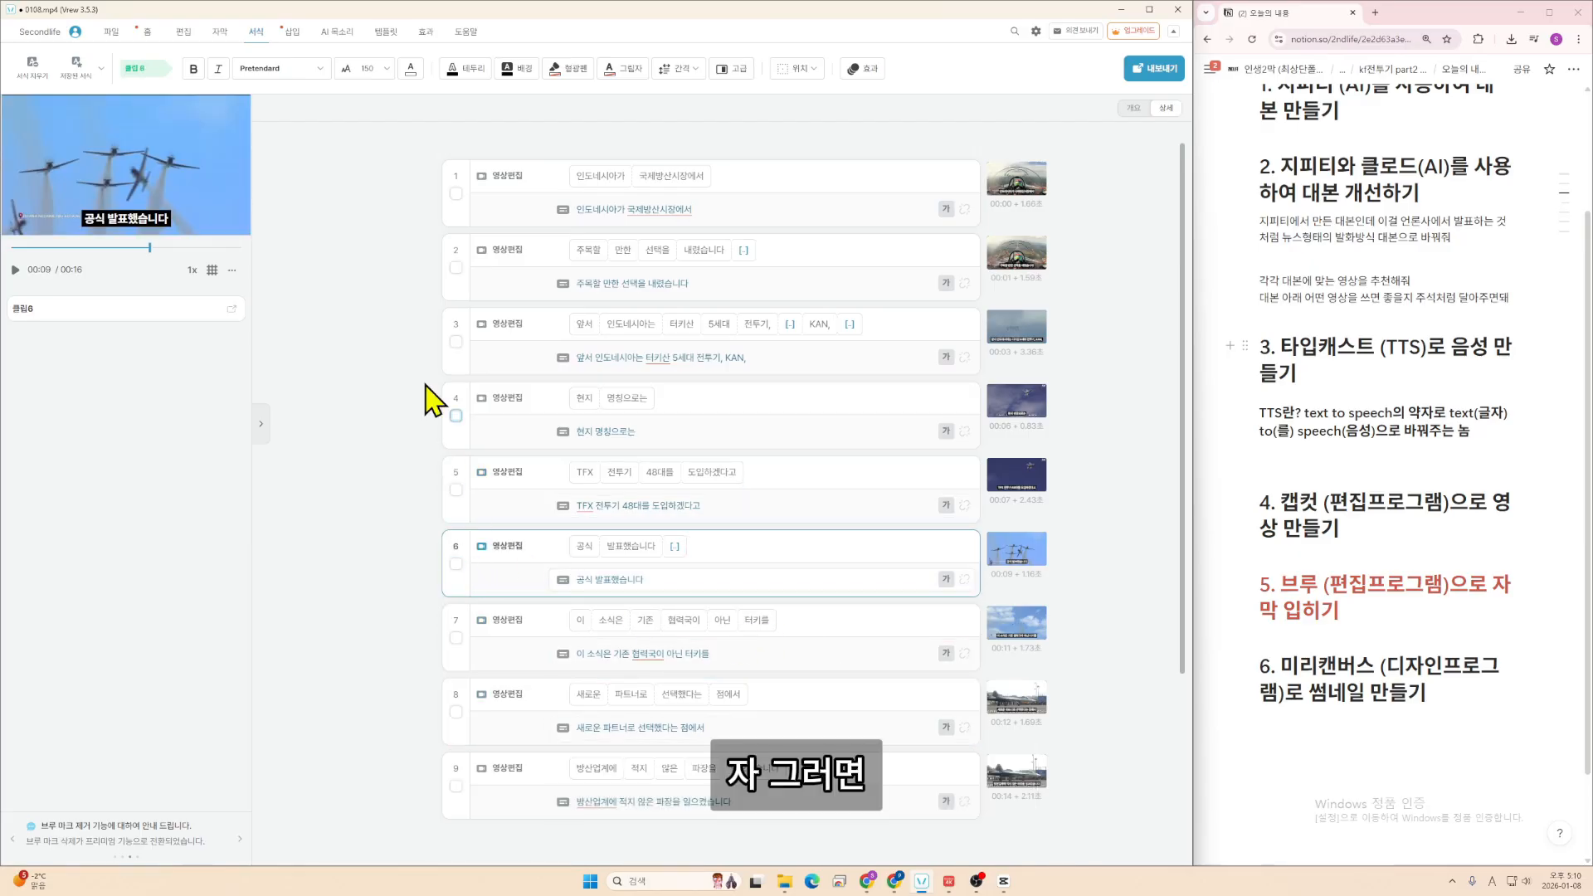
left_click(416, 322)
left_click(403, 187)
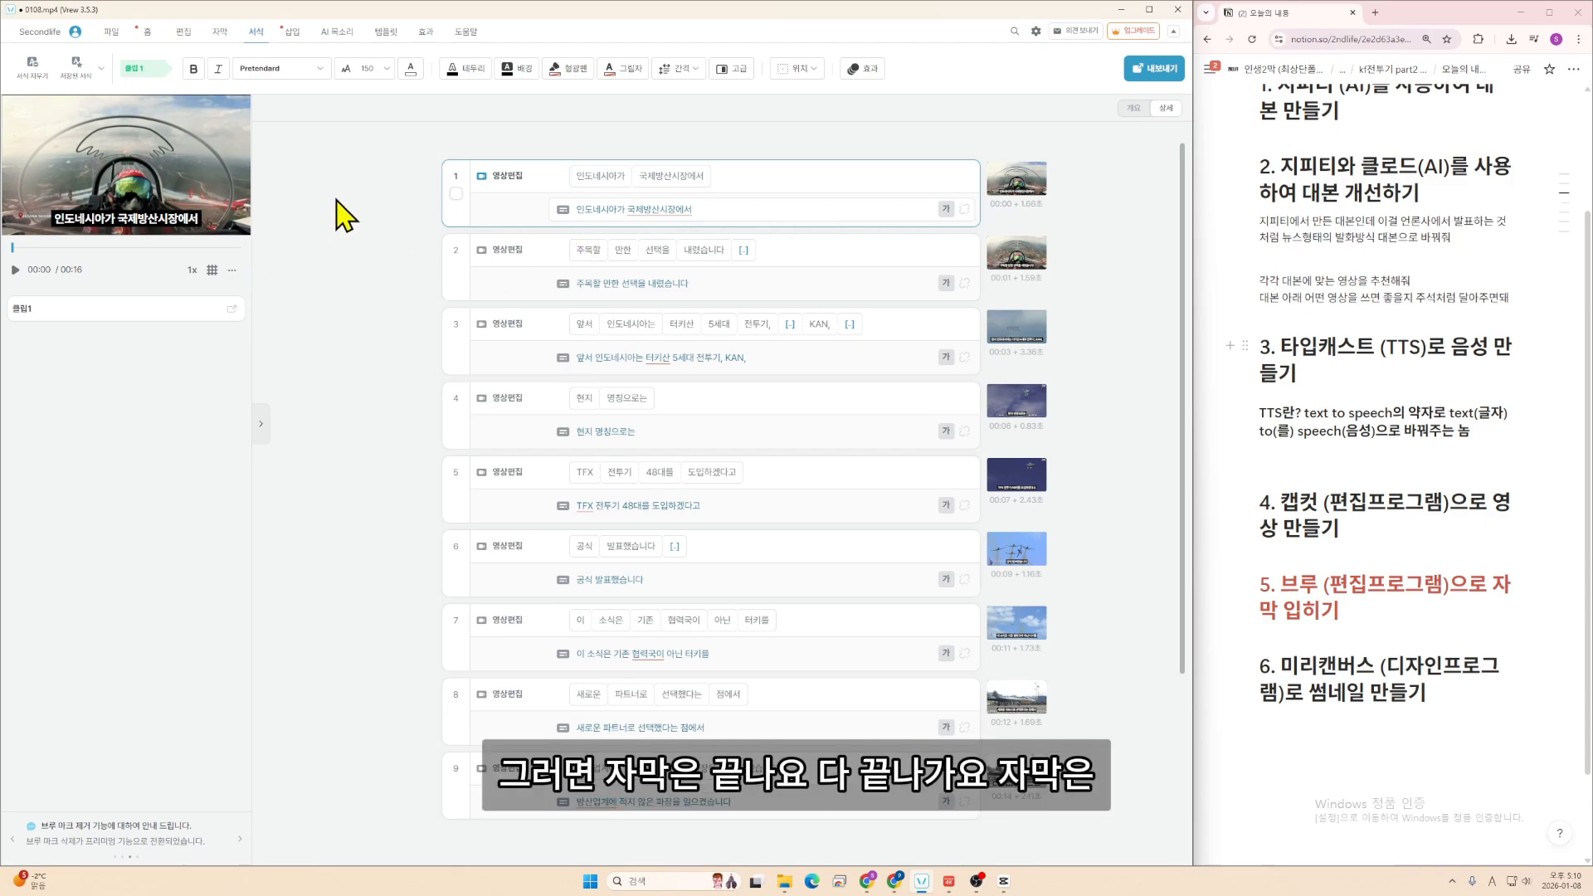
left_click(599, 283)
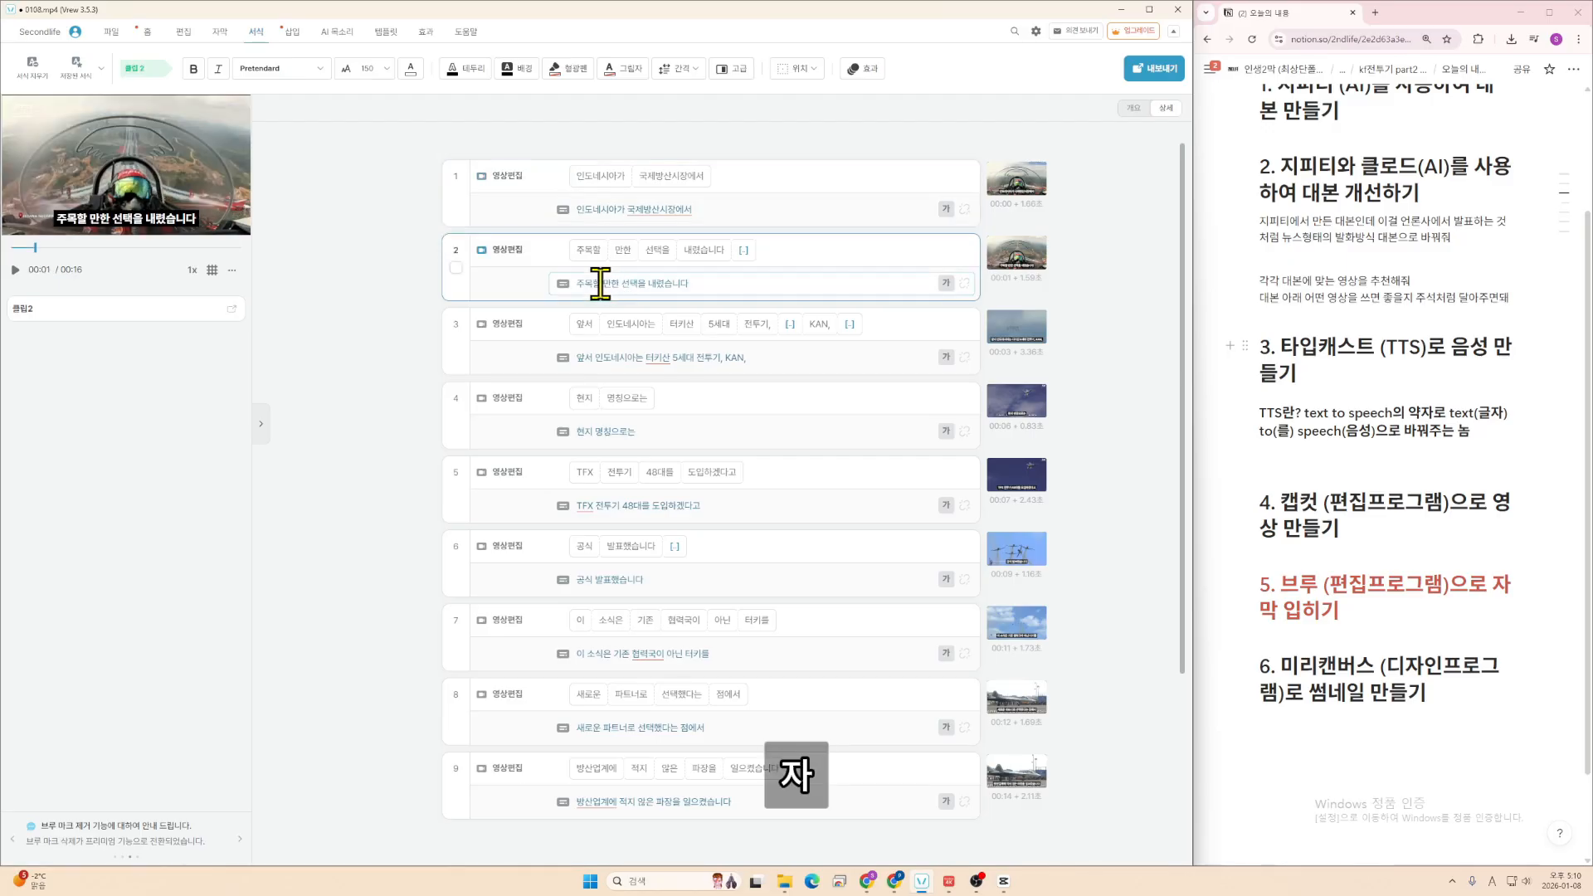
- Remove the commas from clip 3's caption and split it after "전투기", so "KAN" has its own clip
left_click(621, 357)
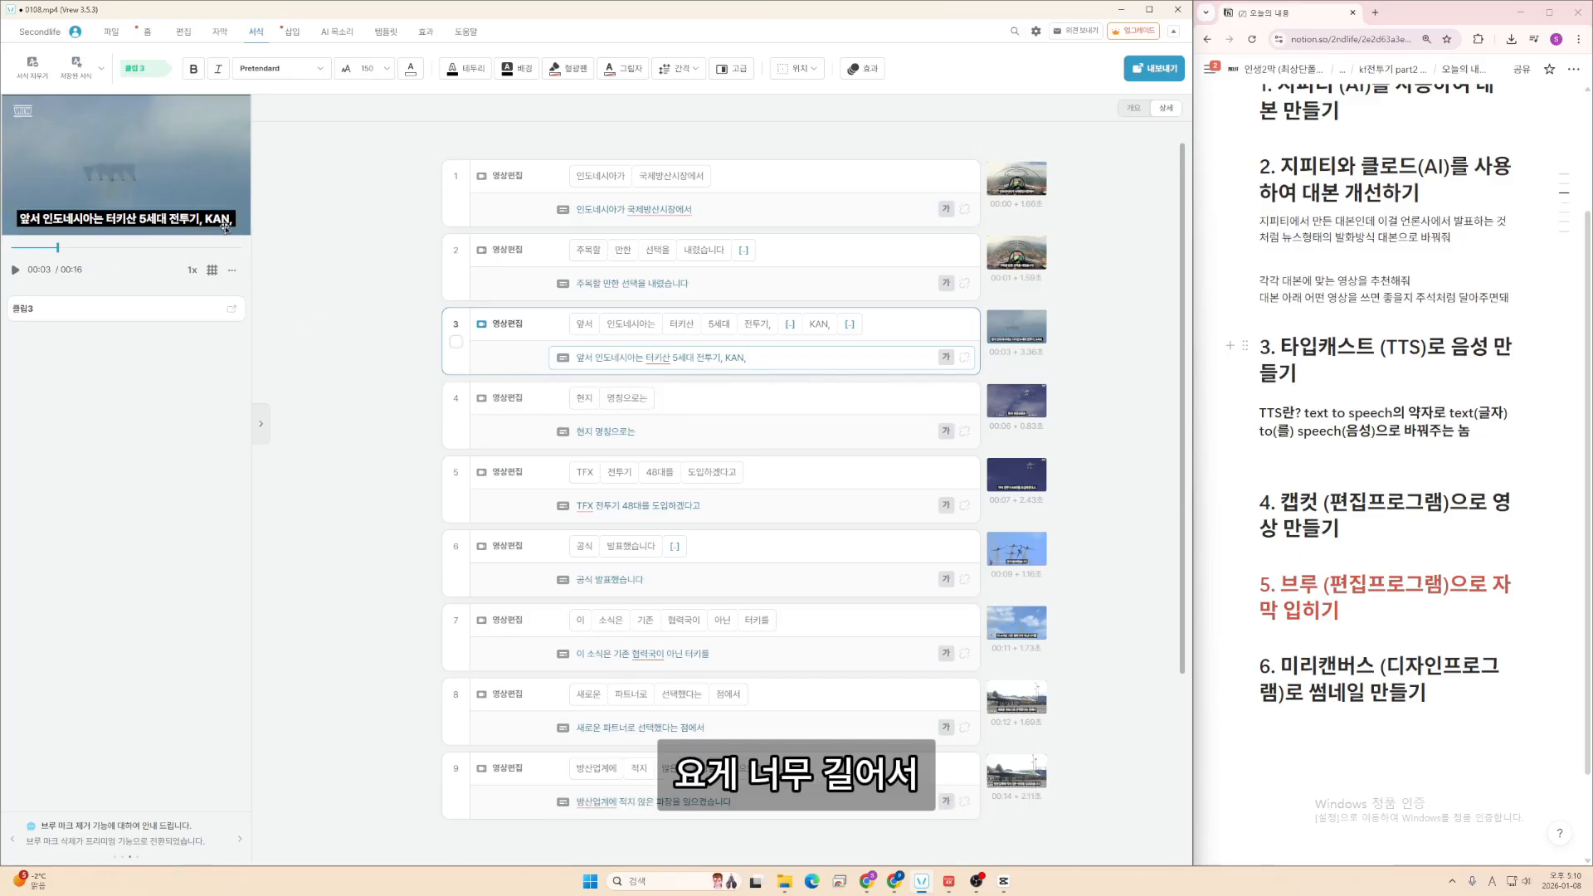
left_click(724, 358)
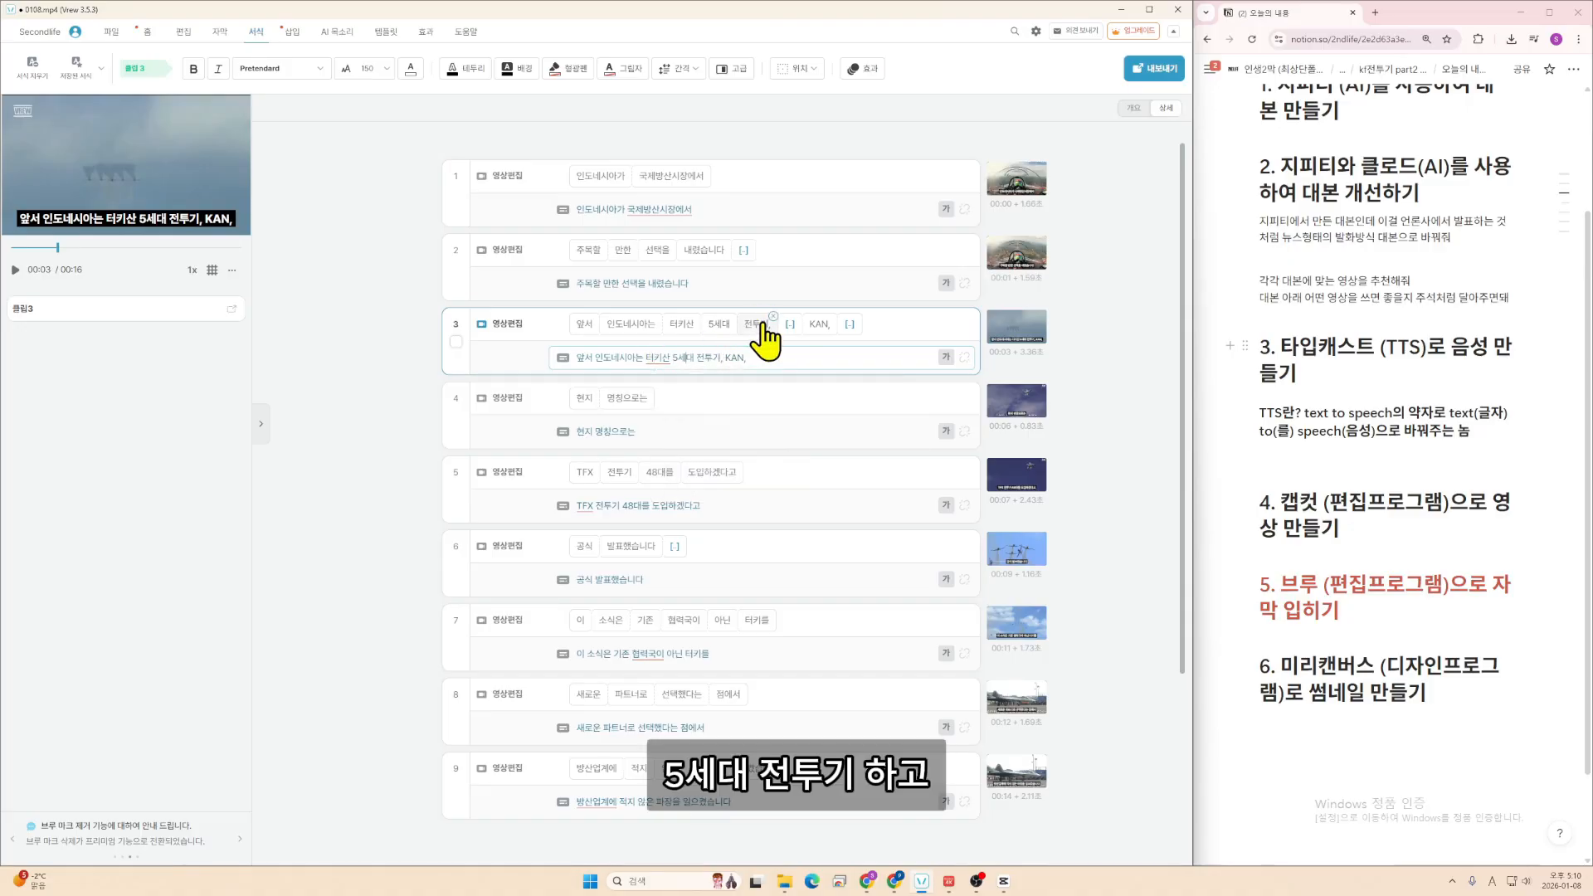
mouse_move(762, 321)
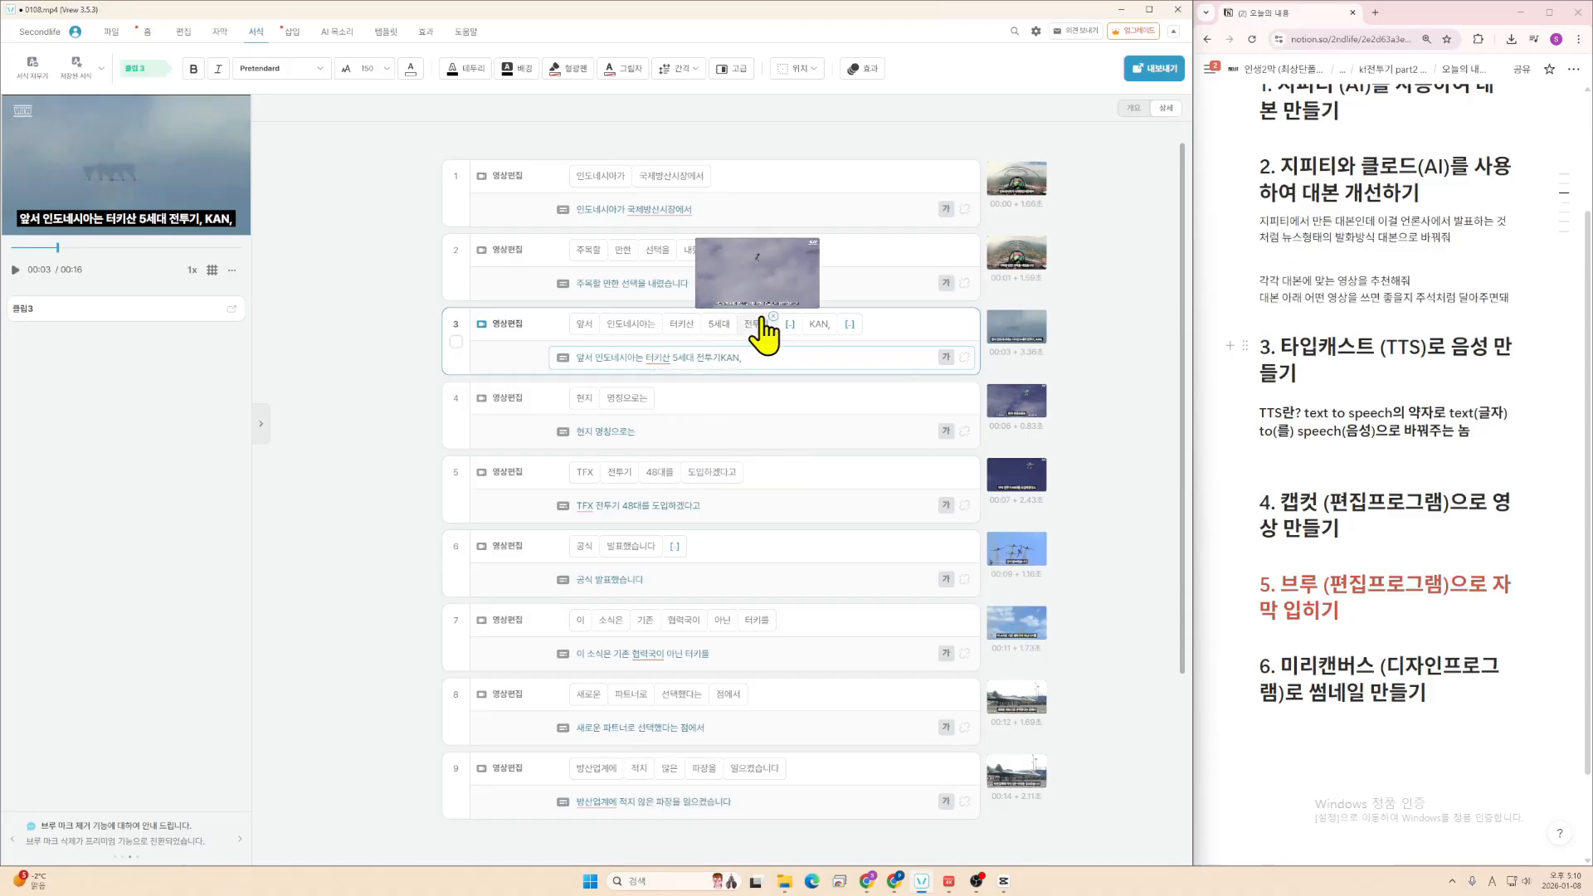
key("shift+Return")
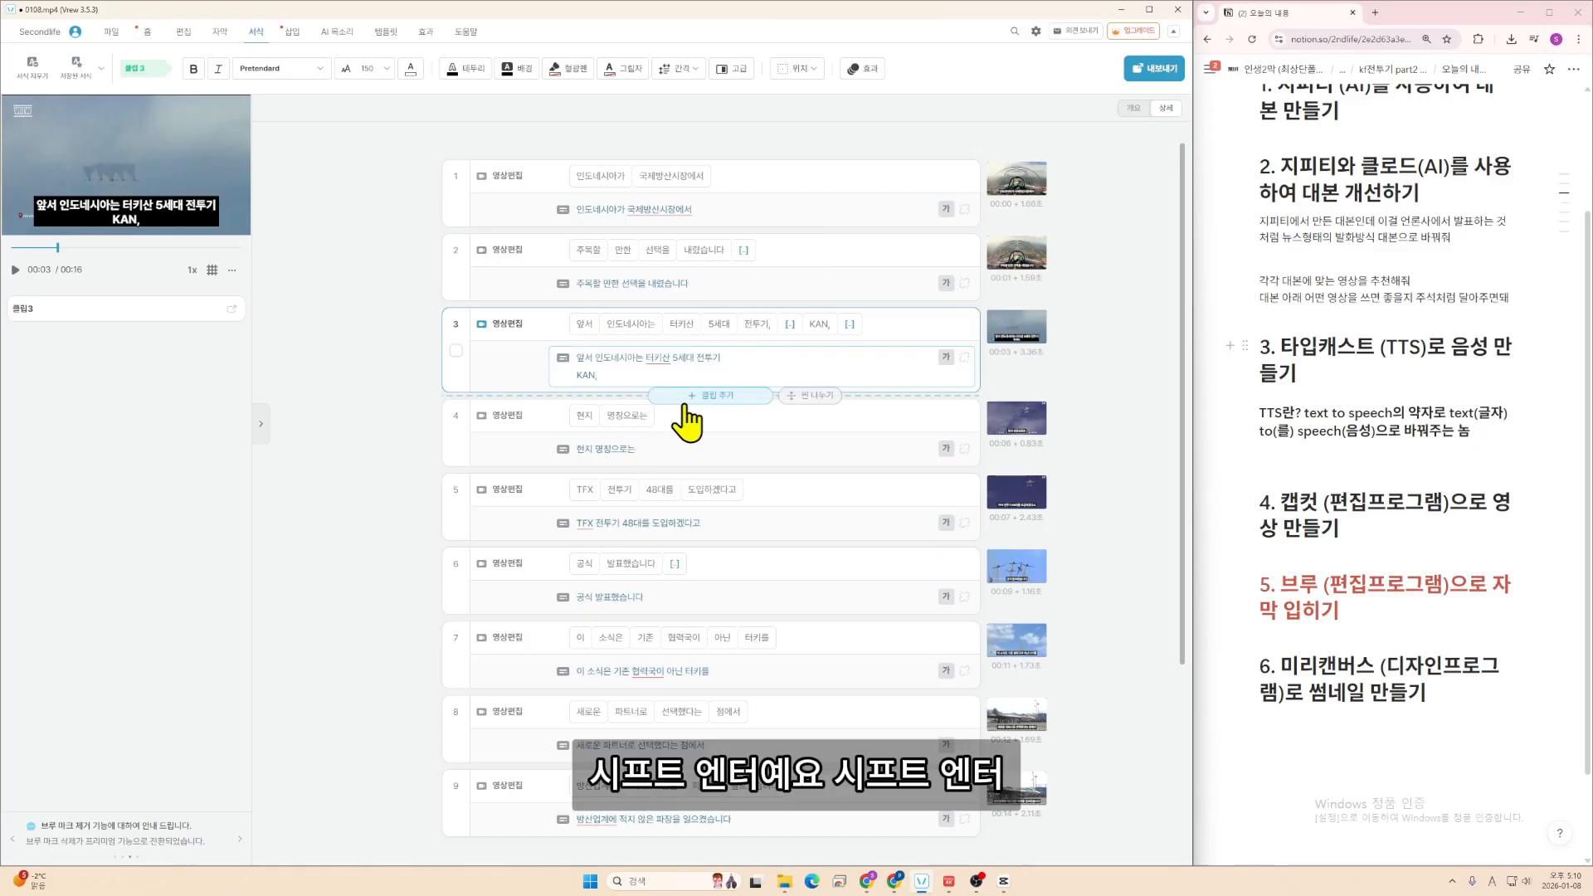
key("shift+Return")
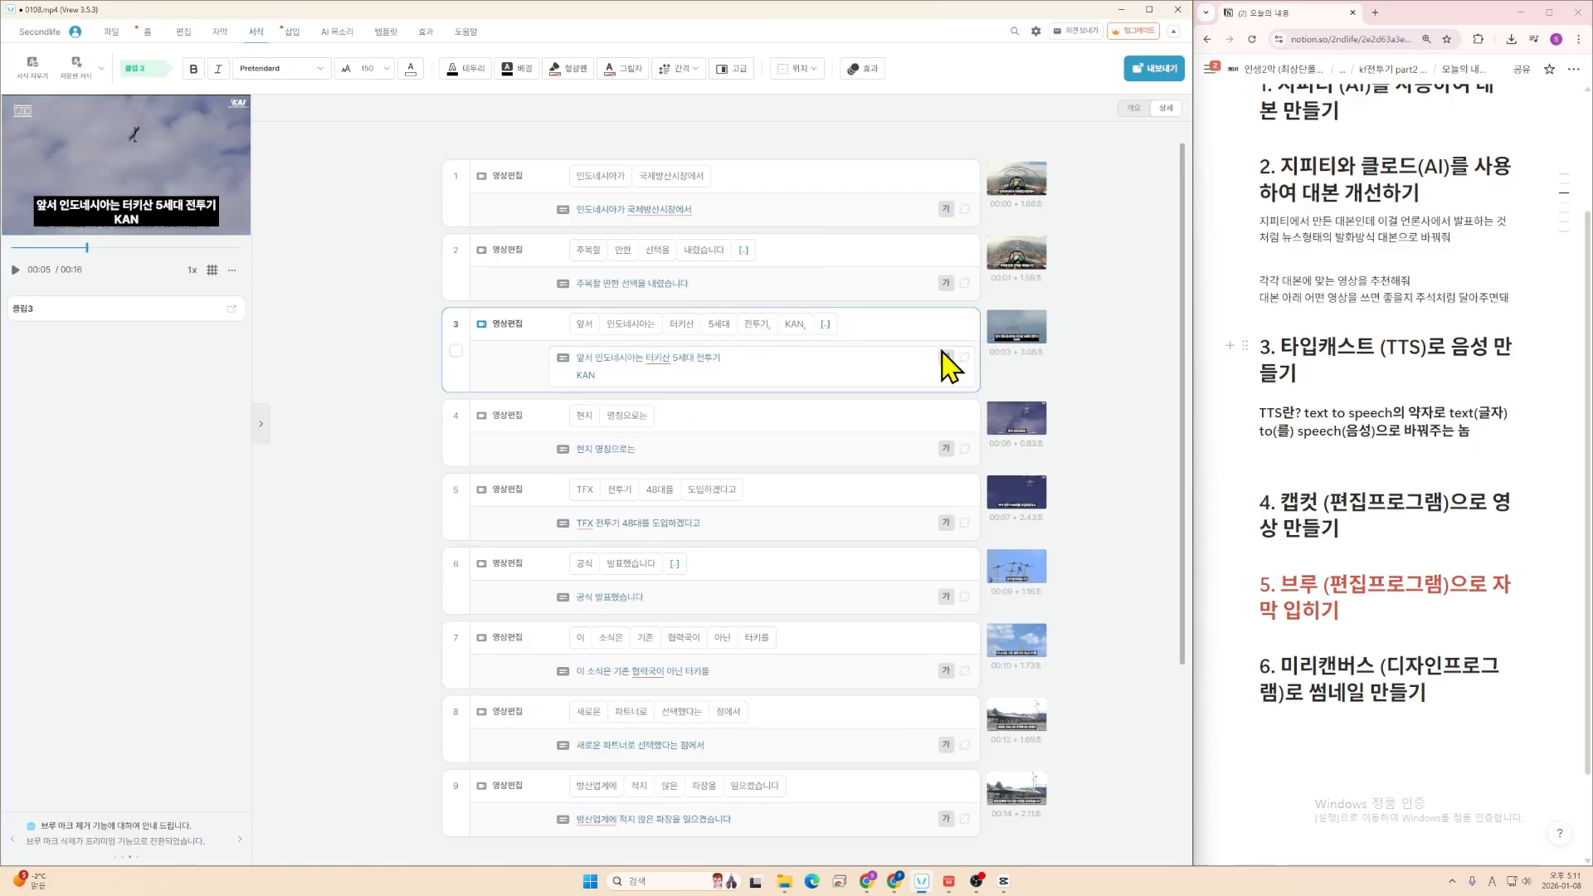
key("Return")
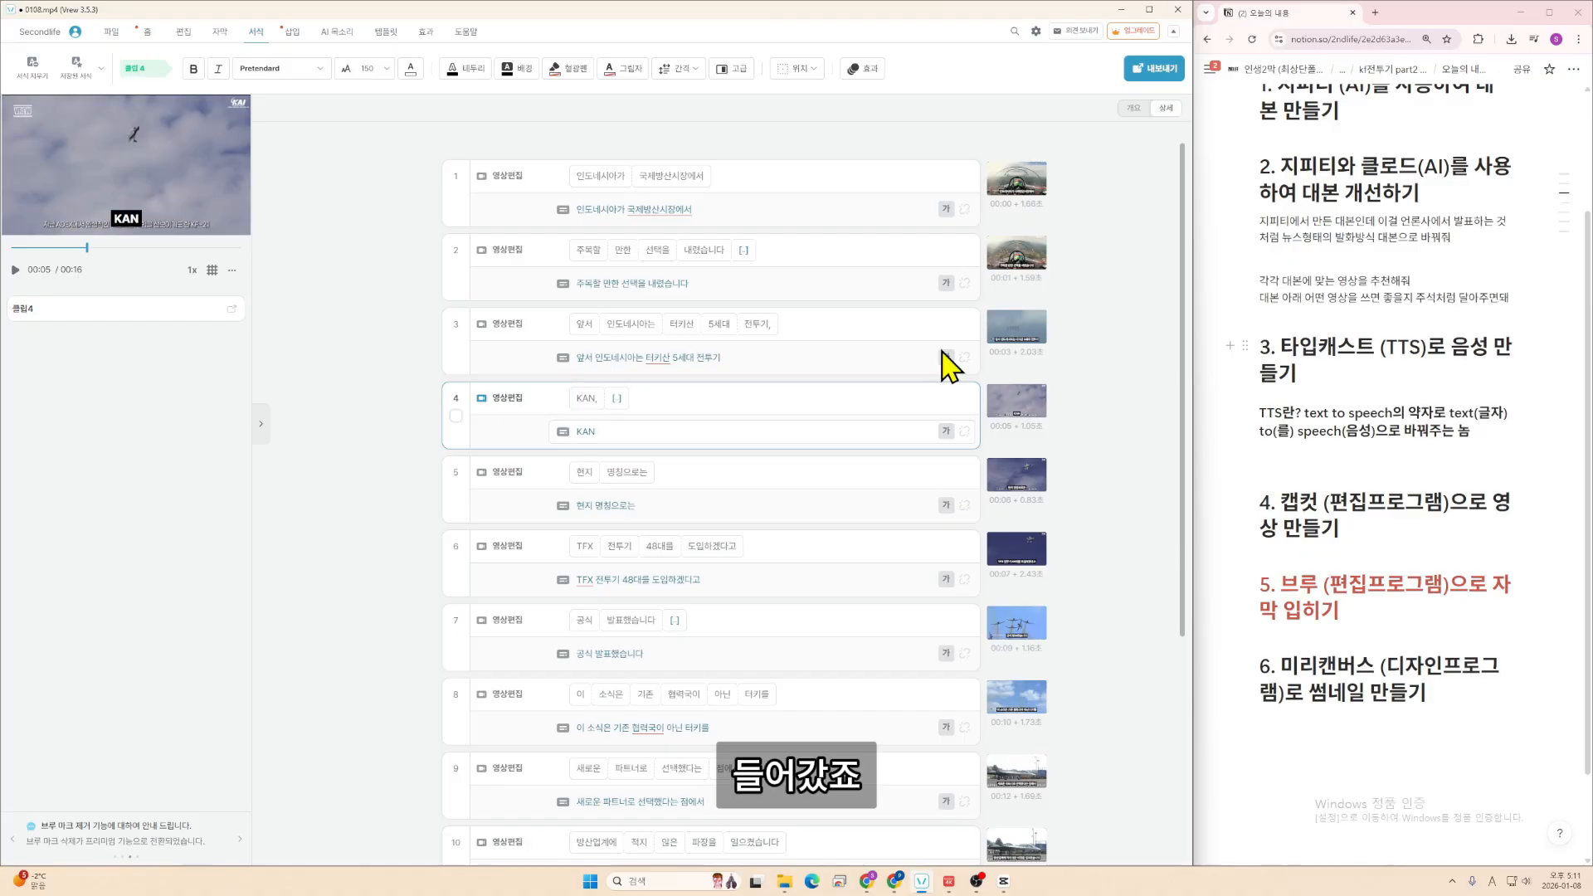
- Merge the "현지 명칭으로는" clip into the preceding "KAN" clip and correct the caption to "KAAN 현지 명칭으로는"
left_click(585, 507)
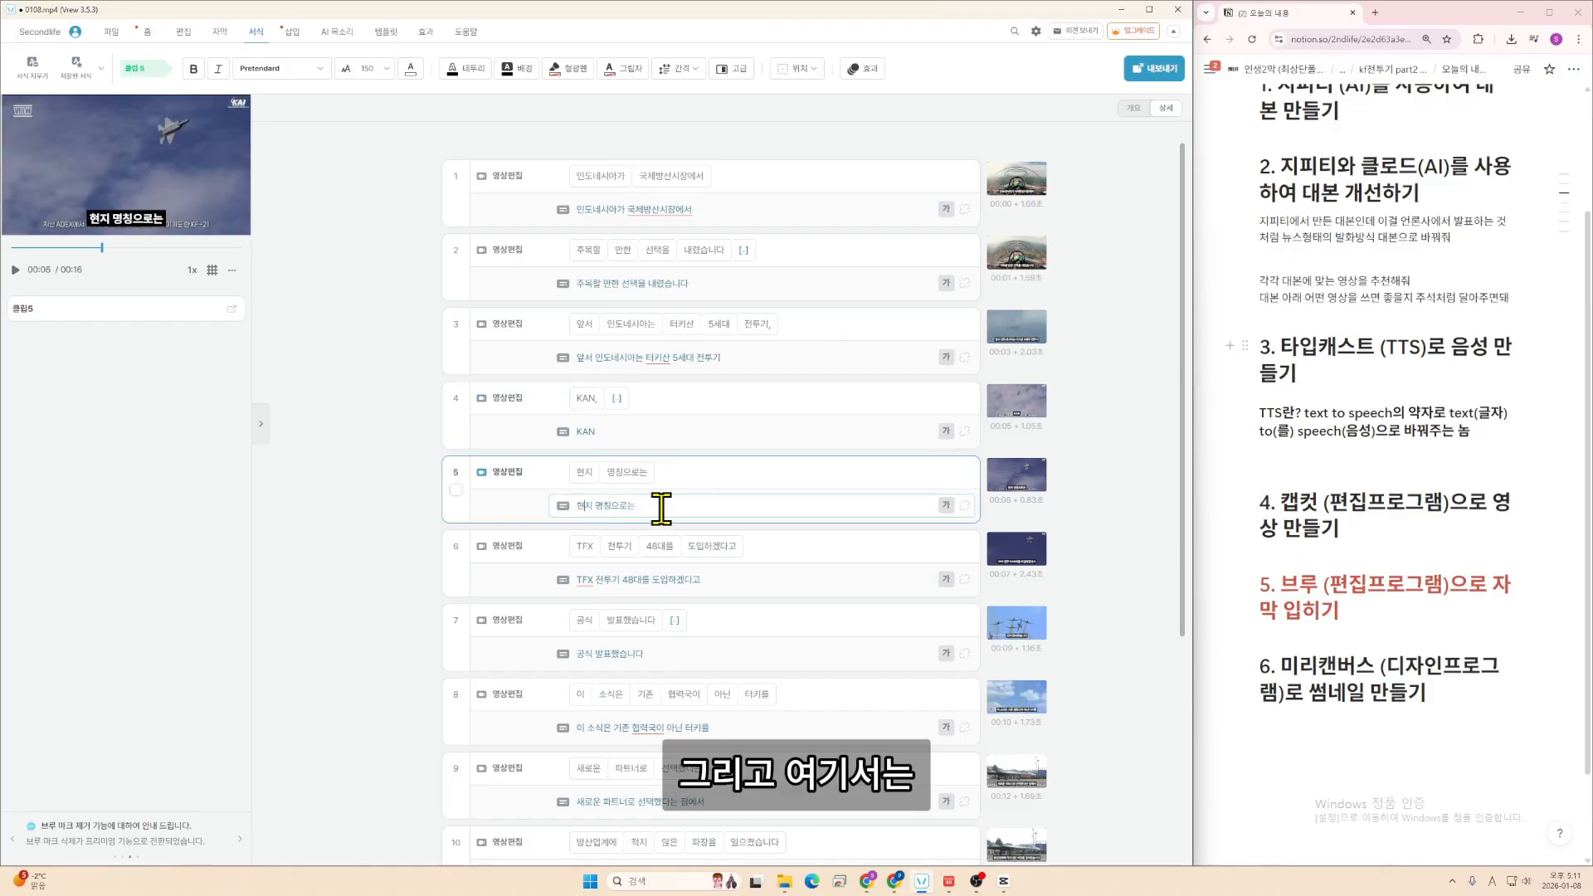
key("BackSpace")
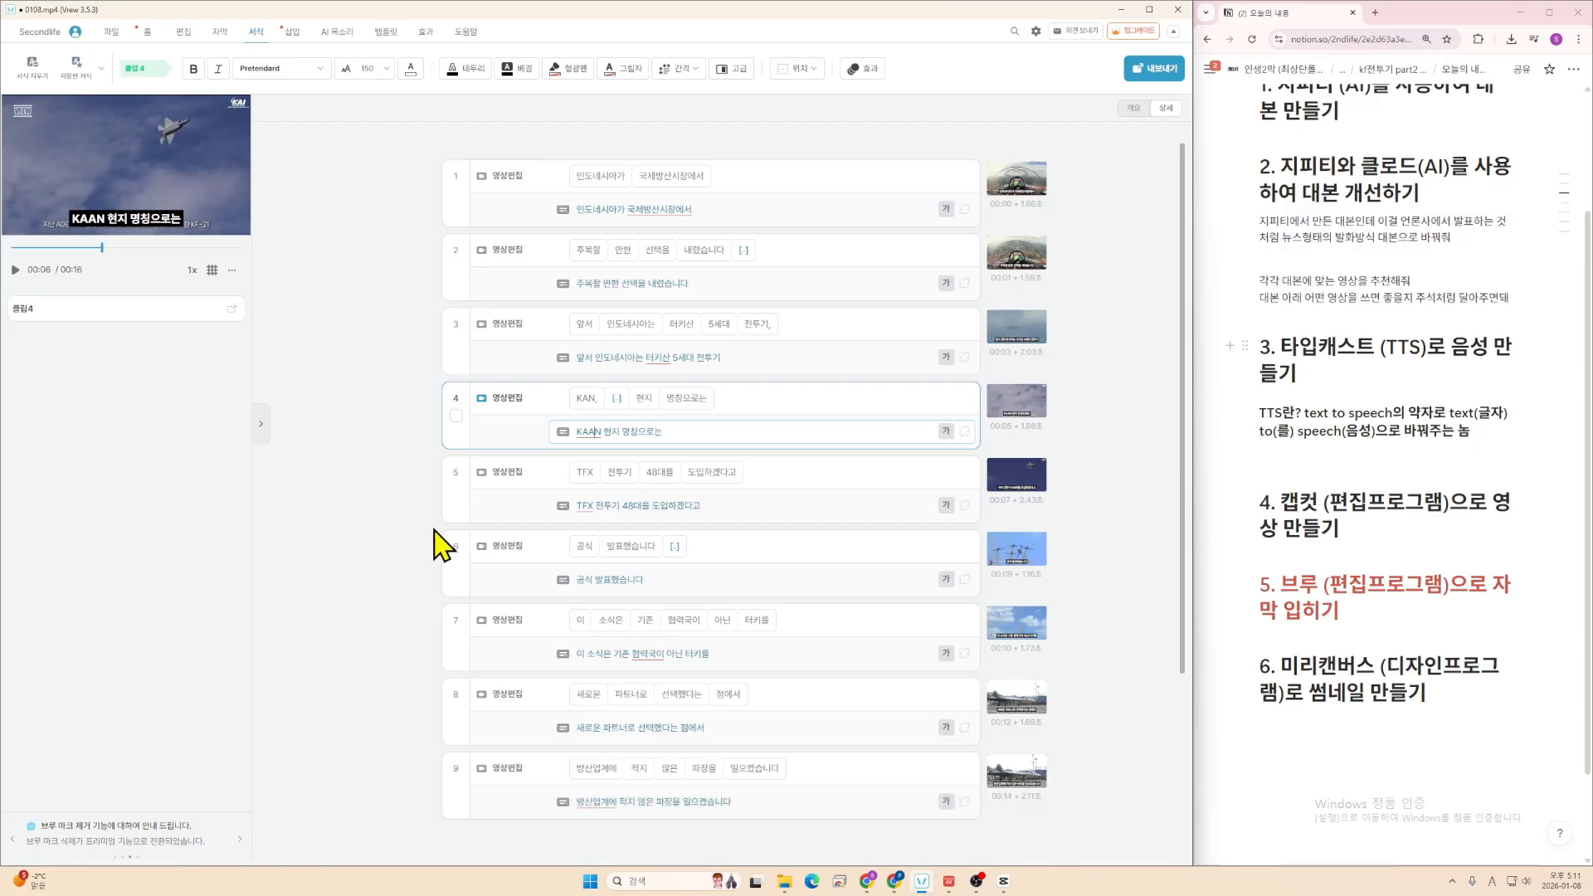
- Review the caption wording and flagged spellings of clips 5 through 9
left_click(618, 507)
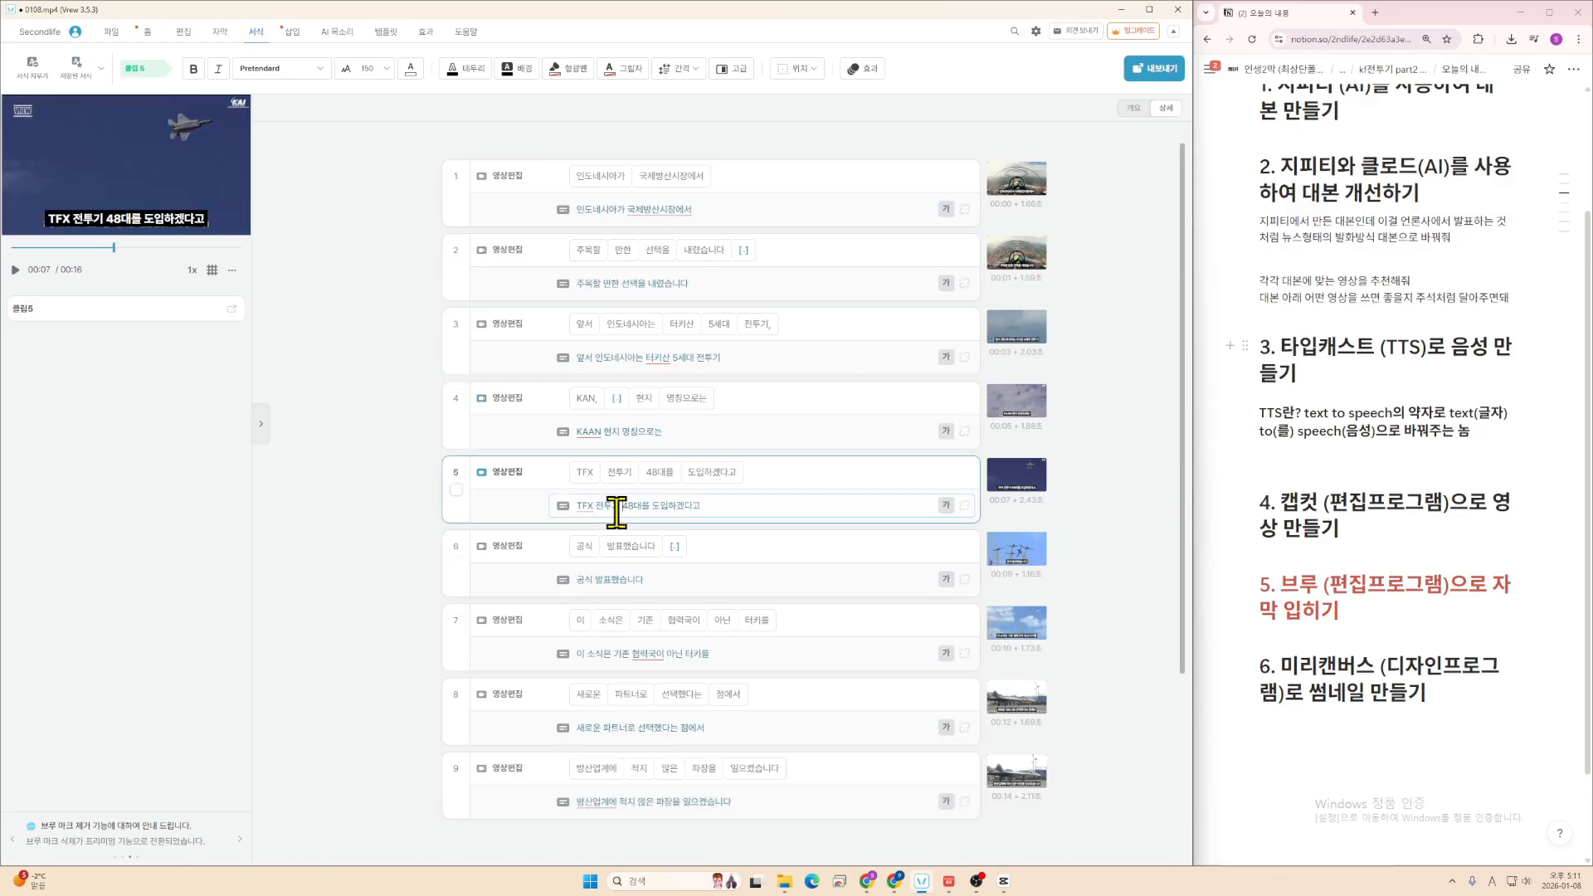
left_click(625, 580)
scroll(702, 604, "down", 1)
left_click(640, 590)
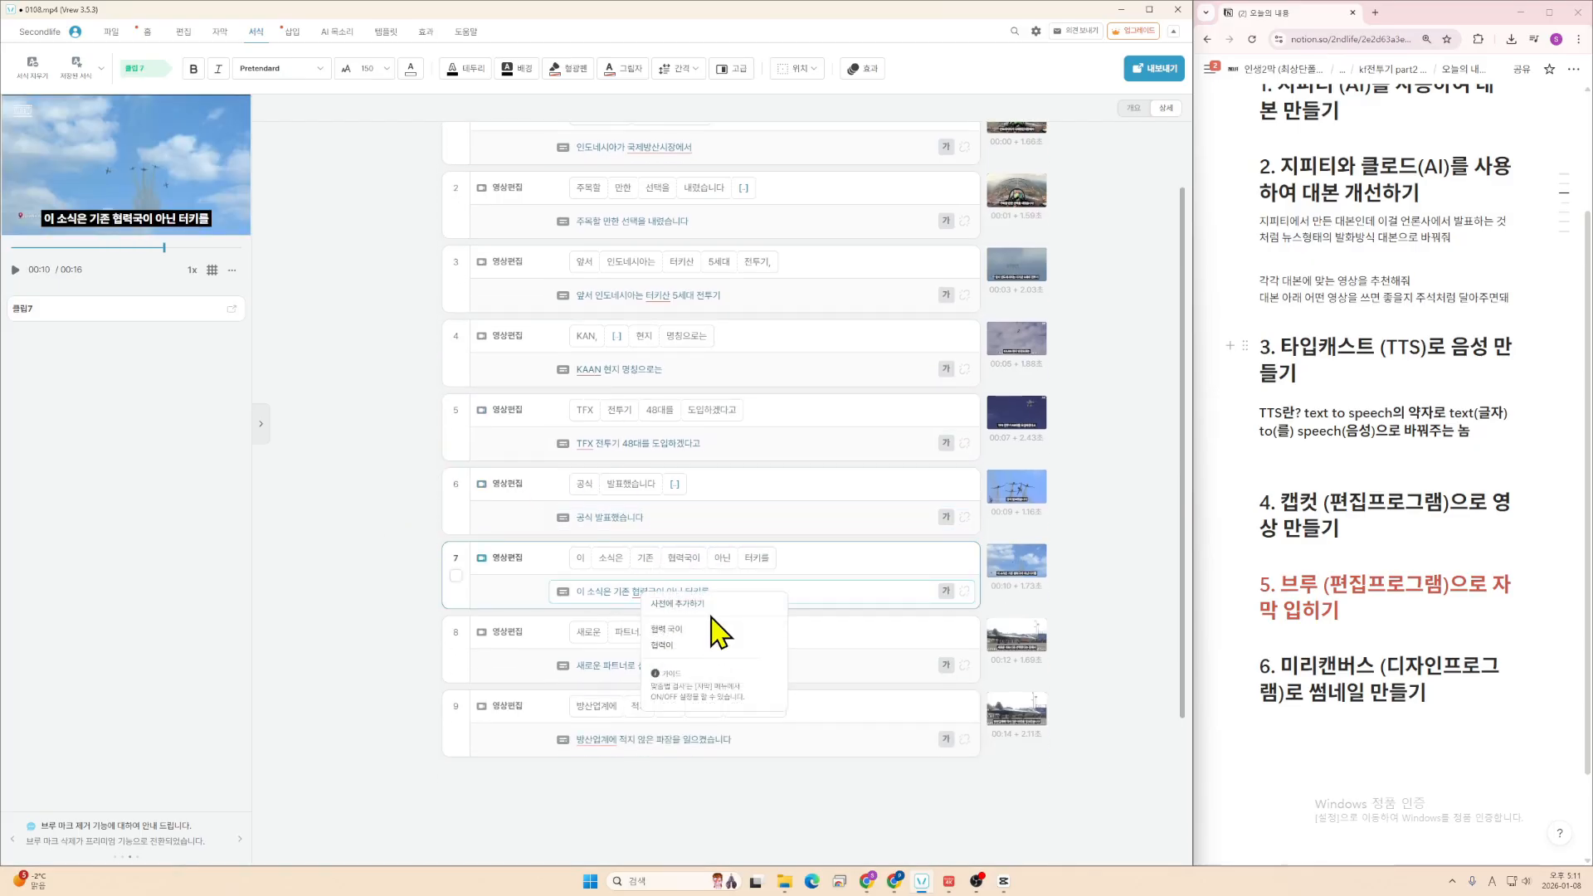
left_click(585, 664)
left_click(607, 740)
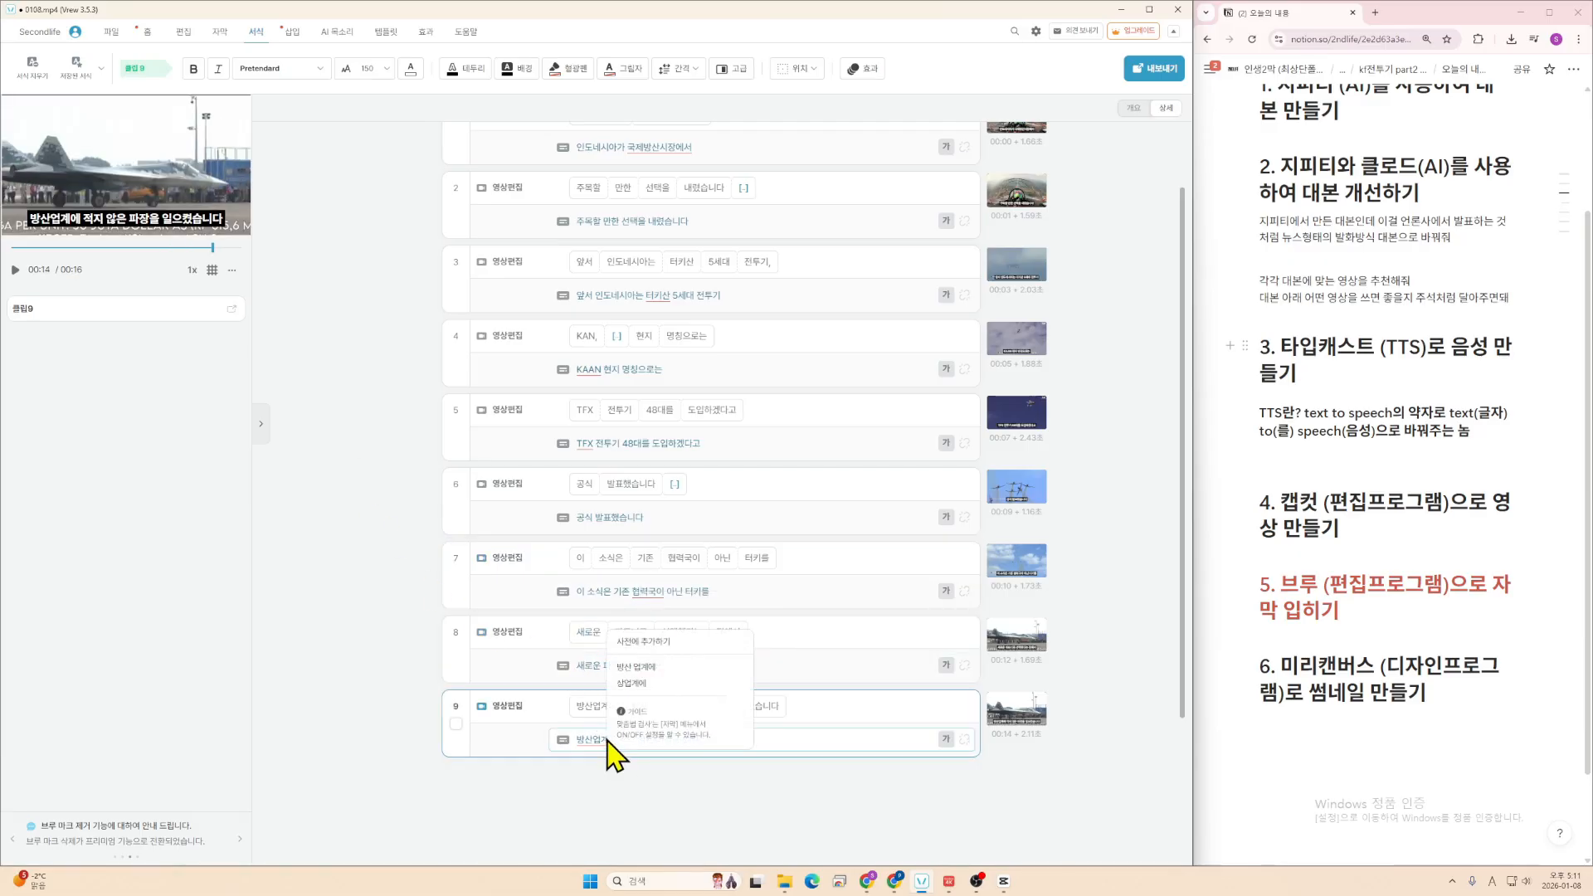
scroll(626, 462, "up", 1)
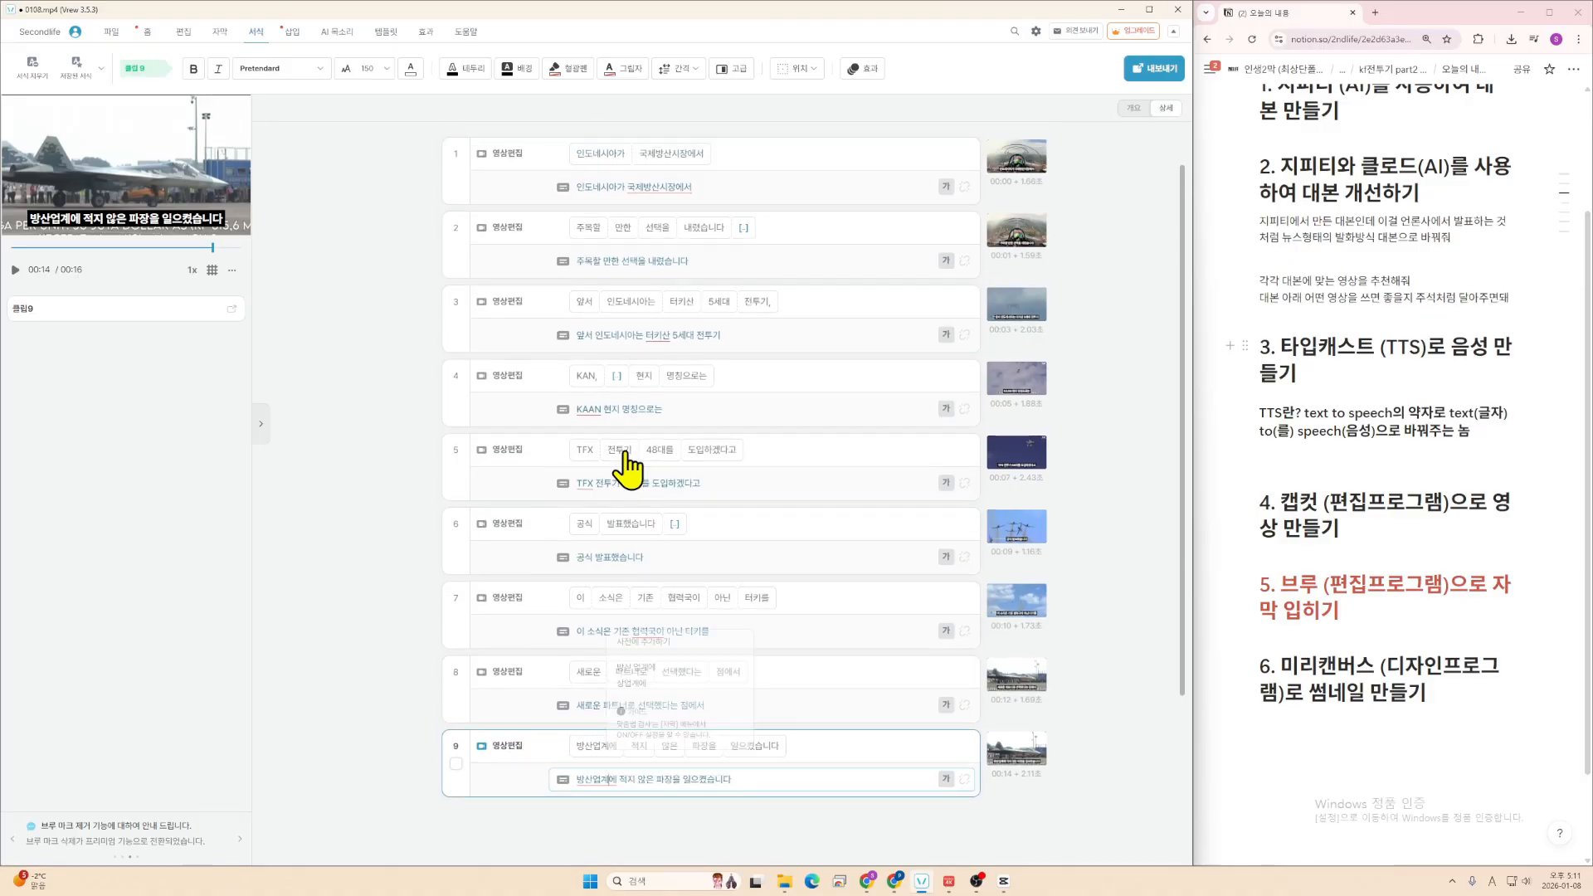
left_click(528, 73)
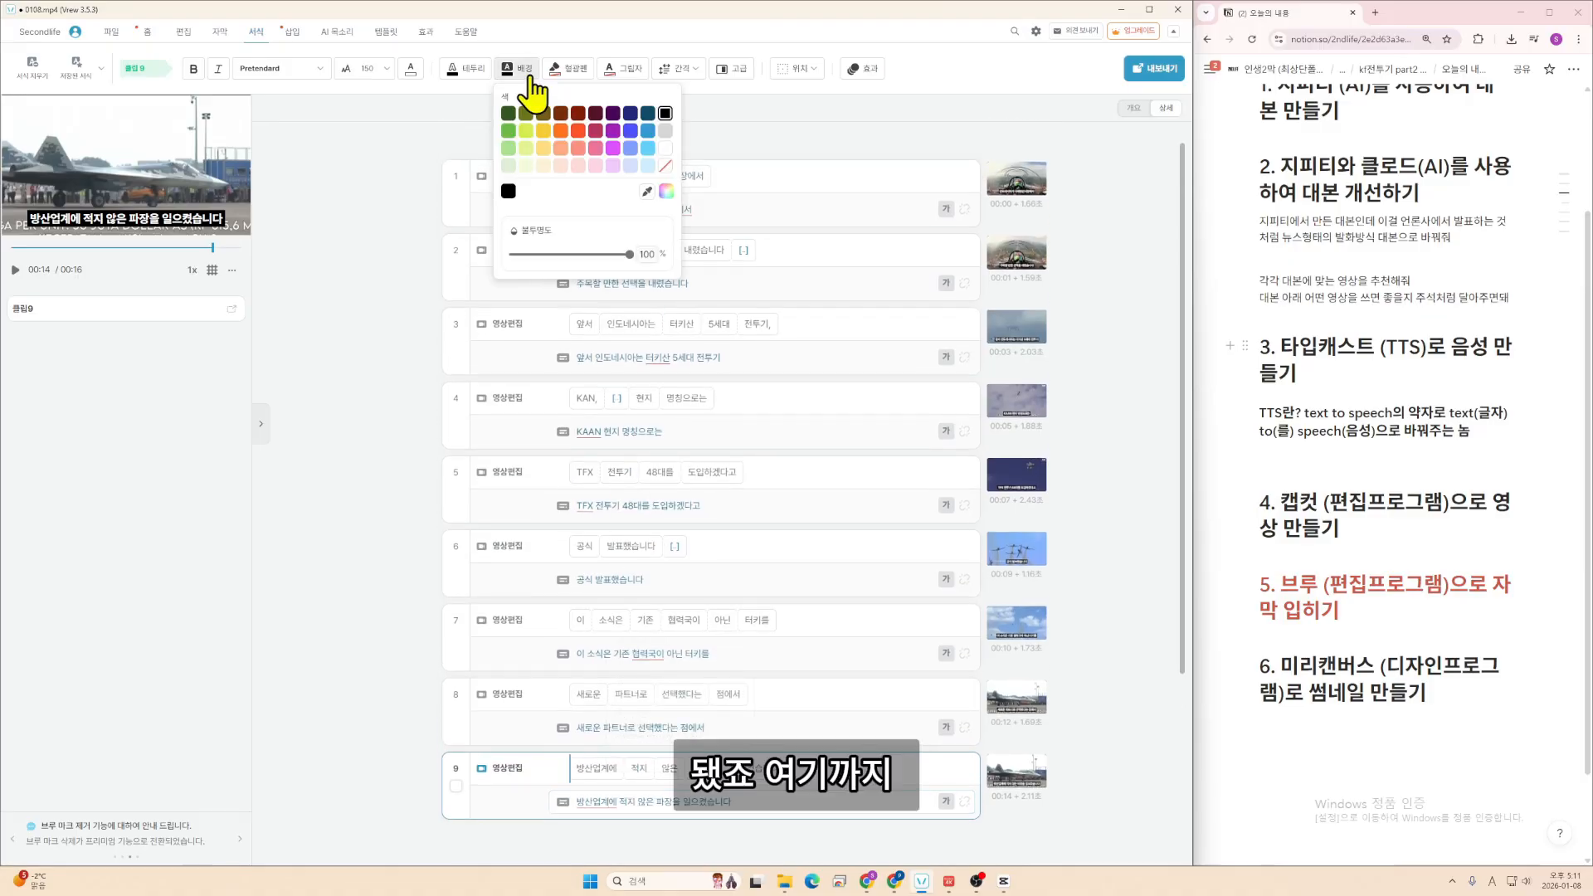
left_click(396, 213)
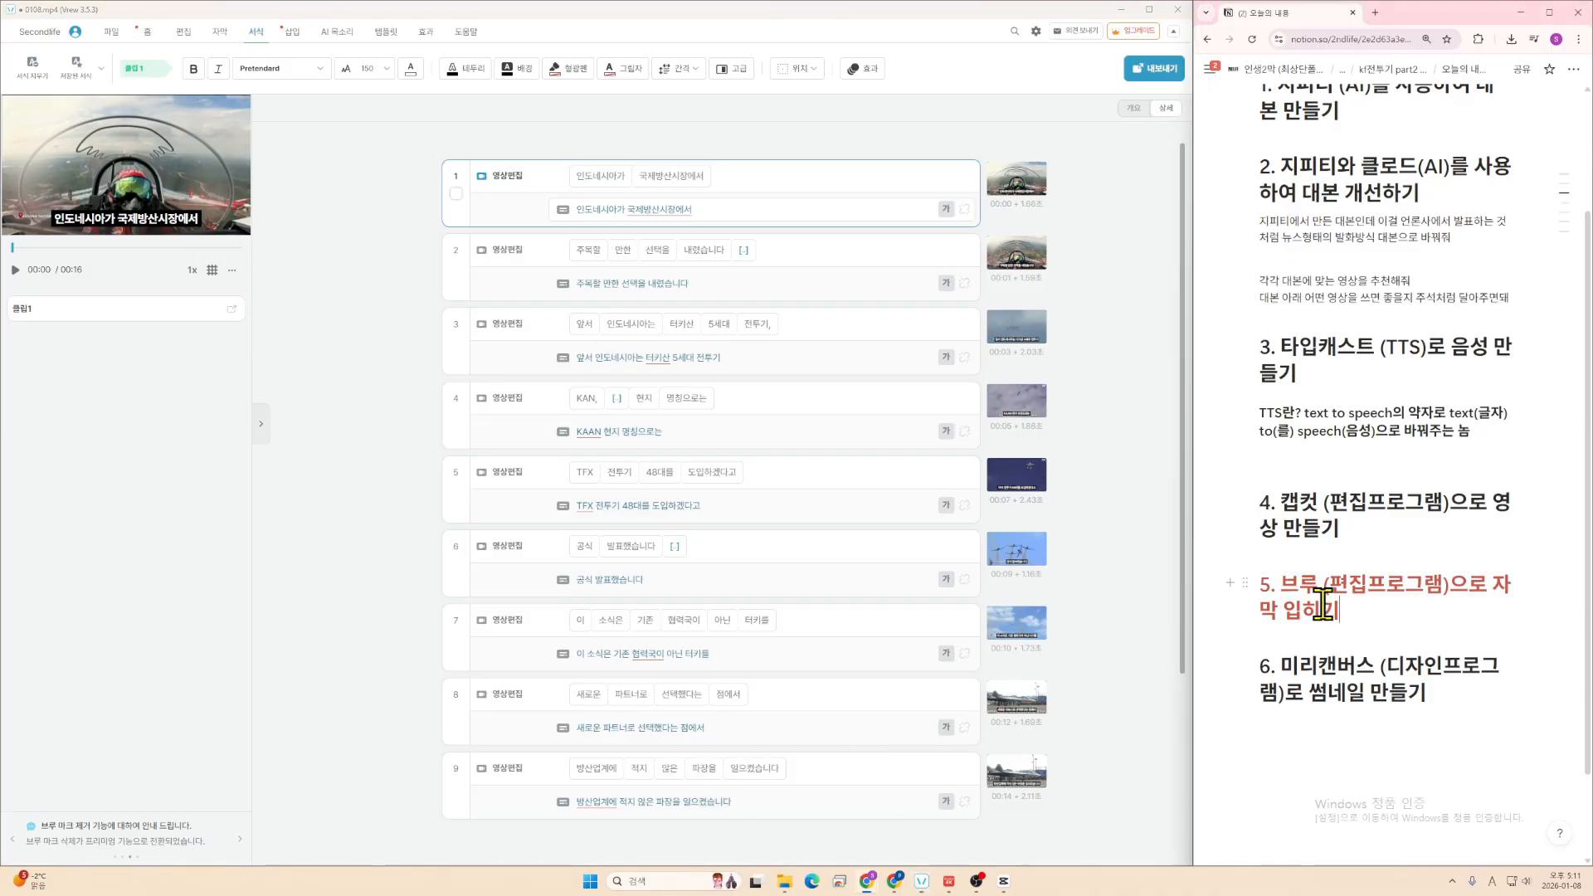
left_click_drag(1344, 611, 1248, 589)
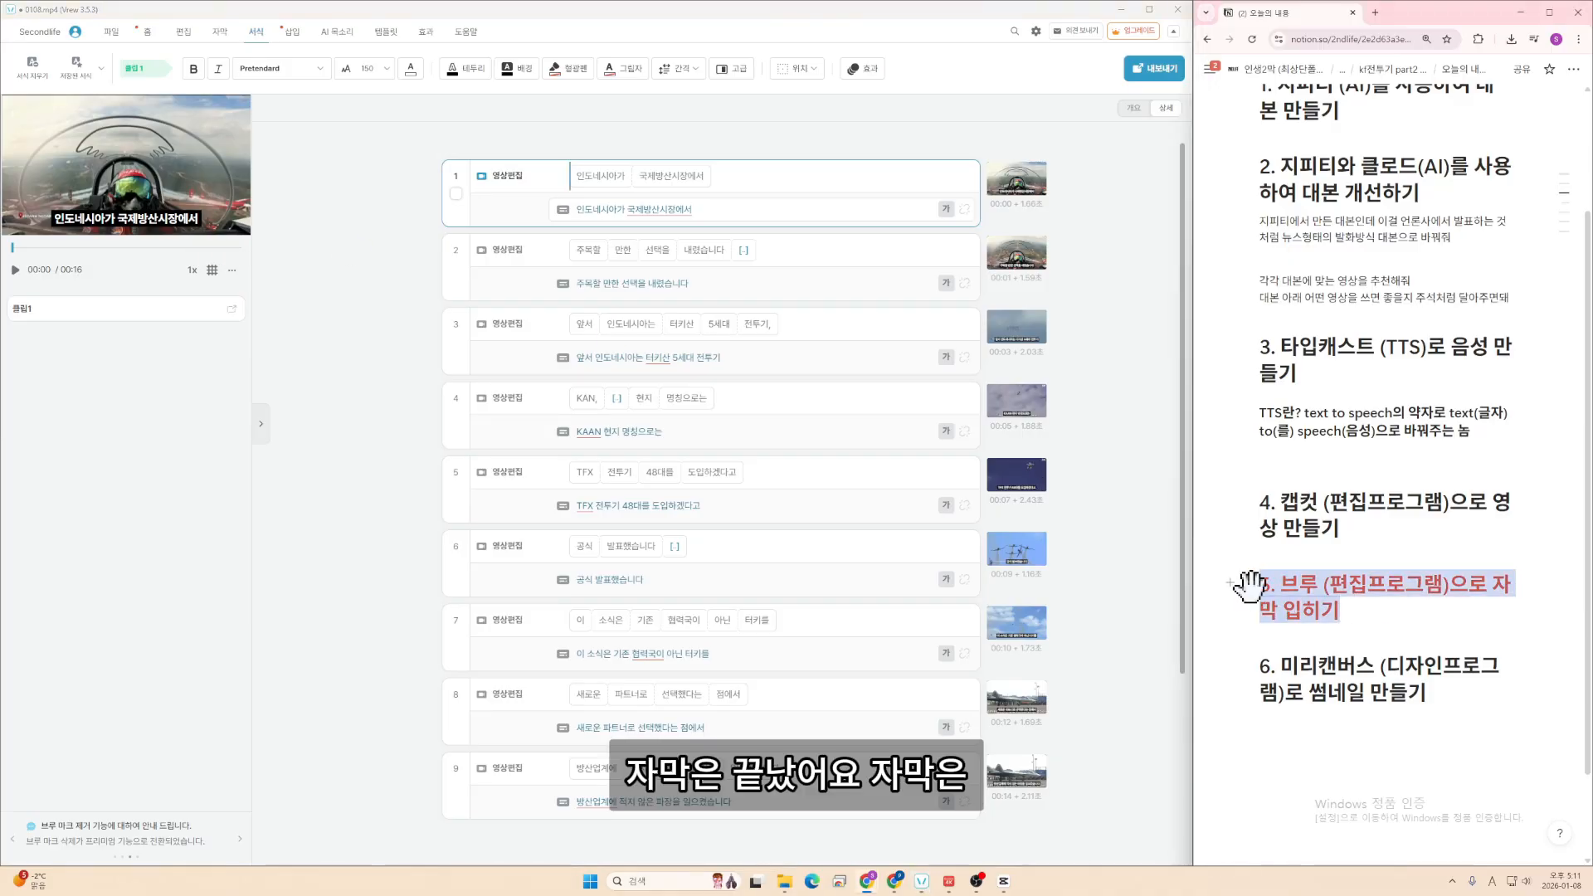
- Preview the clips from clip 2 to the last one, and recheck the first two, to examine the finished captions
left_click(646, 283)
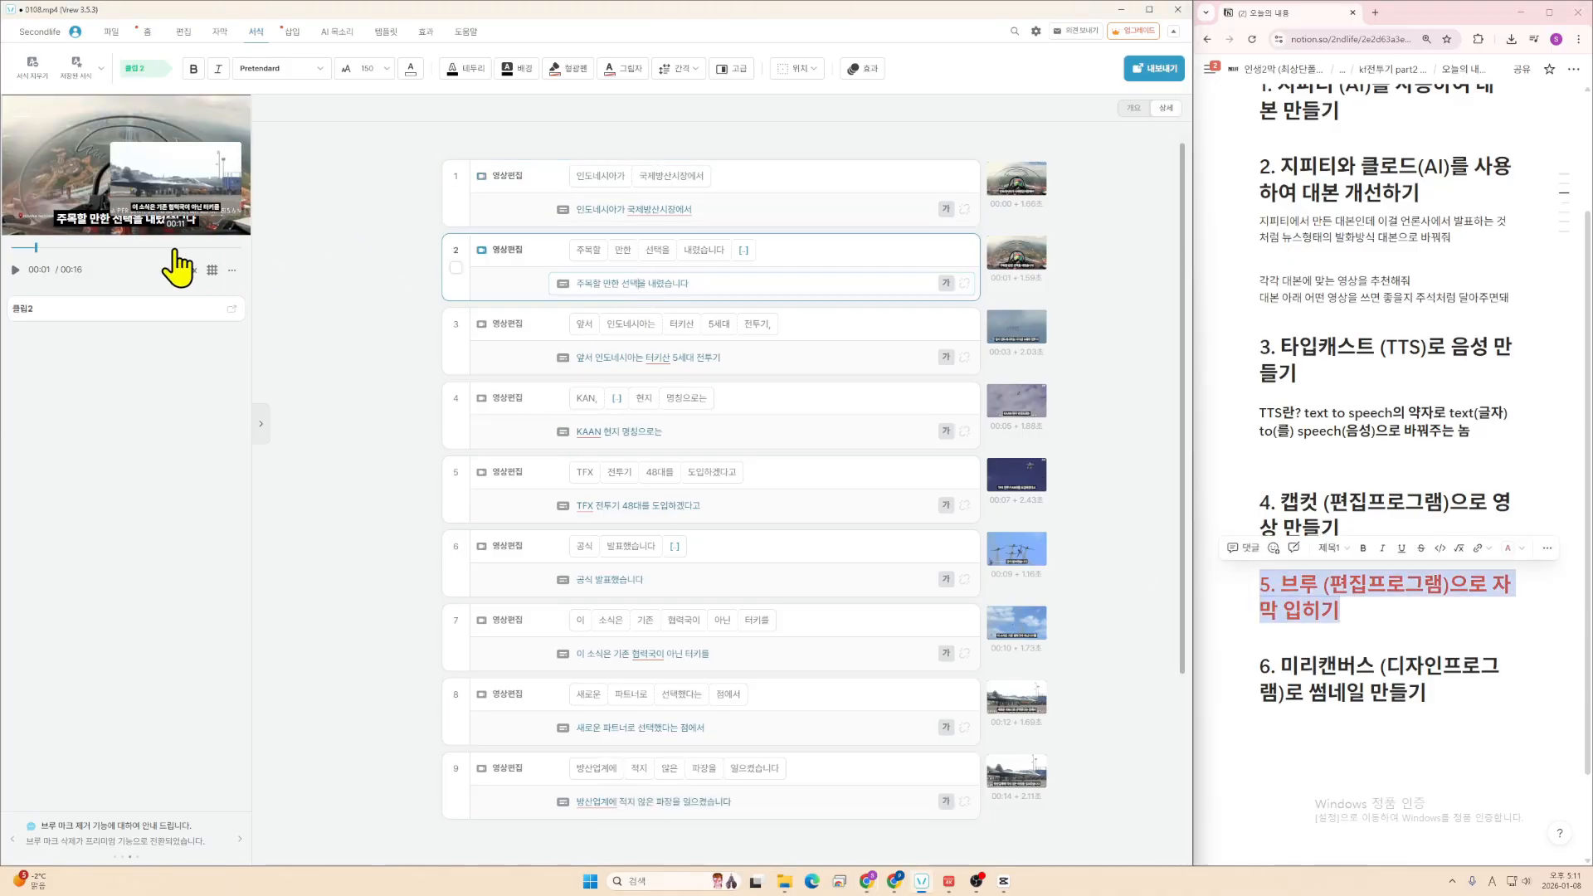
left_click(637, 358)
left_click(621, 442)
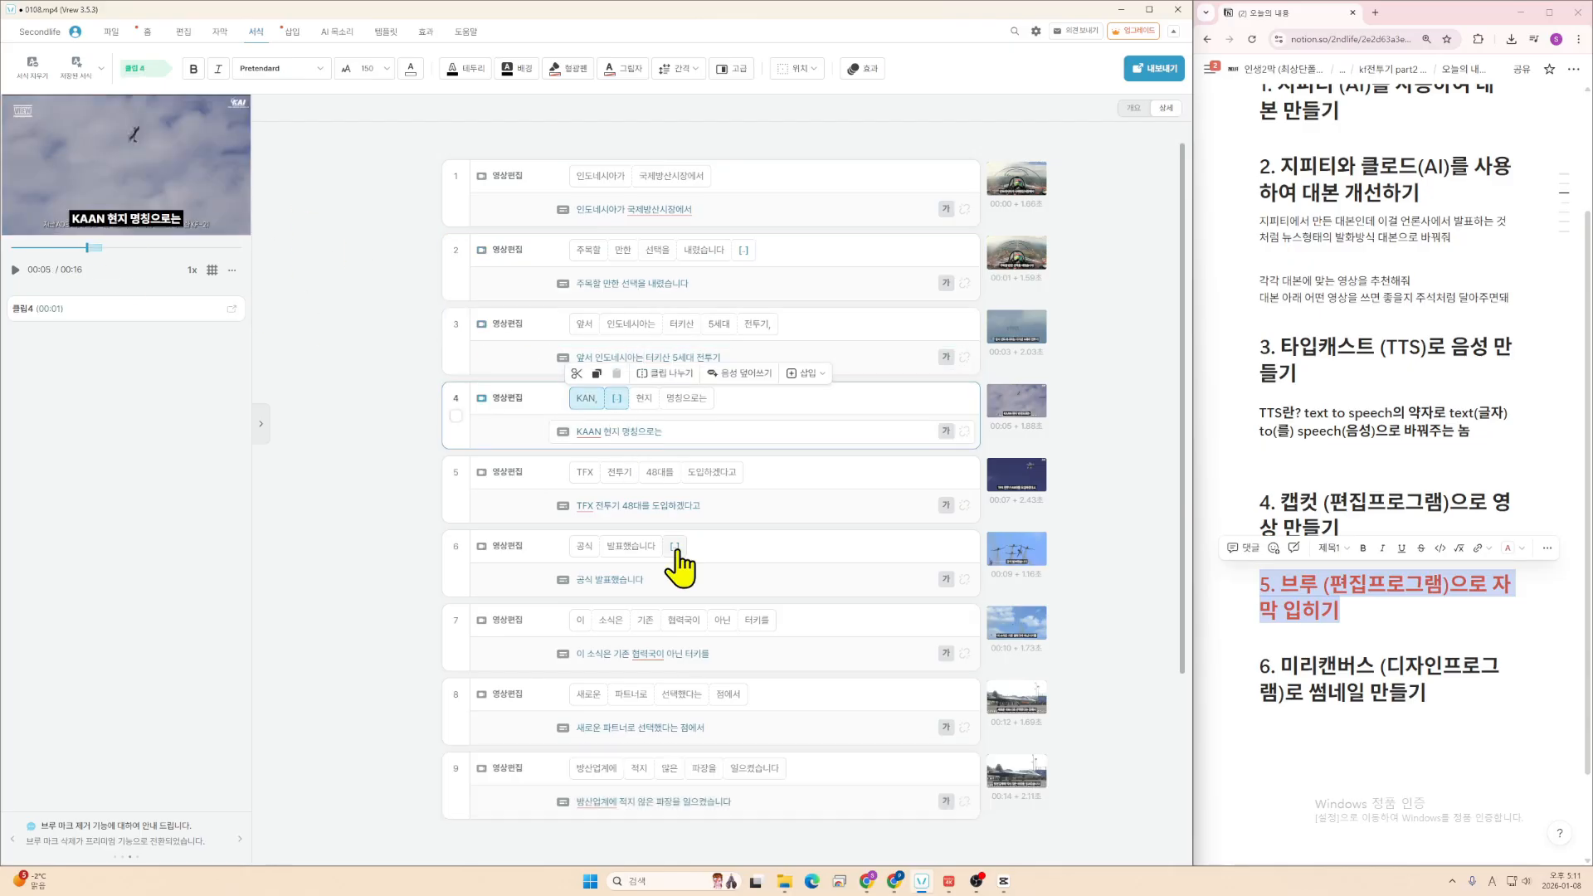
left_click(687, 505)
left_click(699, 578)
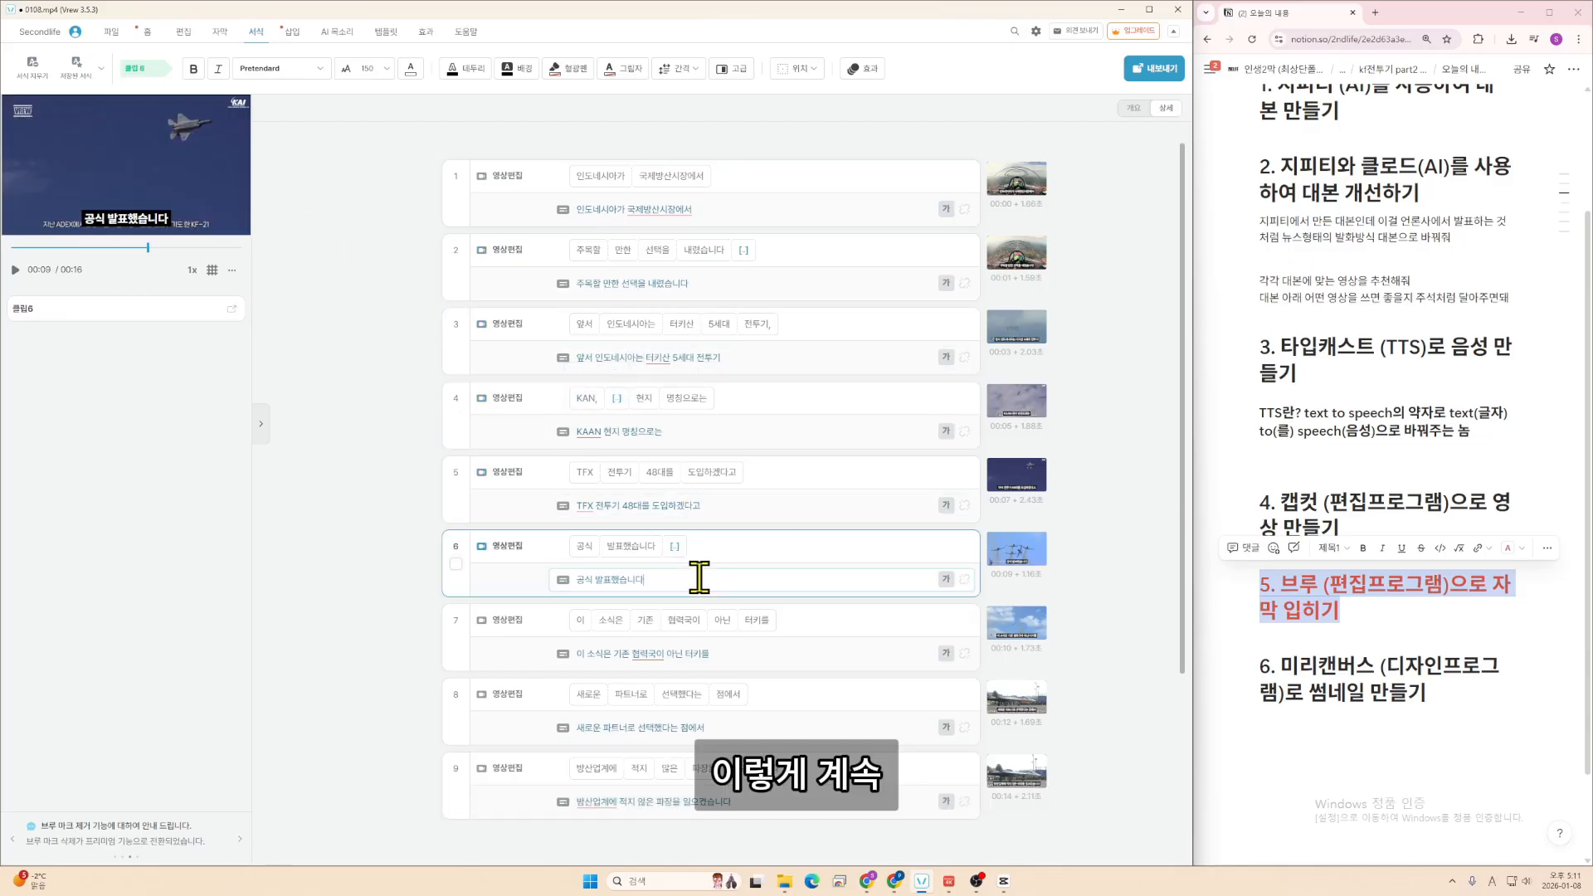
left_click(705, 653)
left_click(721, 727)
left_click(738, 799)
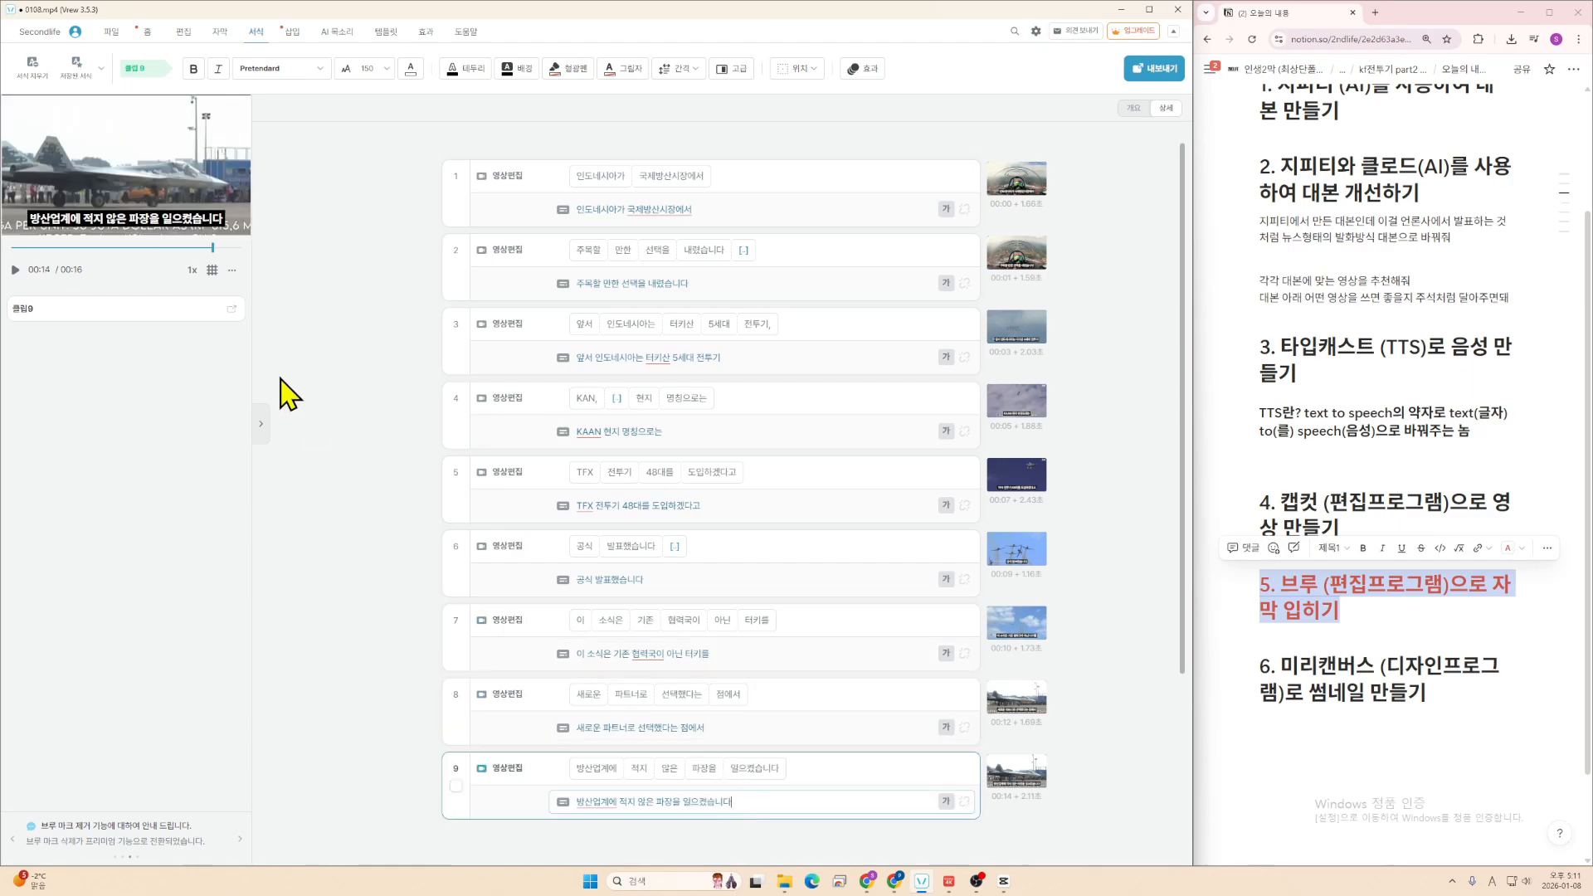
left_click(610, 286)
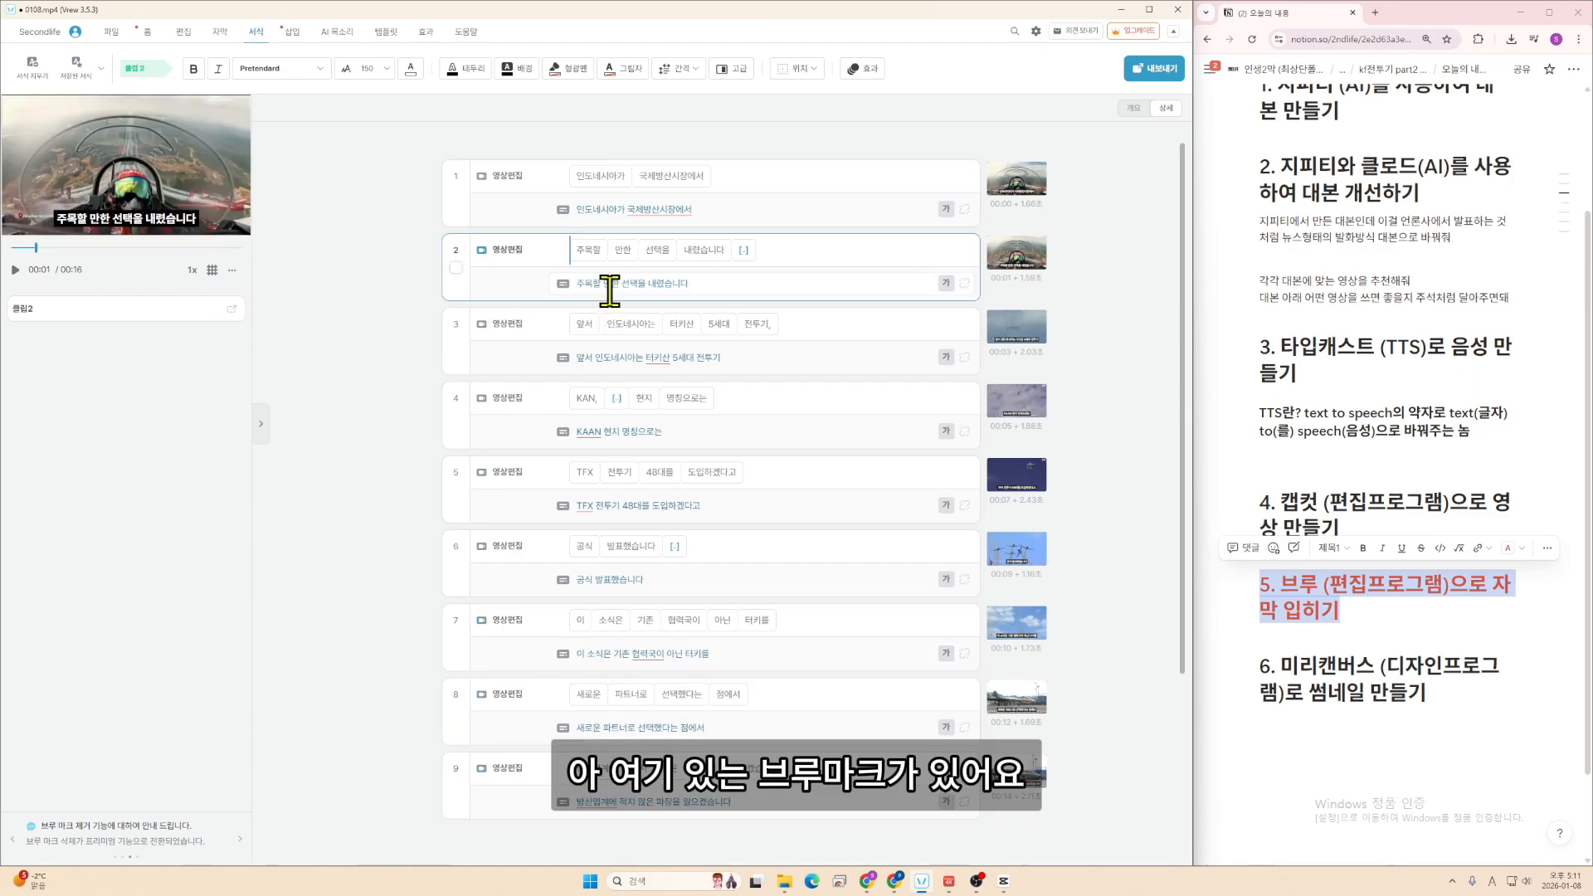
left_click(611, 212)
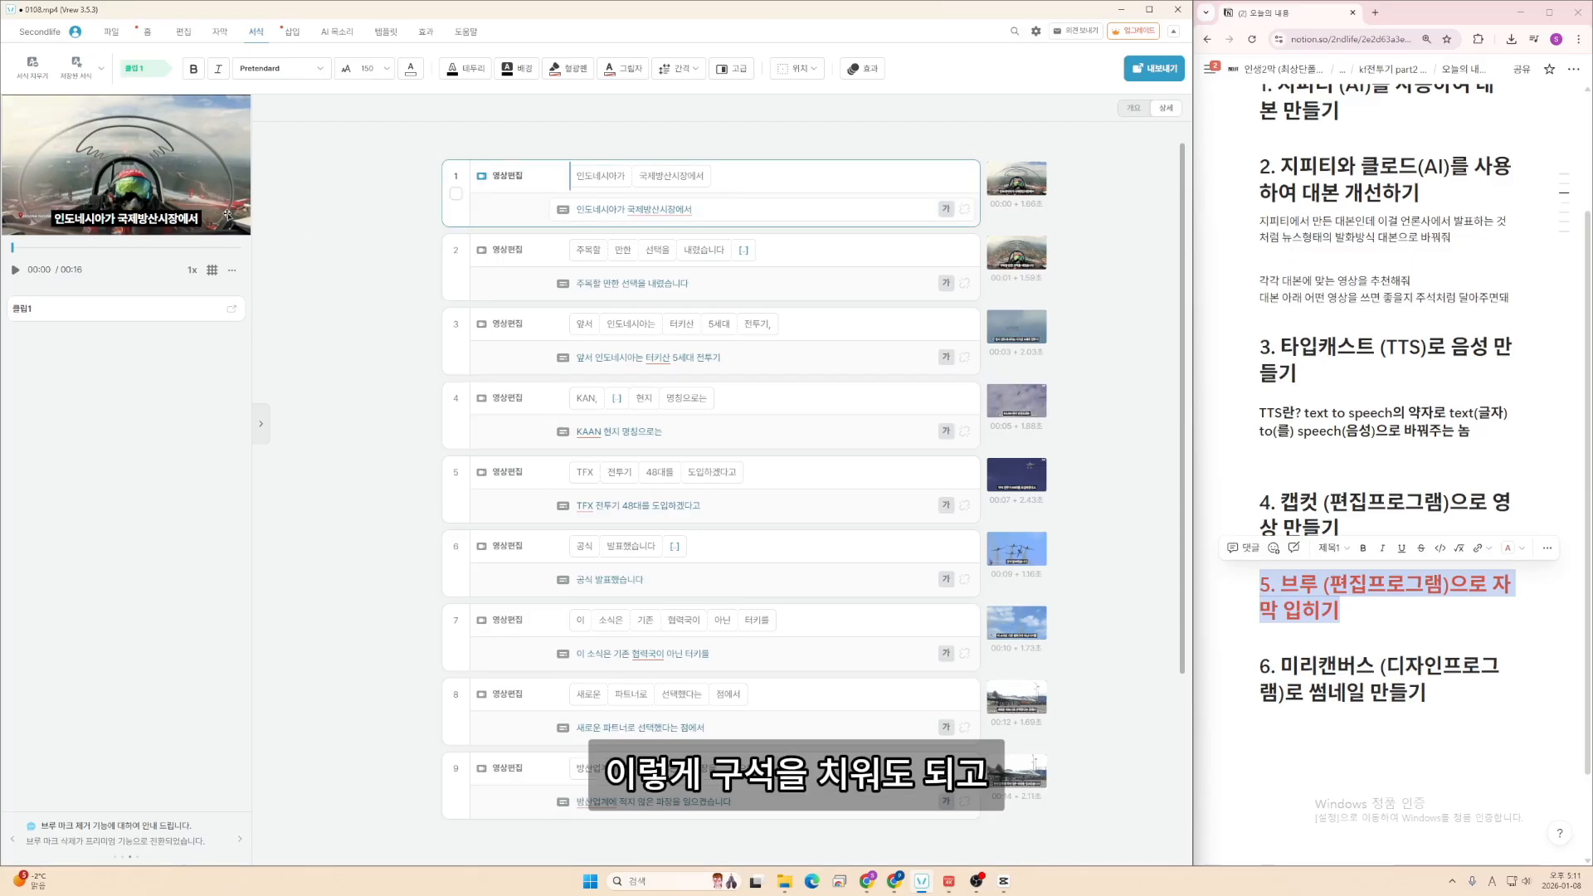
- Try to delete the Vrew watermark from the video and open the application form offered as an alternative to upgrading
left_click(23, 115)
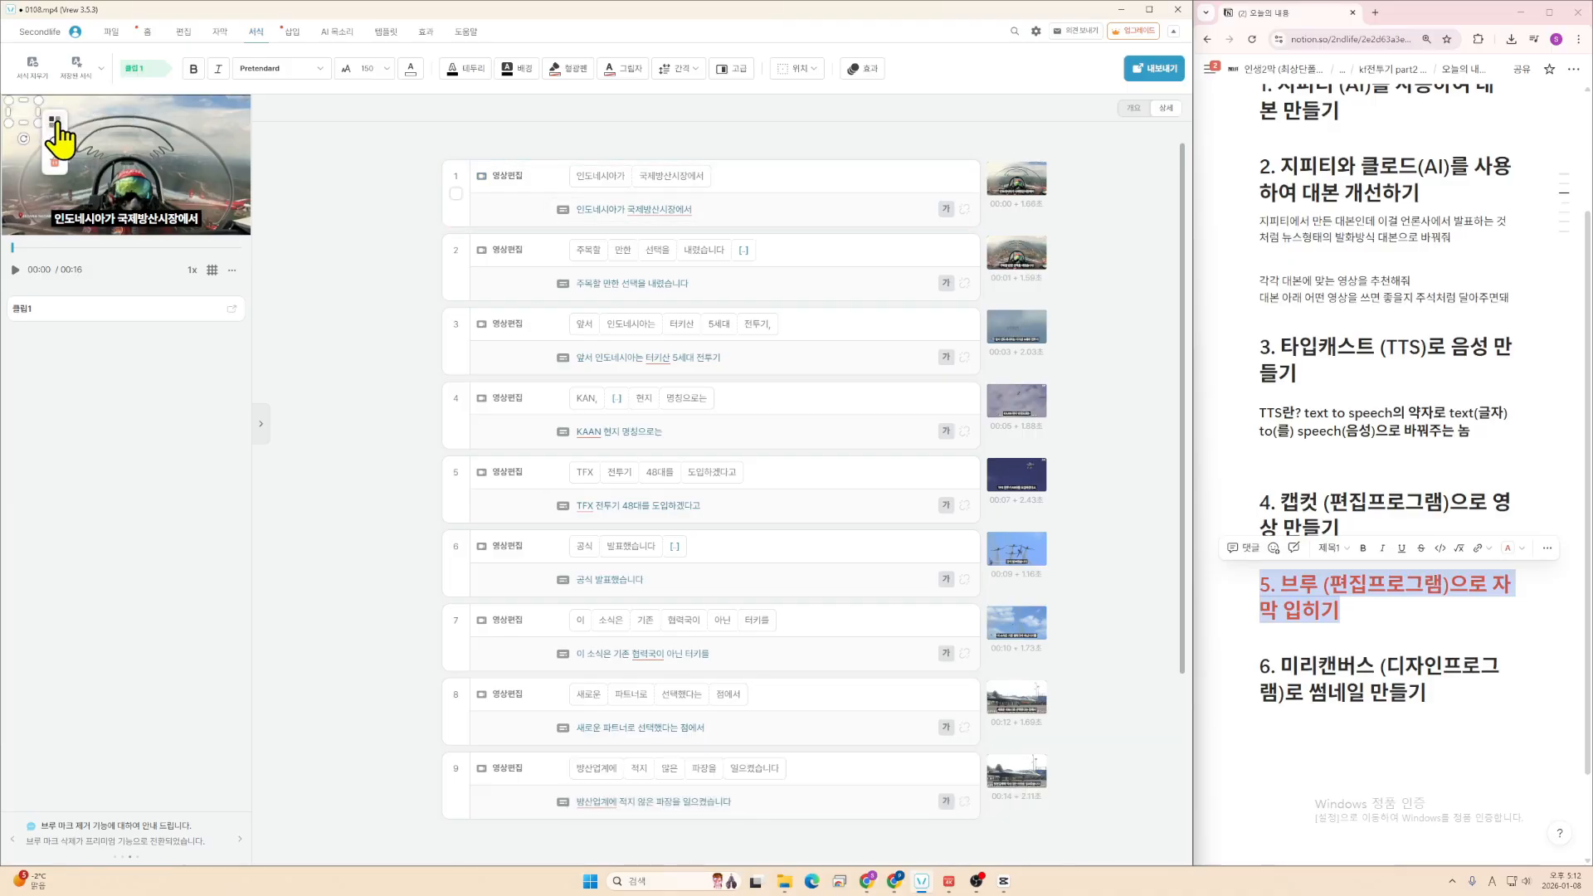
left_click(336, 142)
left_click(28, 114)
left_click(55, 166)
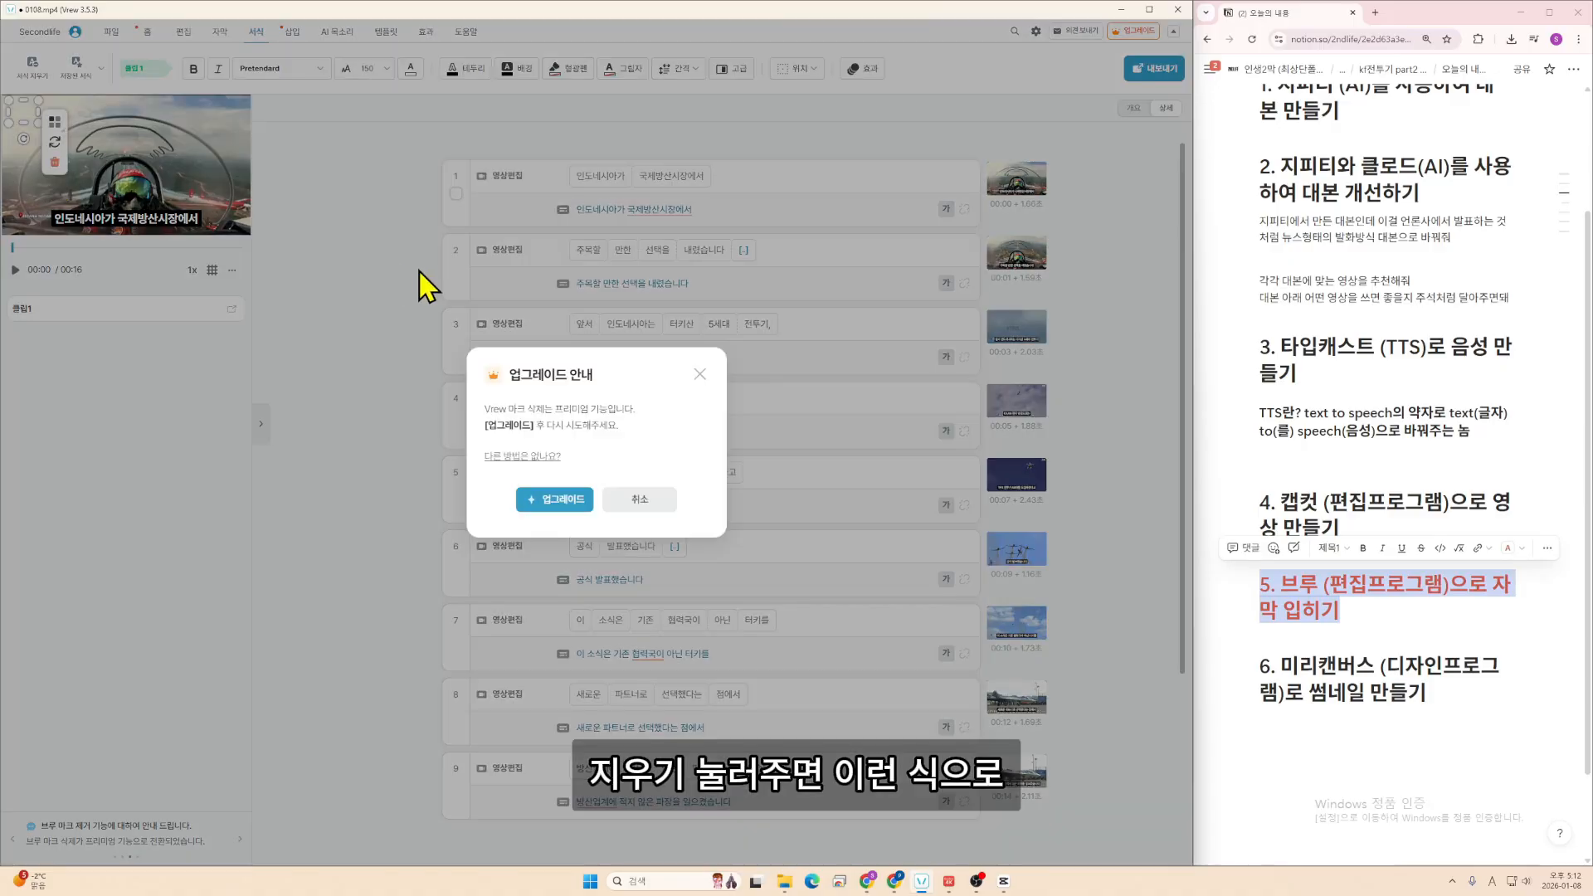
left_click(544, 458)
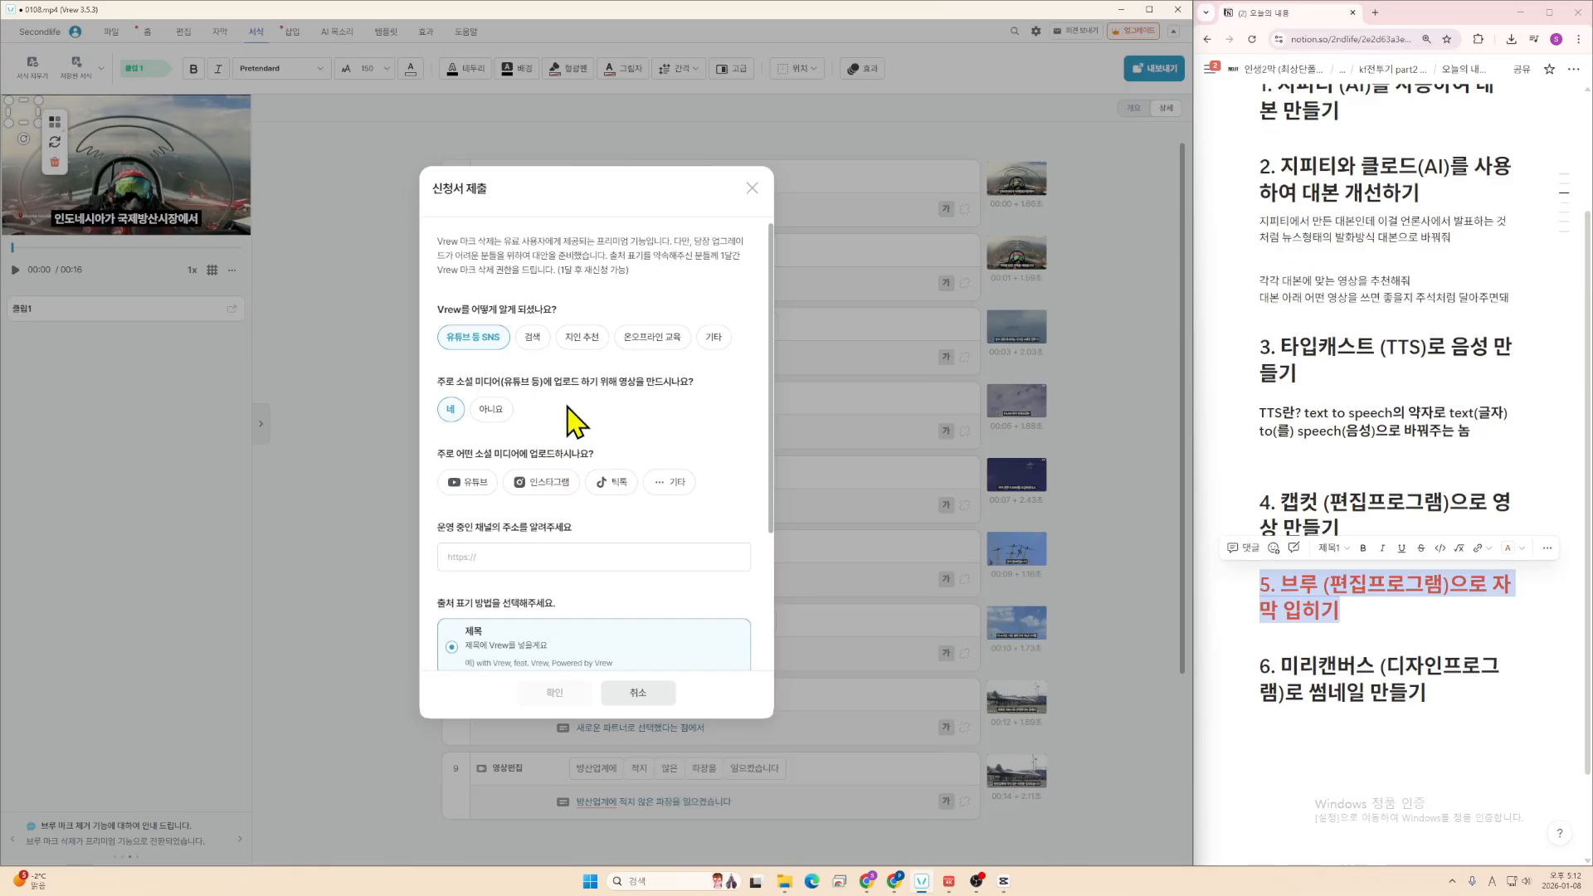
scroll(680, 427, "down", 3)
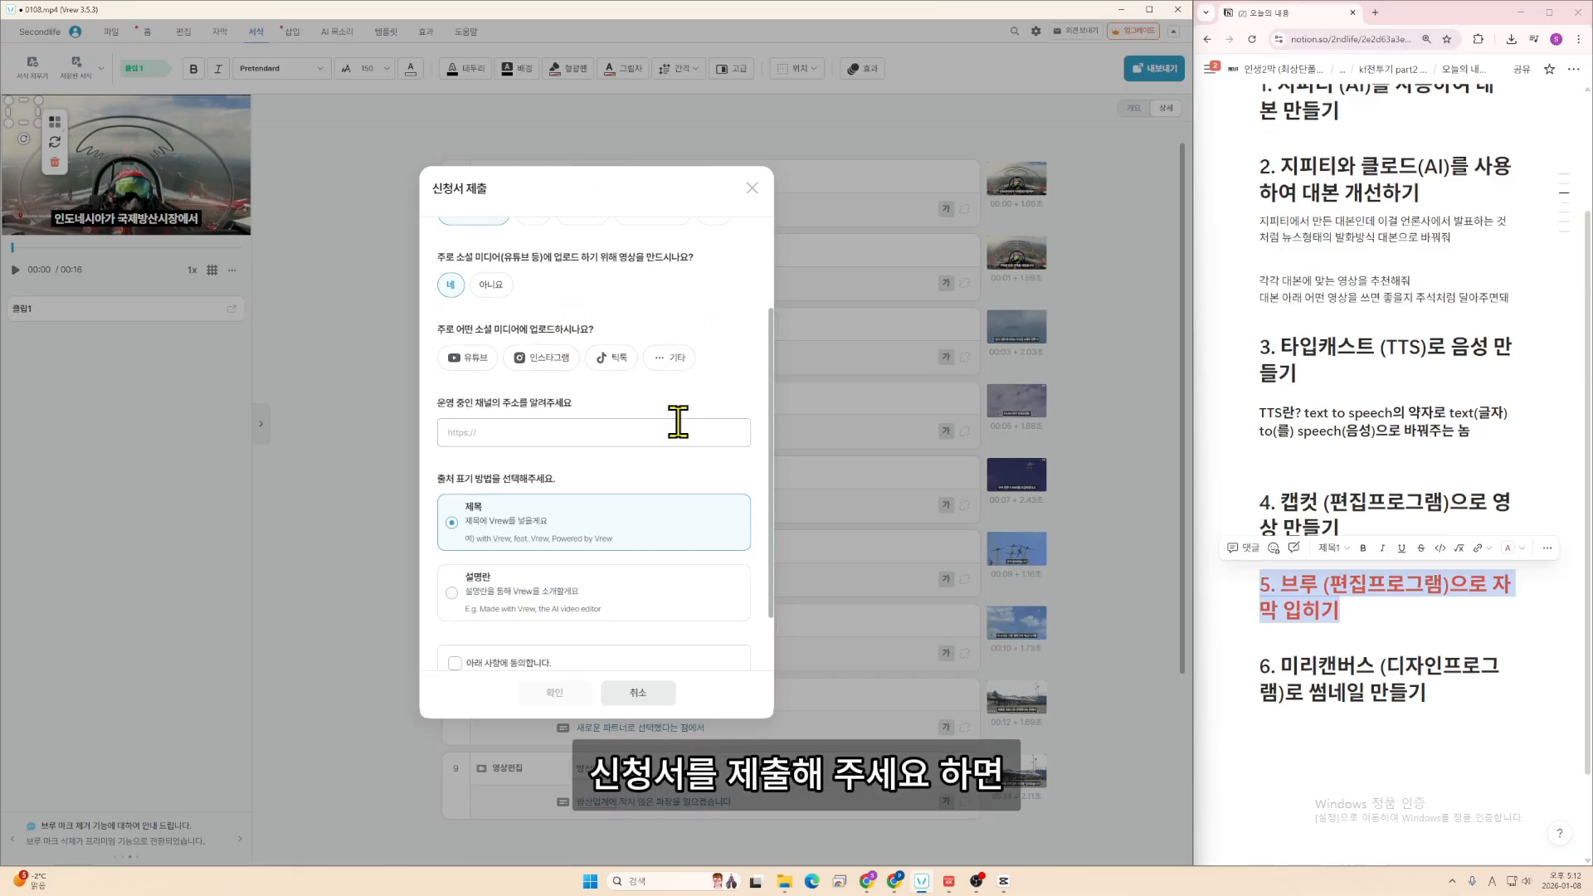
scroll(661, 426, "down", 1)
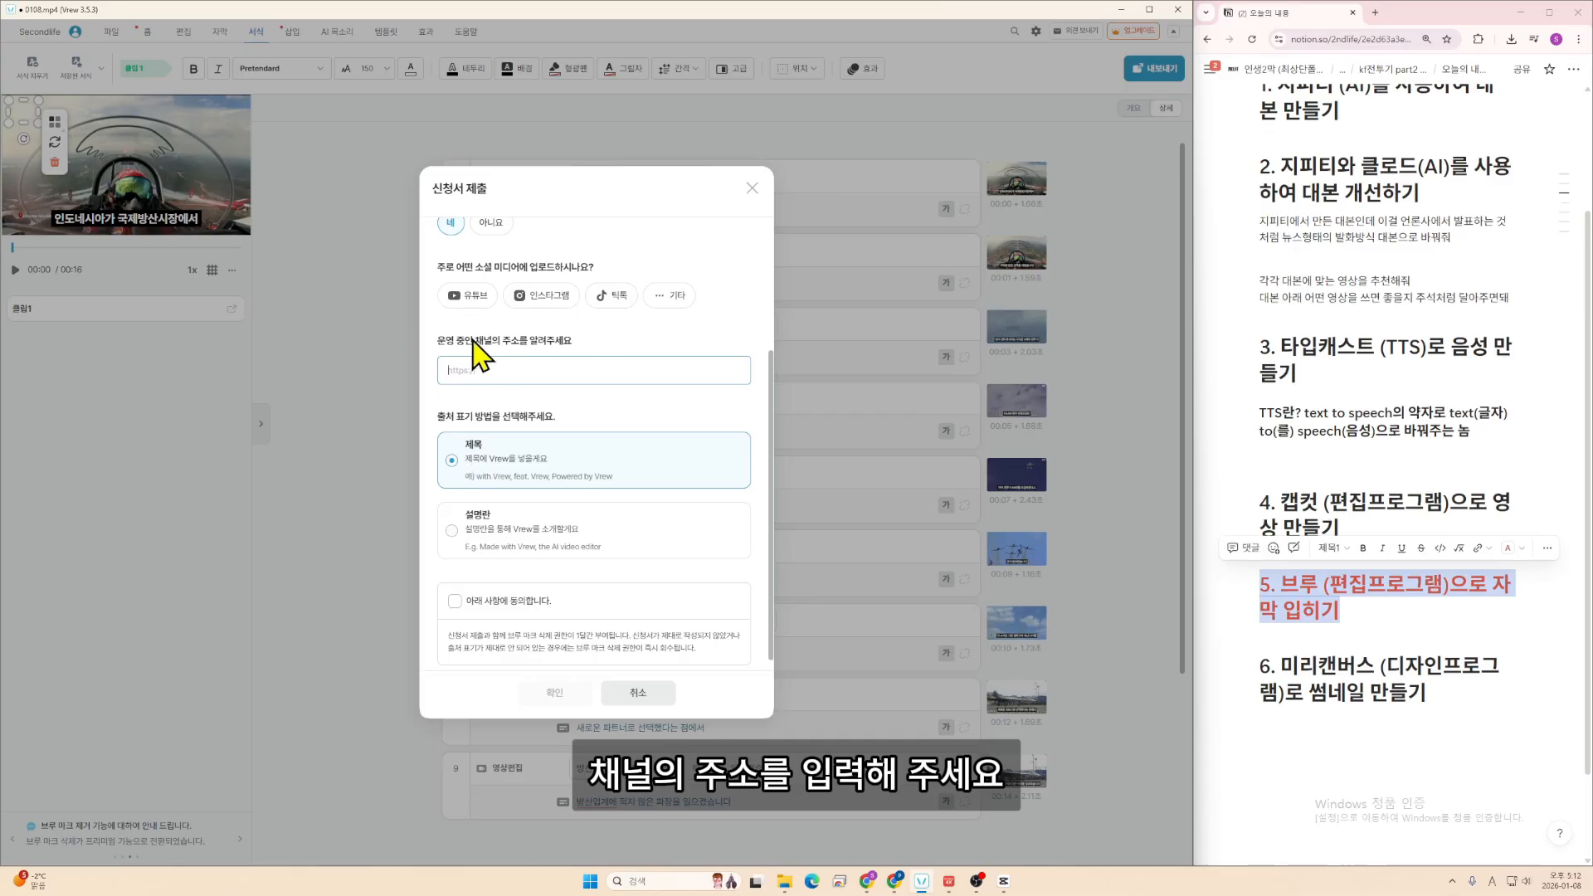
scroll(586, 432, "up", 1)
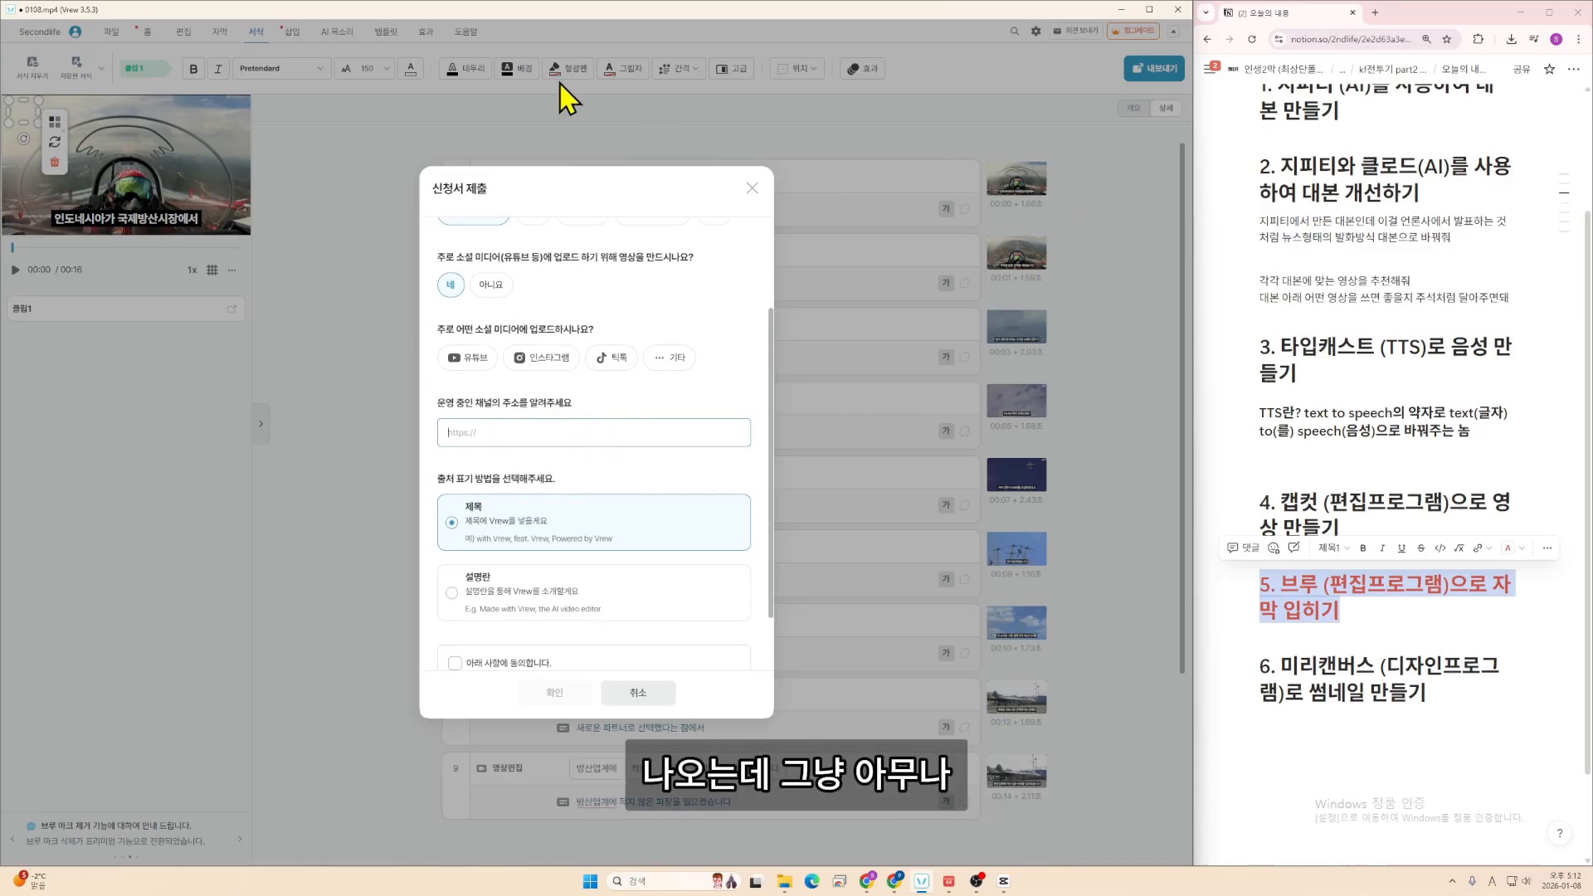
- Switch to Chrome, copy the address of the YouTube video "10 Jet Tempur Terbaik di Dunia 2025" and return to the Vrew application form
key("alt+Tab")
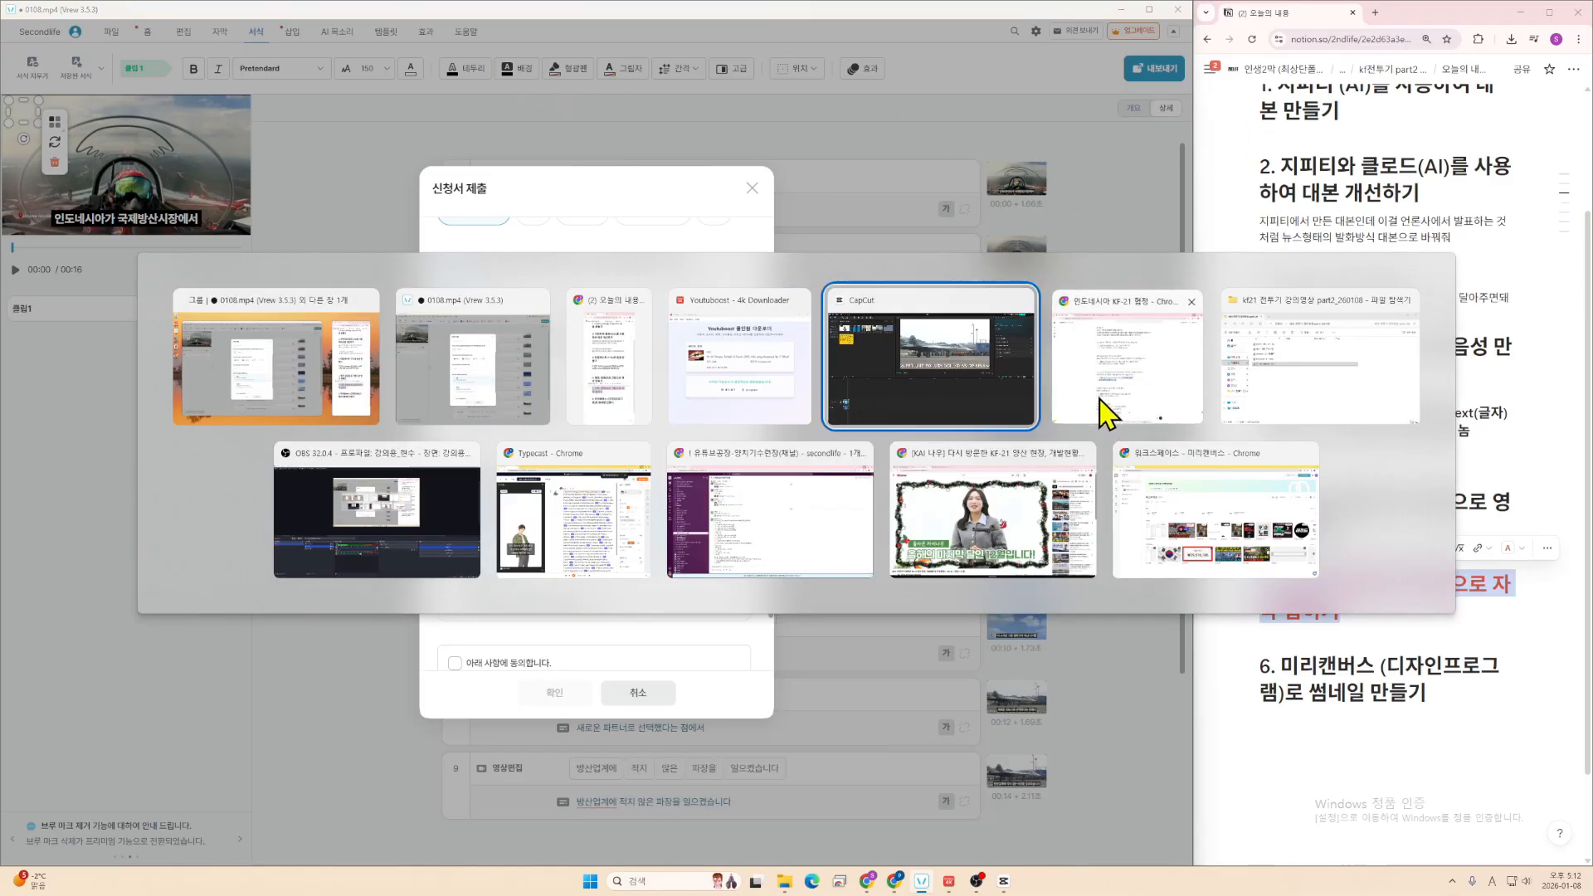
left_click(1107, 412)
left_click(397, 12)
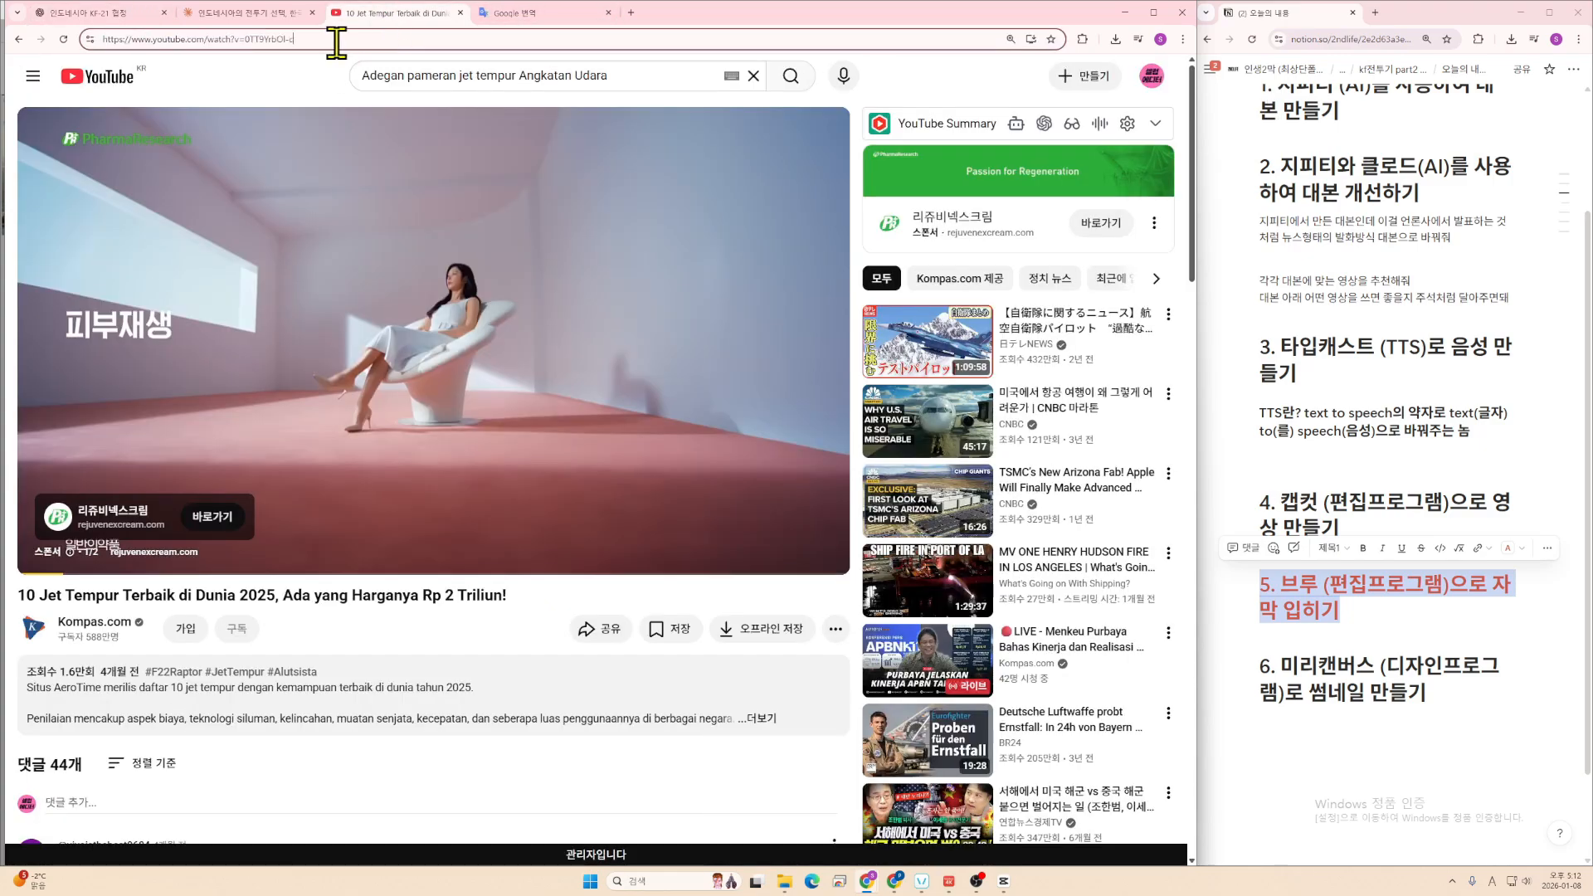
left_click(1120, 17)
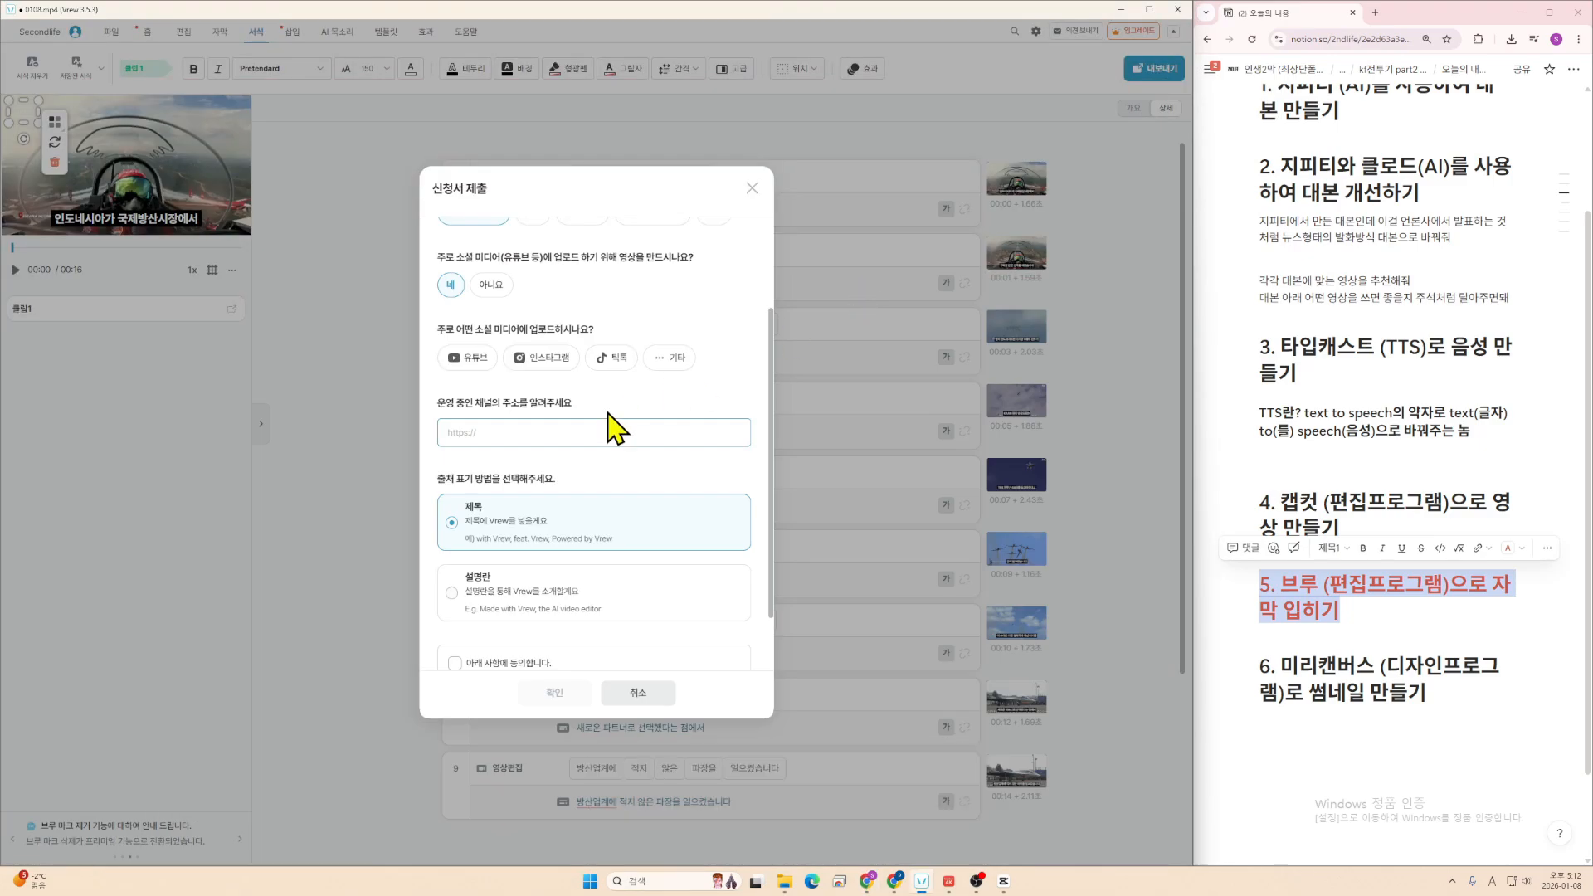
left_click(614, 429)
type("https://www.youtube.com/watch?v=0TT9YrbOl-c")
scroll(651, 515, "down", 1)
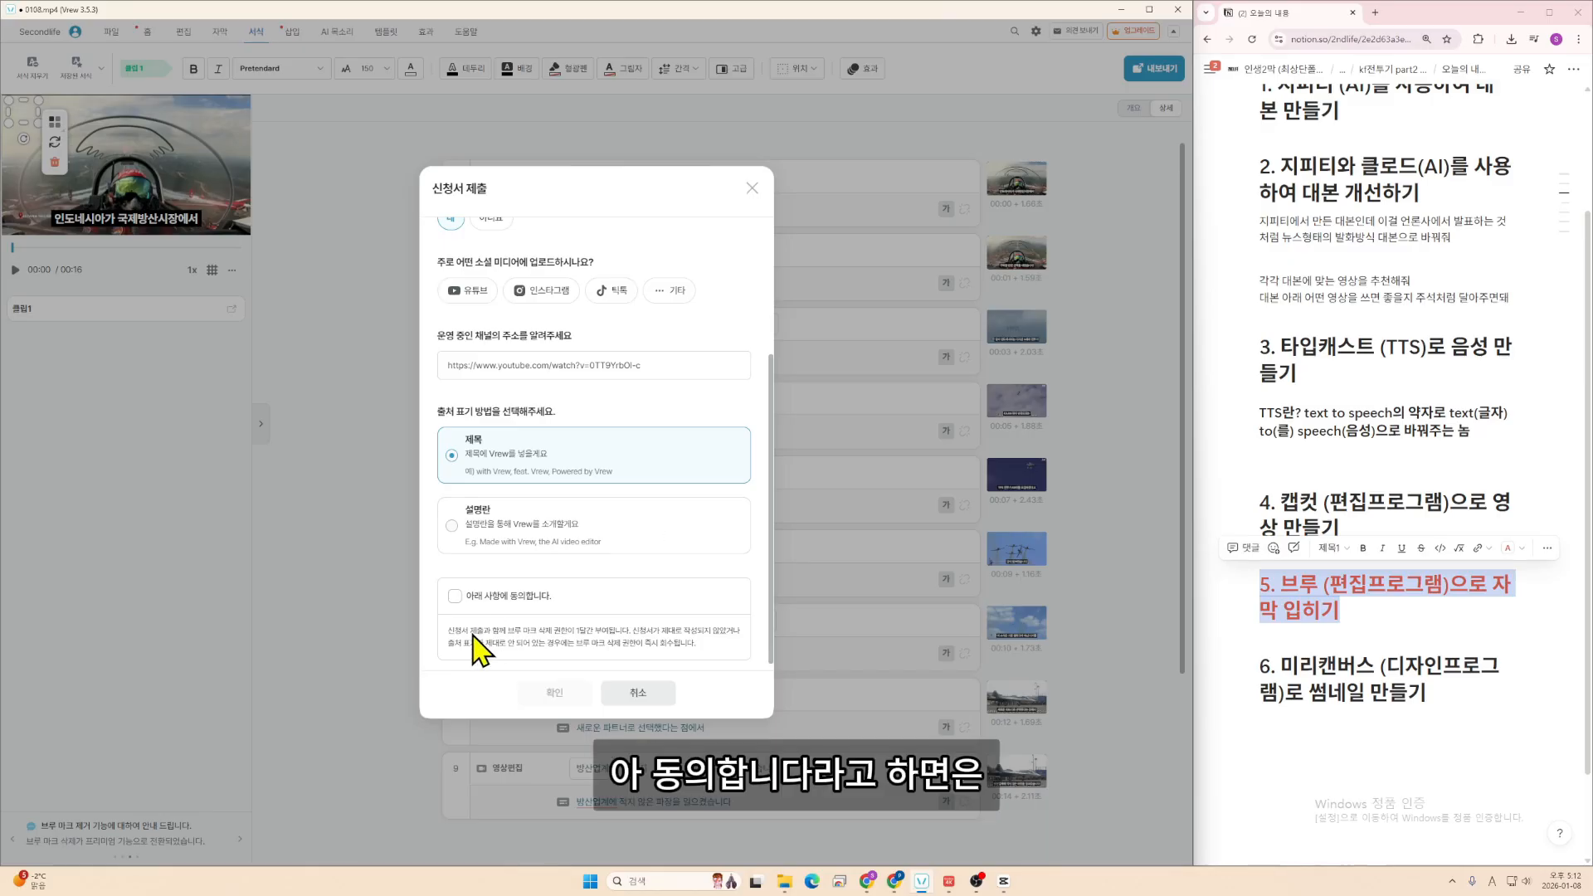
left_click(454, 595)
scroll(639, 498, "up", 3)
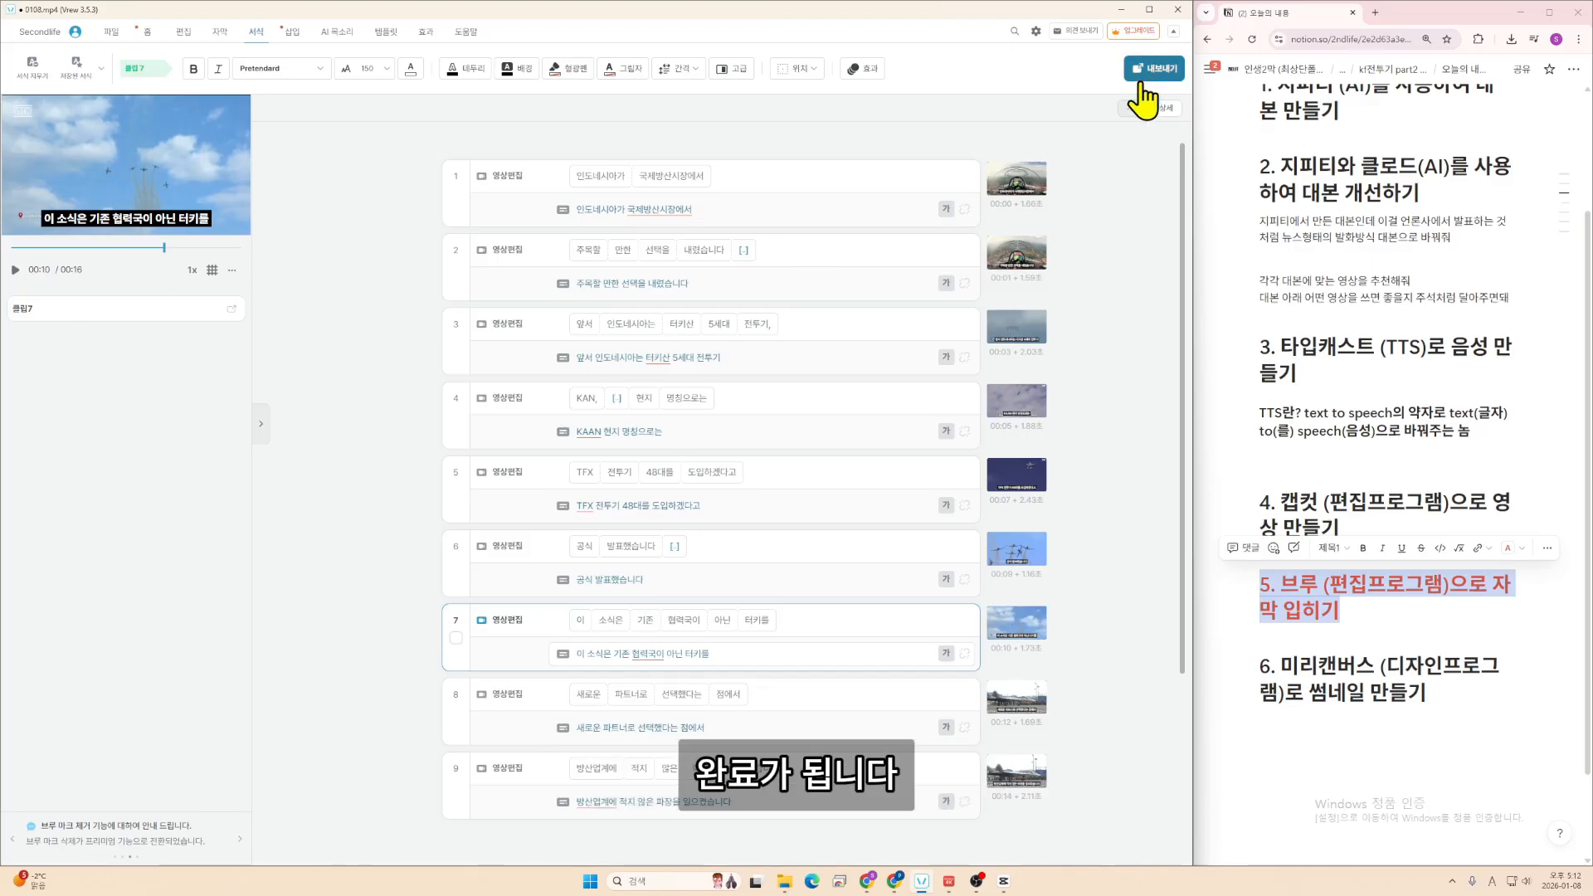
- Export all clips as the MP4 video 0108_내보내기.mp4 at the original 1920 x 1080 resolution and check the exported file
left_click(1152, 69)
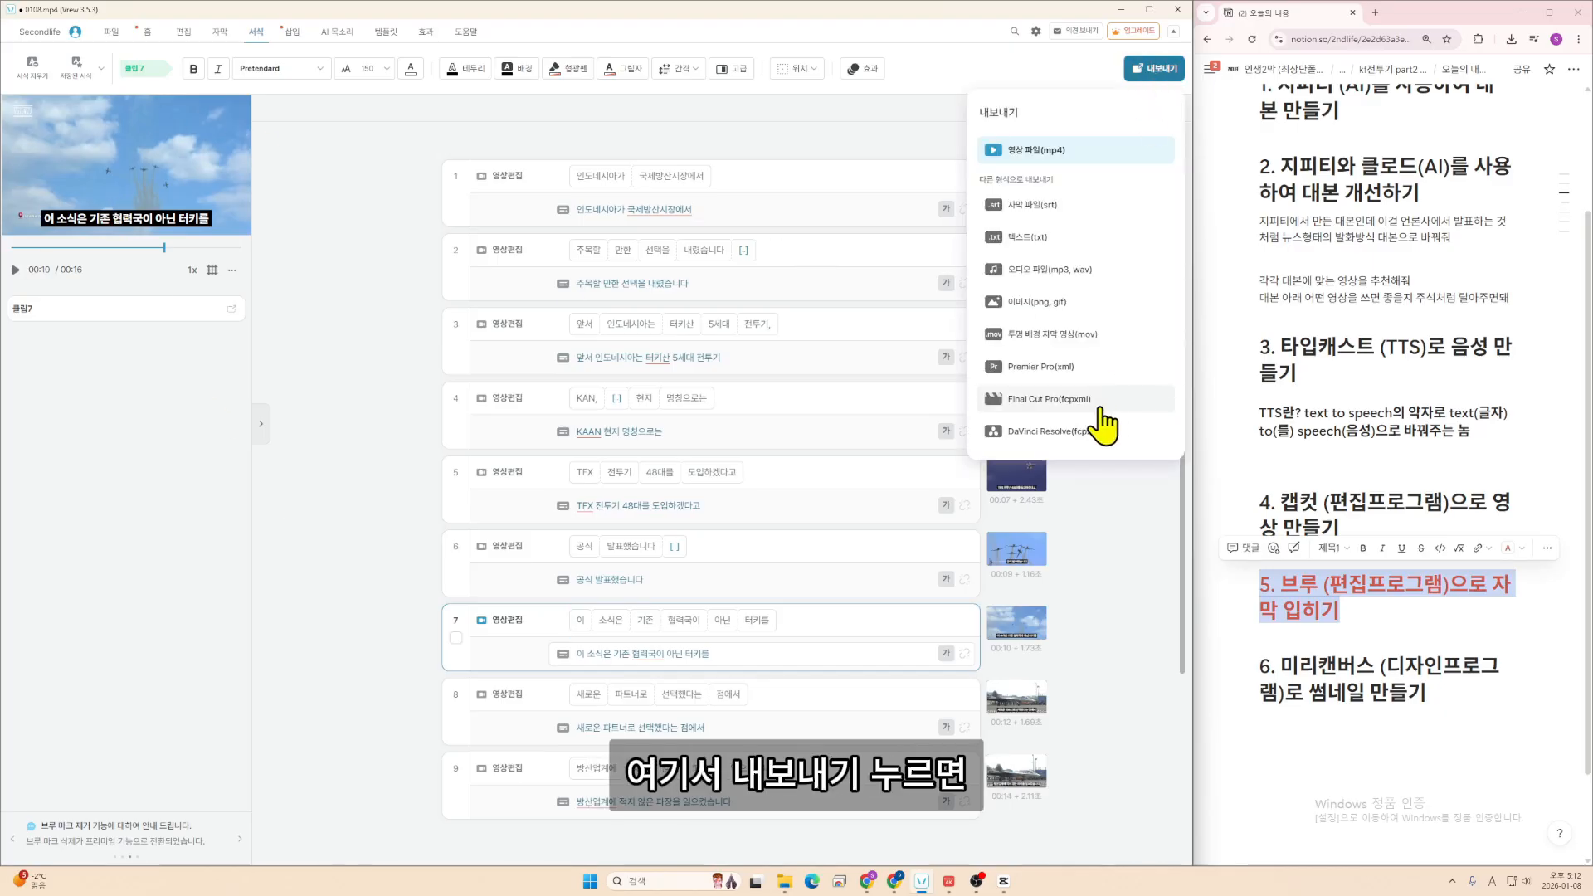
left_click(1085, 153)
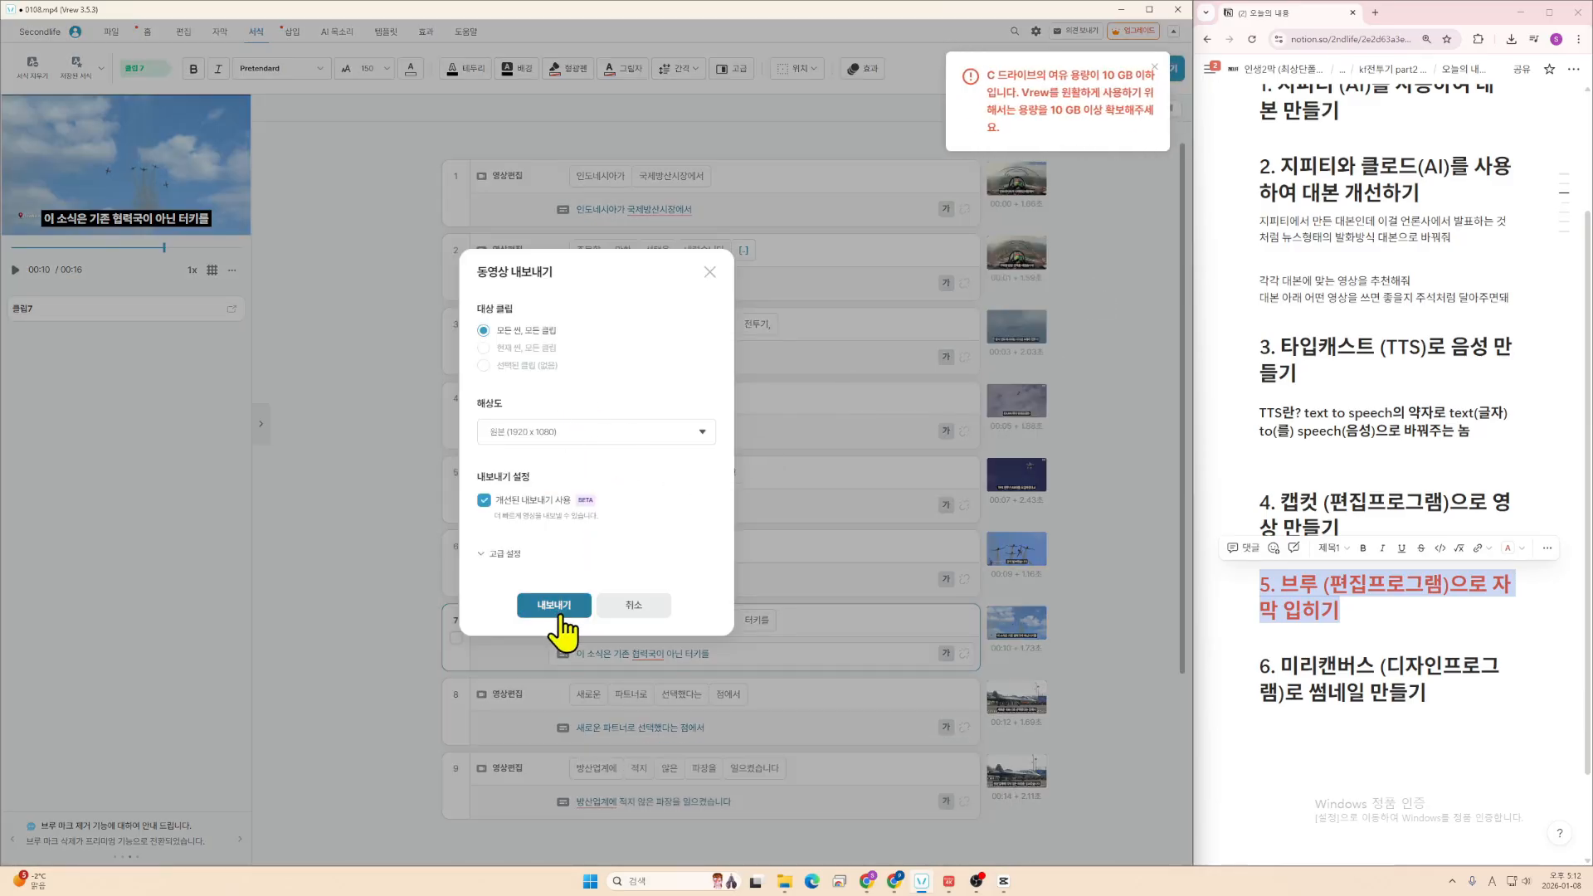
left_click(500, 553)
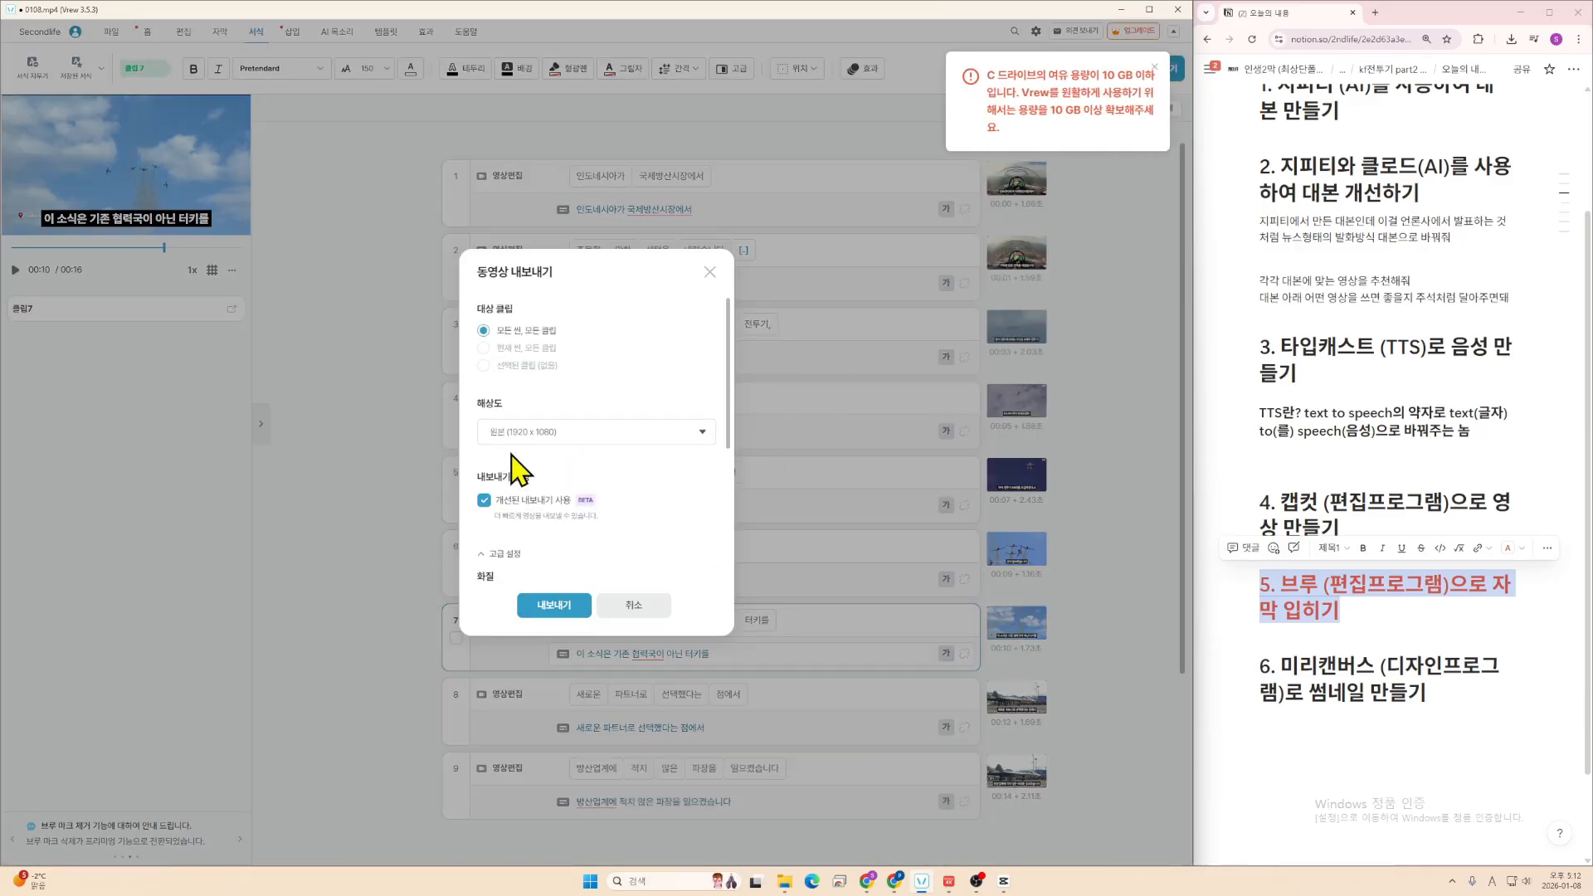
left_click(551, 608)
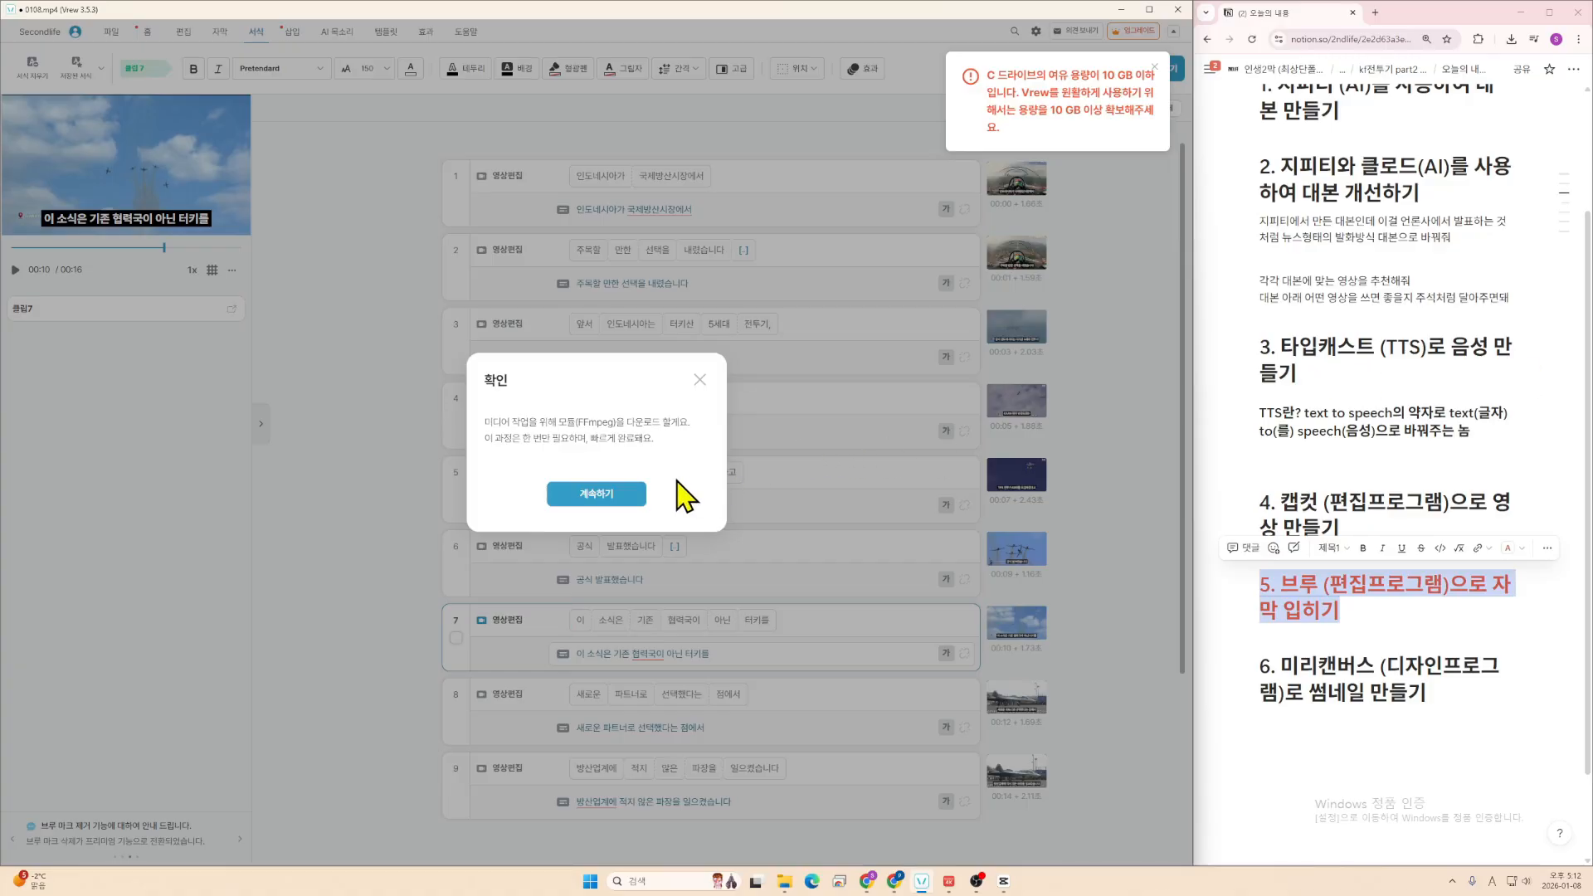
left_click(597, 493)
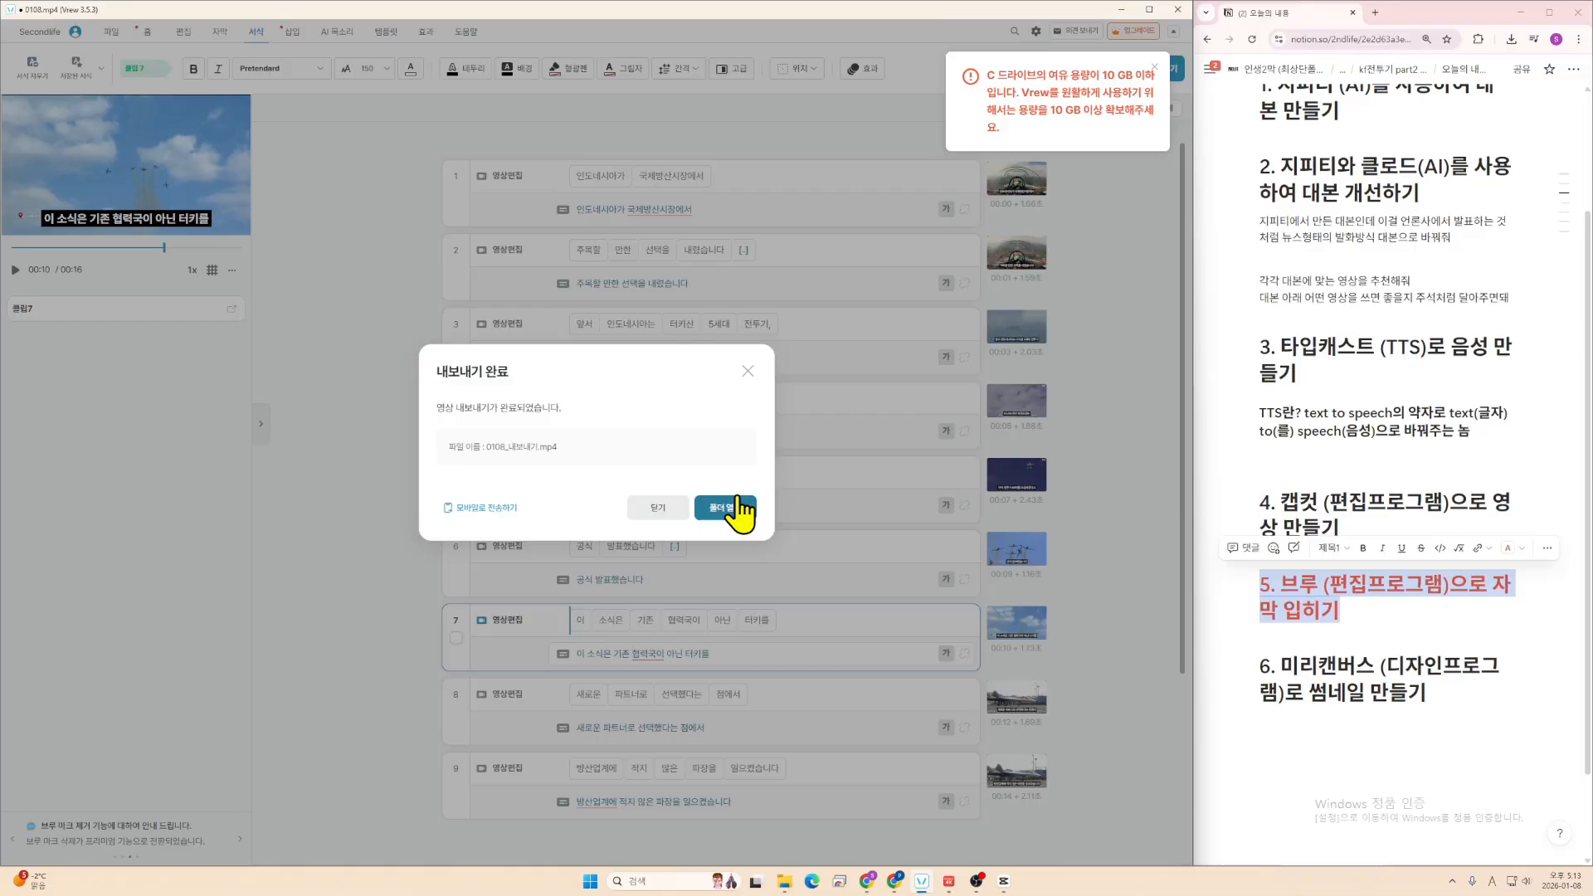
left_click(747, 371)
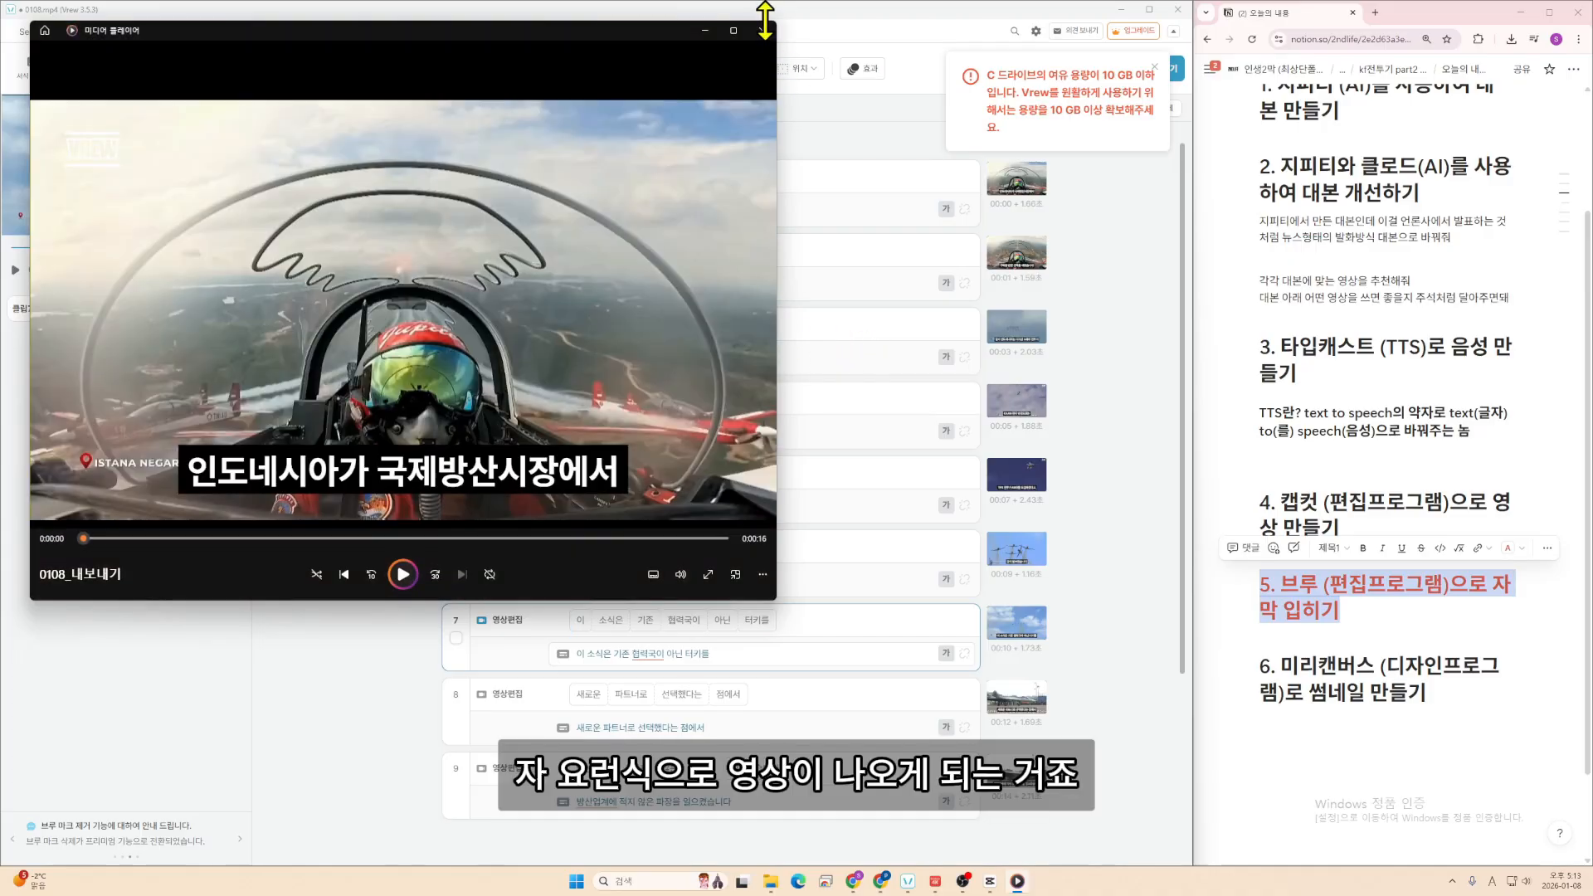
left_click(764, 31)
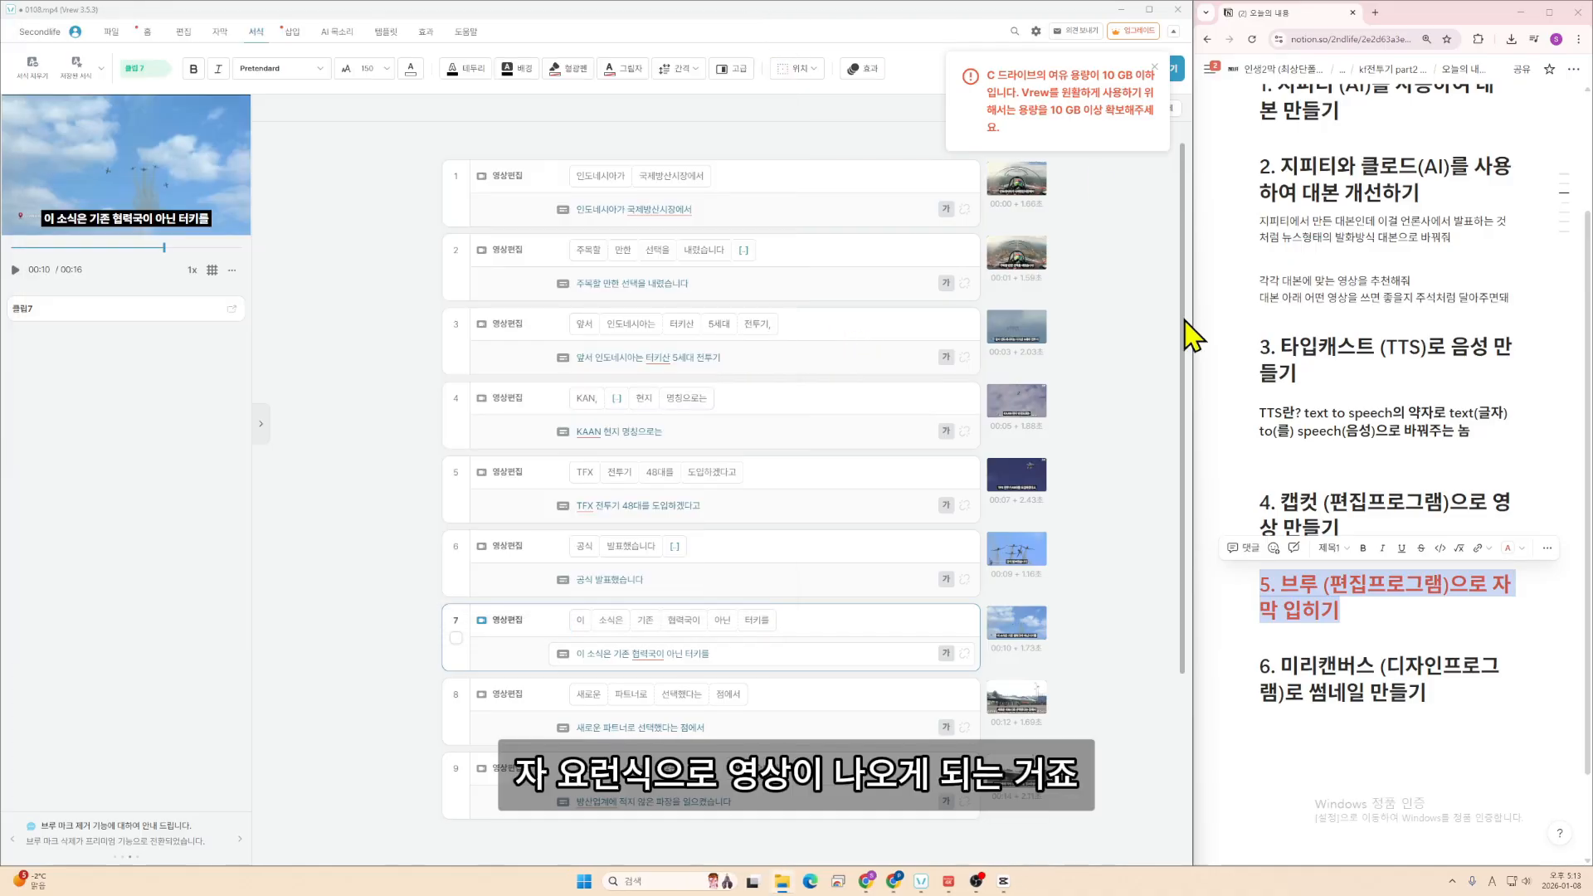
- Restore the default text colour of heading 5, "브루 (편집프로그램)으로 자막 입히기", in the Notion notes
left_click(1374, 614)
left_click_drag(1374, 614, 1262, 590)
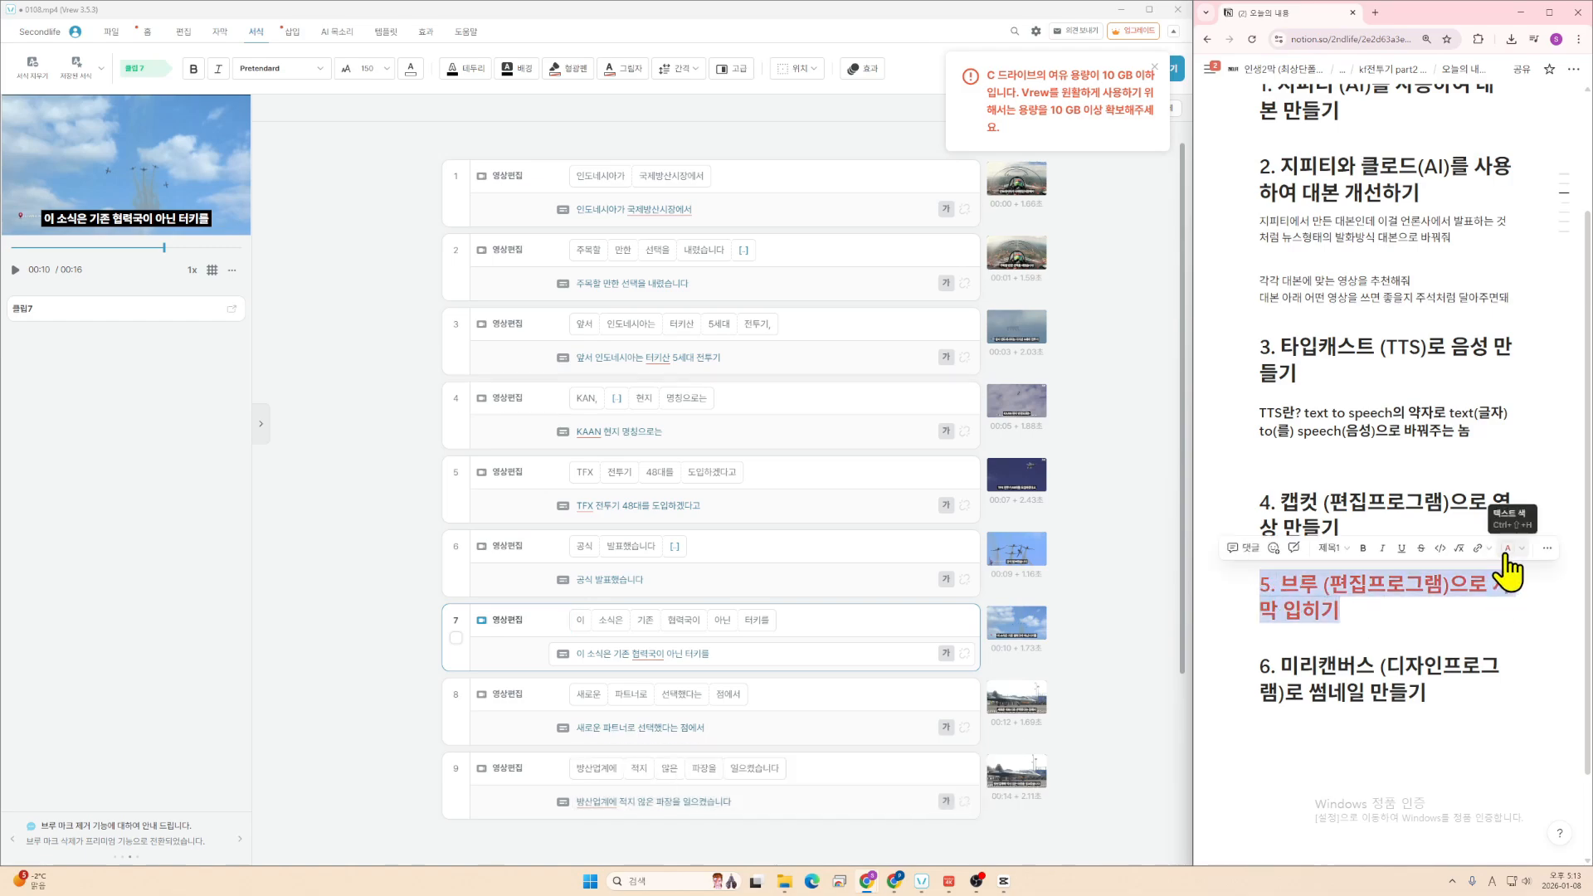
left_click(1506, 551)
left_click(1495, 599)
left_click(1398, 647)
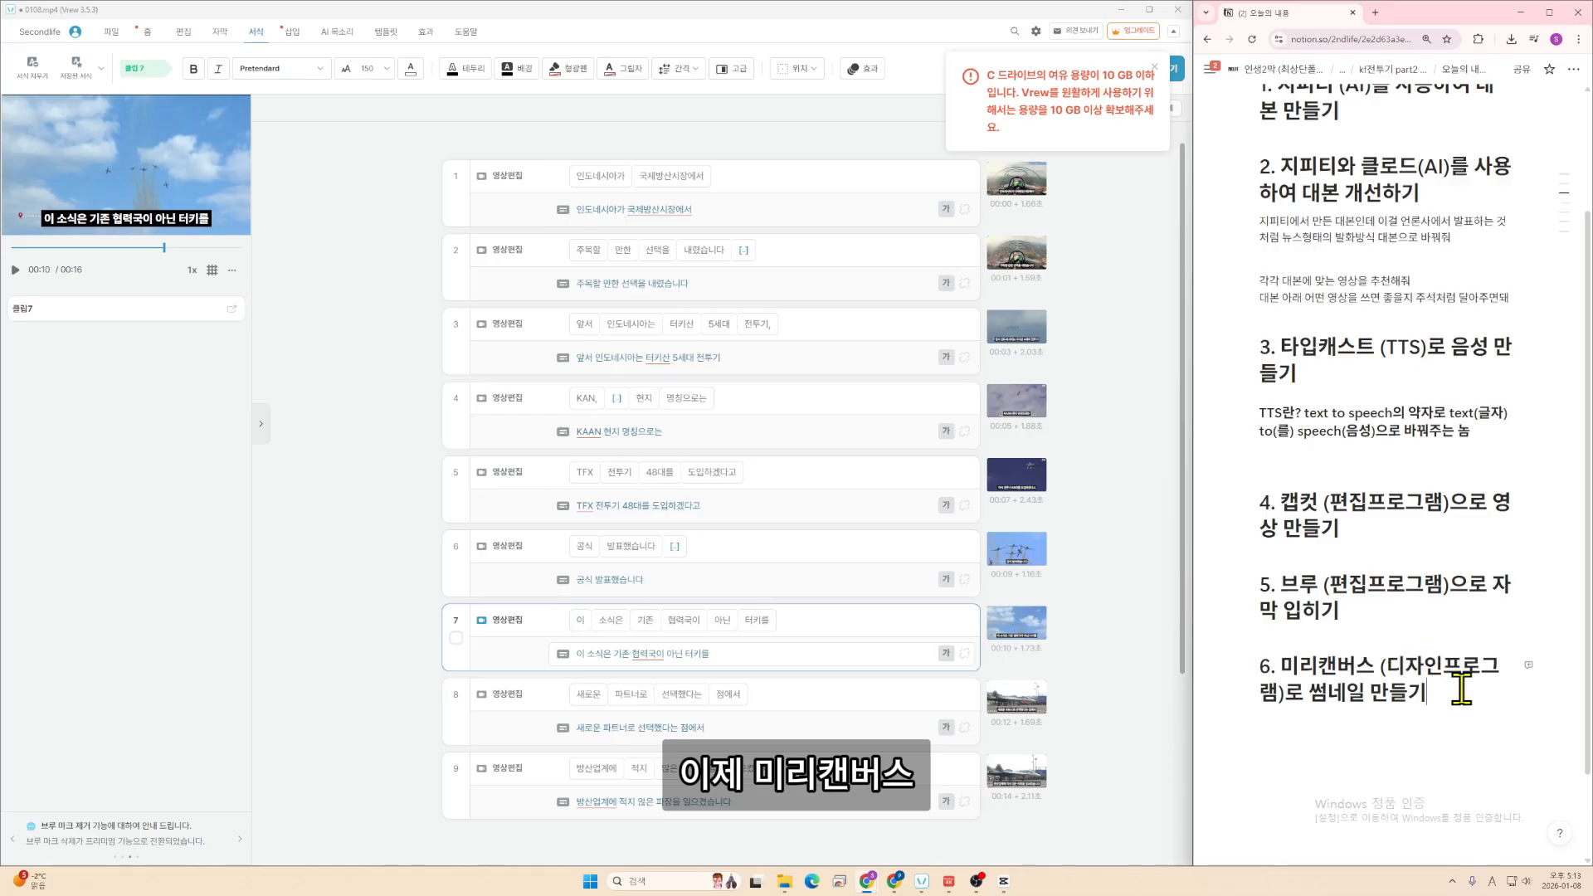
- Select heading 6, "미리캔버스 (디자인프로그램)로 썸네일 만들기", in the notes and minimize the Vrew window
left_click_drag(1462, 689, 1262, 664)
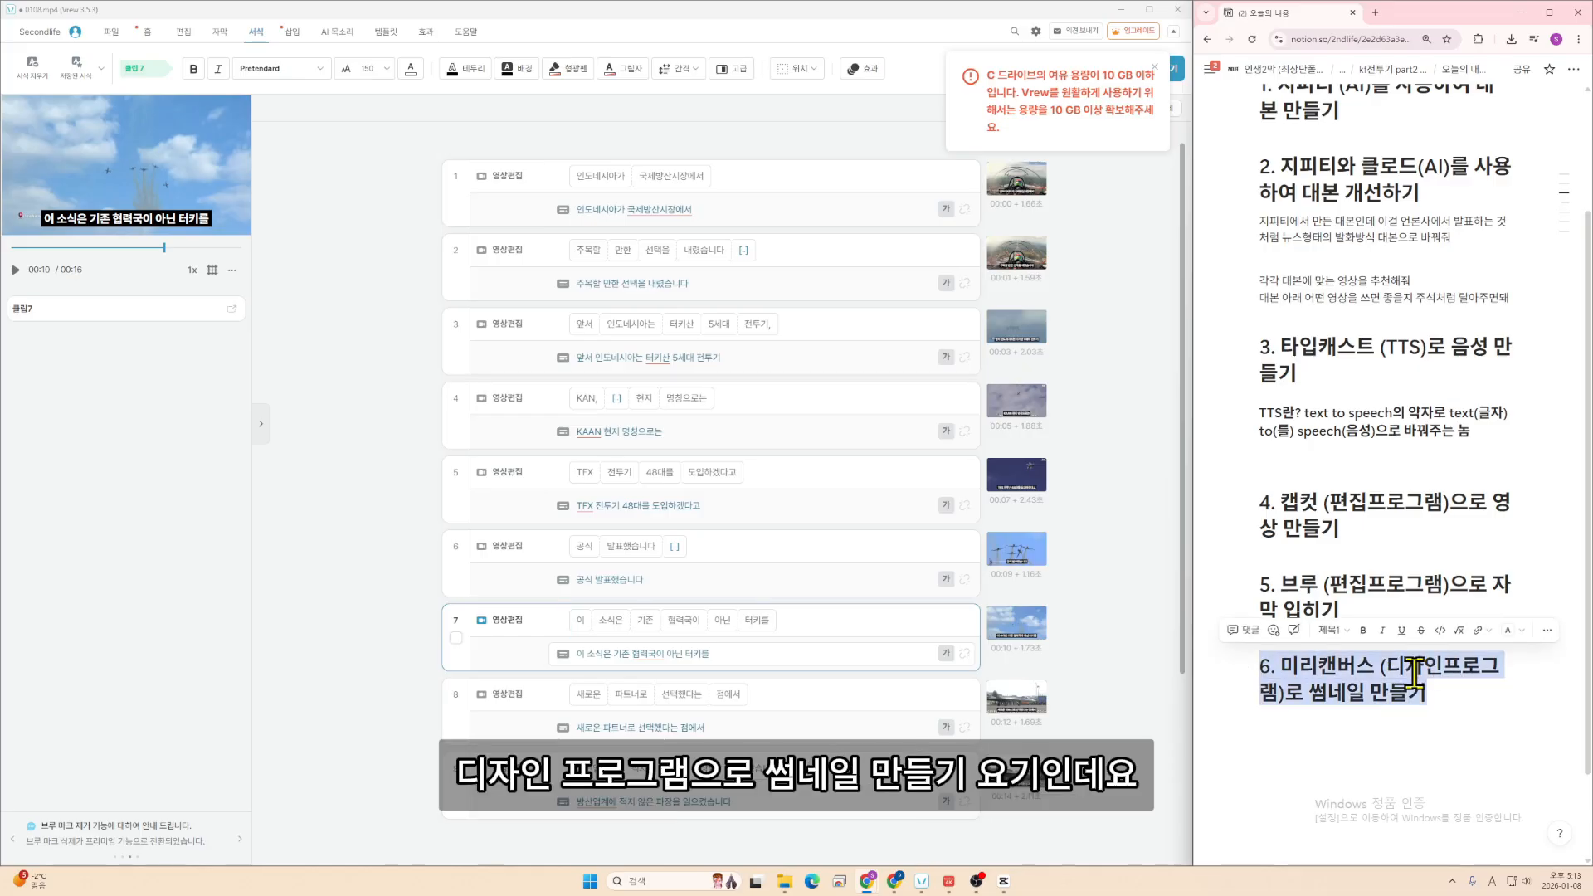
left_click(1120, 9)
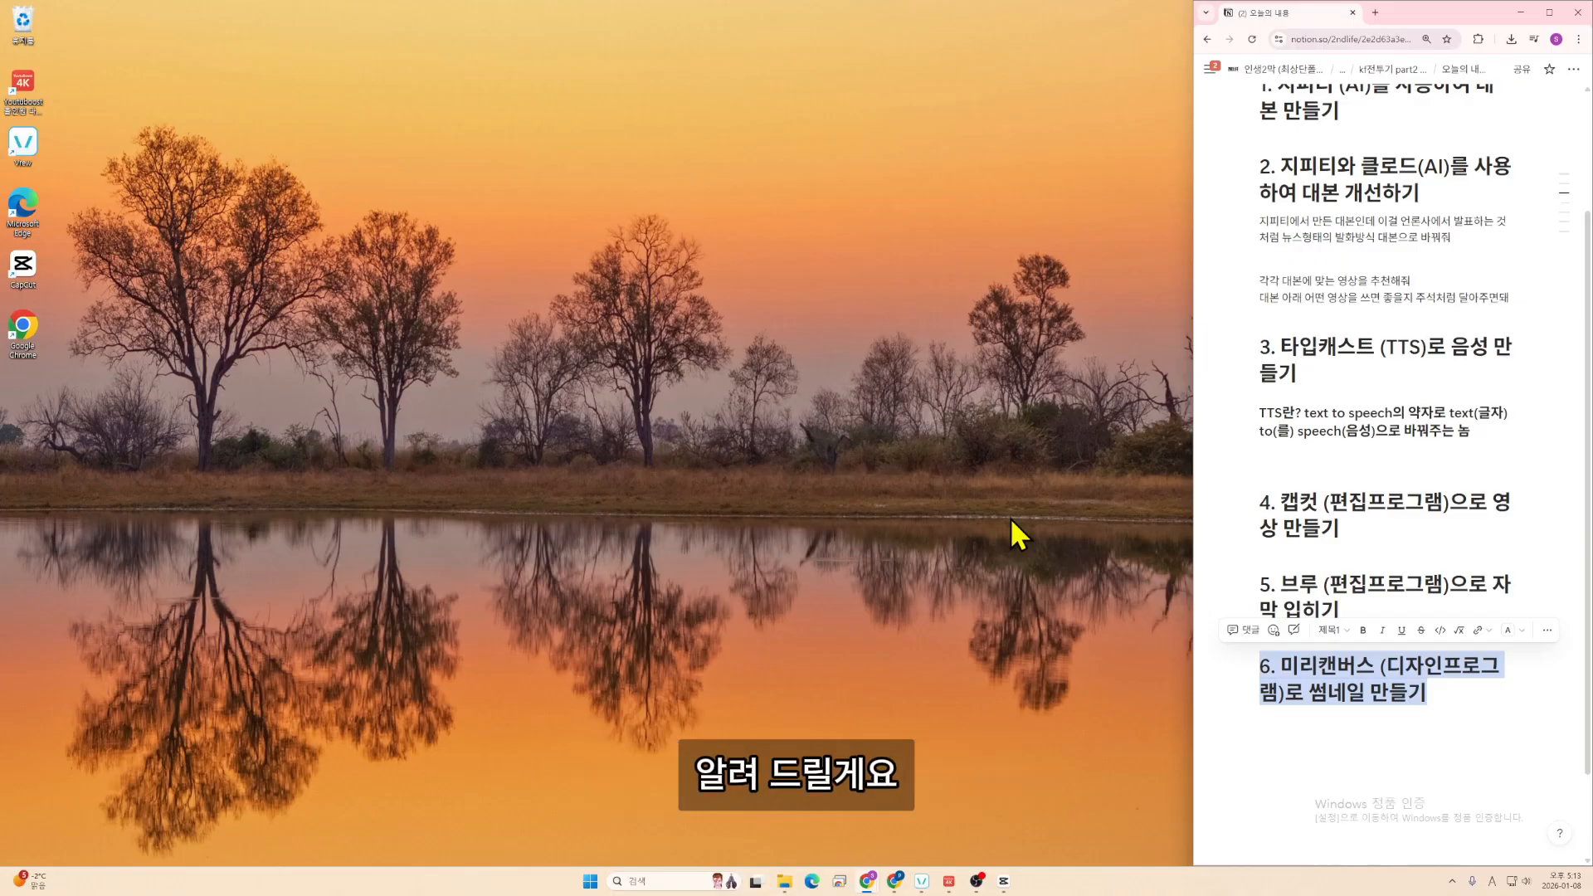
- Switch to the YouTube window and search for "kf21 전투기"
key("alt+Tab")
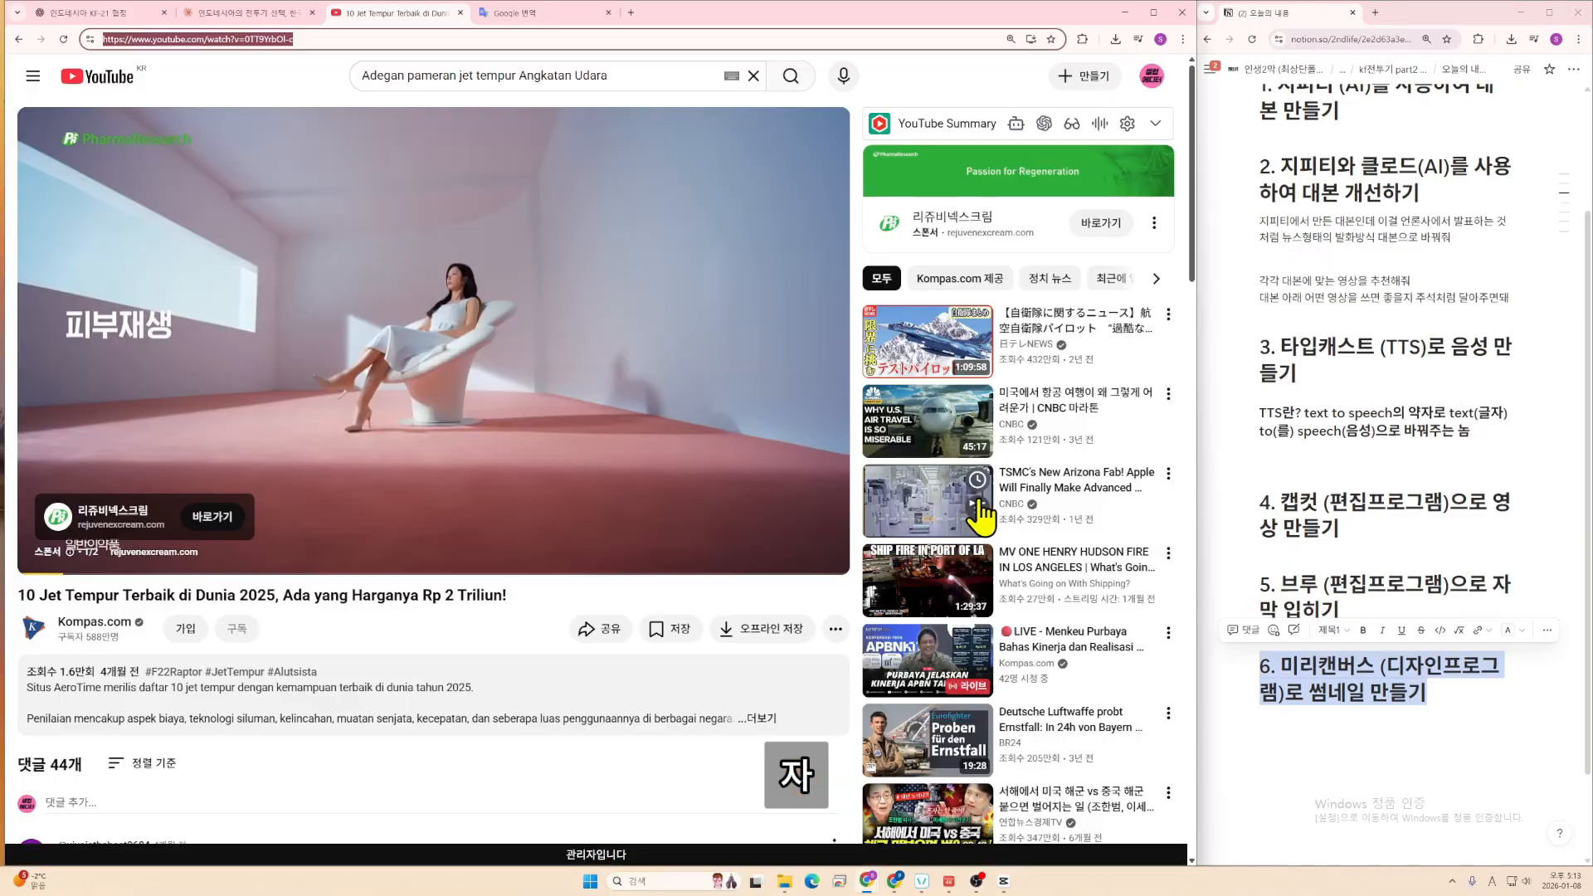
triple_click(600, 75)
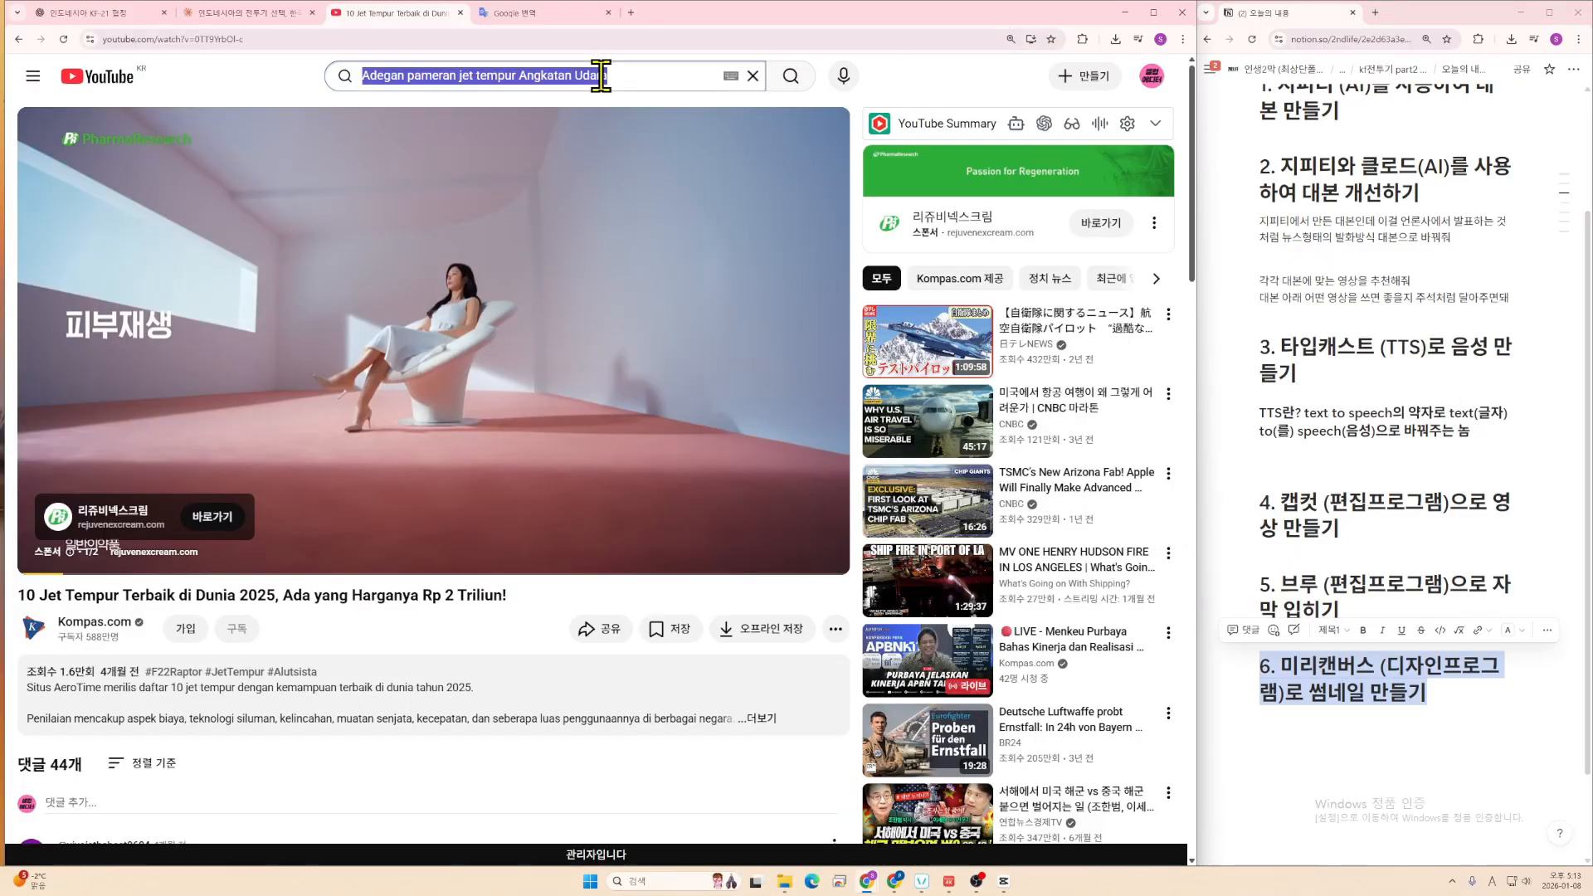
type("kf21 전툭")
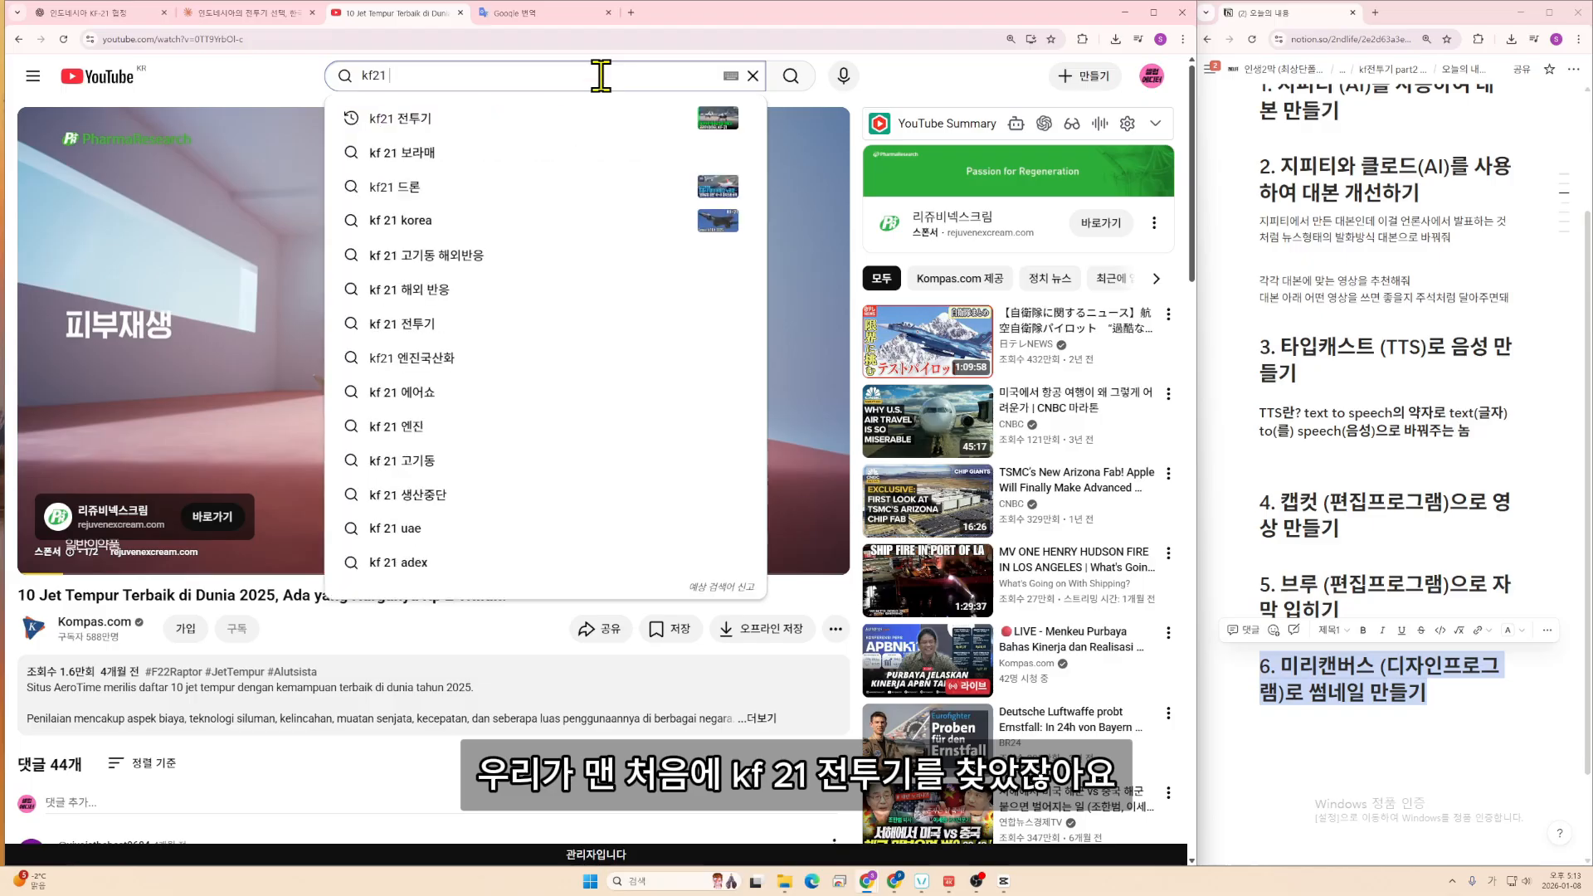
type("기")
key("Return")
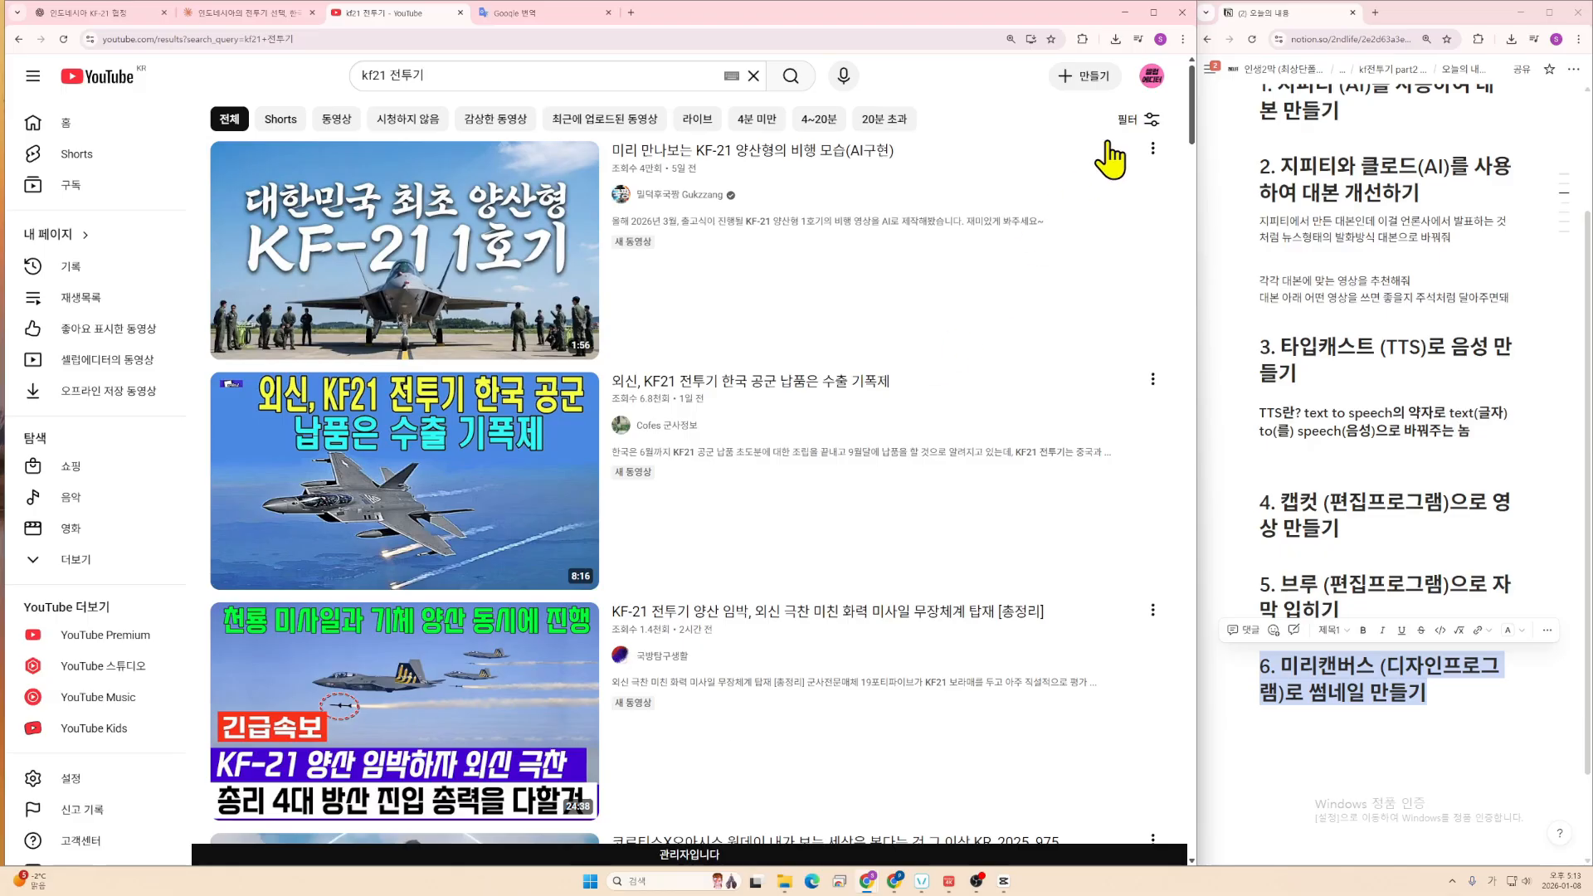
- Filter the search results to videos (동영상) of 4~20분 length, sorted by view count (조회수)
left_click(1136, 119)
left_click(798, 390)
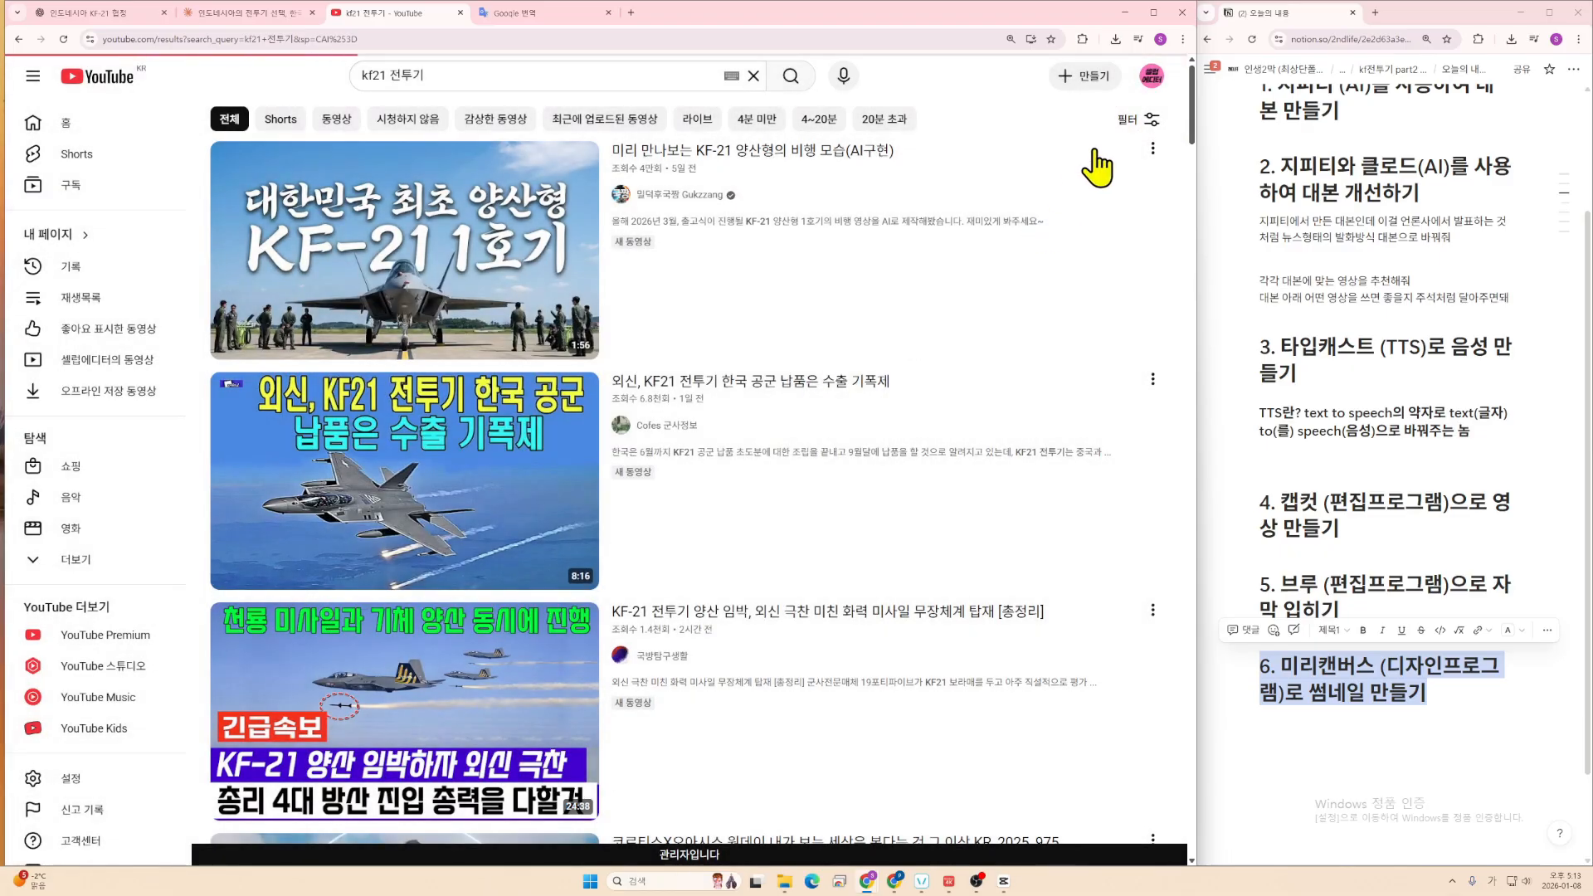
left_click(1135, 118)
left_click(791, 421)
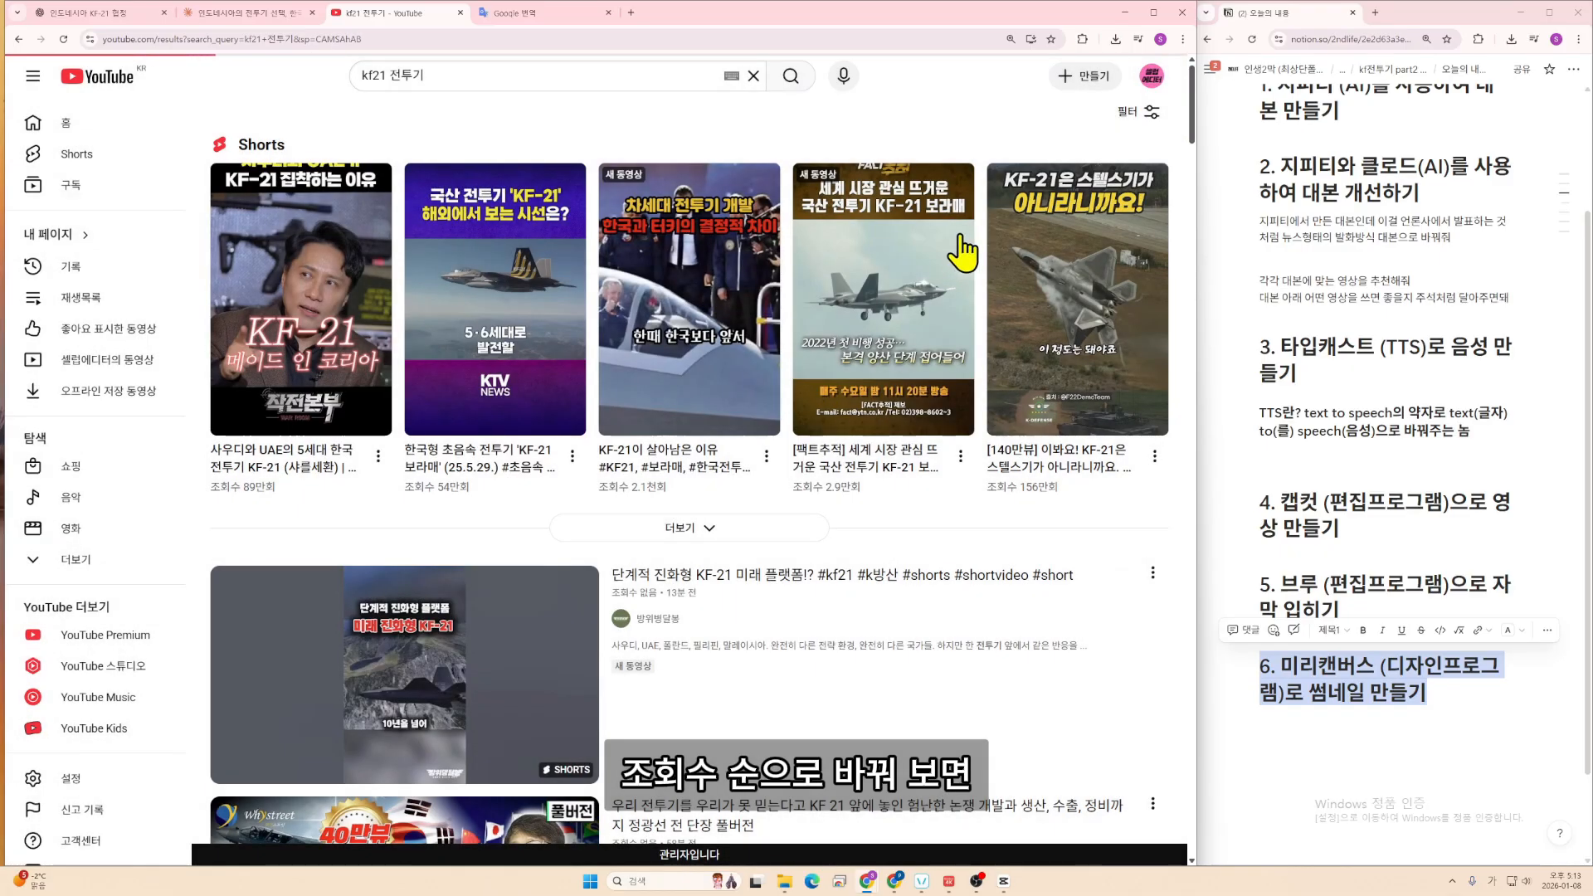
left_click(1138, 111)
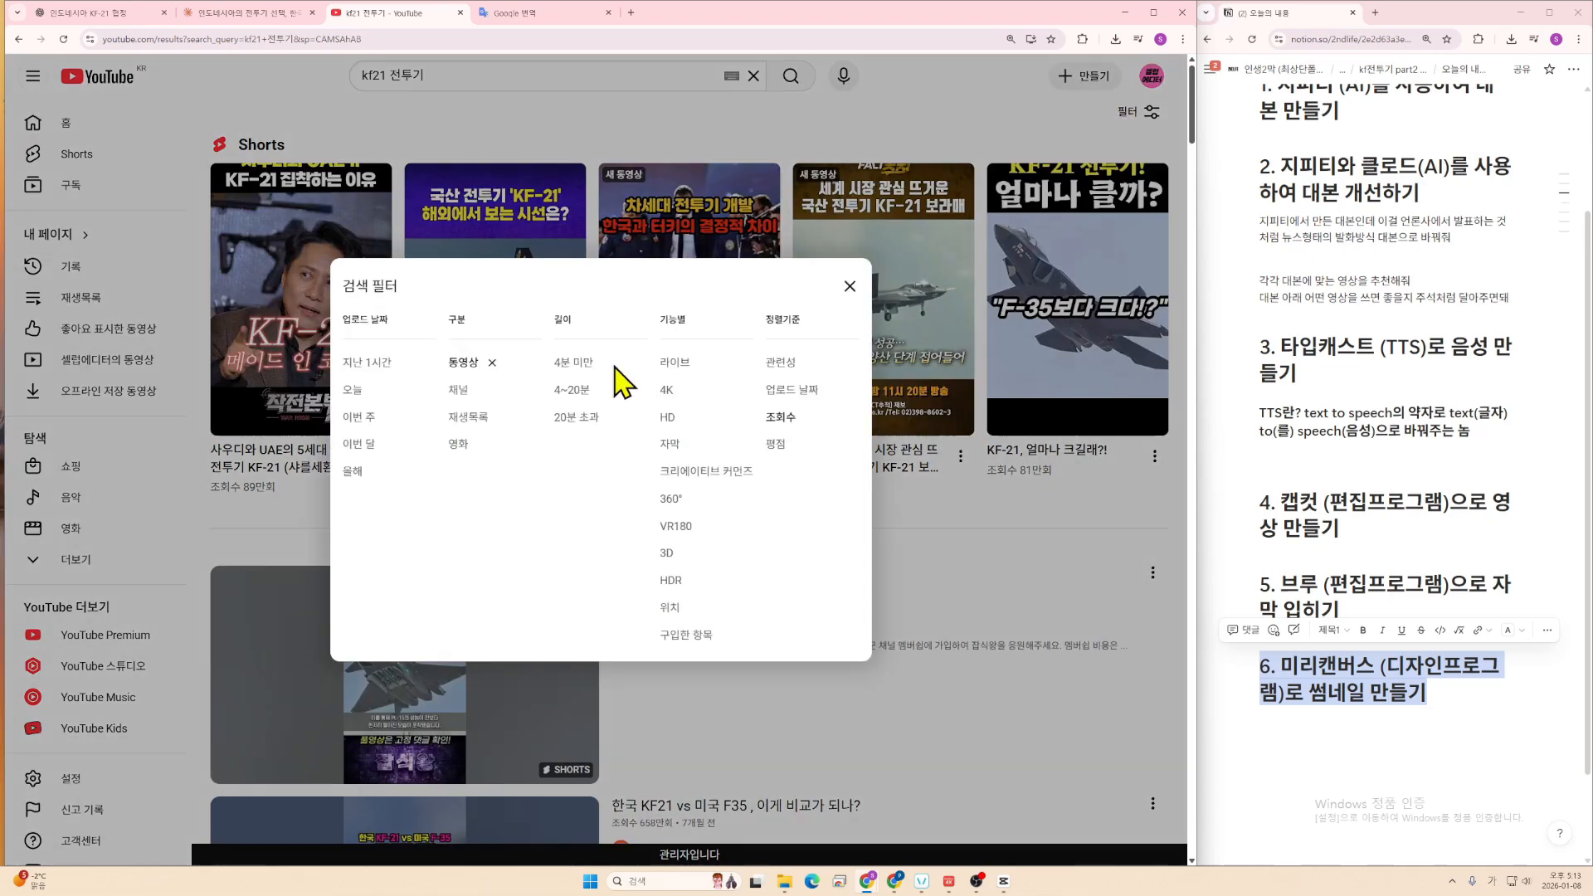
left_click(572, 390)
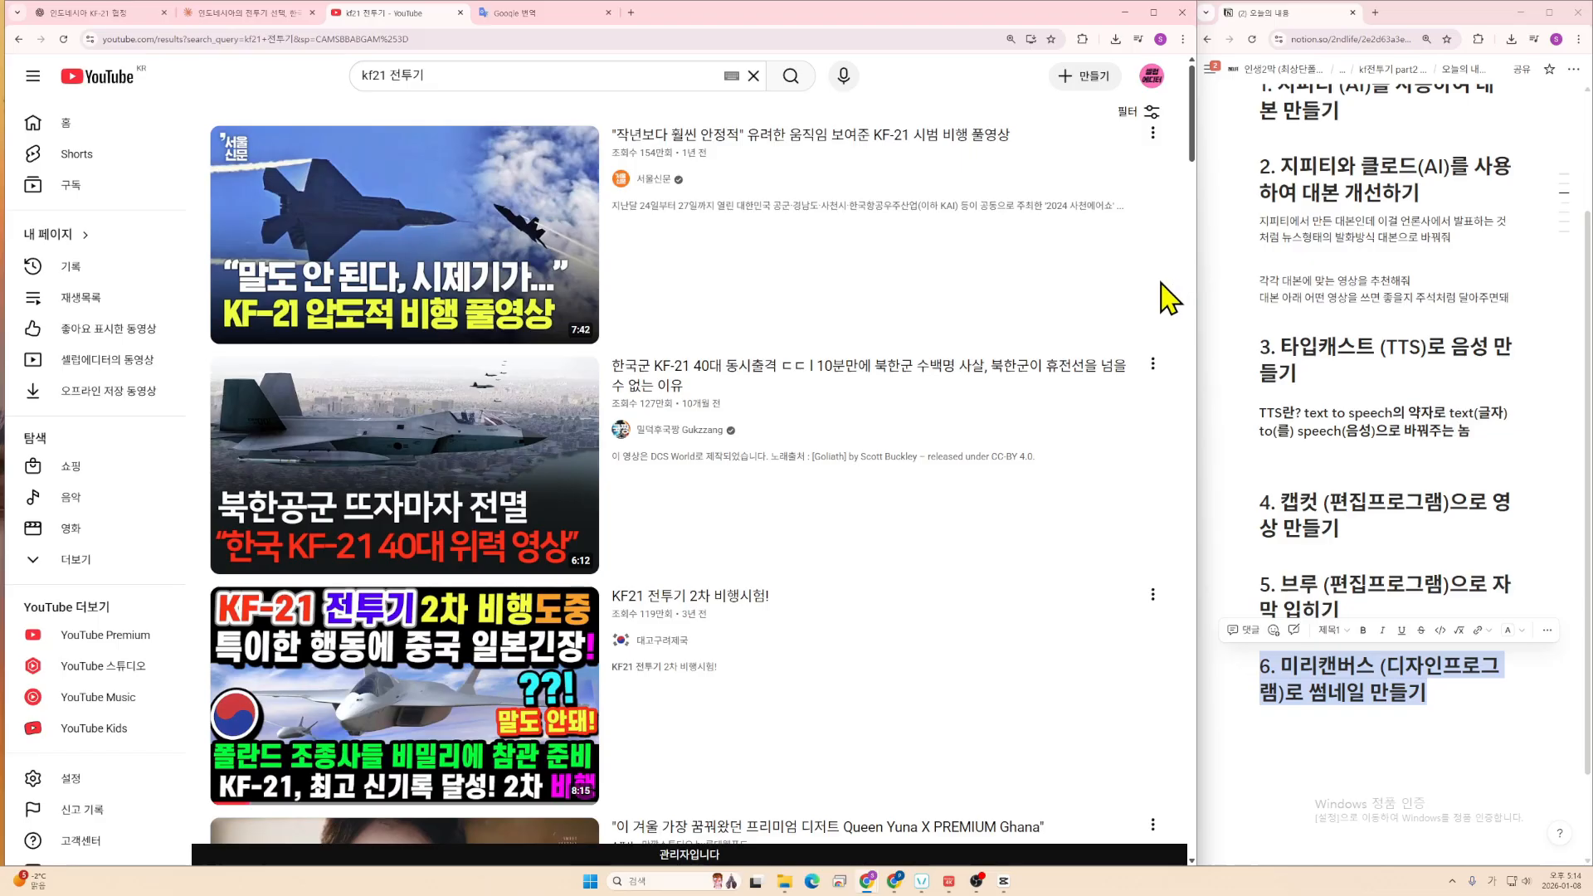
- Restrict the results to this year's uploads (올해) and browse them down to the "인니 우리도 KF21 UAE 버전 달라" video
scroll(1170, 298, "down", 5)
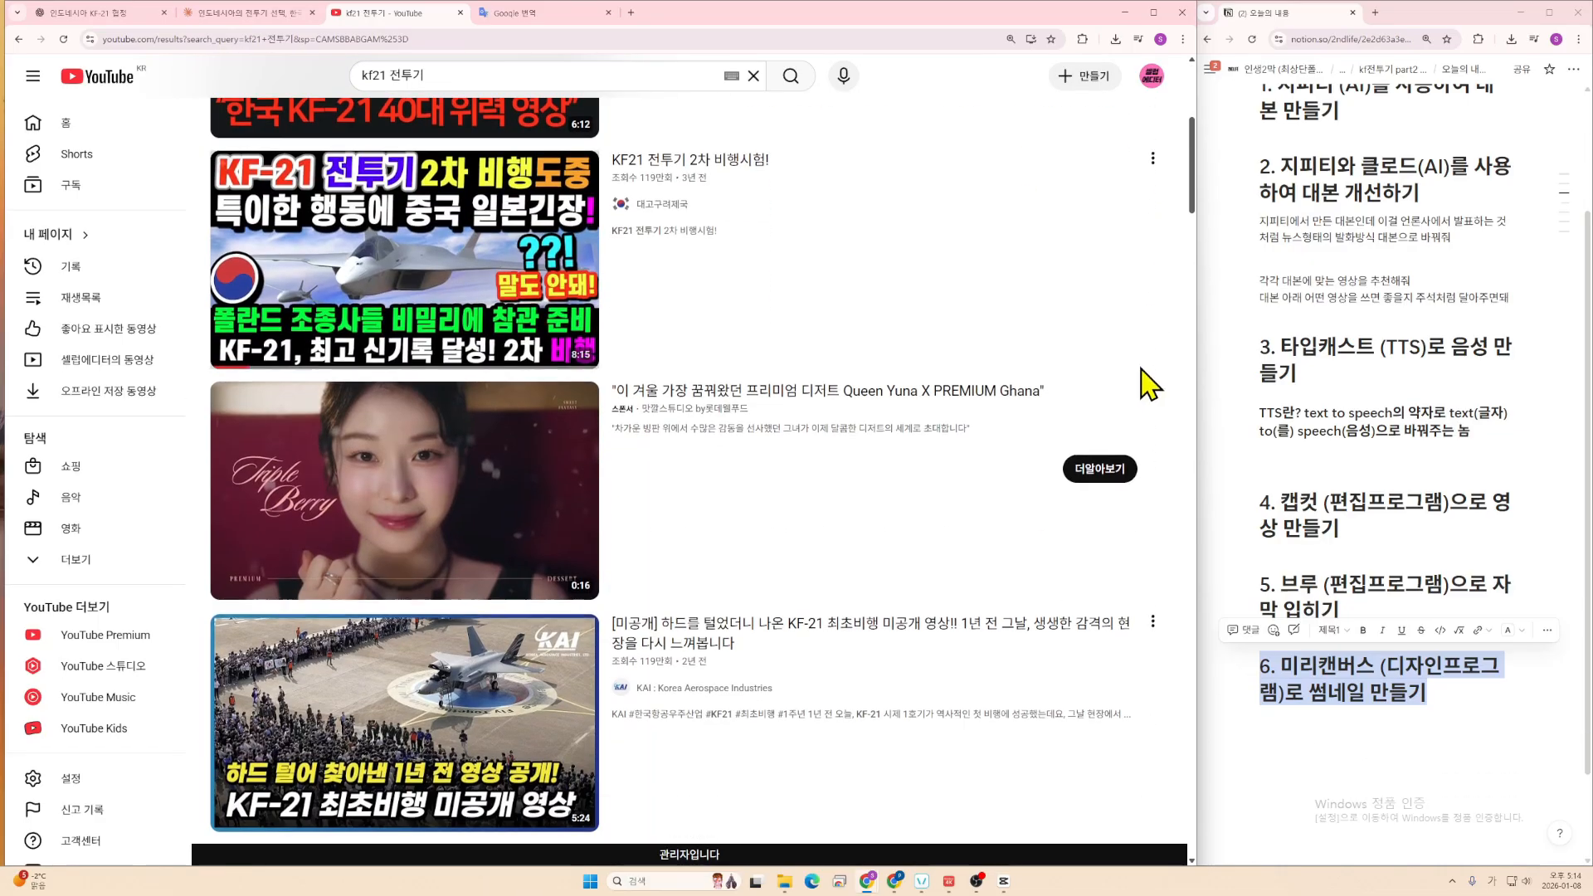
scroll(1145, 378, "down", 4)
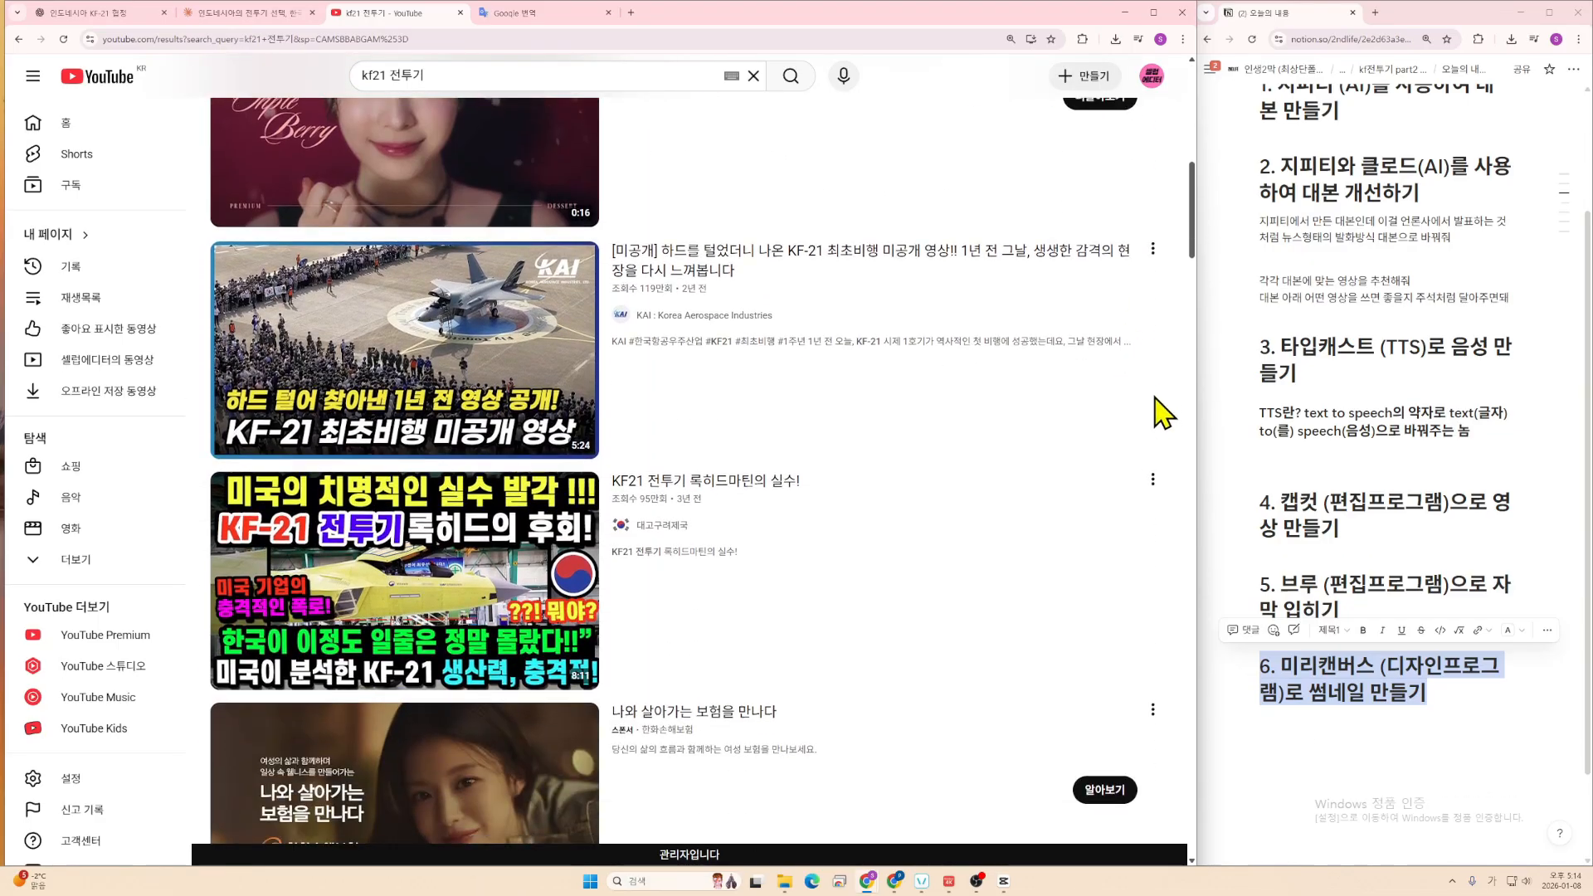
scroll(1164, 413, "down", 3)
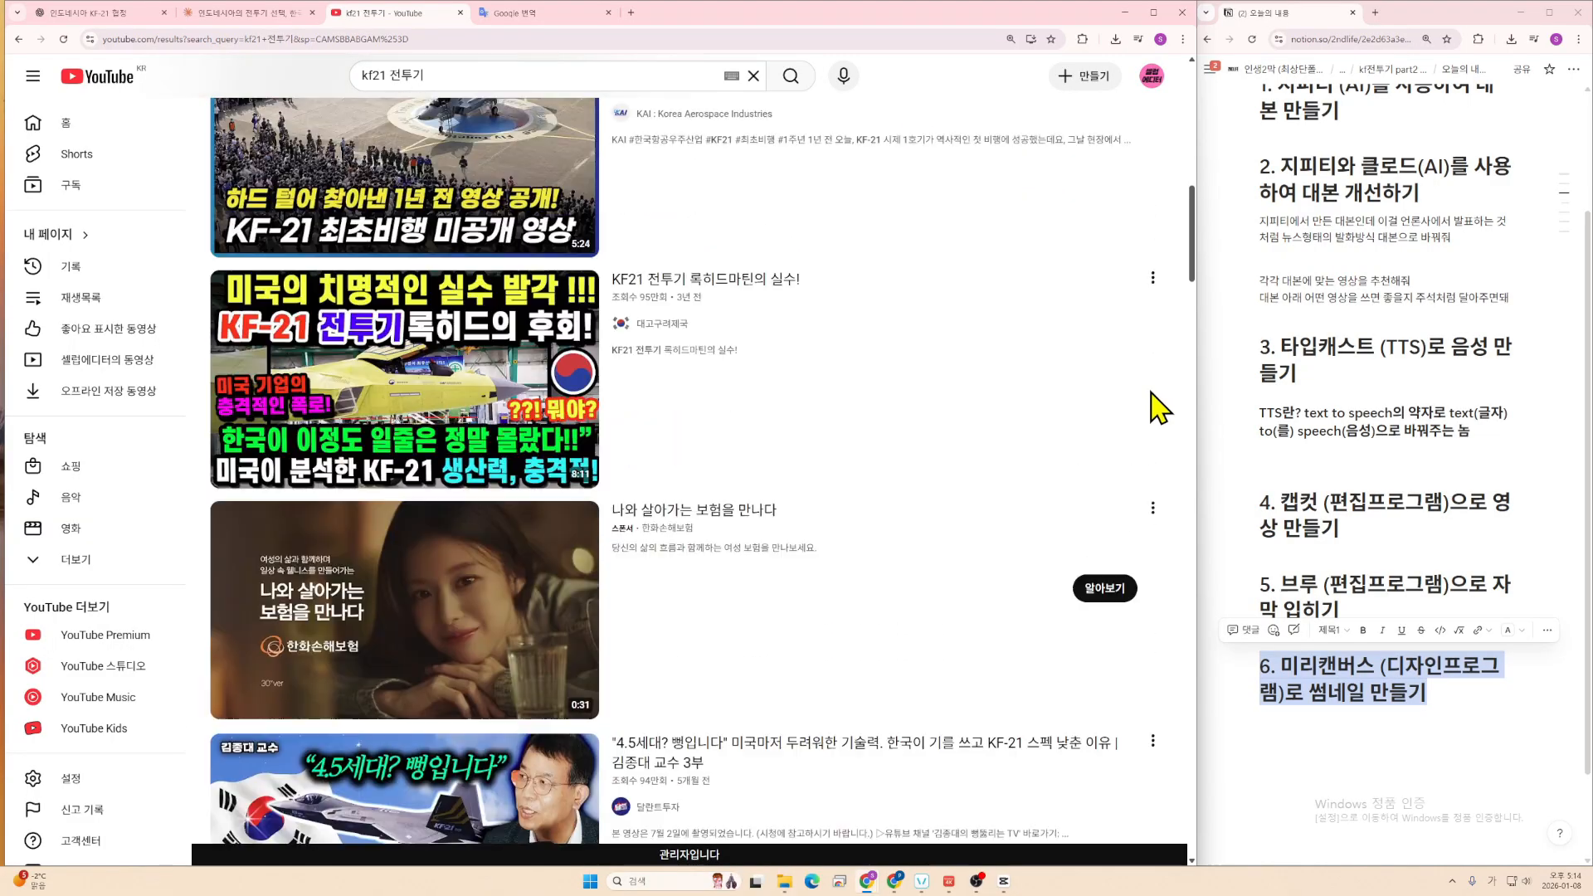
scroll(1157, 404, "up", 12)
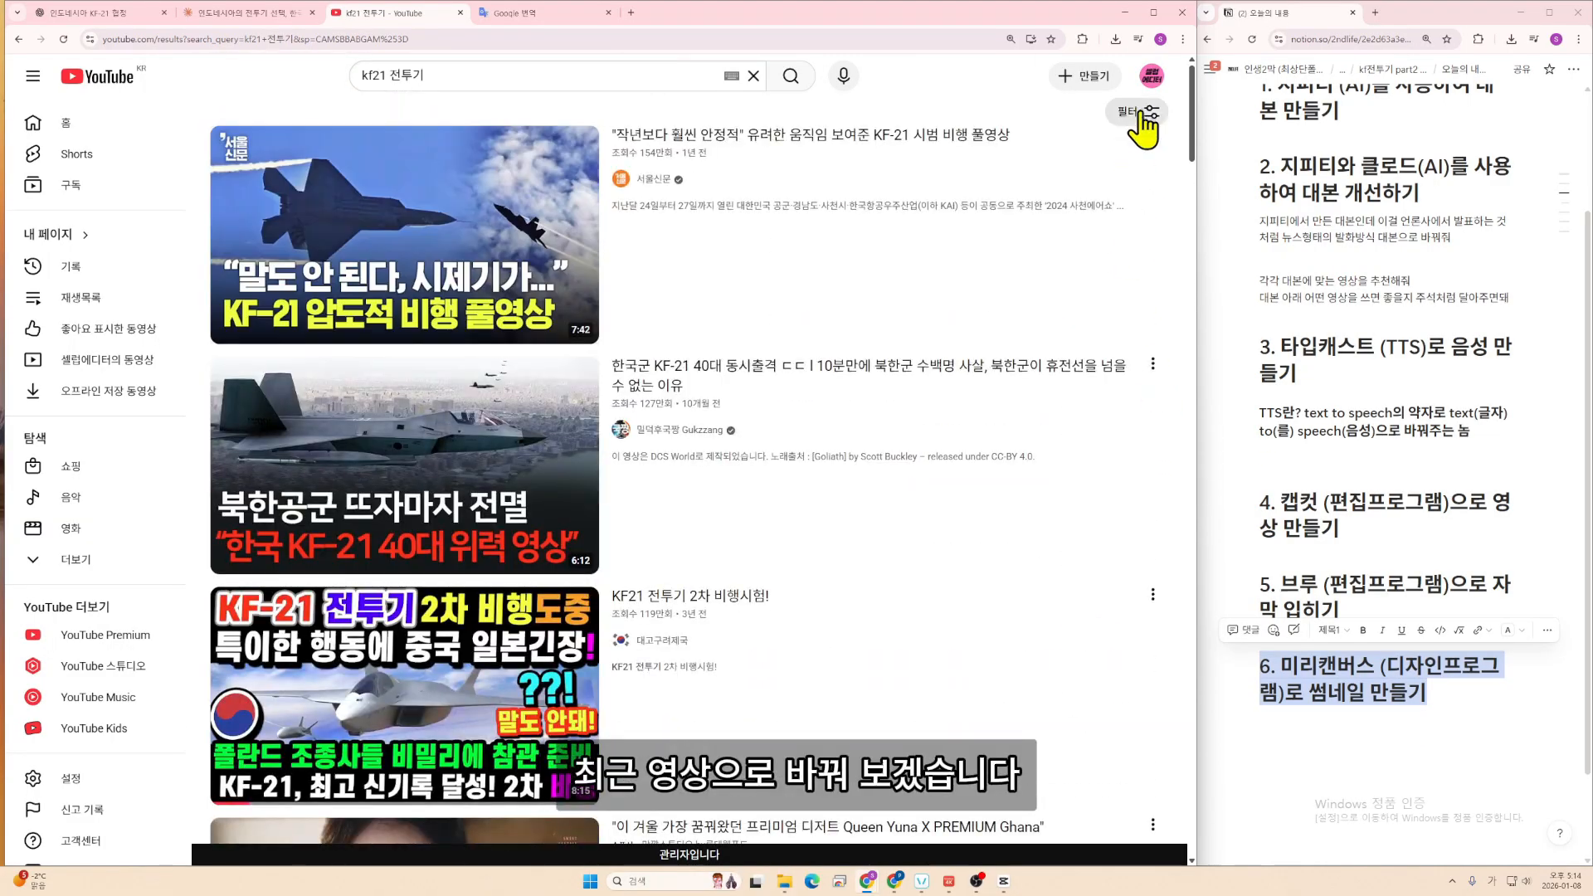
left_click(1141, 112)
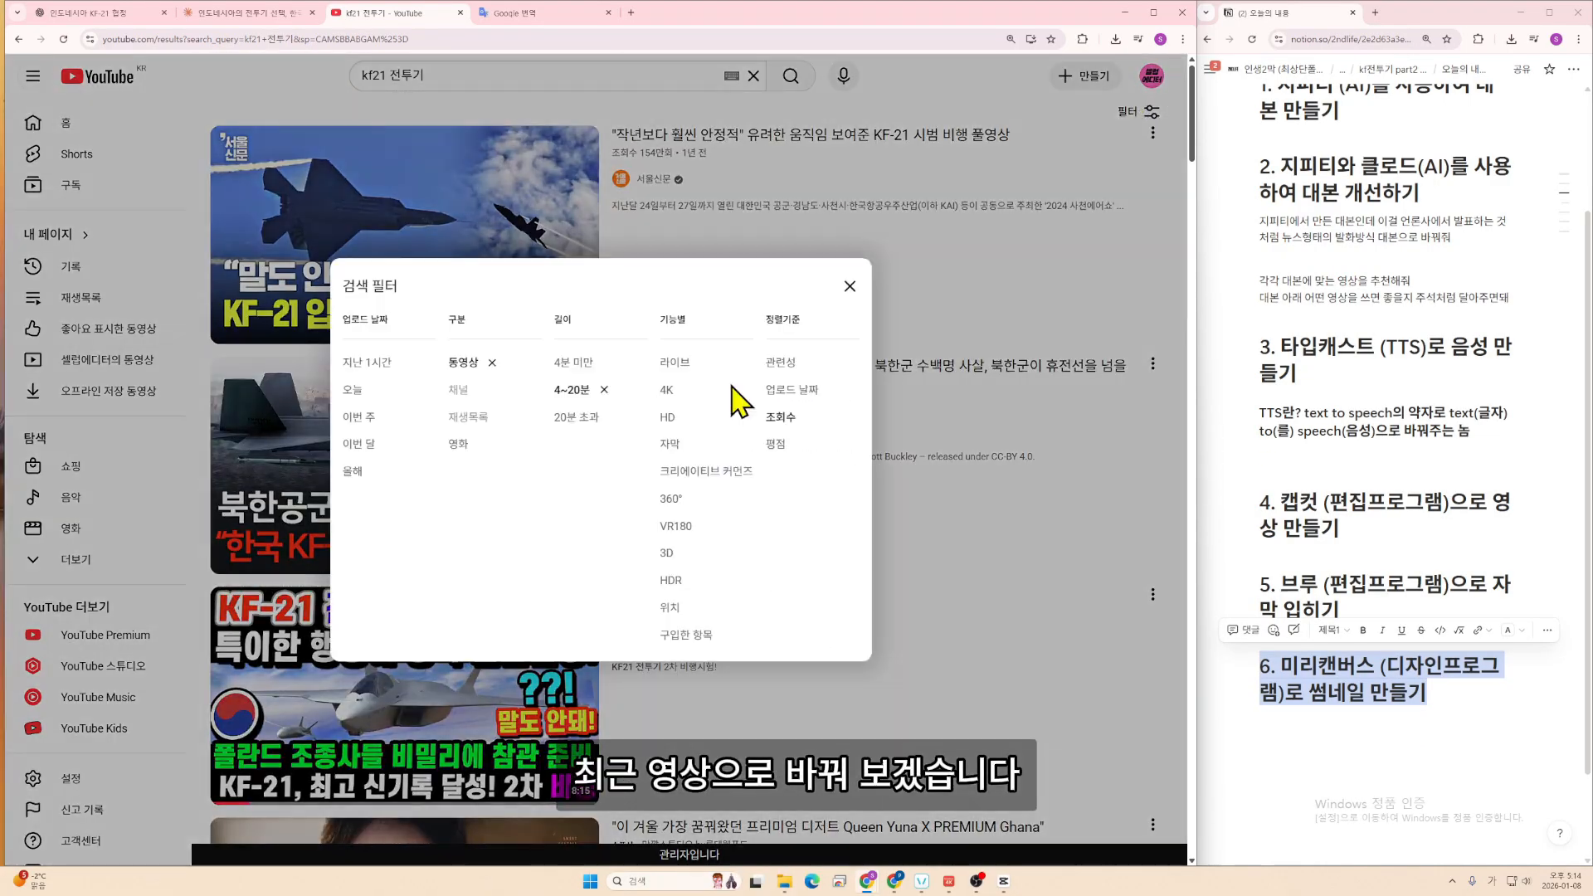
left_click(363, 460)
scroll(1056, 391, "down", 10)
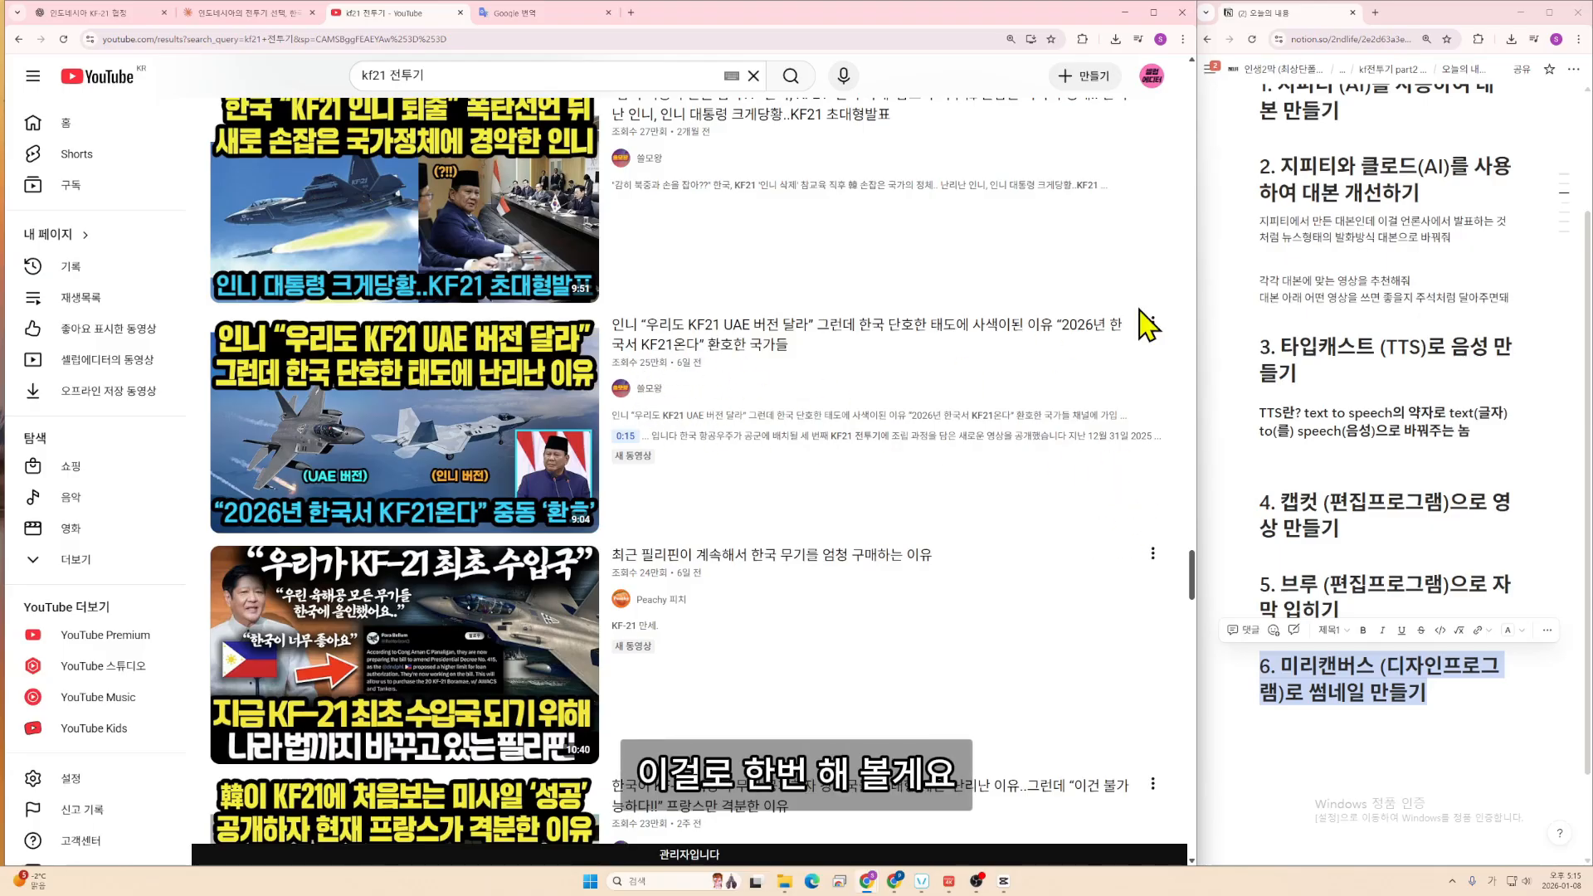
- Capture the thumbnail of the "인니 우리도 KF21 UAE 버전 달라" video as a screen region and minimize the capture editor
key("shift+Print")
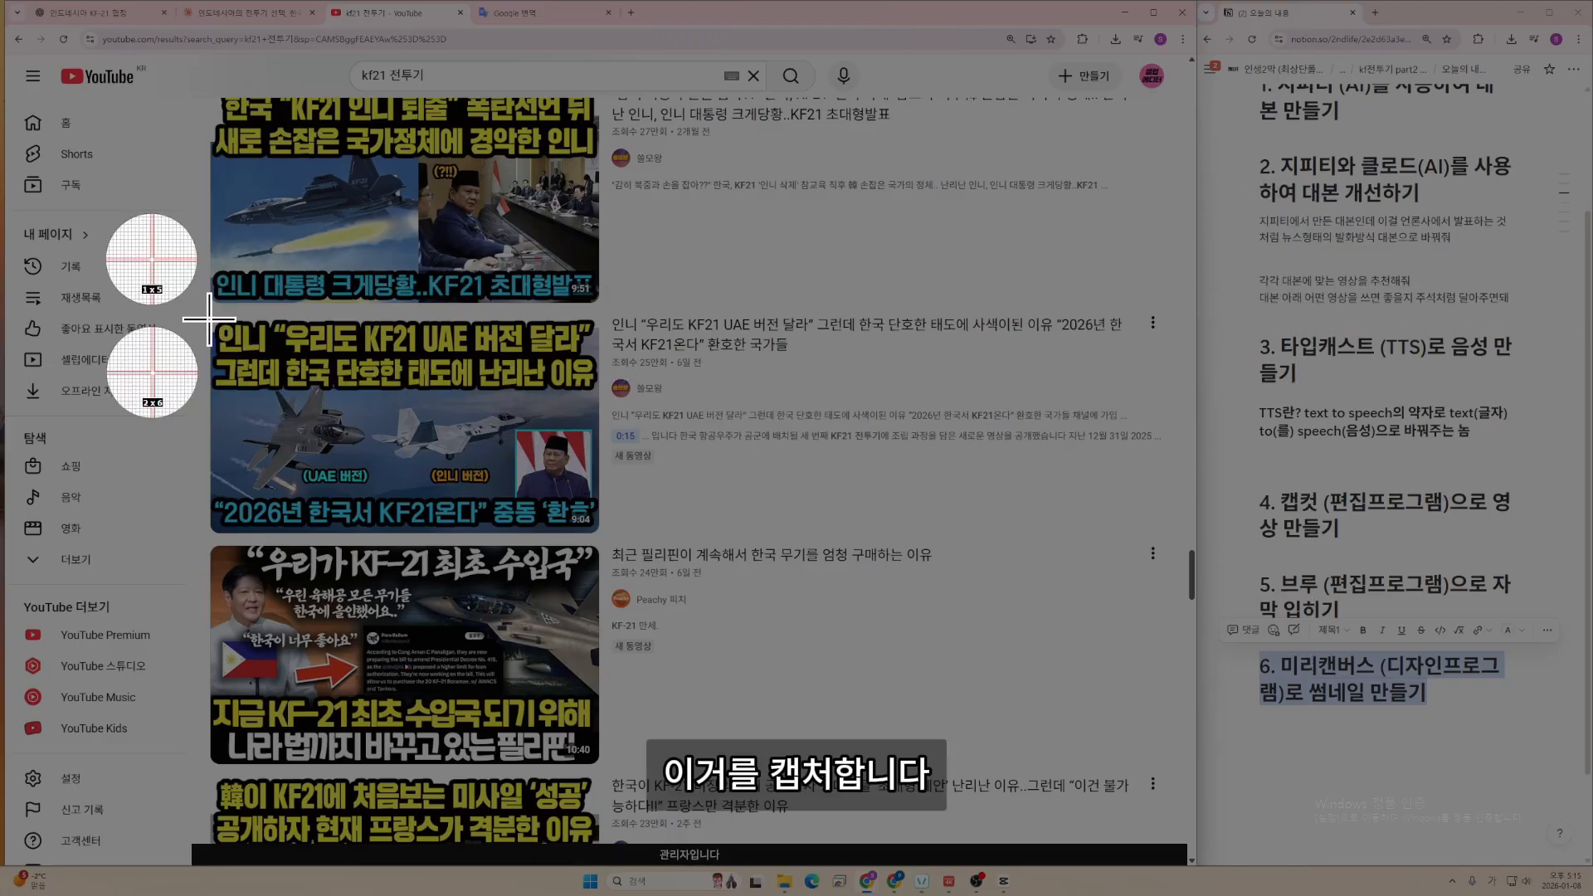
left_click_drag(208, 315, 600, 535)
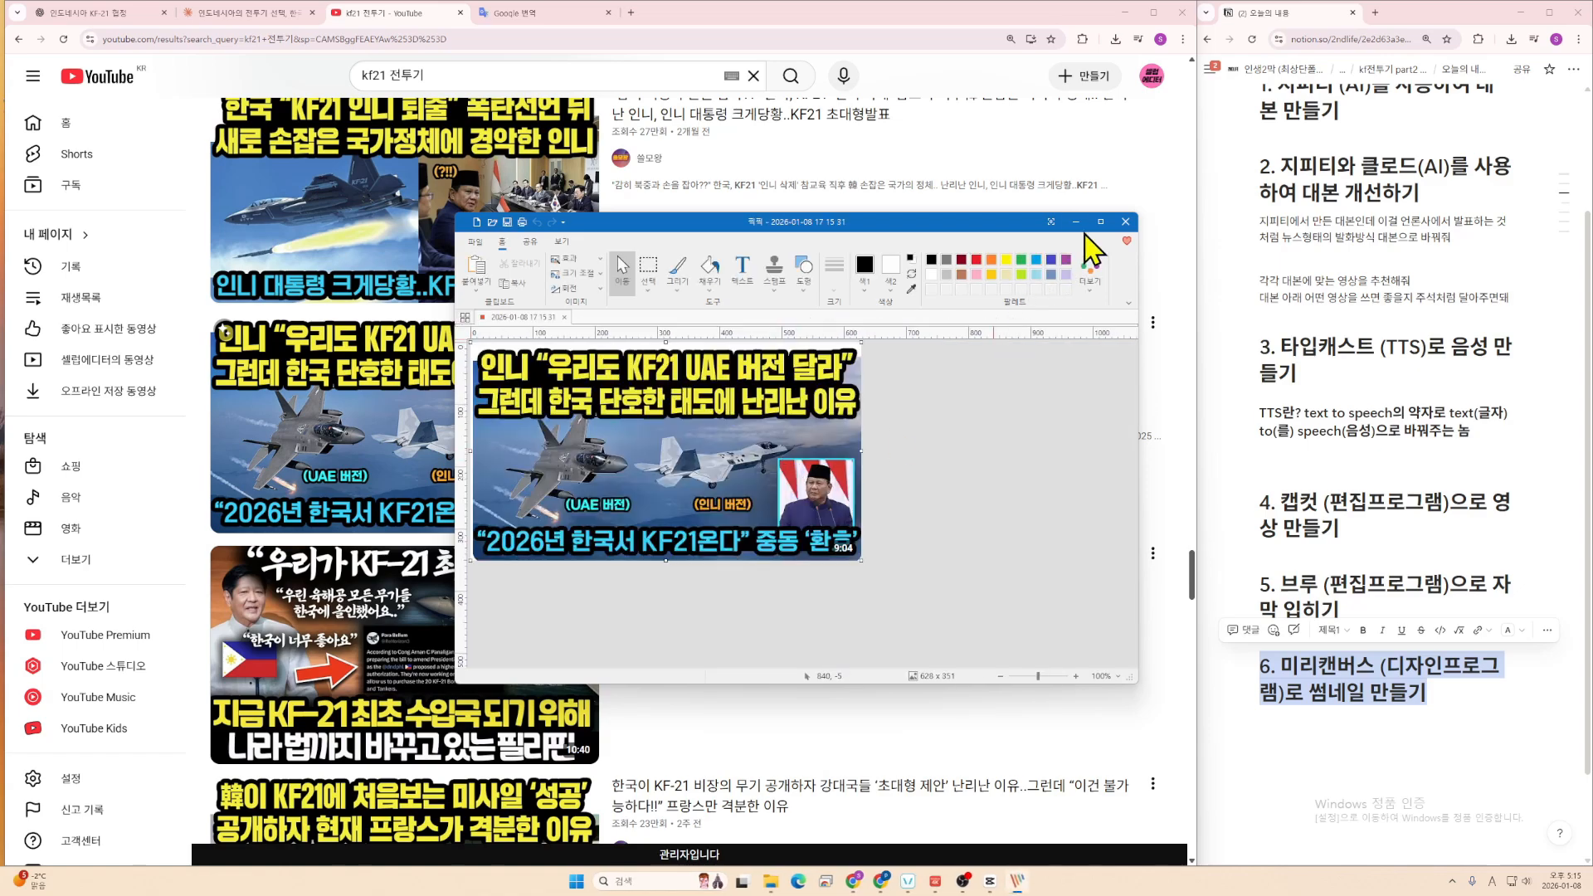
left_click(1078, 224)
- Switch to MiriCanvas, create a 1920 x 1080 px YouTube video design, and sign in with the Google account
key("alt+Tab")
key("alt+Tab")
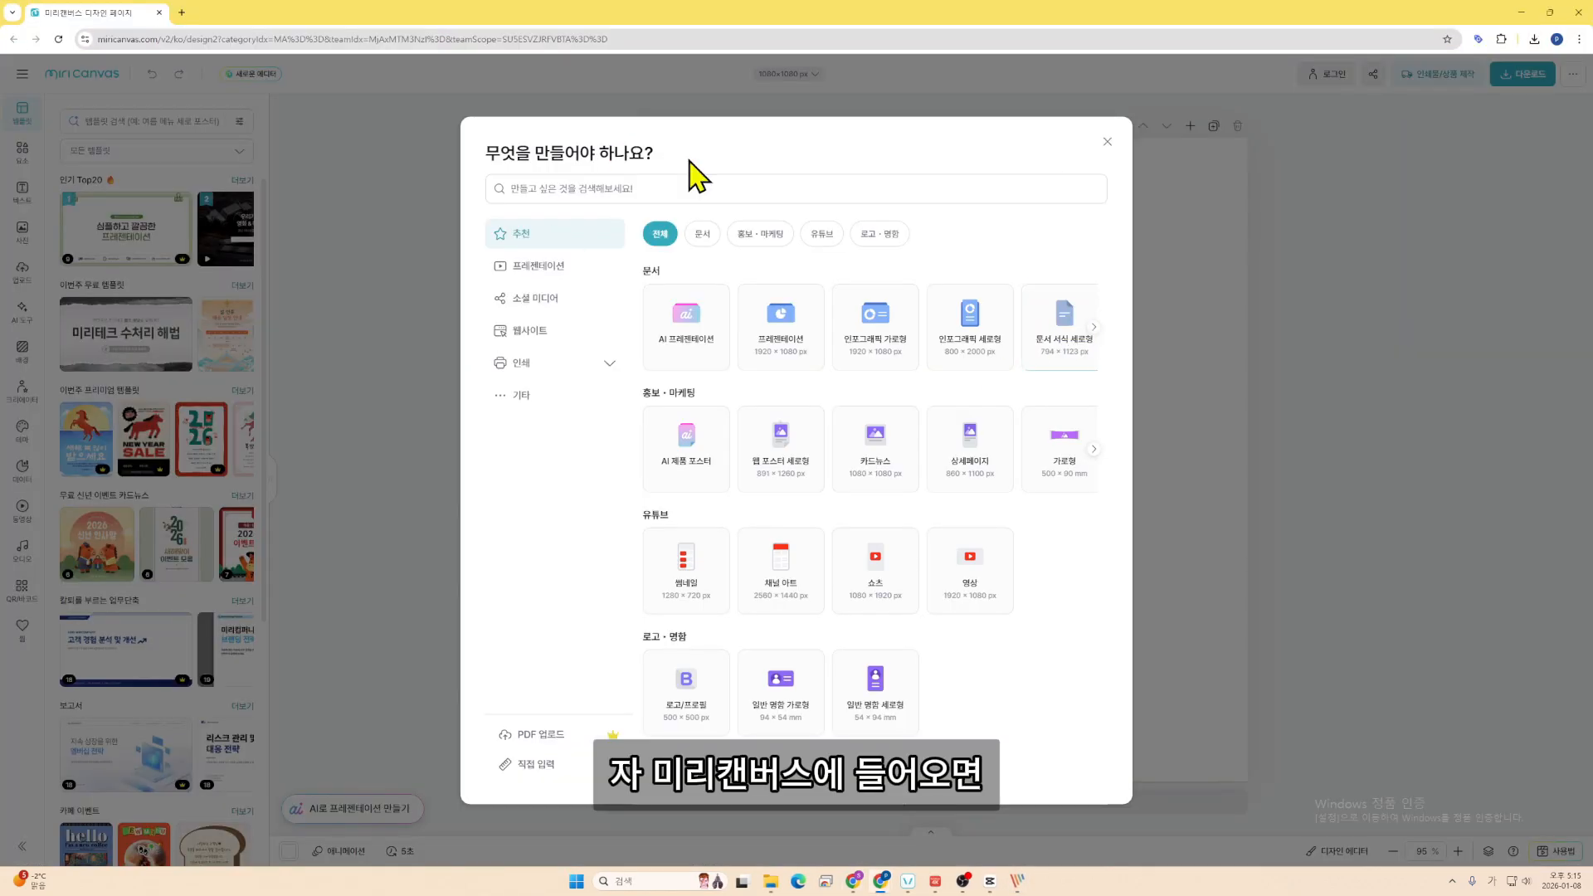
left_click(996, 581)
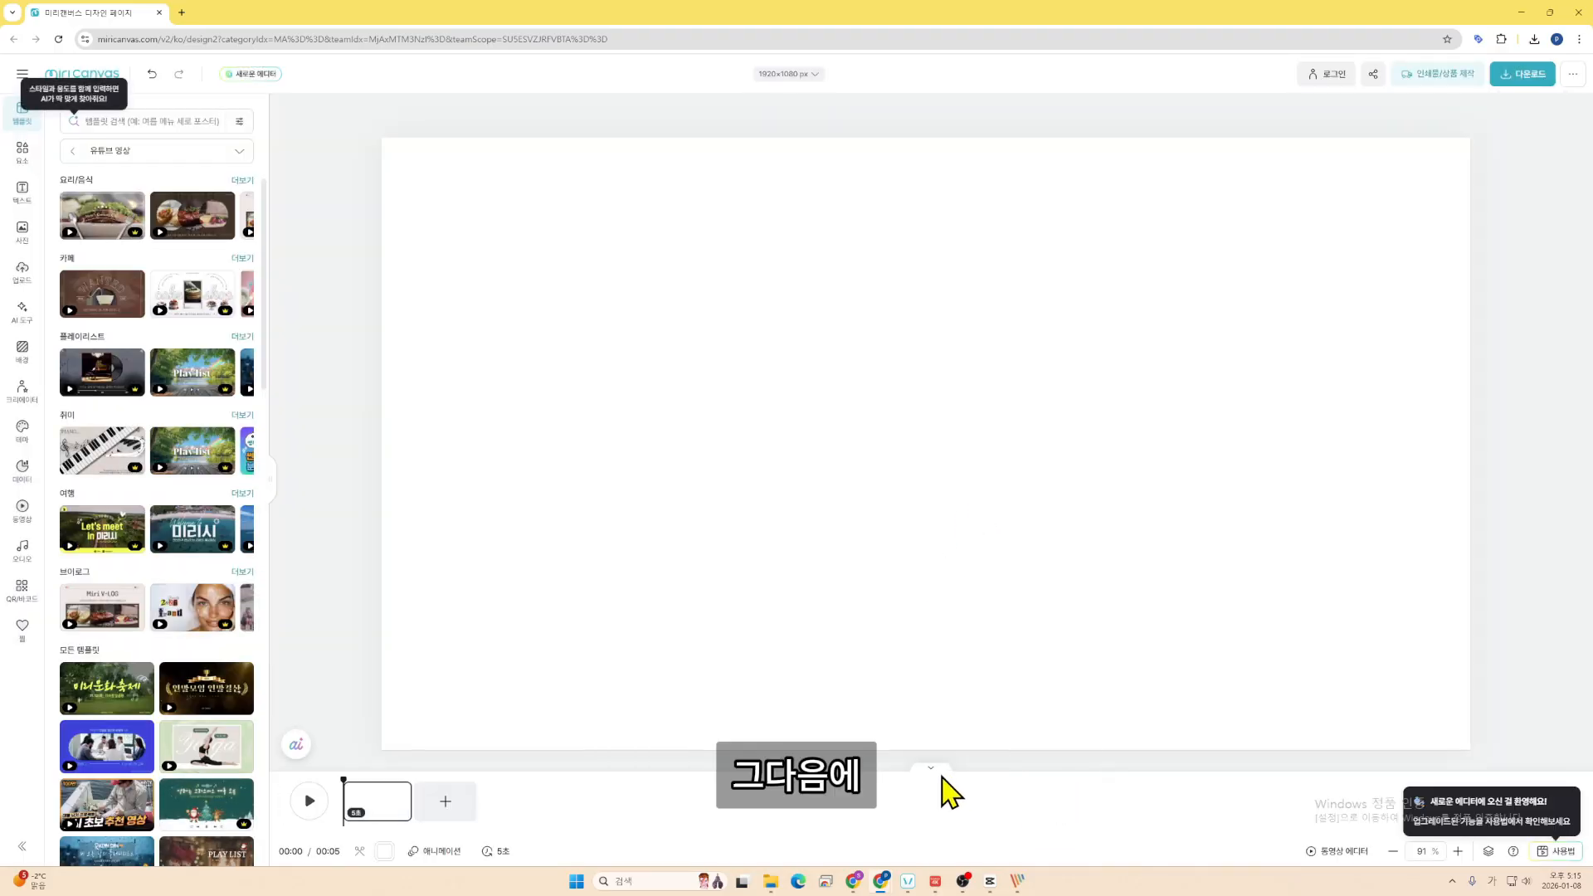
left_click(932, 771)
left_click(1076, 580)
key("ctrl+v")
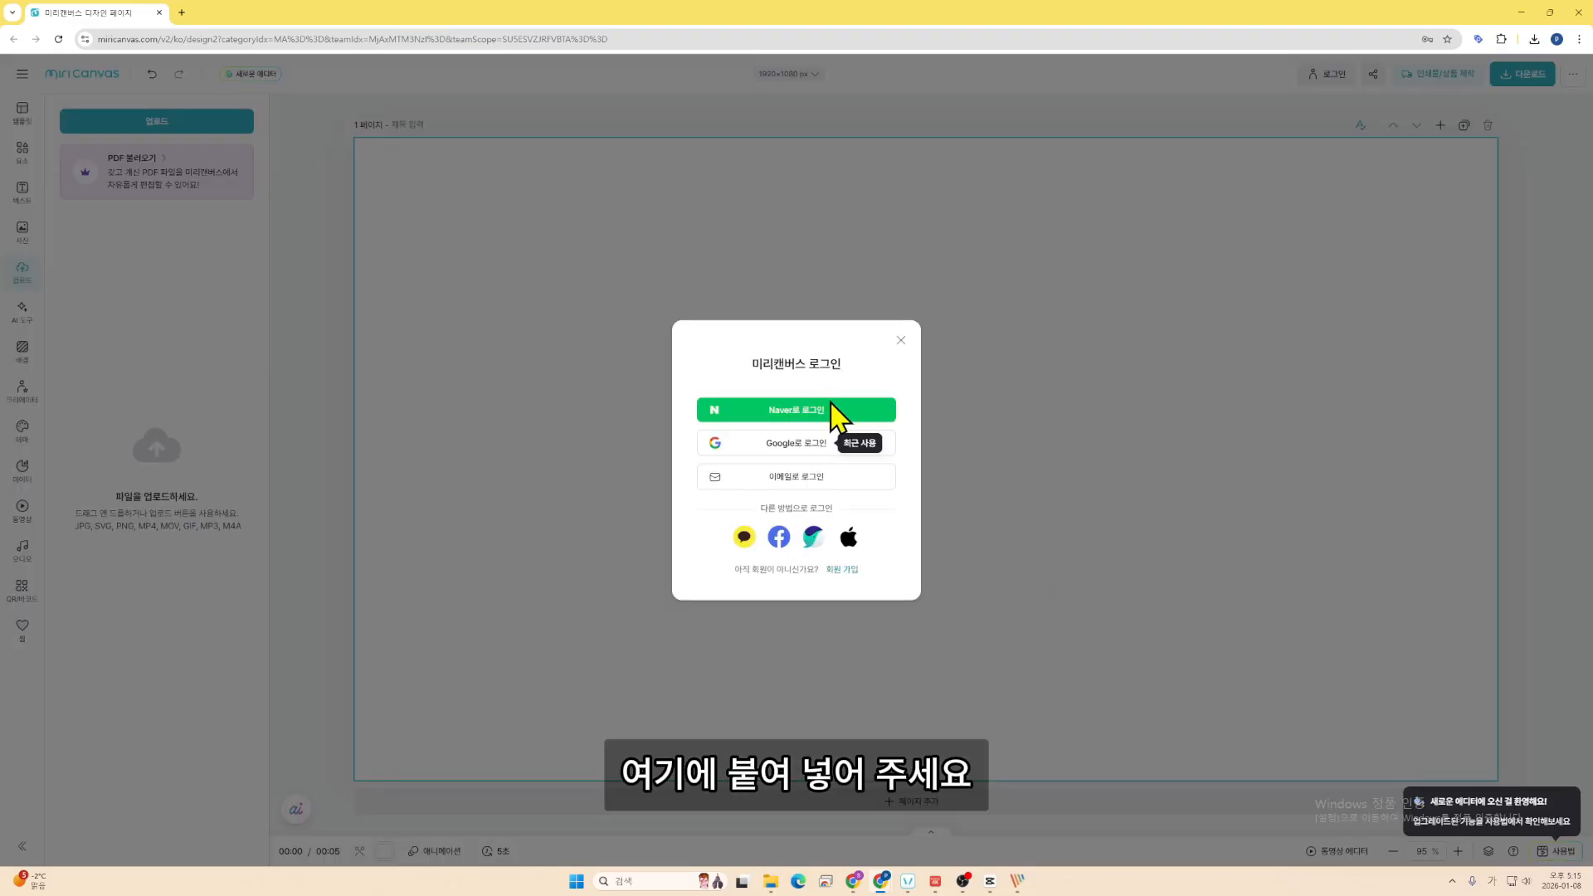
left_click(784, 445)
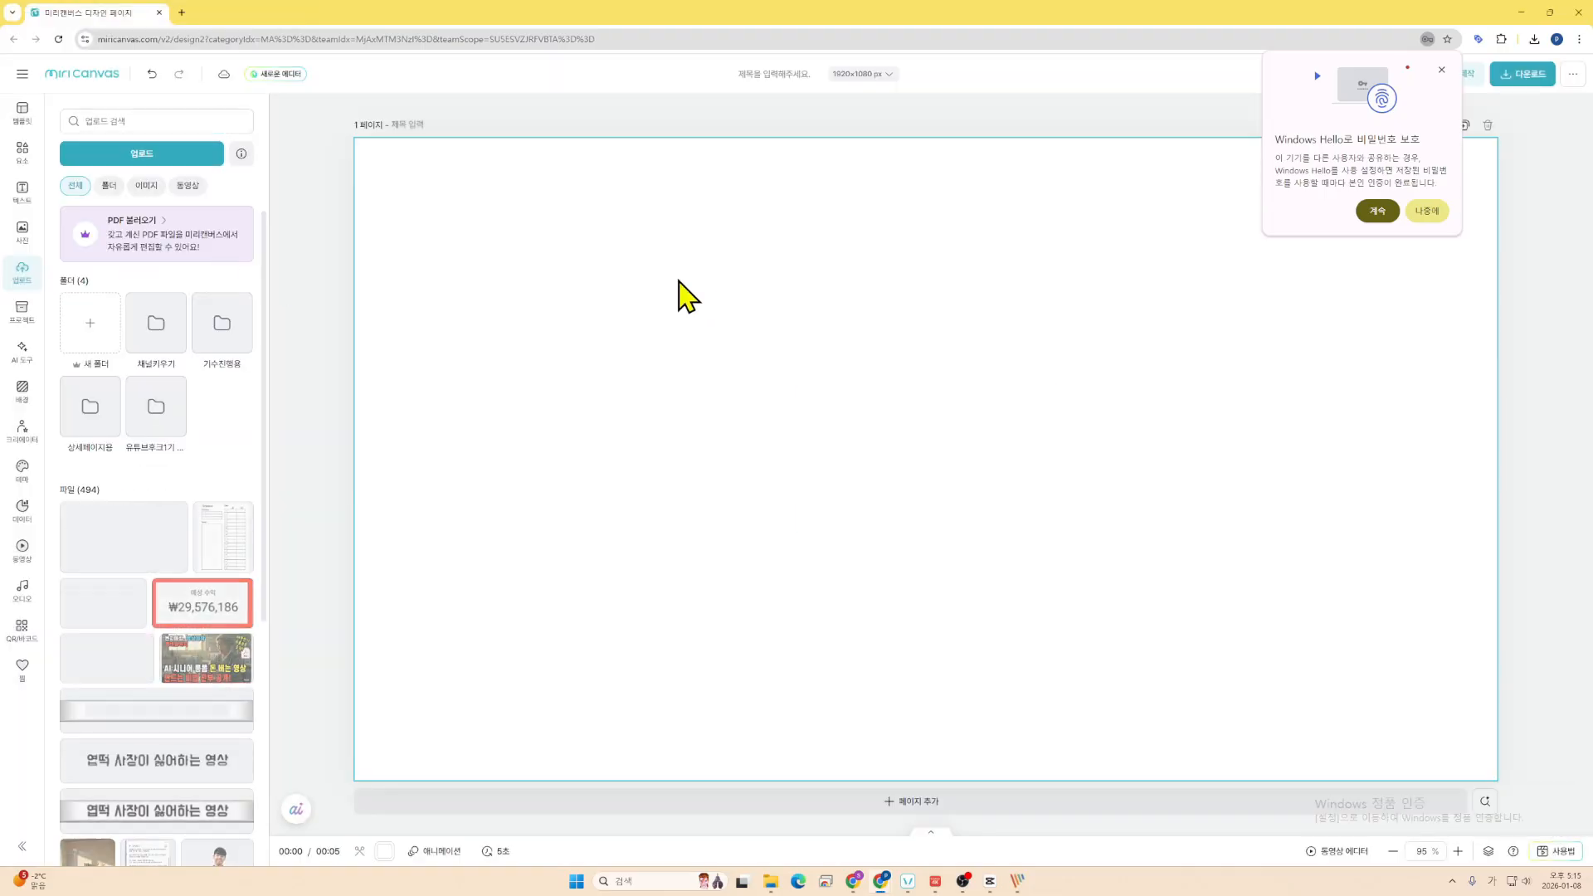
- Paste the captured thumbnail onto the page and enlarge it from the upper-left corner to fill the canvas
key("ctrl+v")
left_click_drag(877, 417, 453, 178)
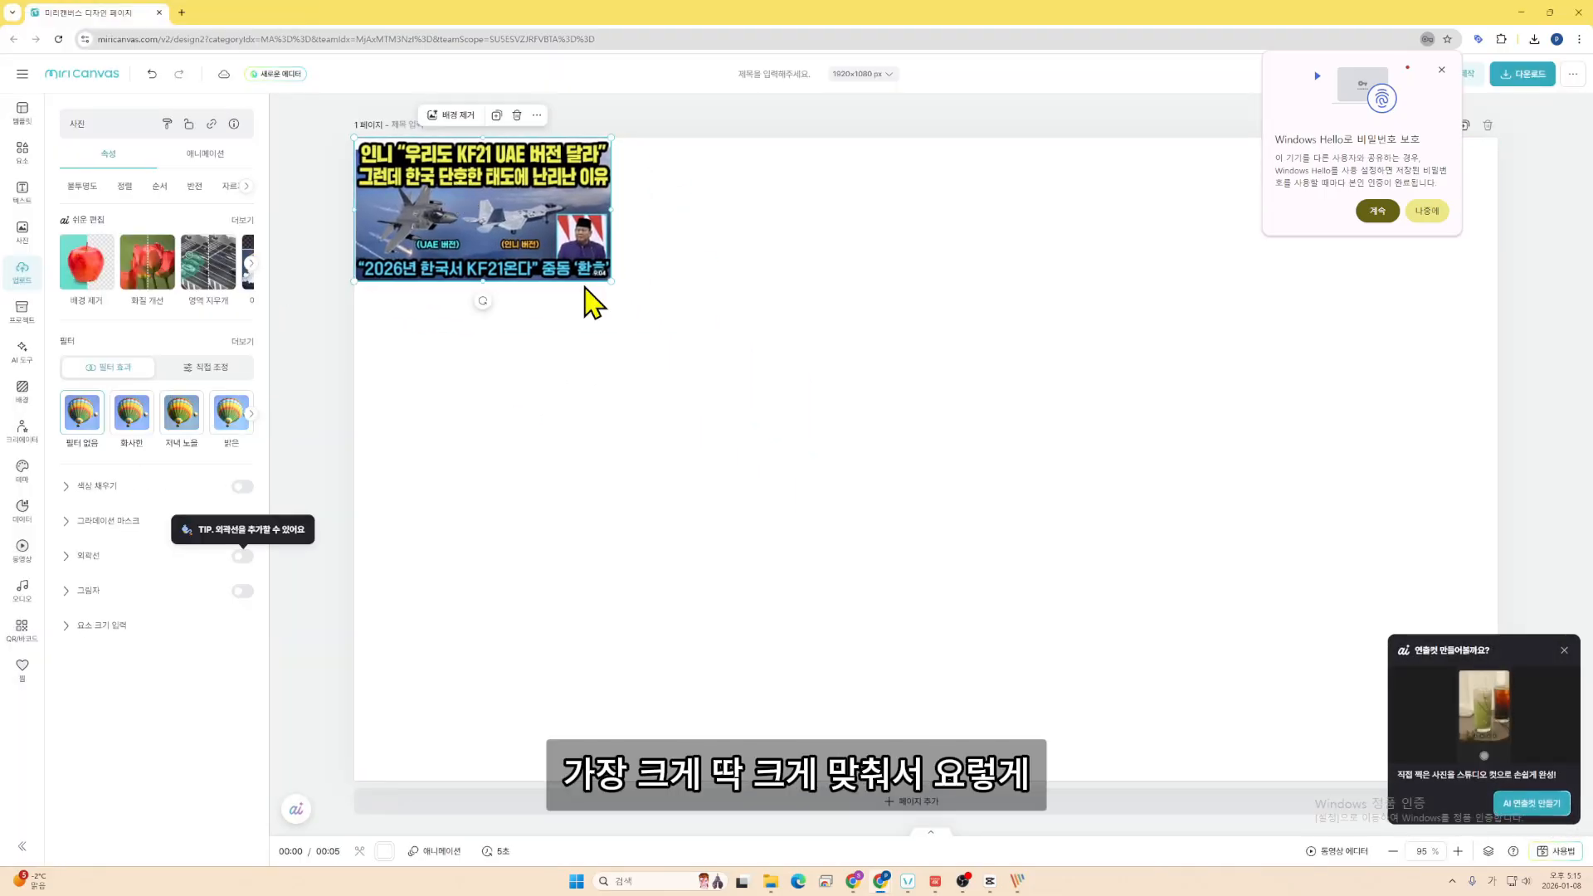
left_click_drag(611, 281, 1516, 749)
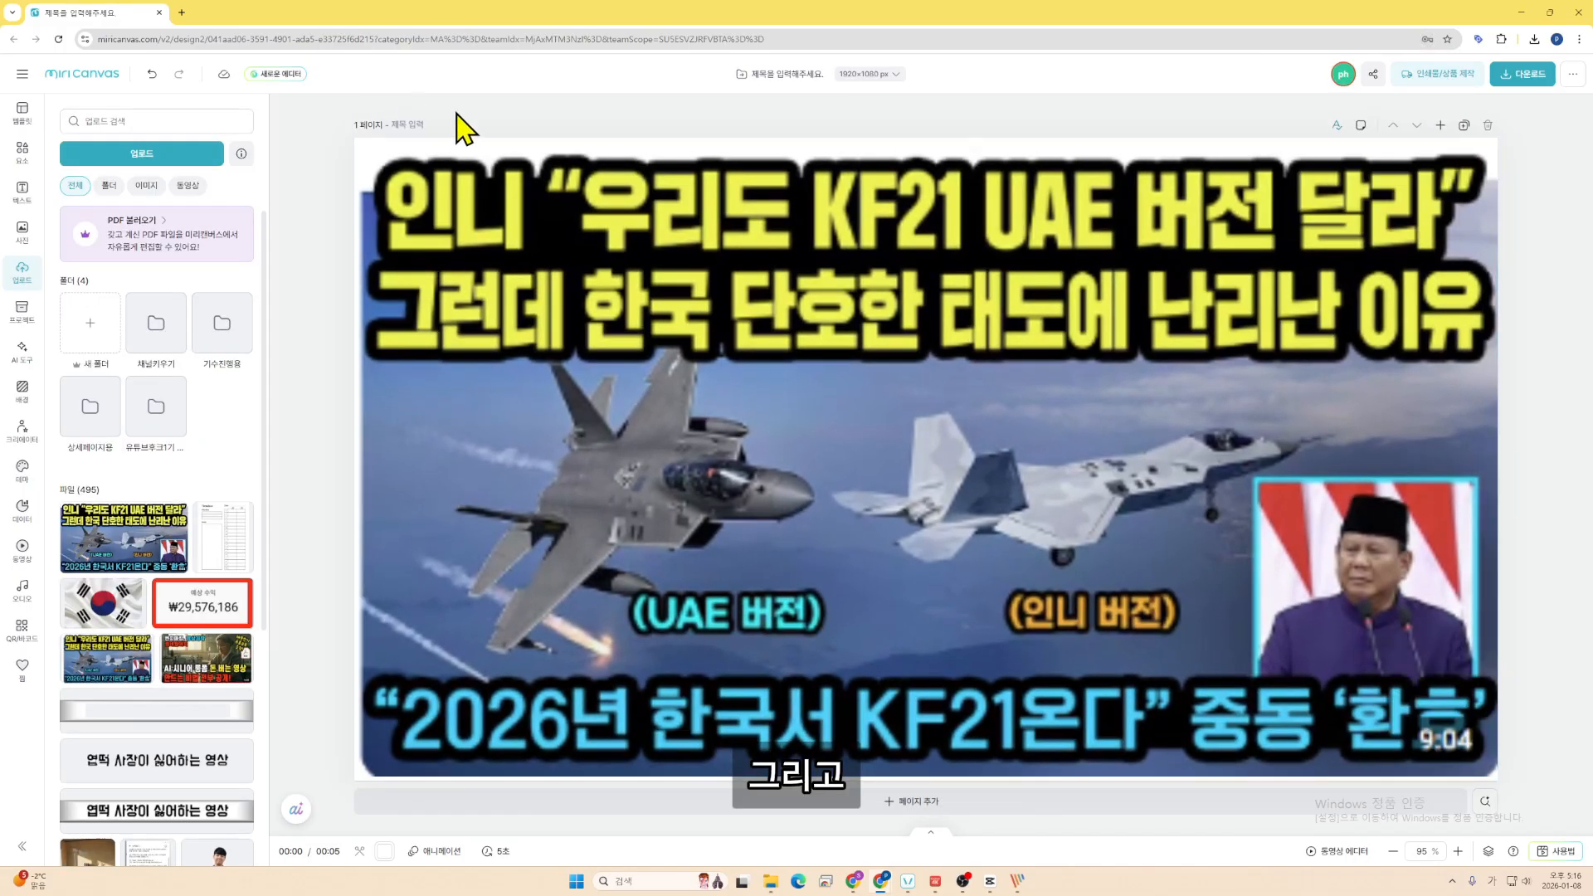
- Set the opacity of the pasted thumbnail image to 52% so it serves as a faint layout guide
left_click(1272, 278)
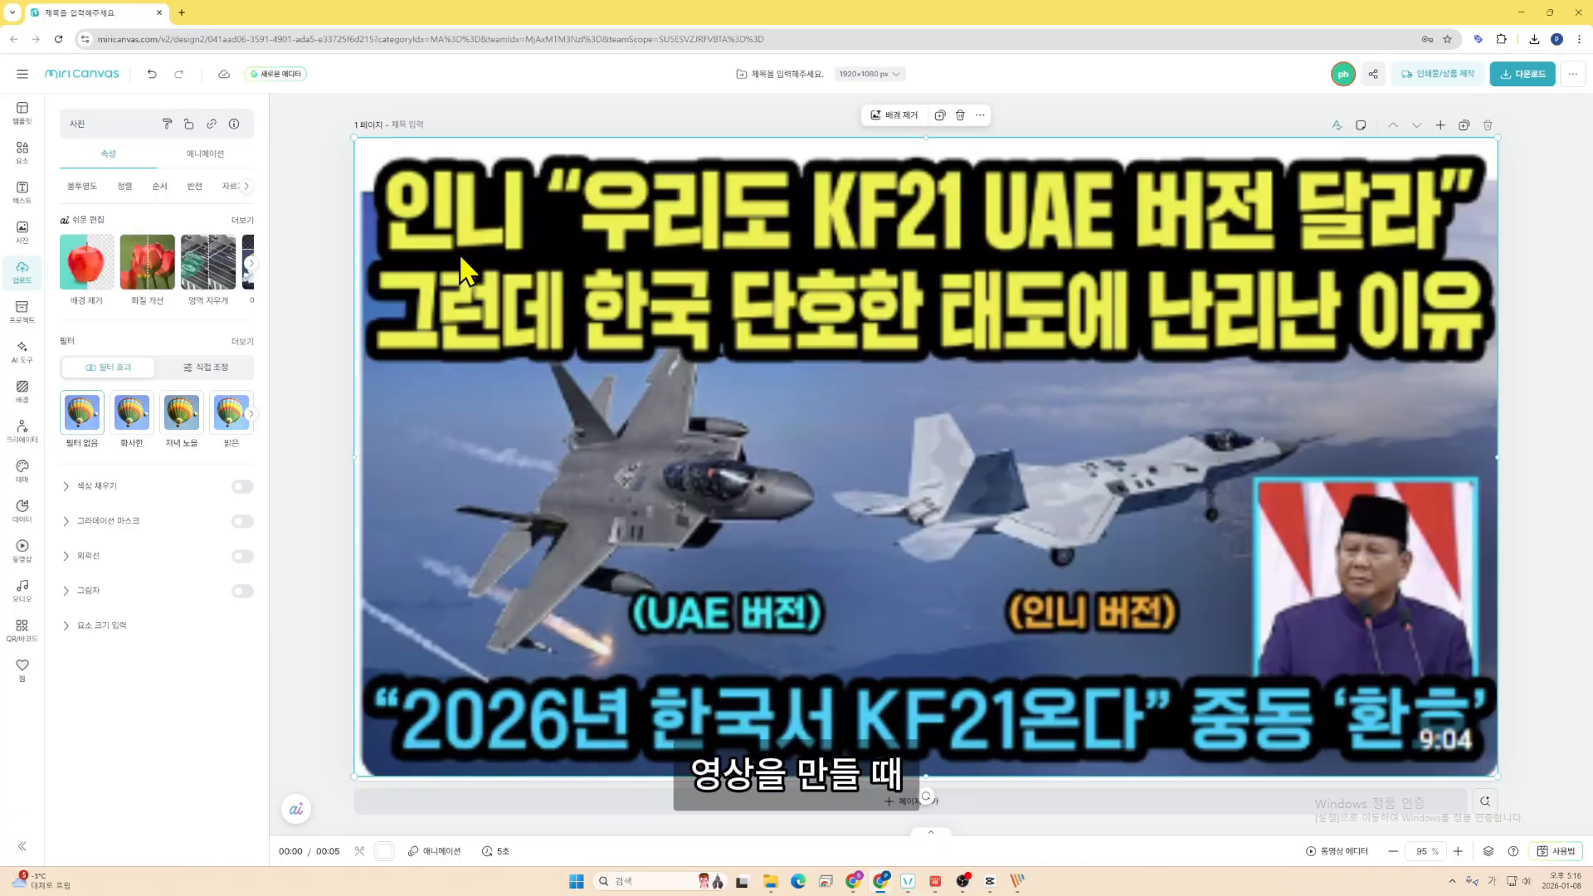
left_click(83, 186)
left_click(162, 243)
left_click_drag(162, 243, 160, 243)
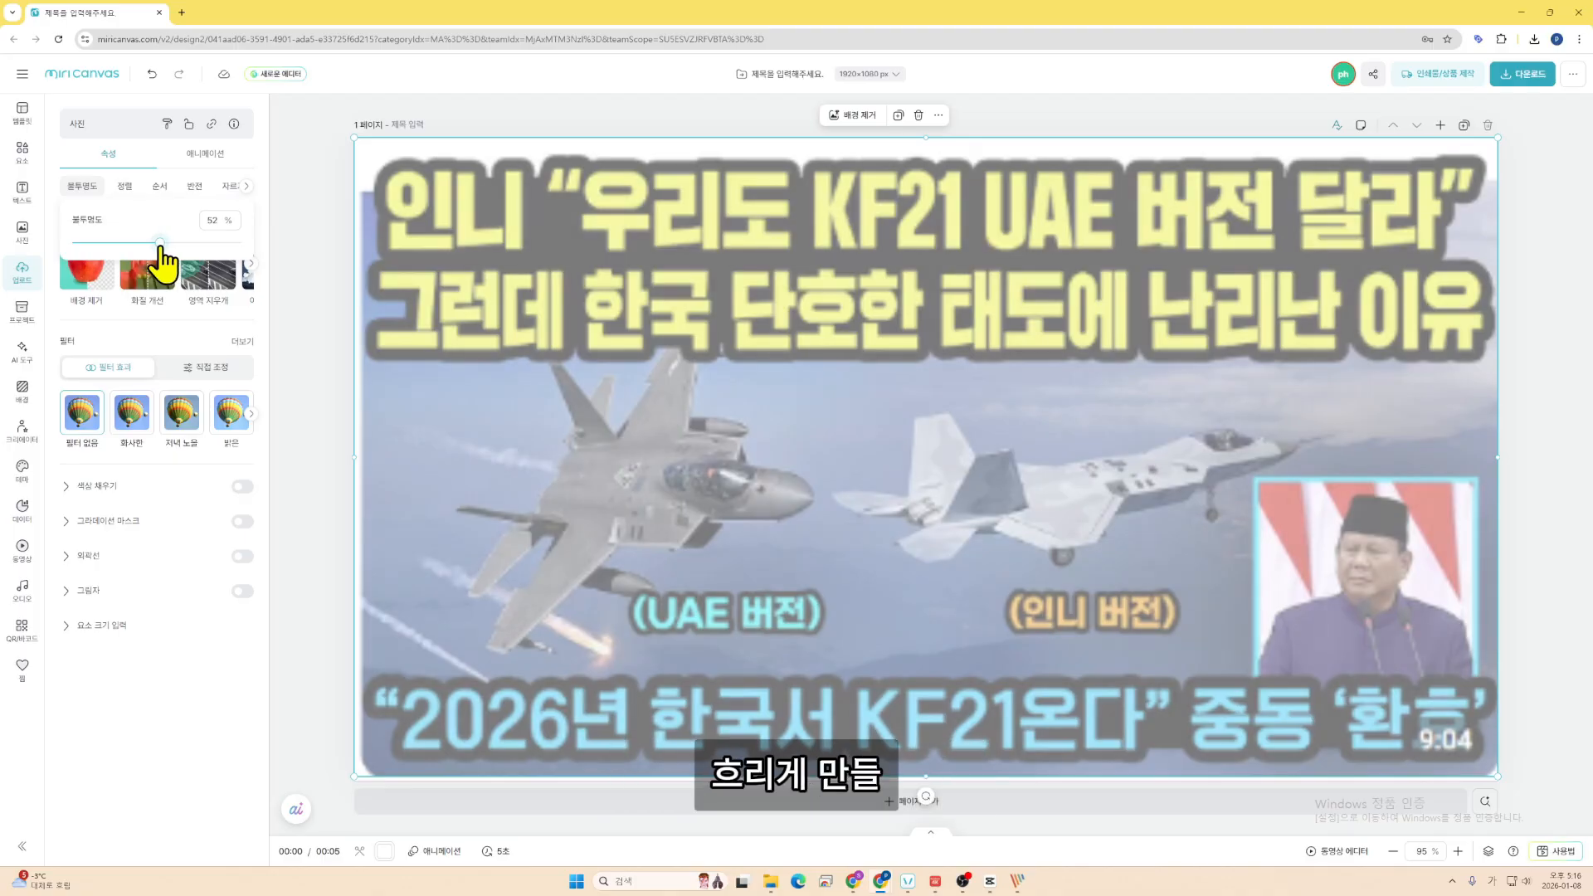
left_click(340, 369)
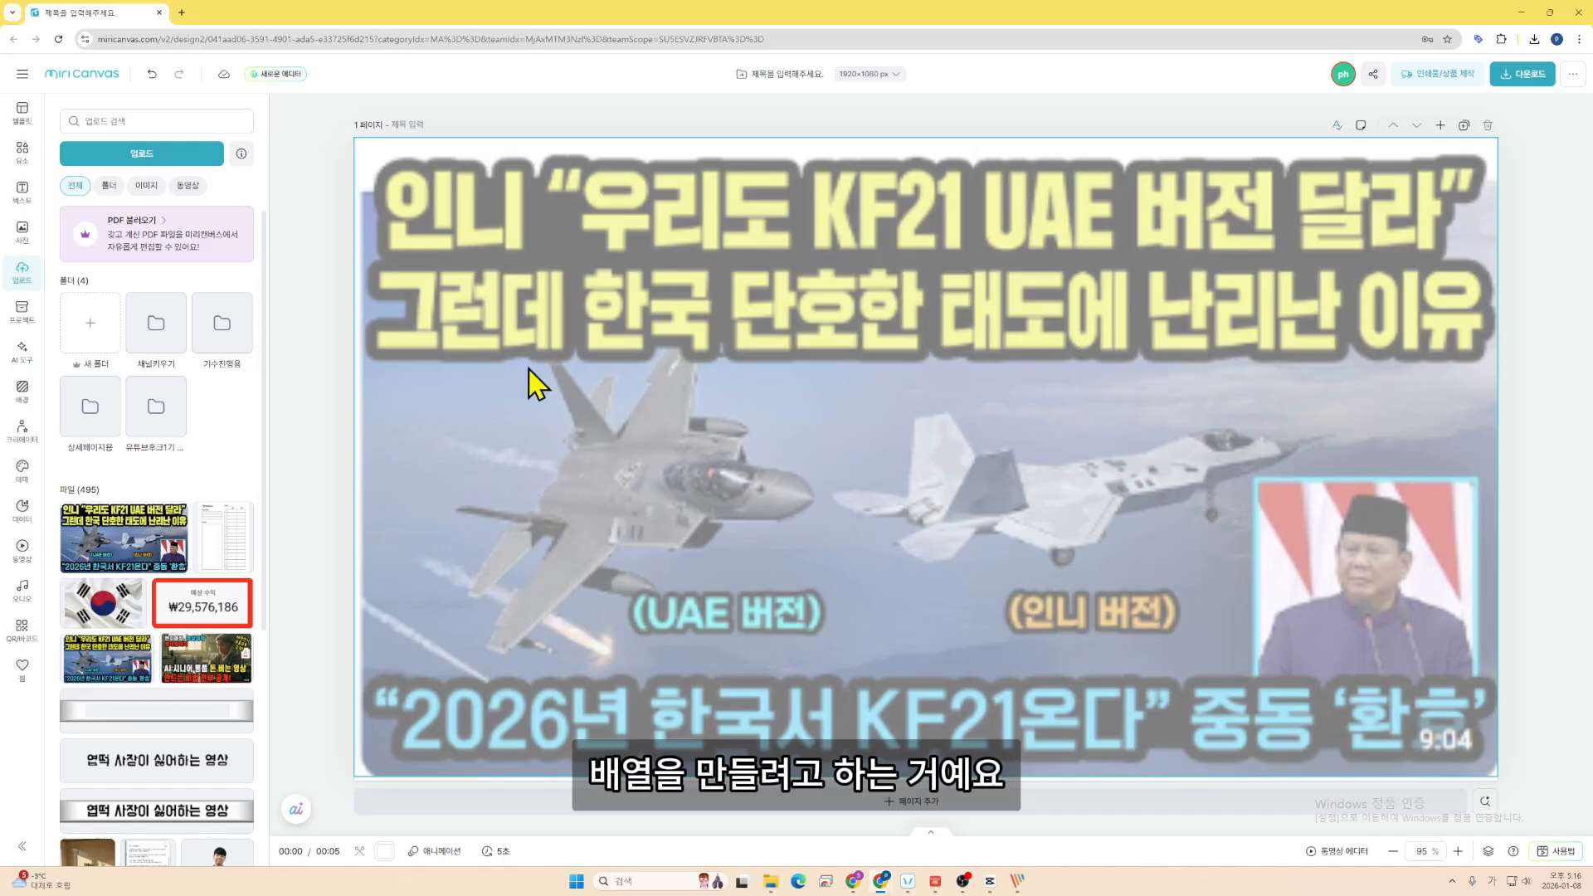
- Add a title text over the start of the first headline line and enlarge it to size 112.5
left_click(36, 195)
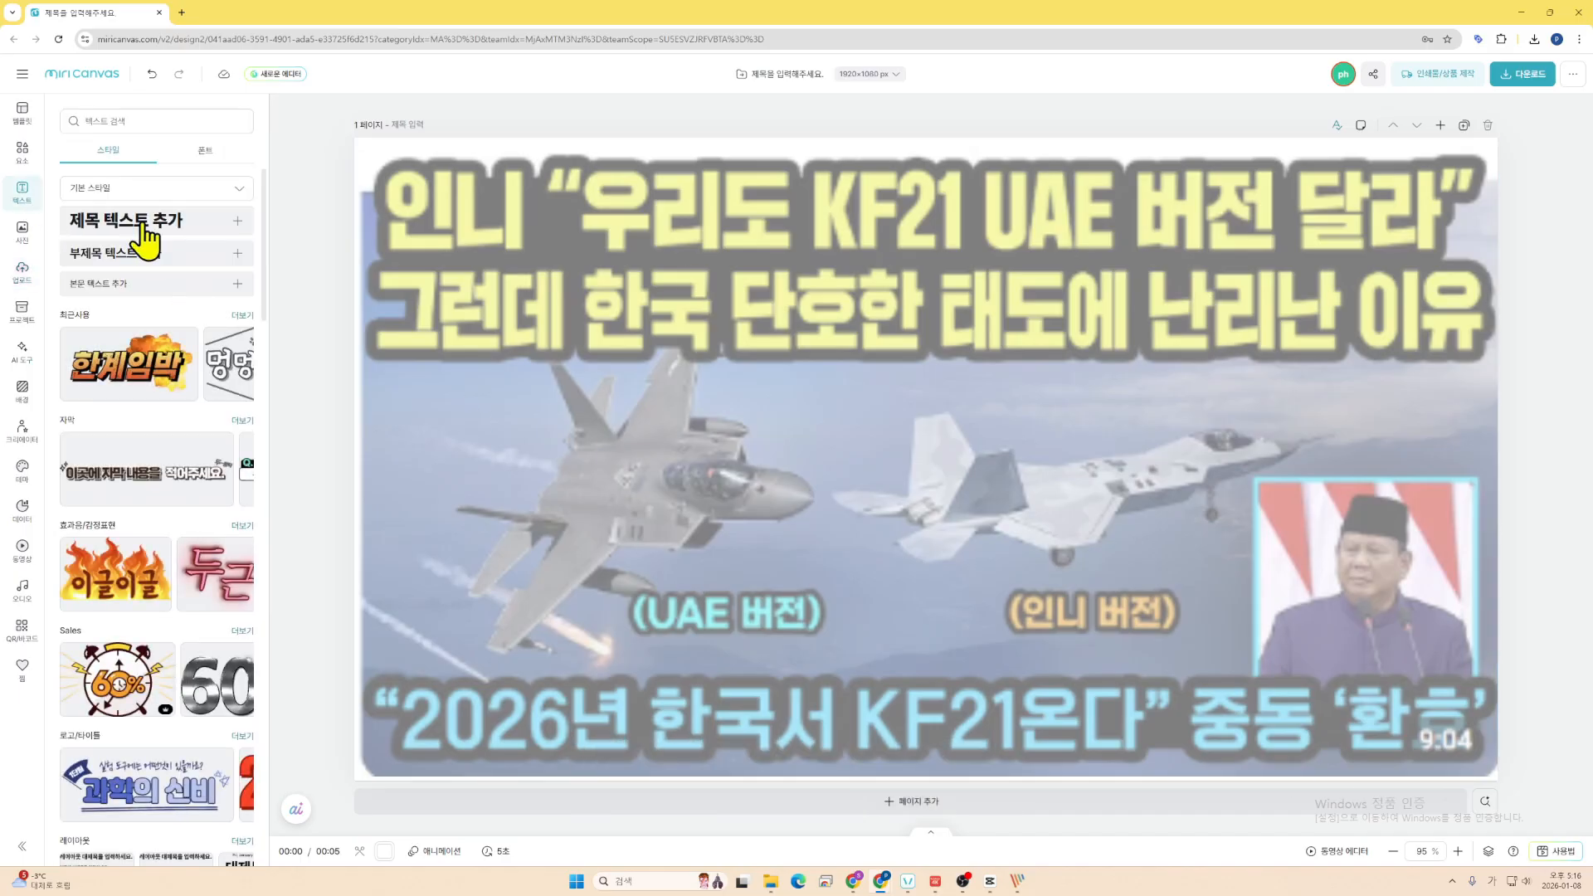
left_click(150, 223)
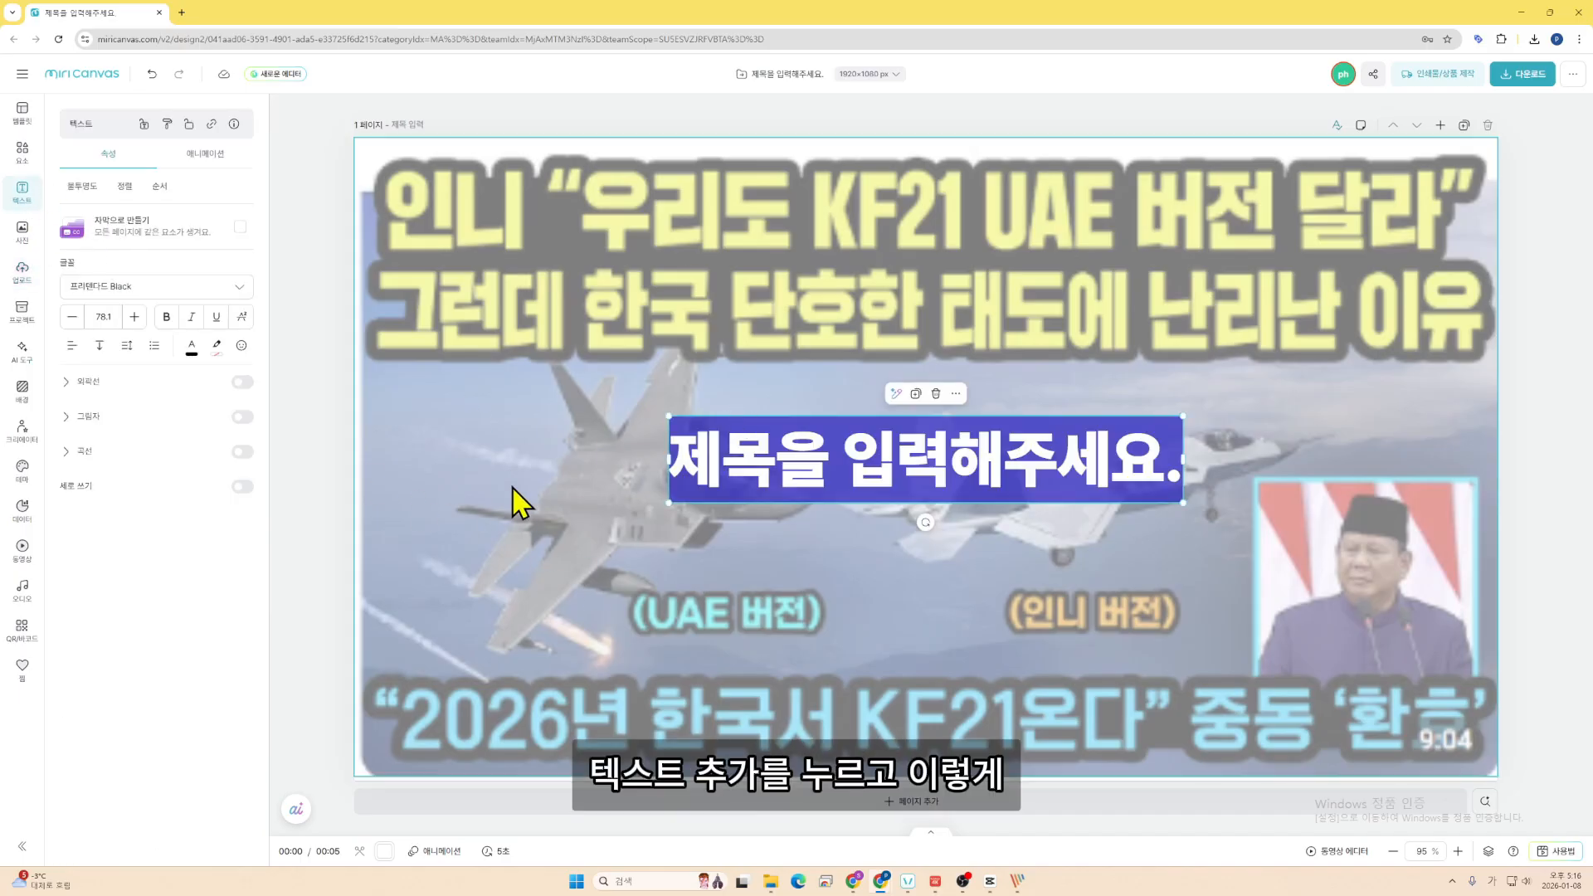
left_click_drag(789, 485, 502, 208)
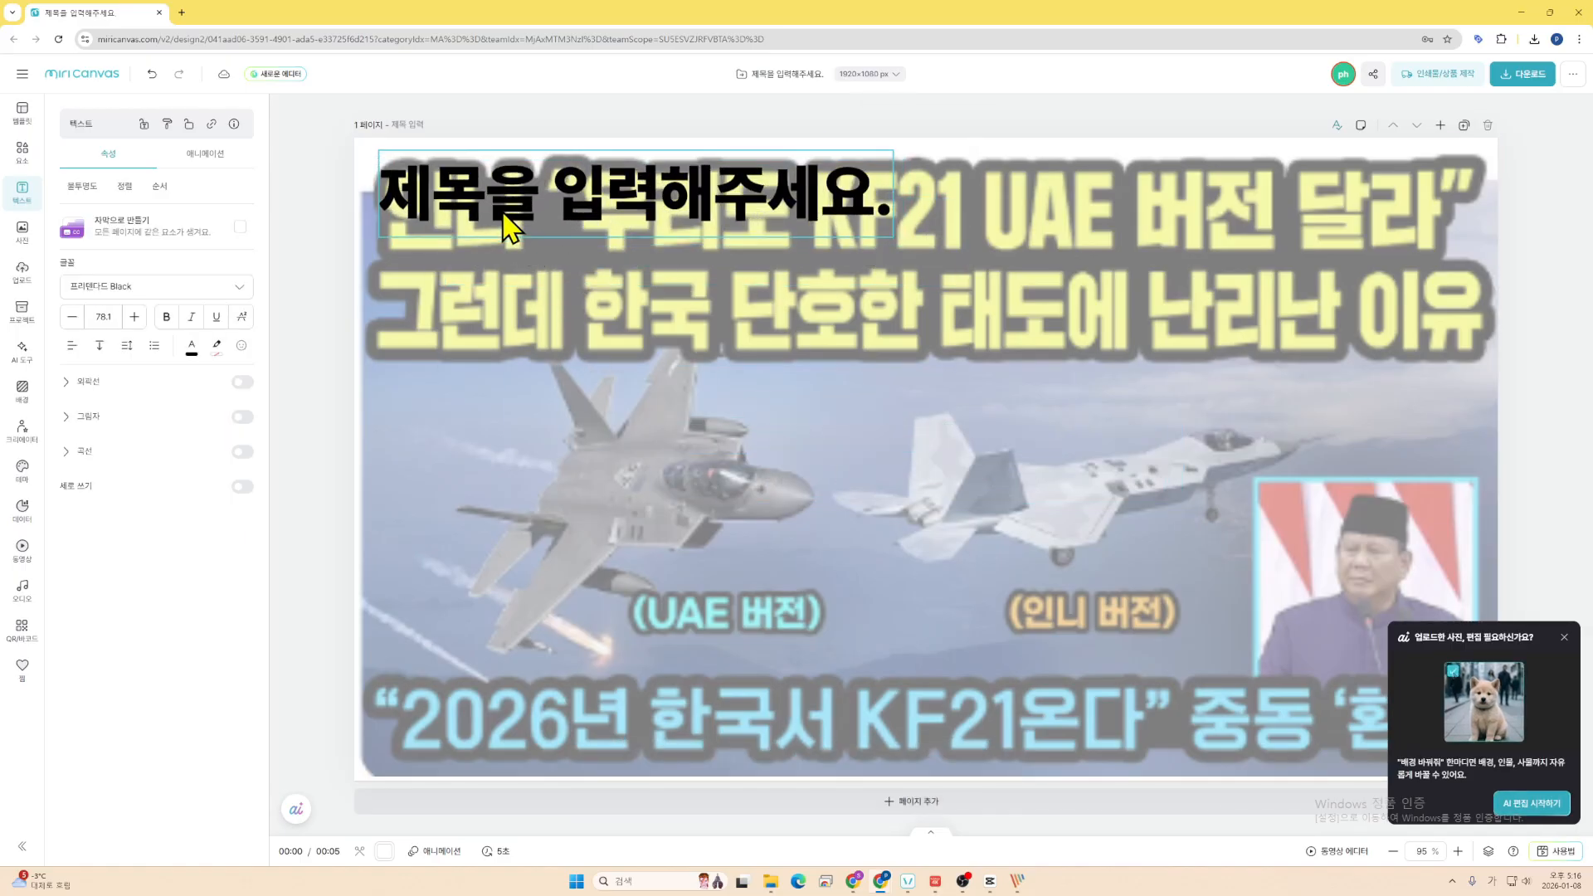
left_click_drag(890, 230, 1111, 324)
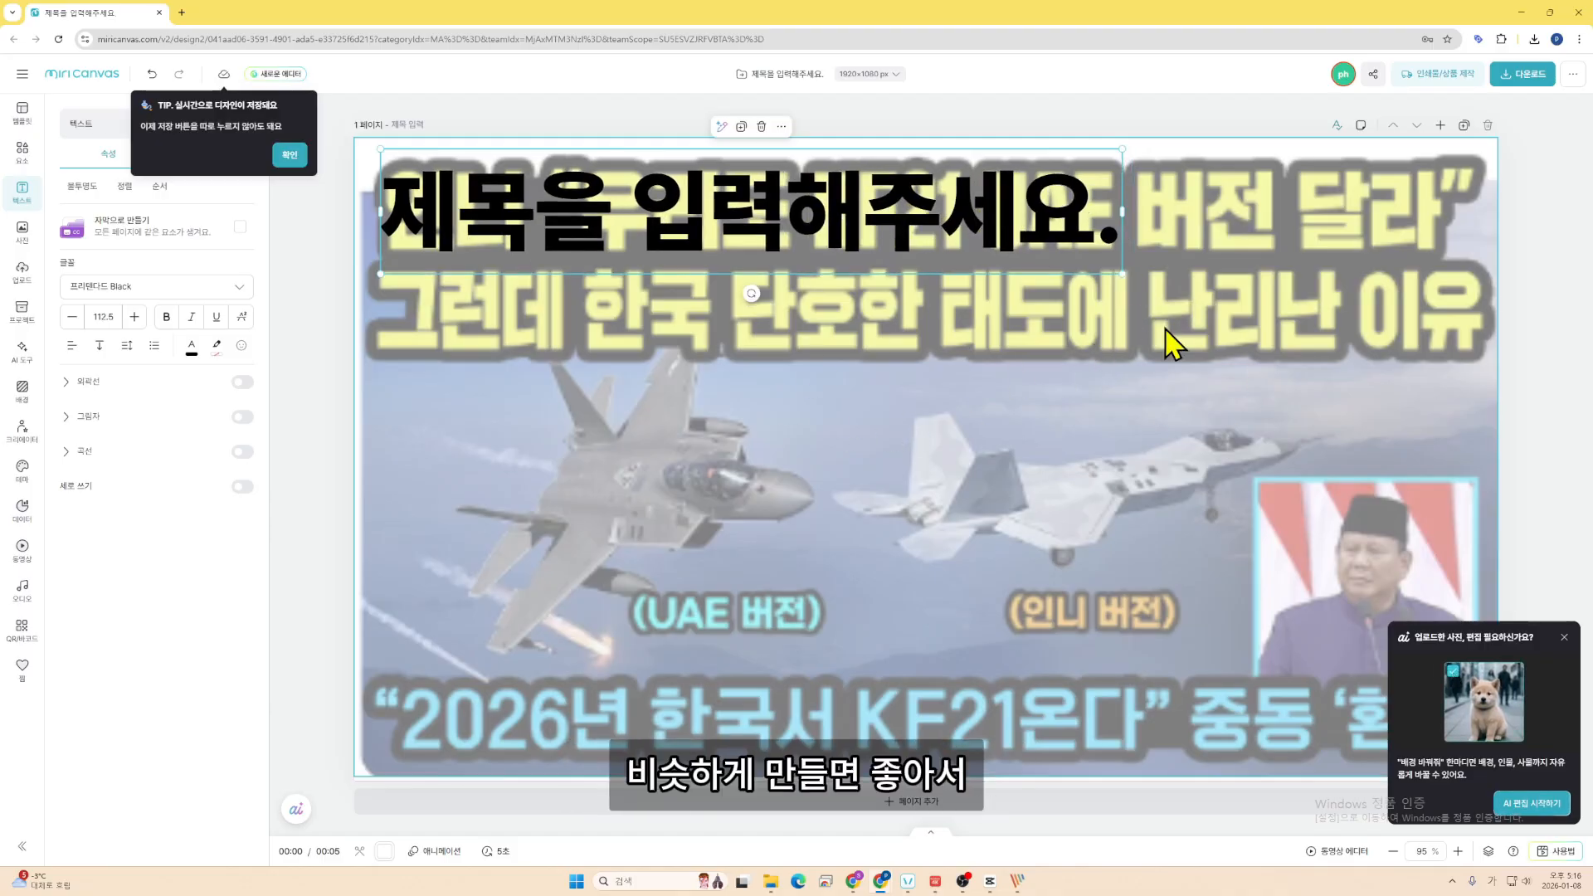
key("alt+Tab")
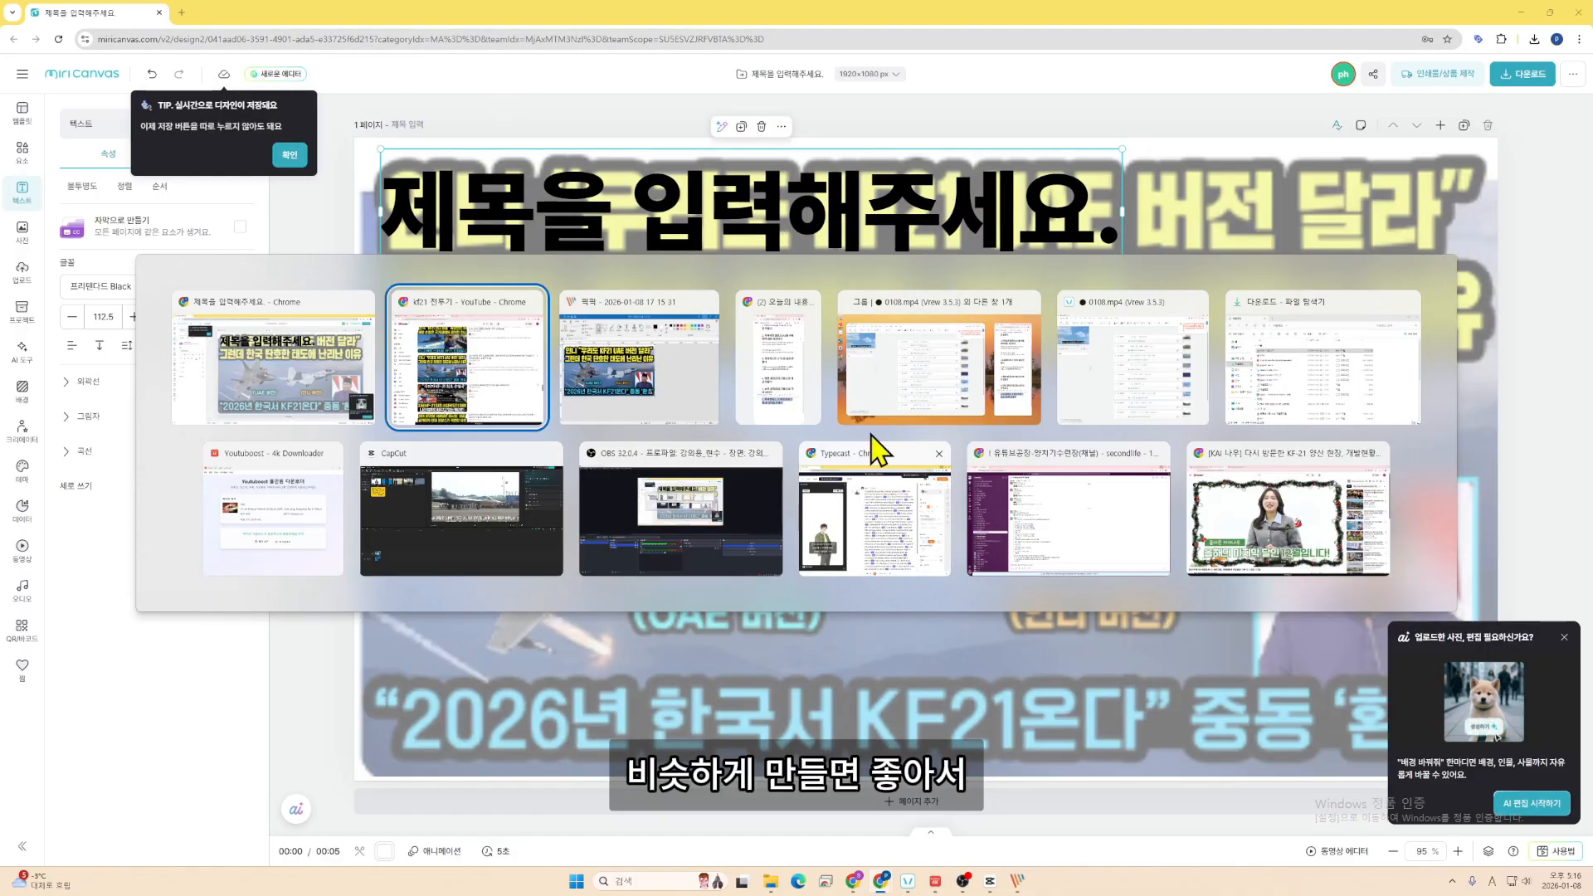
left_click(651, 395)
key("ctrl+s")
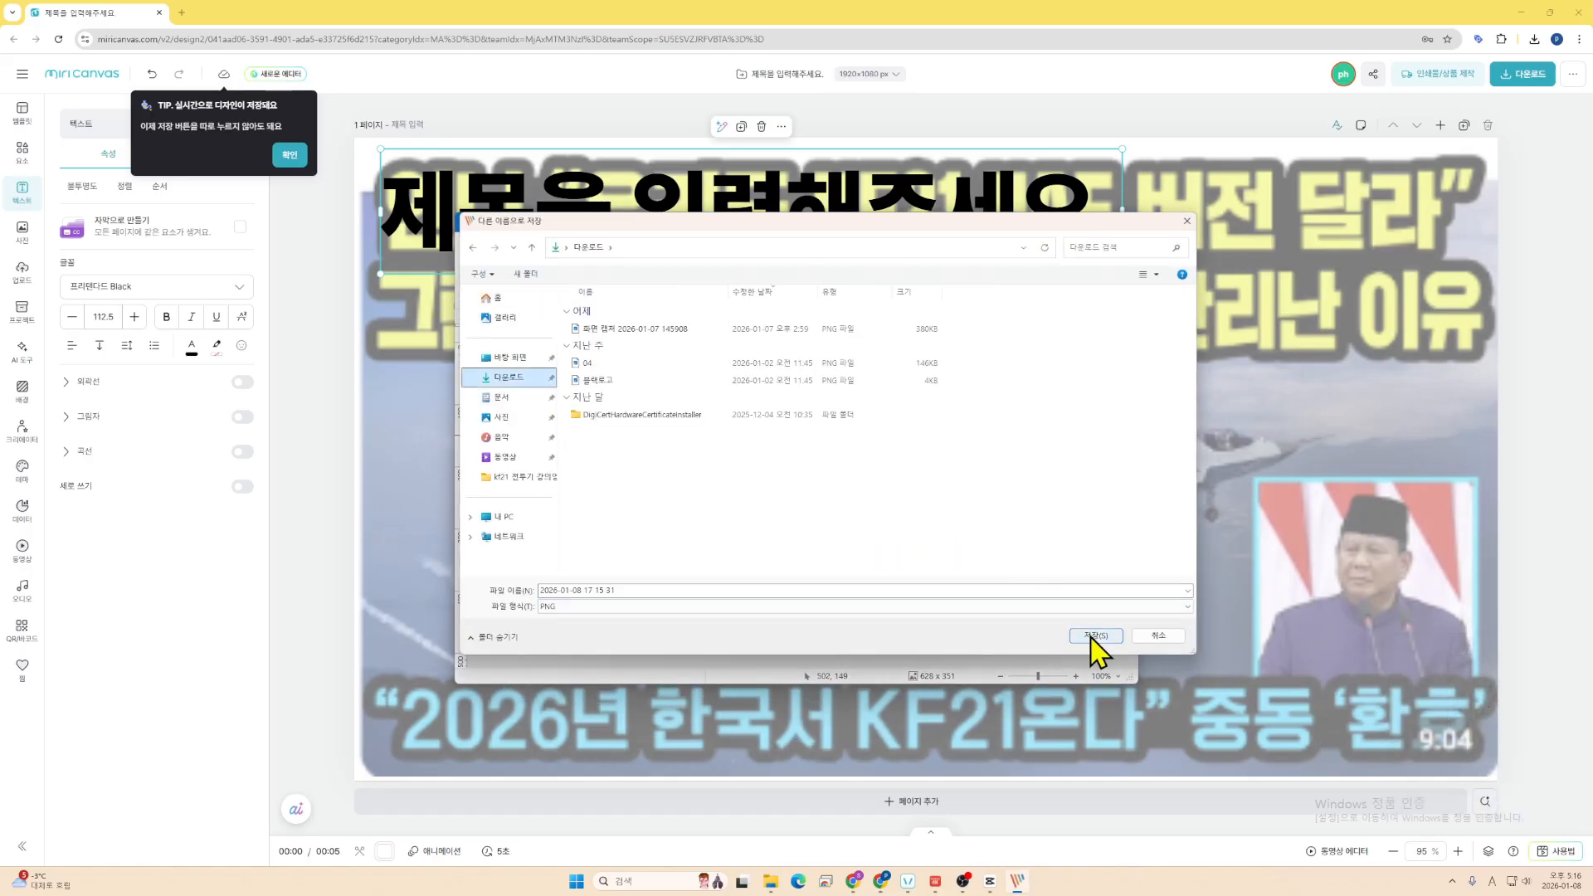
left_click(1096, 635)
left_click(321, 346)
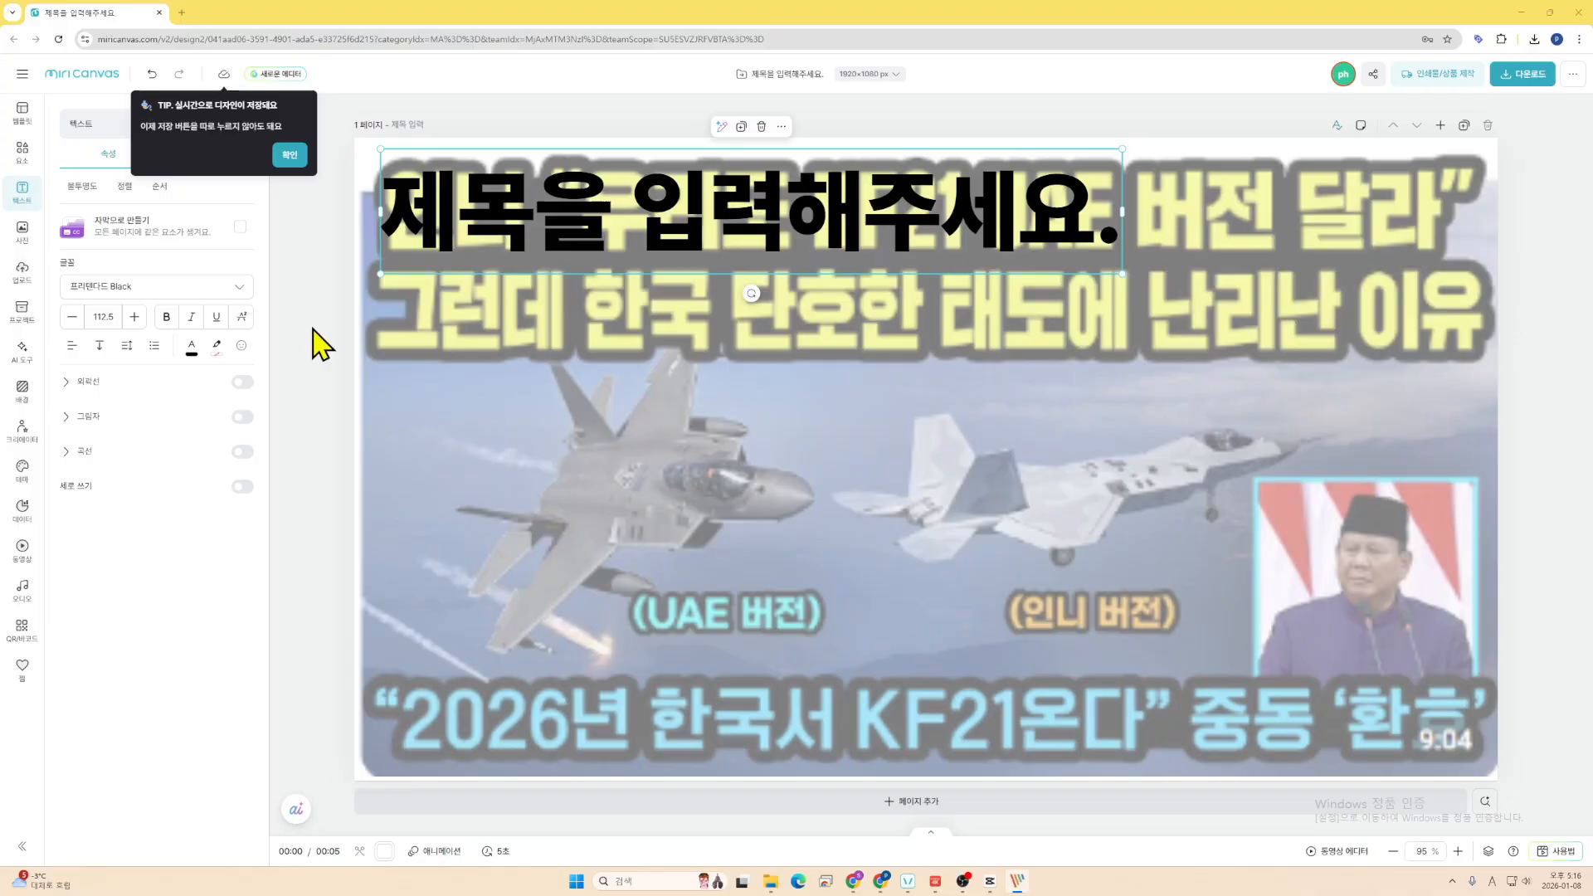
- Search Google for "글씨체찾기" in a new browser tab
left_click(182, 12)
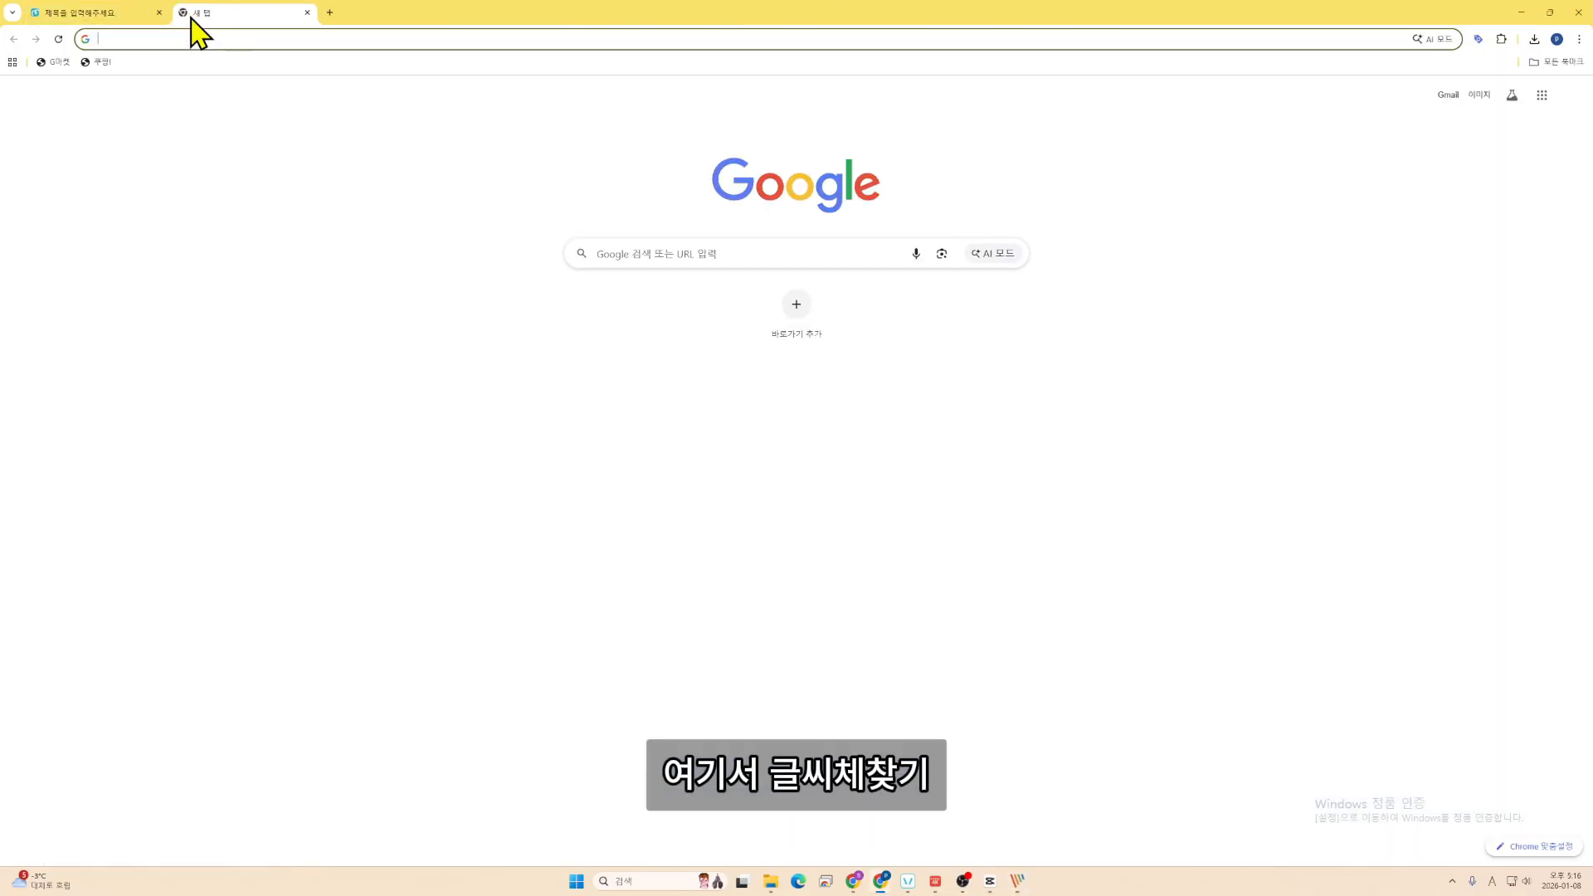
type("그ㄹㅆㅣㅊ")
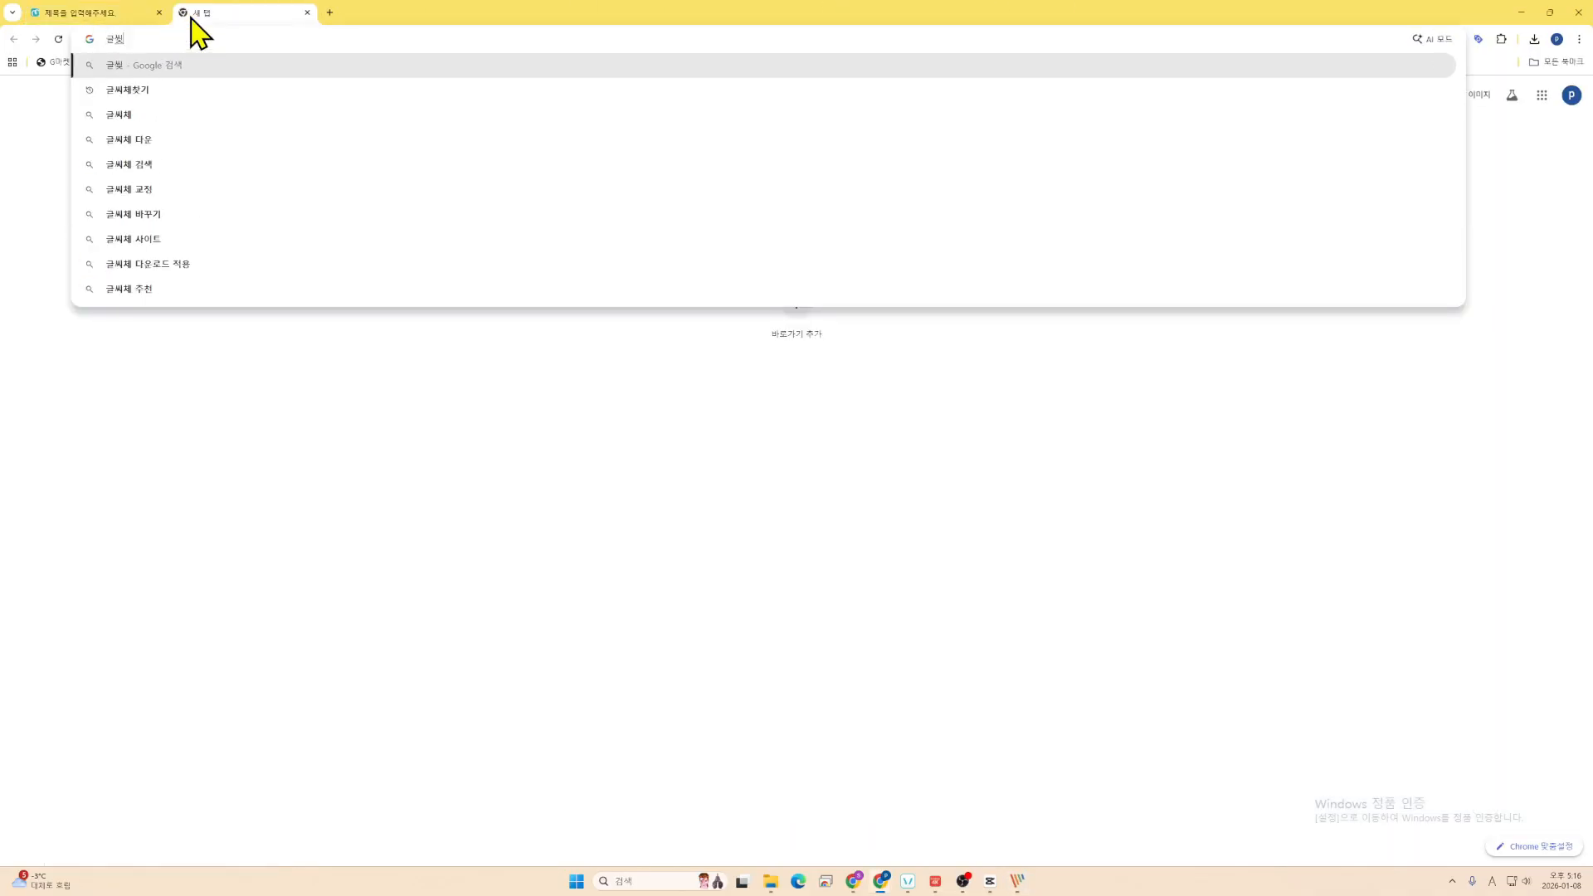
type("ㅔㅊㅏㅈㄱㅣ")
key("Return")
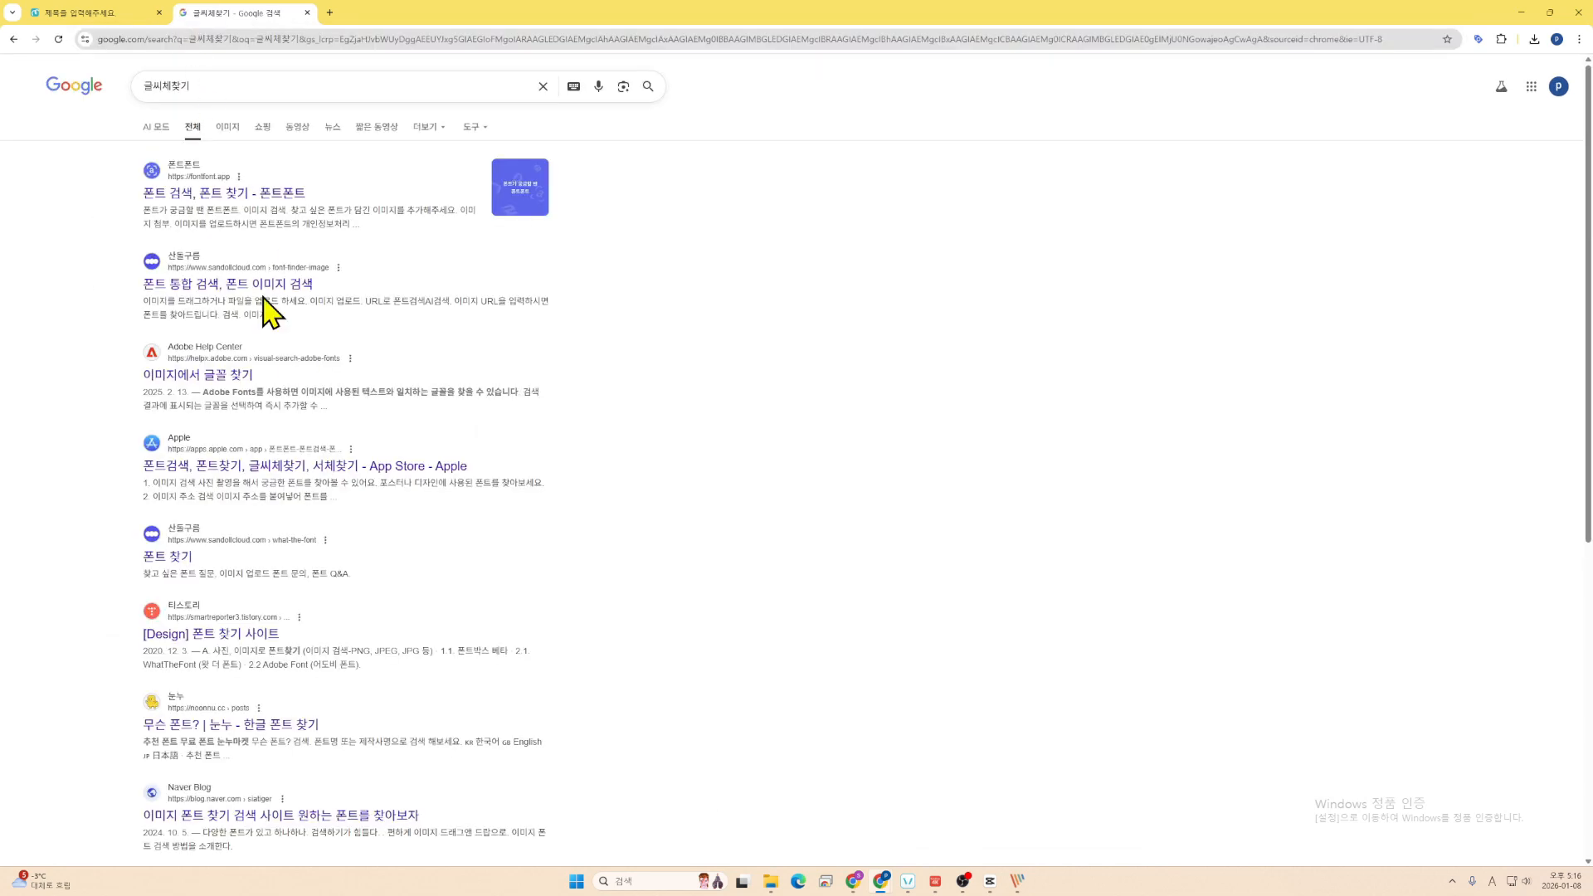
left_click(264, 290)
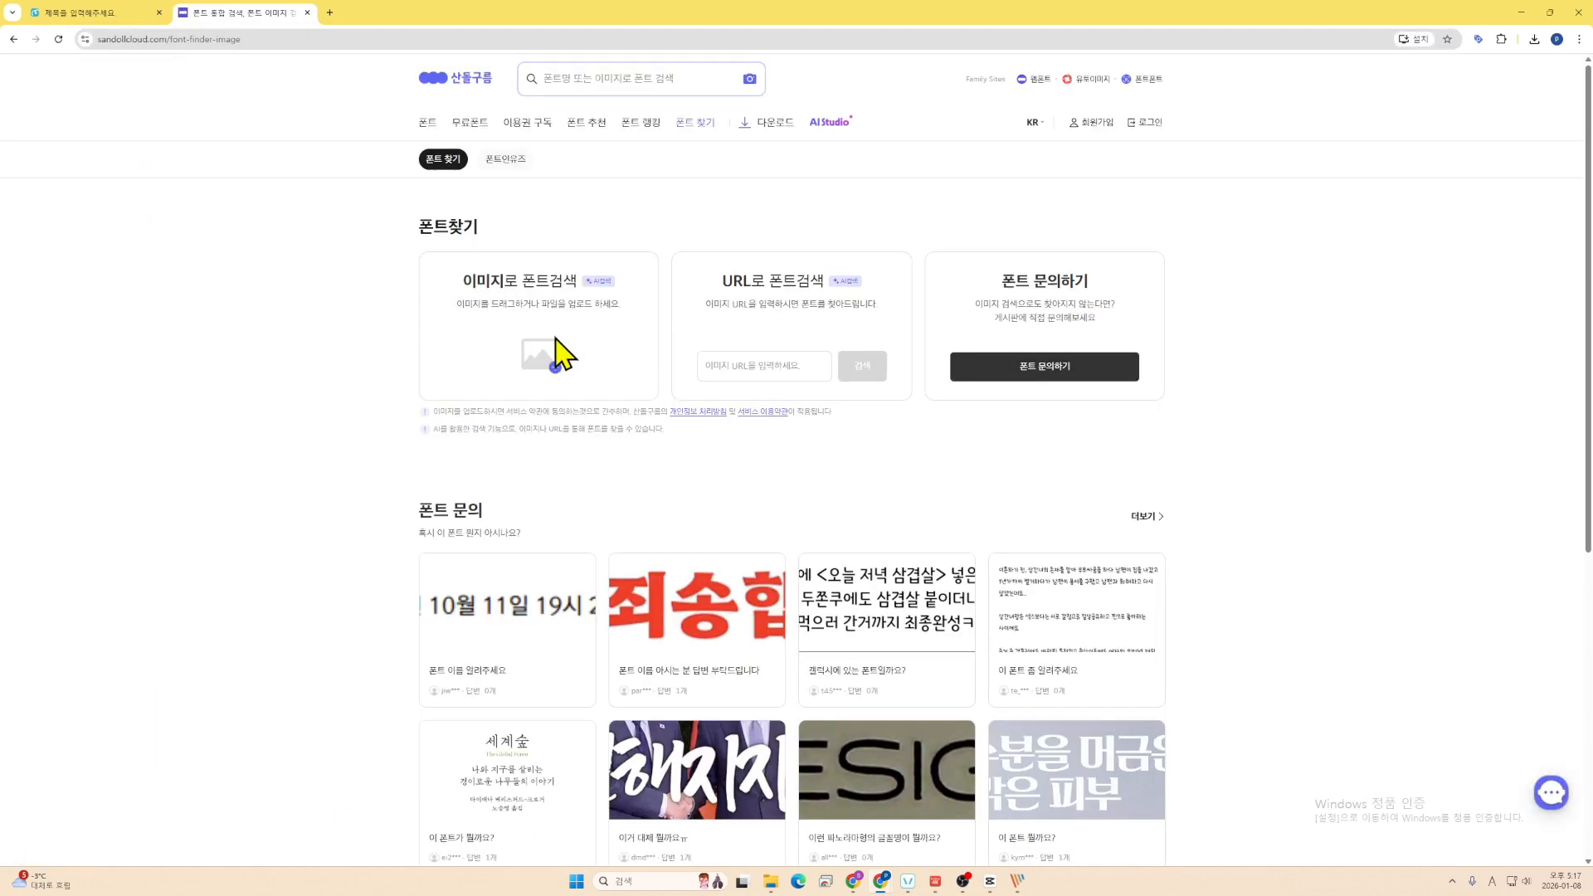
left_click(555, 338)
left_click(64, 163)
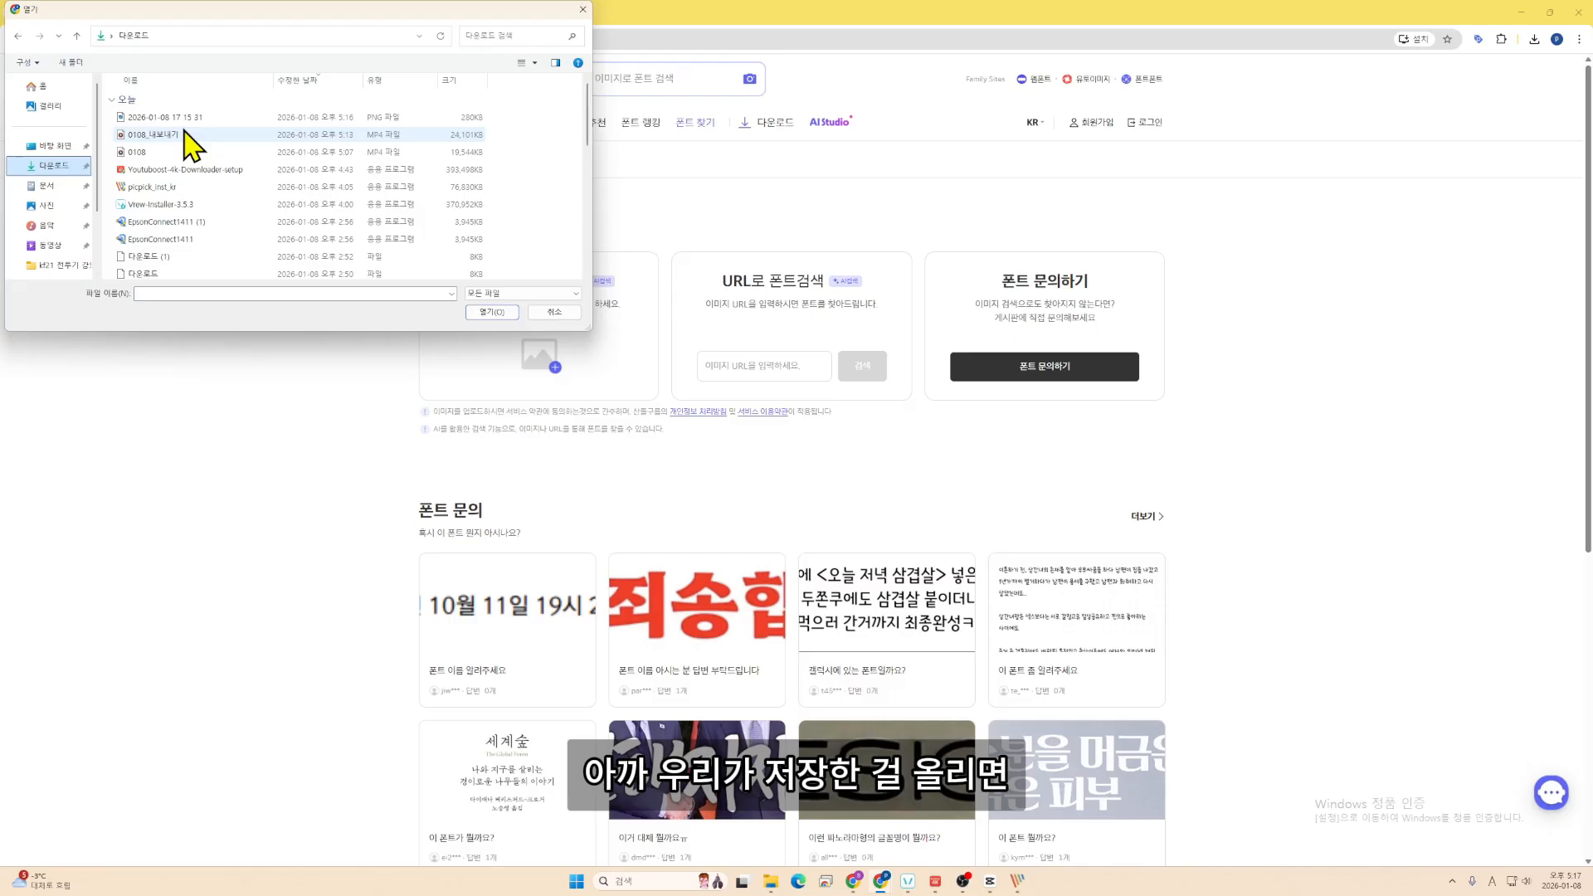
double_click(161, 116)
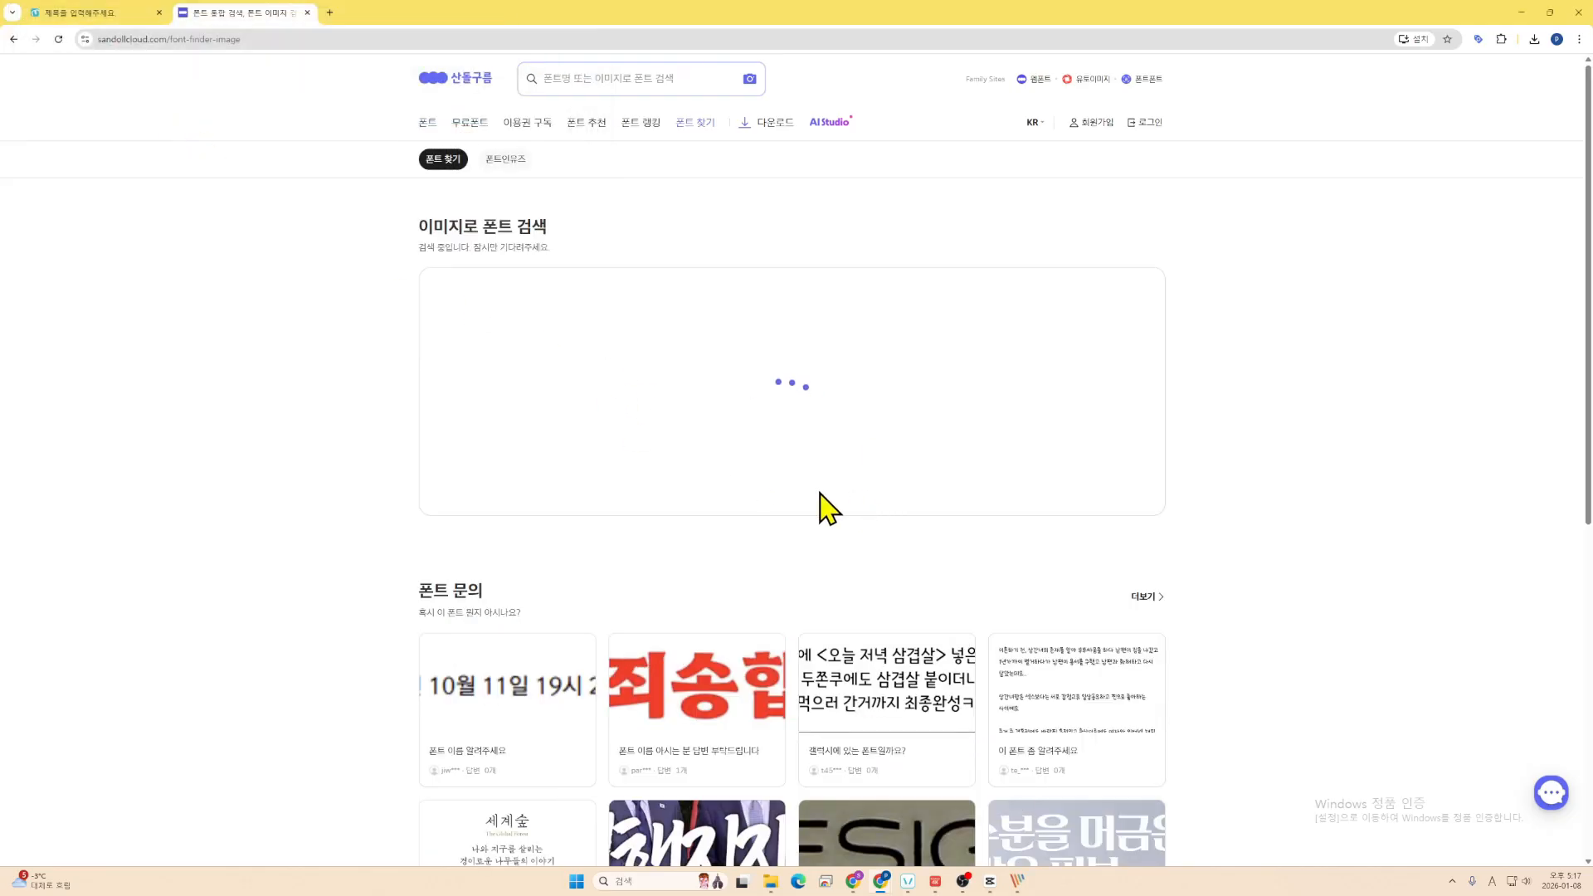
- Search for fonts matching the word 태도에 in the uploaded thumbnail and review the suggested fonts
left_click(788, 326)
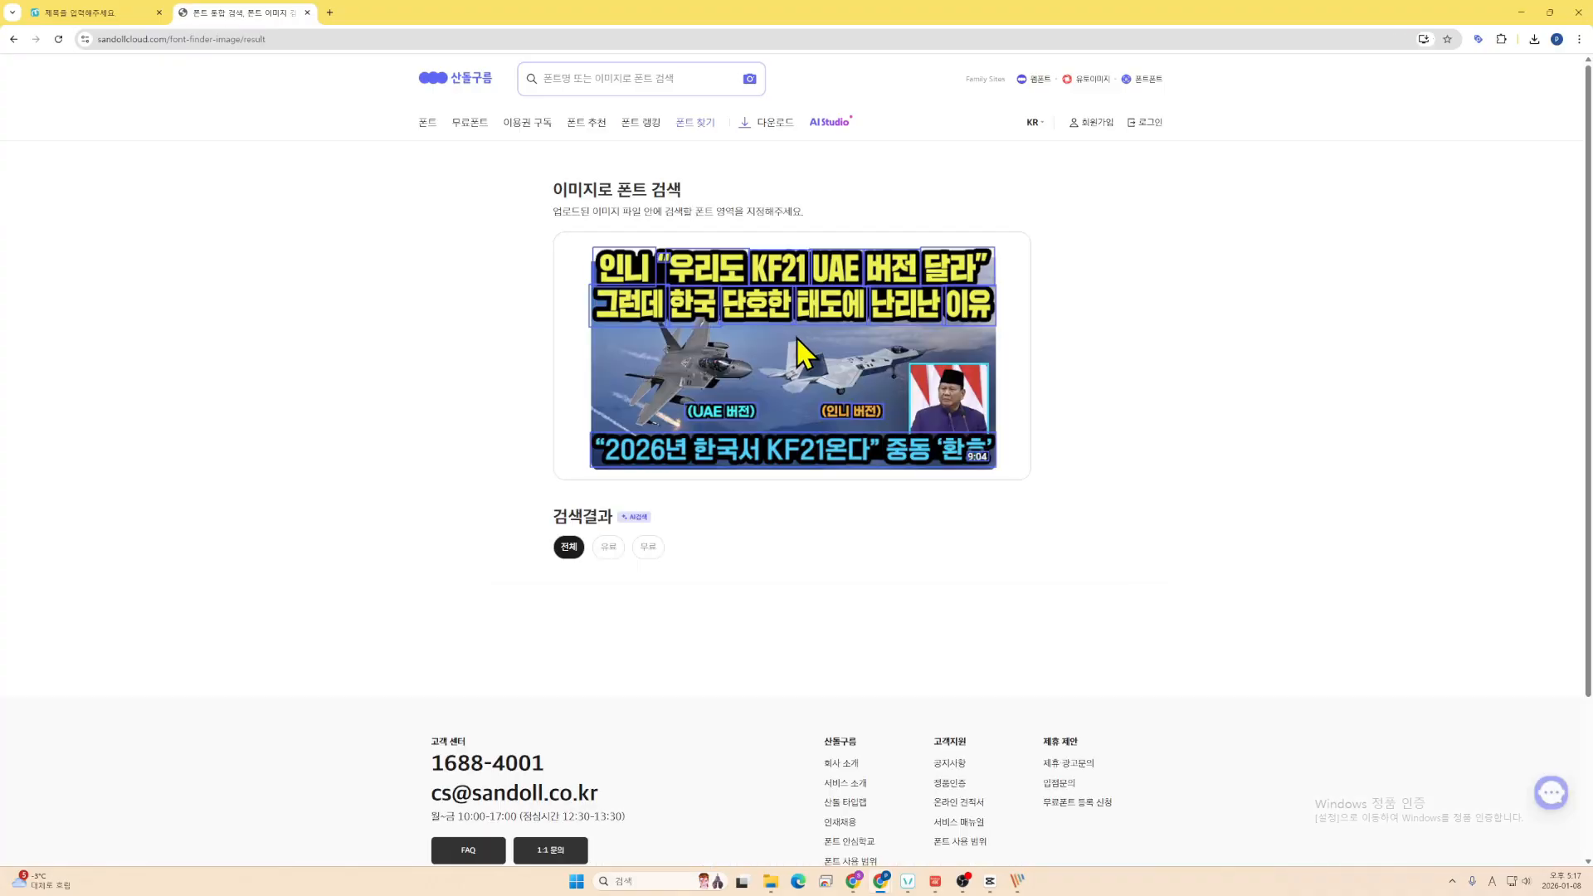
scroll(834, 307, "down", 4)
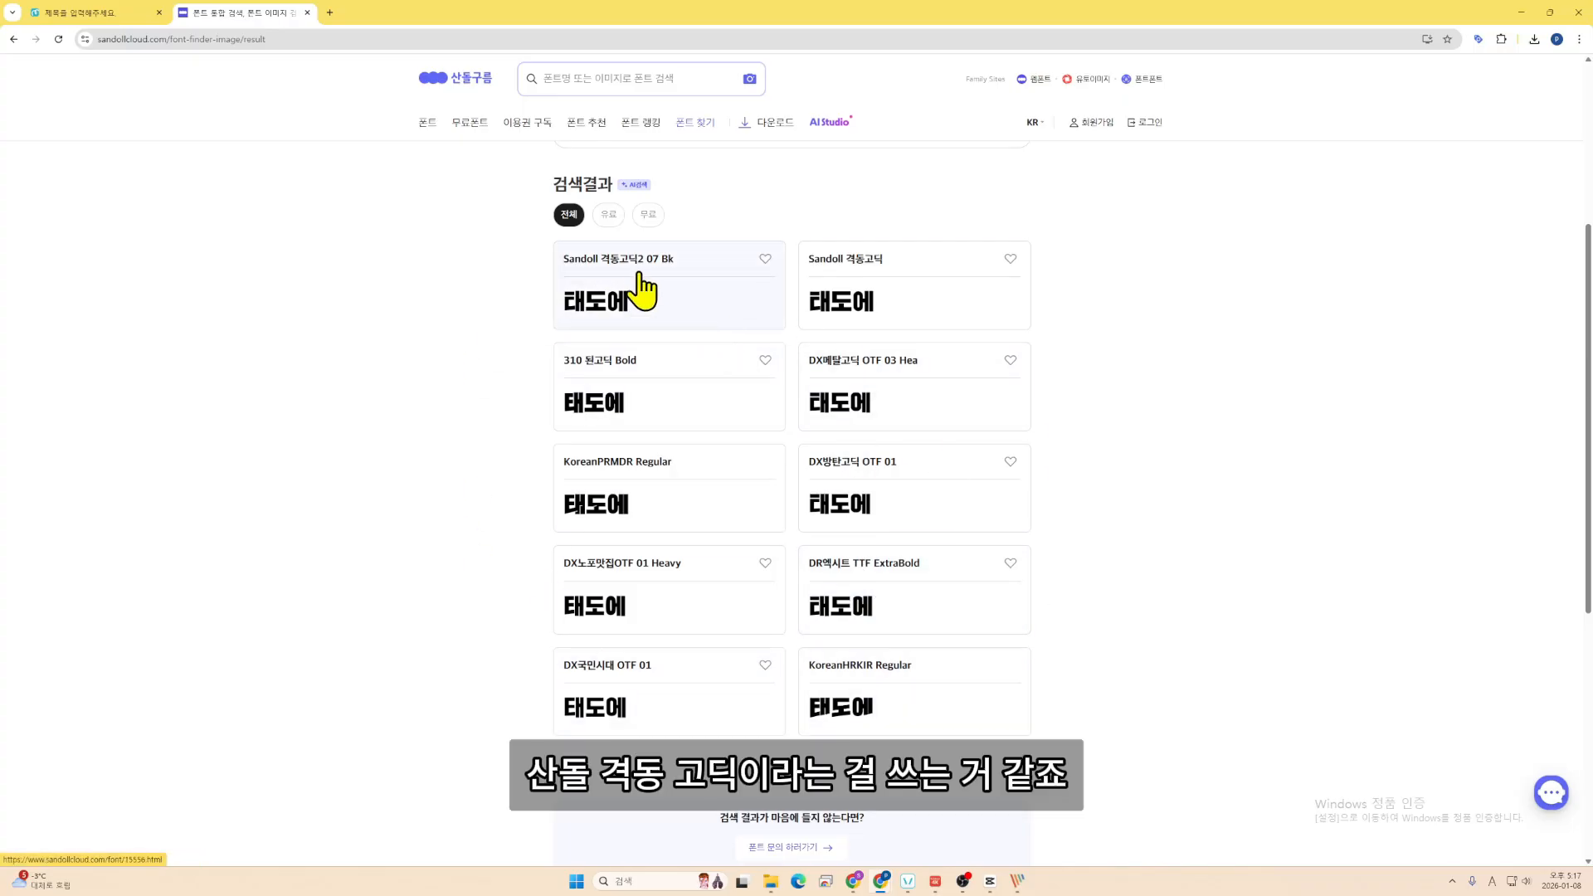
scroll(1145, 322, "up", 3)
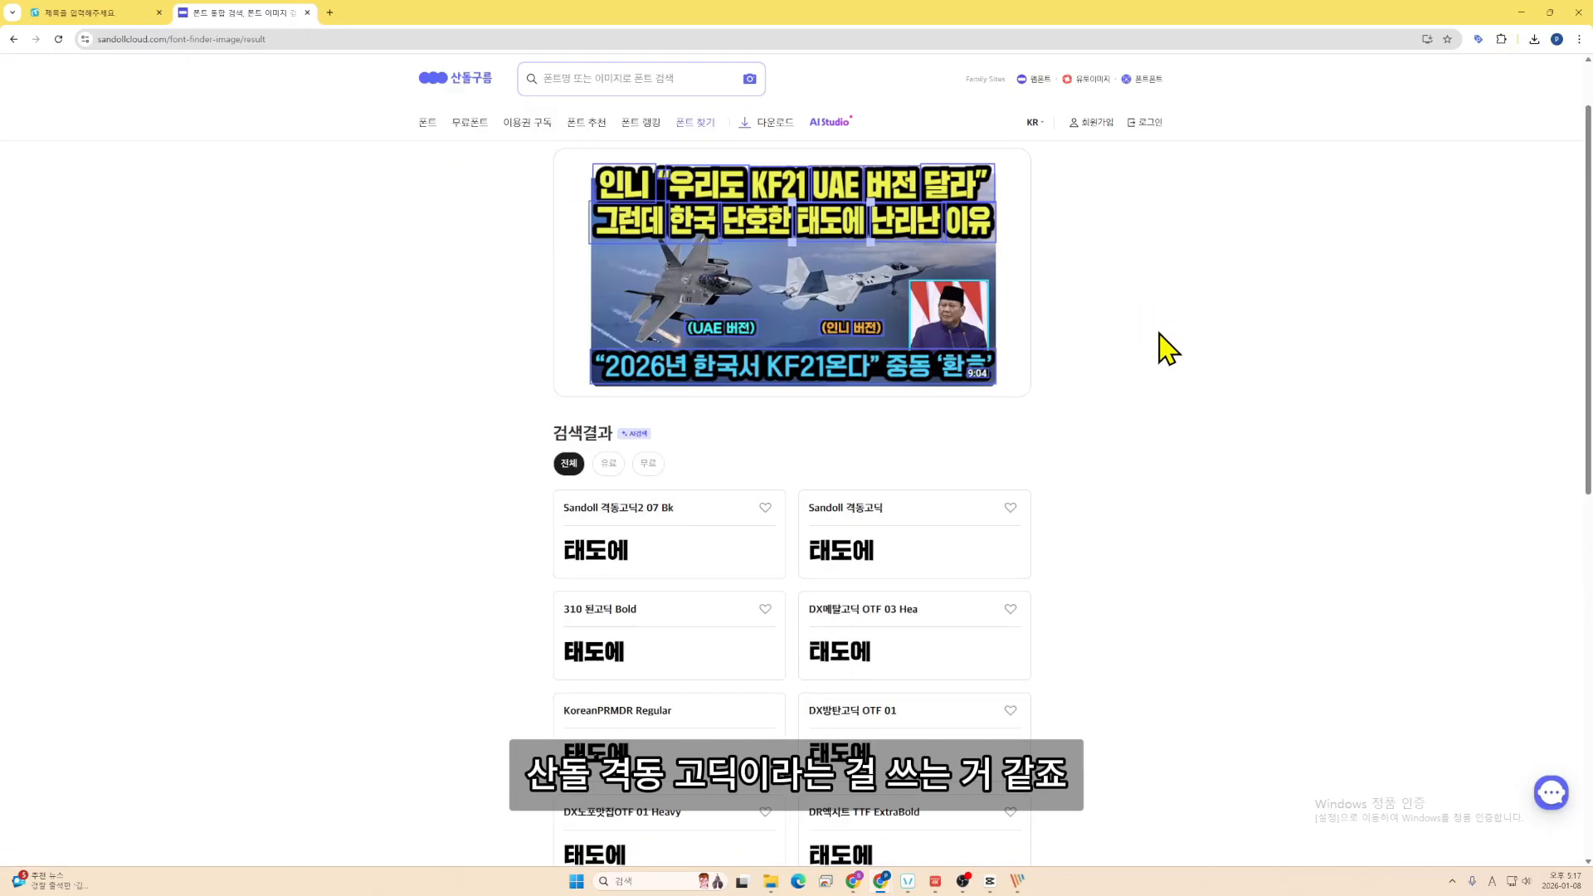
- Return to the MiriCanvas design and search the title text's font list for 산돌, 격동 and 고딕
left_click(113, 10)
left_click(136, 290)
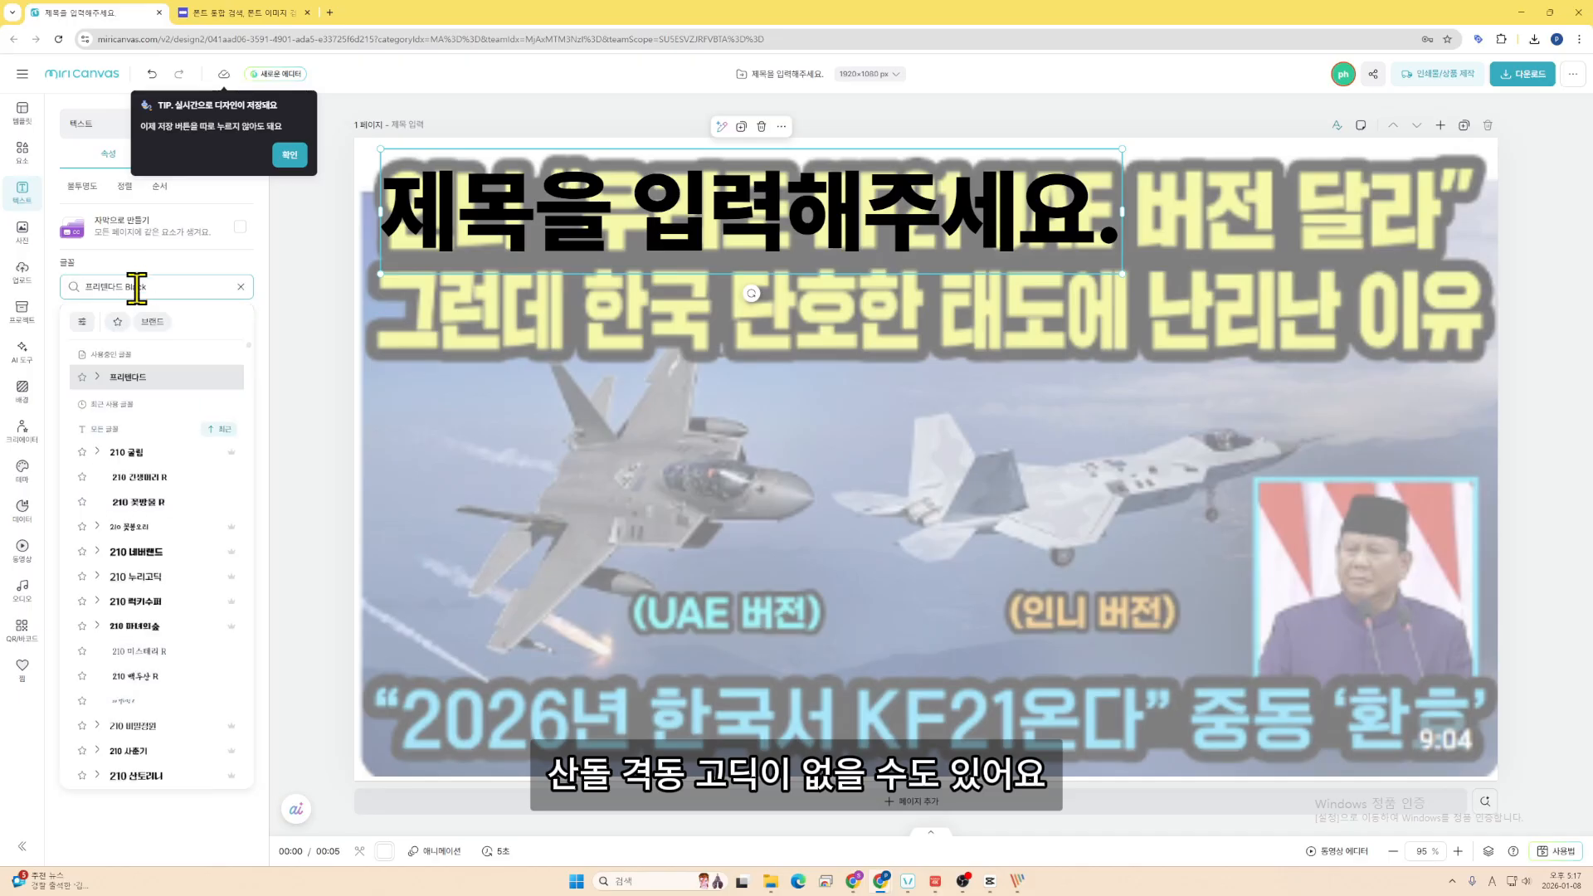
type("산도ㄹ")
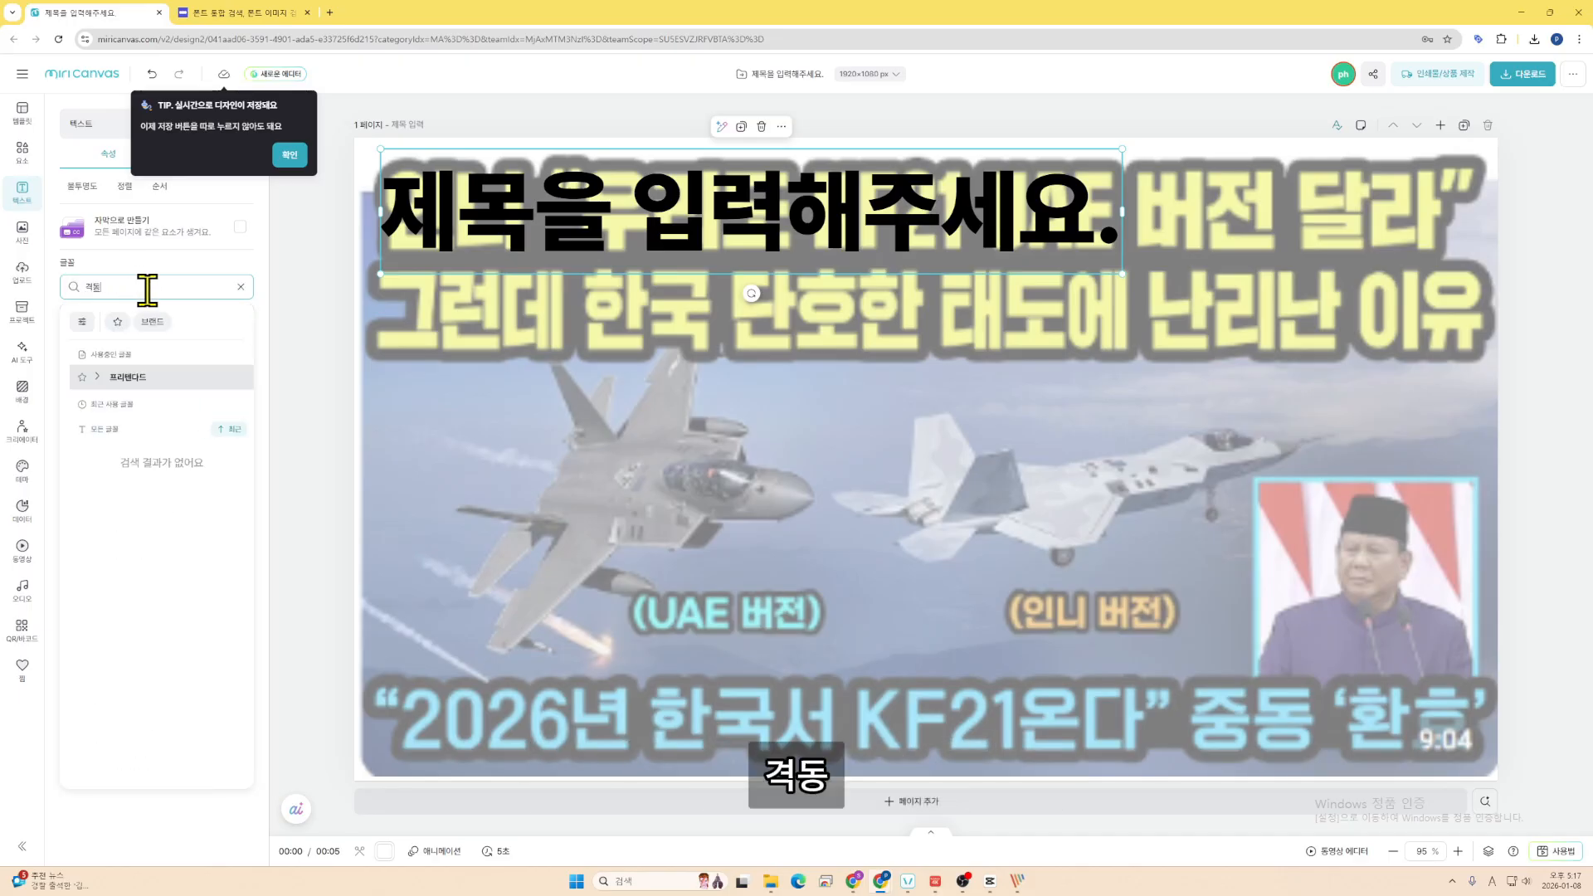
type("고디ㄱ")
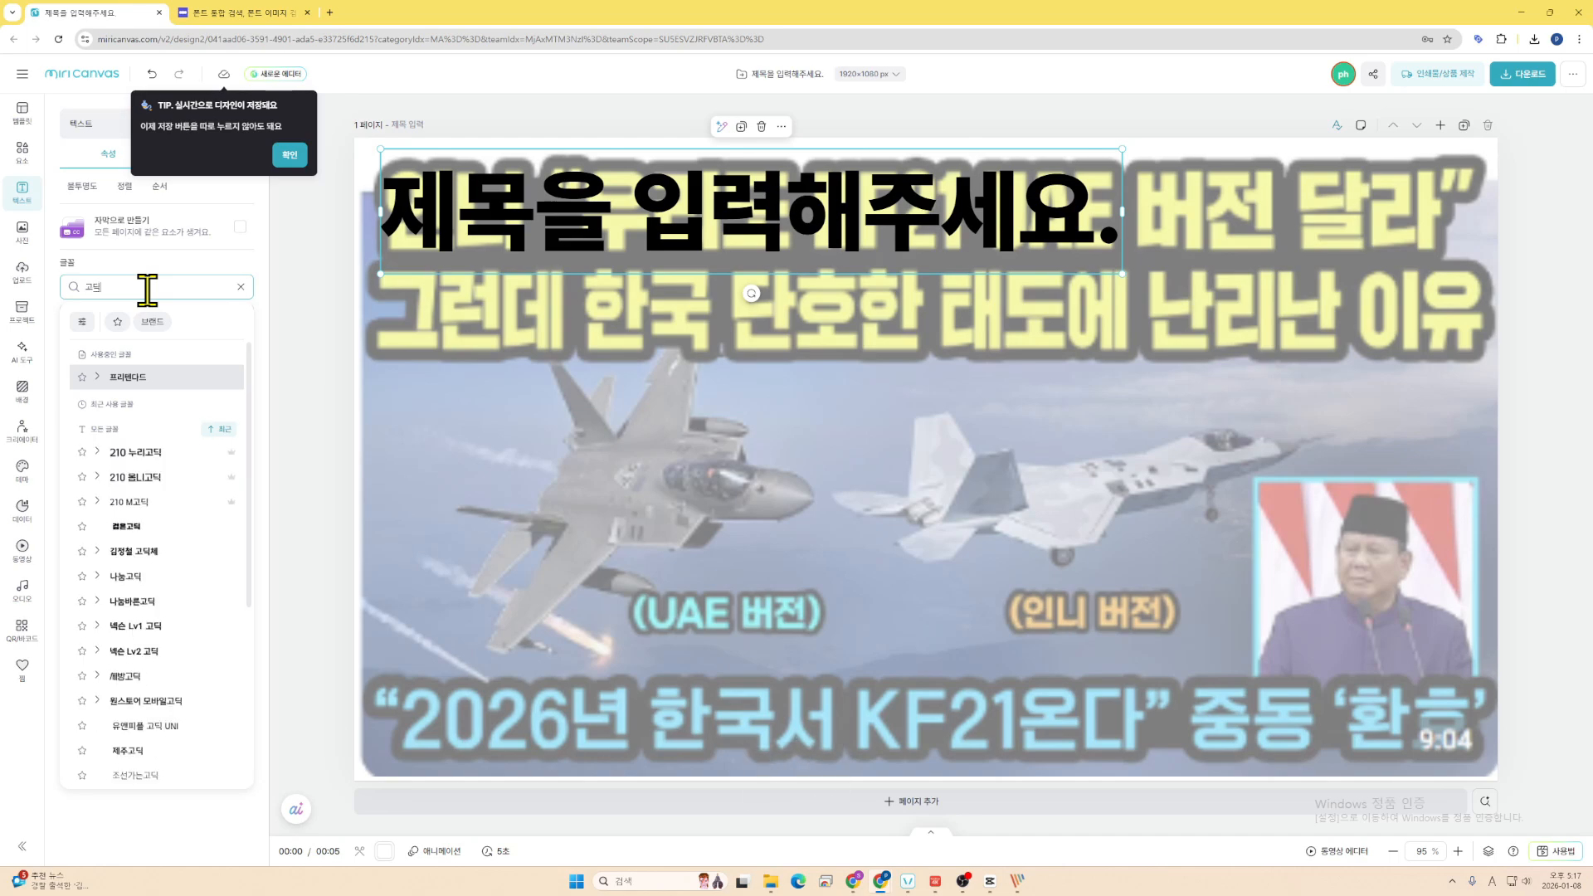
scroll(185, 515, "down", 3)
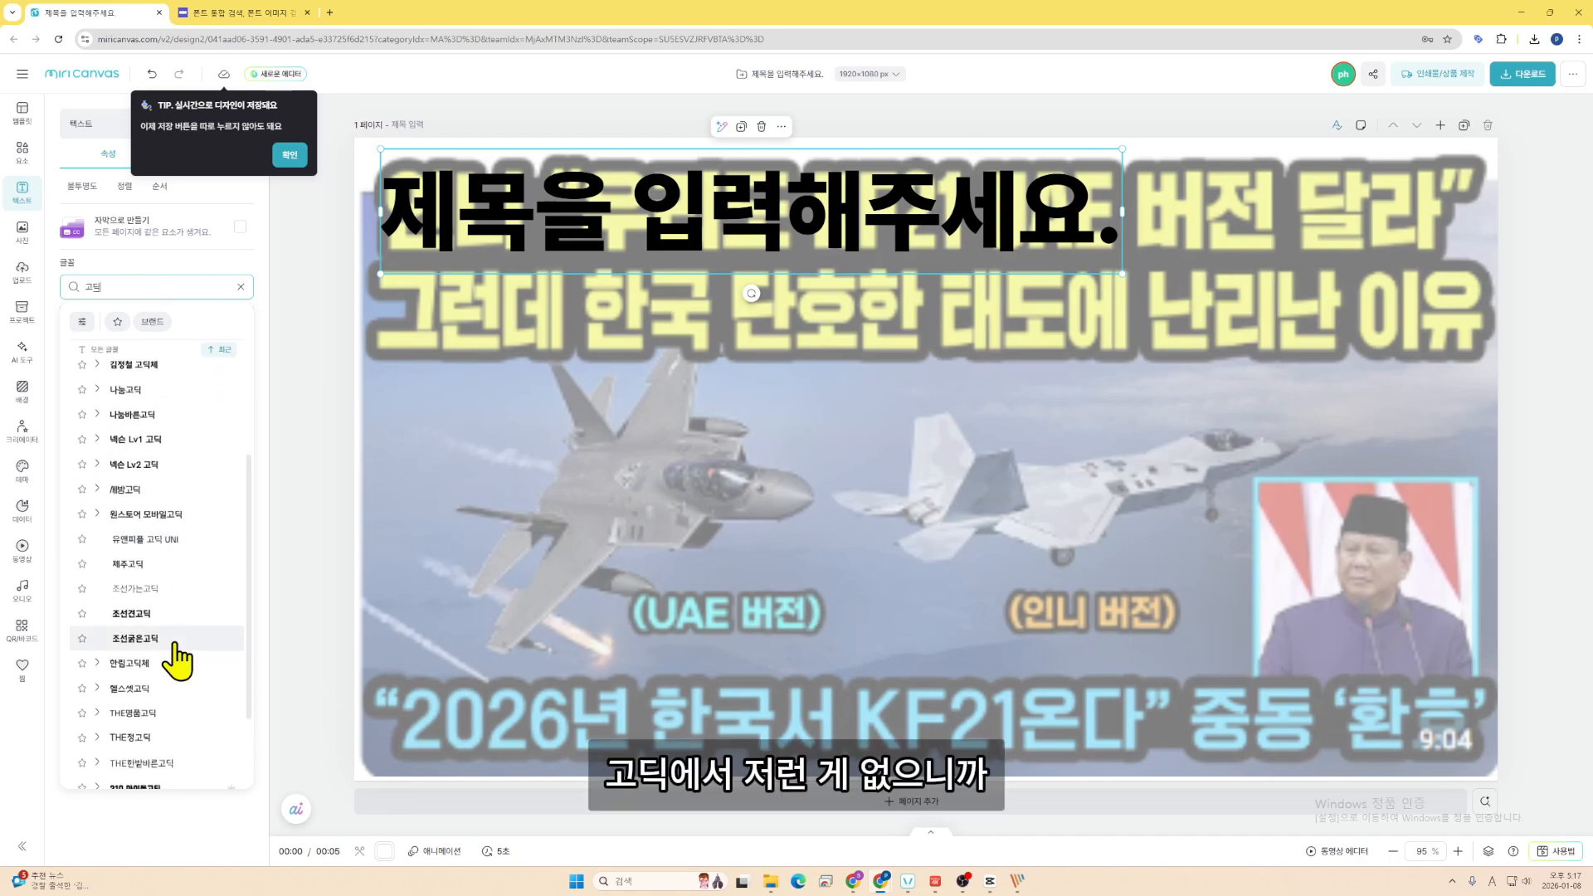
scroll(179, 652, "down", 2)
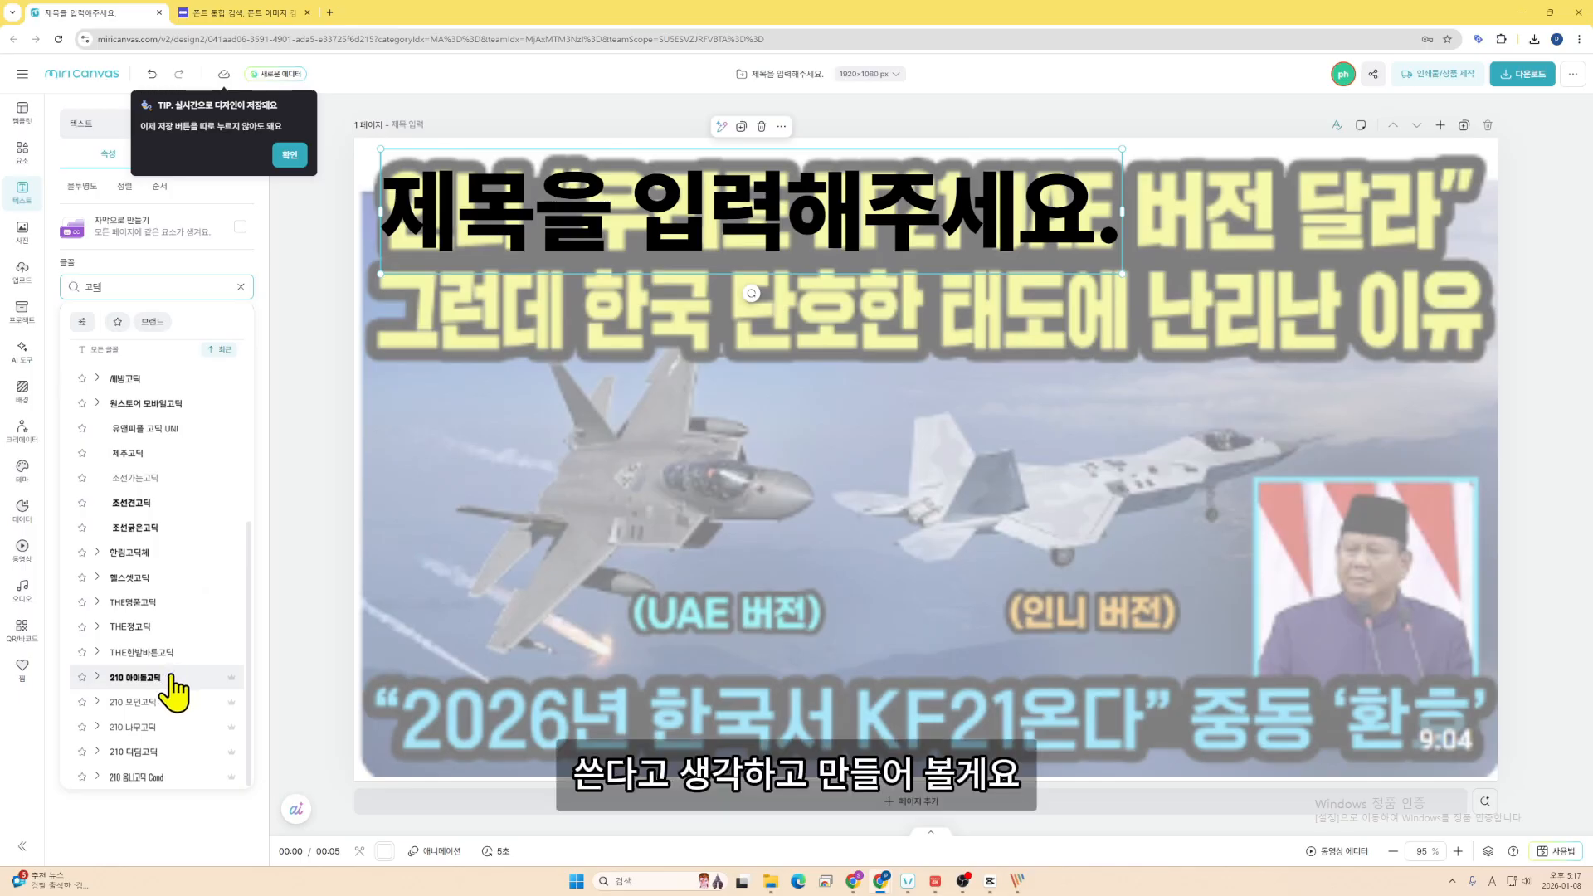
- Try the 210 디딤고딕 070 font on the title text and look through the other fonts on offer
left_click(177, 753)
scroll(176, 766, "down", 1)
left_click(181, 755)
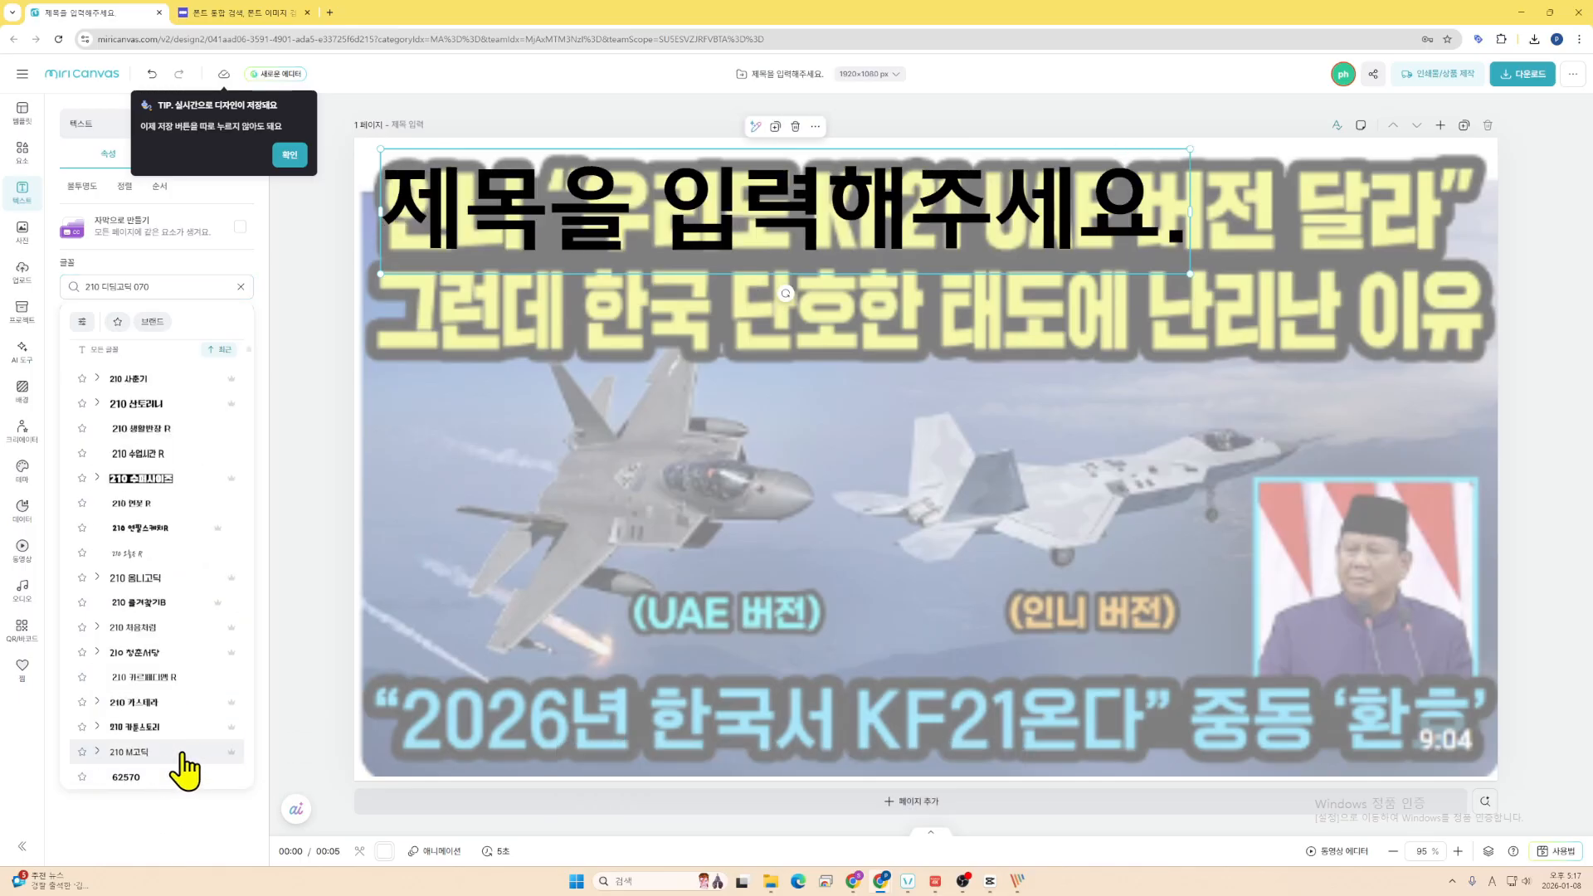
scroll(176, 684, "up", 3)
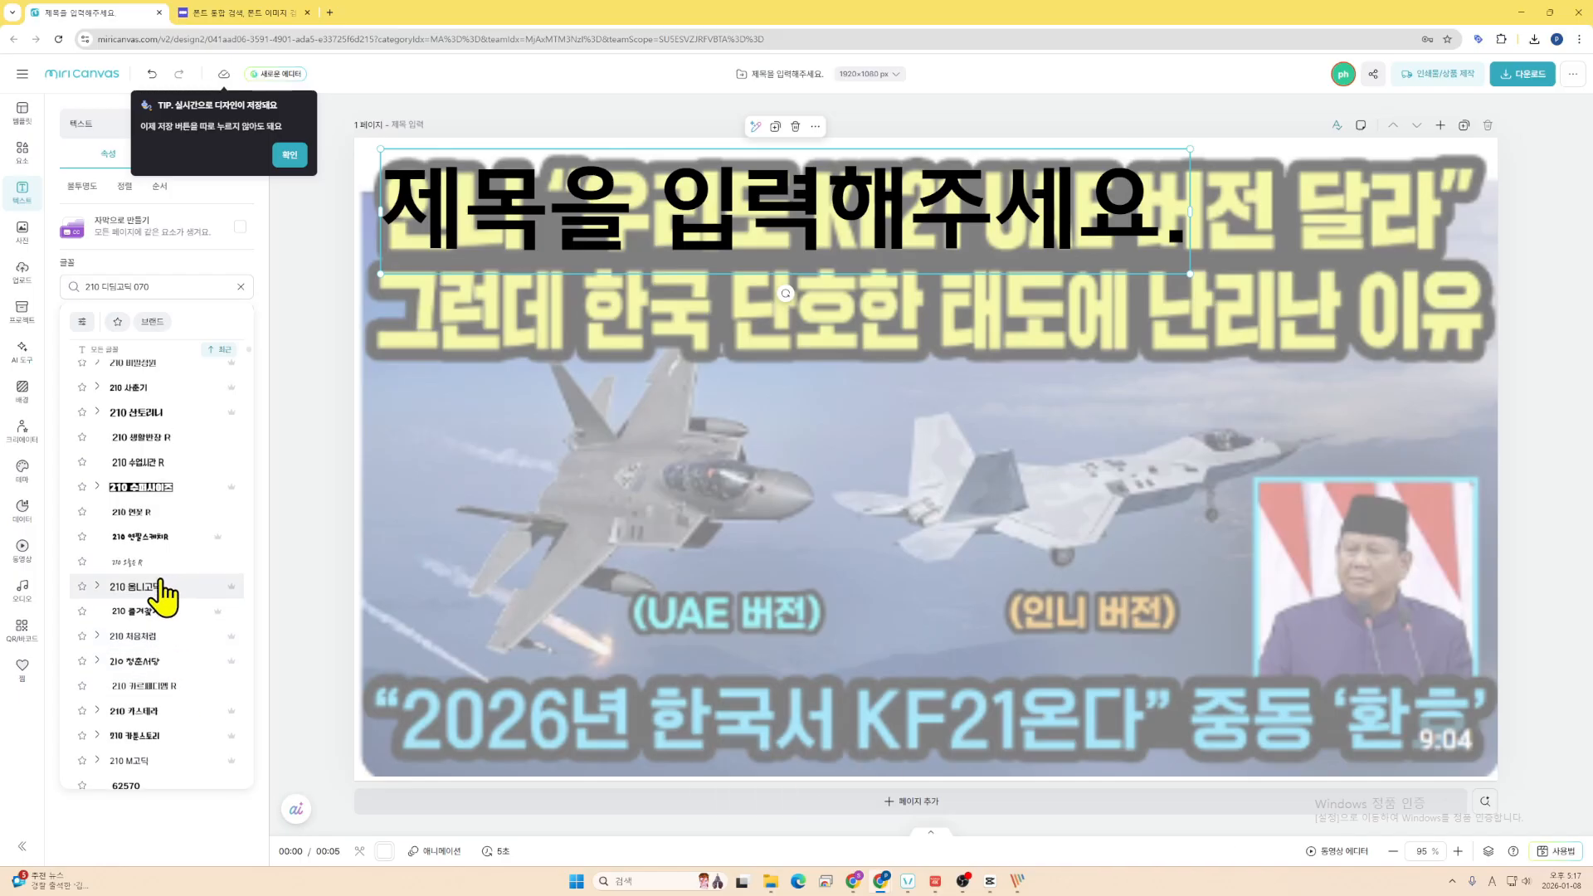
scroll(166, 656, "up", 3)
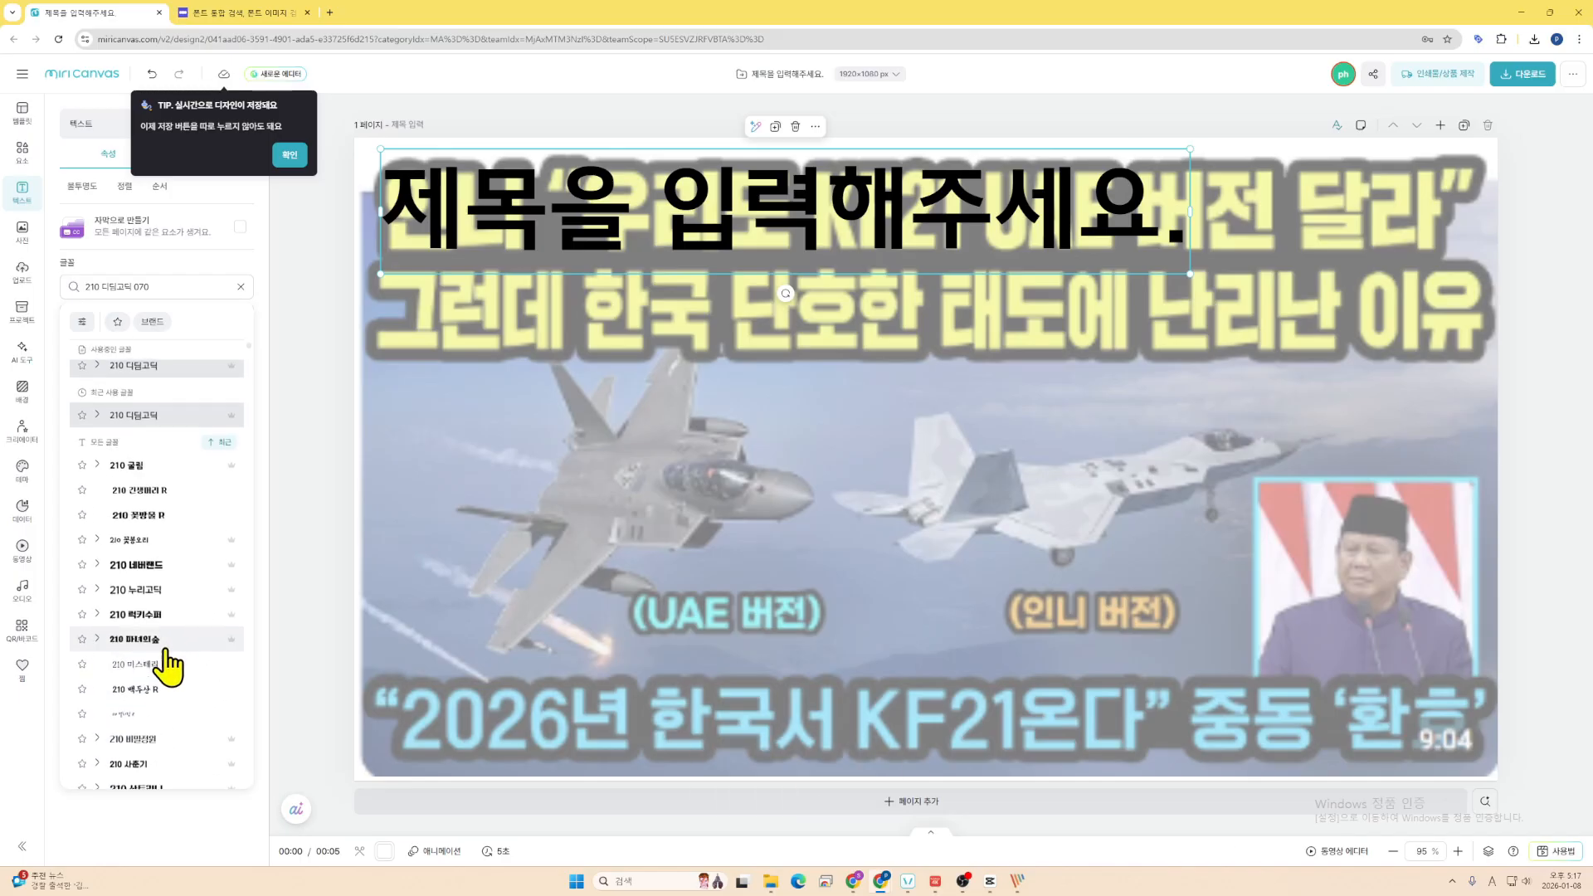
- Clear the font search and filter the font list to the 고딕 style
left_click(241, 286)
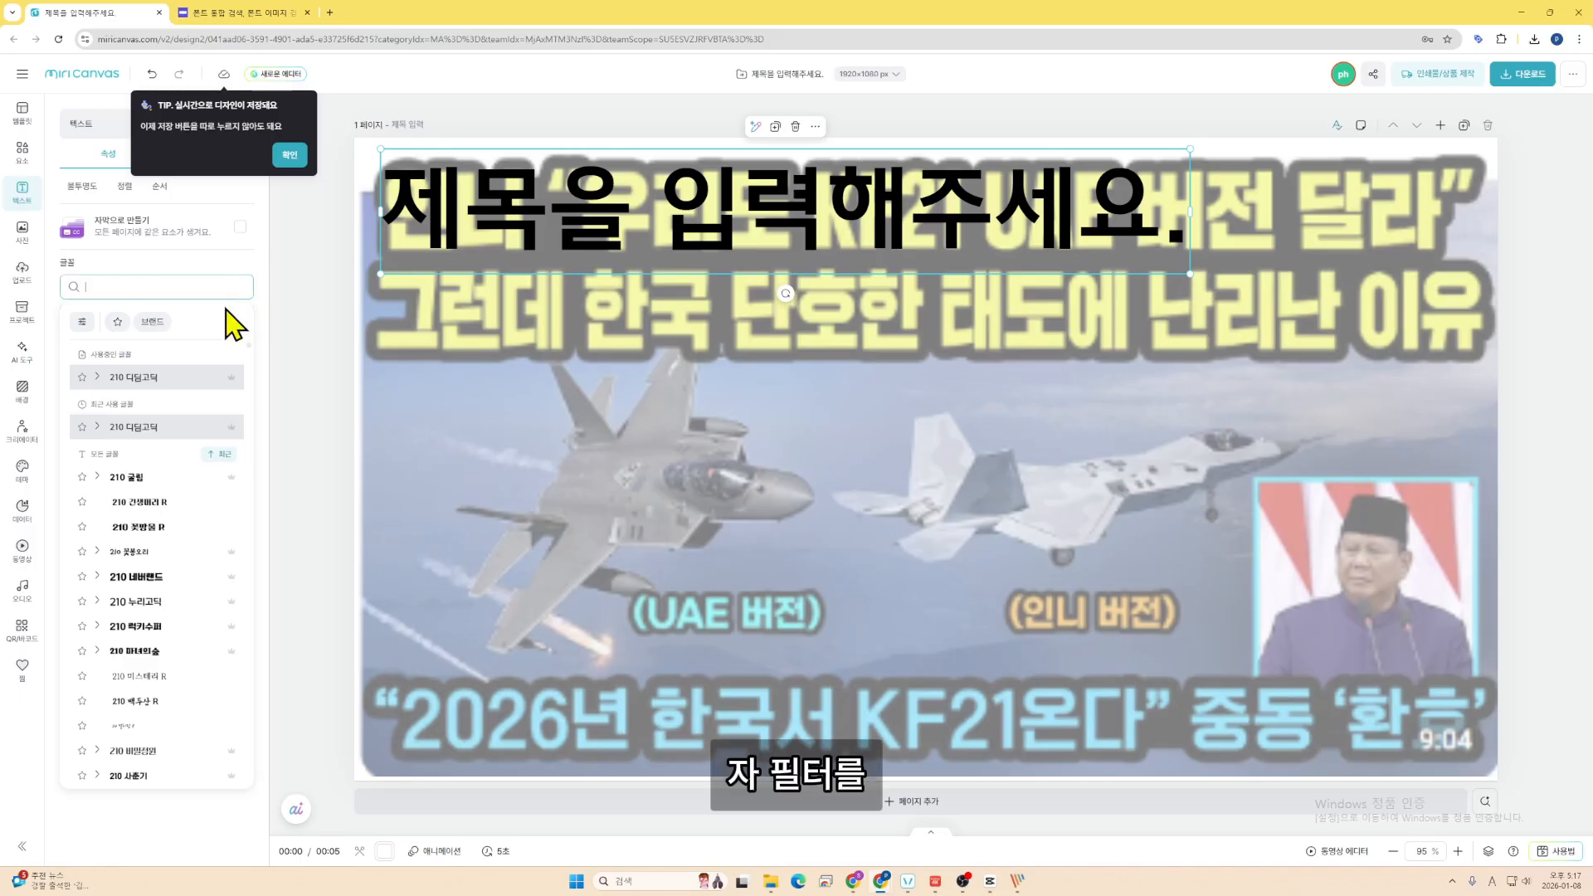
left_click(81, 322)
left_click(90, 342)
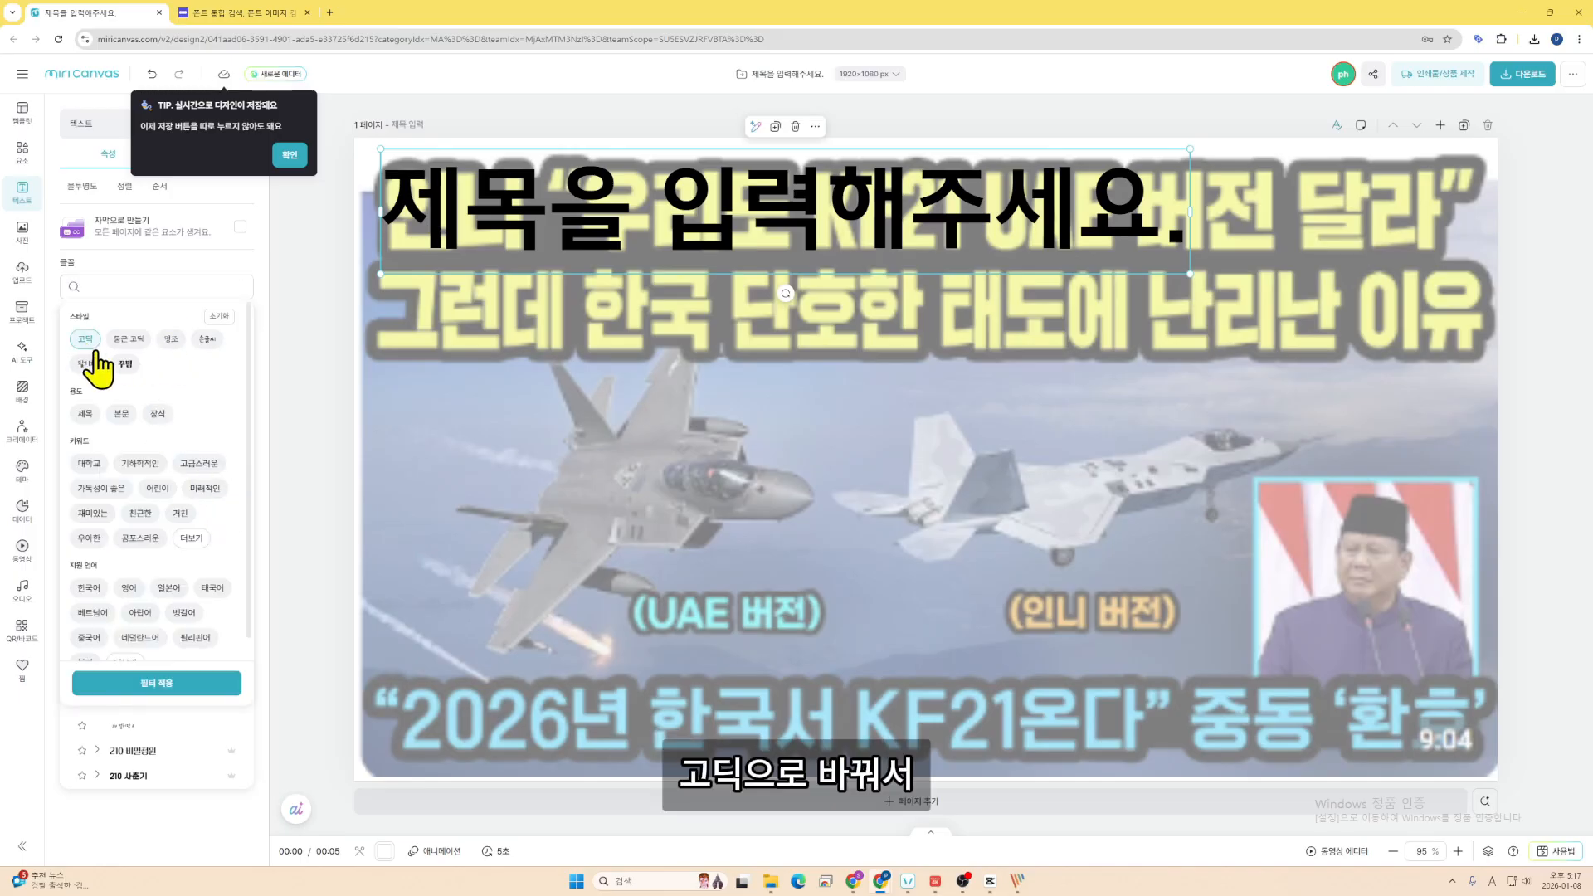
left_click(158, 684)
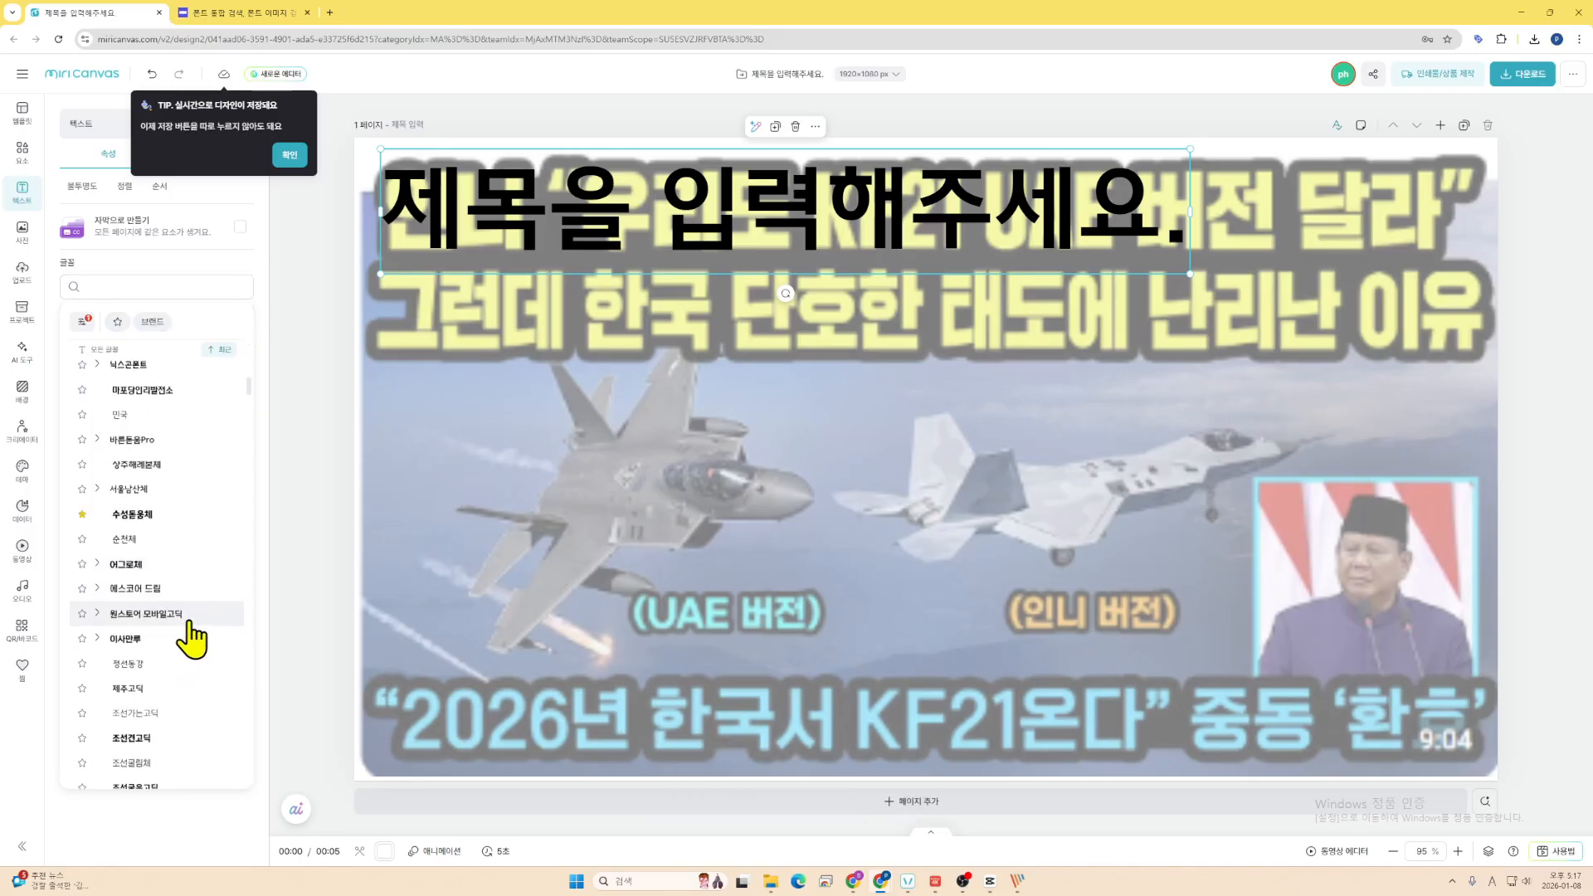
- Try the 카페24 아네모네 and 조선견고딕 fonts on the title text
scroll(191, 622, "down", 15)
scroll(201, 655, "up", 20)
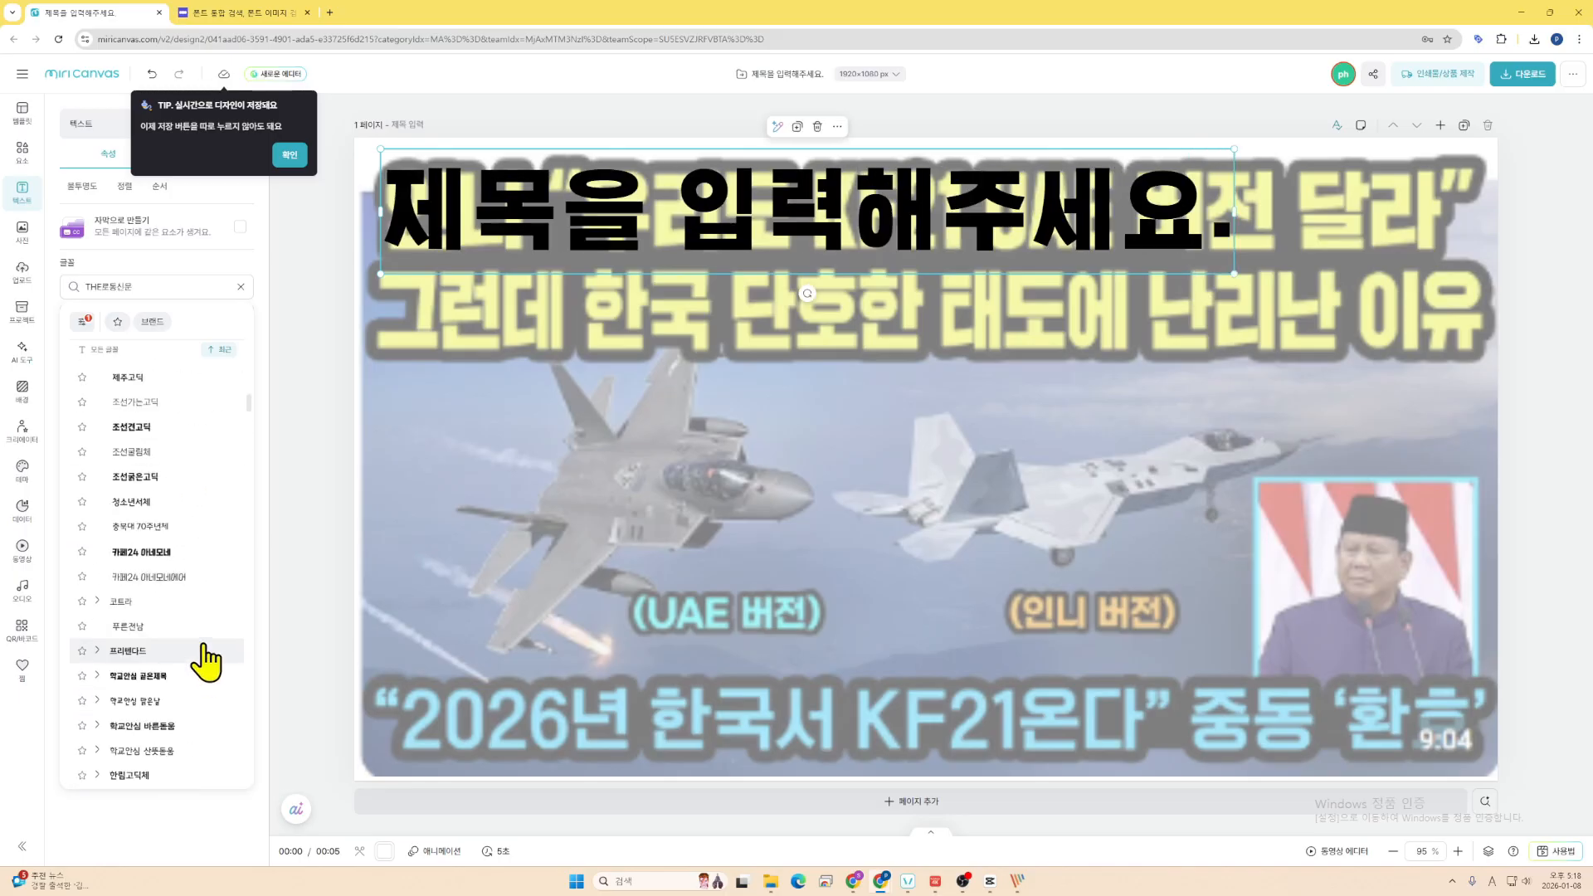
left_click(170, 676)
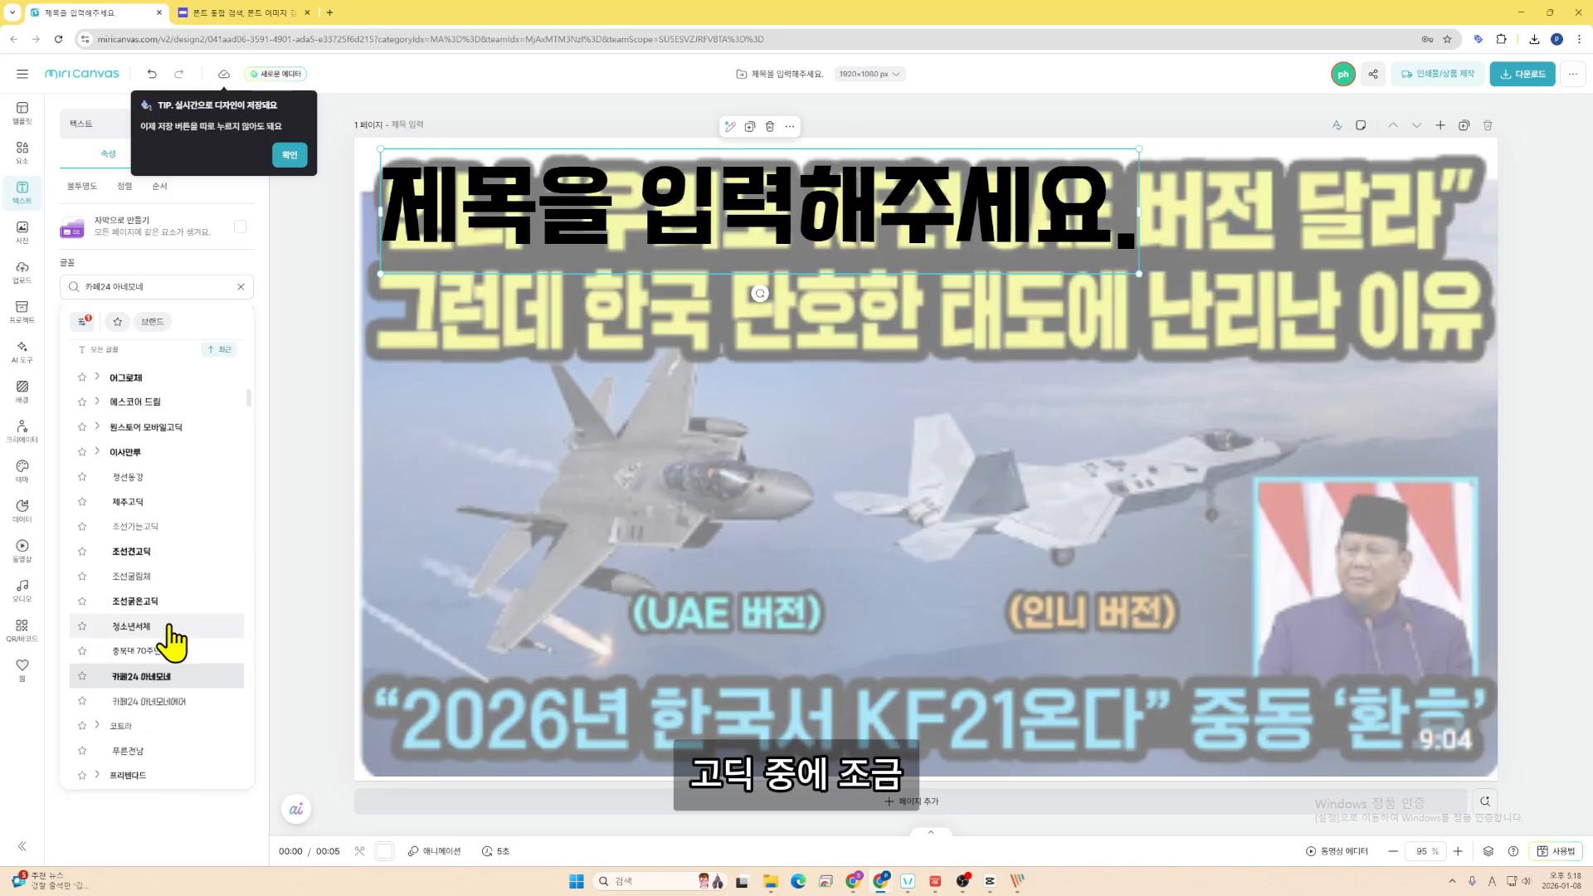
left_click(174, 554)
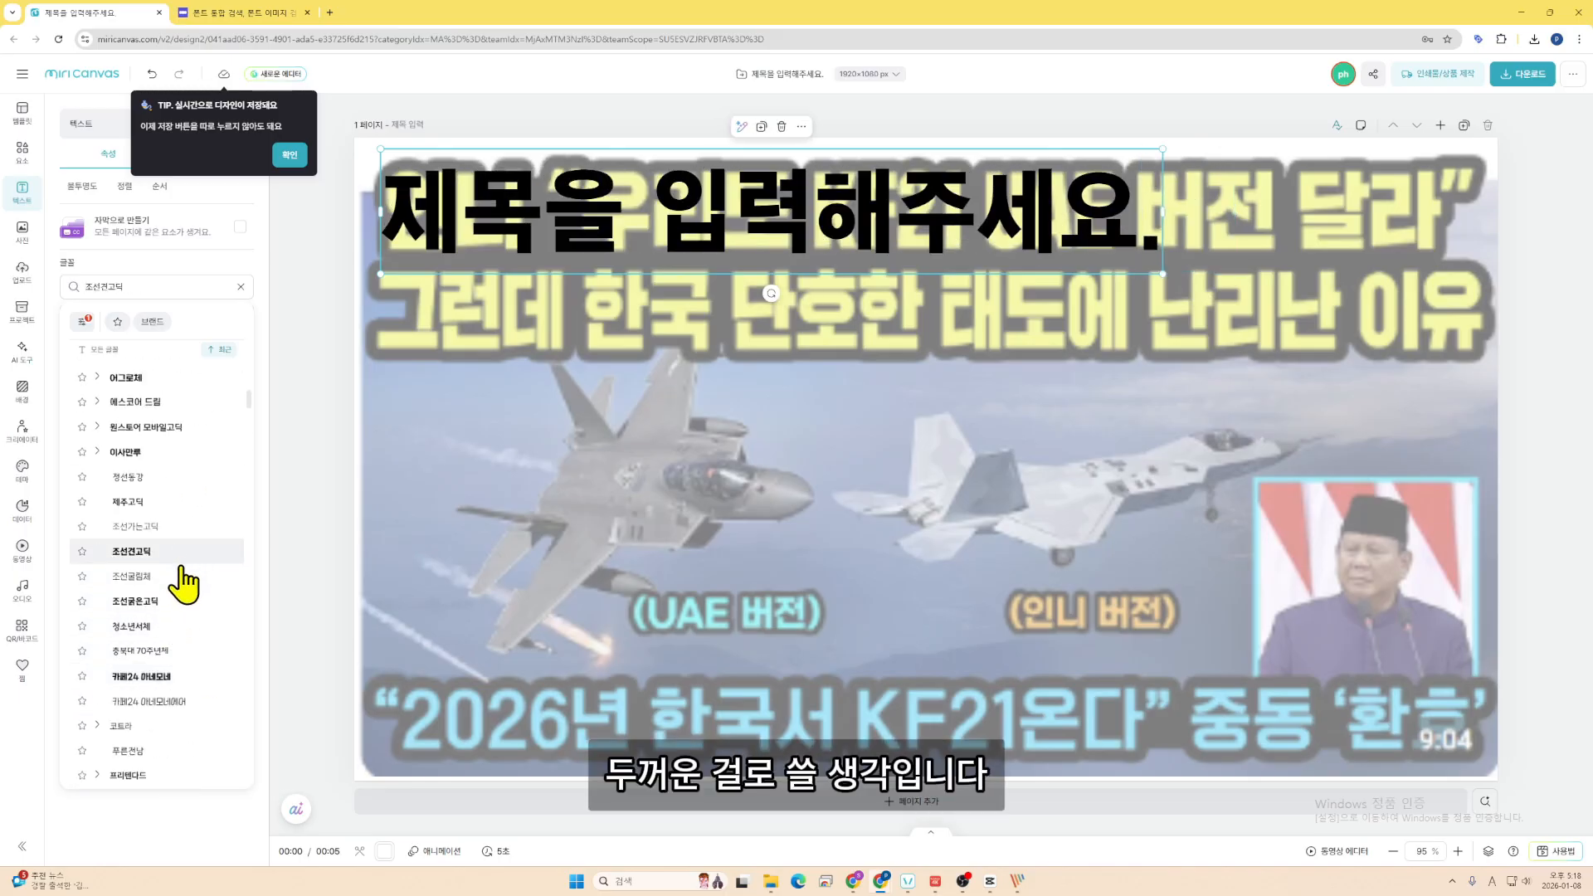
scroll(189, 610, "up", 2)
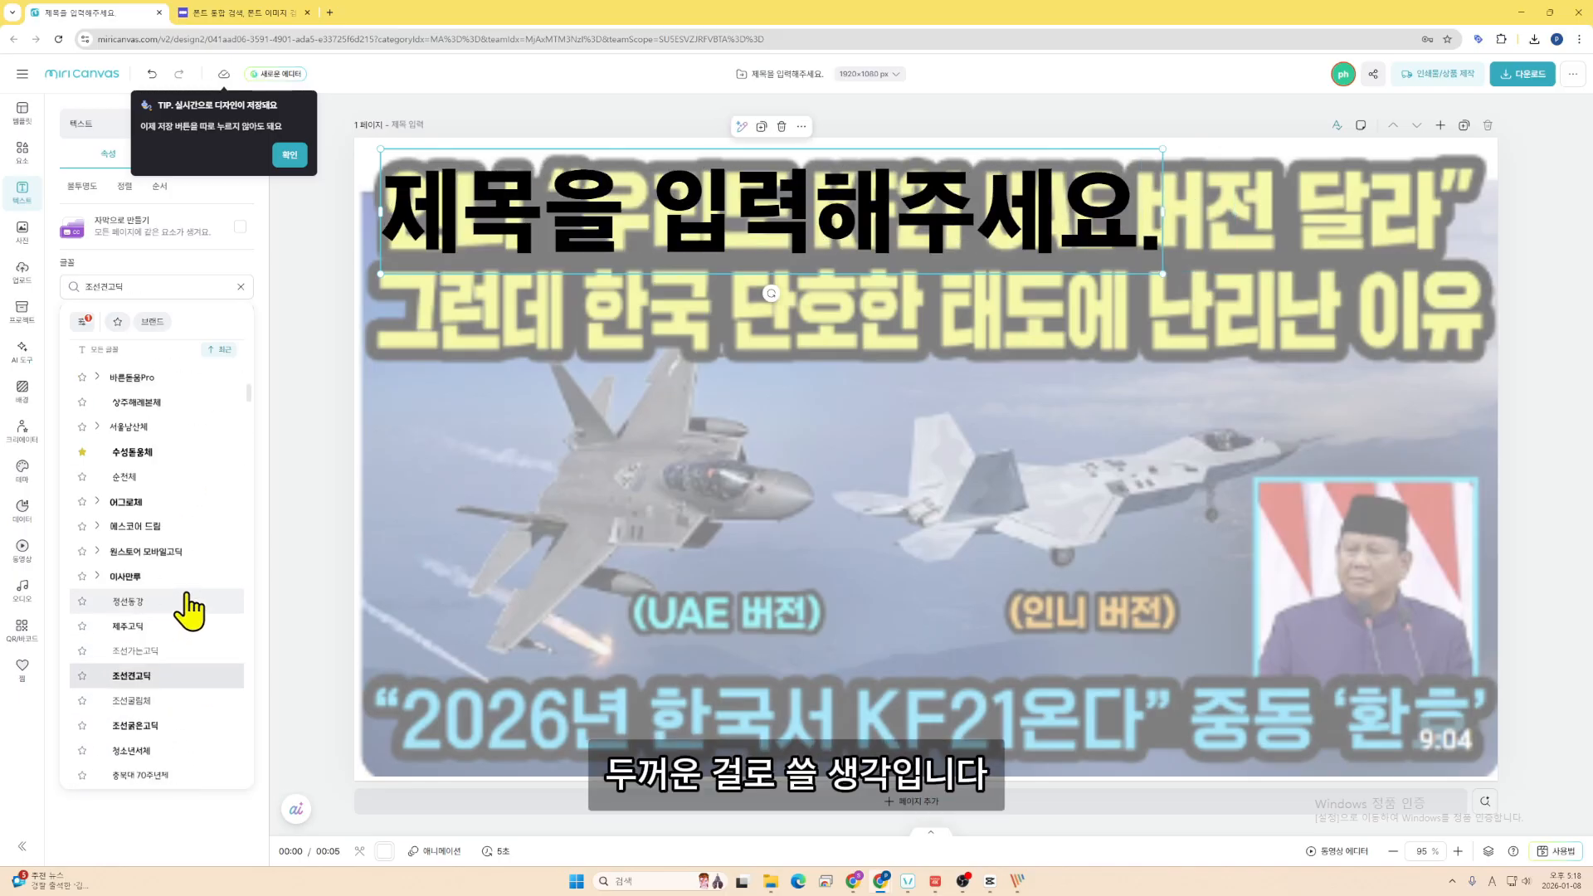
- Compare 어그로체 B and 검은고딕 on the title text, and settle on 어그로체 B
left_click(176, 503)
scroll(187, 541, "up", 2)
left_click(193, 698)
scroll(196, 689, "up", 9)
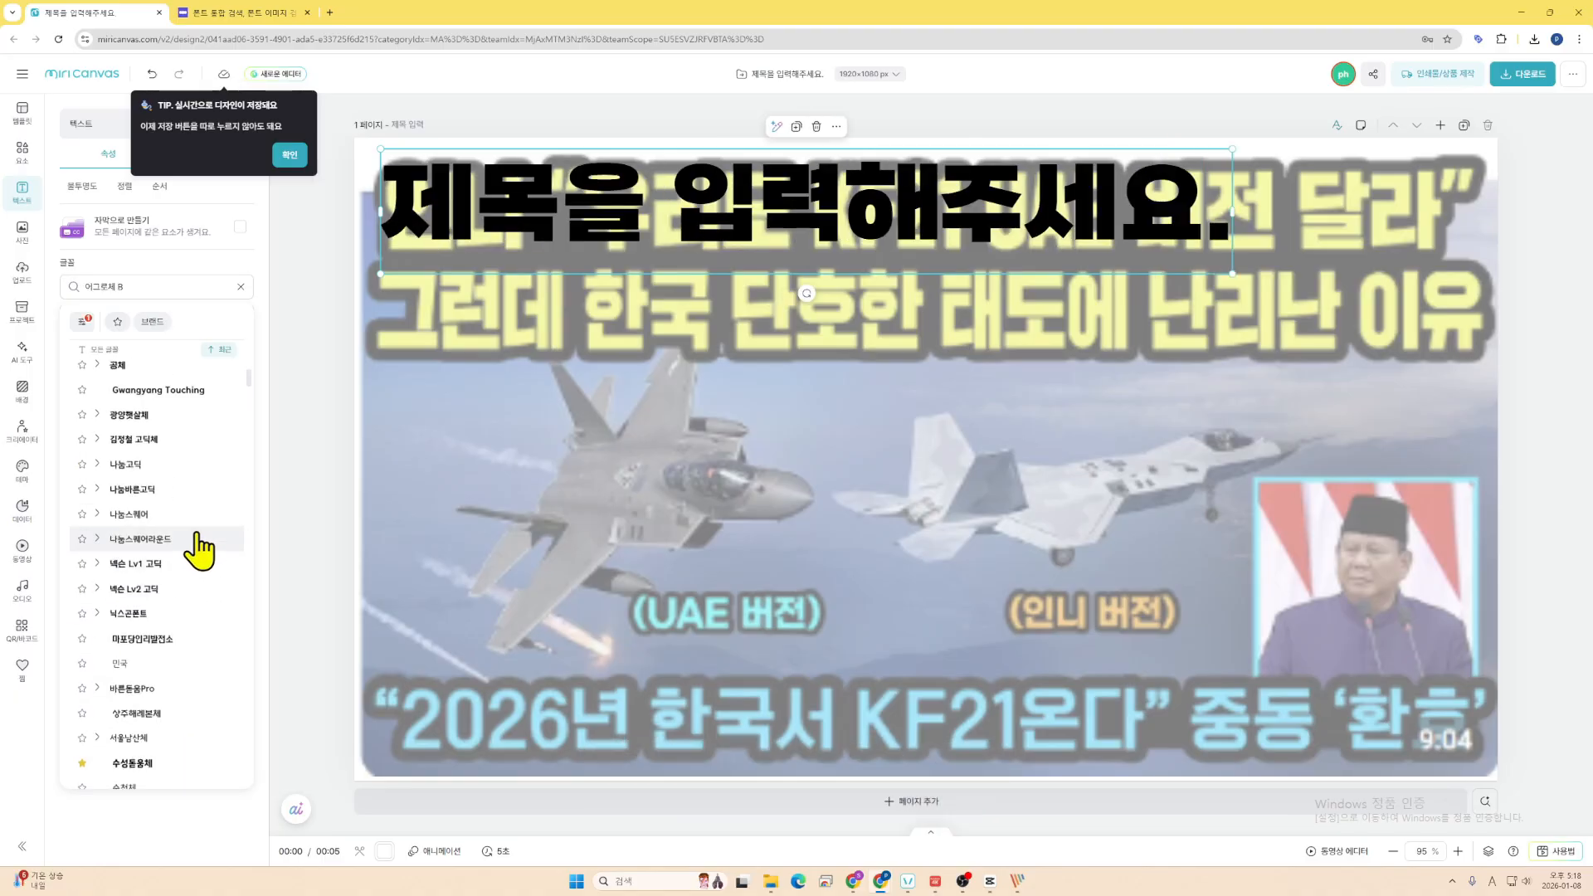
left_click(183, 639)
scroll(174, 633, "down", 2)
scroll(176, 639, "down", 8)
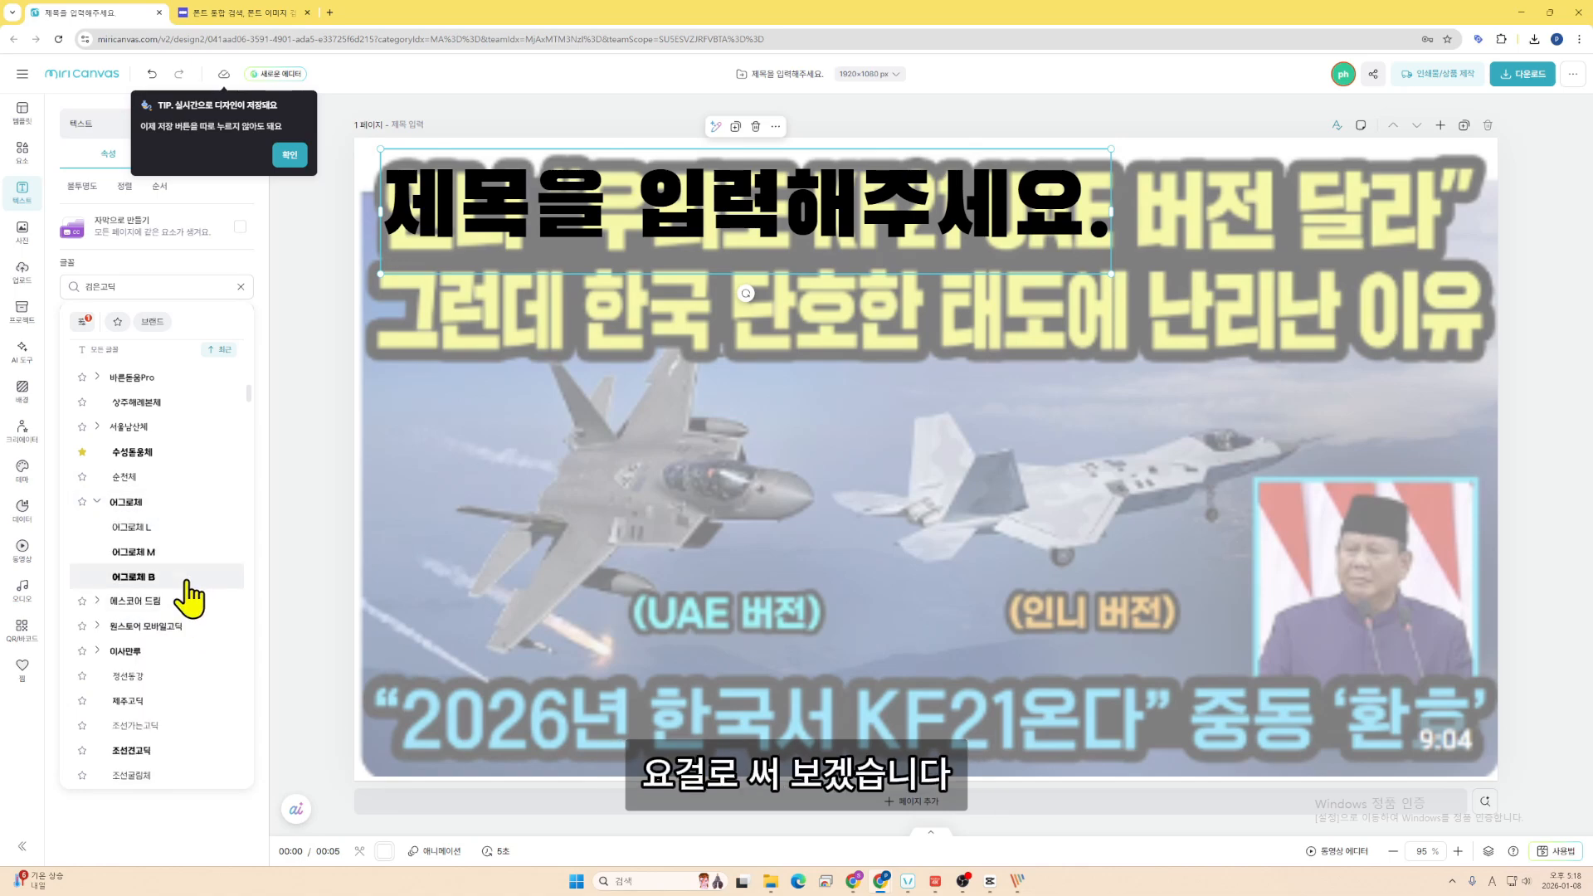
left_click(187, 579)
left_click(303, 561)
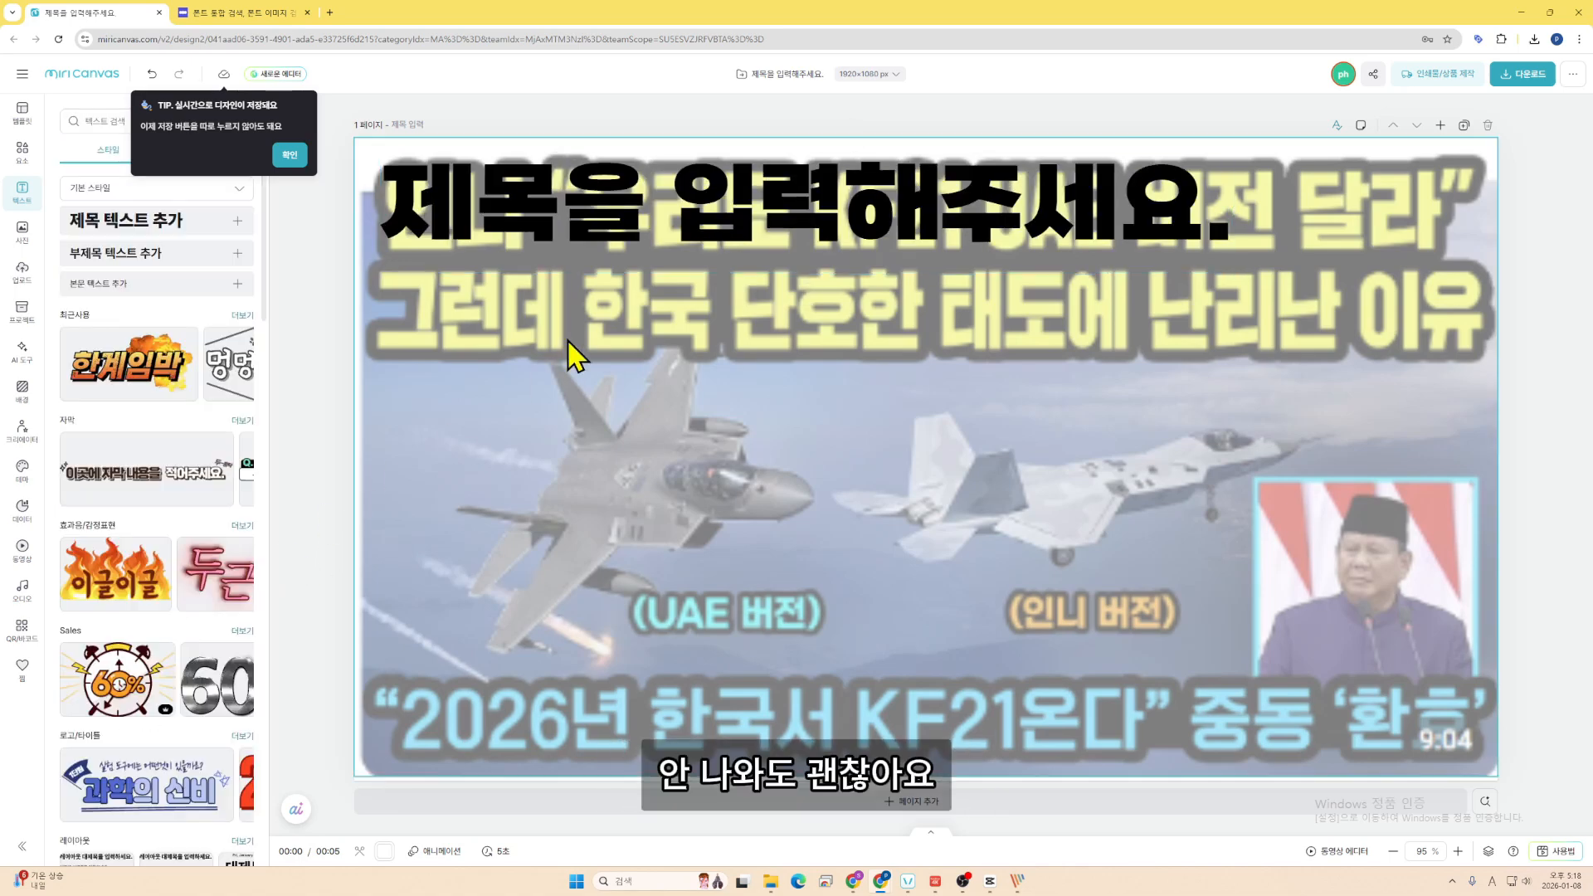
- Move the title text down over the second headline line so the guide's first line is uncovered
left_click(700, 256)
left_click_drag(799, 222, 823, 225)
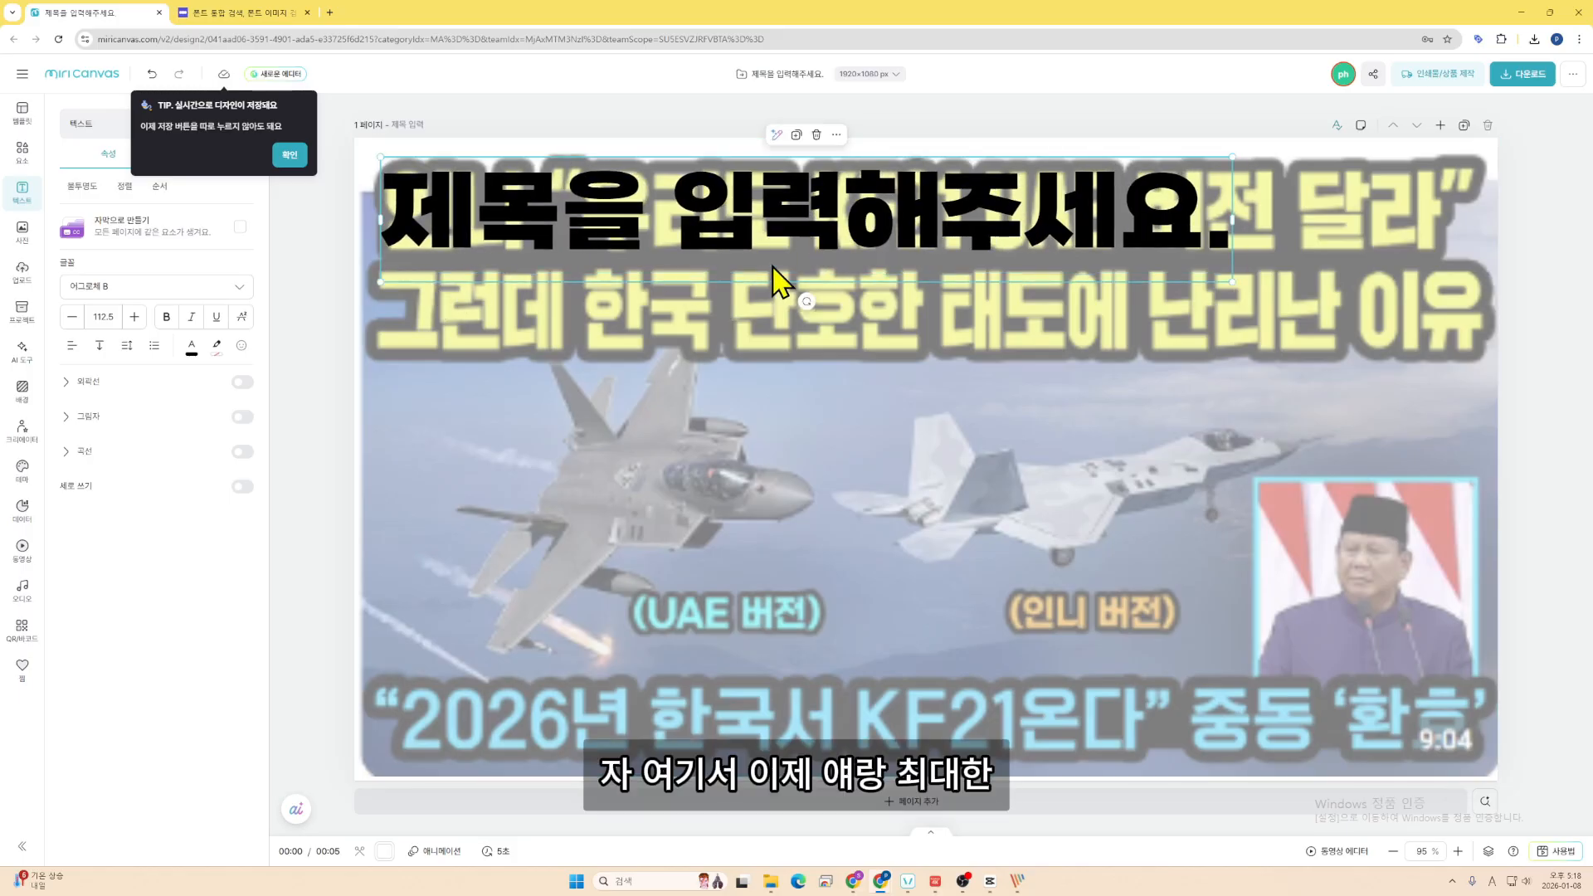
double_click(904, 209)
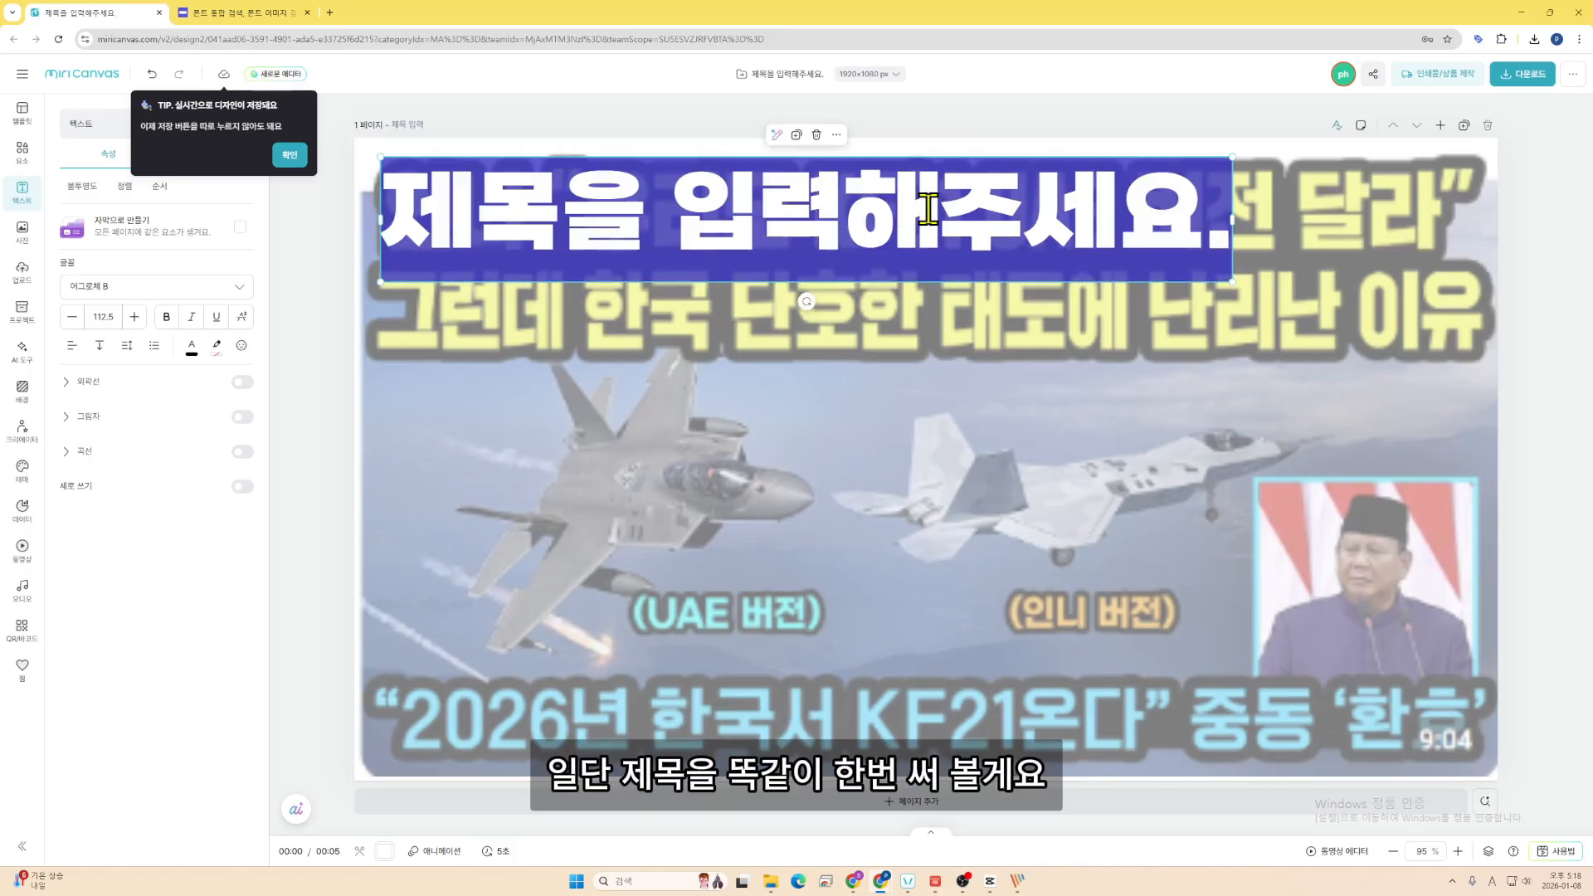
left_click(965, 312)
left_click_drag(978, 243, 1000, 366)
- Replace the placeholder title with the headline 인니 "우리도 KF21 UAE 버전 달라"
double_click(1000, 366)
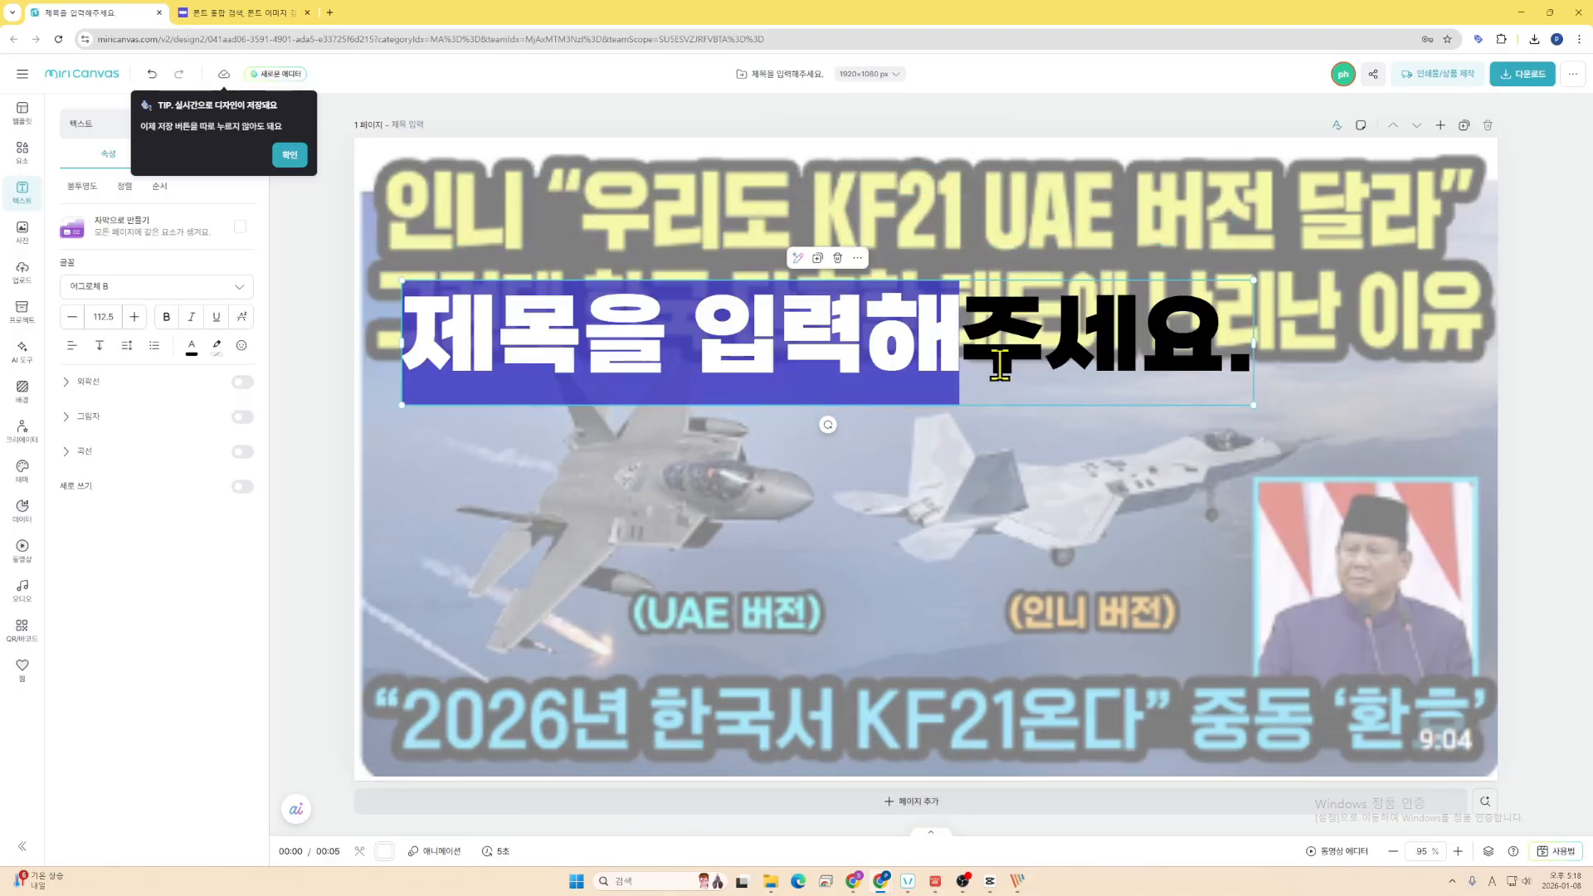
type("인니 \"")
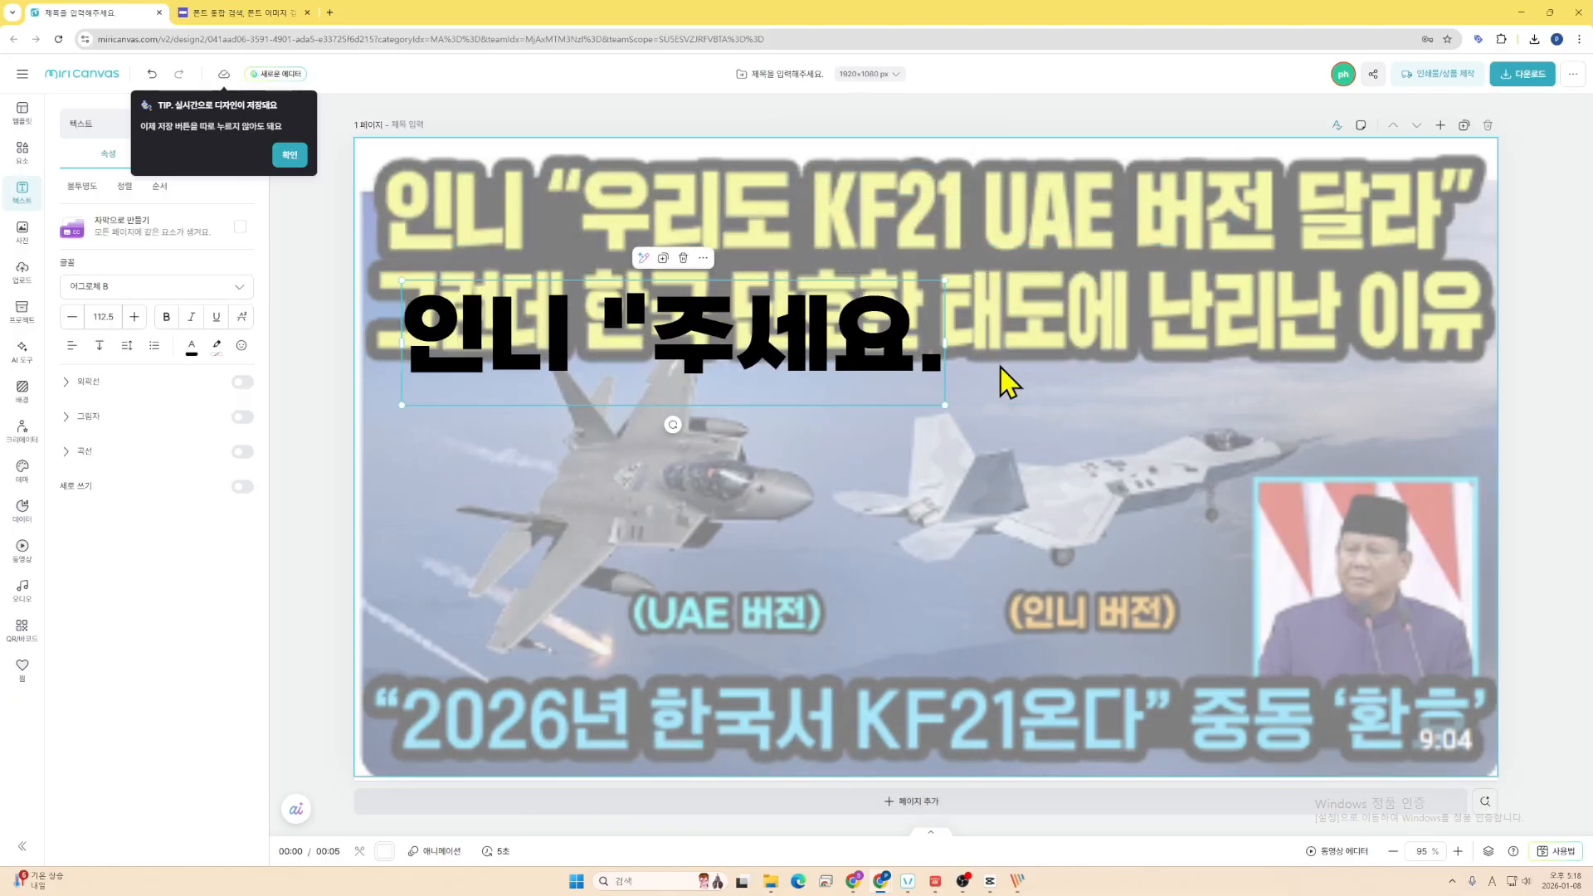
type("우리도 kf")
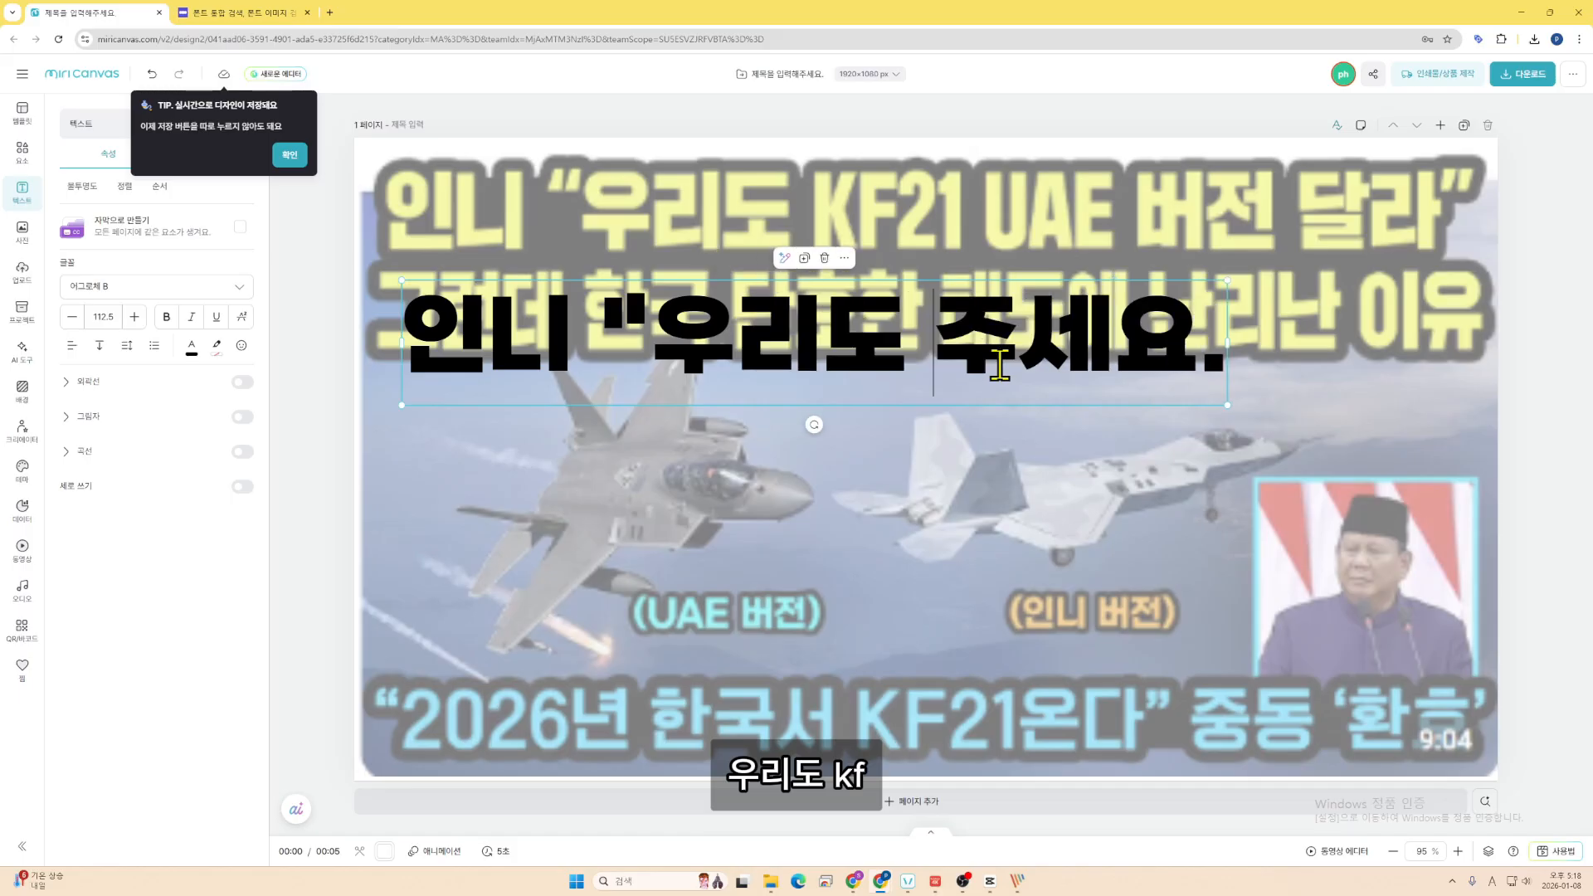
key("BackSpace")
key("BackSpace")
type("KF21")
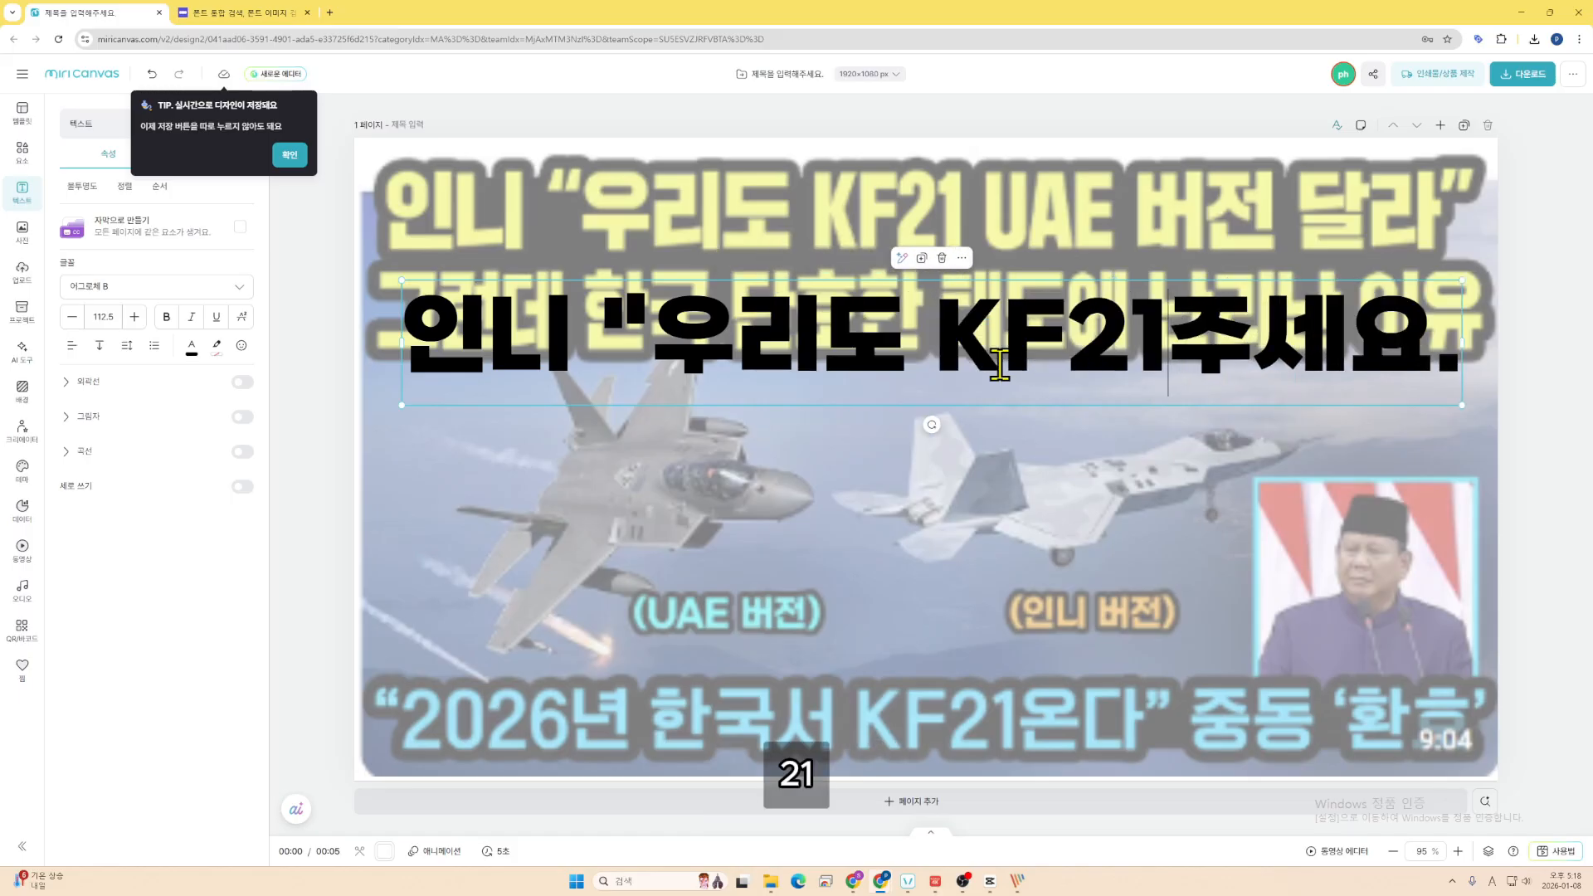
type(" UAE 버전 ㄷ")
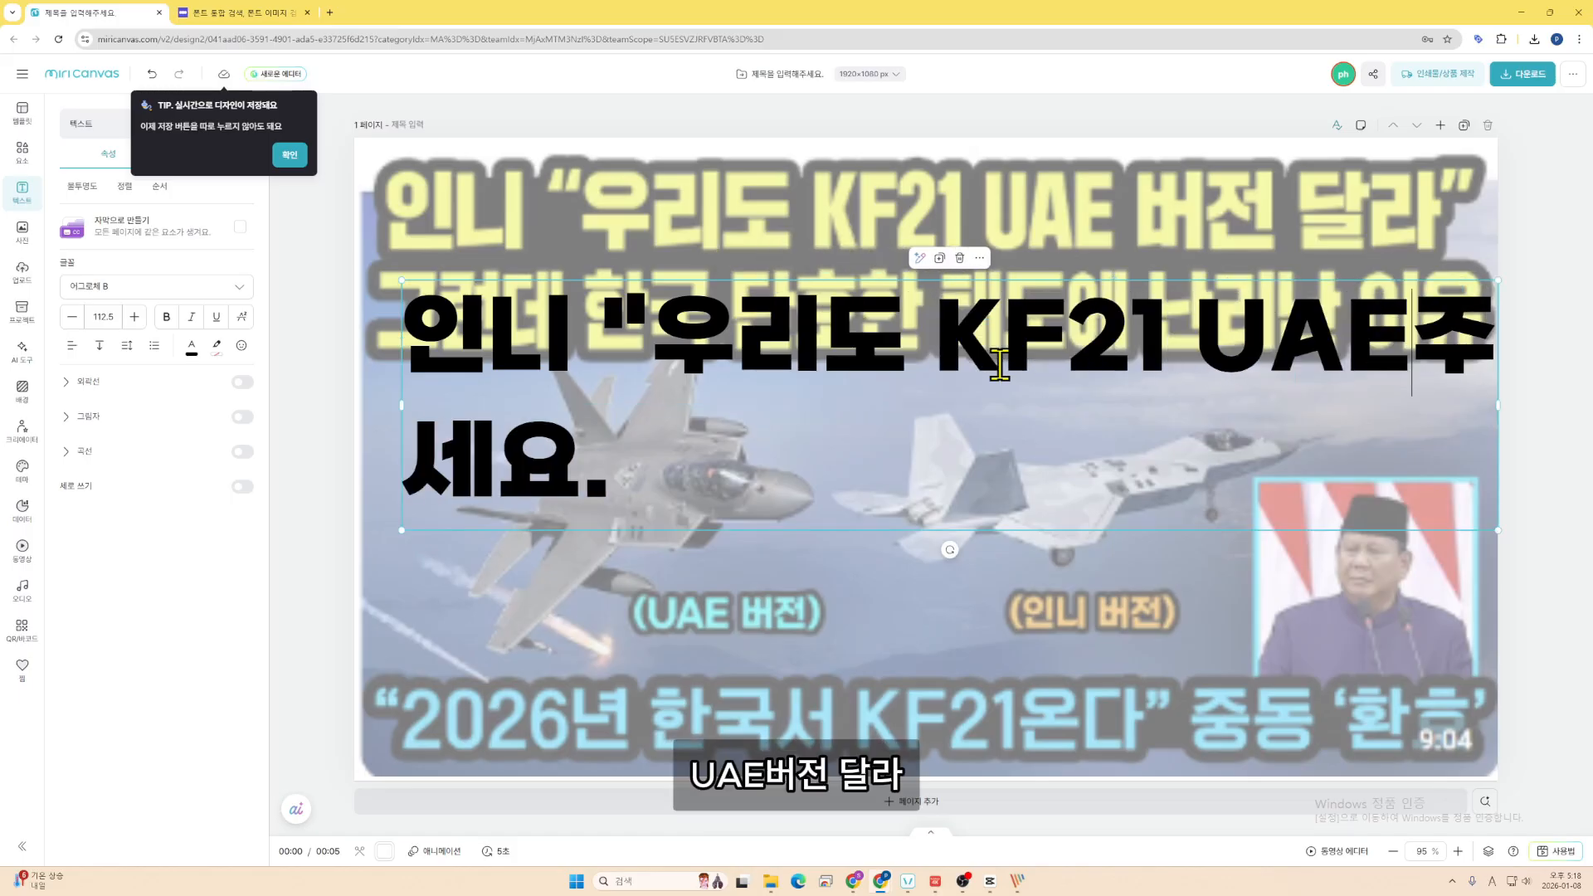
type("달라\"")
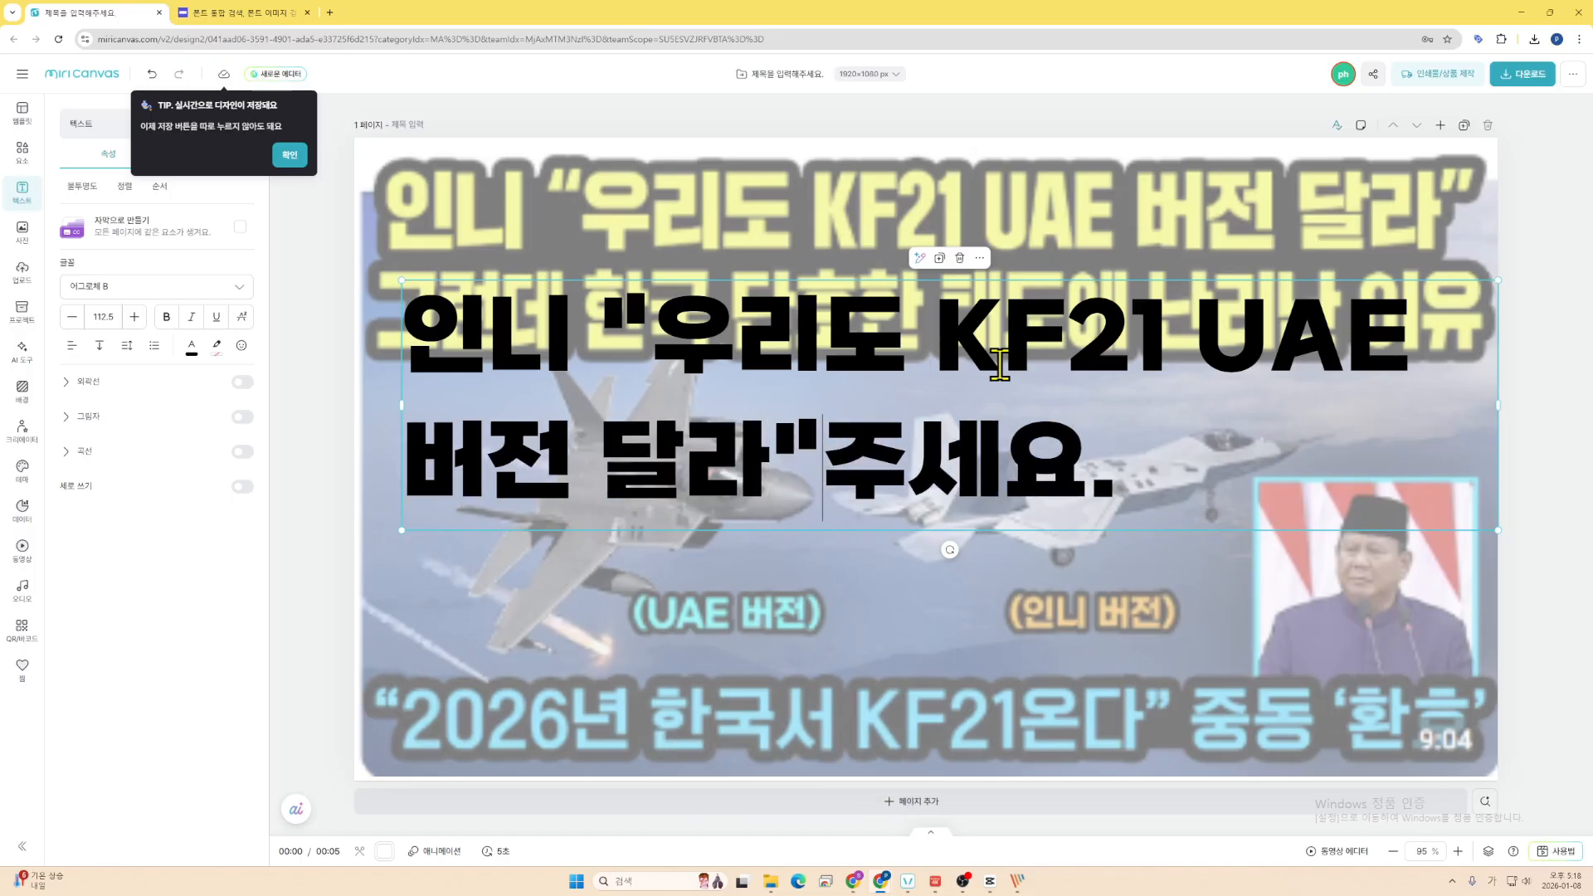
key("Delete")
key("Delete")
key("Delete")
key("Delete")
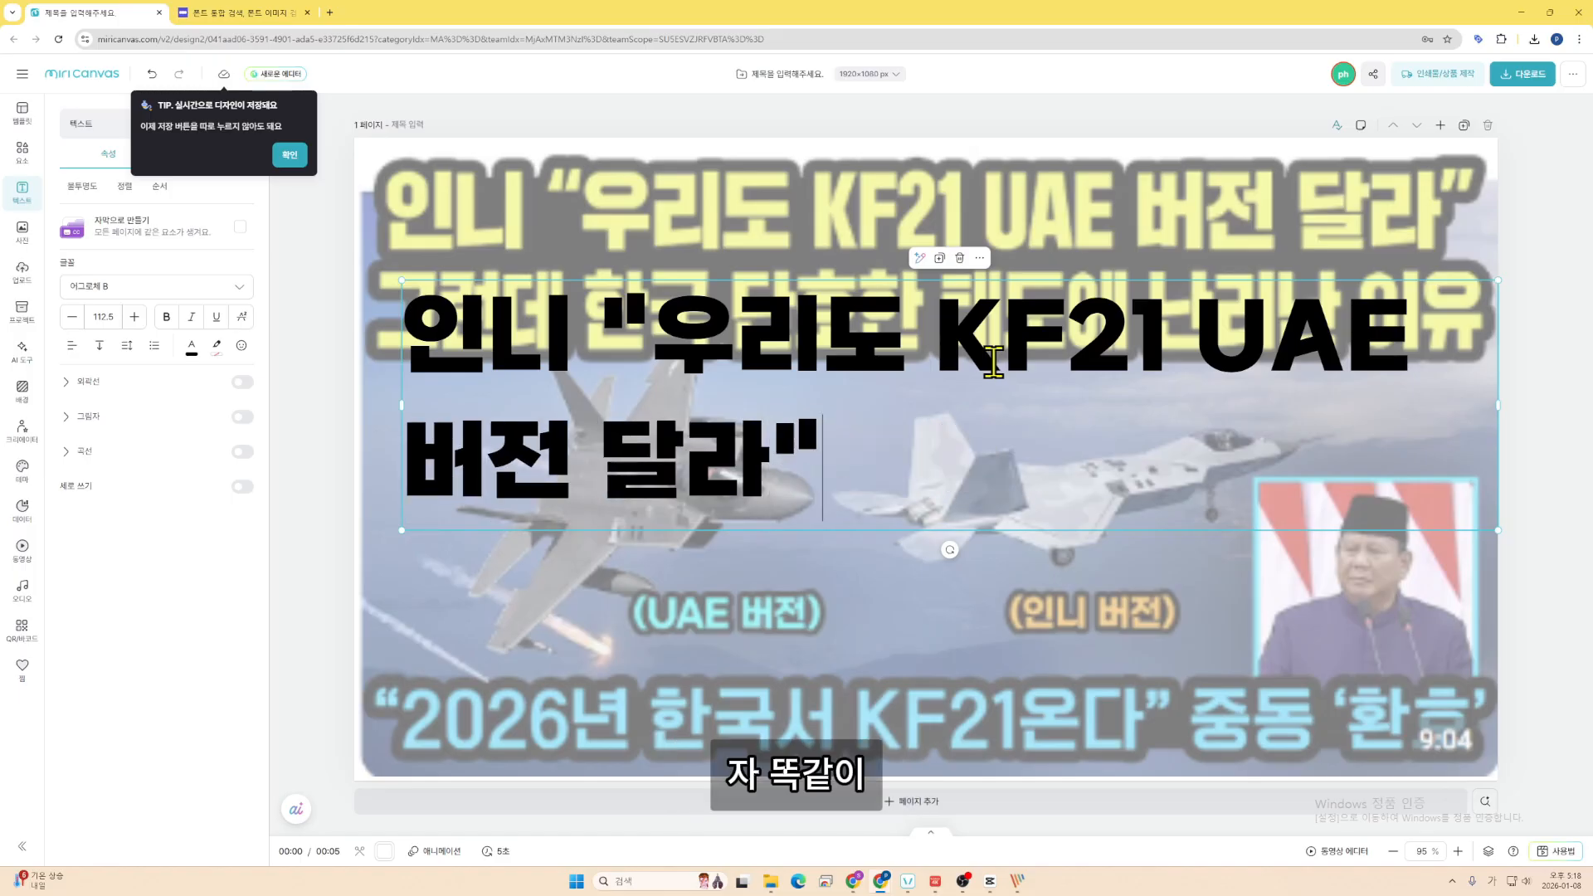
- Reduce the headline text's font size to 98.5 and move it up over the guide's first headline line
left_click(81, 327)
left_click(314, 407)
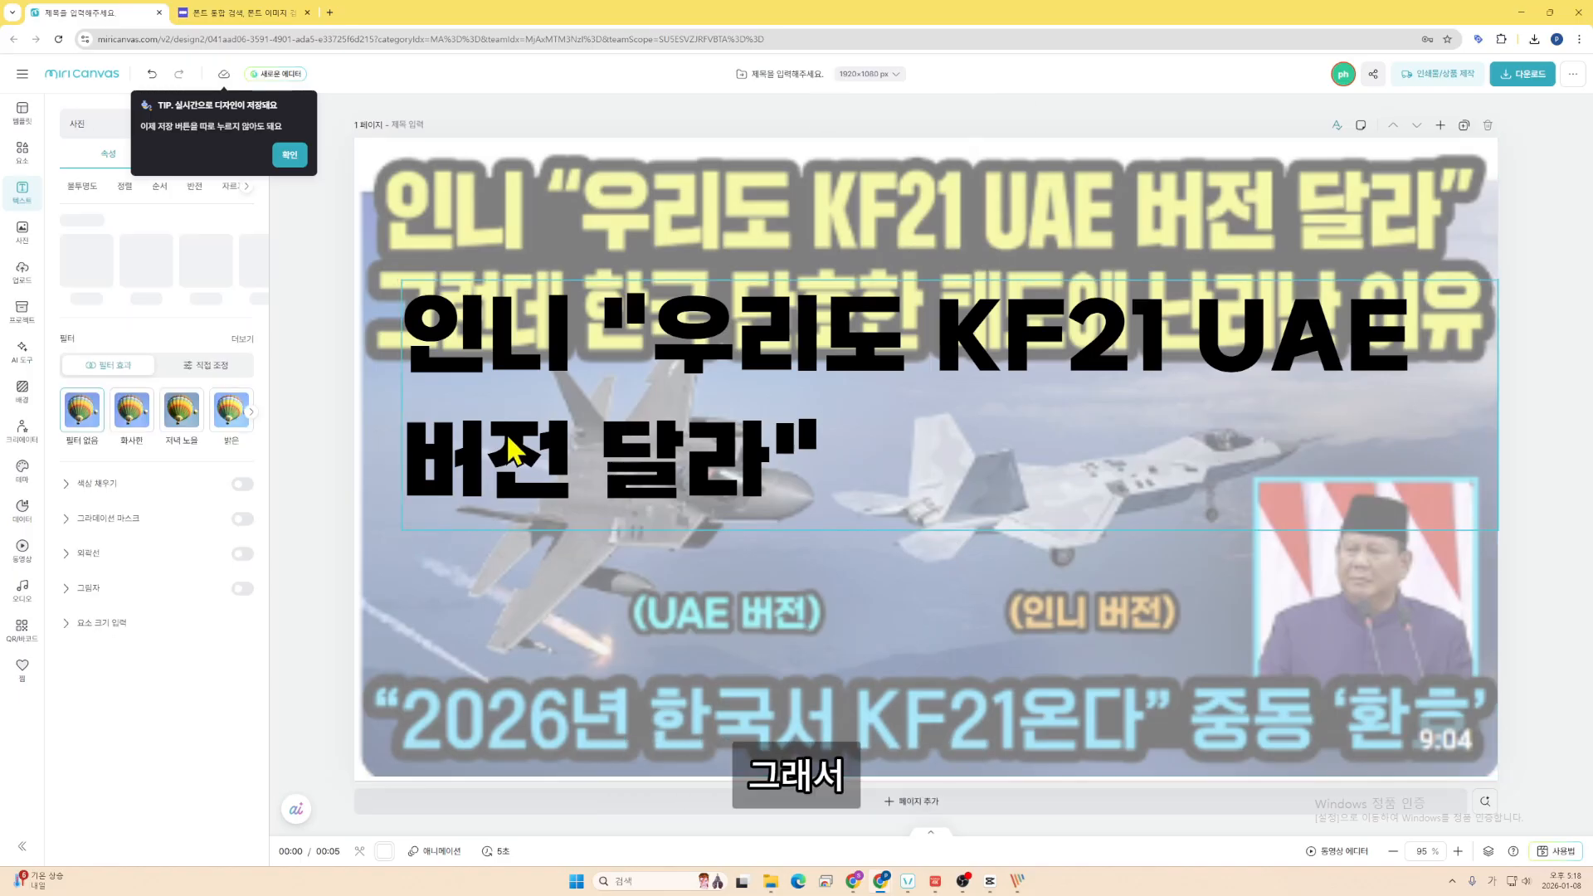
double_click(496, 438)
triple_click(490, 437)
left_click(74, 319)
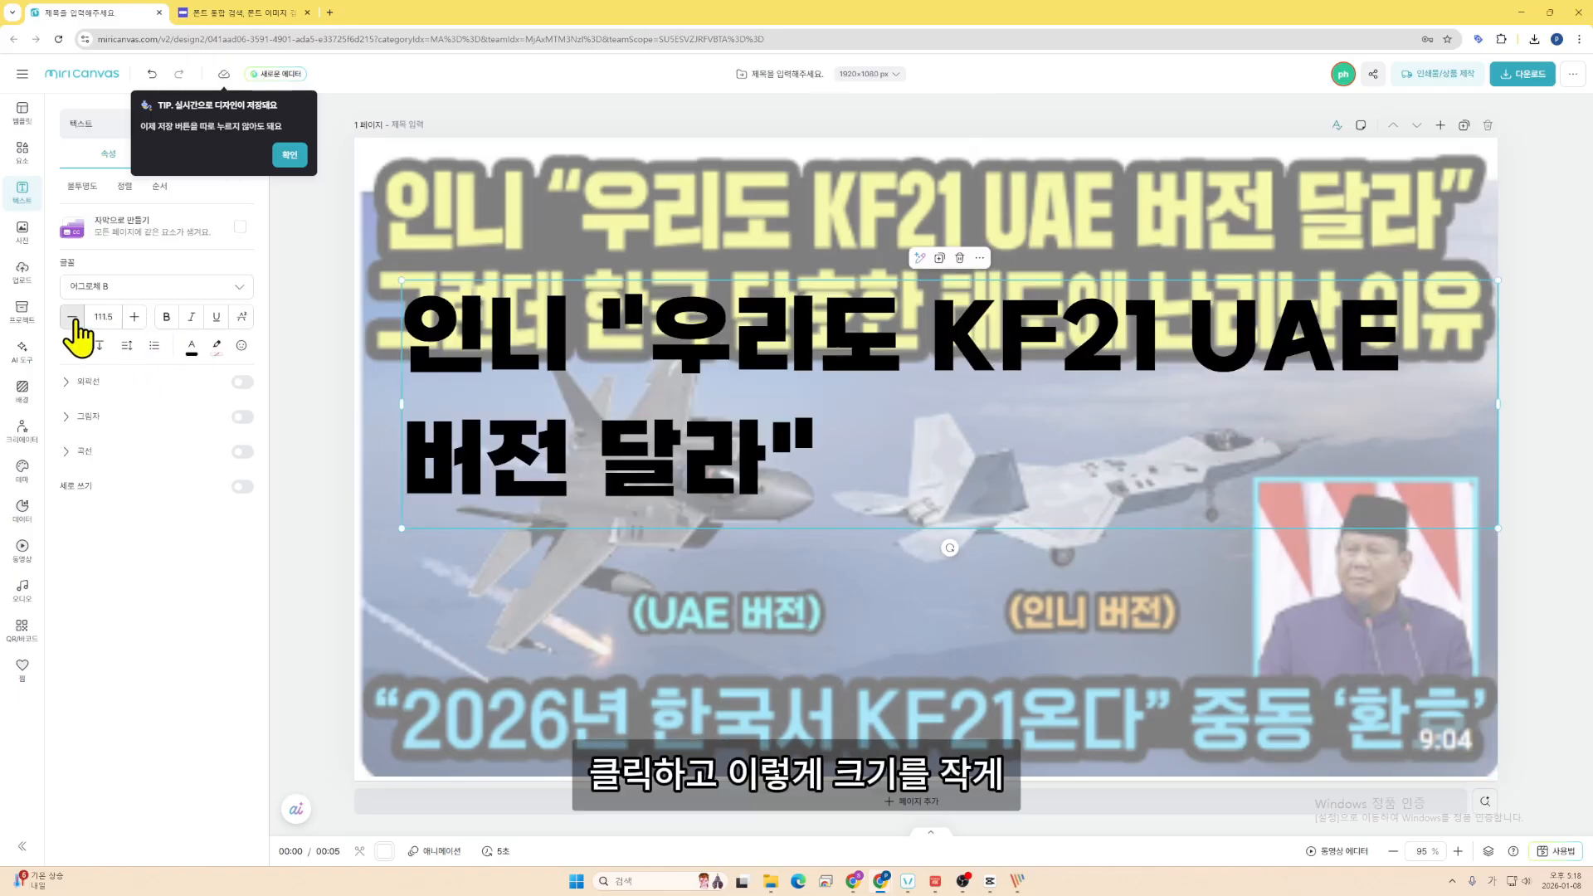
left_click(74, 318)
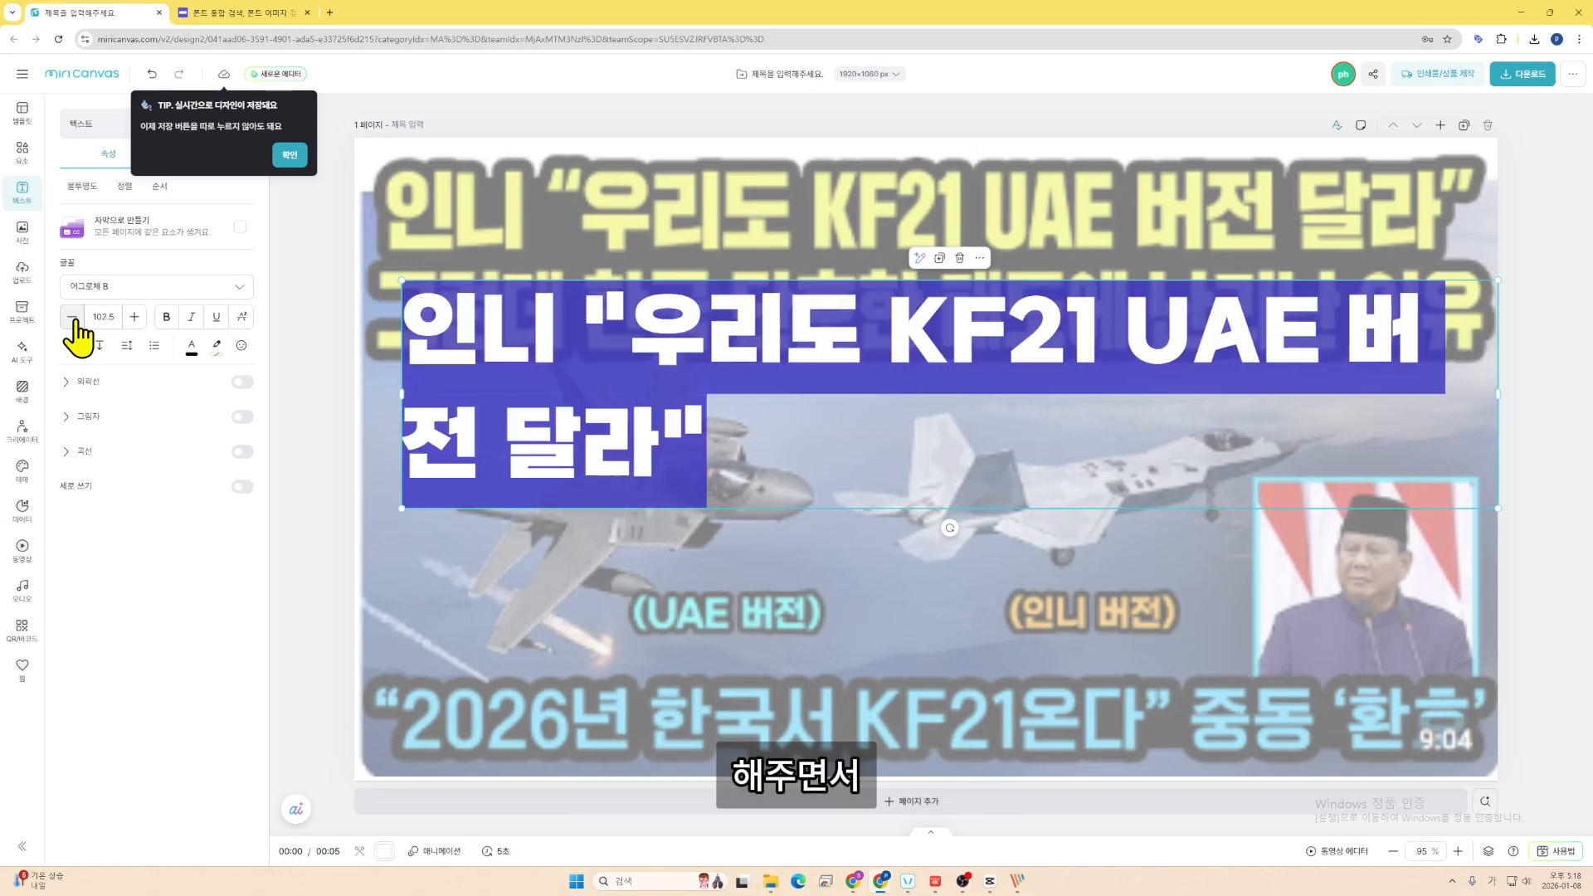
left_click(74, 319)
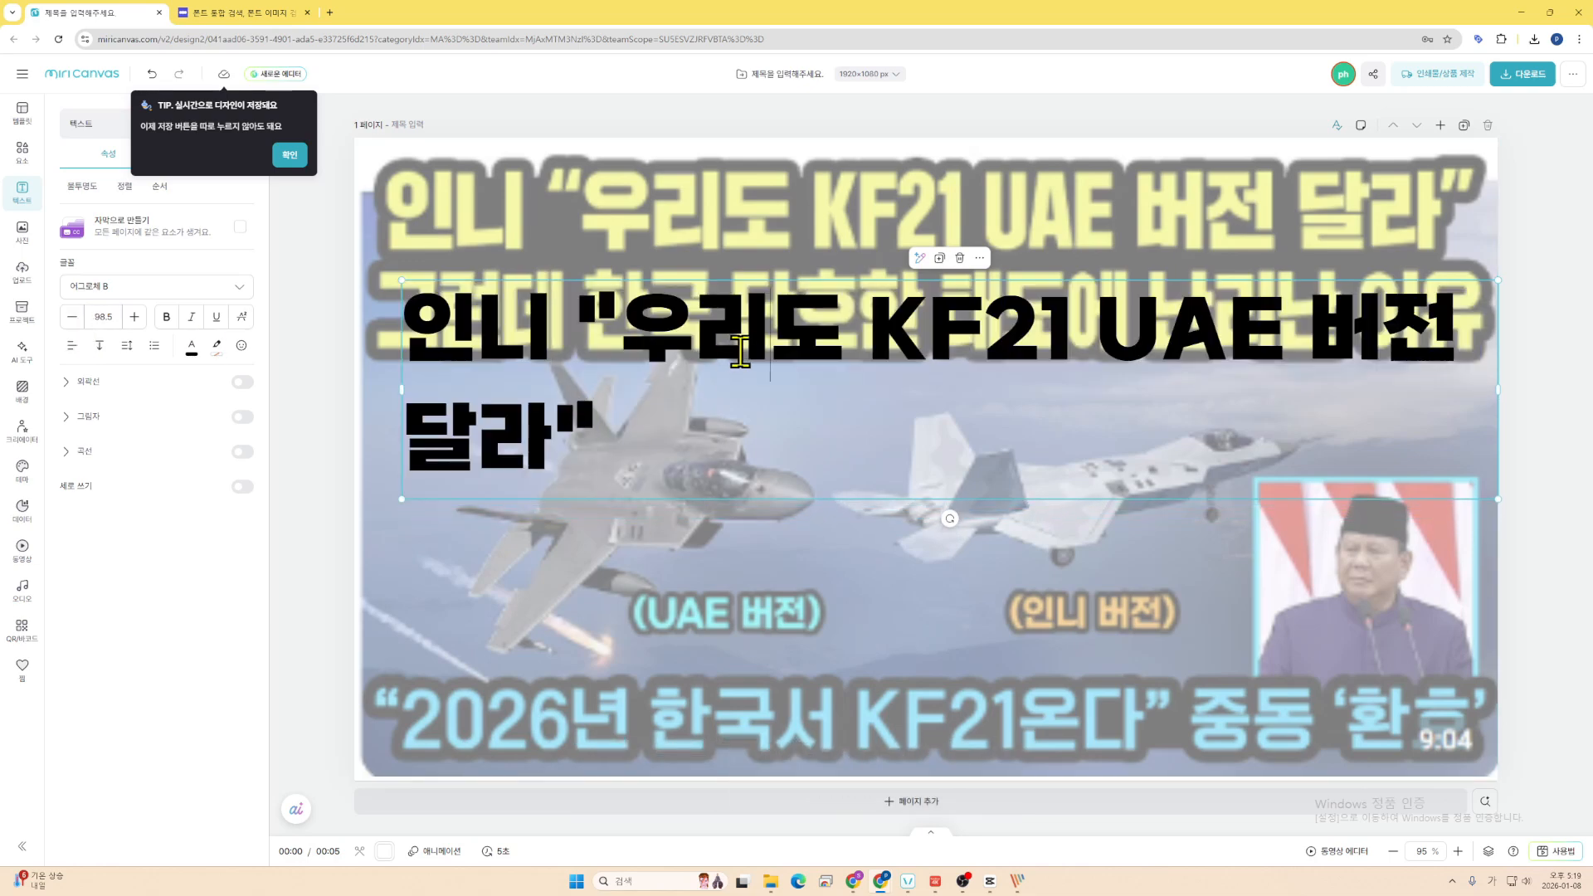
left_click_drag(709, 322, 677, 213)
left_click(684, 199)
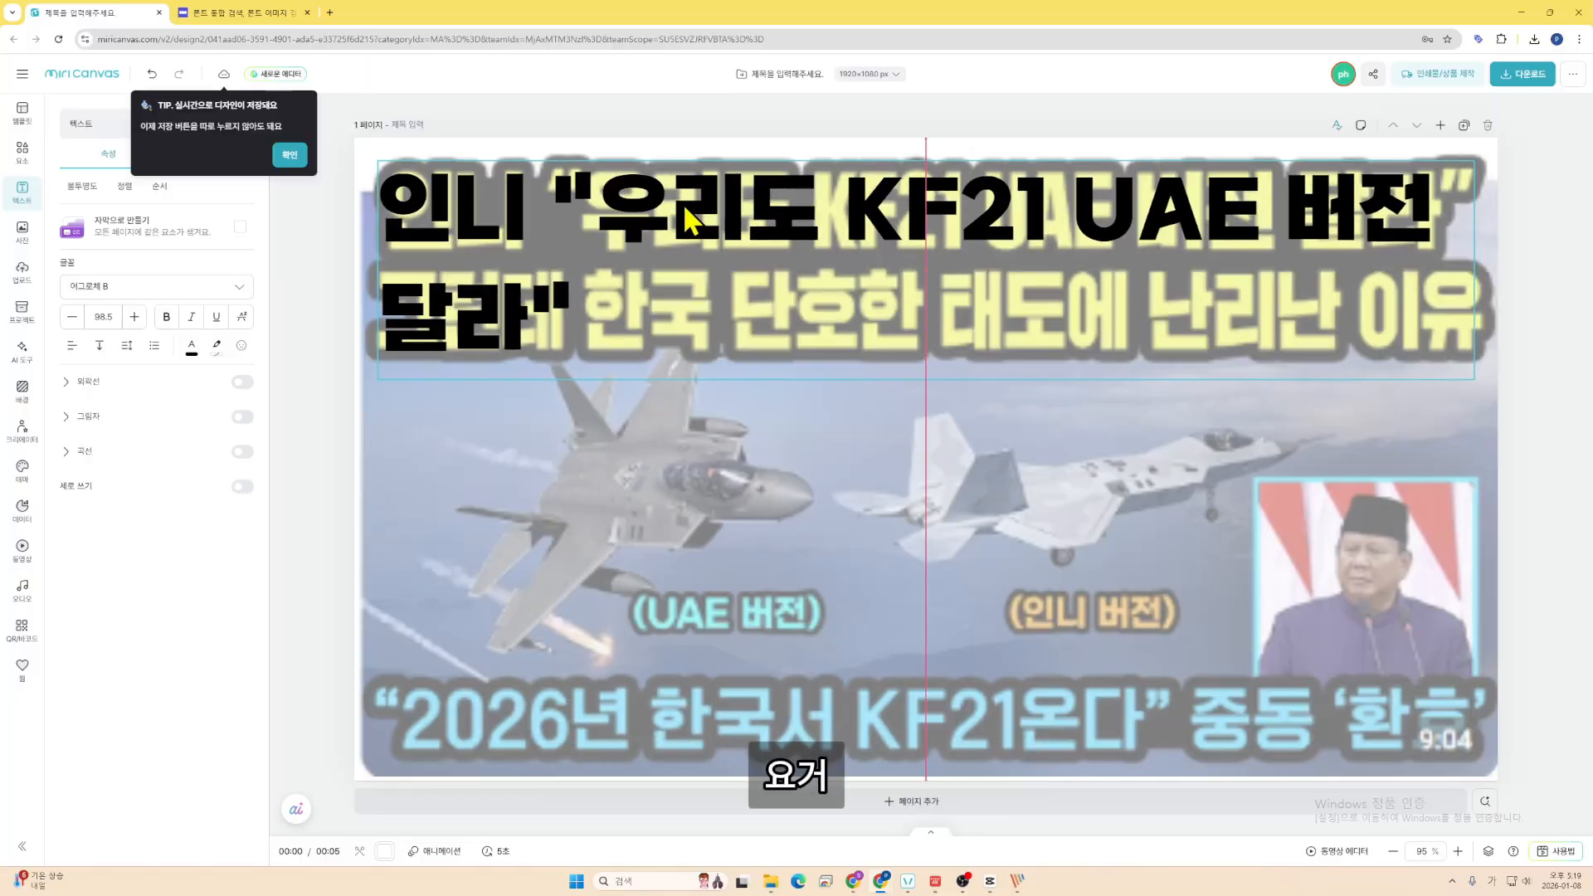
- Tighten the headline text's letter spacing to -9
left_click(133, 352)
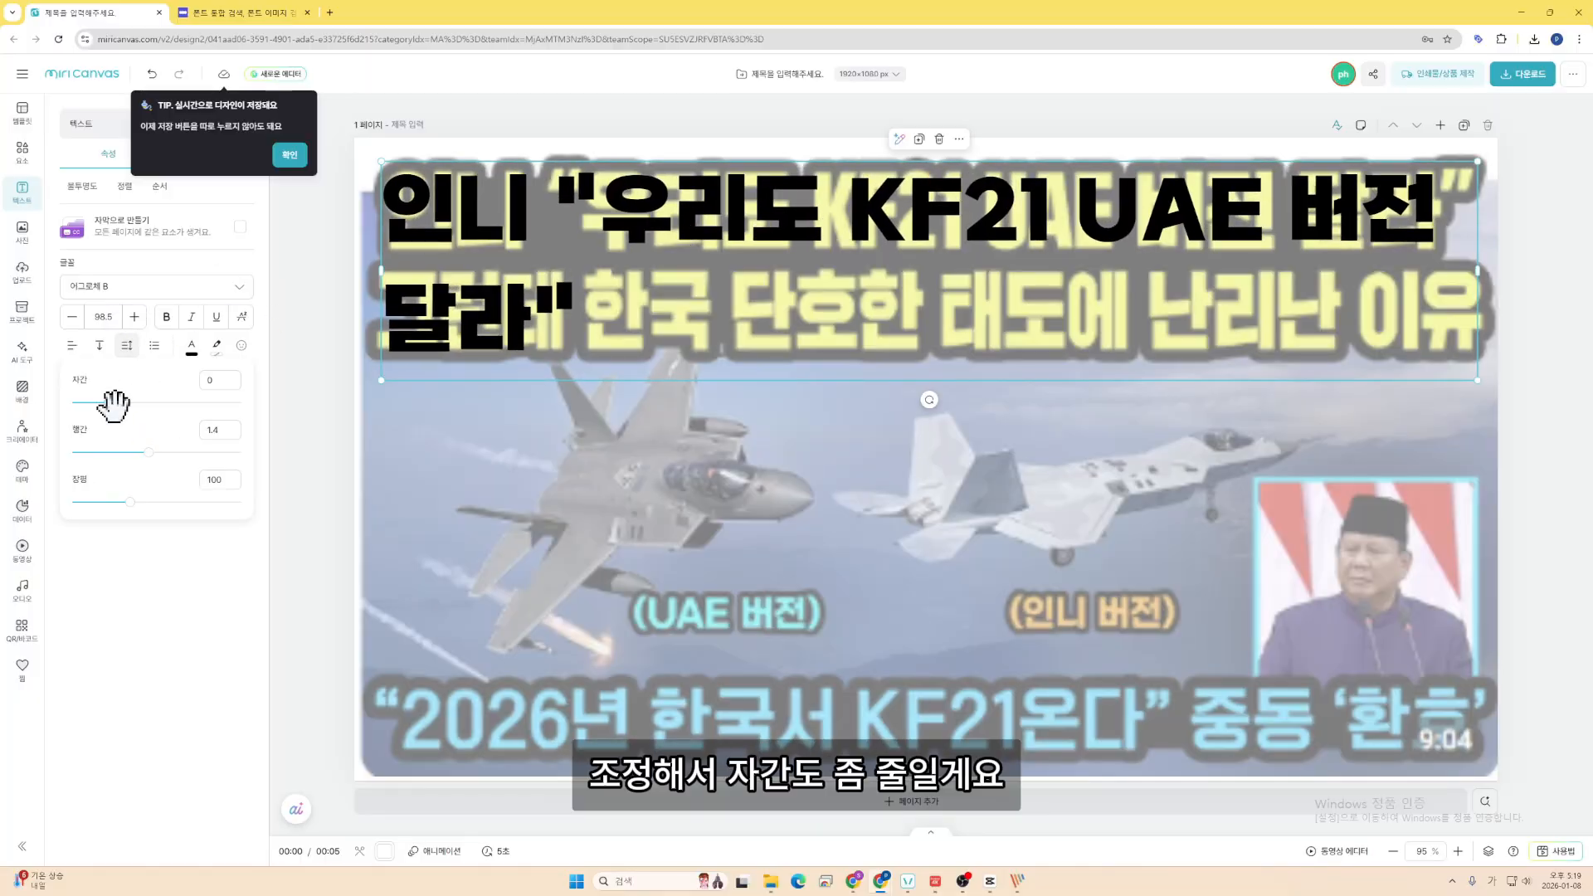
left_click_drag(106, 406, 100, 410)
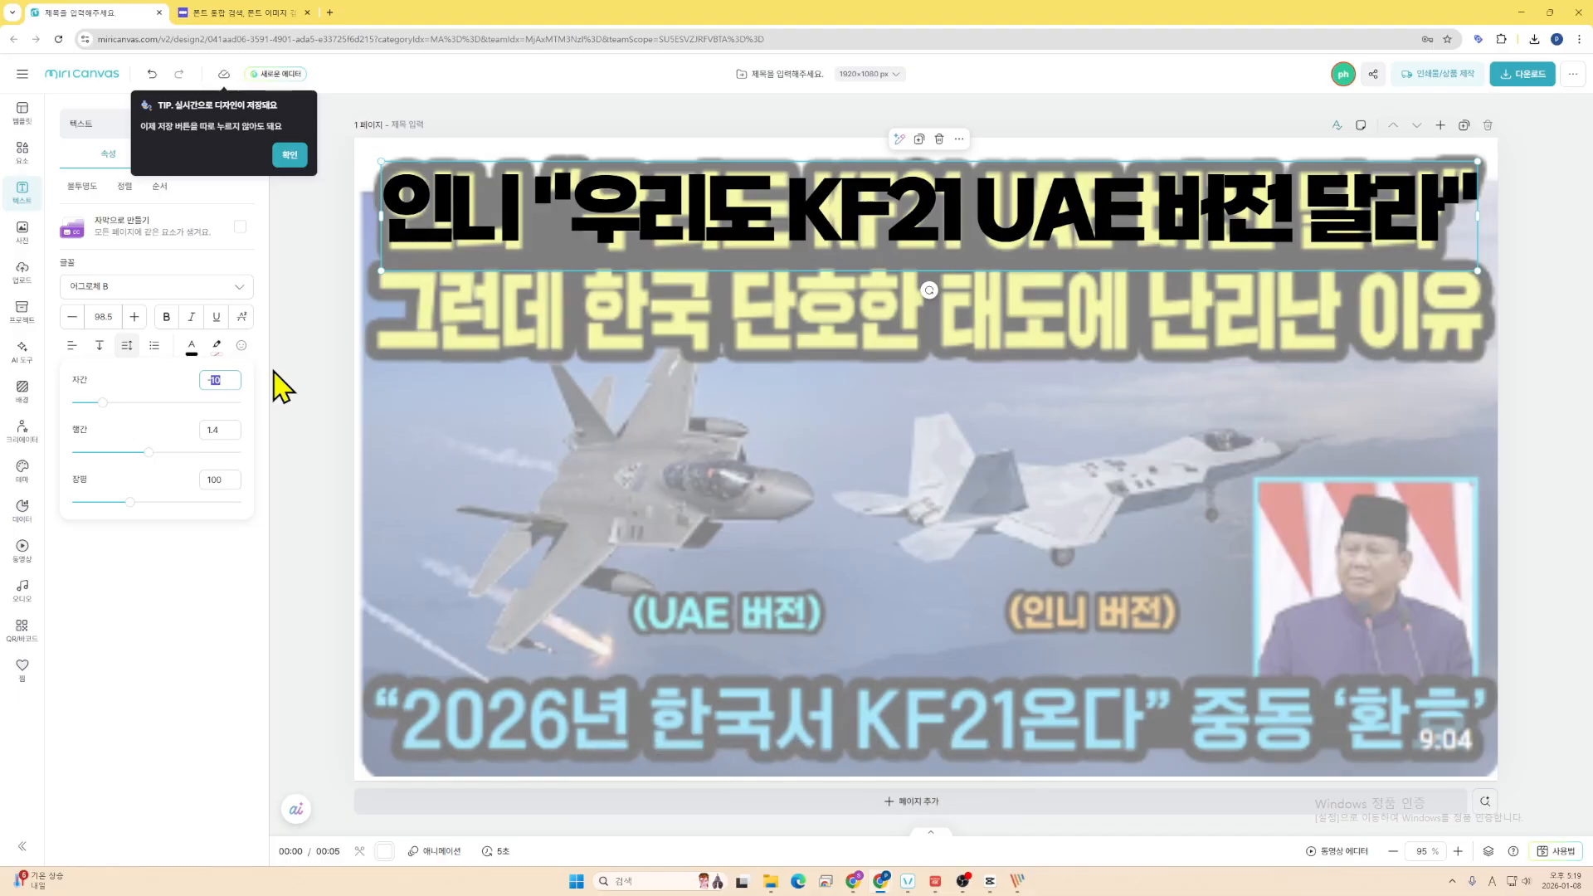
type("9")
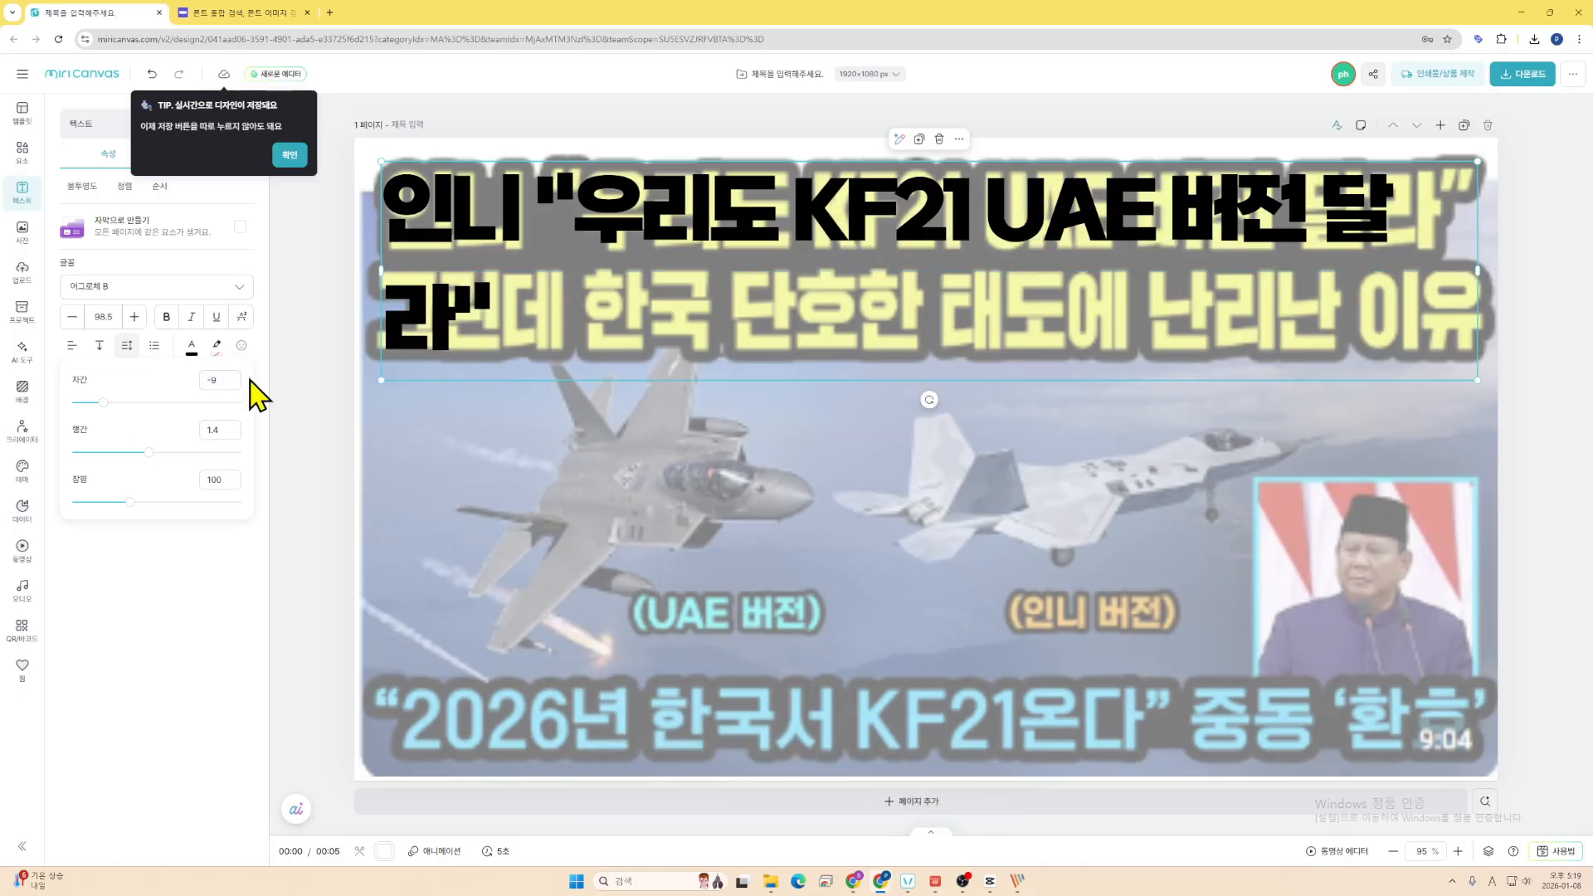
- Reduce the headline's font size to 96.5 and nudge it into line with the guide's first line
left_click(73, 316)
left_click(73, 316)
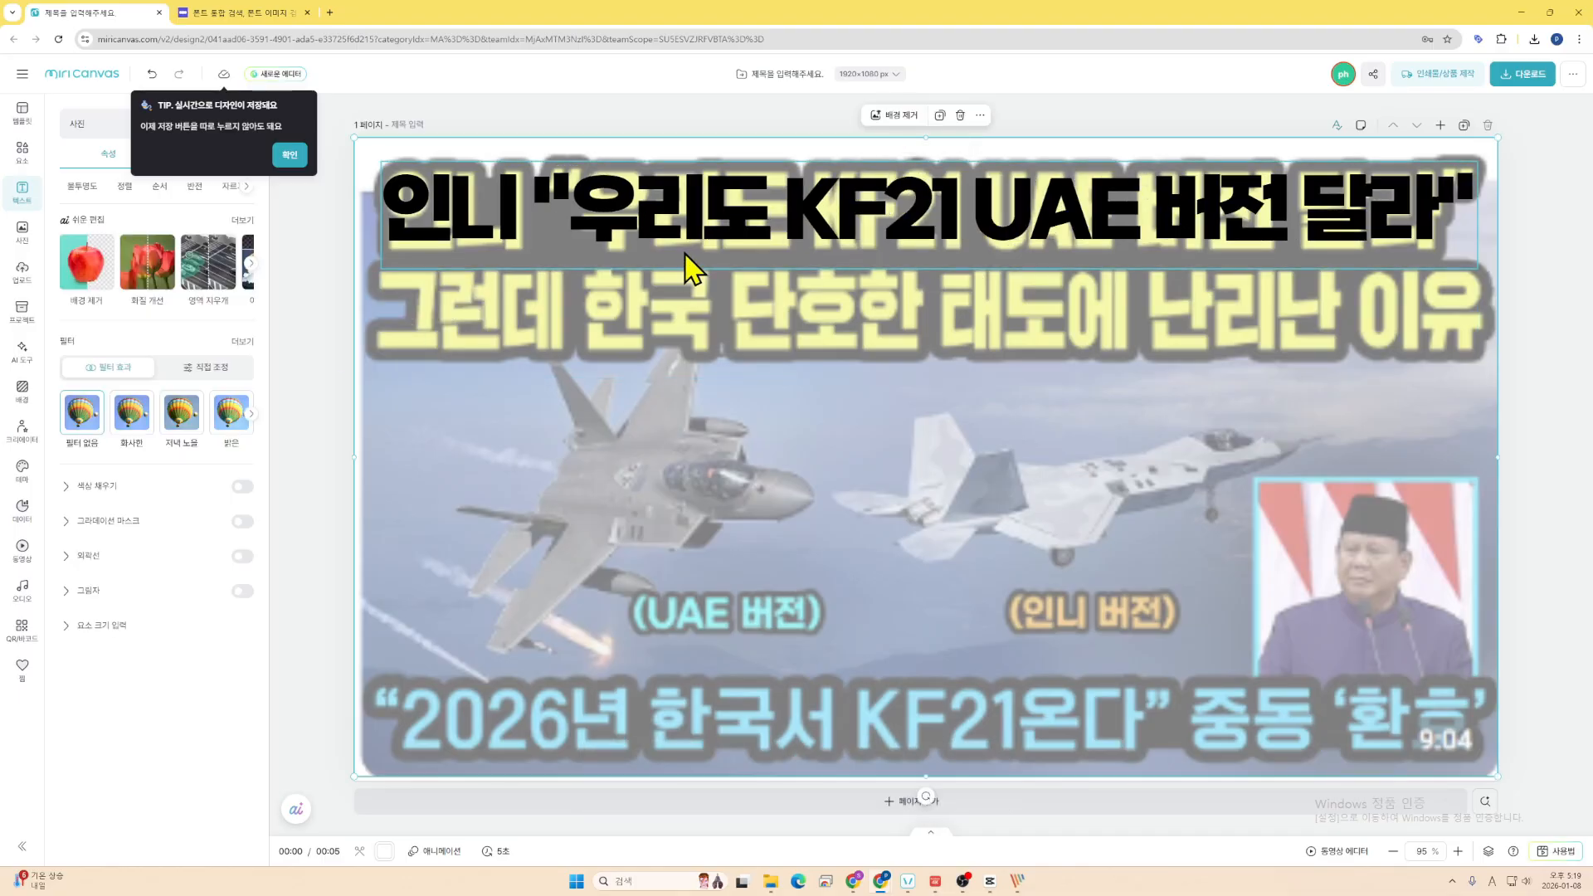
left_click_drag(703, 243, 703, 247)
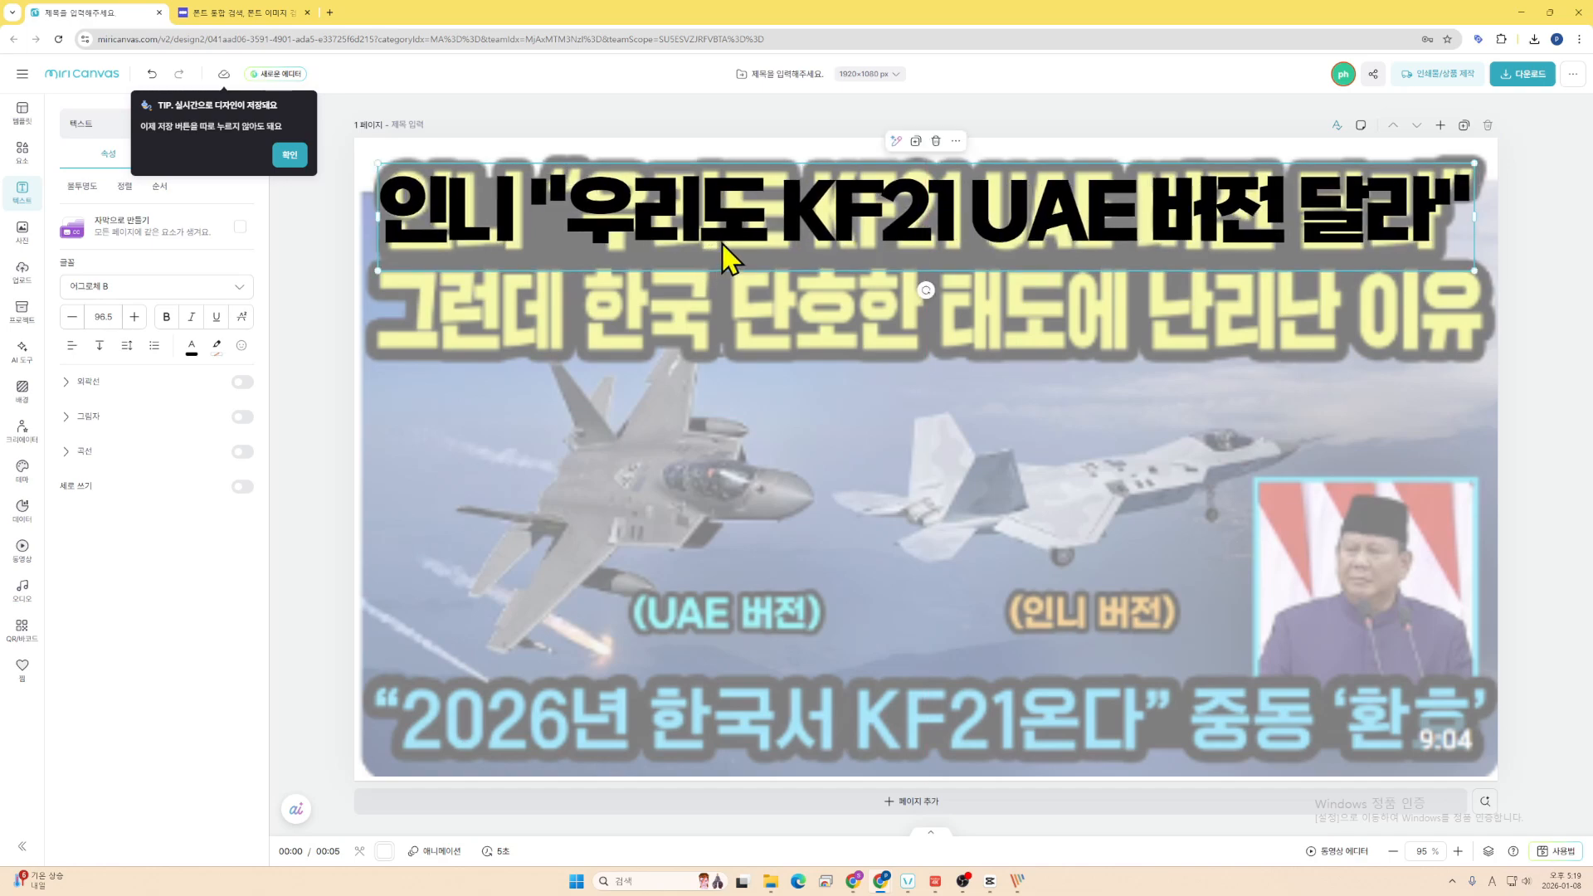
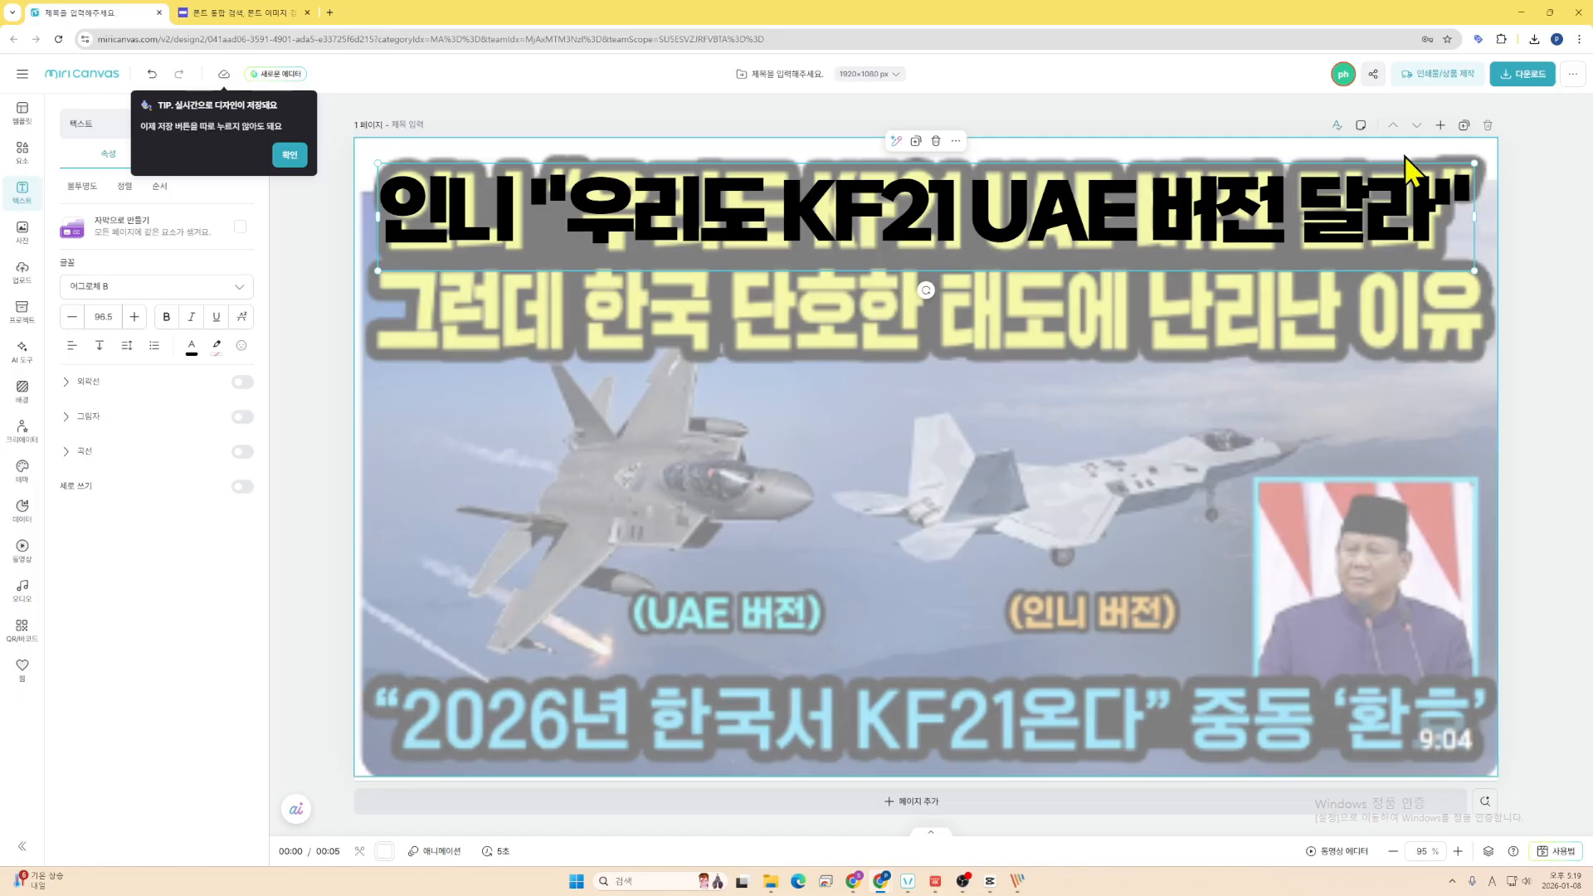
- Duplicate the thumbnail page, including the guide image and the headline text
left_click(1464, 126)
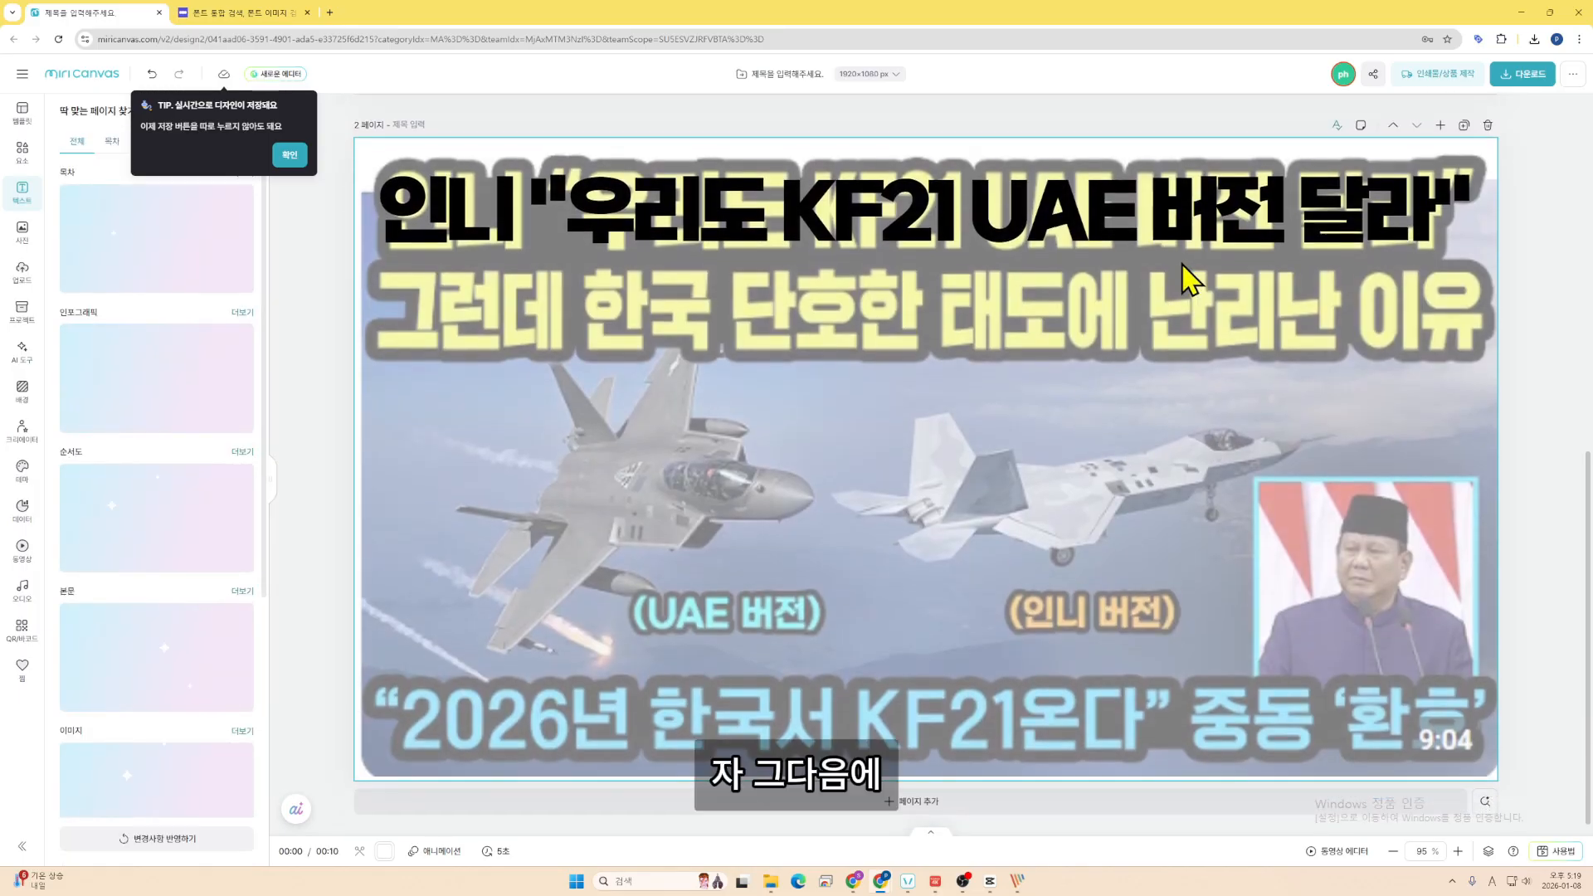
left_click(1183, 236)
scroll(1232, 446, "up", 8)
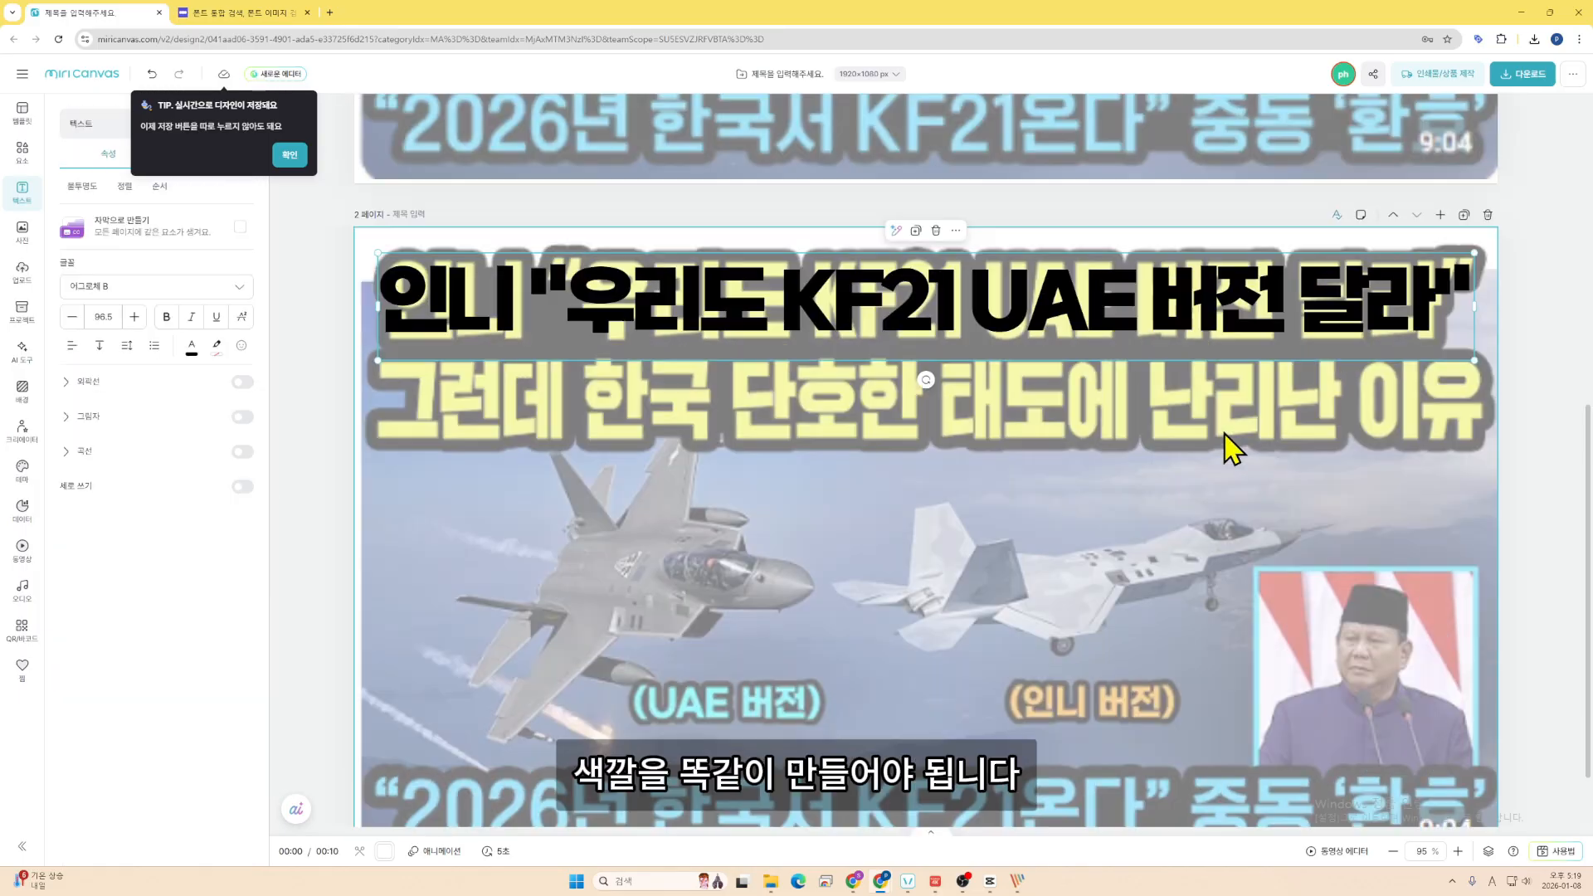
left_click(1097, 209)
scroll(1233, 501, "down", 3)
scroll(1240, 515, "down", 3)
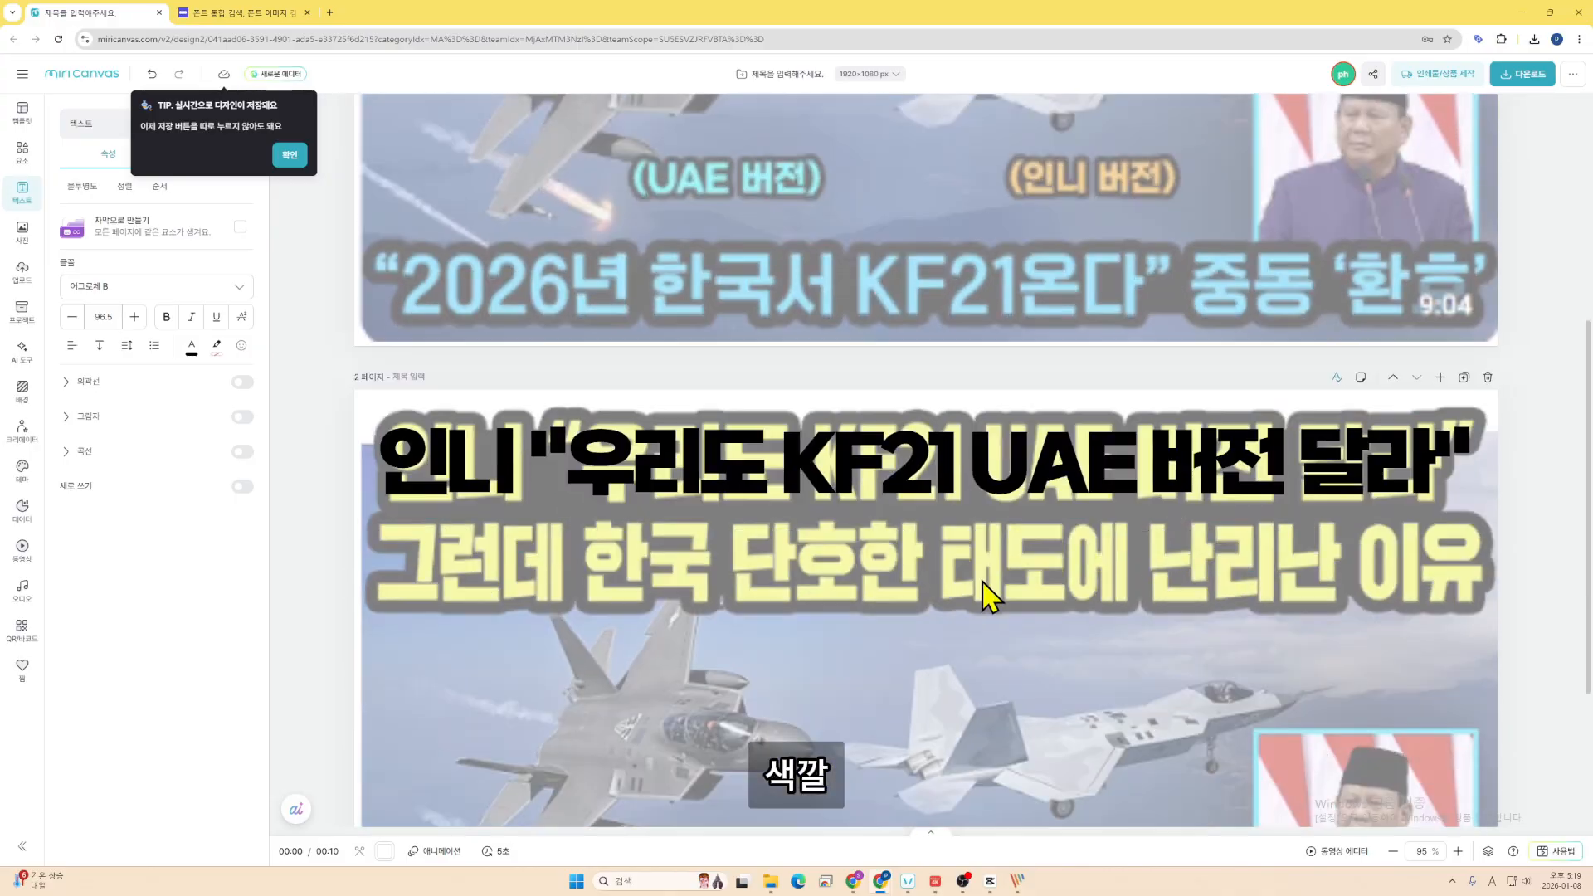
- On the second page, delete the headline text and set the guide image's opacity to 100%
left_click(1034, 490)
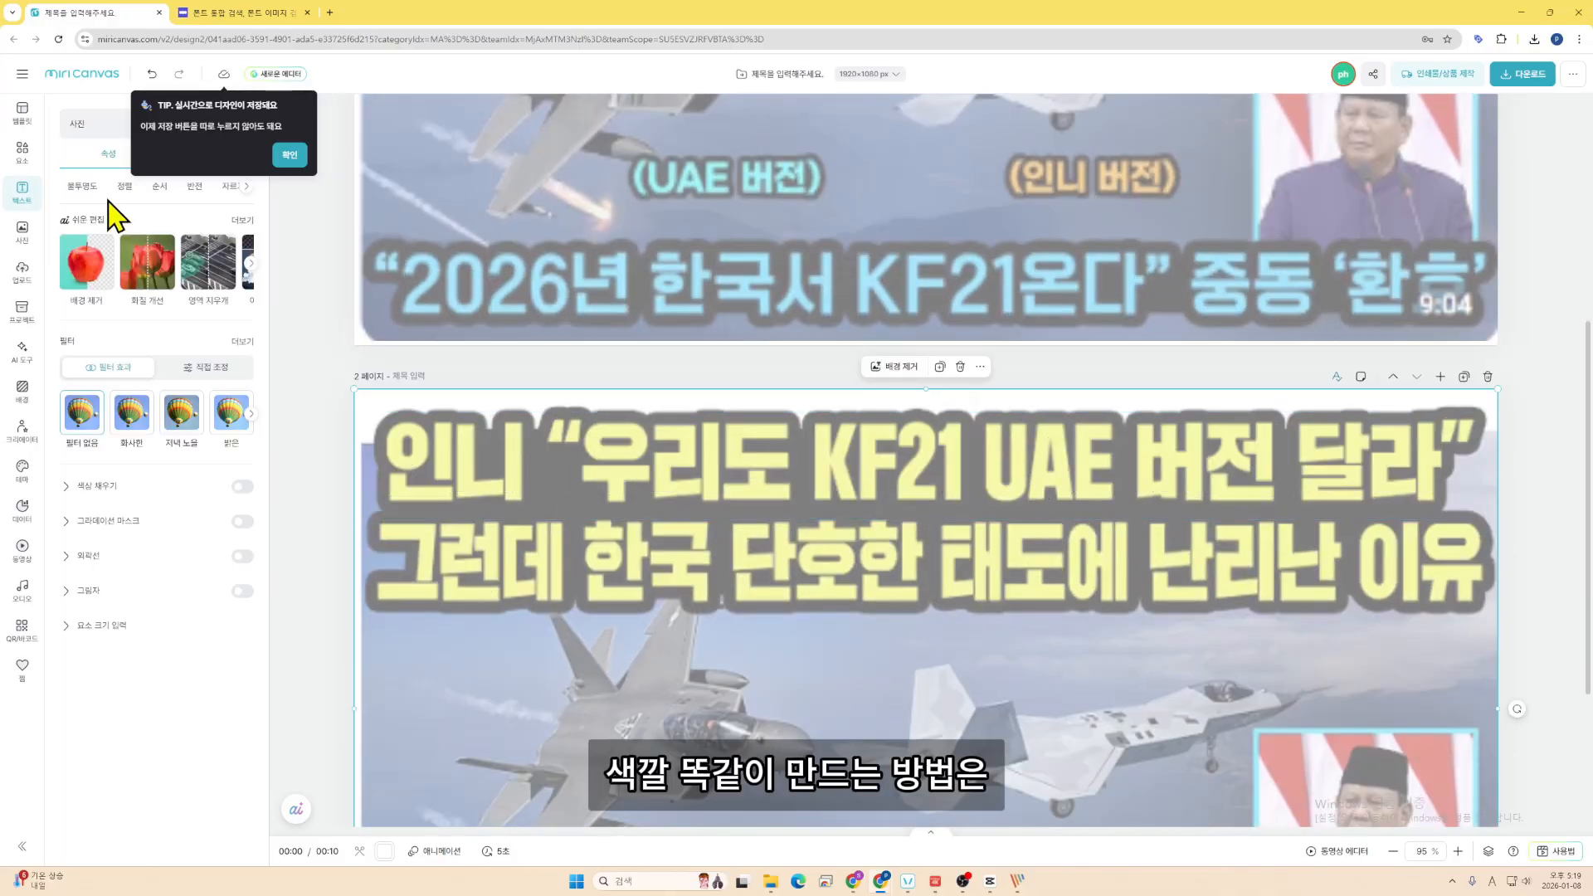
left_click(92, 189)
left_click_drag(170, 259, 240, 245)
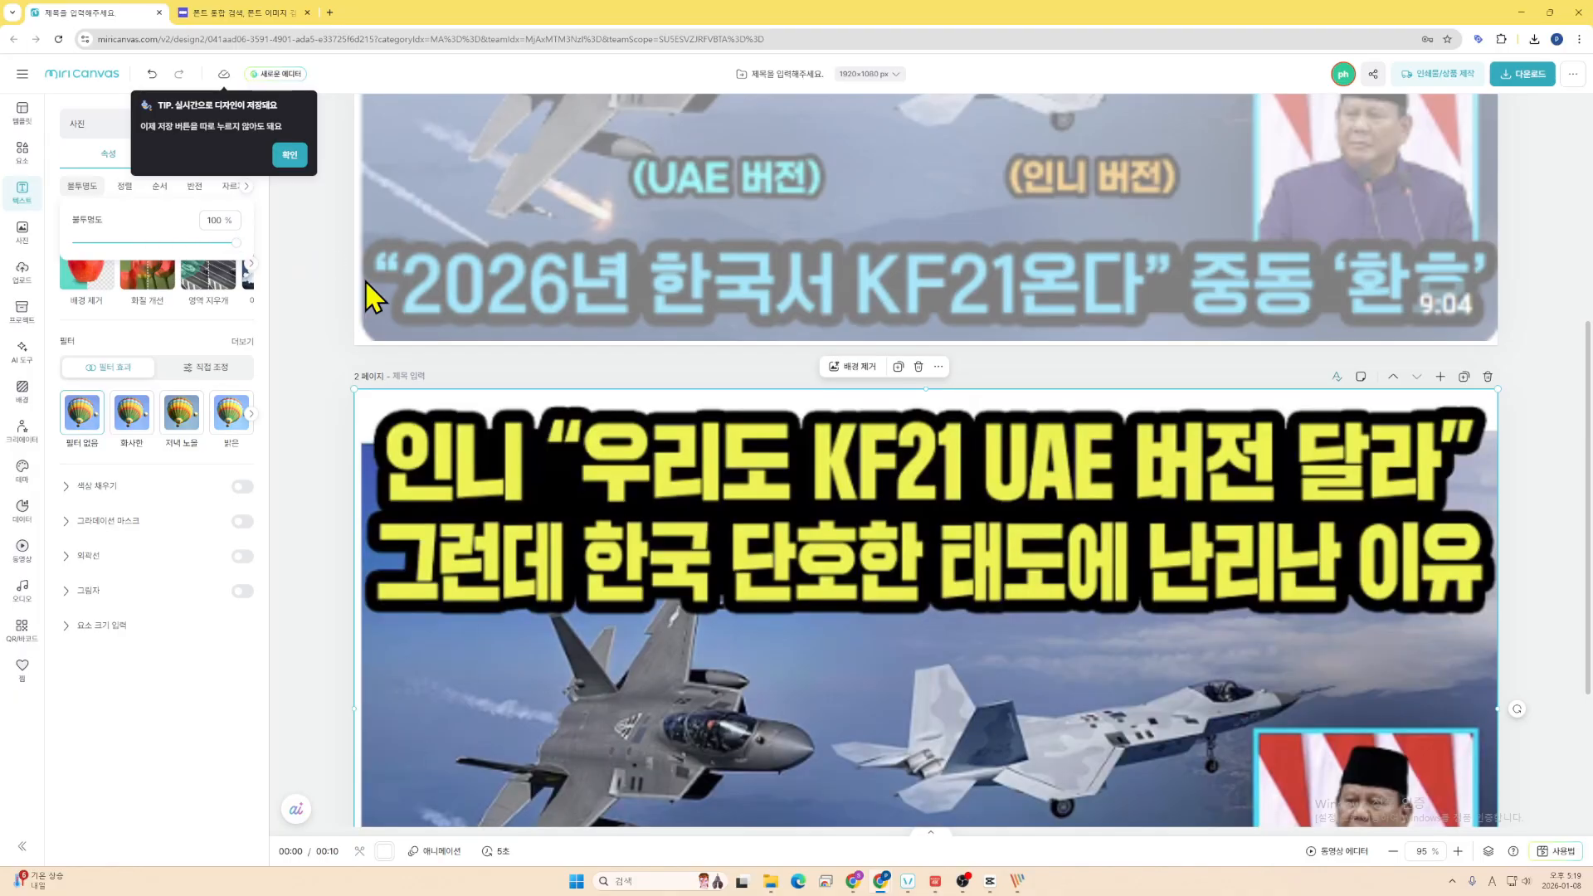
- Recolour the first page's headline with the yellow sampled by eyedropper from the full-opacity guide lettering on page 2
scroll(788, 564, "up", 5)
left_click(875, 258)
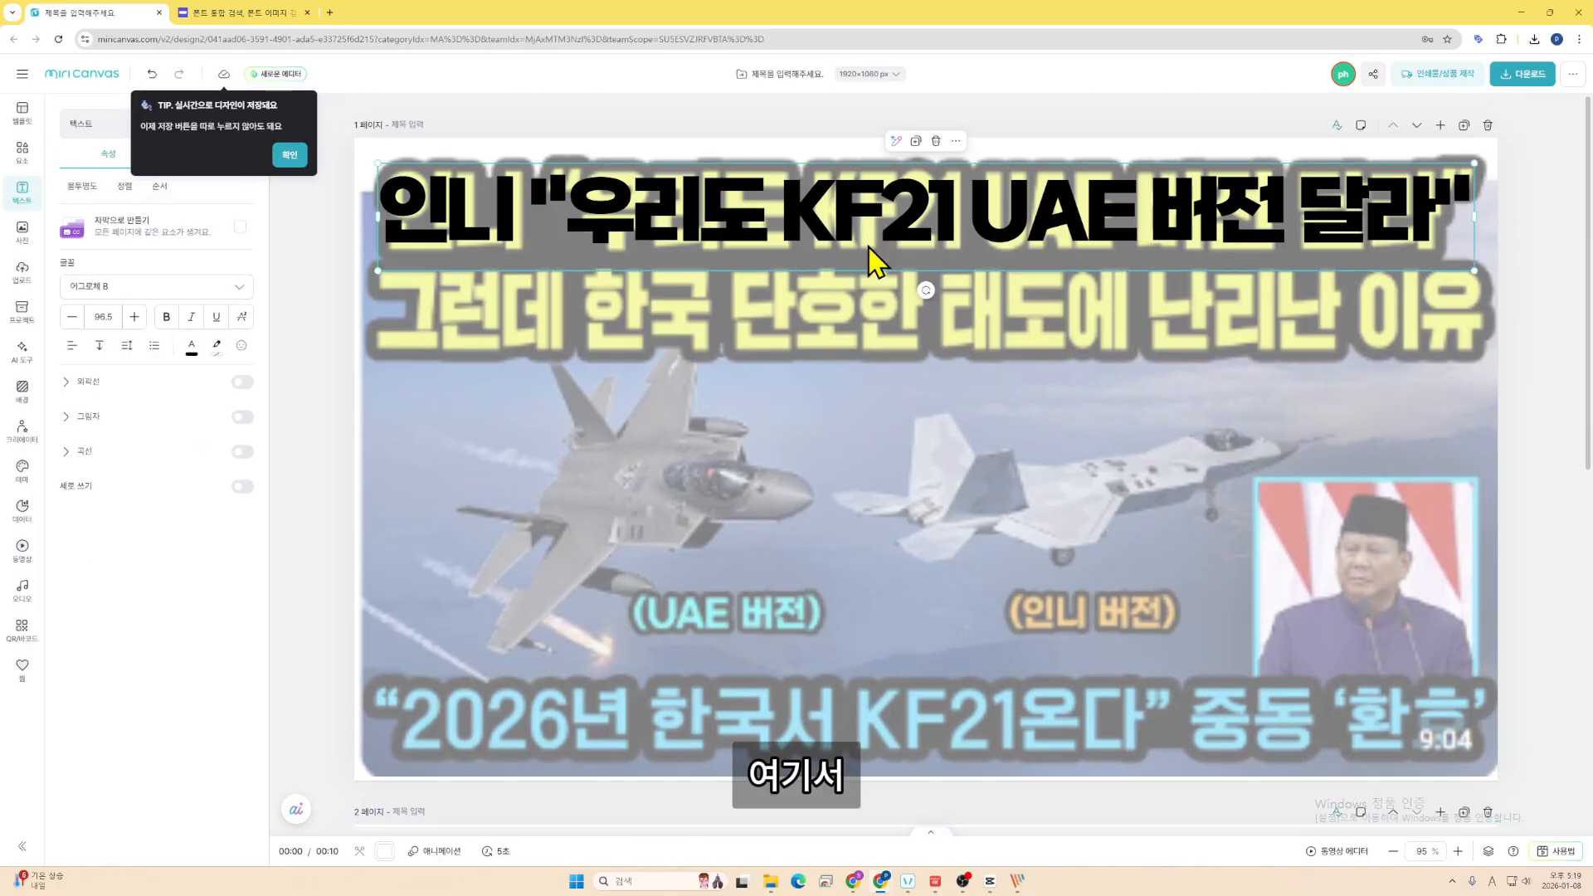
scroll(664, 407, "down", 3)
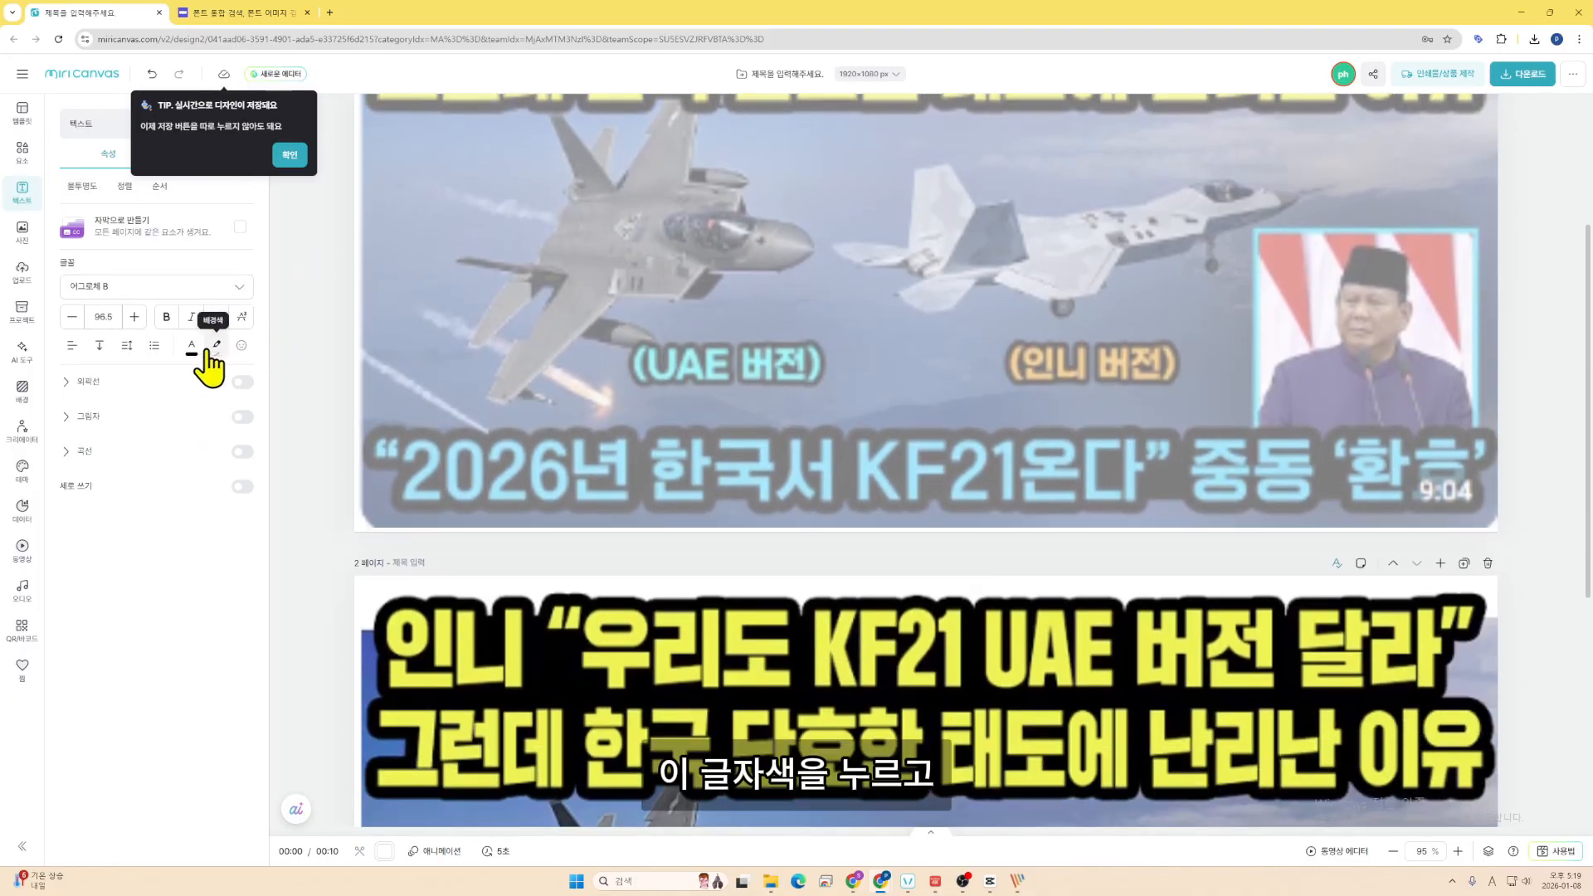
left_click(191, 345)
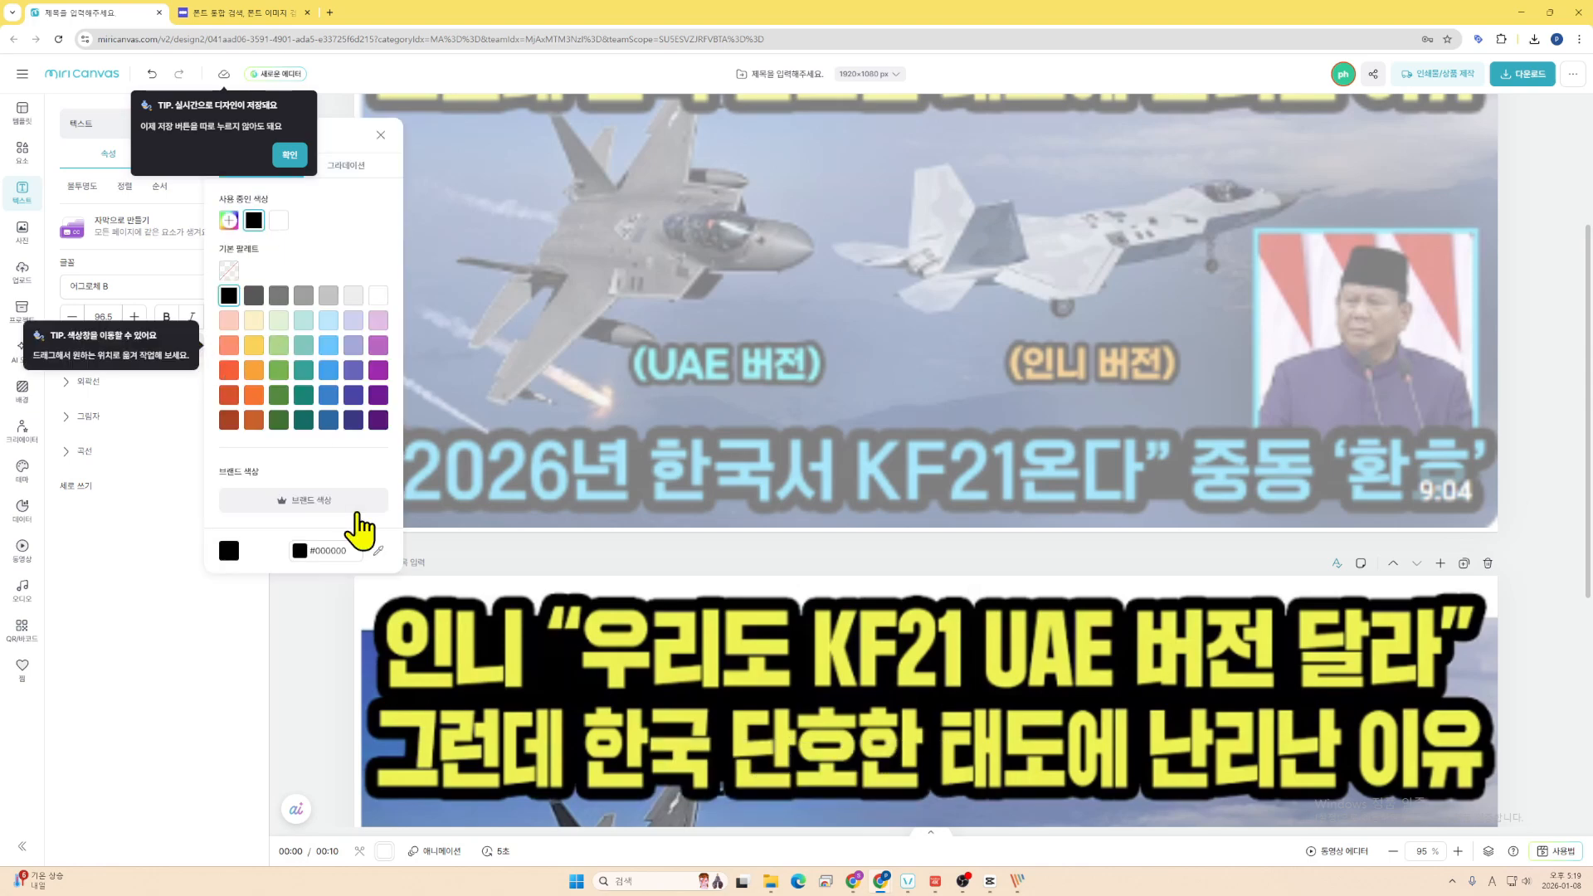
left_click(378, 552)
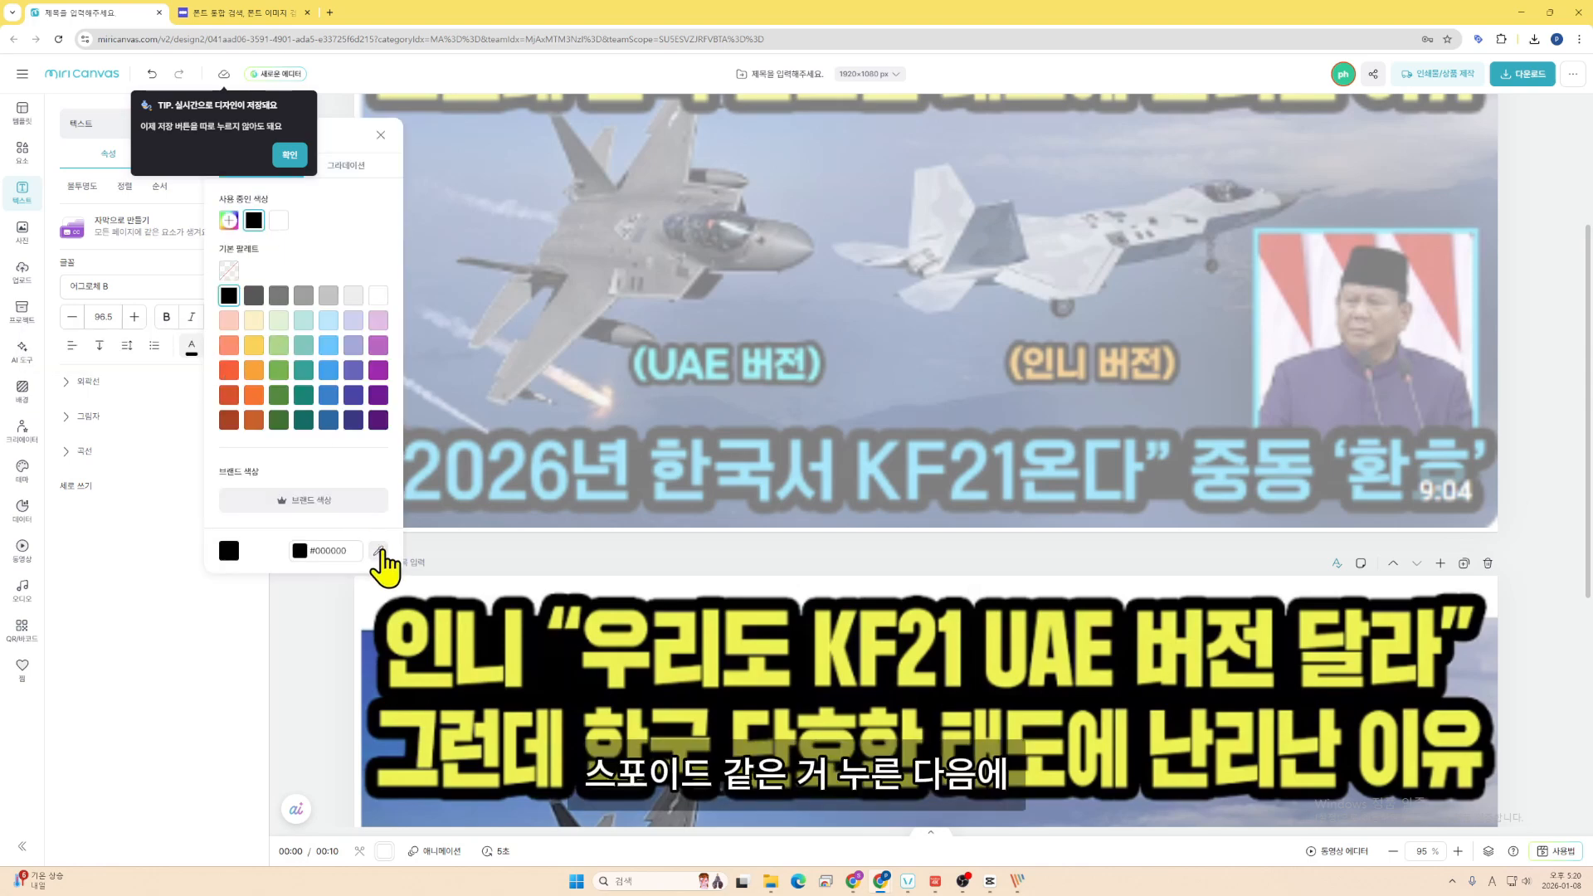
left_click(520, 643)
scroll(764, 462, "up", 3)
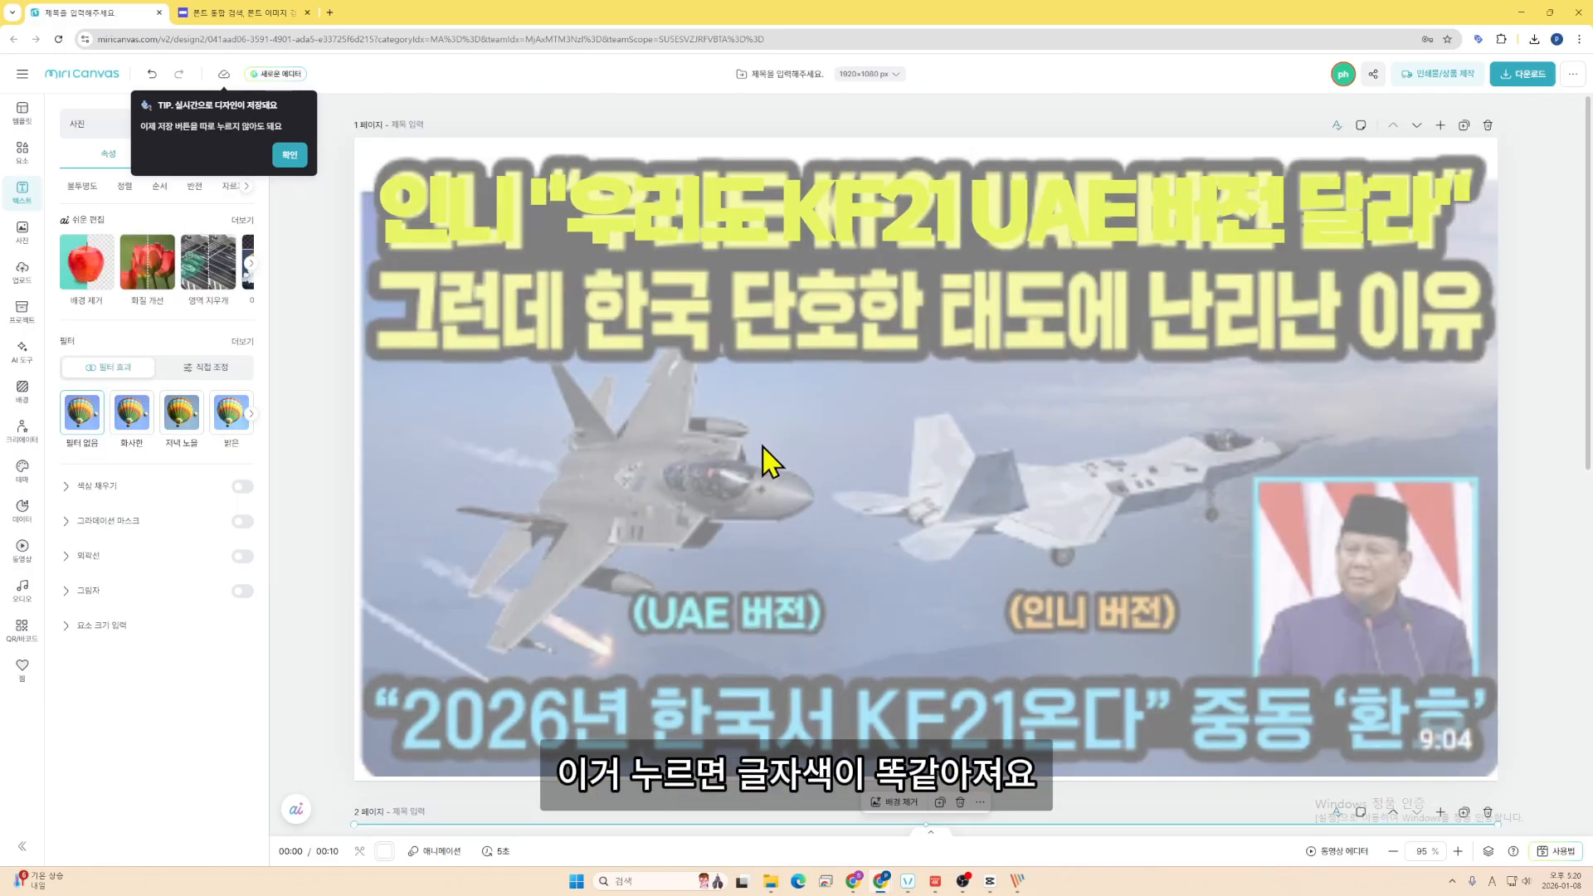
- Turn on a black outline for the first page's headline and set its thickness to 50
left_click(746, 233)
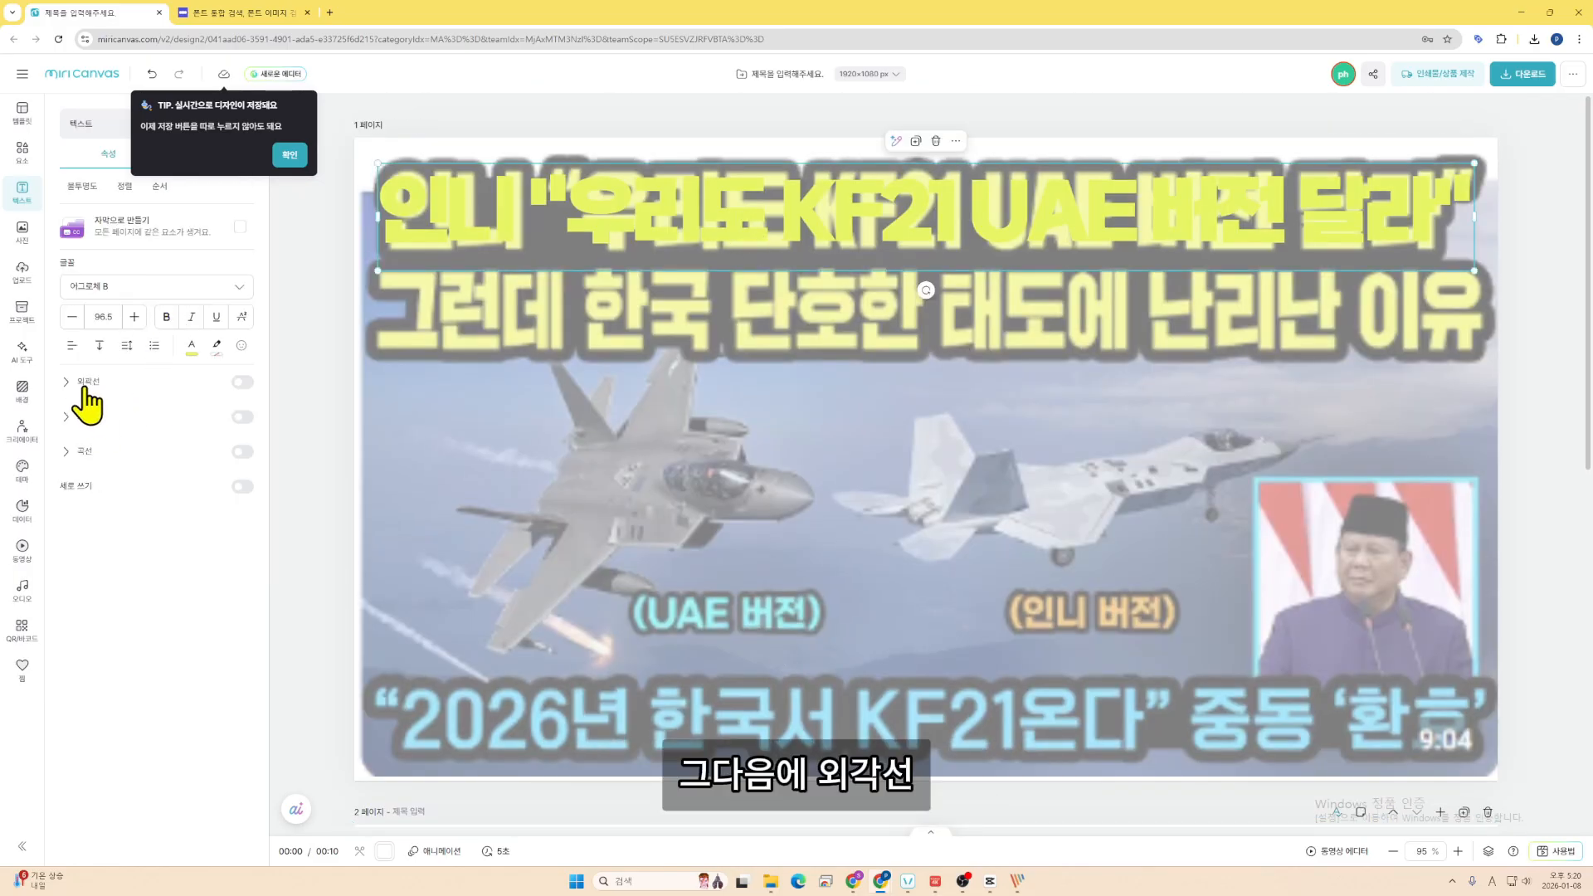
left_click(242, 382)
double_click(222, 451)
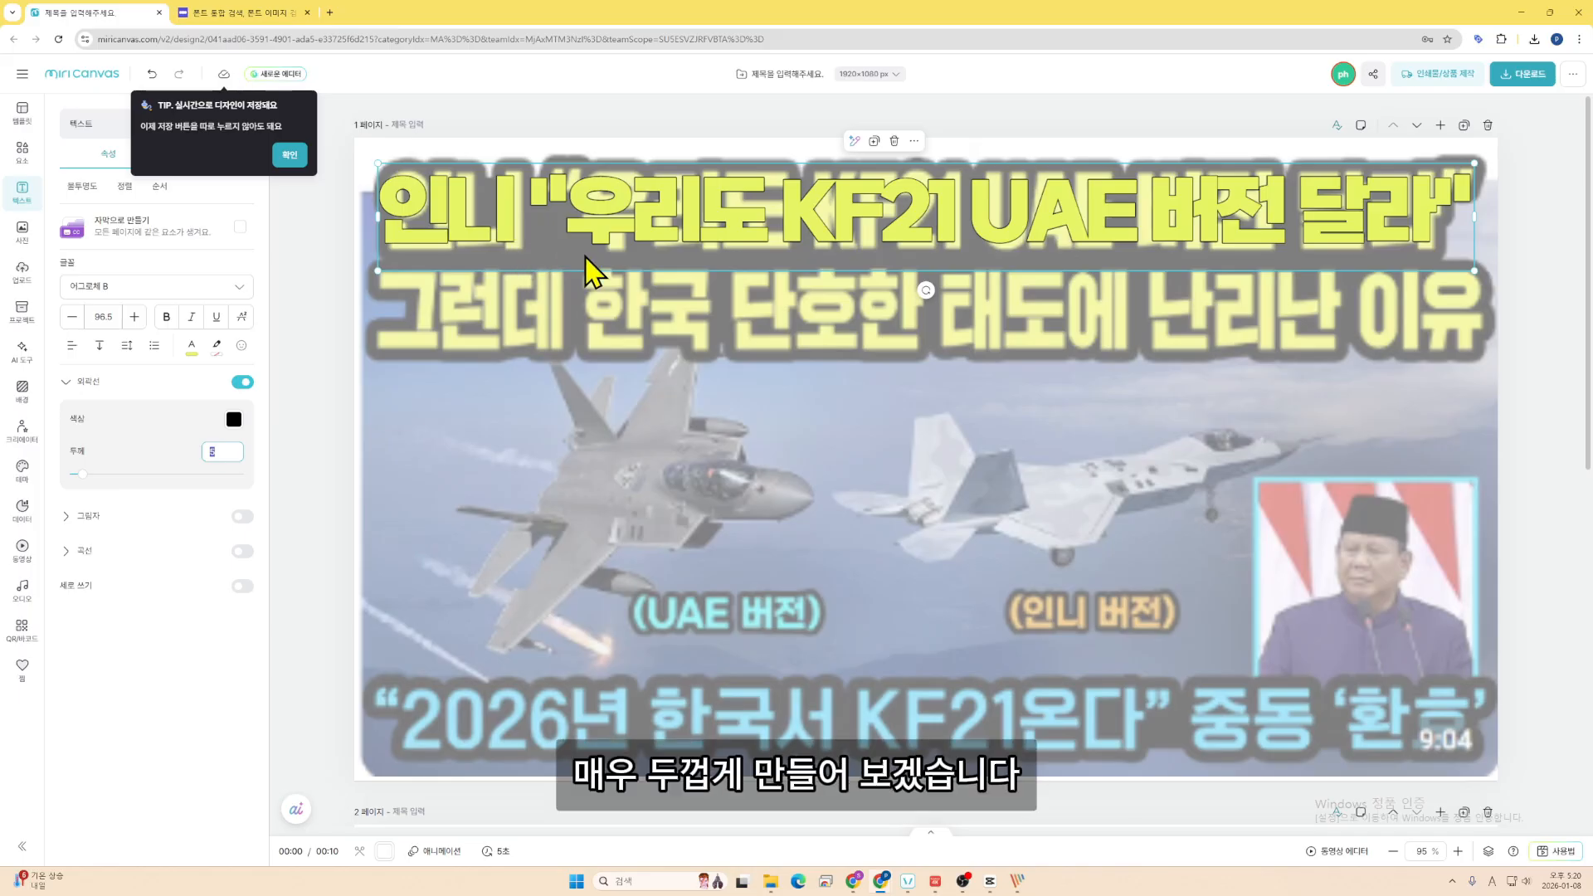
key("Return")
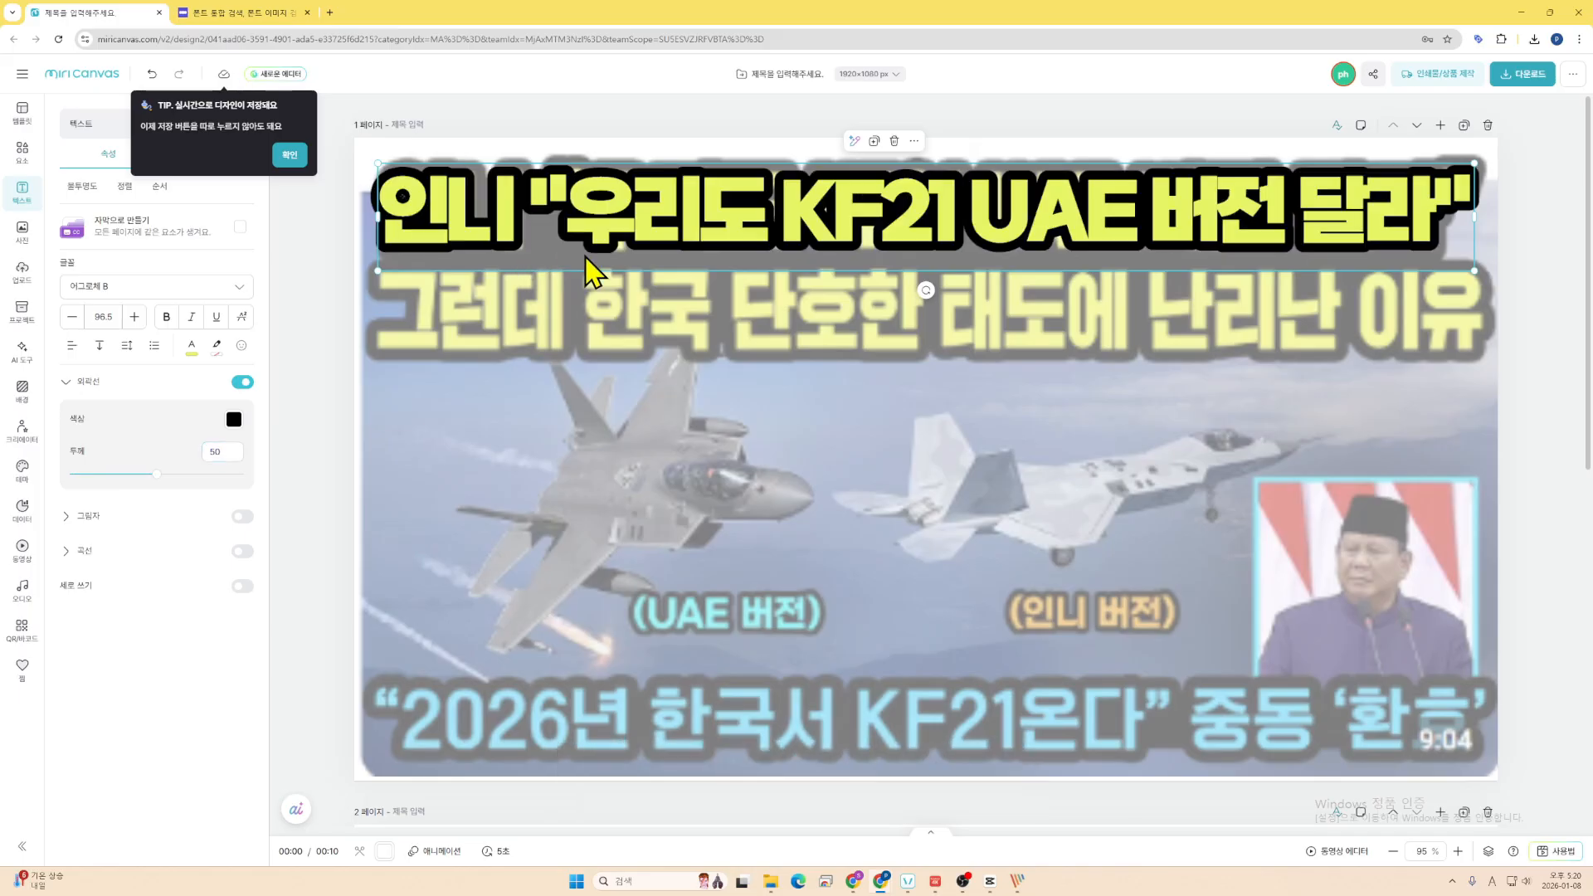
- Thicken the headline's black outline to the maximum of 100
left_click(586, 244)
left_click(583, 278)
left_click(658, 231)
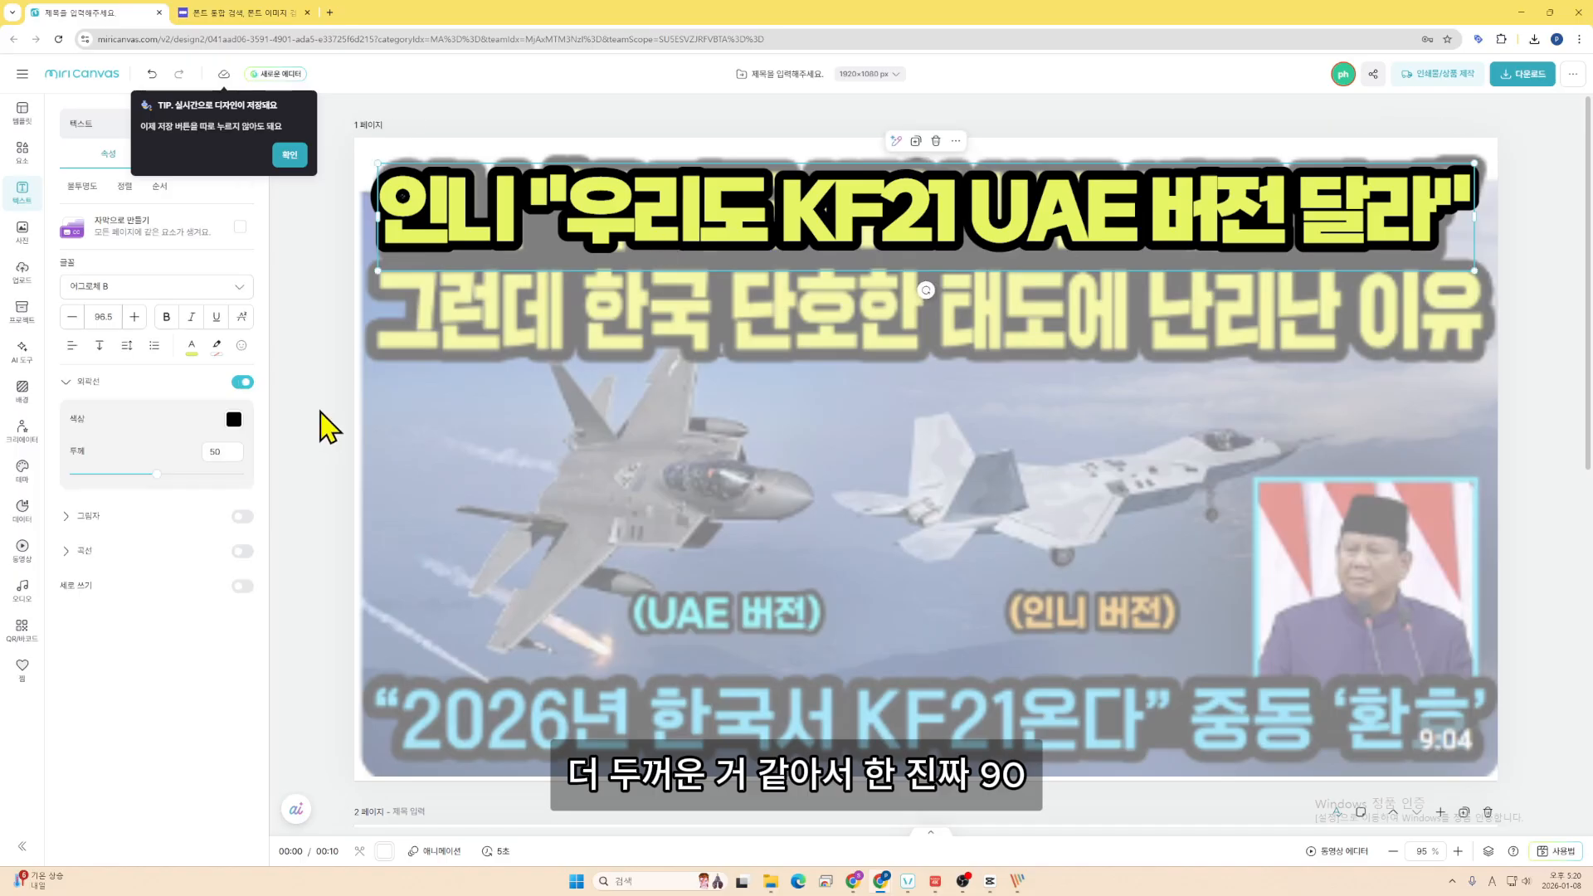
left_click(232, 445)
type("900")
key("Return")
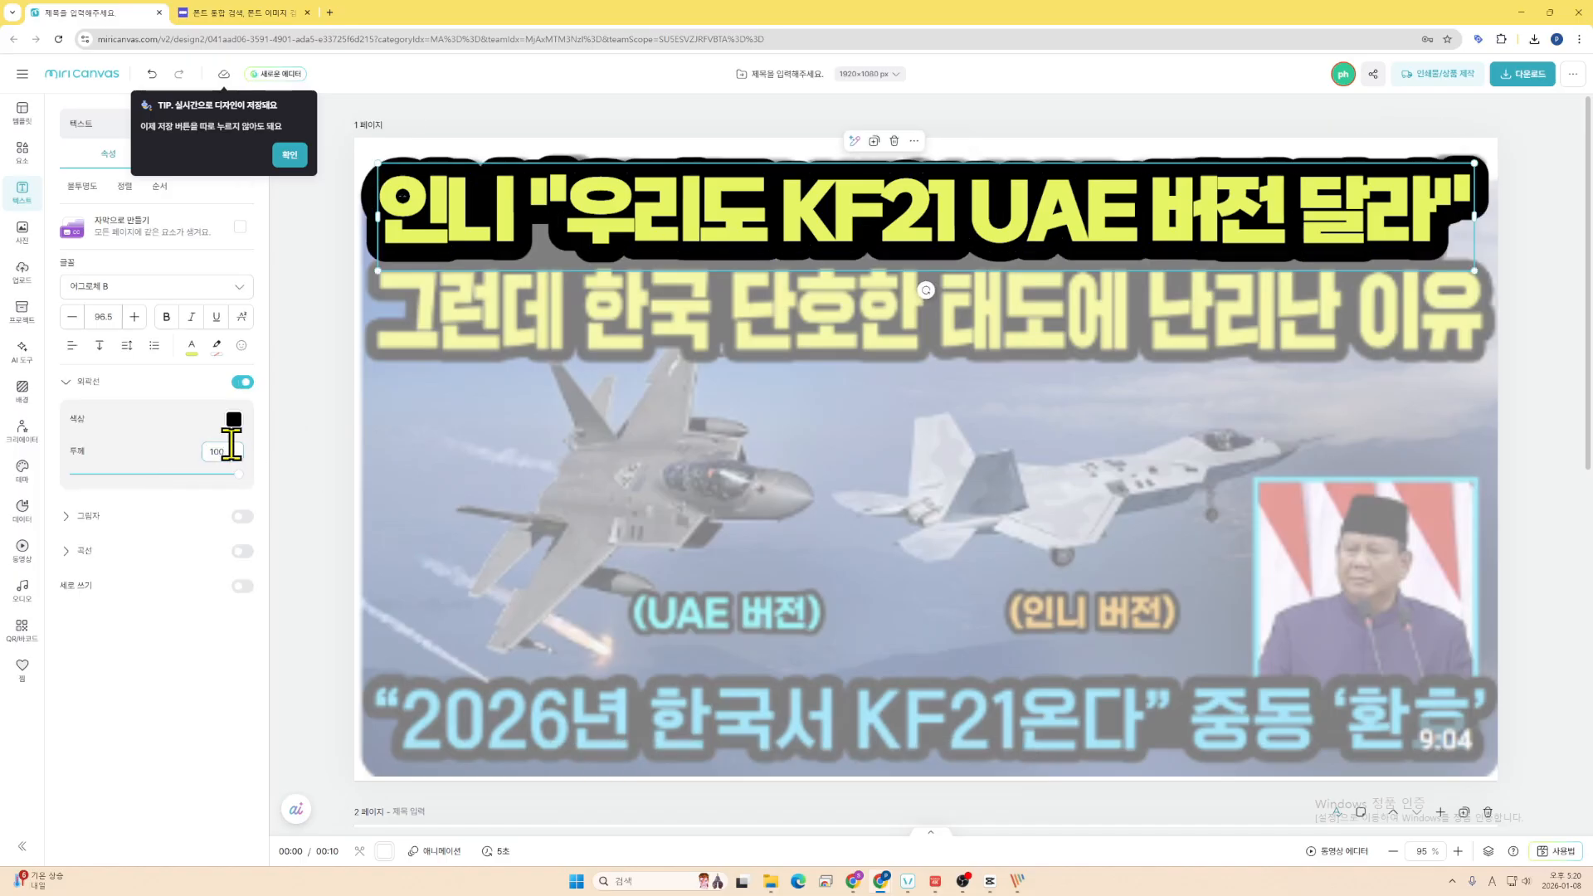
left_click(599, 477)
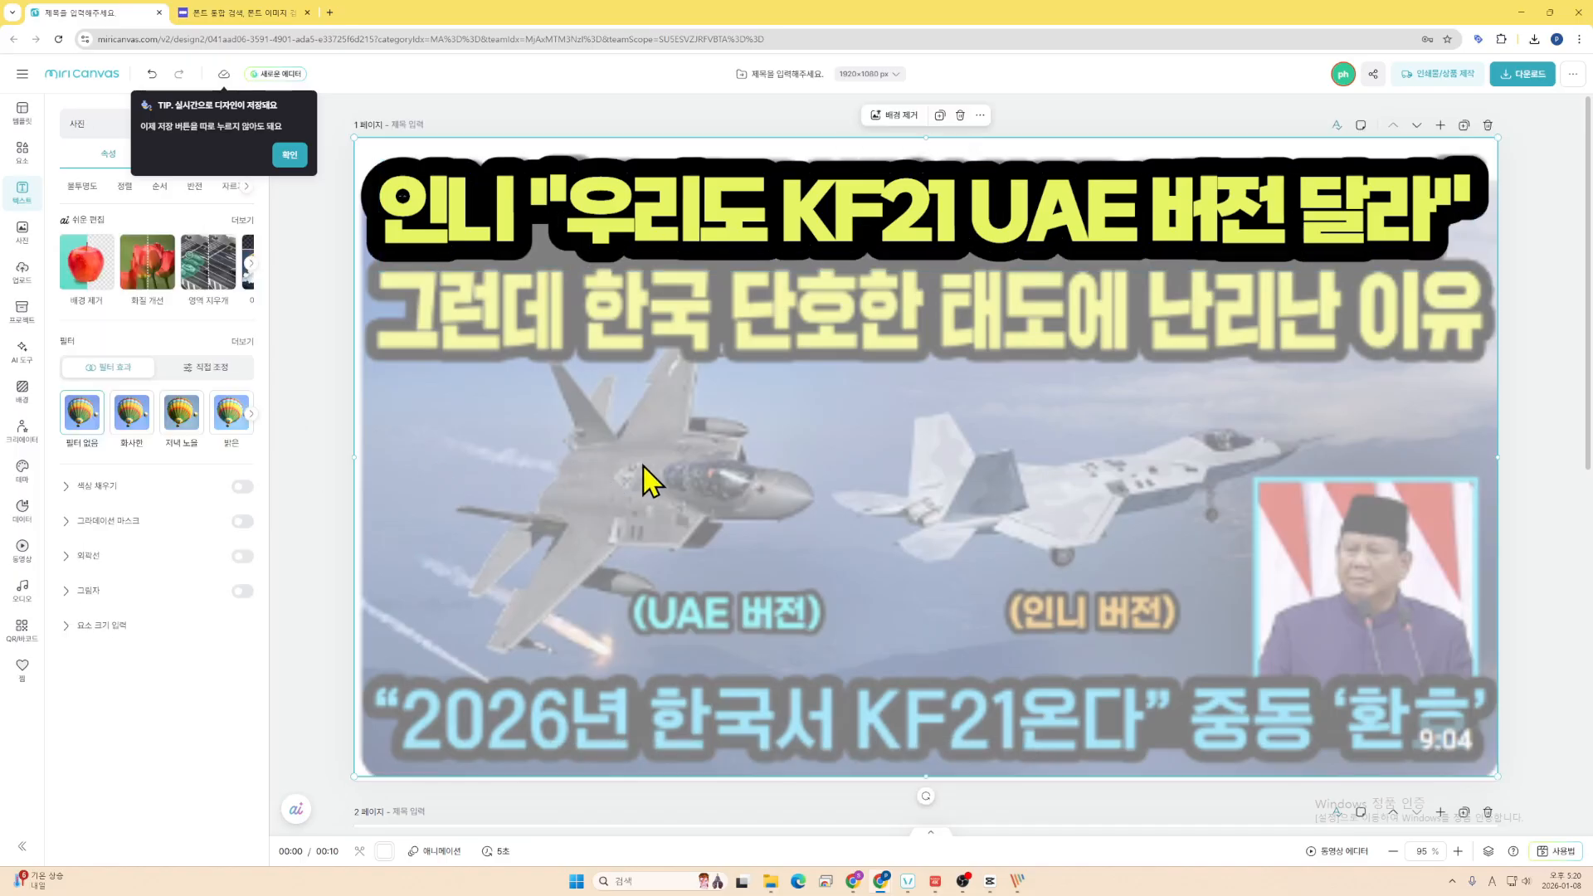
- Add a second line to the headline reading 그런데 한국 단호한 태도에 난리난 이유
left_click(709, 238)
left_click(709, 235)
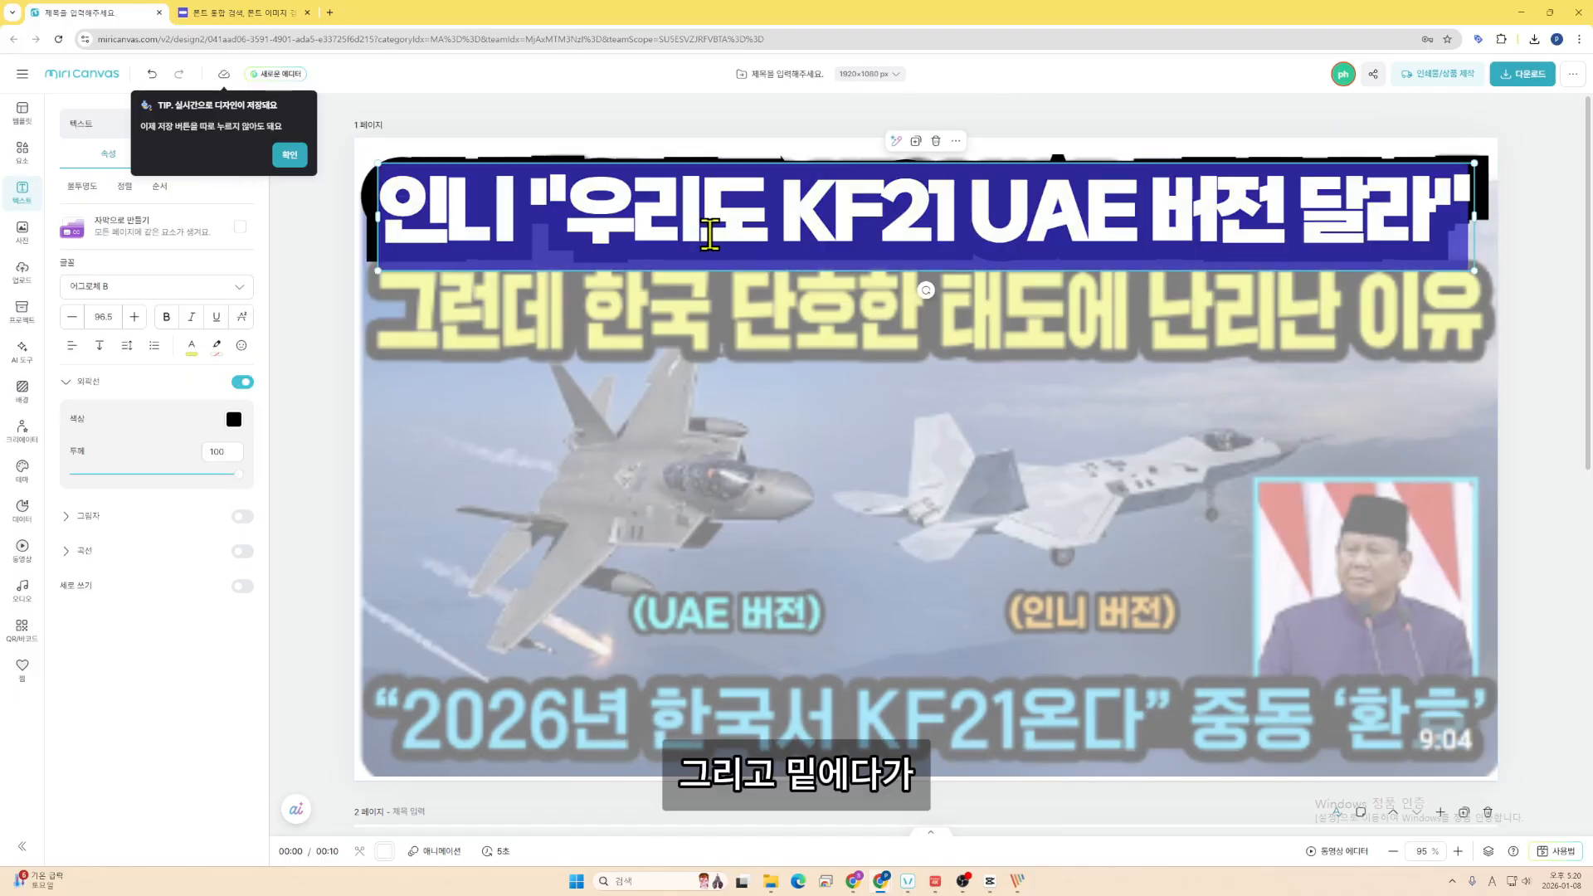
key("Right")
key("Return")
type("그")
type("런데")
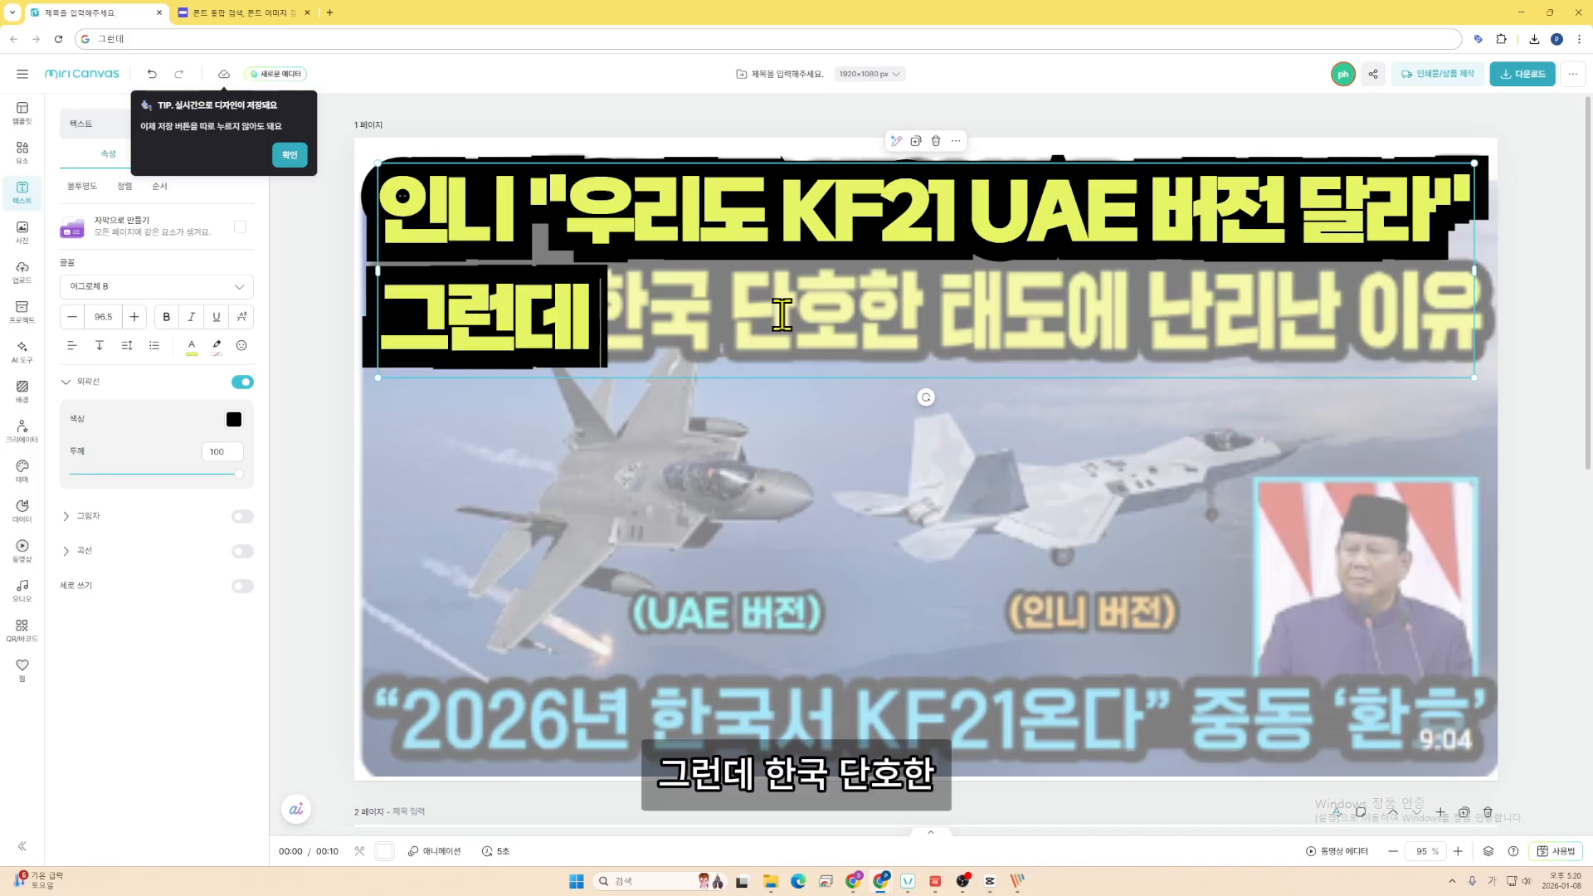
type(" 한국 단호하ㄴ 태도에 난")
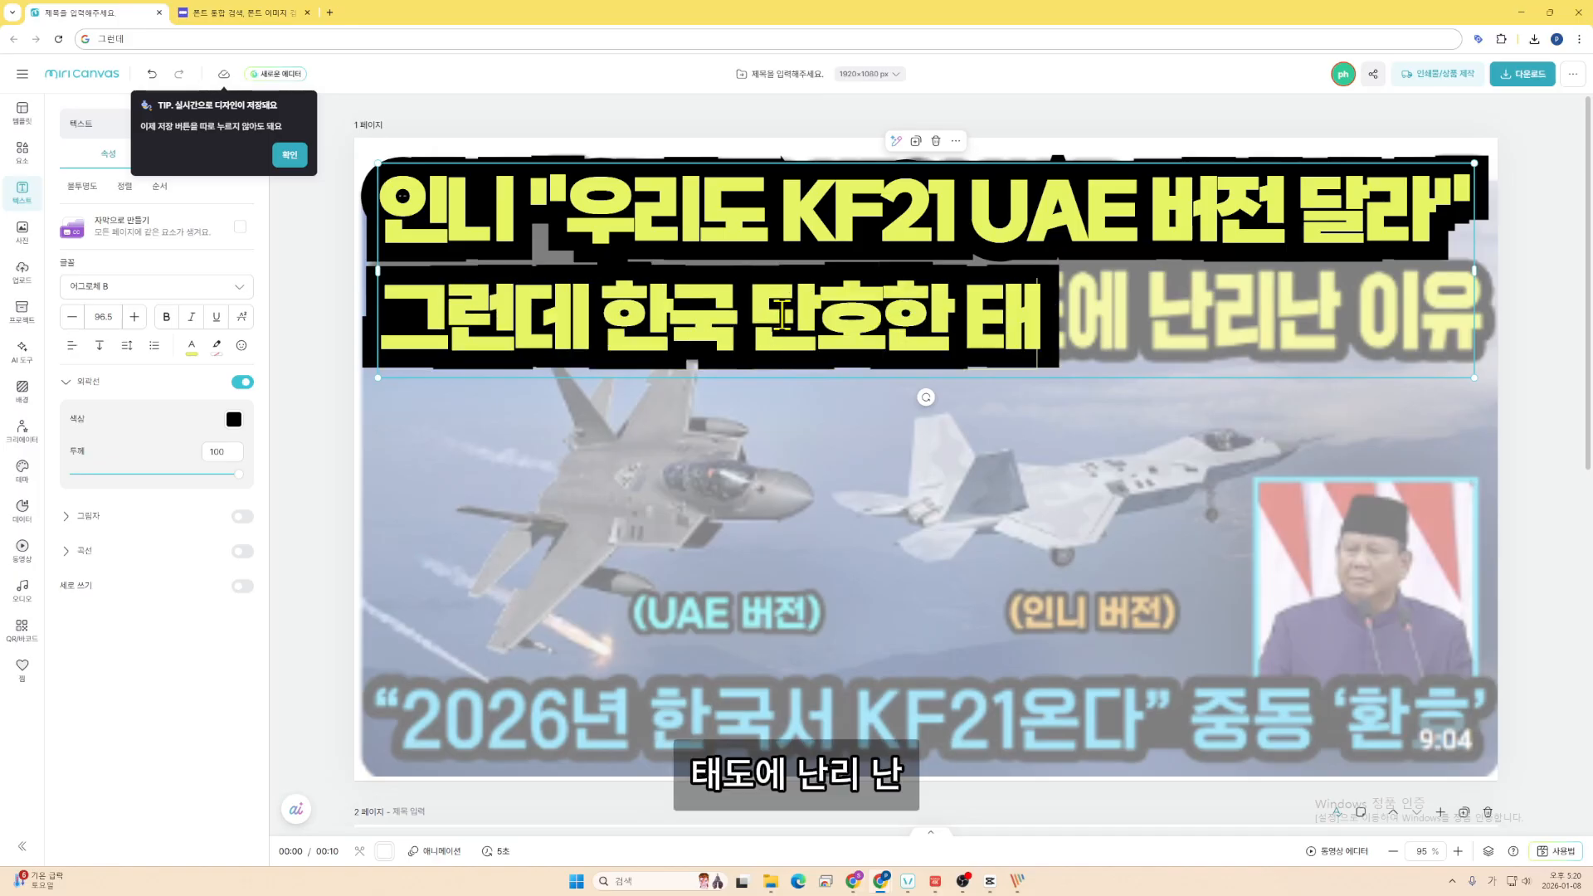
type("리난 이유")
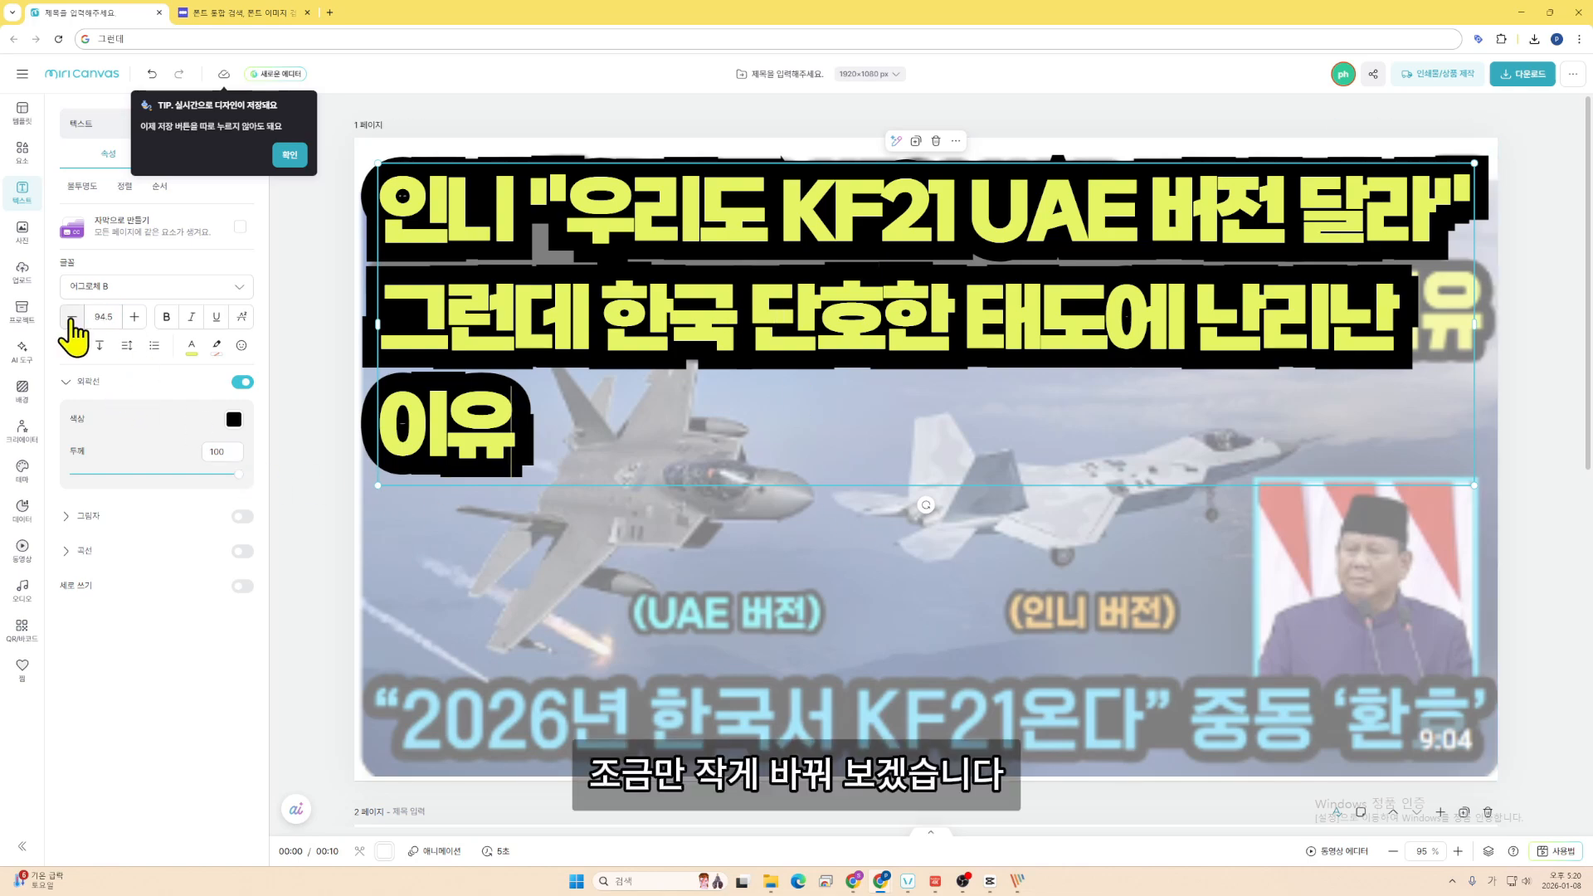
- Reduce the headline's font size to 90.5 so the text fits on two lines
left_click(360, 488)
left_click(72, 323)
left_click(72, 323)
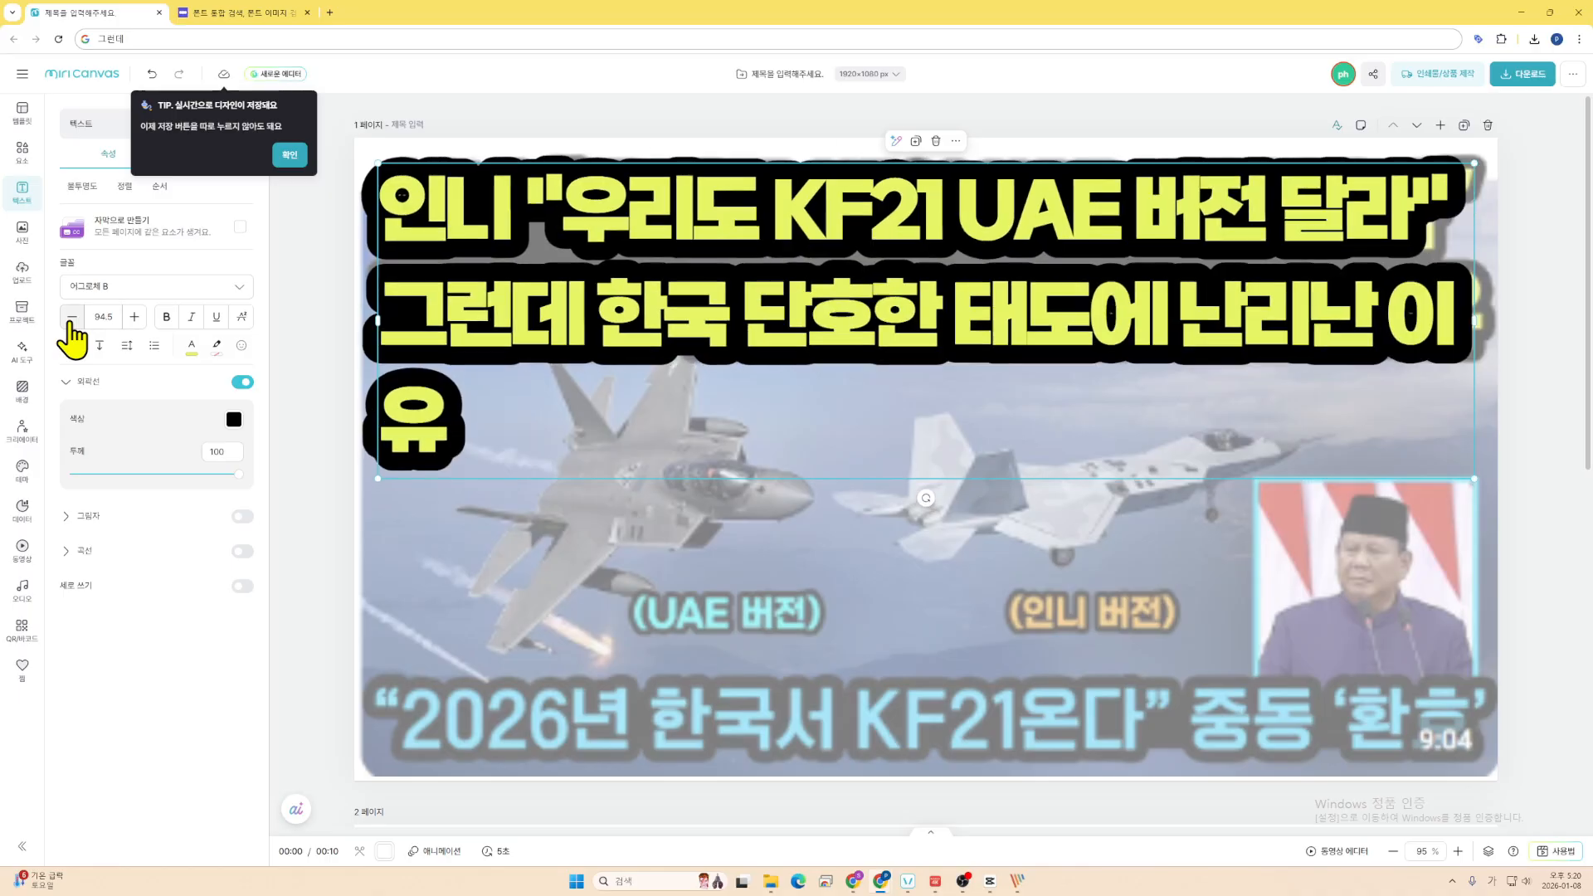
left_click(72, 324)
left_click(72, 324)
left_click(72, 324)
left_click(72, 323)
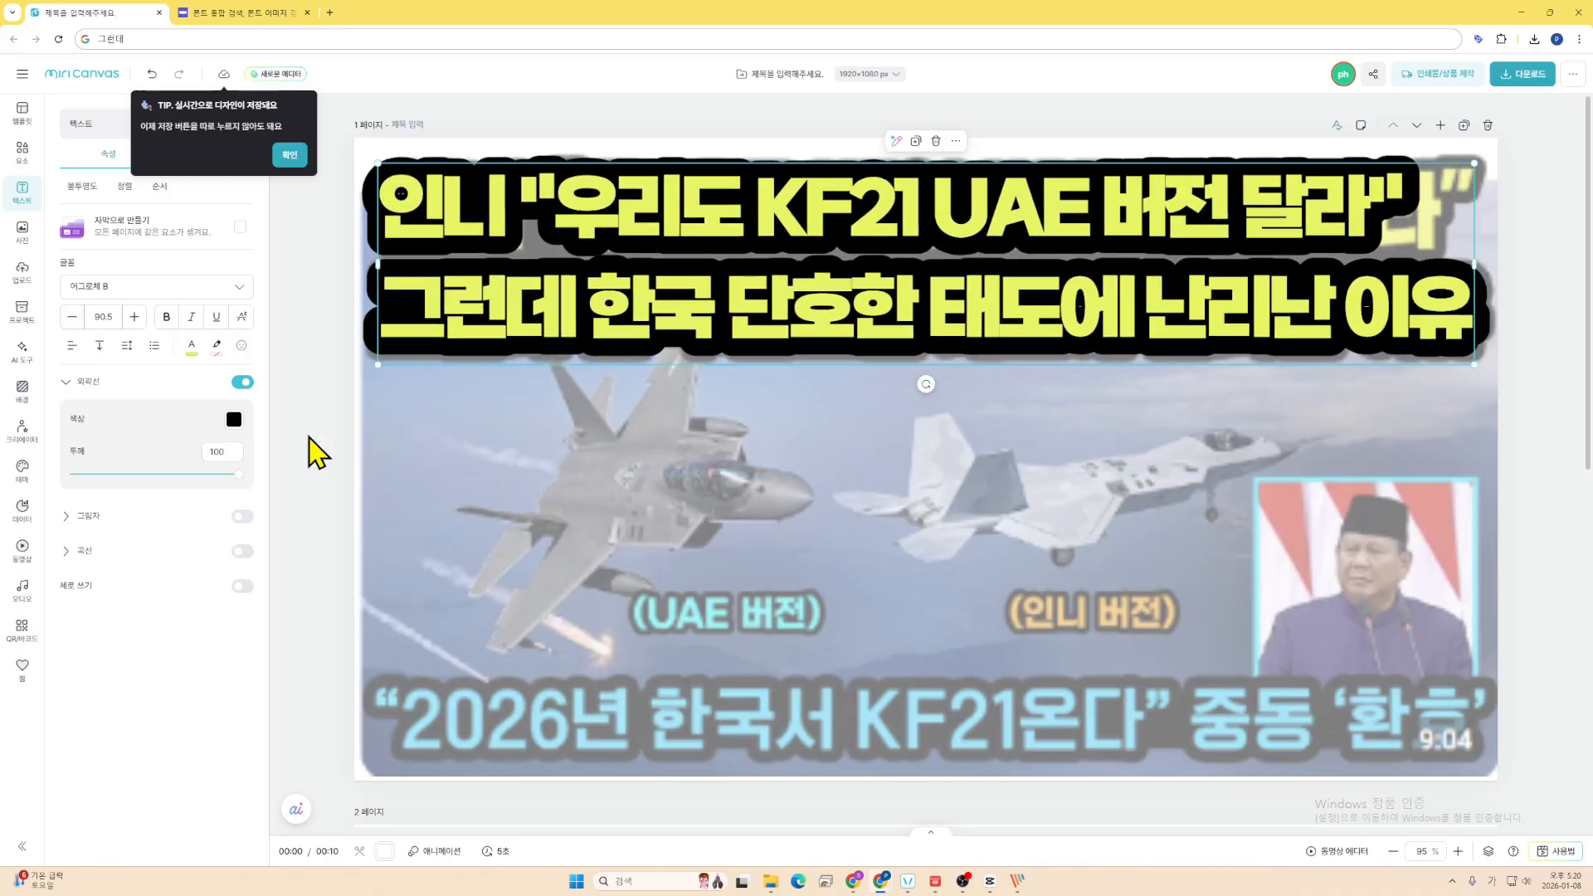
left_click(790, 401)
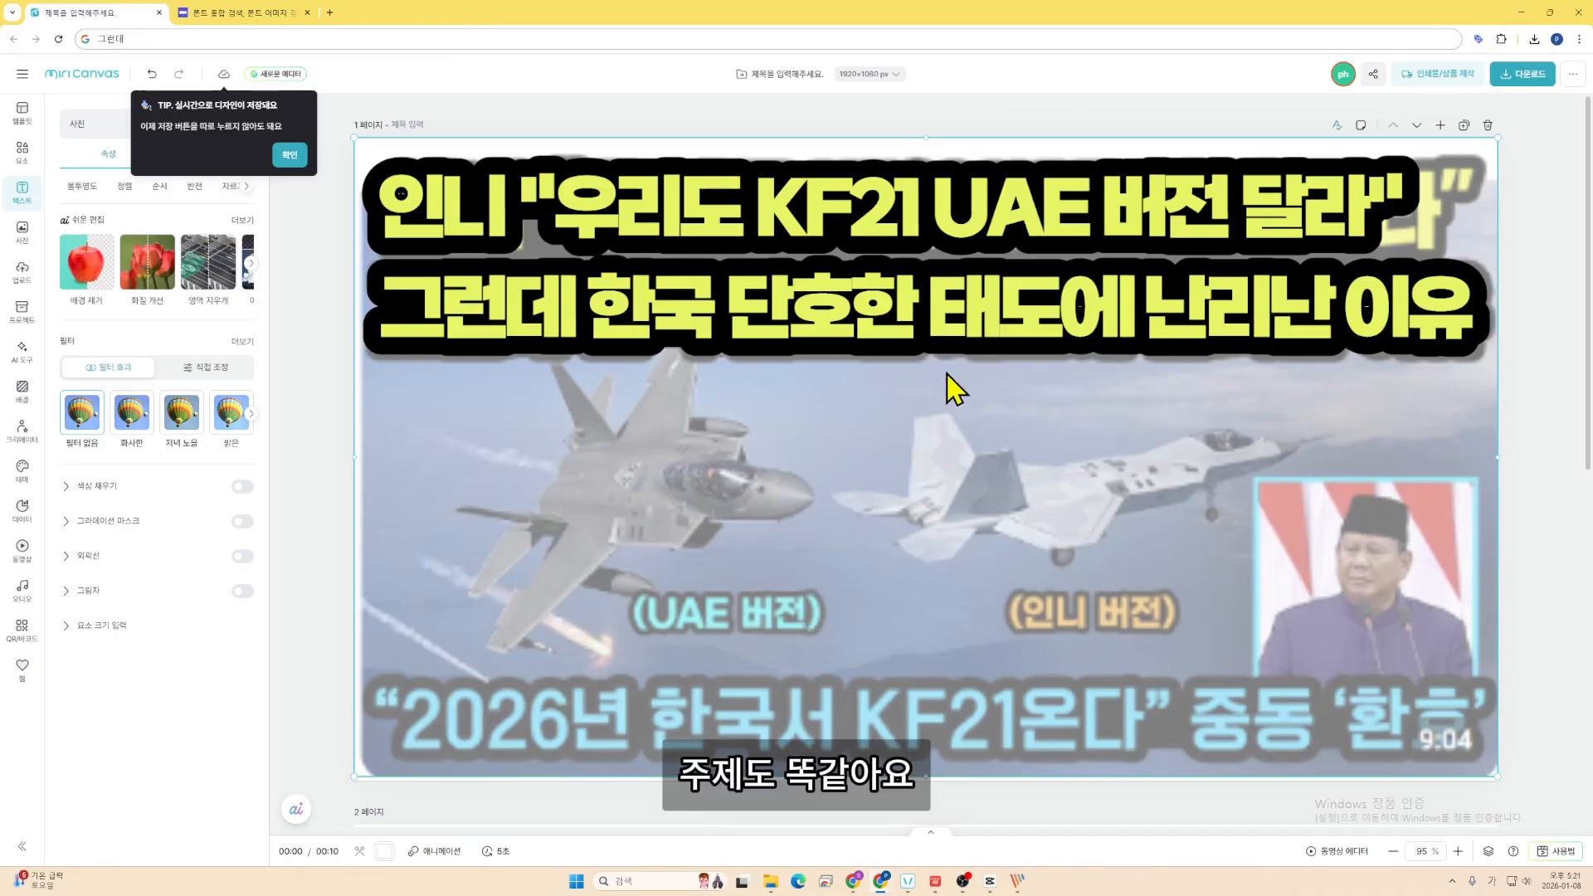
- Switch to the ChatGPT conversation about Indonesia and the KF-21
key("alt+Tab")
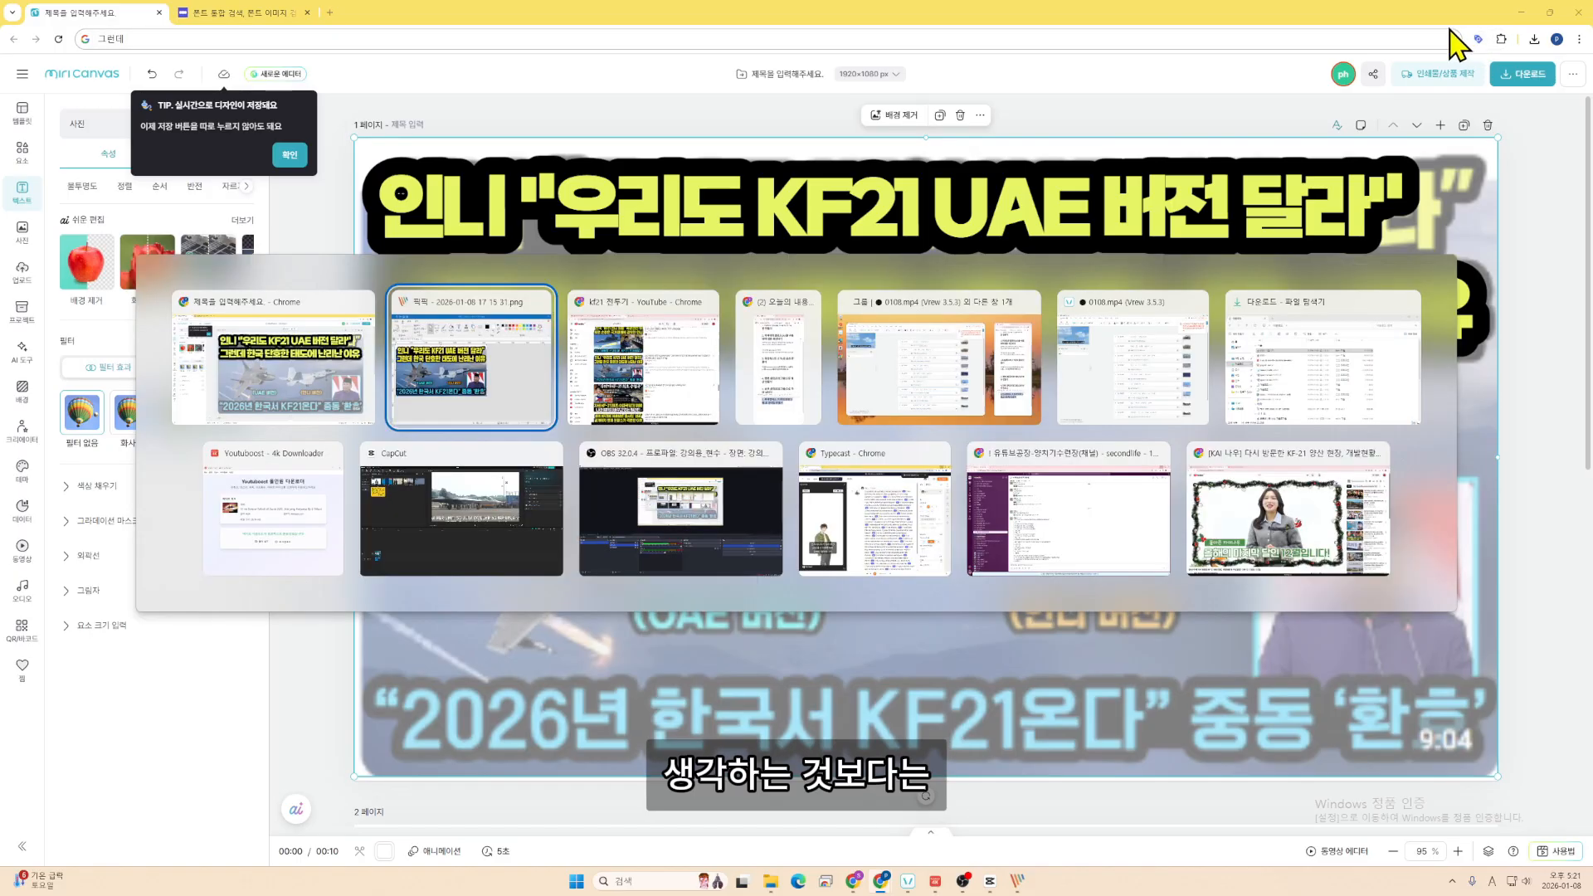
key("alt+Tab")
key("alt+Tab")
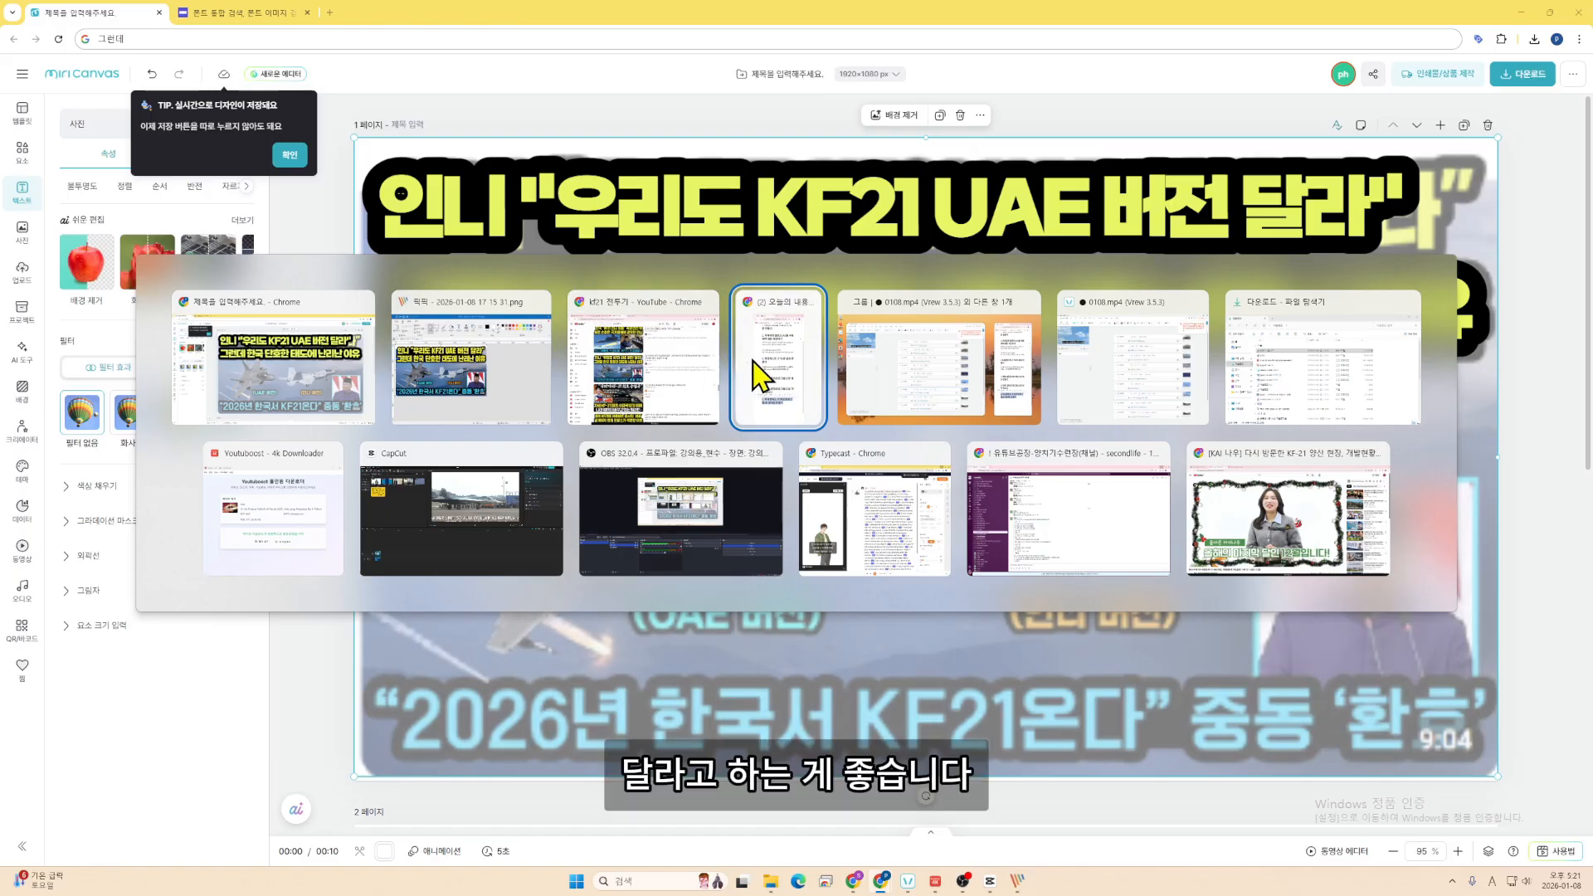
left_click(691, 375)
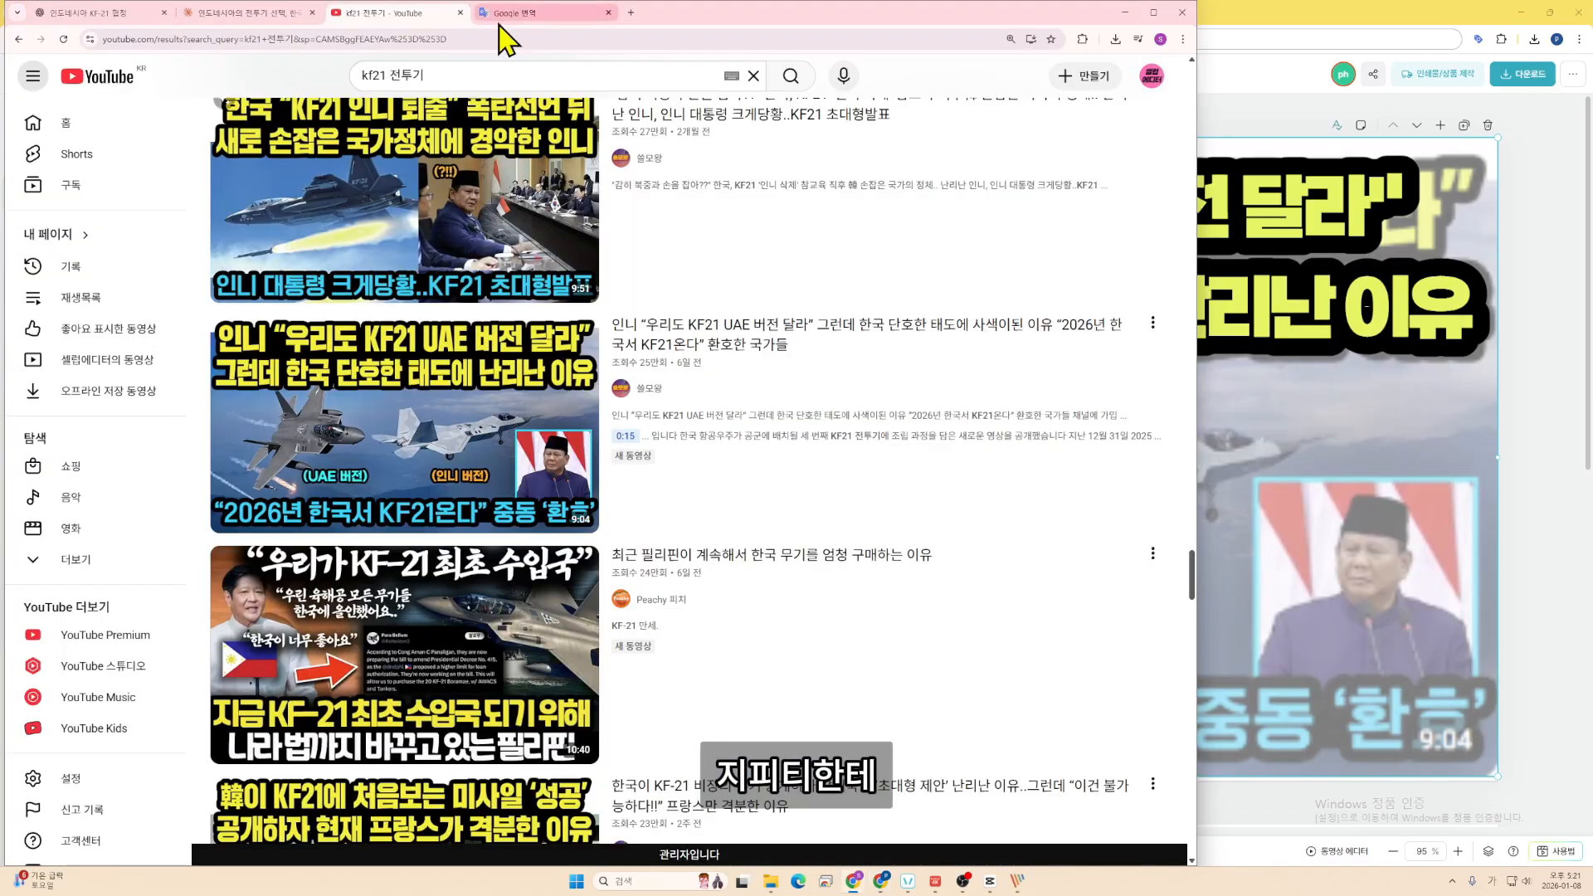
left_click(150, 13)
- Find the full video script in the conversation and paste it into a new message
scroll(594, 683, "up", 20)
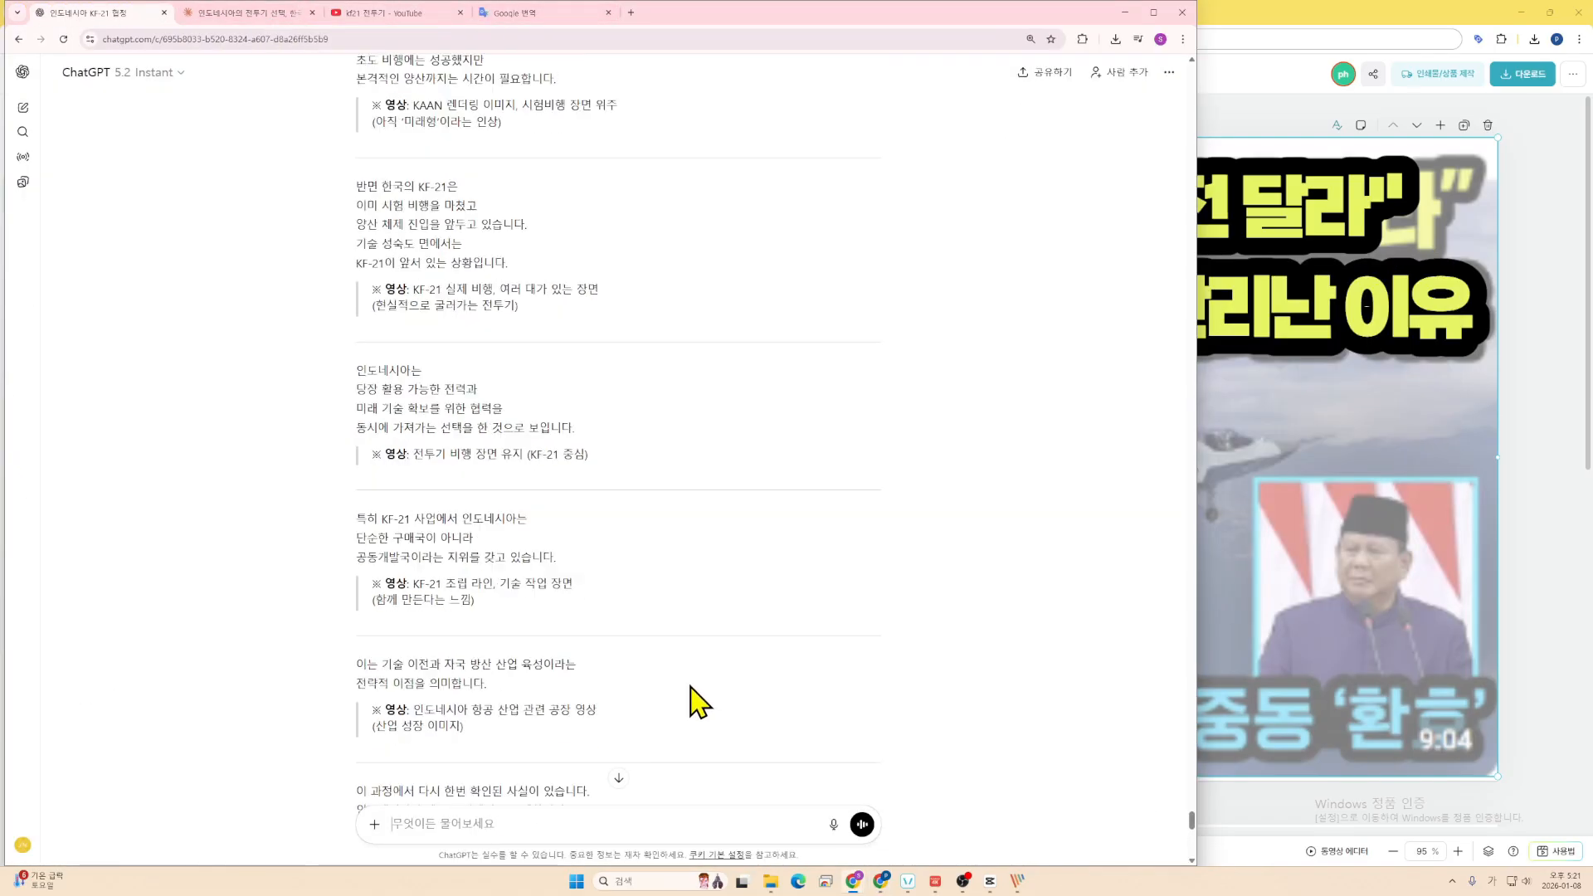
scroll(730, 688, "down", 15)
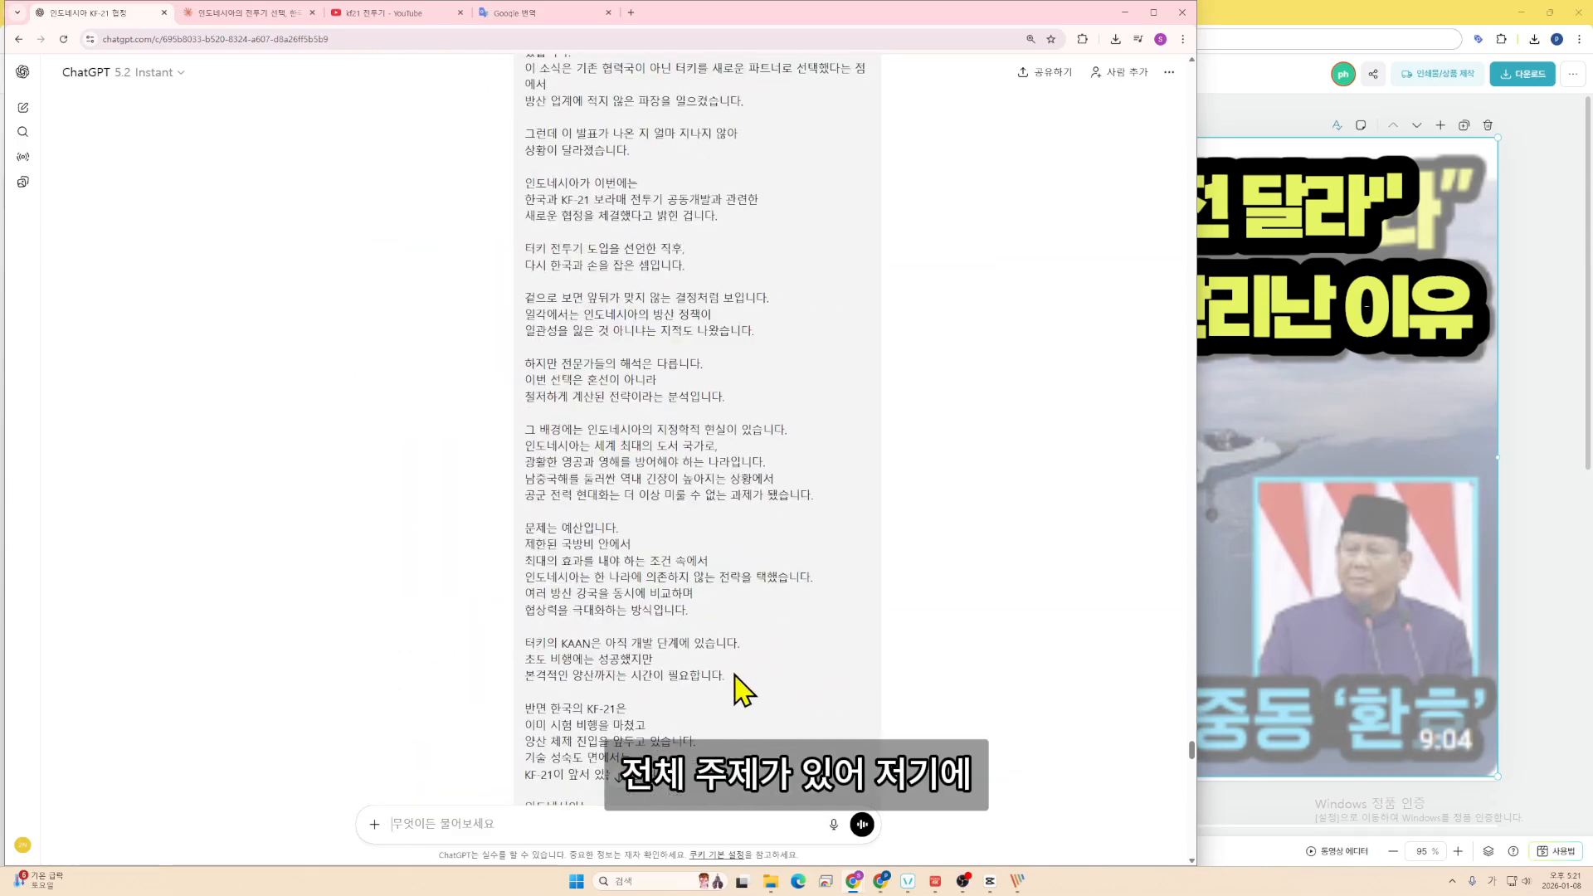
left_click_drag(1198, 656, 1191, 495)
left_click_drag(719, 879, 713, 519)
left_click(551, 817)
key("ctrl+v")
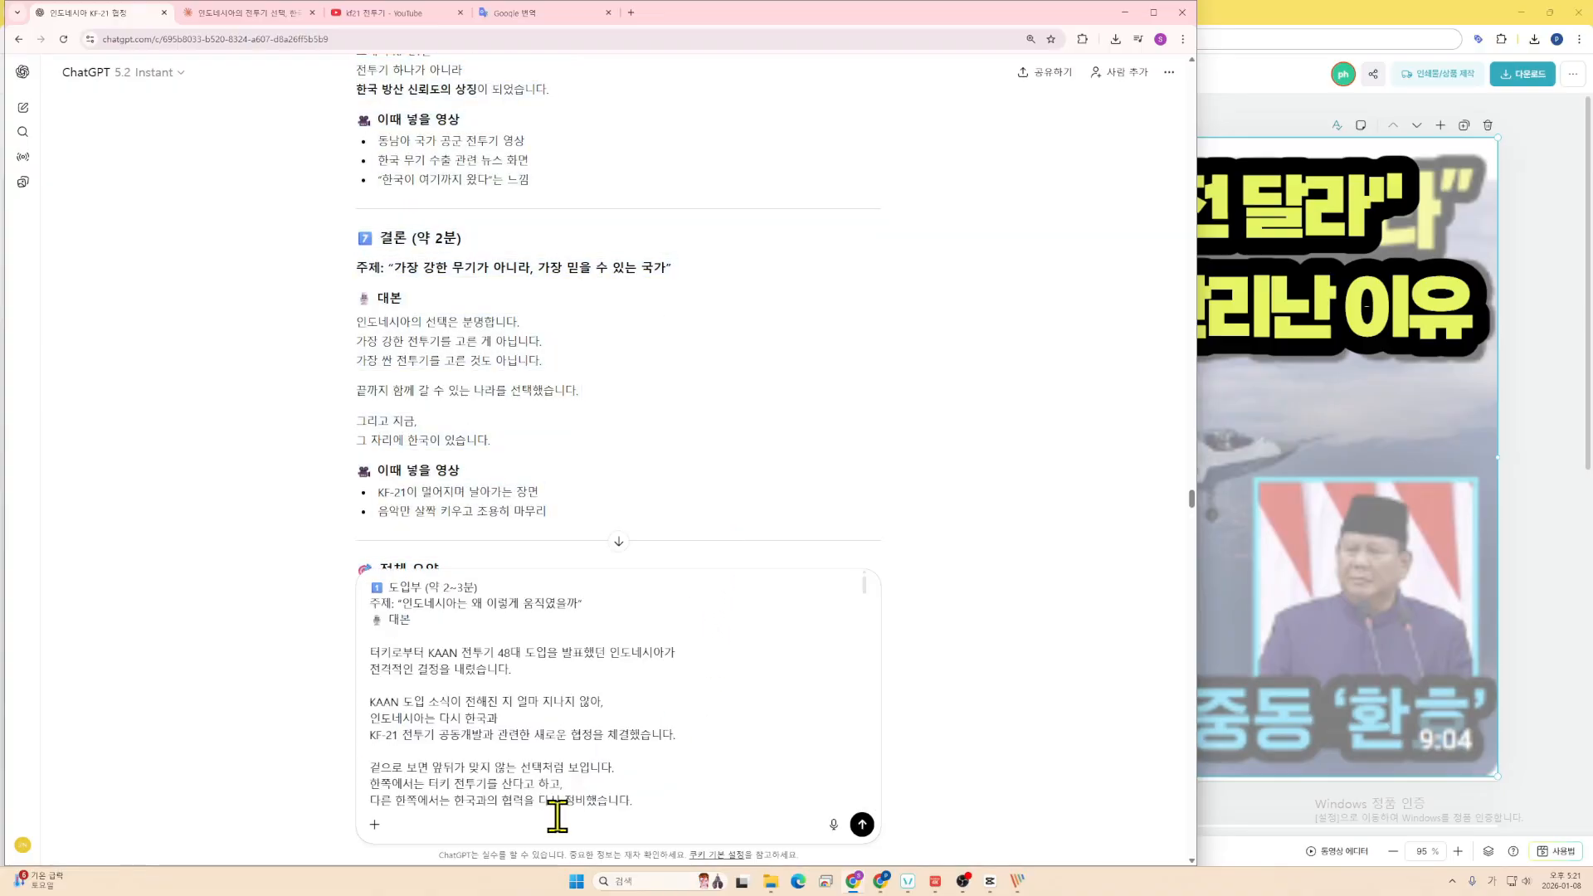
- Below the script, write 전체주제를 가지고 썸네일을 만들려고해 썸네일 문구를 추천해줘 and introduce phrase examples with 문구 예시는 이런게 있어
type("전체")
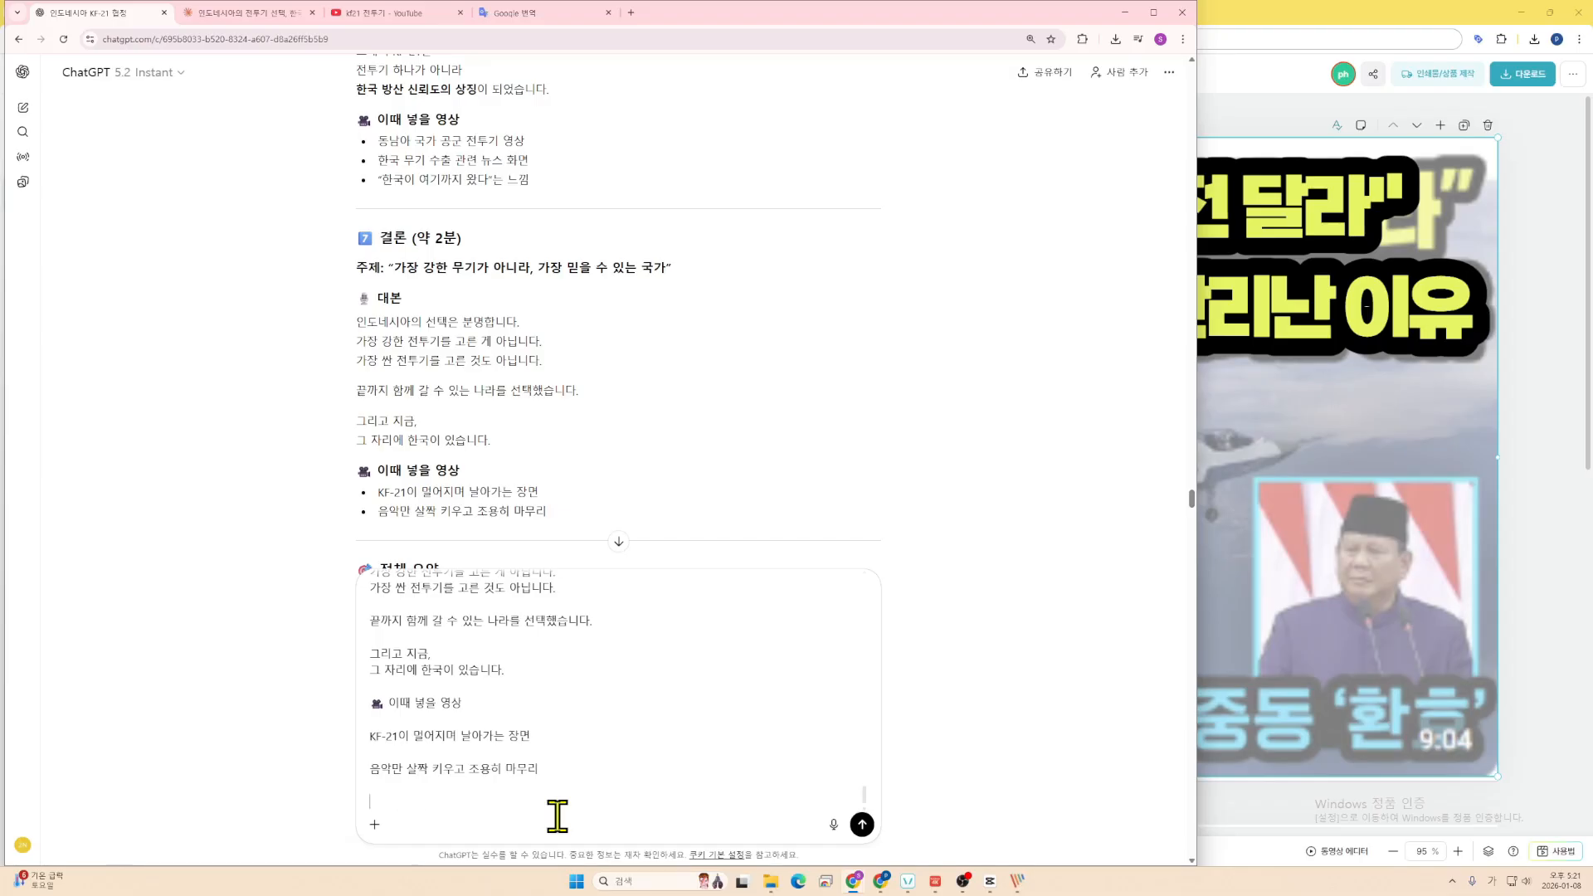
key("shift+Return")
type("썸네일 예시는 이런게 있어")
key("shift+Return")
key("shift+Return")
triple_click(546, 768)
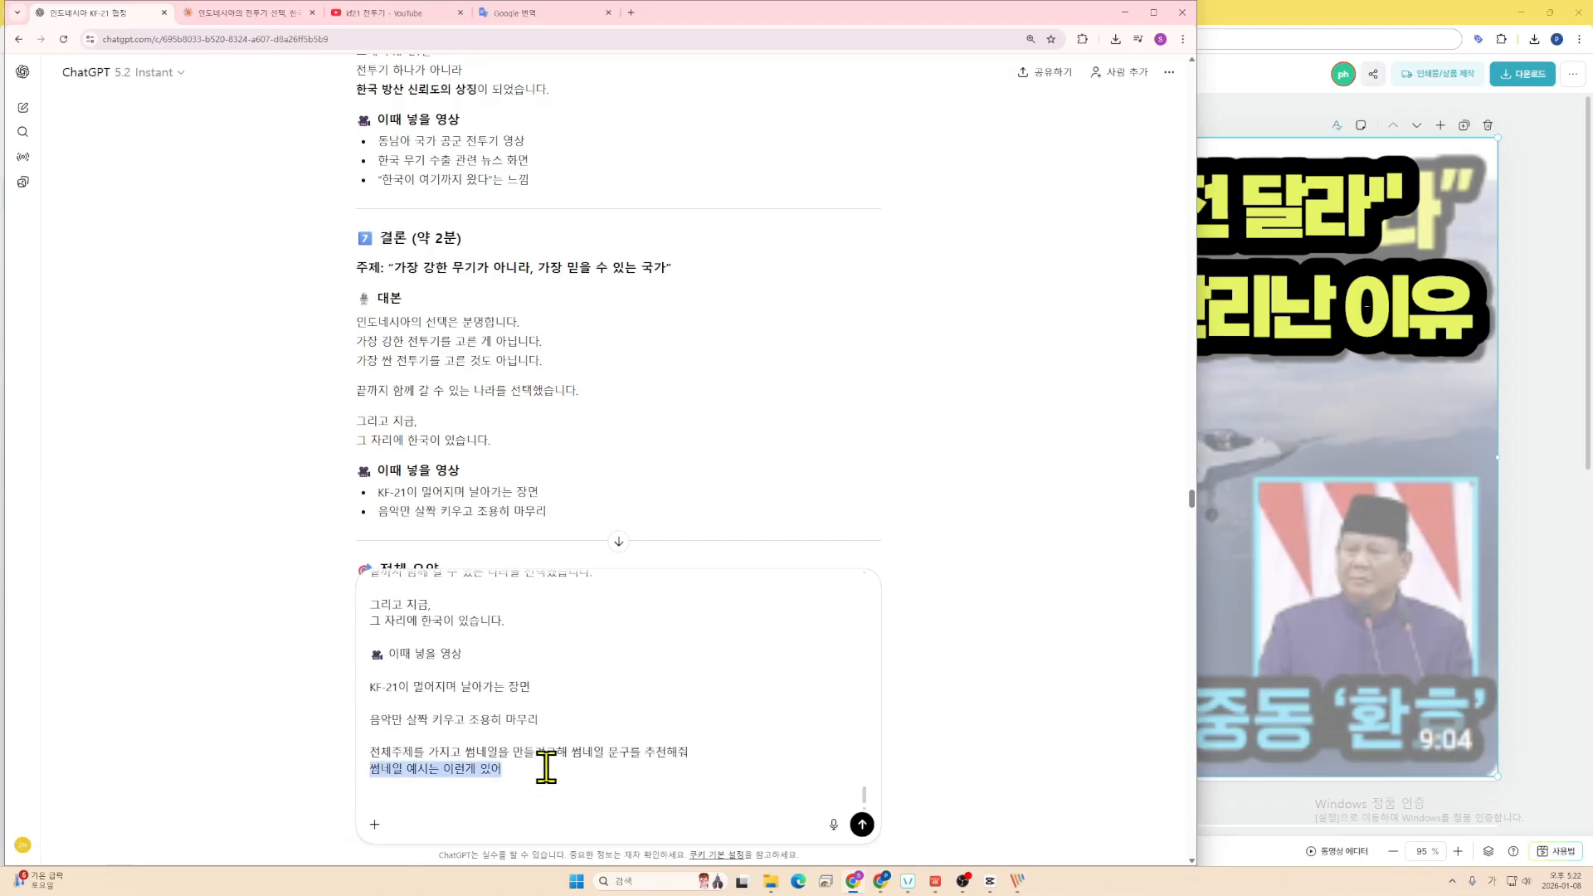
- Add the example lines 인니 "우리도 KF21 UAE 버전 달라", 그런데 한국 단호한 태도에 난리난 이유 and 2026 한국서 KF21온다 중동, and send the message
double_click(1443, 308)
key("ctrl+c")
key("alt+Tab")
key("ctrl+v")
left_click(1344, 697)
key("alt+Tab")
type("2026 한국")
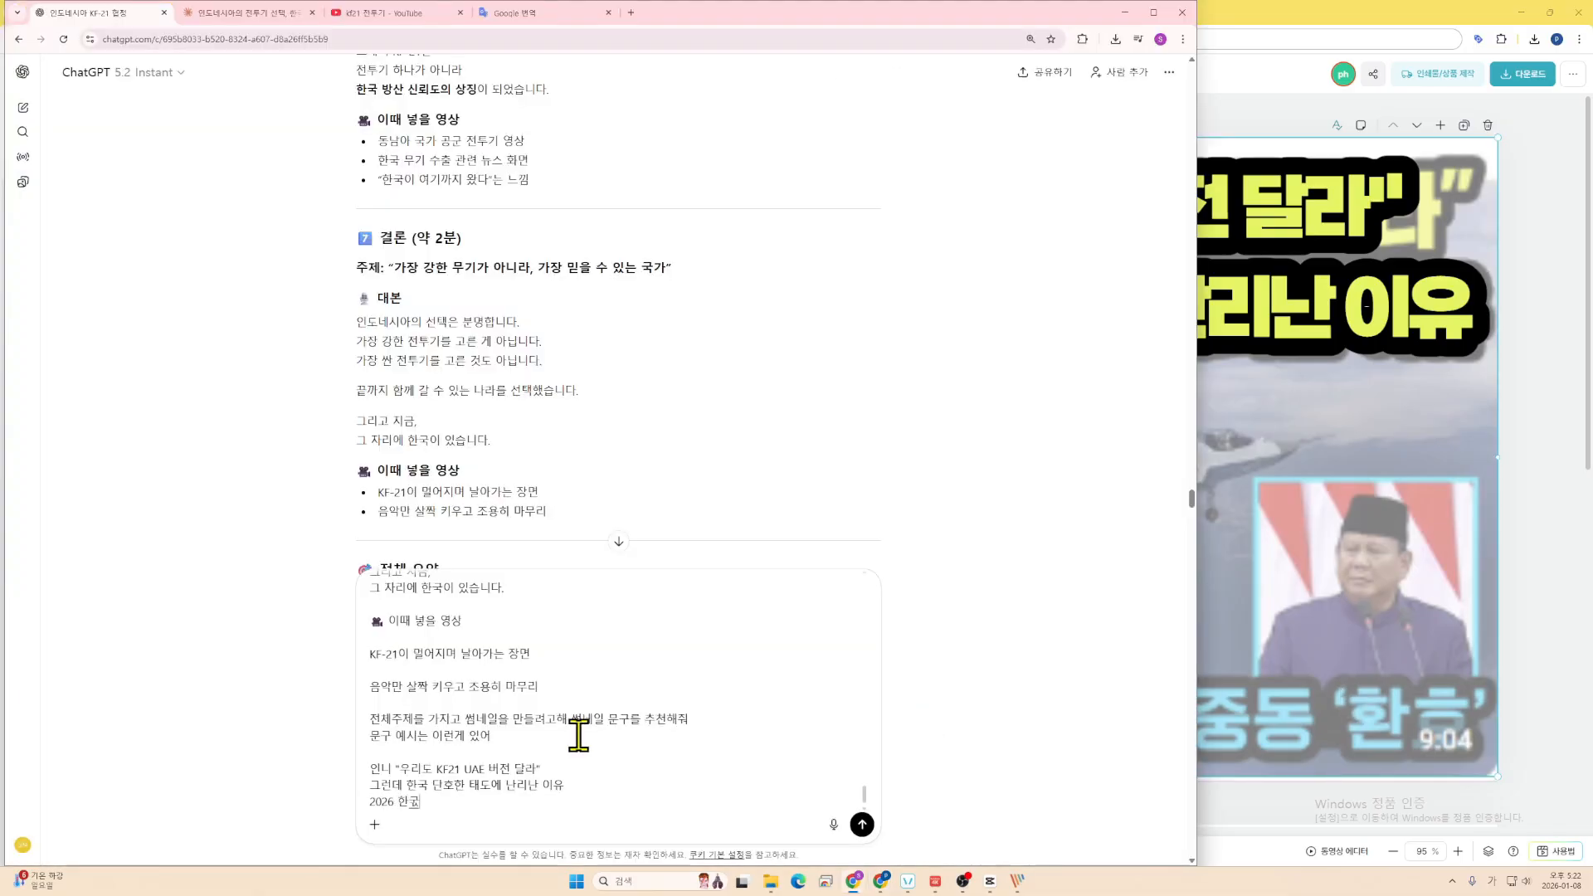
key("alt+Tab")
key("alt+Tab")
type("서 KF21온다 중동")
key("Return")
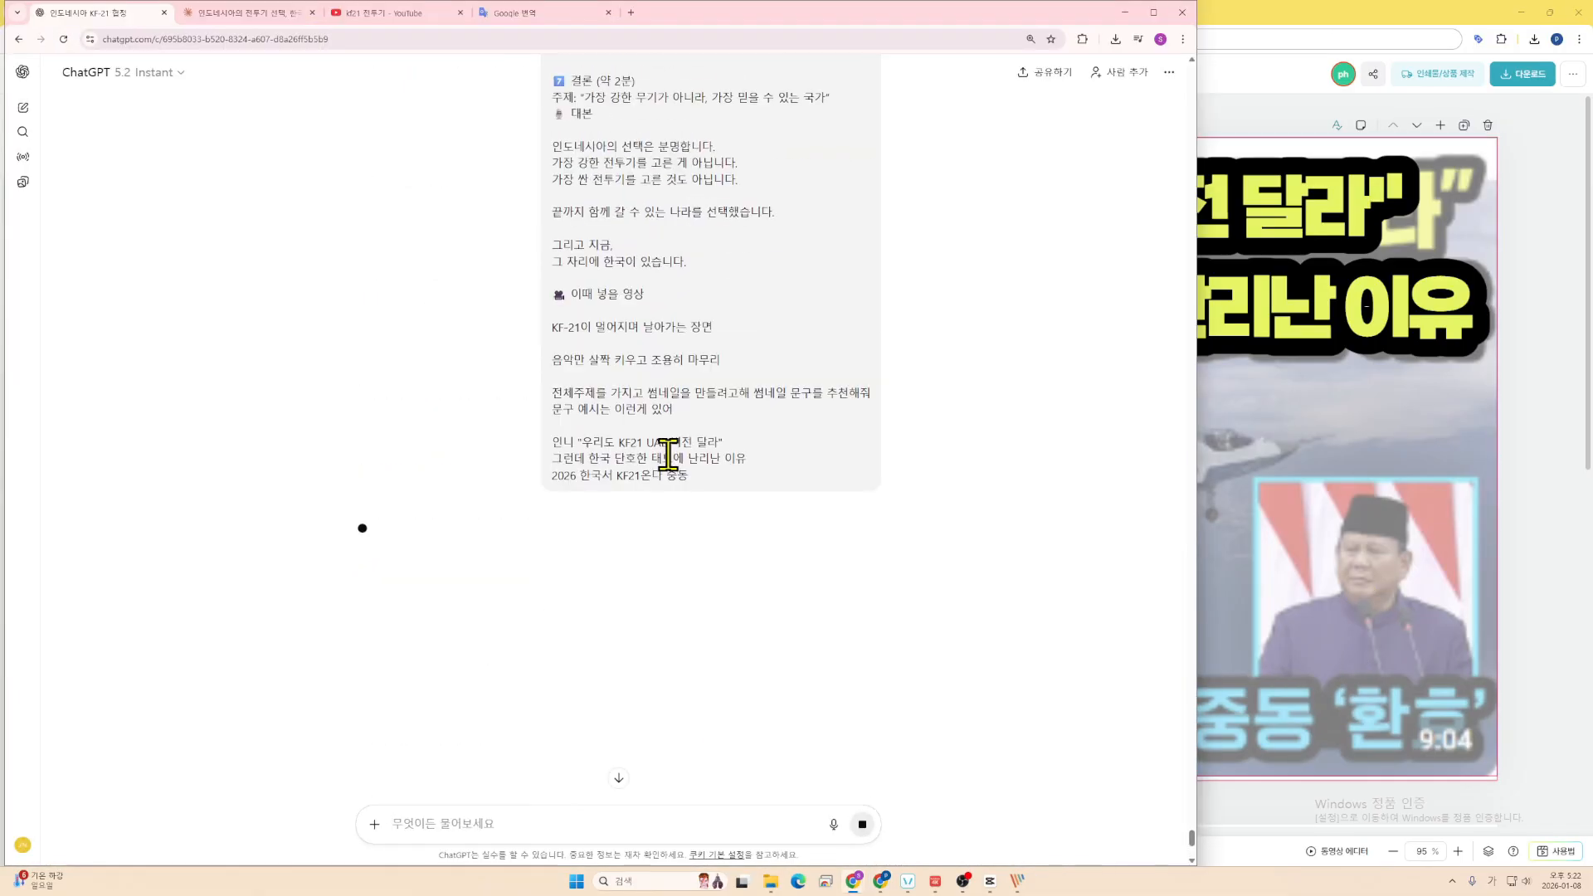
- Review the sent prompt's thumbnail-phrase request and its example lines against the reference thumbnail
key("alt+Tab")
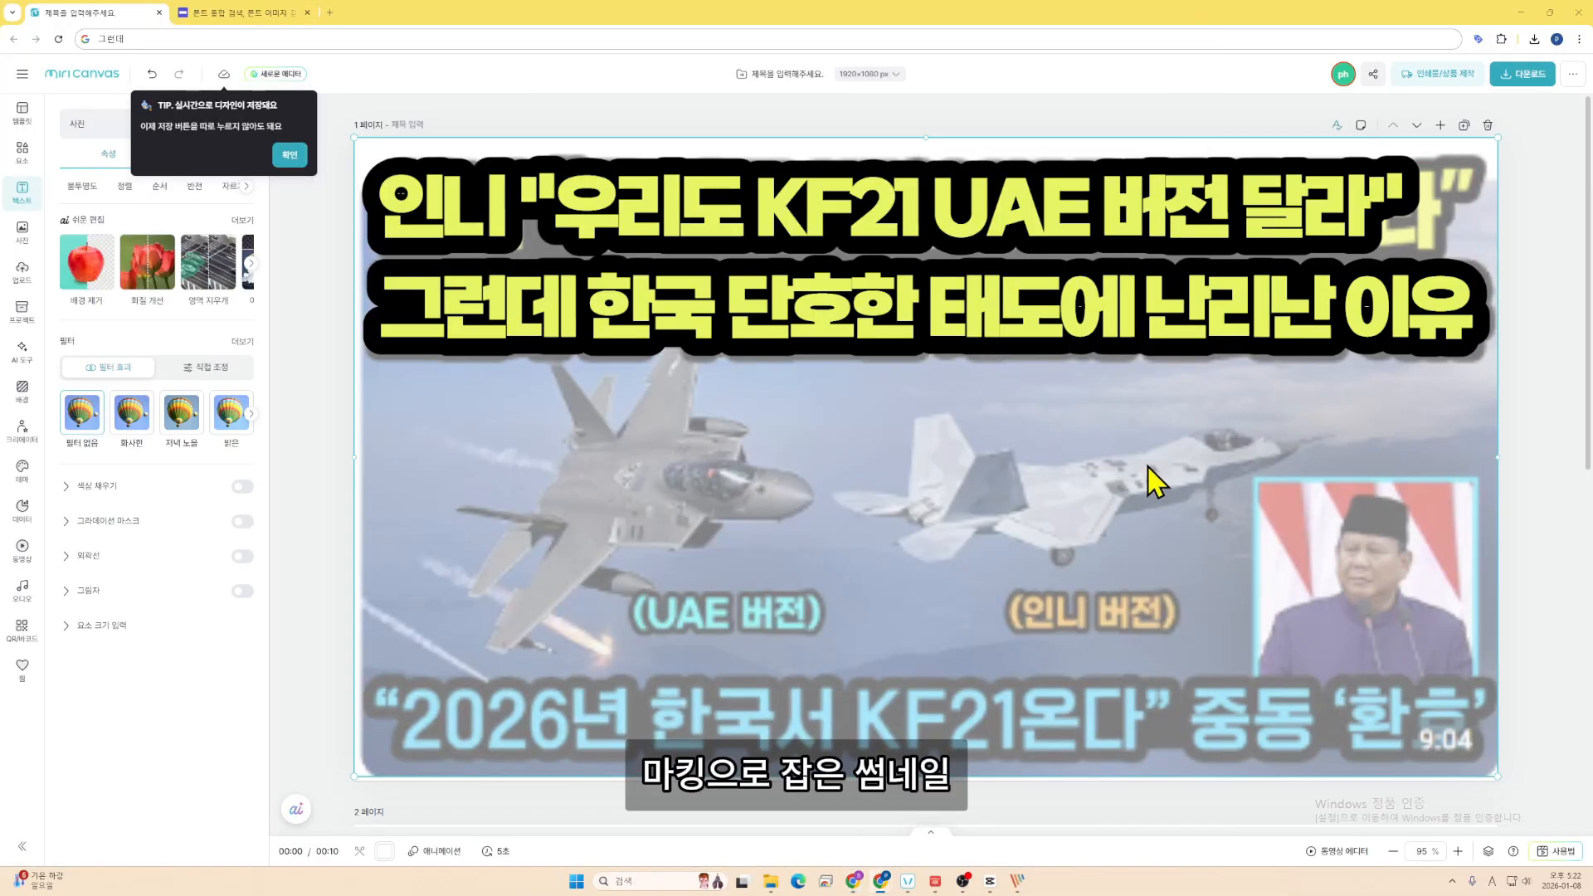
key("alt+Tab")
left_click_drag(830, 414, 551, 393)
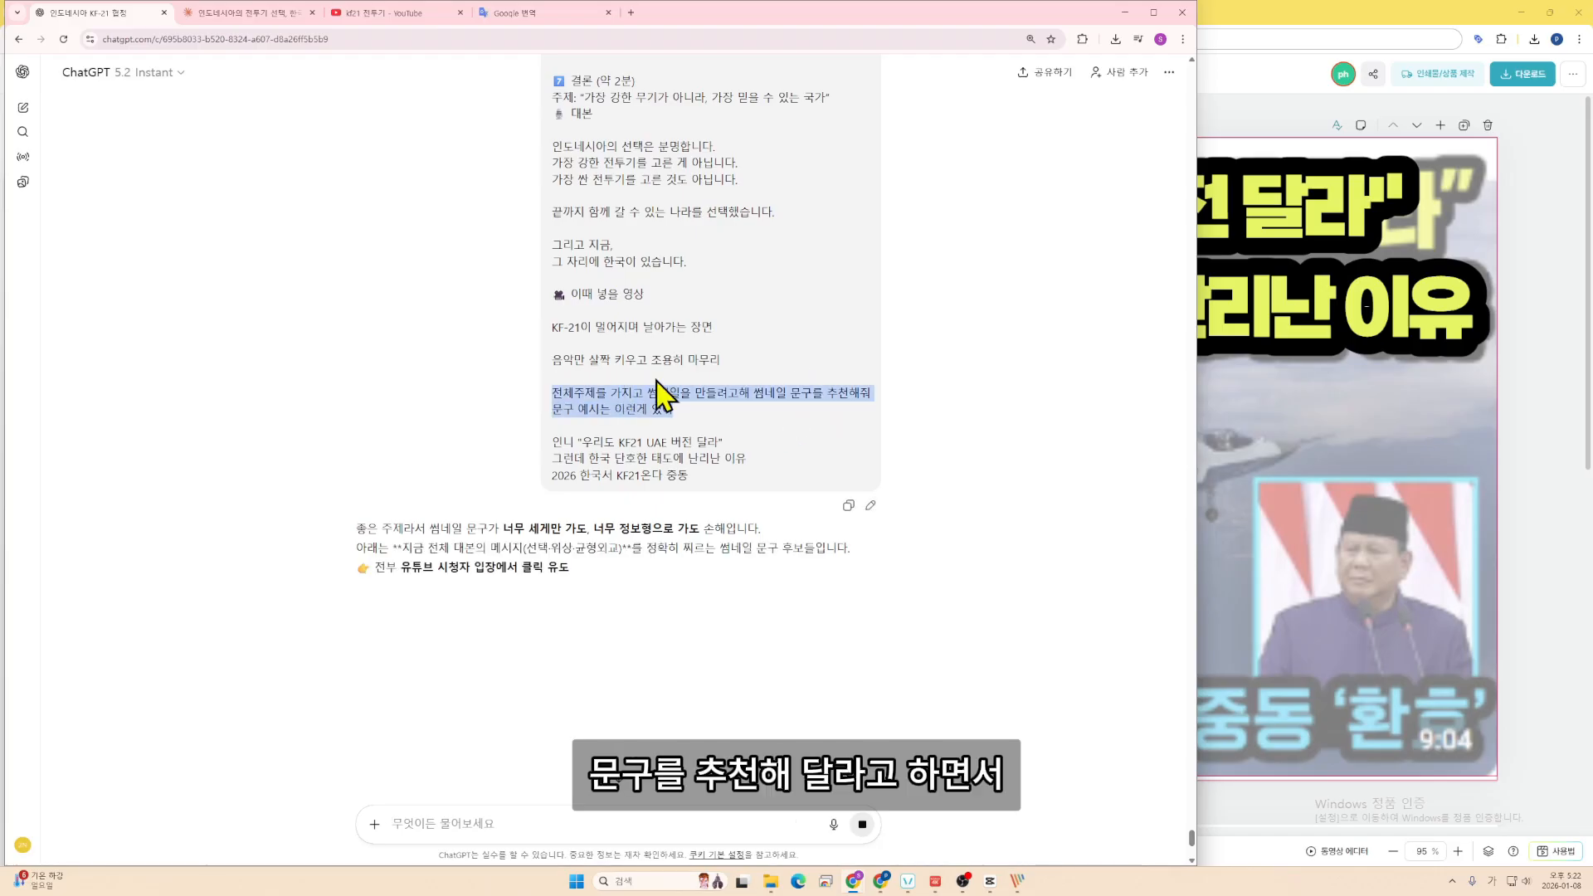
left_click(714, 430)
left_click_drag(732, 479, 544, 449)
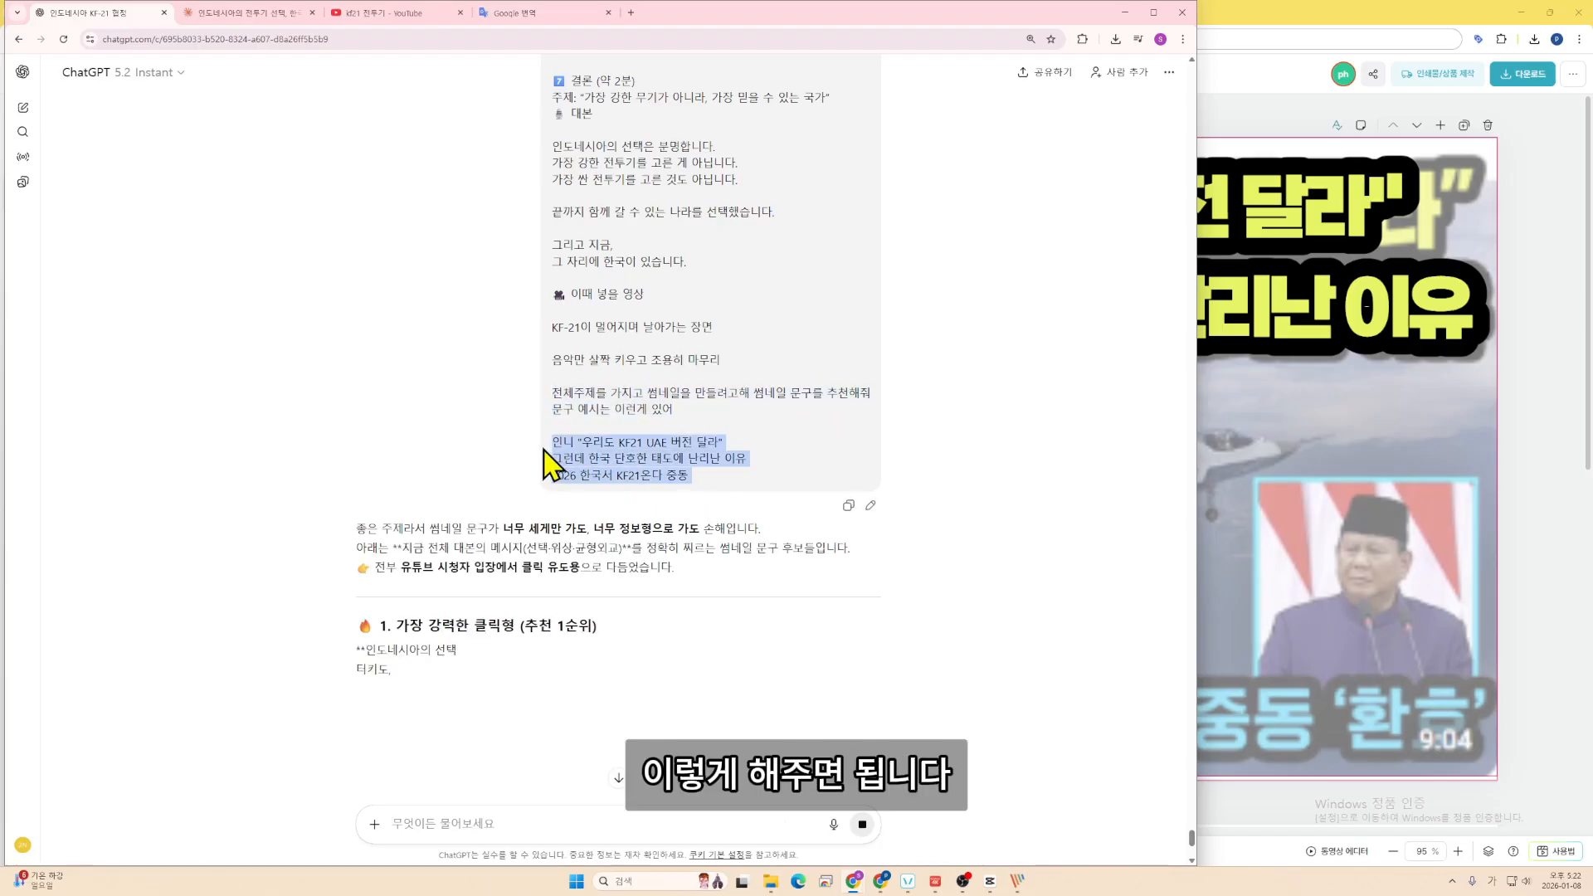
left_click(651, 460)
left_click_drag(693, 475, 564, 448)
left_click(708, 462)
- Go through the suggested thumbnail phrases and quote suggestion 6, 한국 vs 터키 구도형, in a new message
scroll(726, 477, "down", 2)
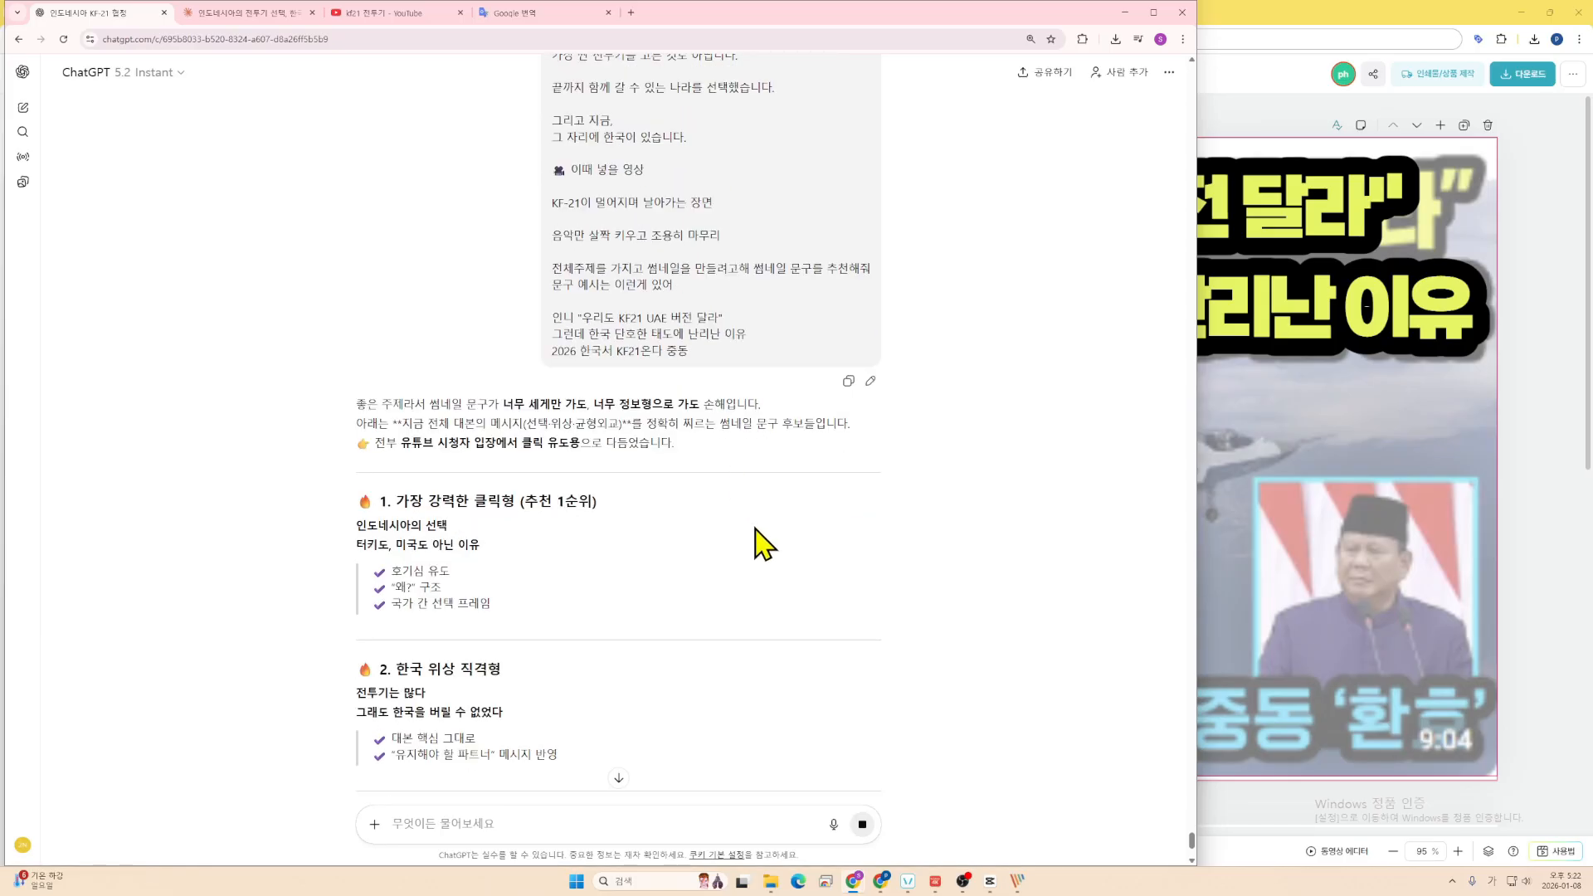
scroll(758, 544, "down", 10)
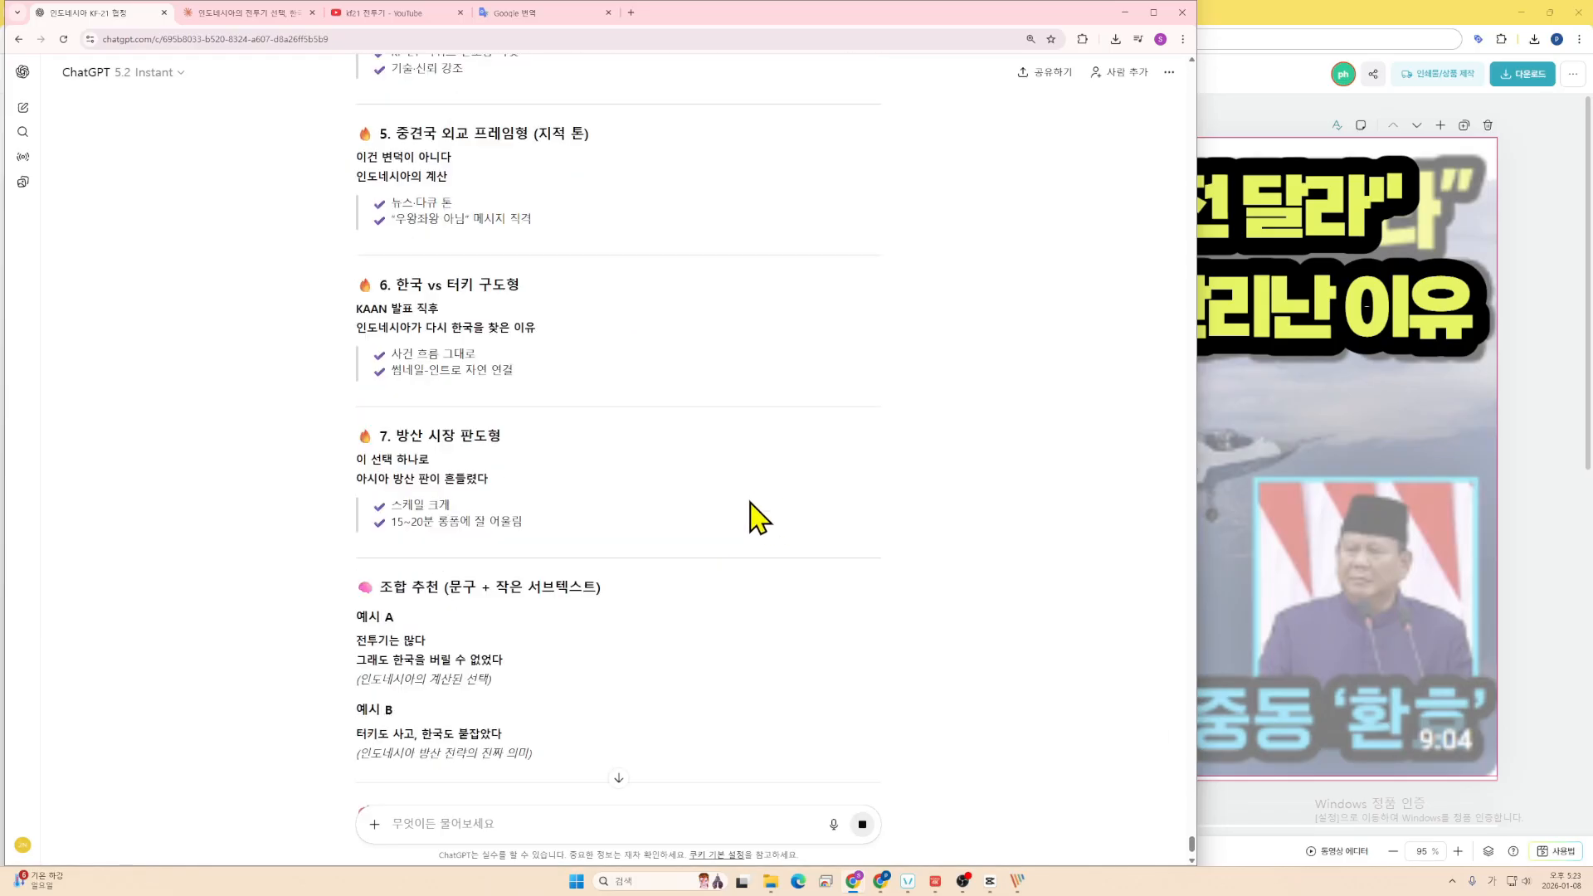
scroll(776, 508, "down", 2)
scroll(882, 451, "up", 8)
scroll(581, 556, "down", 4)
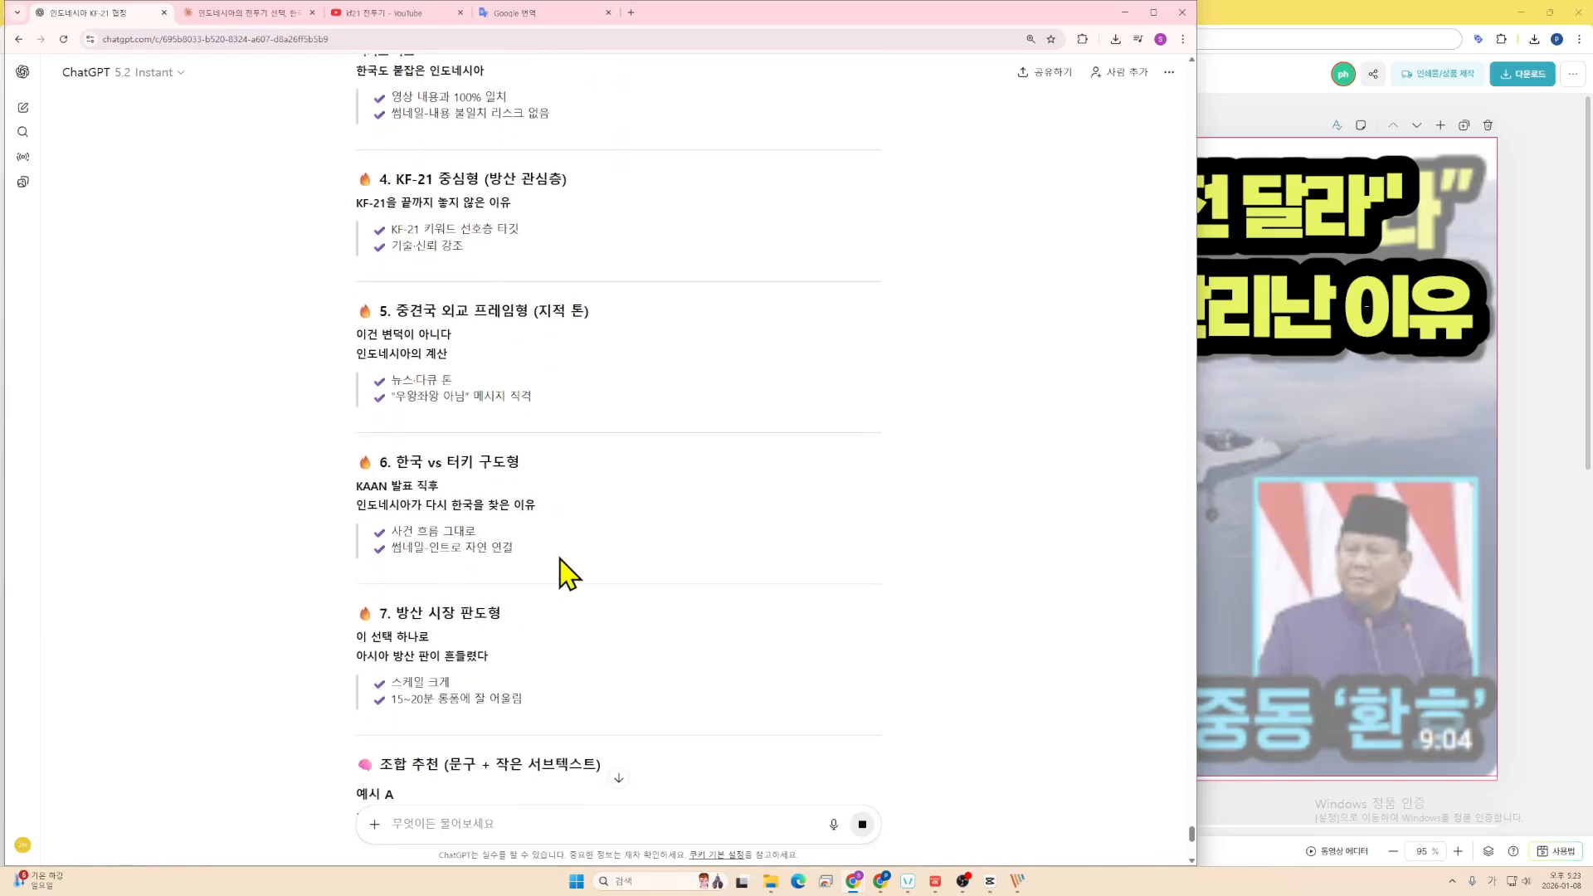
left_click_drag(578, 551, 355, 462)
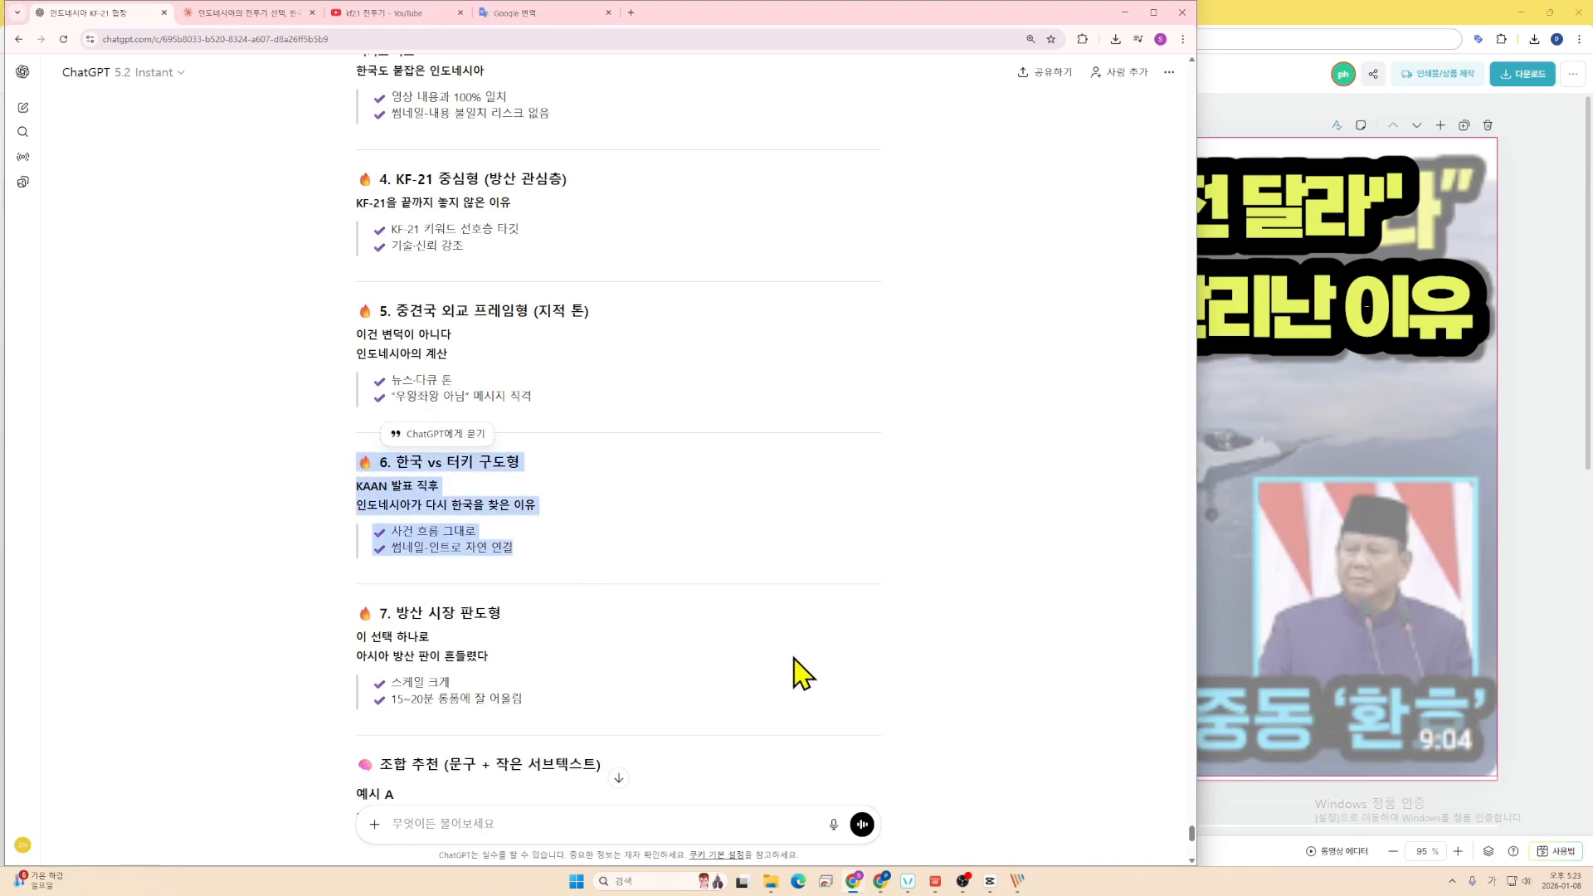
left_click(459, 809)
key("ctrl+v")
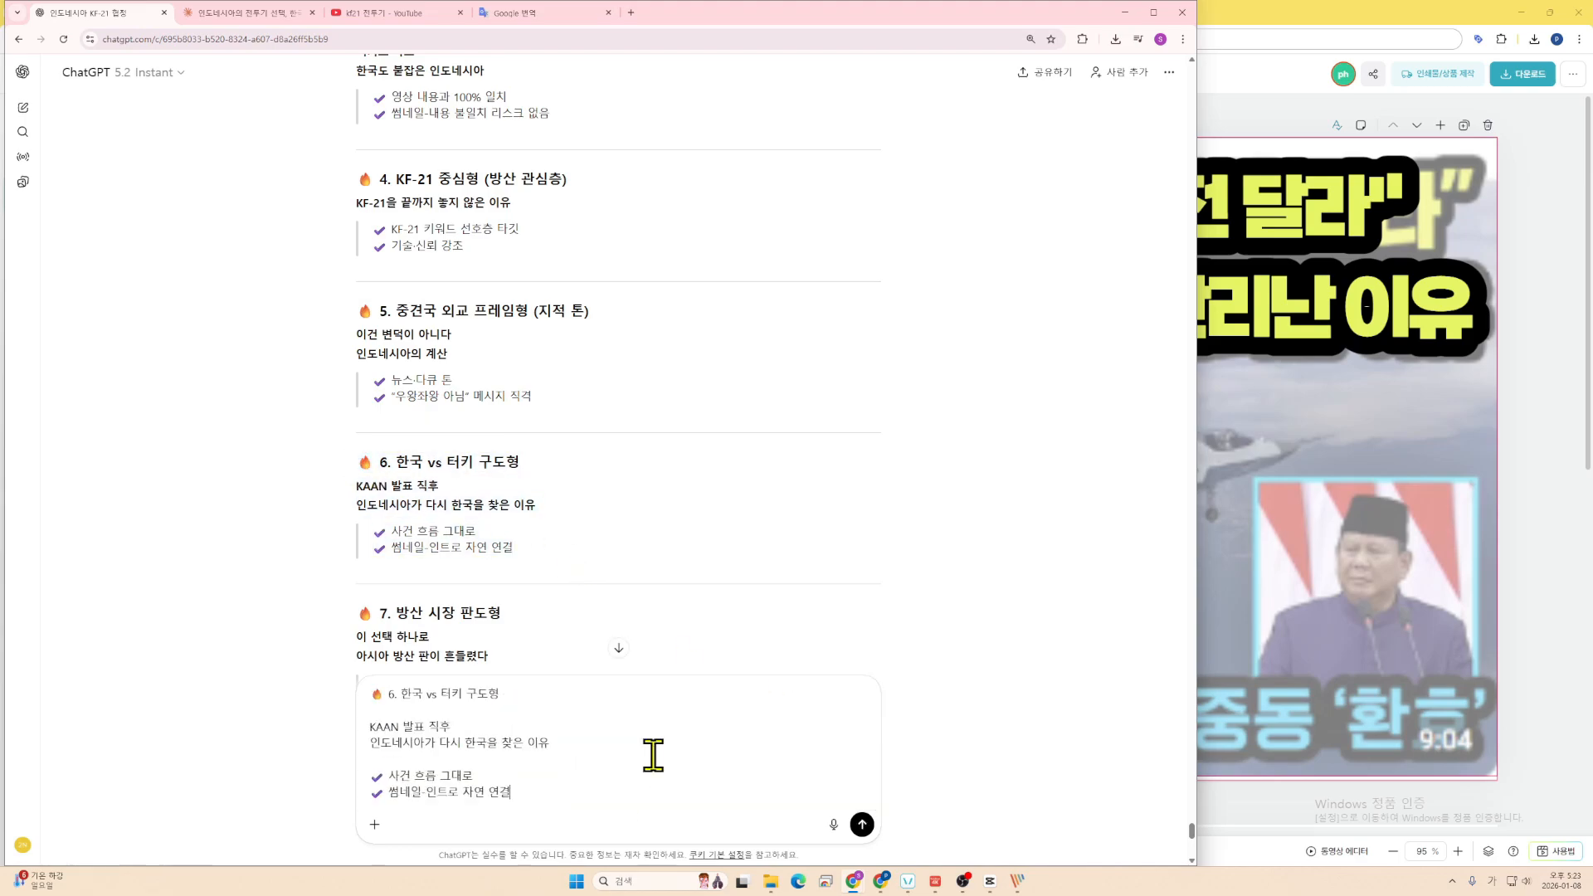
- Ask for a slightly longer version of the quoted suggestion with 이거 좋은데 조금만 더 길게 만들어줘 and send it
type("에거 좋으")
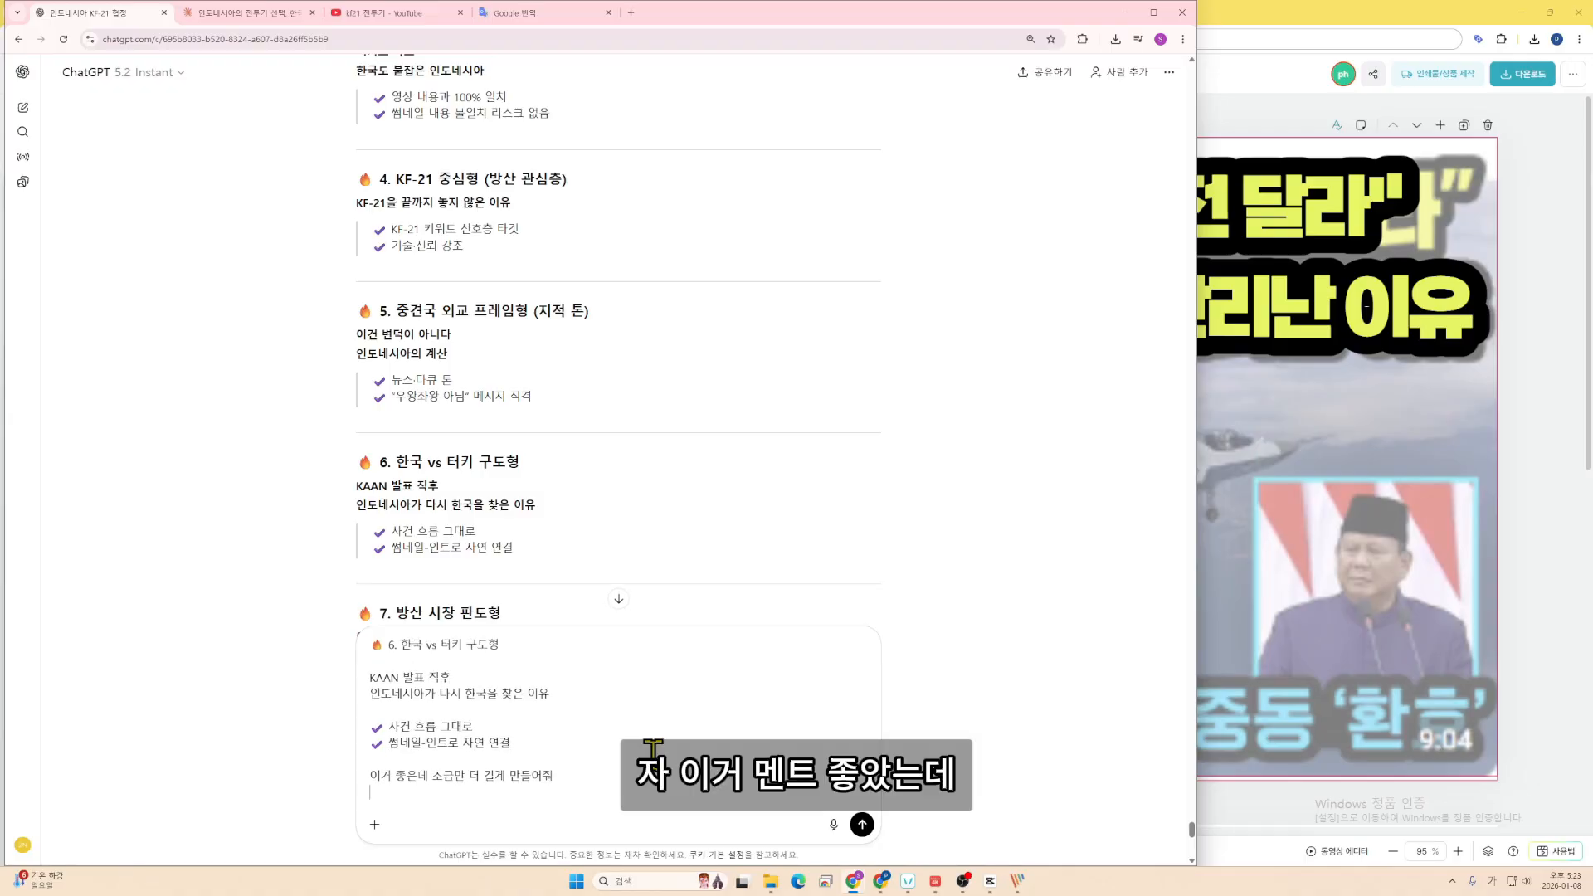
scroll(643, 734, "up", 3)
scroll(489, 519, "down", 1)
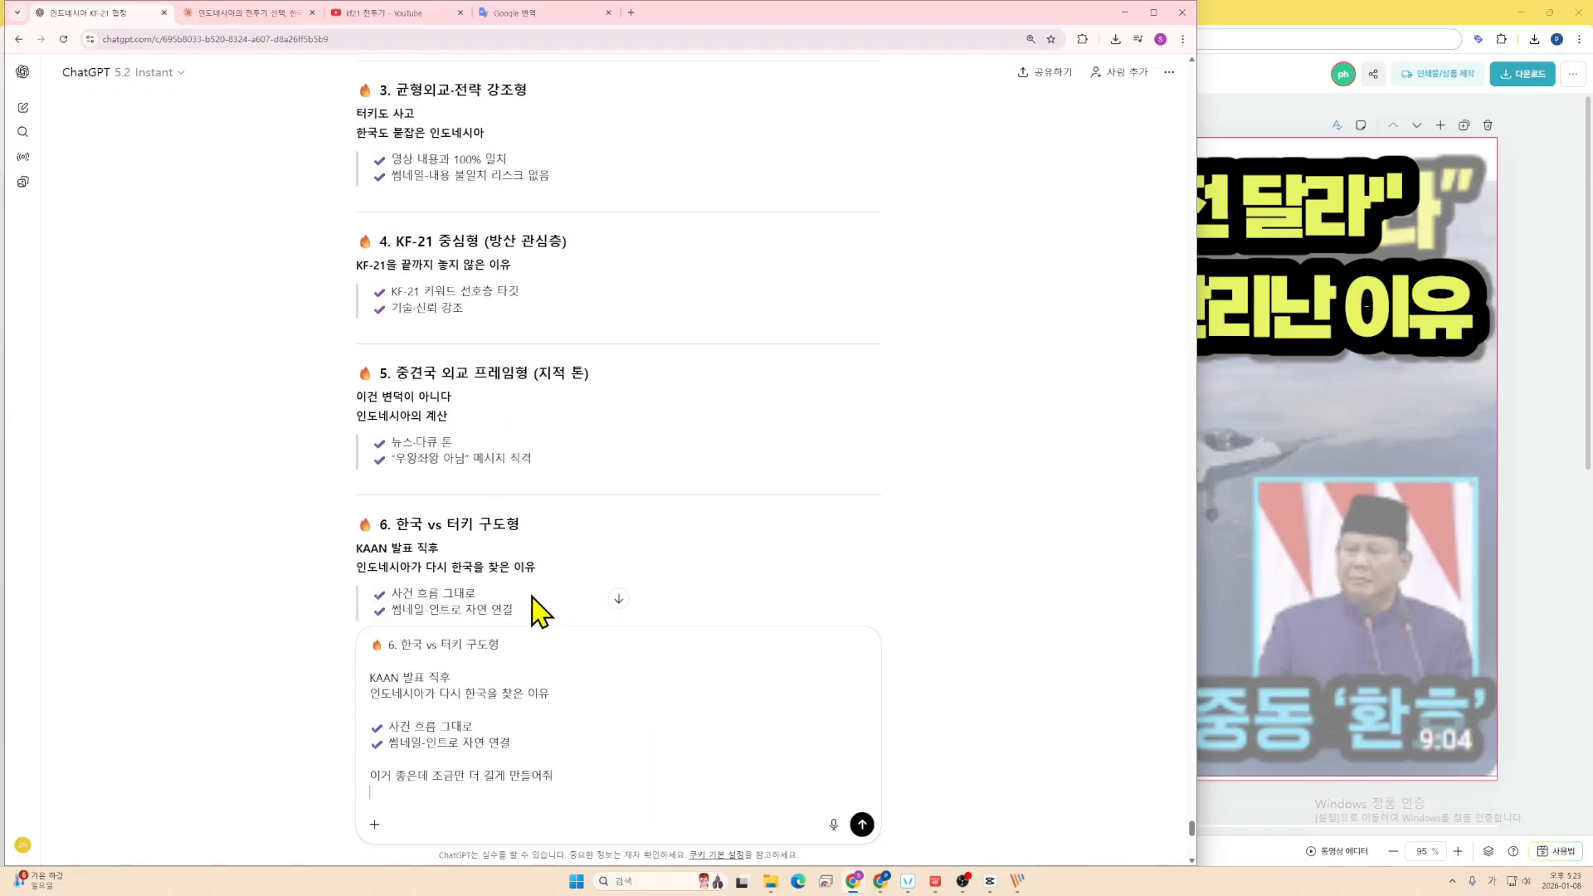
left_click_drag(531, 596, 357, 546)
scroll(582, 588, "down", 1)
left_click(582, 802)
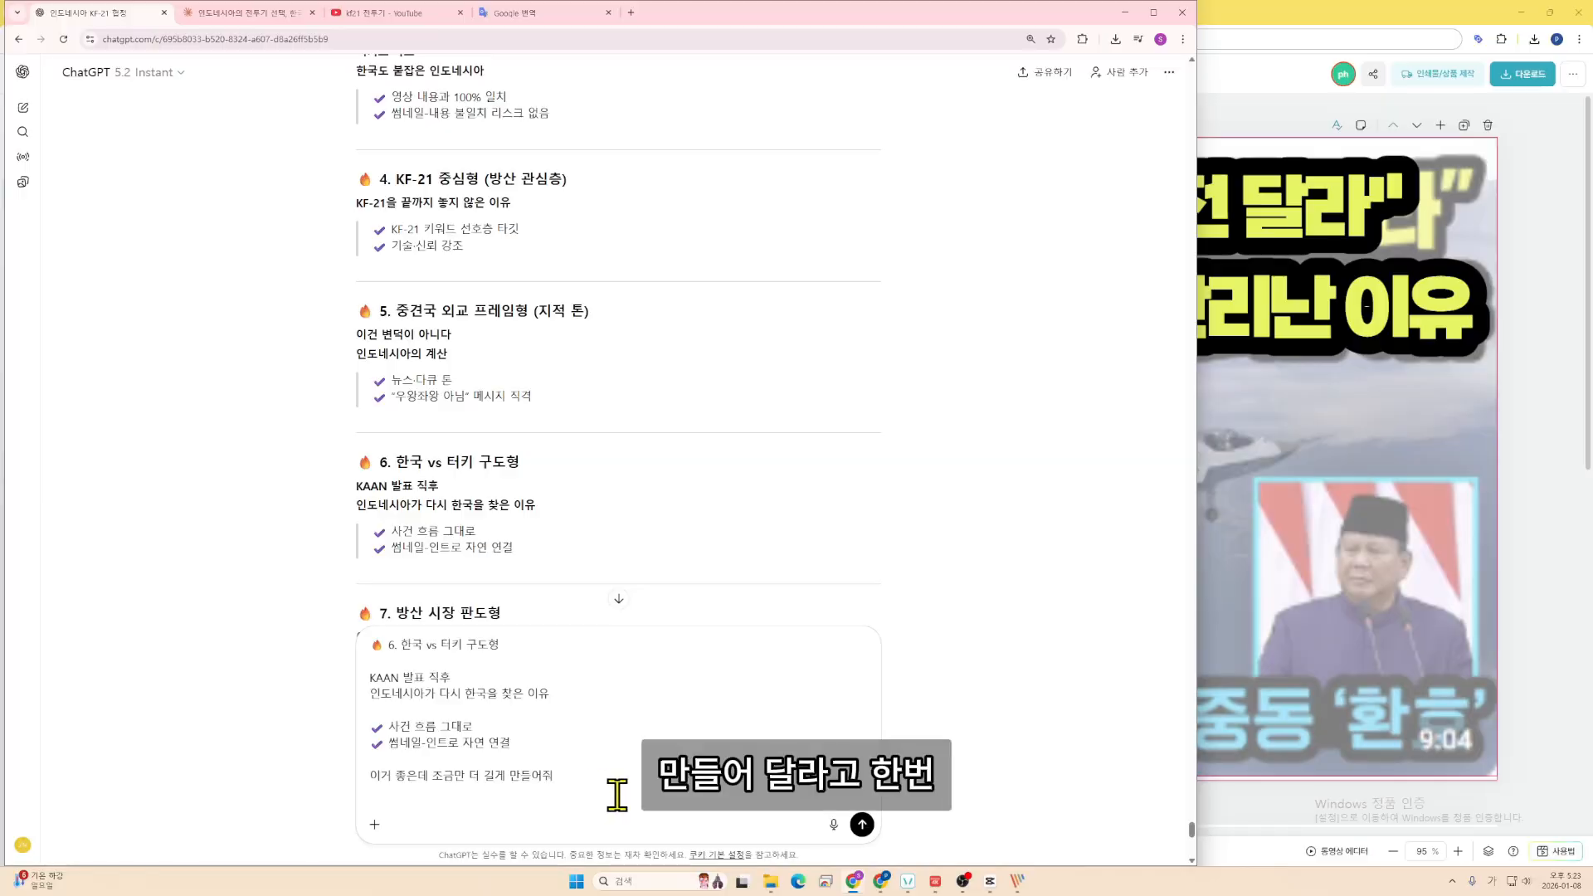
key("BackSpace")
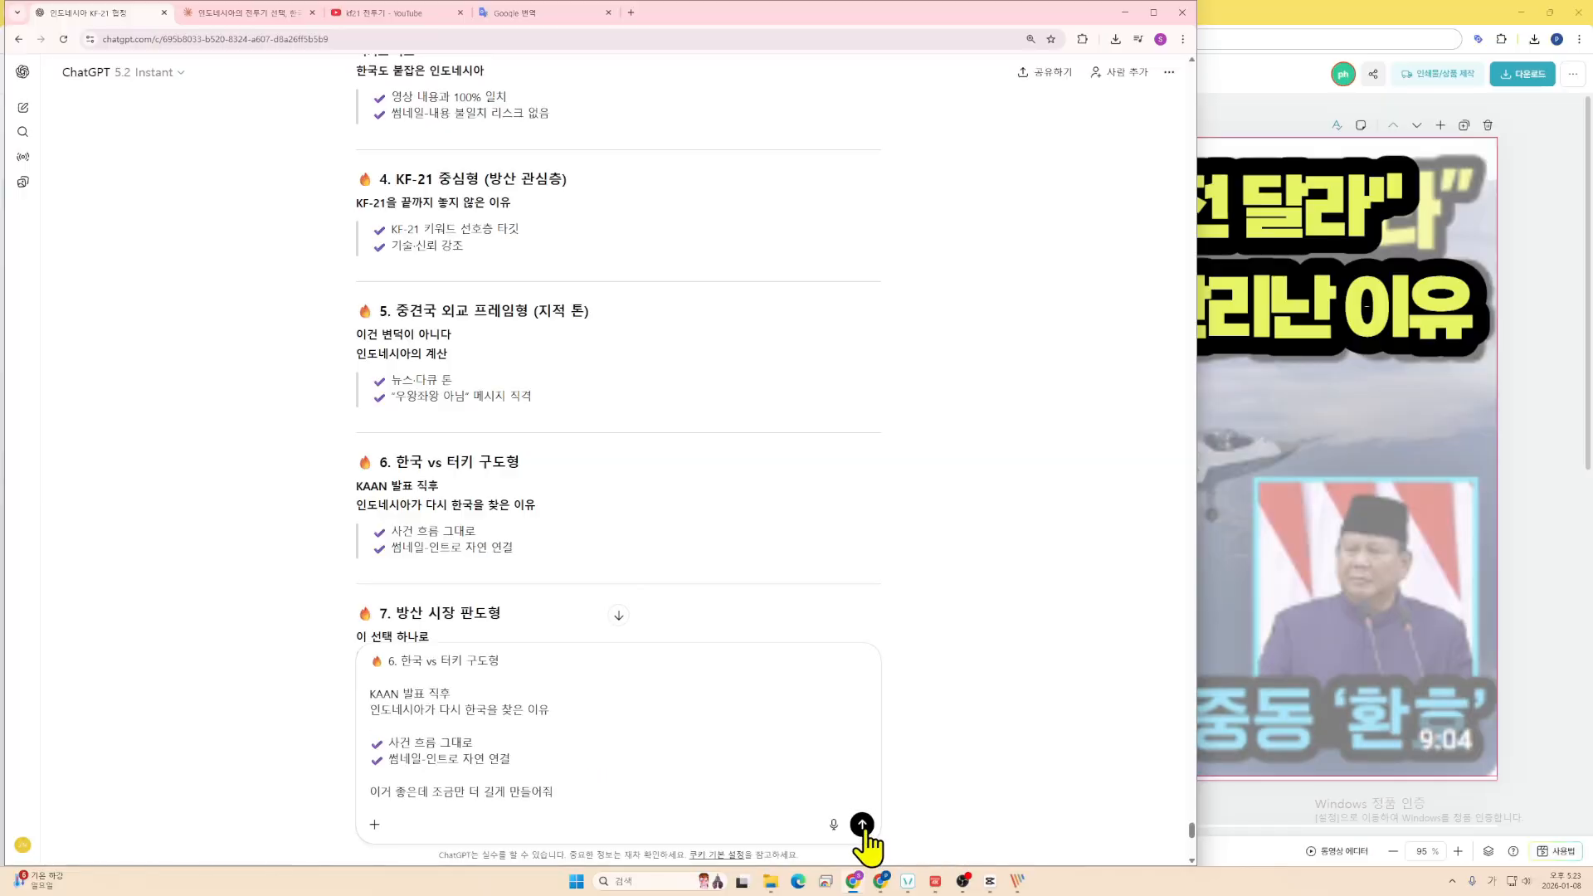
left_click(862, 825)
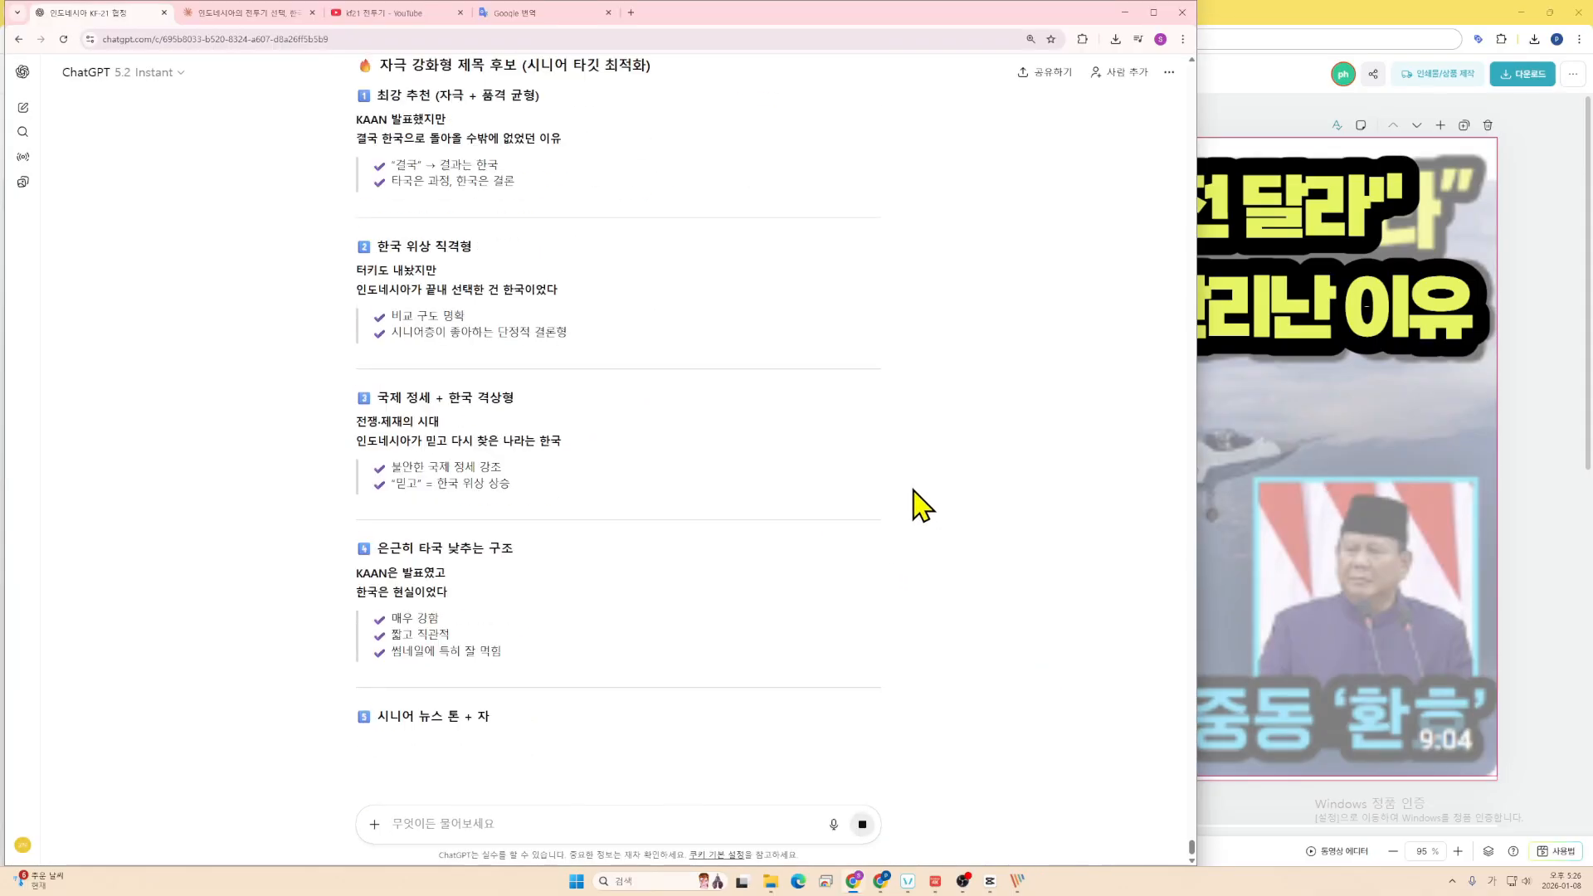
- Send the title 터키도 내놨지만 인도네시아가 끝내 선택한 건 한국이었다 with the request 여기에 추가로 부제목 하나만 만들어줘, noting 하단에 쓸거야
scroll(901, 488, "up", 7)
type("터키도 내놨지만 인도네시아가 끝내 선택한 건 한국이었다")
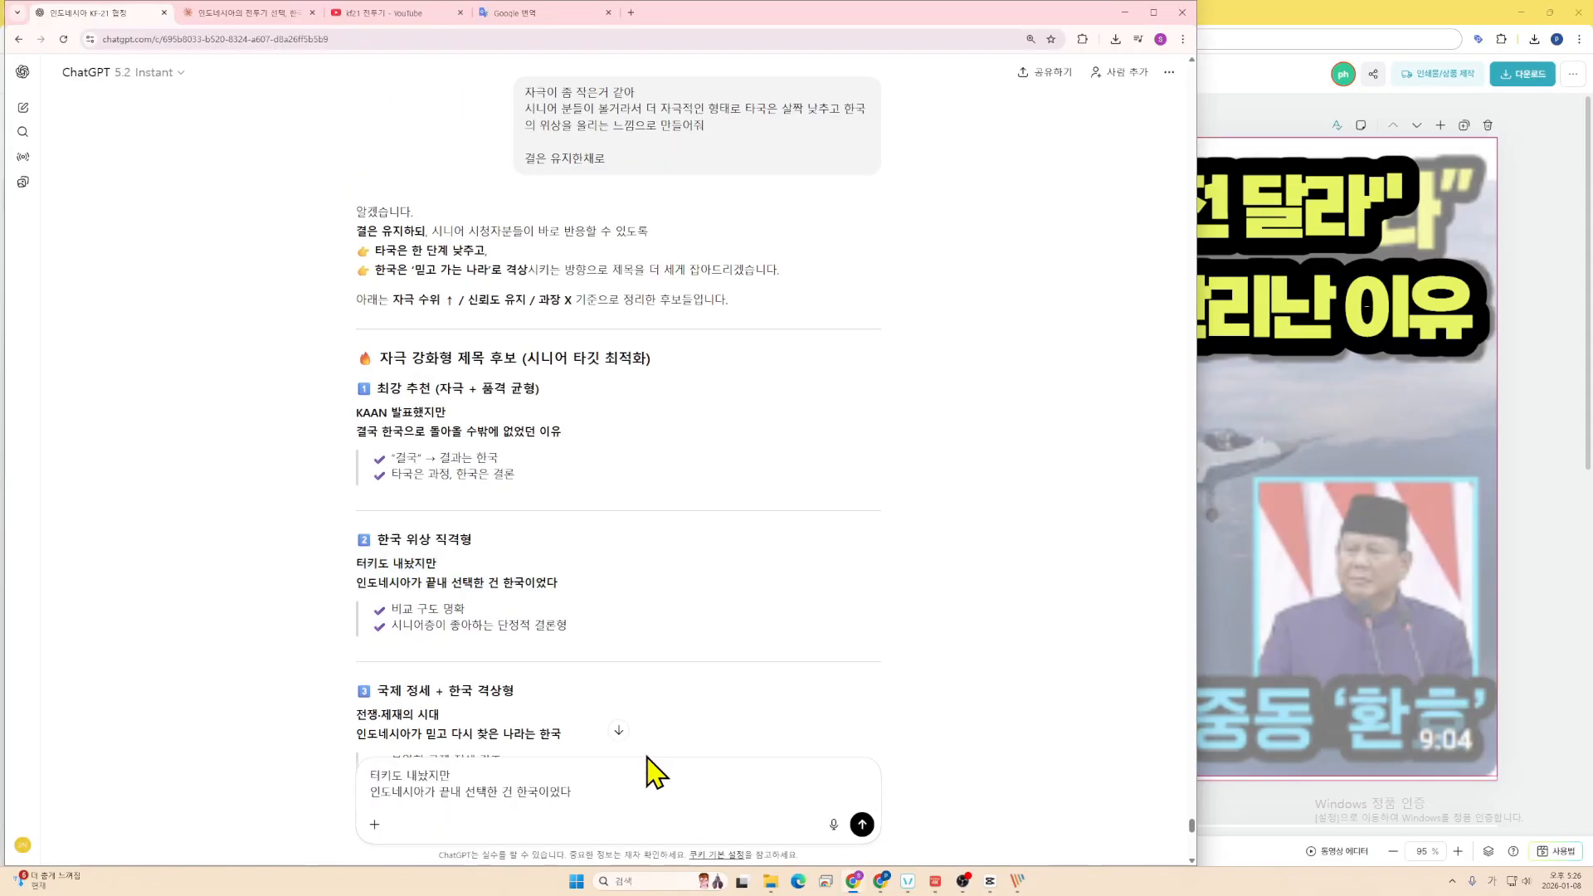
key("shift+Return")
key("shift+Return")
type("ㅇ녀")
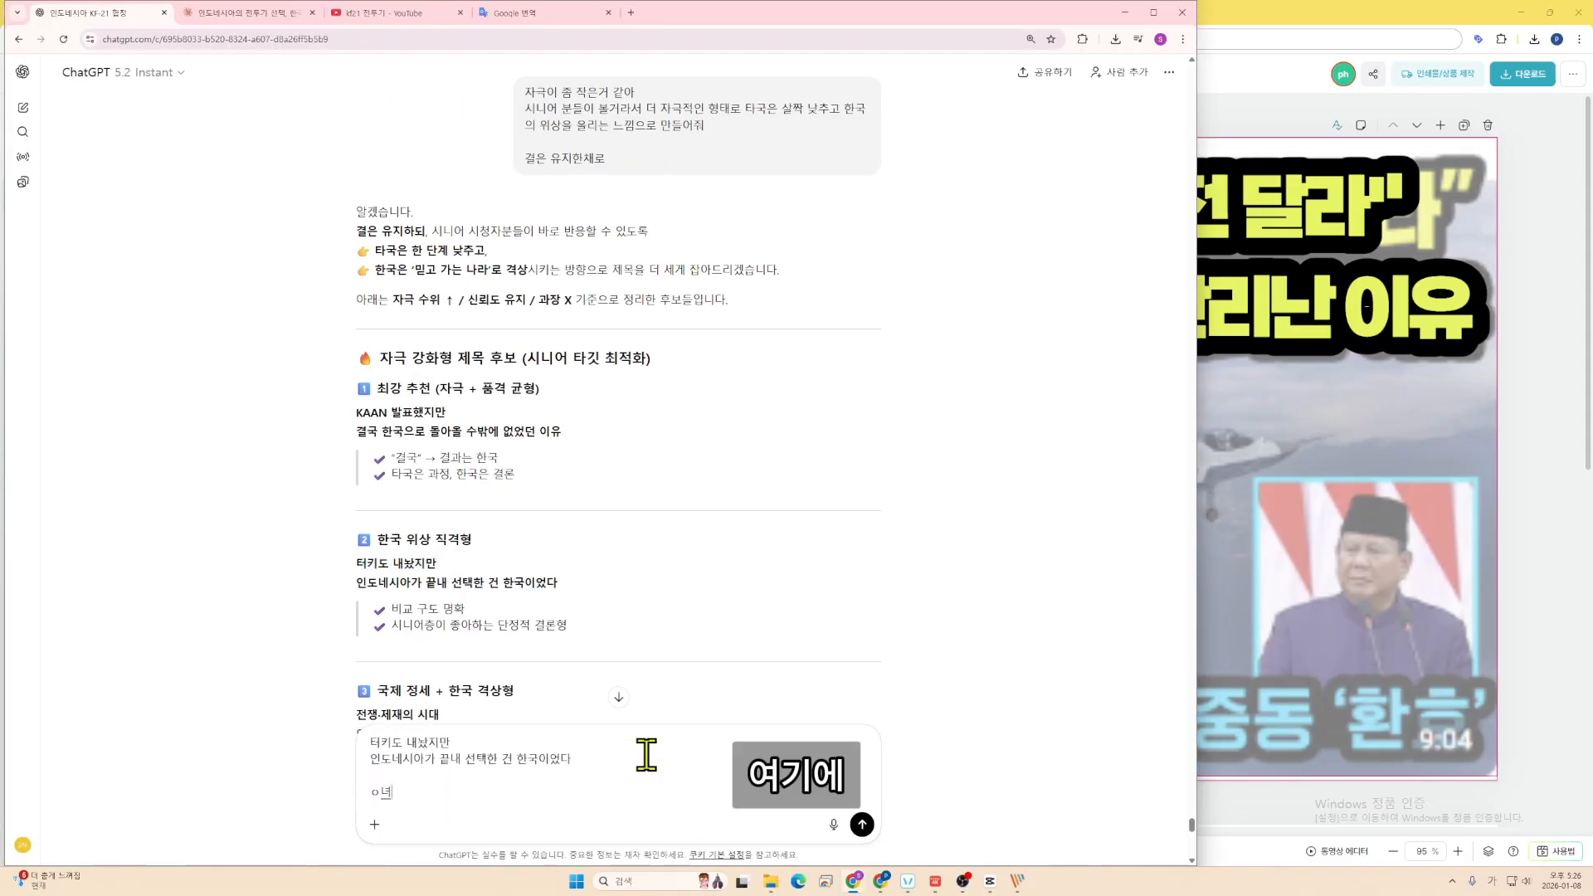
type("여기에 추가로")
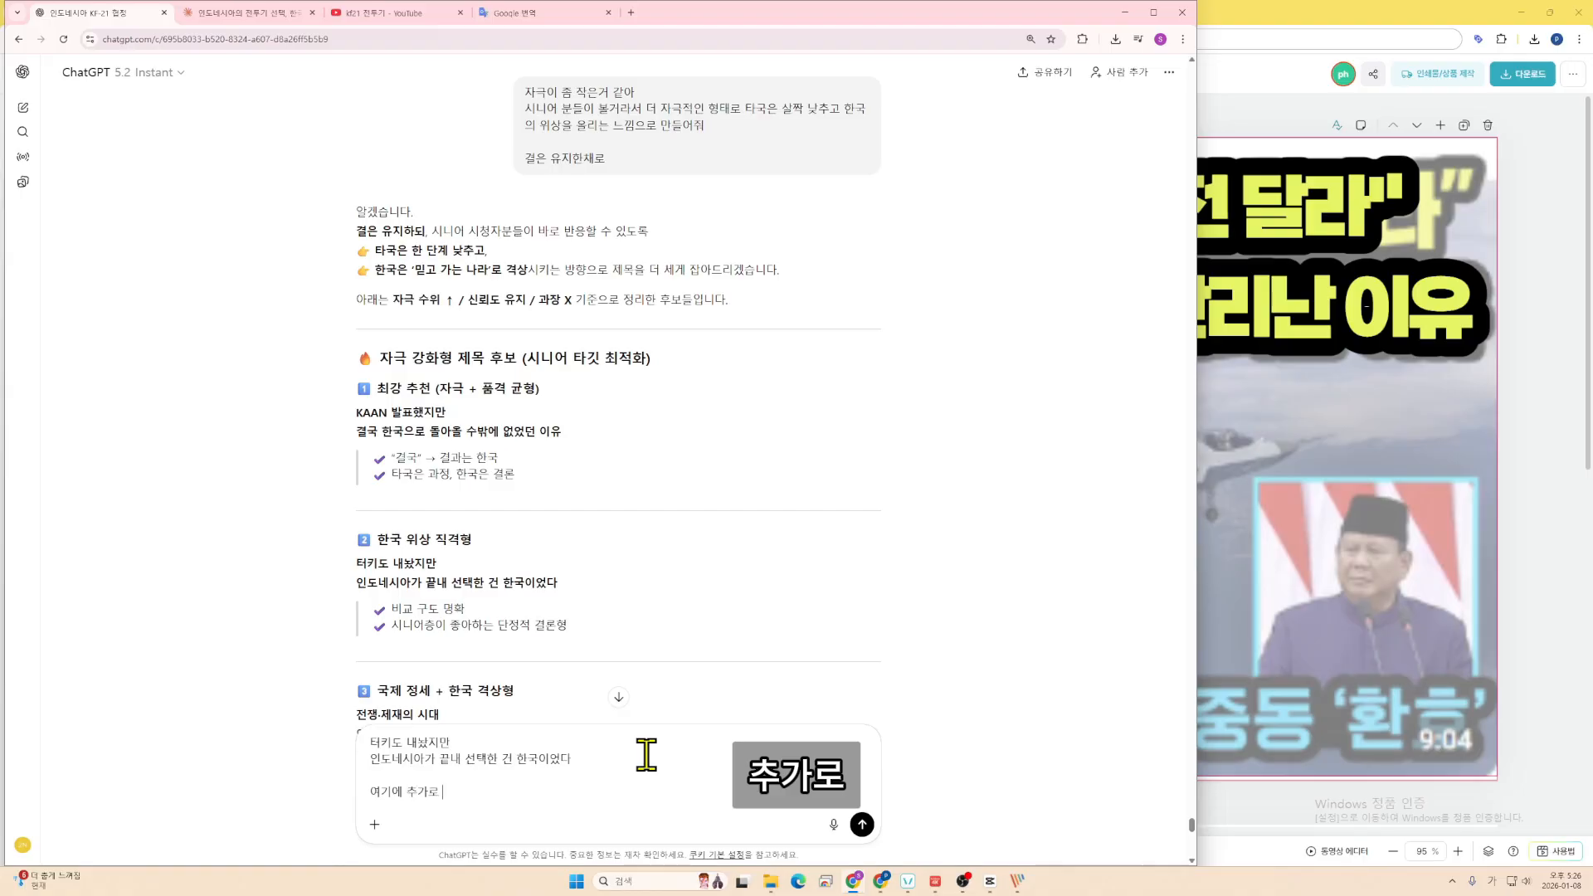
type(" 부제목 하나만 만들어줘")
key("Return")
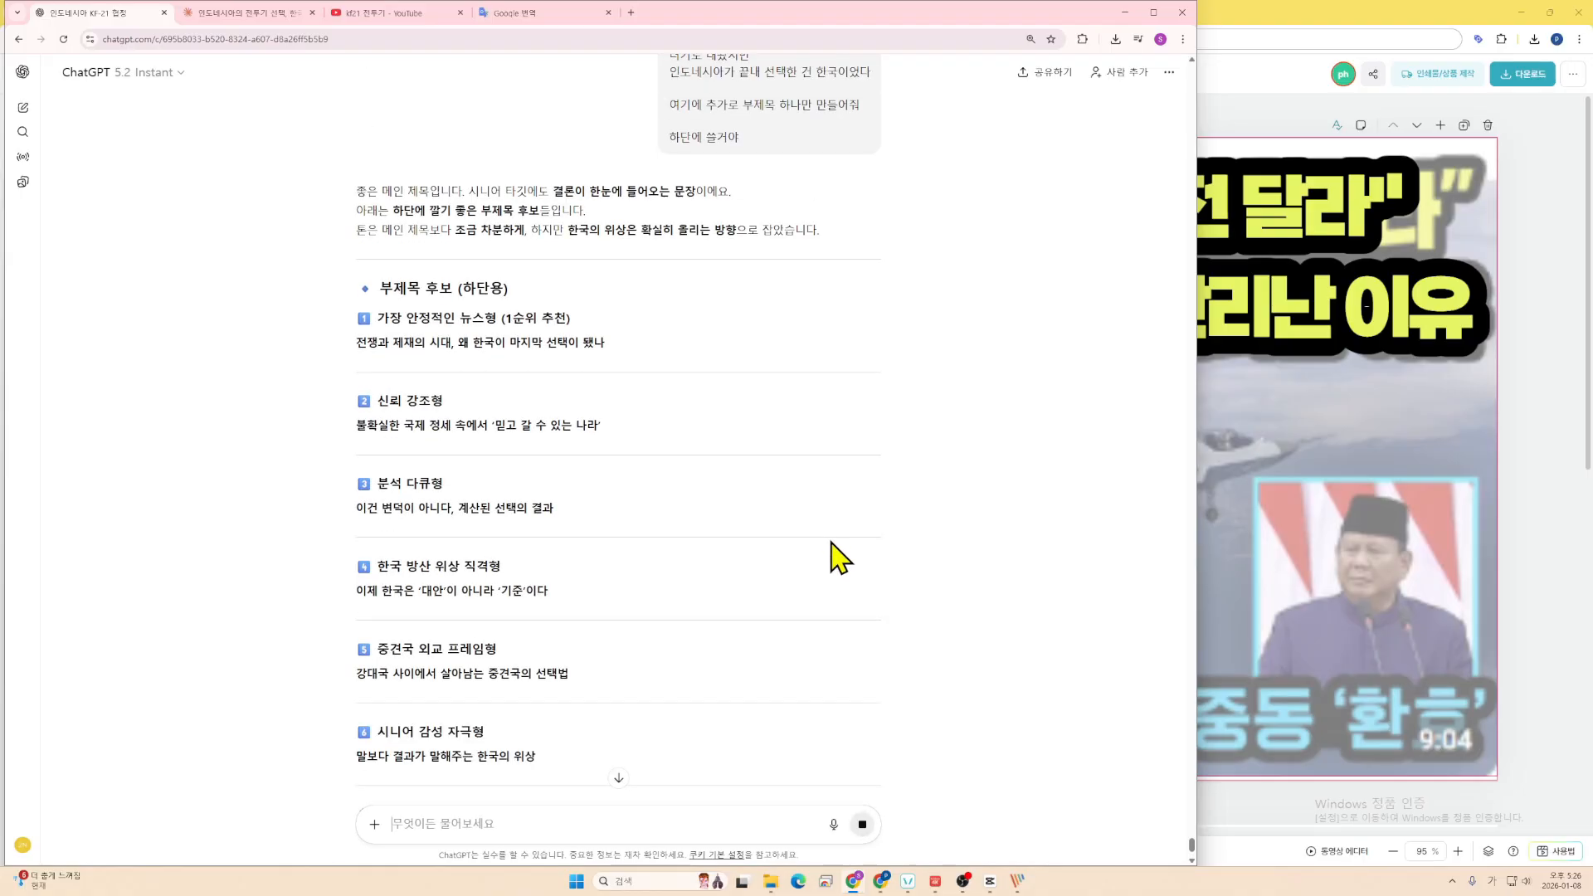
- Go back to the first thumbnail prompt and examine how the phrase recommendation request is worded
scroll(818, 529, "up", 10)
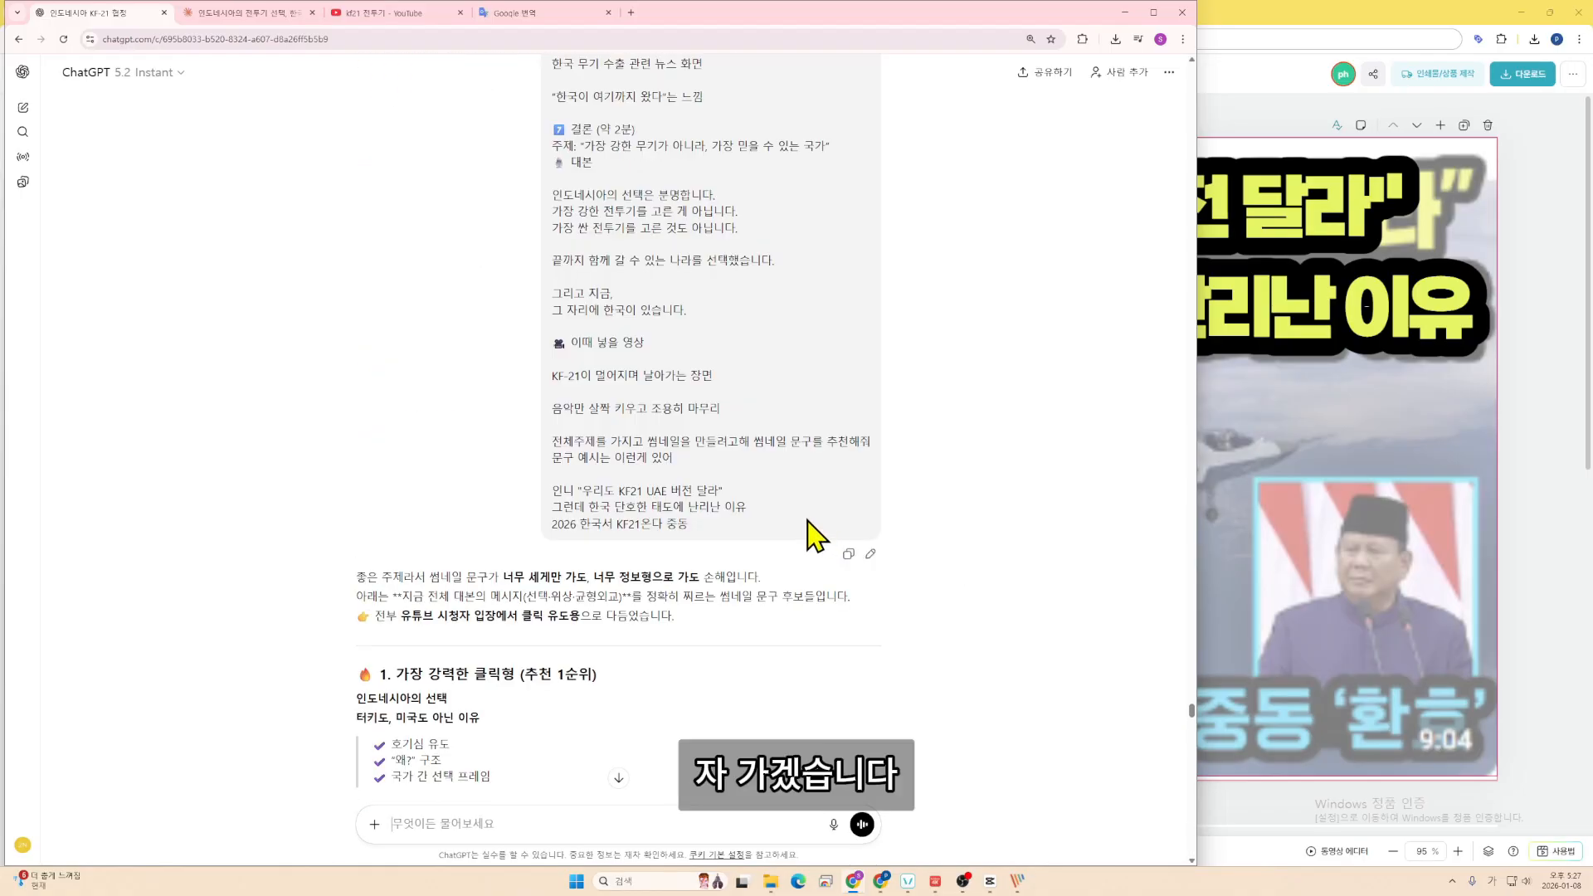
left_click_drag(731, 476, 568, 434)
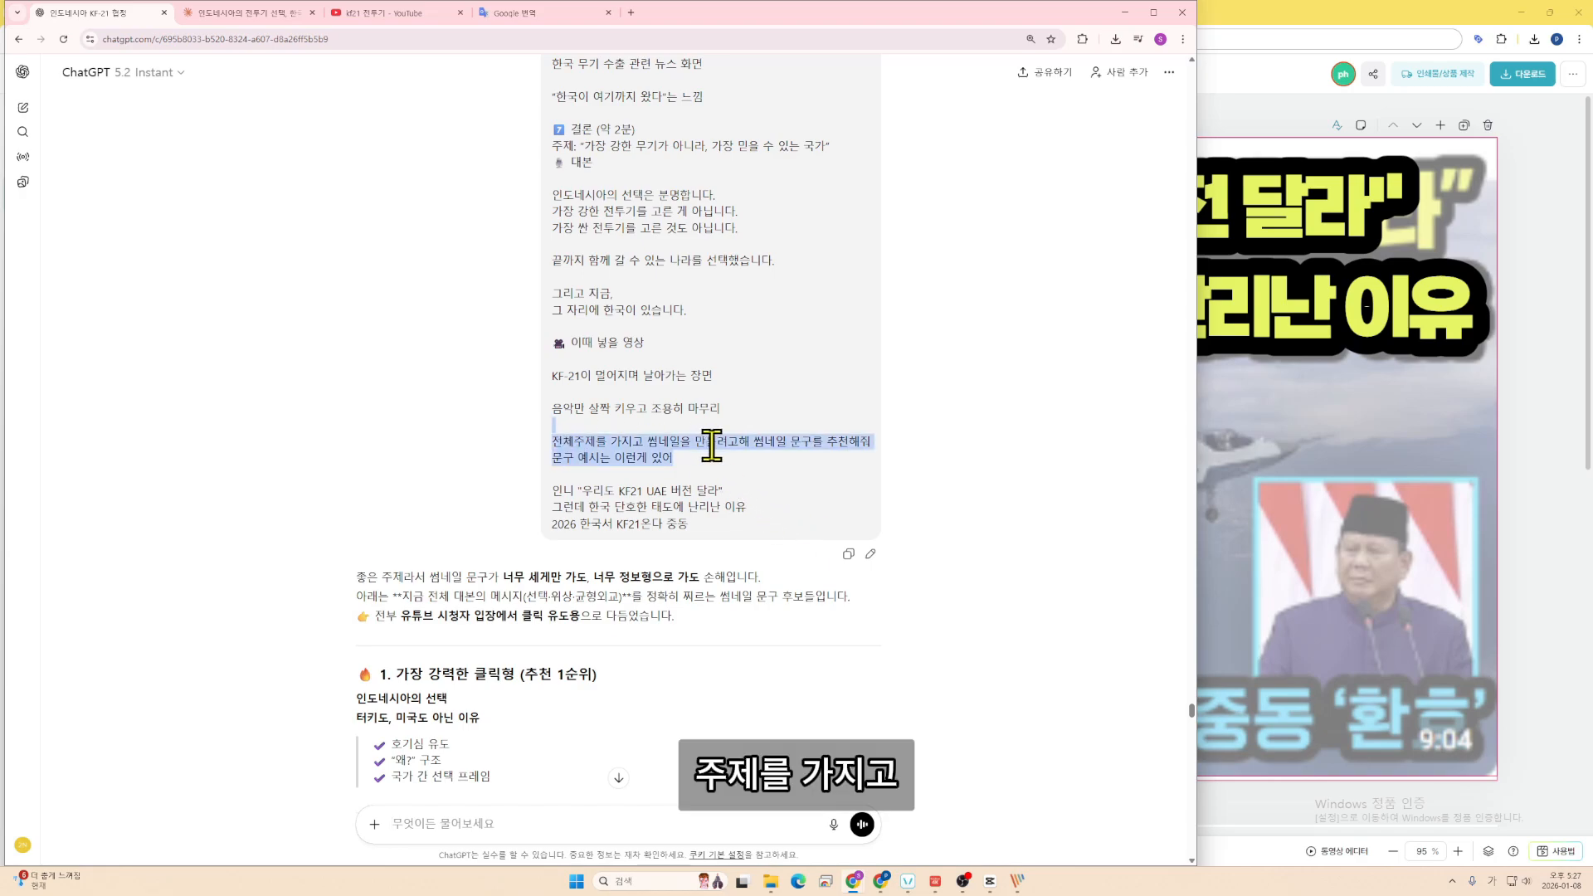
left_click(728, 466)
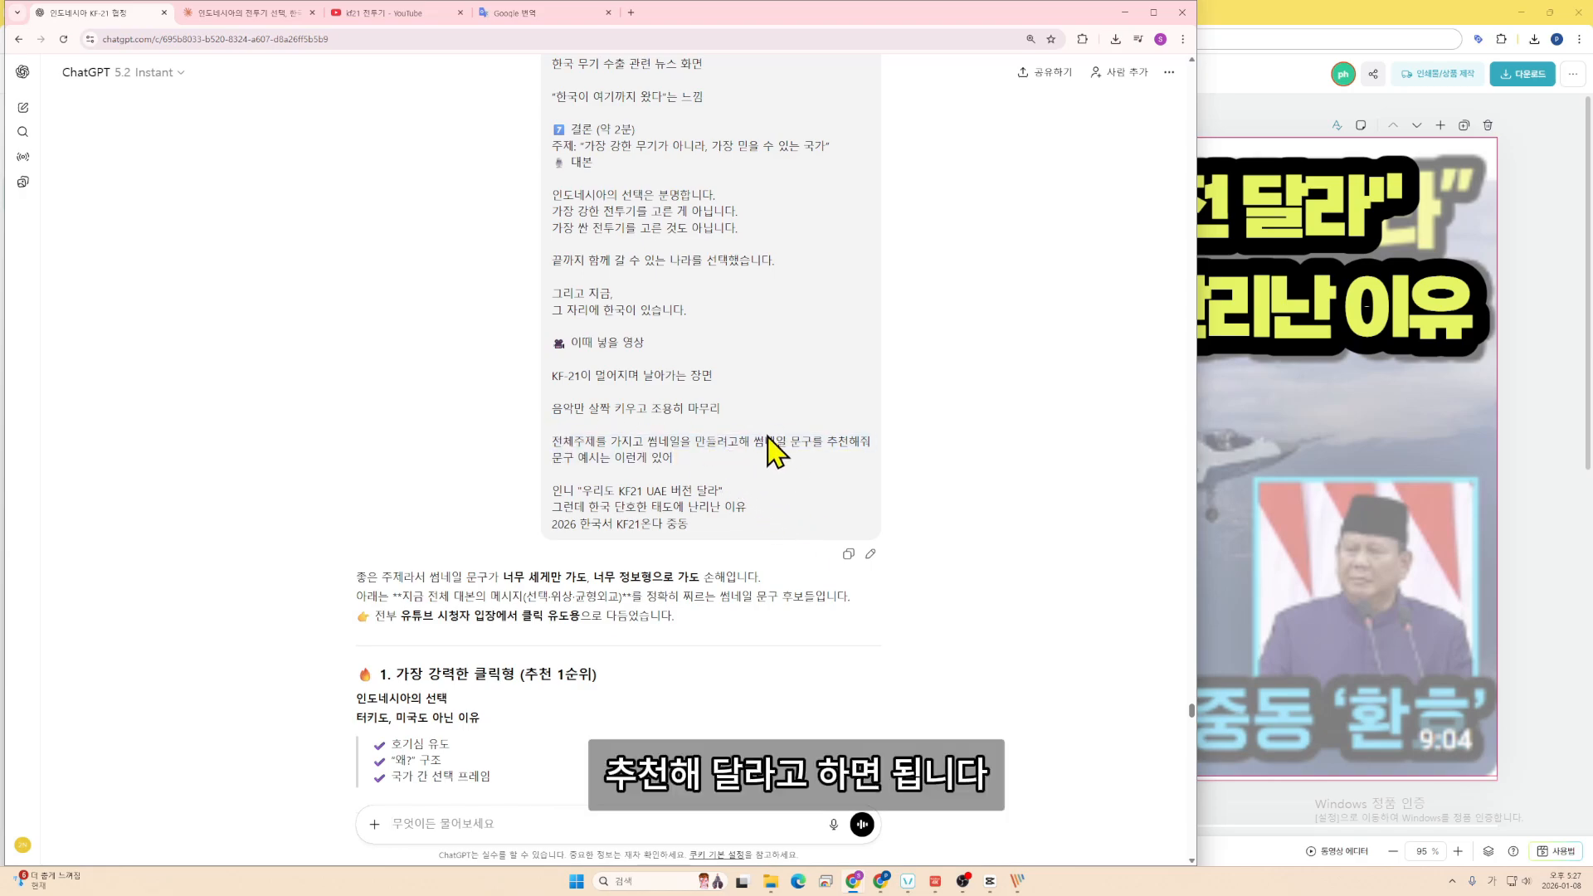
scroll(772, 444, "down", 1)
left_click_drag(730, 473, 552, 427)
left_click(799, 440)
left_click_drag(699, 462, 551, 431)
left_click(828, 441)
- Read through the first list of suggested thumbnail phrases and examine suggestion 6, 한국 vs 터키 구도형
scroll(840, 441, "down", 6)
scroll(746, 427, "down", 4)
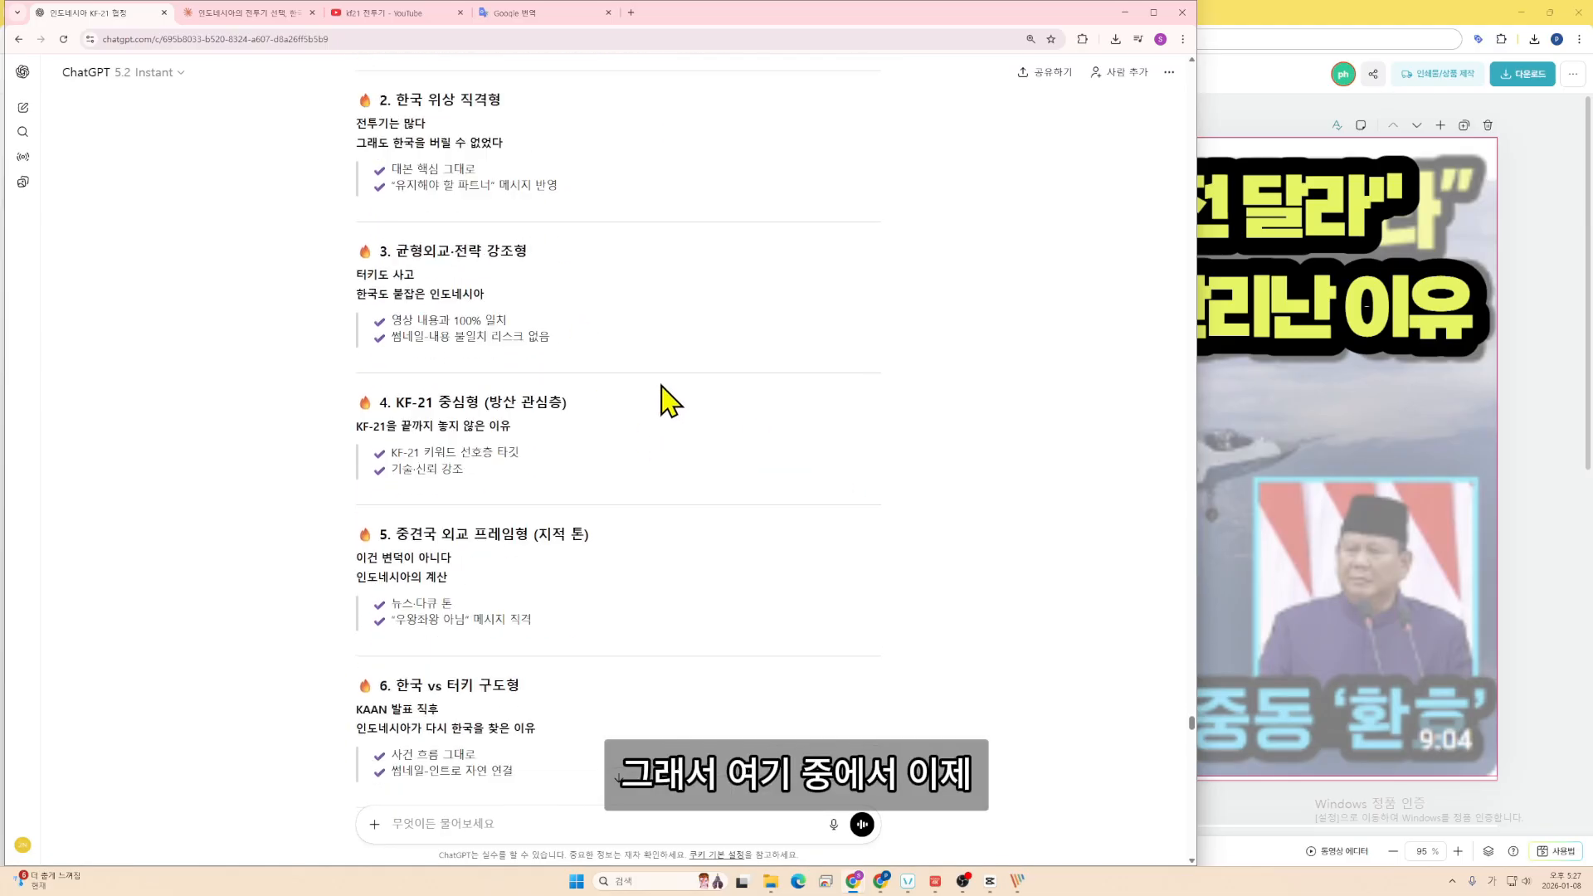
scroll(713, 390, "up", 2)
scroll(729, 382, "up", 4)
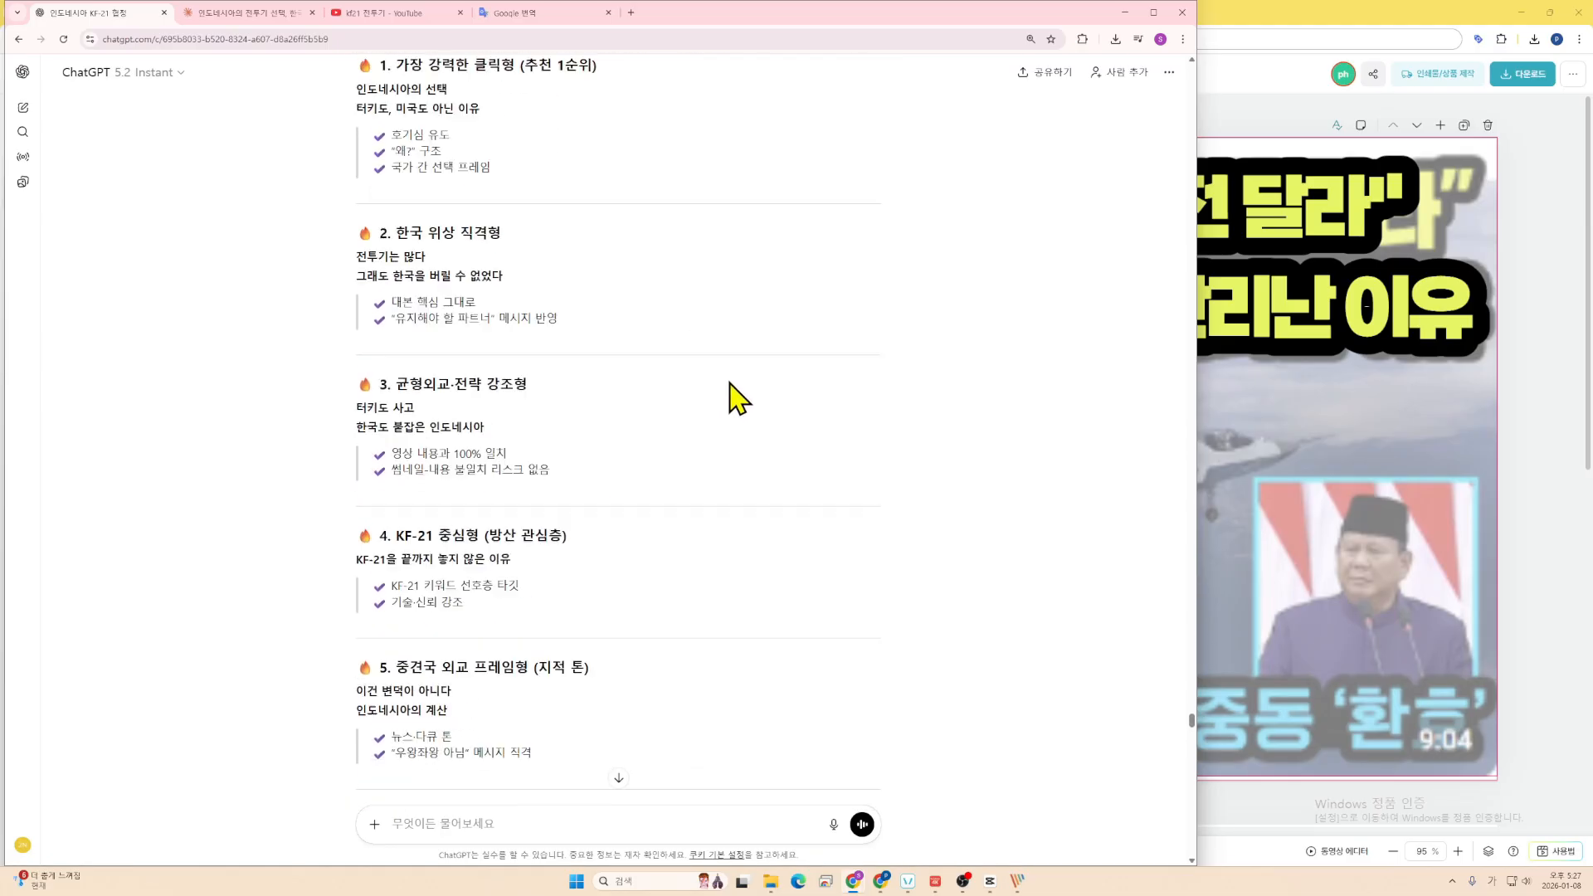
scroll(729, 375, "down", 1)
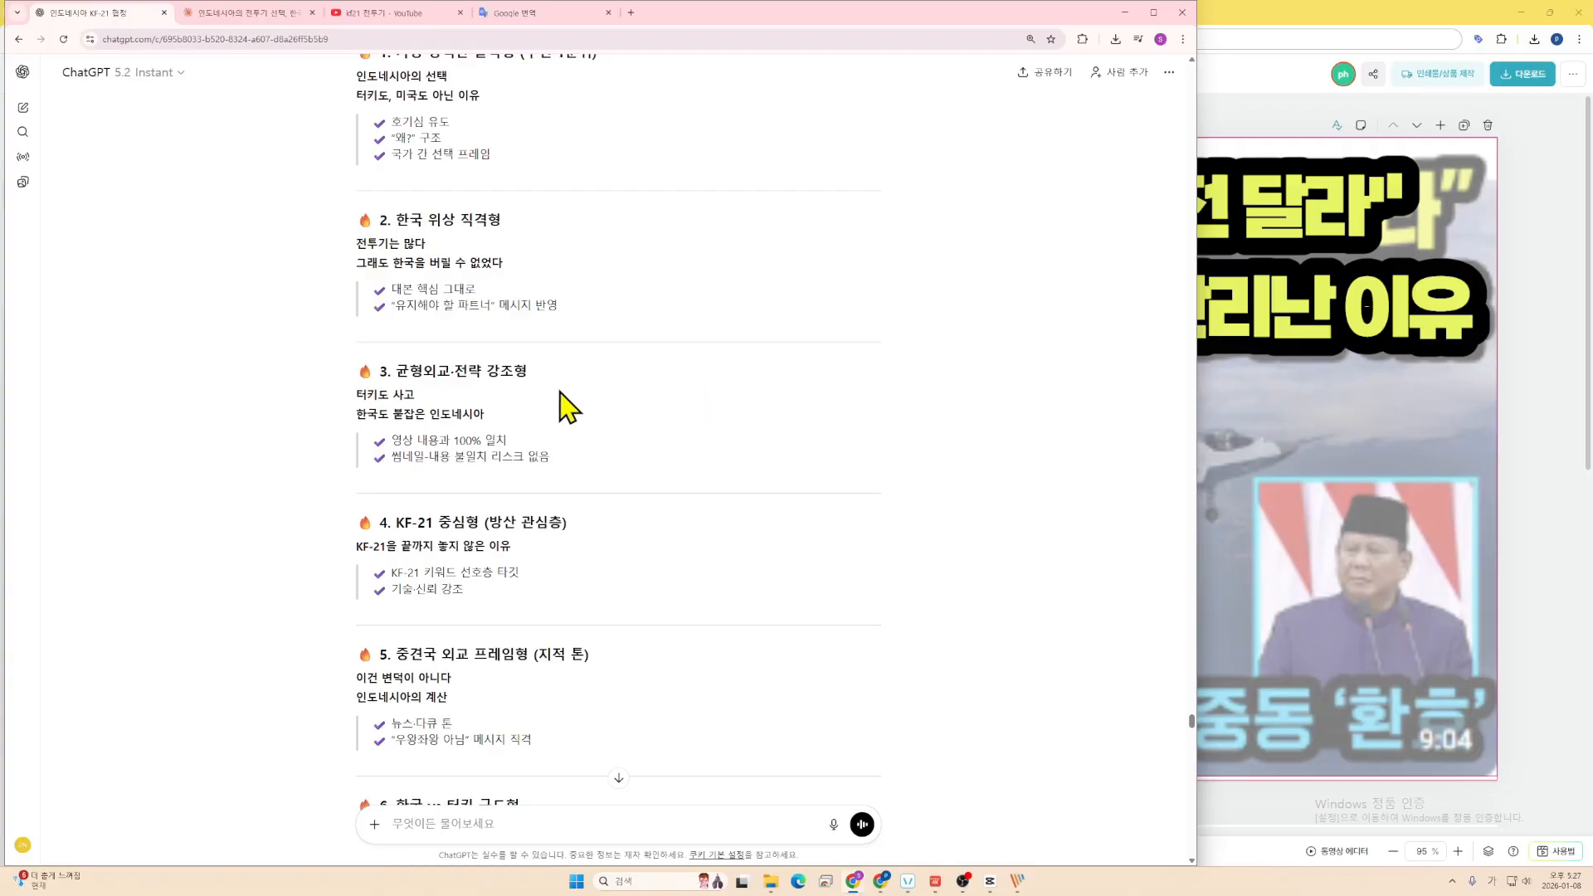
scroll(566, 400, "up", 1)
scroll(561, 398, "down", 4)
scroll(573, 449, "down", 1)
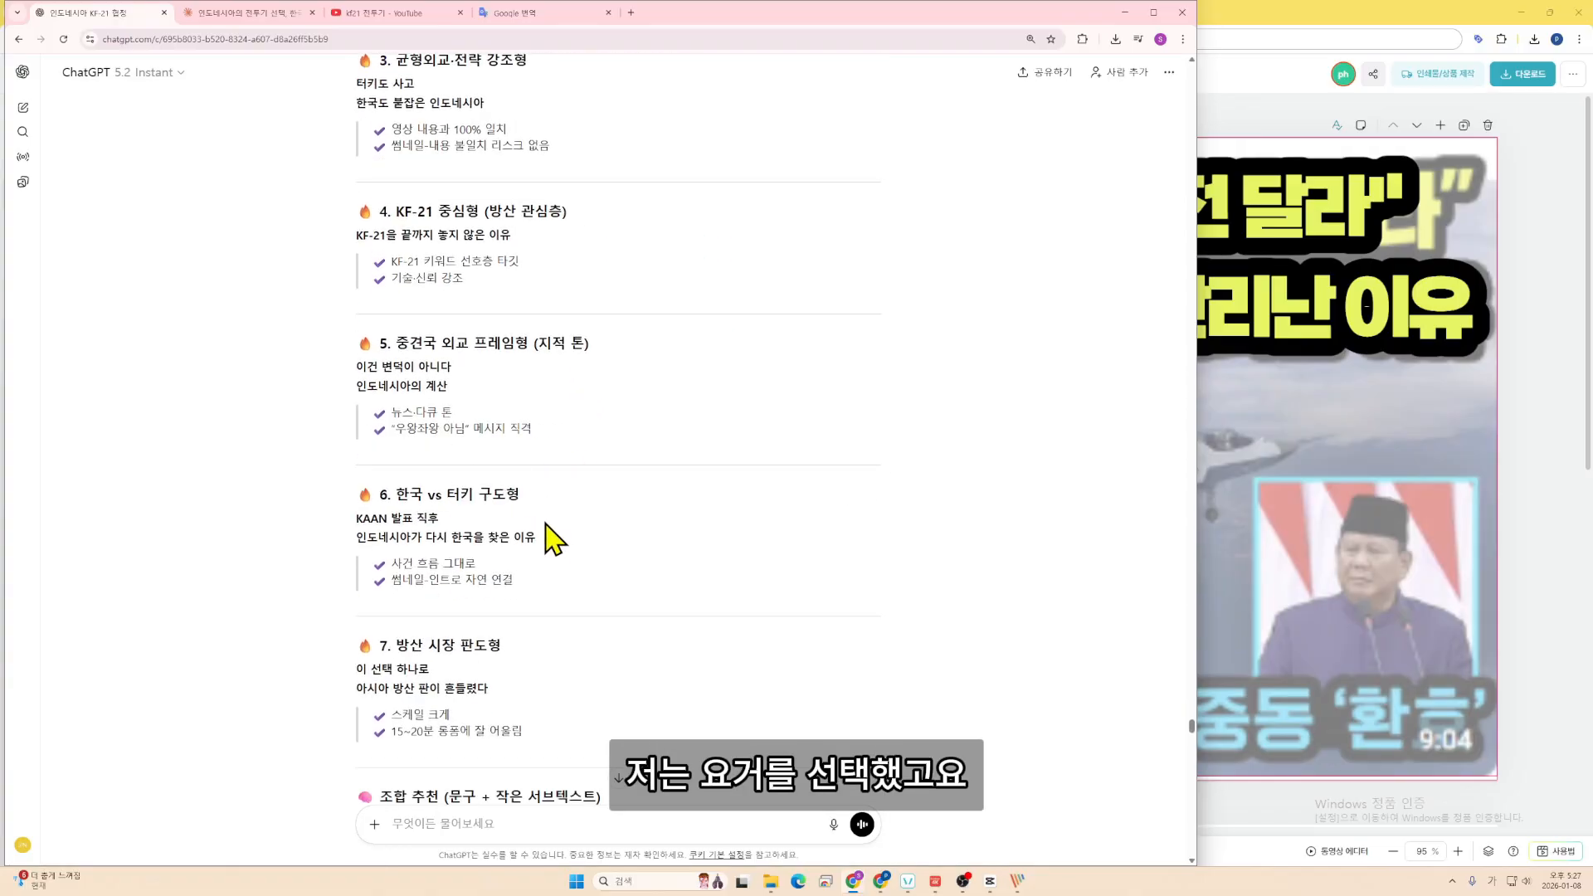
mouse_move(545, 523)
left_mouse_down()
mouse_move(344, 500)
mouse_move(525, 536)
left_mouse_up()
left_click_drag(530, 536, 612, 551)
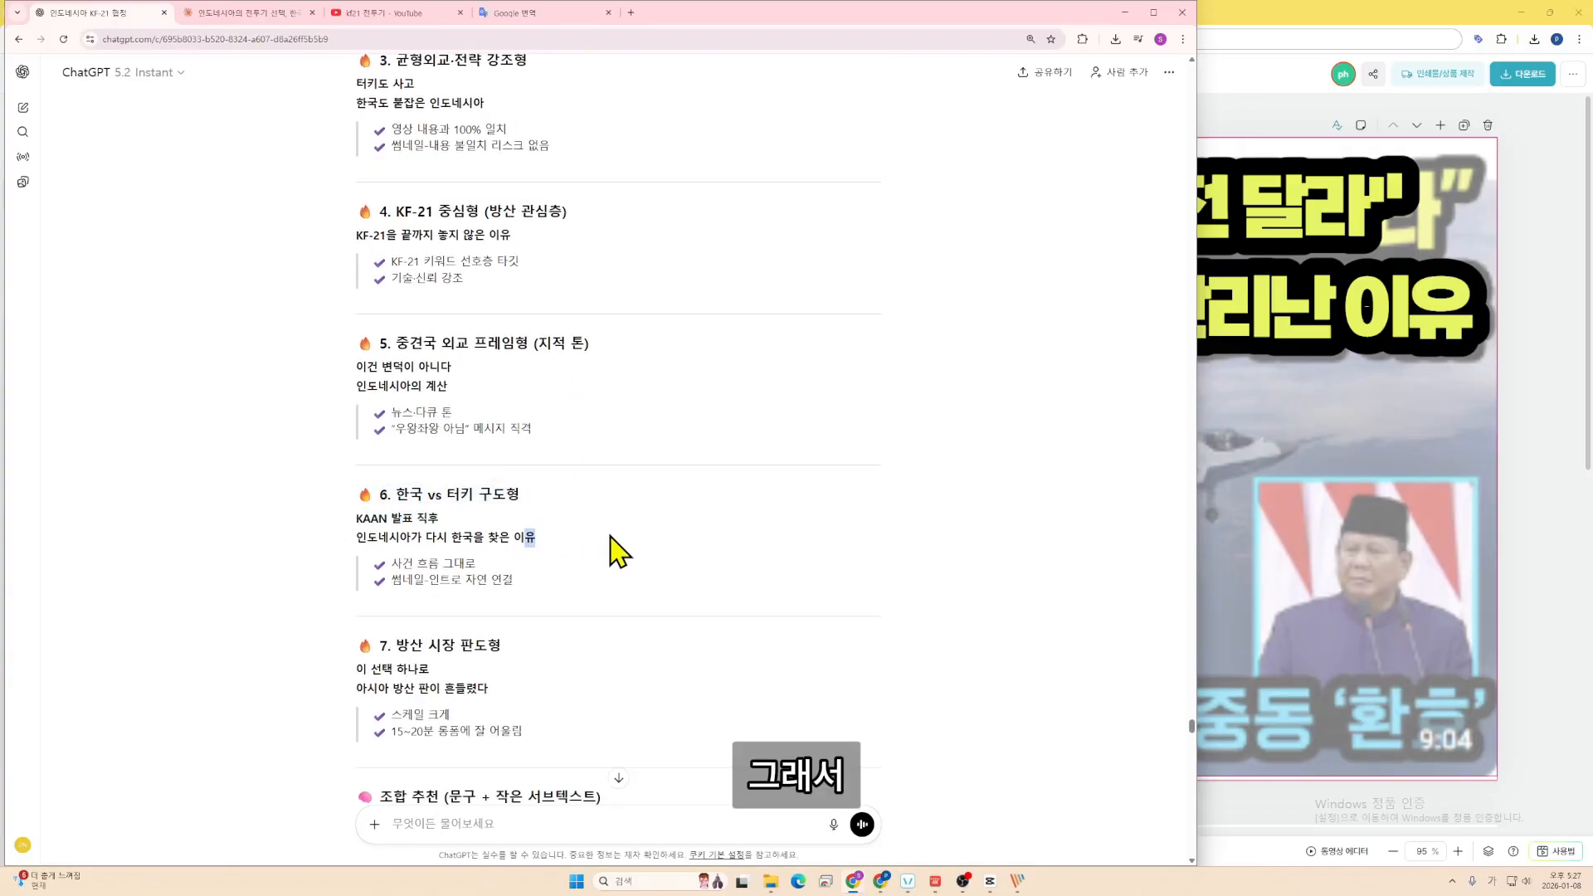
- Examine the follow-up request for a longer version of suggestion 6 and the extended thumbnail phrases given in reply
scroll(754, 562, "down", 2)
left_click_drag(538, 352, 369, 301)
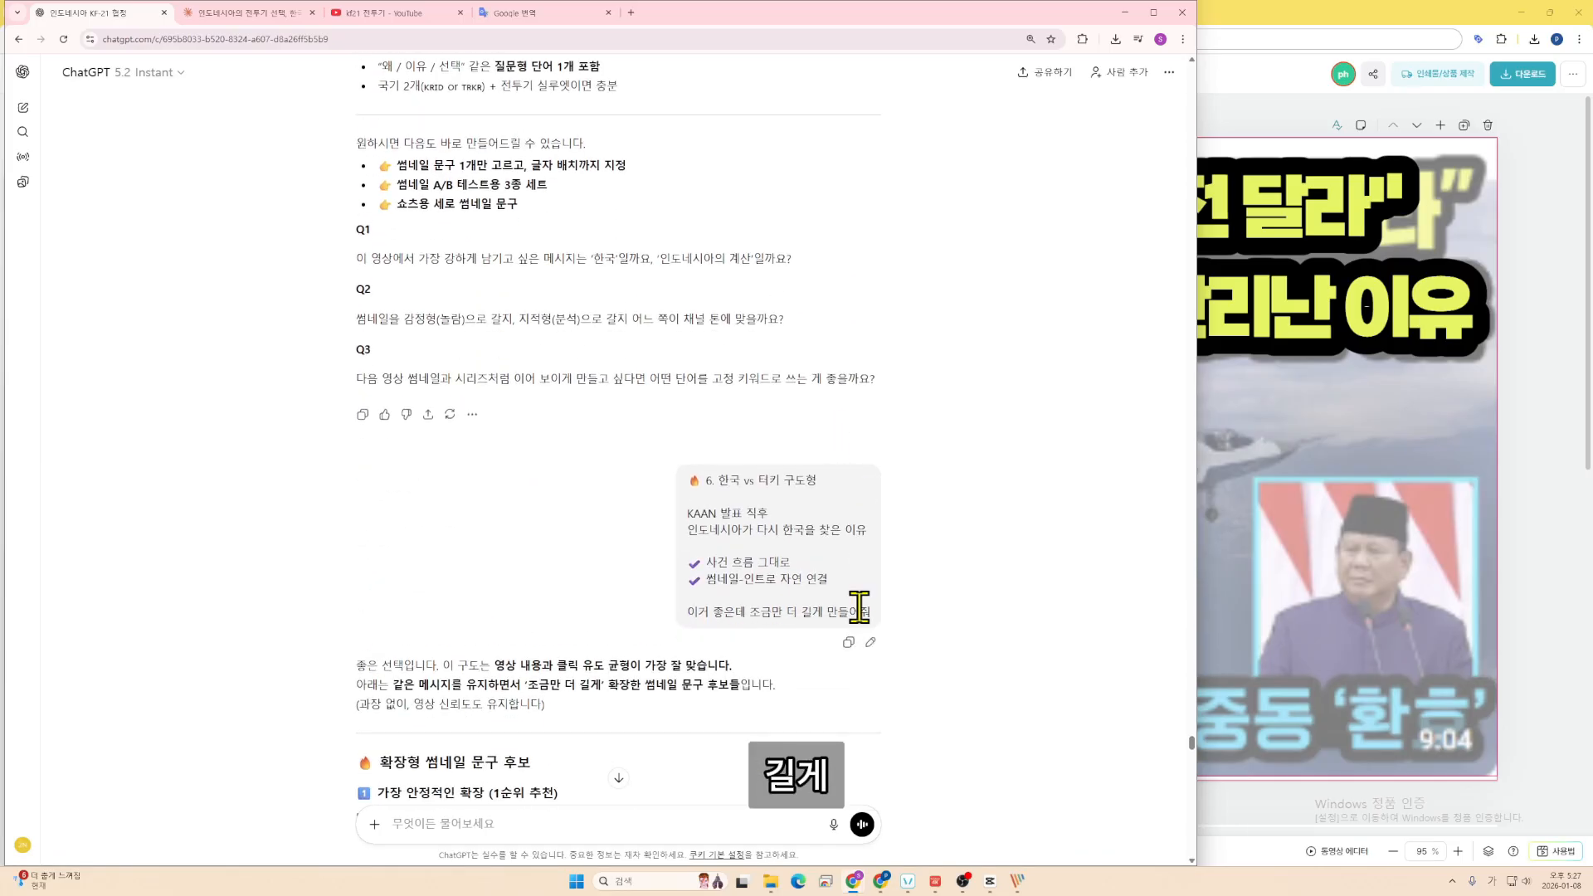
left_click_drag(862, 613, 691, 611)
left_click(940, 533)
scroll(976, 506, "down", 20)
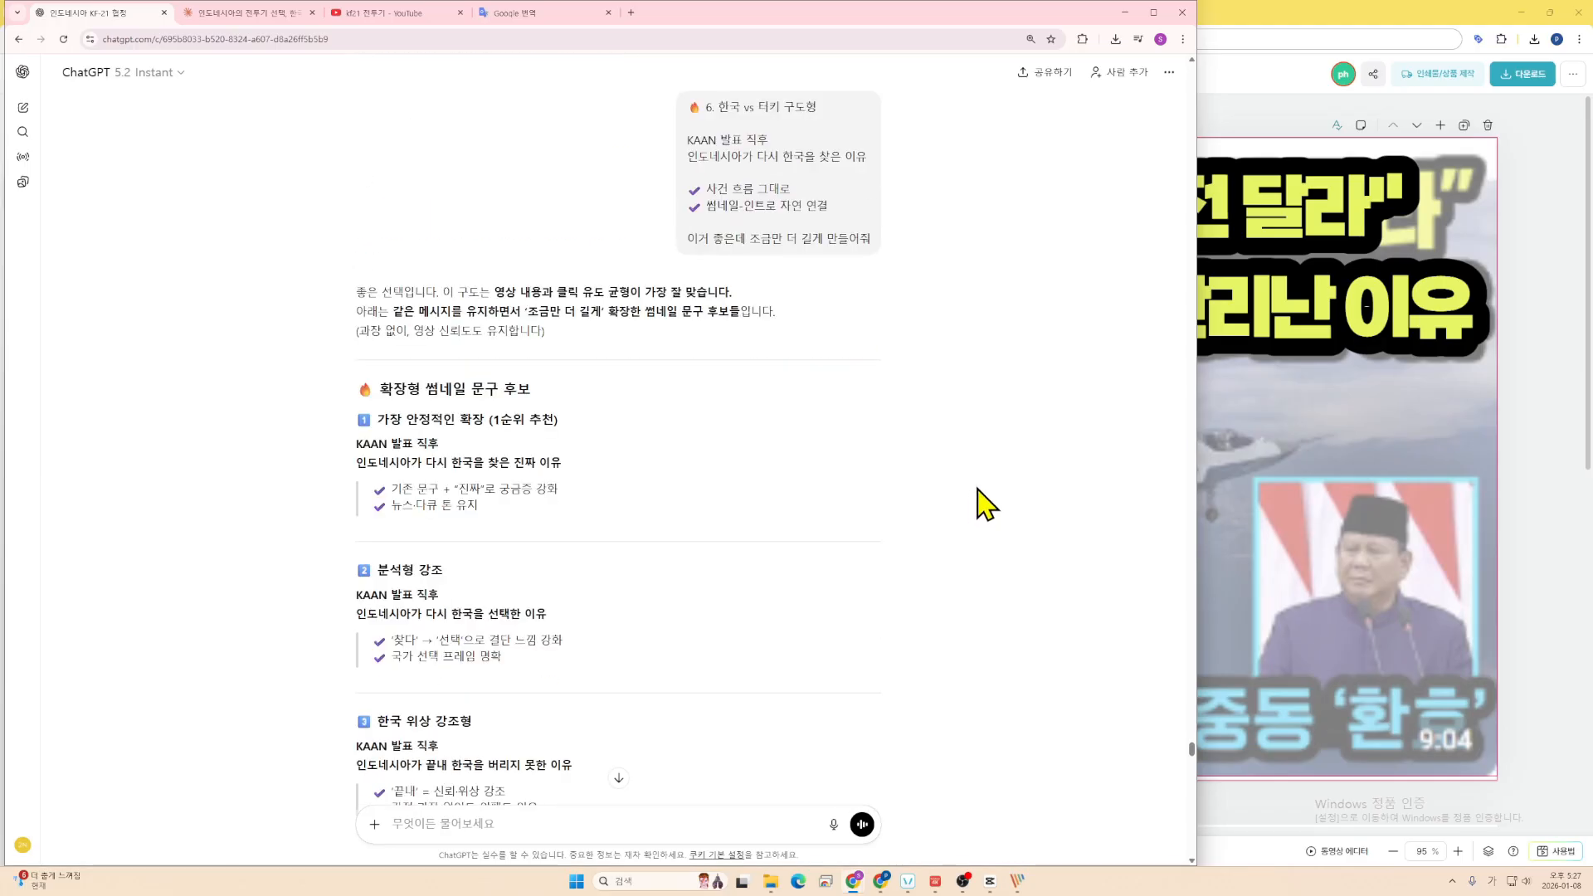
scroll(993, 498, "down", 1)
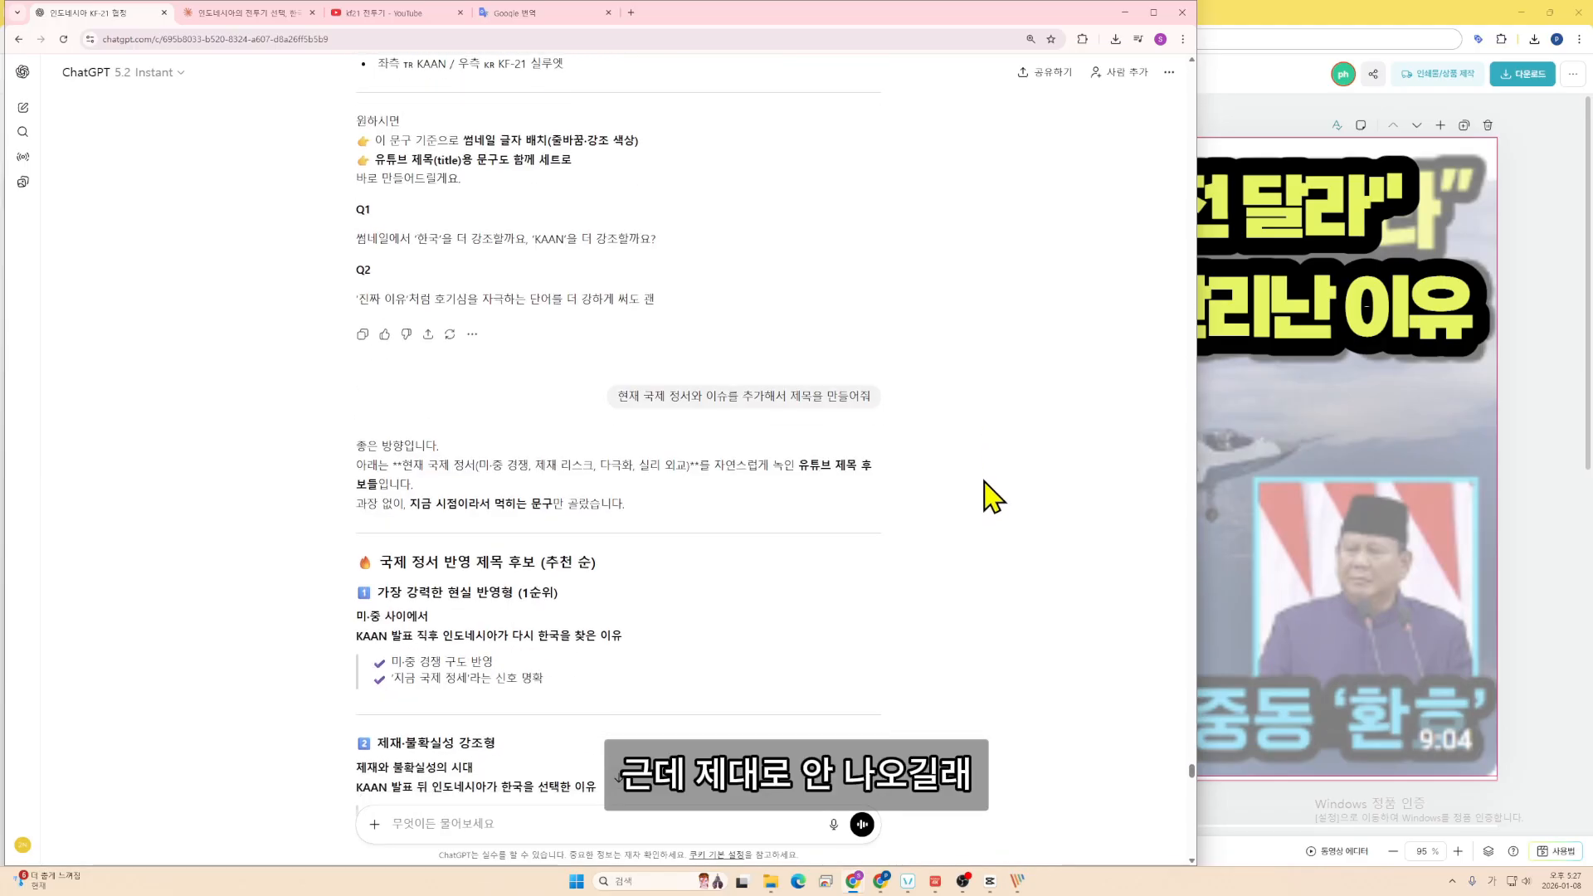
- Examine the prompts asking for titles with current international sentiment and for a more provocative version aimed at senior viewers
left_click_drag(621, 355, 882, 377)
left_click(936, 374)
scroll(944, 387, "down", 15)
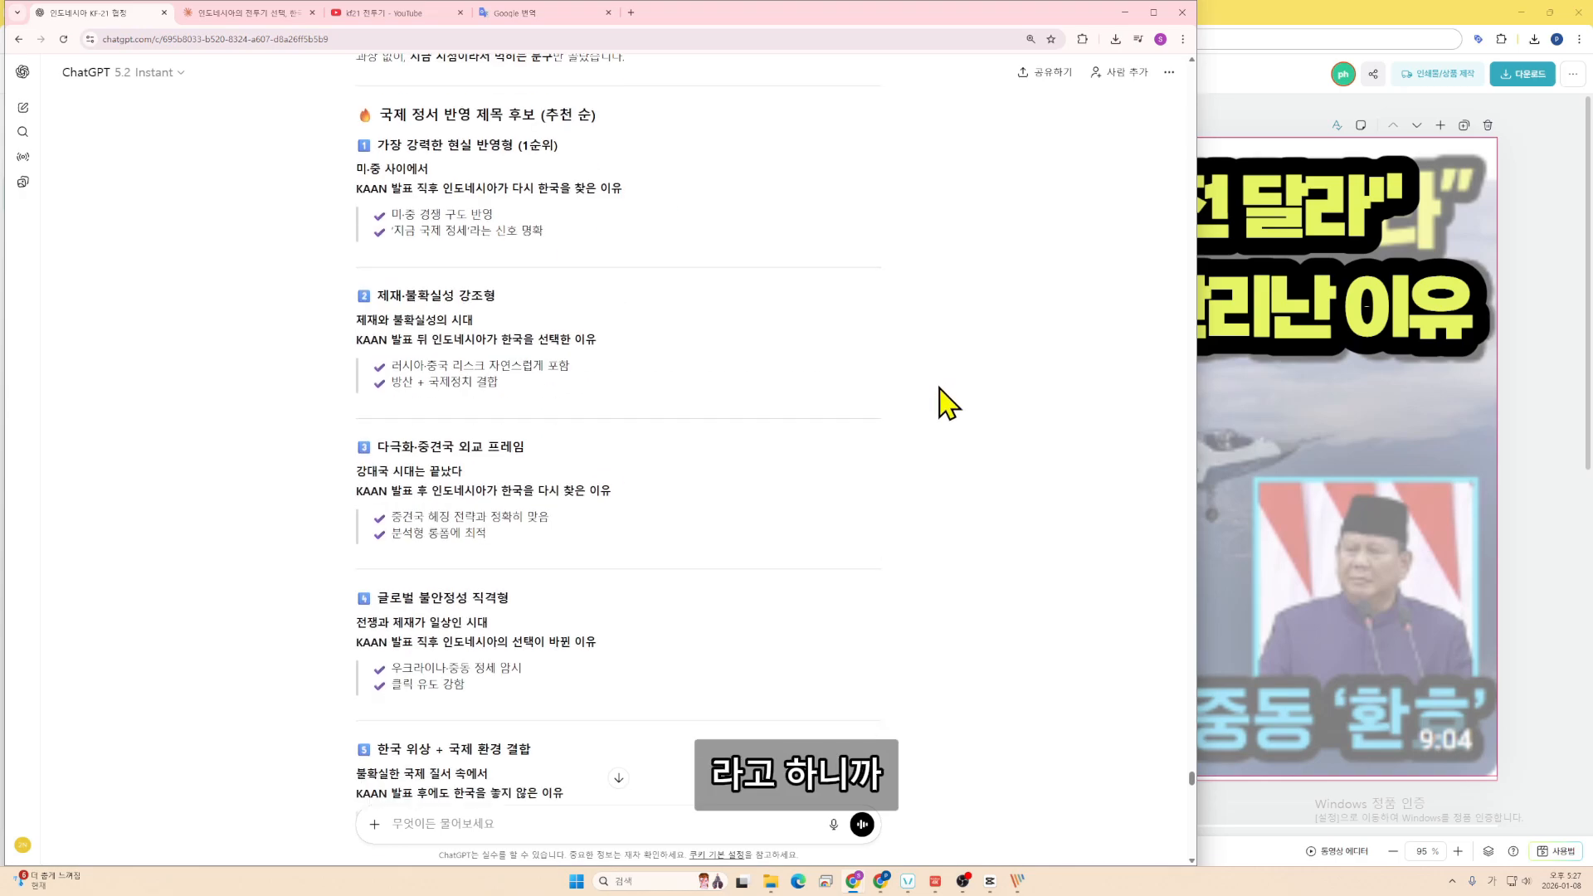
scroll(953, 404, "down", 3)
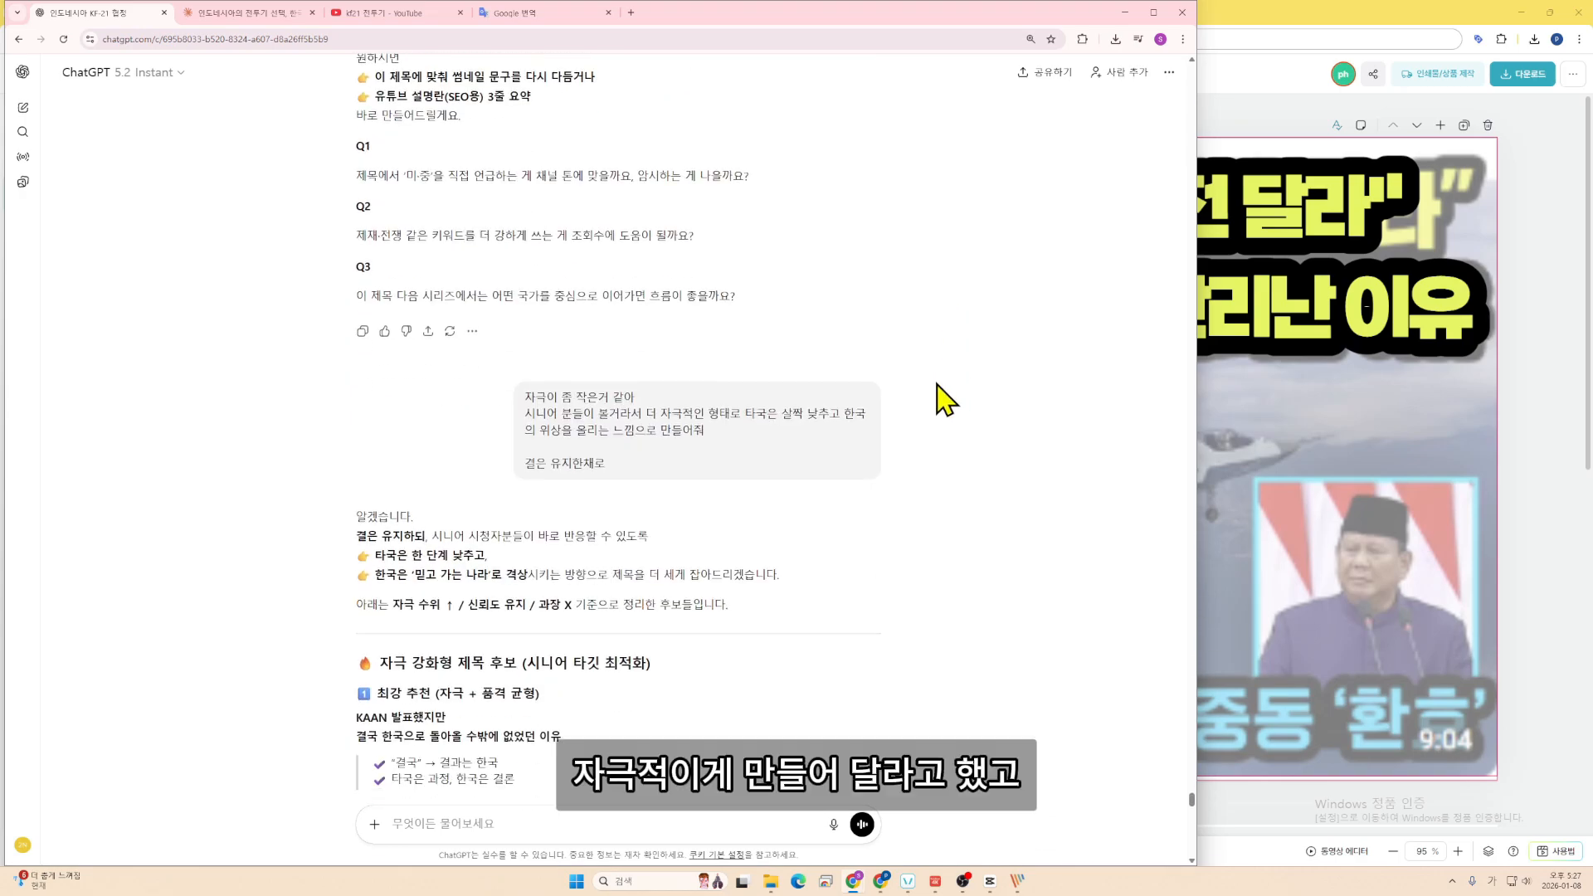
left_click_drag(744, 440, 533, 398)
scroll(979, 397, "down", 20)
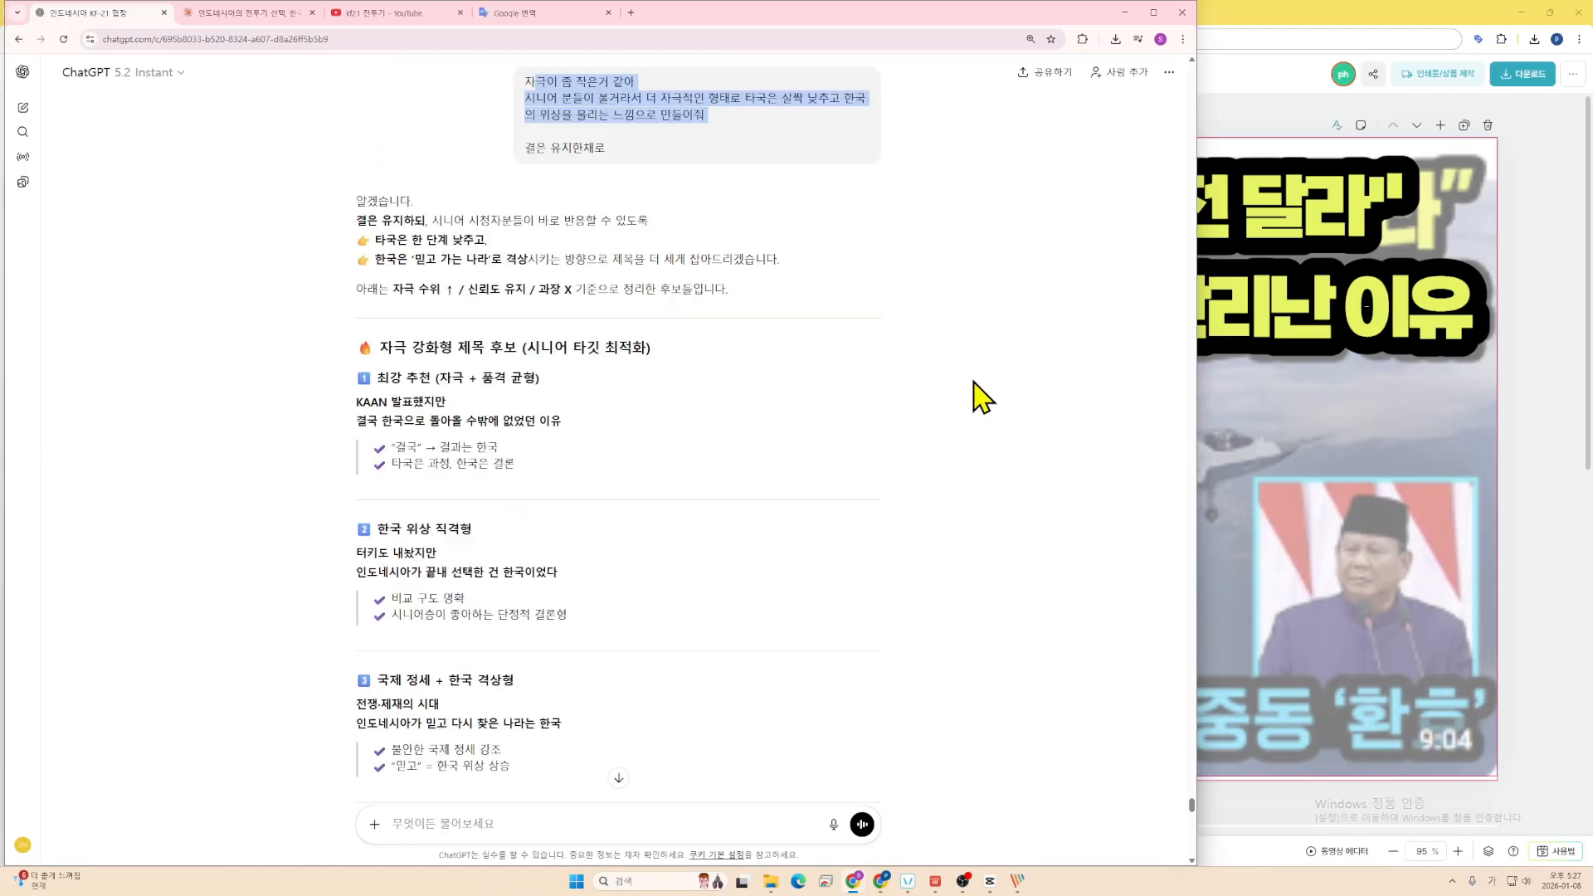
scroll(971, 397, "down", 2)
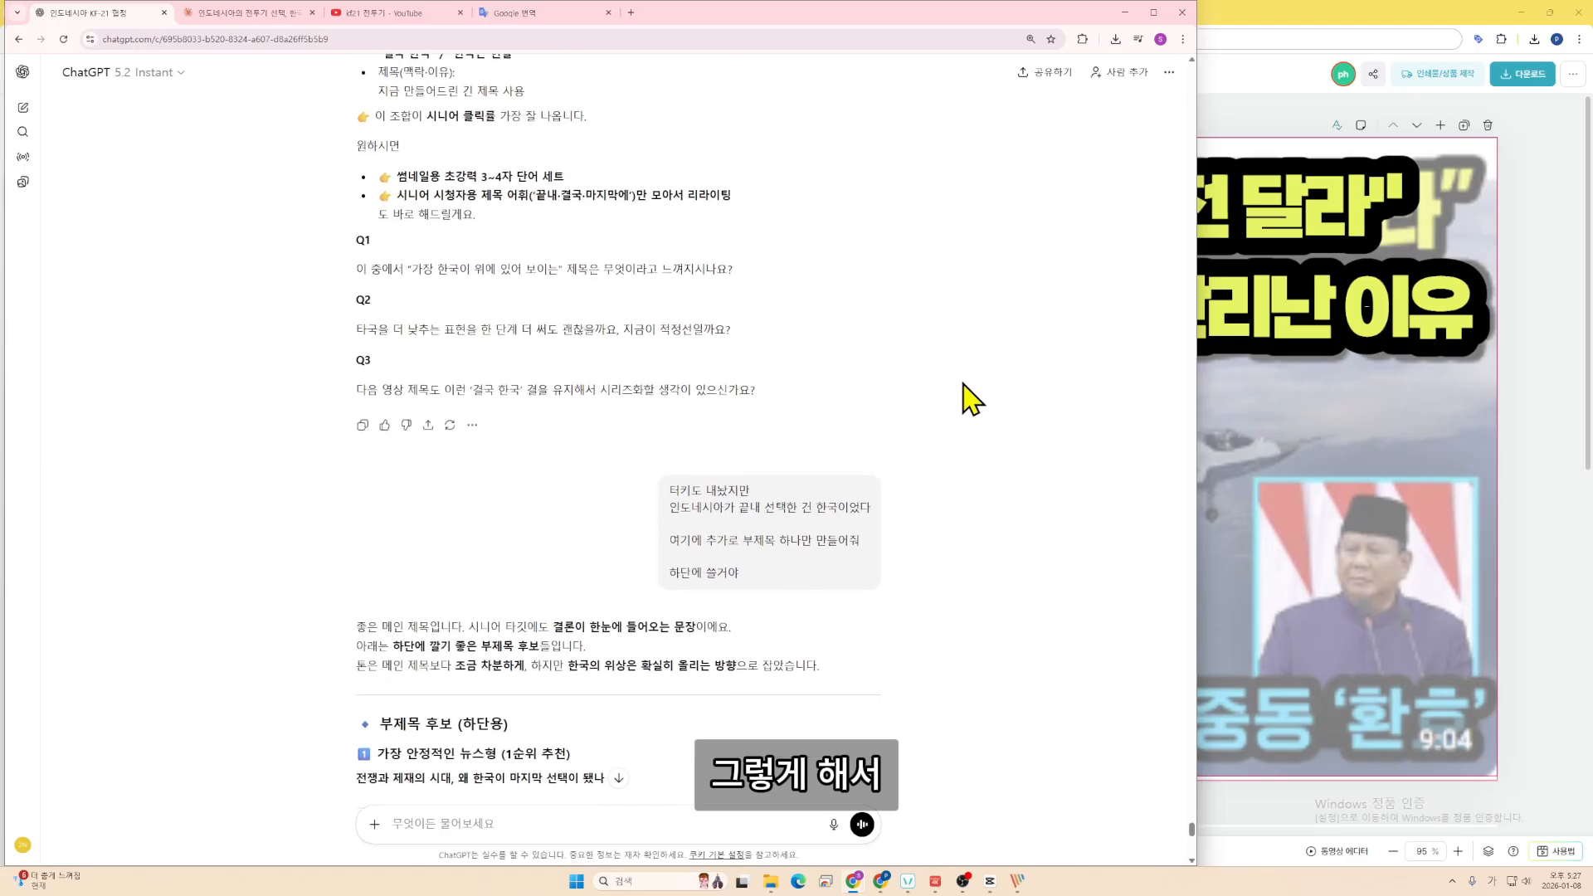
- Review the subtitle request and its candidates, singling out suggestion 2, 불확실한 국제 정세 속에서 '믿고 갈 수 있는 나라'
left_click_drag(677, 427, 672, 475)
left_click(820, 477)
left_click(738, 473)
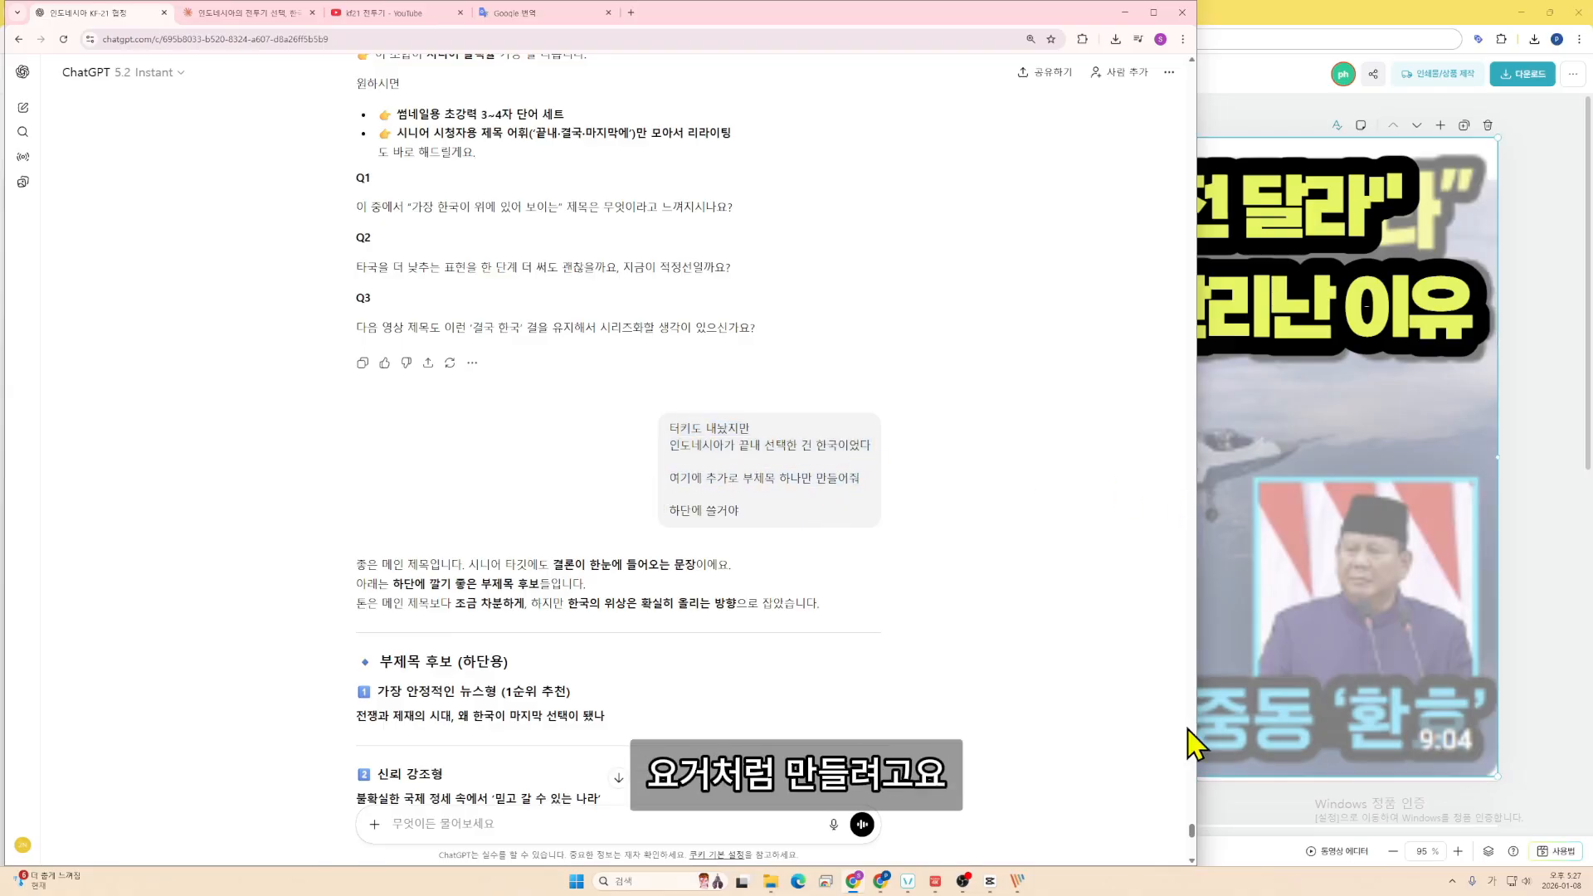
scroll(755, 598, "down", 4)
scroll(754, 585, "down", 1)
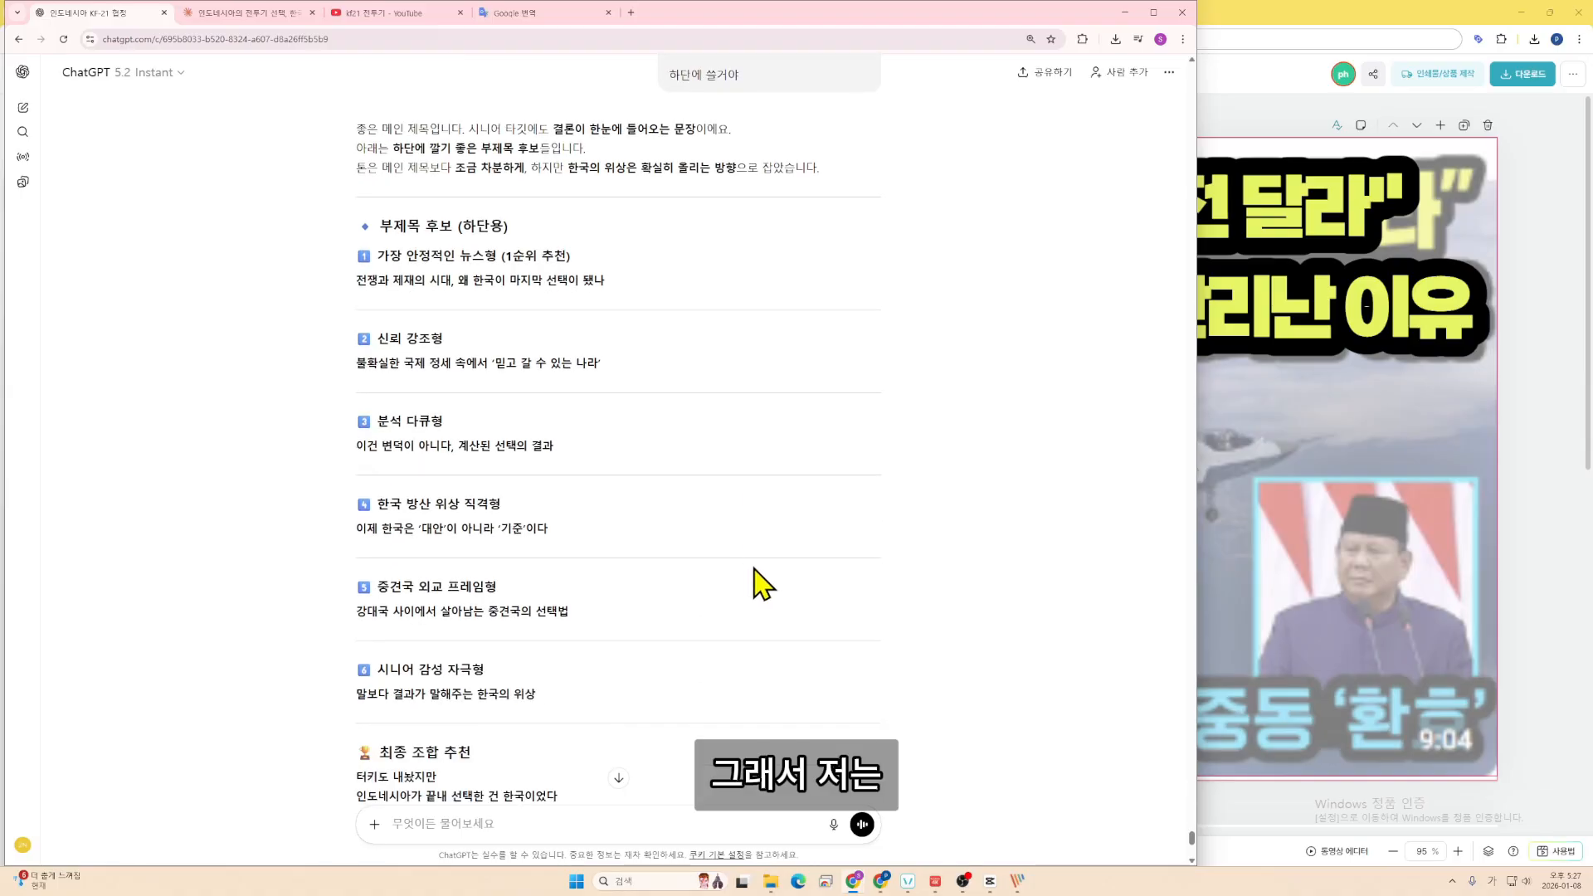
triple_click(644, 427)
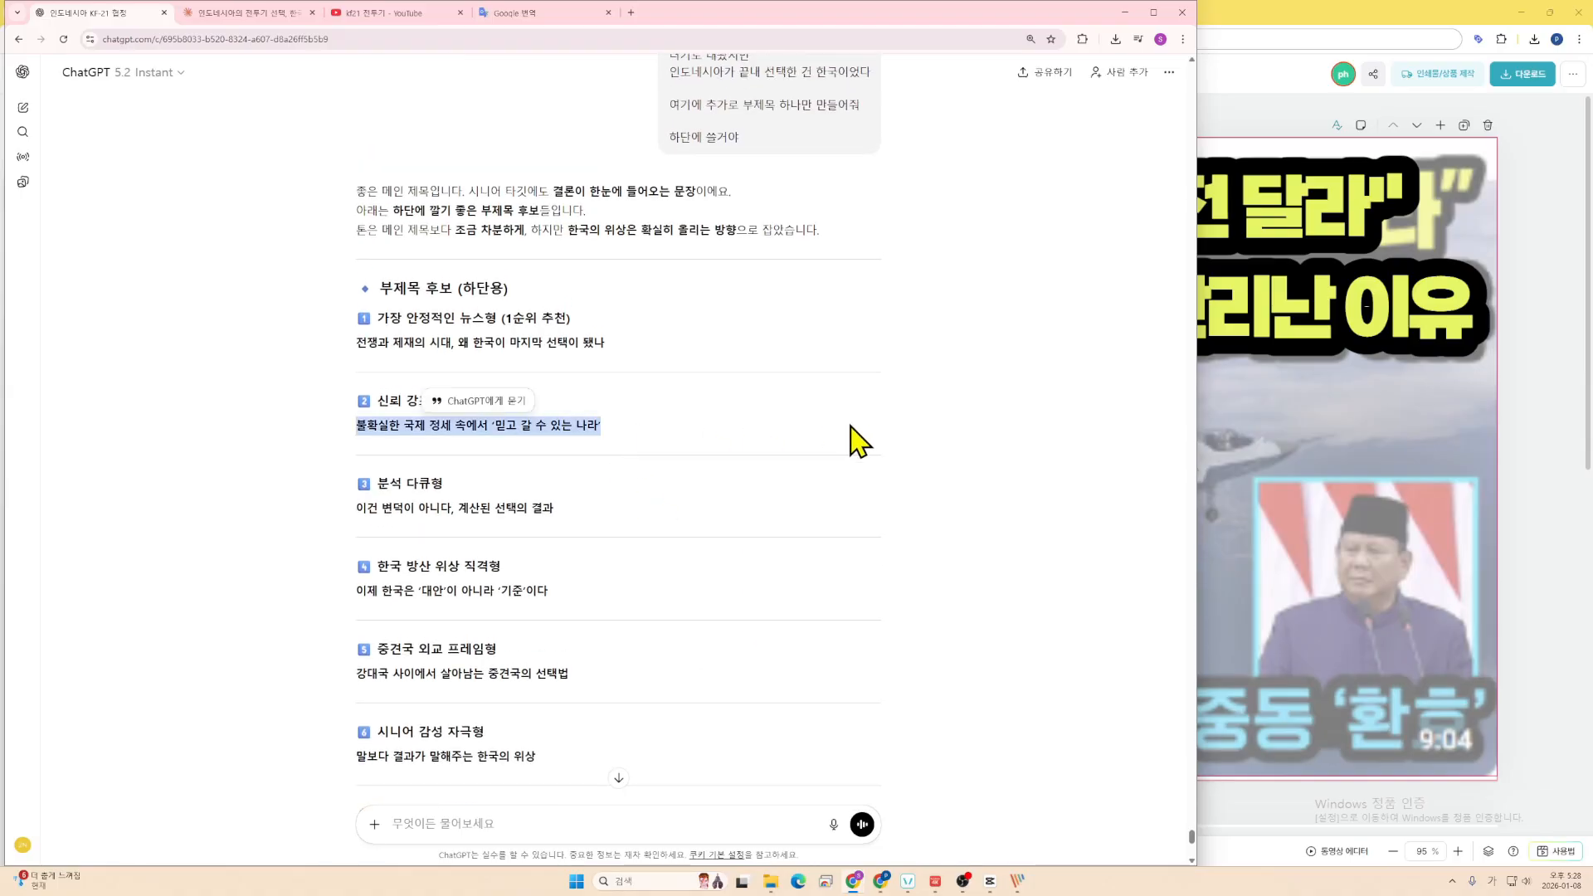
- Copy the title 터키도 내놨지만 인도네시아가 끝내 선택한 건 한국이었다 from the prompt and replace the MiriCanvas headline text with it
scroll(847, 382, "up", 3)
left_click_drag(871, 259, 668, 249)
key("ctrl+c")
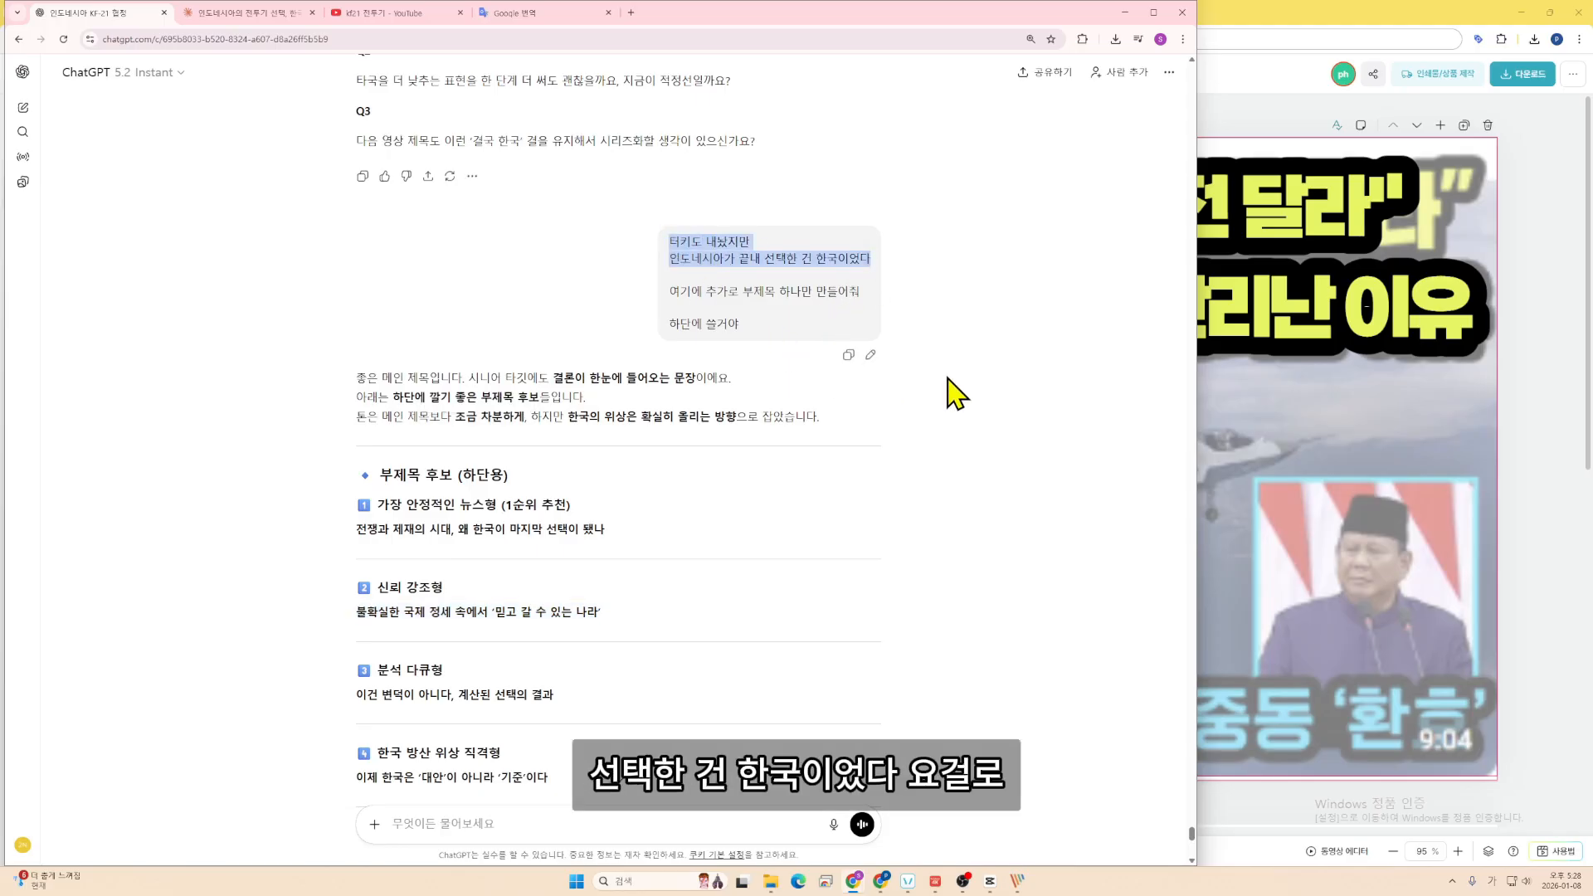
left_click(1255, 308)
triple_click(1255, 309)
key("ctrl+a")
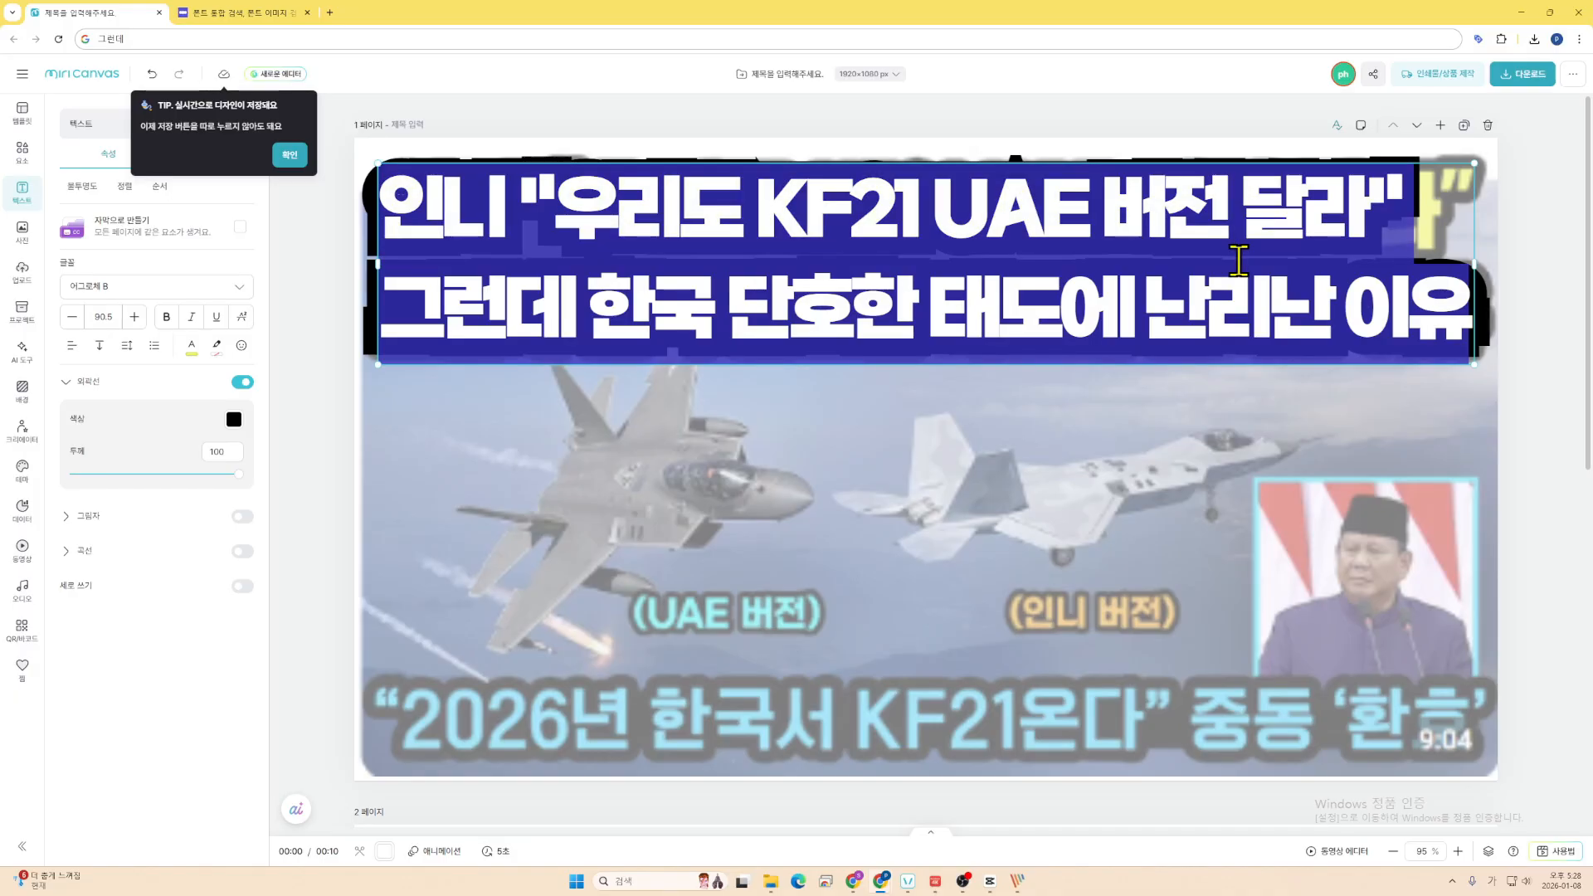
key("ctrl+v")
- Split the headline into two lines so that the second line starts at 끝내
key("Return")
key("BackSpace")
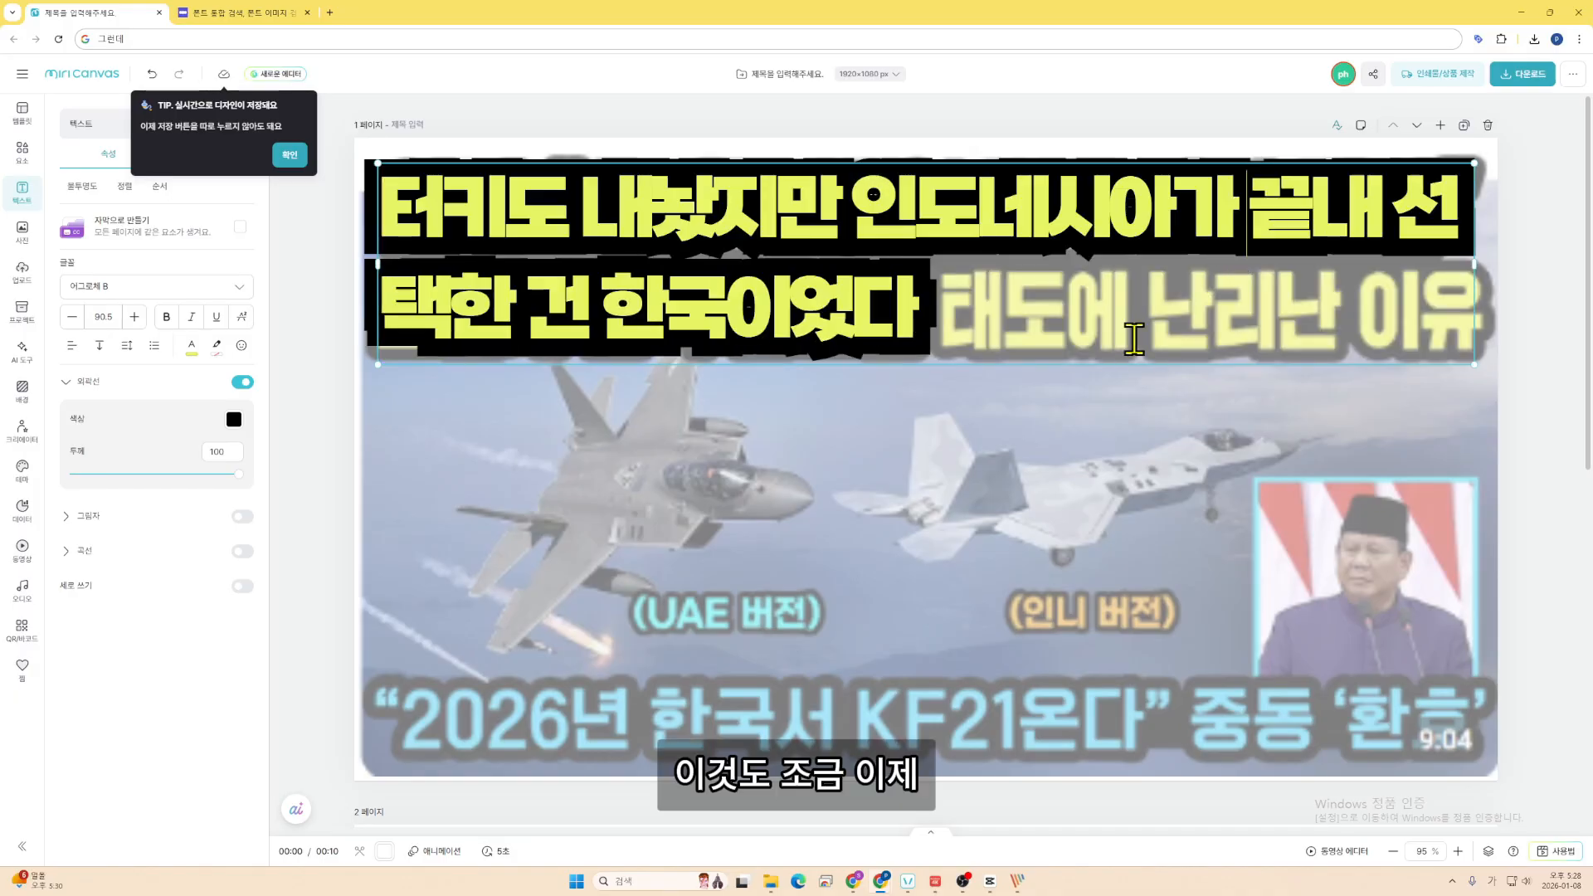
key("BackSpace")
key("ctrl+z")
key("Return")
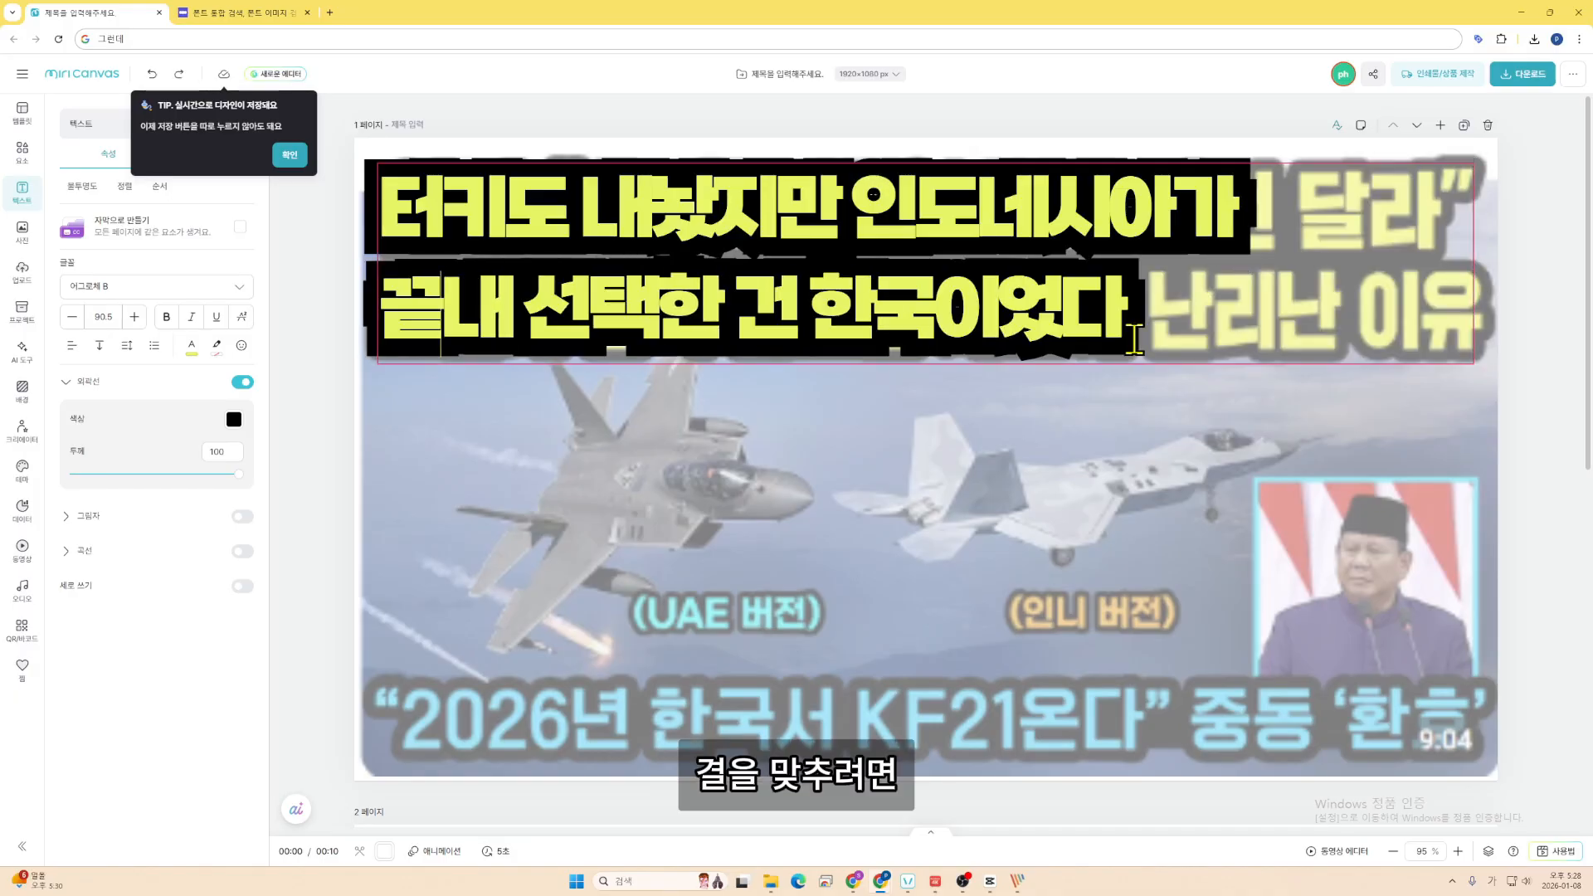
- Reword the end of the headline's second line from 한국이었다 to 한국을 선택한 이유
key("BackSpace")
key("BackSpace")
key("BackSpace")
type("으ㅜ")
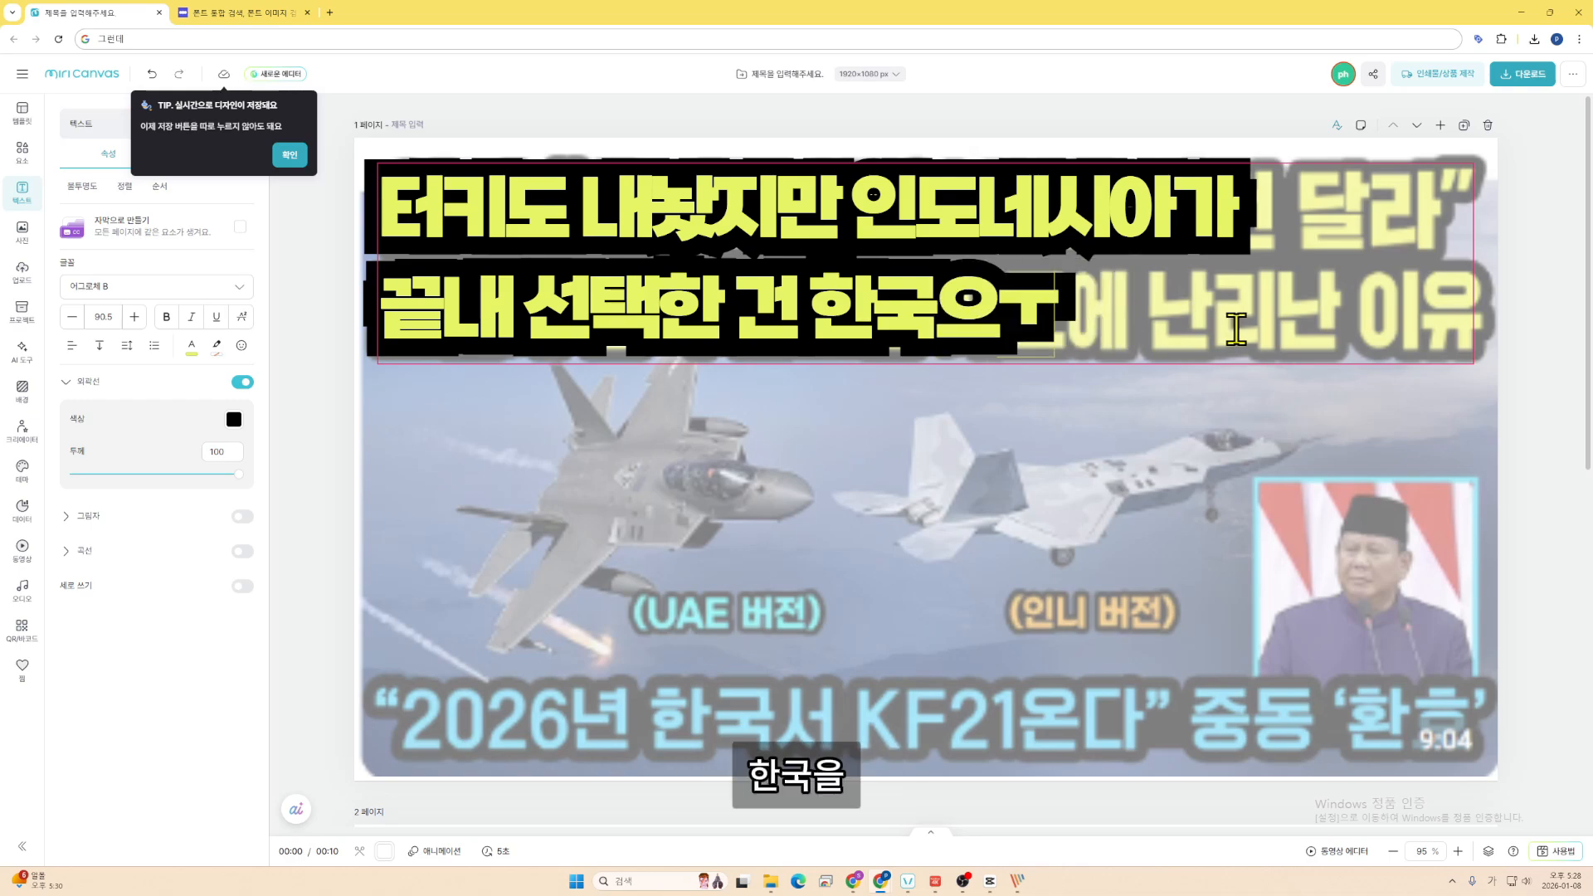
key("BackSpace")
type("ㄹ 선택한 이유")
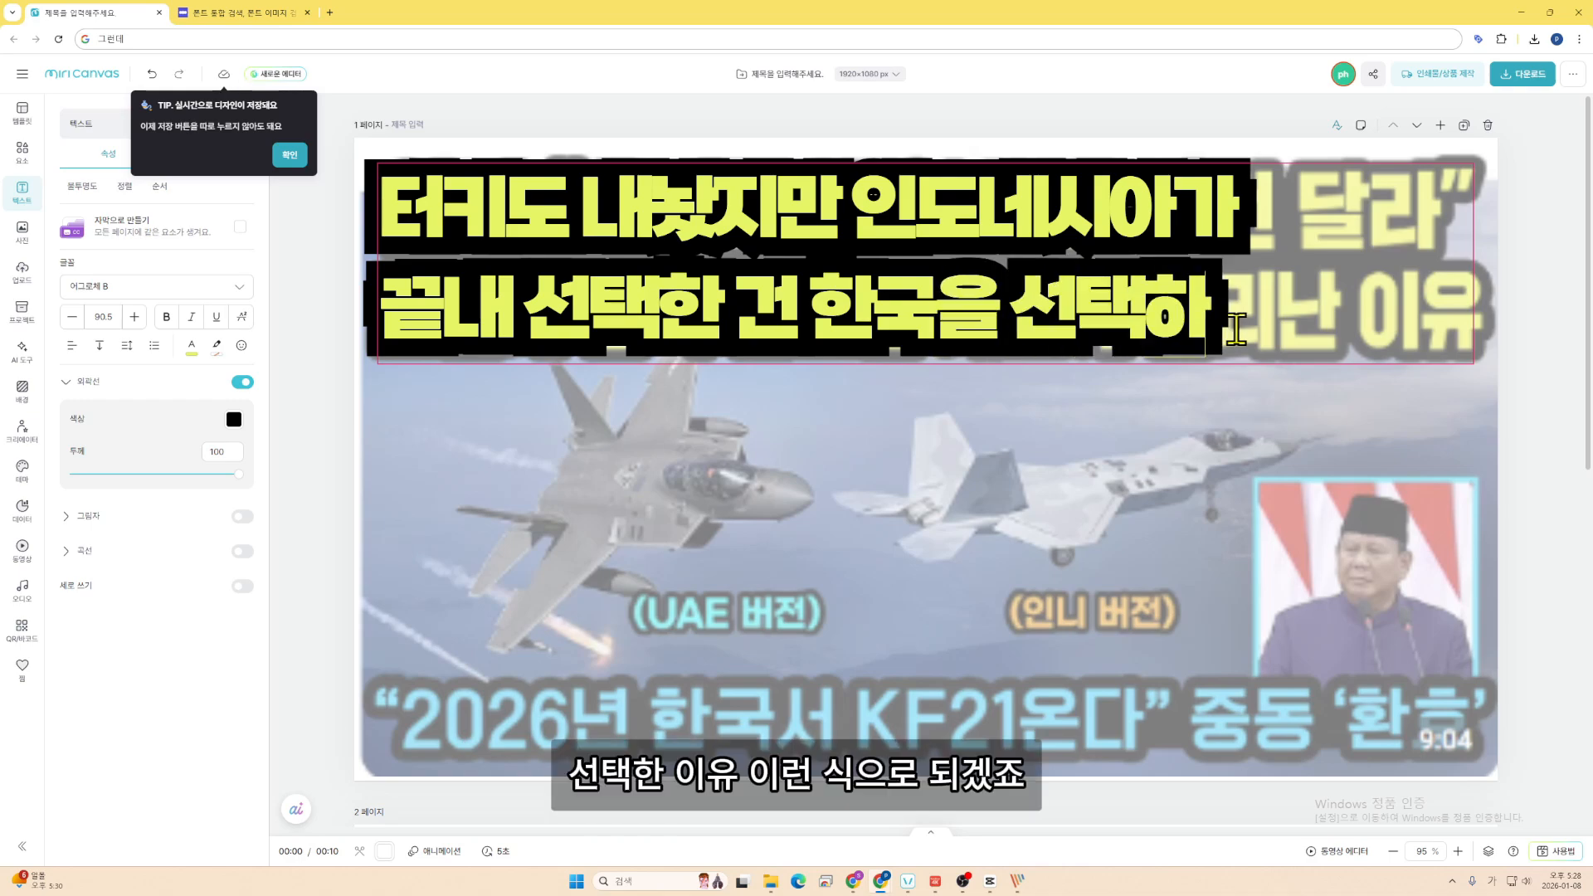
left_click(1041, 560)
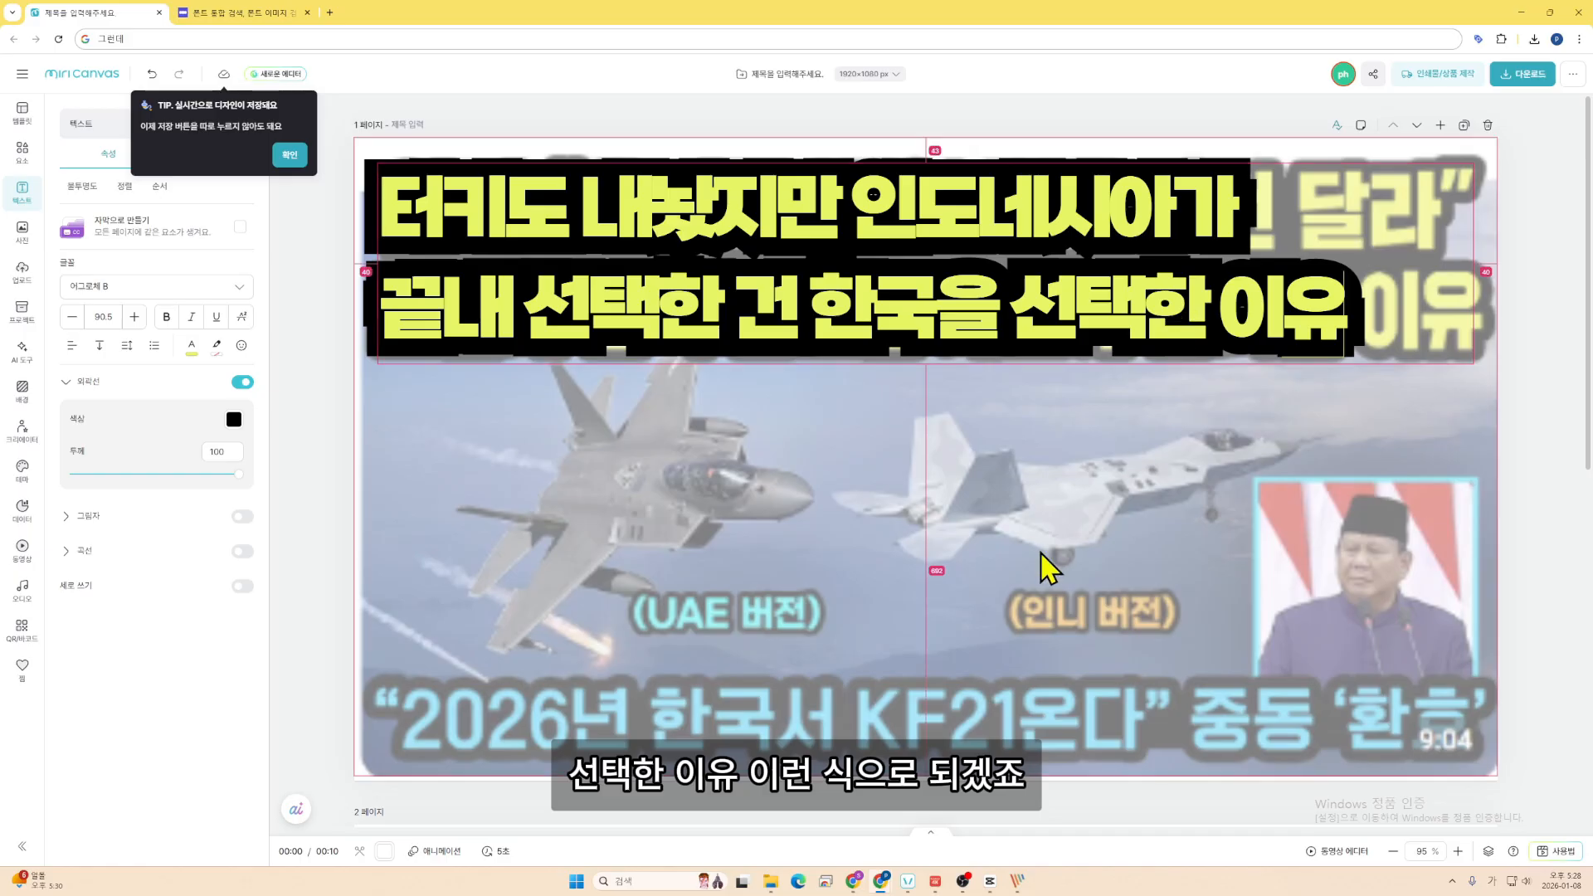
- Duplicate the two-line headline and place the copy over the lower part of the first page
left_click(1101, 314)
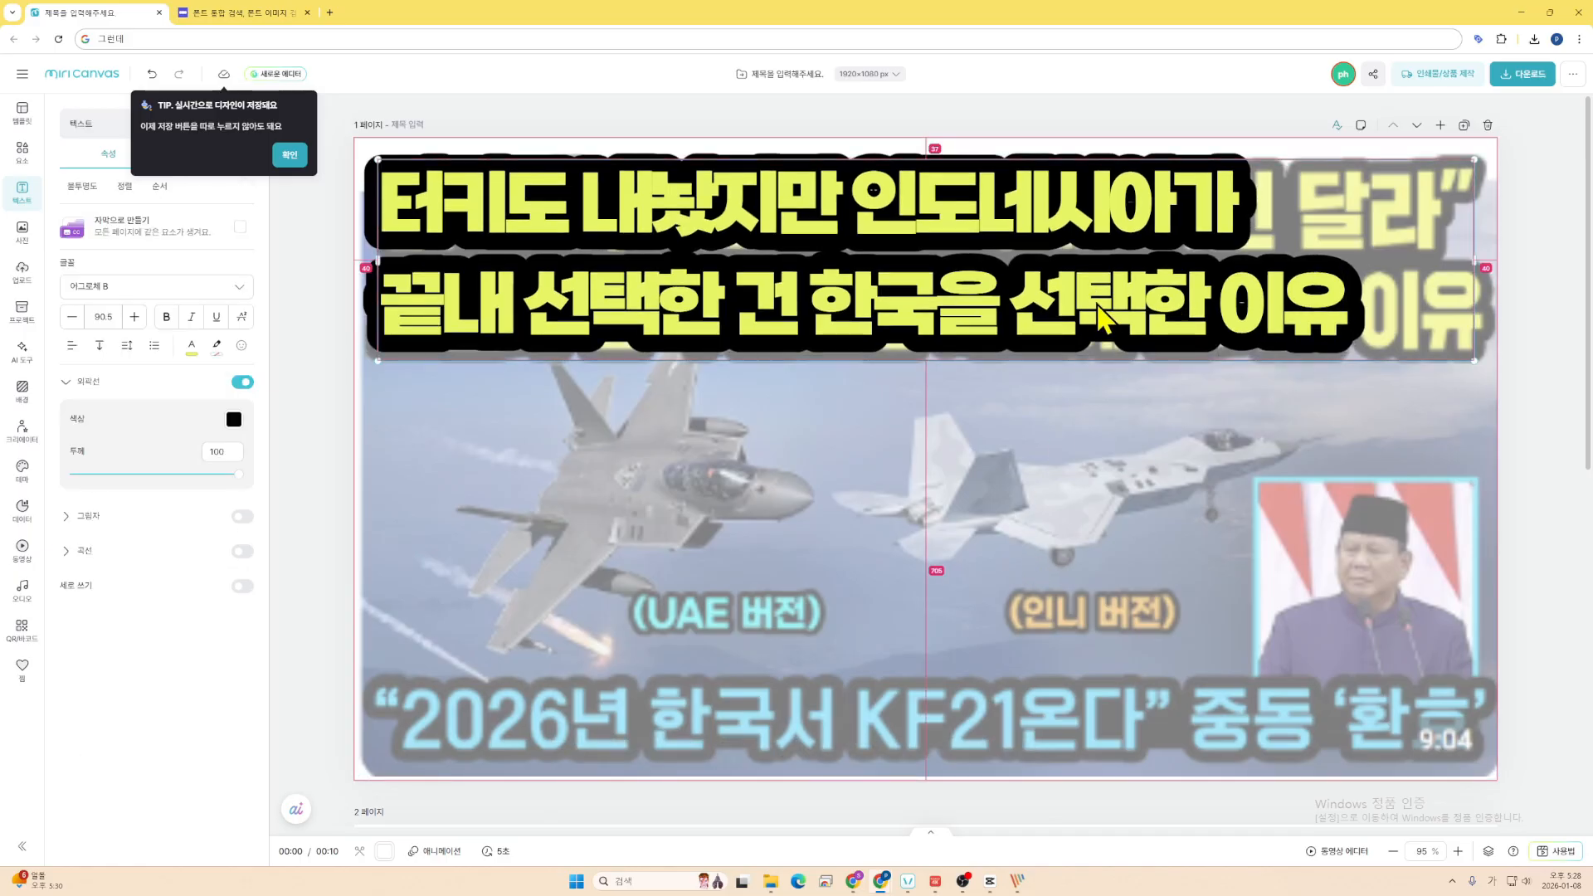
left_click_drag(1097, 305, 1110, 695)
key("ctrl+c")
key("ctrl+v")
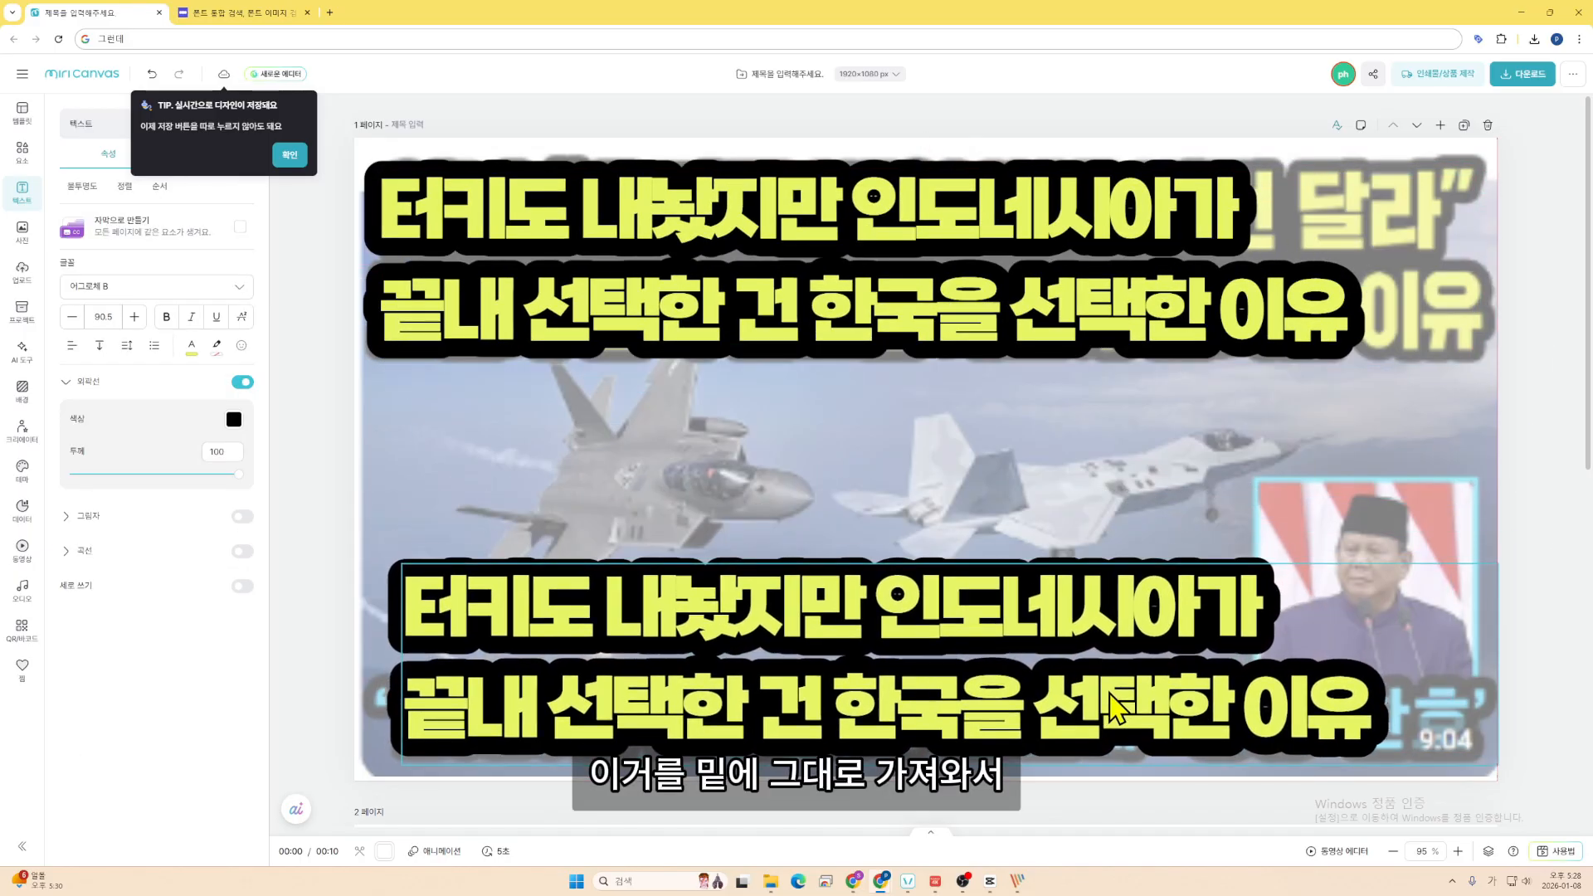
- Recolour the duplicated text with the light blue sampled from the bottom subtitle of the reference thumbnail on page 2
scroll(934, 594, "down", 7)
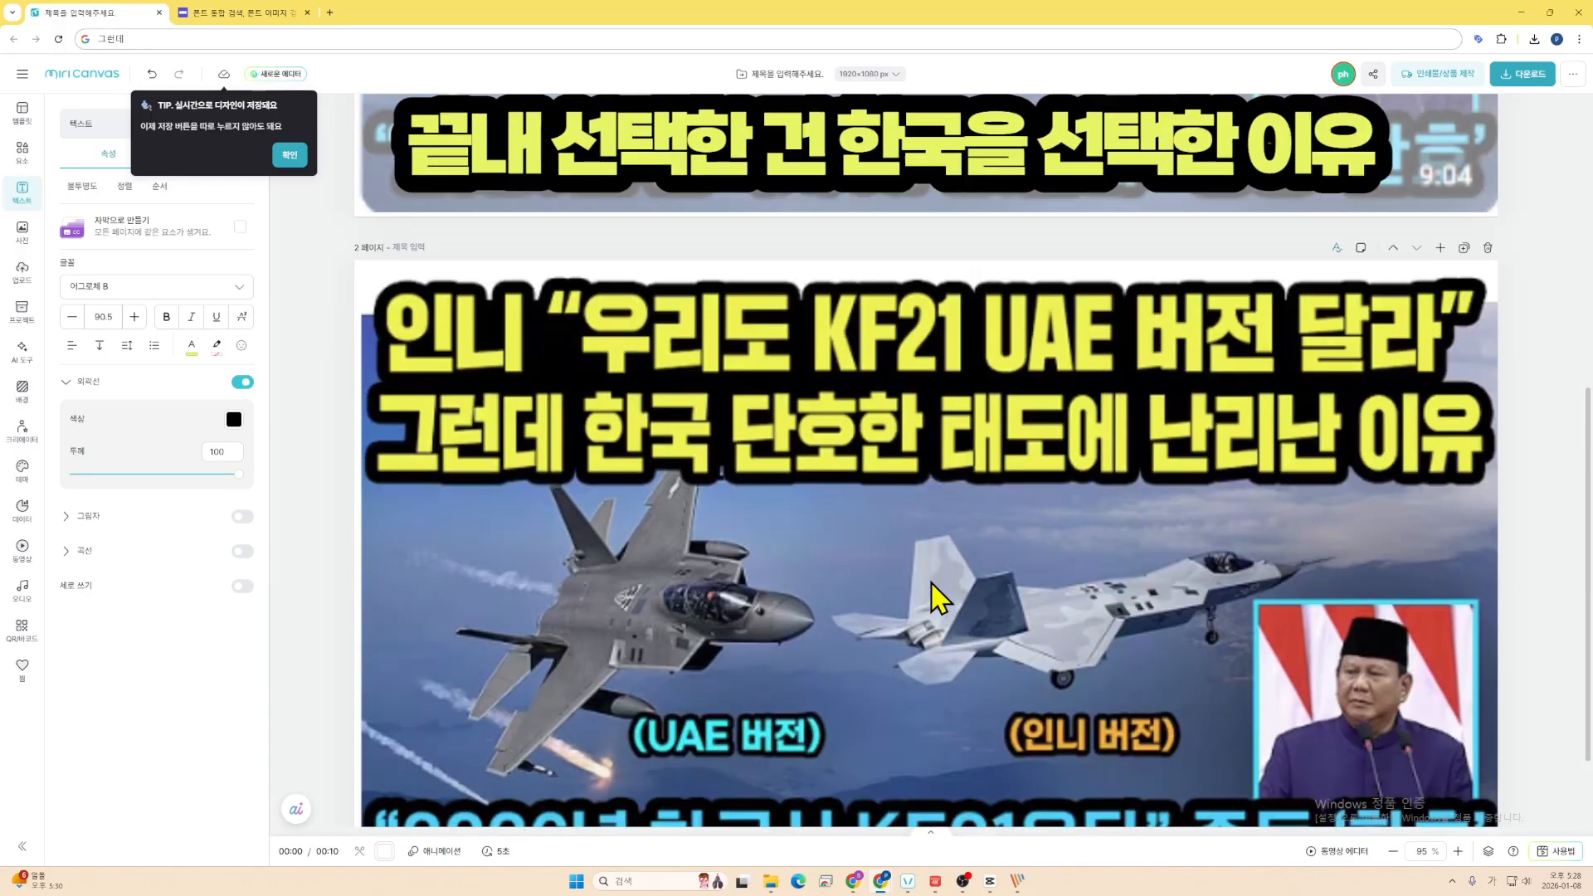
scroll(933, 594, "up", 4)
left_click(191, 345)
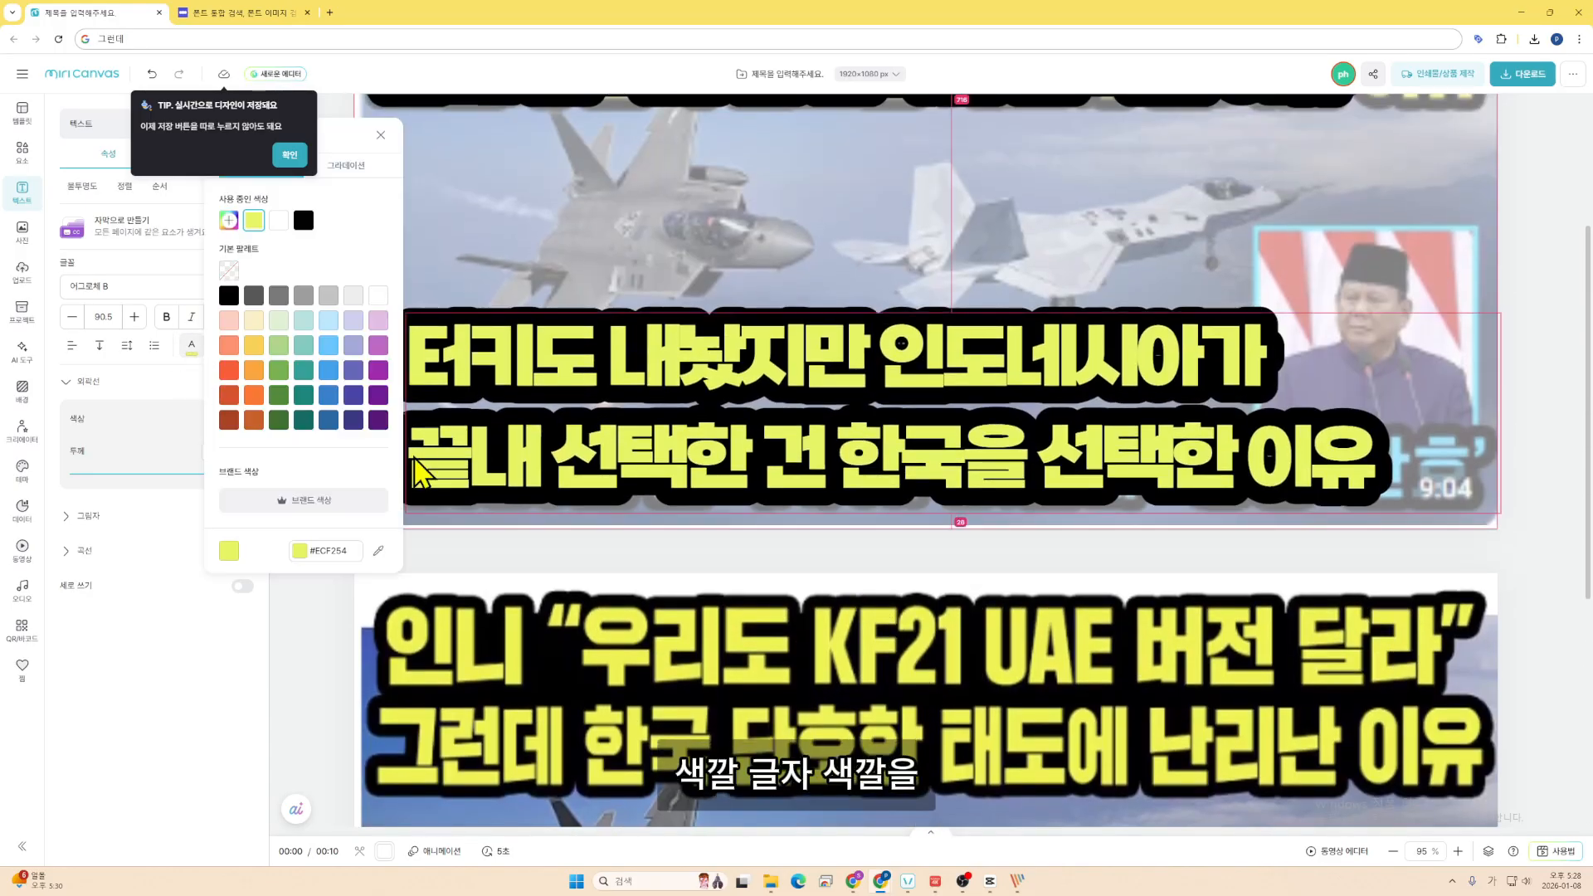
scroll(711, 562, "down", 5)
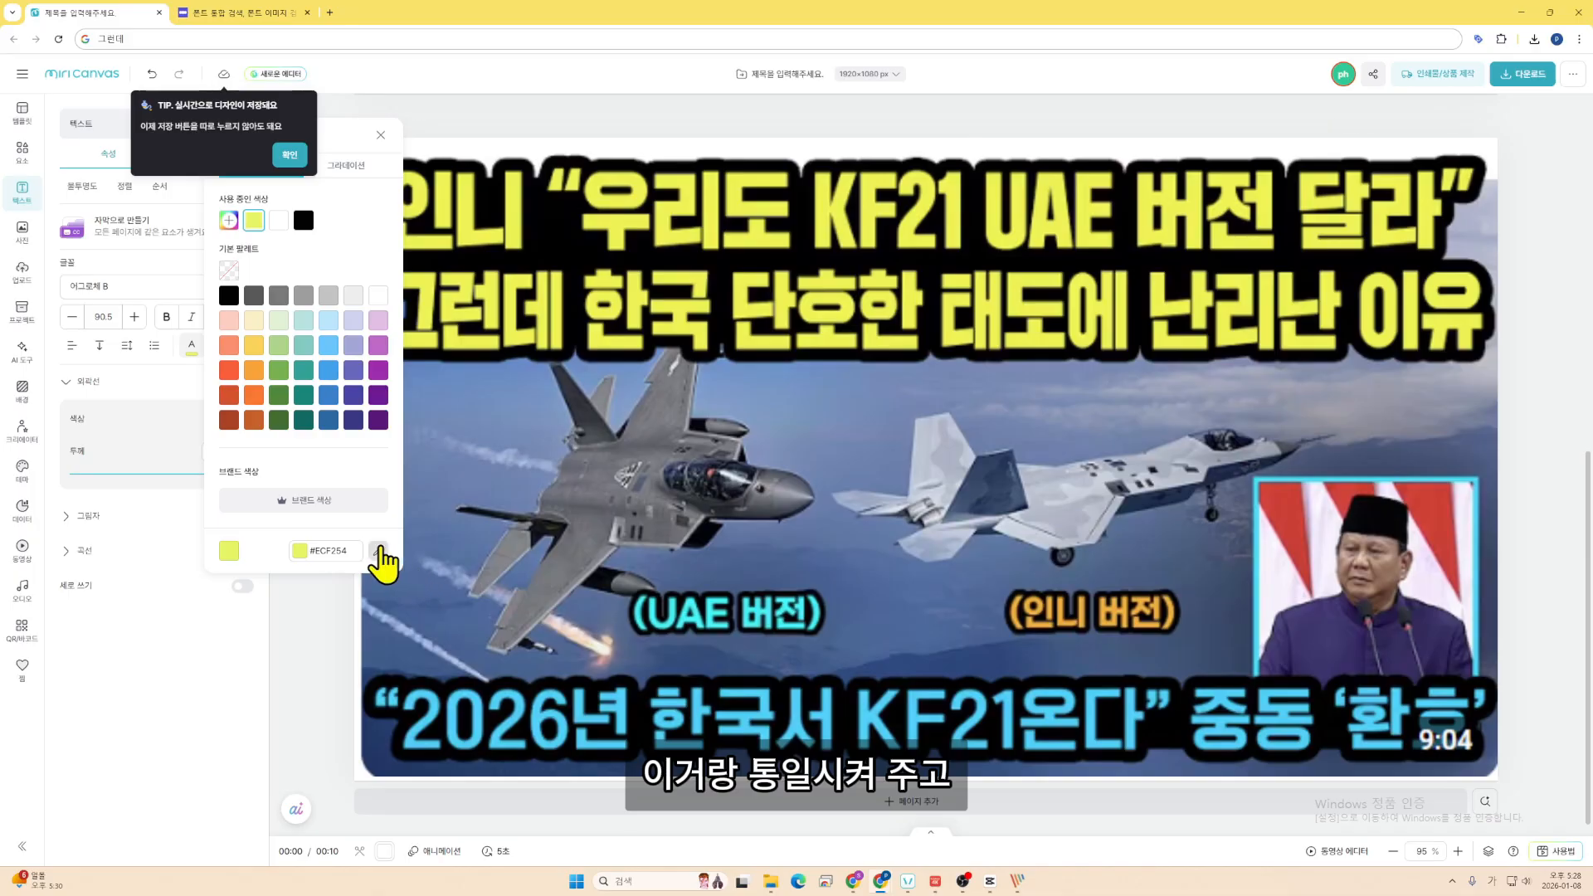
left_click(379, 551)
left_click(513, 695)
left_click(804, 629)
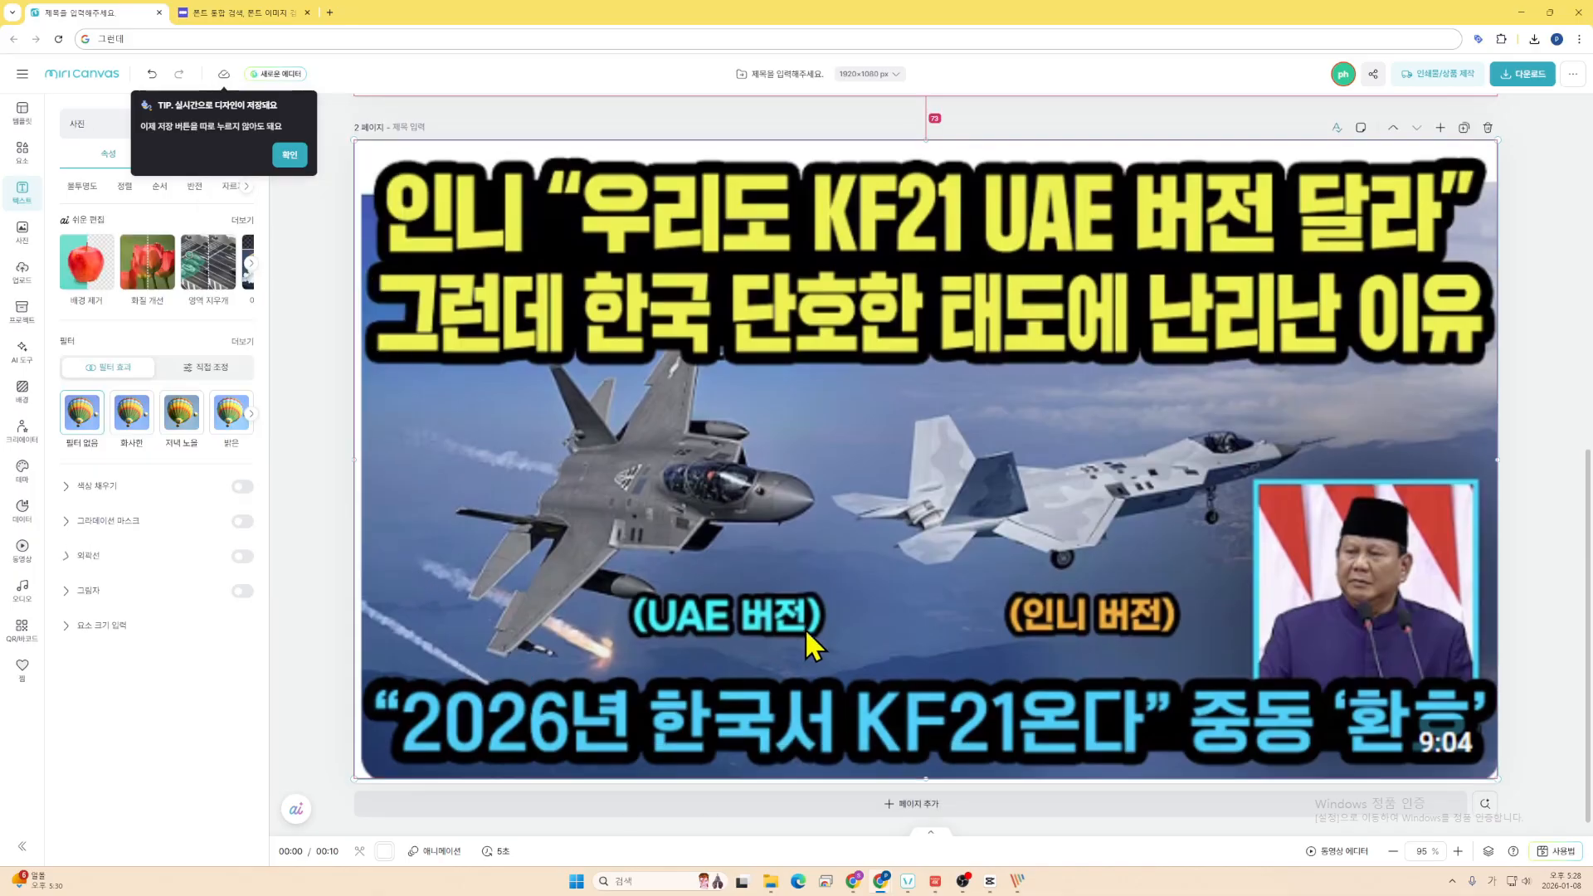
- Replace the blue text with subtitle suggestion 2 from ChatGPT, 불확실한 국제 정세 속에서 '믿고 갈 수 있는 나라'
scroll(818, 629, "up", 5)
left_click(825, 551)
key("alt+Tab")
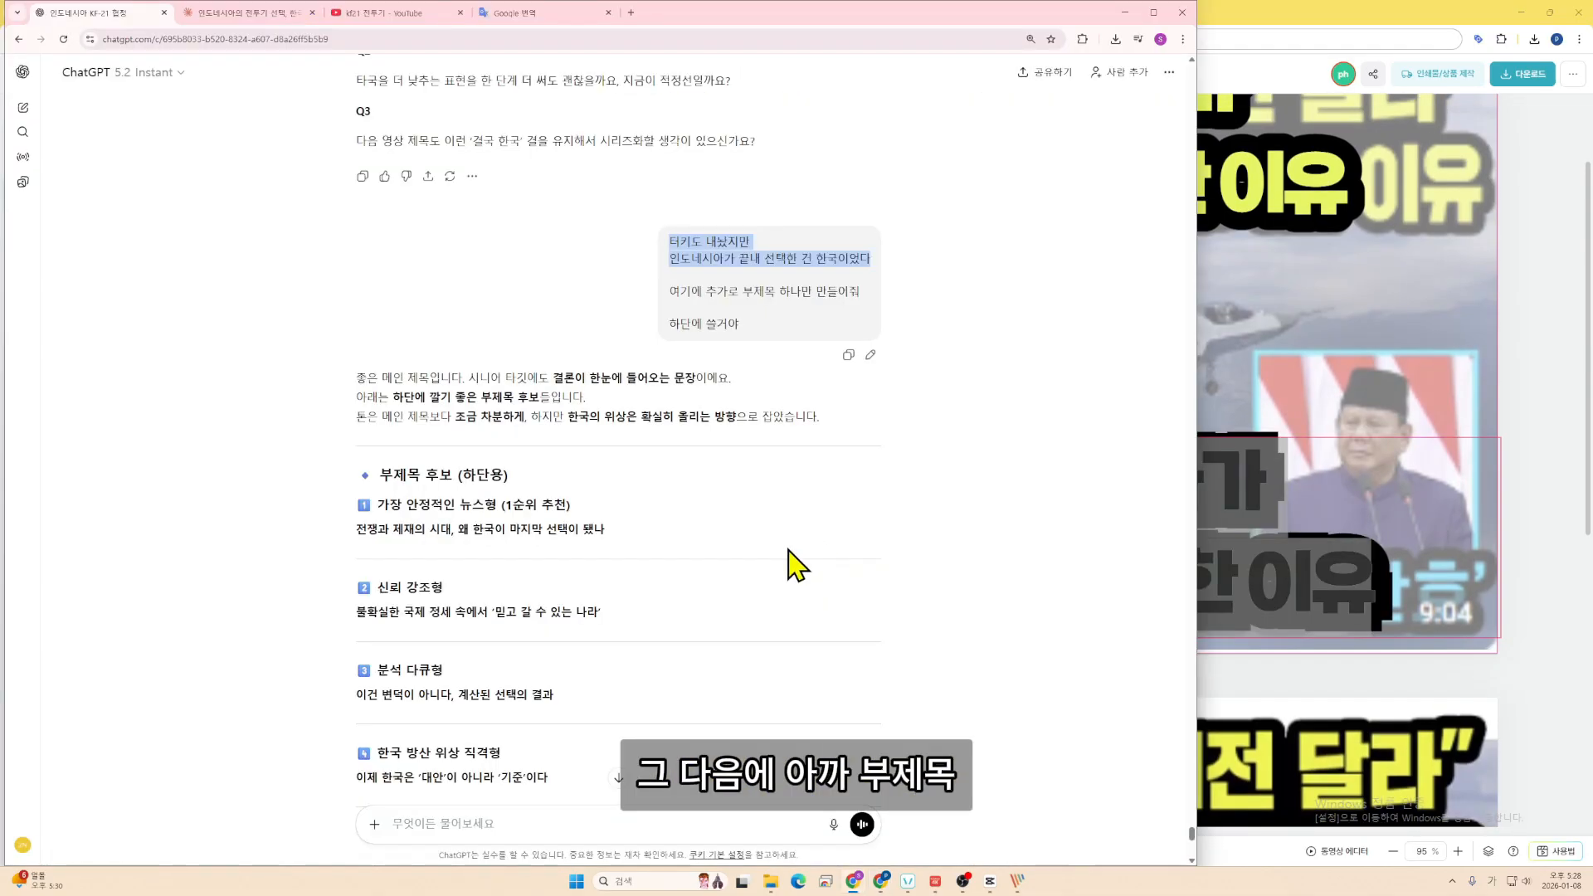
scroll(526, 622, "down", 2)
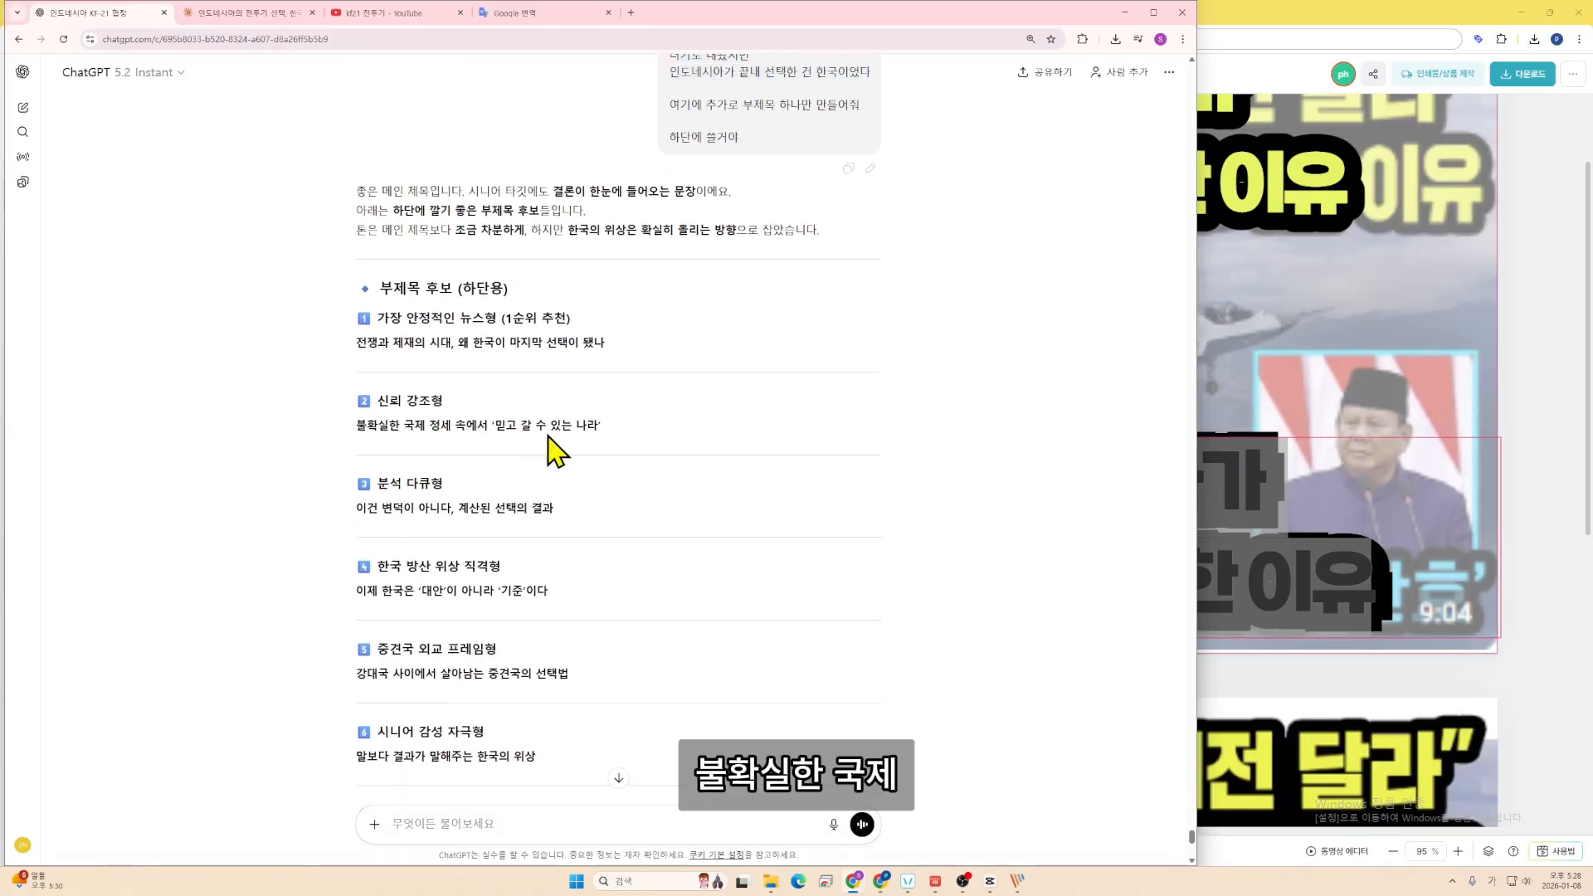
triple_click(554, 427)
left_click(1209, 571)
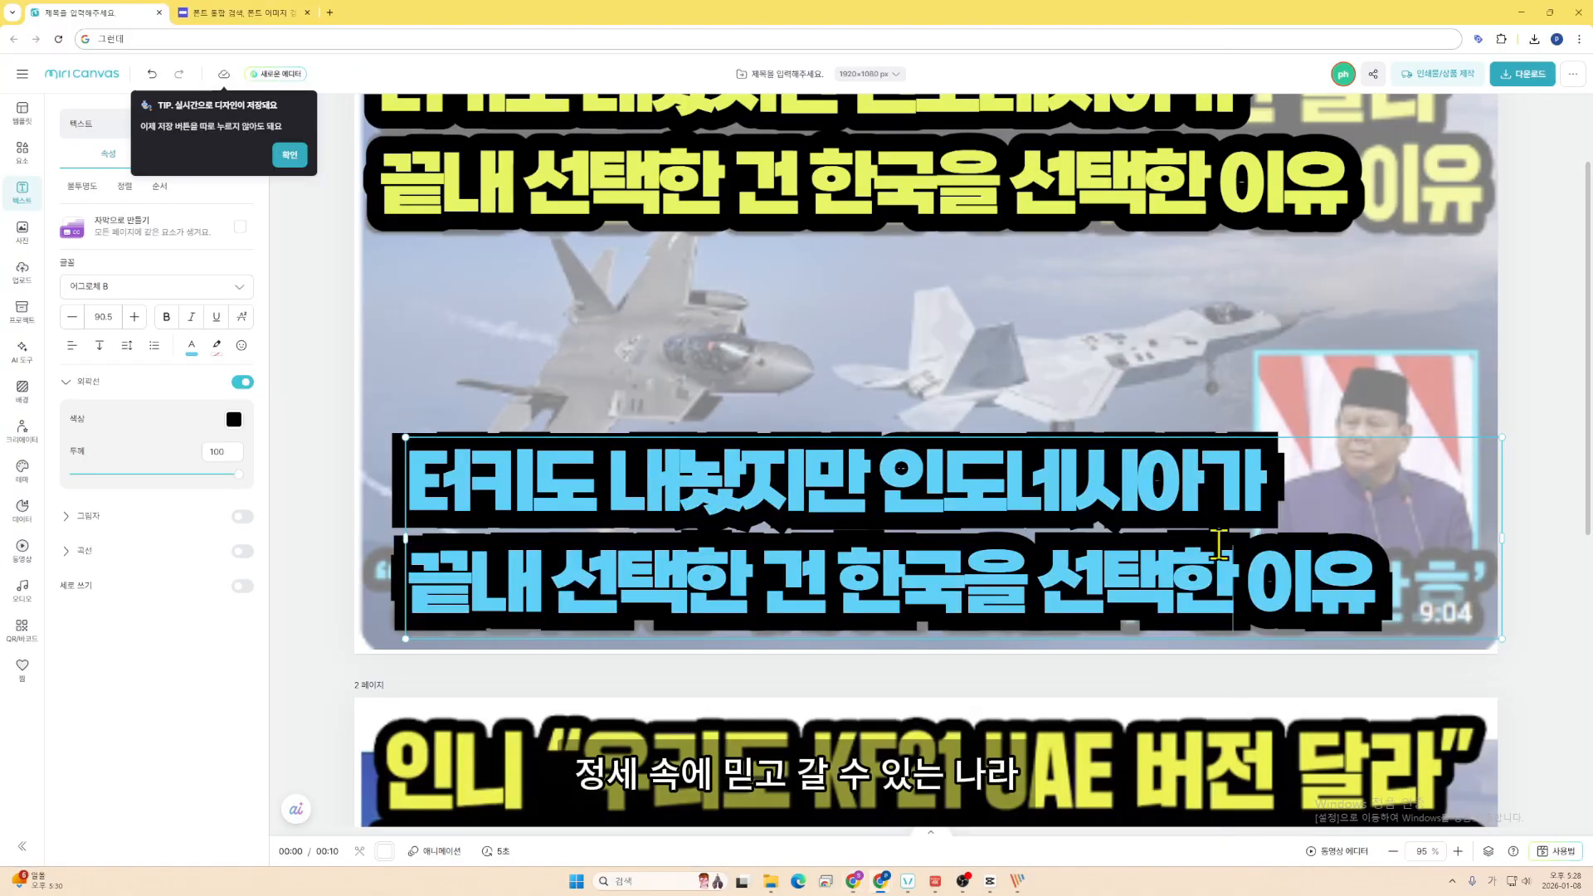
key("ctrl+a")
key("ctrl+v")
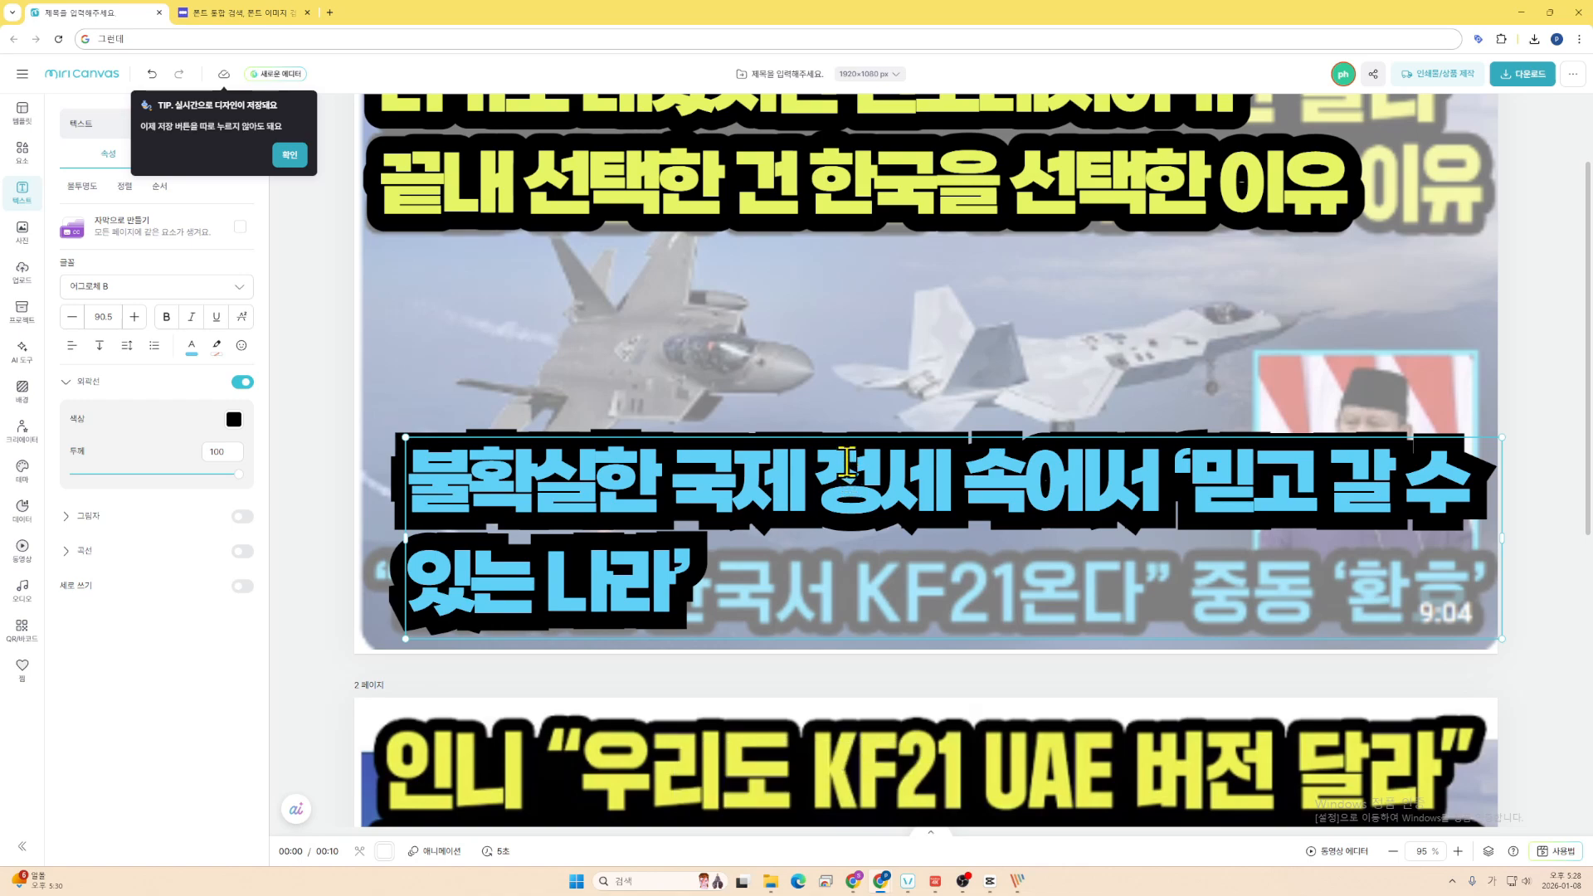
- Shorten the subtitle to 불확실한 정세 속 '믿고 갈 수 있는 나라' so it fits on one line
key("BackSpace")
key("BackSpace")
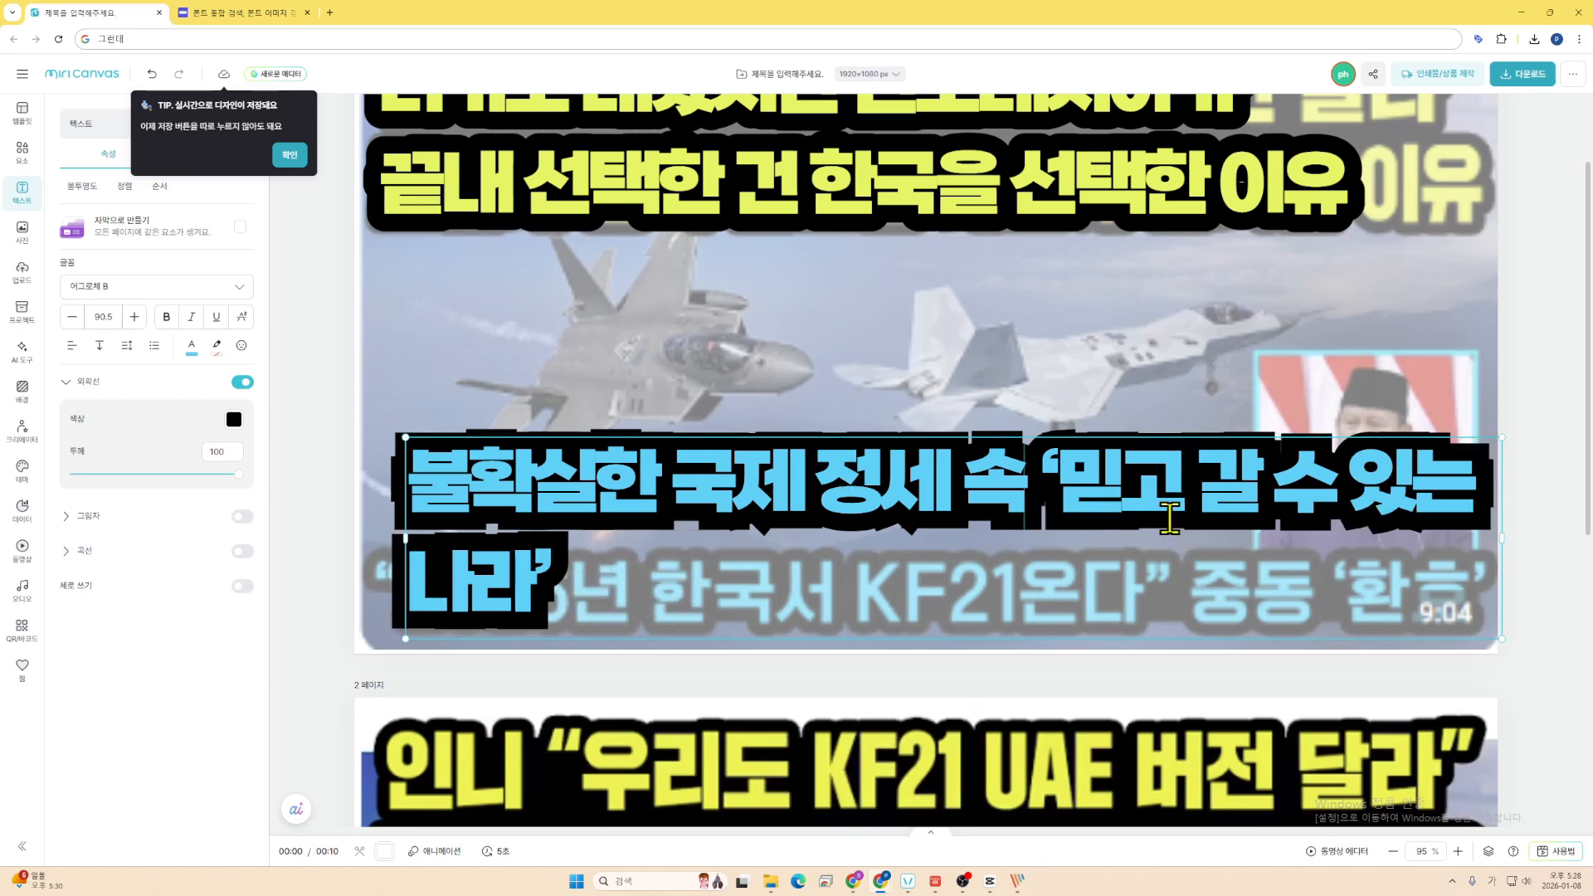
key("BackSpace")
key("BackSpace")
key("BackSpace")
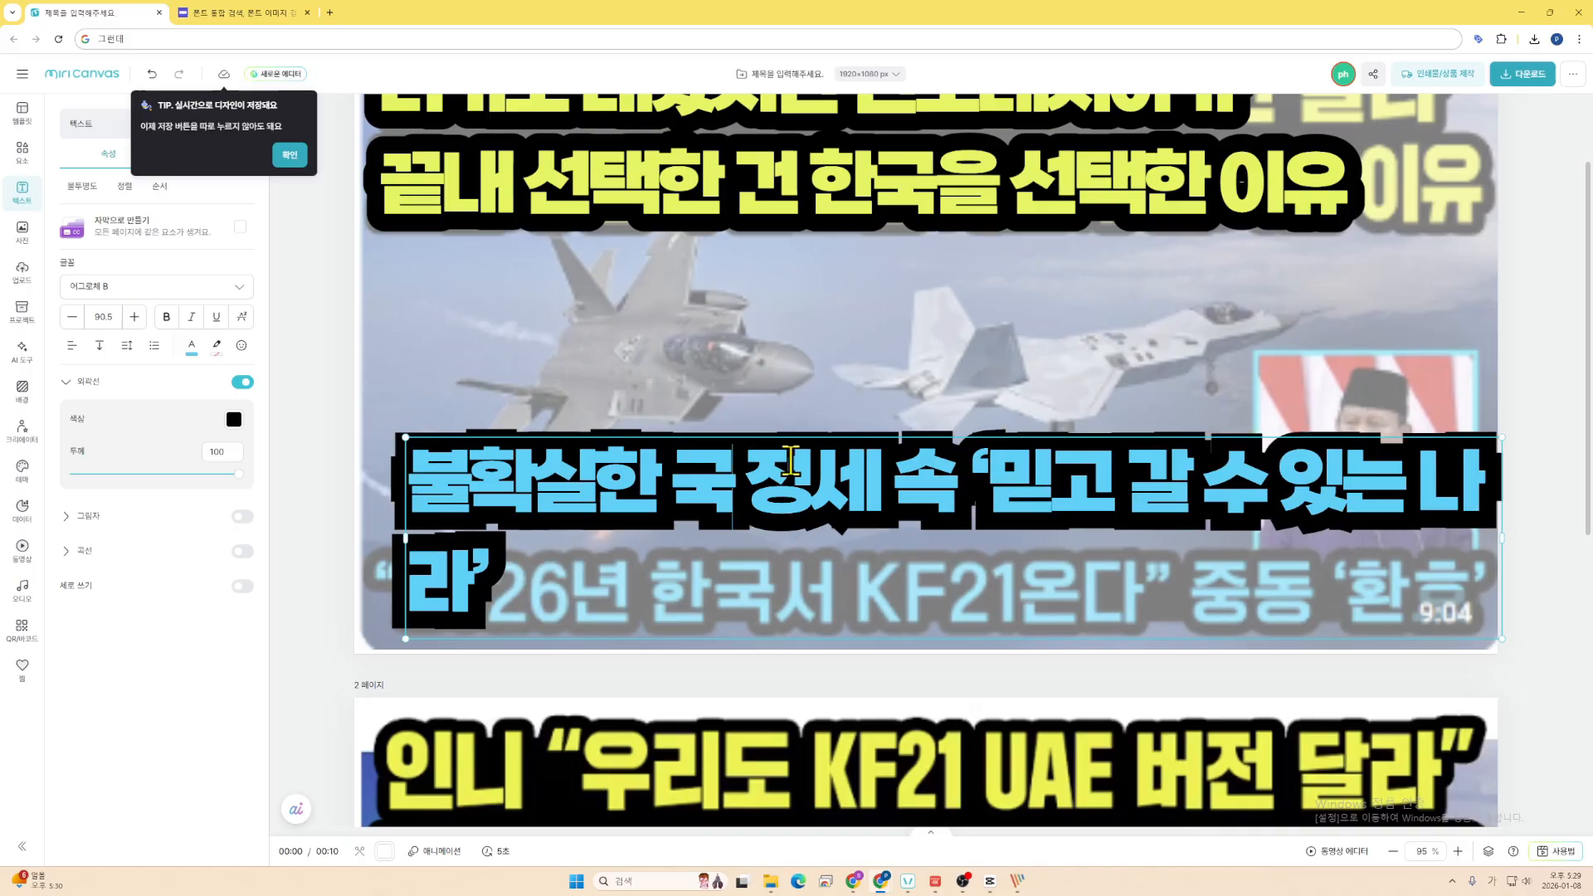
key("BackSpace")
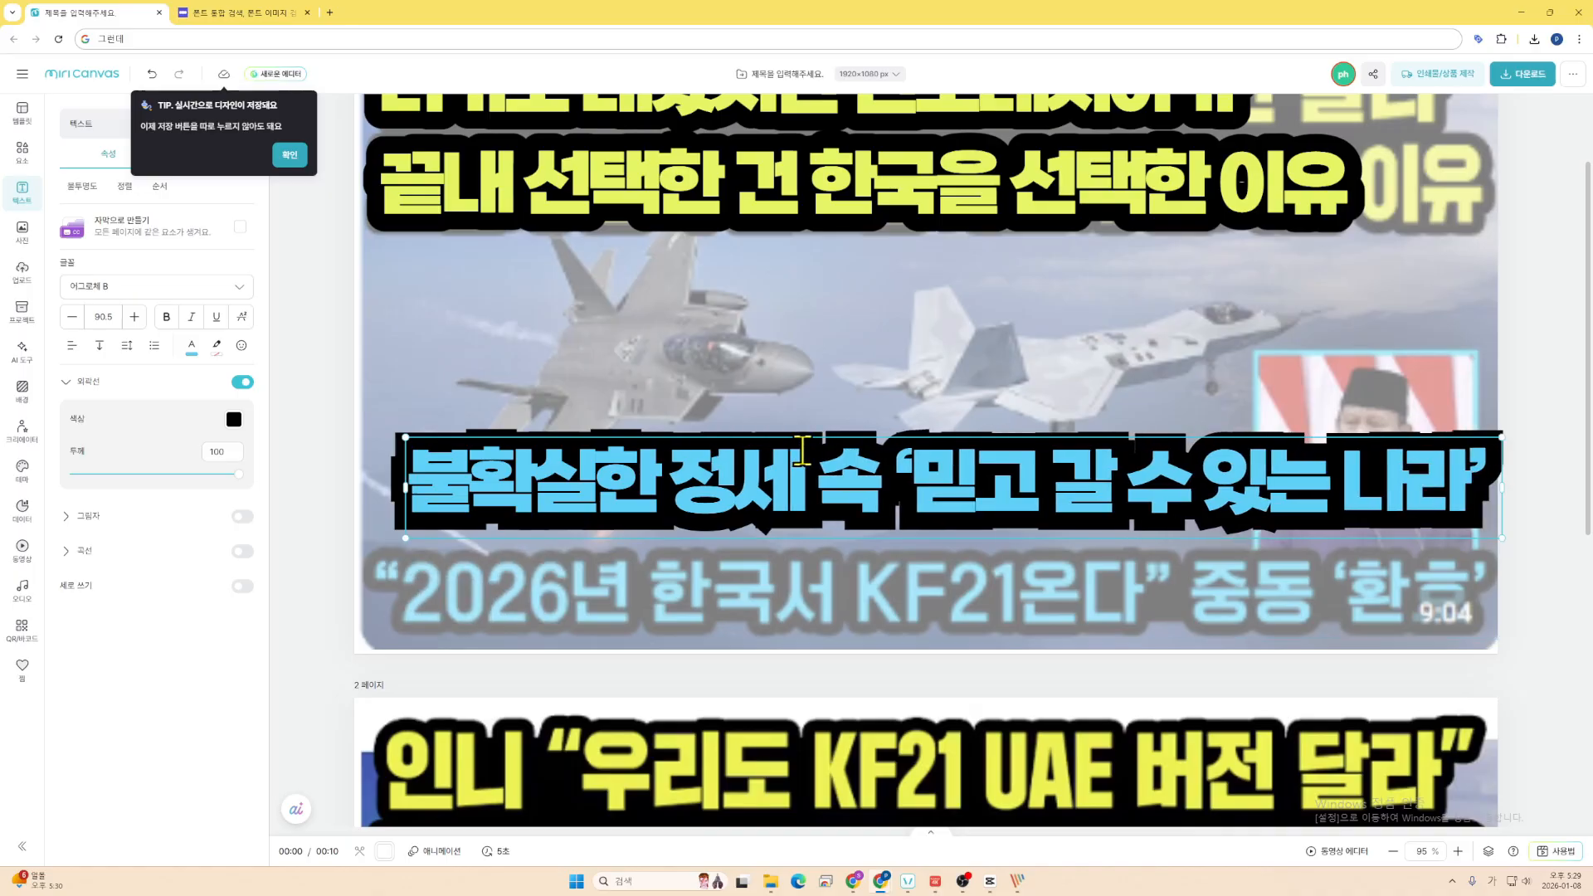
- Move the blue subtitle down over the faded reference subtitle along the page's lower edge
left_click(1538, 392)
left_click_drag(1248, 494, 1227, 605)
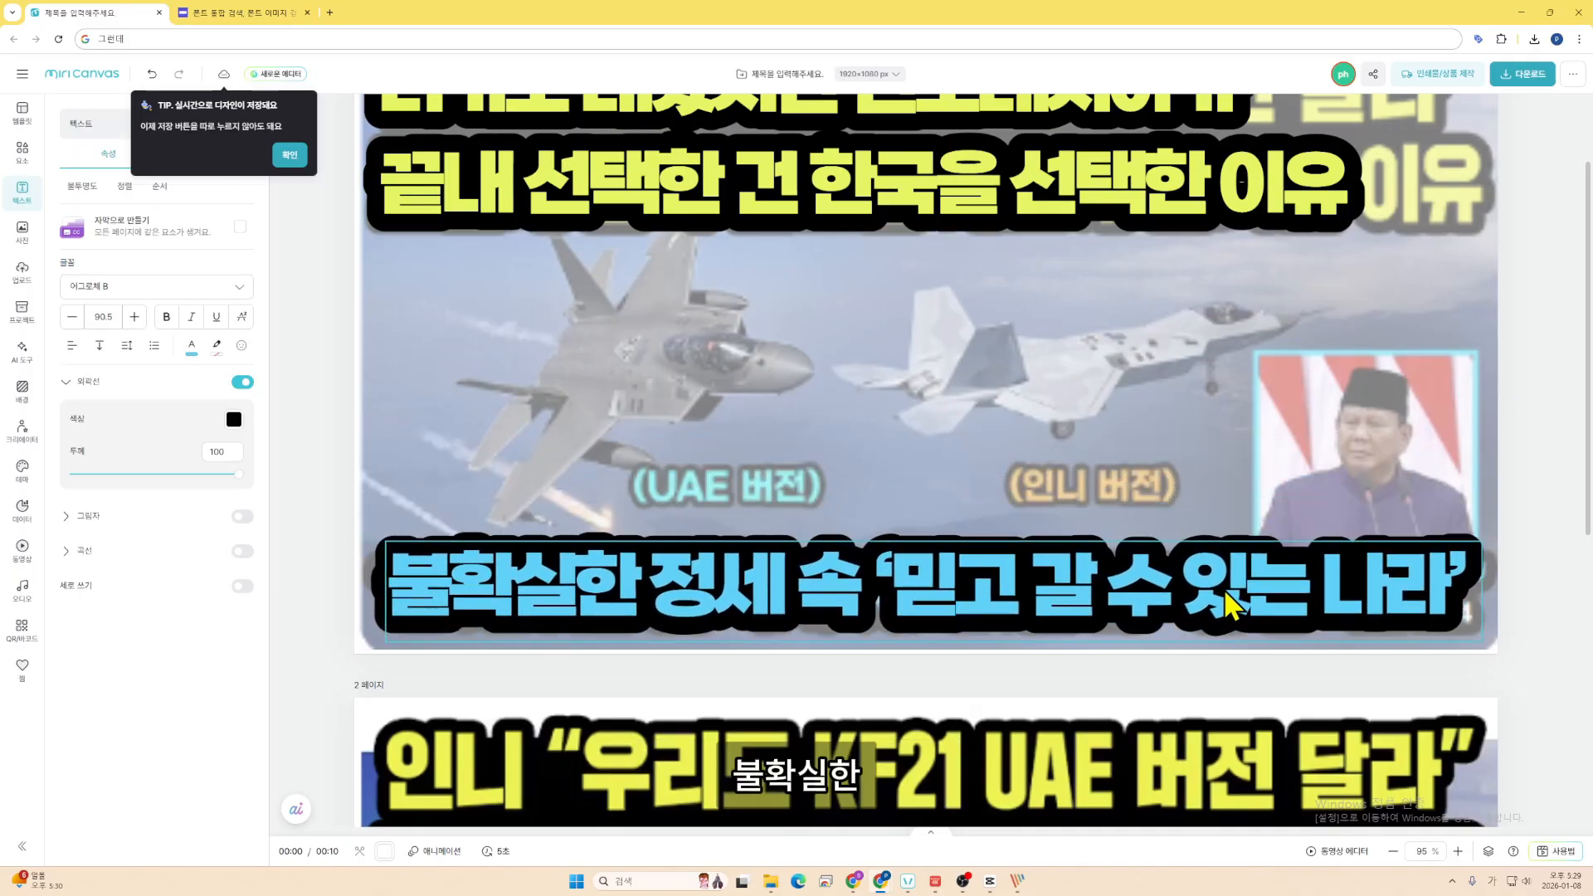
left_click(1539, 489)
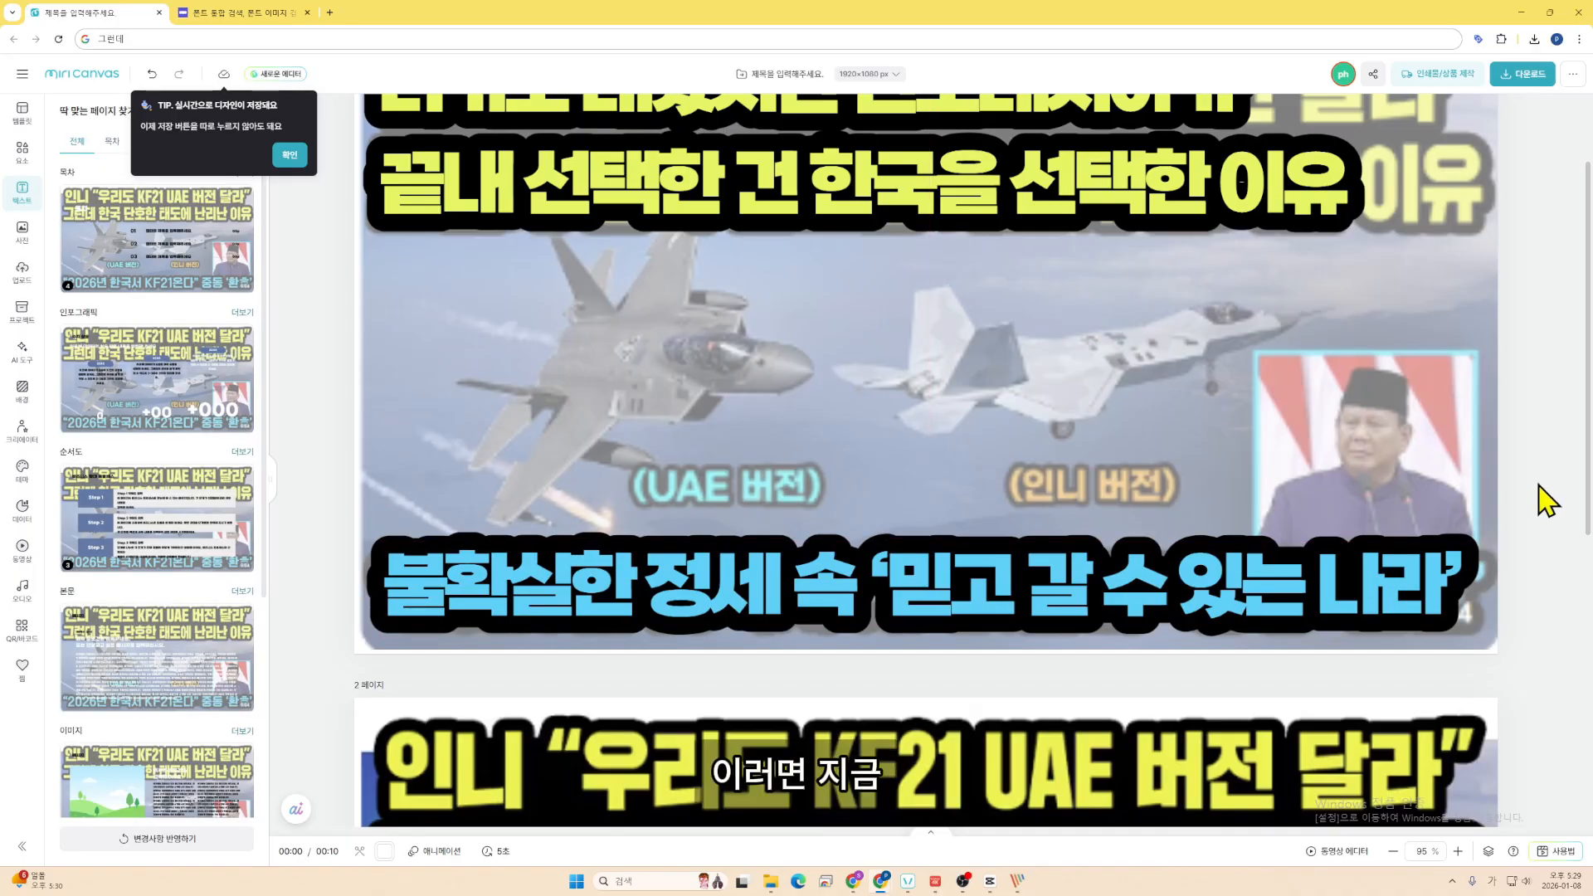
- Copy the finished two-line headline from the first page and paste it into a new ChatGPT message
scroll(1548, 500, "up", 2)
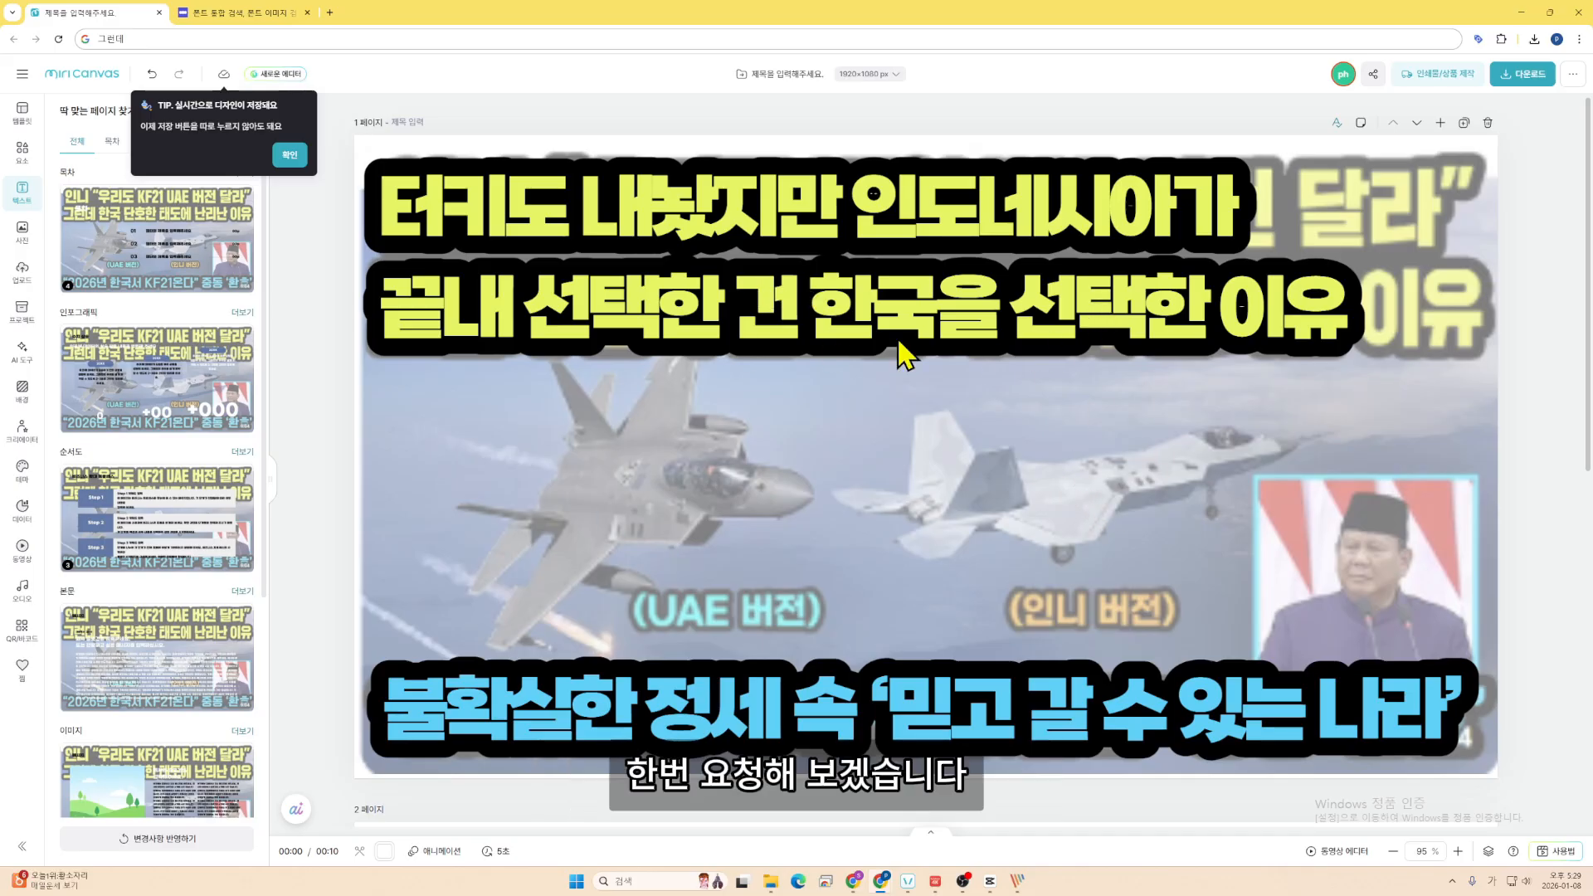
double_click(816, 277)
key("ctrl+a")
key("ctrl+c")
key("alt+Tab")
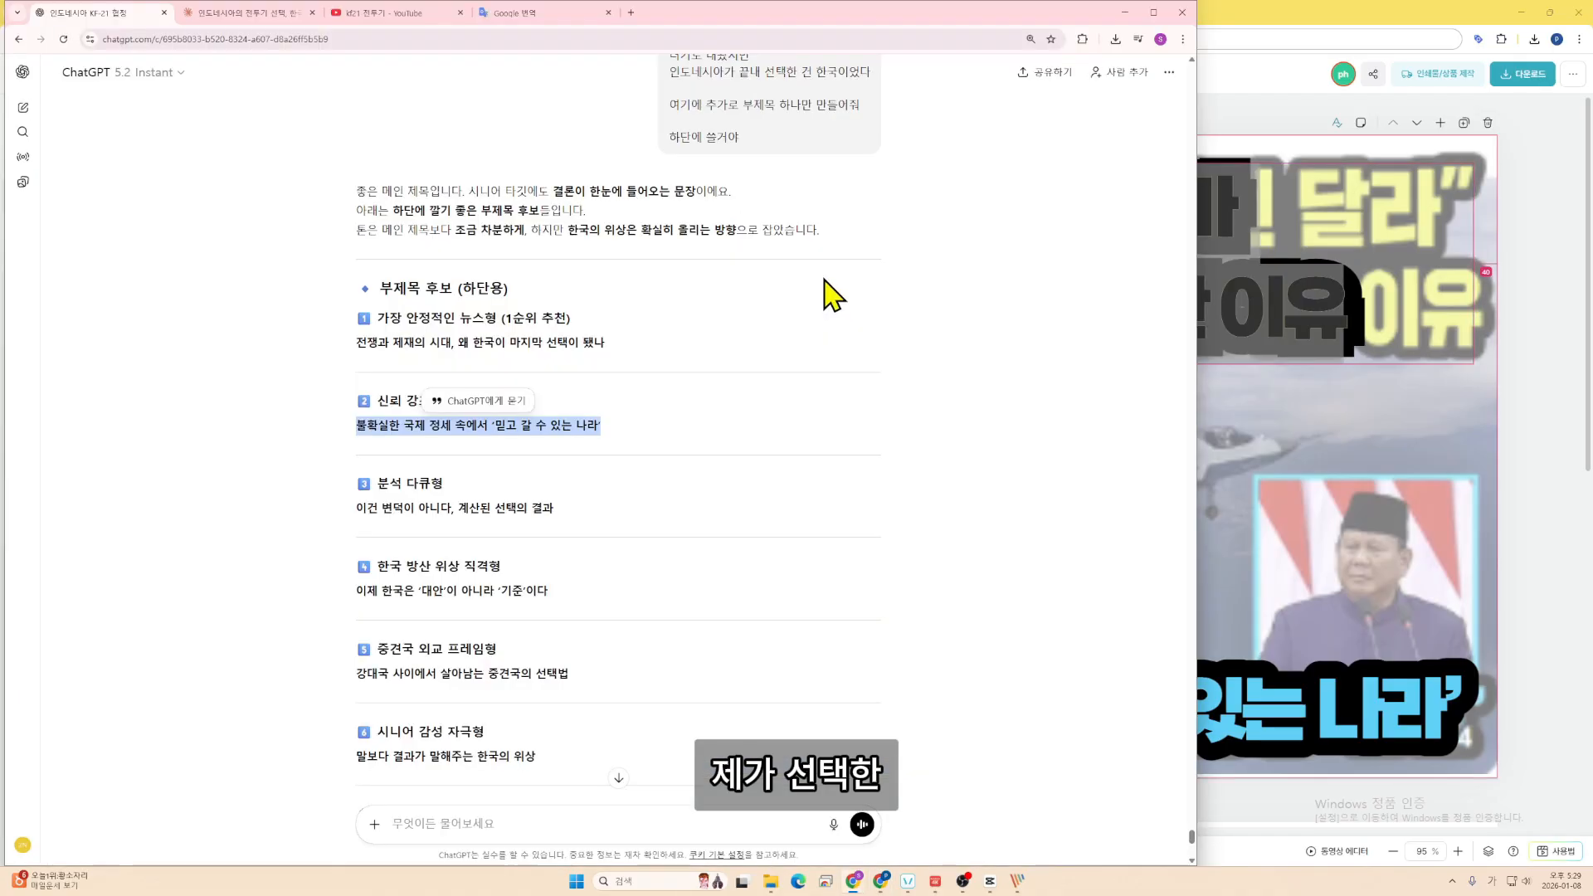
left_click(655, 811)
key("ctrl+v")
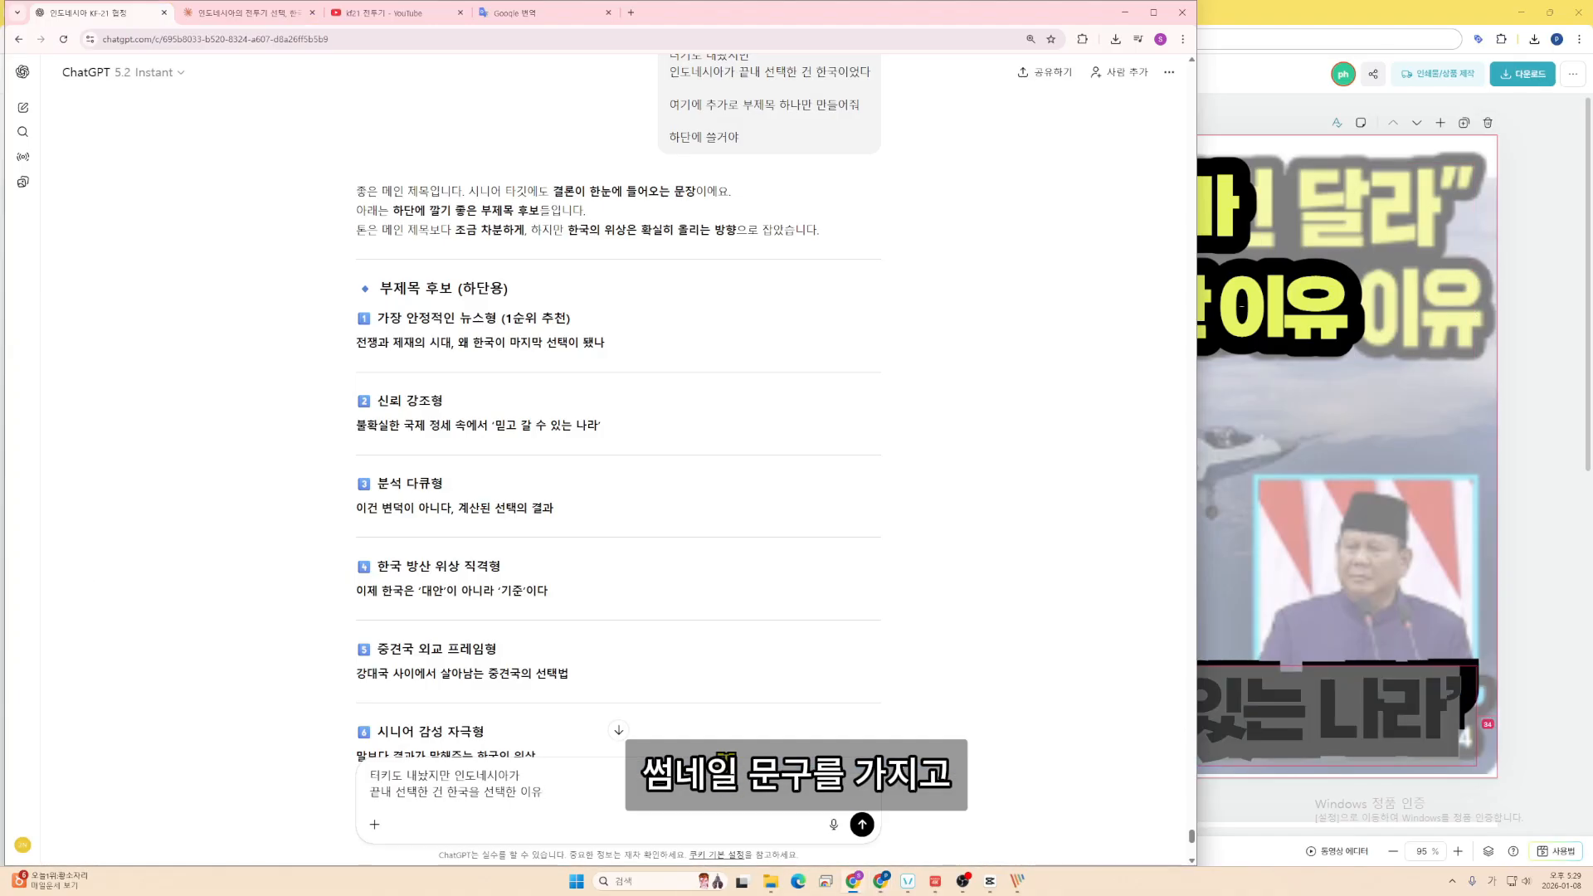
- Add the subtitle 불확실한 정세 속 ‘믿고 갈 수 있는 나라’ to the message and ask ChatGPT: 이렇게 헤드라인을 만들었어 뒤에 깔리는 이미지는 어떤게 좋을까?
key("shift+Return")
key("shift+Return")
type("불확실한 정세 속 ‘믿고 갈 수 있는 나라’")
key("shift+Return")
key("shift+Return")
type("이")
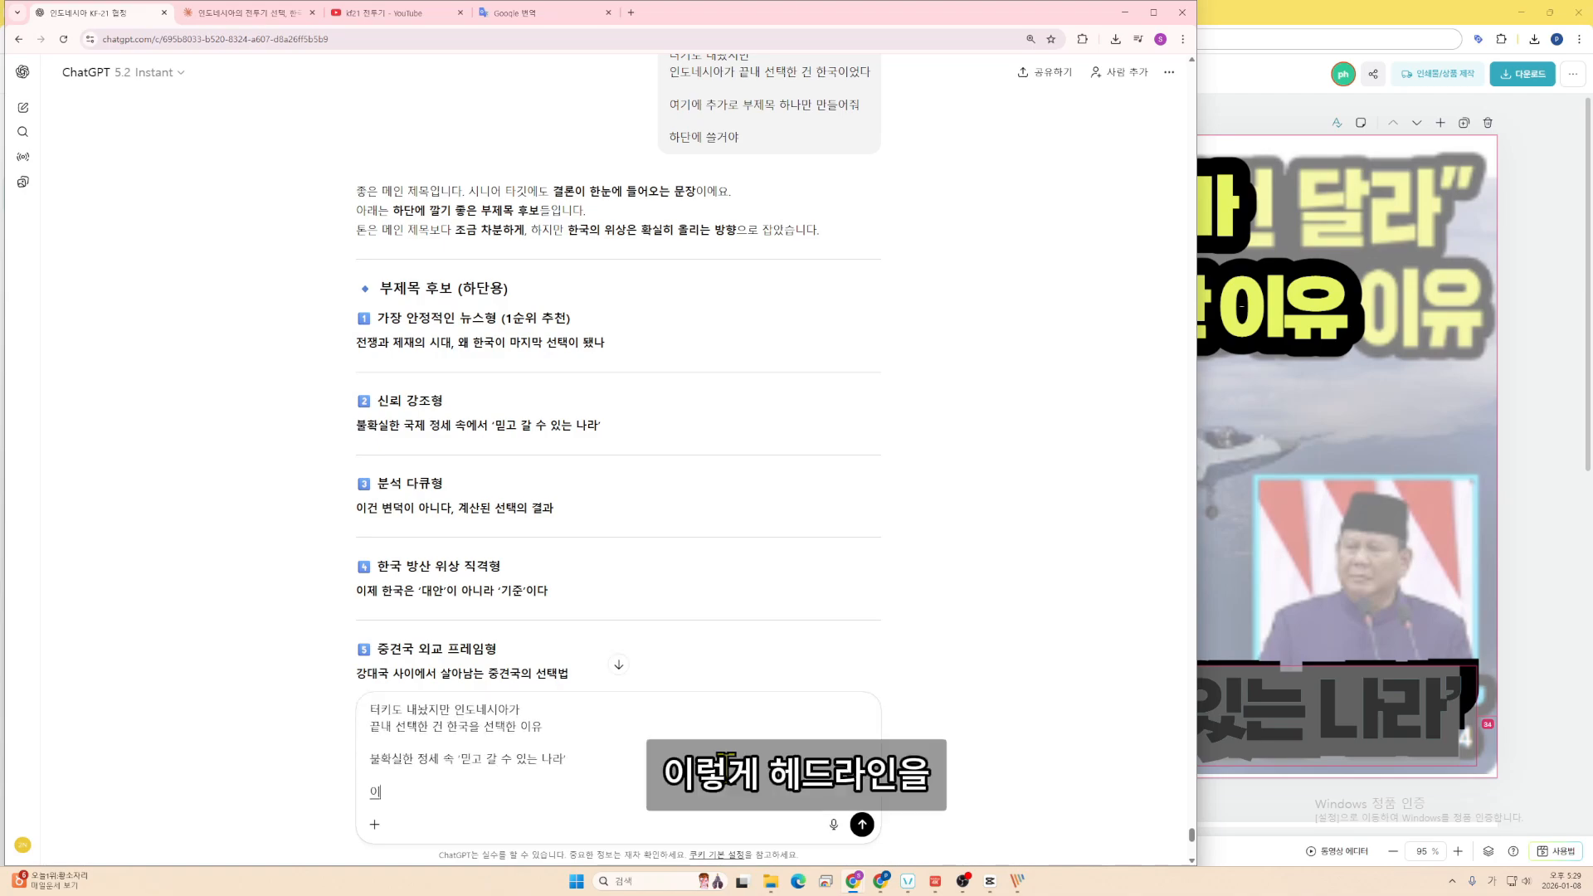
type("렇게 헤드라인을 ㅁ")
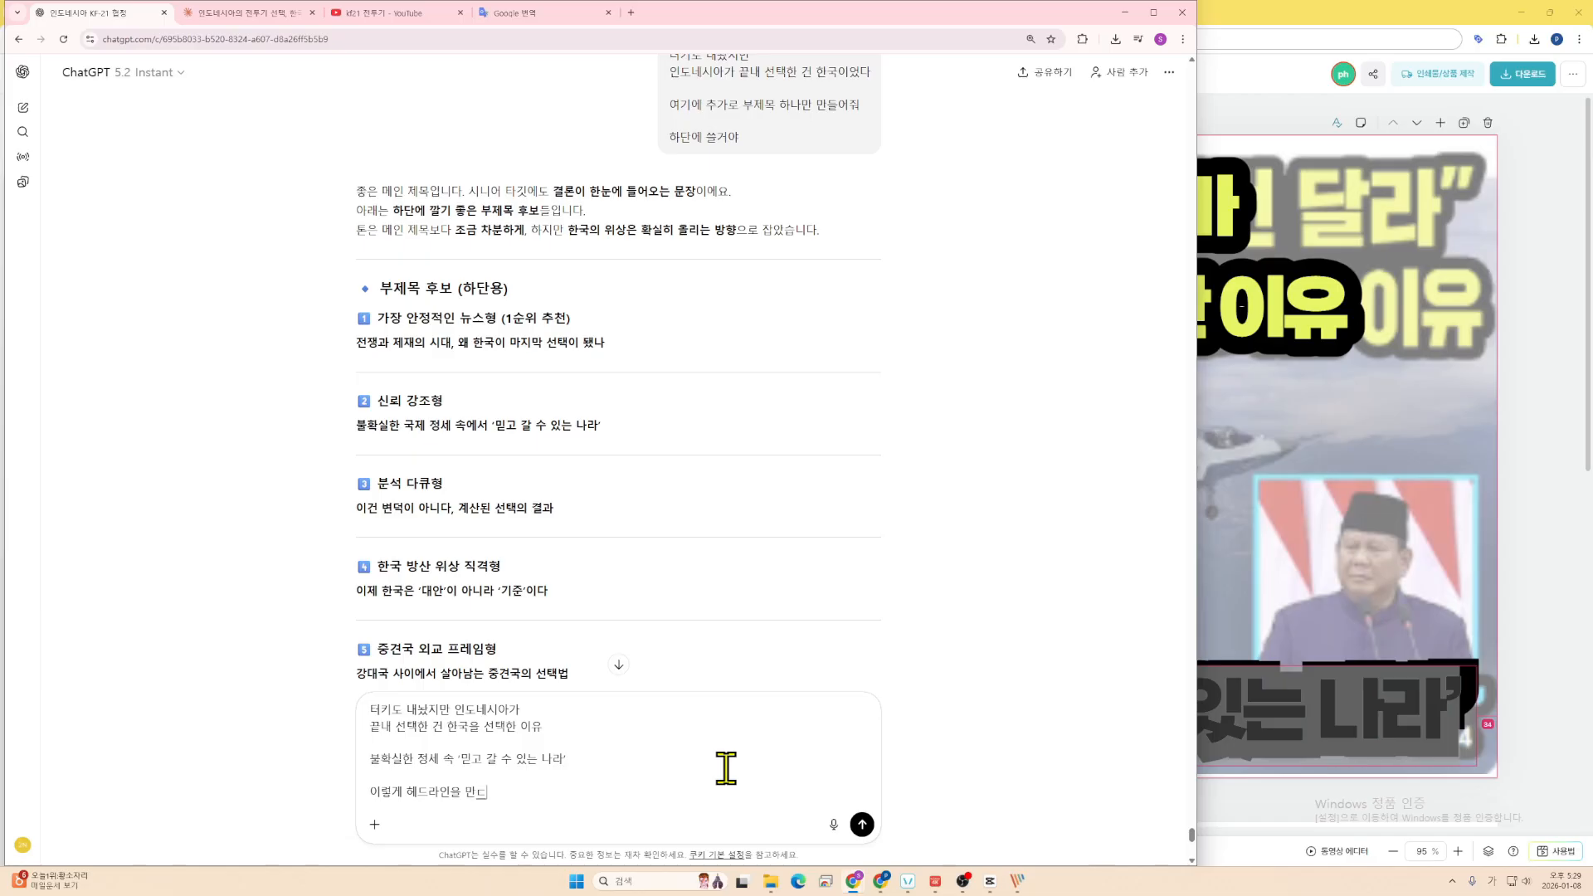
type("들었어")
key("shift+Return")
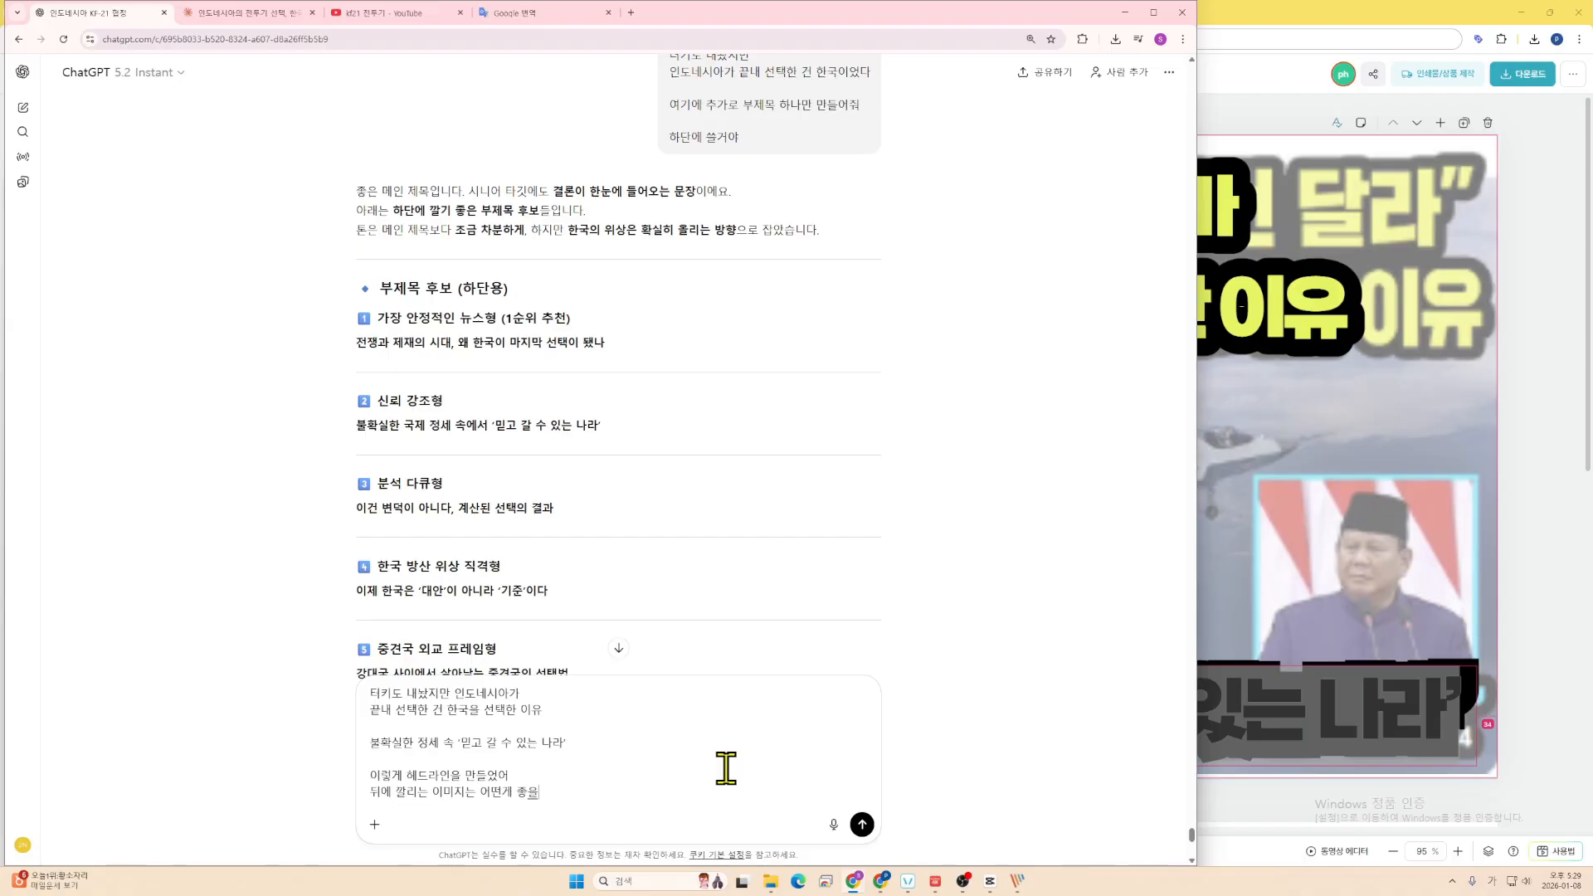
key("Return")
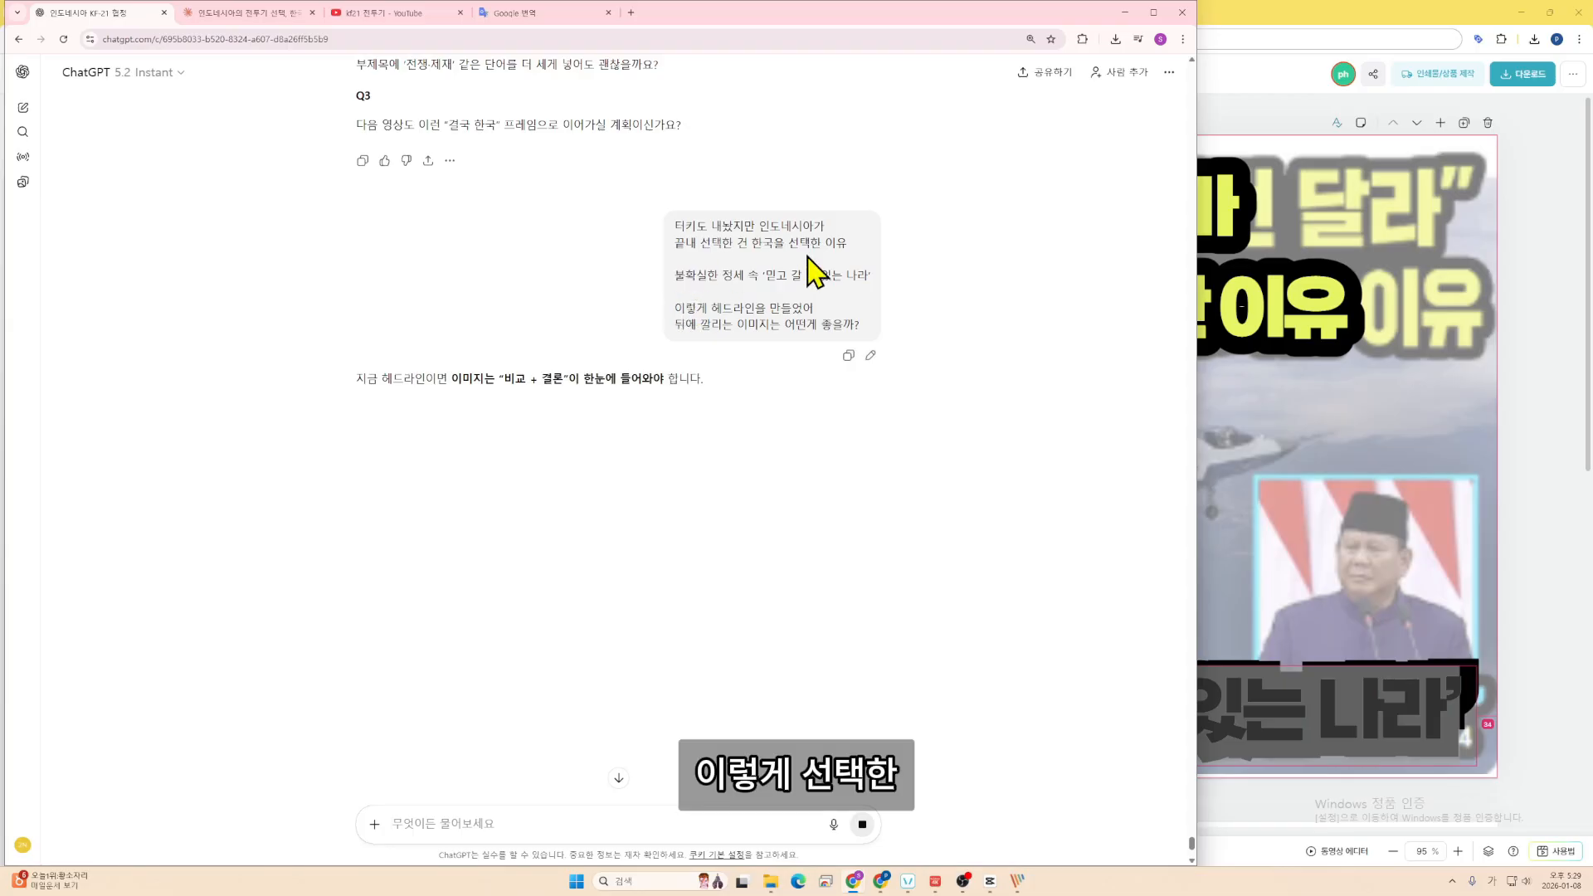
- Examine ChatGPT's background image suggestions for the headline, especially the composition and reasons of its first recommendation
left_click_drag(868, 273, 675, 224)
left_click_drag(674, 308, 880, 344)
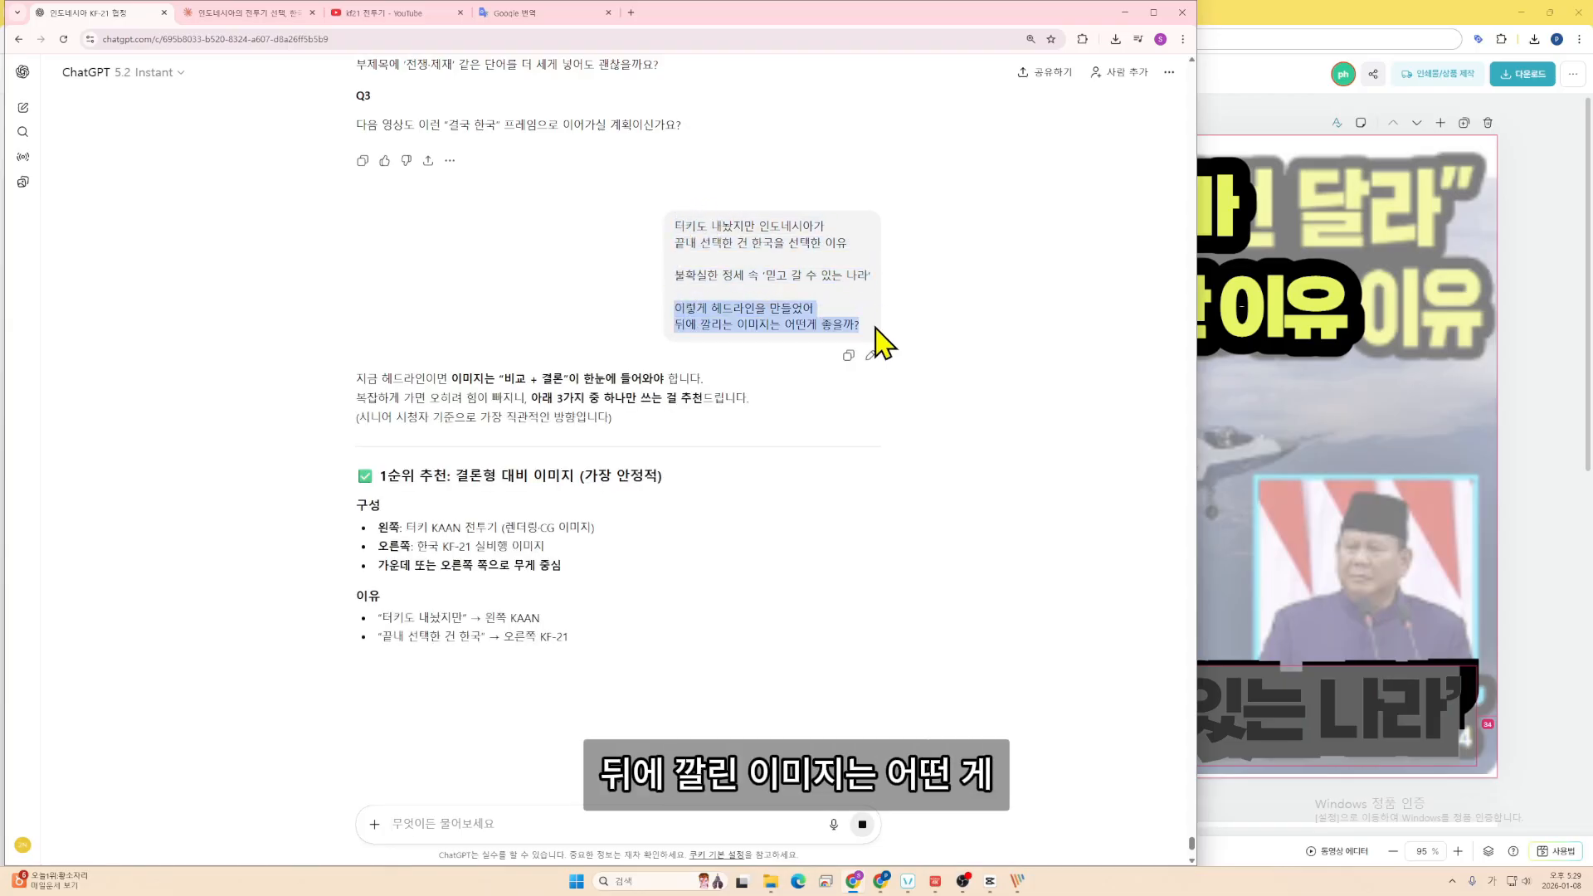
left_click(964, 364)
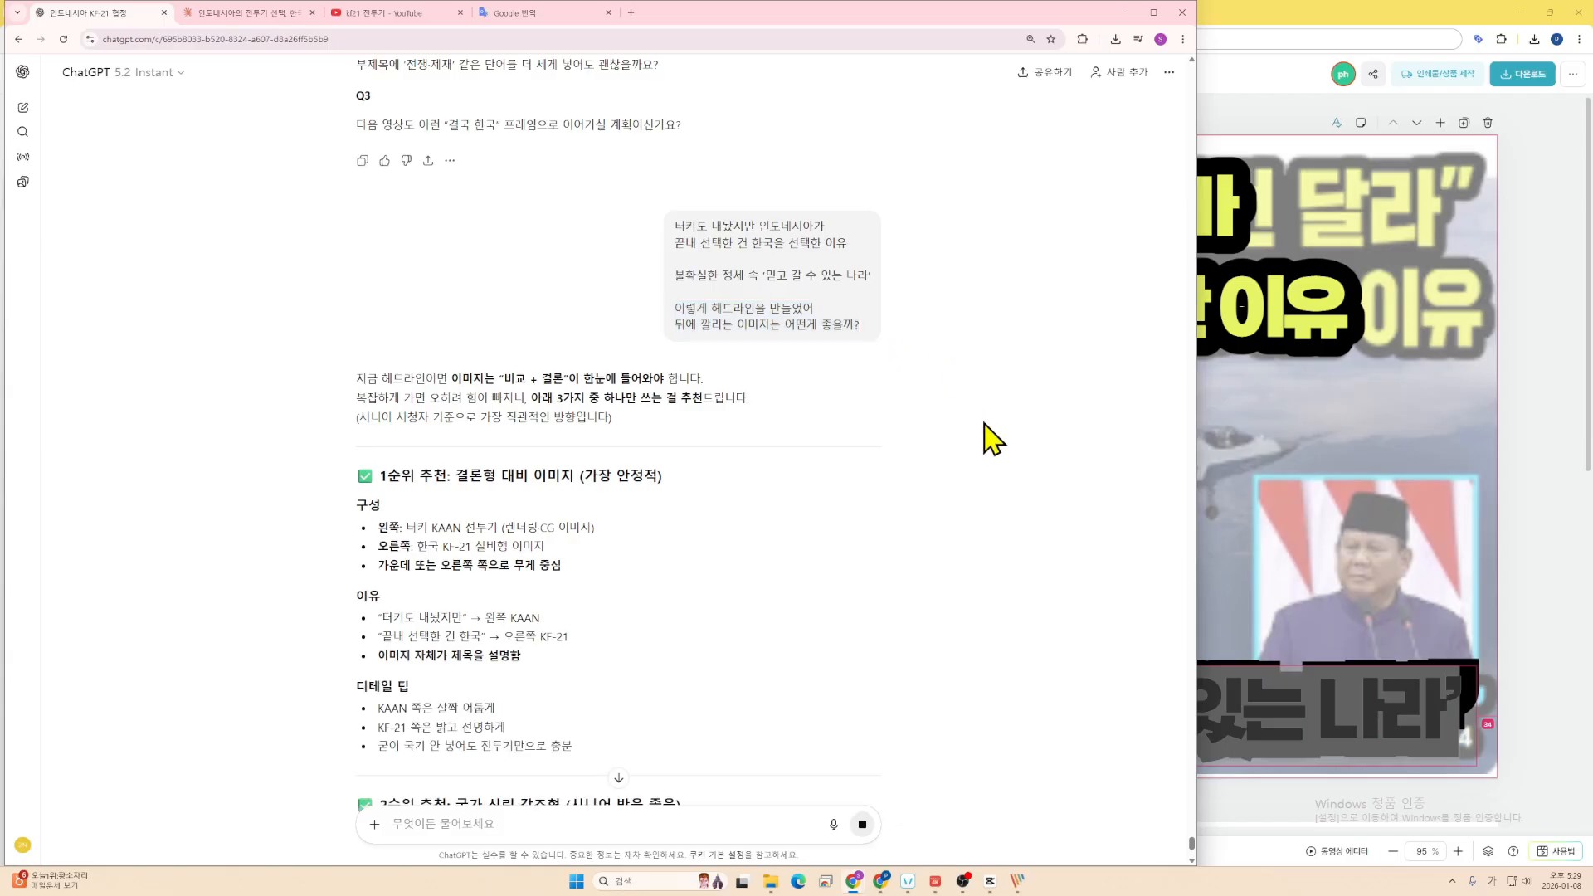
scroll(989, 434, "down", 1)
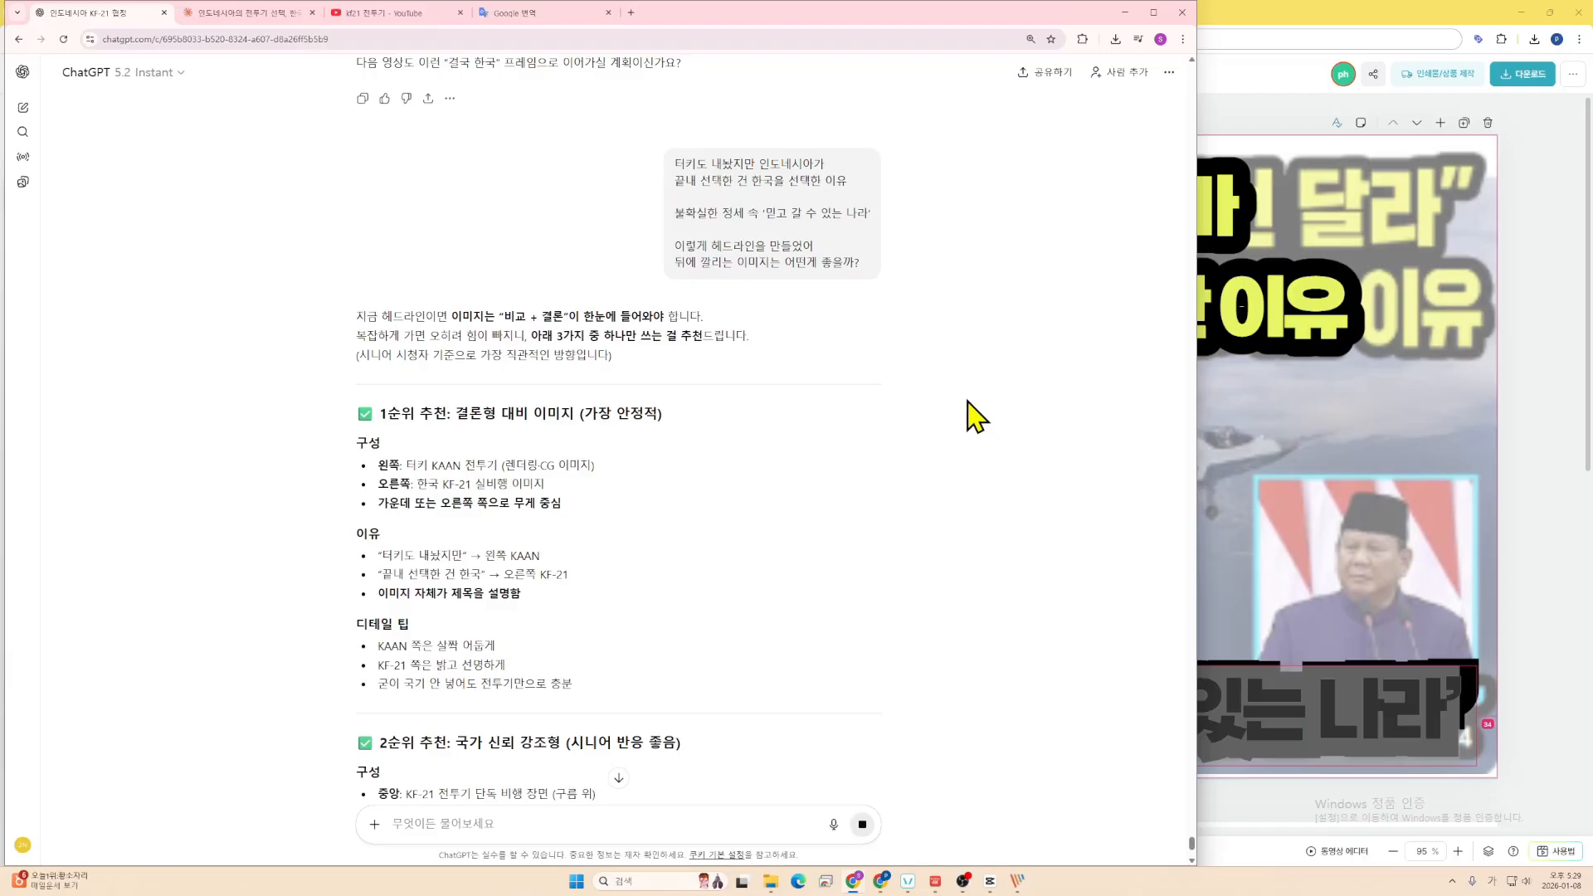
scroll(978, 414, "down", 1)
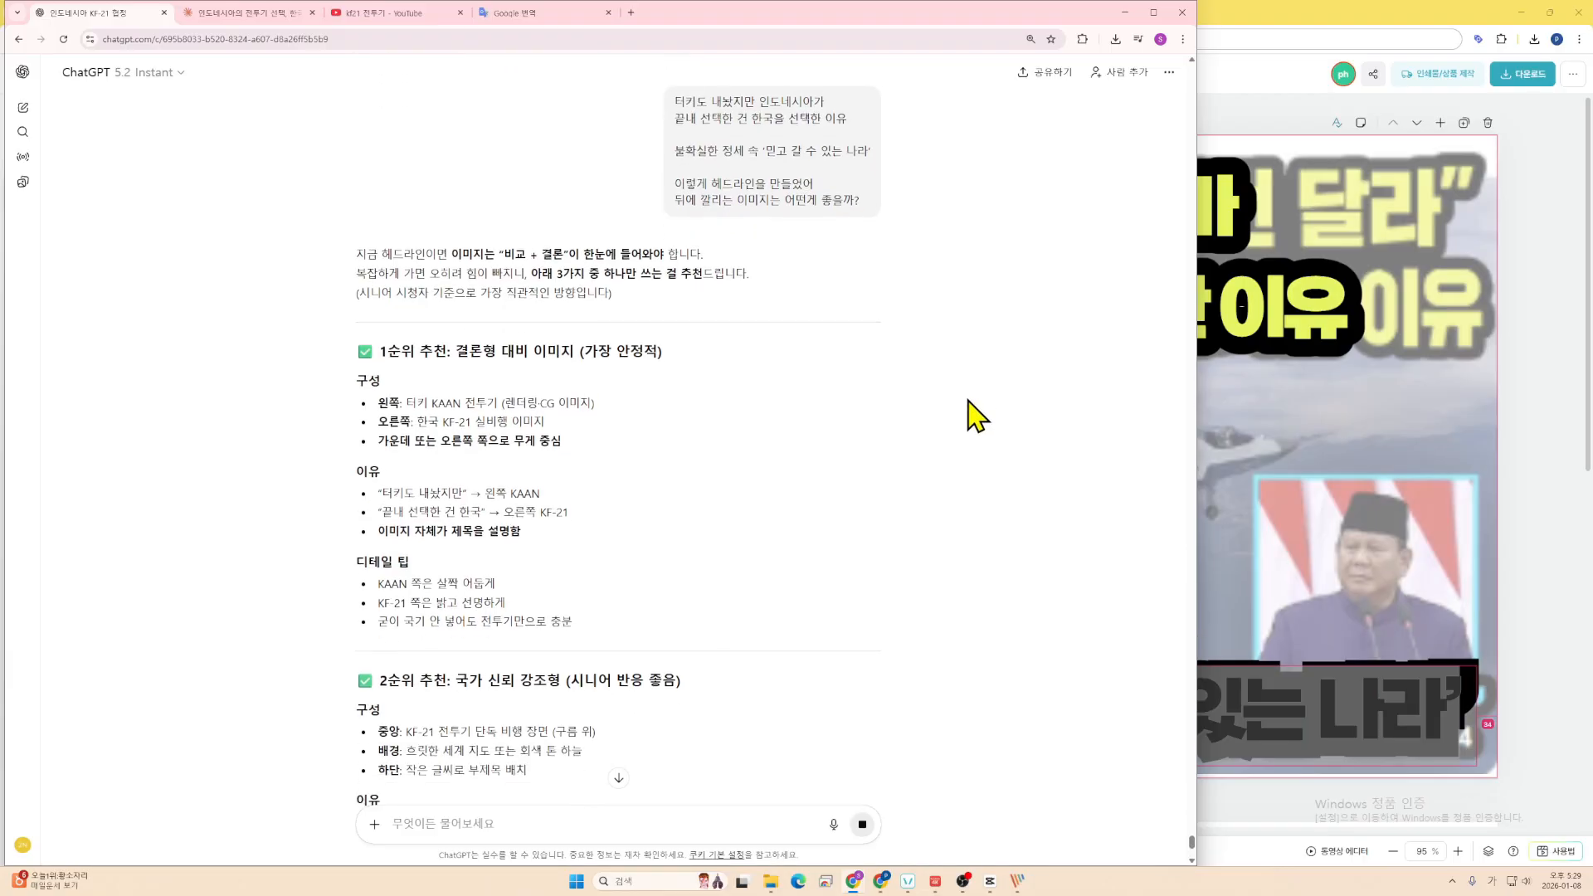
scroll(977, 413, "down", 1)
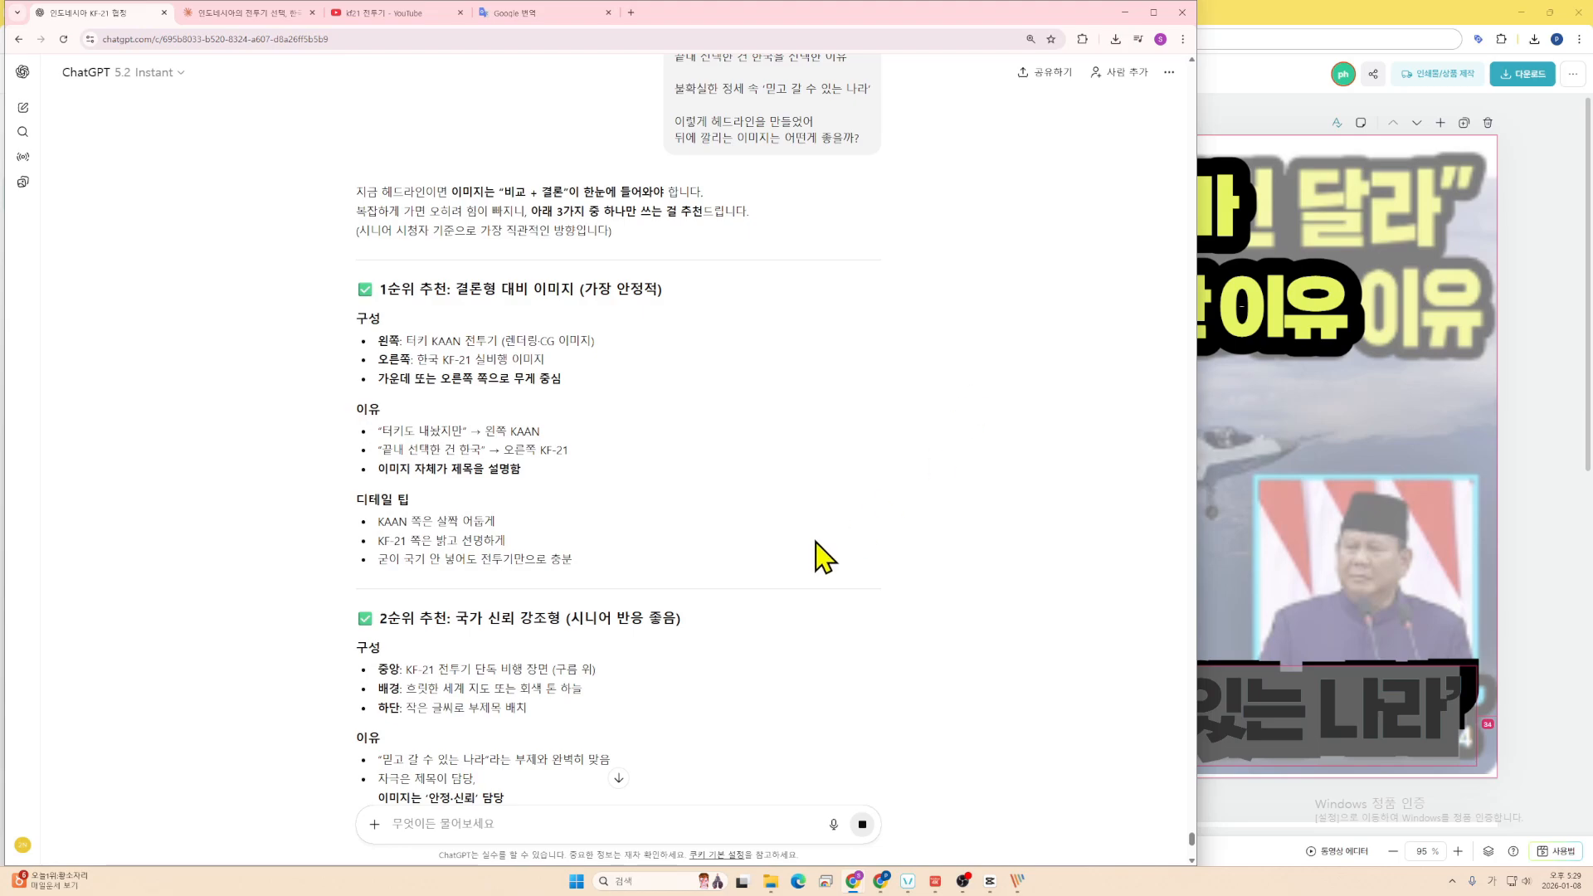
left_click_drag(542, 432, 401, 429)
left_click(549, 440)
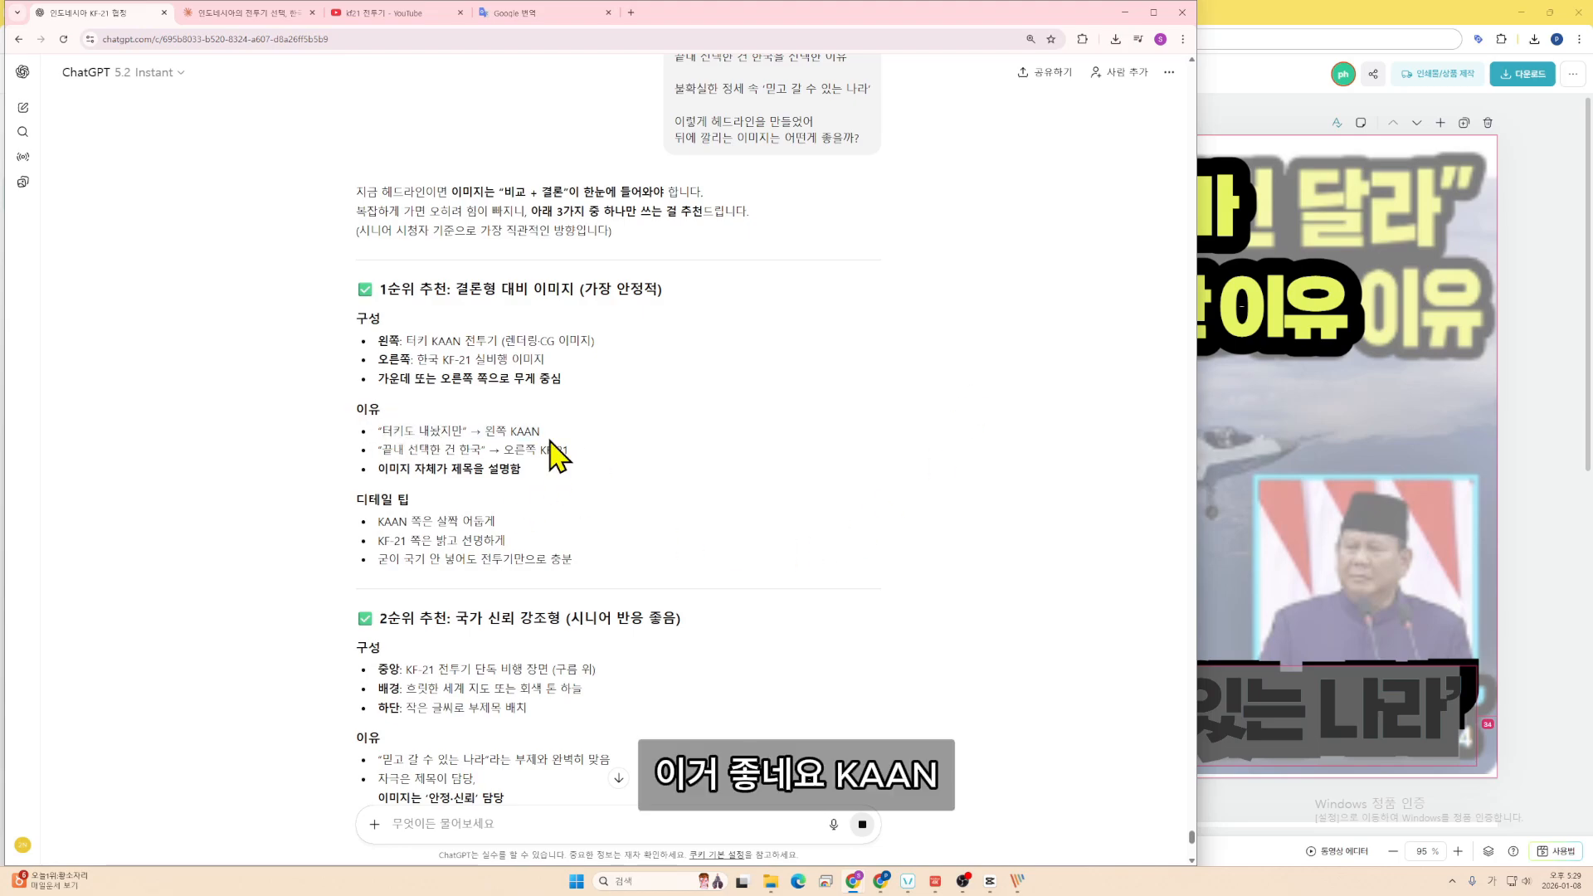
mouse_move(567, 446)
left_mouse_down()
mouse_move(412, 438)
mouse_move(603, 457)
mouse_move(409, 448)
mouse_move(548, 438)
left_mouse_up()
triple_click(444, 451)
left_click(594, 452)
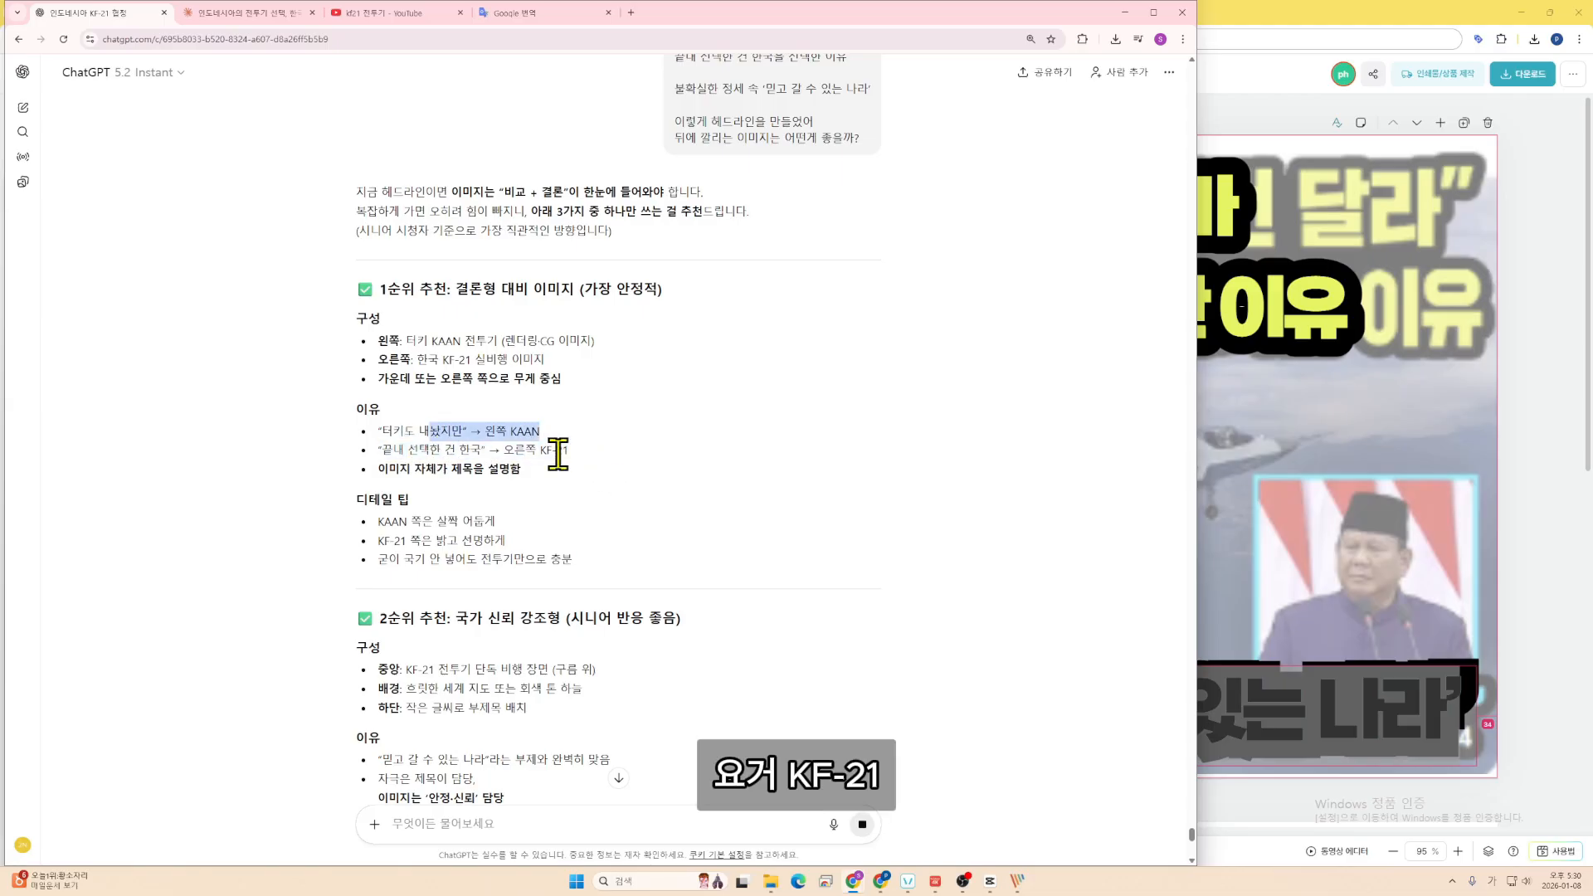
left_click(557, 439)
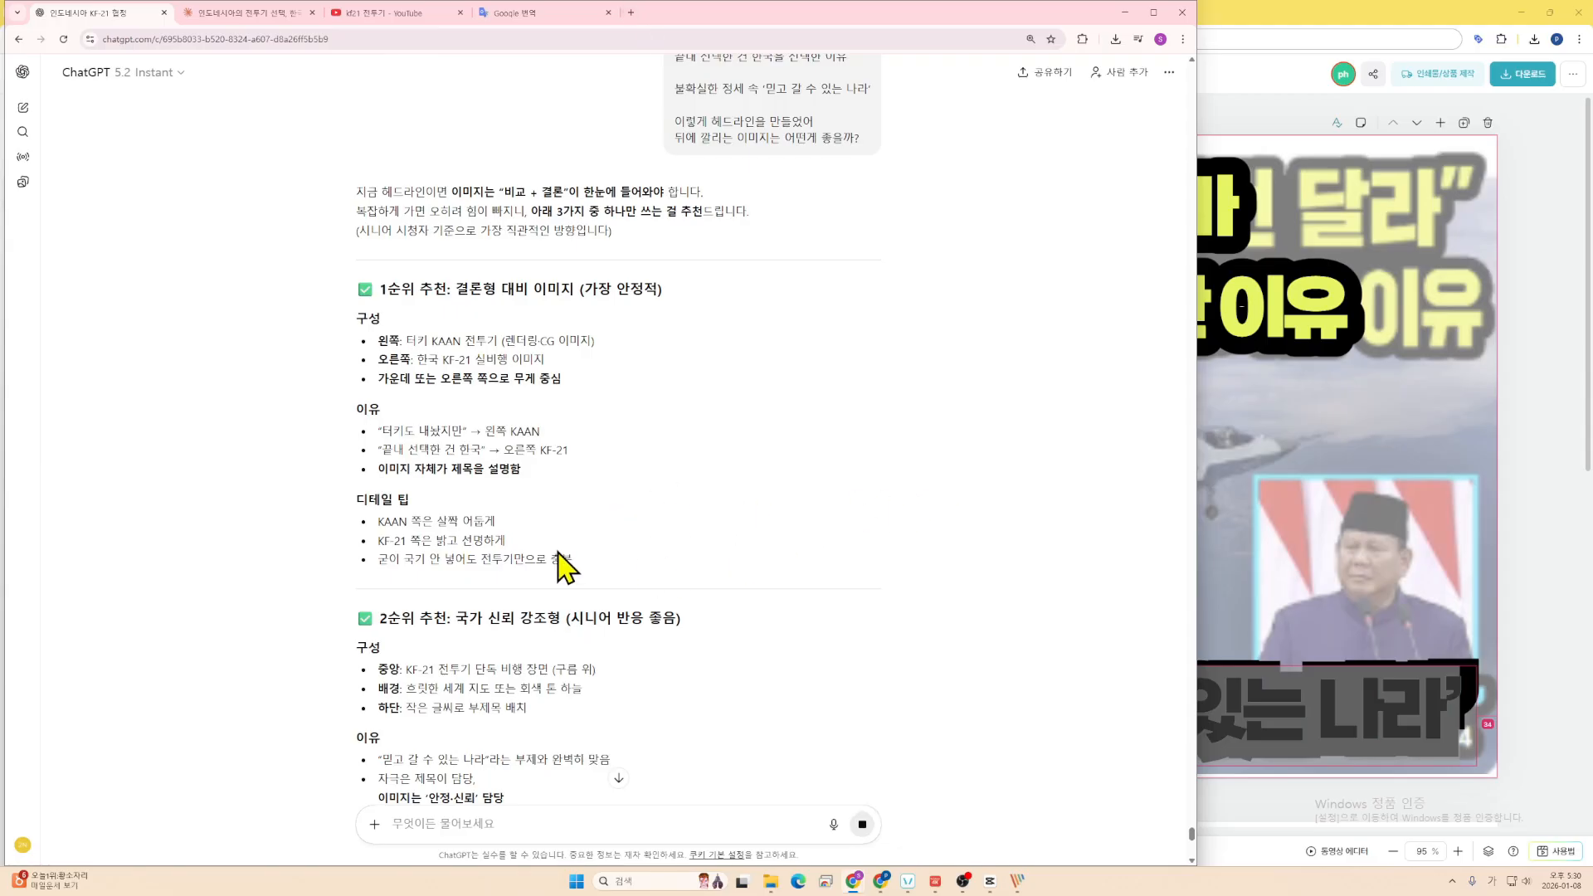
- Switch to MiriCanvas and delete the faded reference thumbnail from the first page, keeping the headline and subtitle
left_click(1327, 537)
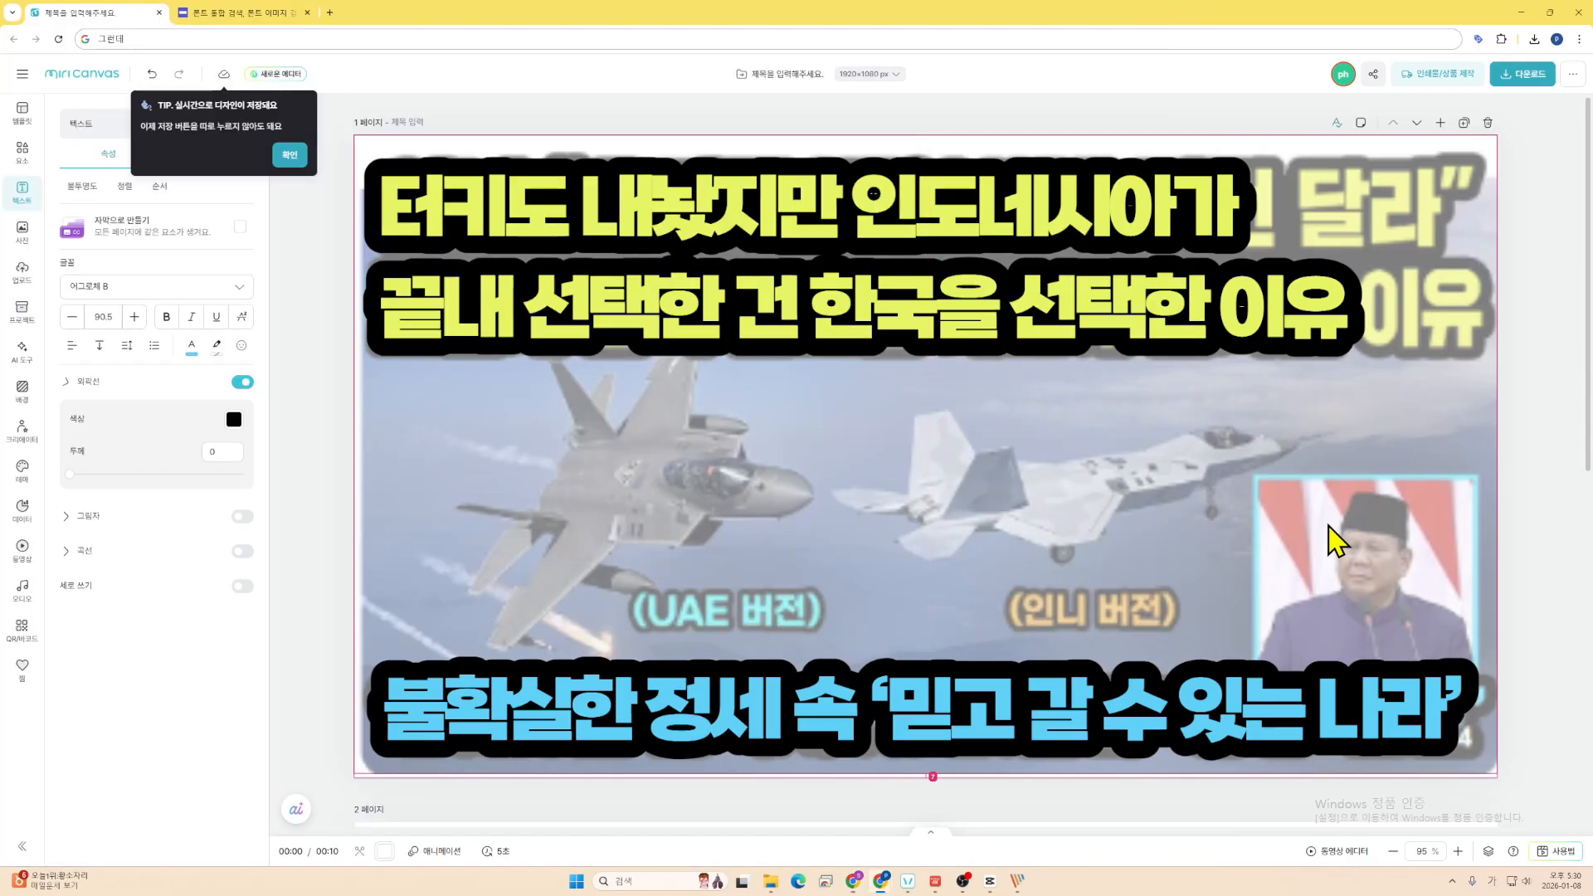
key("Delete")
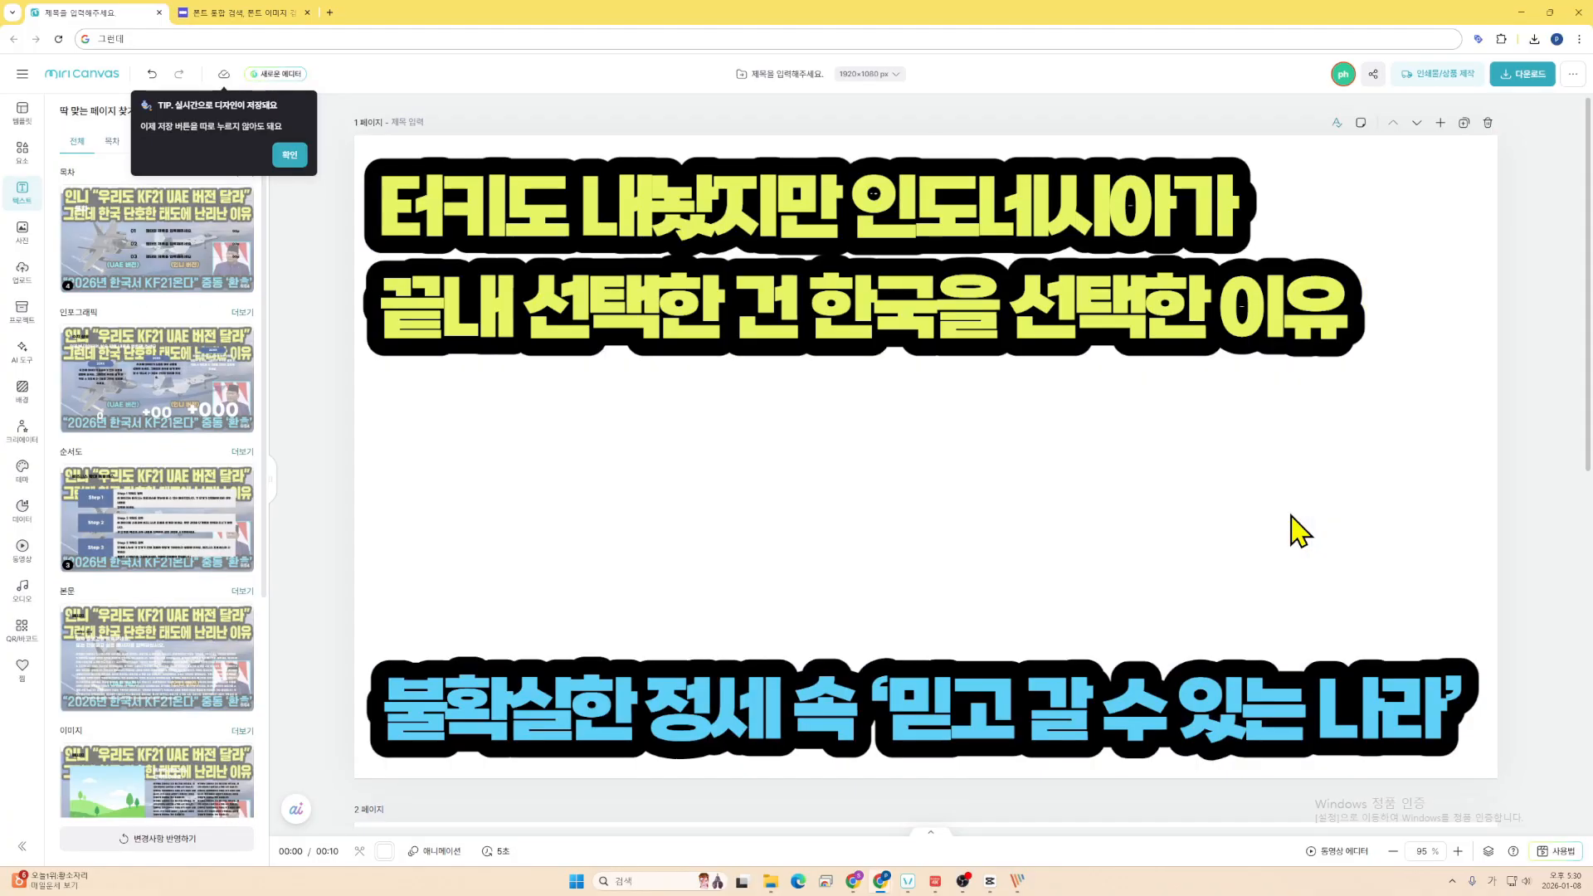
- Search Google for KAAN in a new browser tab and show the image results
key("alt+Tab")
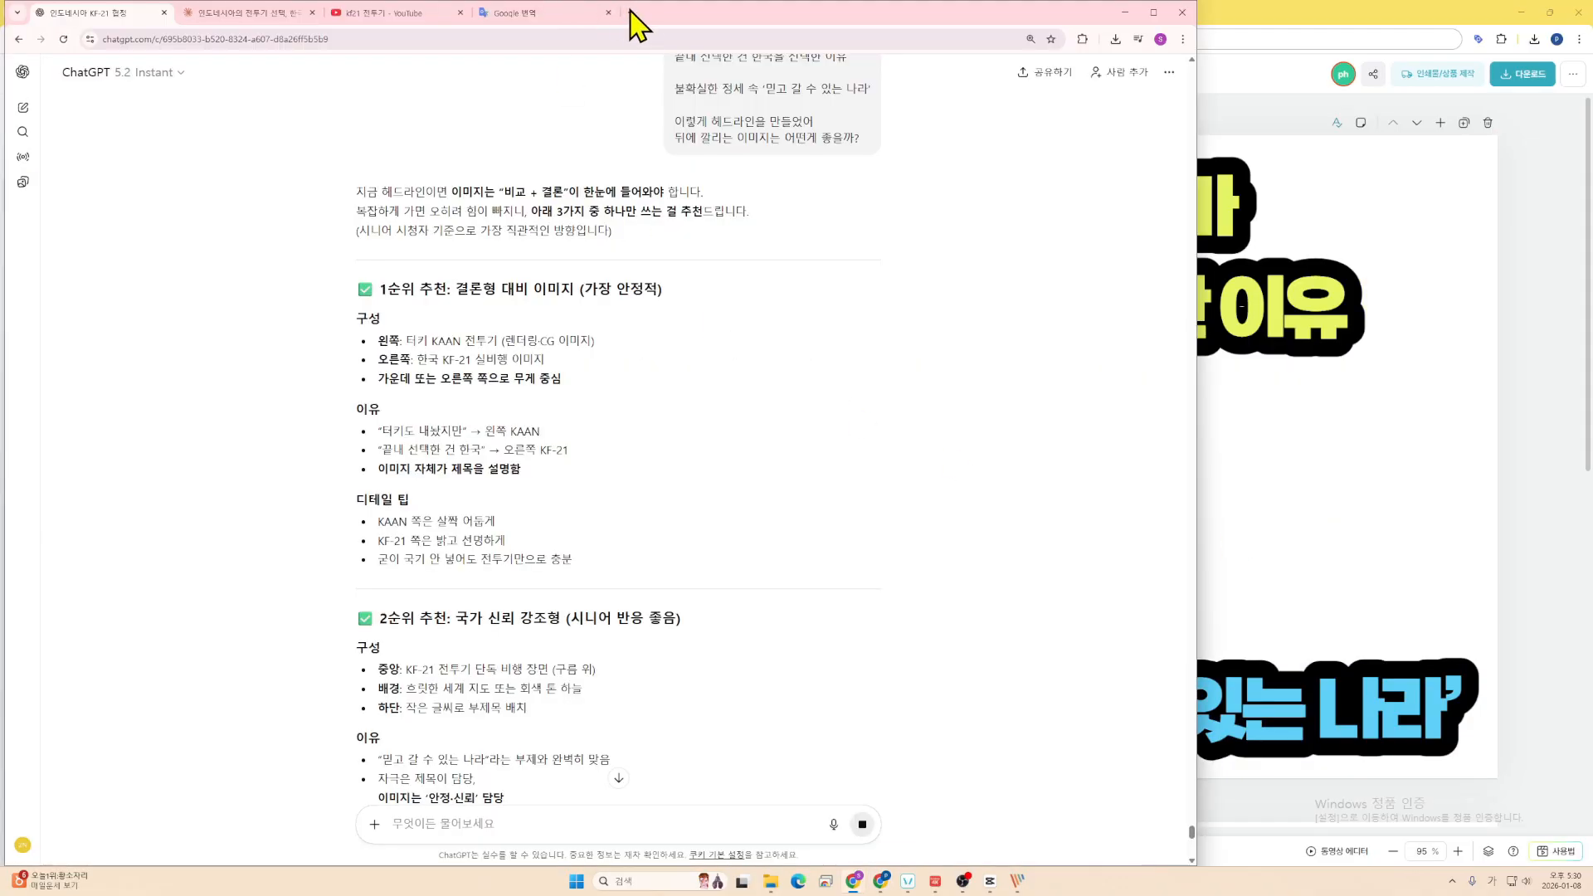
left_click(631, 13)
type("KAAN")
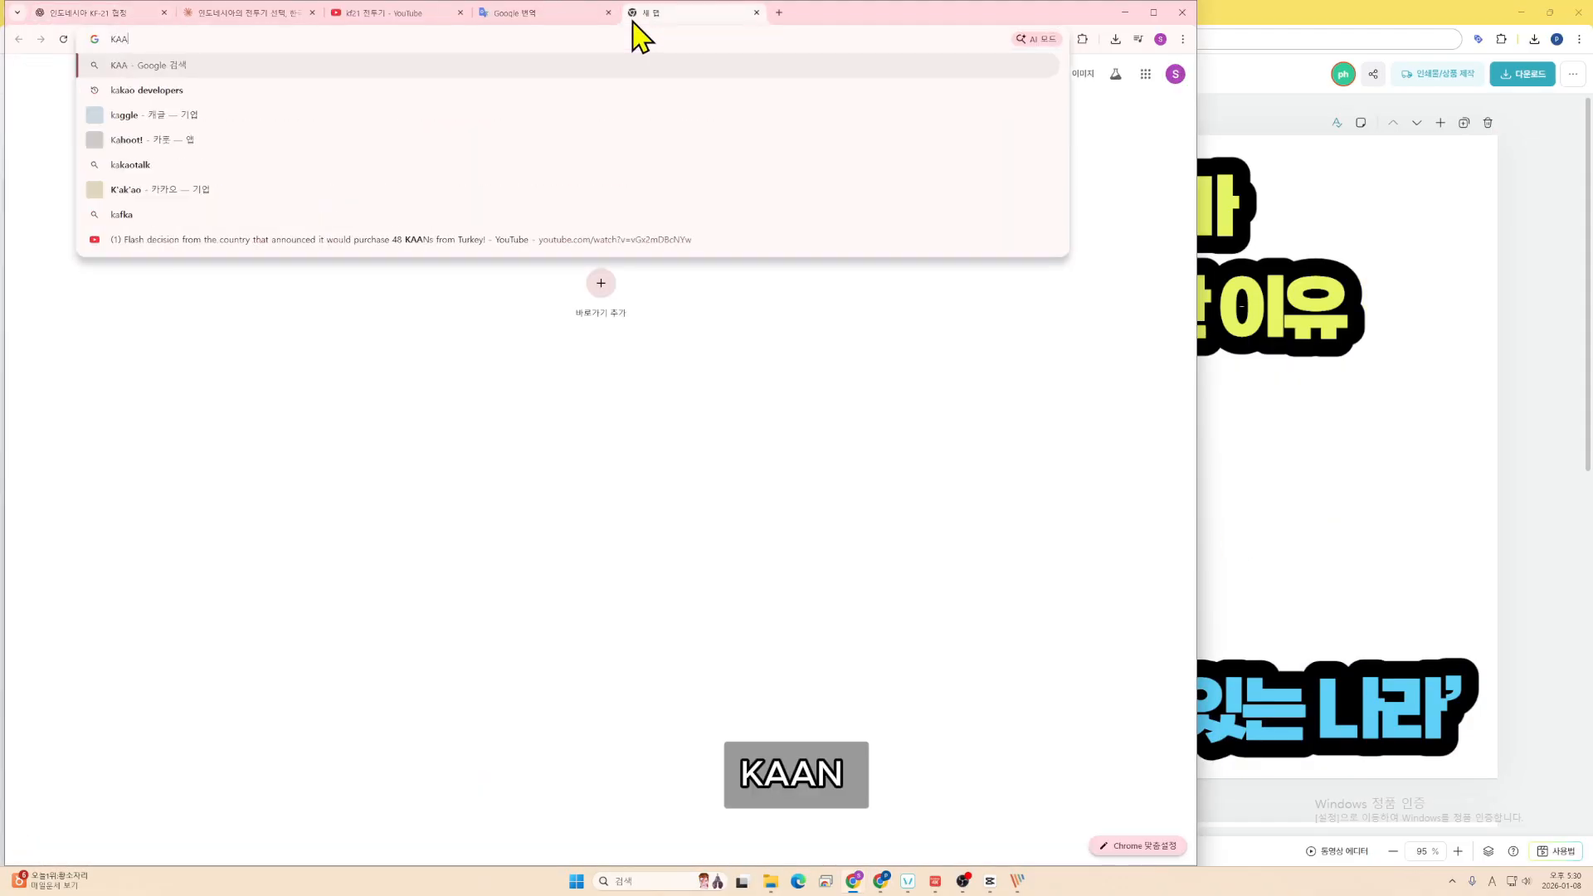
key("Return")
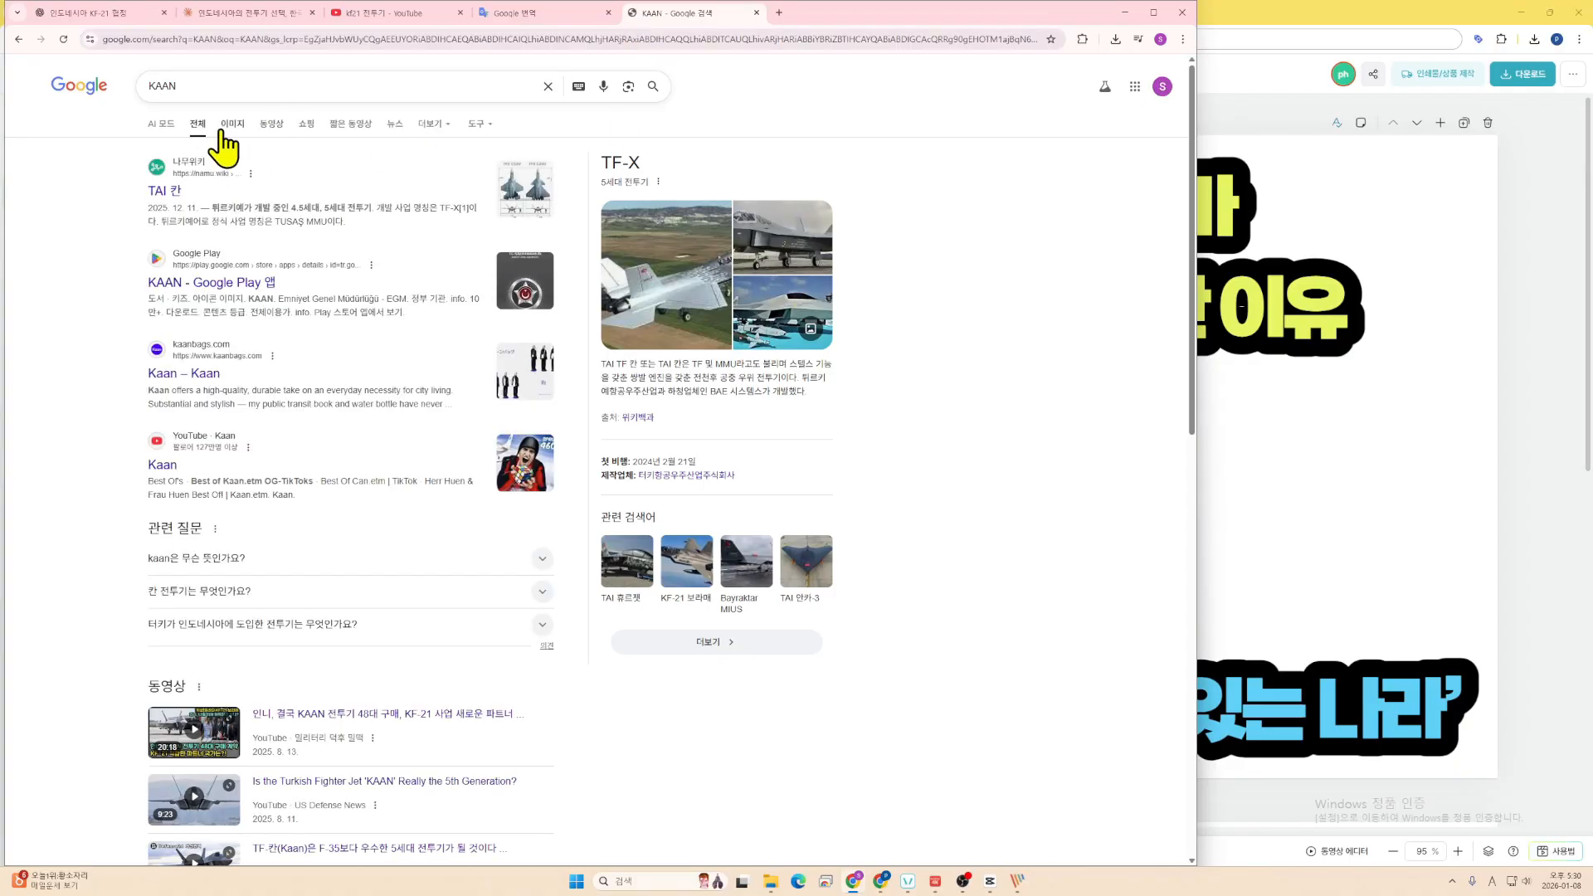
left_click(225, 124)
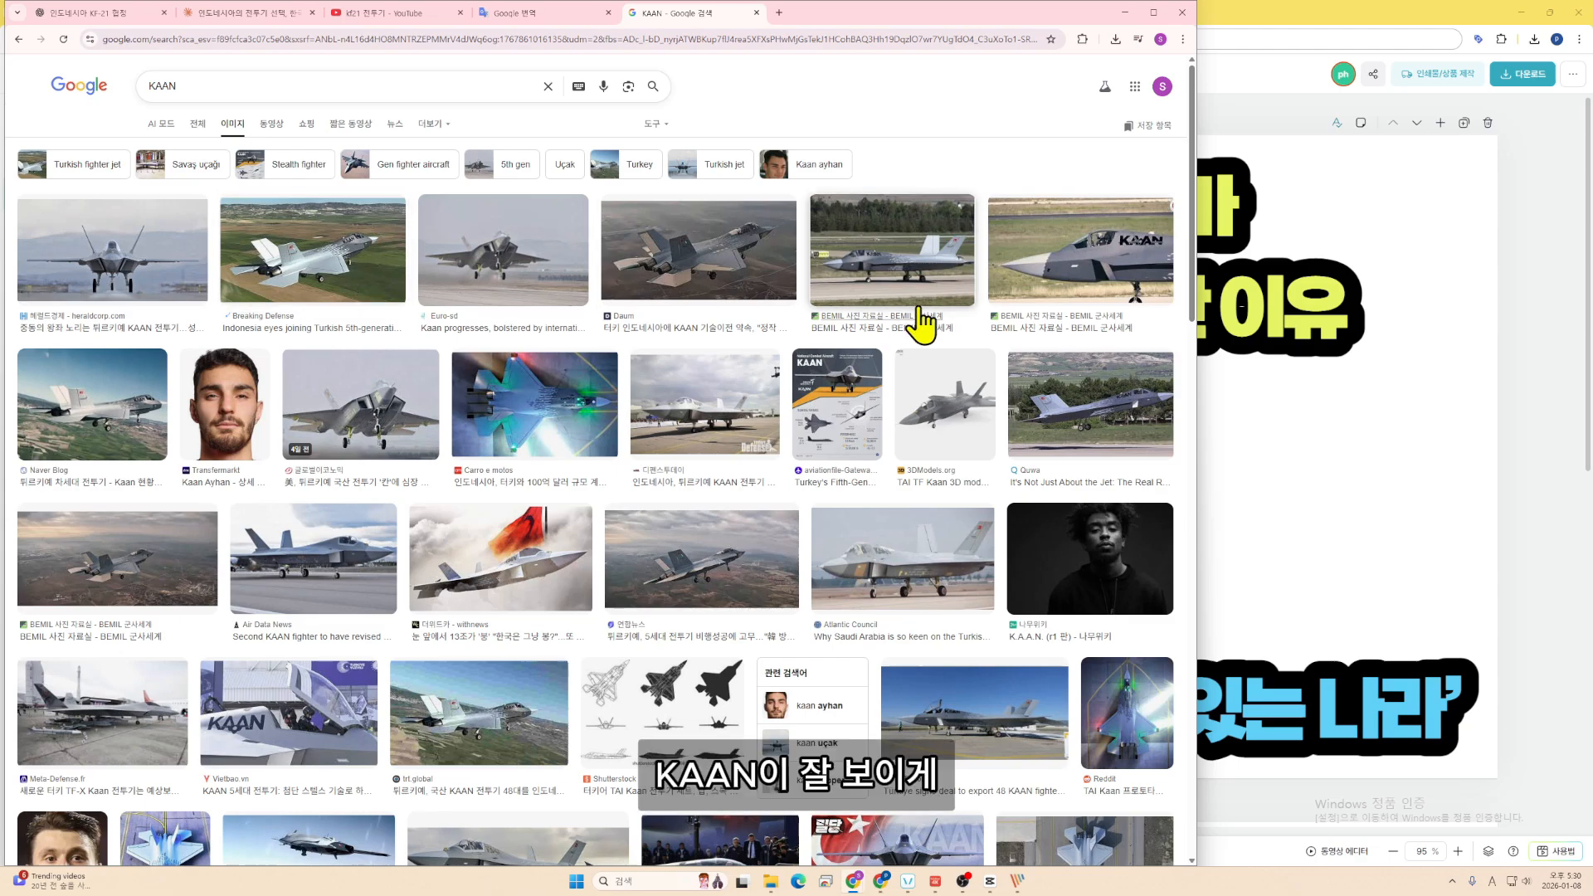
- Try the runway close-up of the KAAN jet's nose as the MiriCanvas background, enlarge it toward the page's left side, and delete it
right_click(1094, 244)
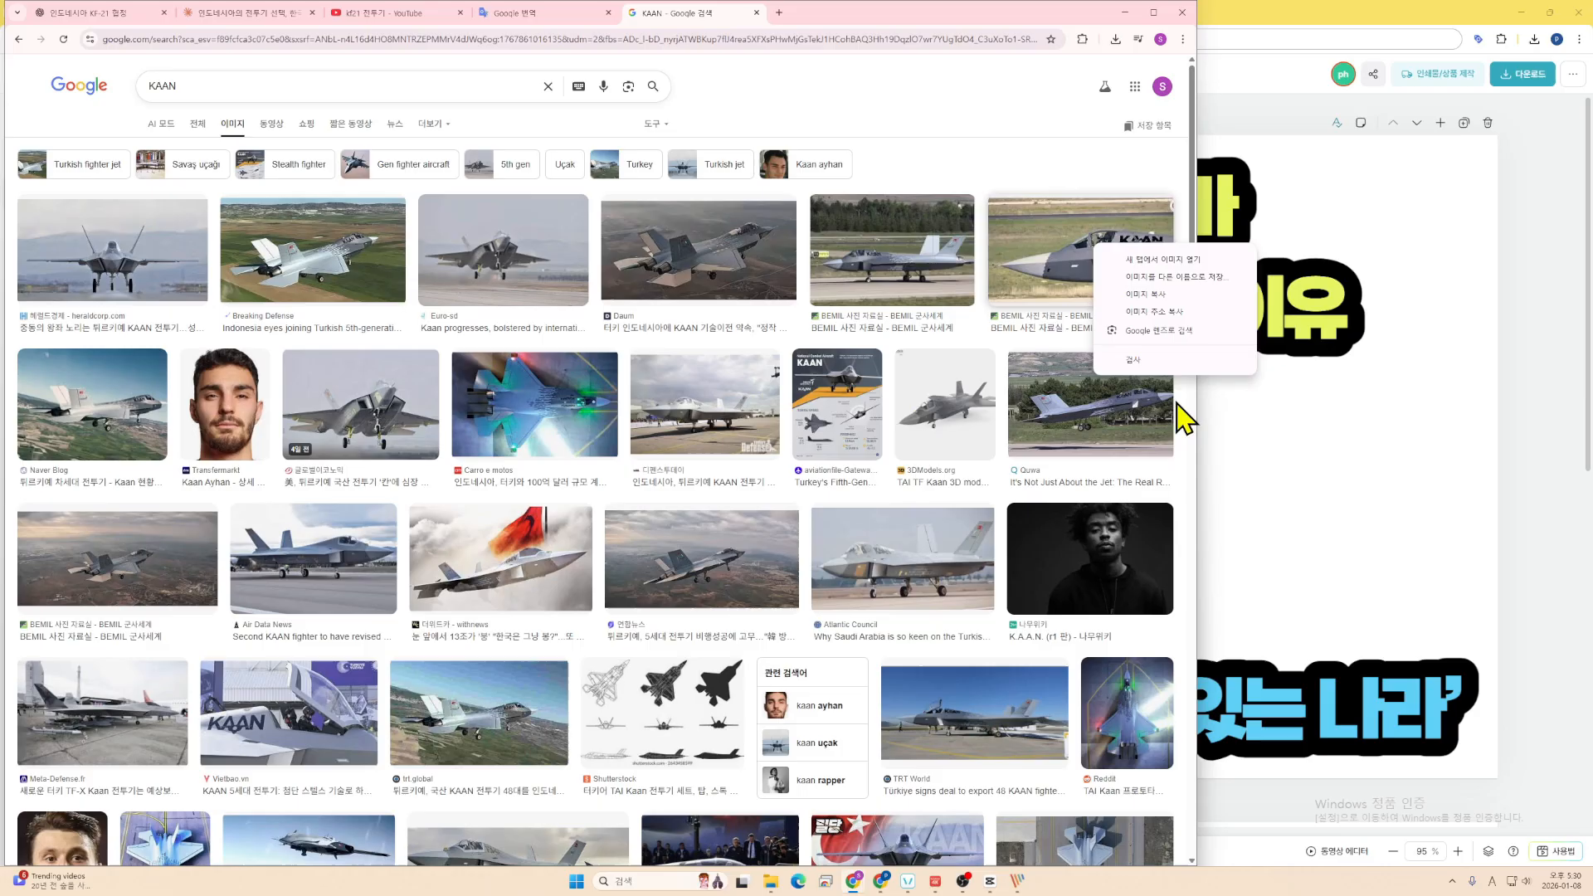
left_click(1162, 296)
left_click(1209, 490)
key("ctrl+v")
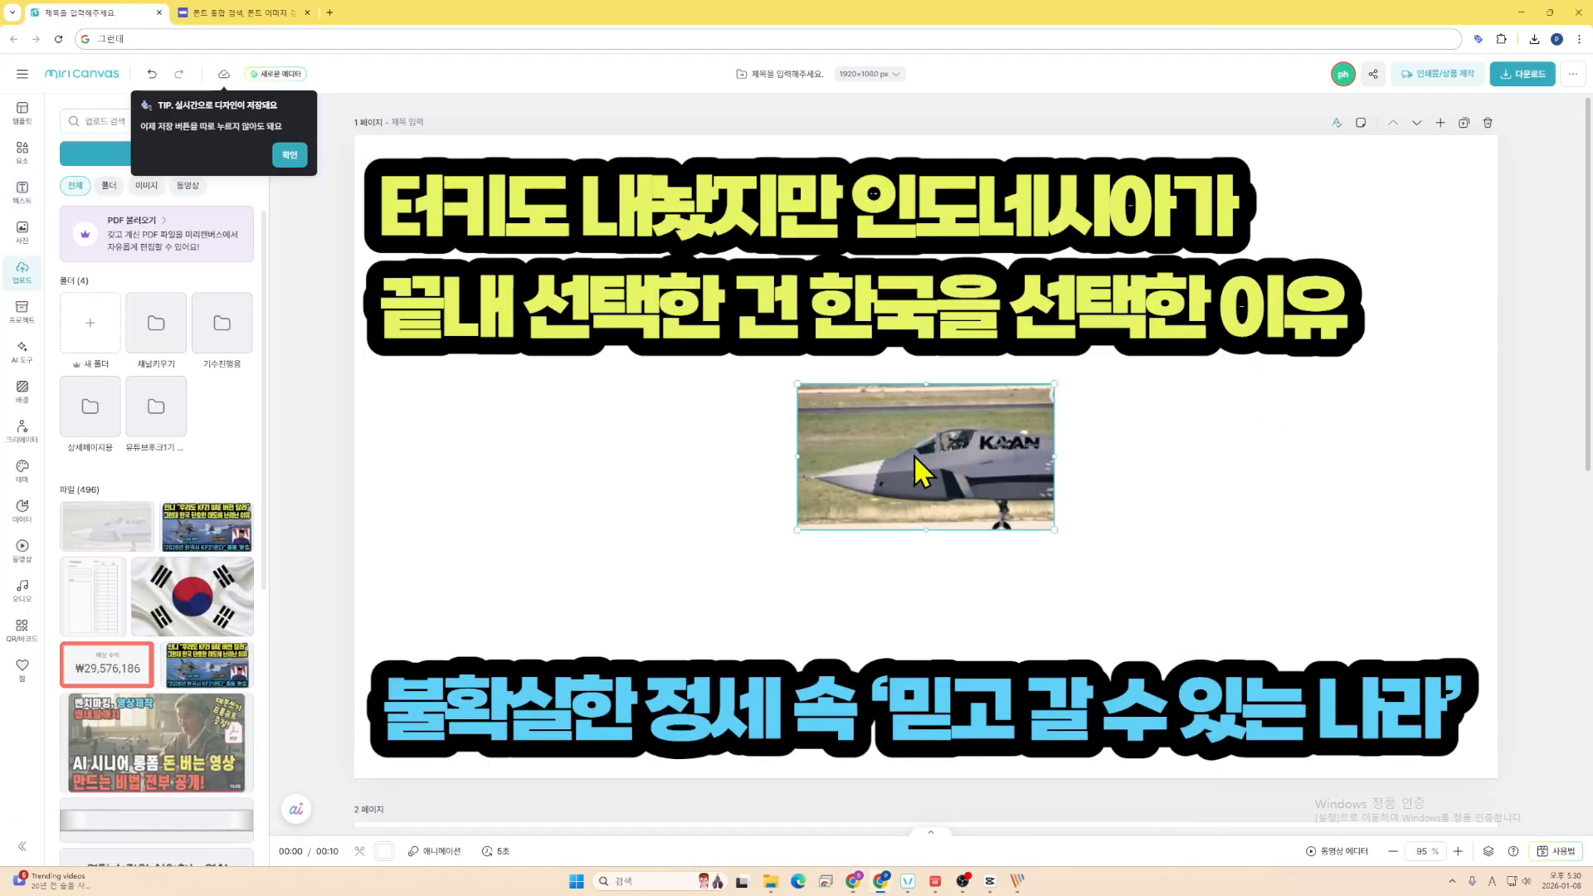
left_click_drag(921, 473, 670, 445)
left_click_drag(803, 515, 1257, 767)
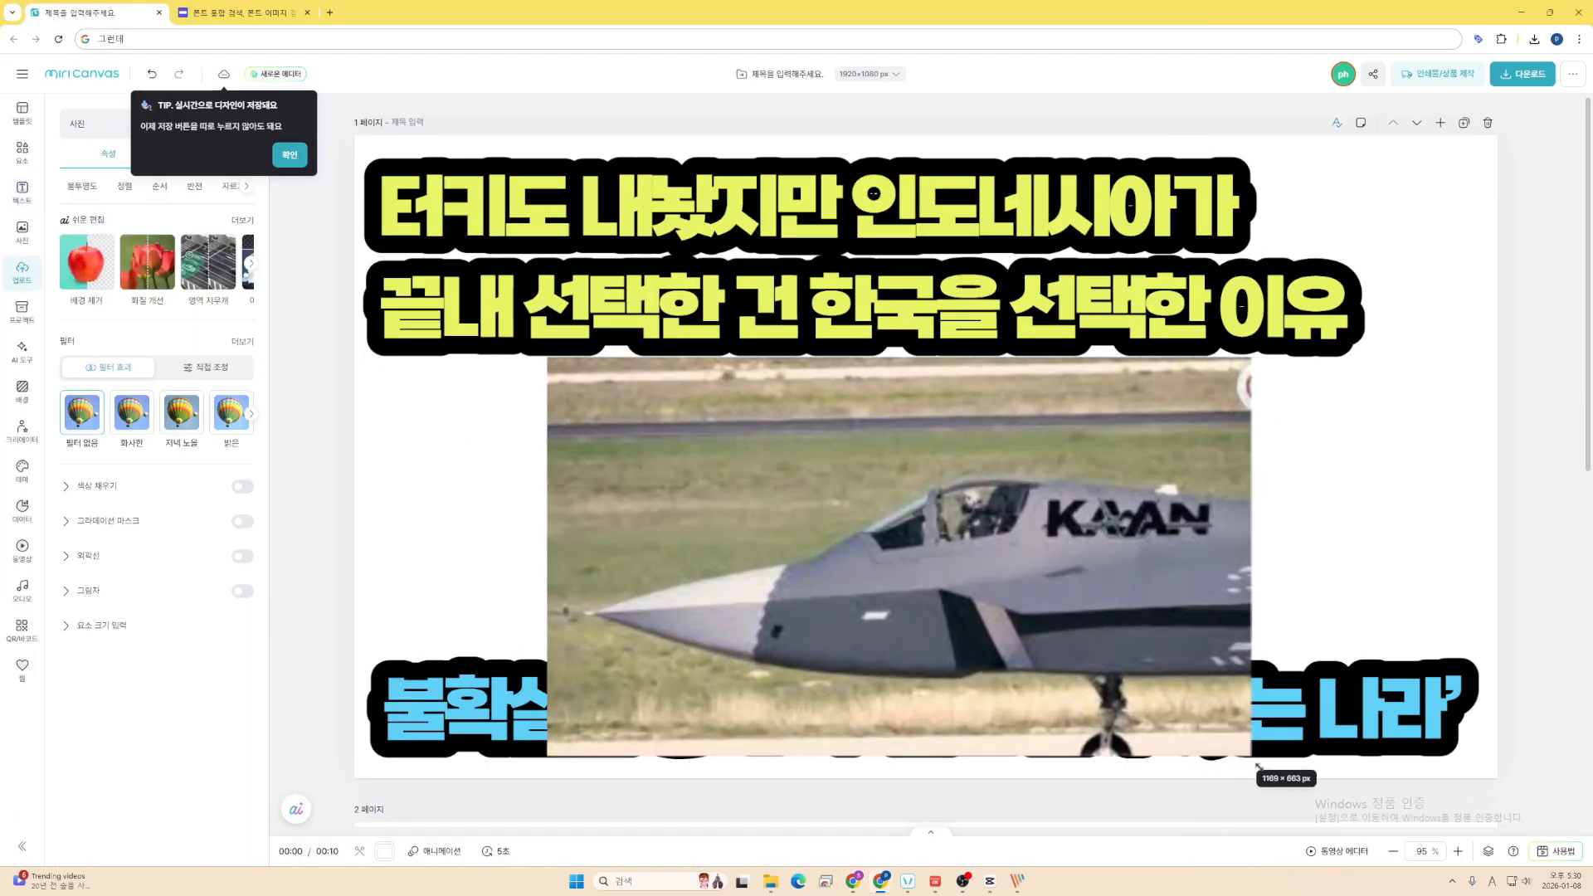
left_click_drag(1112, 650, 728, 411)
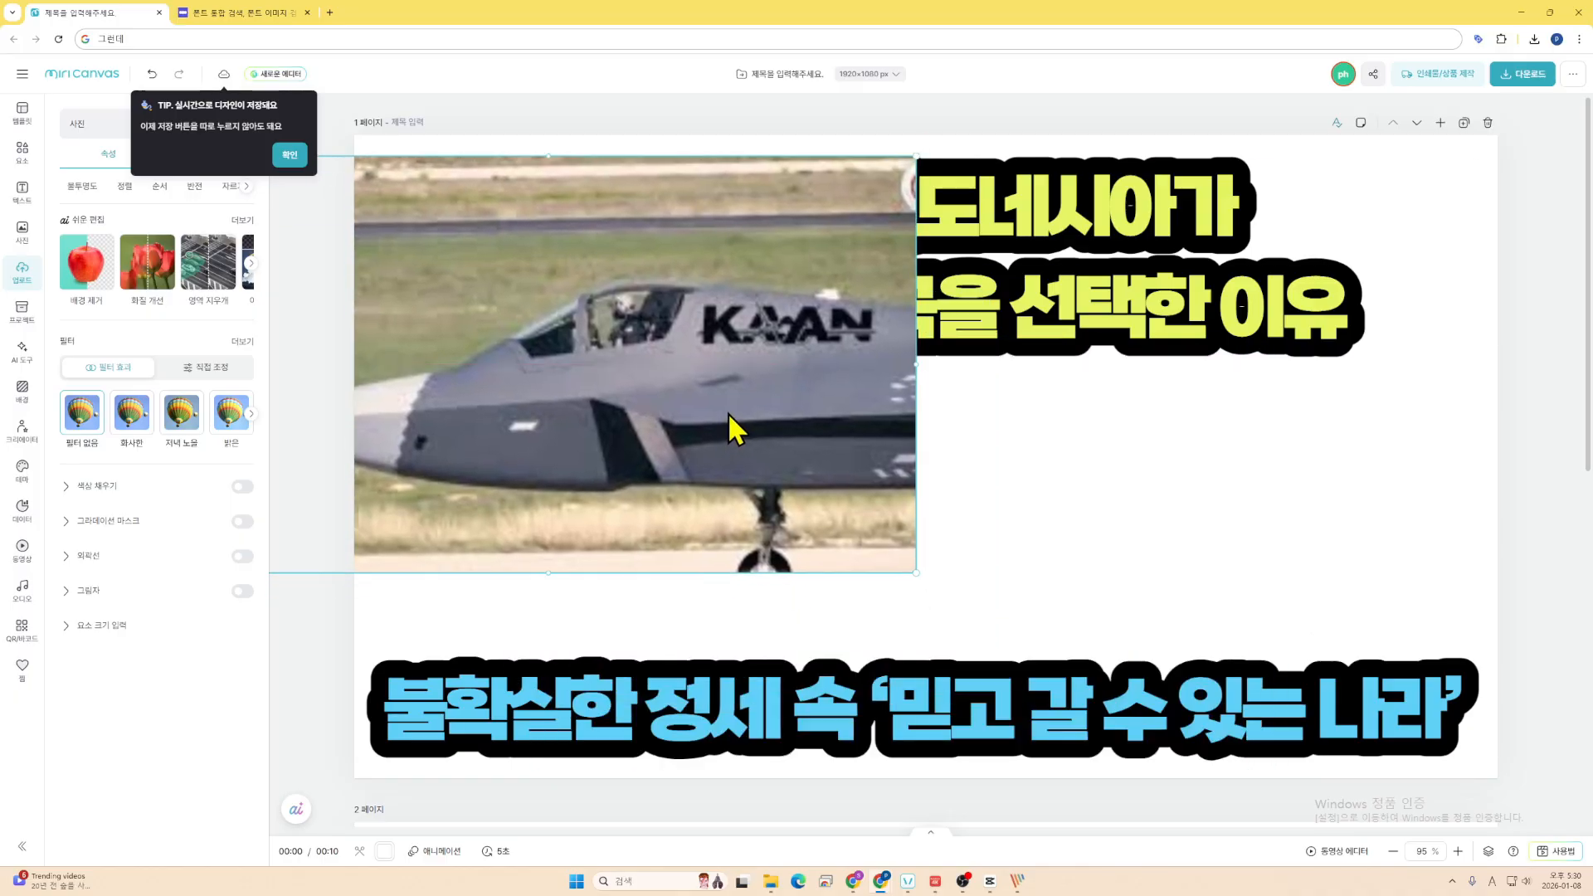
key("Delete")
- Return to the Google image results and refine the search to KAAN 4K
key("alt+Tab")
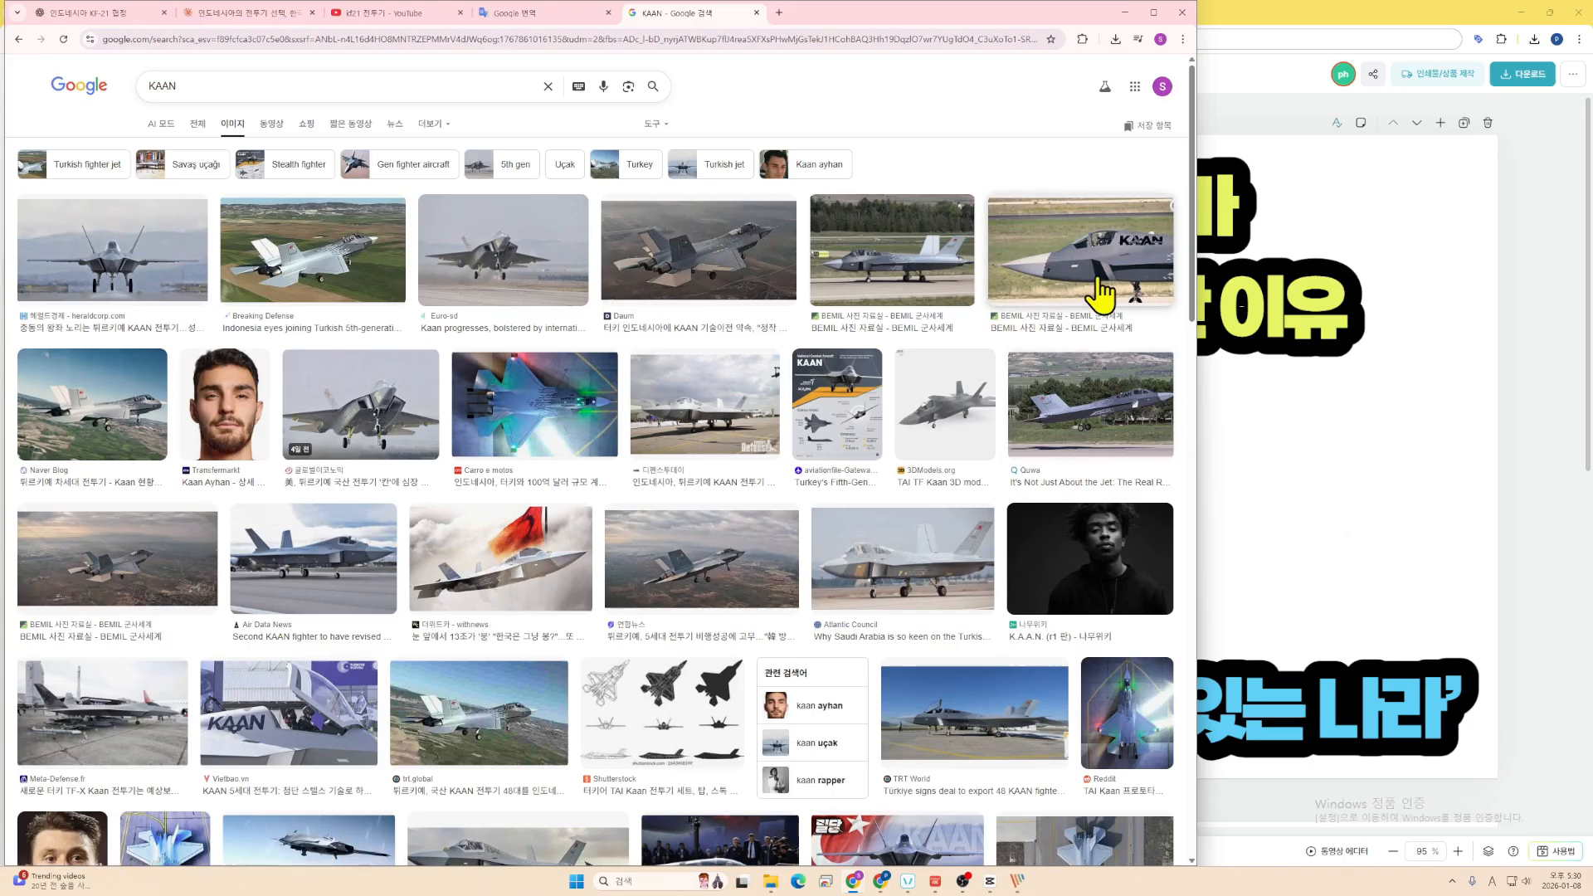
scroll(1048, 408, "down", 3)
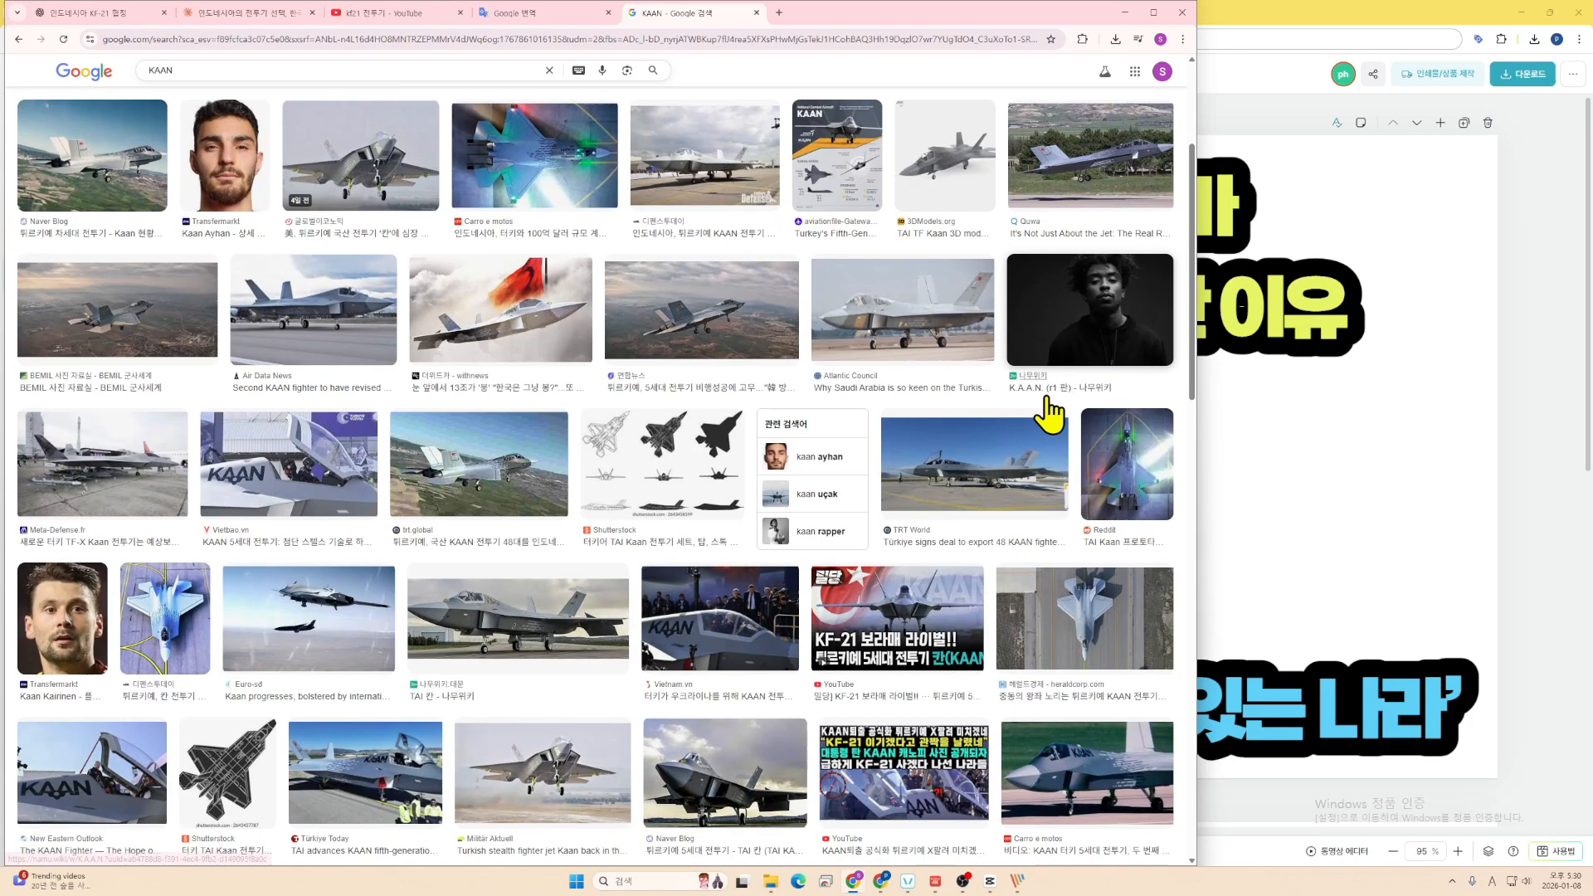
scroll(1048, 408, "up", 3)
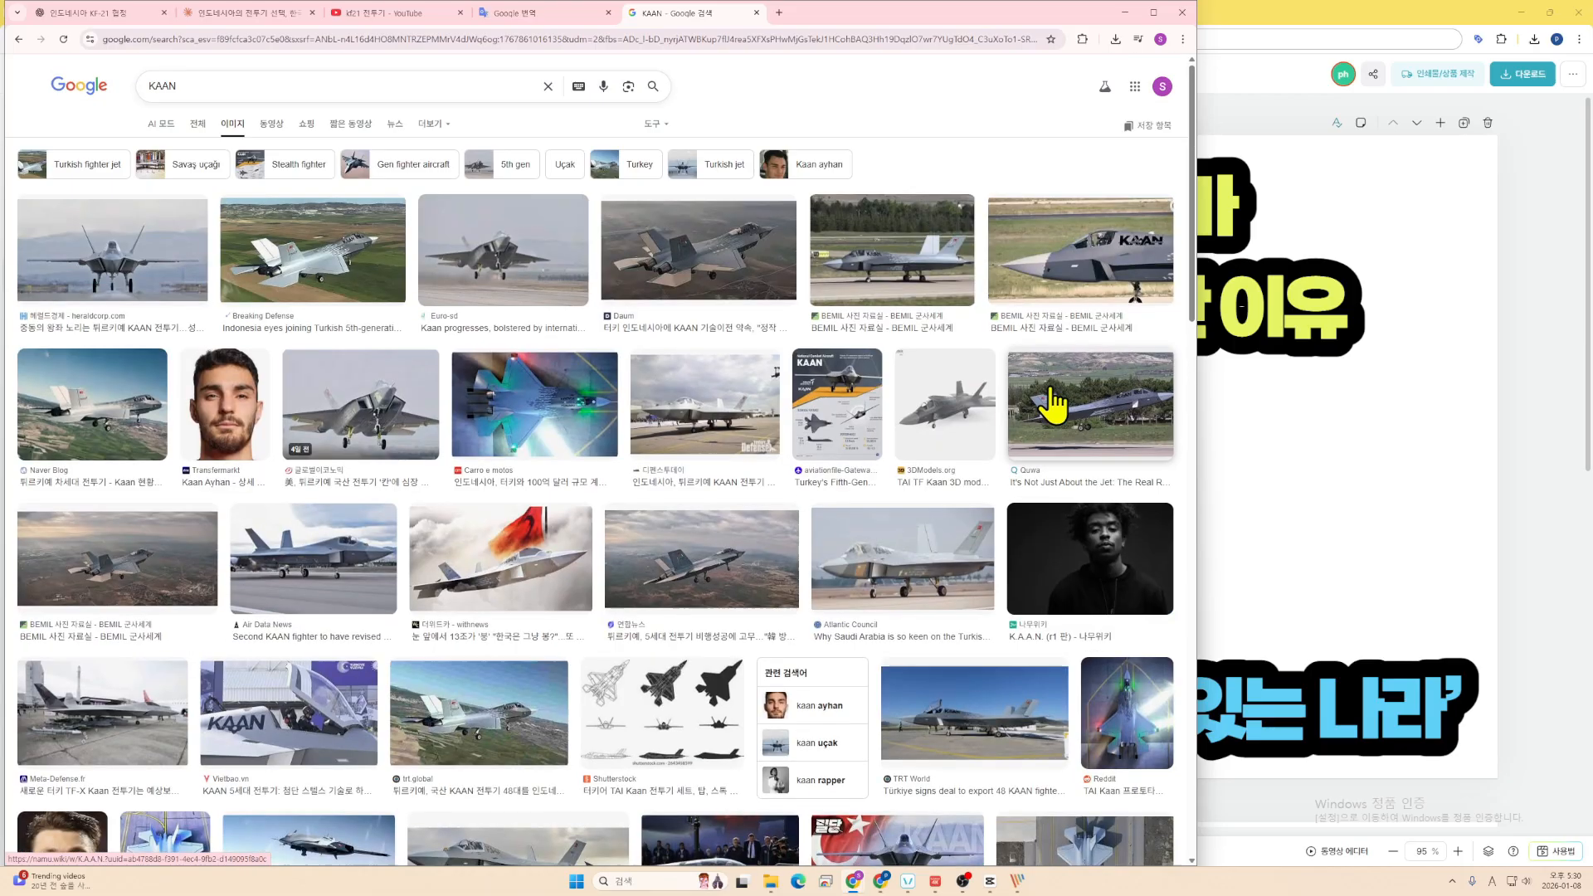
left_click(484, 86)
type("4K")
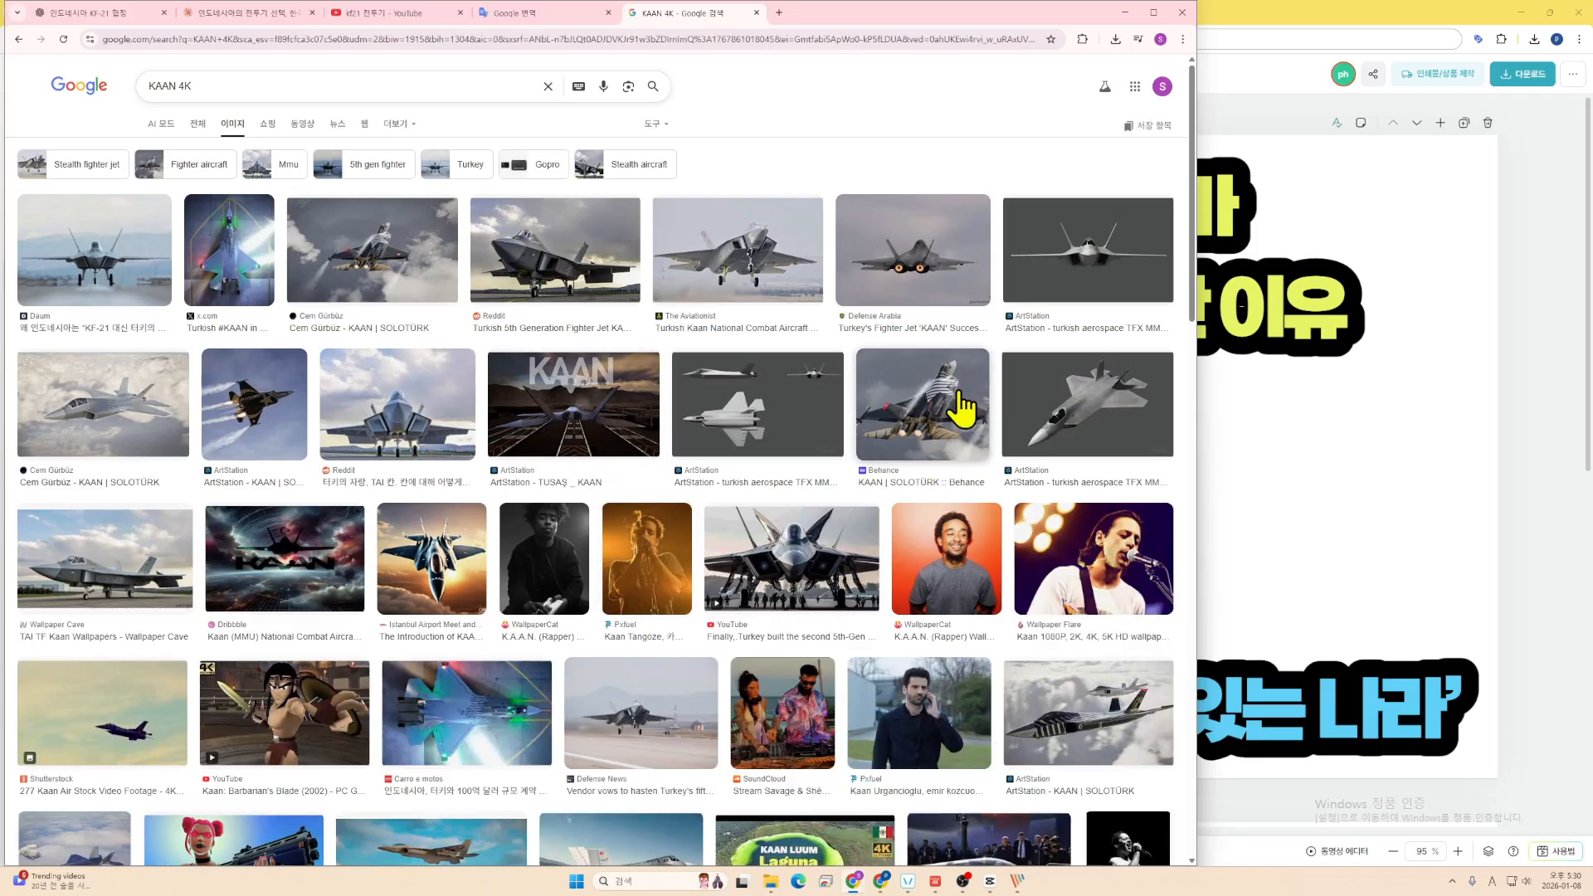
- Find the New Eastern Outlook photo of the open KAAN cockpit among the image results and open its source article
scroll(292, 416, "down", 3)
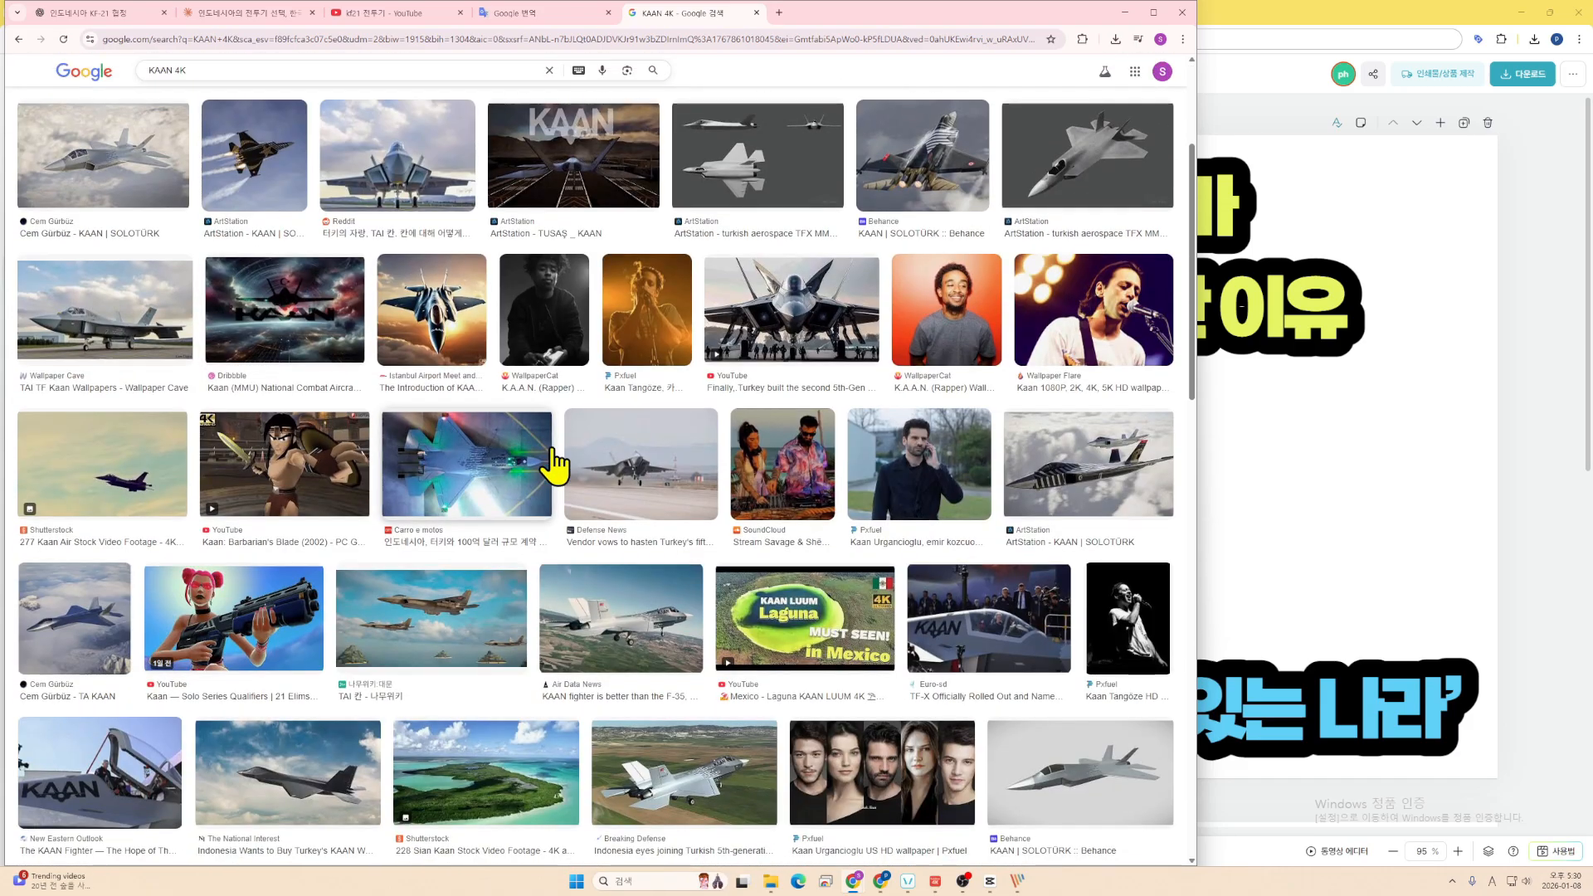
scroll(932, 533, "down", 2)
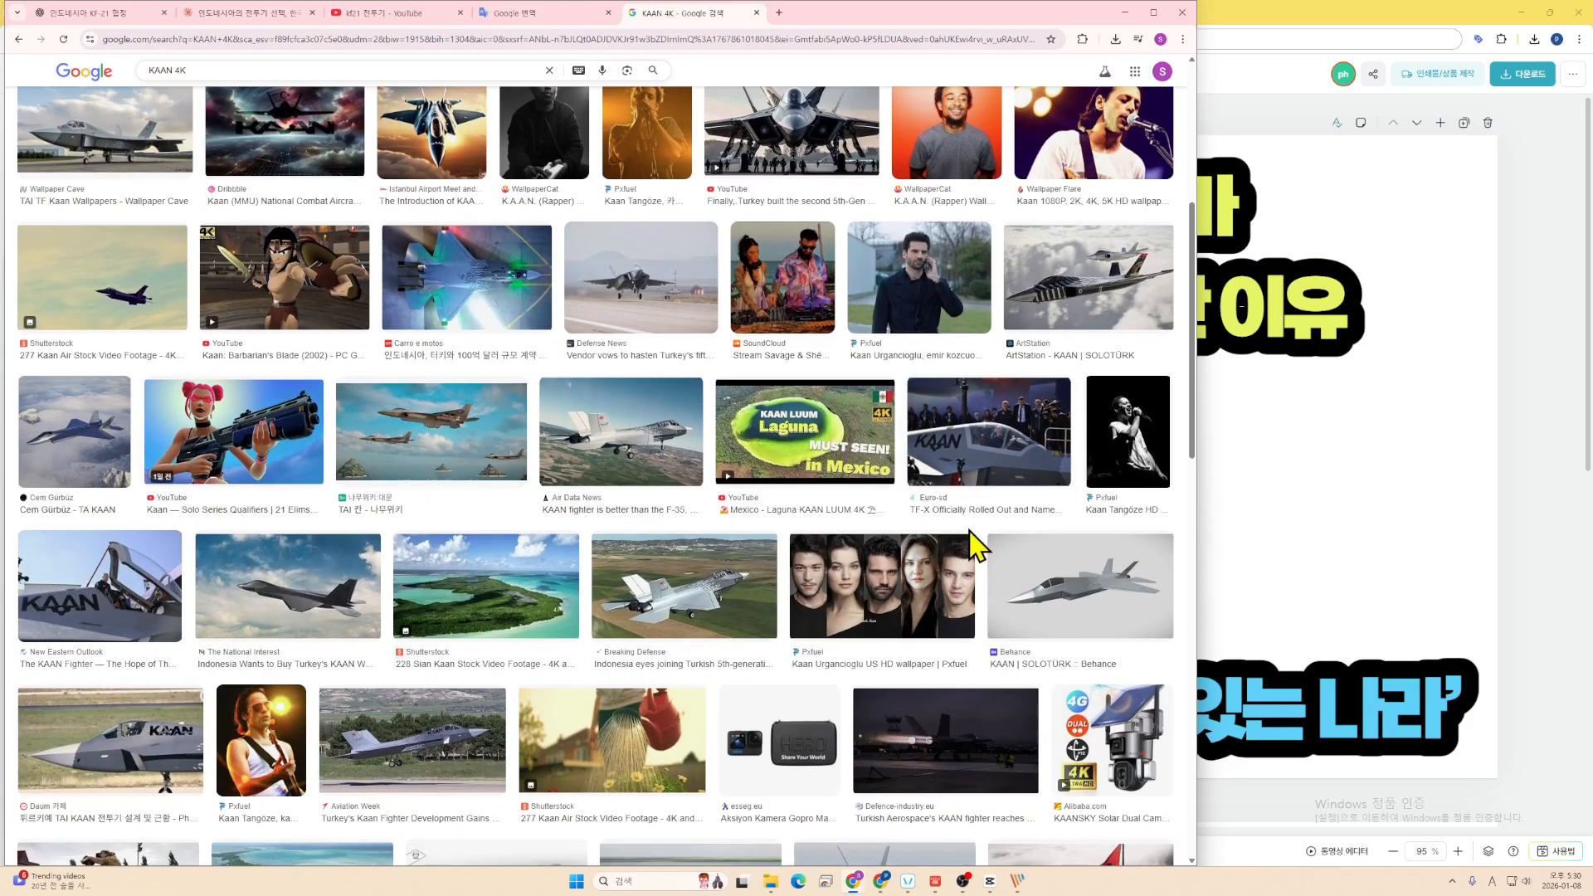
scroll(1008, 562, "down", 1)
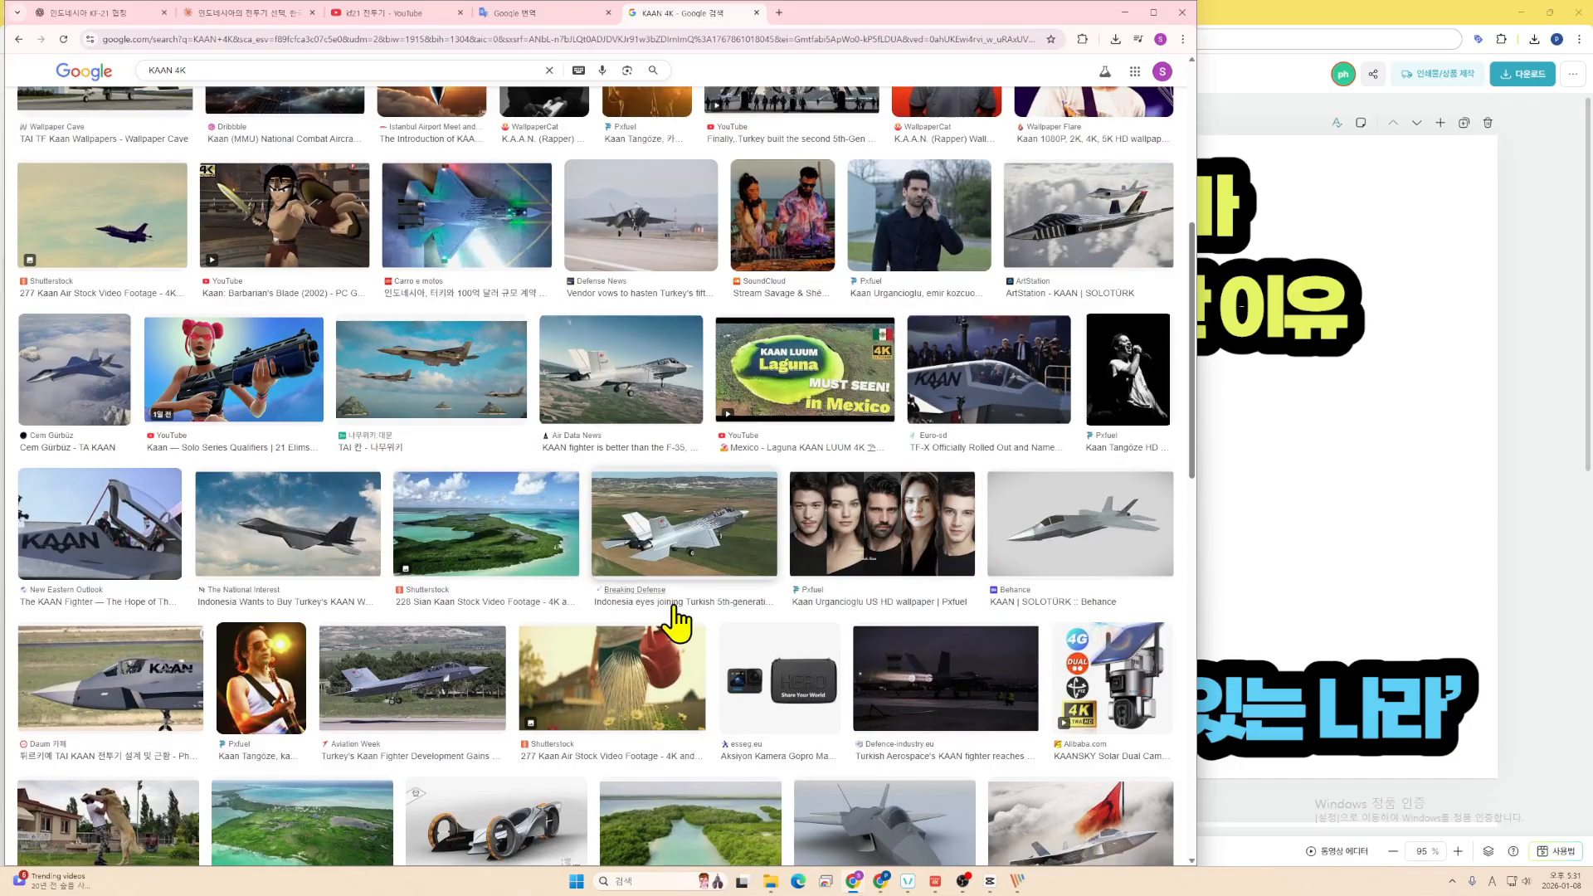
scroll(385, 595, "down", 4)
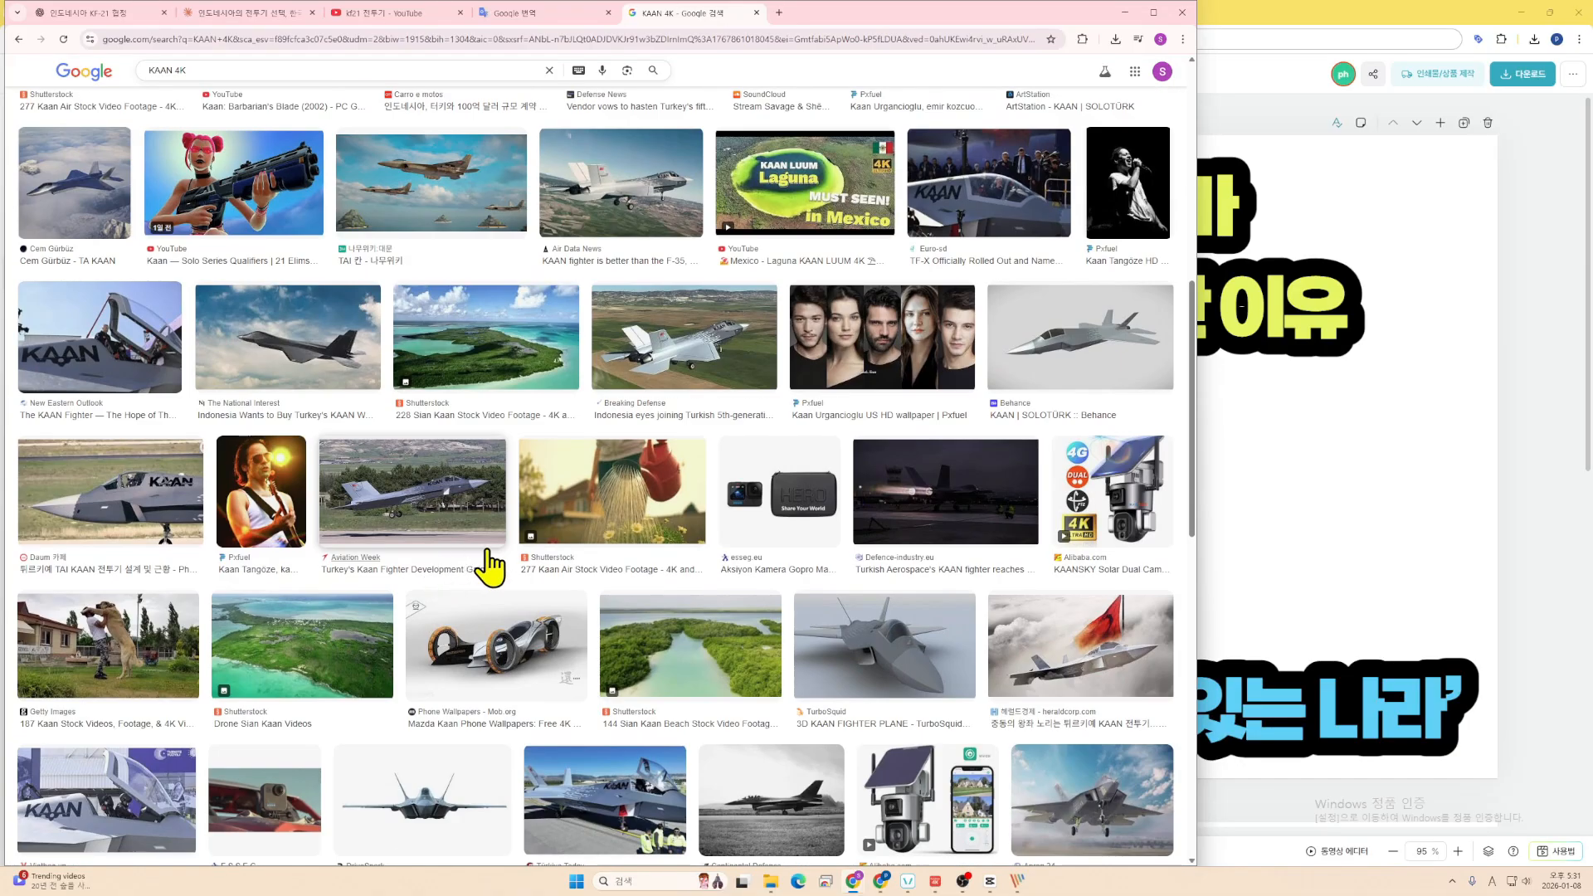
scroll(153, 508, "up", 3)
left_click(154, 502)
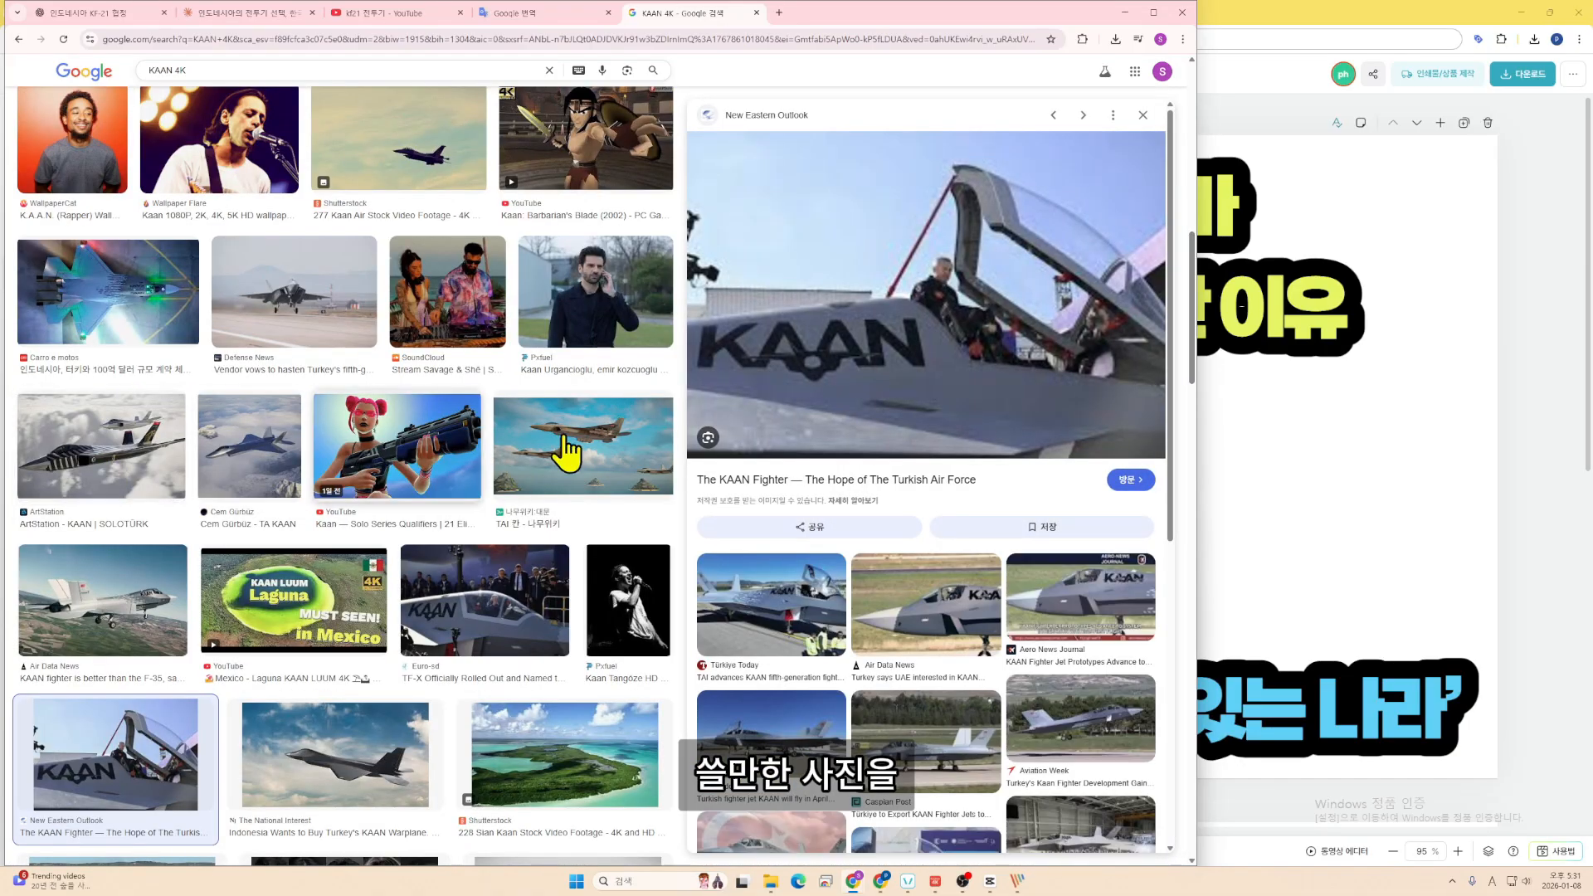
left_click(825, 480)
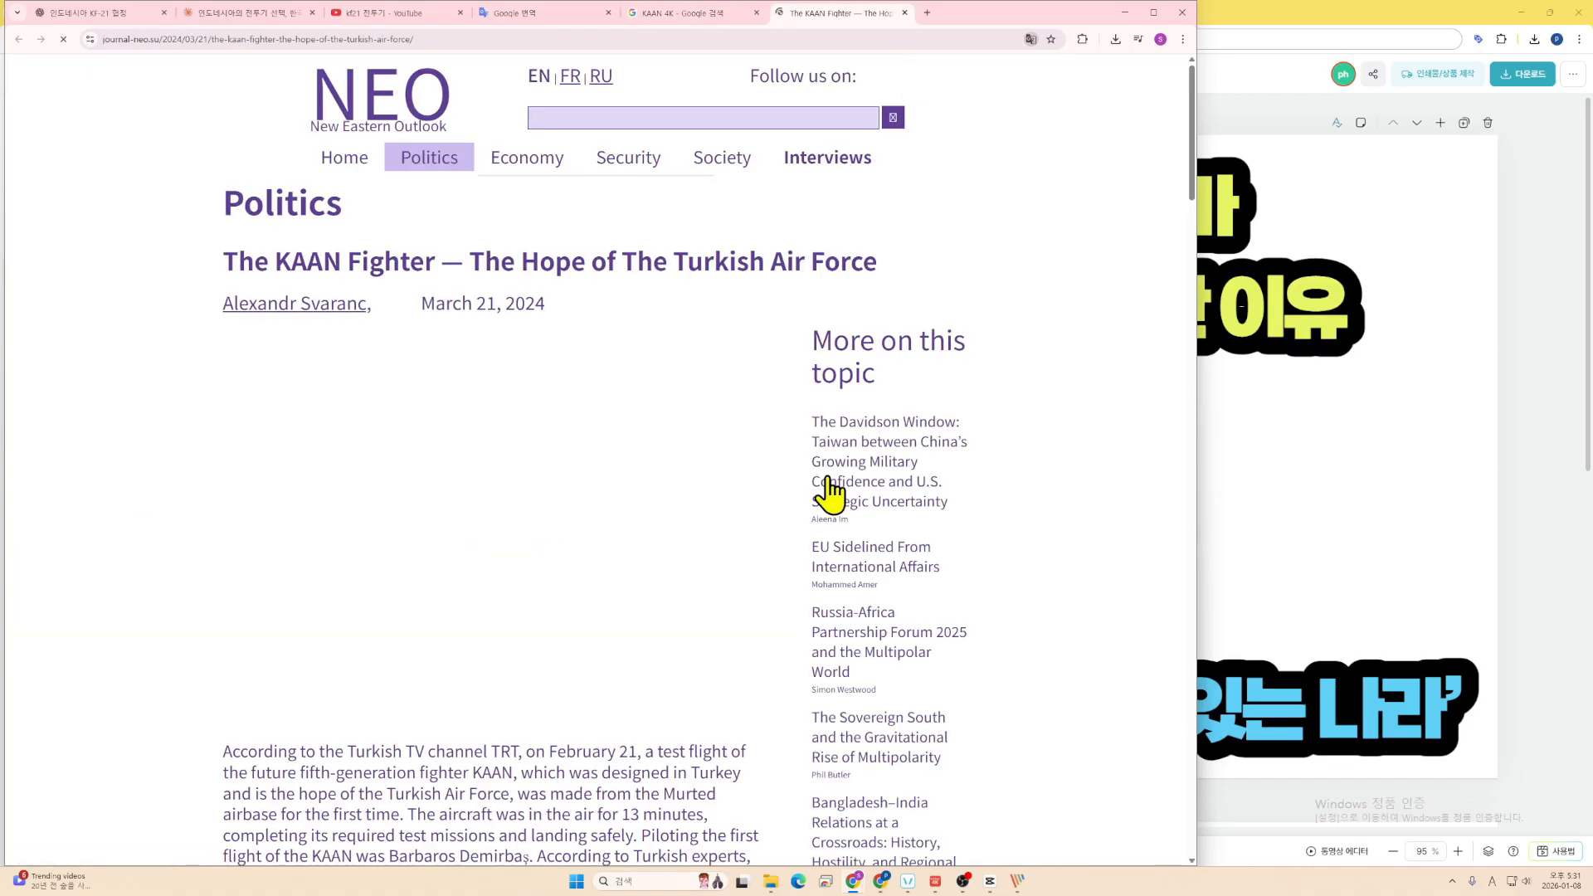
- Copy the article's KAAN cockpit photo into the first MiriCanvas page and enlarge it across roughly the left three quarters
right_click(525, 461)
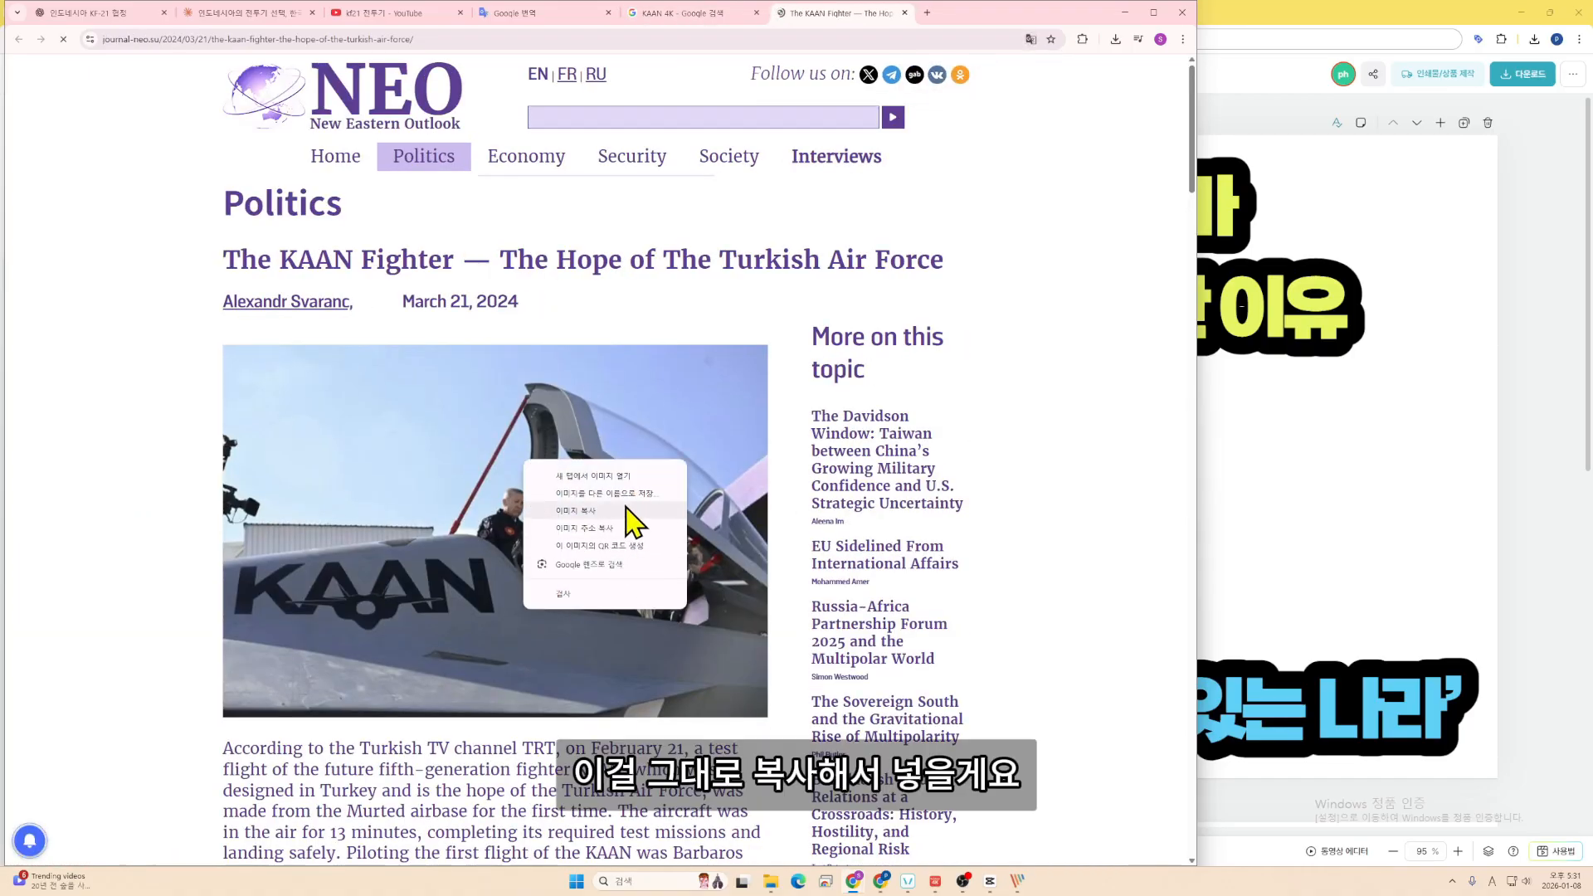
left_click(587, 511)
left_click(1316, 498)
key("ctrl+v")
left_click_drag(993, 509, 545, 267)
left_click_drag(612, 311, 1230, 767)
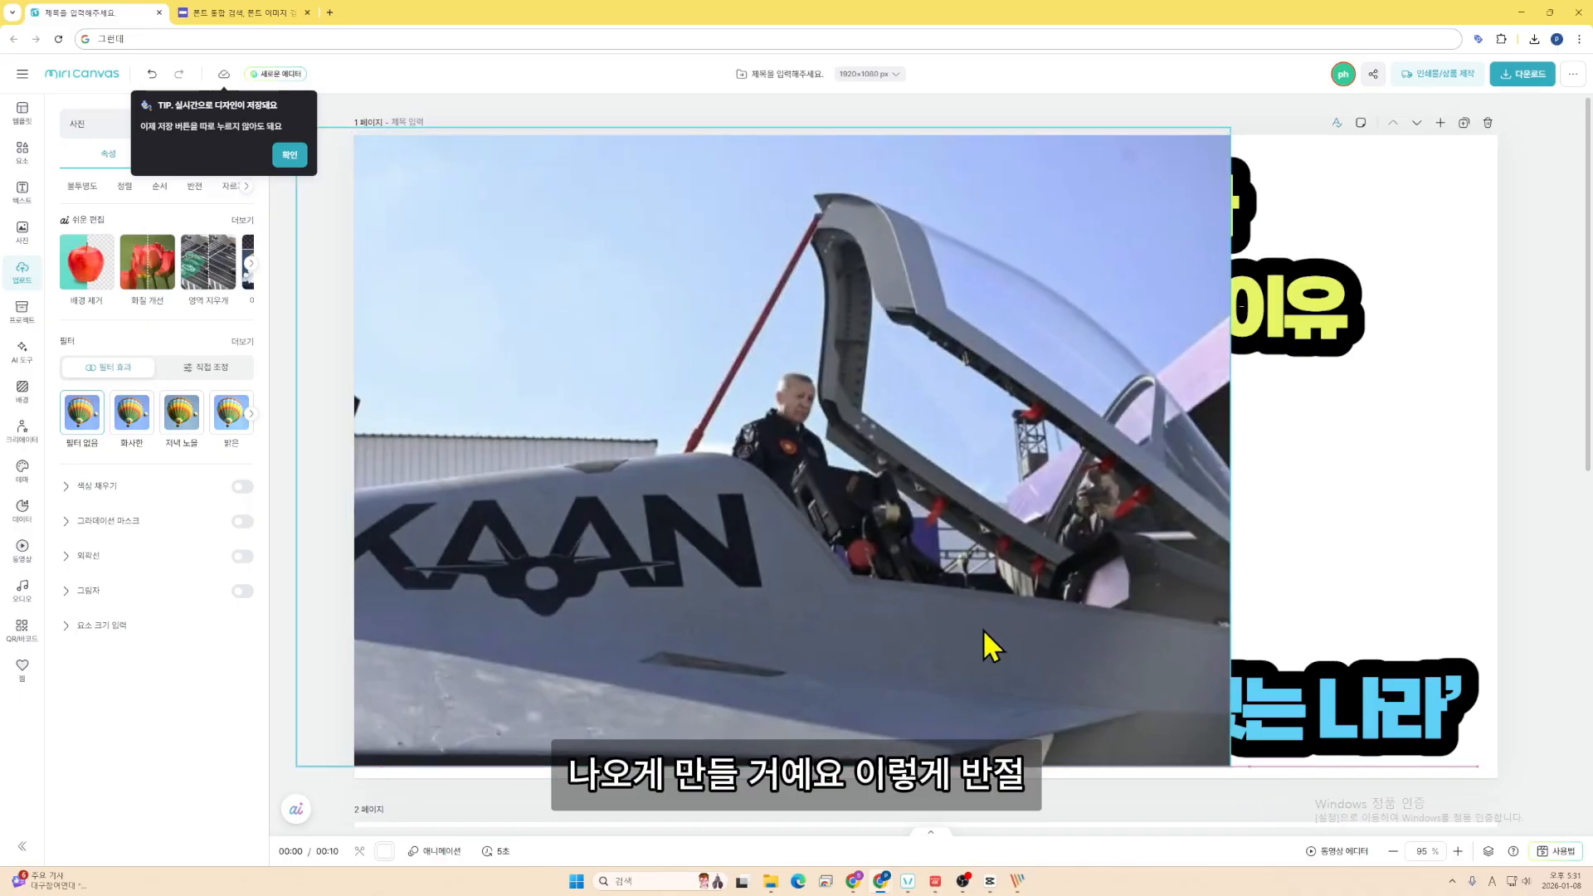
- Reposition the KAAN cockpit photo and crop off its right third, just past the man standing in the cockpit
left_click_drag(982, 629, 1059, 581)
double_click(1062, 580)
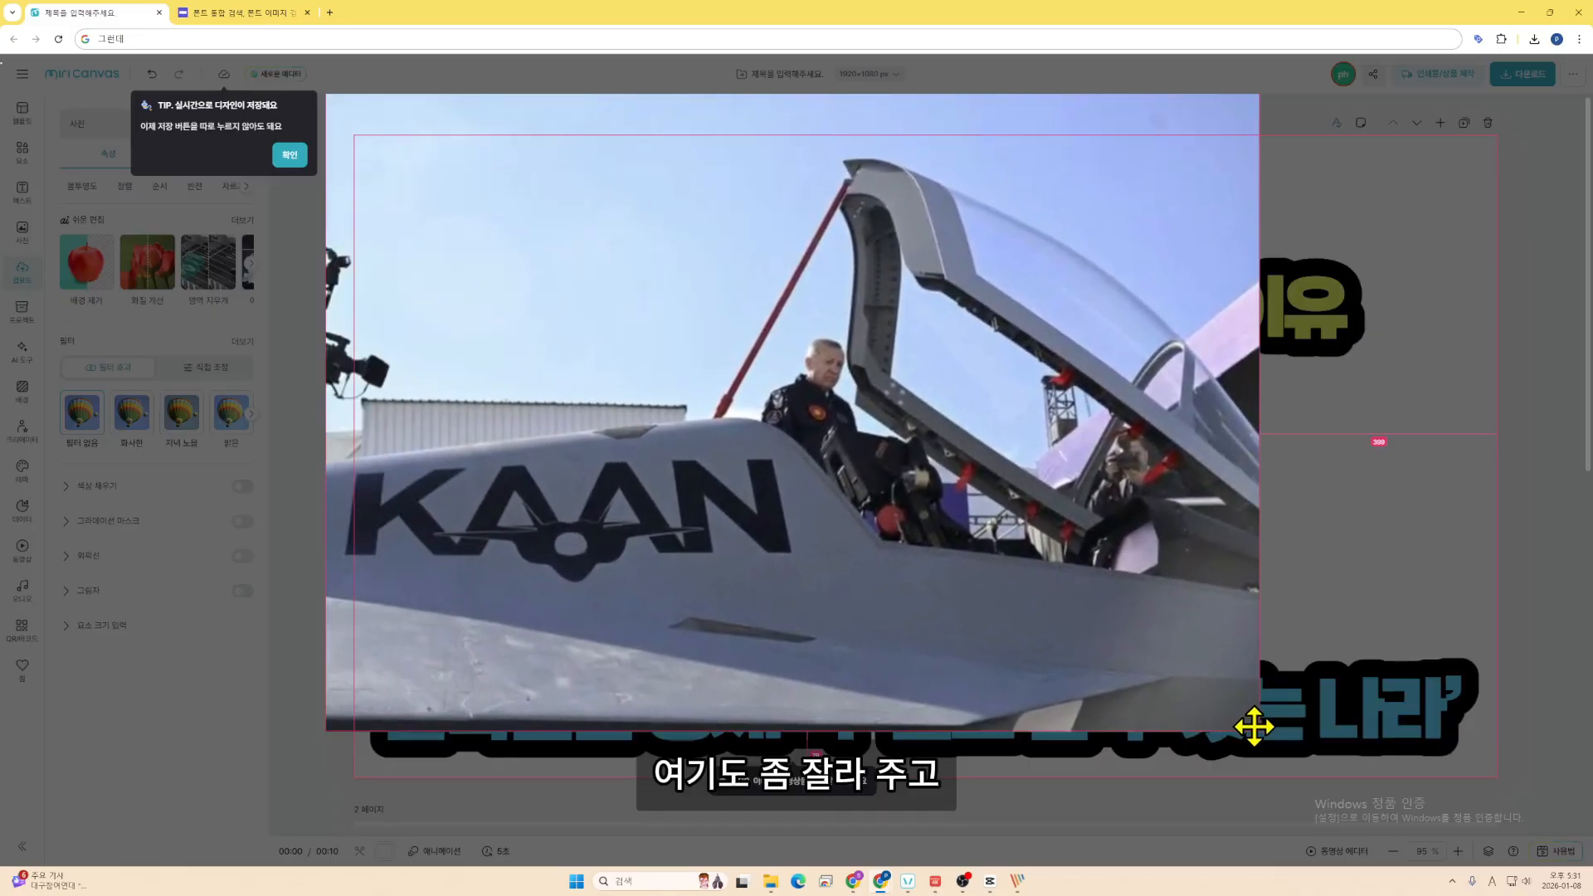
left_click_drag(1256, 405, 944, 448)
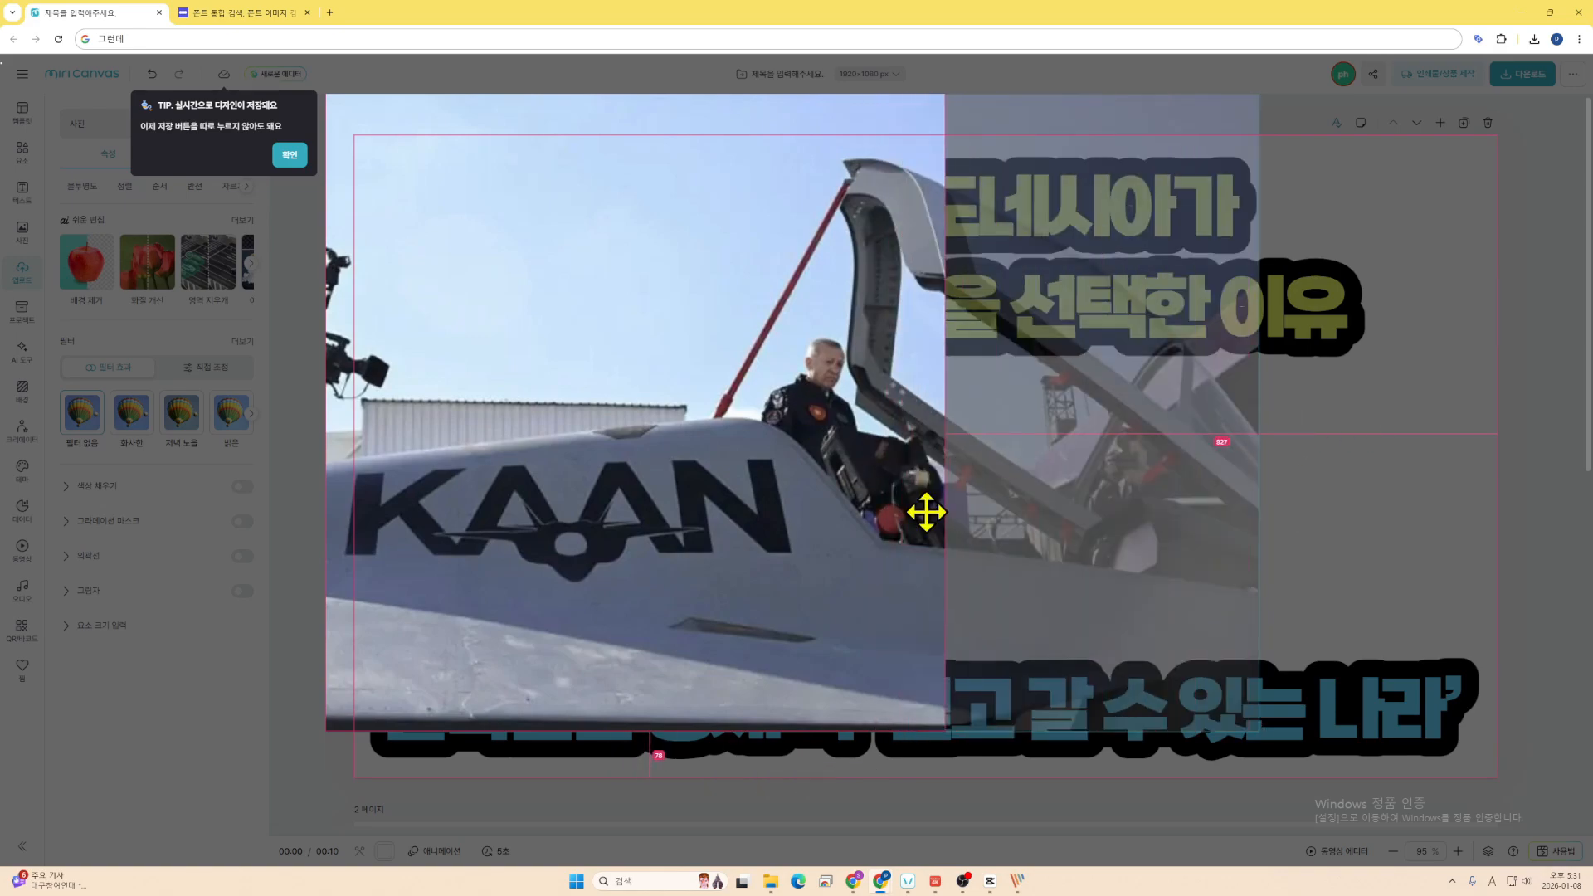
left_click(1334, 498)
left_click(797, 490)
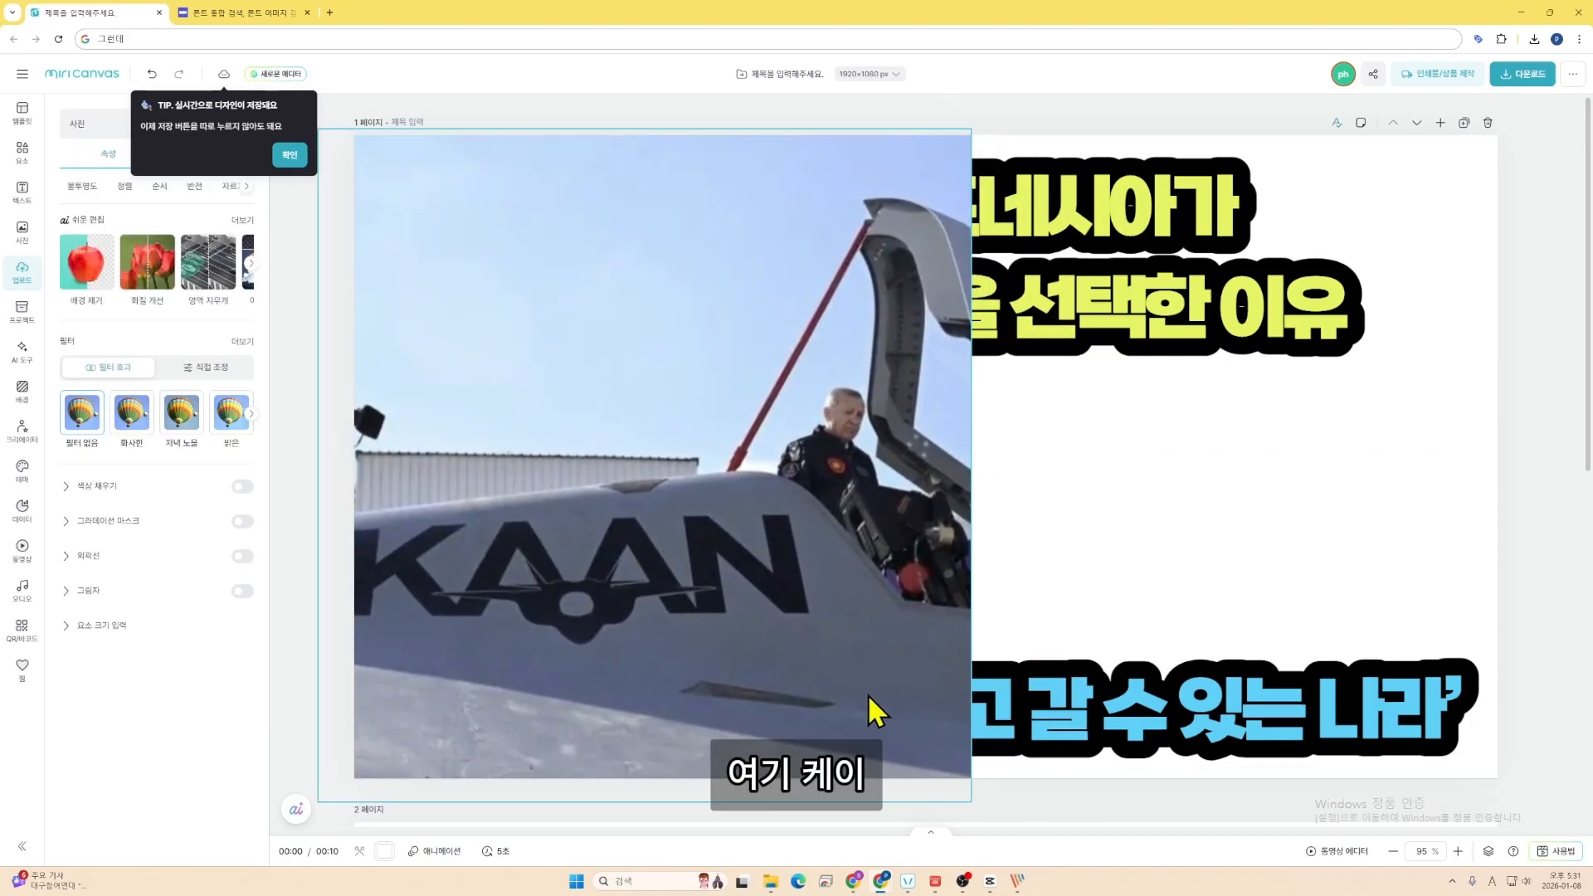
- Try resizing and shifting the cropped cockpit photo over the page's left half, and delete it
mouse_move(869, 700)
left_mouse_down()
mouse_move(842, 695)
mouse_move(882, 700)
left_mouse_up()
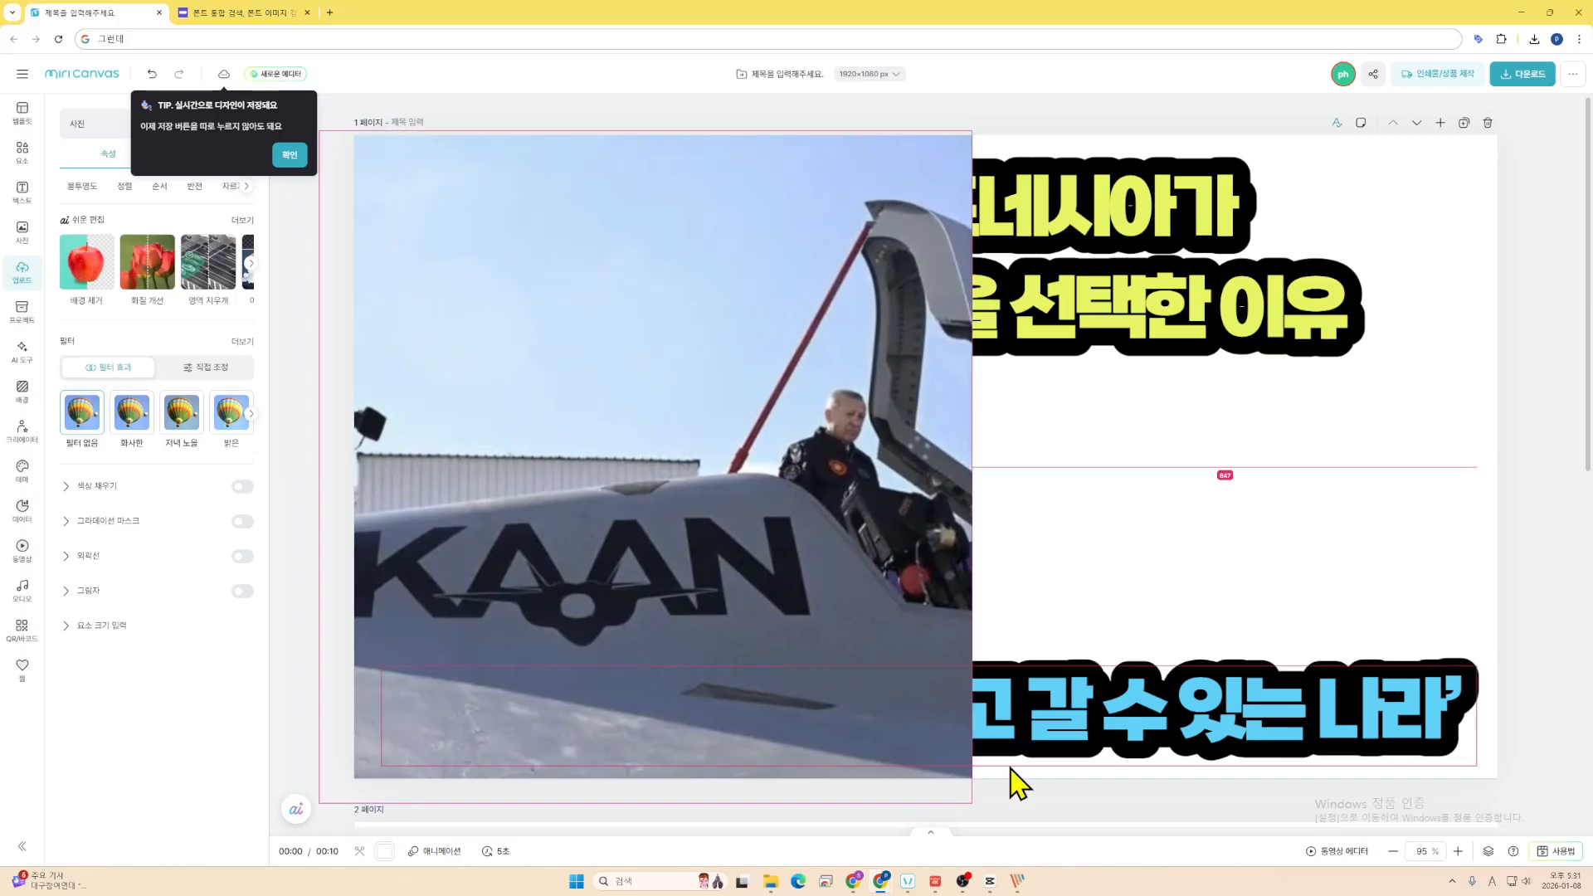
left_click_drag(968, 800, 877, 672)
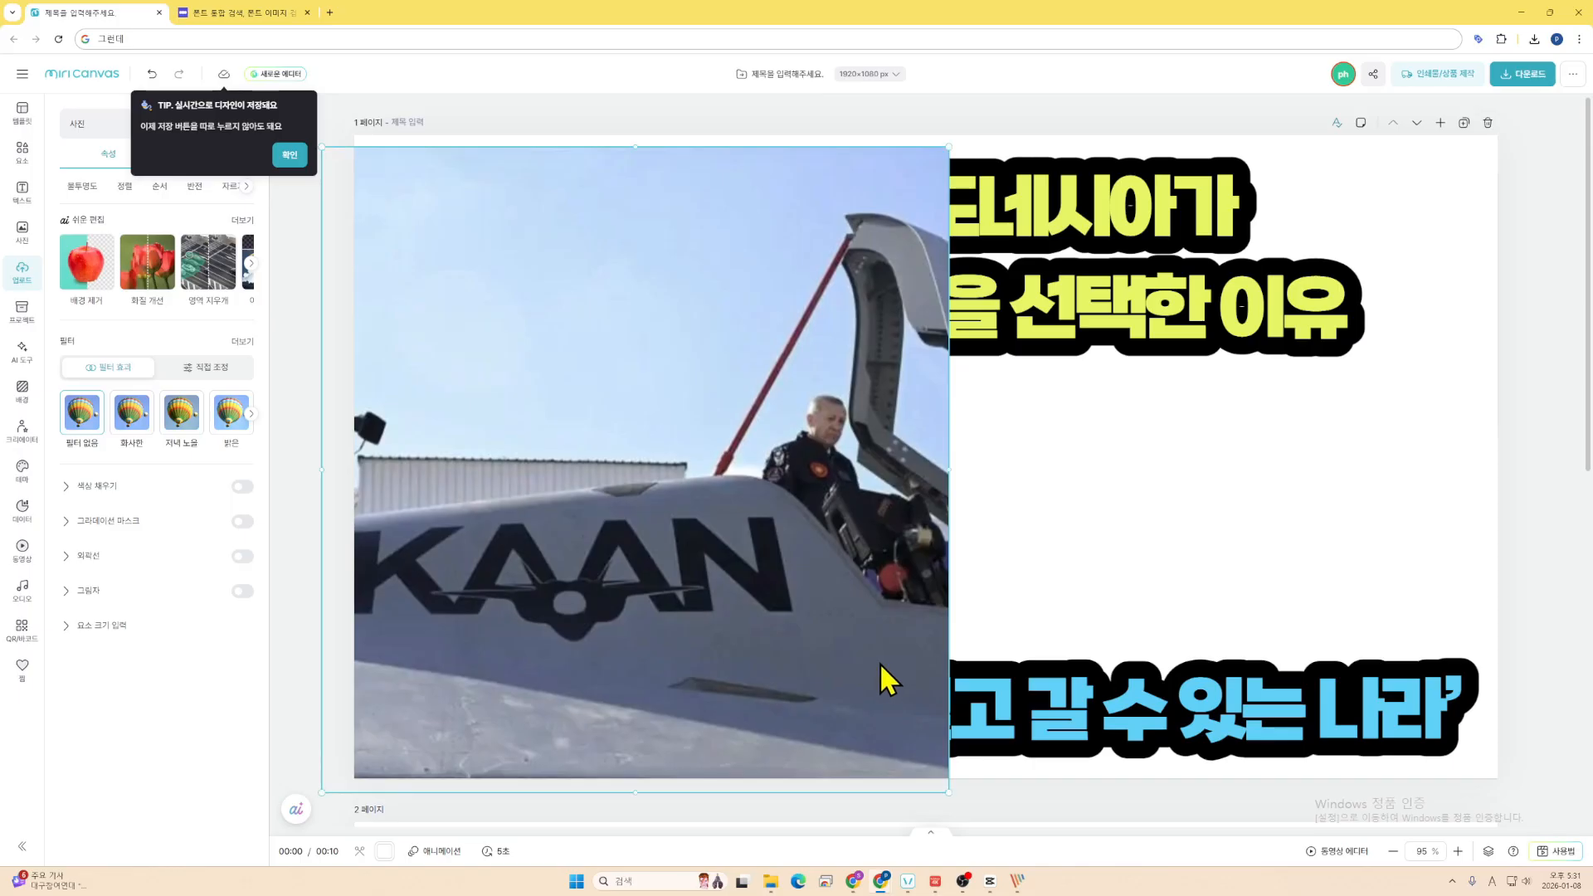
left_click_drag(322, 146, 288, 143)
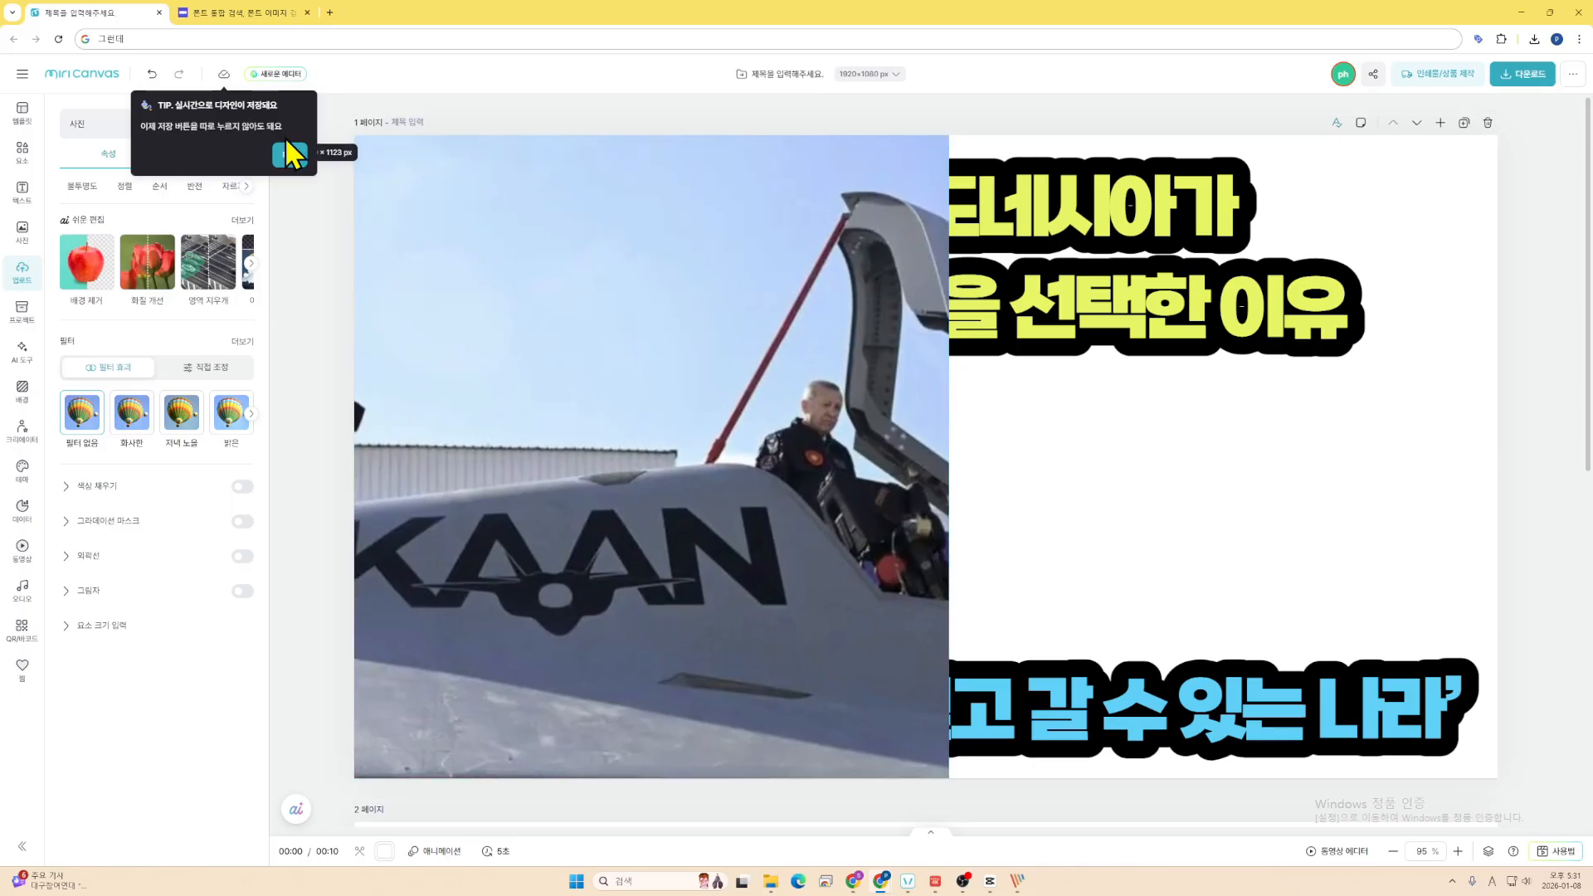
left_click_drag(487, 274, 524, 270)
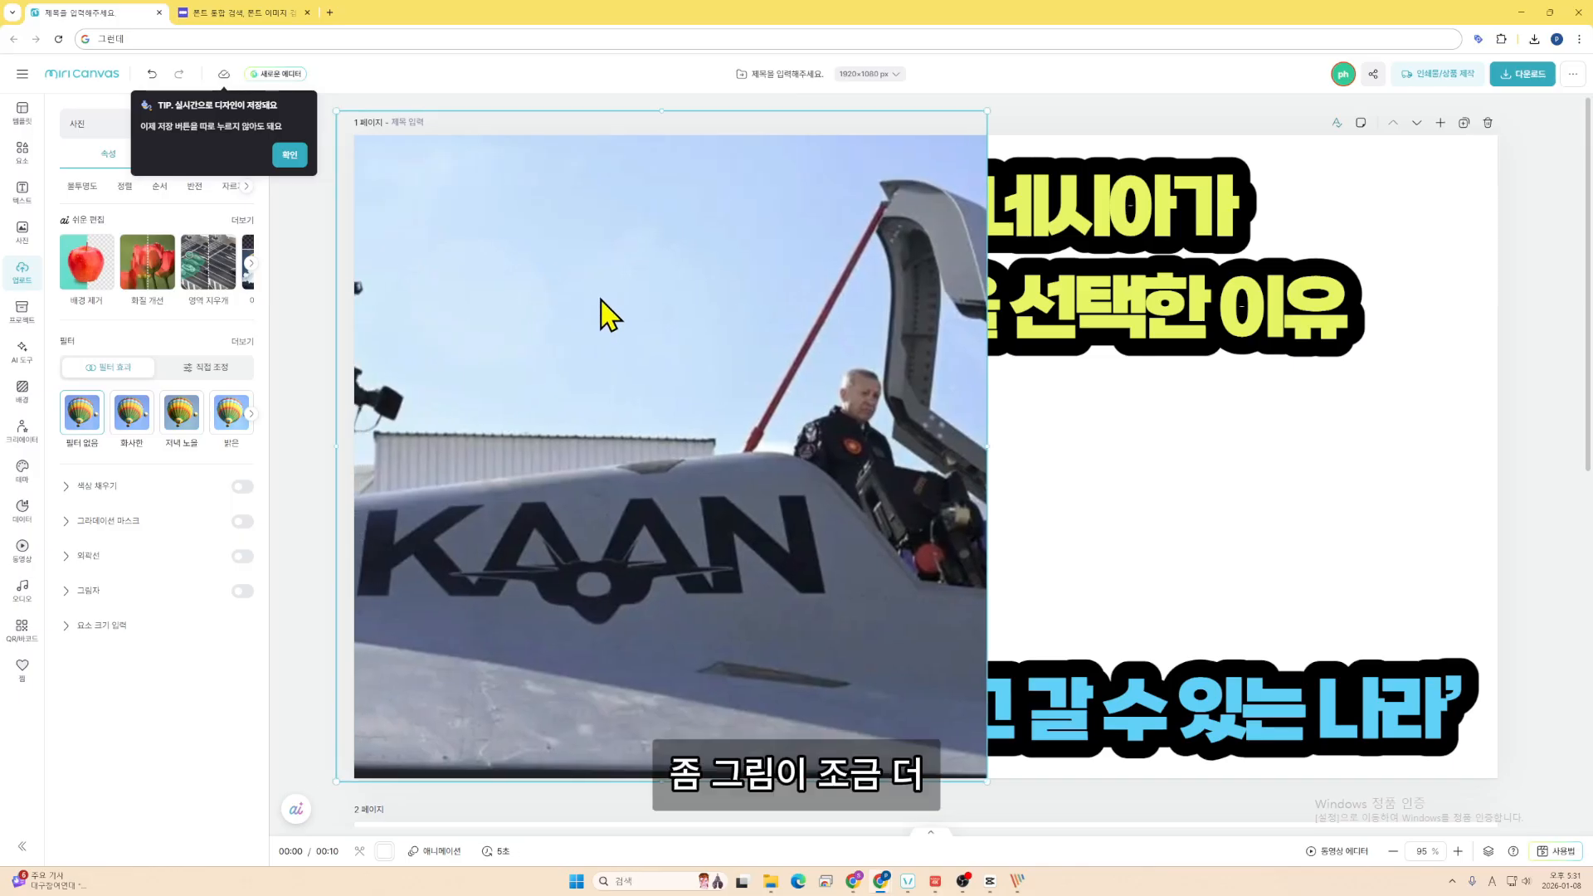
key("Delete")
- Close the New Eastern Outlook article, open the Türkiye Today article from the KAAN 4K image results and copy its KAAN runway photo
key("alt+Tab")
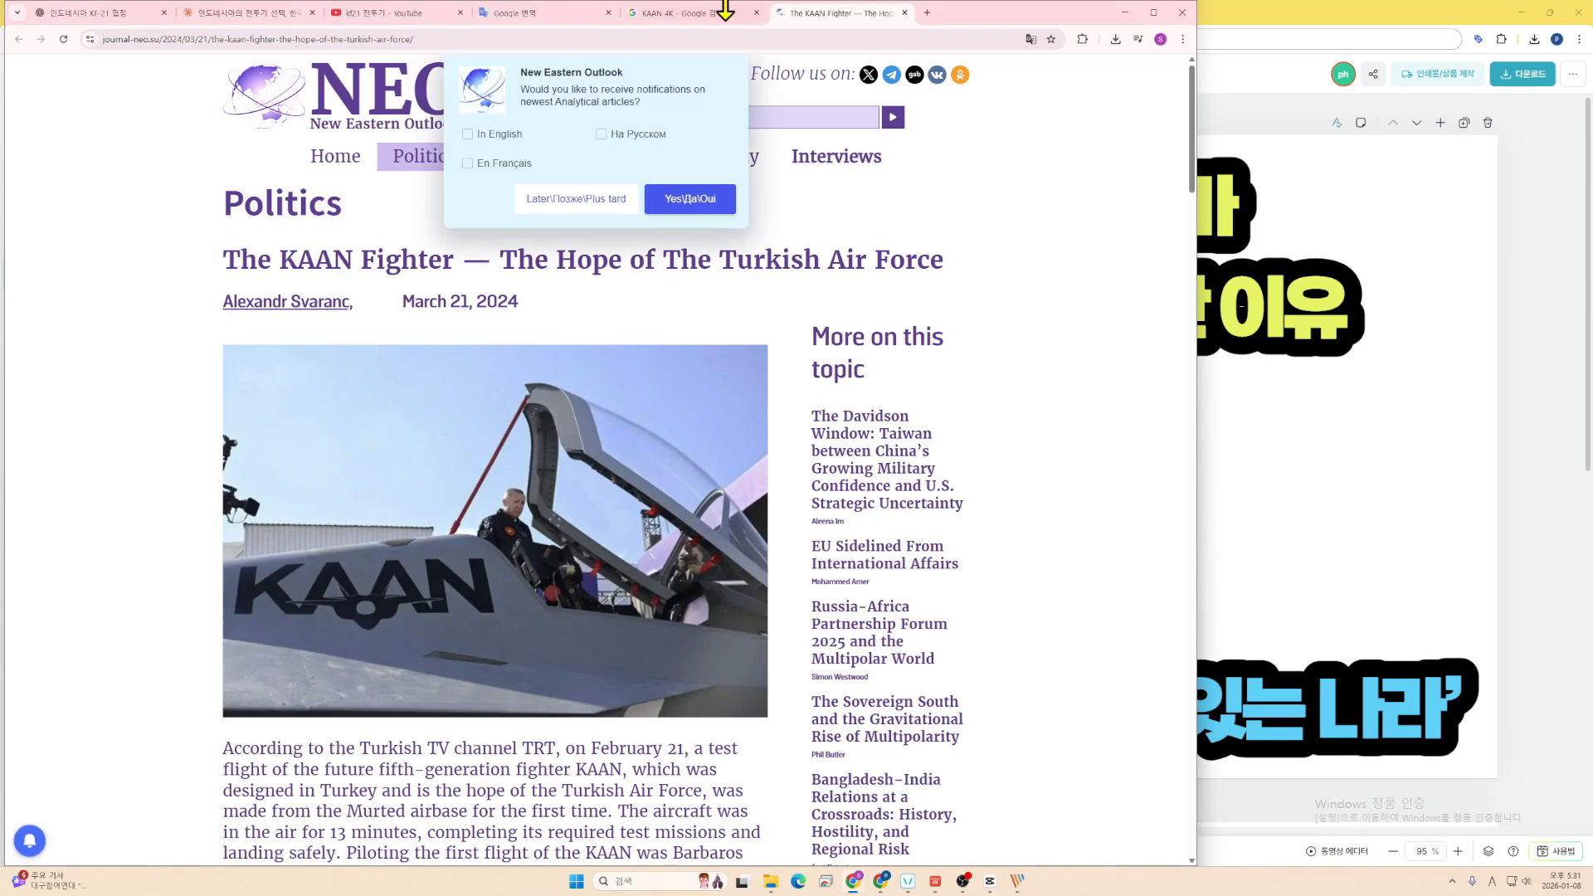
middle_click(863, 15)
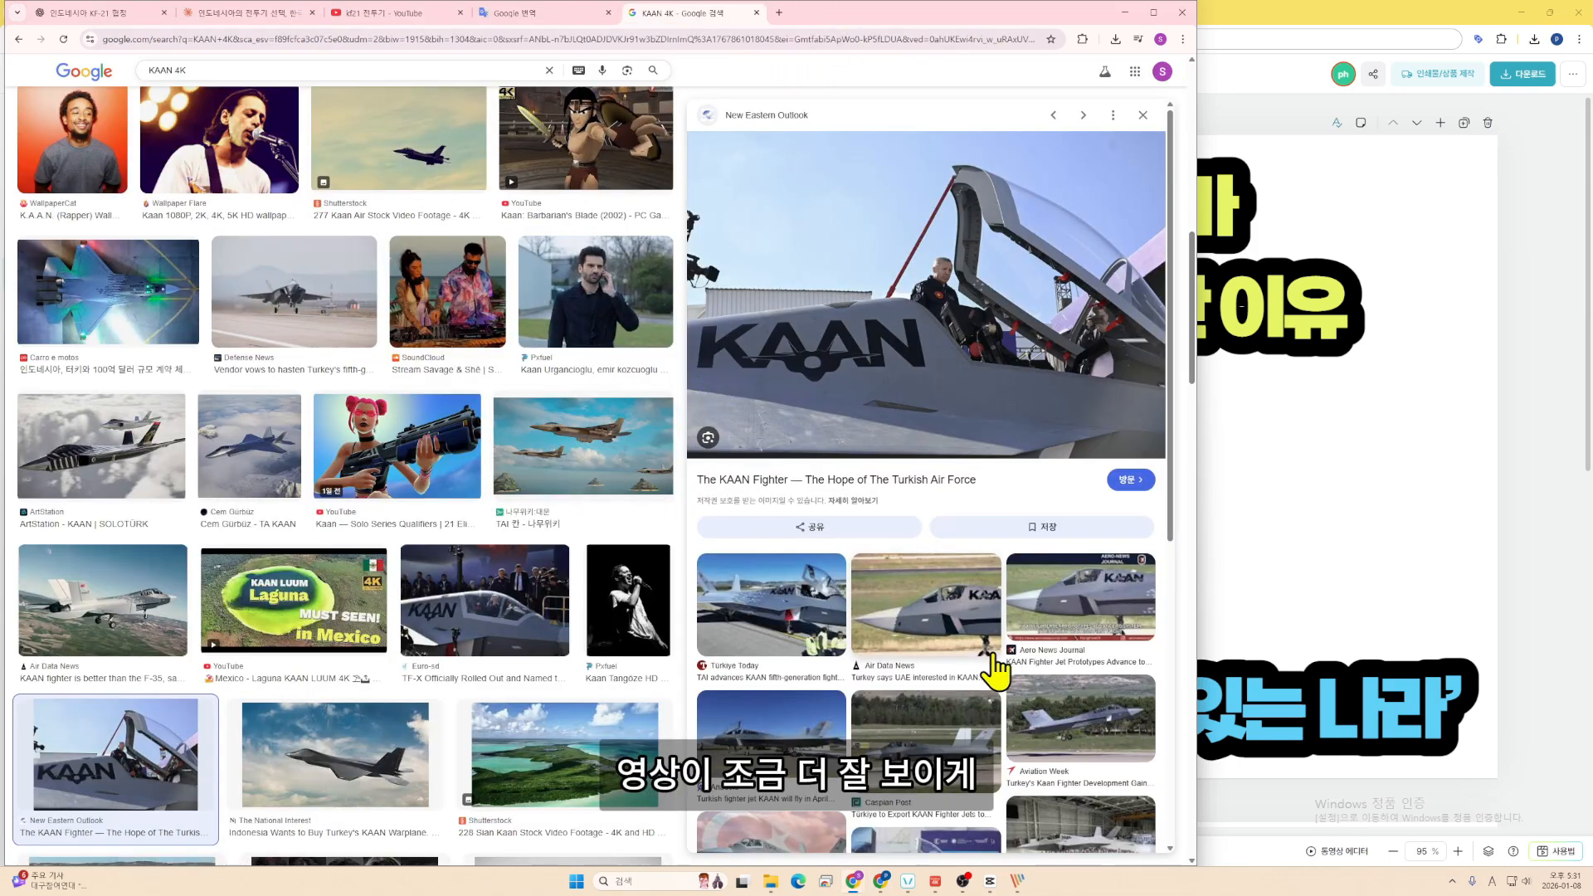
left_click(766, 627)
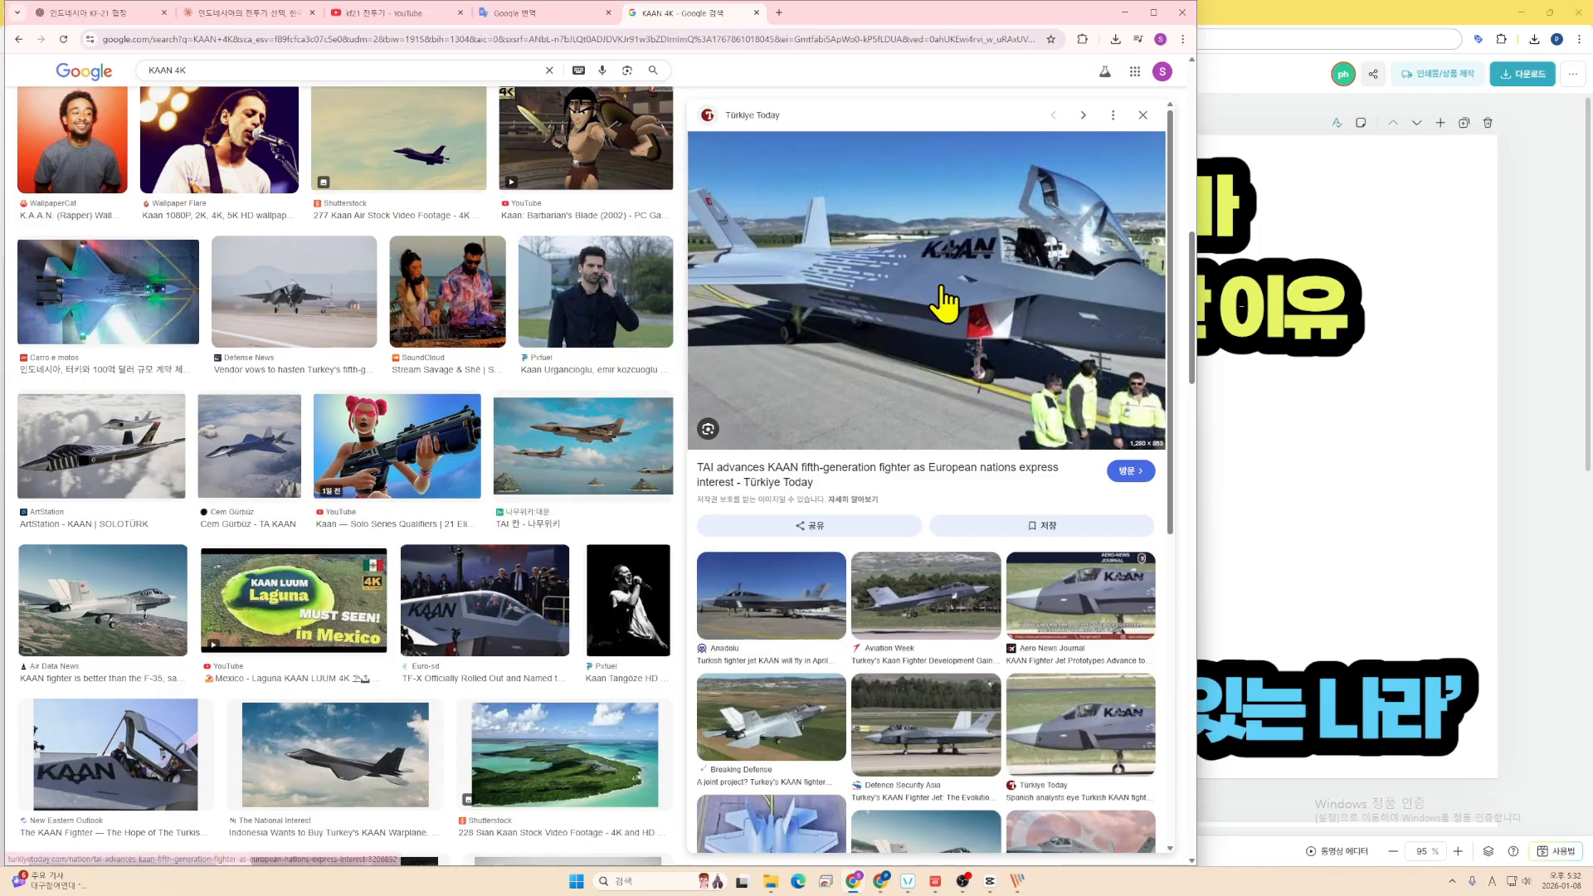
left_click(819, 469)
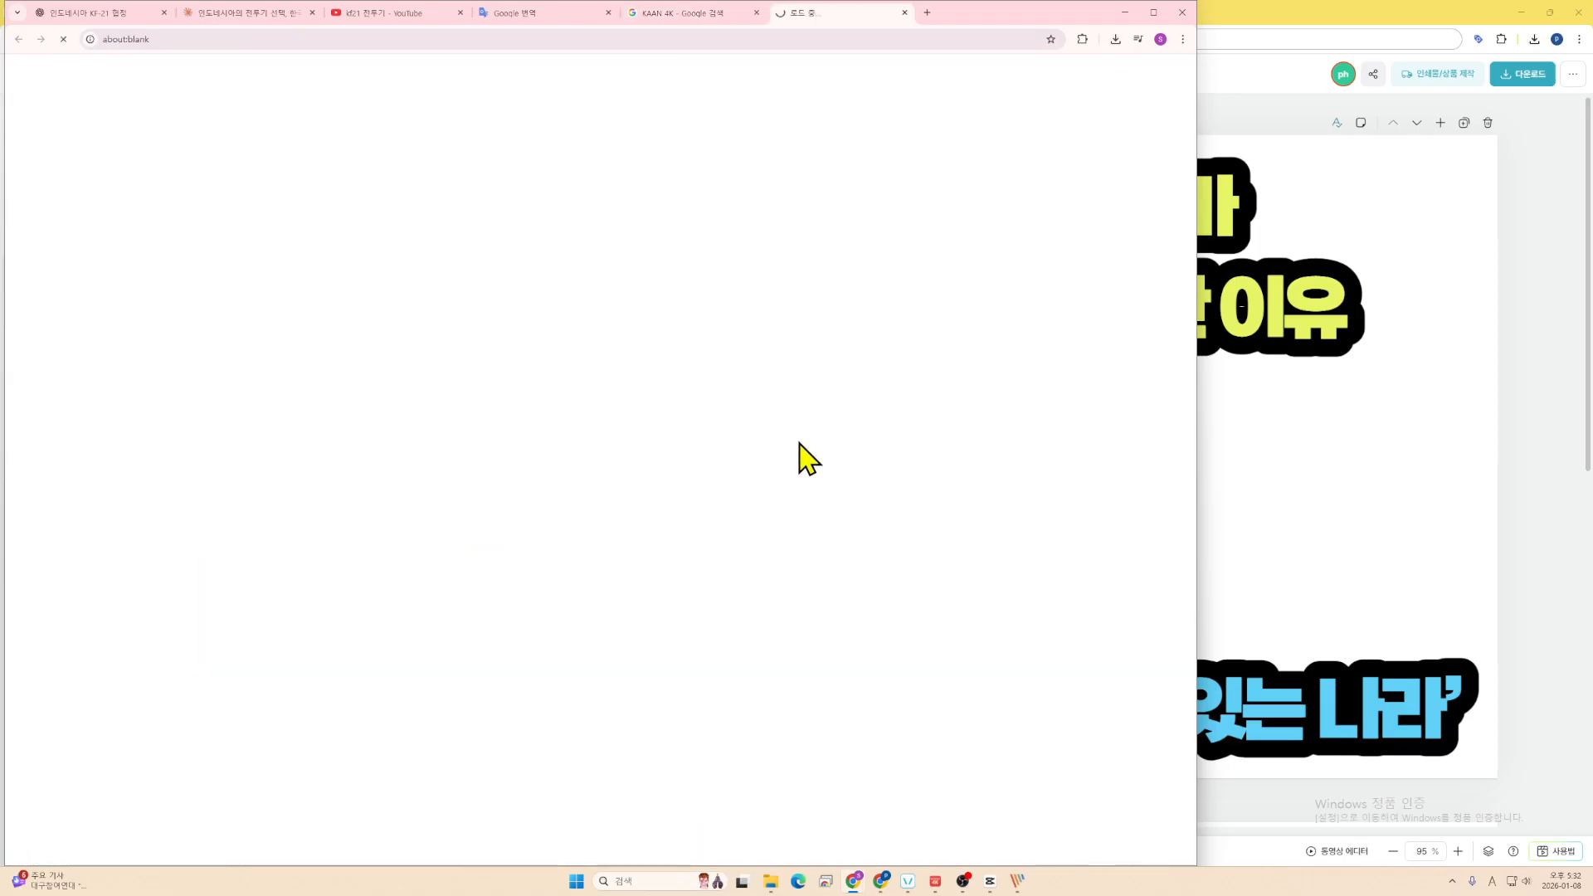
right_click(658, 385)
left_click(692, 428)
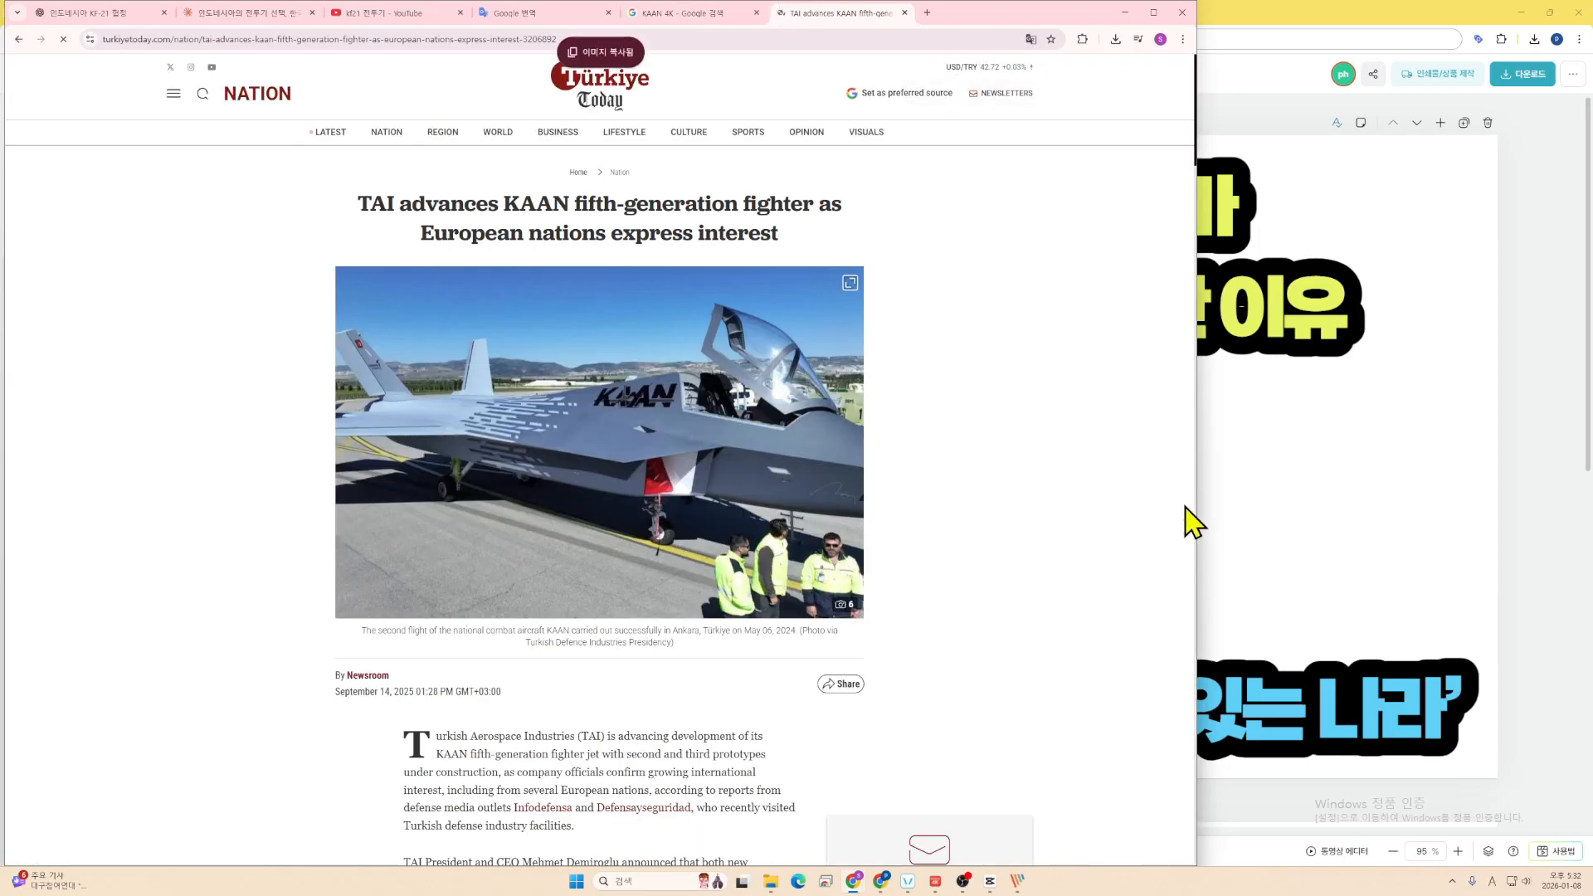
- Paste the KAAN runway photo into the first MiriCanvas page and enlarge it so its nose and open cockpit fill the page's left half
left_click(1209, 509)
key("ctrl+v")
left_click_drag(585, 316, 462, 232)
left_click_drag(591, 307, 1255, 749)
left_click_drag(1130, 599, 736, 547)
left_click_drag(858, 700, 1053, 793)
left_click_drag(973, 671, 863, 687)
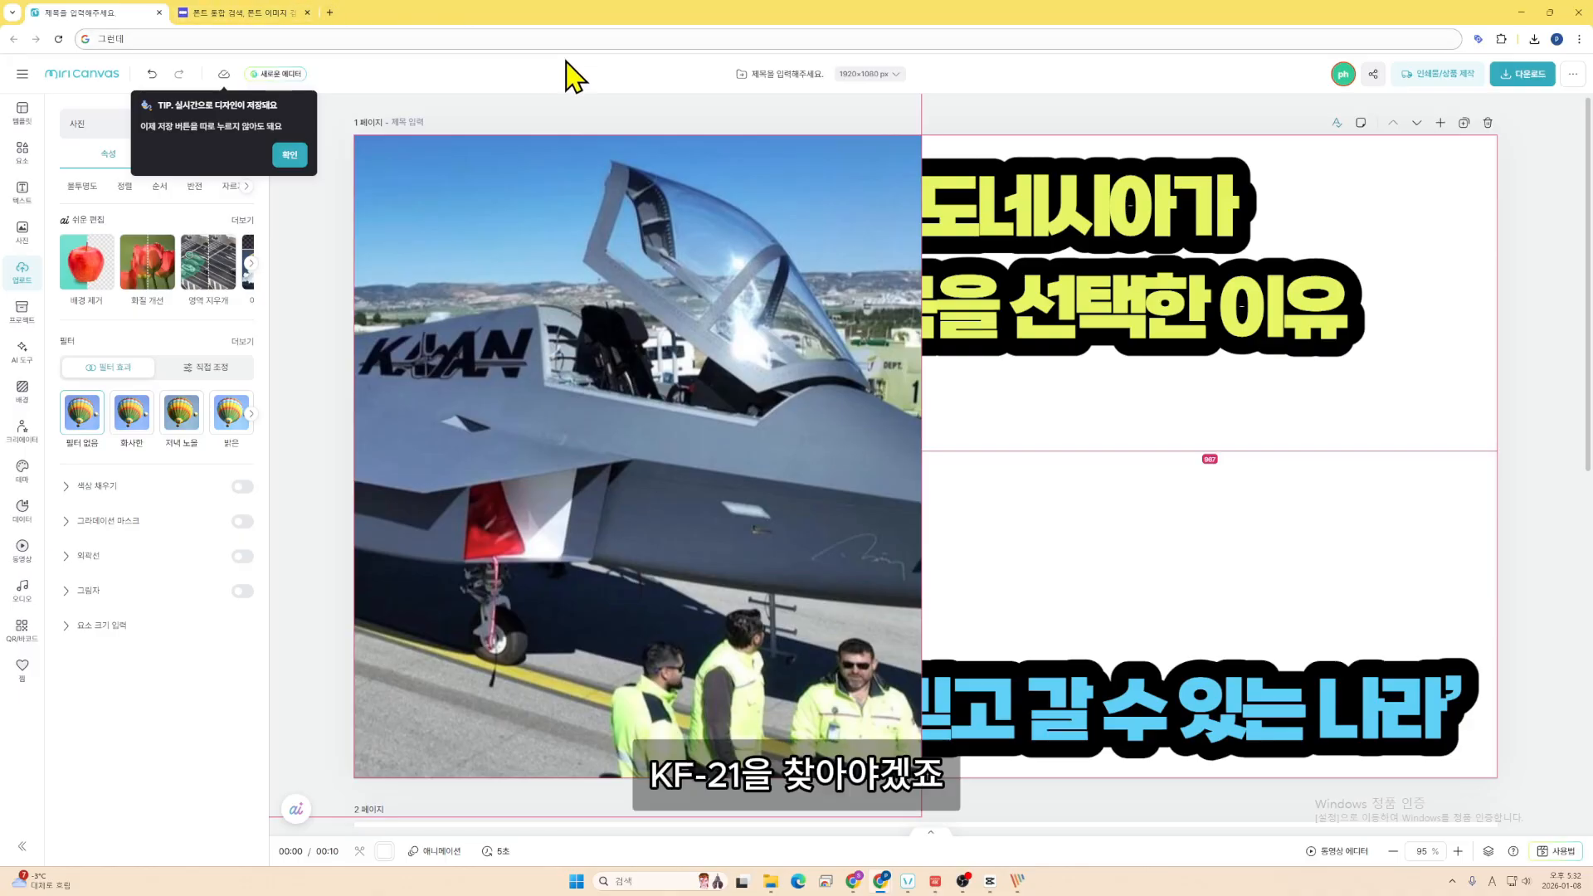
- Search Google Images for KF21 in a new tab and browse the results for a suitable fighter photo
left_click(332, 12)
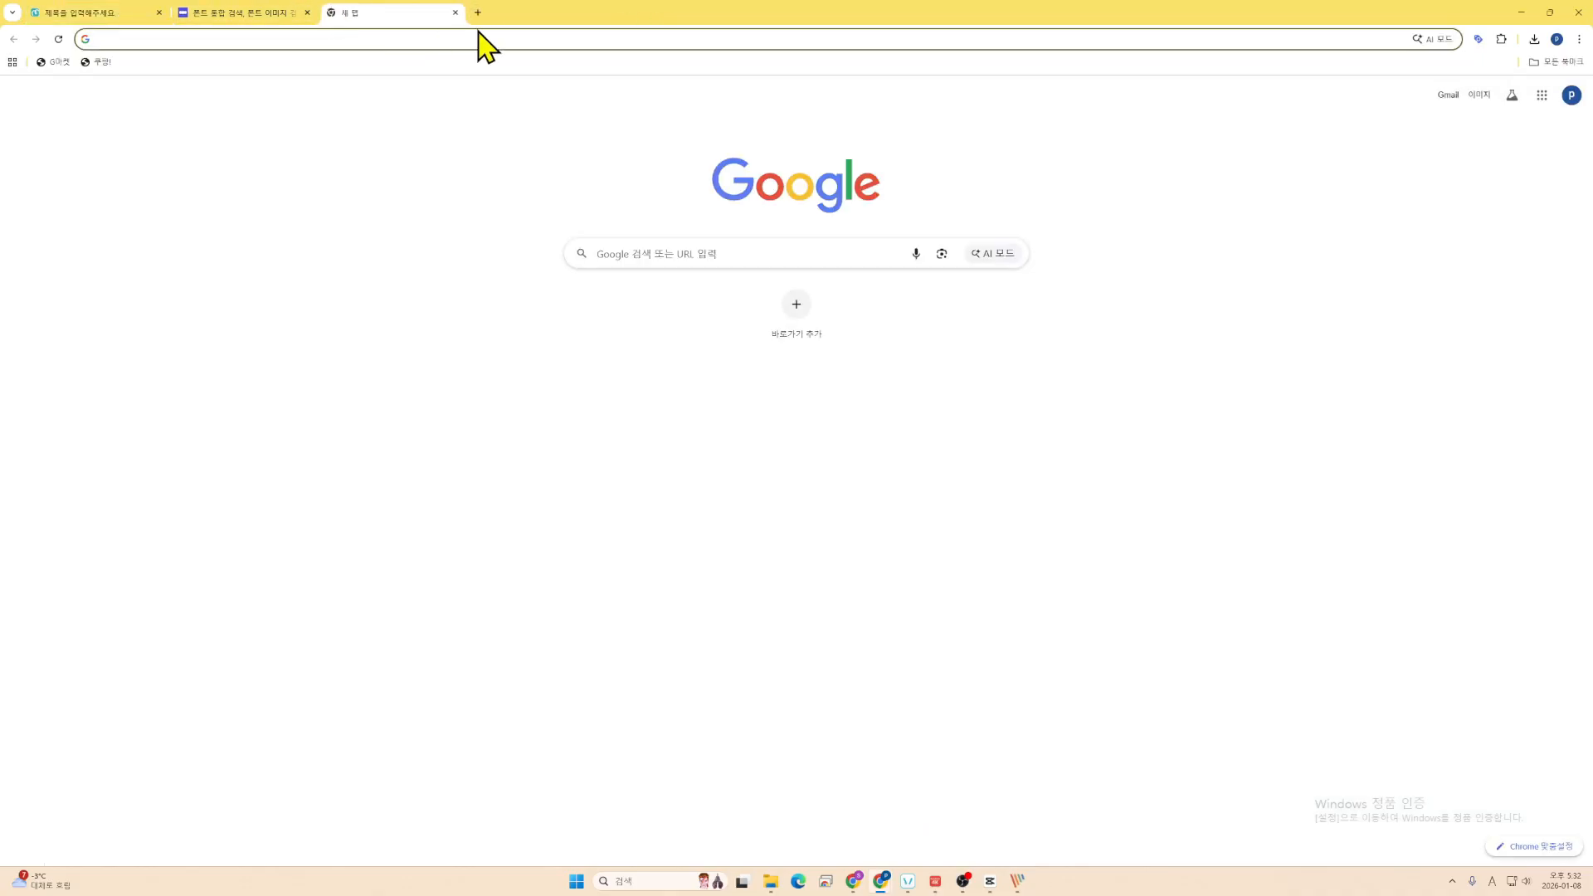
type("KF21")
key("Return")
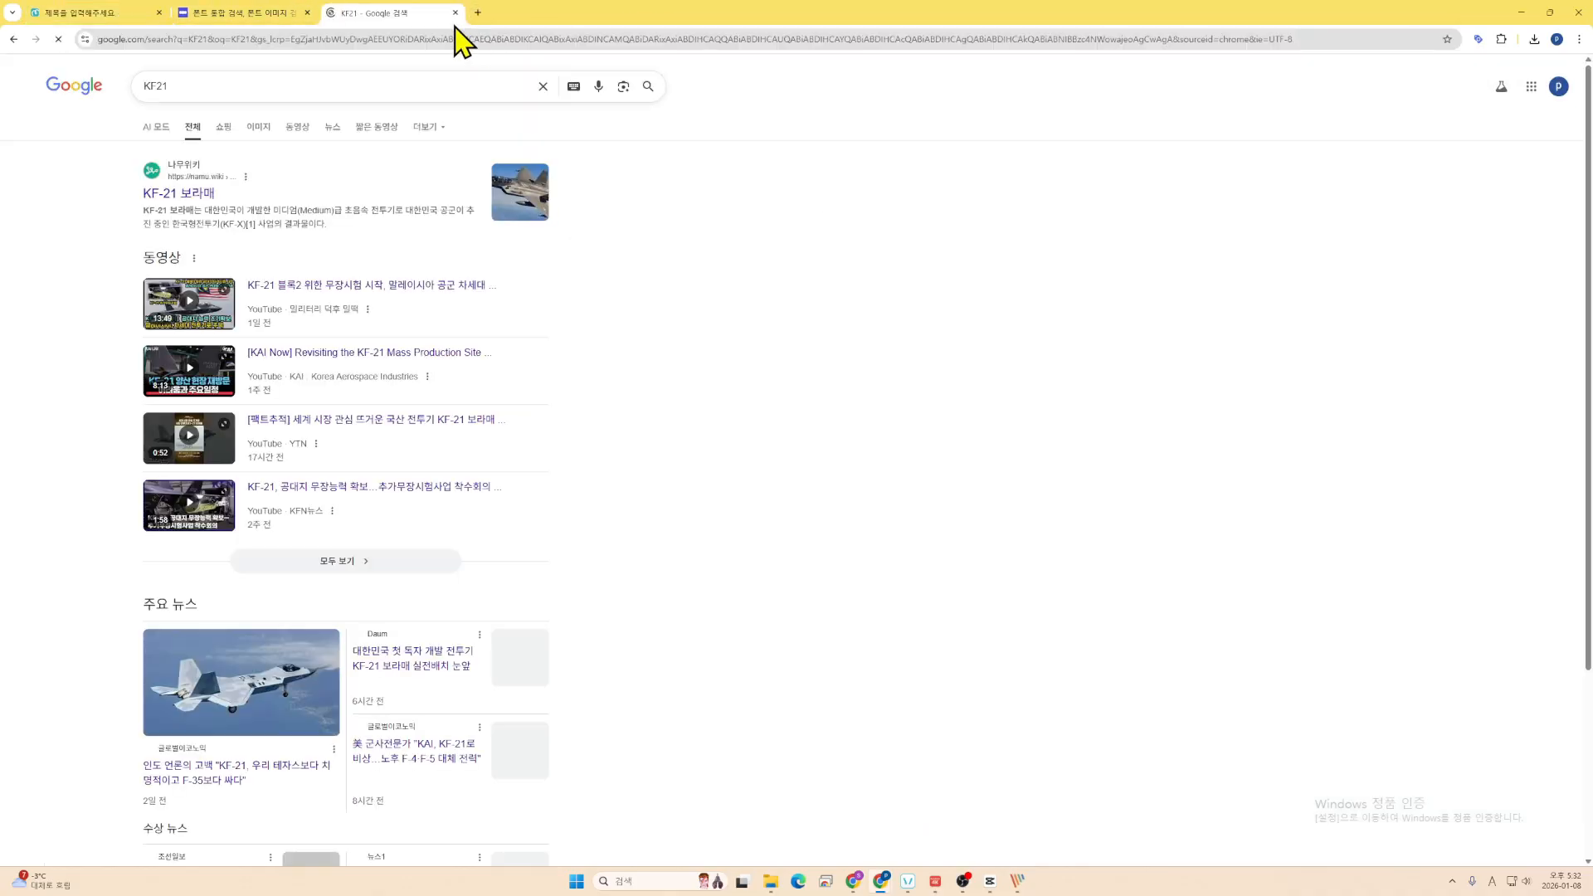
left_click(257, 127)
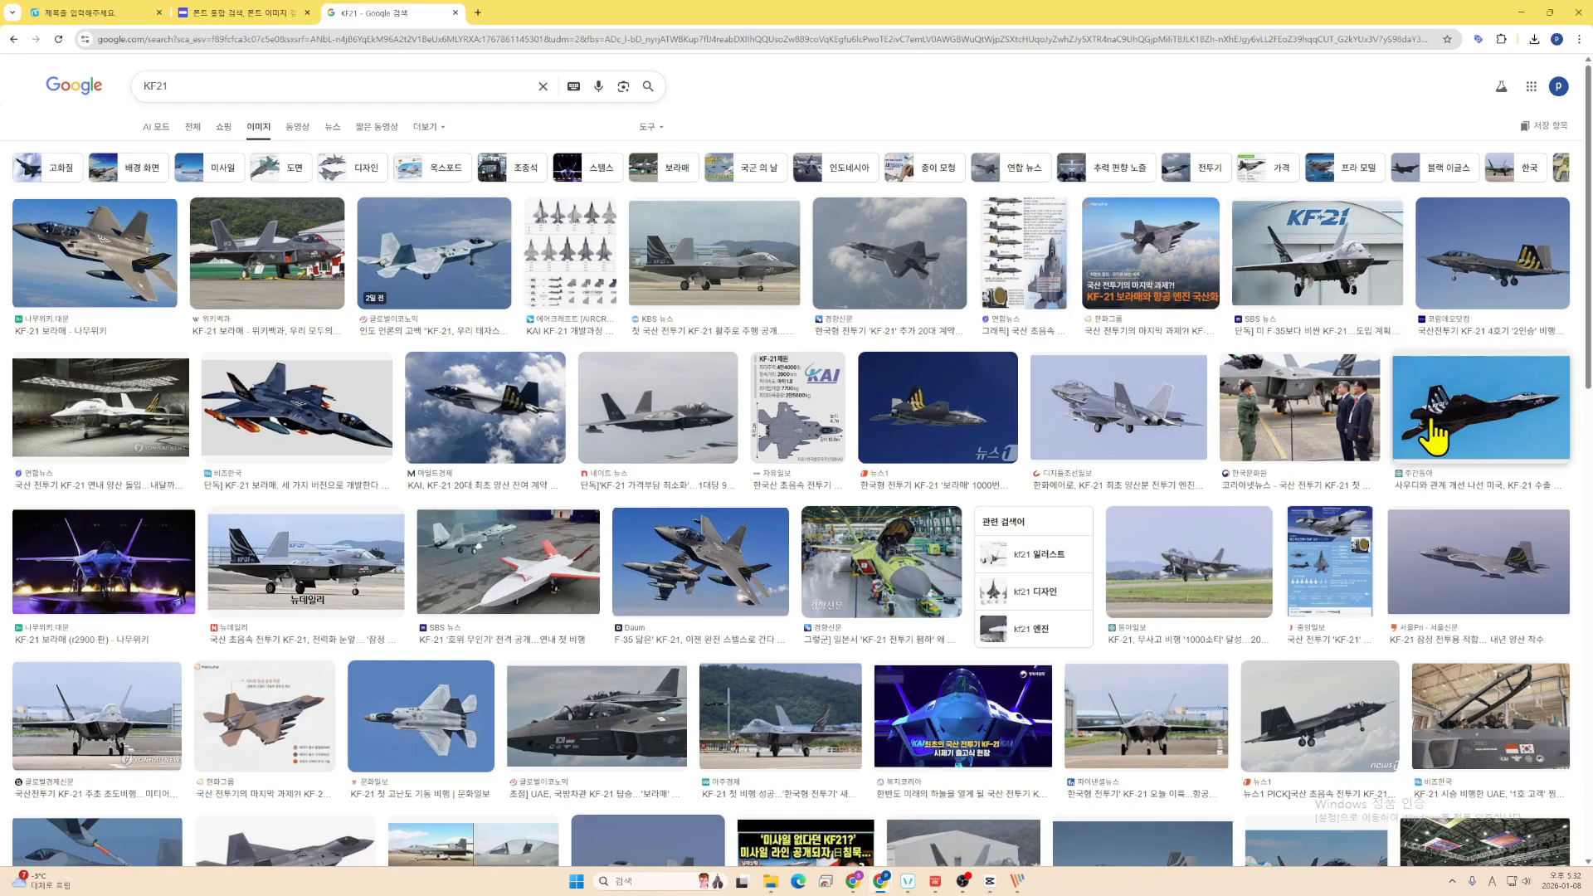
left_click(1330, 279)
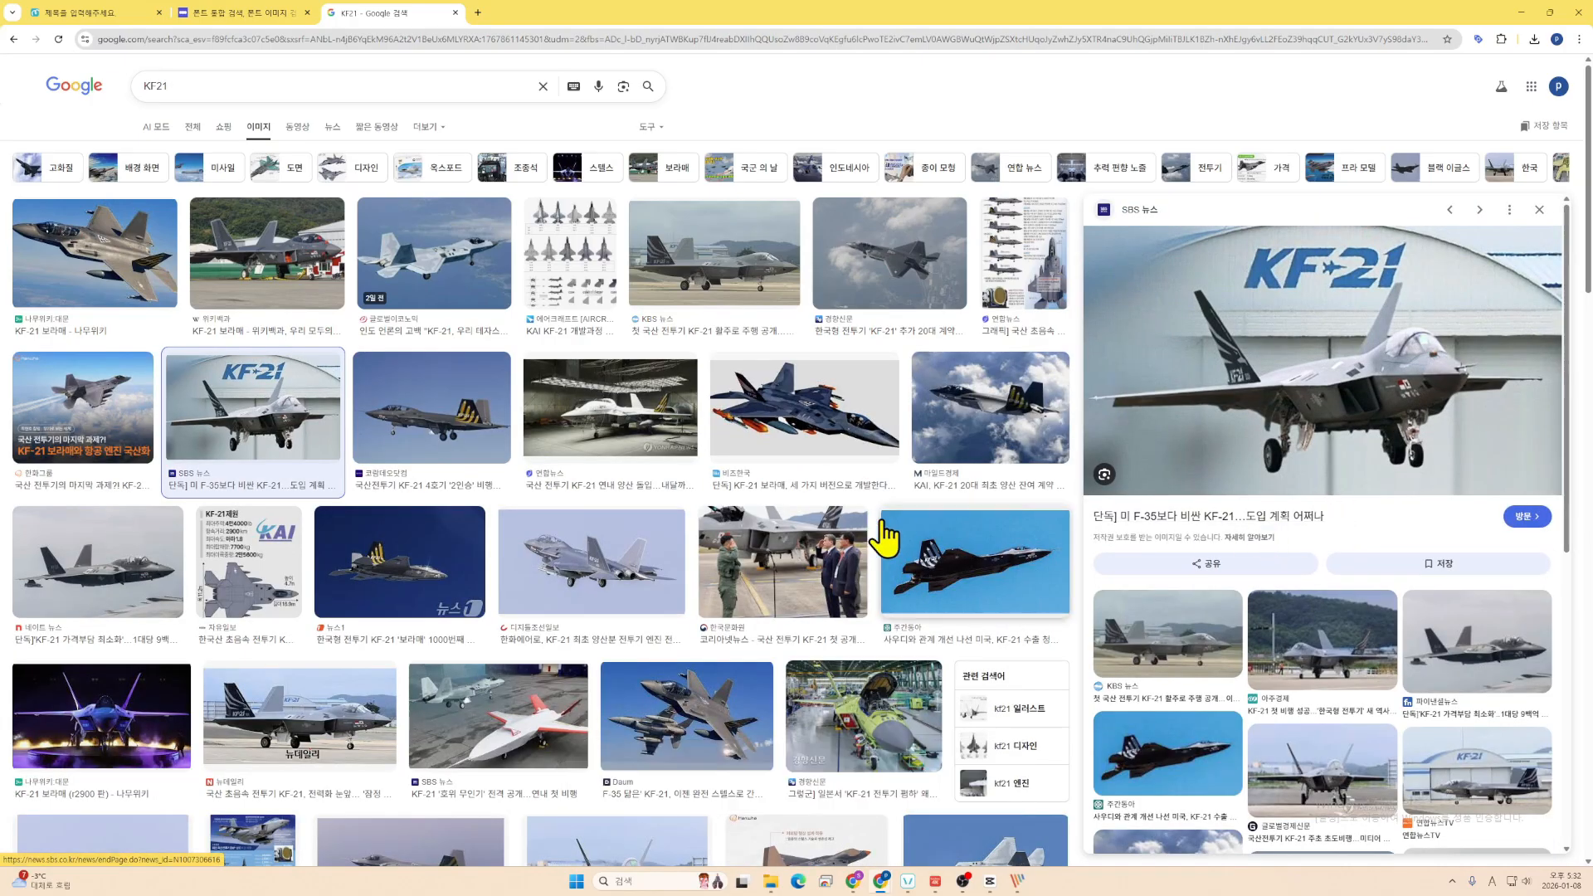
scroll(886, 523, "down", 2)
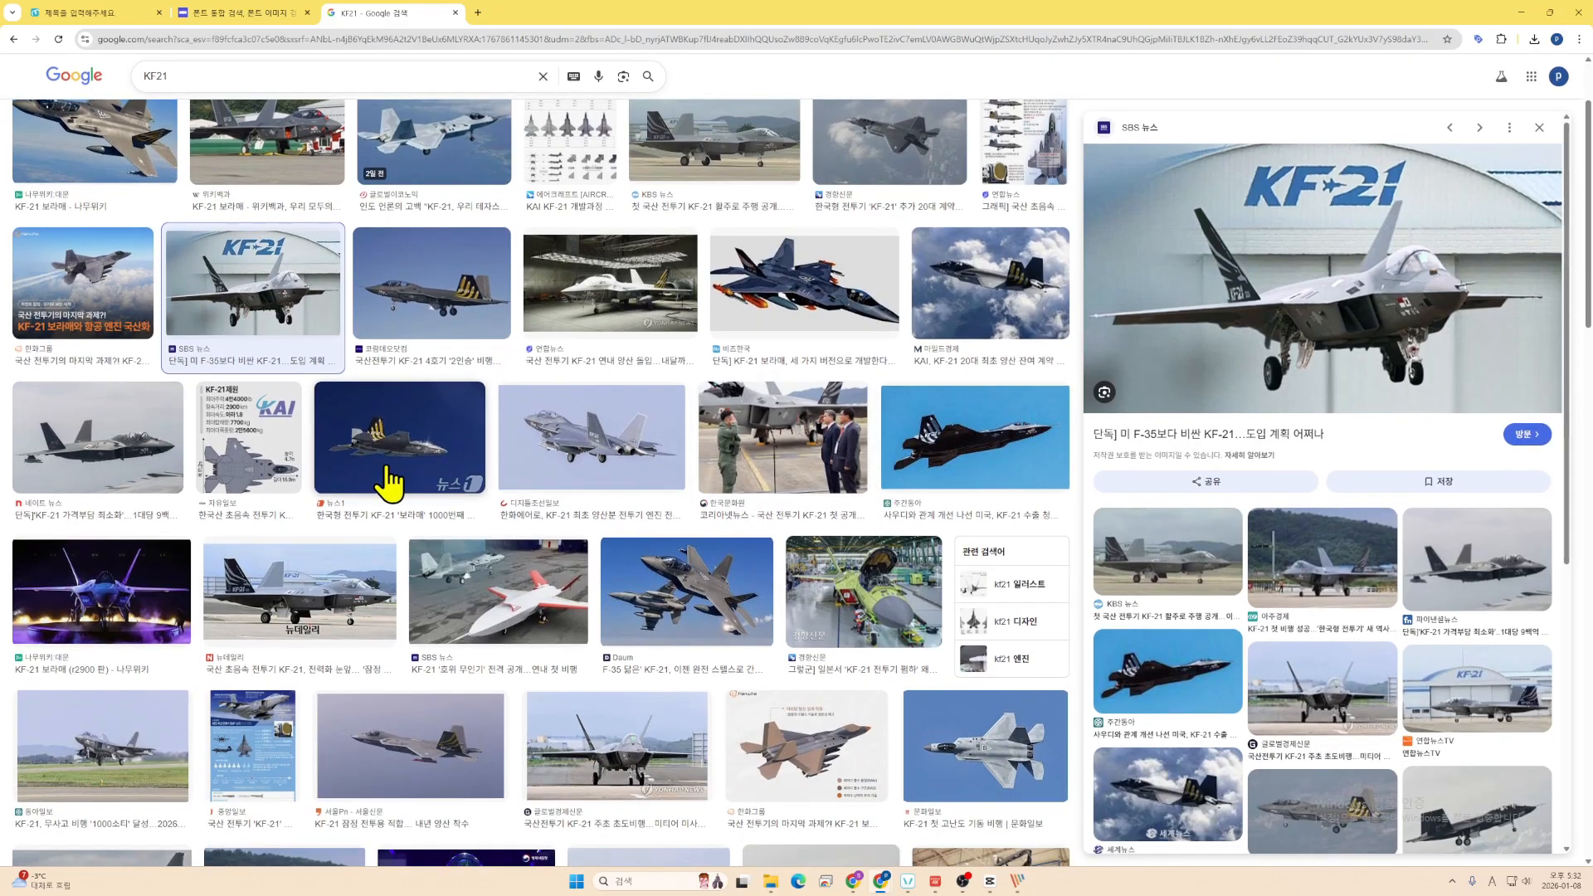
scroll(462, 622, "down", 2)
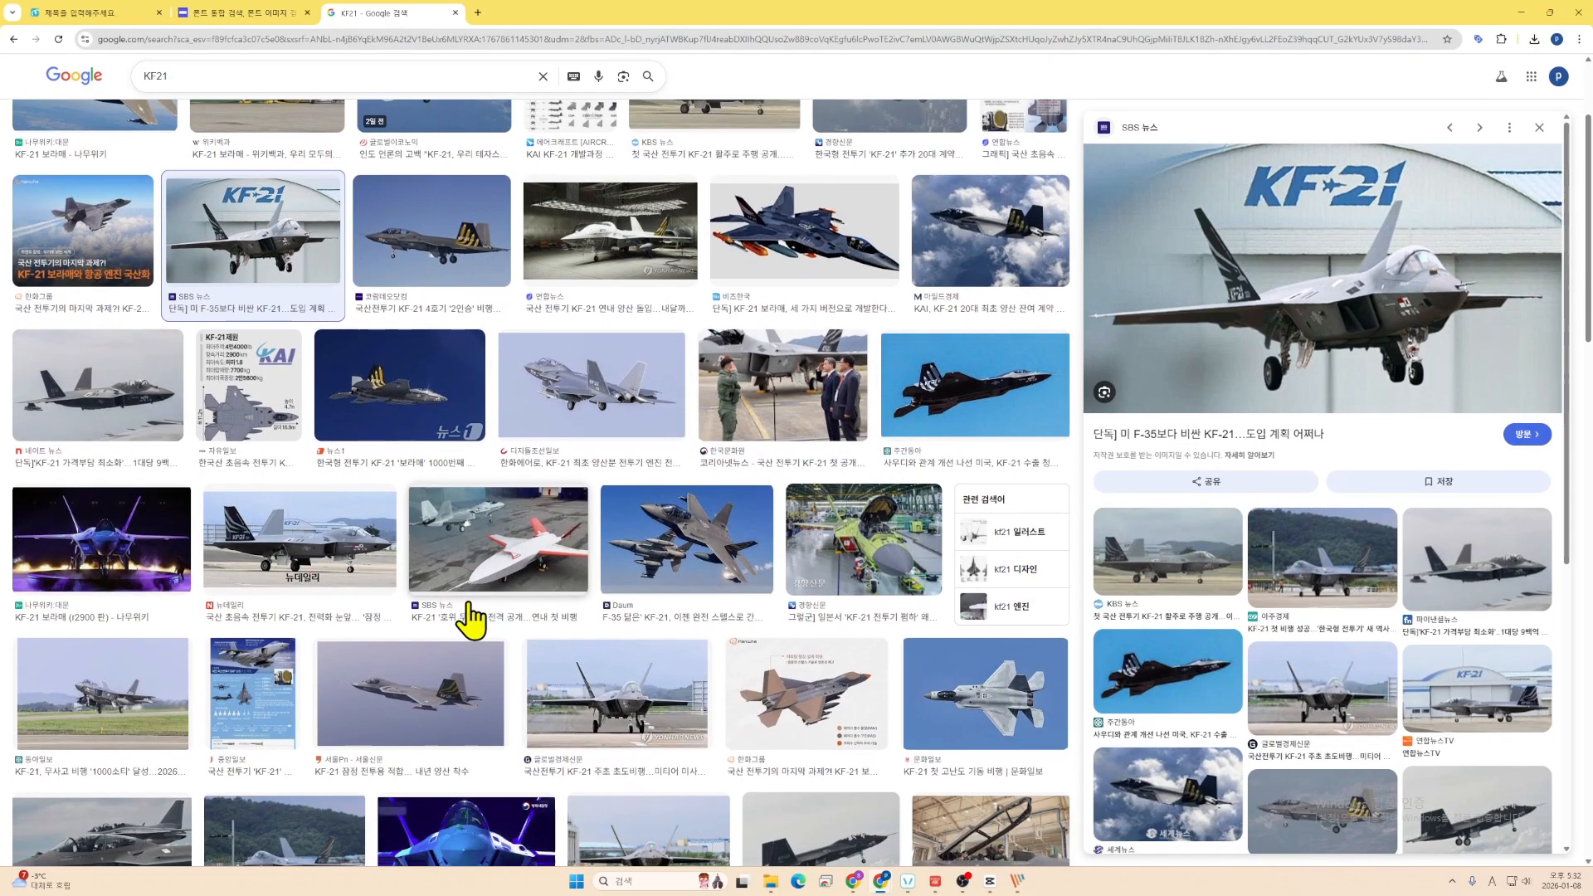
scroll(792, 535, "down", 3)
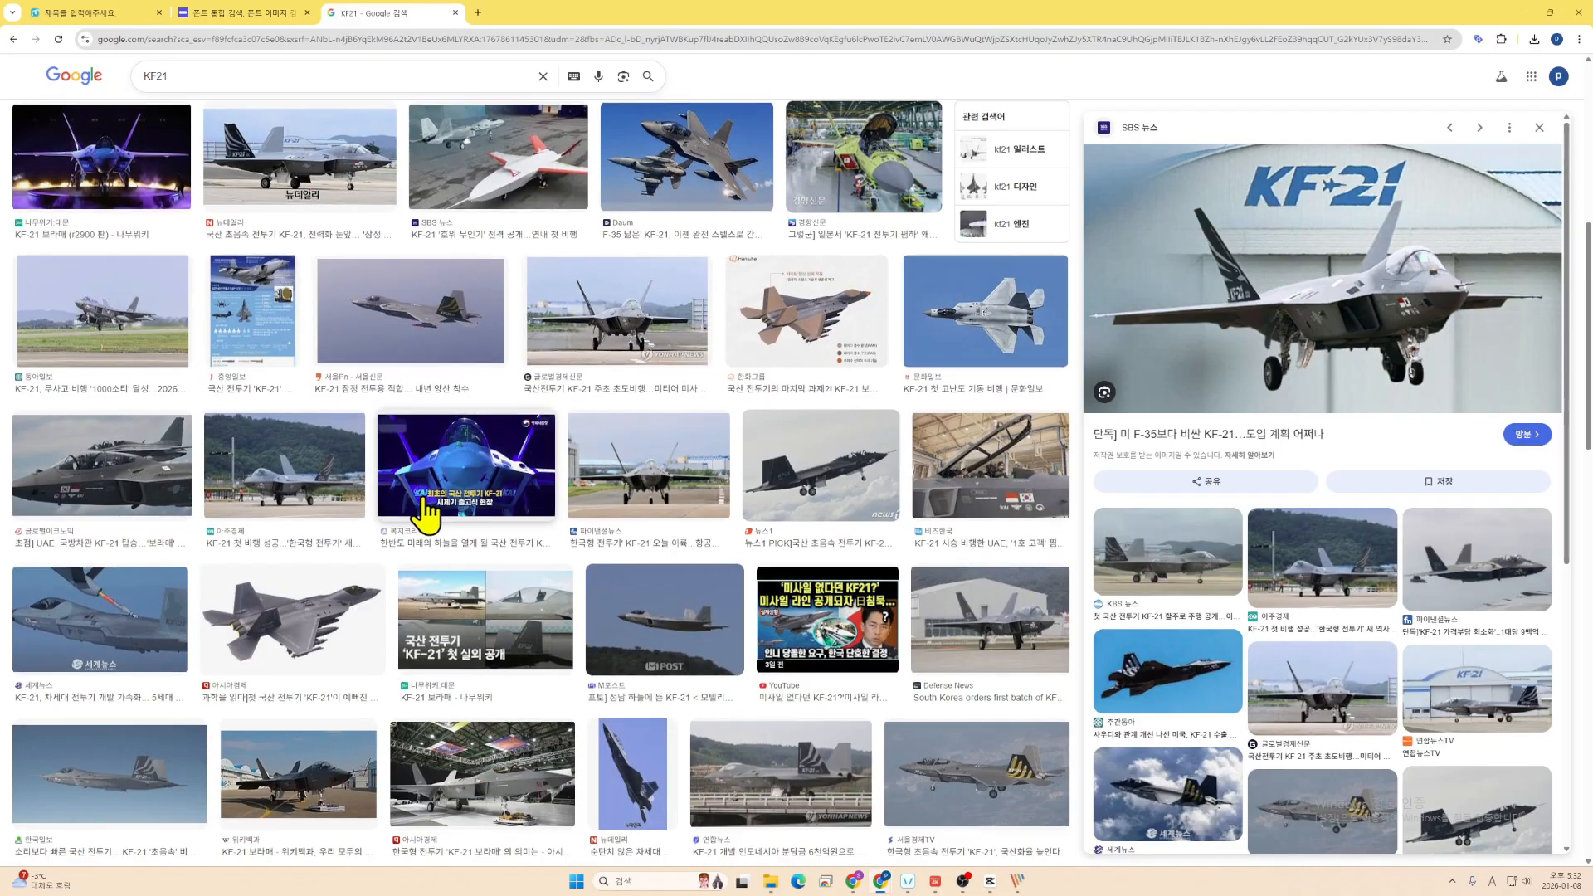
scroll(935, 665, "down", 1)
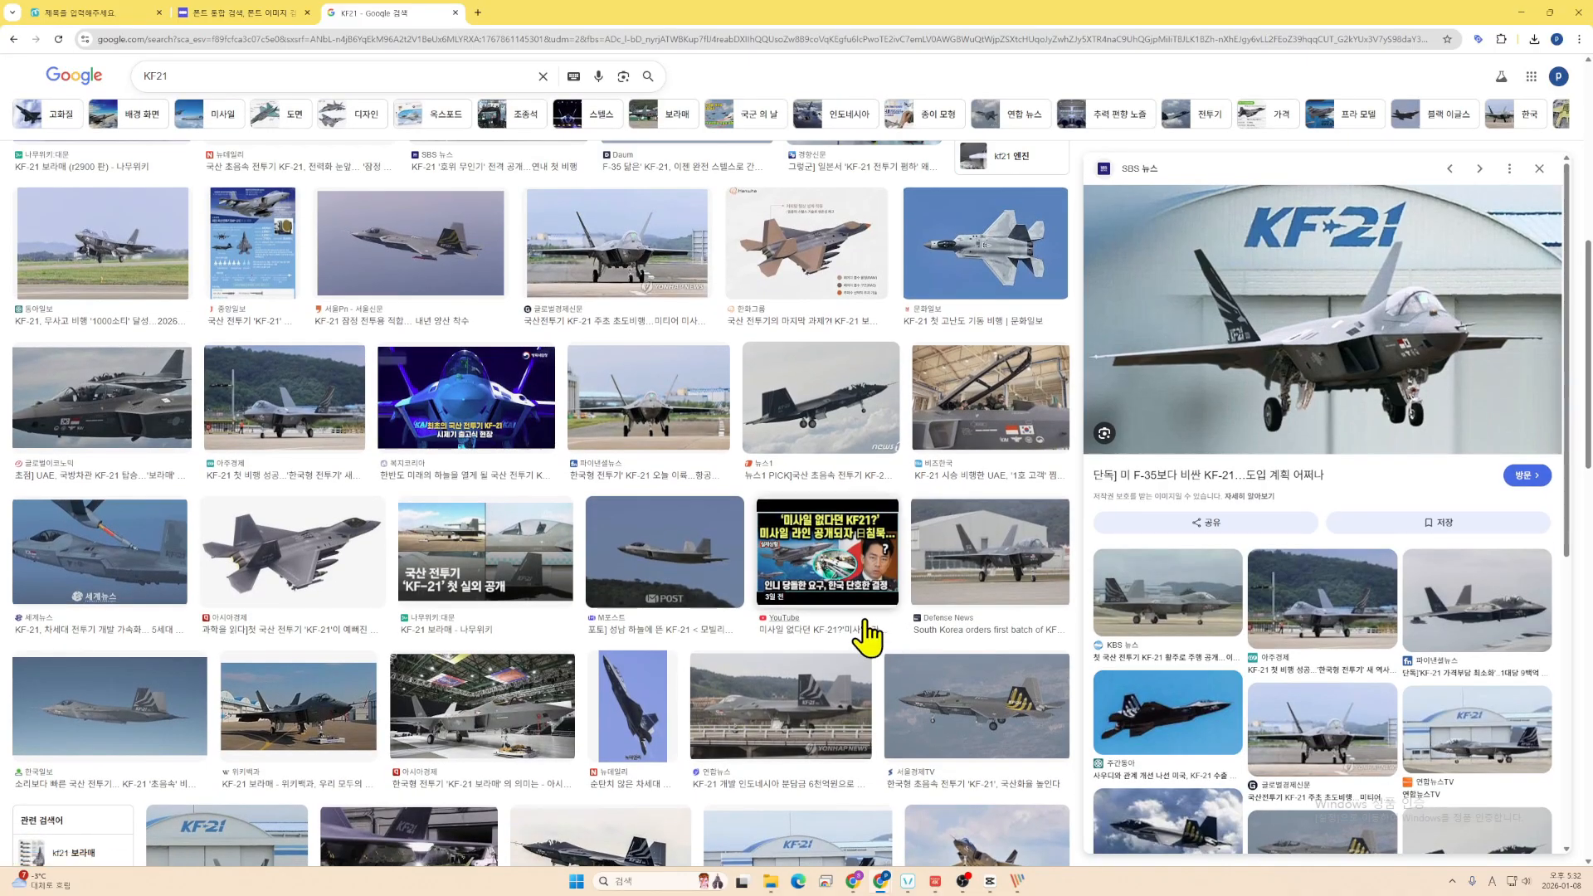
- Open the article with the KF-21 photo bearing the Korean and Indonesian flags, view the photo full size, and close the page
left_click(166, 414)
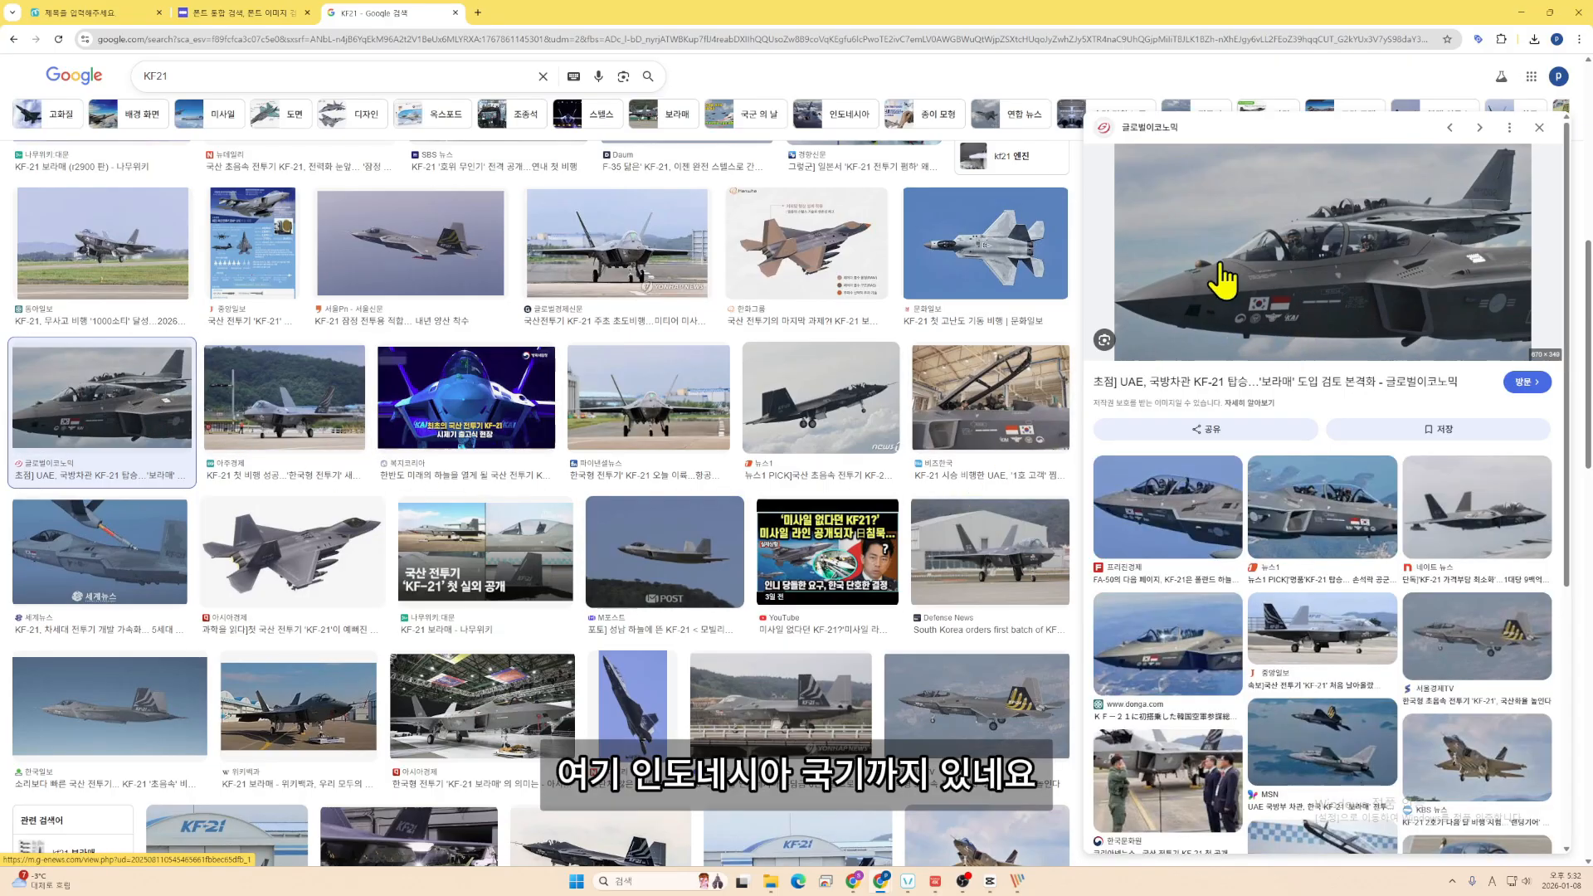
left_click(1289, 383)
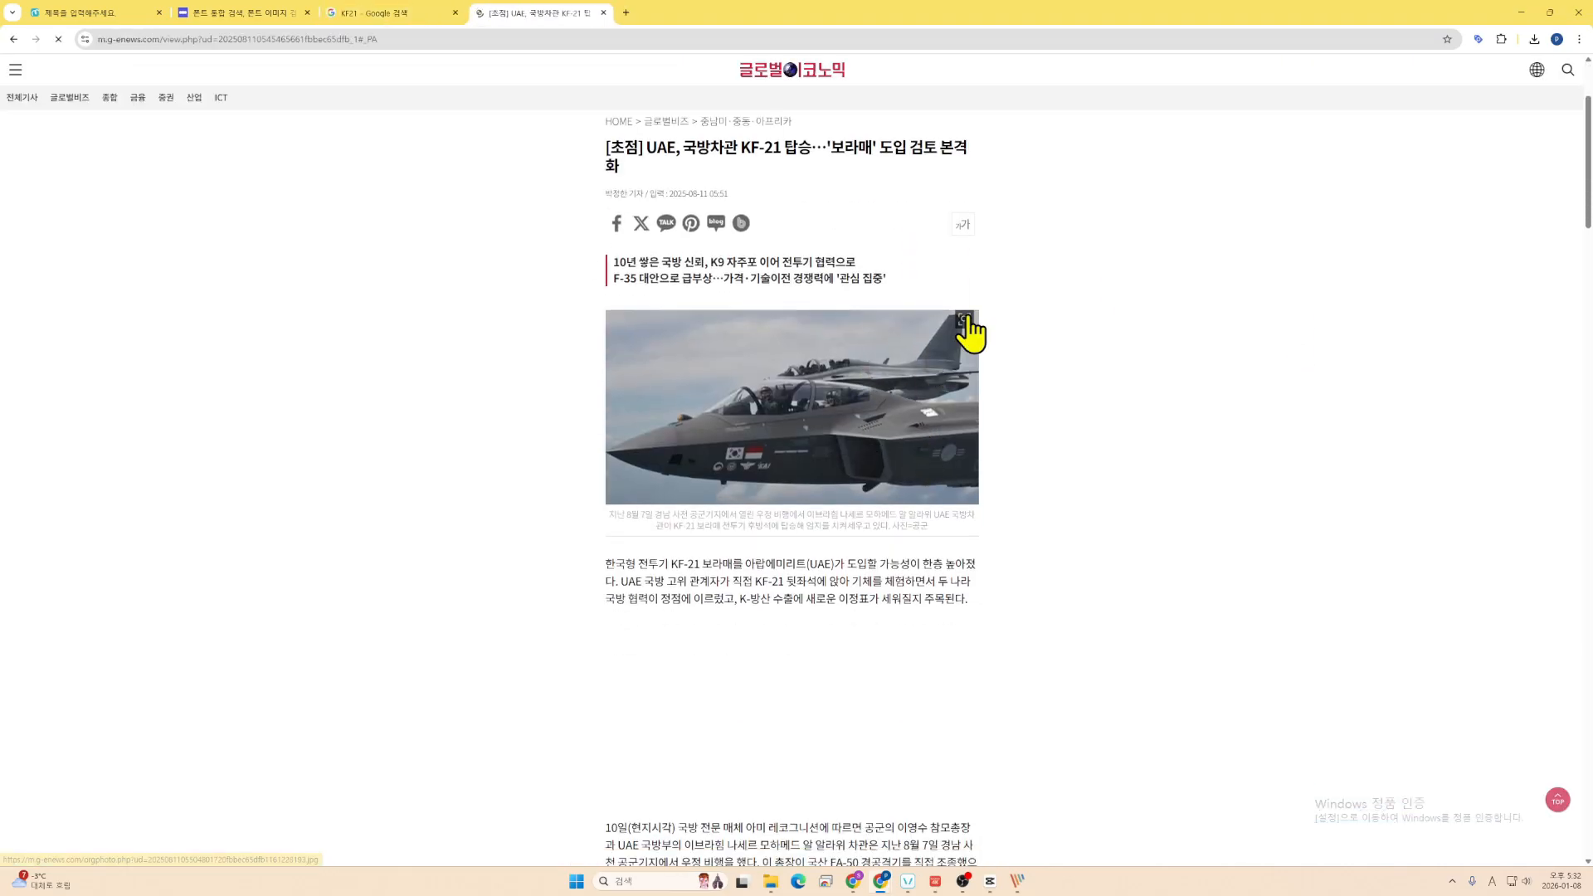
left_click(965, 317)
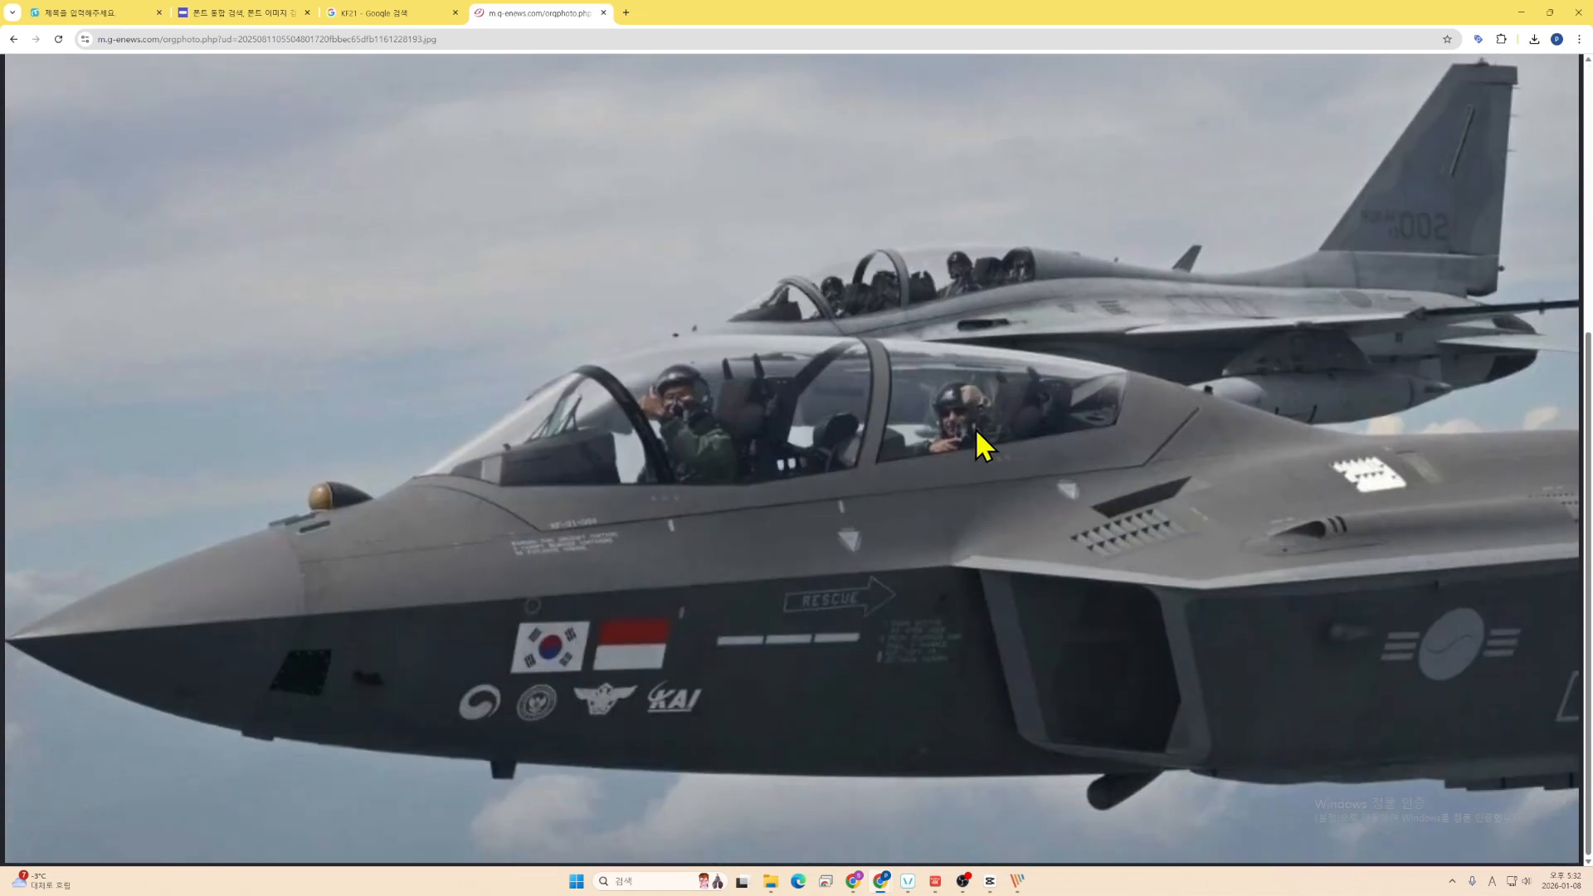
left_click(969, 431)
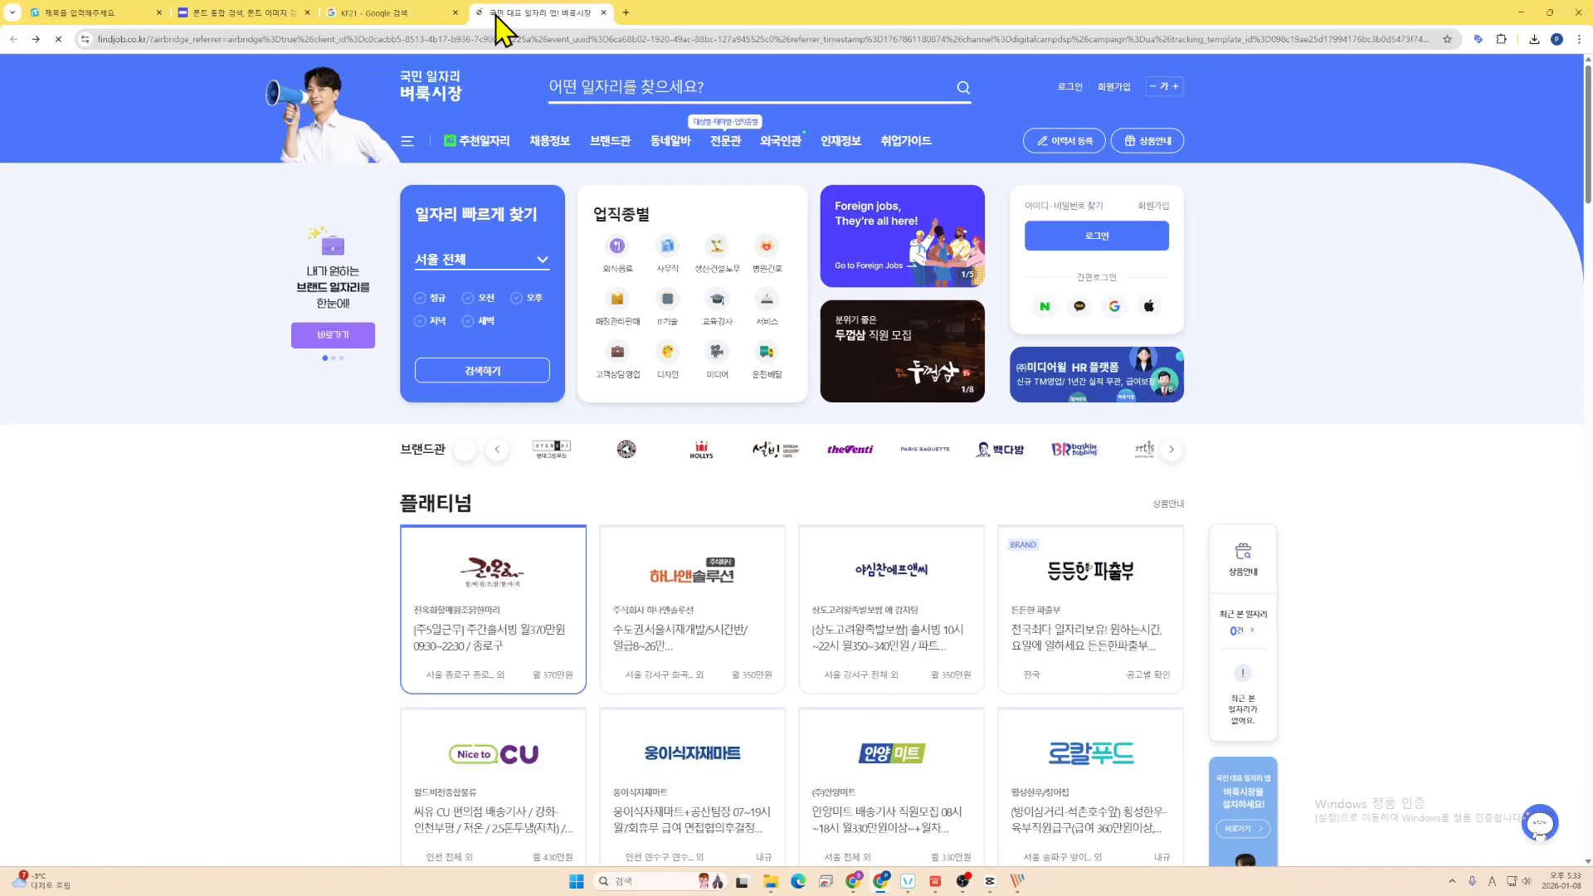
middle_click(497, 14)
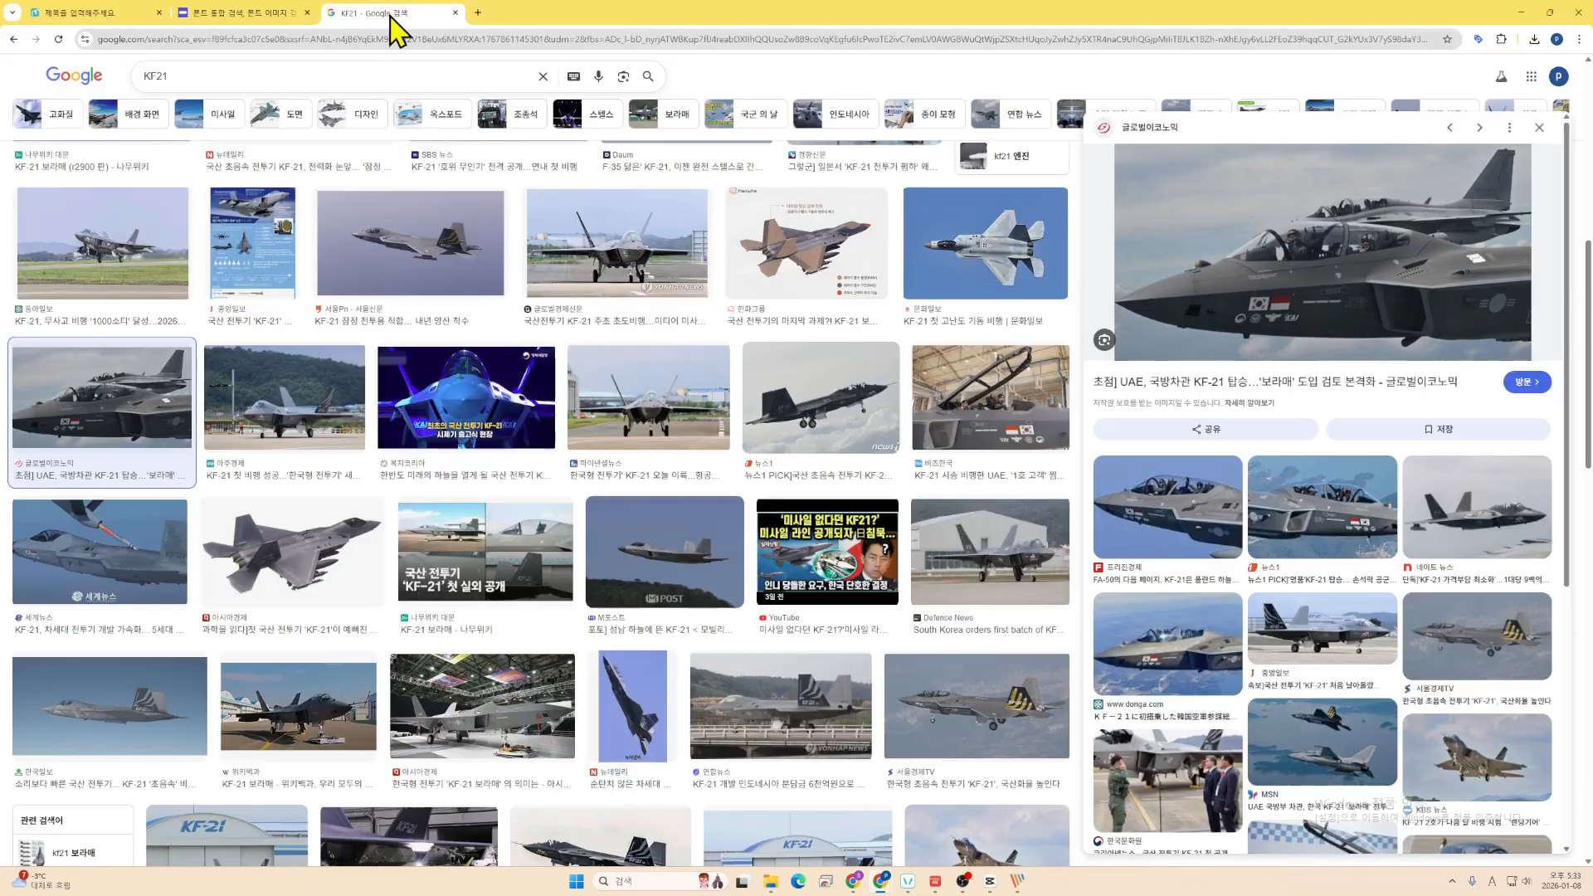
- Refine the image search to KF21 4K, preview the runway sunset photo and look through the results
left_click(475, 77)
type("4K")
key("Return")
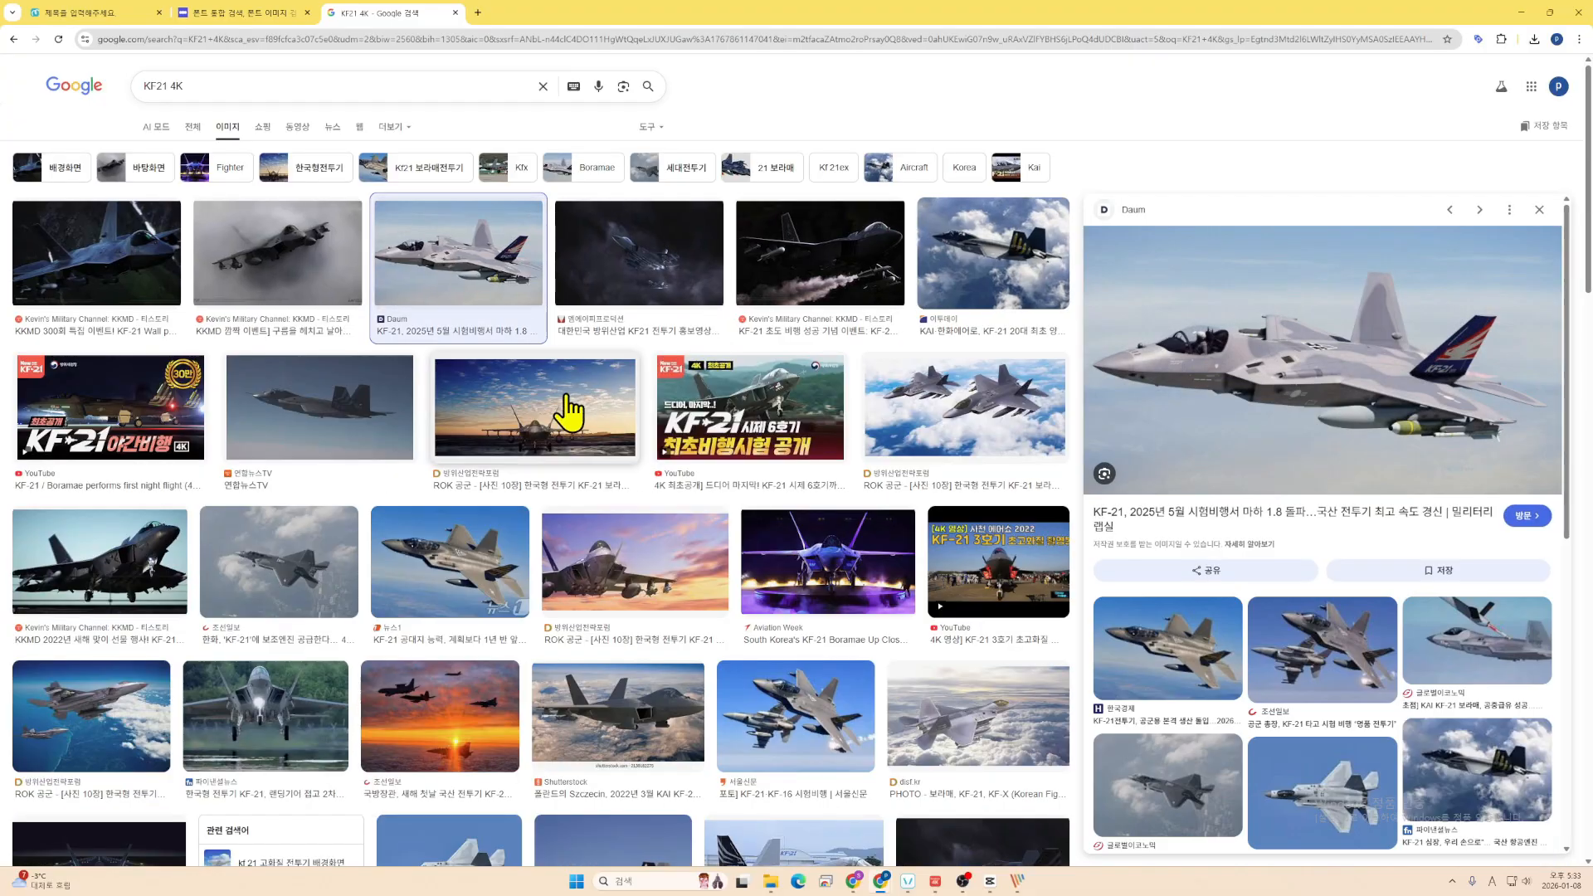
left_click(568, 412)
scroll(954, 562, "down", 10)
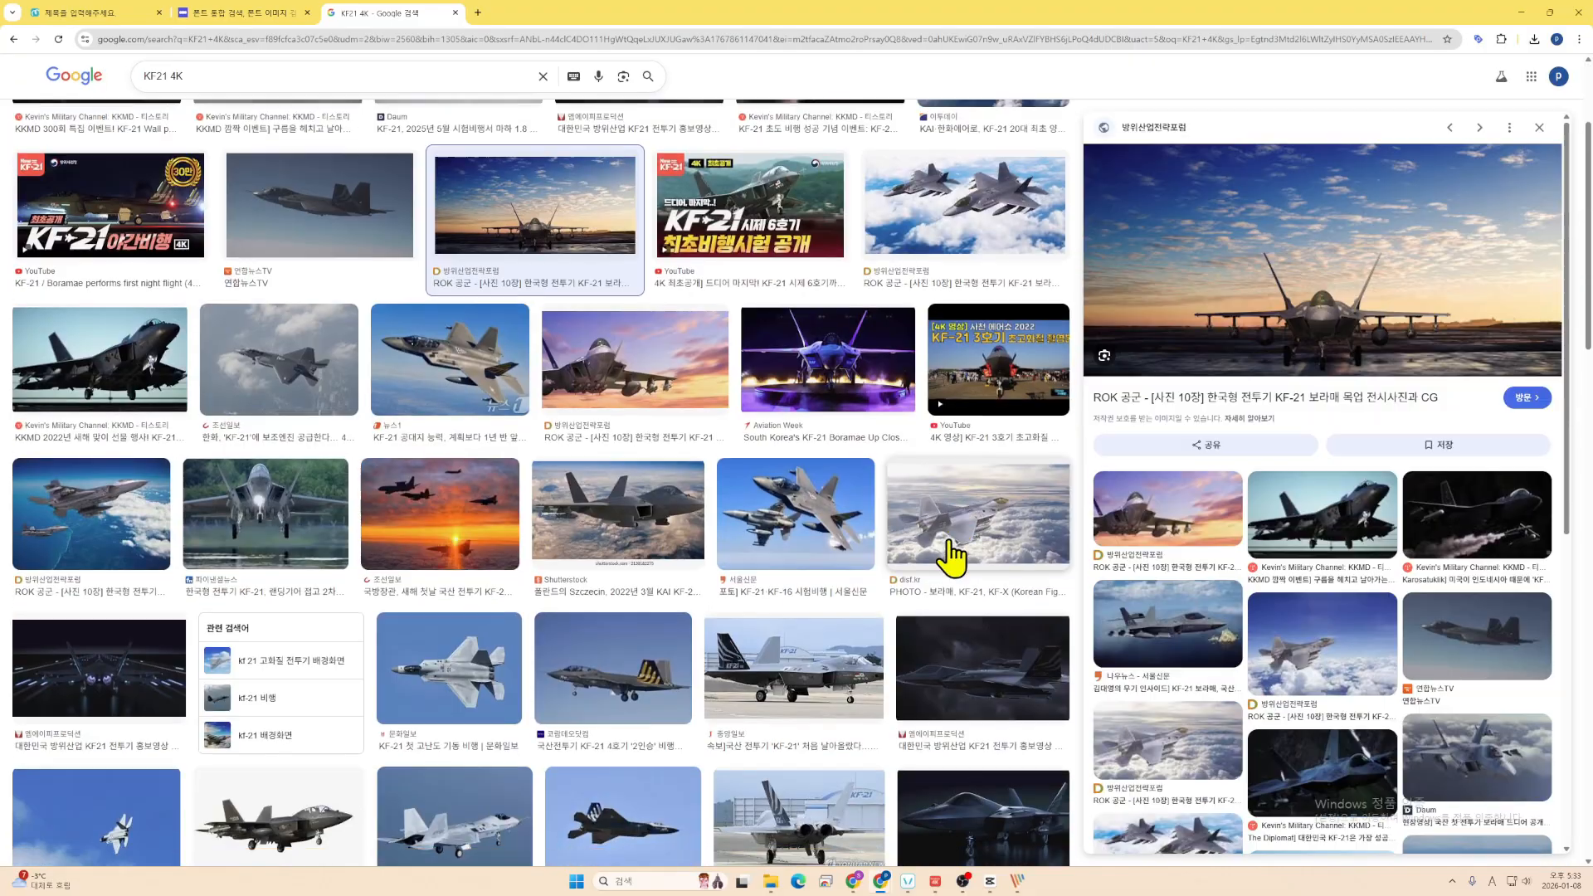
scroll(834, 622, "down", 15)
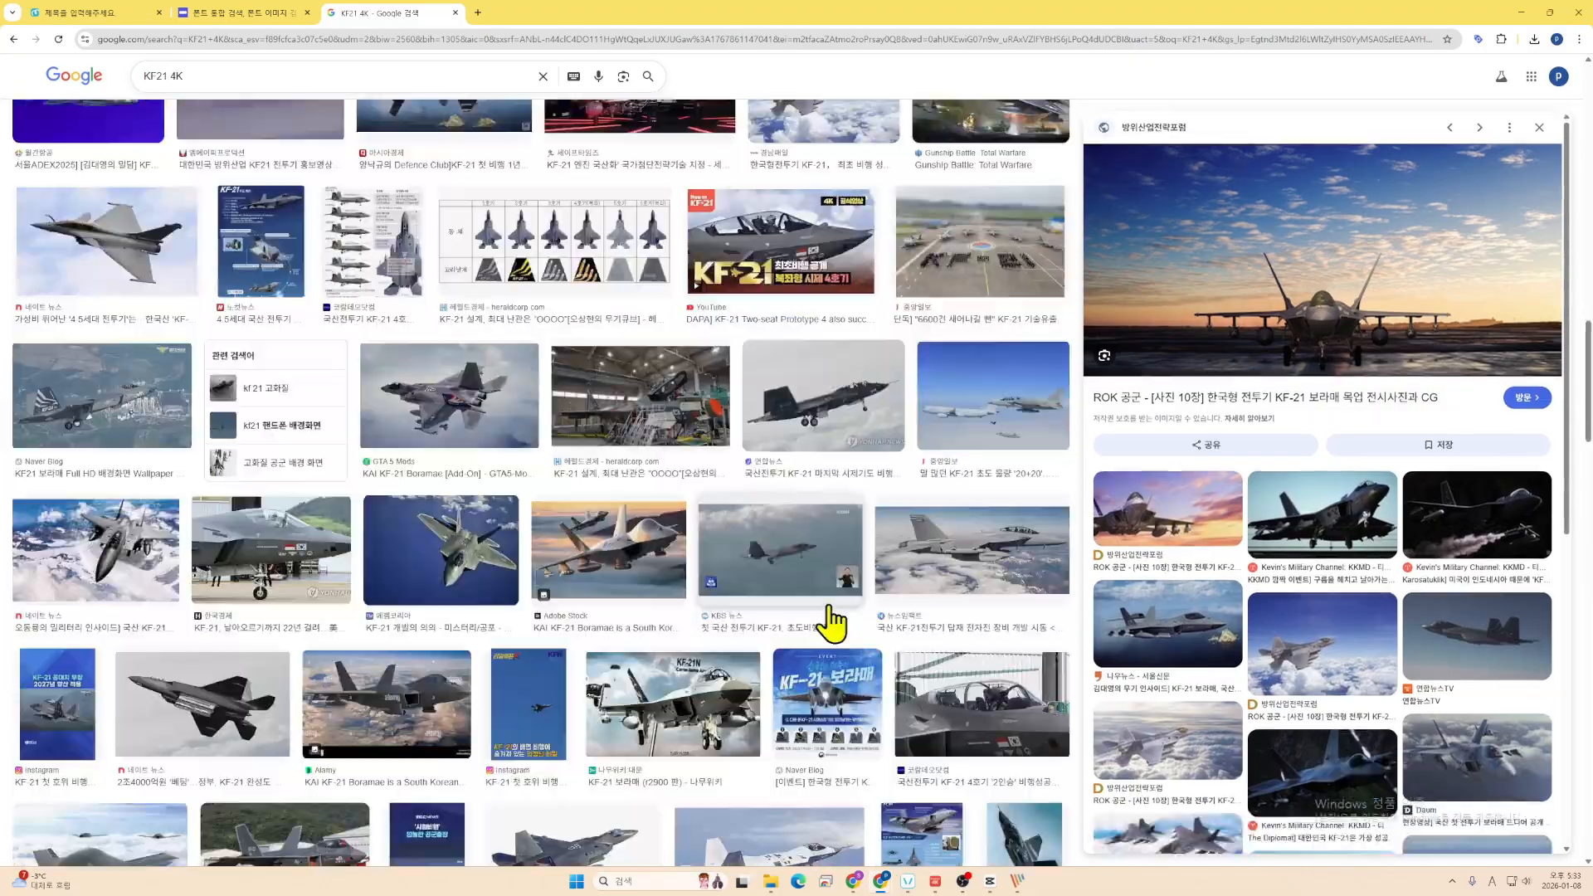
scroll(833, 627, "up", 20)
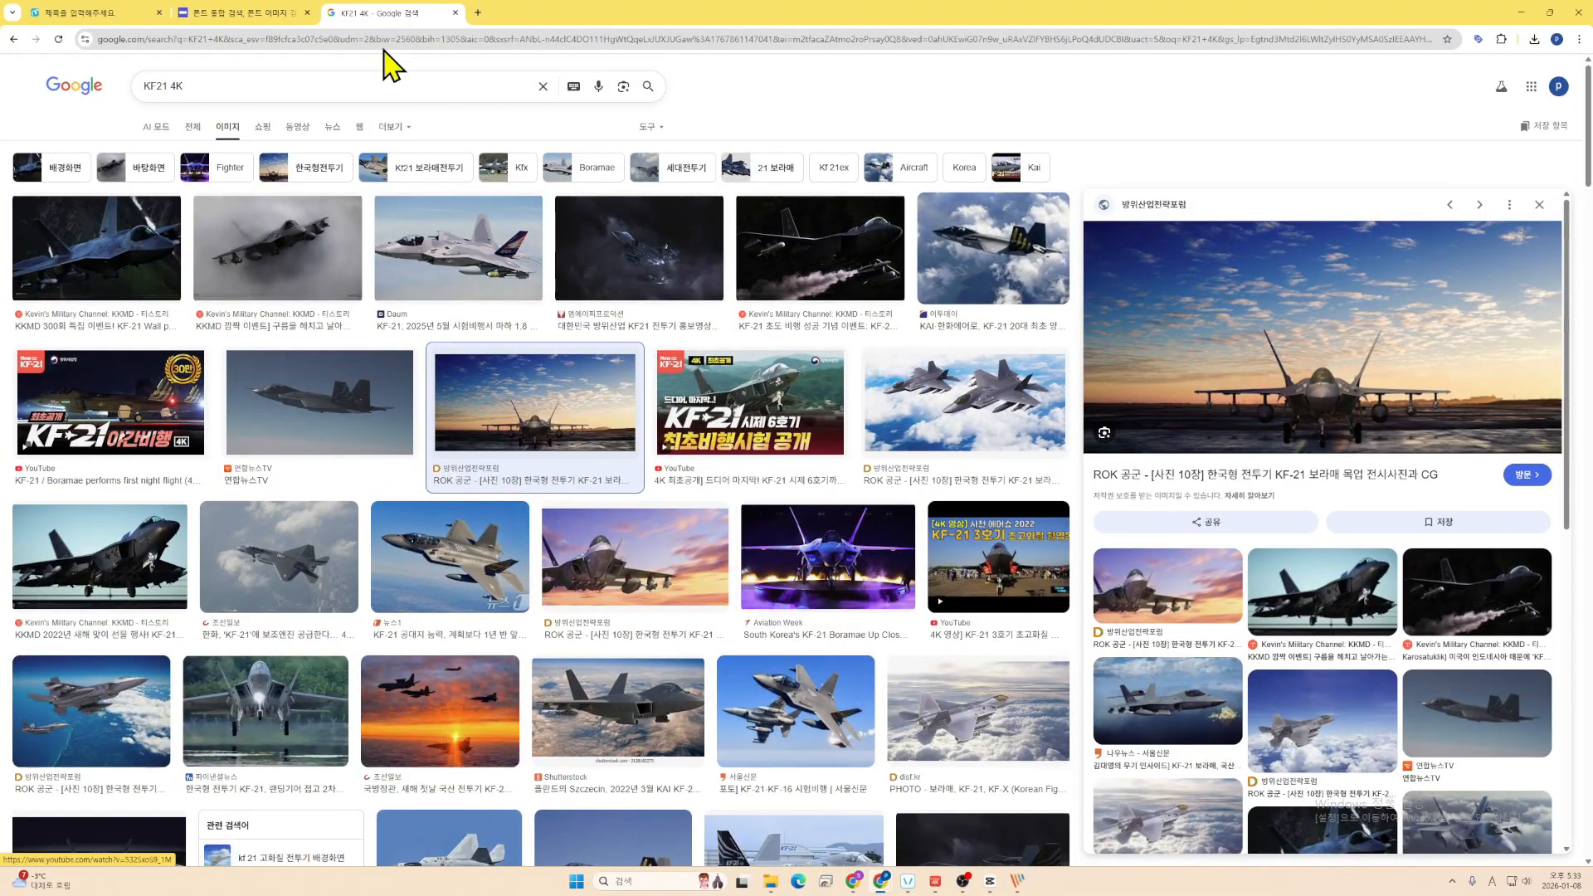
- Return to the MiriCanvas page, shrink the KAAN runway photo slightly and align its right edge near the page's centre
left_click(241, 12)
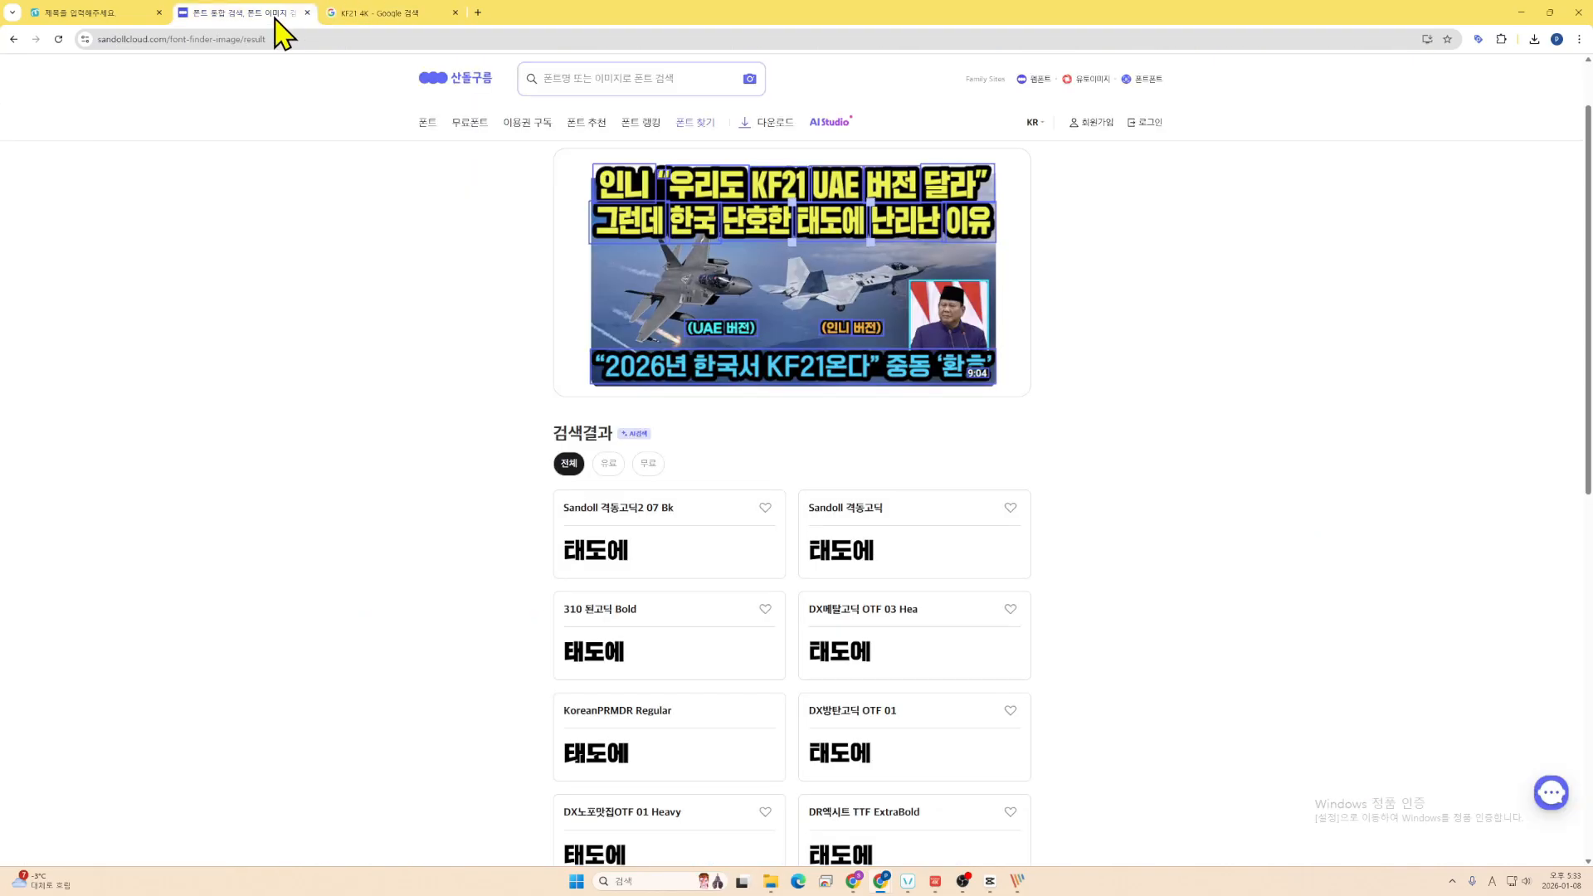
left_click(87, 13)
left_click_drag(757, 336, 1111, 305)
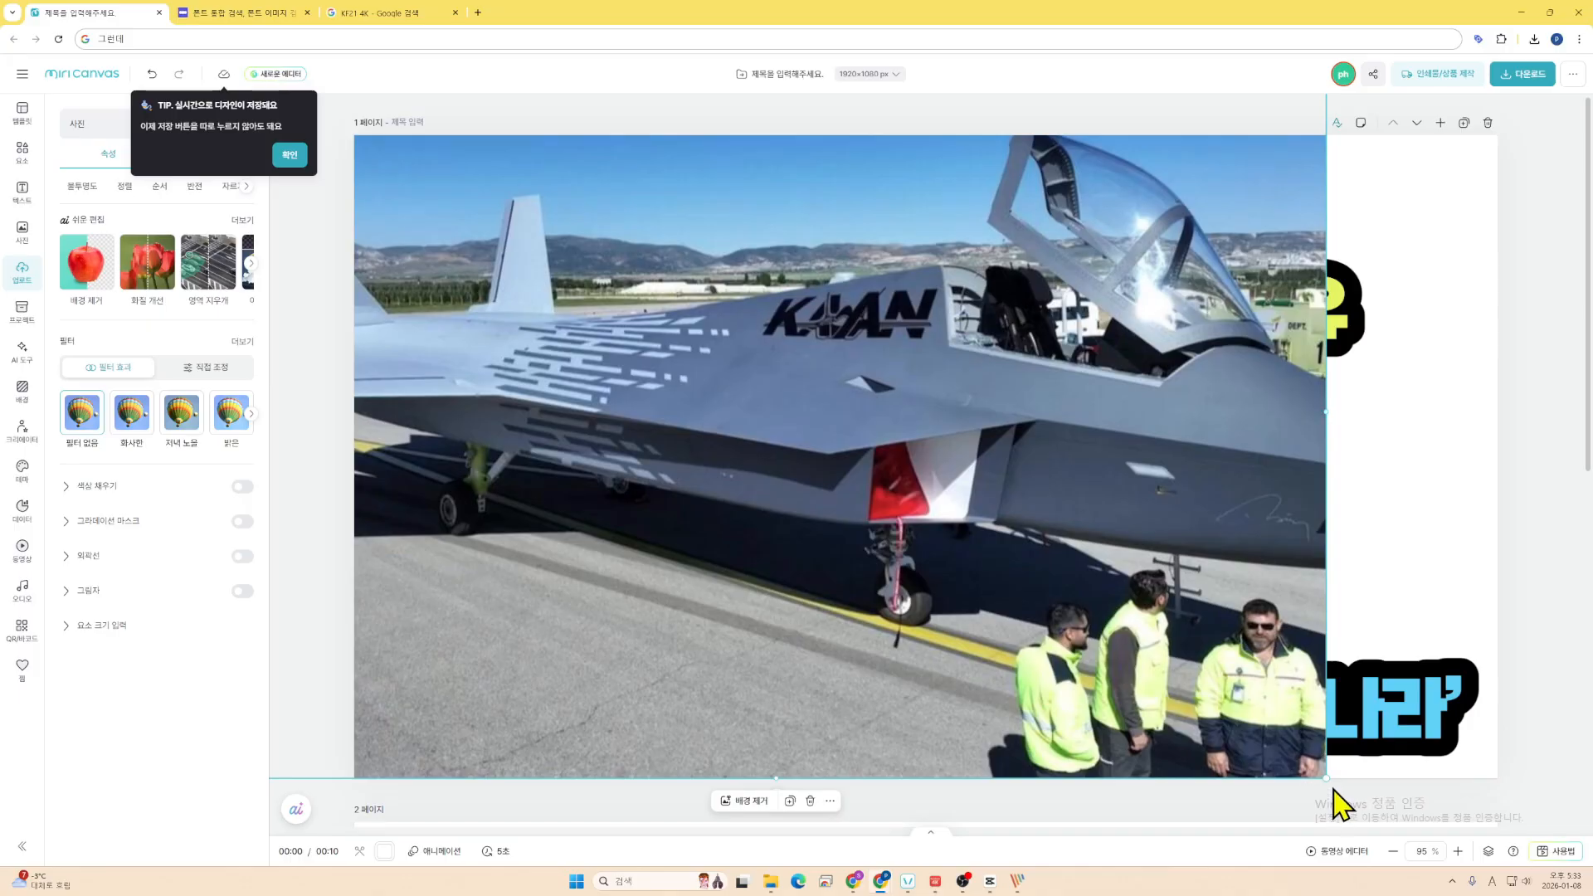
left_click_drag(1333, 788, 905, 584)
left_click_drag(863, 511, 829, 594)
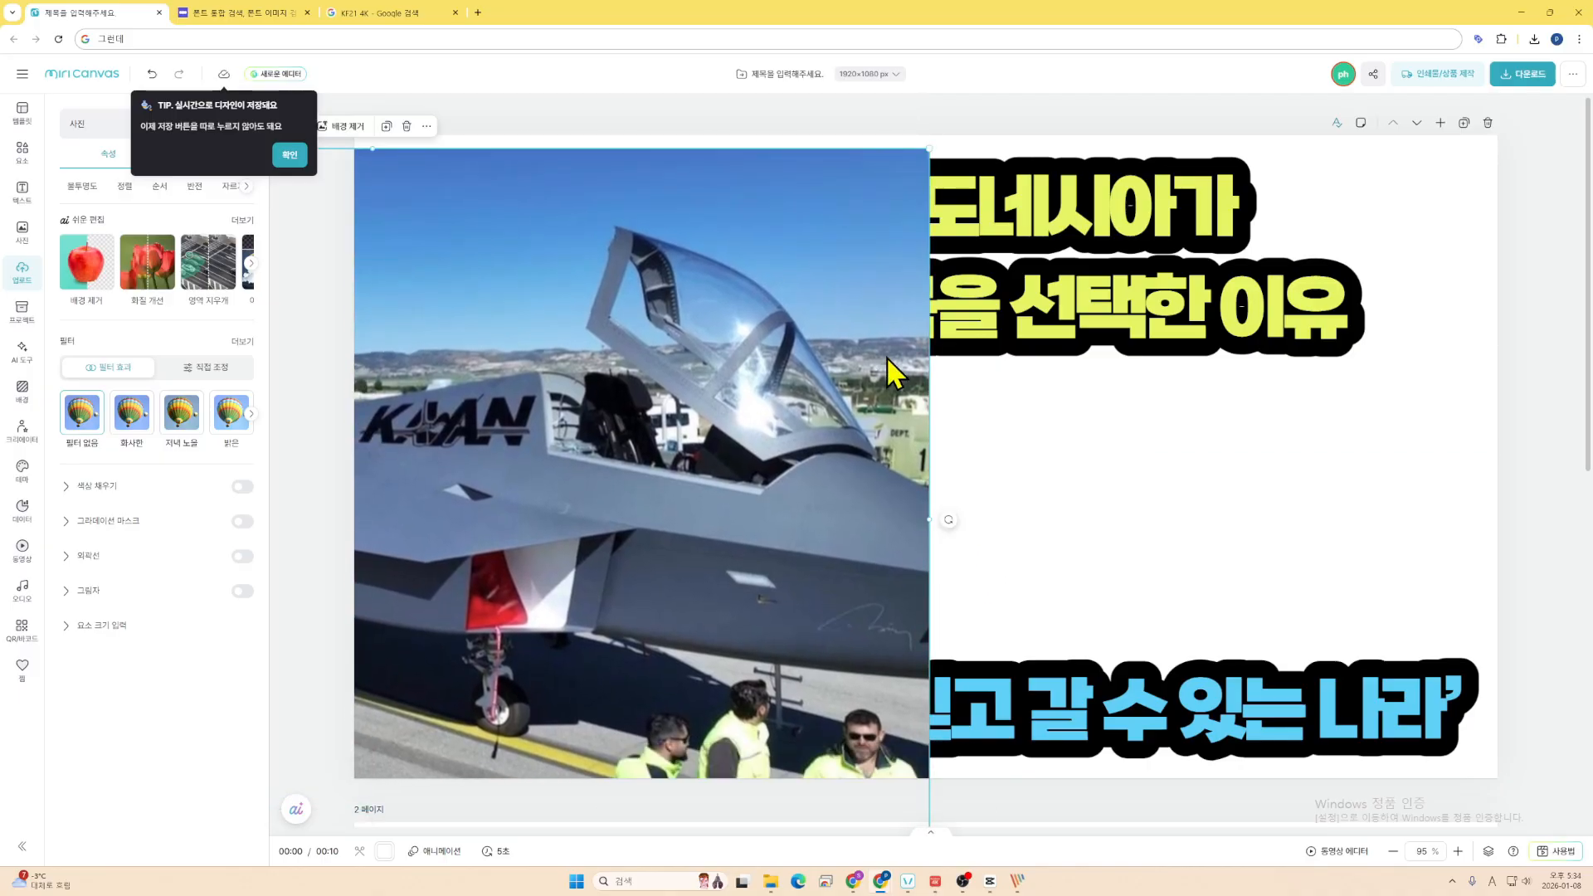
- Return to the KF21 4K image results
left_click(400, 13)
key("alt+Tab")
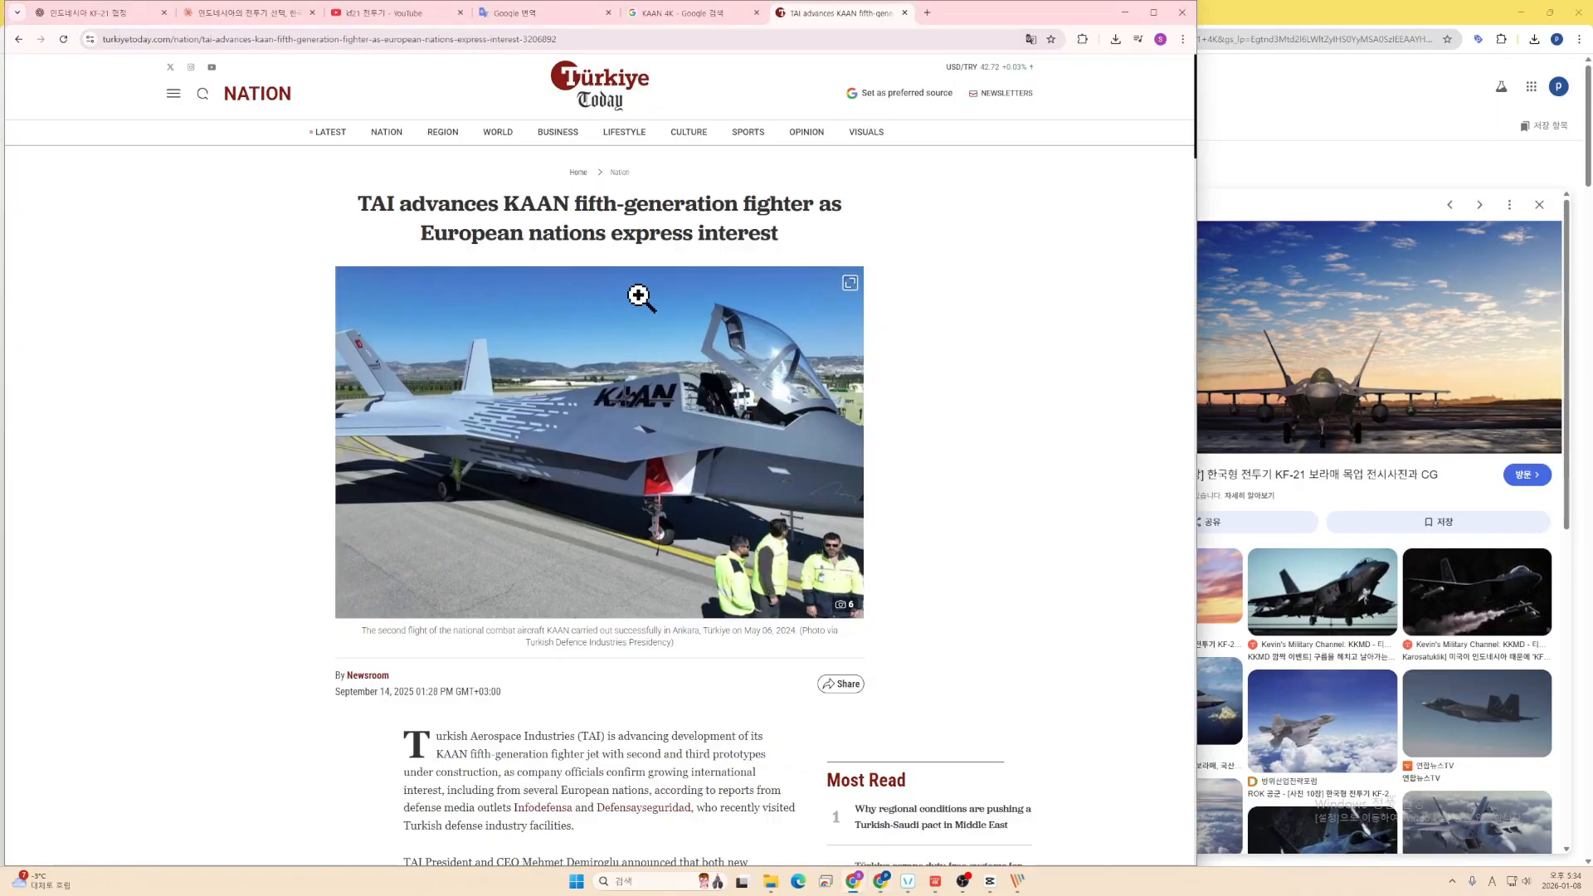
key("alt+Tab")
key("alt+Tab")
key("alt+Tab")
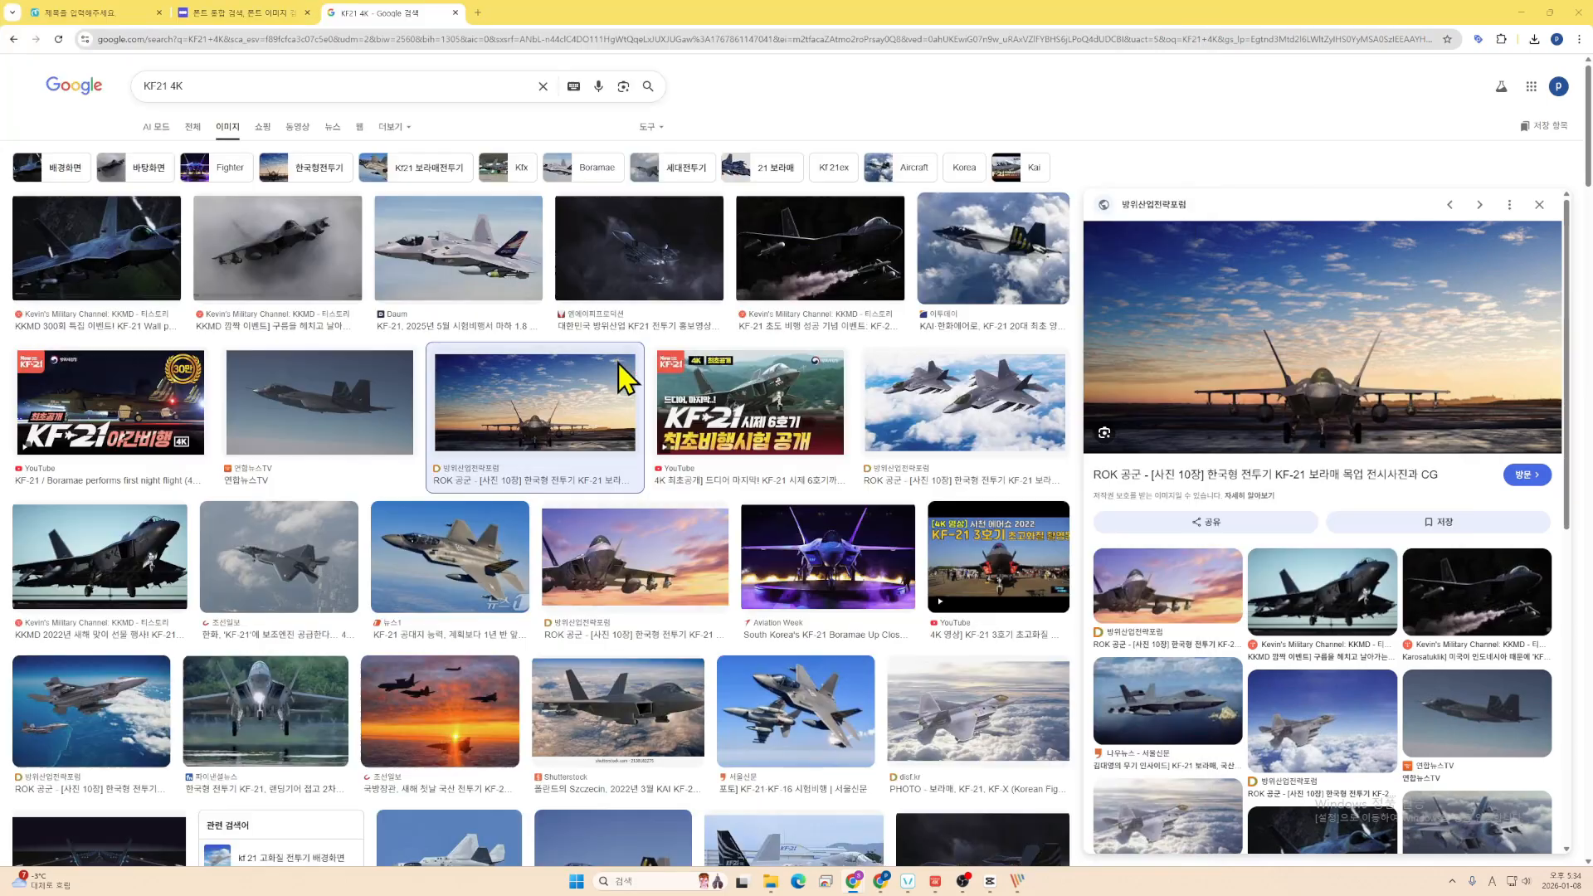
- Switch to the other browser window holding the KAAN 4K results and search images for "kf21 인도네시아 4K"
left_click(107, 10)
left_click_drag(616, 378, 619, 366)
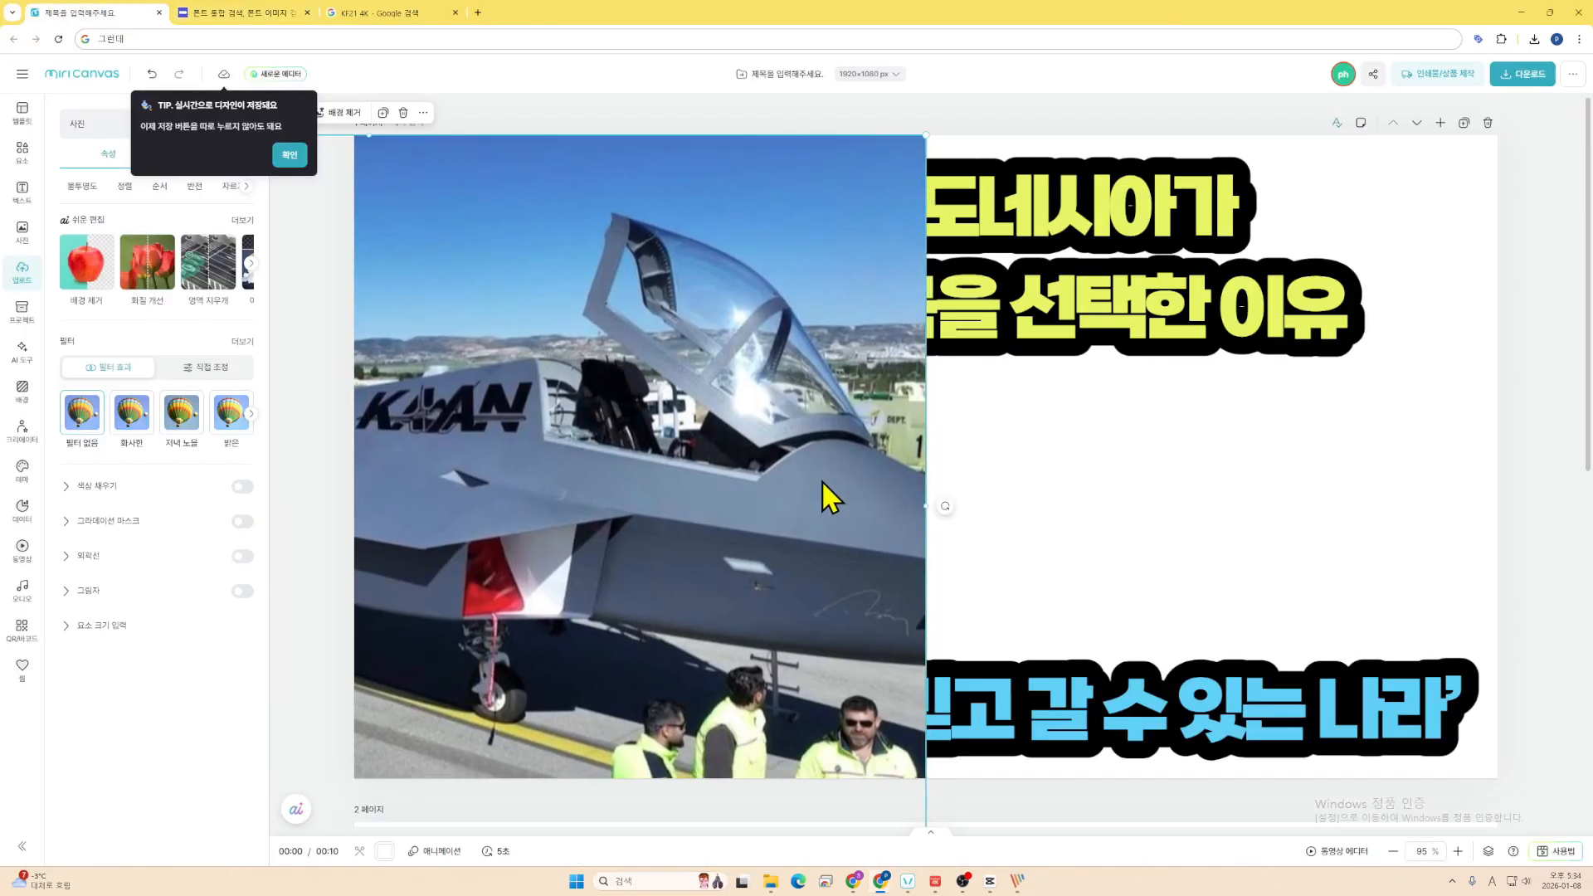
key("alt+Tab")
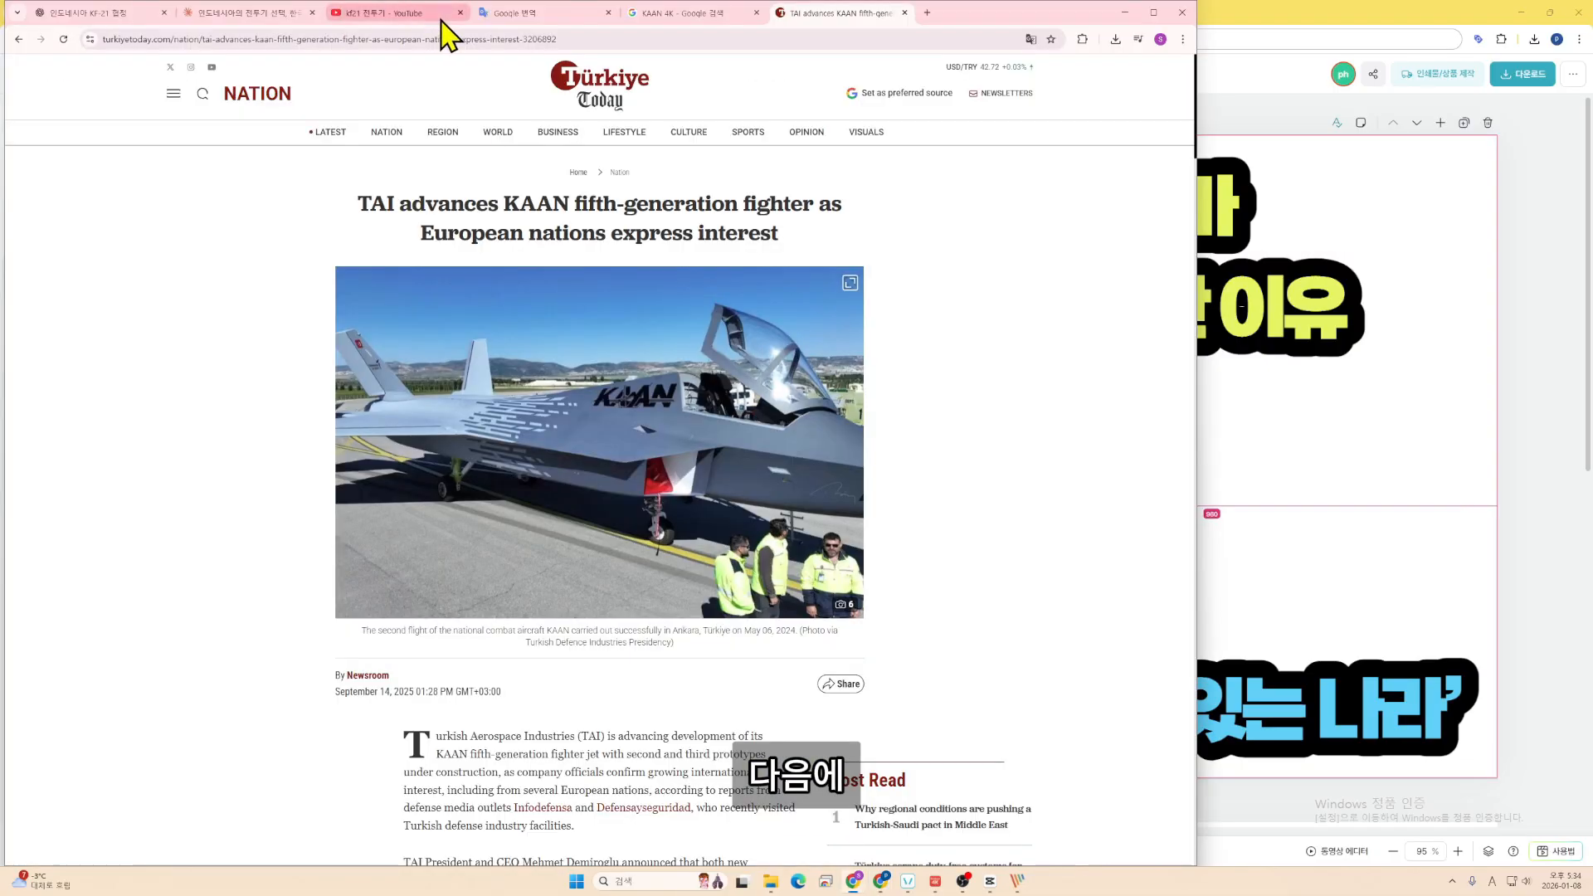
left_click(675, 20)
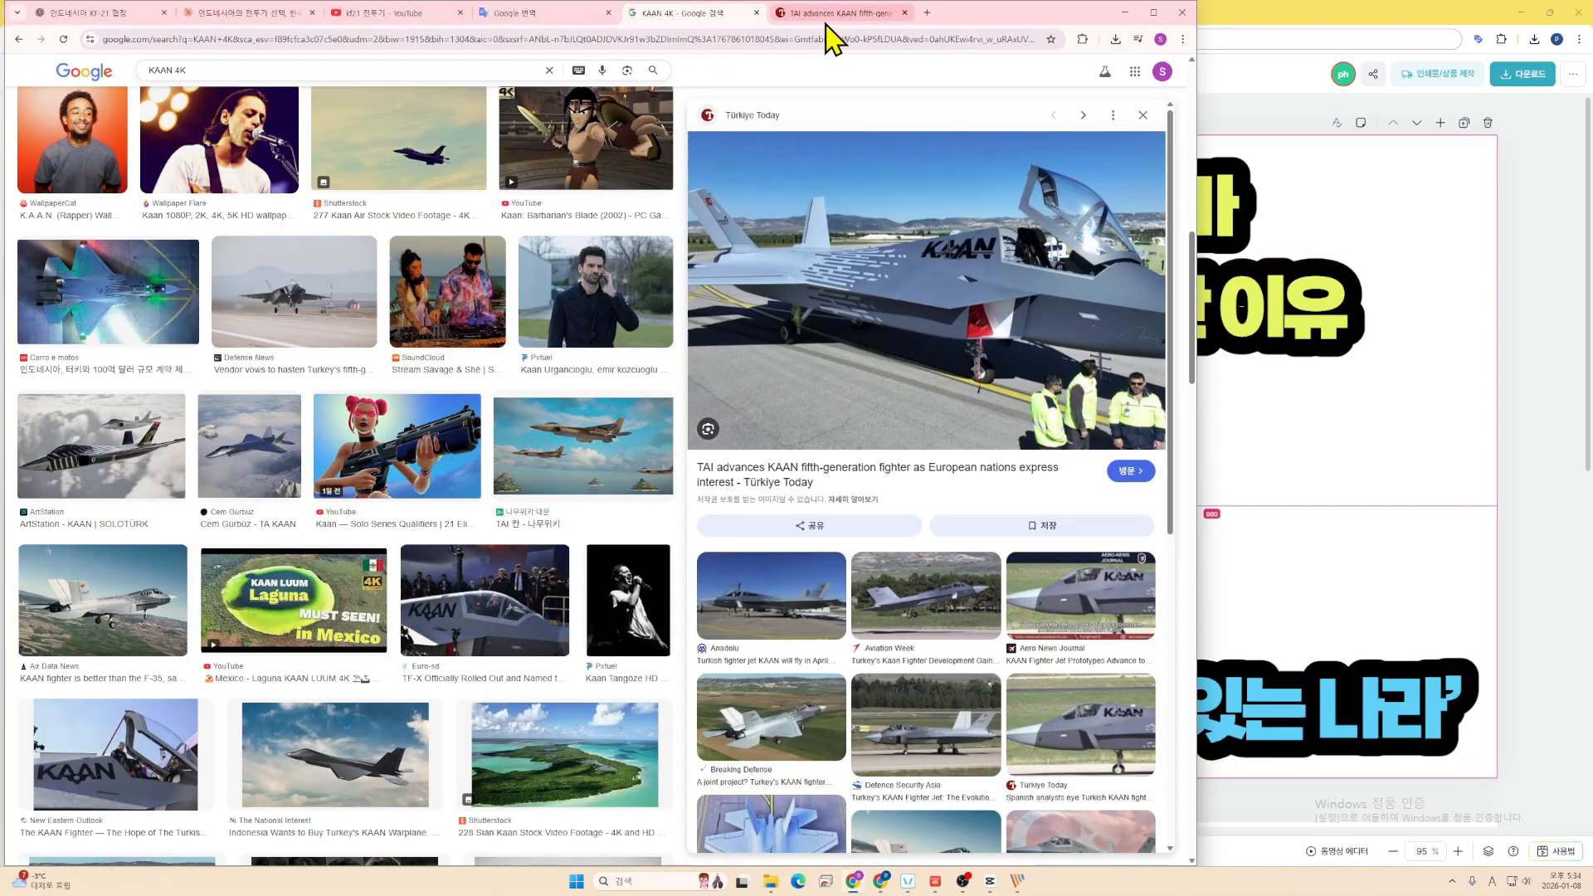
left_click(827, 20)
left_click(676, 23)
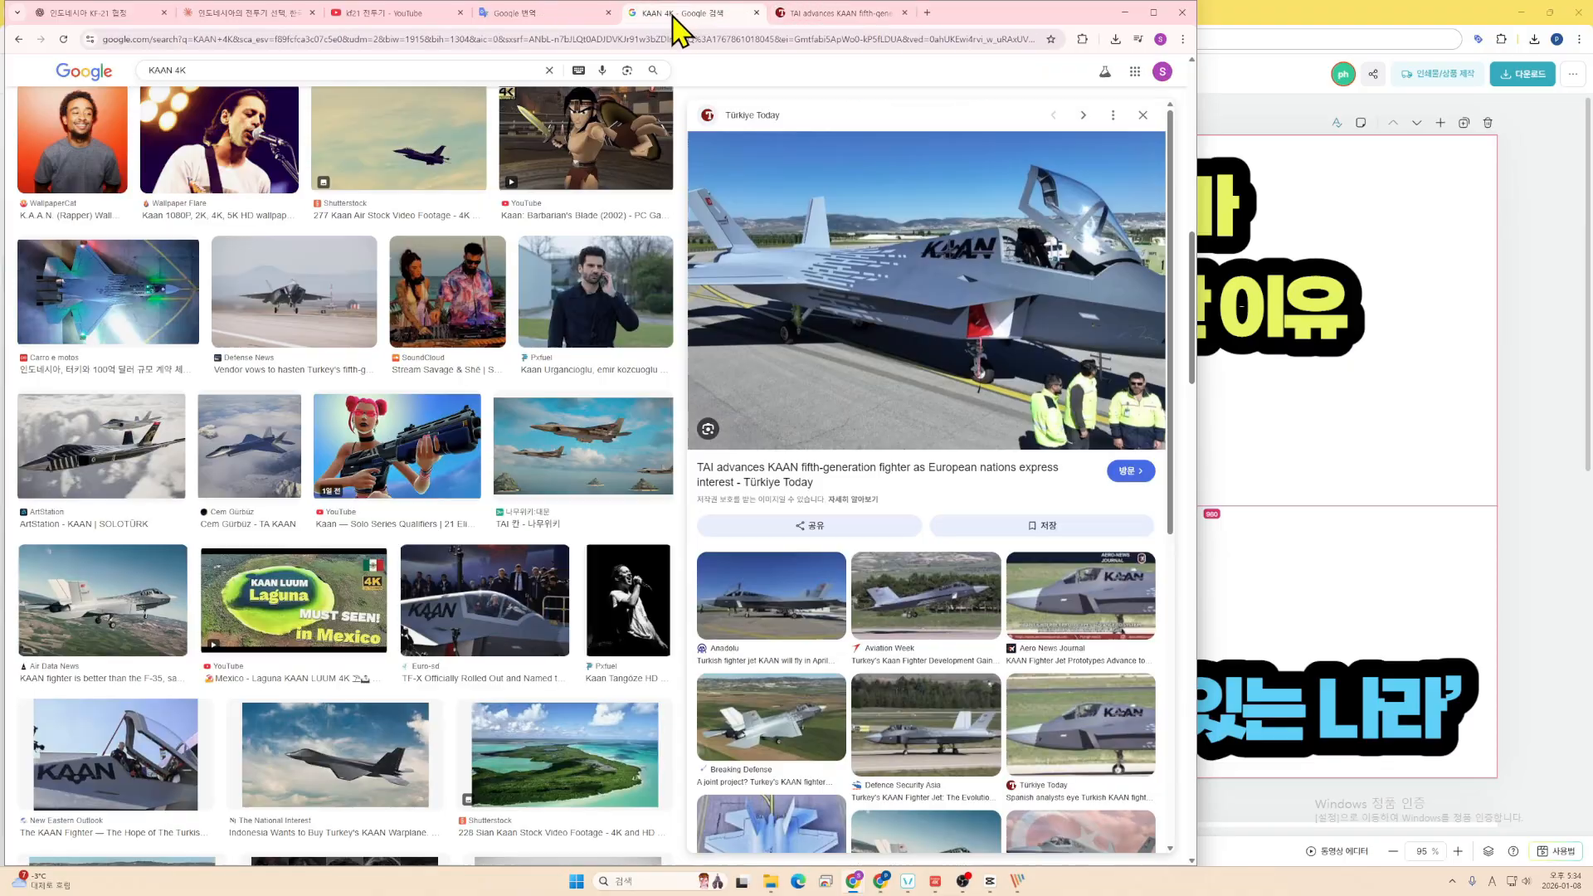
left_click(392, 66)
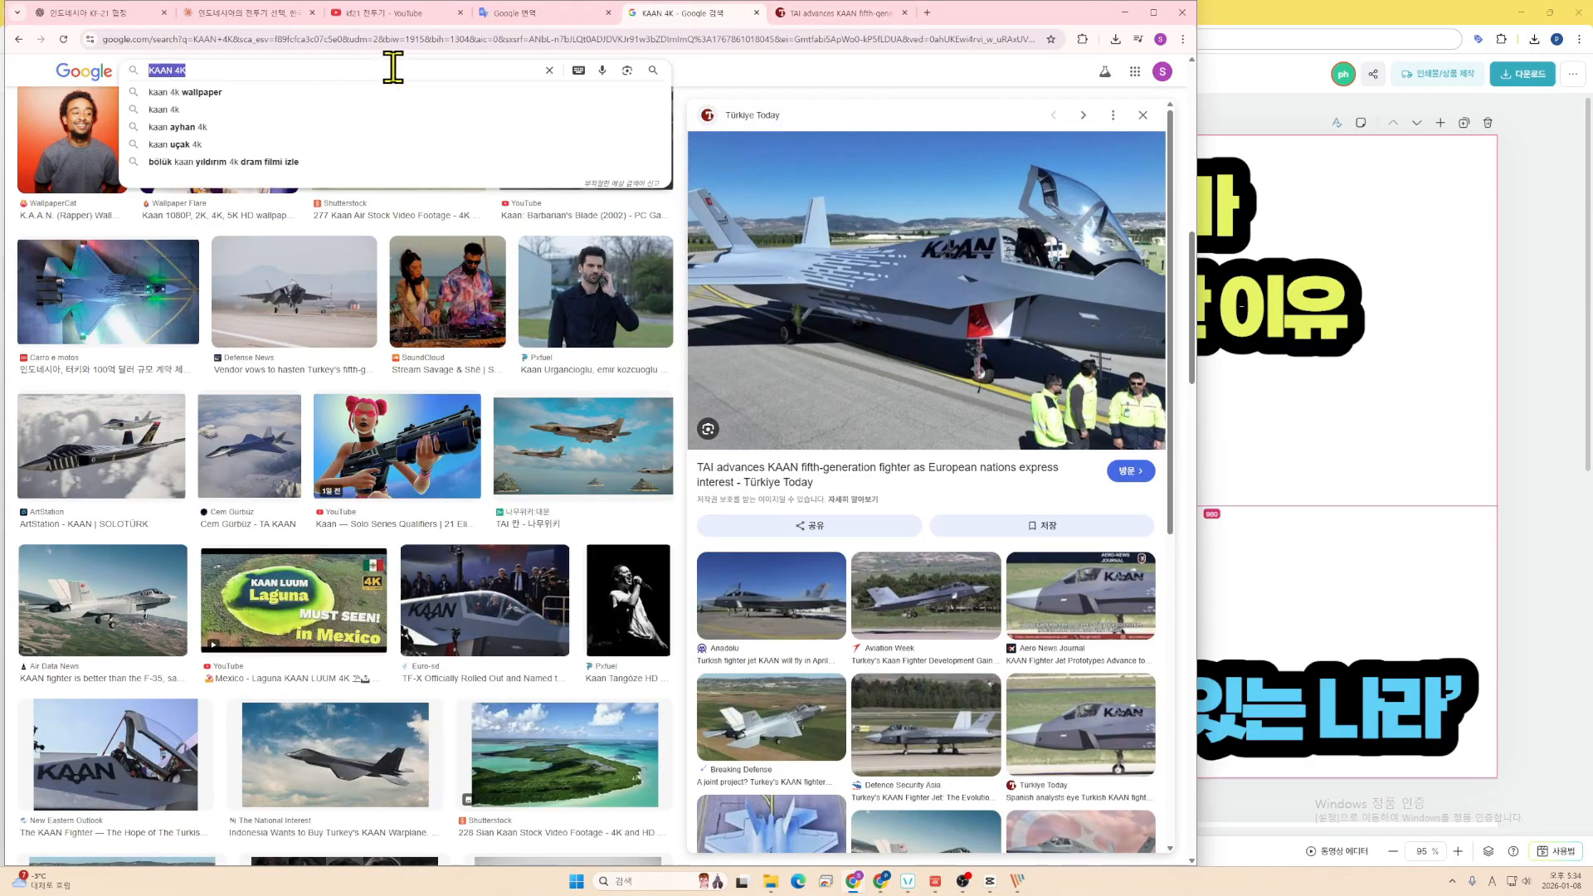
type("KF21")
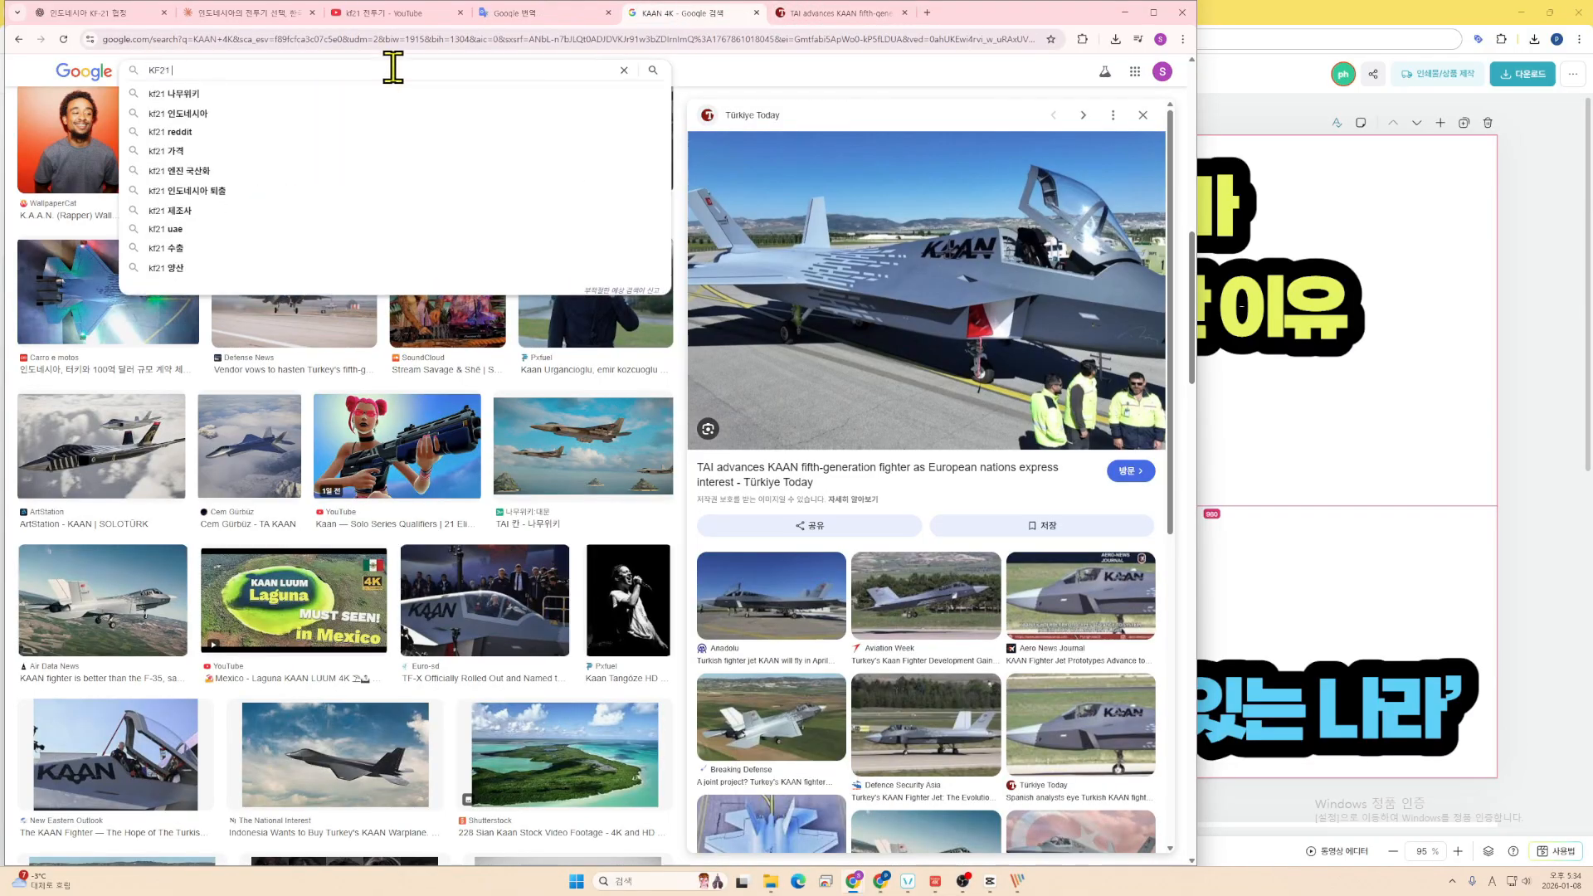
key("Down")
key("Down")
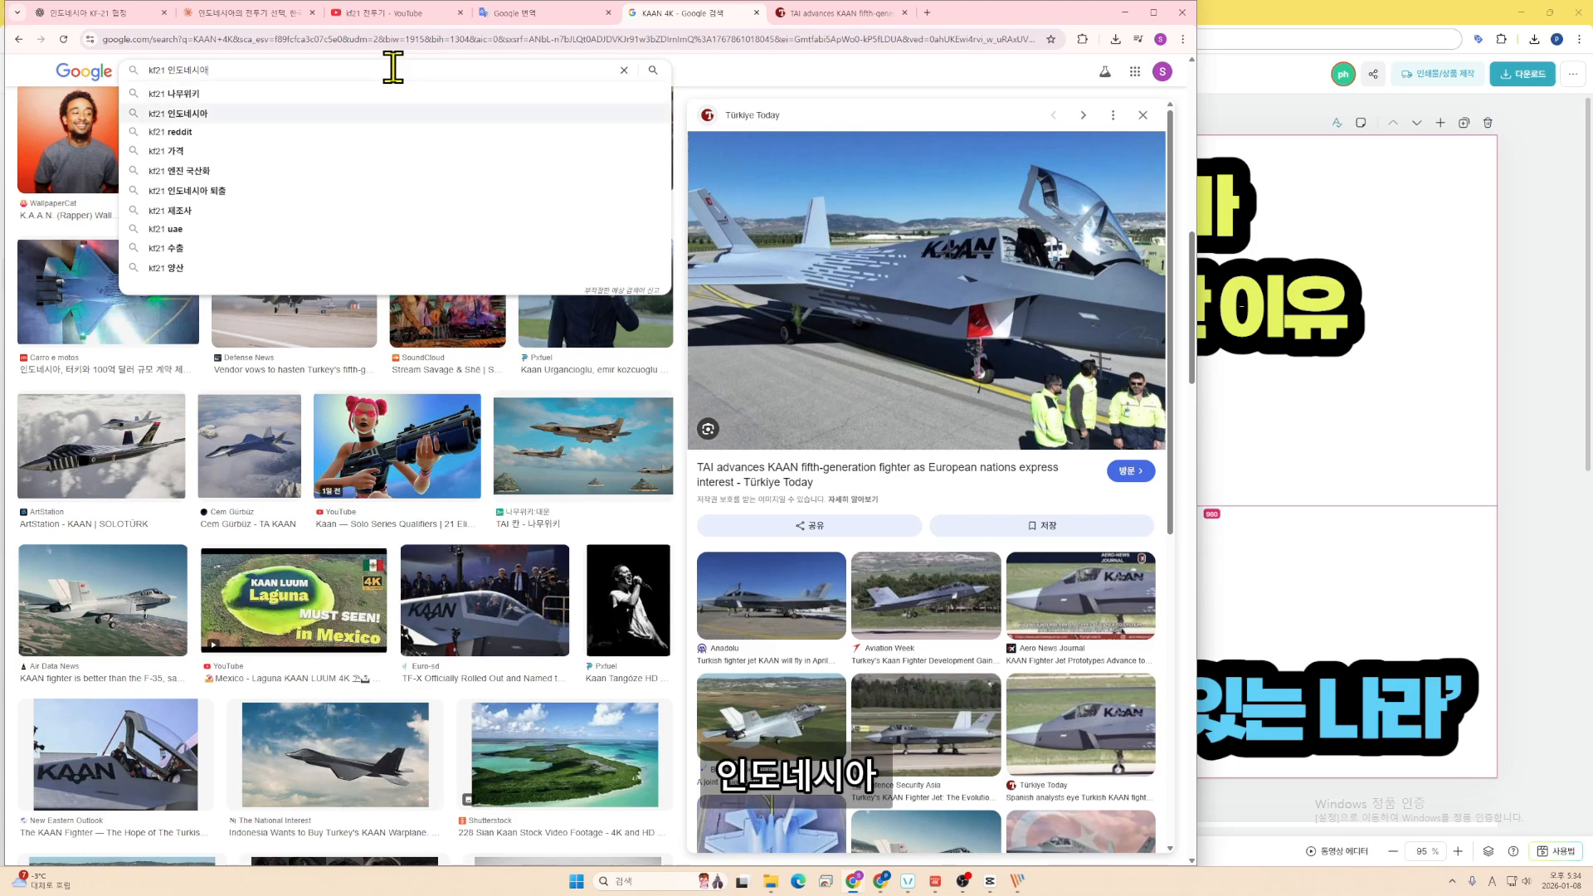
type("4K")
key("Return")
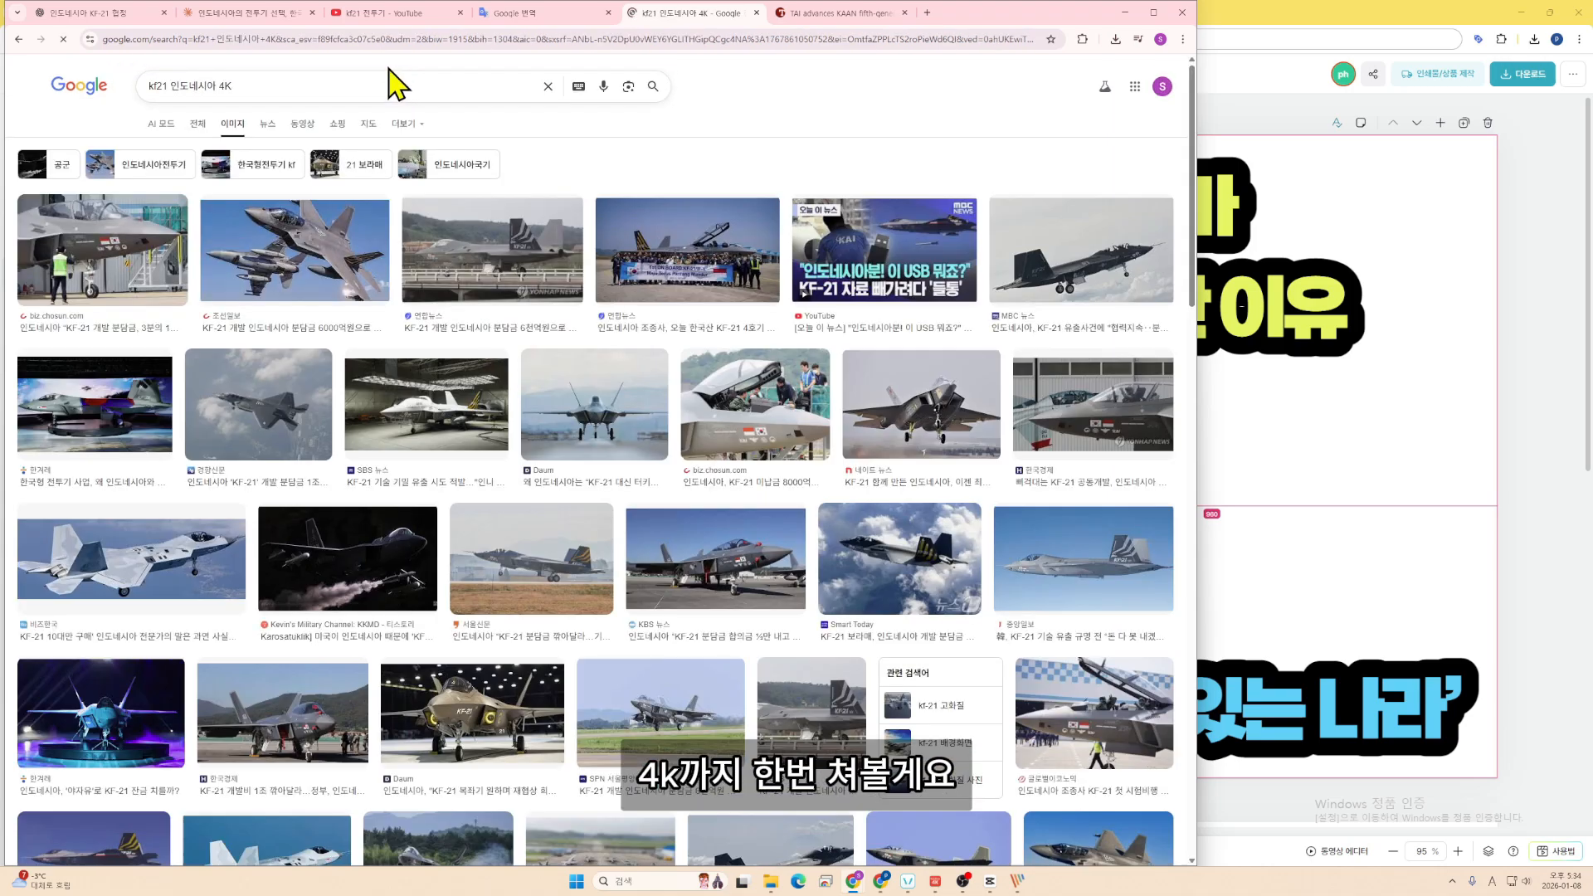
- Preview the KF-21 photo with the Indonesian and Korean flags, then open the Daum article on the two-seat KF-21 and view its photos
left_click(785, 415)
scroll(366, 498, "down", 10)
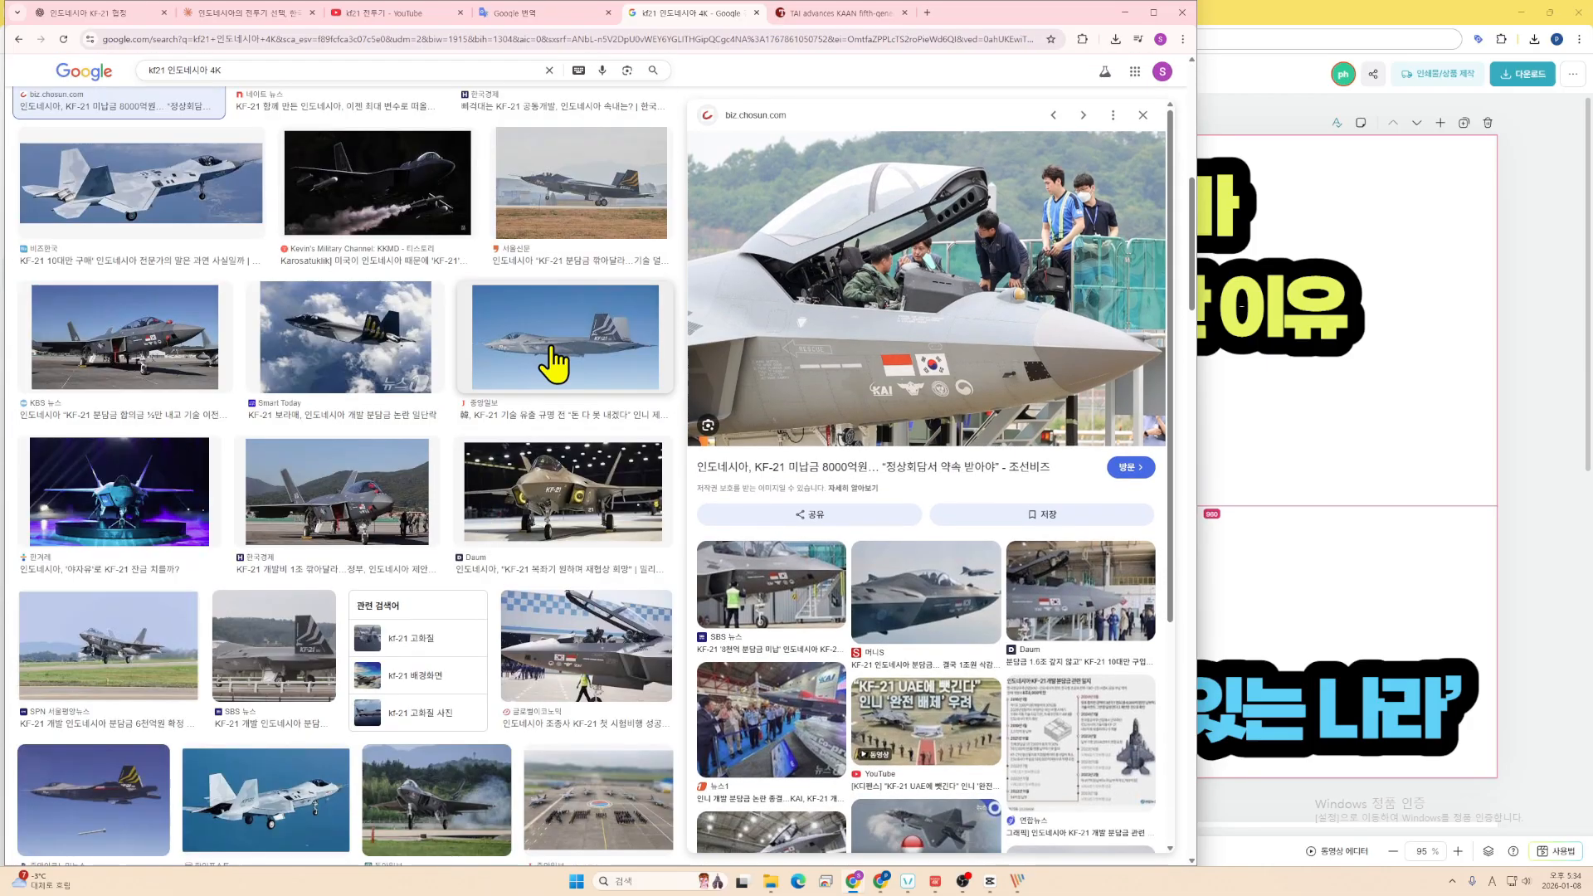
left_click(564, 419)
left_click(814, 397)
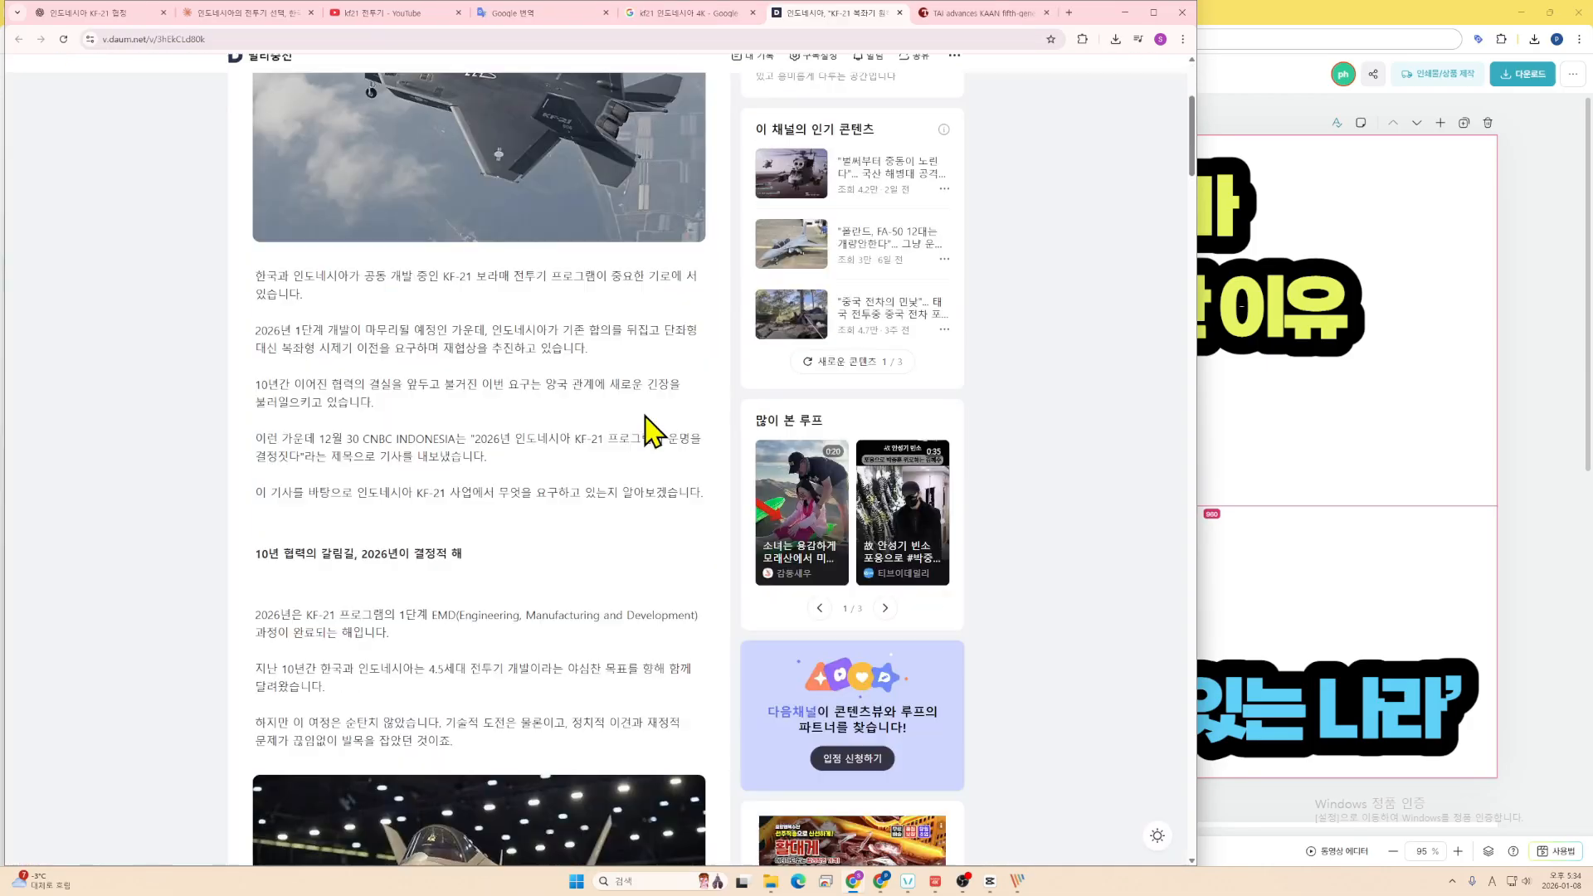
scroll(631, 324, "down", 5)
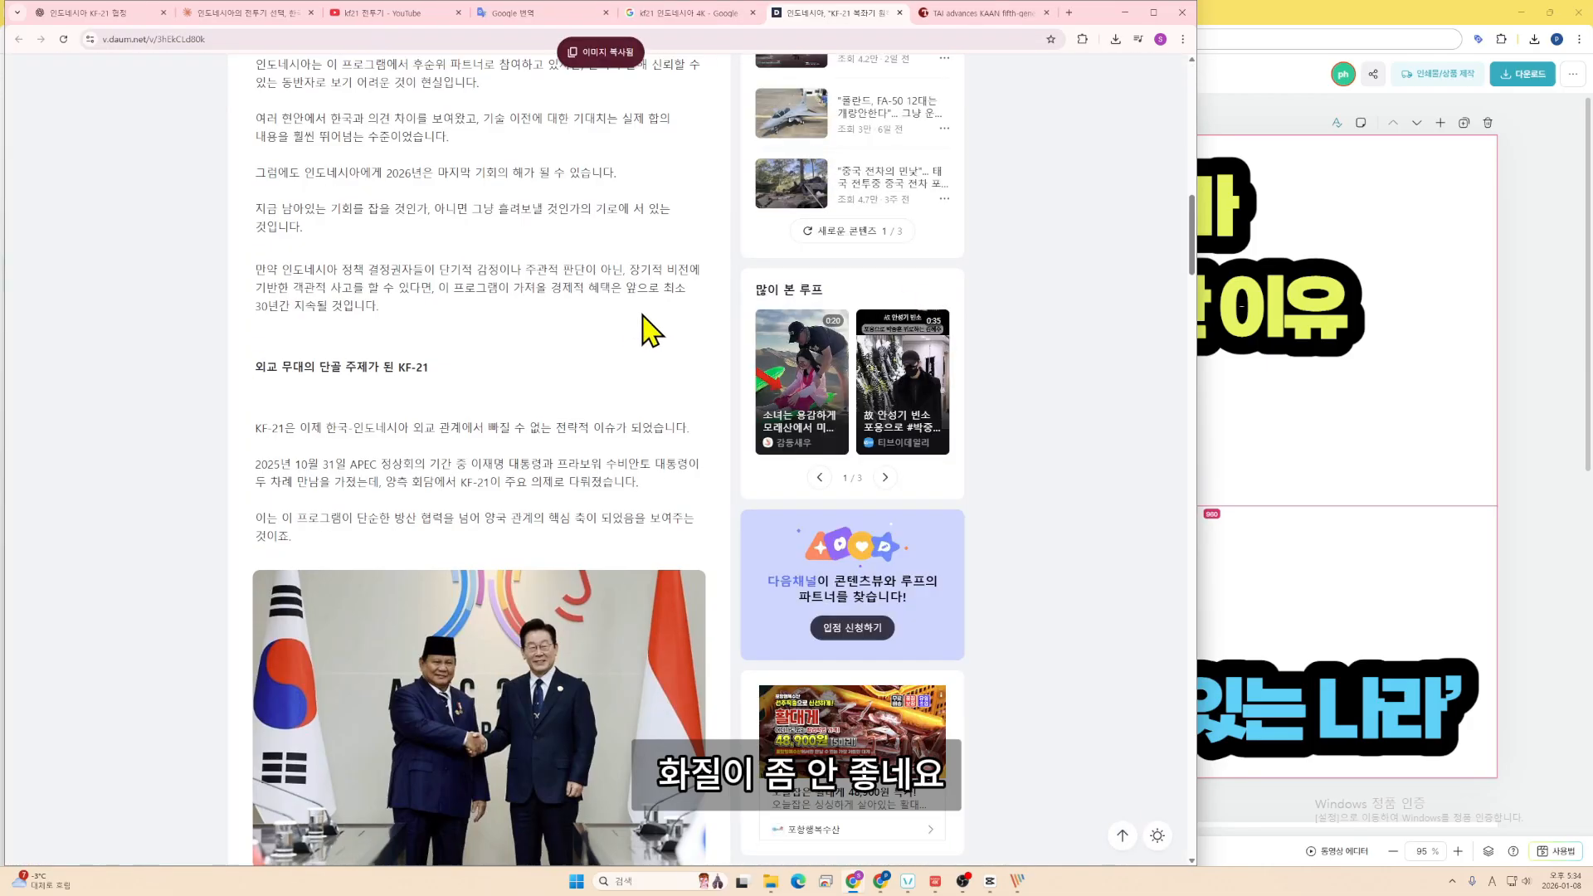
- Close the article and run an advanced image search for "kf21 인도네시아 4K" limited to large images
key("ctrl+w")
scroll(455, 507, "down", 2)
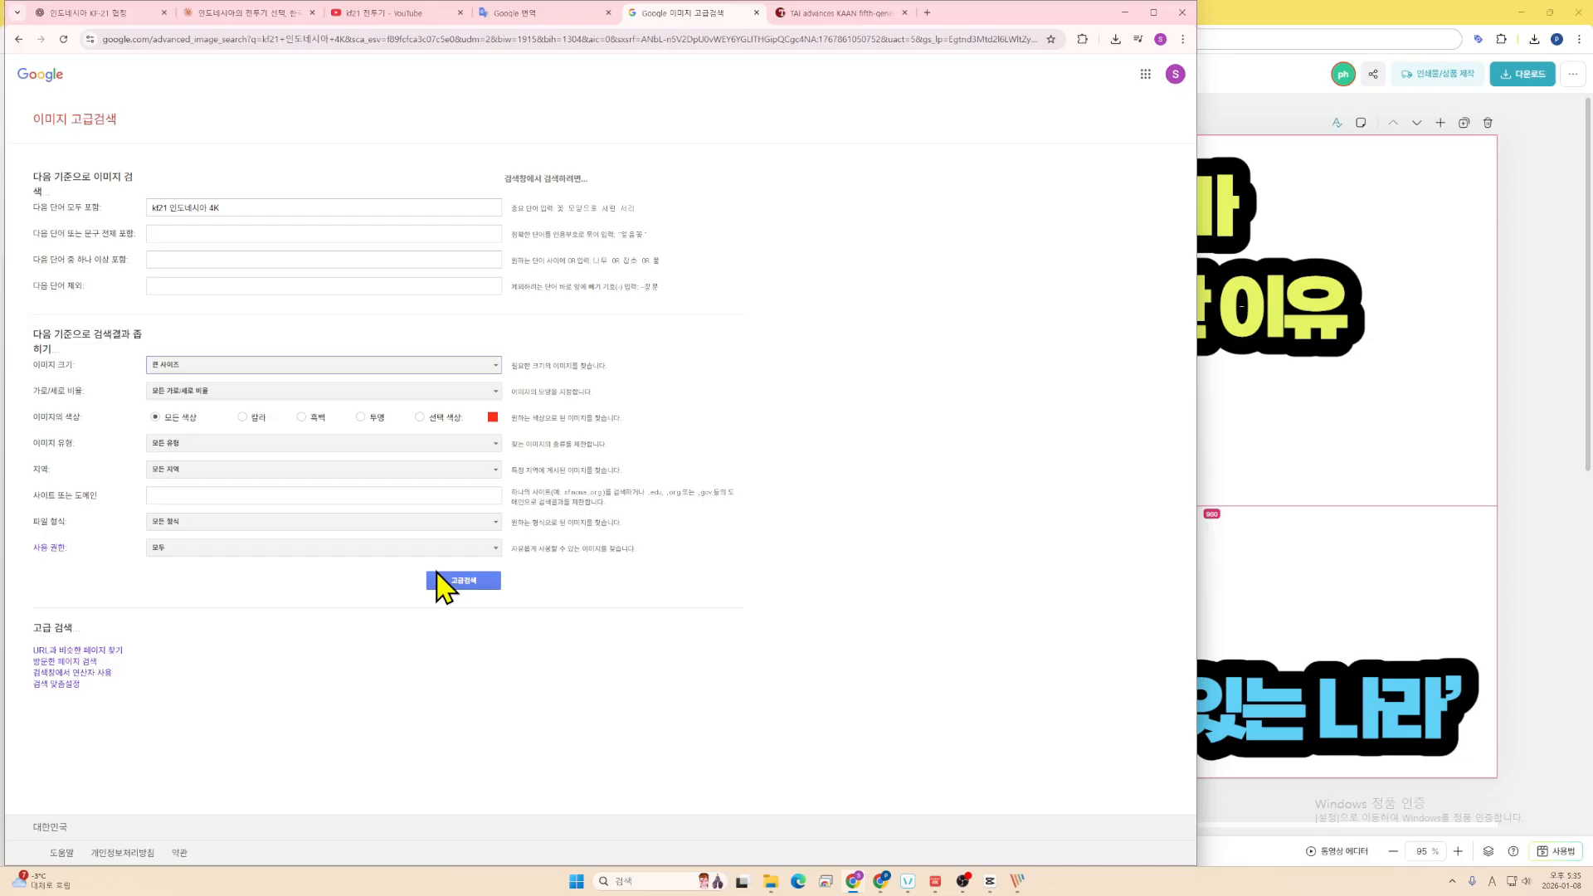
left_click(448, 580)
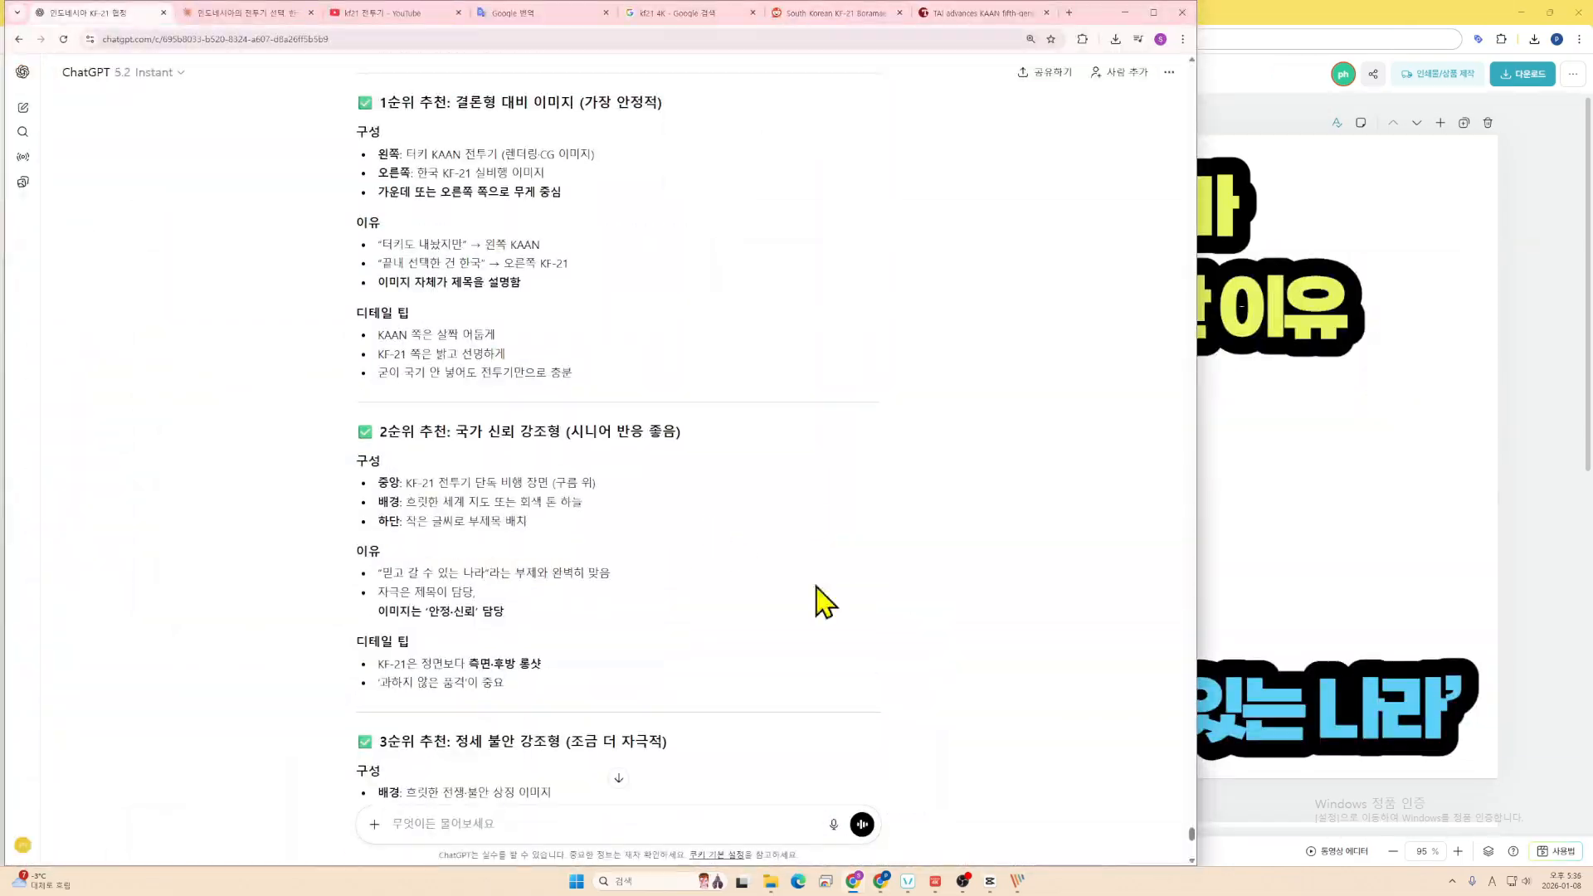
- Review ChatGPT's first and second background suggestions for the thumbnail, covering the KAAN and KF-21 comparison and the solo KF-21 flight scene
scroll(822, 573, "up", 3)
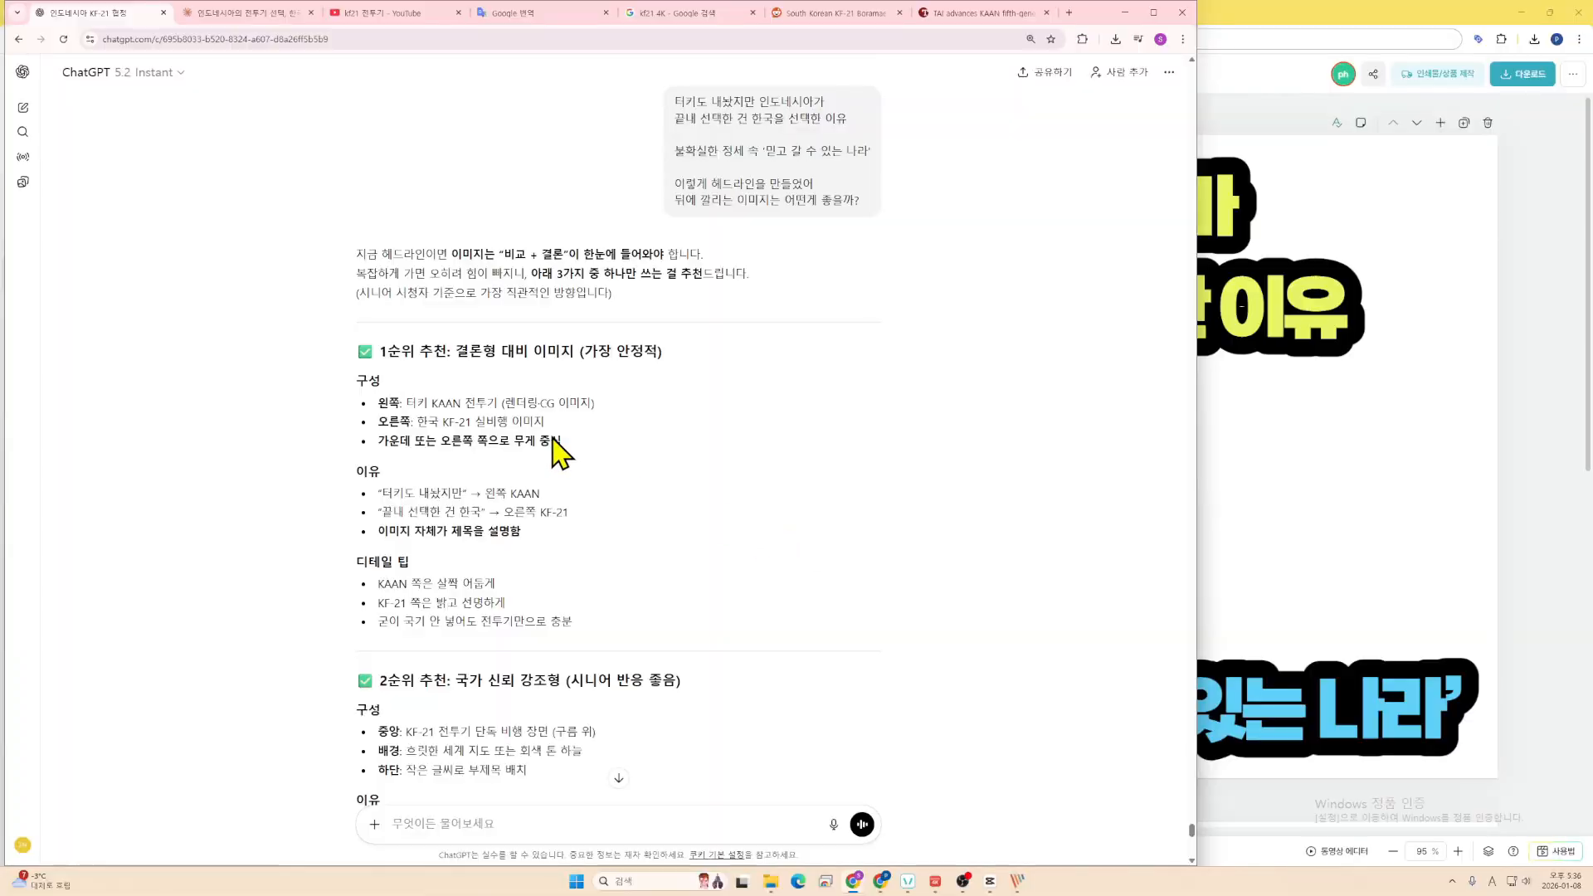
left_click_drag(589, 423, 384, 401)
left_click(462, 417)
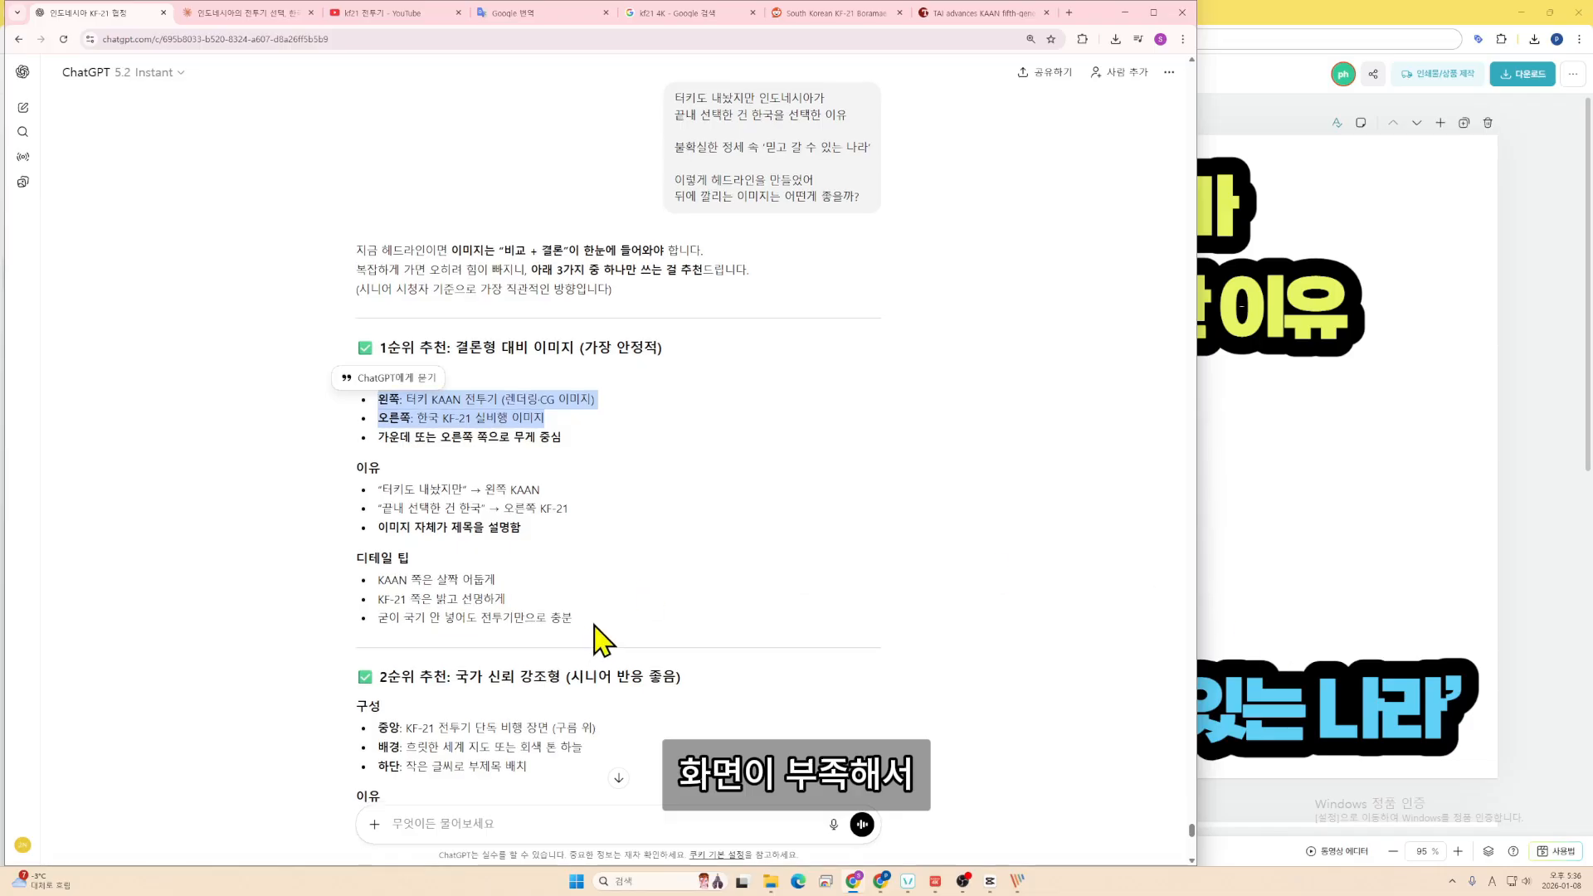
scroll(606, 614, "down", 3)
left_click(614, 589)
left_click_drag(589, 566, 355, 526)
left_click(526, 570)
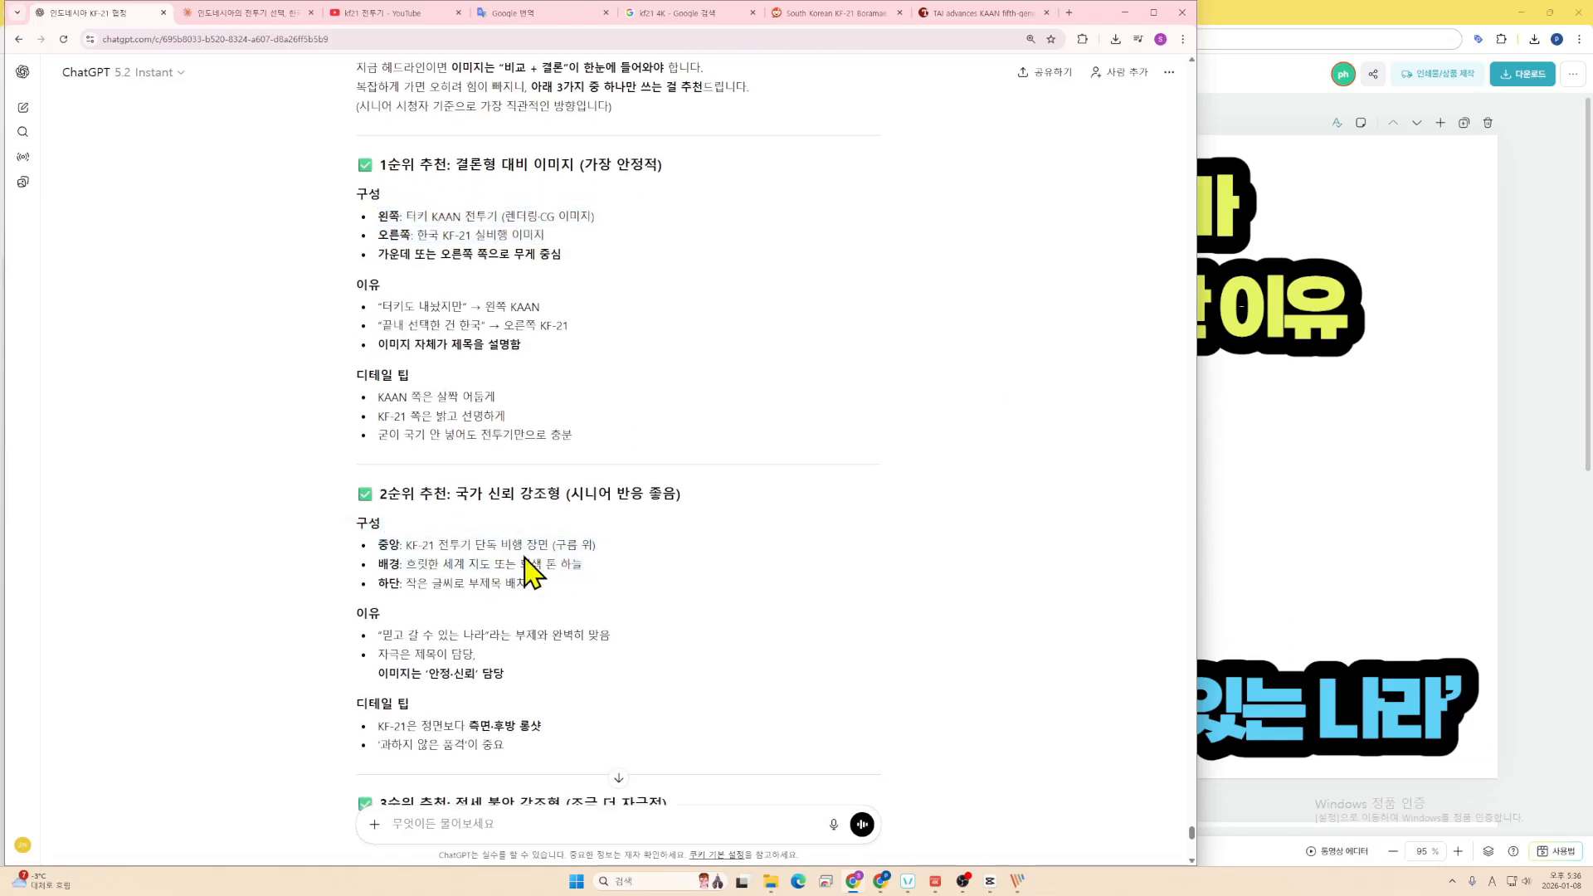
- Return to the browser window with MiriCanvas and look through the KF21 4K image results for a suitable background photo
left_click(1274, 544)
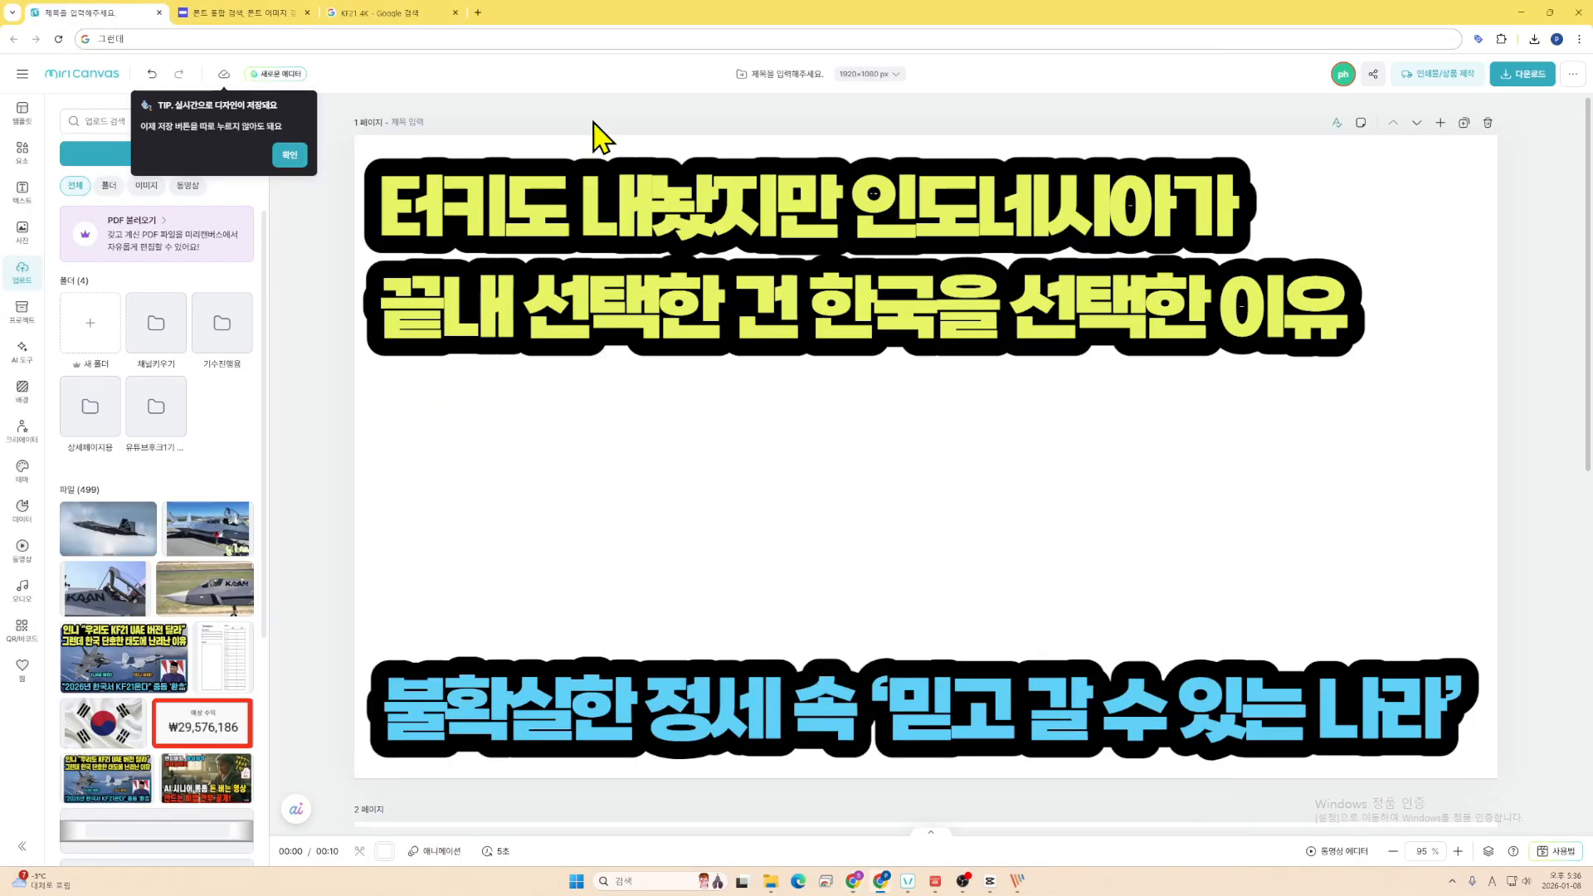
left_click(417, 21)
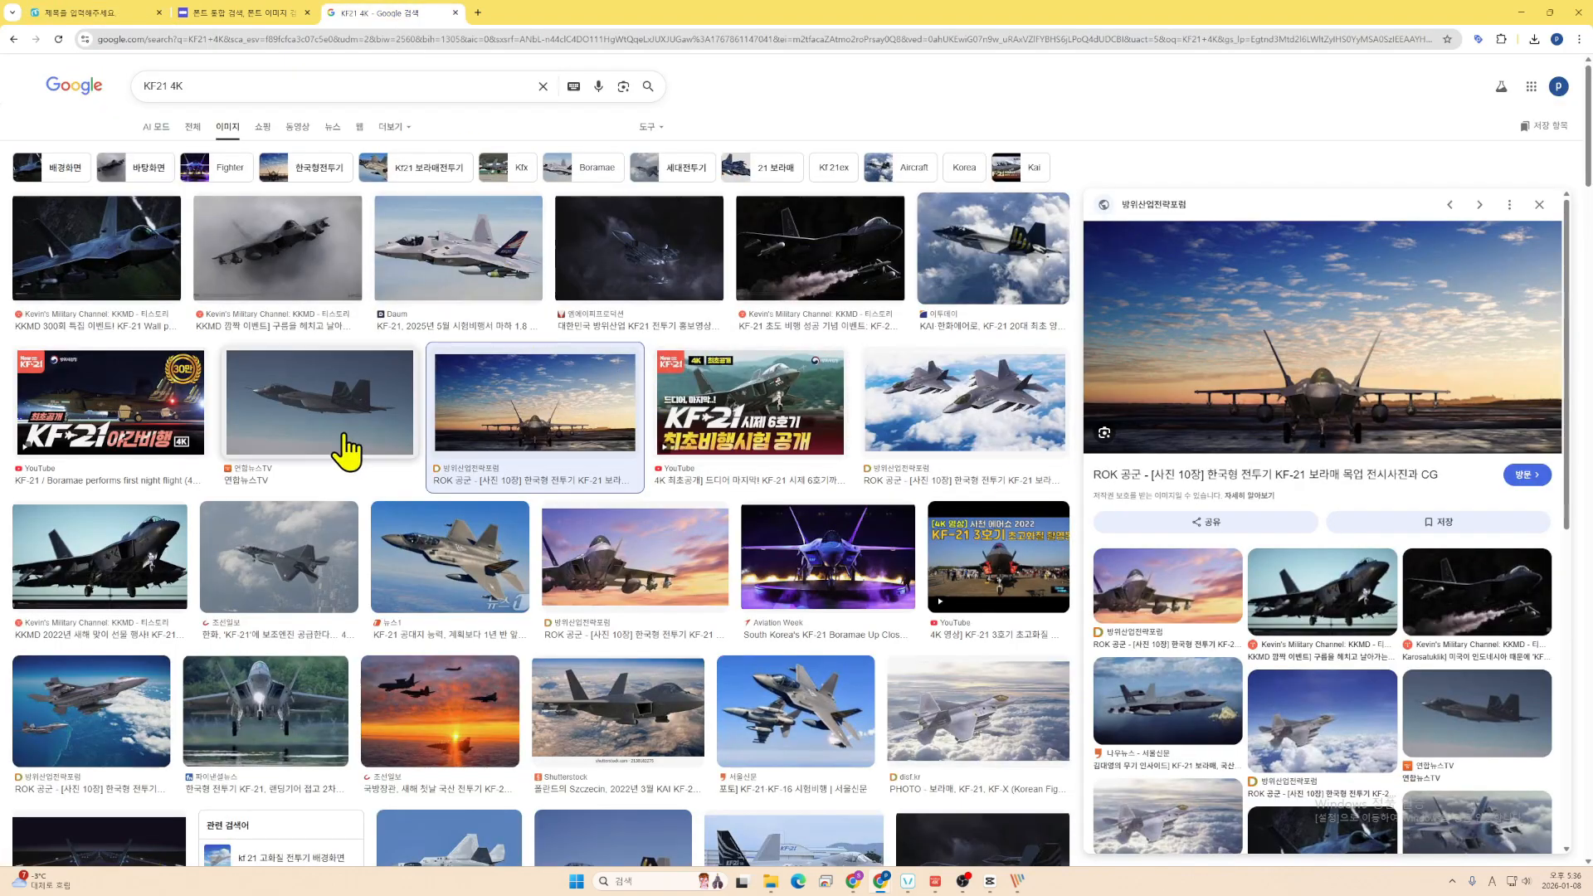
scroll(535, 543, "down", 2)
scroll(927, 633, "up", 2)
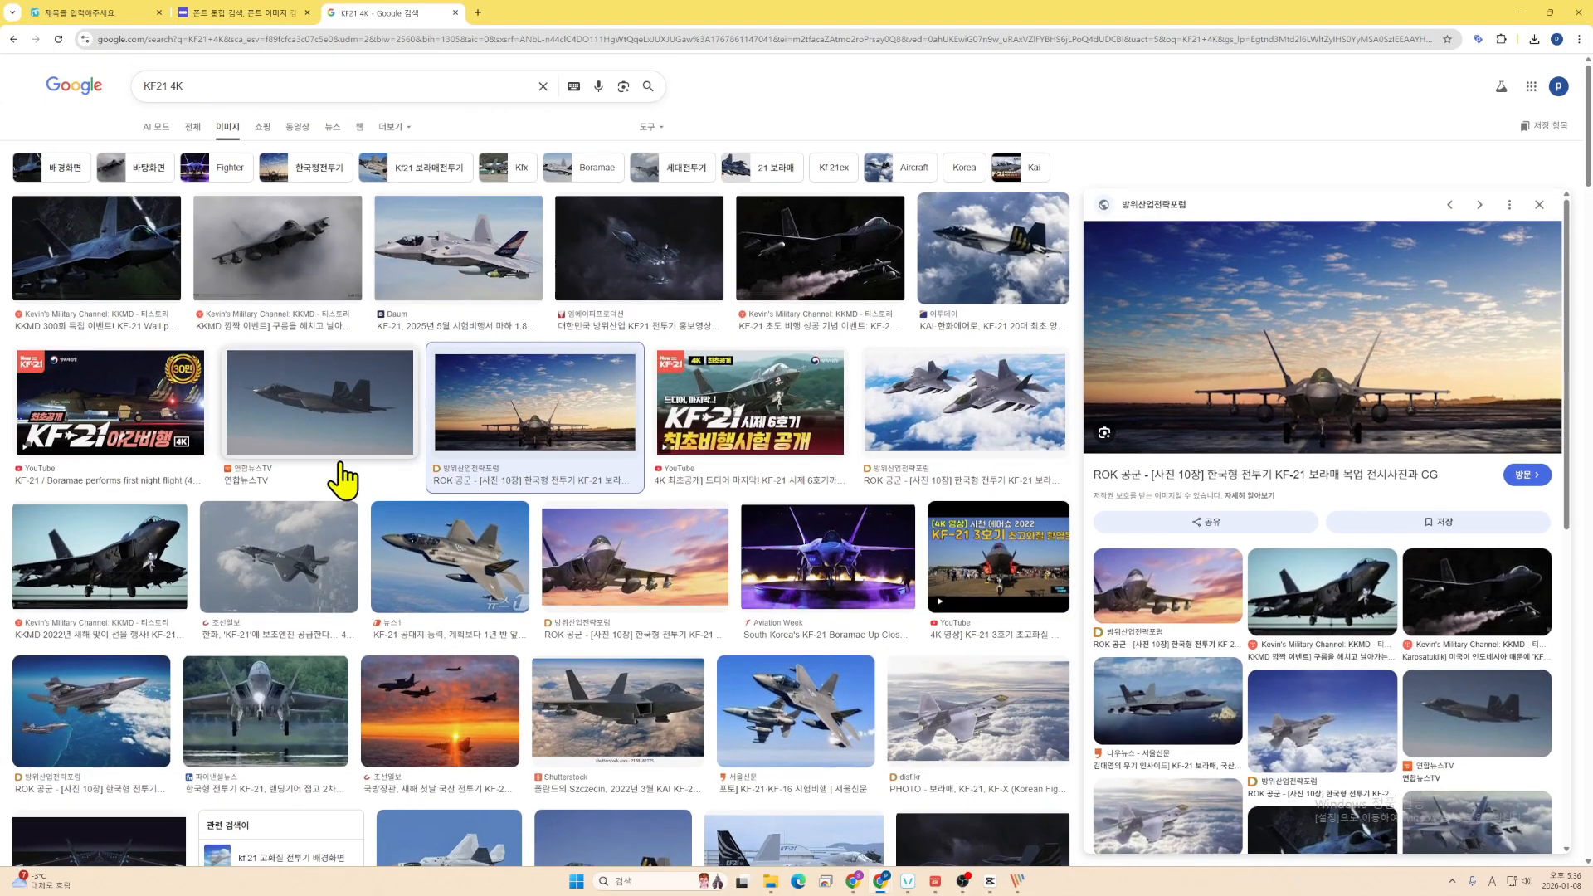
scroll(322, 506, "down", 7)
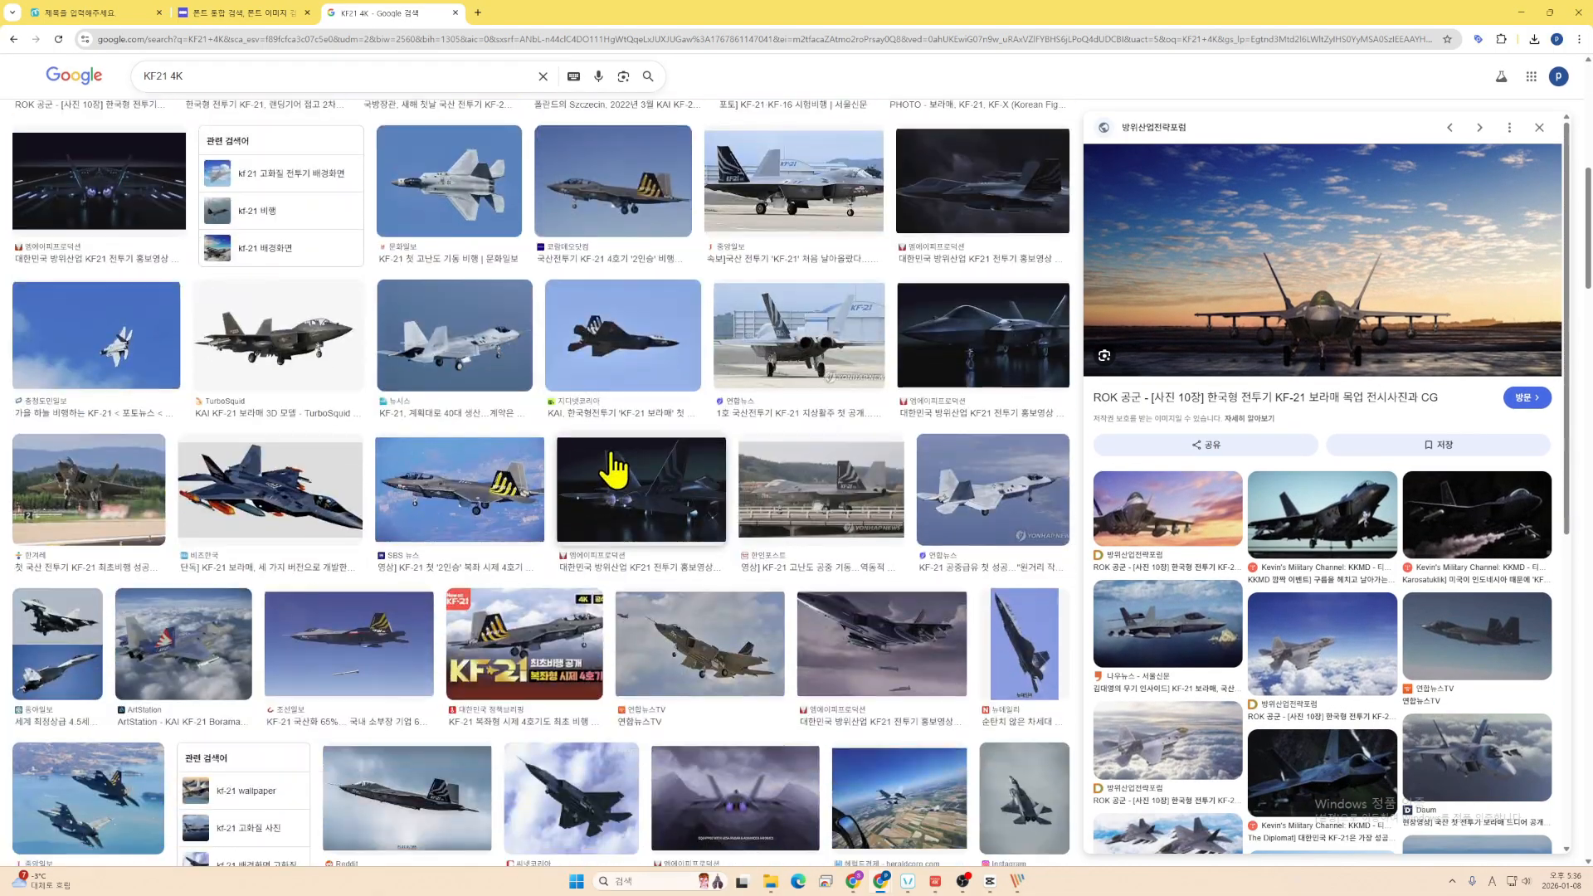
scroll(581, 540, "down", 2)
scroll(701, 531, "down", 3)
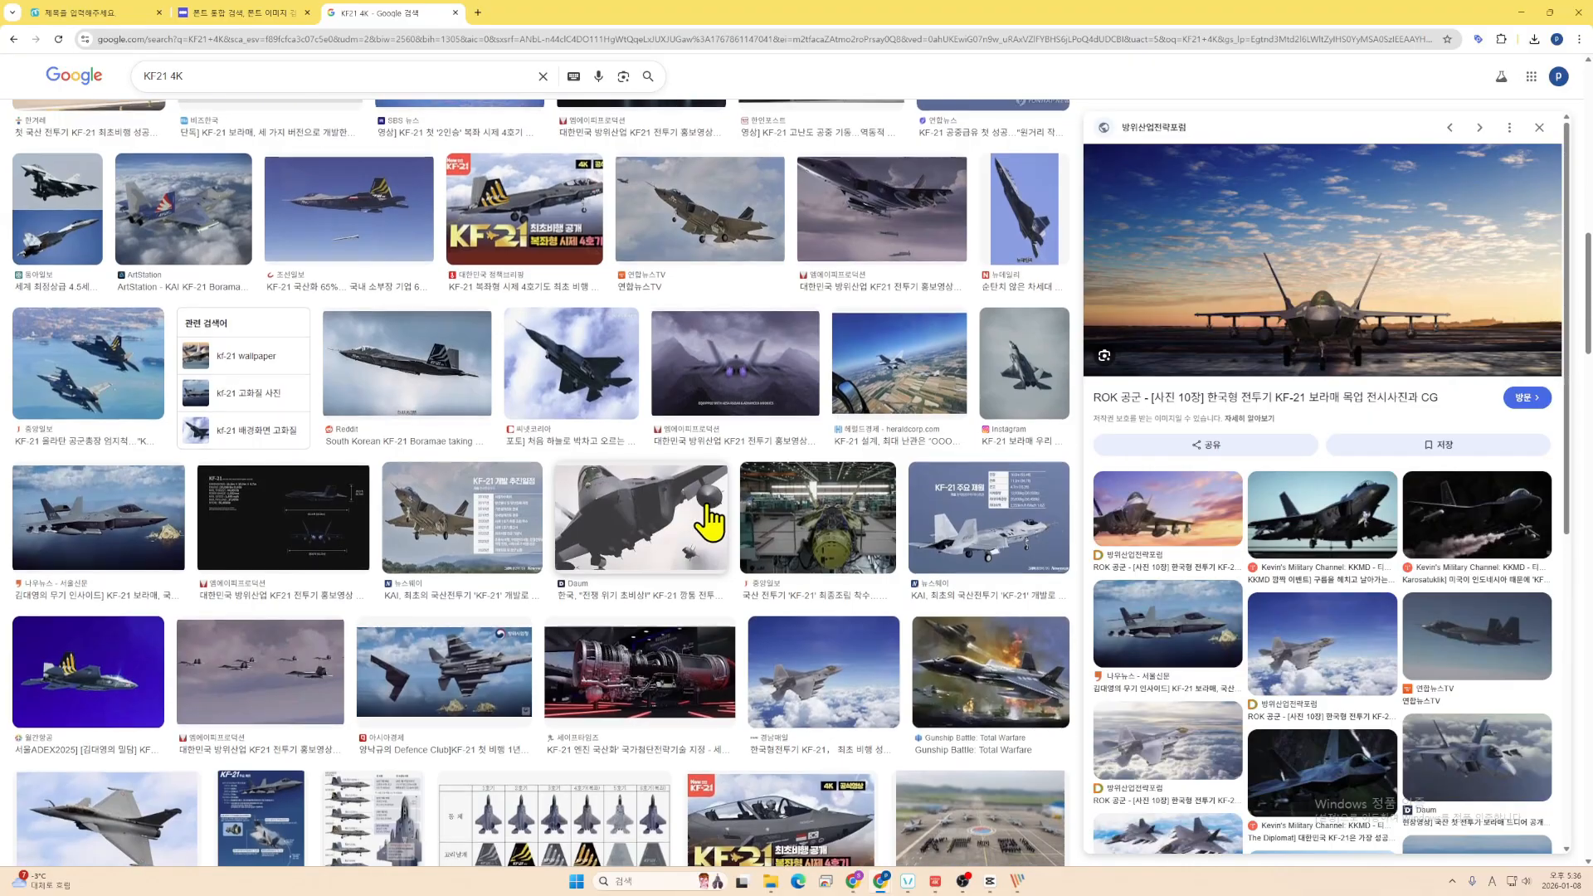
scroll(709, 519, "up", 2)
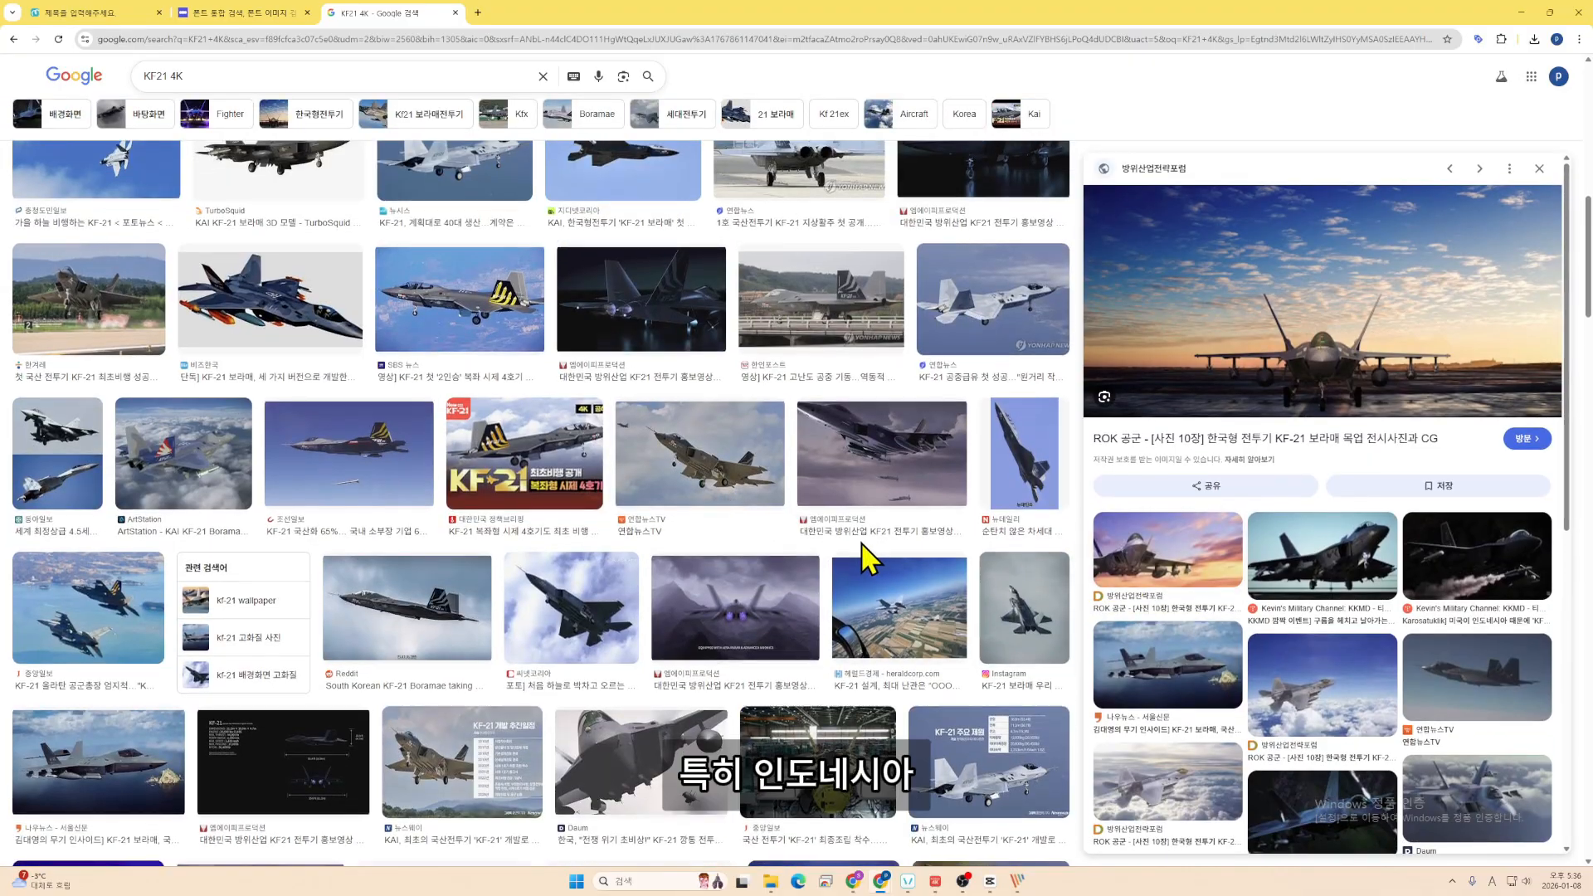
scroll(855, 544, "down", 2)
scroll(826, 531, "down", 8)
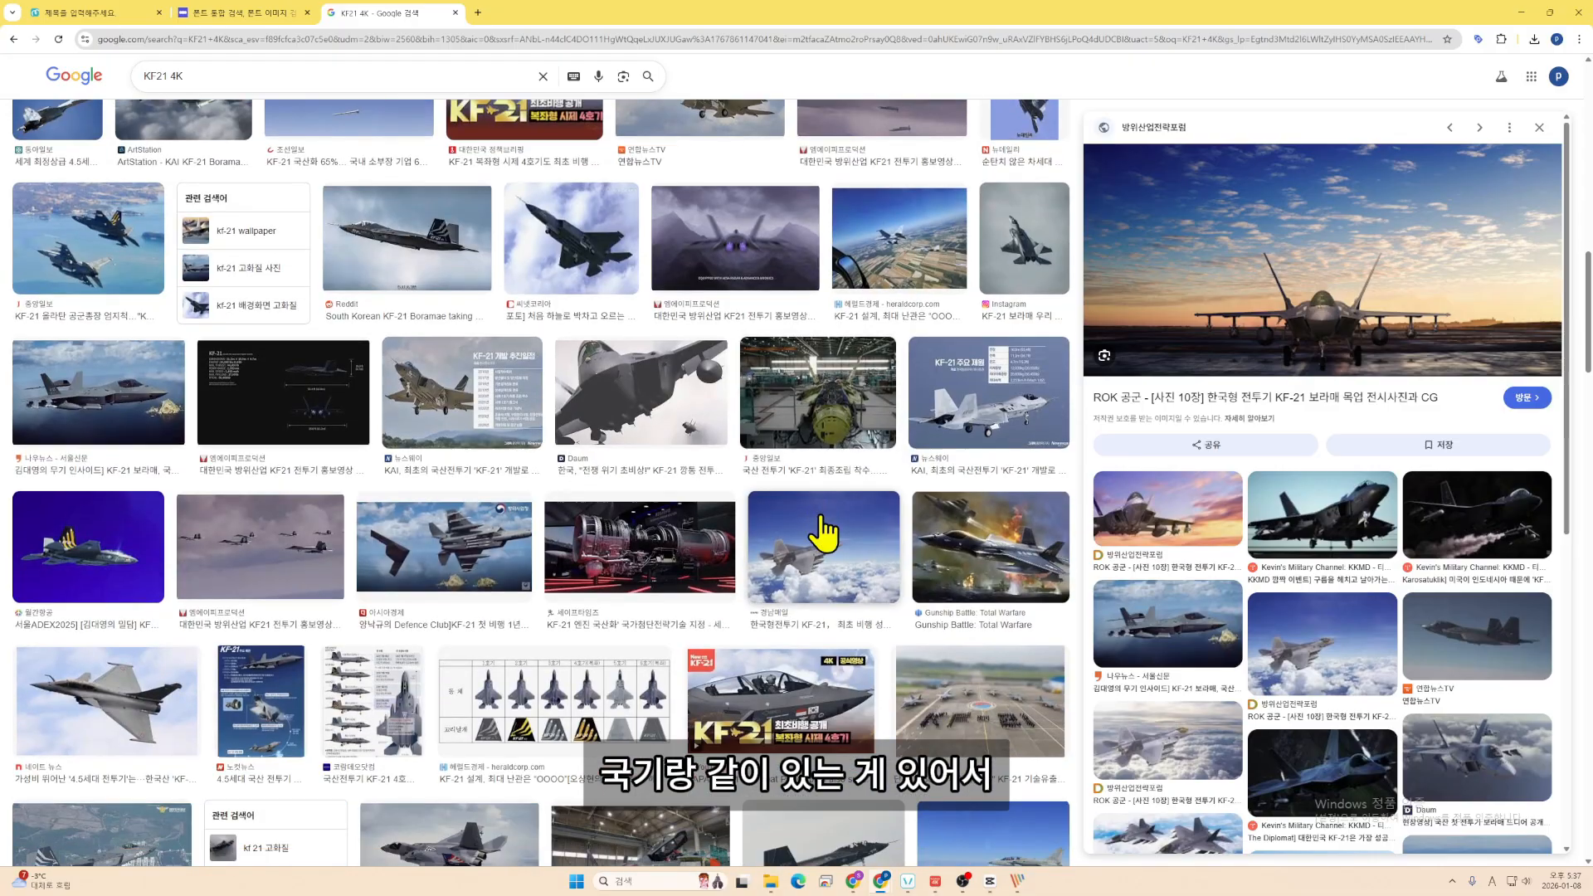
scroll(824, 531, "down", 2)
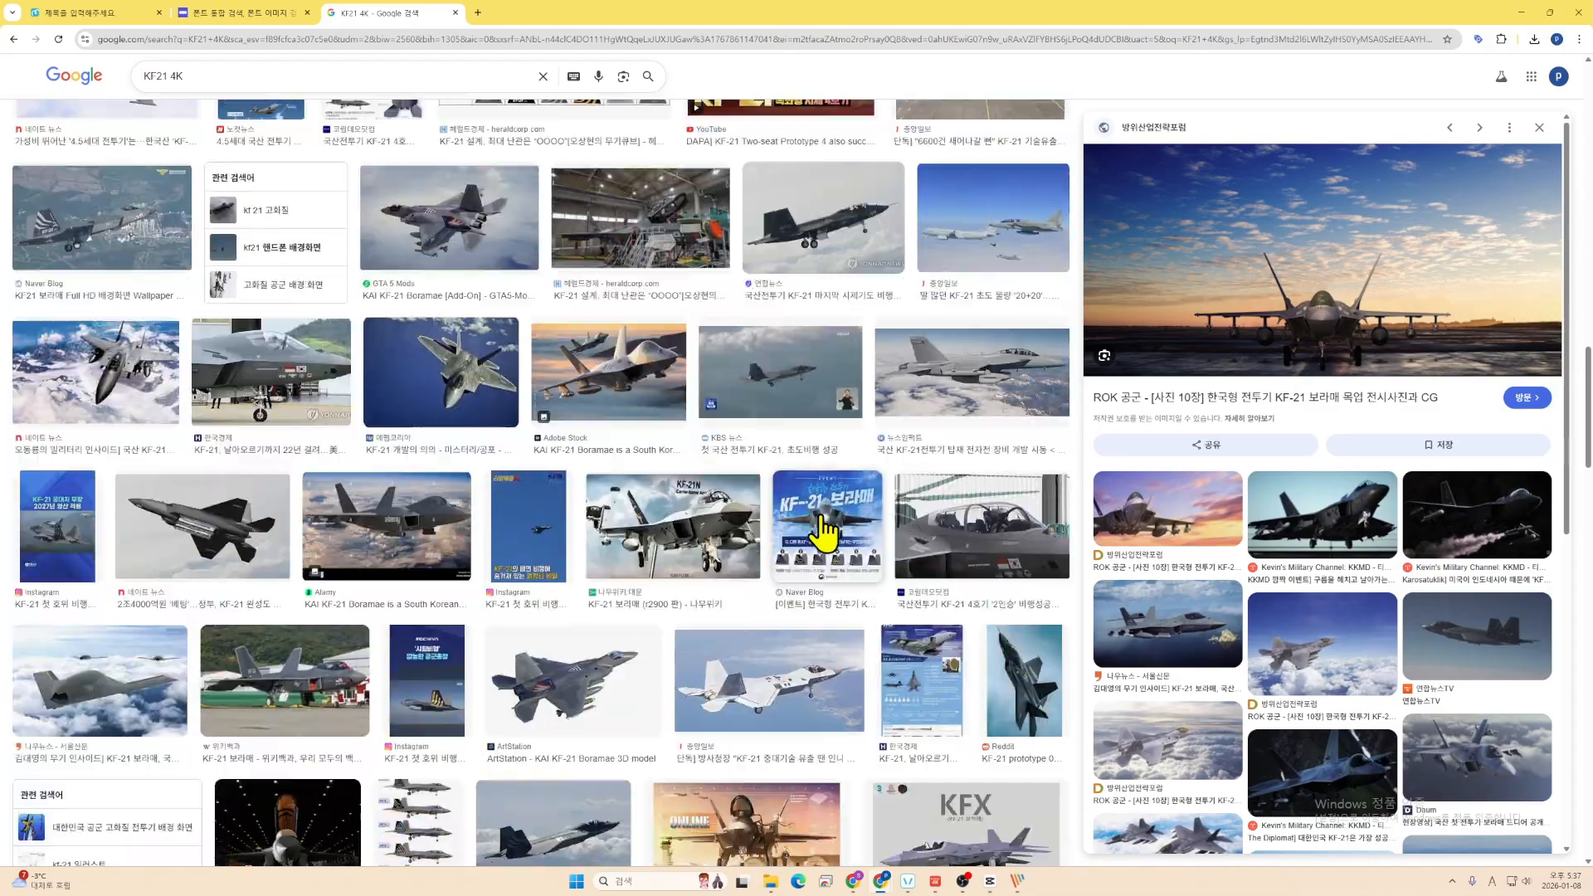
scroll(656, 477, "down", 4)
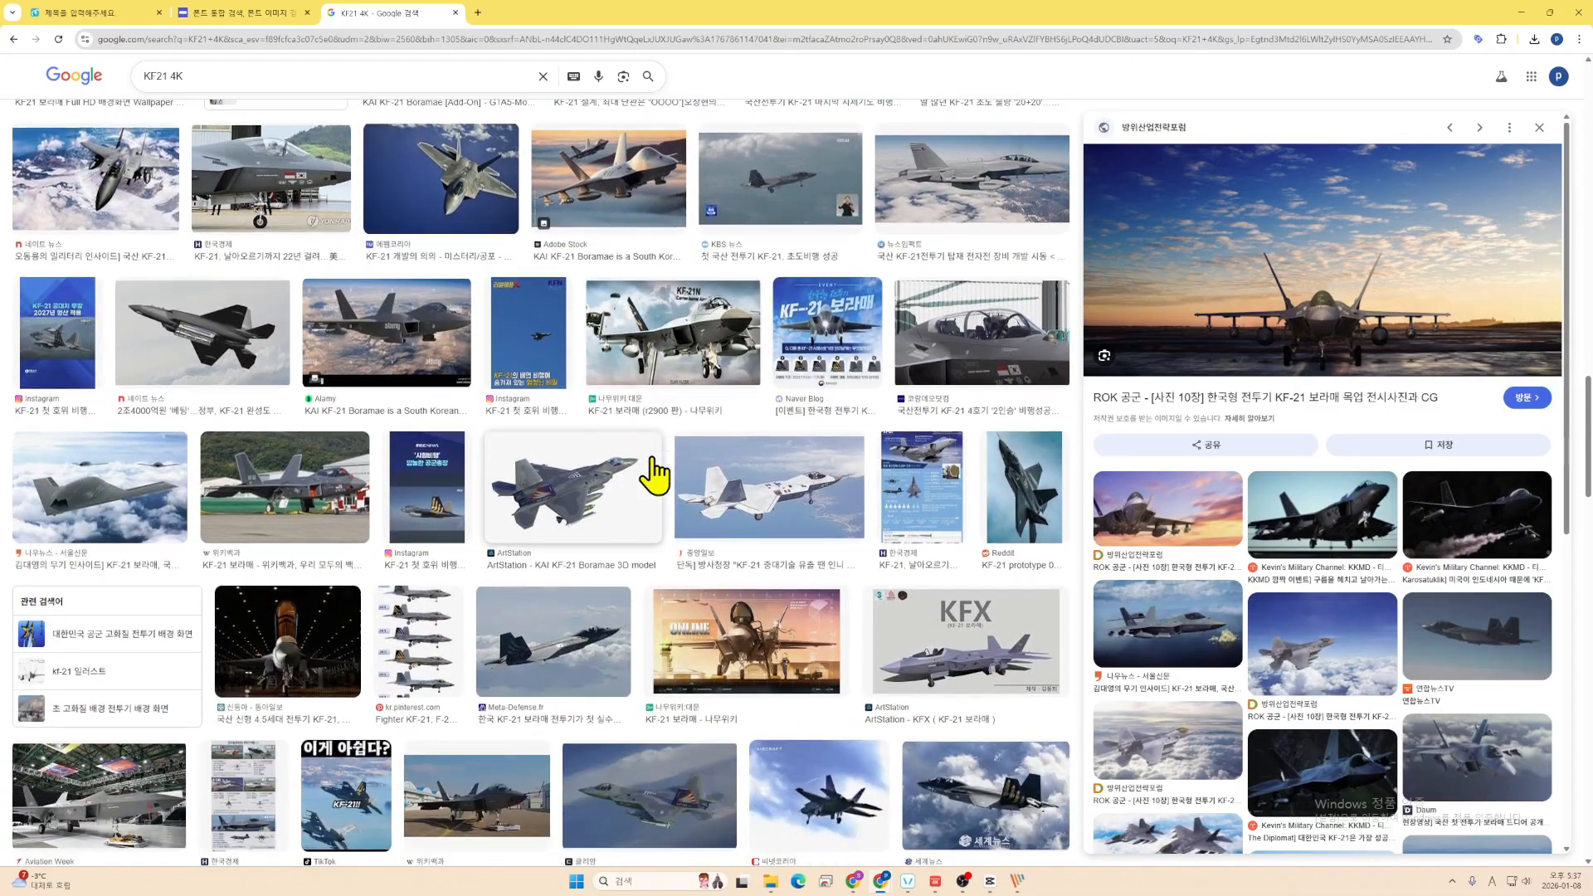
- Preview several KF-21 photos further down the results, ending with the Nate News shot of two jets against a blue sky
left_click(365, 282)
scroll(1421, 394, "down", 4)
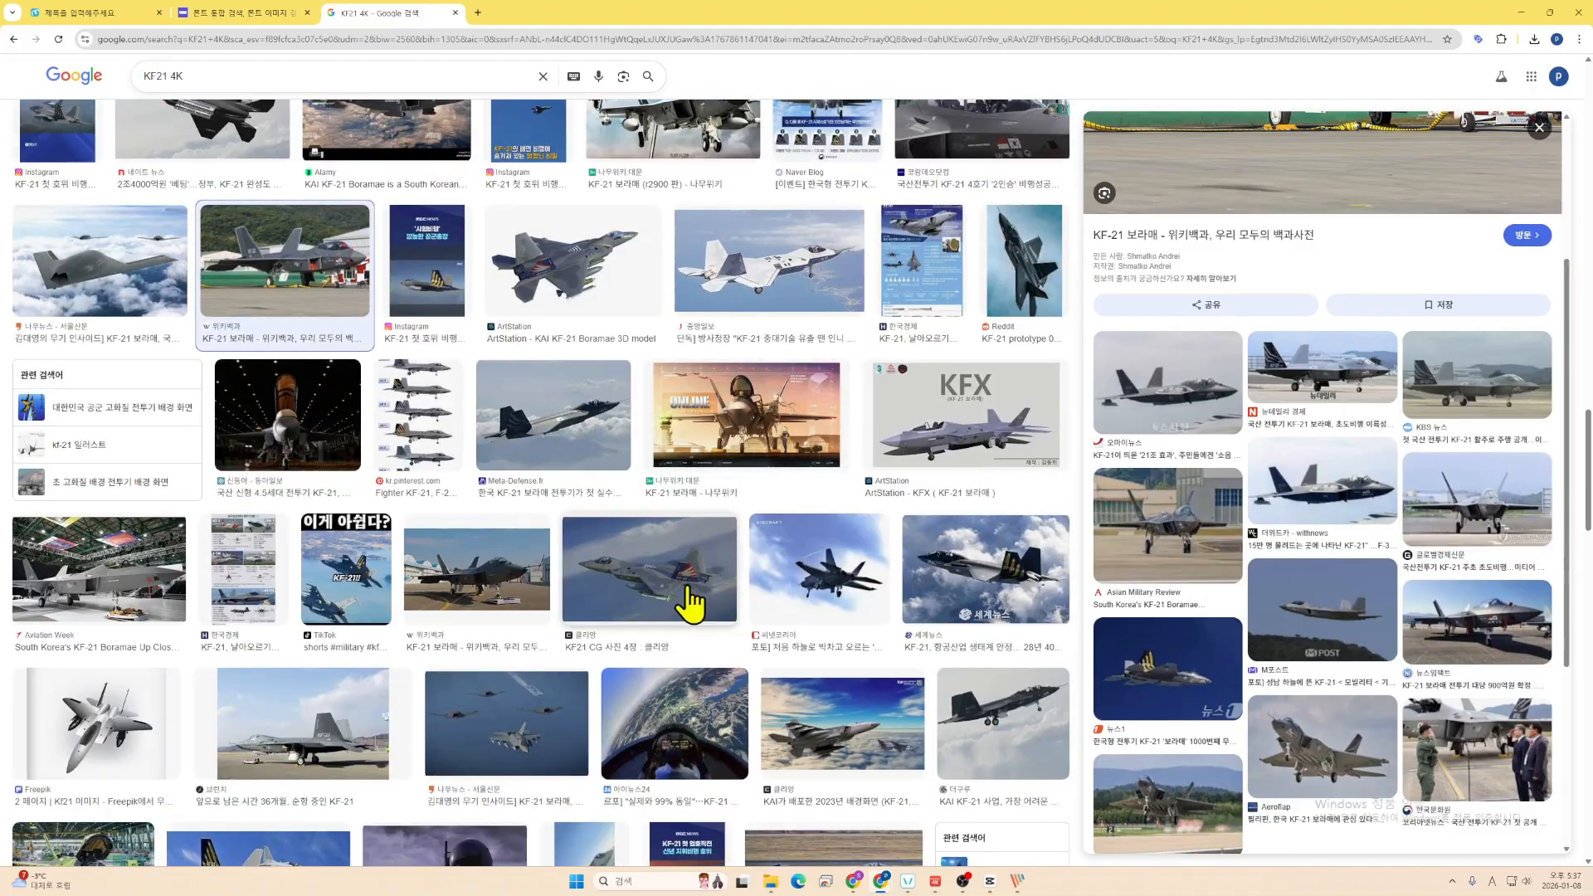
left_click(689, 577)
left_click(746, 270)
scroll(618, 439, "down", 2)
left_click(510, 594)
scroll(193, 585, "down", 3)
left_click(270, 575)
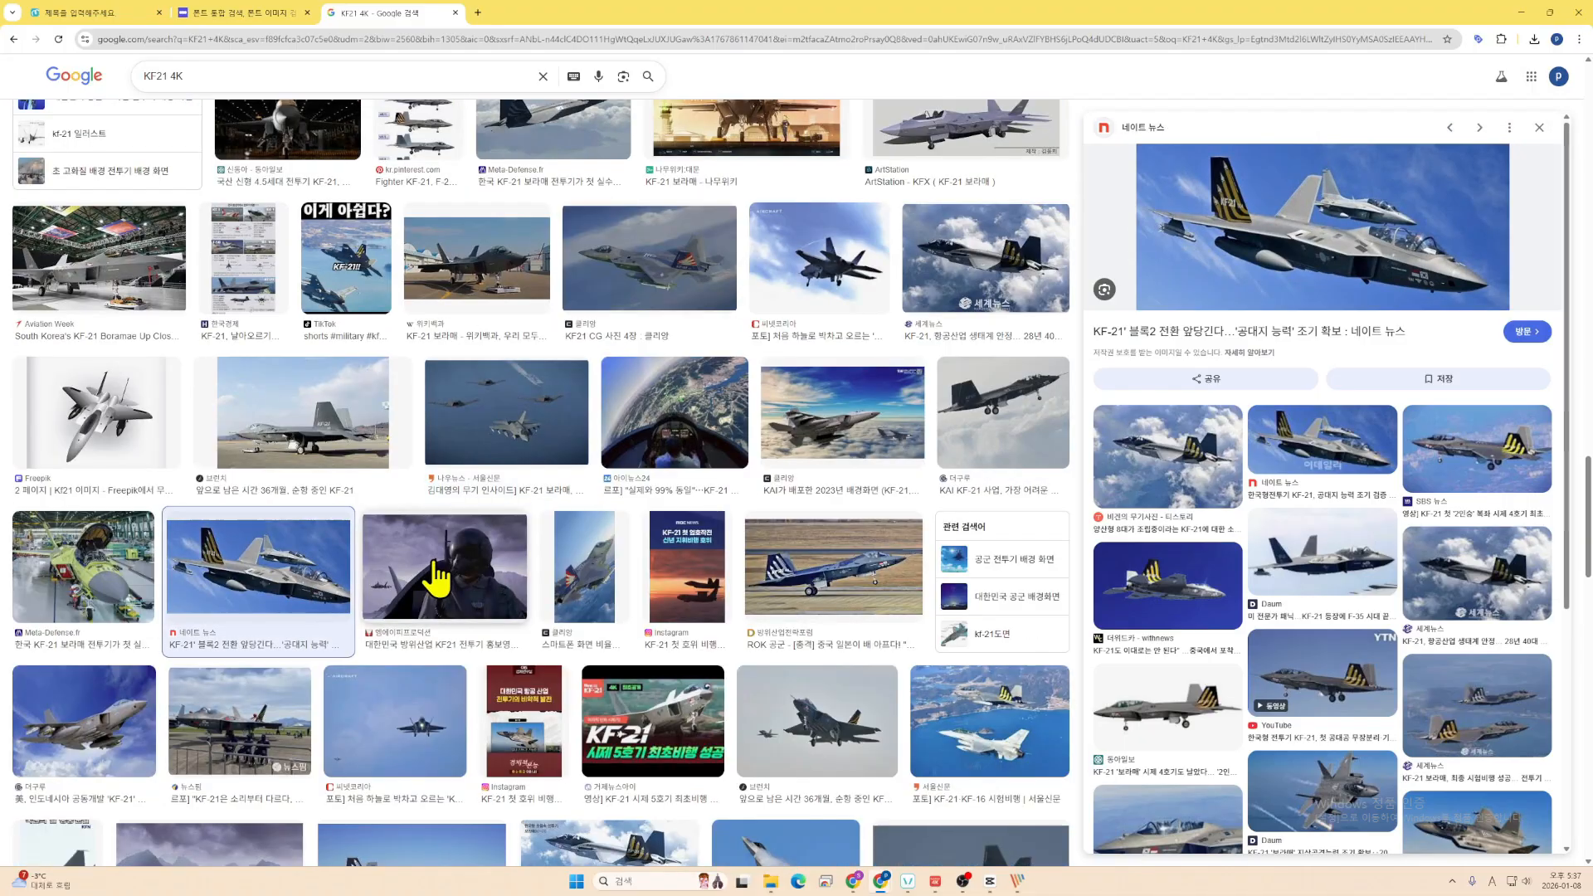
- Open the Nate News article, copy its KF-21 and FA-50 flight photo and paste it onto the MiriCanvas page
left_click(1377, 330)
scroll(817, 529, "down", 18)
right_click(754, 442)
left_click(789, 497)
left_click(79, 13)
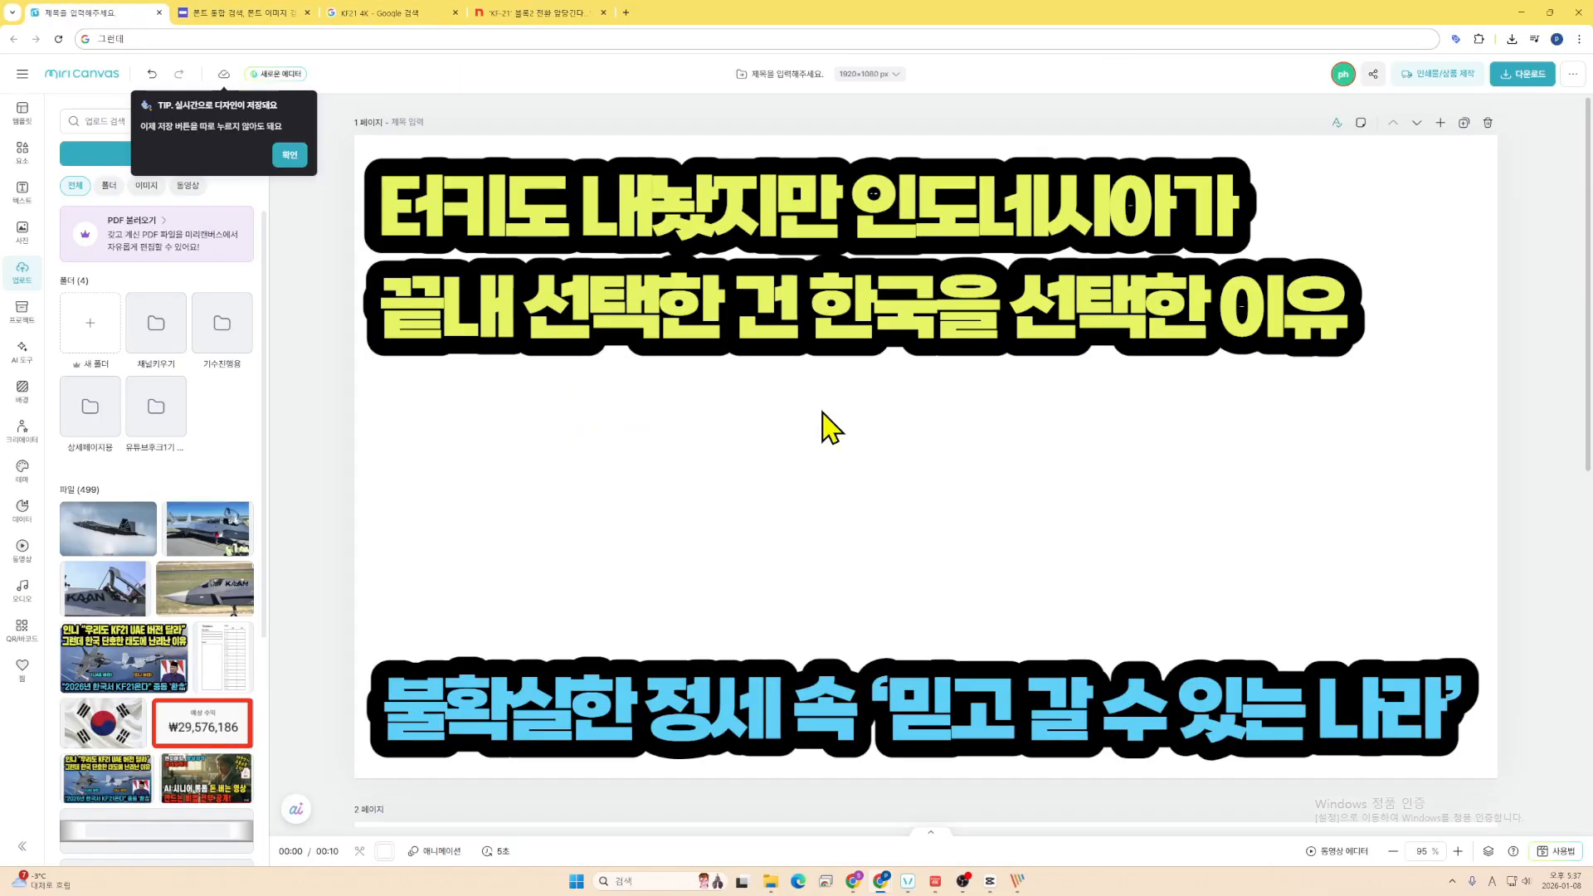
key("ctrl+v")
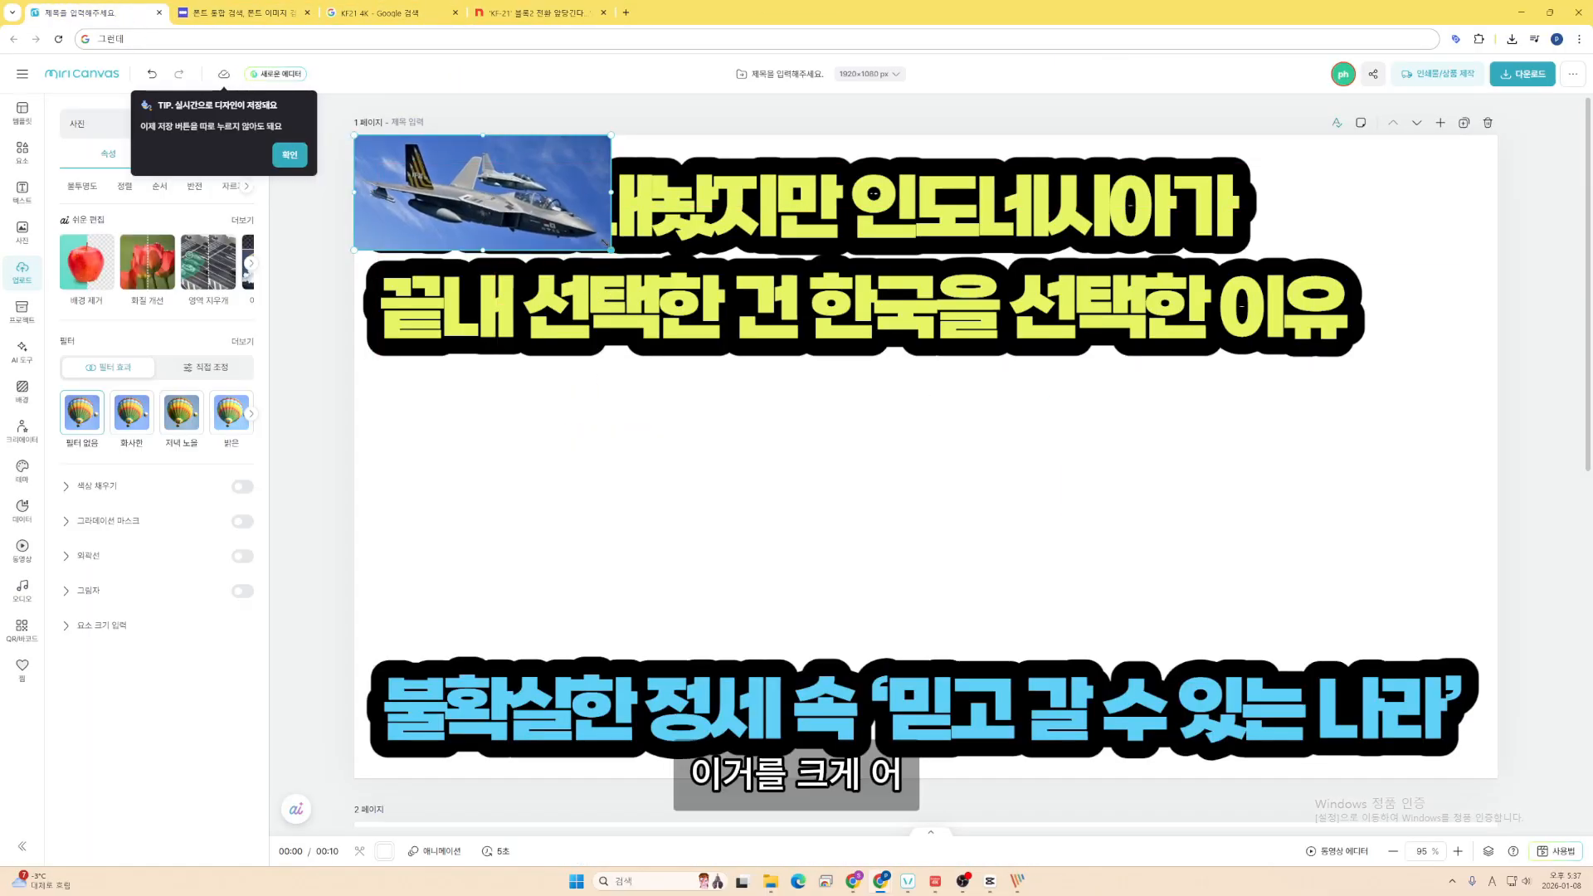
- Try enlarging the pasted KF-21 photo to cover the whole page, then delete it from the page
left_click_drag(545, 247, 548, 726)
key("ctrl+z")
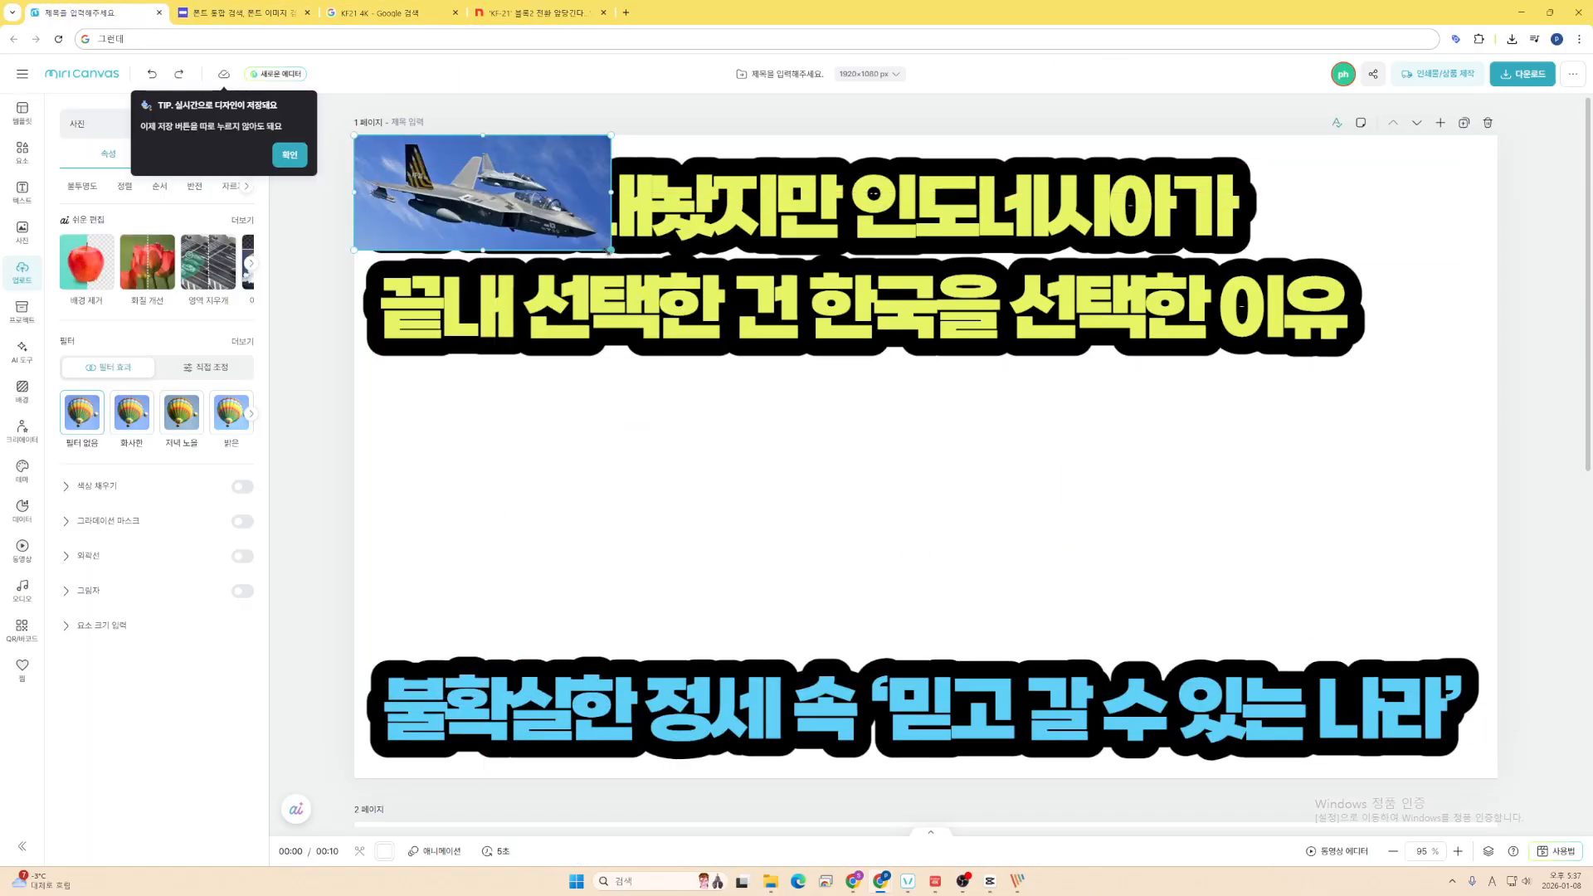
left_click_drag(611, 250, 1589, 830)
left_click_drag(1589, 735, 1590, 800)
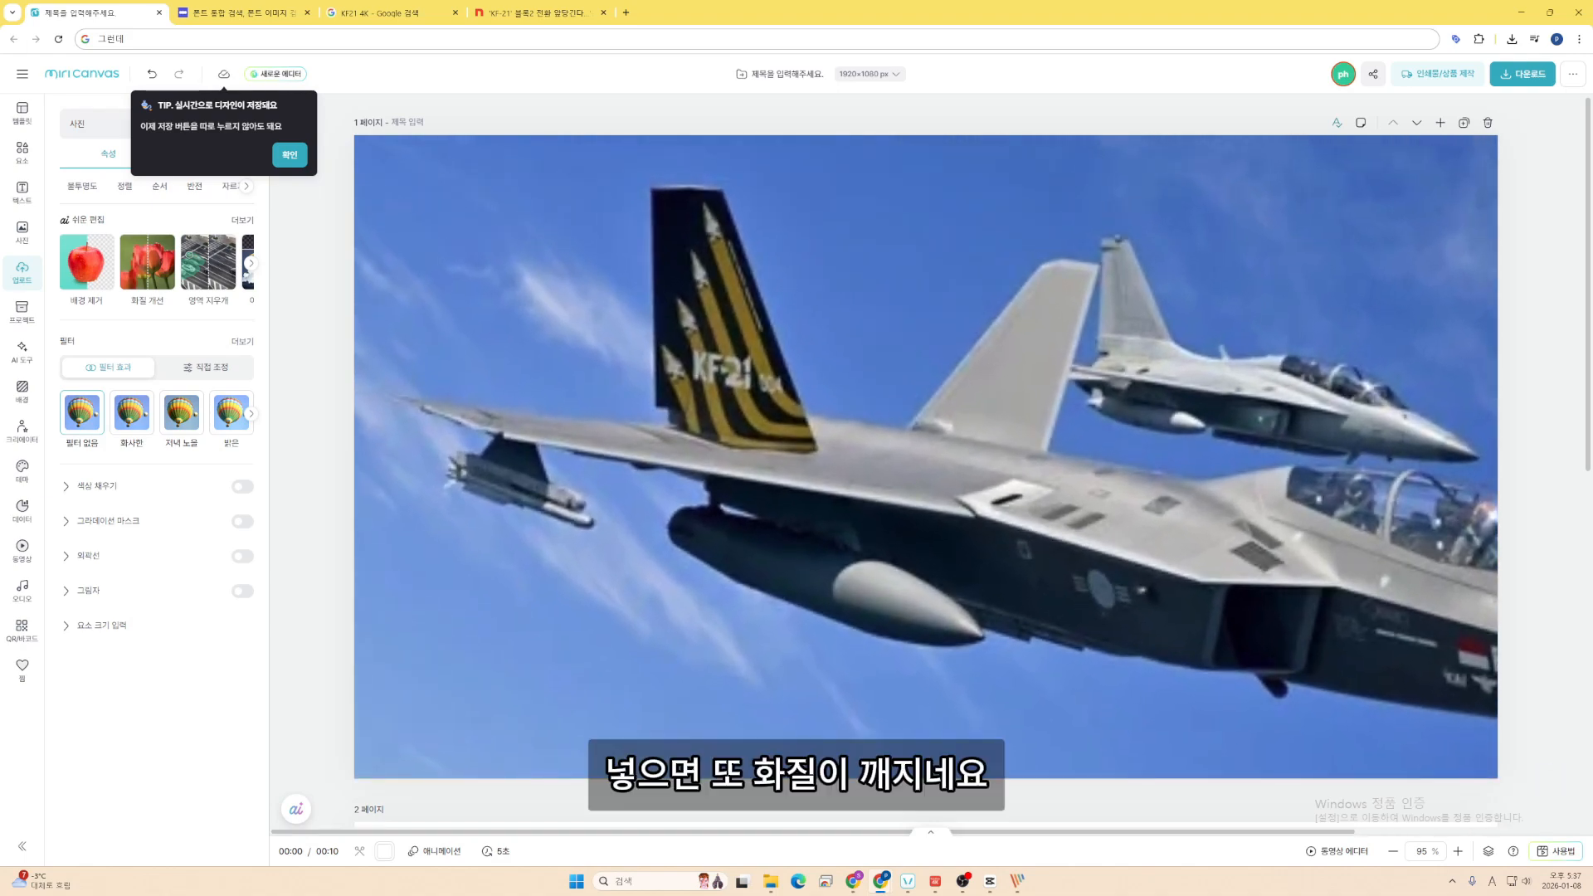
left_click(1419, 659)
key("Delete")
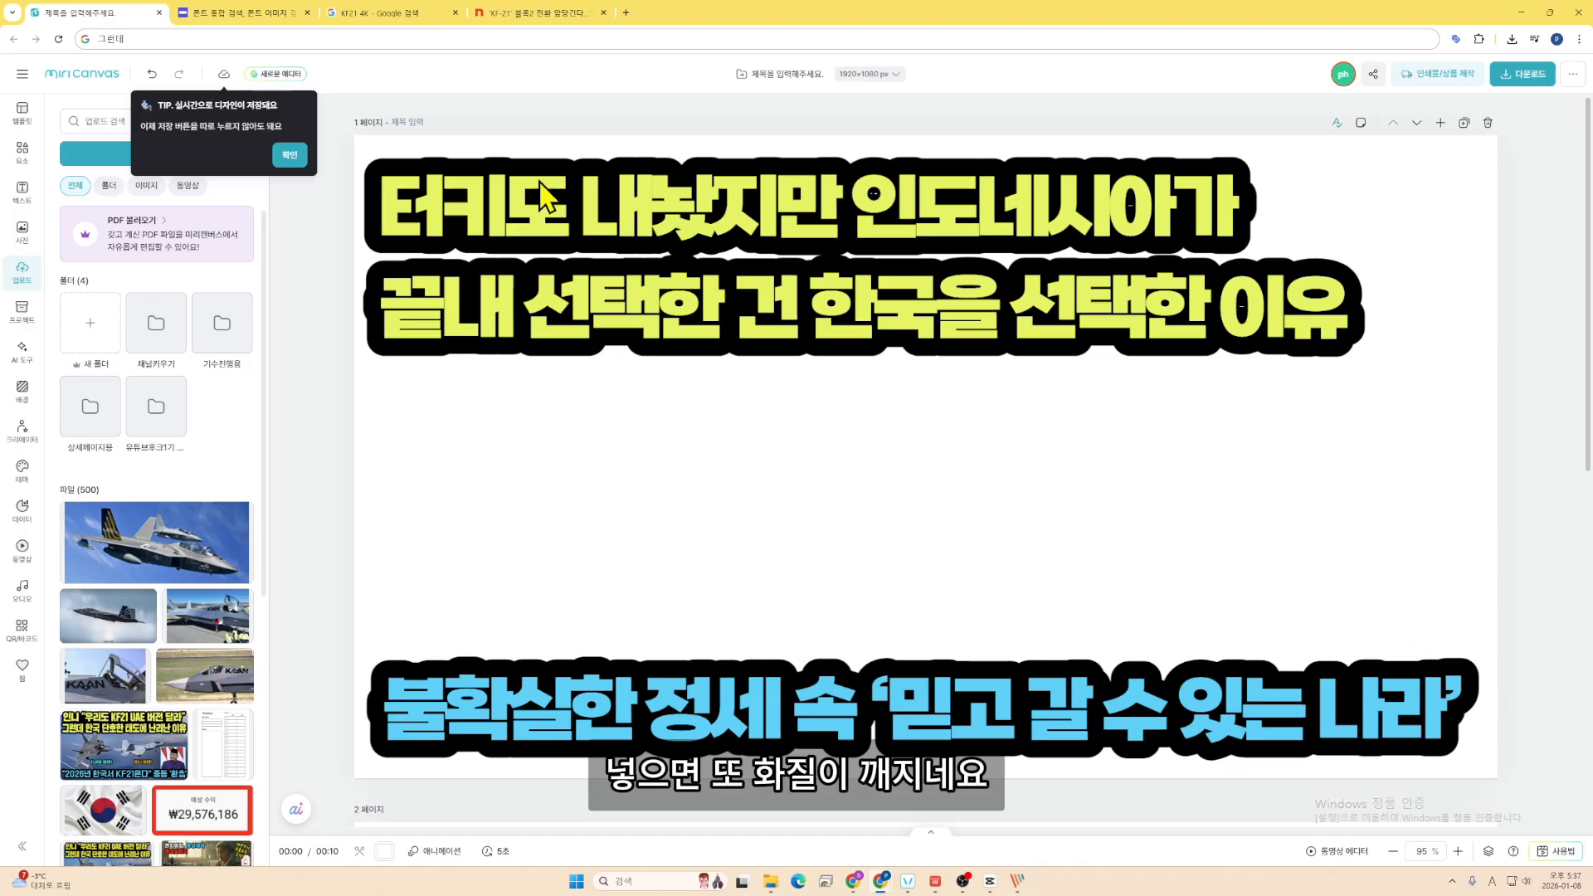
- Return to the Nate News article and view its KF-21 photo at original size in a separate page
left_click(511, 15)
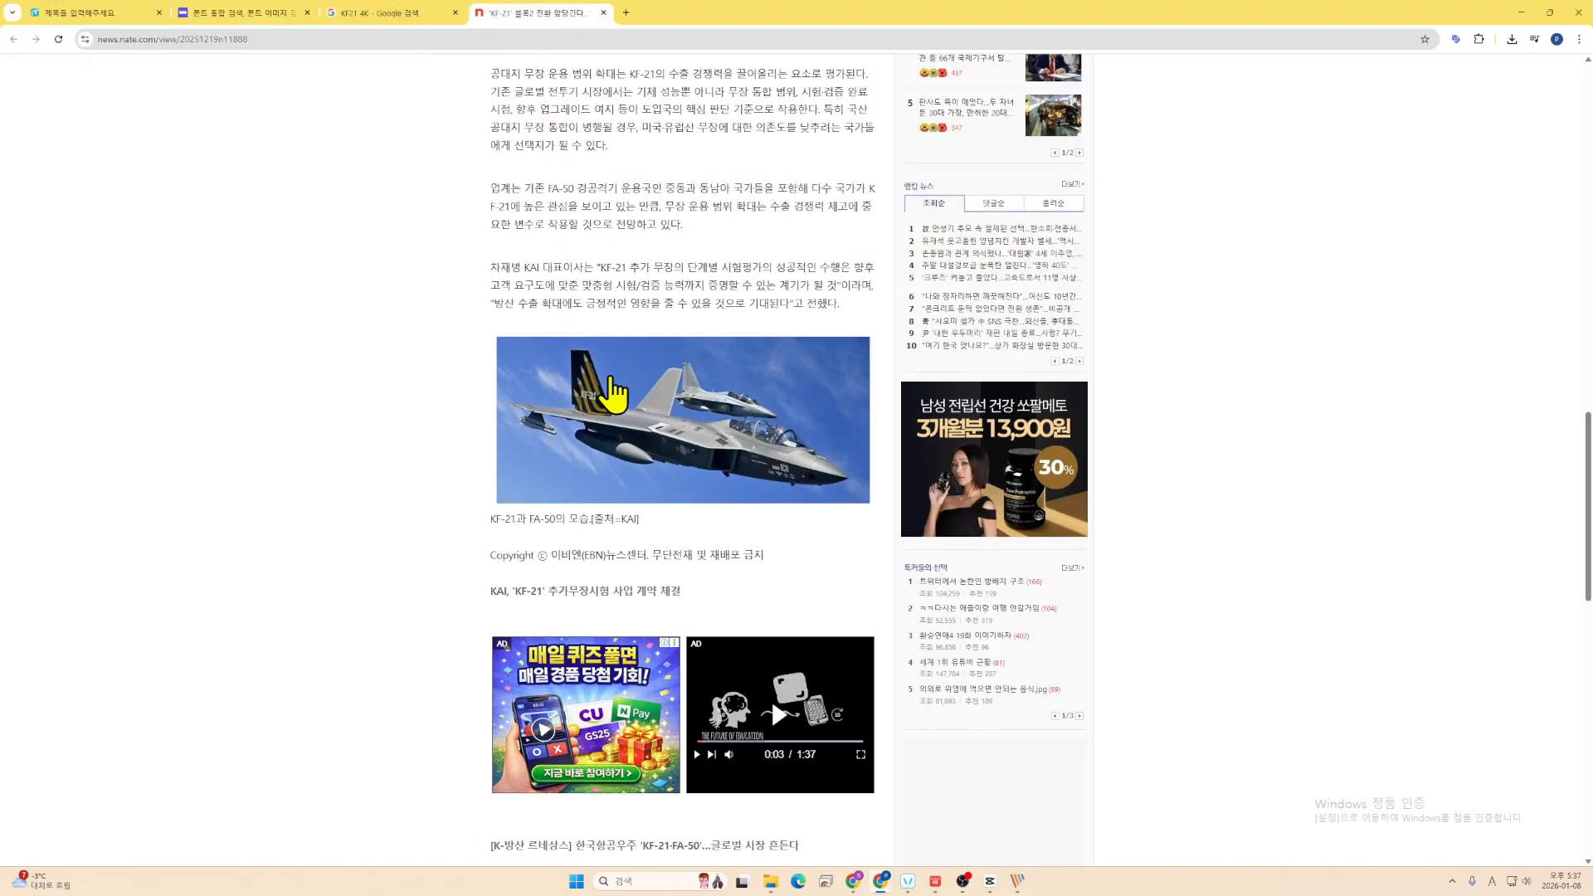
right_click(608, 372)
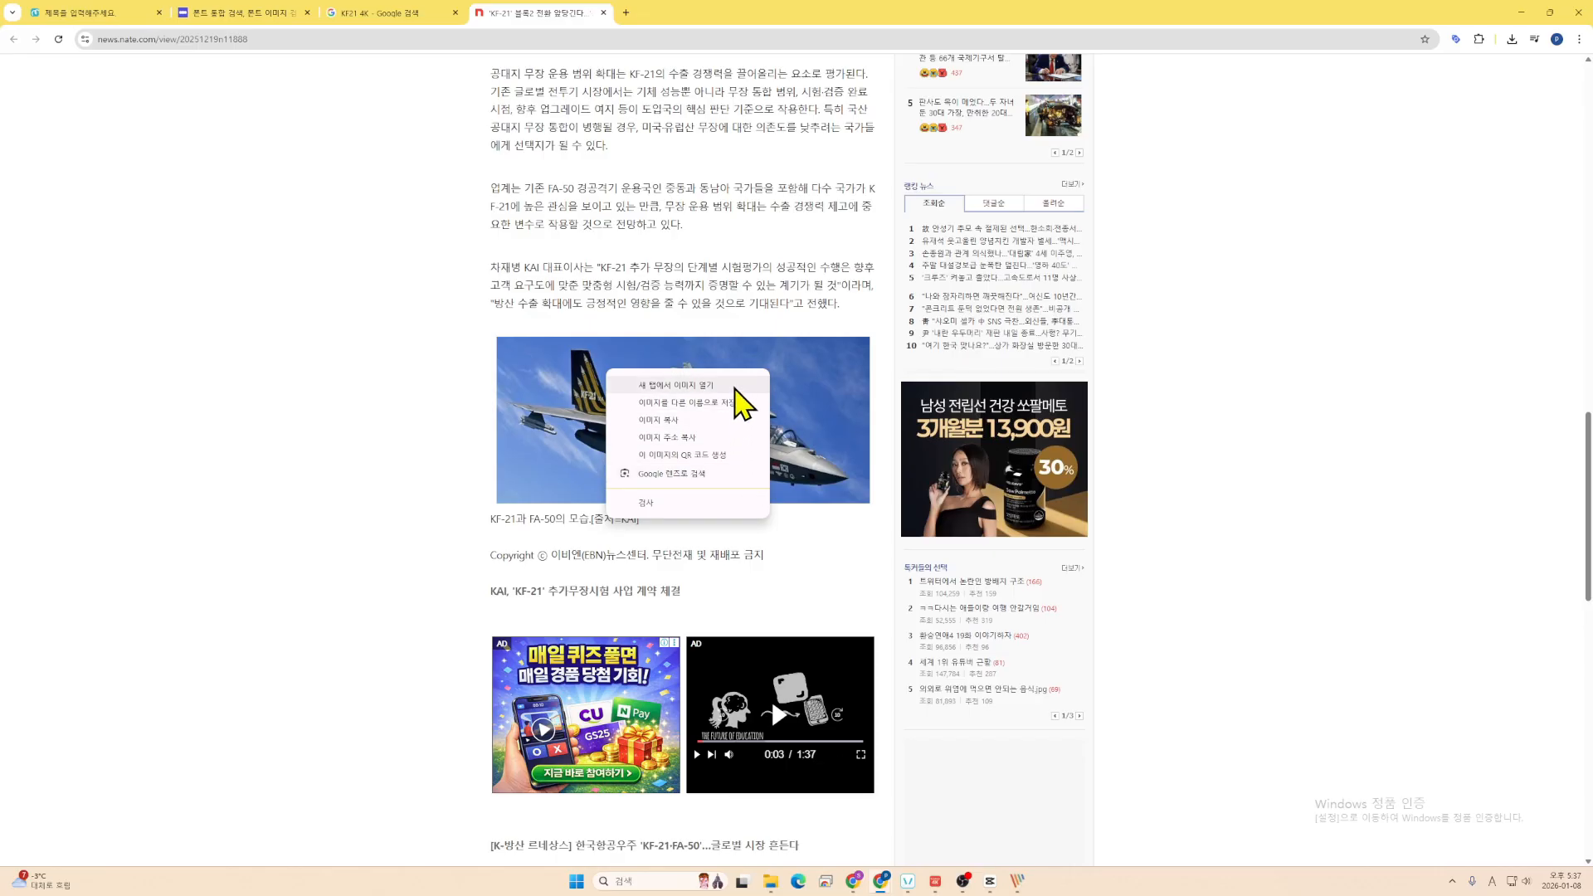
left_click(675, 385)
left_click(688, 14)
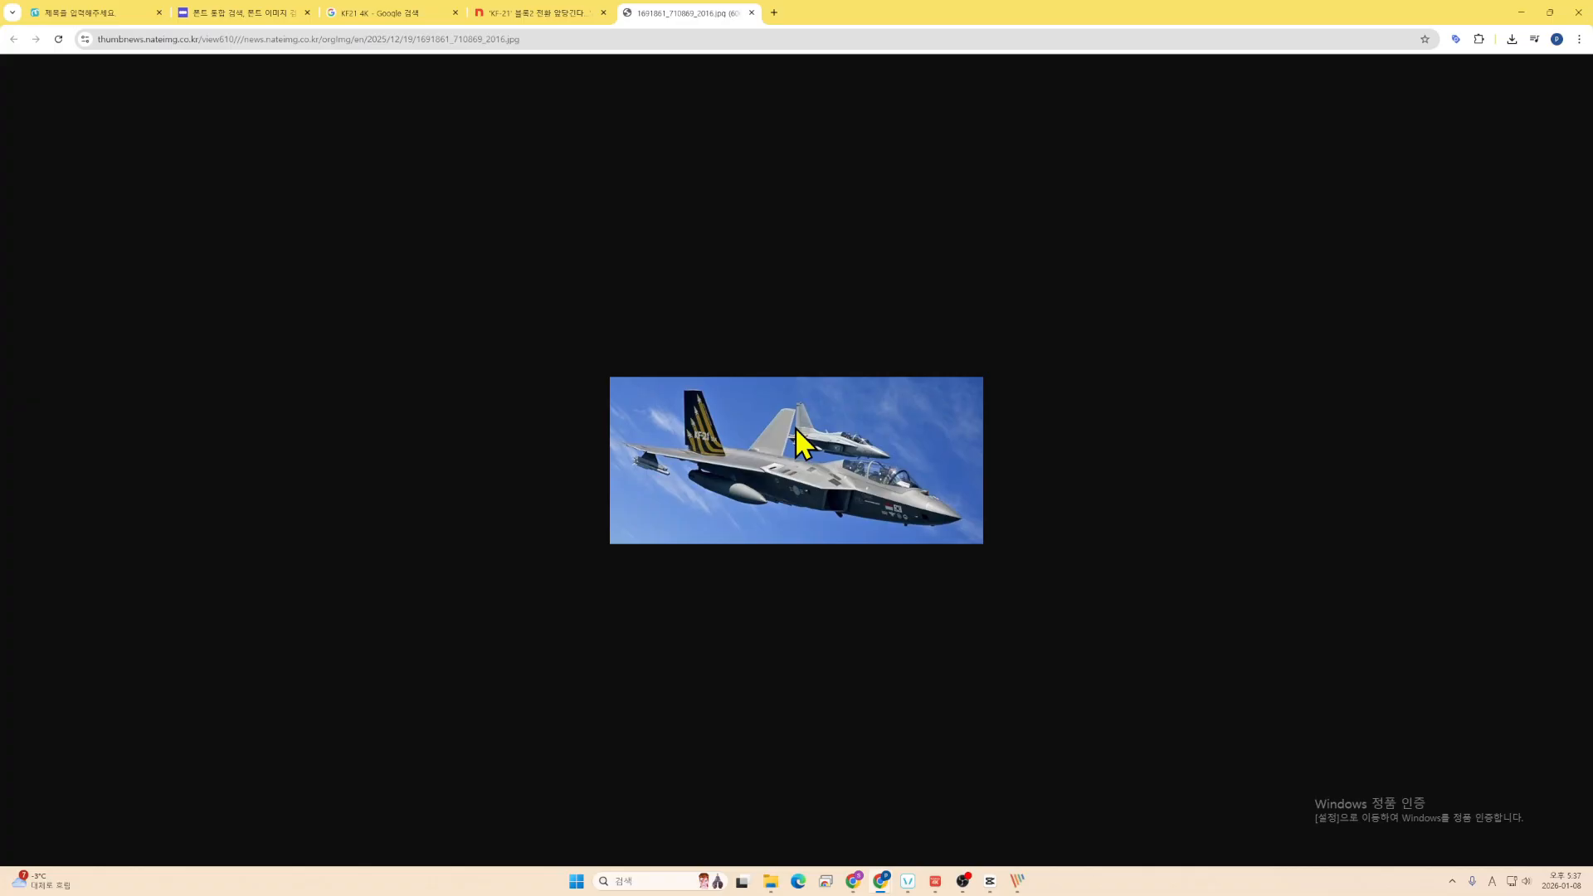
- Close the Nate News photo and article pages, and search Google Images for KF21 WALLPAPER
left_click(751, 13)
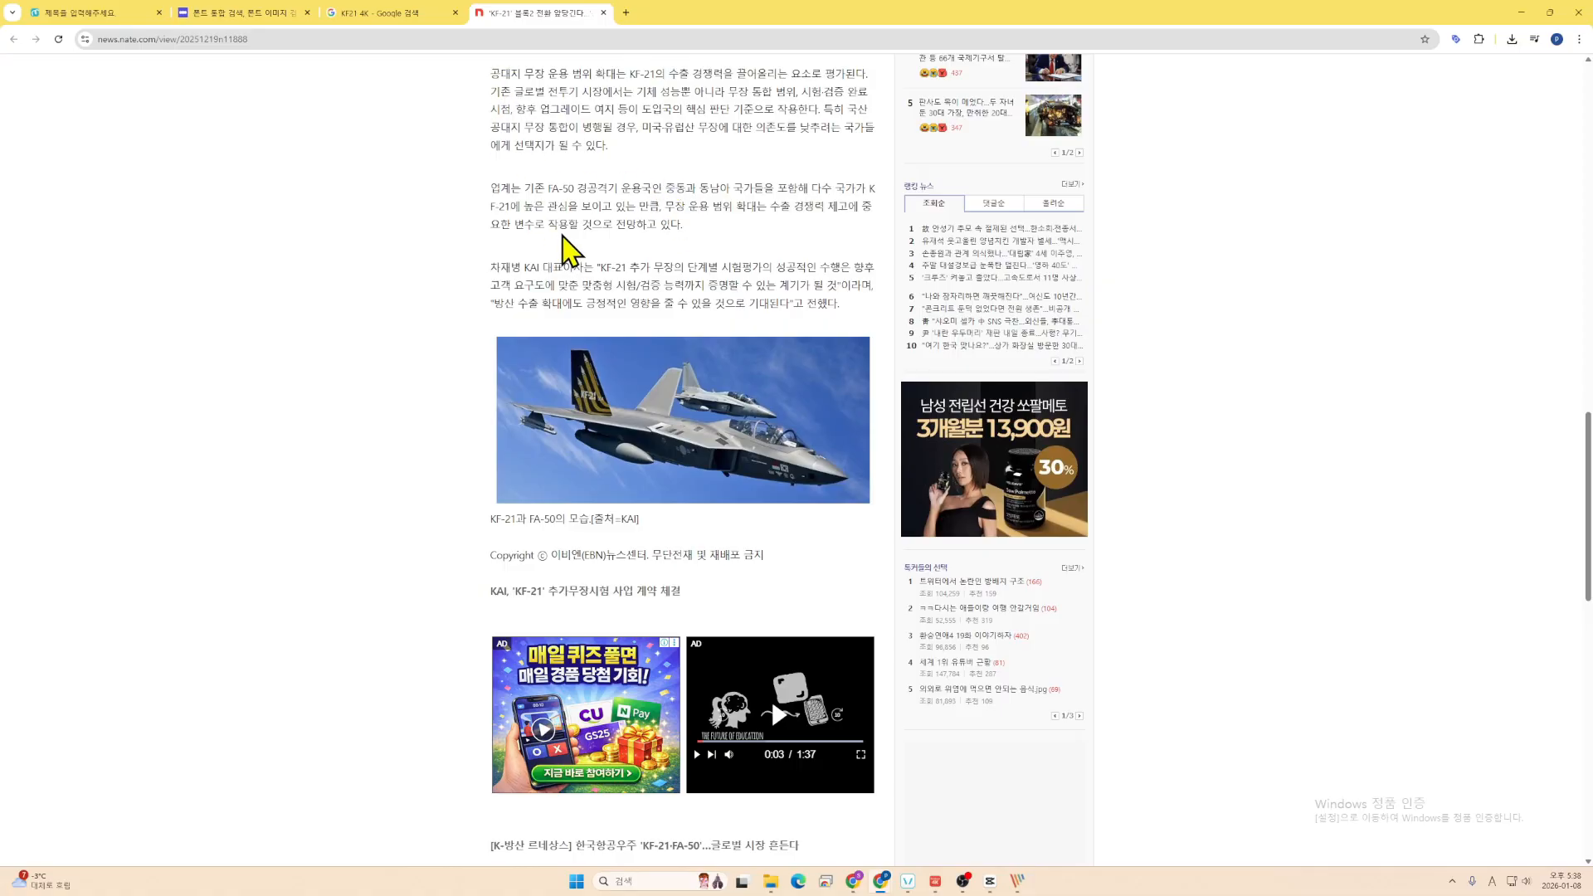
key("ctrl+w")
scroll(544, 416, "down", 2)
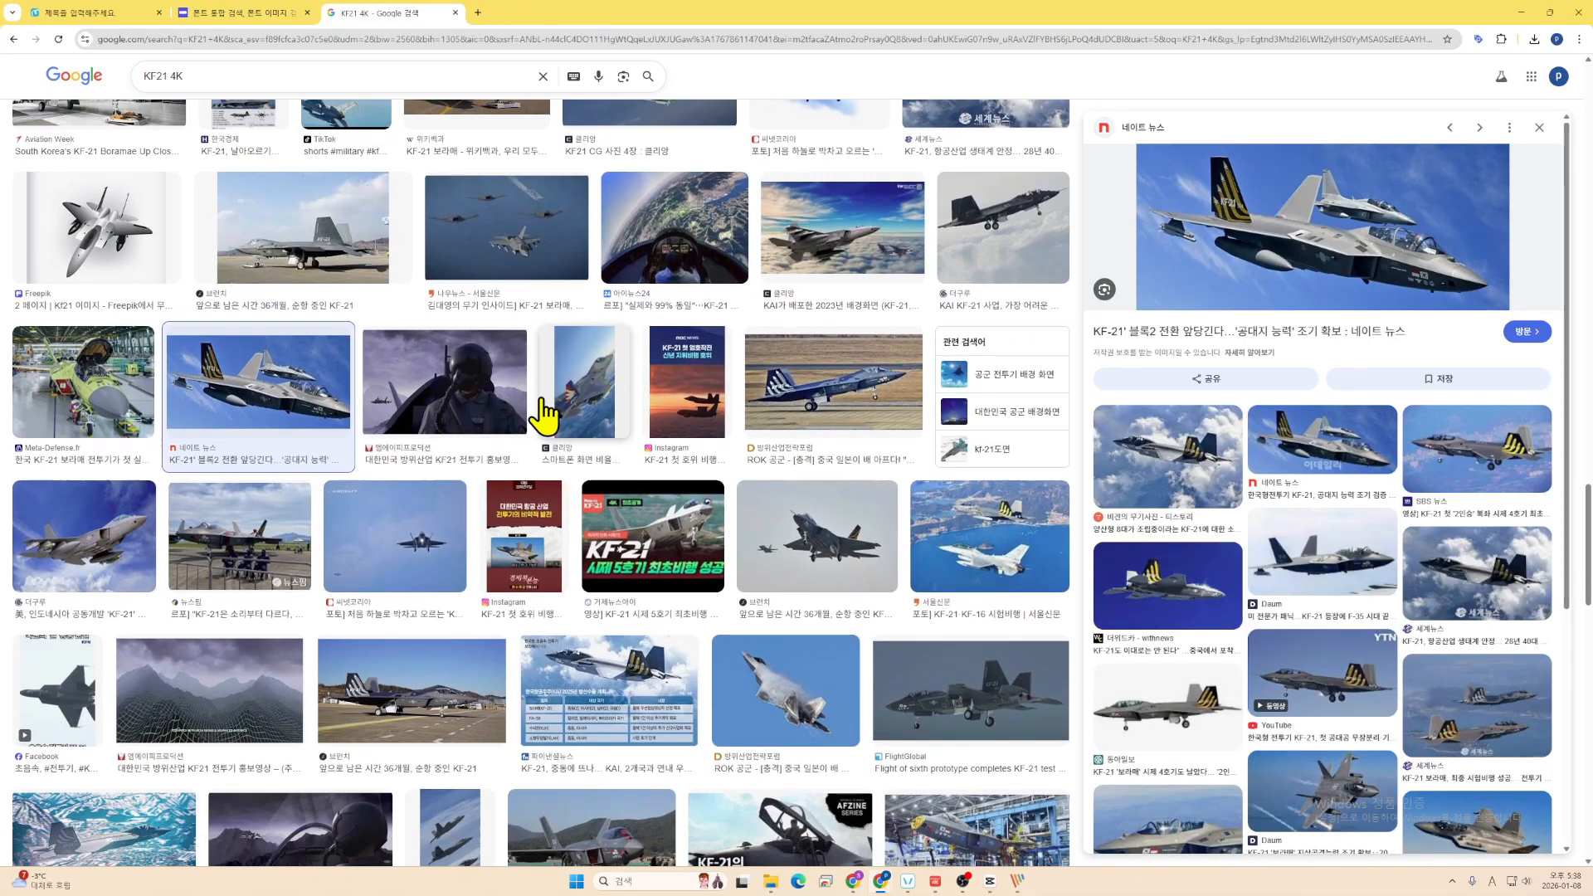
scroll(747, 601, "up", 5)
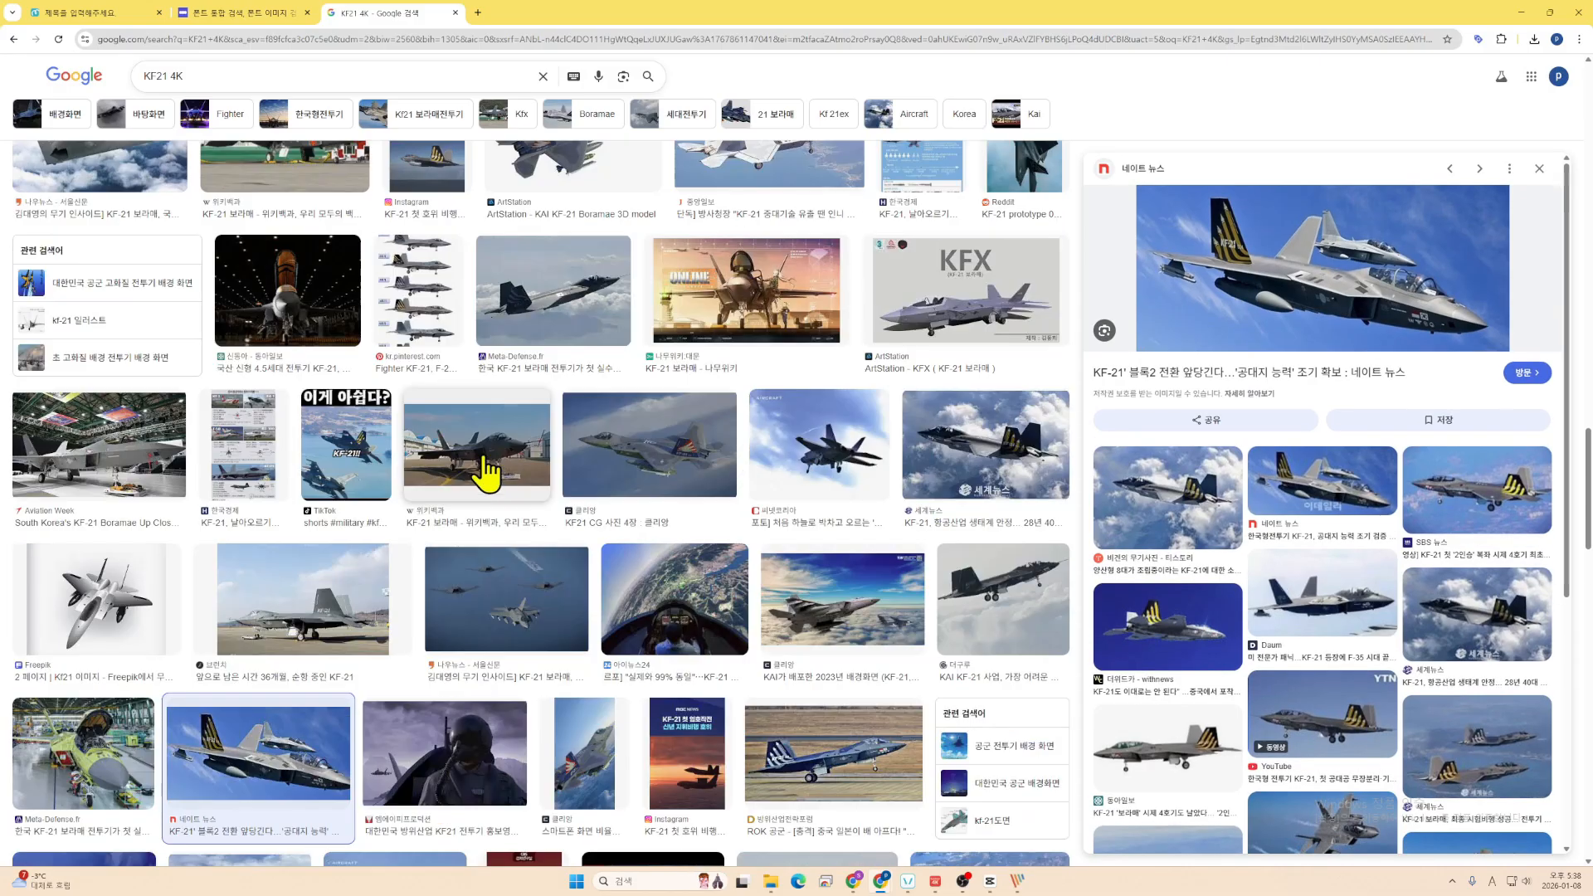
left_click(288, 80)
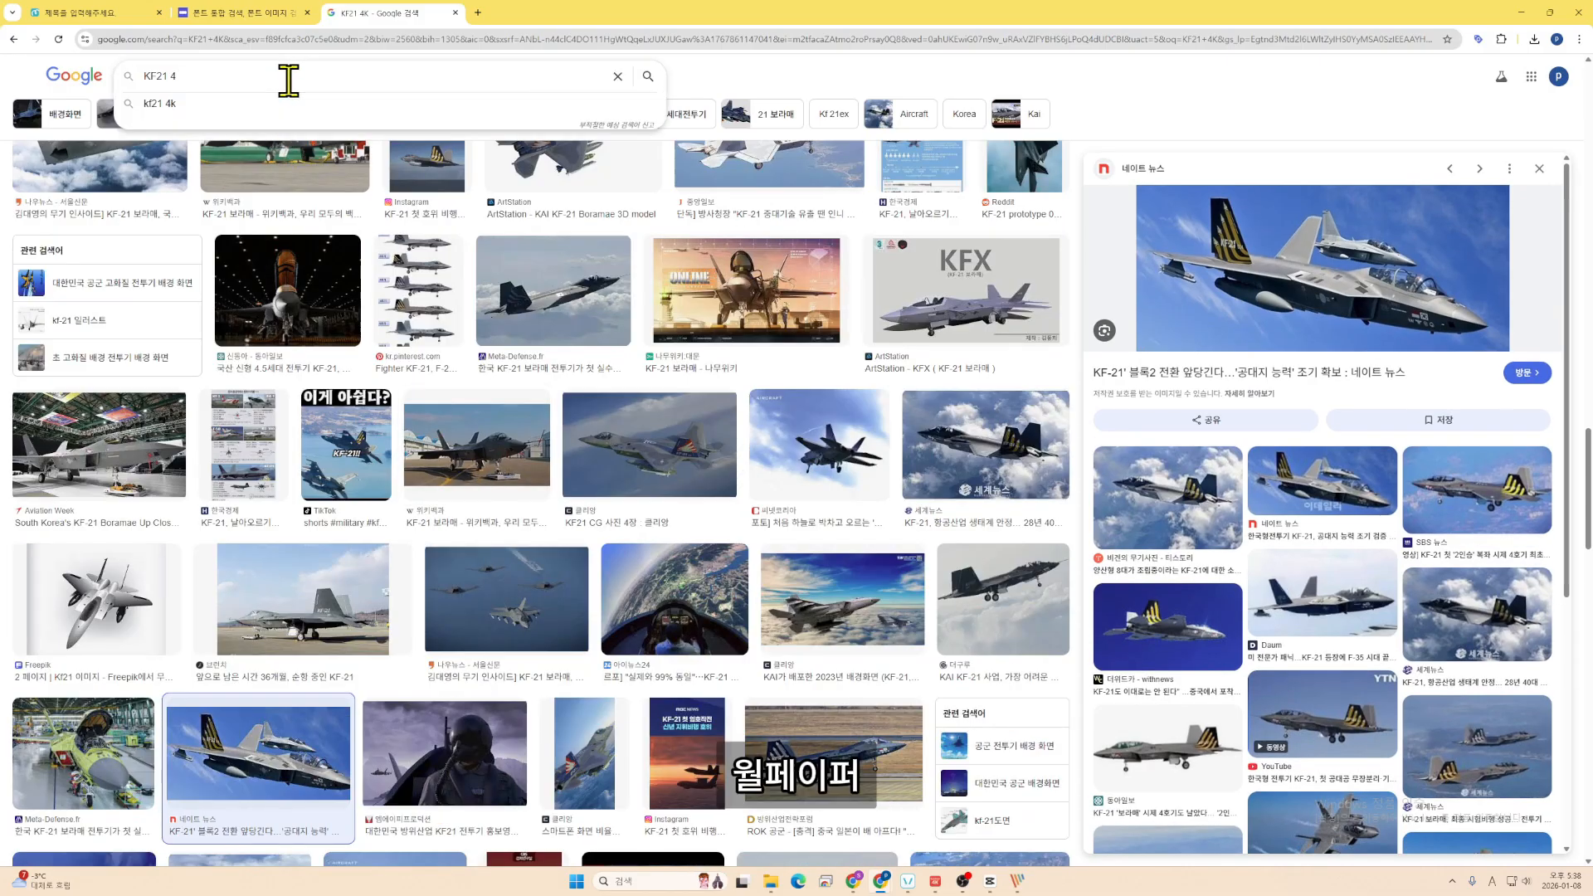
key("BackSpace")
key("BackSpace")
type("WALLPA")
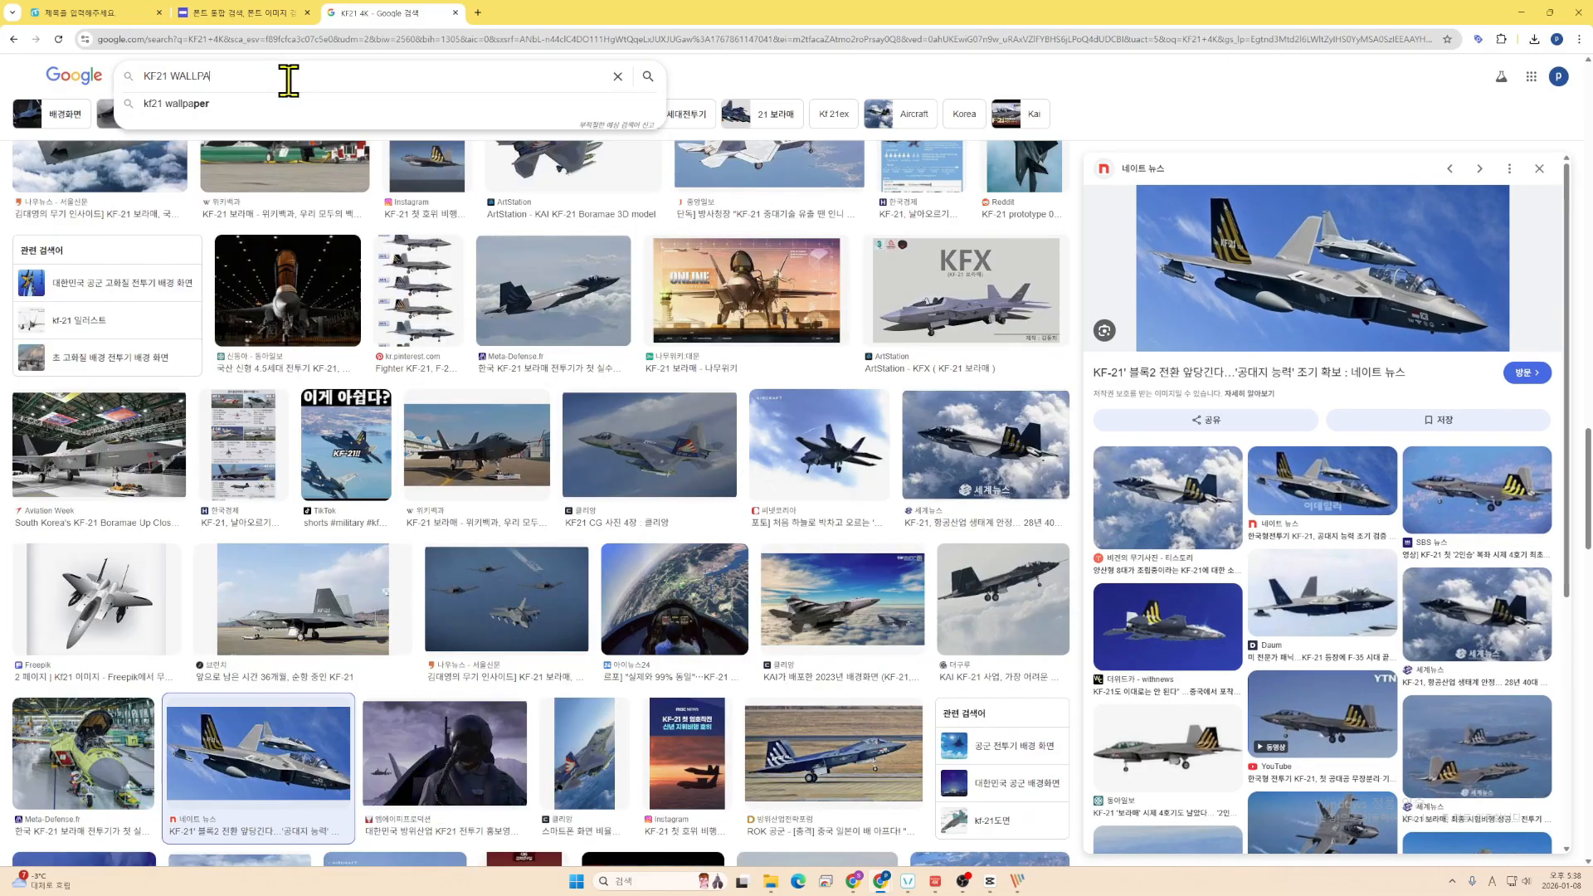
type("PER")
key("Return")
- Preview several KF-21 wallpaper photos in the upper results, ending with the NamuWiki shot of the jet banking in a blue sky
left_click(729, 257)
left_click(345, 434)
left_click(1006, 554)
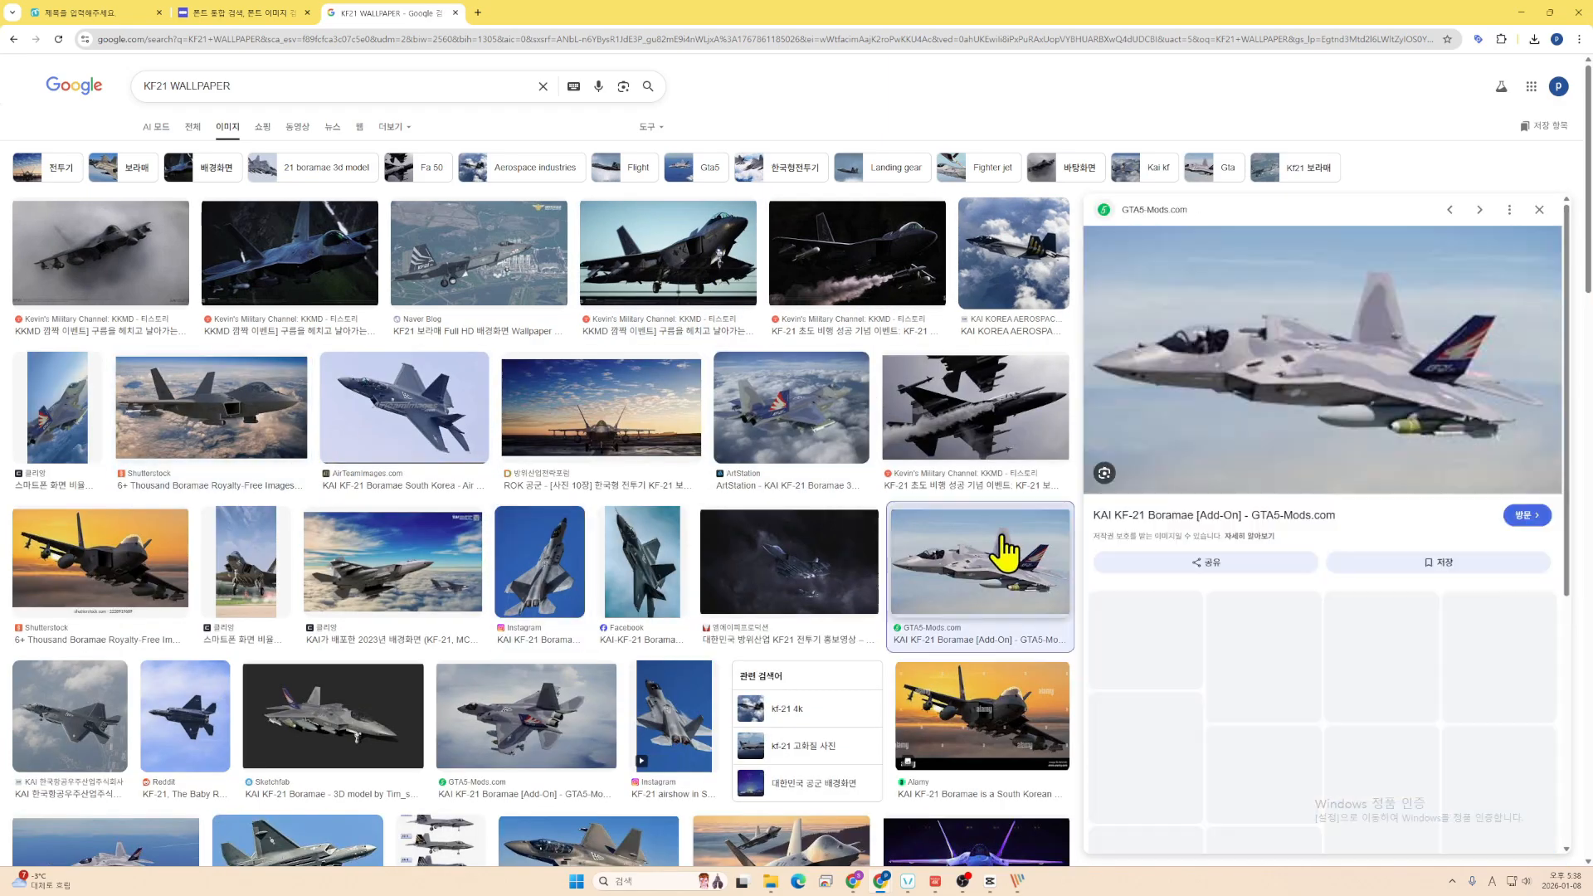
left_click(1013, 254)
scroll(266, 551, "down", 1)
left_click(249, 531)
left_click(401, 525)
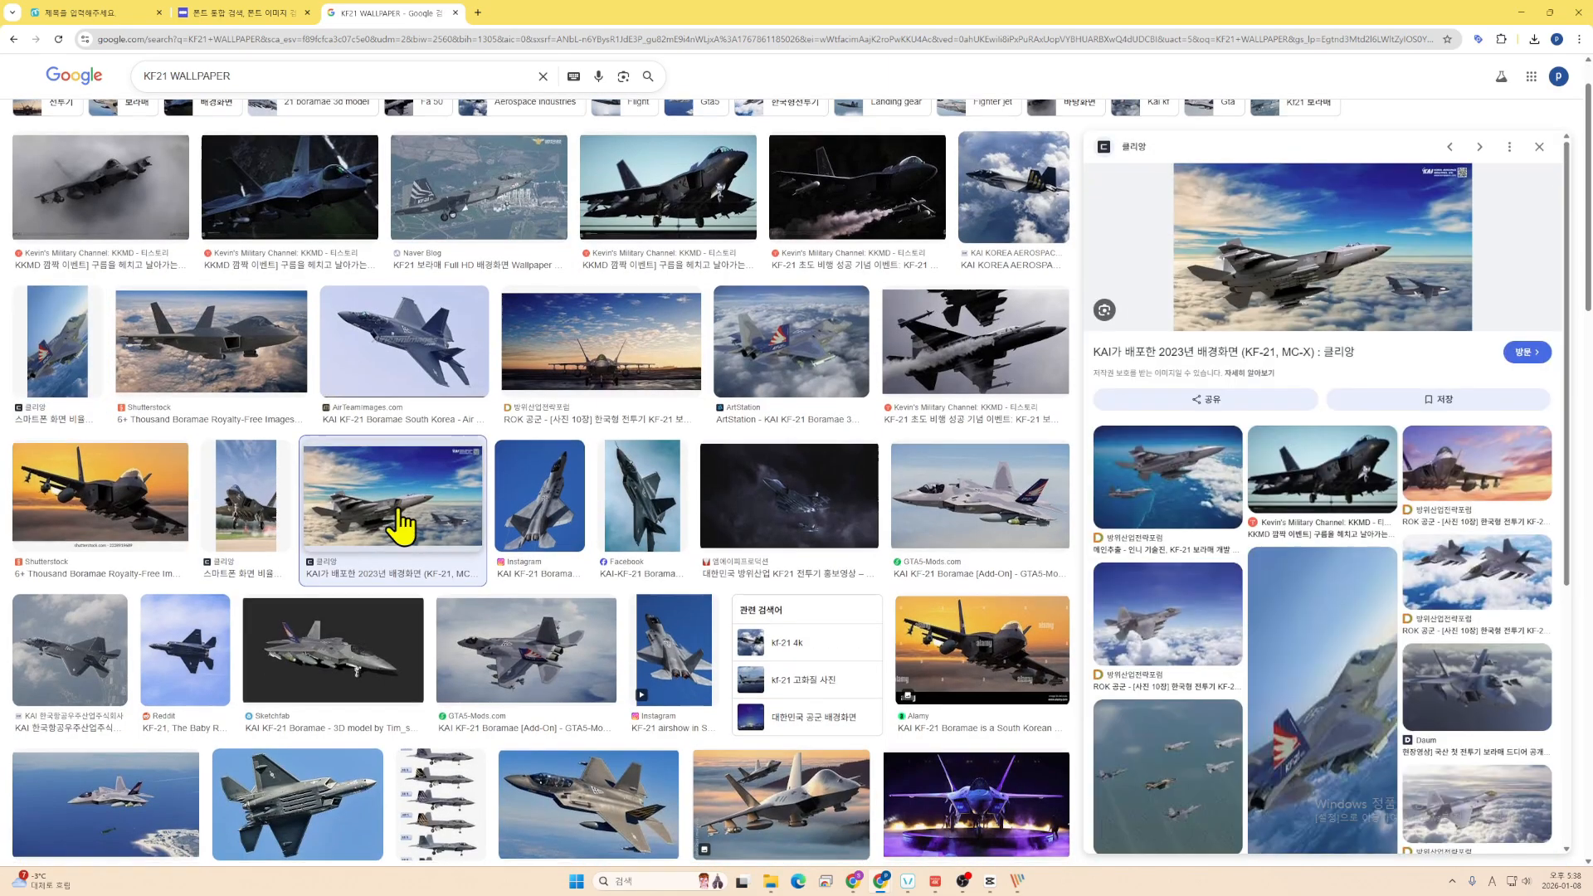
scroll(464, 494, "down", 1)
scroll(607, 463, "down", 2)
left_click(606, 473)
scroll(674, 494, "down", 1)
left_click(652, 560)
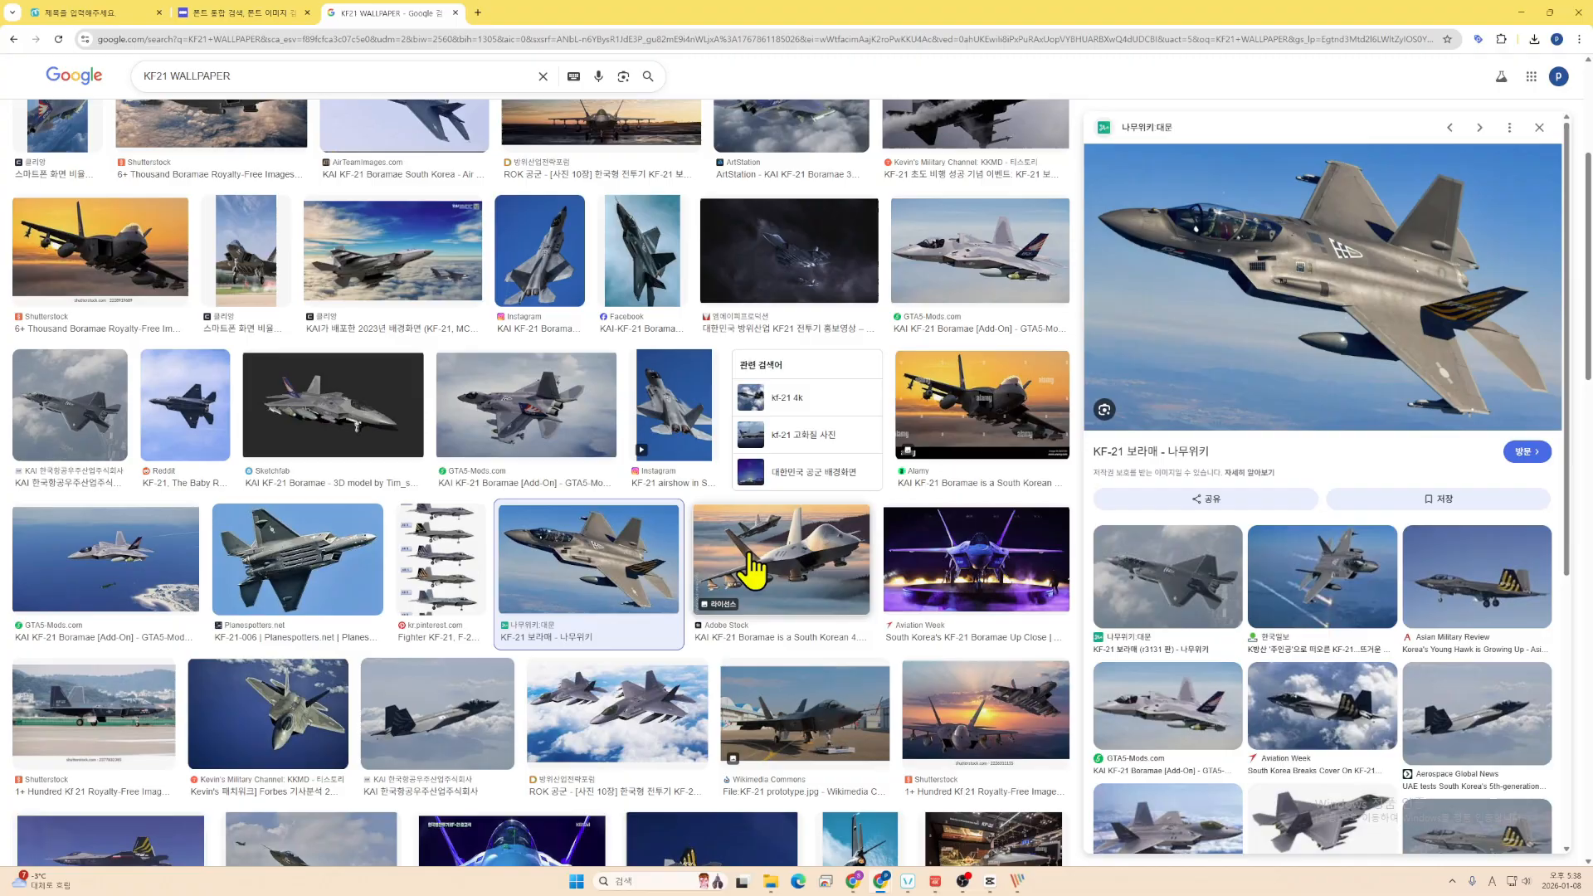
- Open the NamuWiki KF-21 article, copy its main photo and paste it onto the MiriCanvas page
left_click(1370, 286)
scroll(867, 391, "down", 2)
right_click(799, 248)
left_click(852, 303)
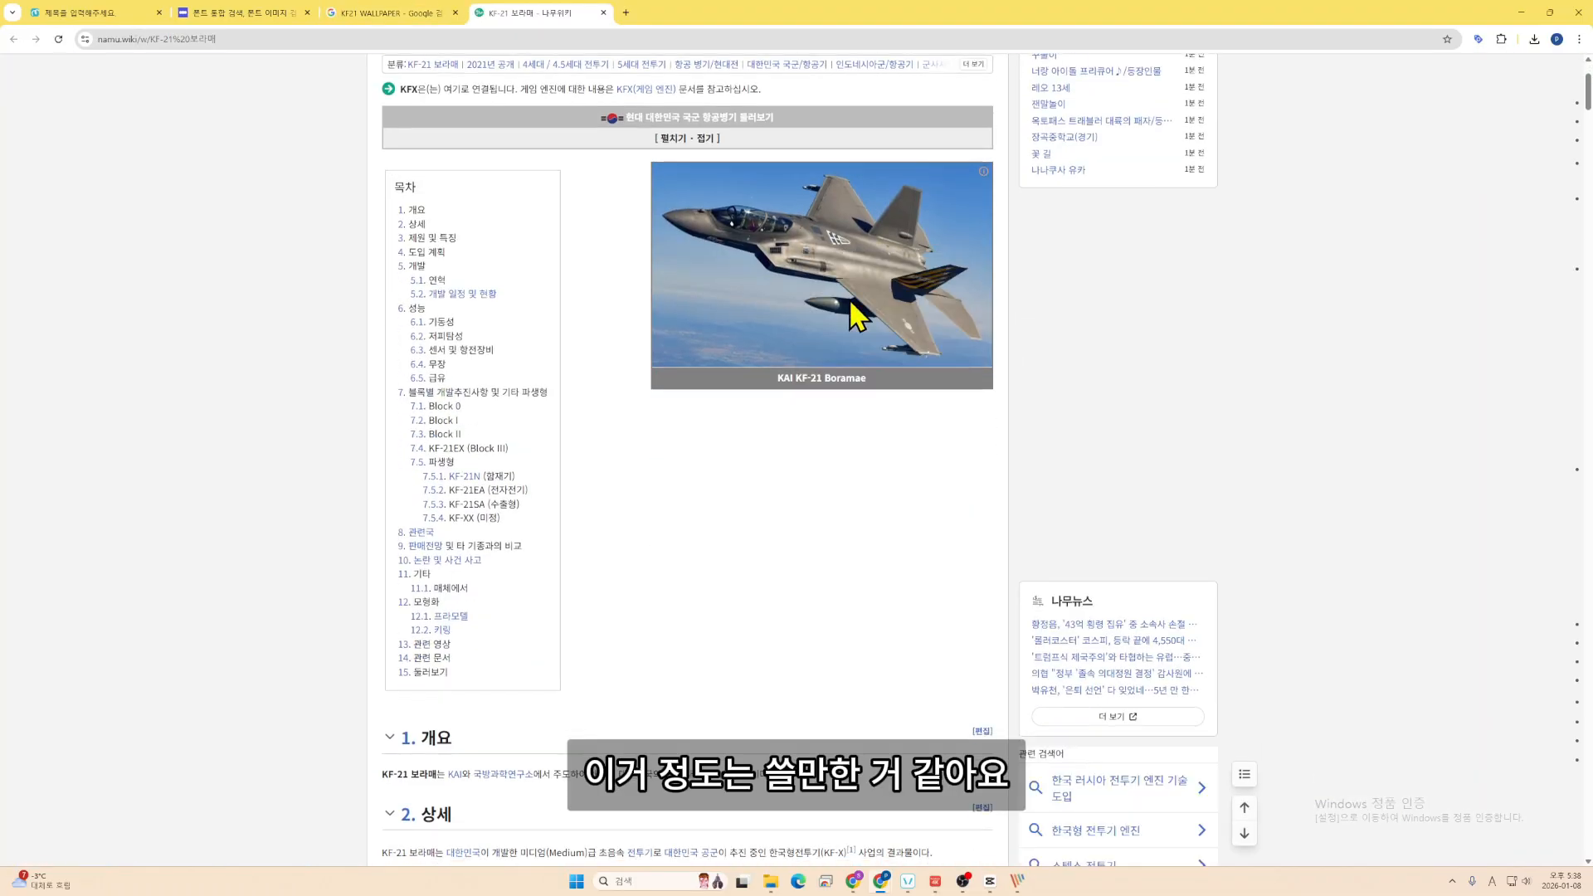
left_click(415, 14)
left_click(105, 17)
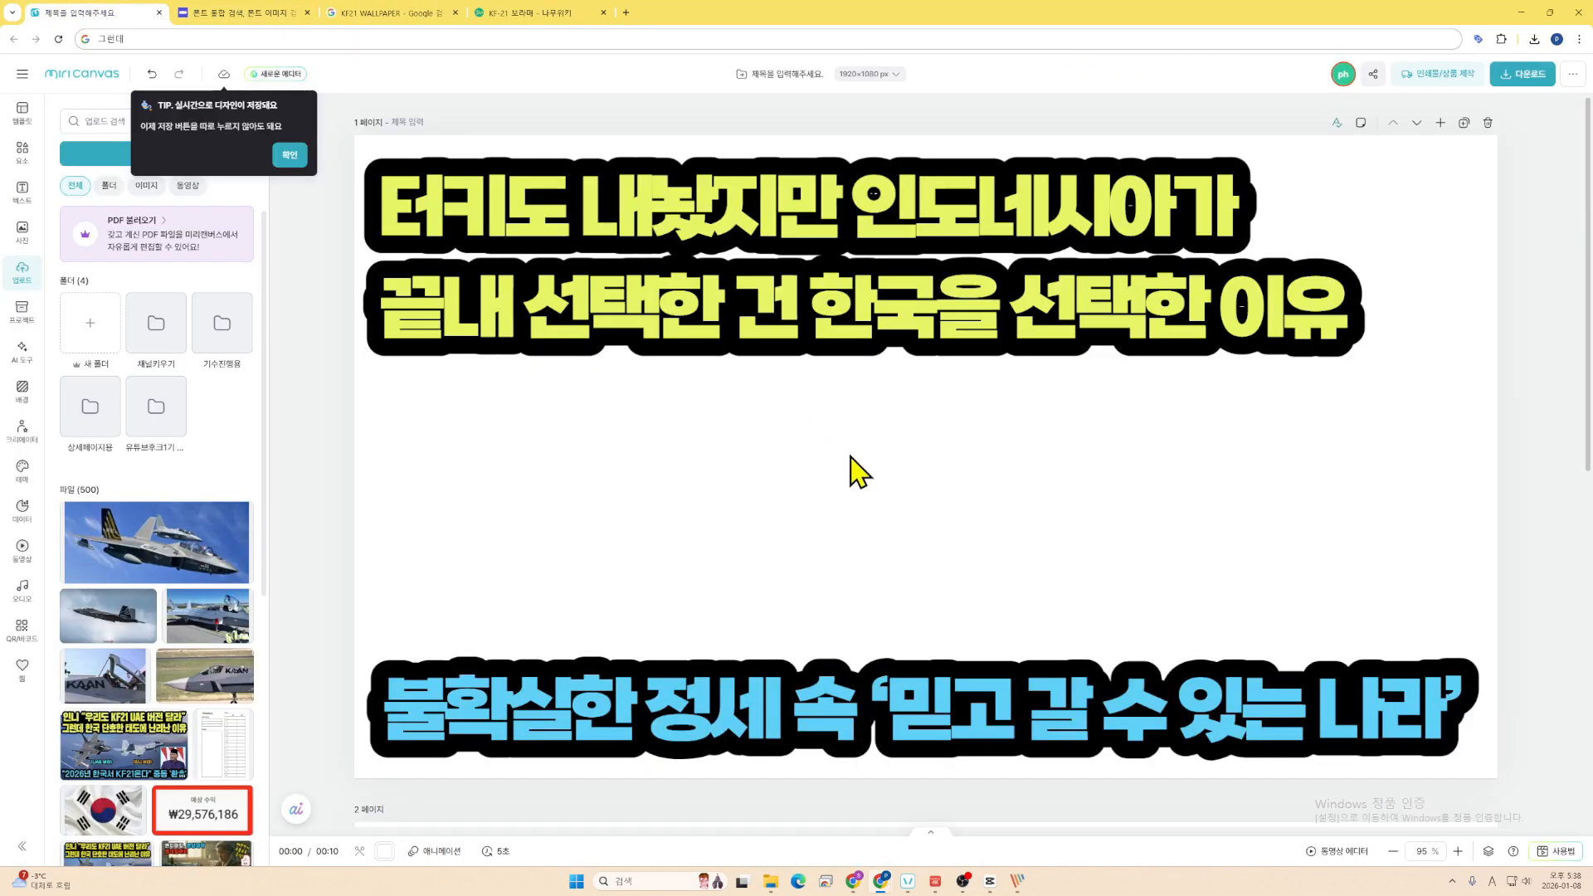
key("ctrl+v")
- Enlarge the pasted NamuWiki photo from the page's top-left corner to cover the page, and send it behind the texts
left_click_drag(967, 465, 448, 218)
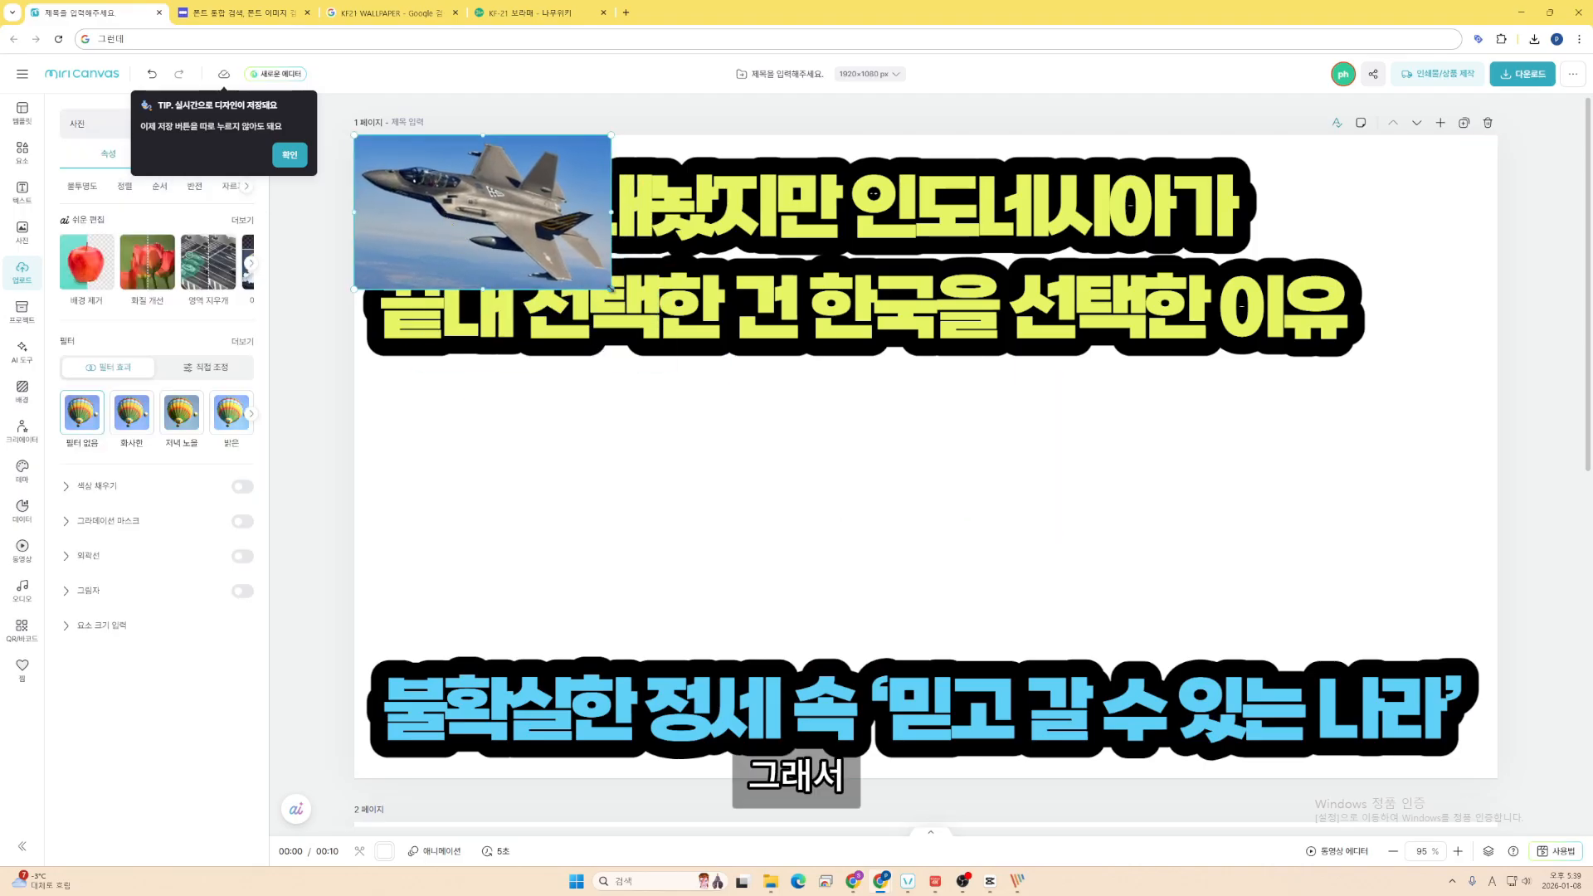
left_click_drag(611, 288, 1566, 772)
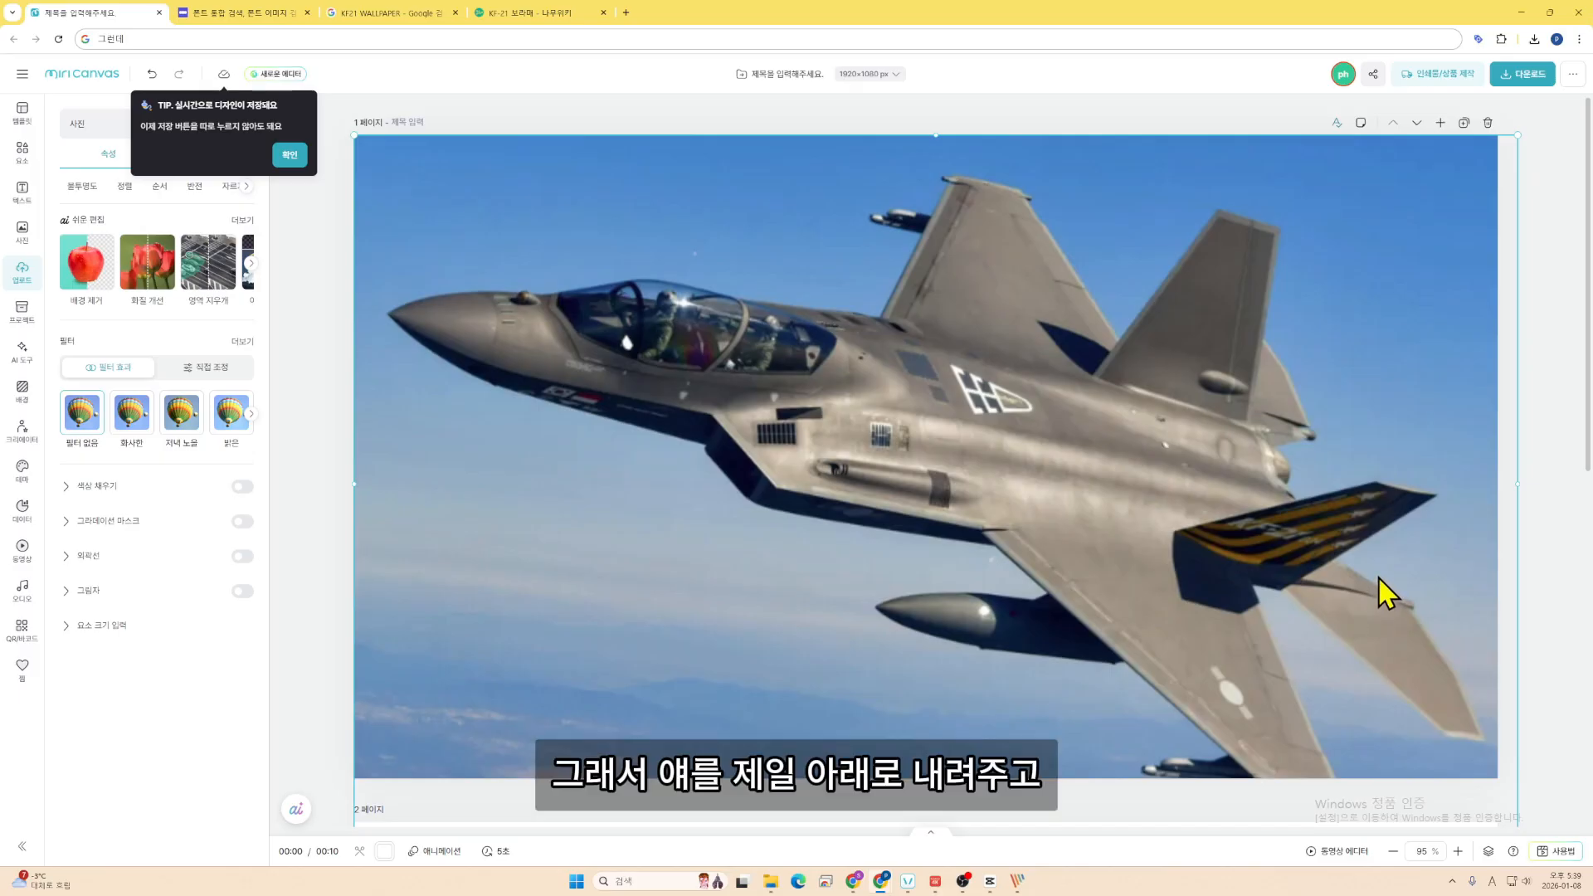
key("ctrl+shift+bracketleft")
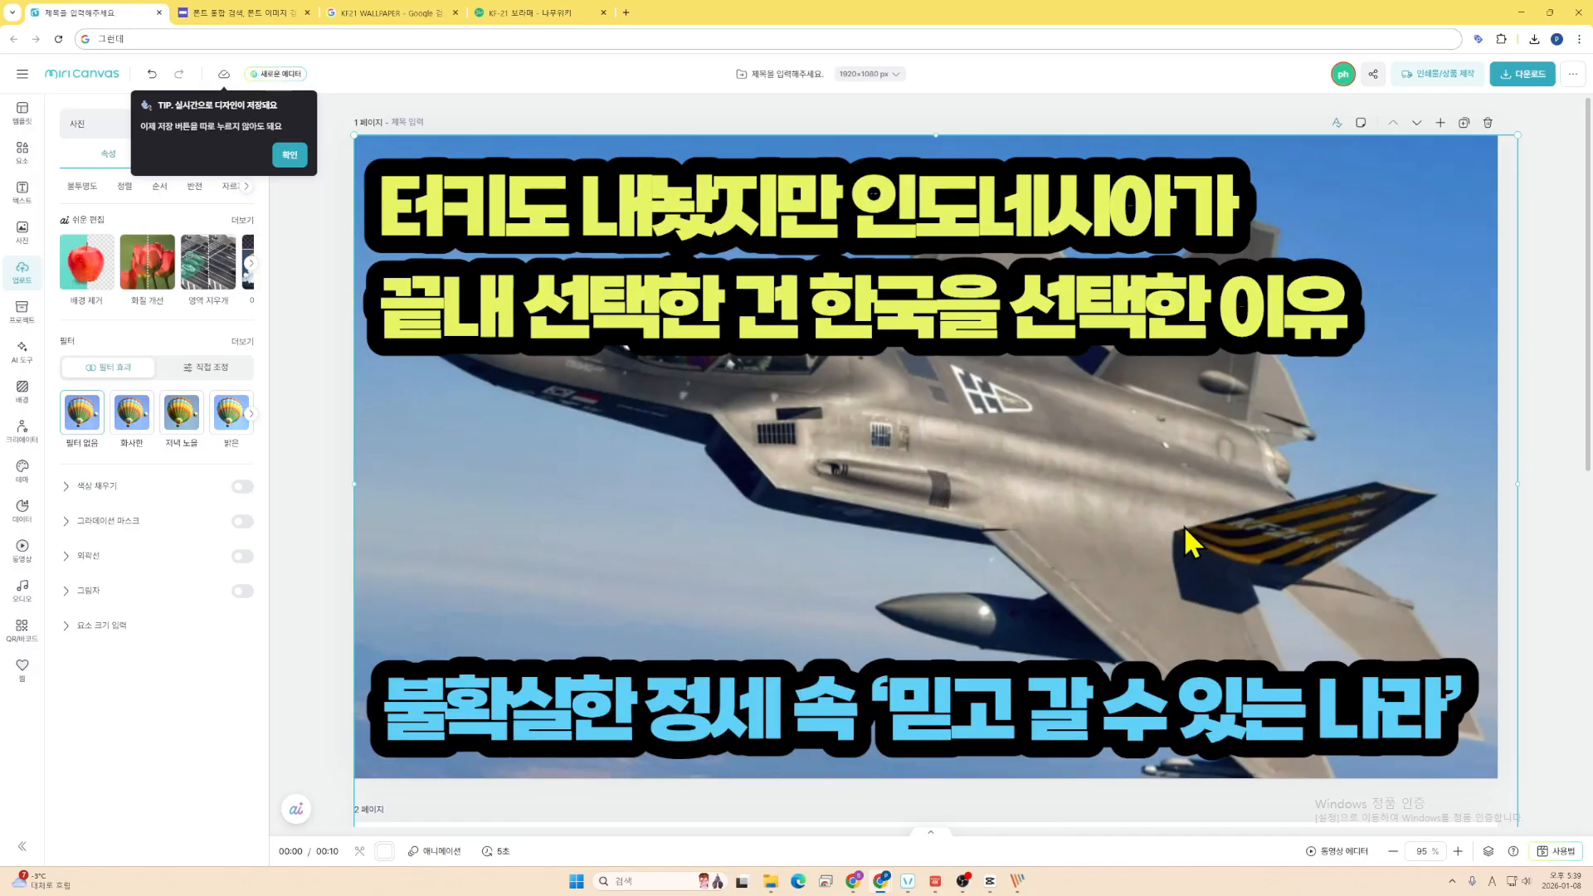
- Try shifting and resizing the NamuWiki photo lower on the page, then delete it
left_click_drag(1190, 503, 1181, 578)
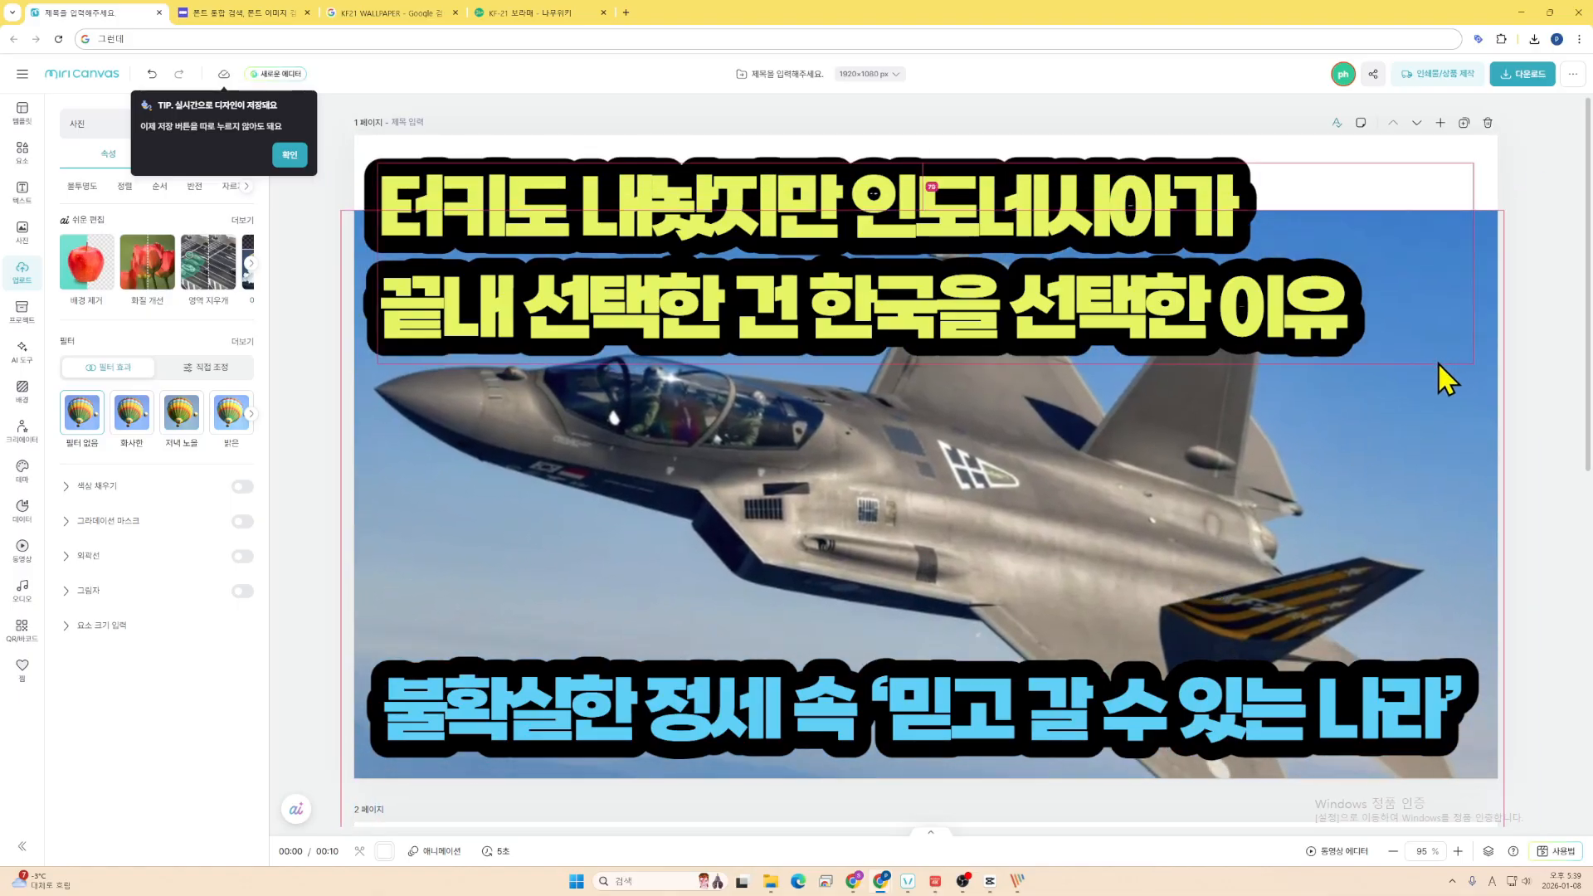
left_click(1555, 441)
left_click(1472, 451)
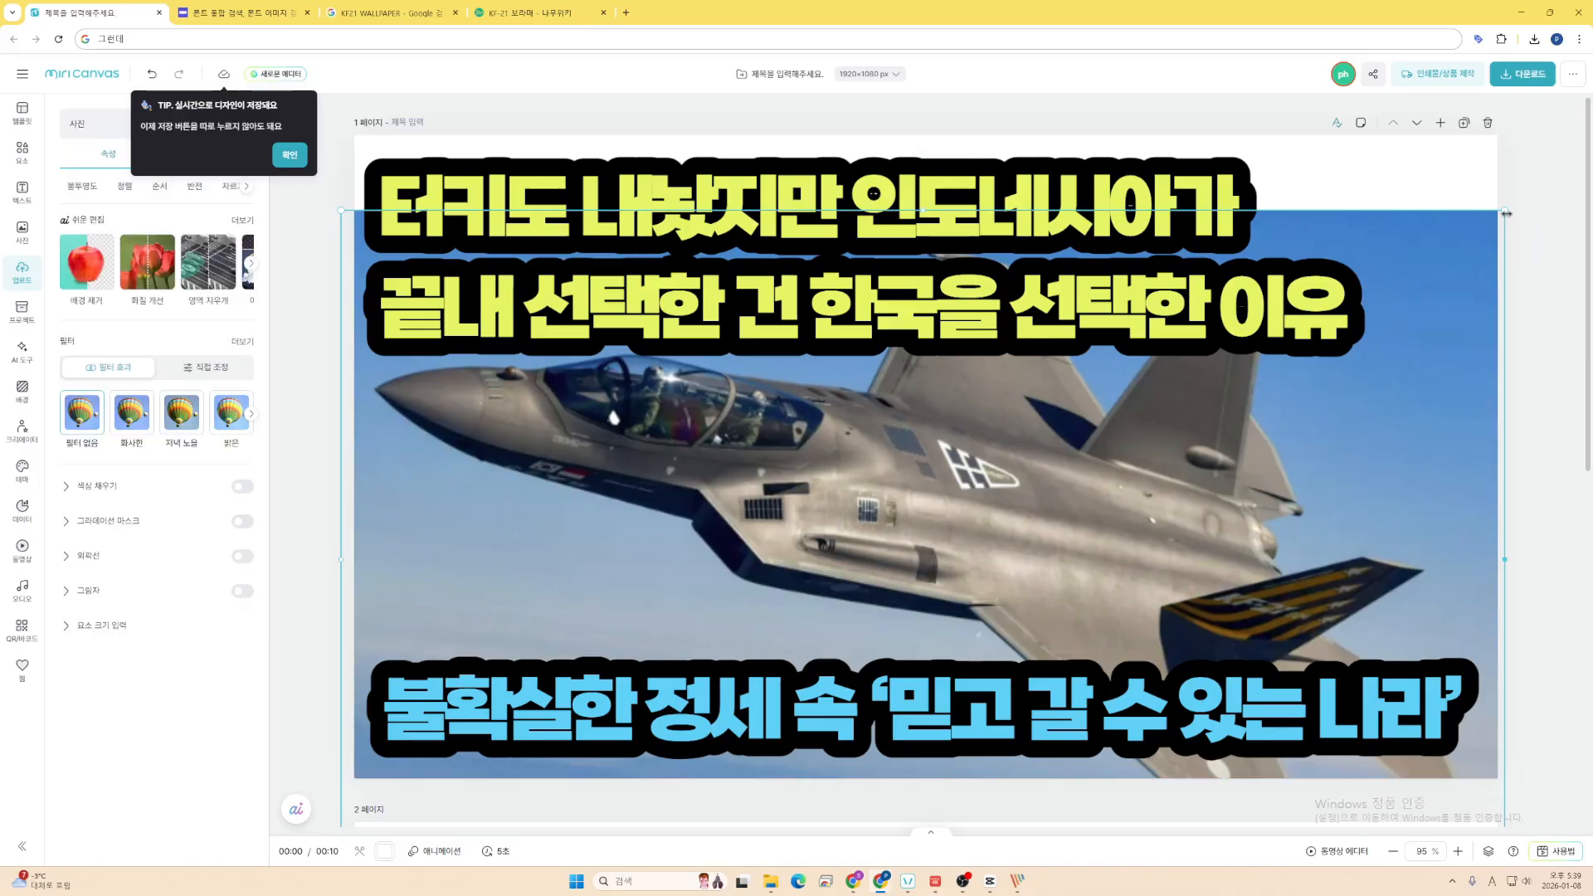
left_click_drag(1504, 211, 1387, 508)
key("Delete")
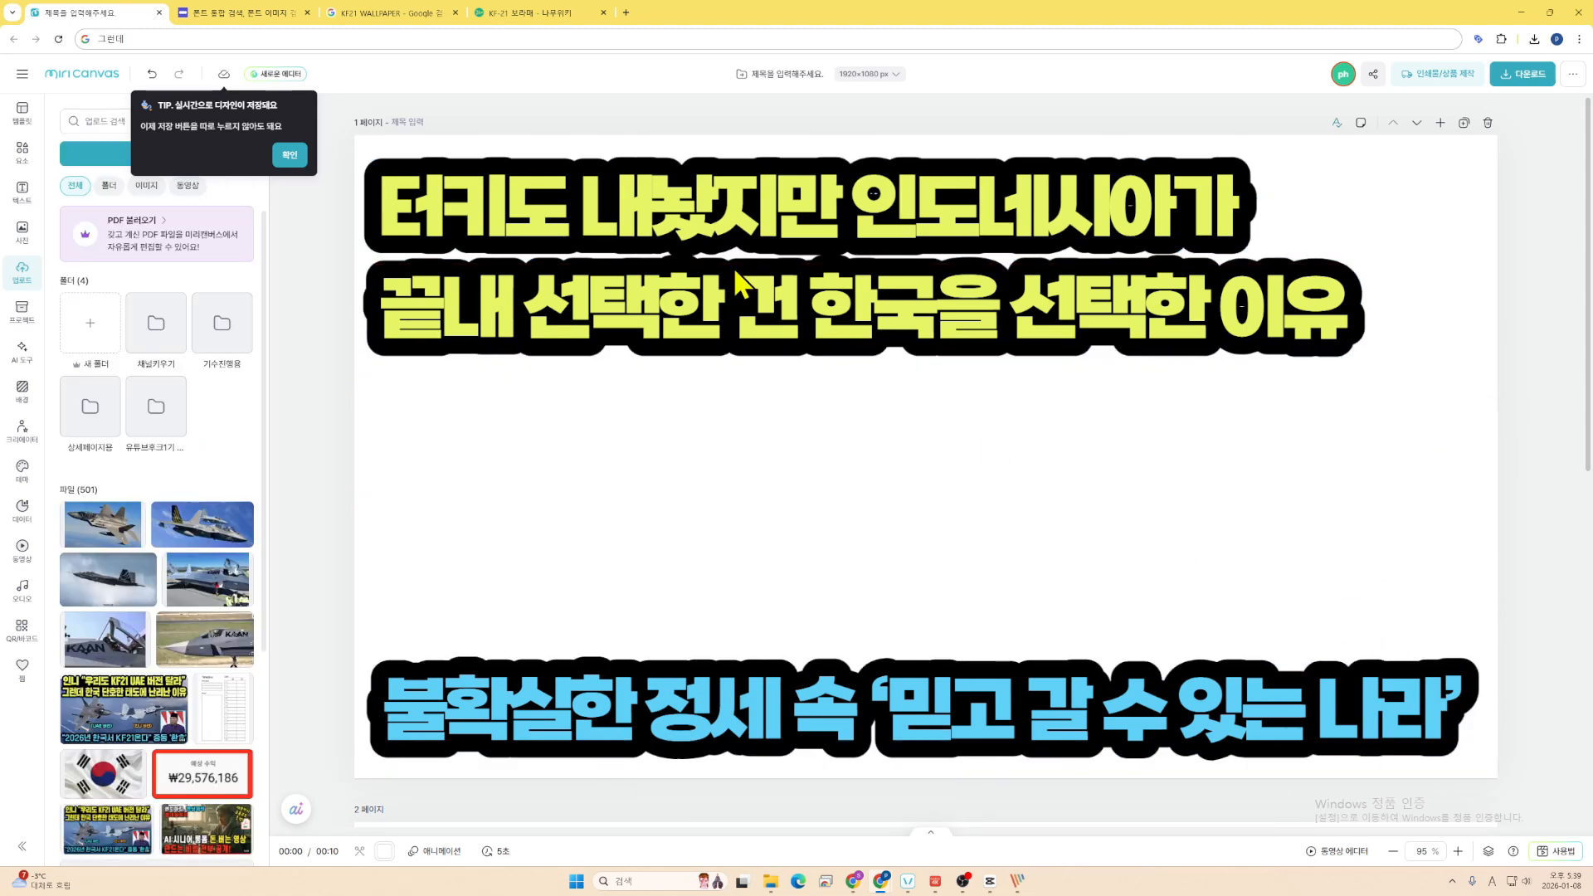
- Return to the KF21 WALLPAPER image results and preview more jet photos further down the list
key("alt+Tab")
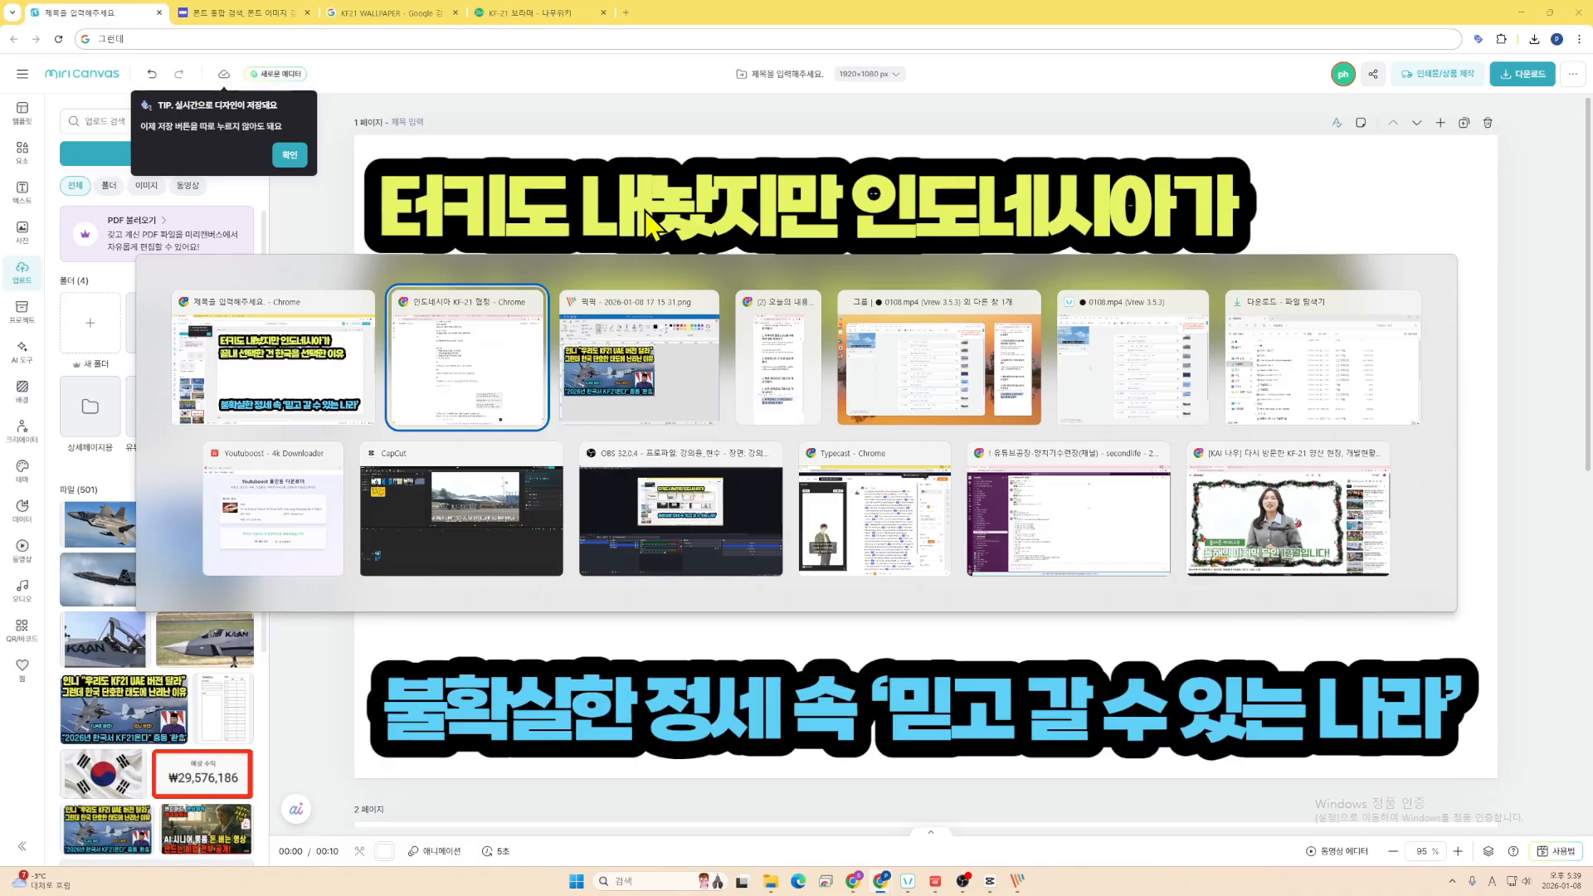
key("alt+Tab")
key("alt+Tab")
left_click(390, 12)
scroll(402, 547, "down", 3)
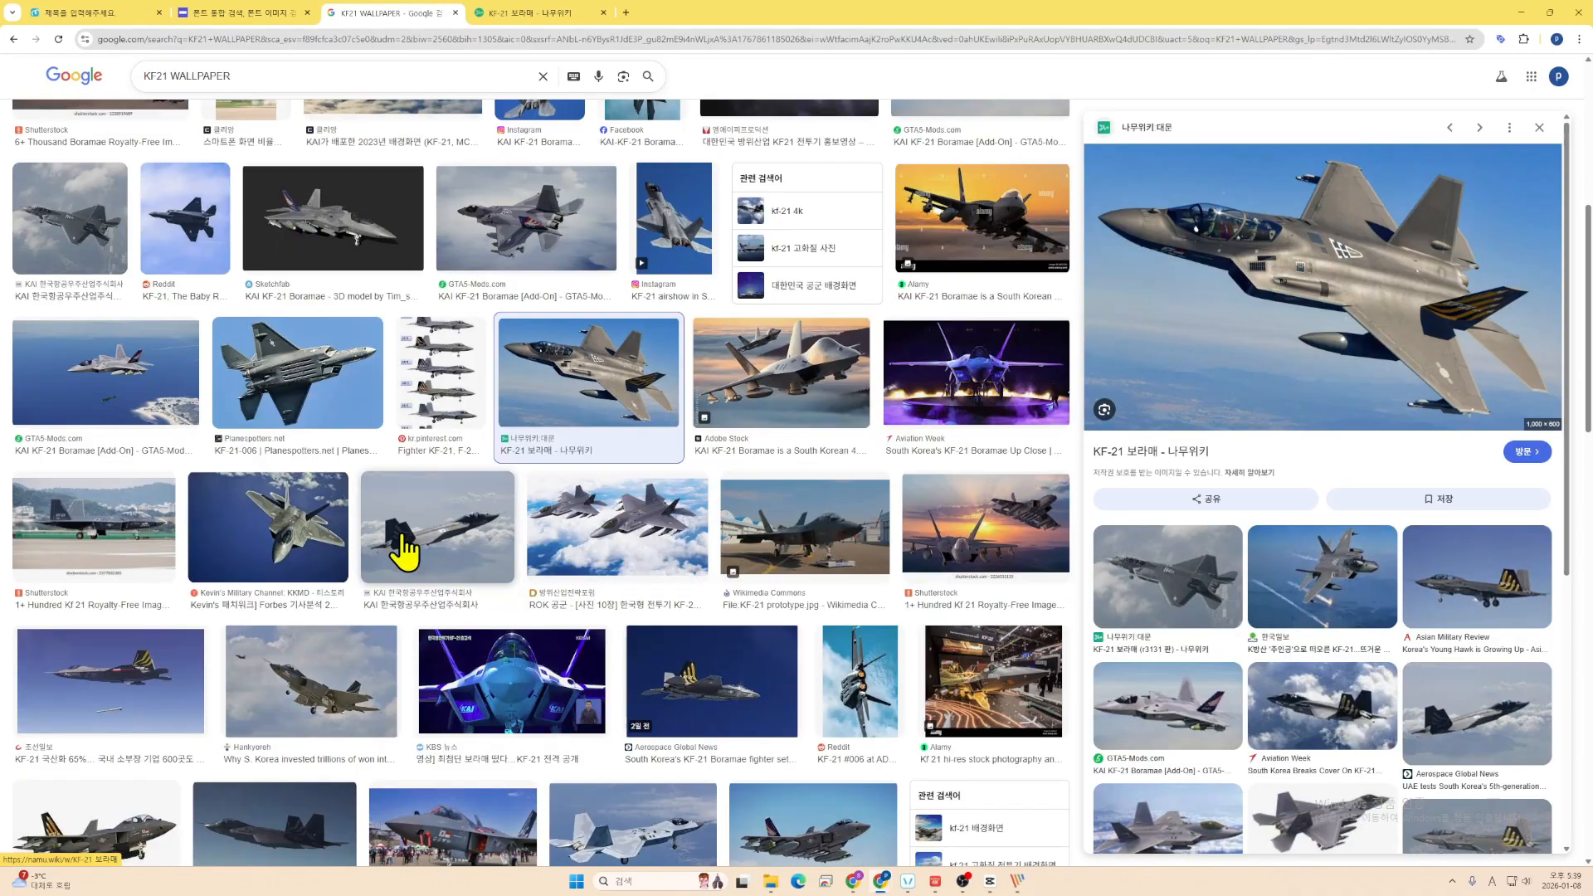
left_click(311, 535)
scroll(311, 597, "down", 1)
left_click(307, 635)
scroll(664, 614, "down", 4)
left_click(796, 543)
scroll(717, 668, "down", 3)
left_click(496, 585)
left_click(751, 705)
- Go back to the first wallpaper results and preview the fighter photos there, including the Kevin's Military Channel shots
scroll(751, 705, "up", 13)
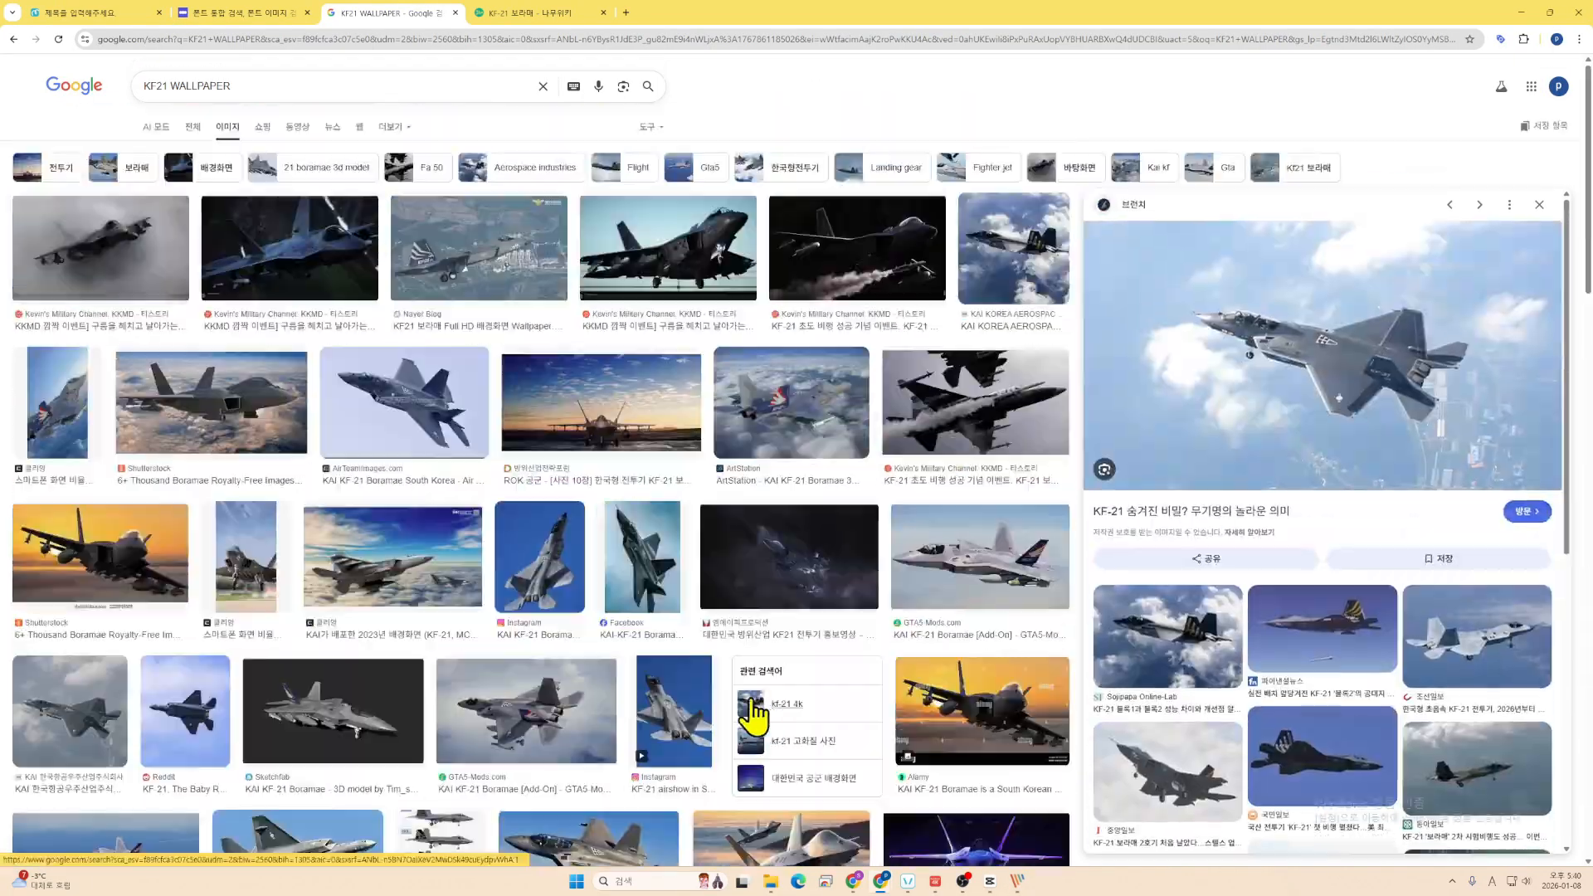
left_click(664, 262)
left_click(499, 270)
left_click(108, 261)
scroll(392, 531, "down", 1)
left_click(392, 495)
left_click(1322, 315)
key("ctrl+w")
left_click(996, 358)
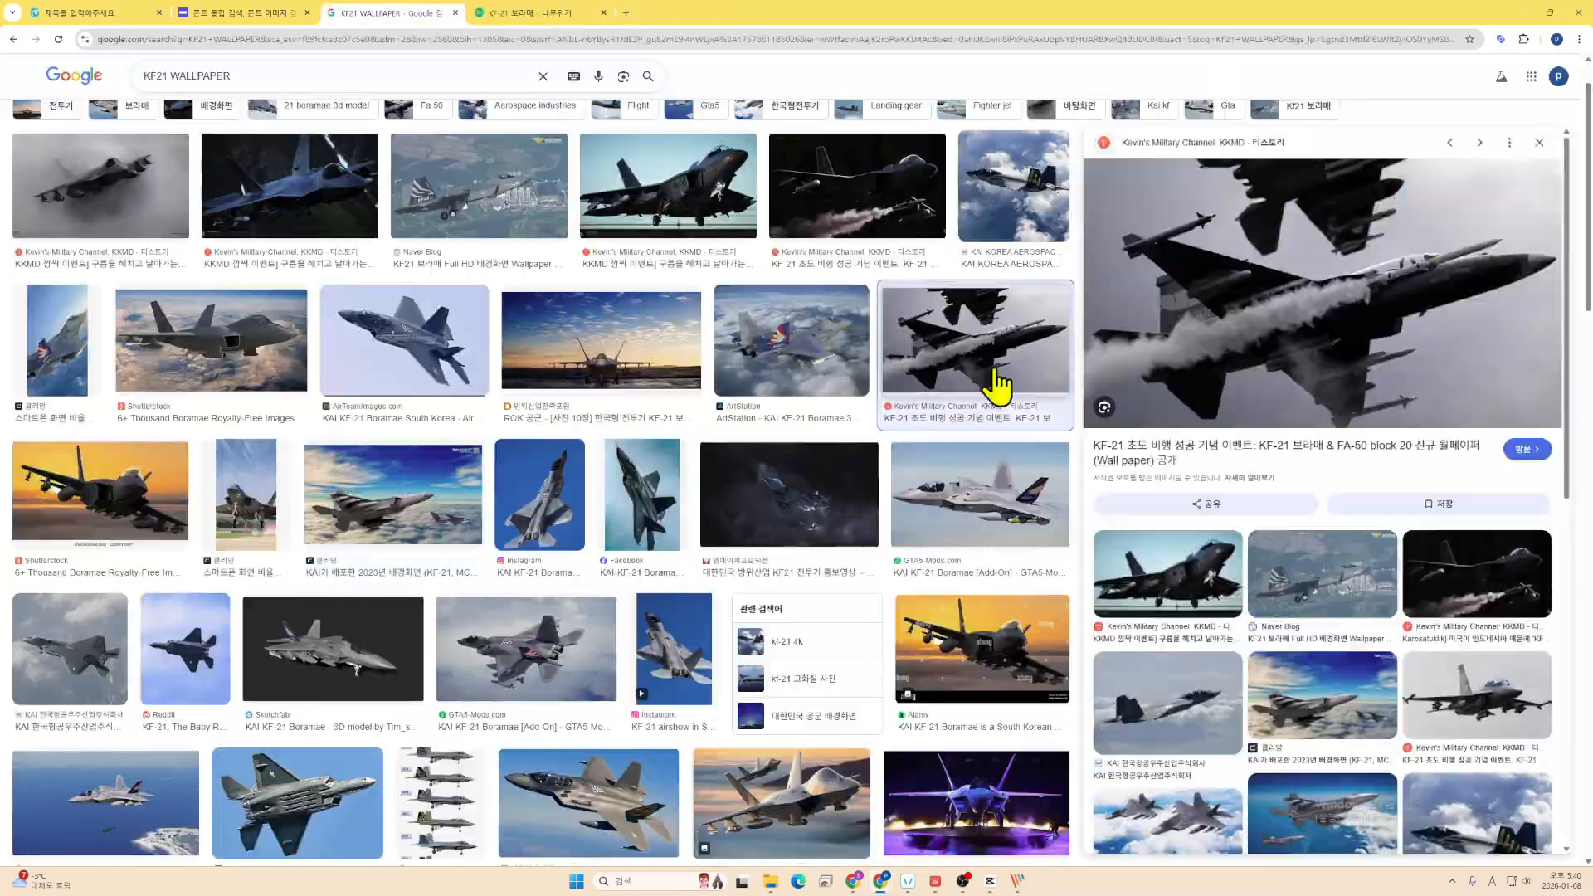
- Preview further KF-21 photos deep in the results, ending with the Simple Flying shot of the jet with its landing gear down
scroll(973, 497, "down", 2)
scroll(830, 498, "down", 7)
left_click(618, 400)
scroll(751, 539, "down", 9)
left_click(469, 477)
scroll(398, 622, "down", 10)
left_click(772, 614)
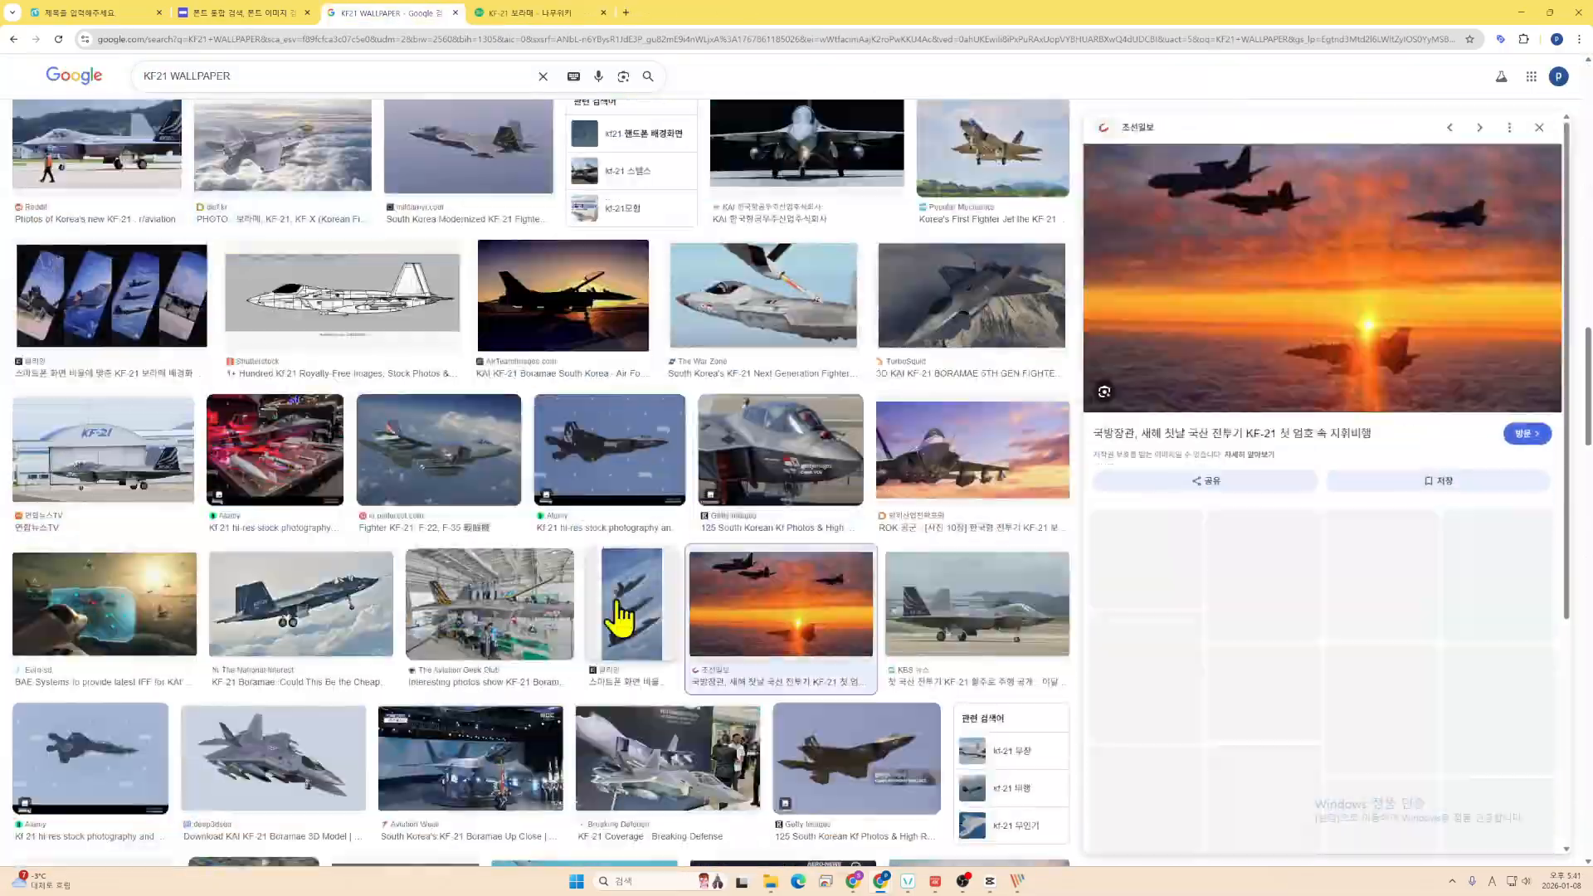
scroll(622, 623, "down", 3)
left_click(411, 726)
scroll(618, 664, "down", 14)
scroll(606, 587, "down", 13)
left_click(104, 647)
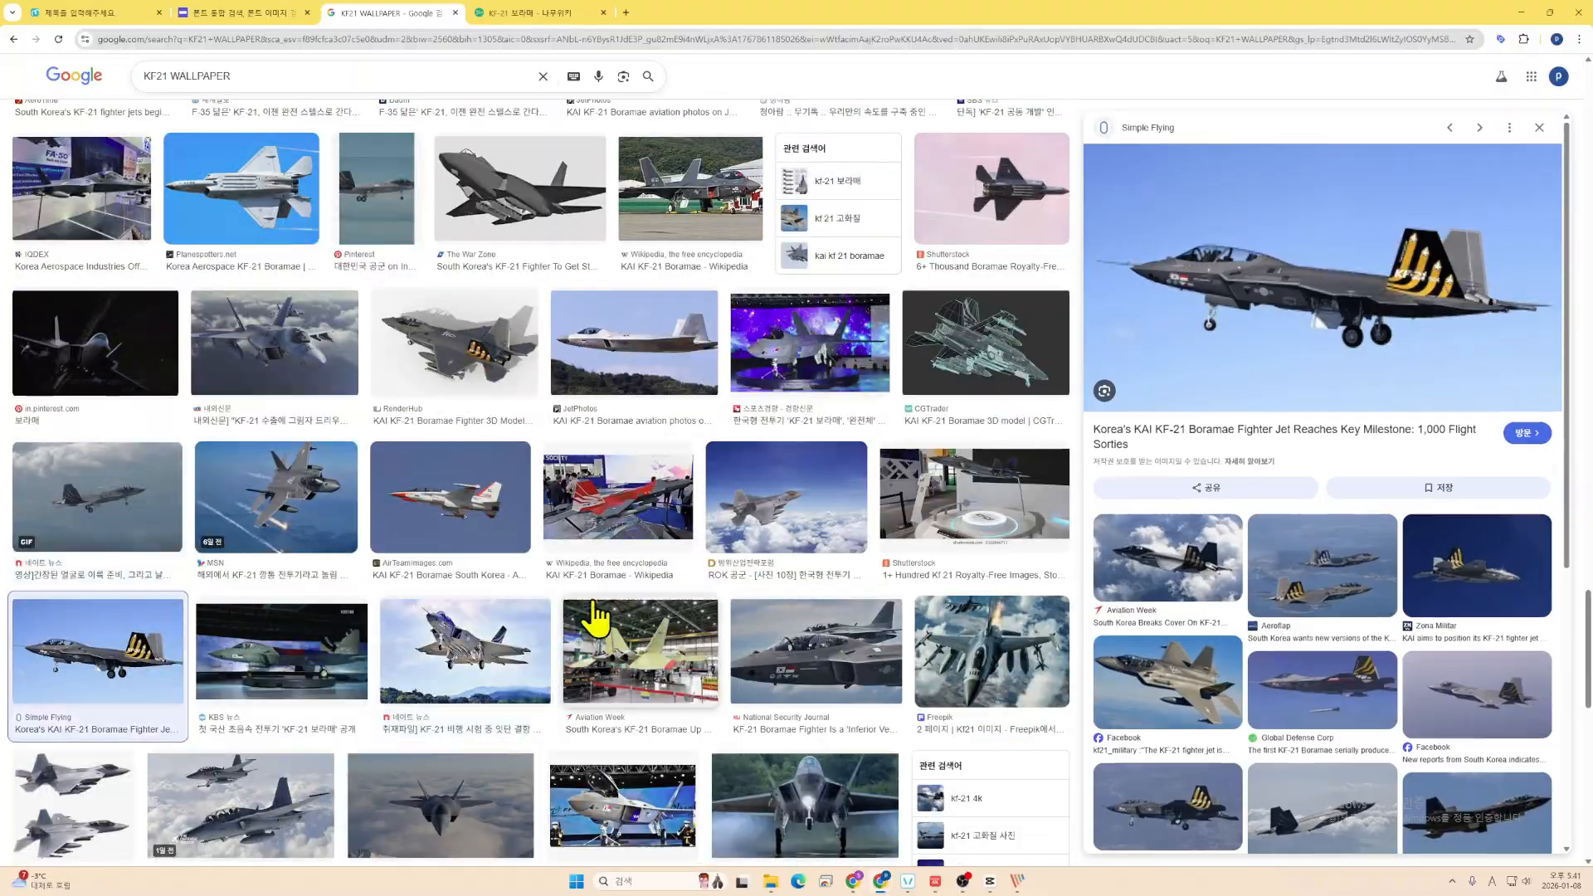
- Copy the Simple Flying KF-21 photo onto the MiriCanvas page, scaled to cover the whole page behind all texts
scroll(594, 606, "down", 2)
right_click(1327, 270)
left_click(1394, 492)
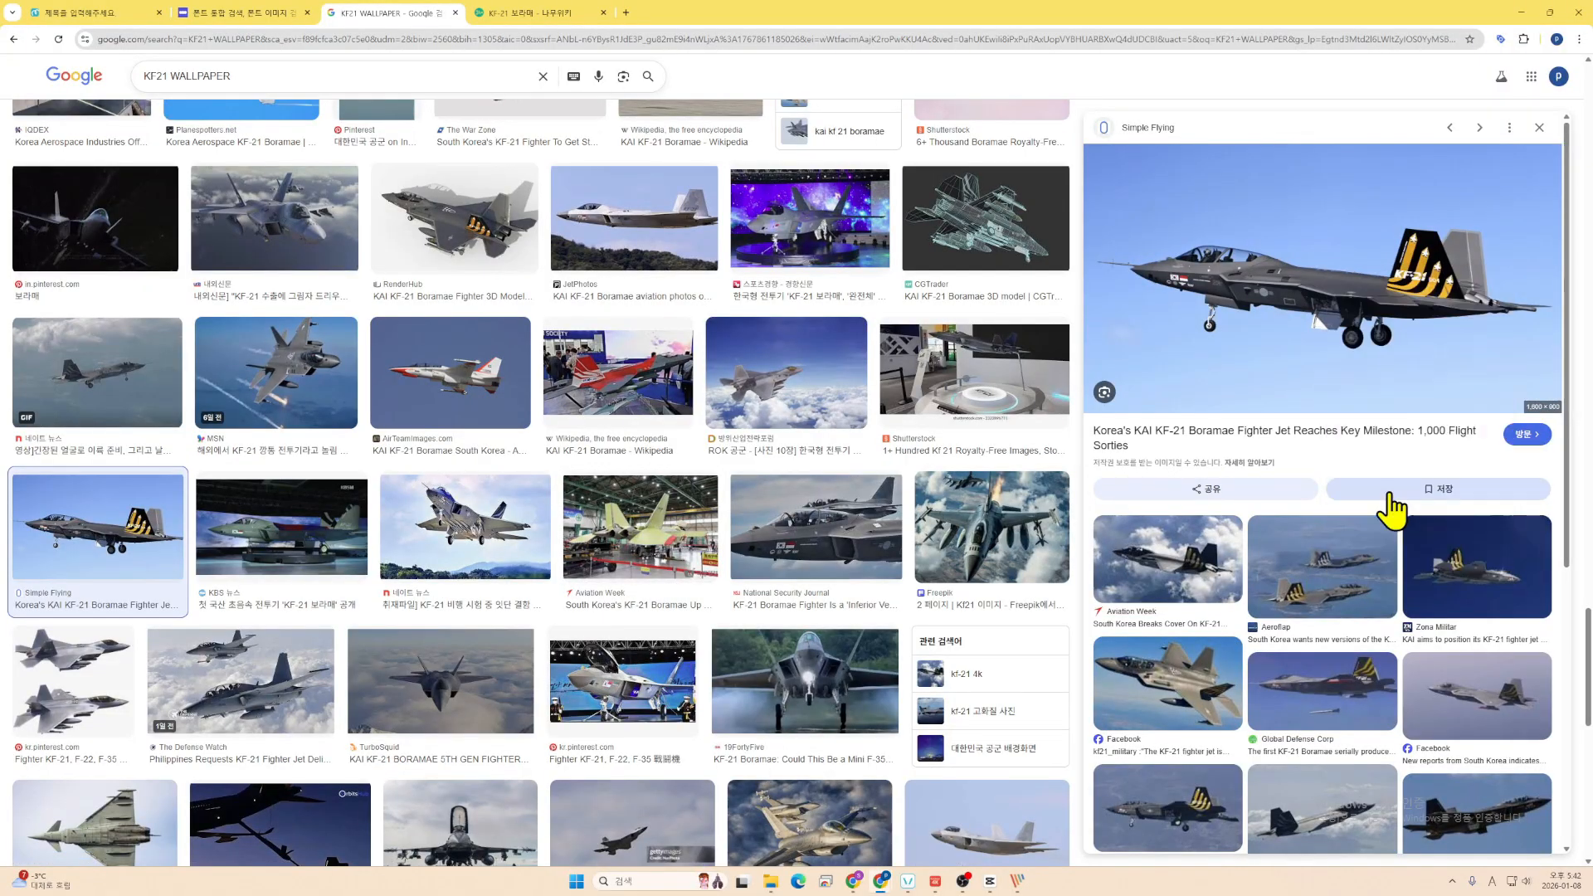
left_click(123, 13)
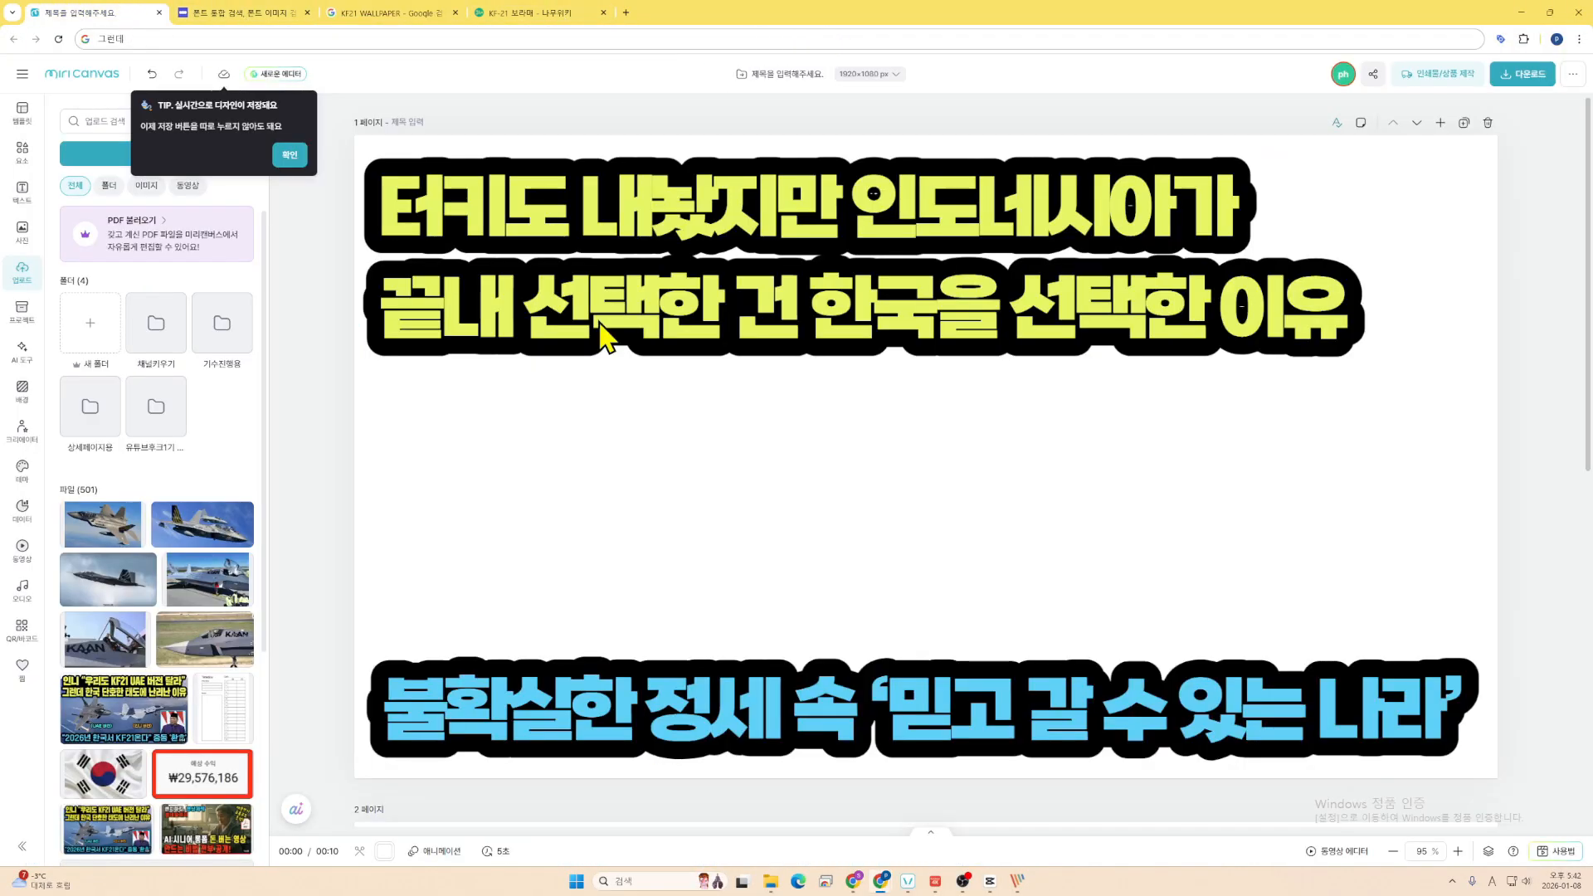
key("ctrl+v")
left_click_drag(946, 461, 1519, 780)
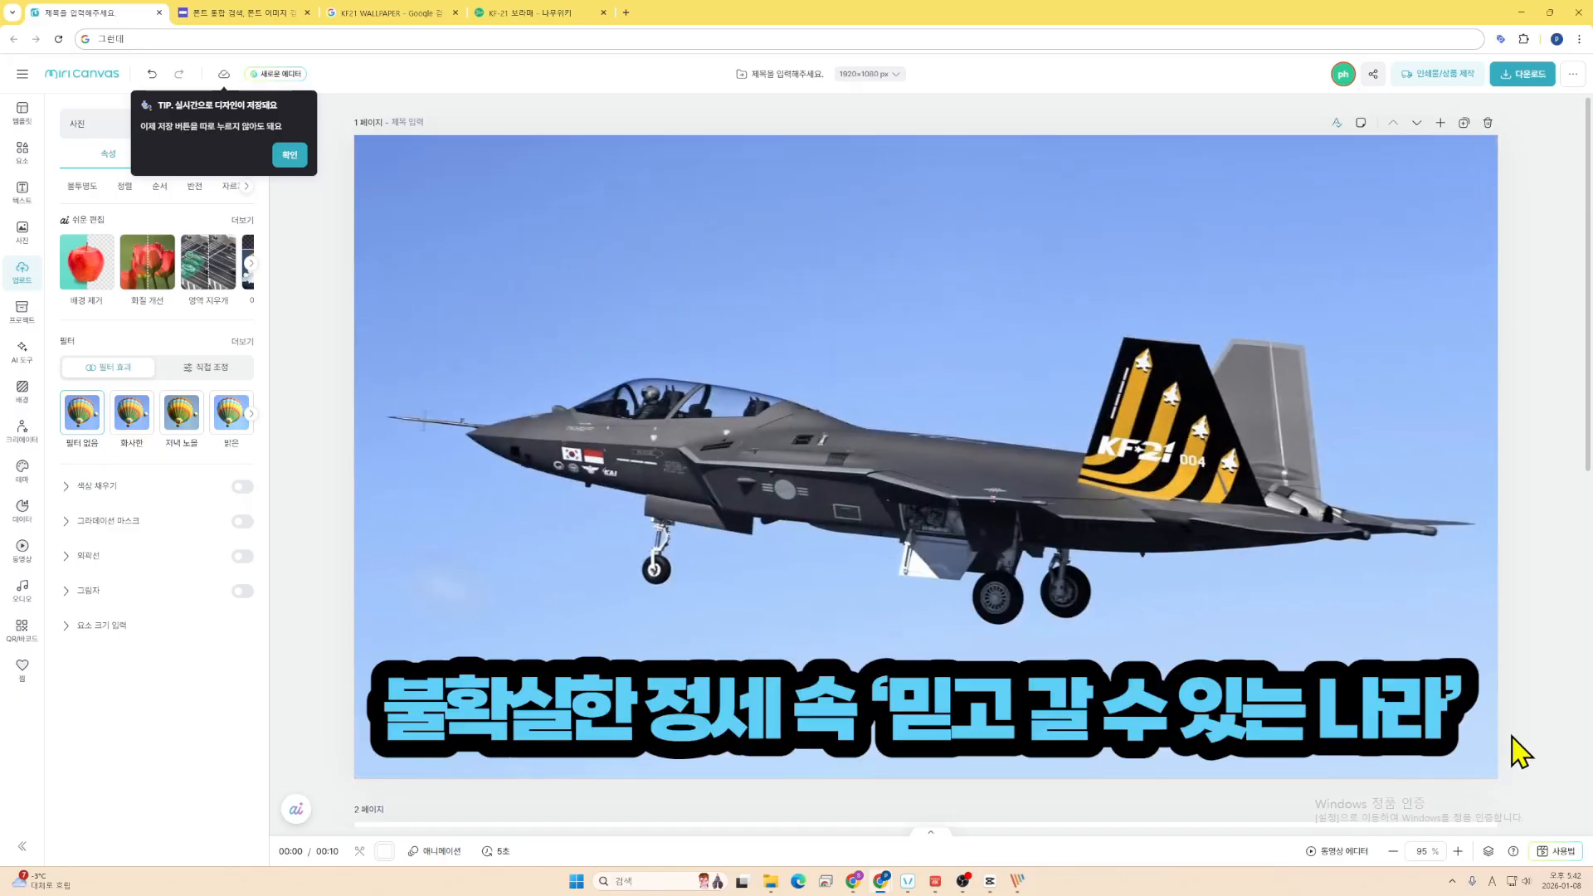
left_click(1405, 623)
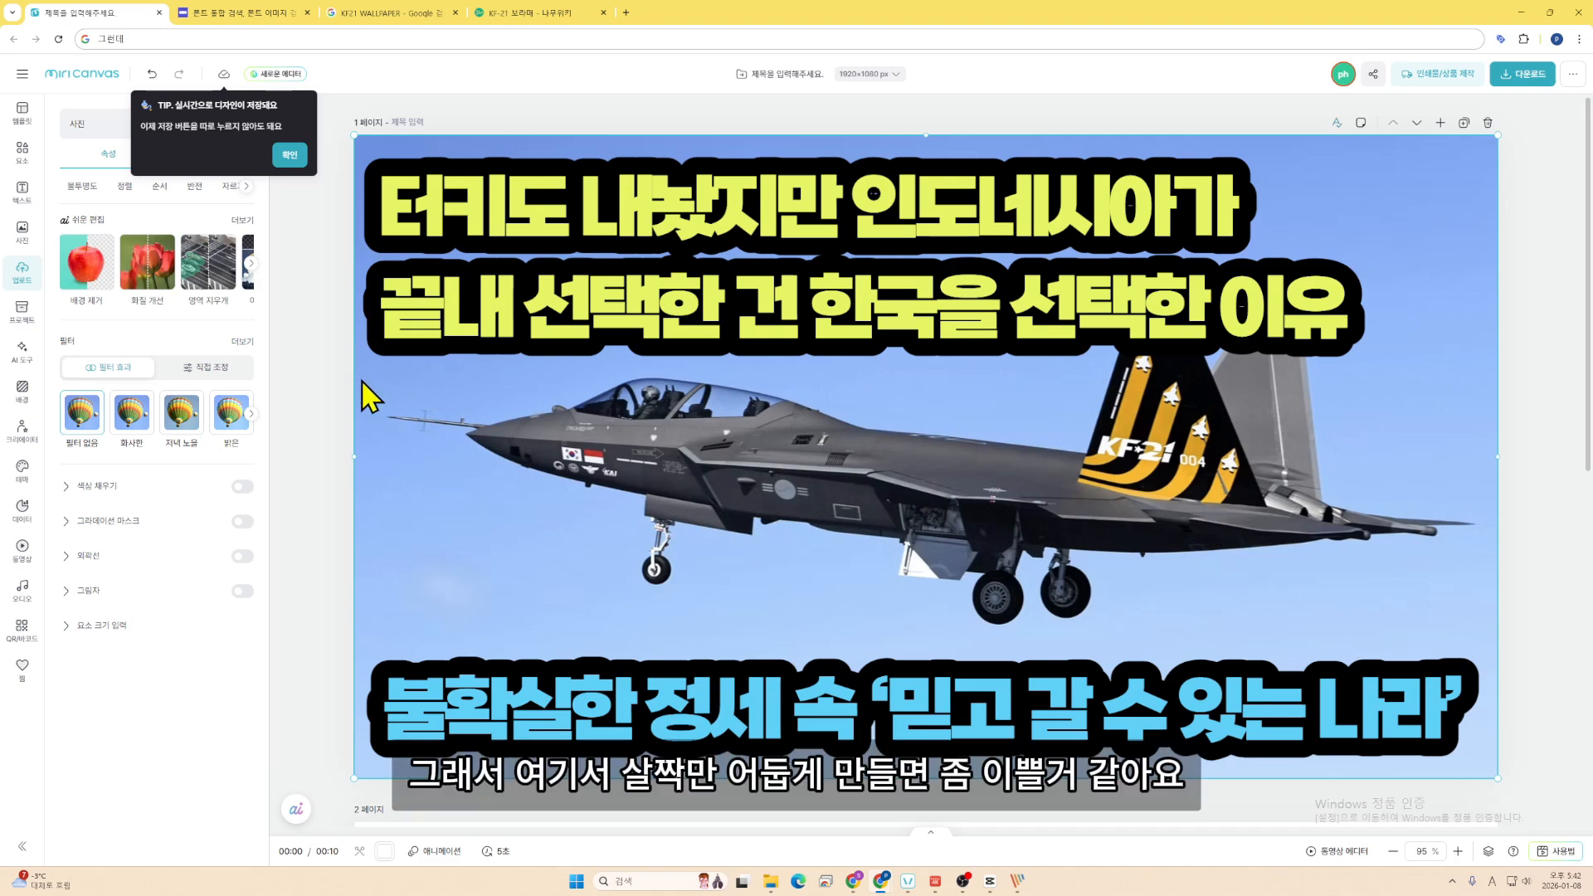
- Add the recently used grey square shape and stretch it over the whole page, between the photo and the texts
left_click(30, 156)
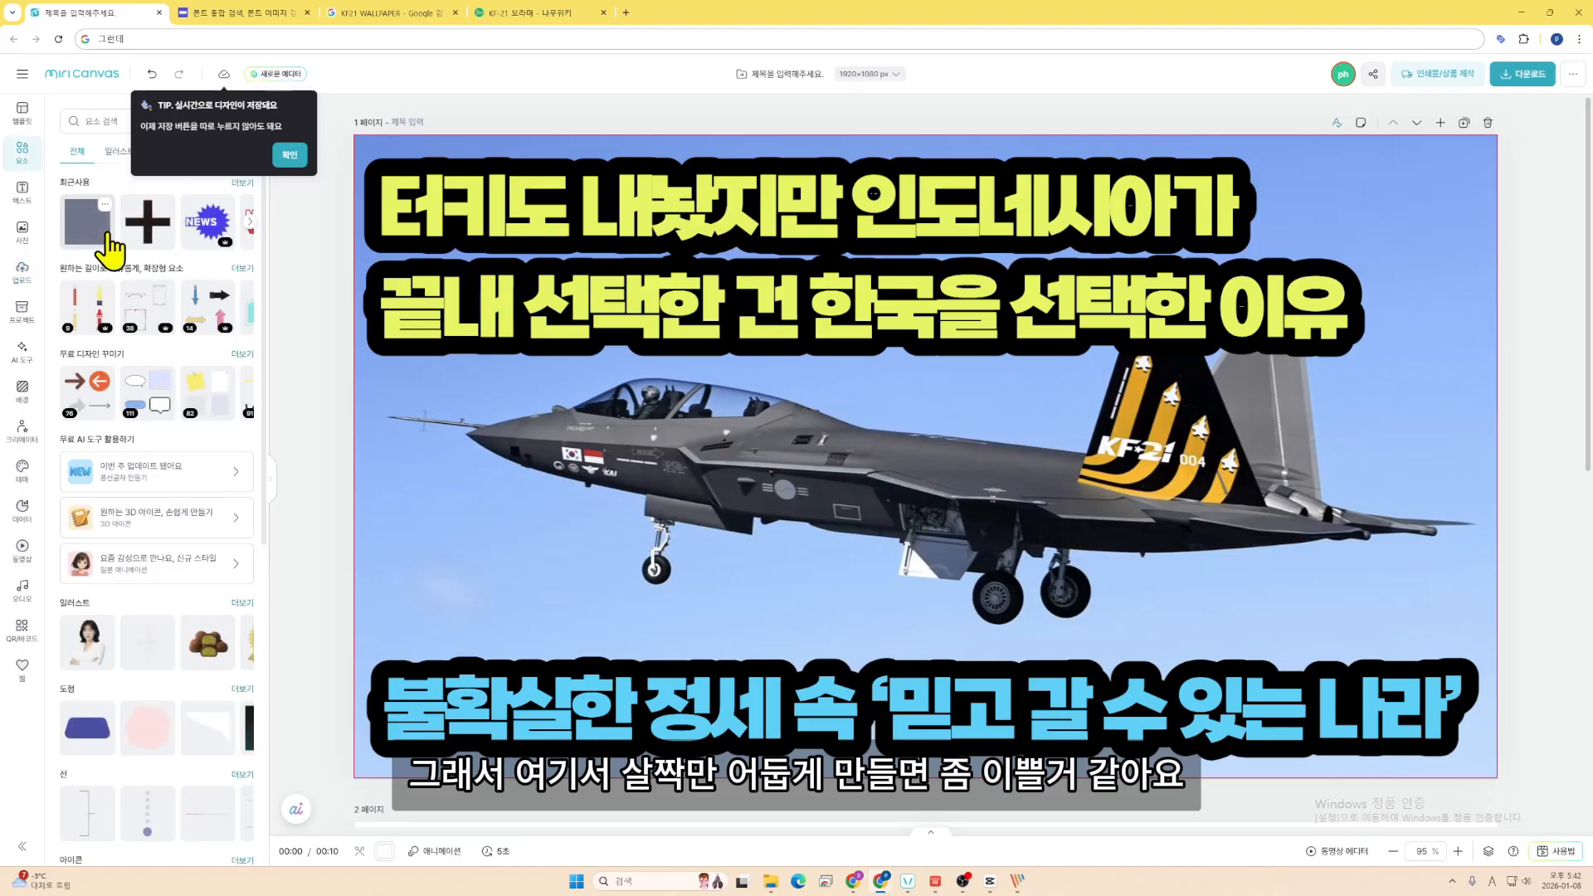
left_click(88, 222)
left_click_drag(815, 428, 492, 258)
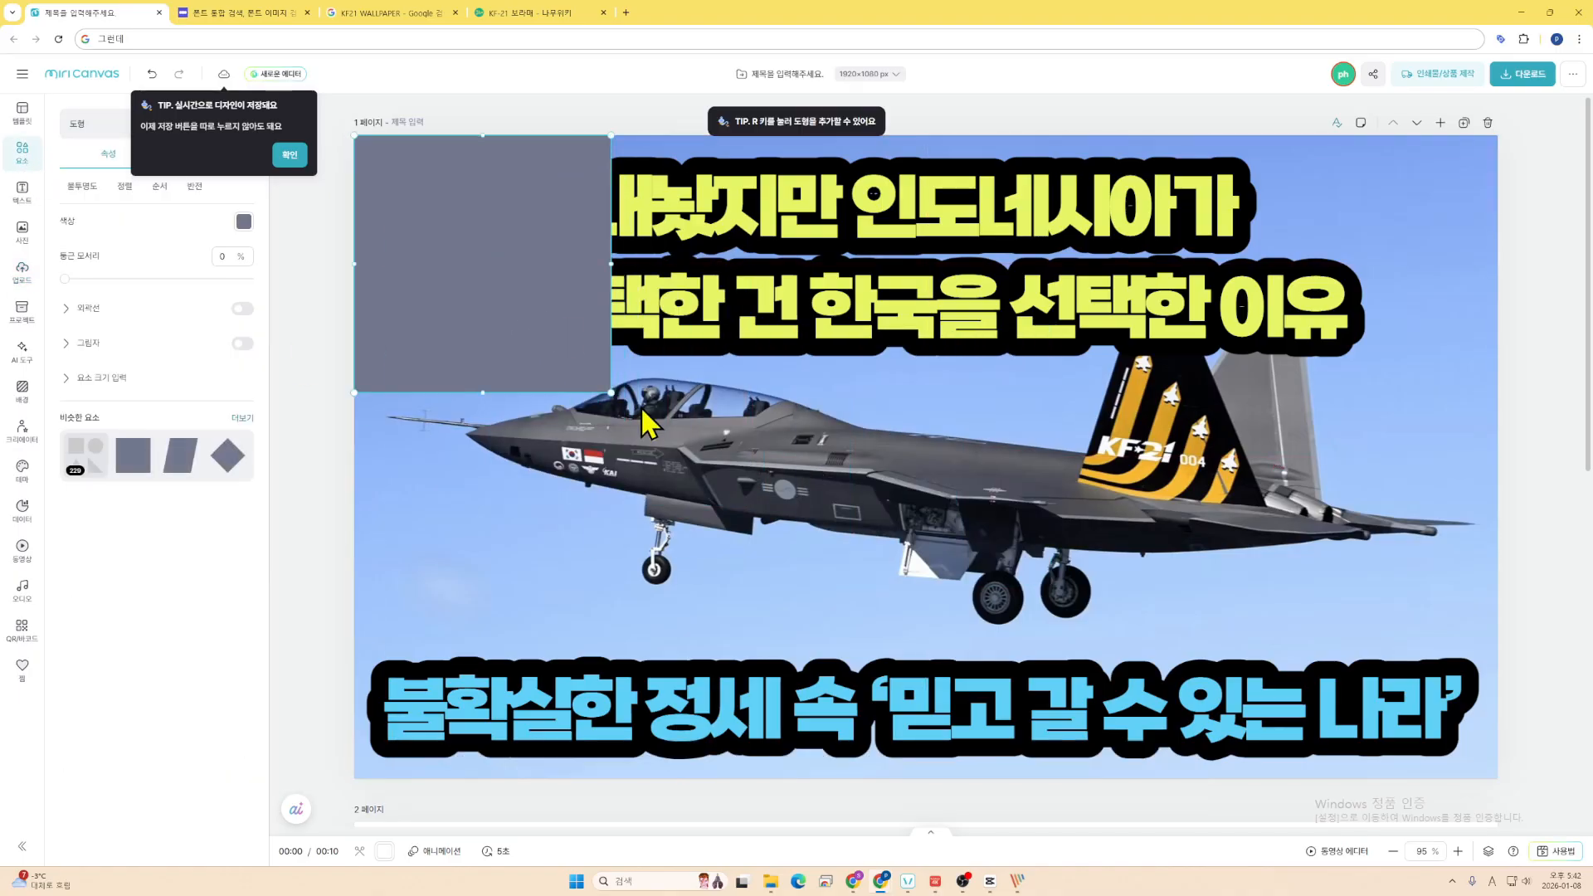
left_click_drag(611, 392, 1061, 712)
left_click_drag(997, 497, 1500, 492)
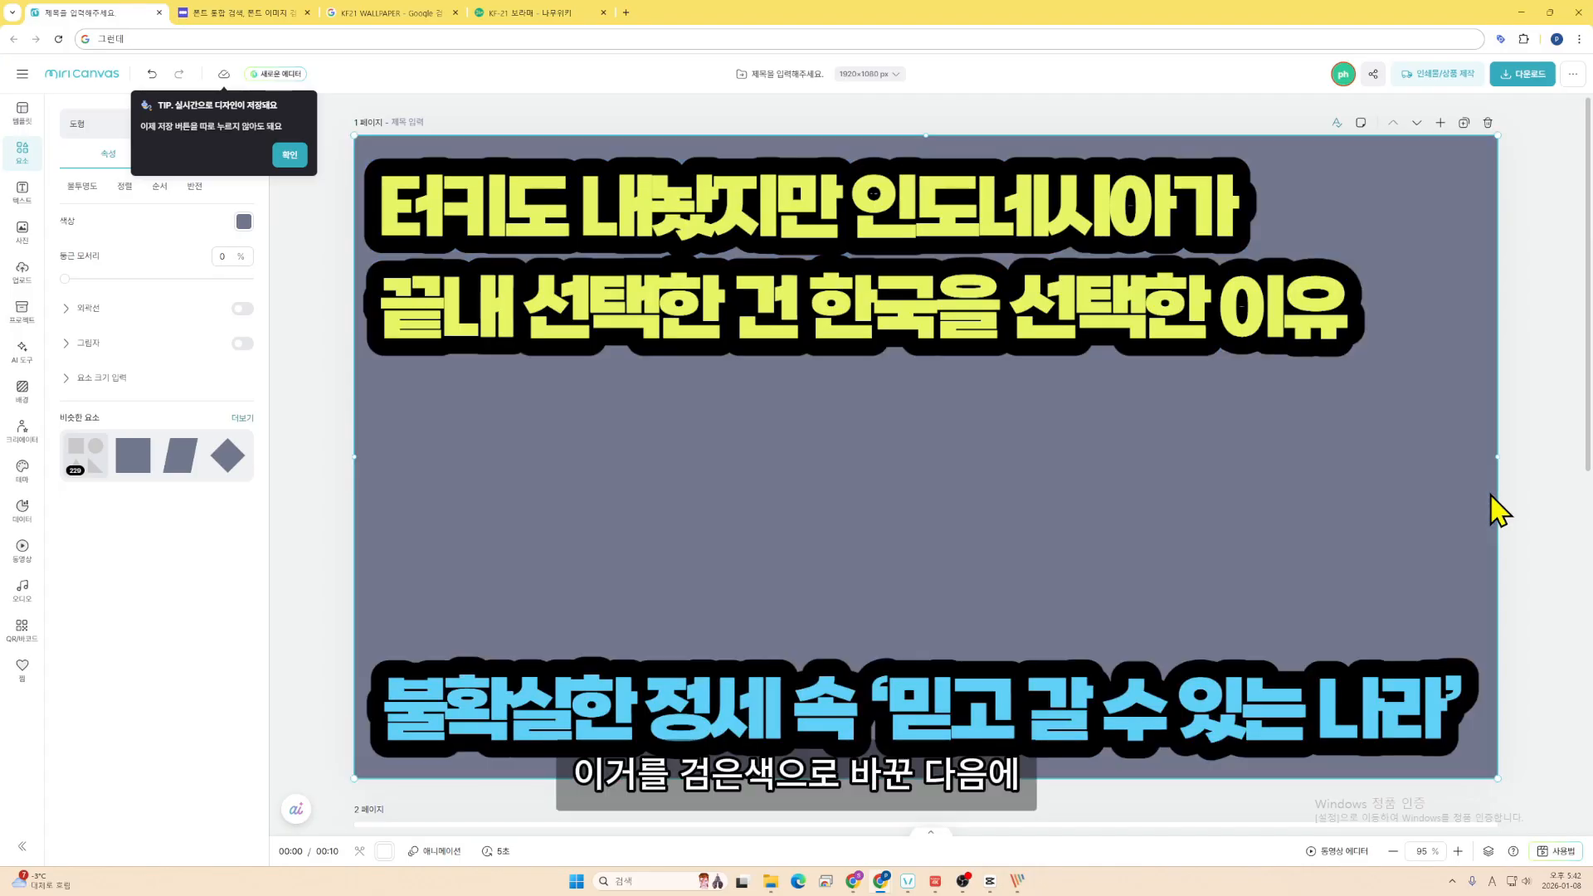
- Darken the background by making the full-page shape black with 21% opacity
left_click(243, 221)
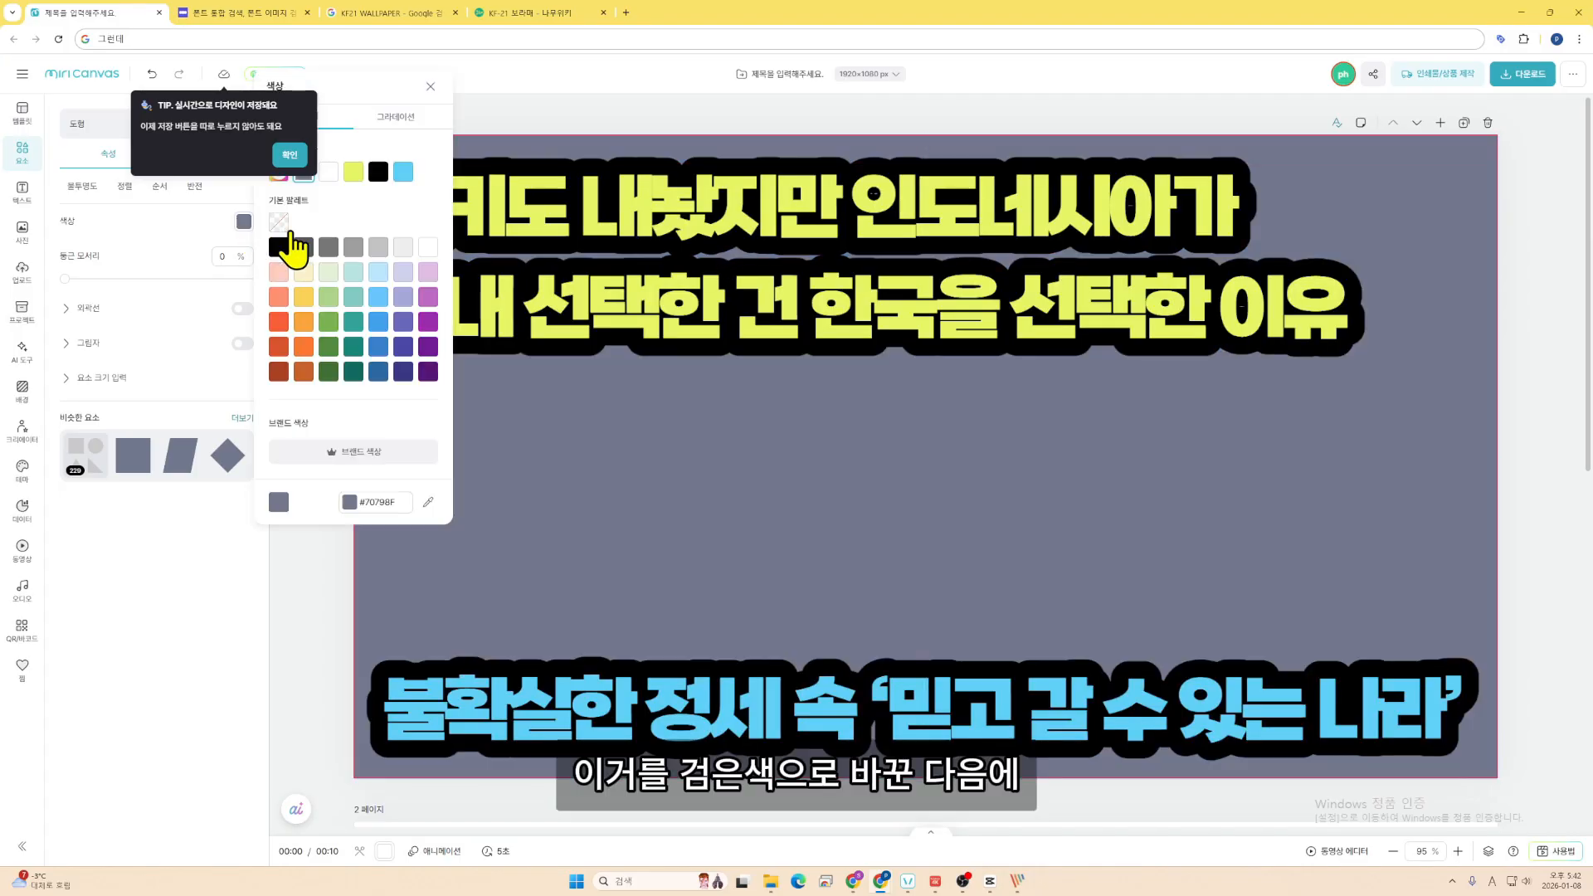
left_click(378, 172)
left_click(199, 614)
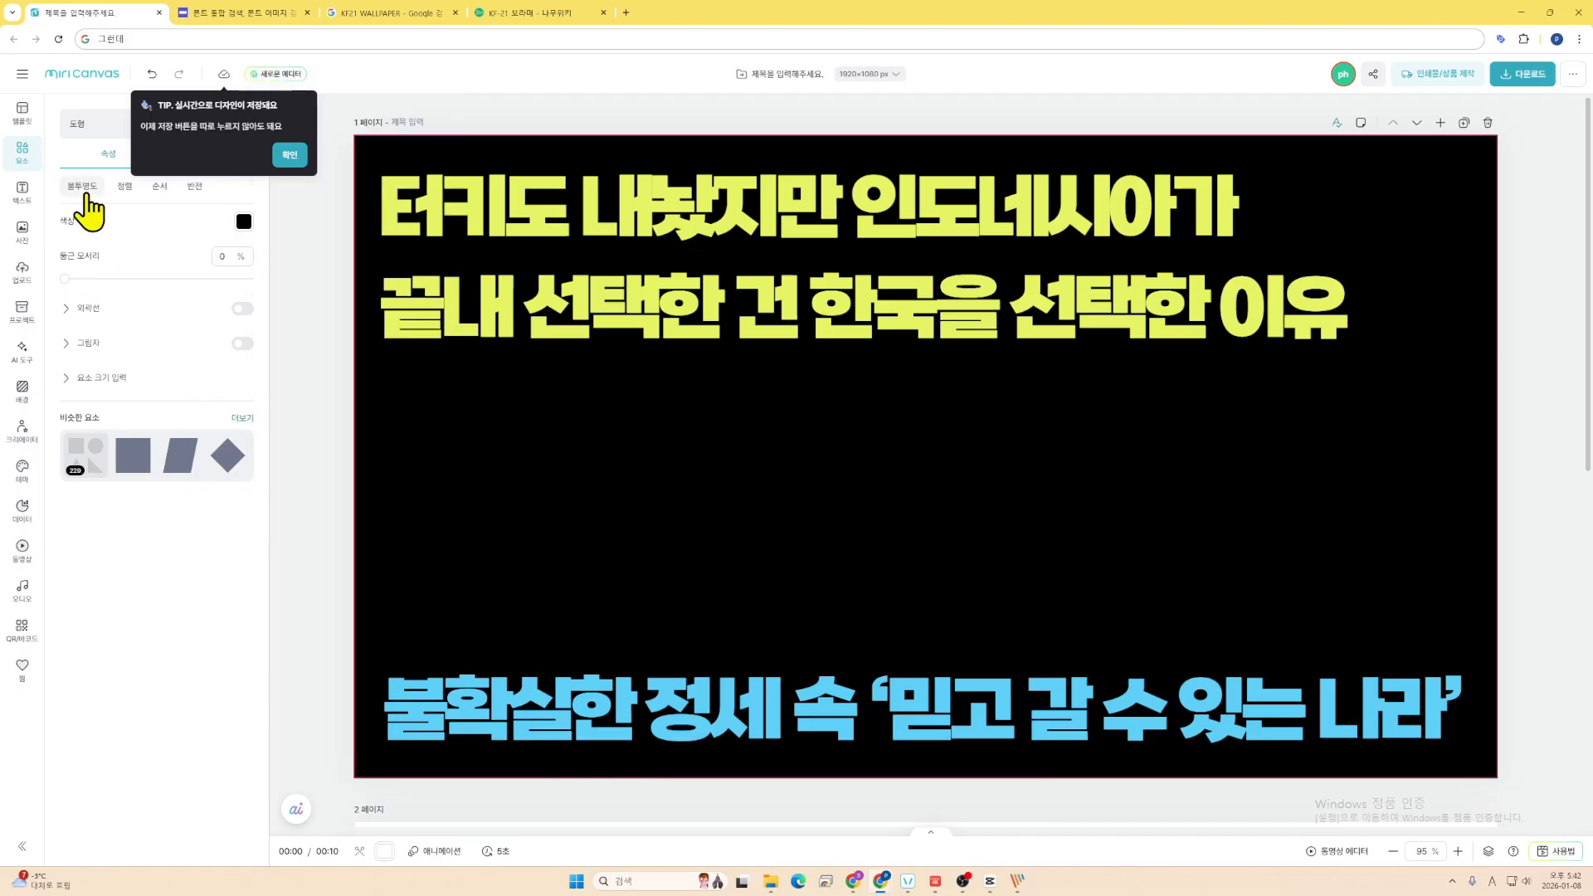
left_click(87, 192)
left_click_drag(117, 242, 107, 243)
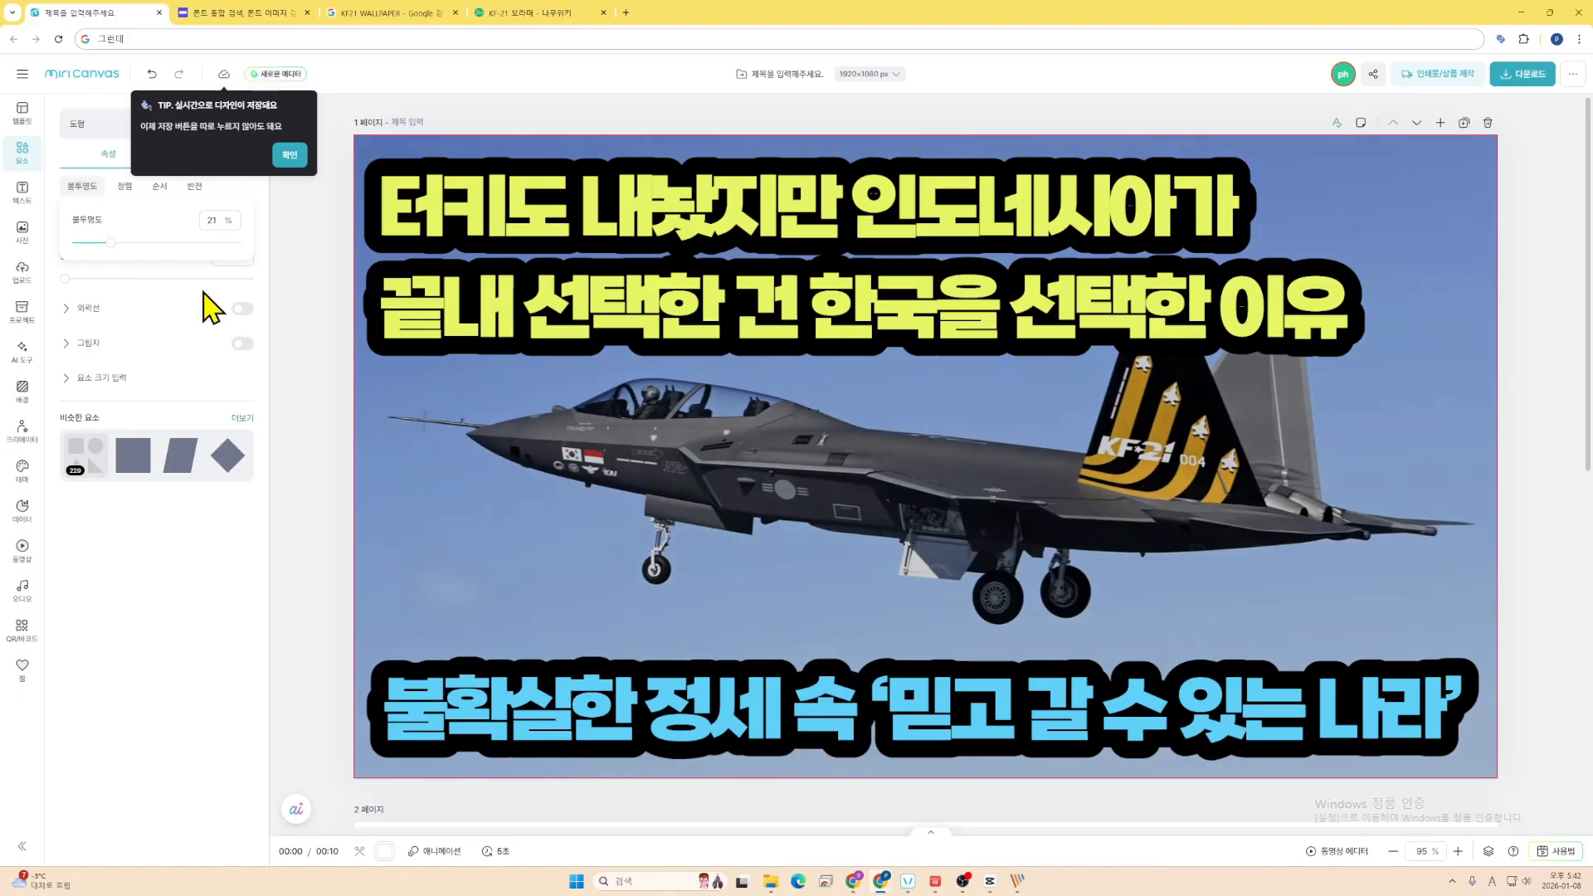
left_click(341, 443)
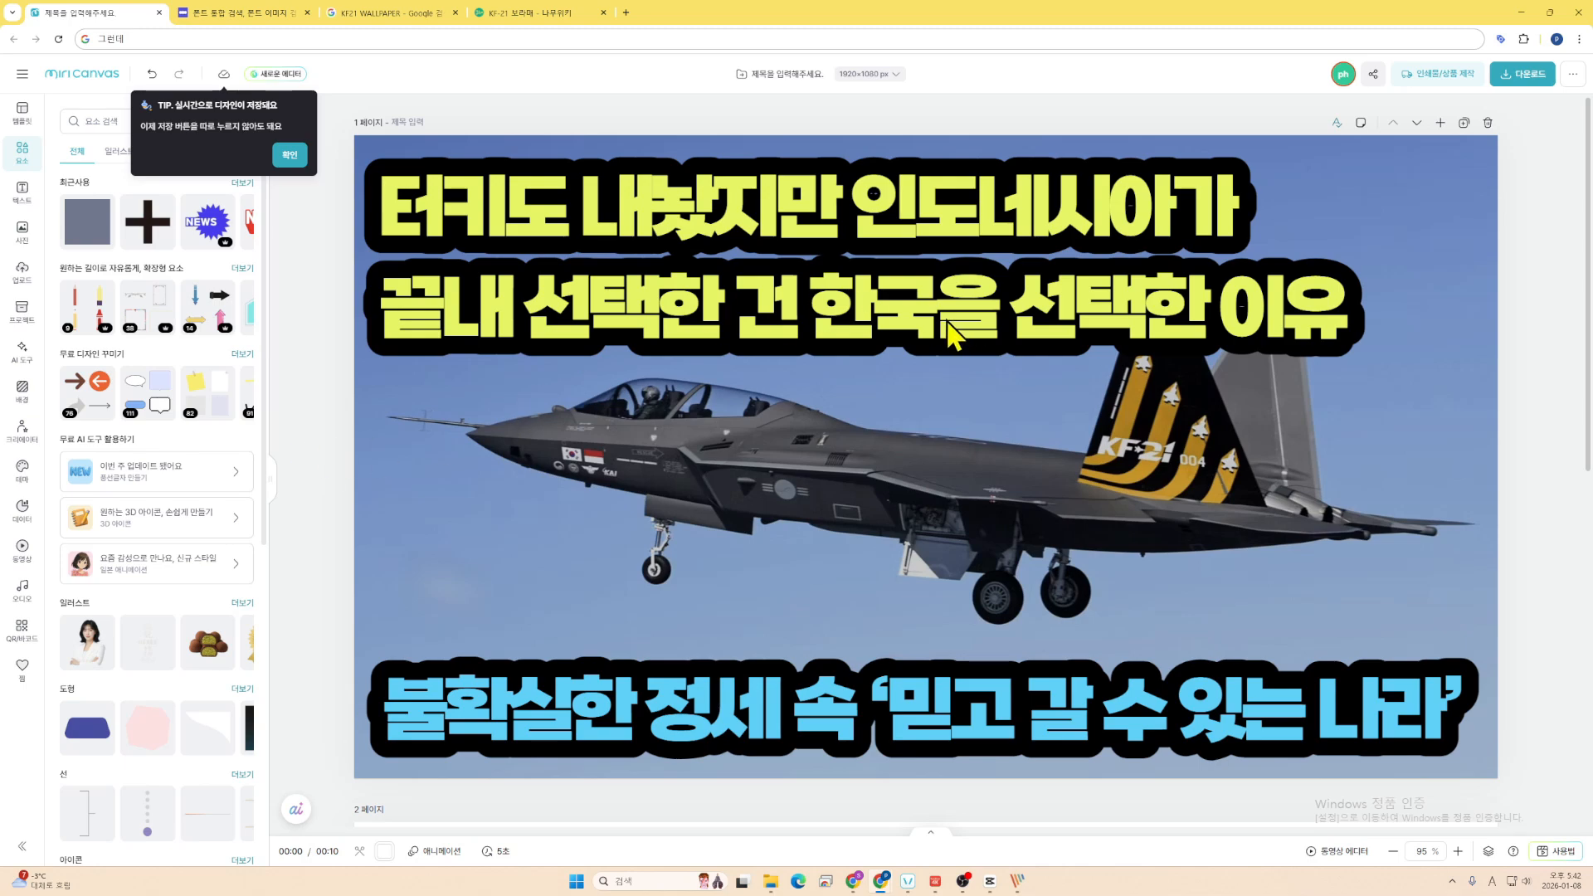
- Delete the words "선택한 건" before "한국을" in the second line of the yellow headline
left_click(743, 318)
left_click(792, 304)
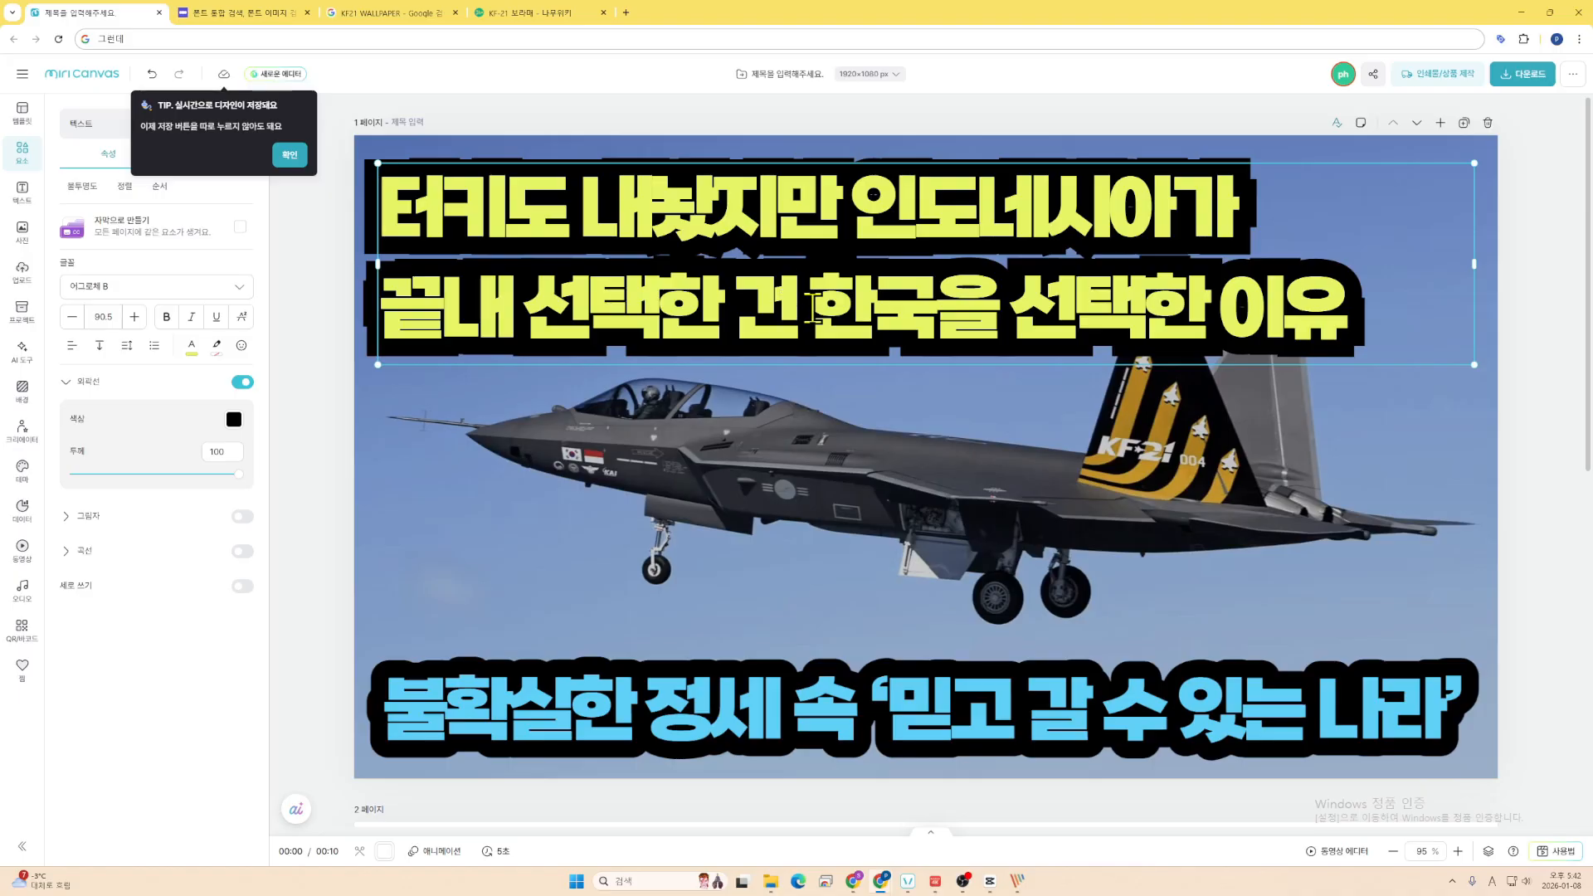
key("BackSpace")
key("BackSpace")
key("BackSpace")
key("BackSpace")
key("BackSpace")
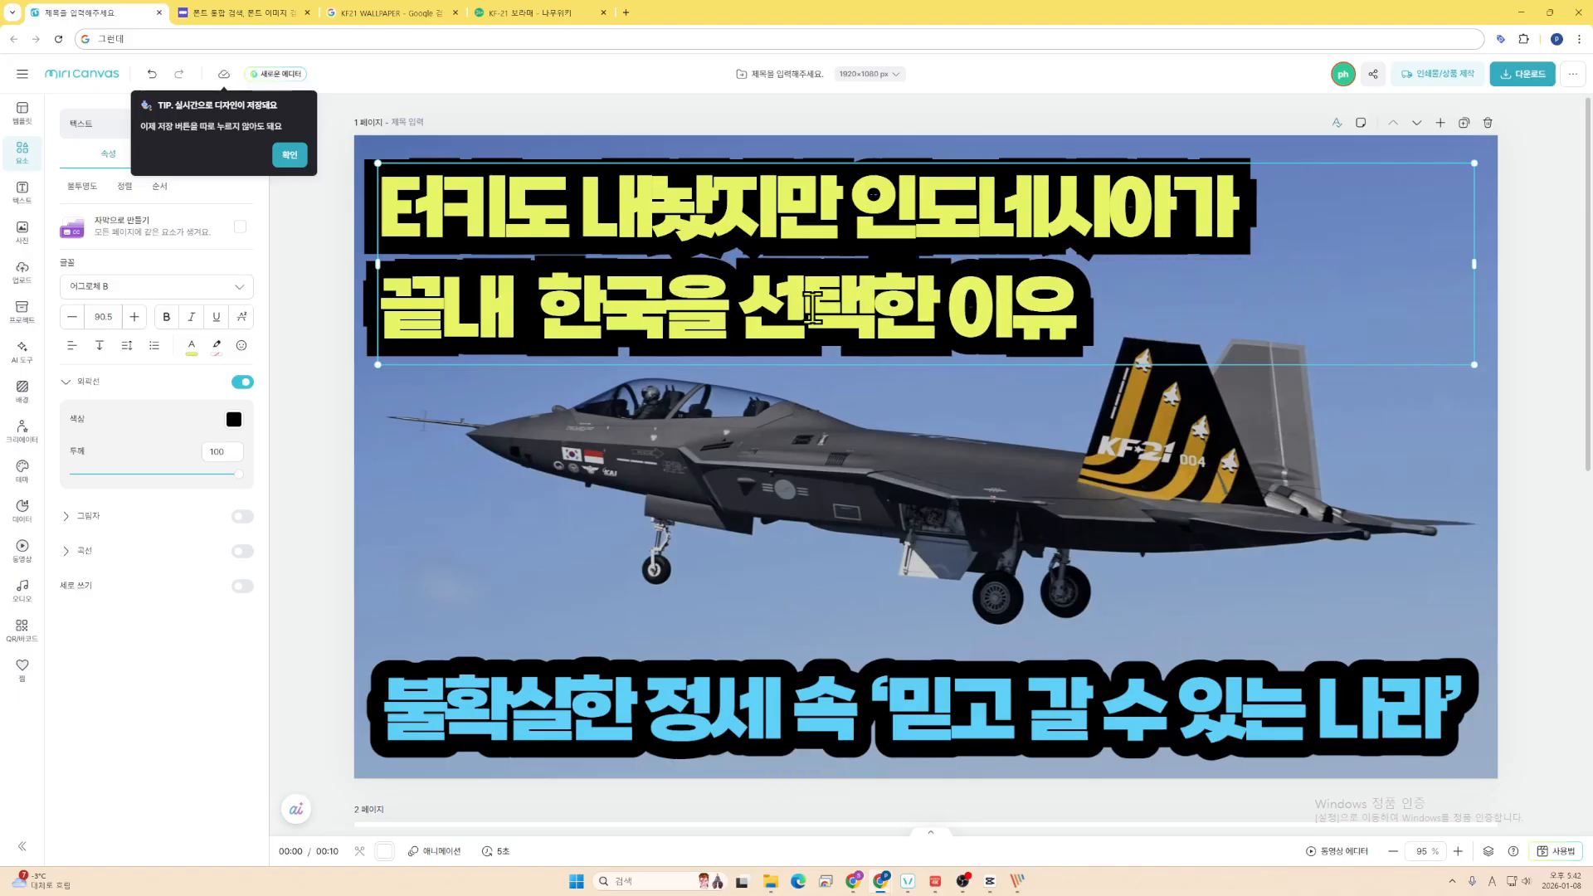
- Remove the extra space before "한국" in the yellow headline, insert "의 KF21" after it, and dismiss the autosave tip
key("BackSpace")
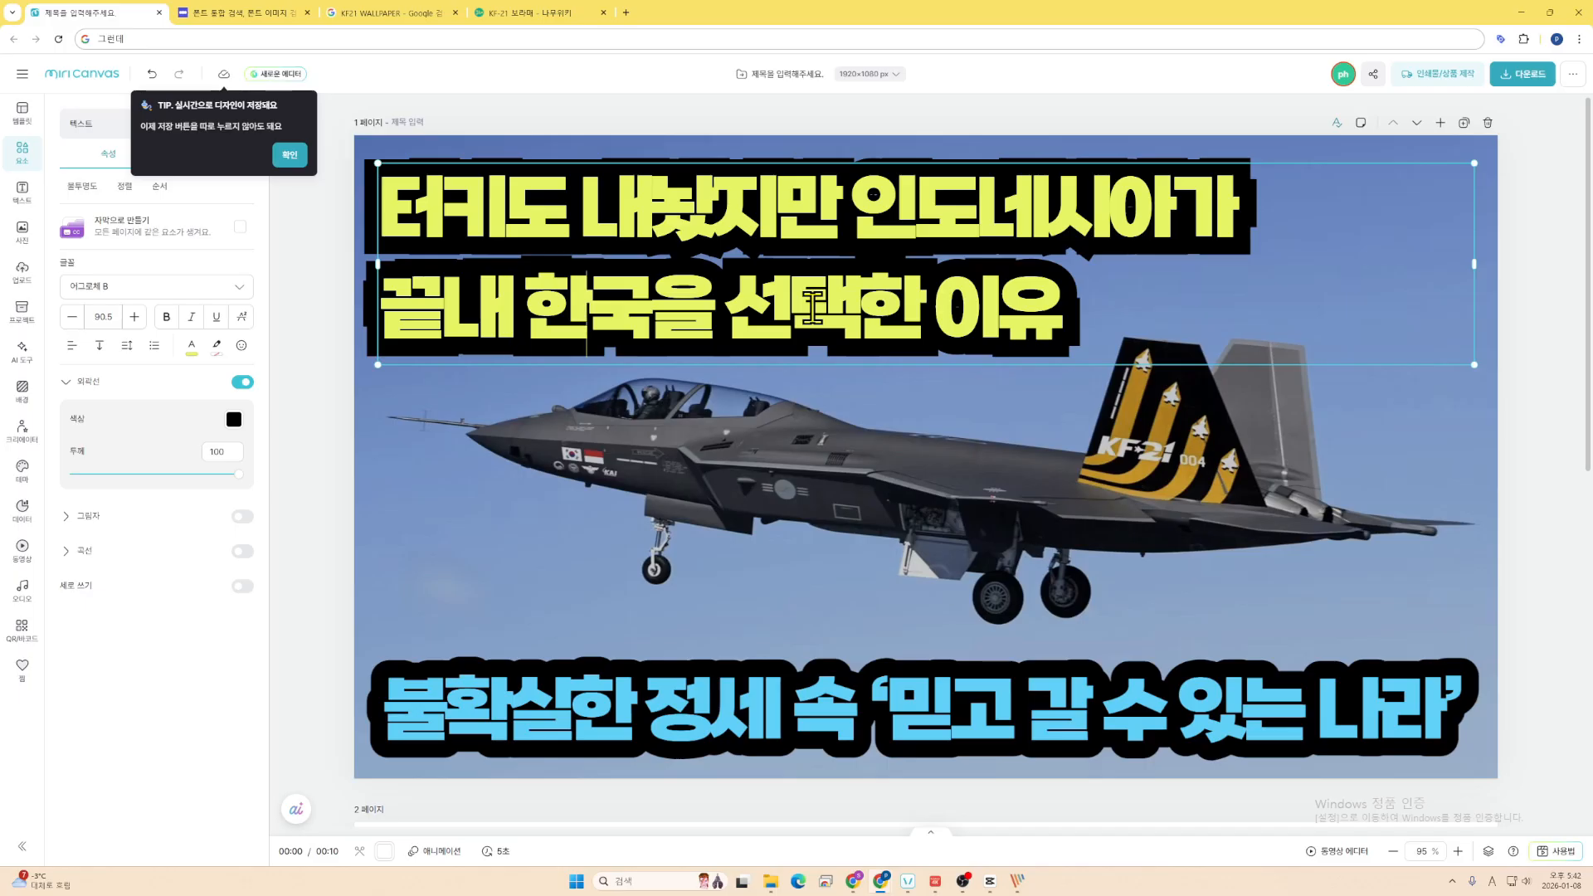
type("dml")
key("BackSpace")
key("BackSpace")
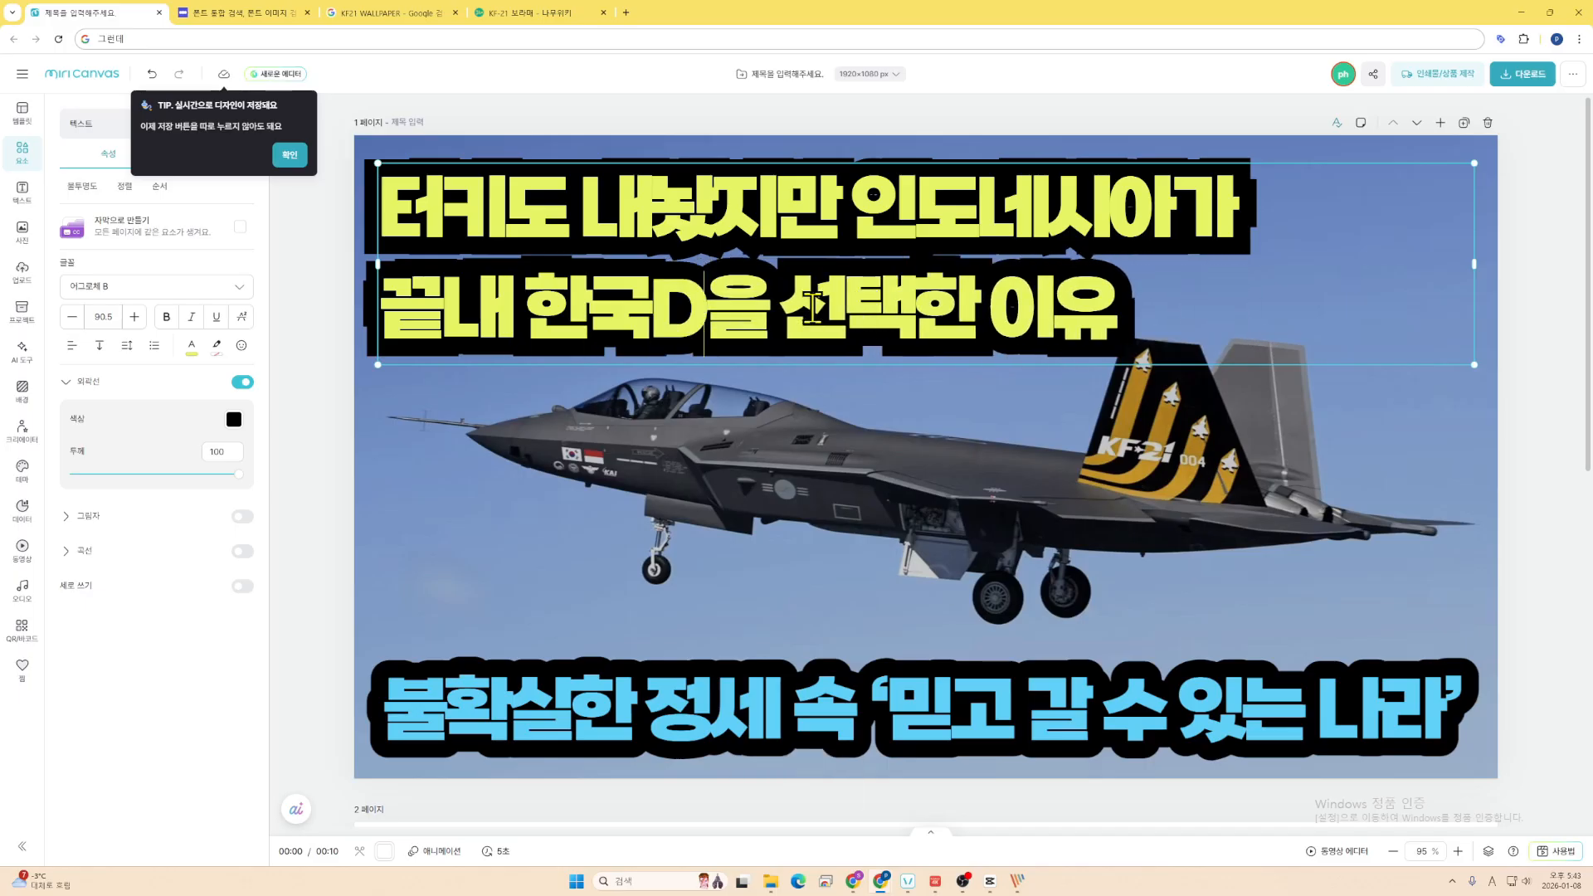
type("ml")
key("BackSpace")
key("BackSpace")
key("BackSpace")
type("의 K")
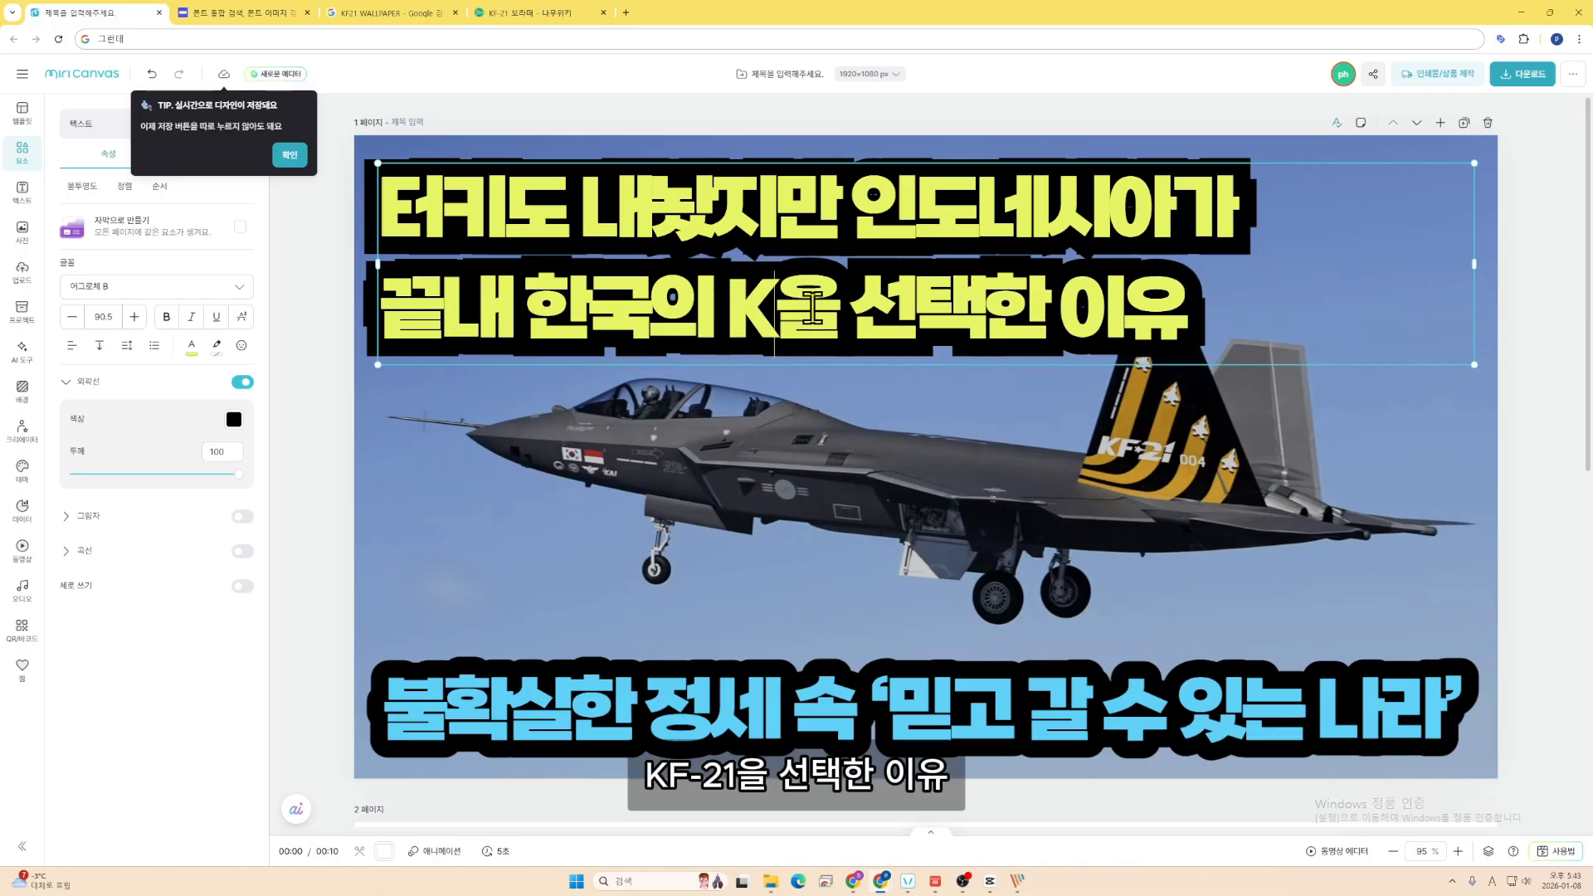
type("F21")
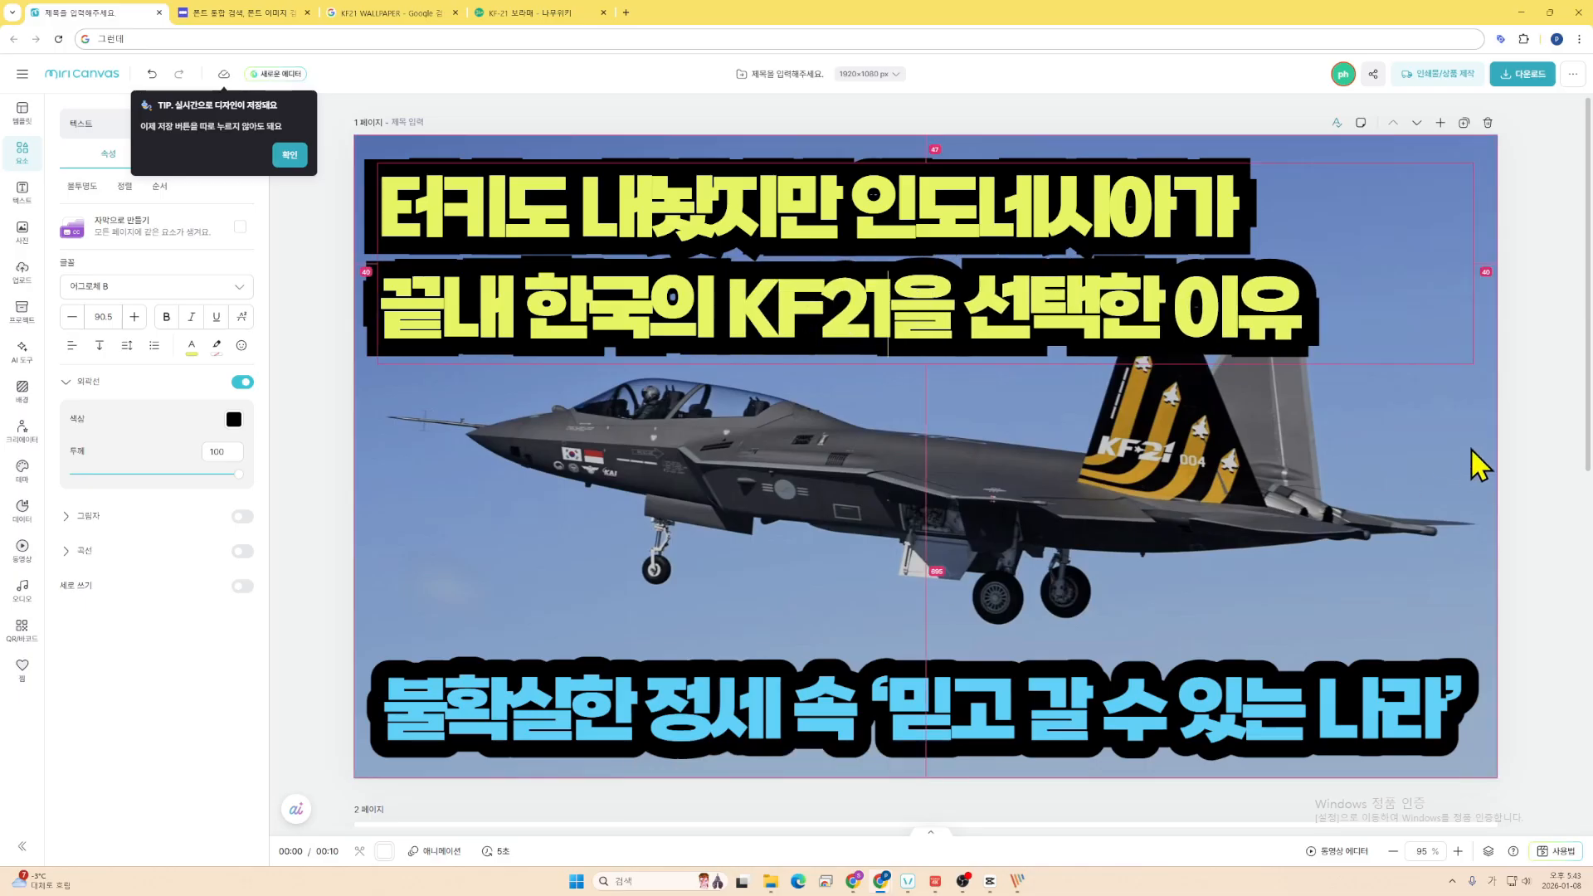
left_click(1545, 469)
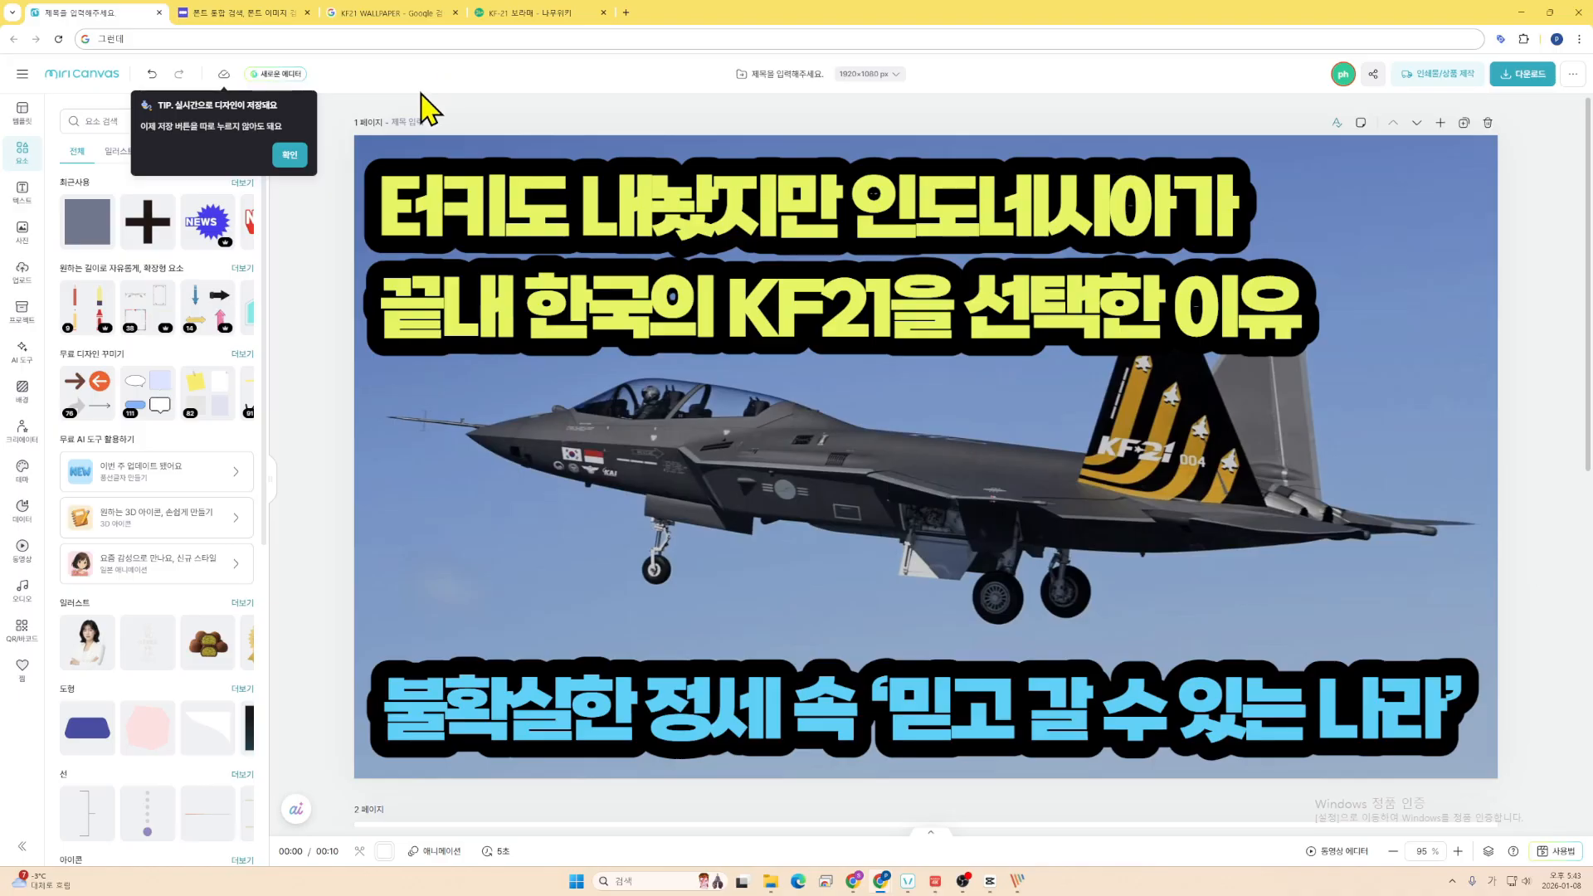
left_click(293, 156)
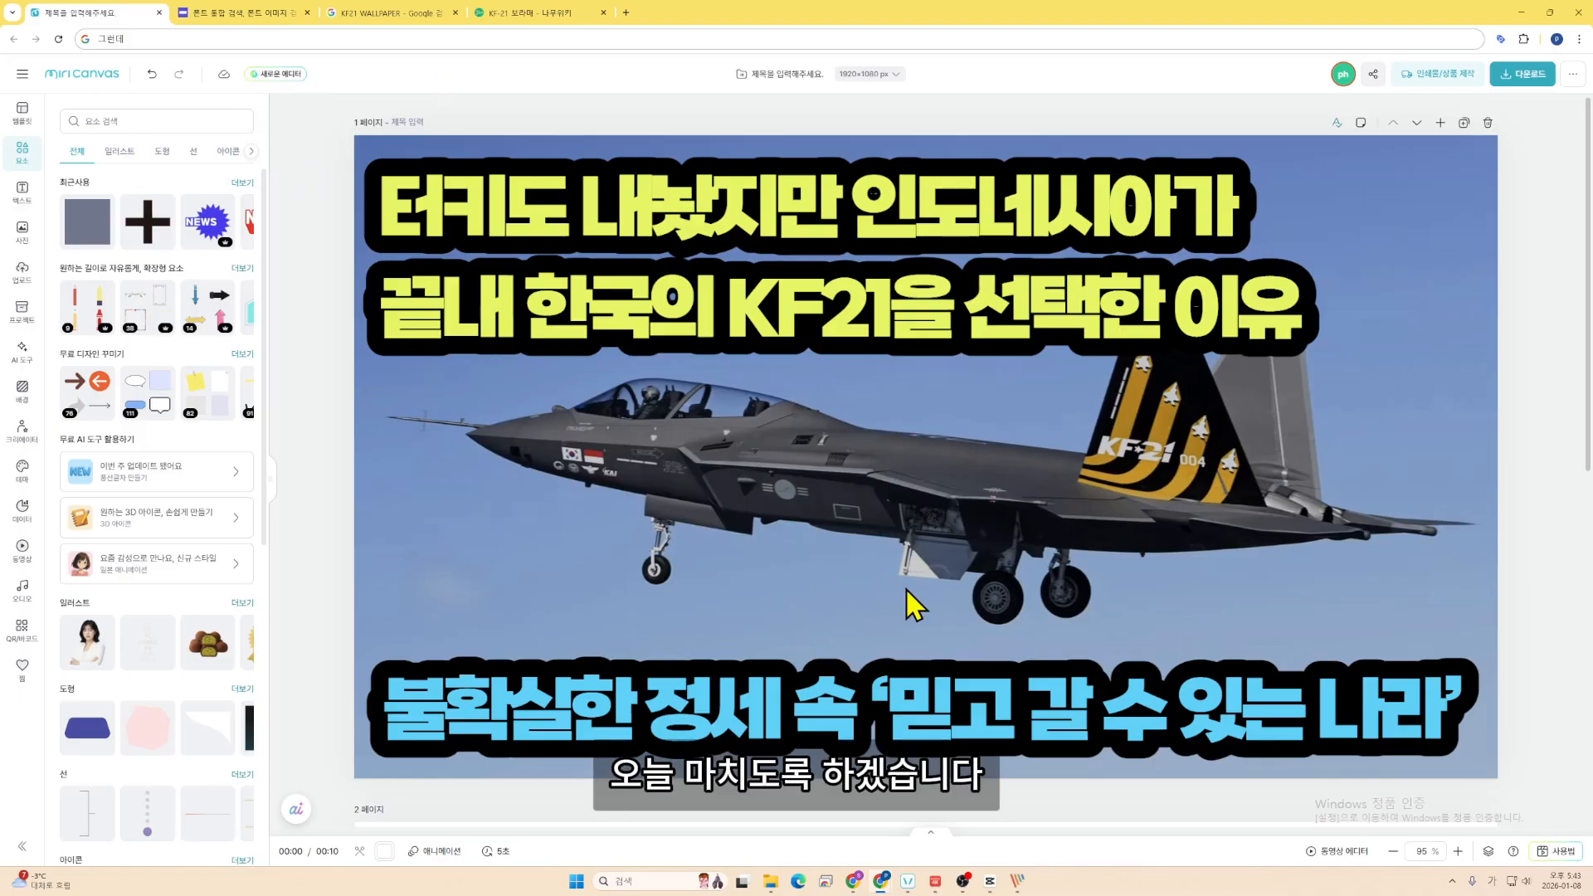
- Review the six numbered headings of the Notion page "오늘의 내용", highlighting them in order, and return to the MiriCanvas design
key("alt+Tab")
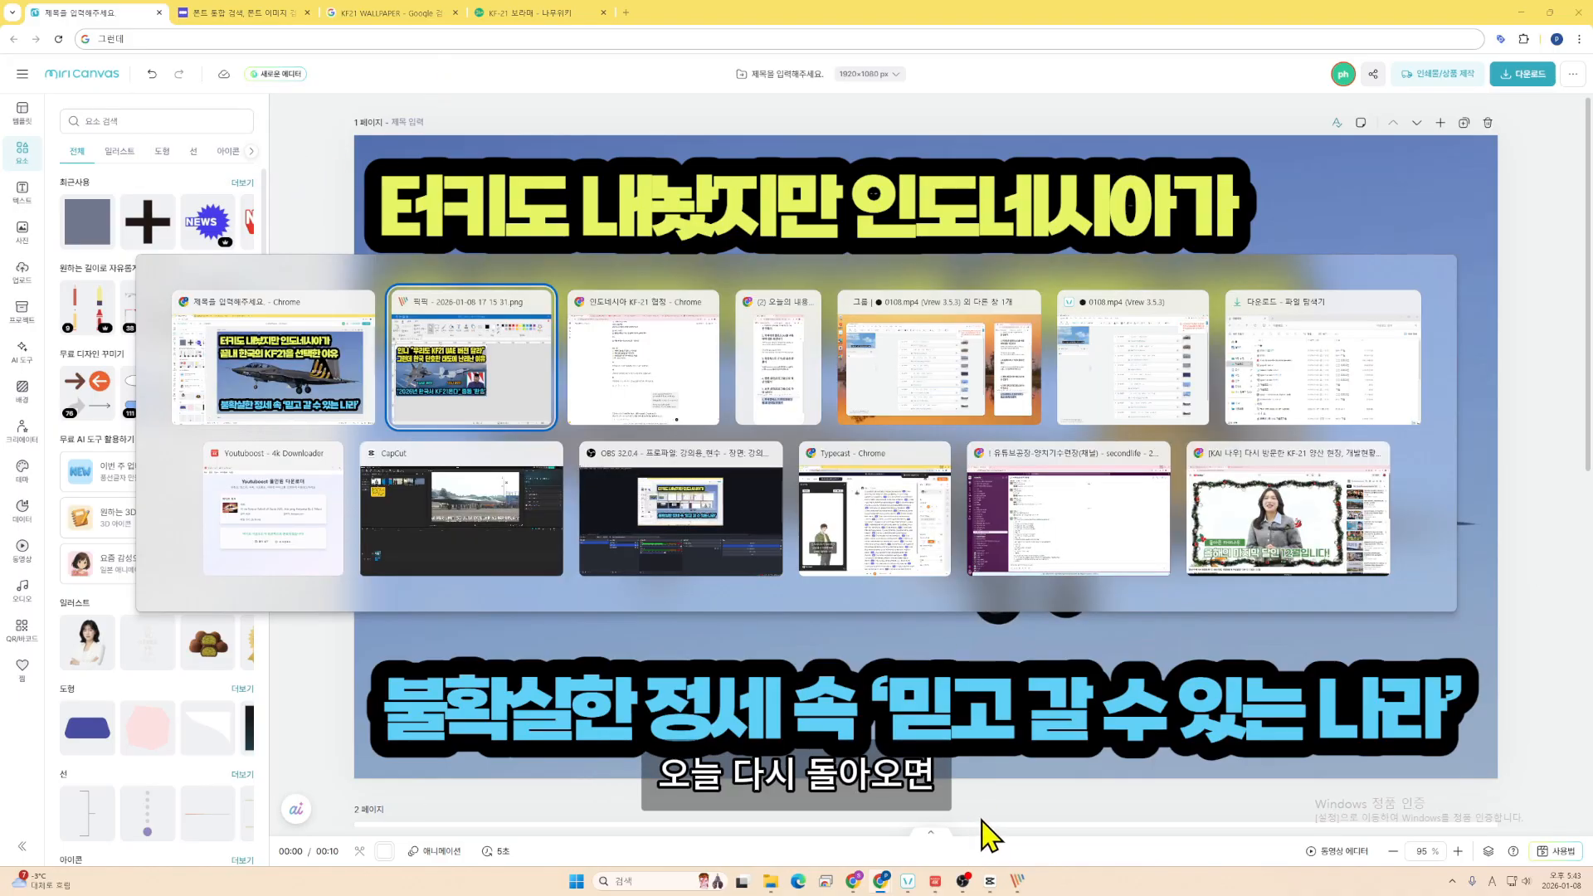
left_click(811, 401)
scroll(1462, 506, "up", 1)
scroll(1462, 506, "up", 2)
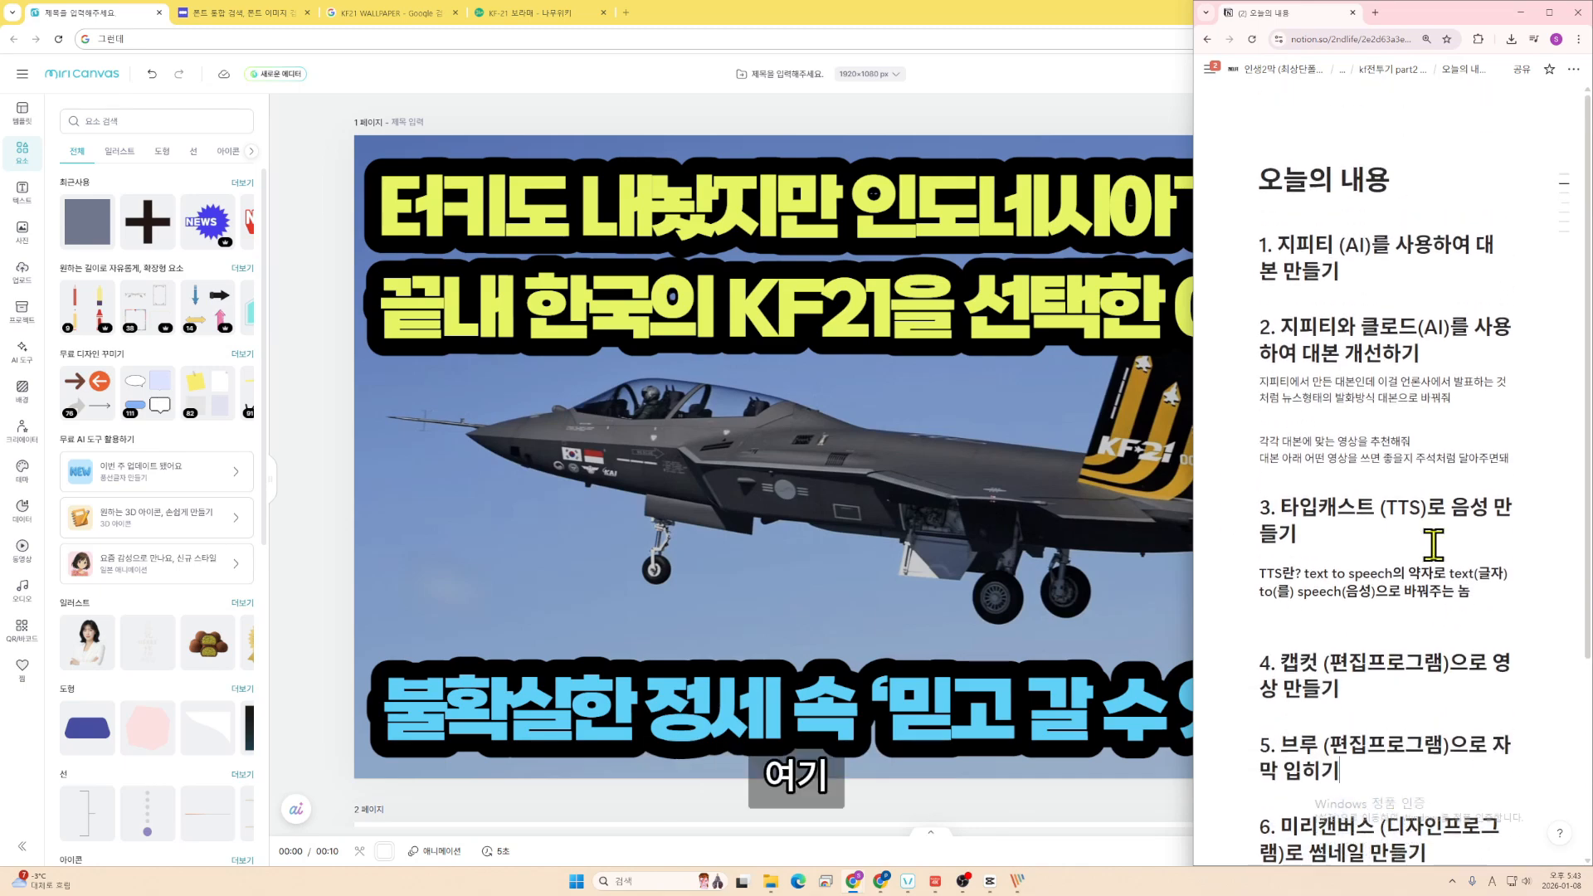
triple_click(1375, 254)
left_click(1441, 367)
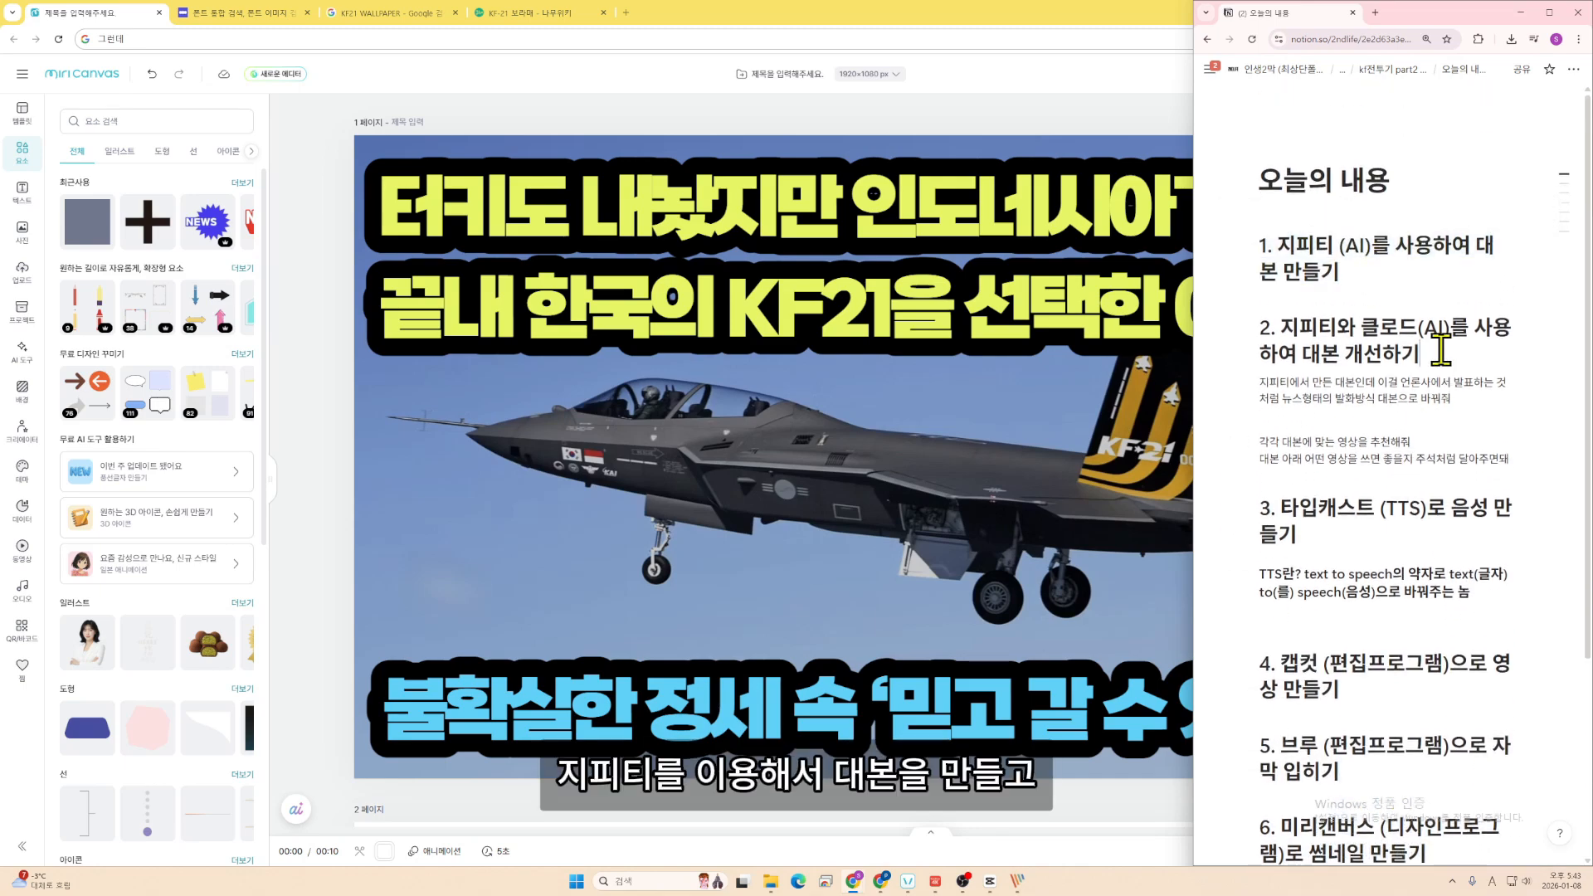
triple_click(1441, 367)
scroll(1361, 488, "down", 2)
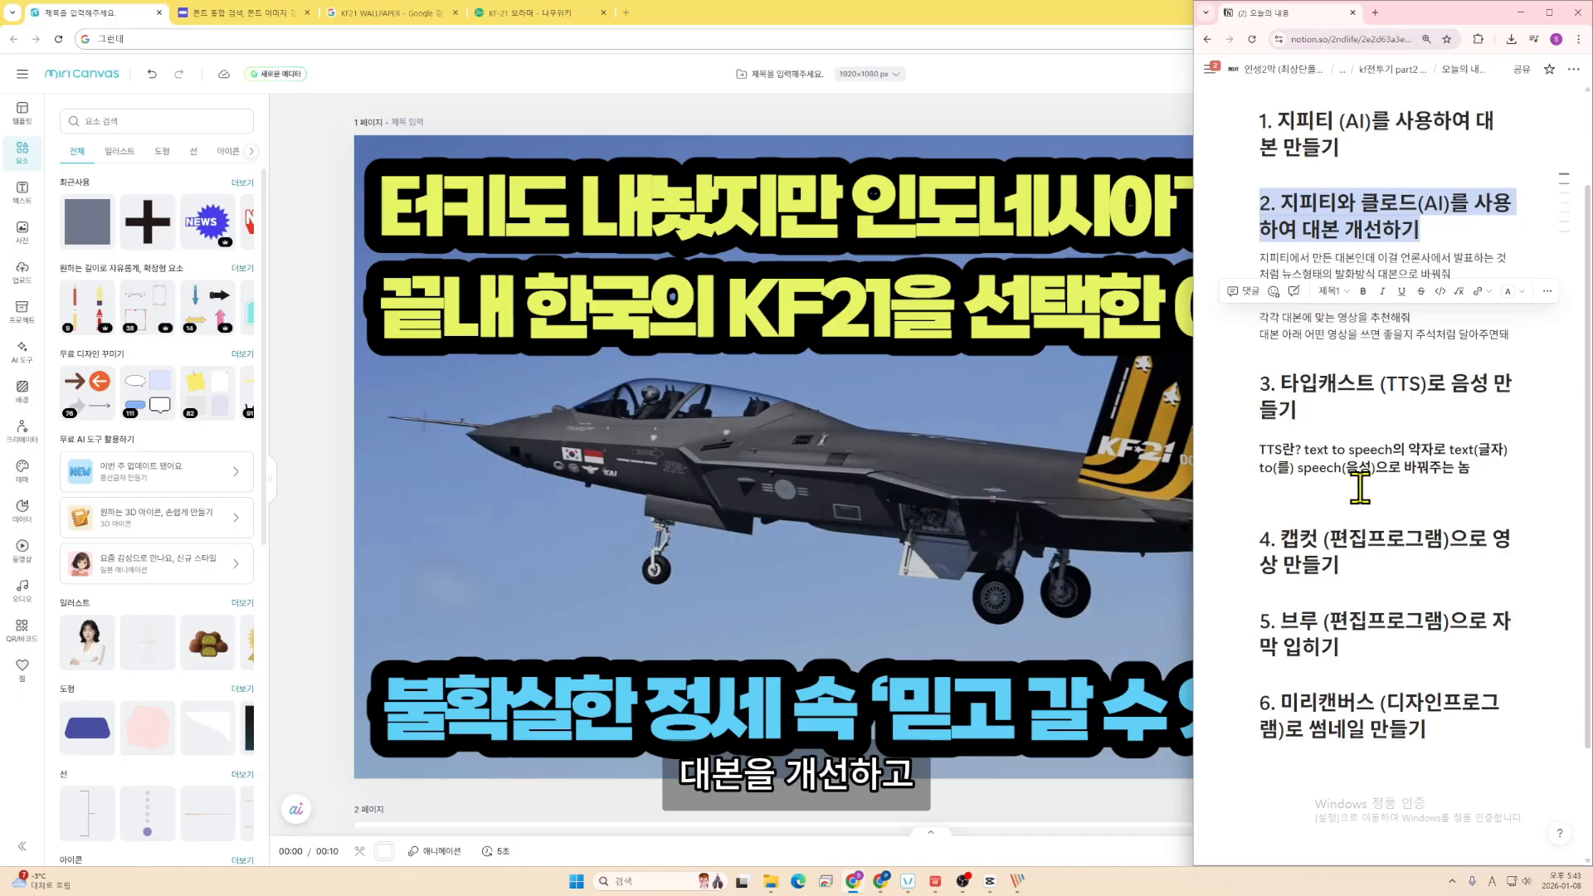
triple_click(1343, 382)
scroll(1390, 486, "down", 2)
left_click(1336, 433)
triple_click(1336, 432)
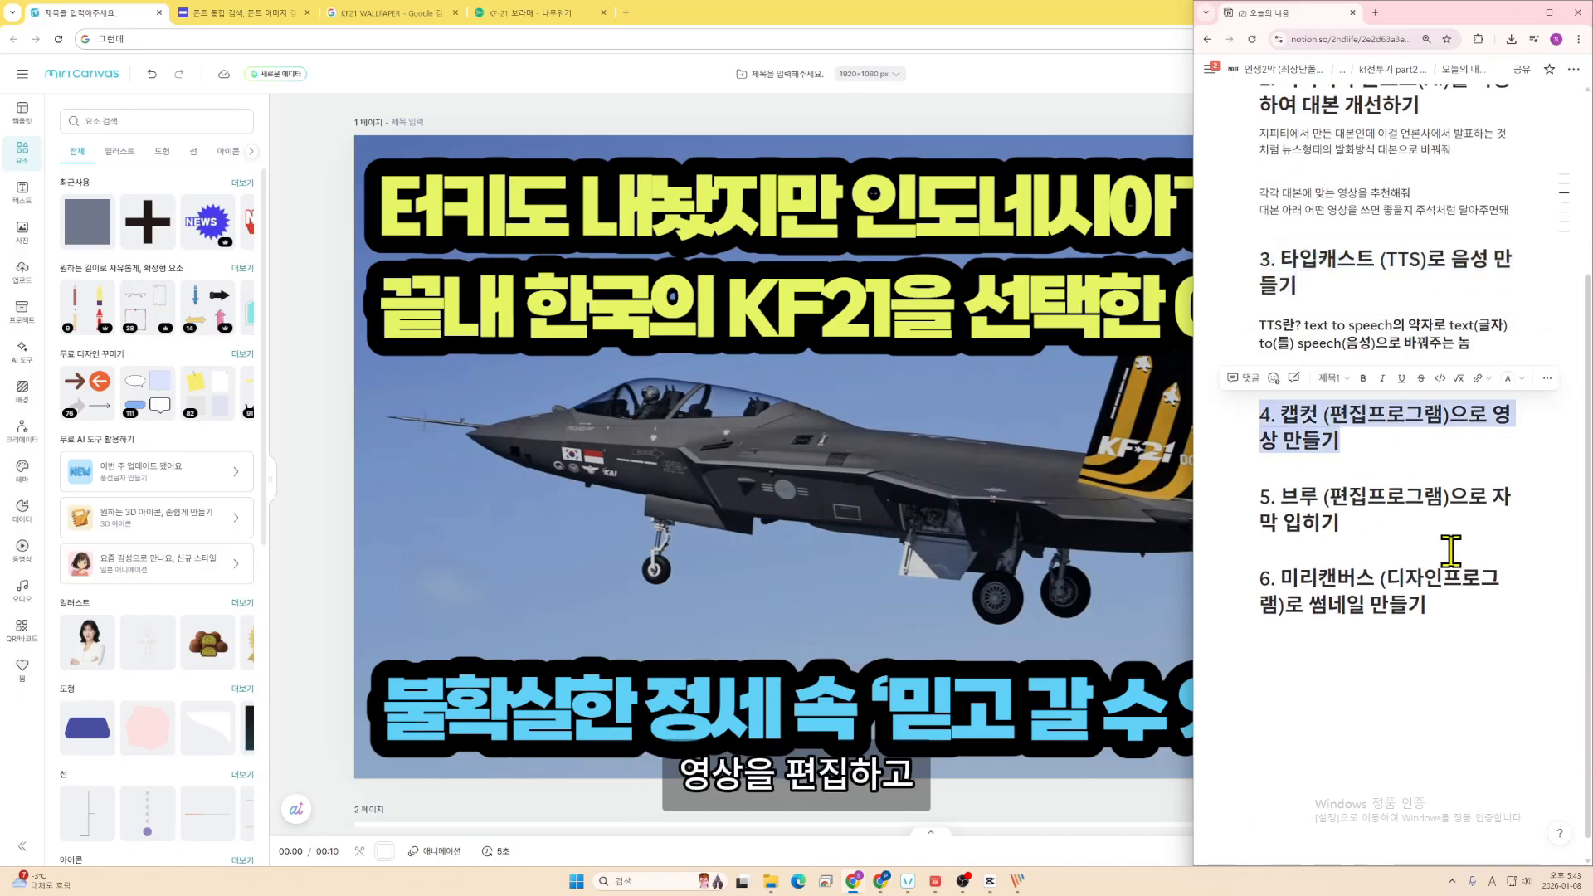
left_click(1362, 521)
triple_click(1366, 521)
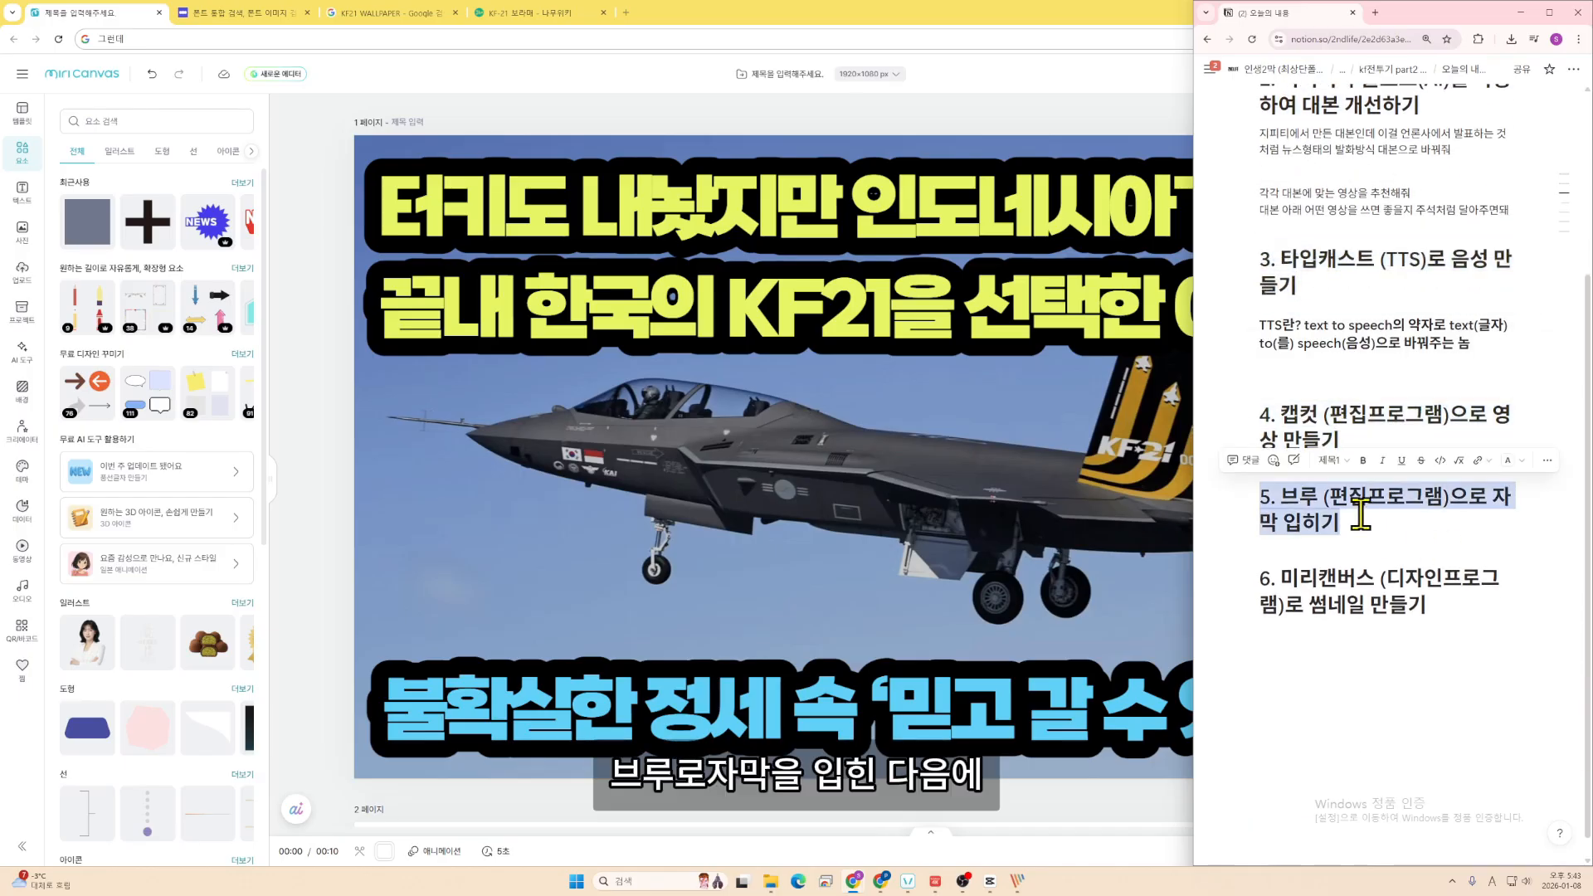
left_click(1367, 516)
left_click_drag(1460, 610, 1257, 574)
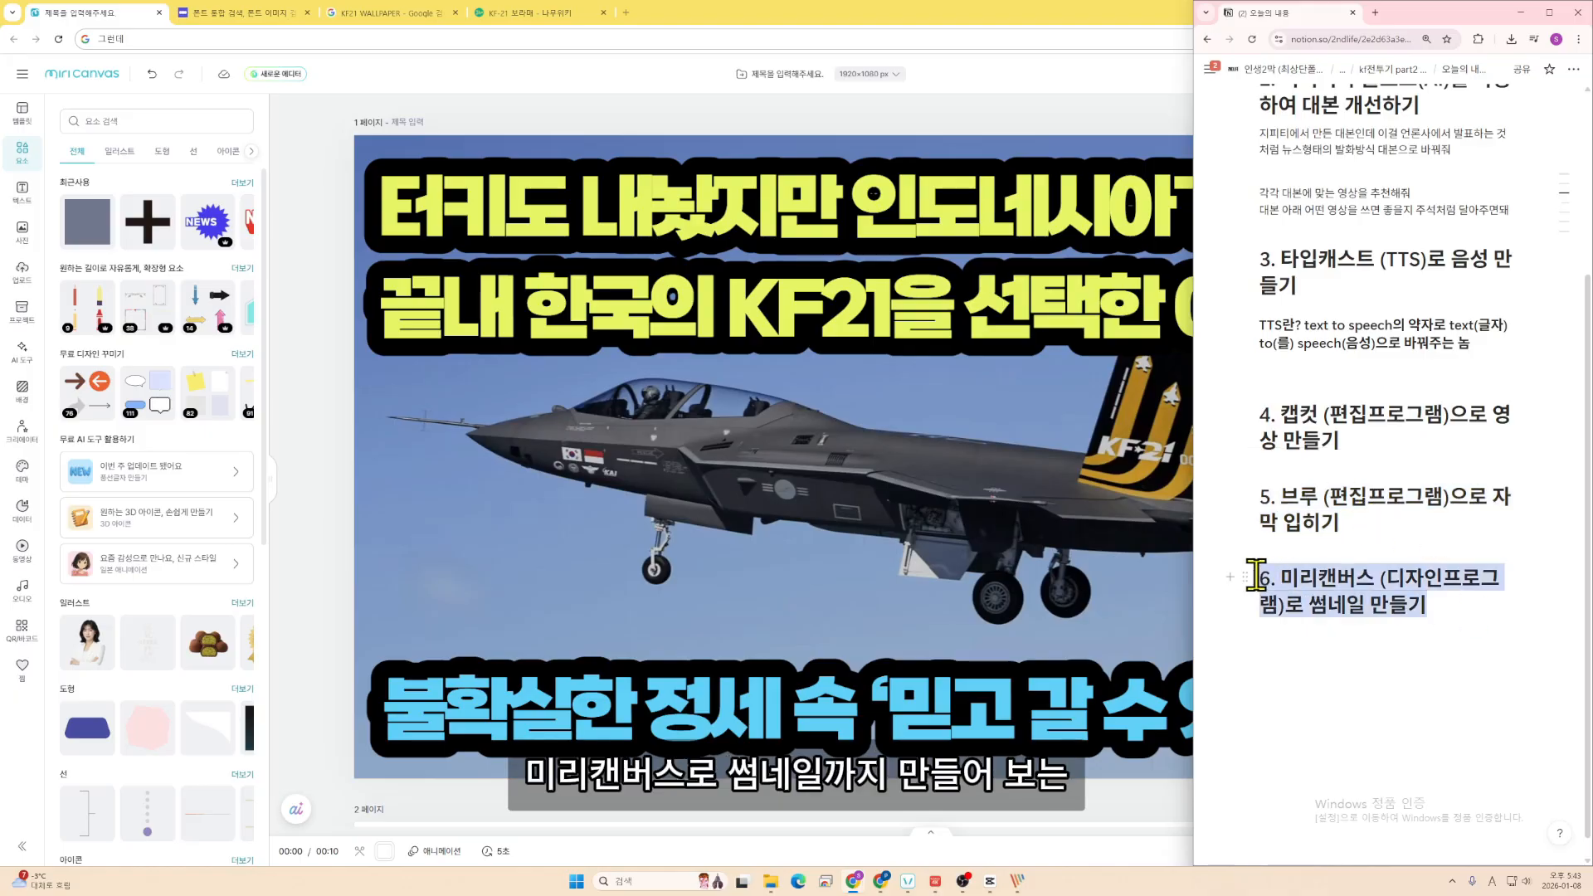
left_click(1392, 621)
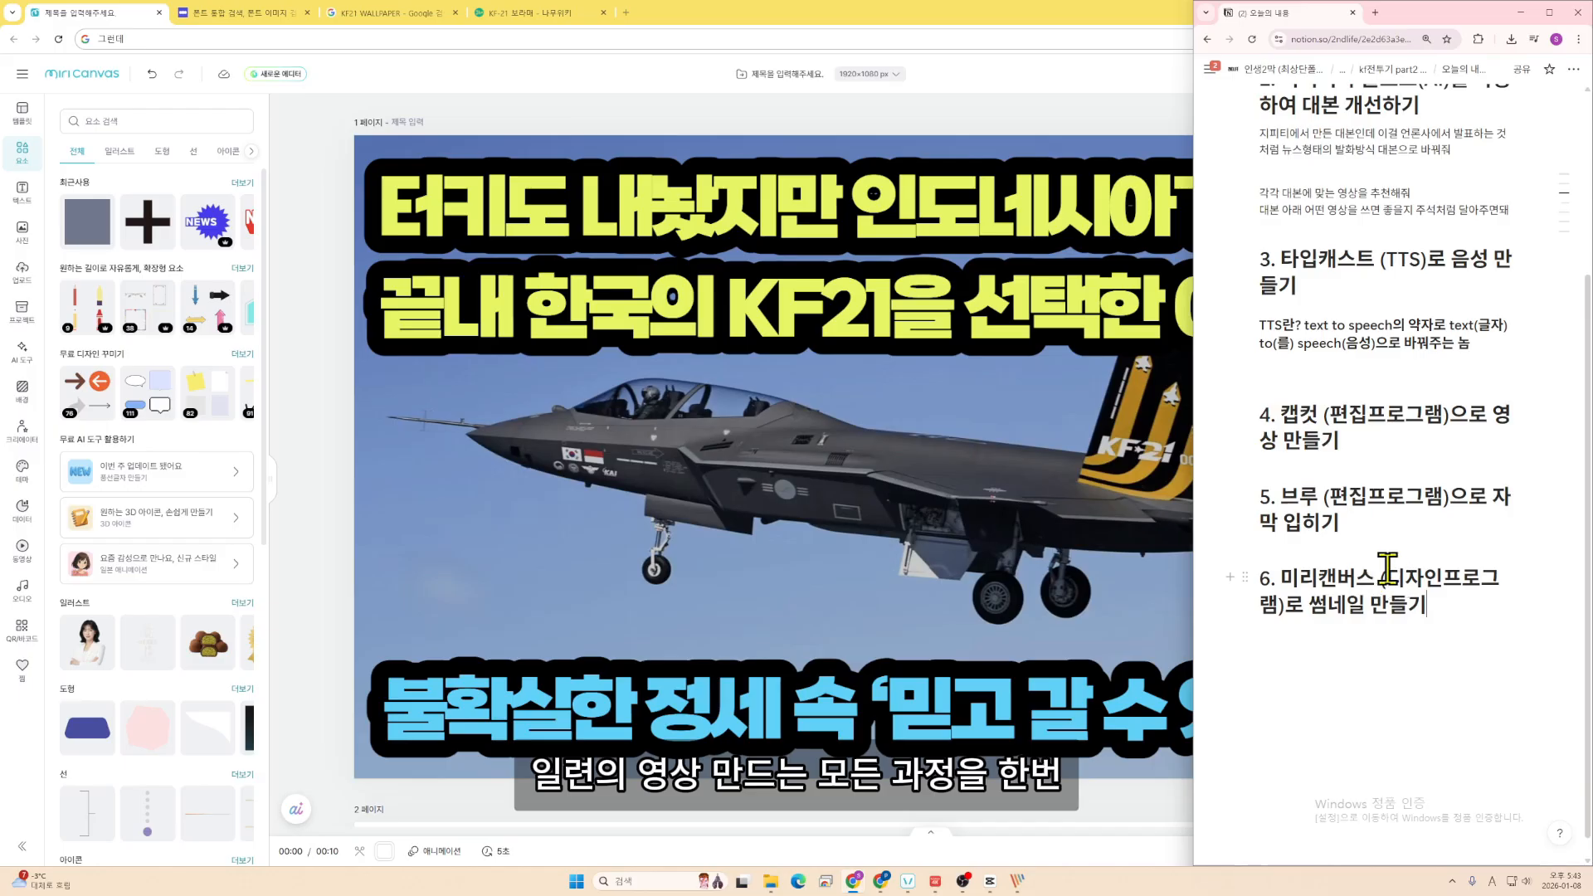
left_click(1103, 560)
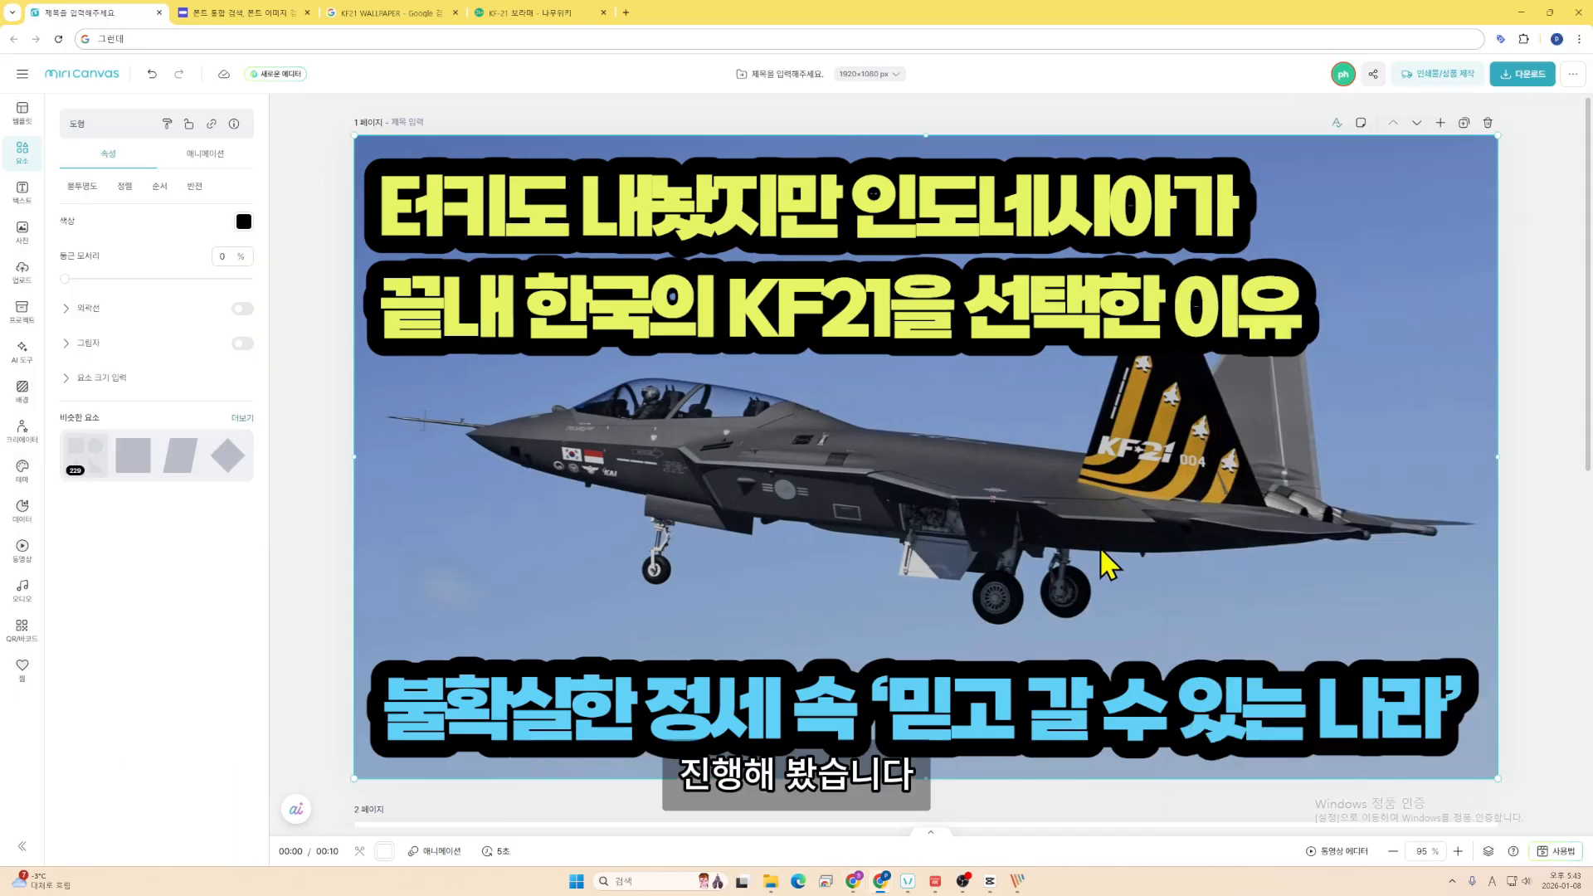
left_click(1522, 464)
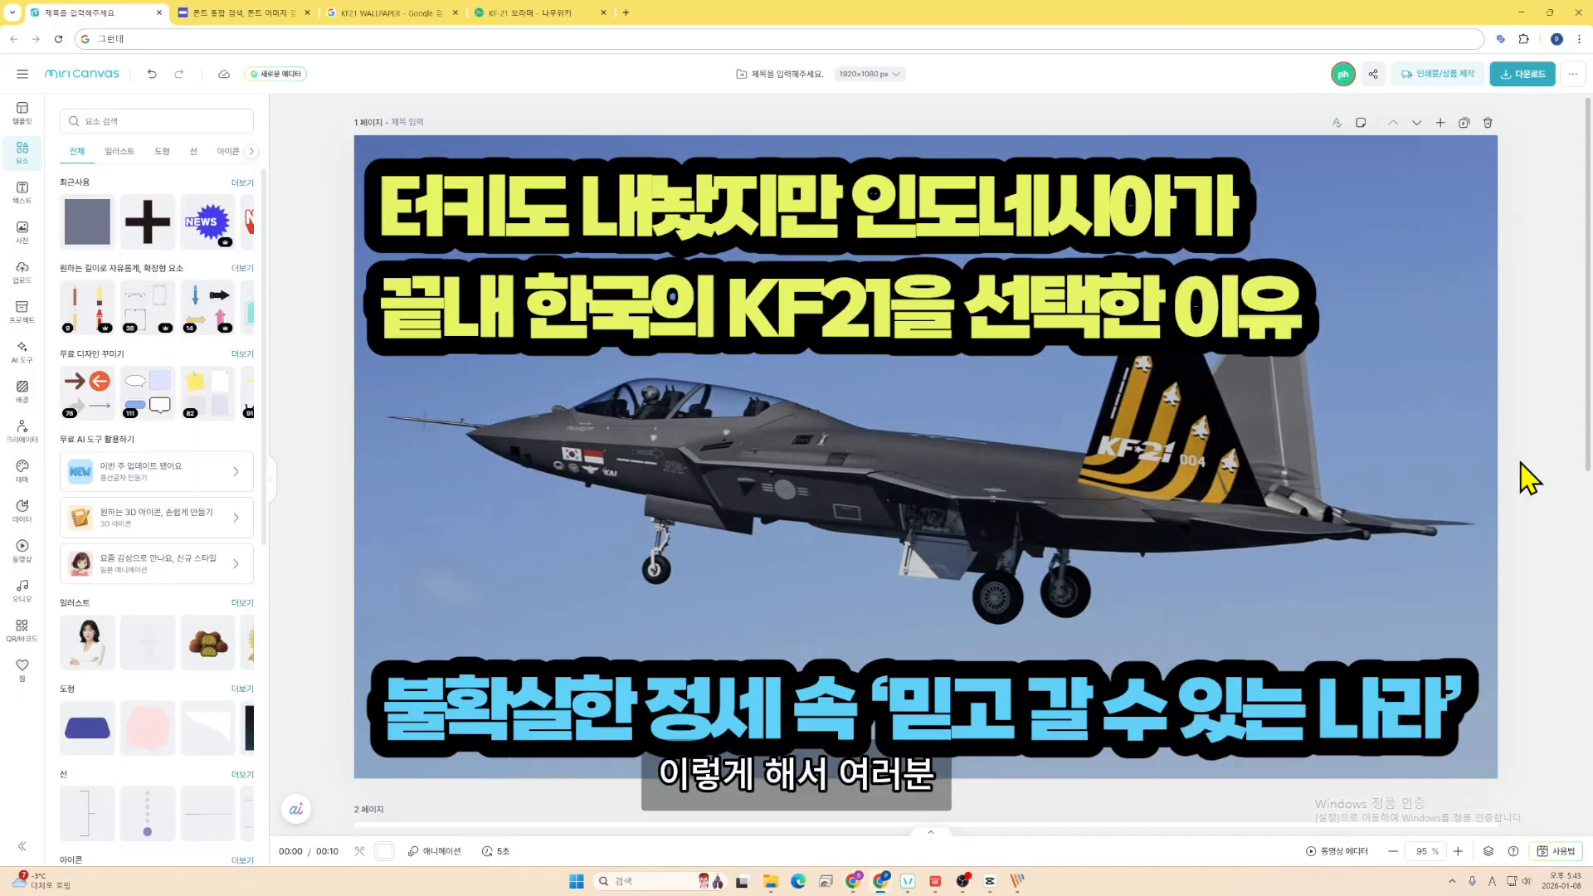